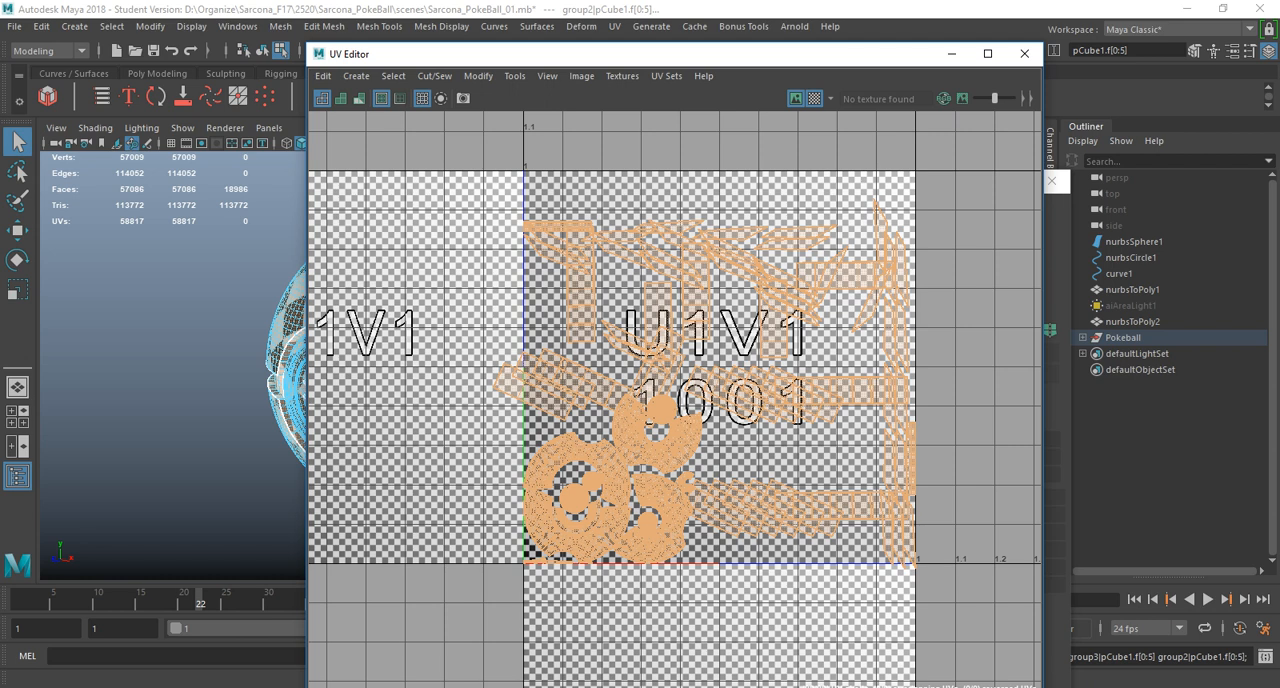
# Delete the non-deformer history of all objects and lay out all UV shells of the Pokeball.
pyautogui.click(41, 26)
pyautogui.moveTo(150, 231)
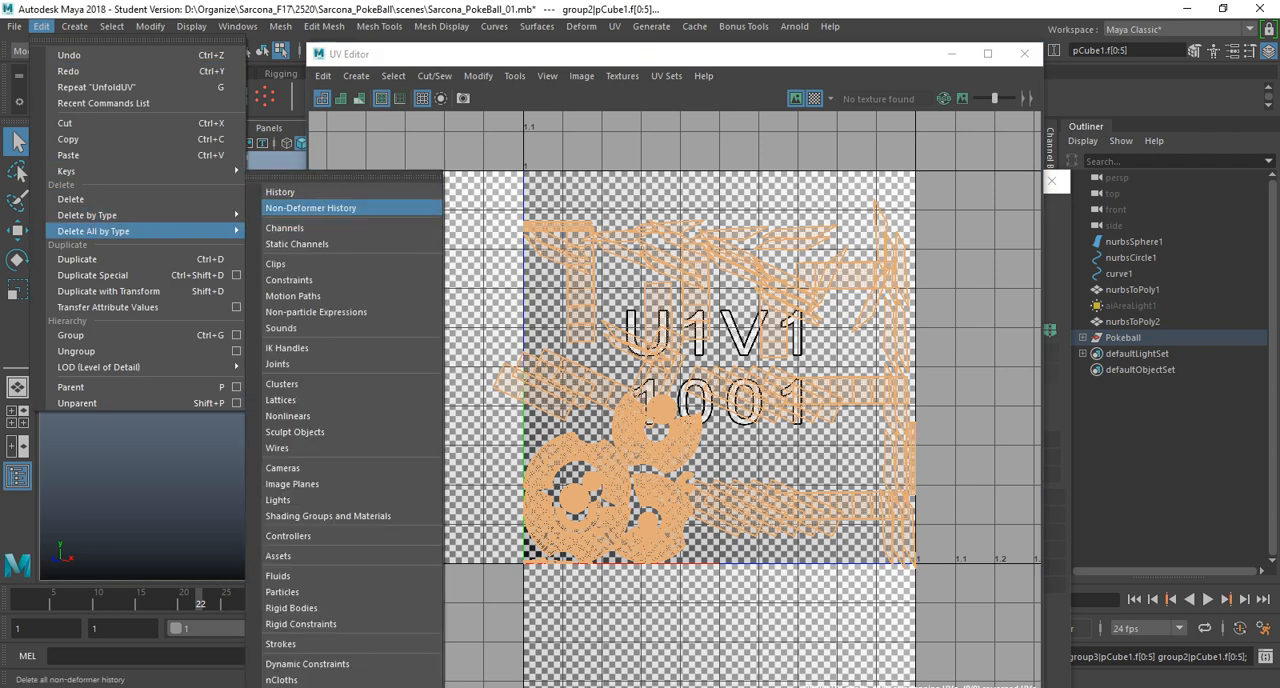
pyautogui.click(310, 208)
pyautogui.keyDown('shift'); pyautogui.rightClick(796, 215); pyautogui.keyUp('shift')
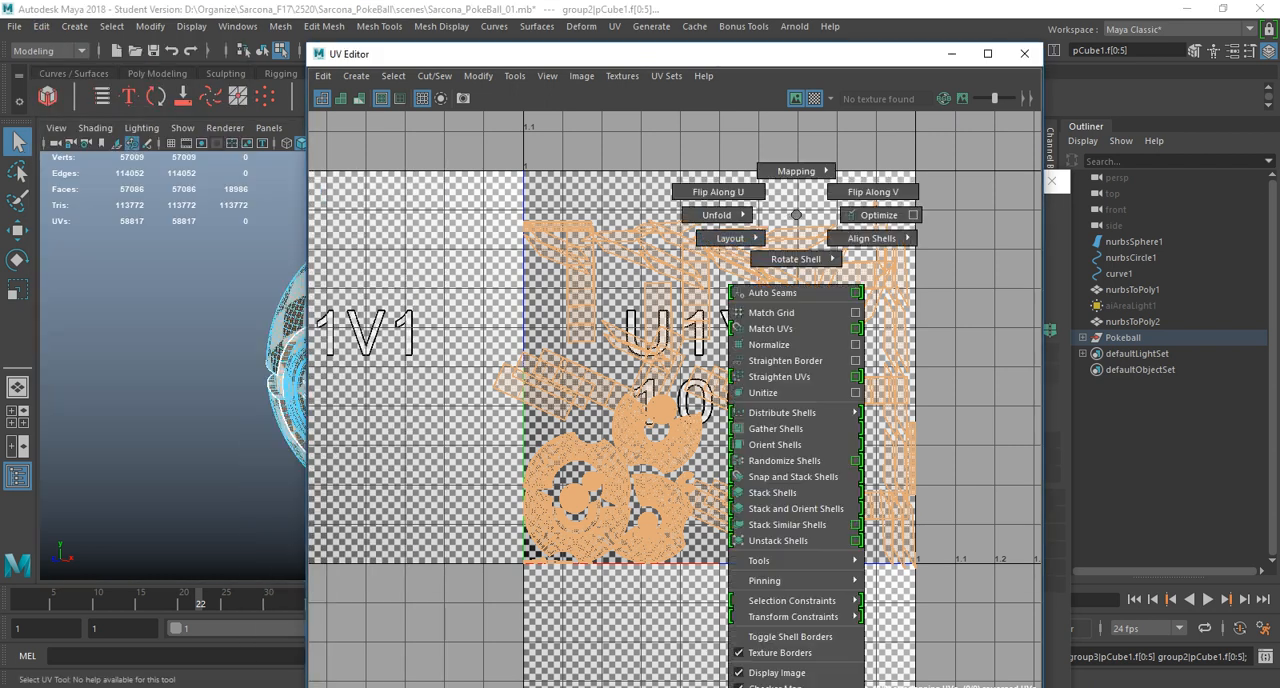
pyautogui.keyDown('shift'); pyautogui.moveTo(796, 215); pyautogui.dragTo(705, 236, button='right'); pyautogui.keyUp('shift')
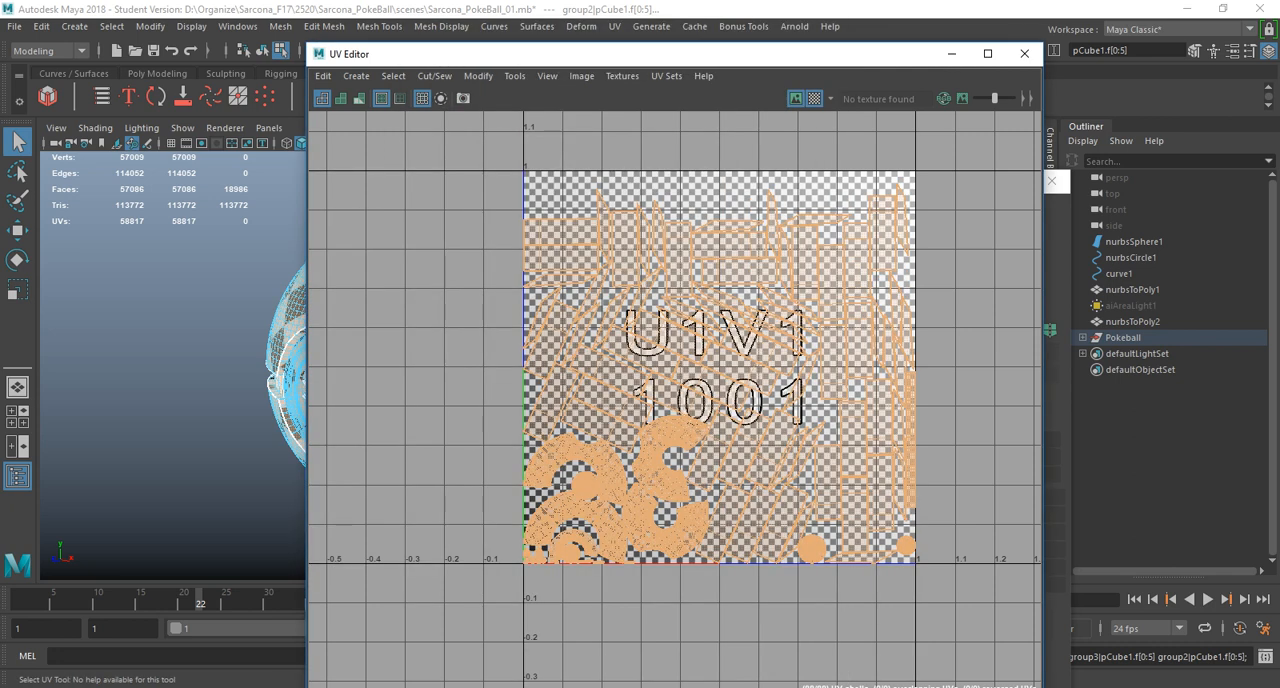
# Inspect the checker pattern on the whole ball and up close on the ring of blades around the button.
pyautogui.moveTo(560, 54); pyautogui.dragTo(1279, 202)
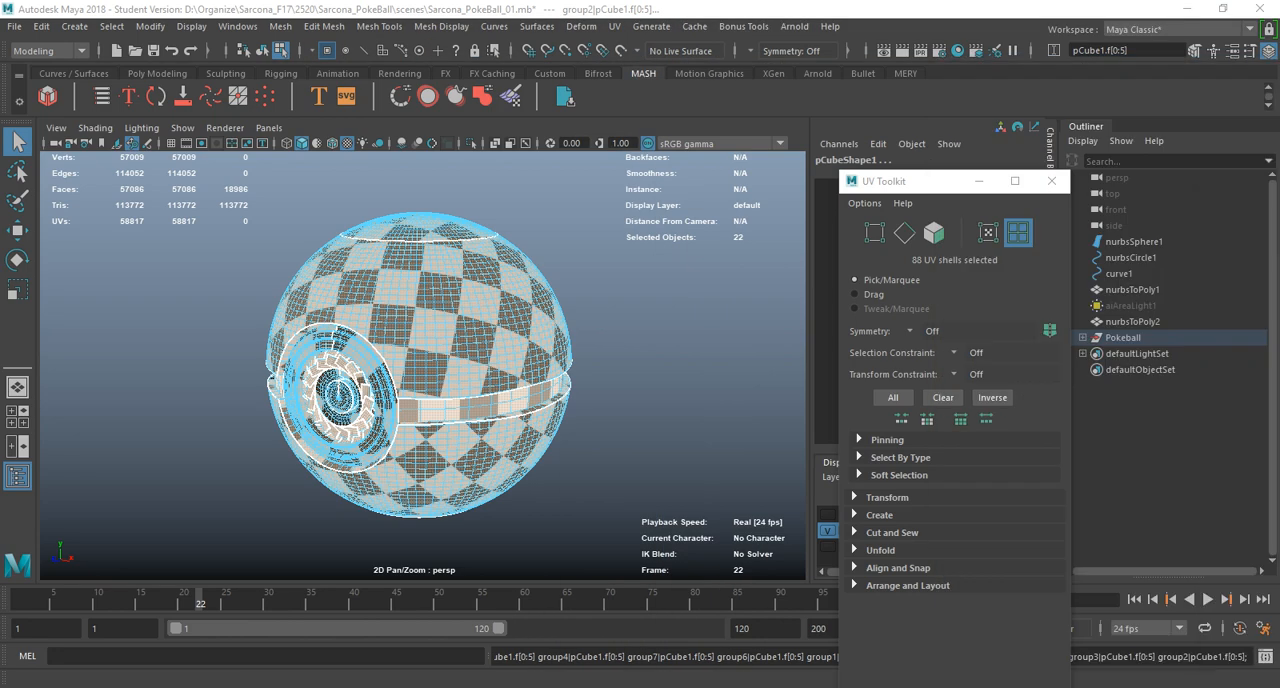
pyautogui.keyDown('alt'); pyautogui.moveTo(500, 350); pyautogui.dragTo(474, 326); pyautogui.keyUp('alt')
pyautogui.scroll(3, 474, 326)
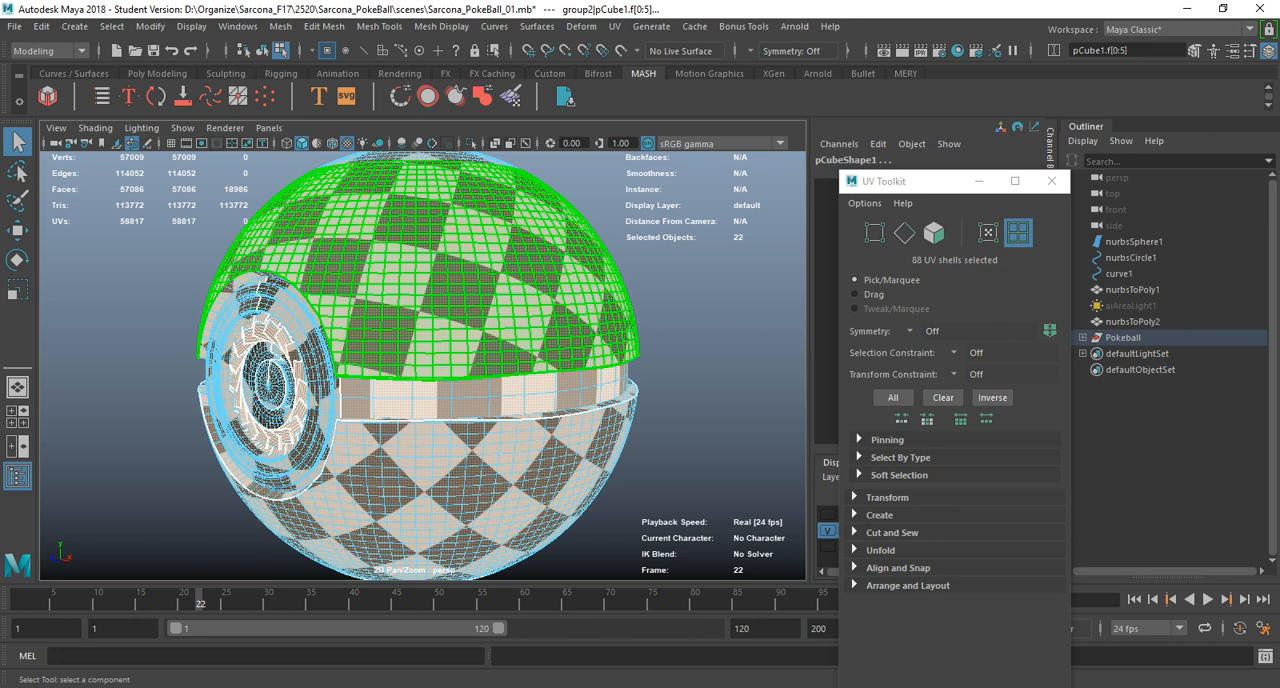
pyautogui.moveTo(521, 283); pyautogui.dragTo(560, 248, button='right')
pyautogui.click(685, 262)
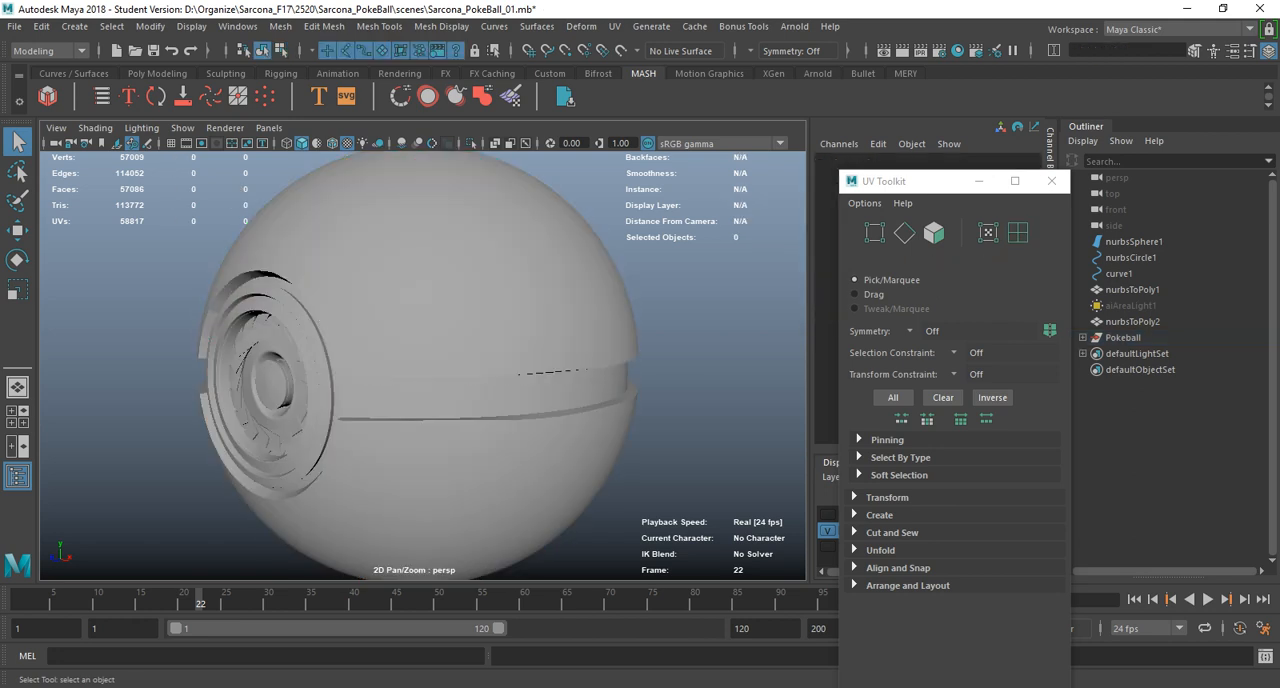
pyautogui.keyDown('alt'); pyautogui.moveTo(450, 360); pyautogui.dragTo(545, 362); pyautogui.keyUp('alt')
pyautogui.moveTo(632, 296); pyautogui.dragTo(264, 484)
pyautogui.scroll(7, 423, 365)
pyautogui.keyDown('alt'); pyautogui.moveTo(400, 410); pyautogui.dragTo(465, 381); pyautogui.keyUp('alt')
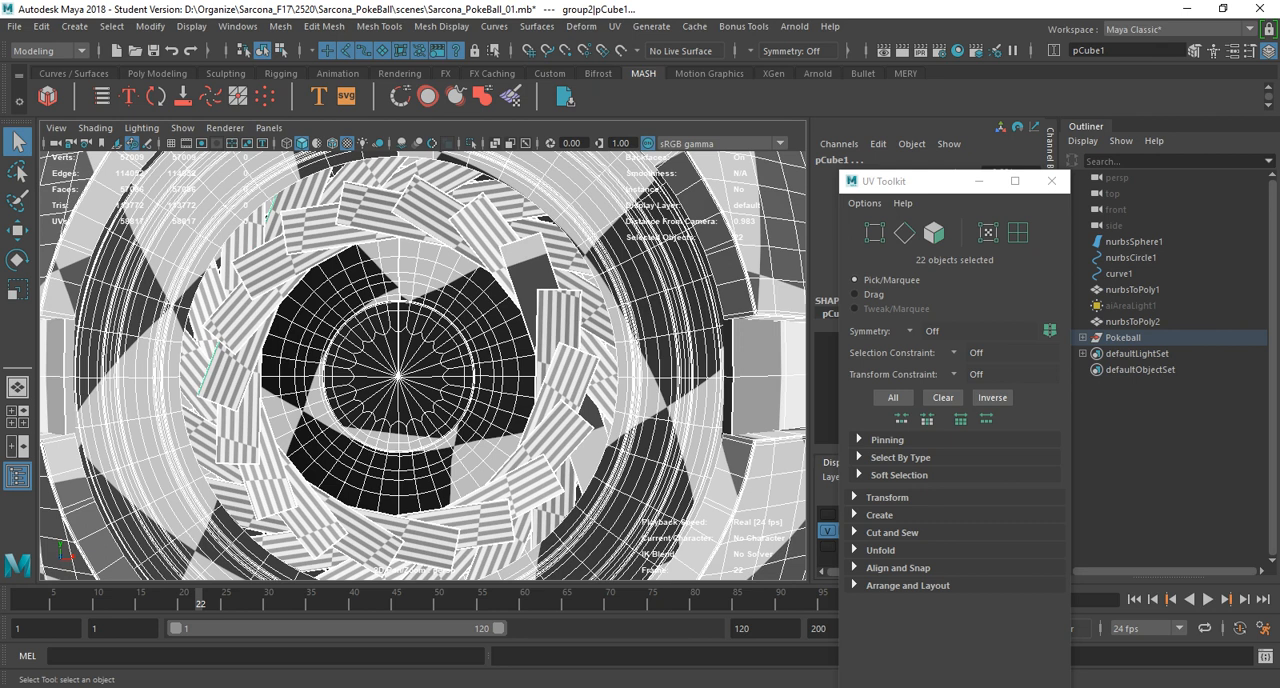
# Close the UV Toolkit and compare the checker mapping and UV shells of two neighbouring blades in the inner ring.
pyautogui.hotkey('ctrl', 'z')
pyautogui.click(528, 266)
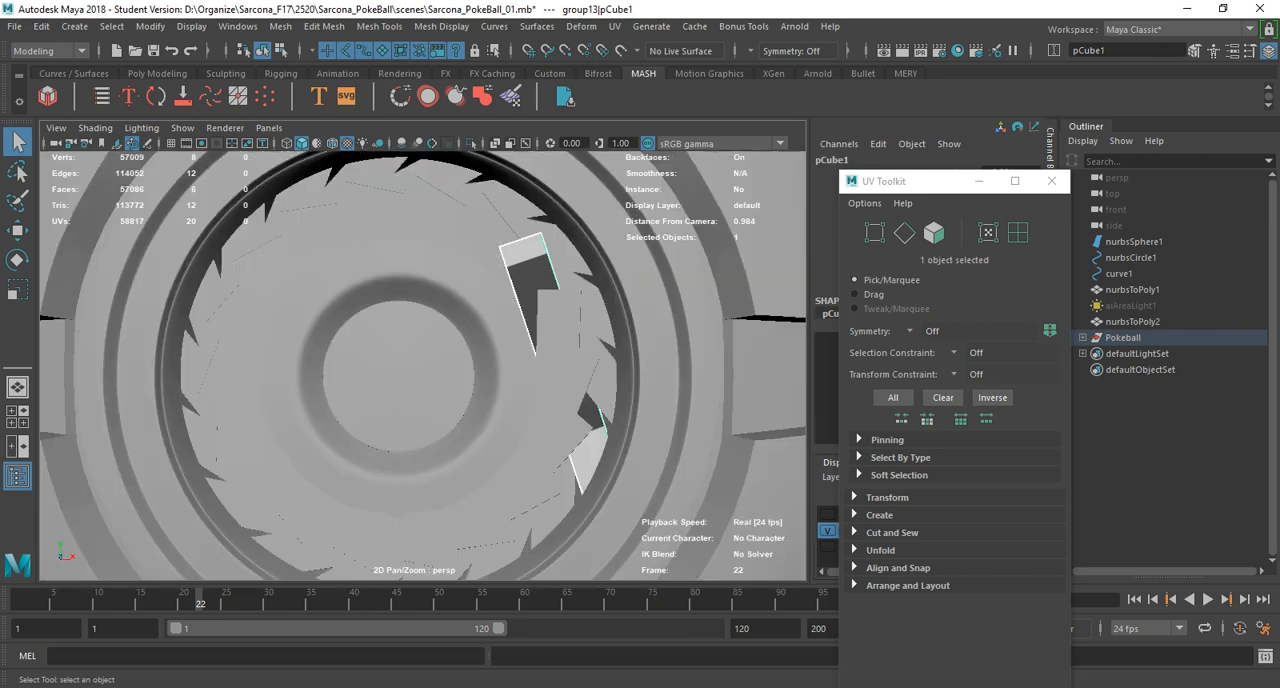
pyautogui.click(1051, 181)
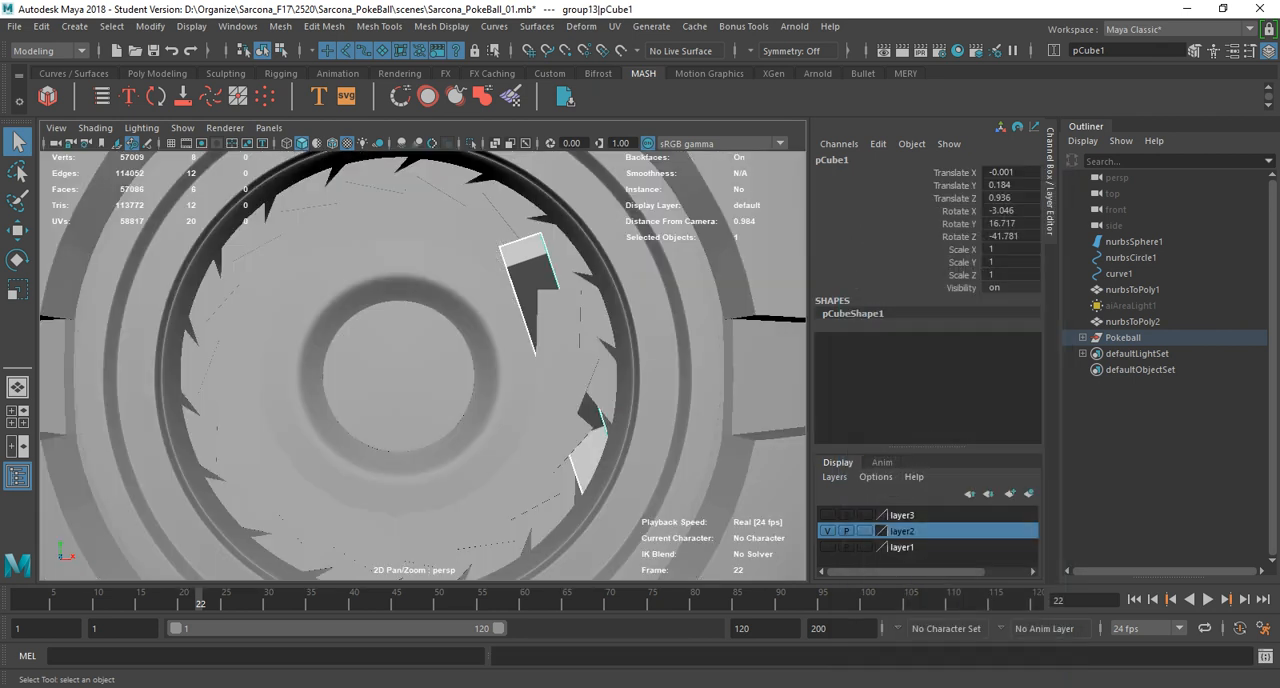
pyautogui.click(558, 320)
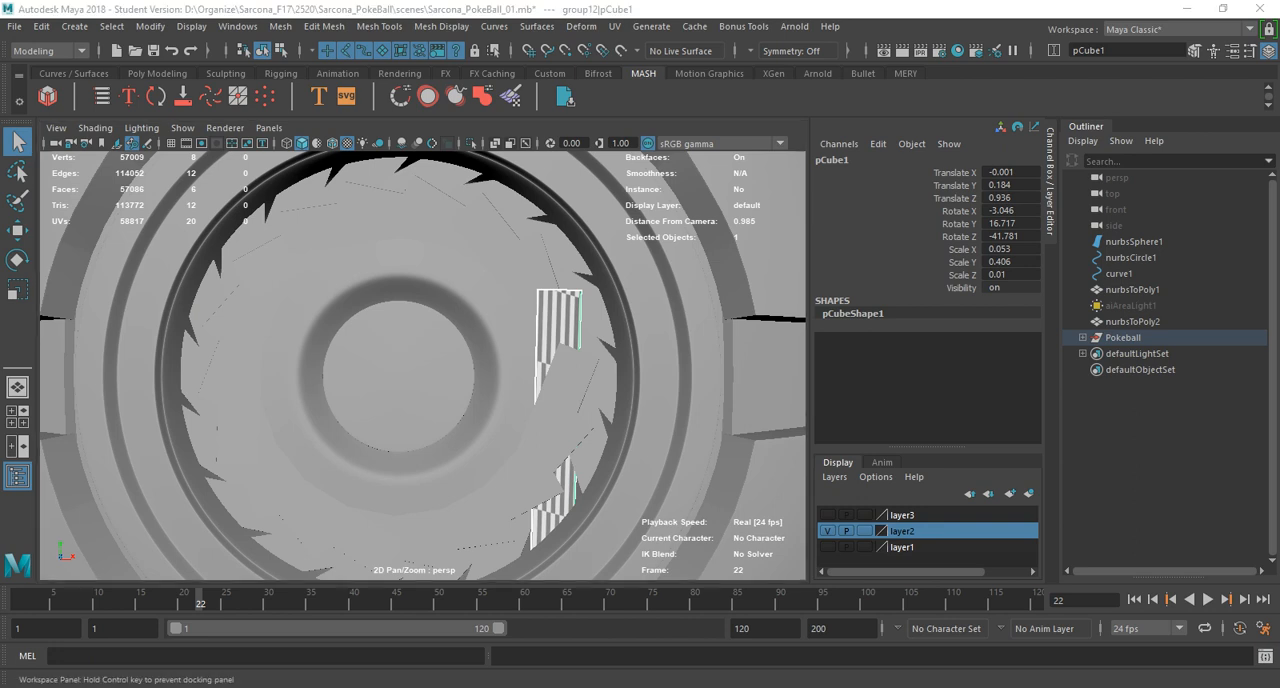
pyautogui.moveTo(1279, 172); pyautogui.dragTo(807, 23)
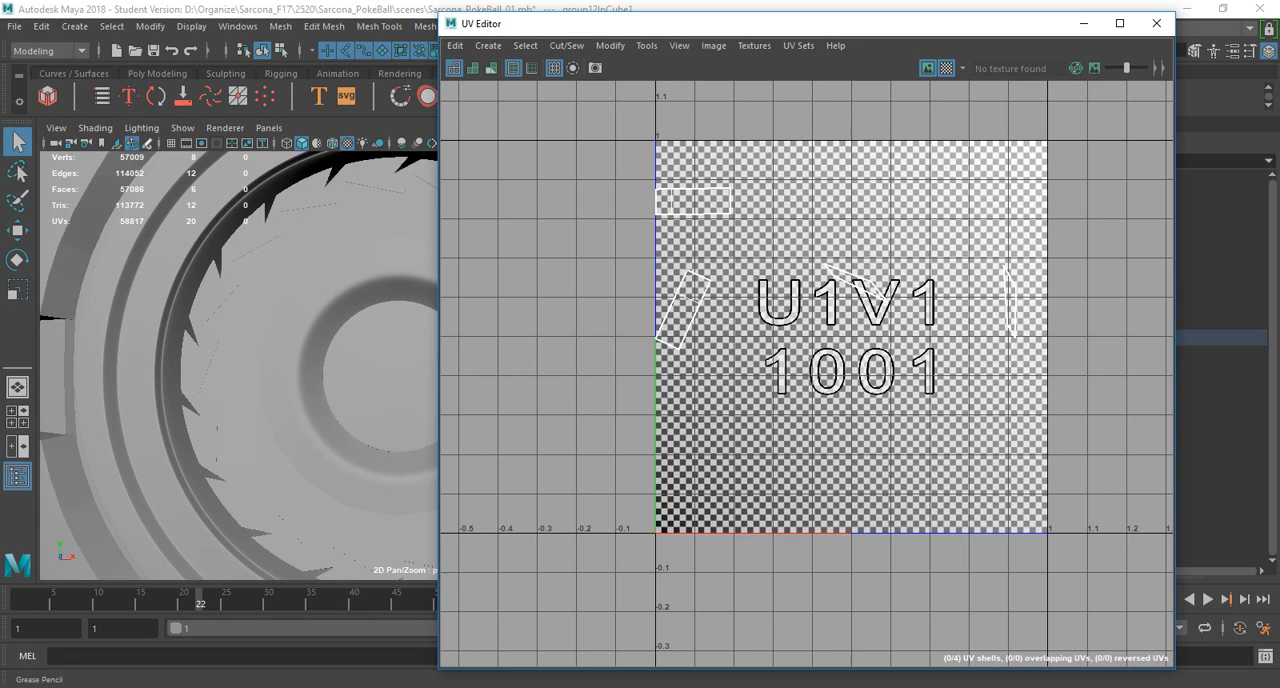
# Display the ball in wireframe and select all UV shells belonging to the blades of the inner ring.
pyautogui.scroll(-4, 370, 330)
pyautogui.keyDown('alt'); pyautogui.moveTo(370, 340); pyautogui.dragTo(190, 310, button='middle'); pyautogui.keyUp('alt')
pyautogui.keyDown('alt'); pyautogui.moveTo(190, 310); pyautogui.dragTo(375, 483); pyautogui.keyUp('alt')
pyautogui.scroll(-5, 240, 360)
pyautogui.press('4')
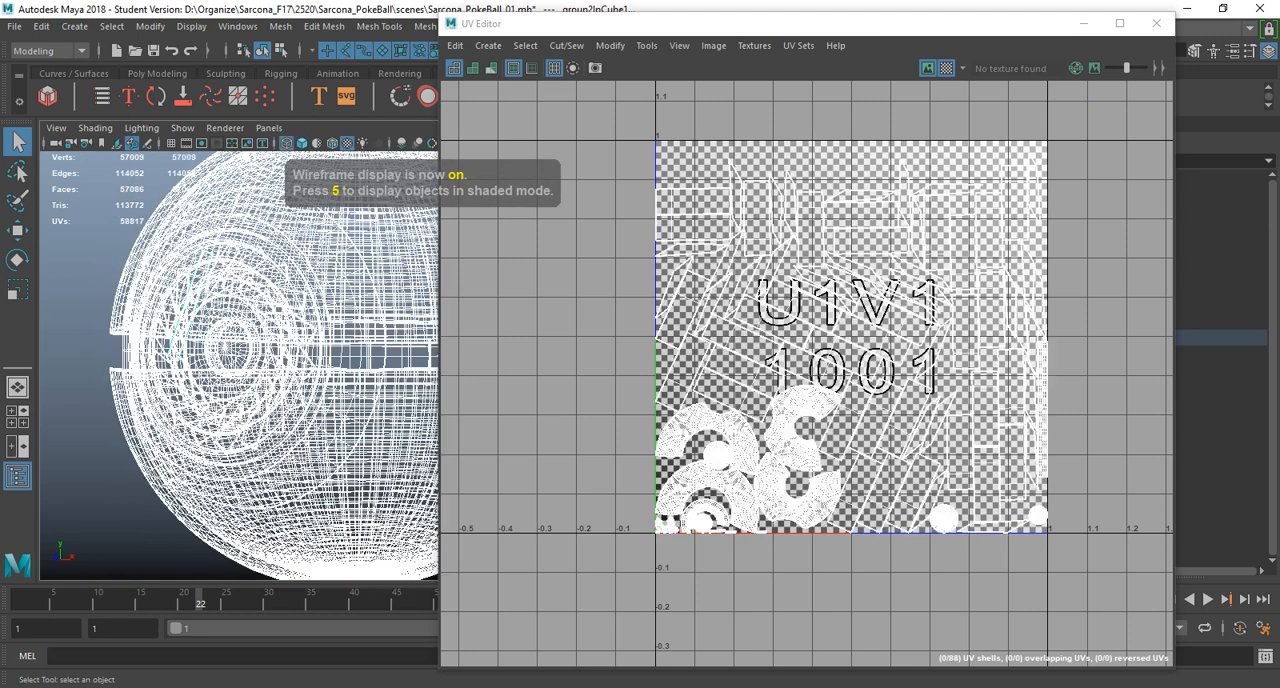
pyautogui.hotkey('ctrl', 'z')
pyautogui.hotkey('ctrl', 'z')
pyautogui.moveTo(686, 109); pyautogui.dragTo(617, 87, button='right')
pyautogui.moveTo(599, 104); pyautogui.dragTo(1069, 531)
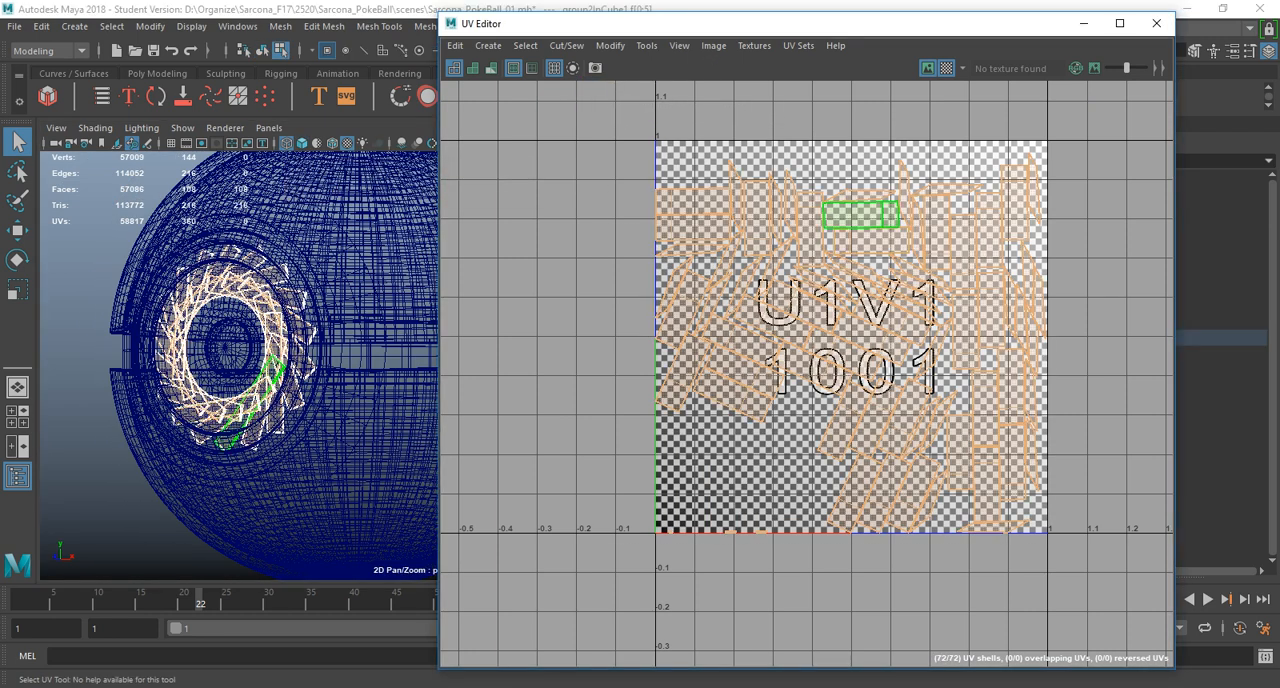
# Try to unfold the selected blade UV shells, and return to object selection.
pyautogui.keyDown('shift'); pyautogui.moveTo(807, 174); pyautogui.dragTo(620, 172, button='right'); pyautogui.keyUp('shift')
pyautogui.click(479, 316)
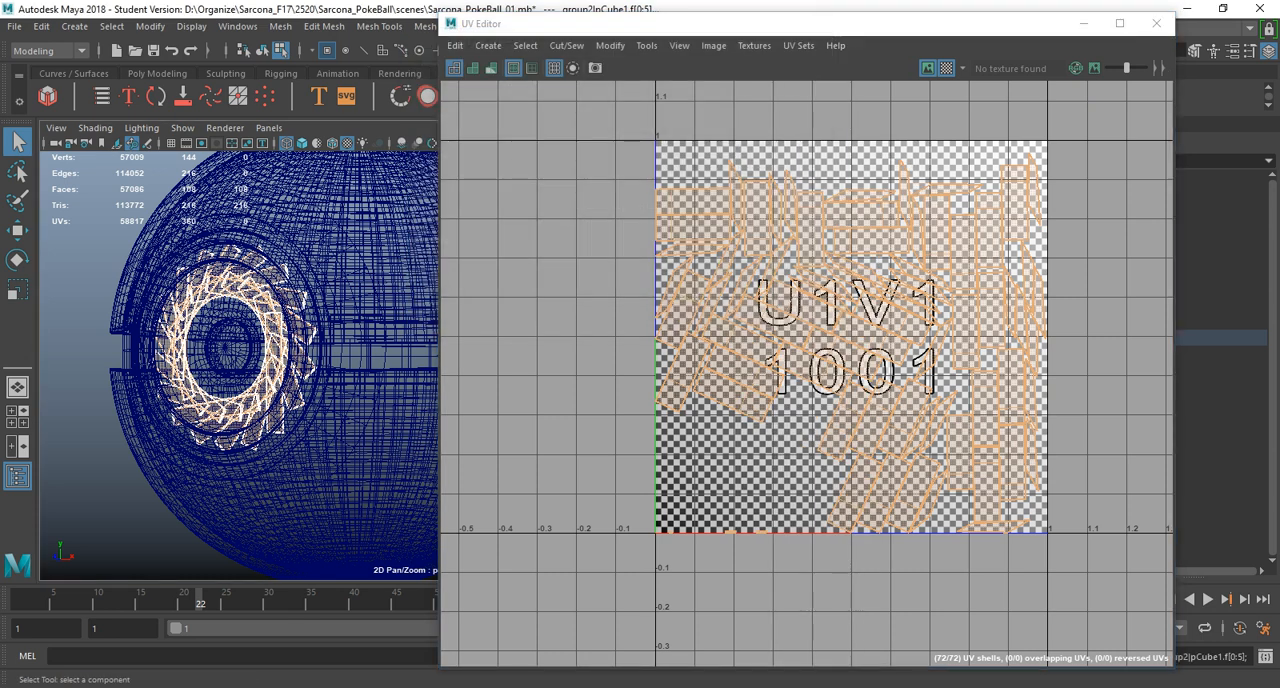
pyautogui.moveTo(684, 23); pyautogui.dragTo(628, 480)
pyautogui.press('F8')
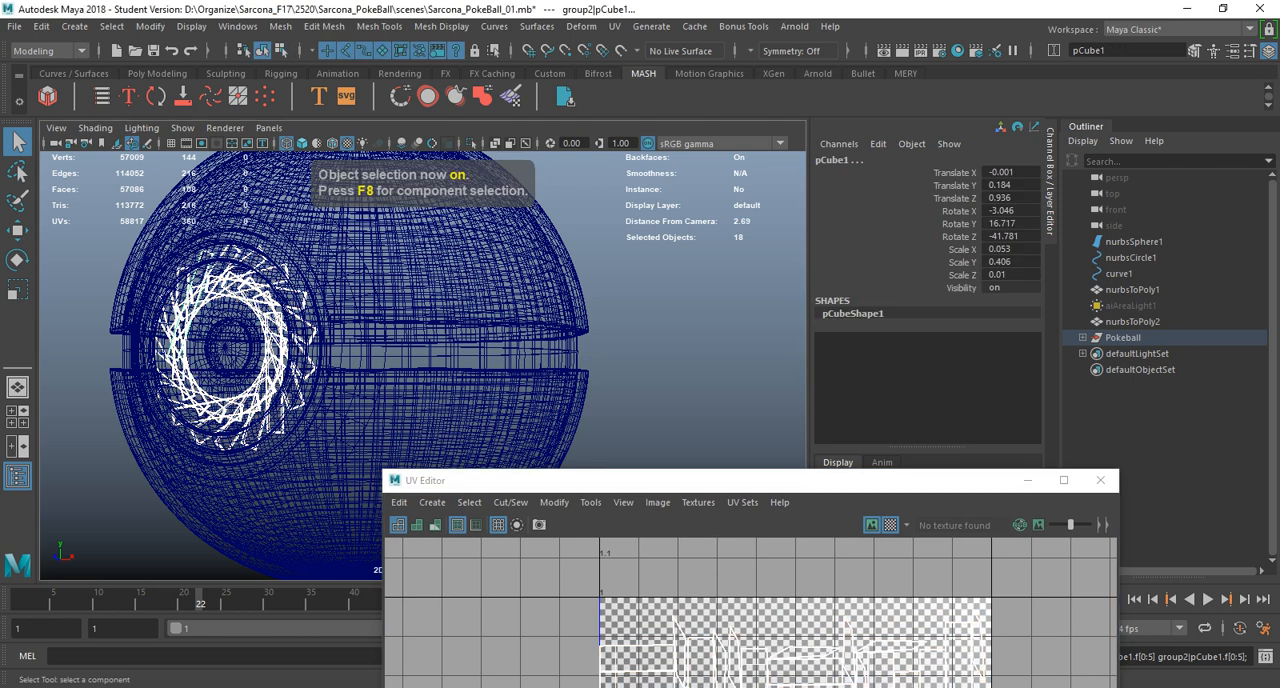
pyautogui.click(15, 26)
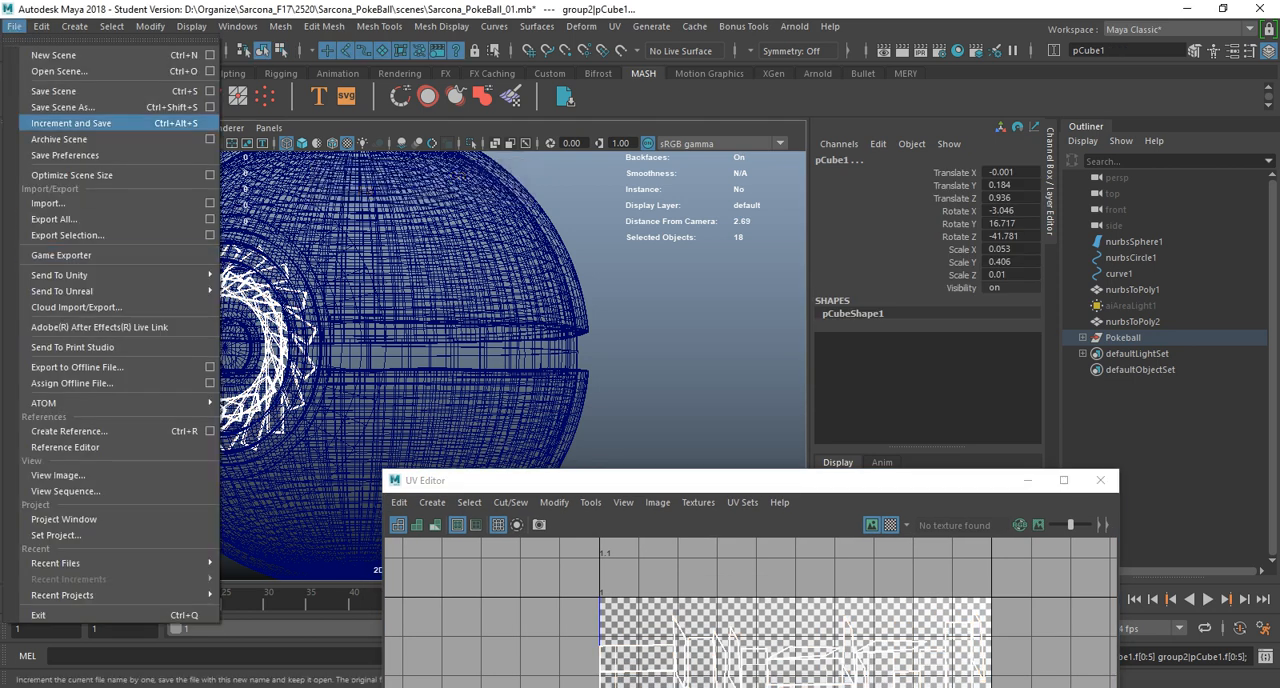
pyautogui.click(60, 71)
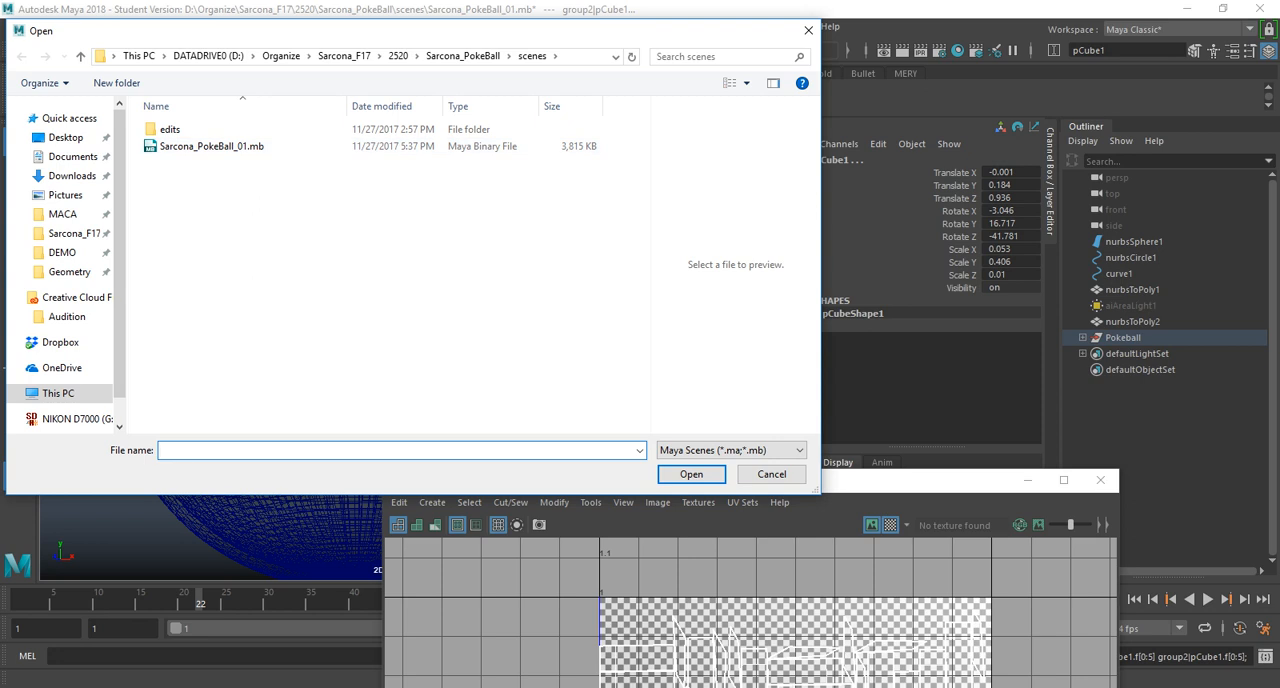
pyautogui.doubleClick(170, 129)
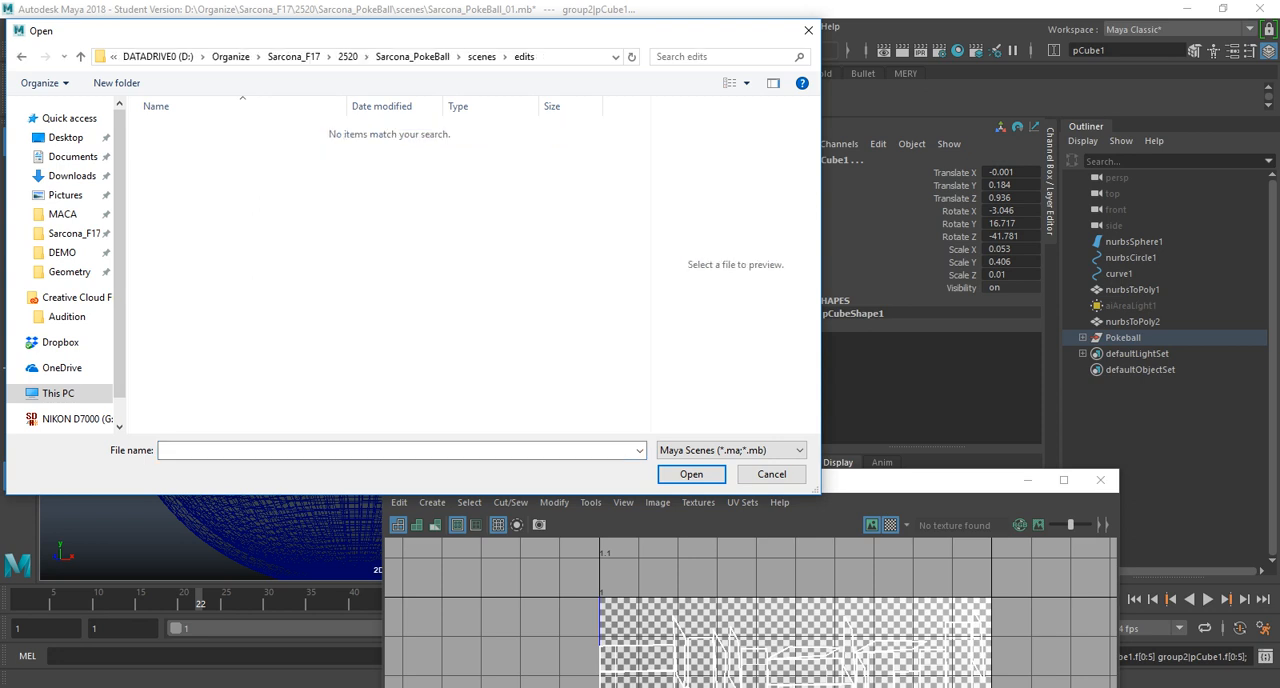
pyautogui.click(22, 57)
pyautogui.click(464, 57)
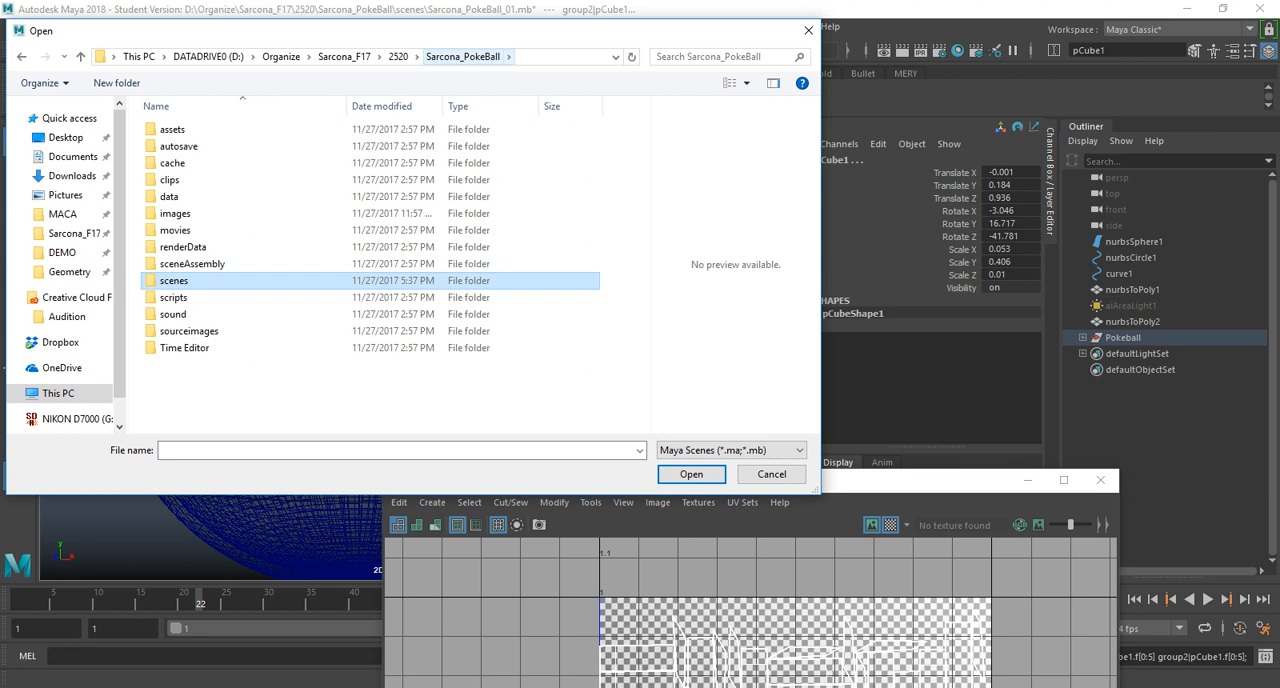
pyautogui.click(771, 474)
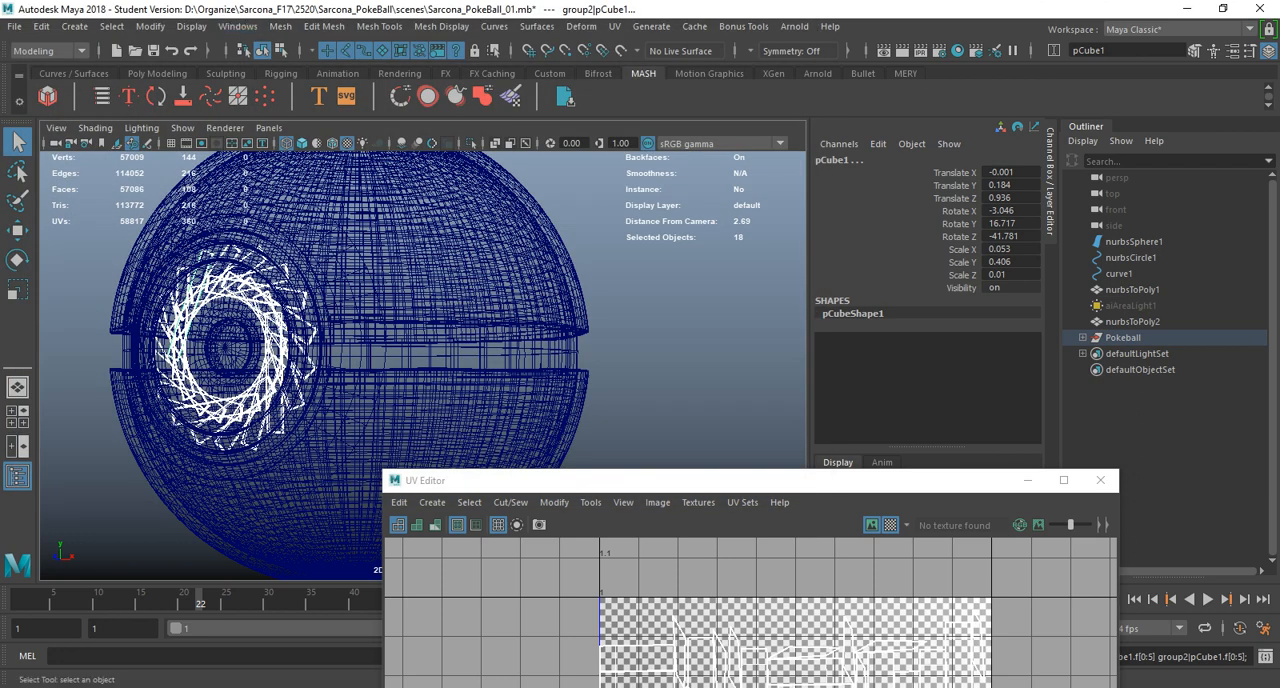
# Select all meshes of the ball, display them shaded with textures and frame them in the viewport.
pyautogui.click(1132, 322)
pyautogui.click(1123, 338)
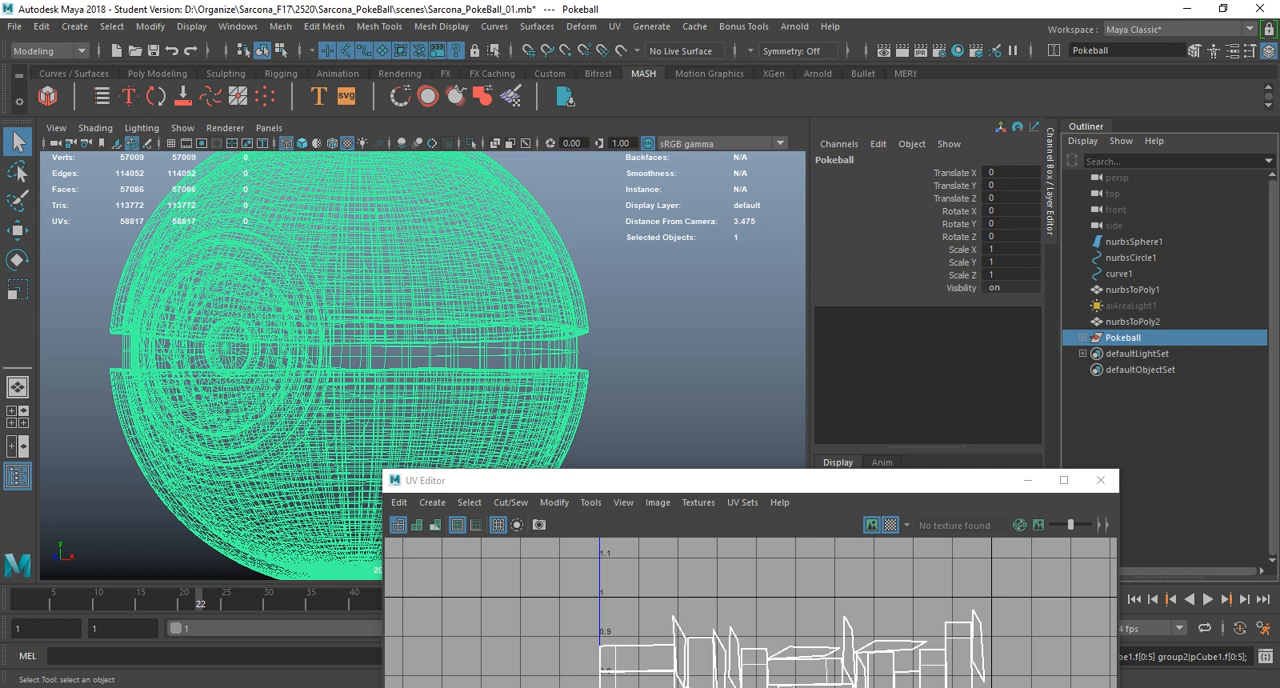
pyautogui.moveTo(470, 480); pyautogui.dragTo(481, 526)
pyautogui.scroll(-5, 423, 365)
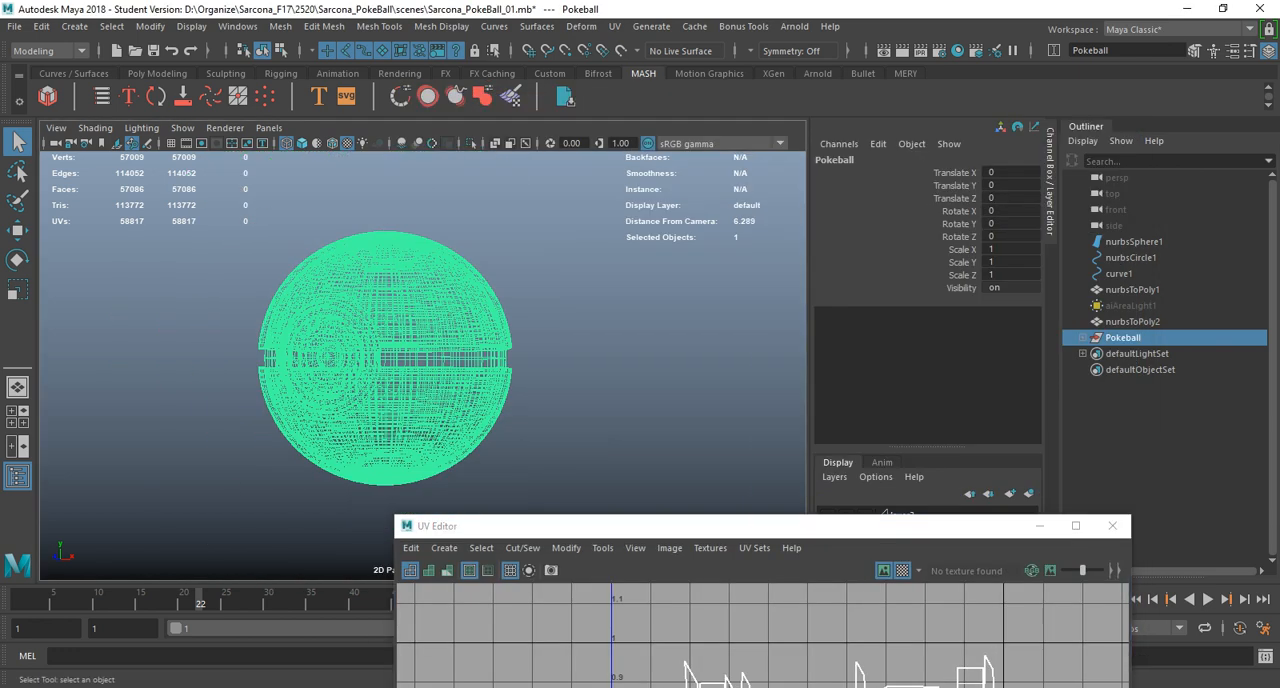
pyautogui.moveTo(205, 298); pyautogui.dragTo(392, 399)
pyautogui.press('5')
pyautogui.press('6')
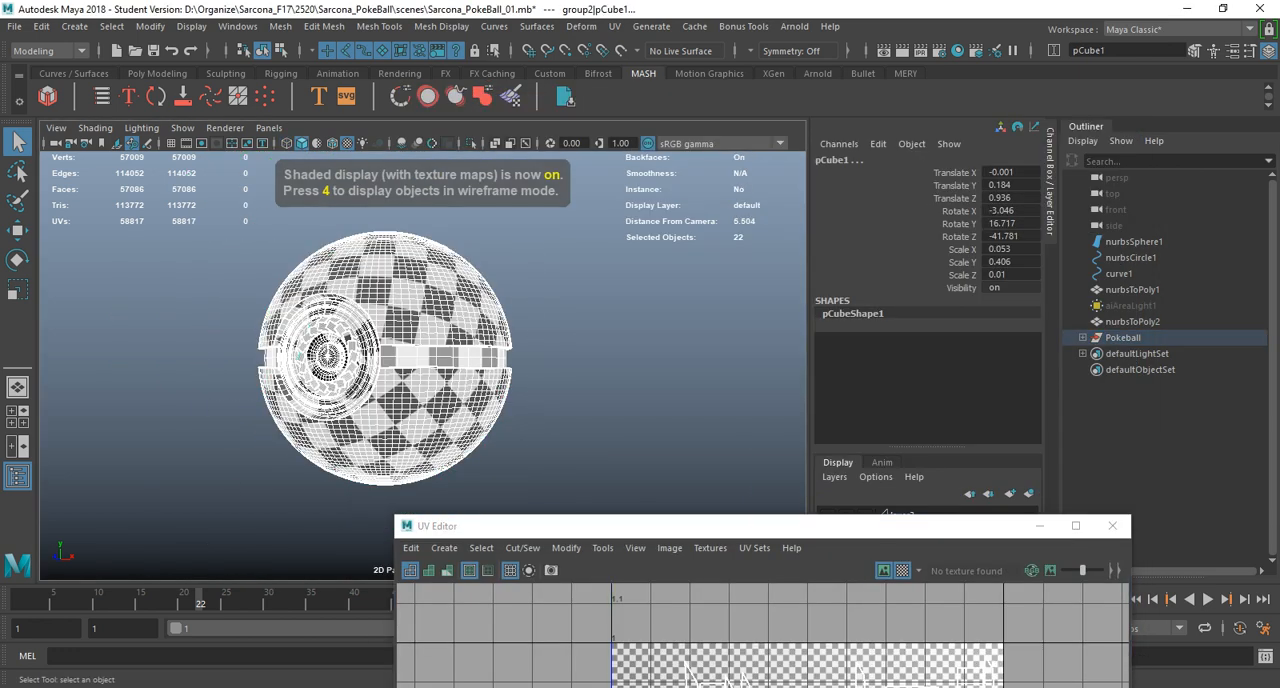
pyautogui.press('f')
# Freeze only the Scale transformation of the selected meshes, with Translate and Rotate disabled.
pyautogui.click(150, 26)
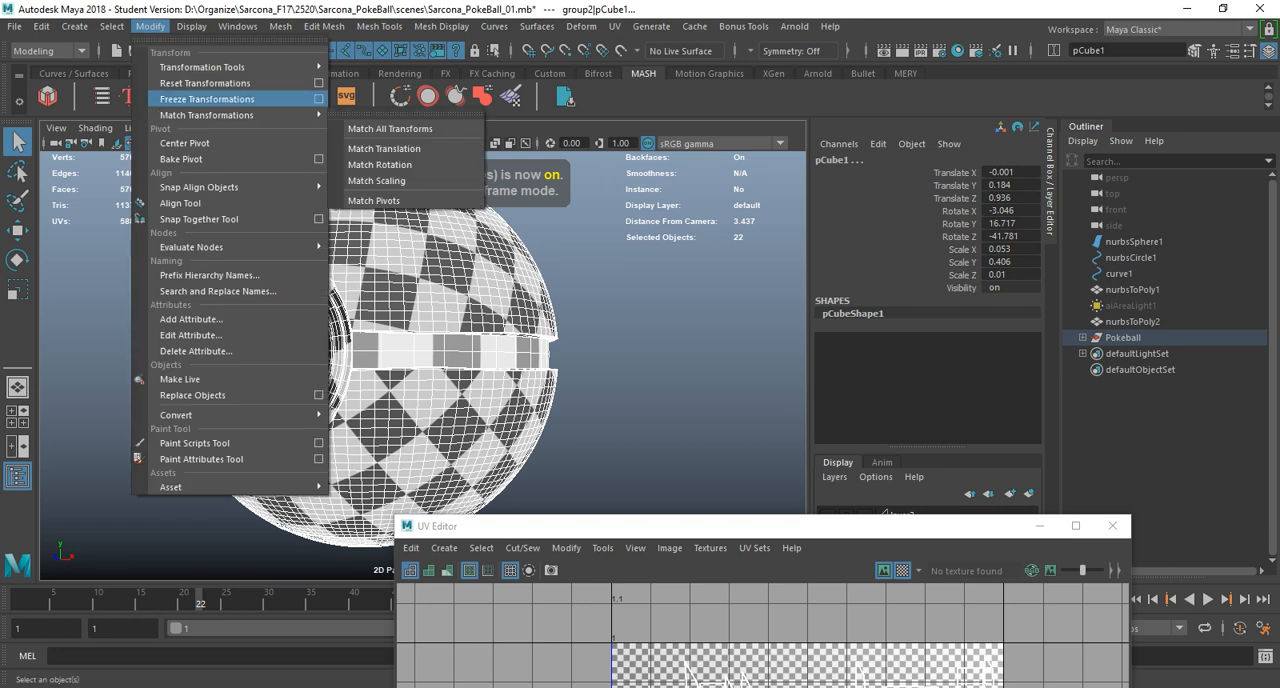
pyautogui.click(322, 98)
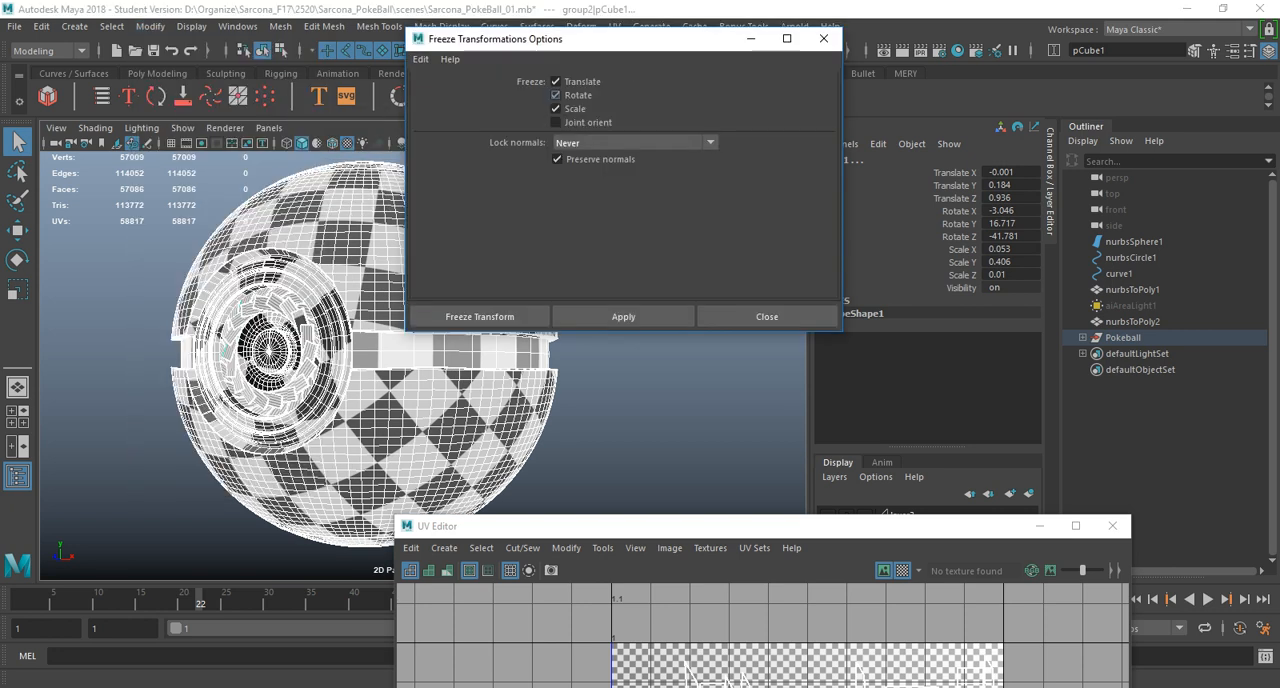
pyautogui.click(556, 95)
pyautogui.click(556, 81)
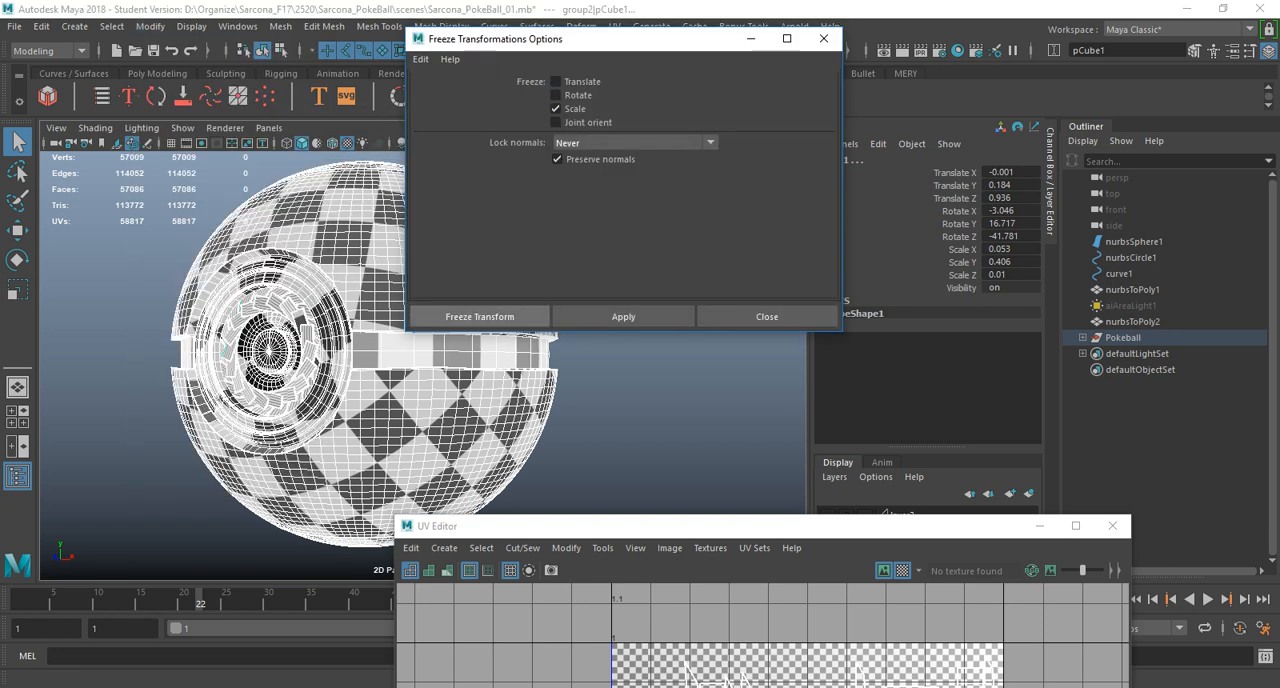
pyautogui.click(480, 316)
# Check the transform values of the ball's shells, middle band and front button part.
pyautogui.click(468, 280)
pyautogui.click(456, 363)
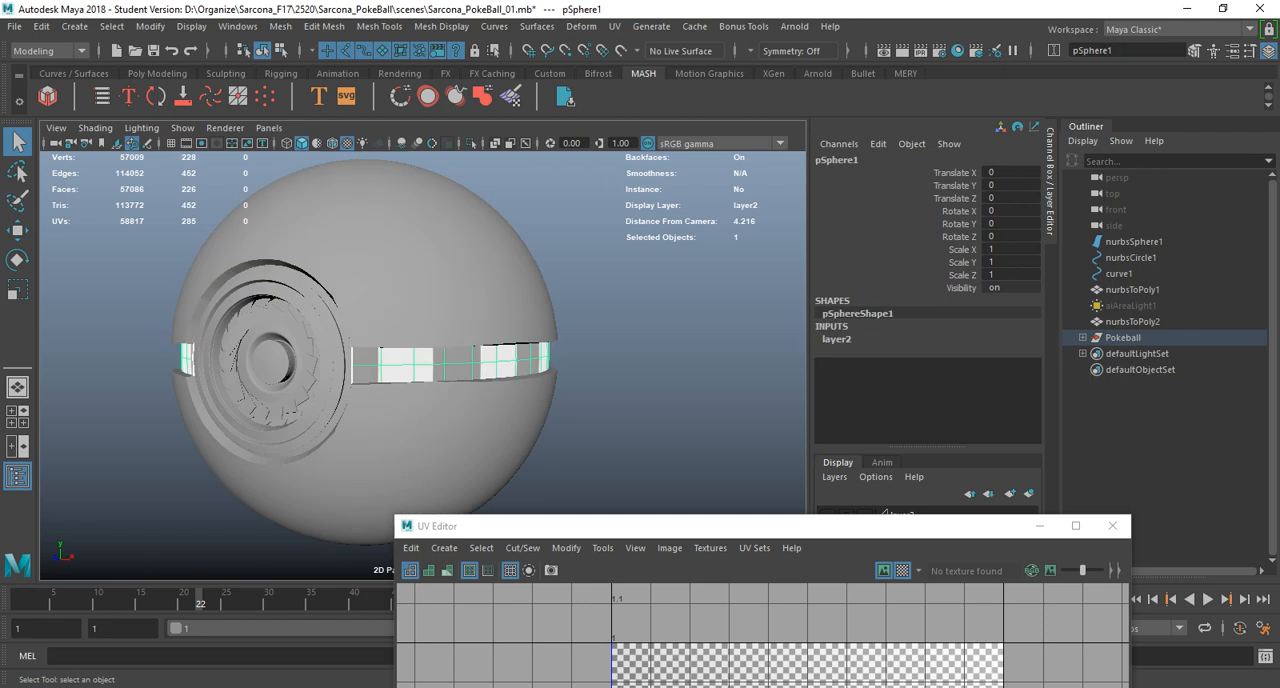
pyautogui.click(450, 436)
pyautogui.scroll(-3, 440, 430)
pyautogui.click(338, 364)
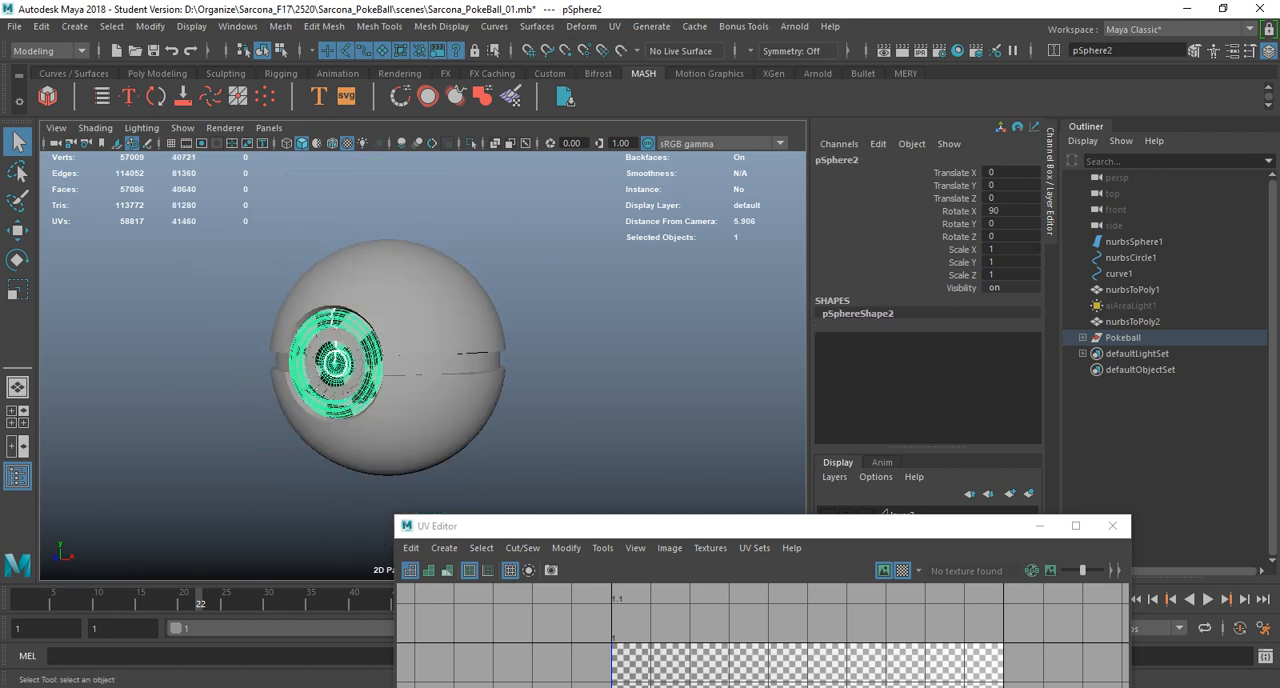
pyautogui.click(320, 344)
# Select all UV shells of the ball's meshes in the UV Editor and unfold them.
pyautogui.moveTo(236, 264); pyautogui.dragTo(470, 472)
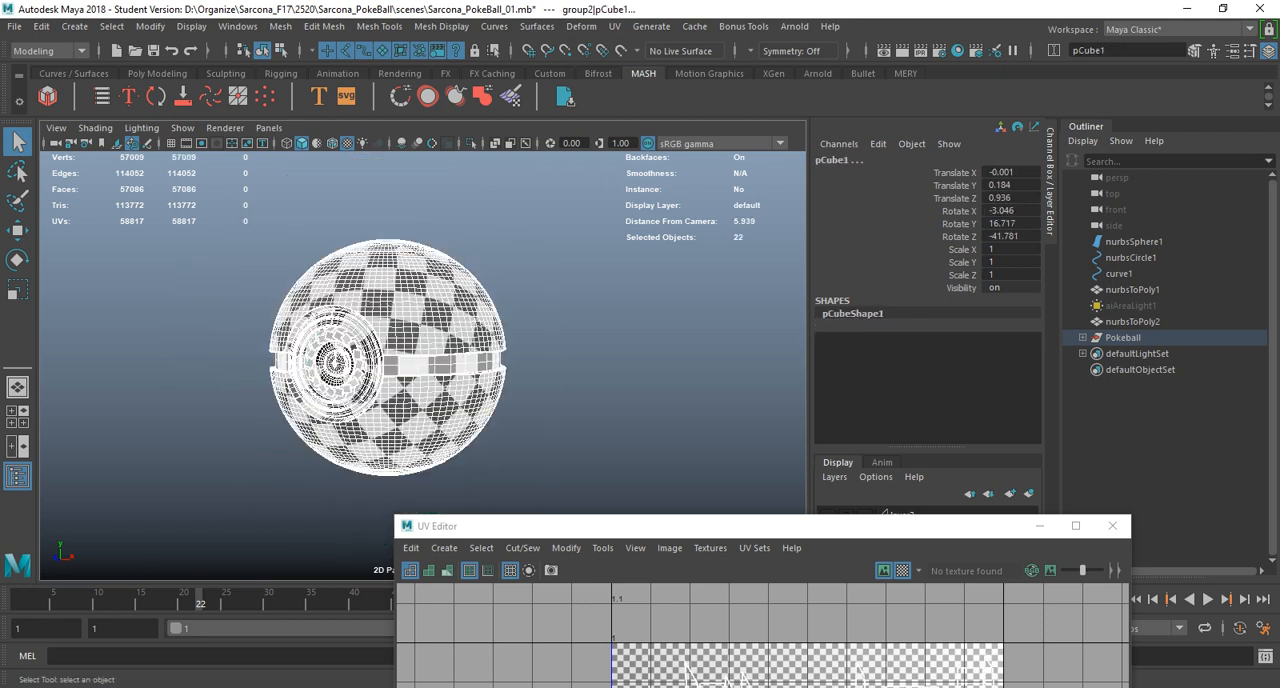
pyautogui.moveTo(600, 526); pyautogui.dragTo(343, 141)
pyautogui.moveTo(437, 282); pyautogui.dragTo(372, 260, button='right')
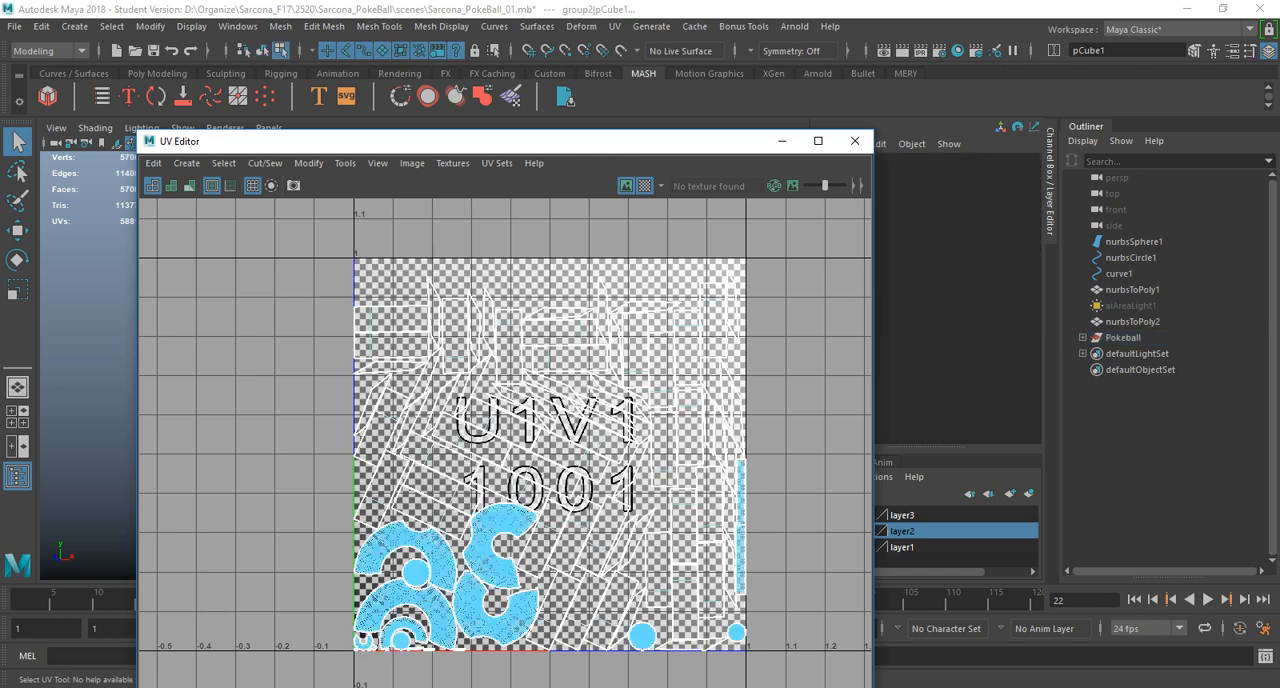
pyautogui.moveTo(305, 443); pyautogui.dragTo(745, 640)
pyautogui.keyDown('shift'); pyautogui.moveTo(466, 214); pyautogui.dragTo(270, 208, button='right'); pyautogui.keyUp('shift')
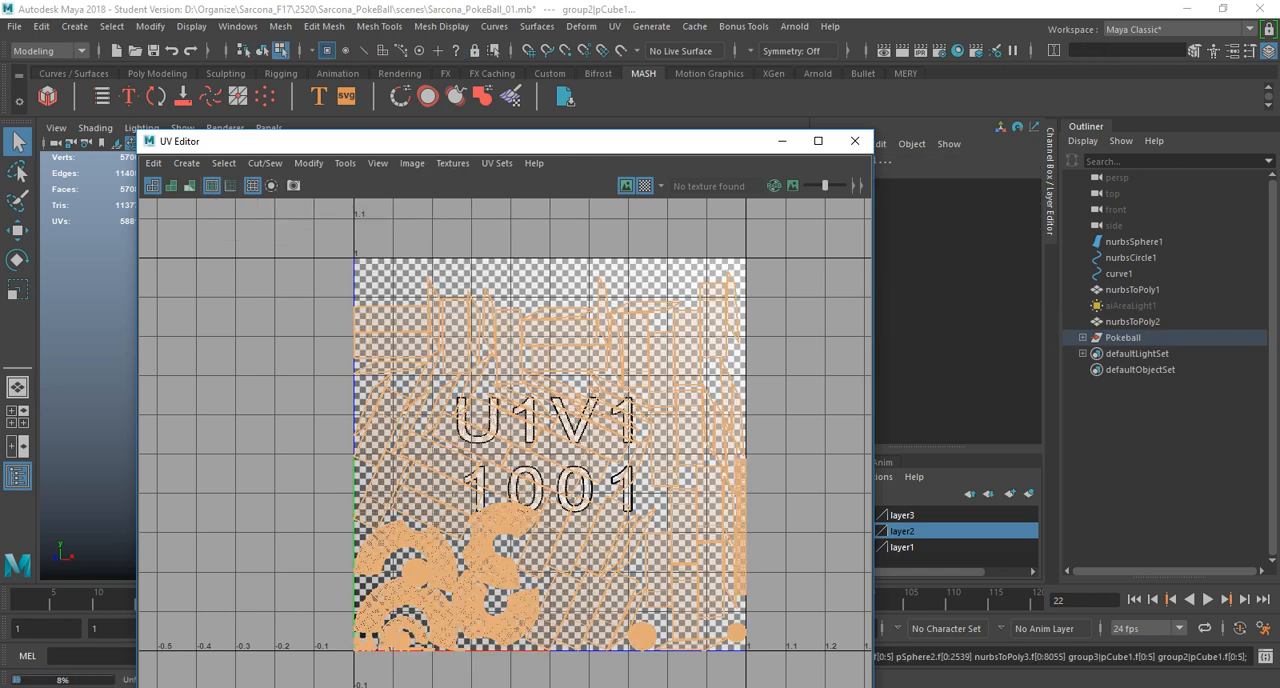
# Examine the checker pattern on the ring of blades up close and pick out the solid dark blade.
pyautogui.moveTo(340, 141); pyautogui.dragTo(774, 177)
pyautogui.scroll(6, 389, 360)
pyautogui.keyDown('alt'); pyautogui.moveTo(389, 360); pyautogui.dragTo(485, 370); pyautogui.keyUp('alt')
pyautogui.scroll(2, 440, 368)
pyautogui.scroll(6, 485, 370)
pyautogui.click(386, 300)
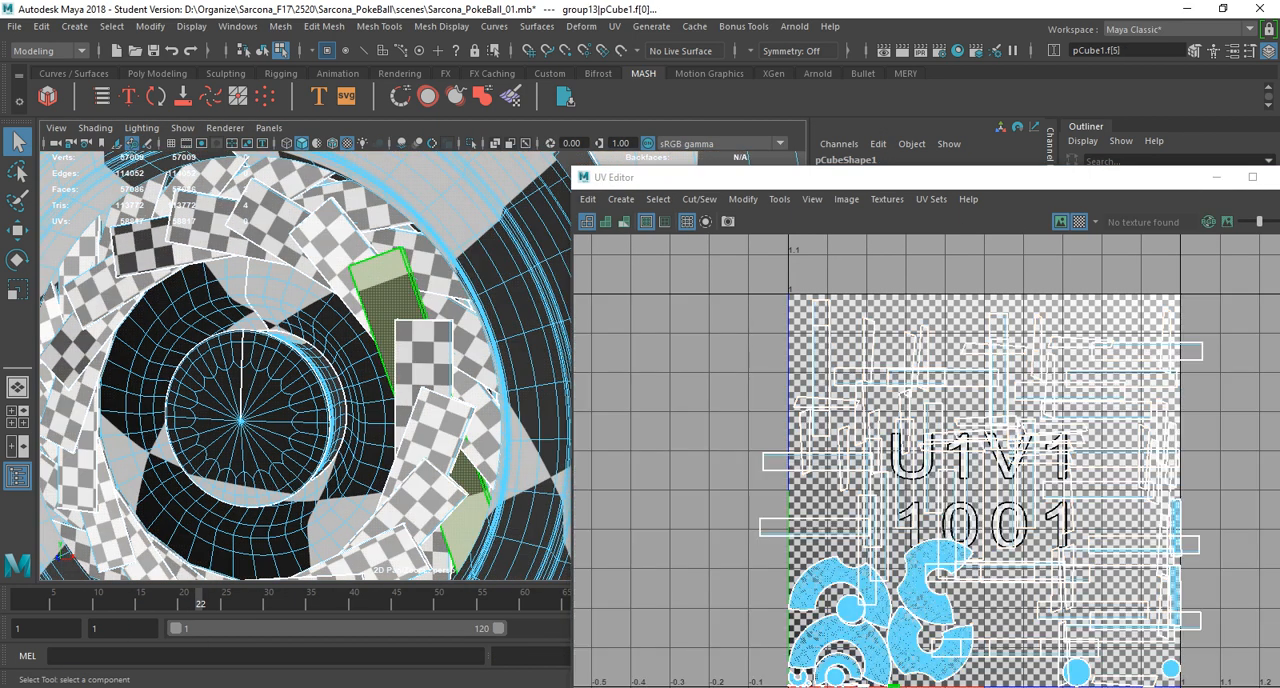
# Select all UV shells of the single dark blade and try to unfold them separately.
pyautogui.press('F8')
pyautogui.moveTo(745, 178); pyautogui.dragTo(498, 78)
pyautogui.rightClick(595, 245)
pyautogui.moveTo(595, 245); pyautogui.dragTo(527, 223, button='right')
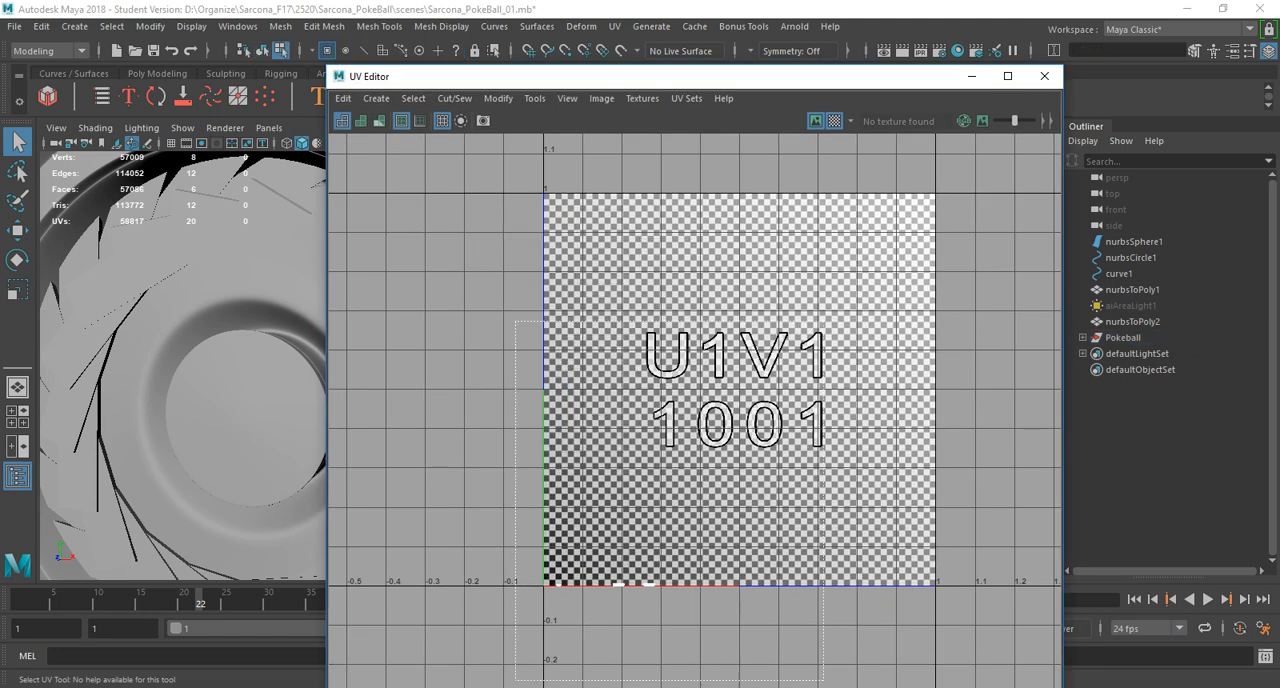
pyautogui.keyDown('shift'); pyautogui.rightClick(640, 215); pyautogui.keyUp('shift')
pyautogui.keyDown('shift'); pyautogui.moveTo(640, 215); pyautogui.dragTo(458, 220, button='right'); pyautogui.keyUp('shift')
# Transfer all UV sets from the evenly checkered blade to the dark blade using the Component sample space.
pyautogui.moveTo(475, 77); pyautogui.dragTo(1279, 110)
pyautogui.scroll(-2, 423, 366)
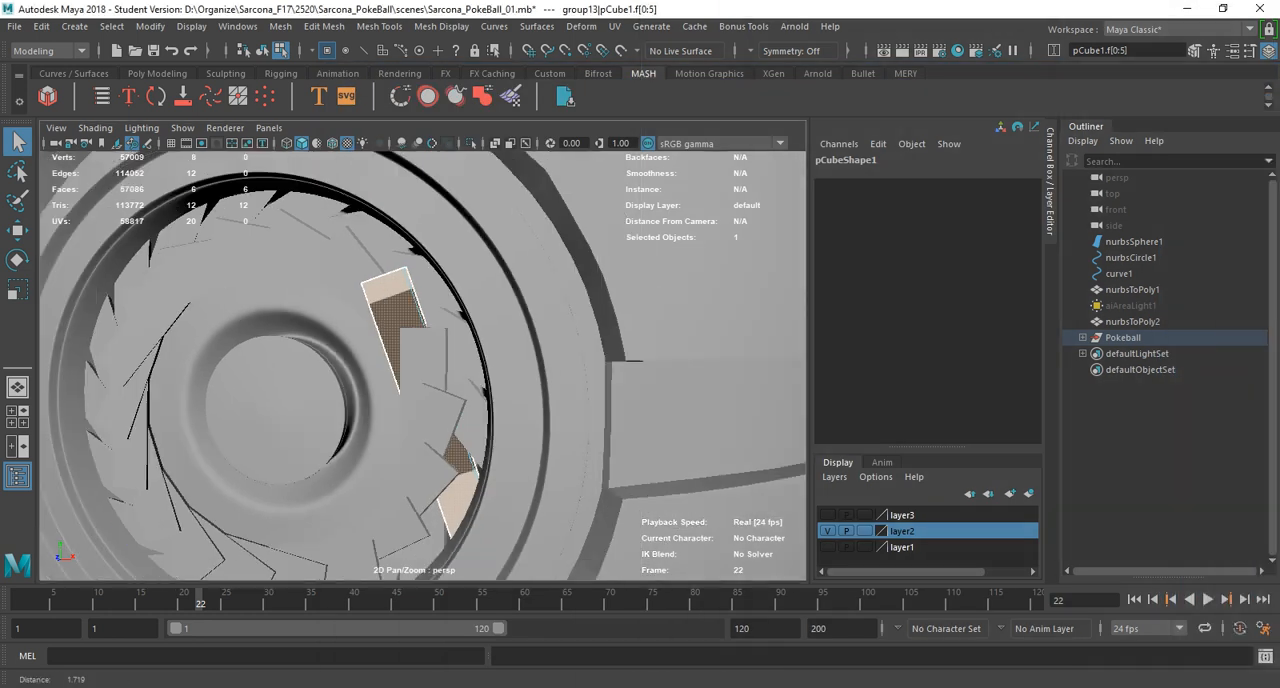
pyautogui.press('F8')
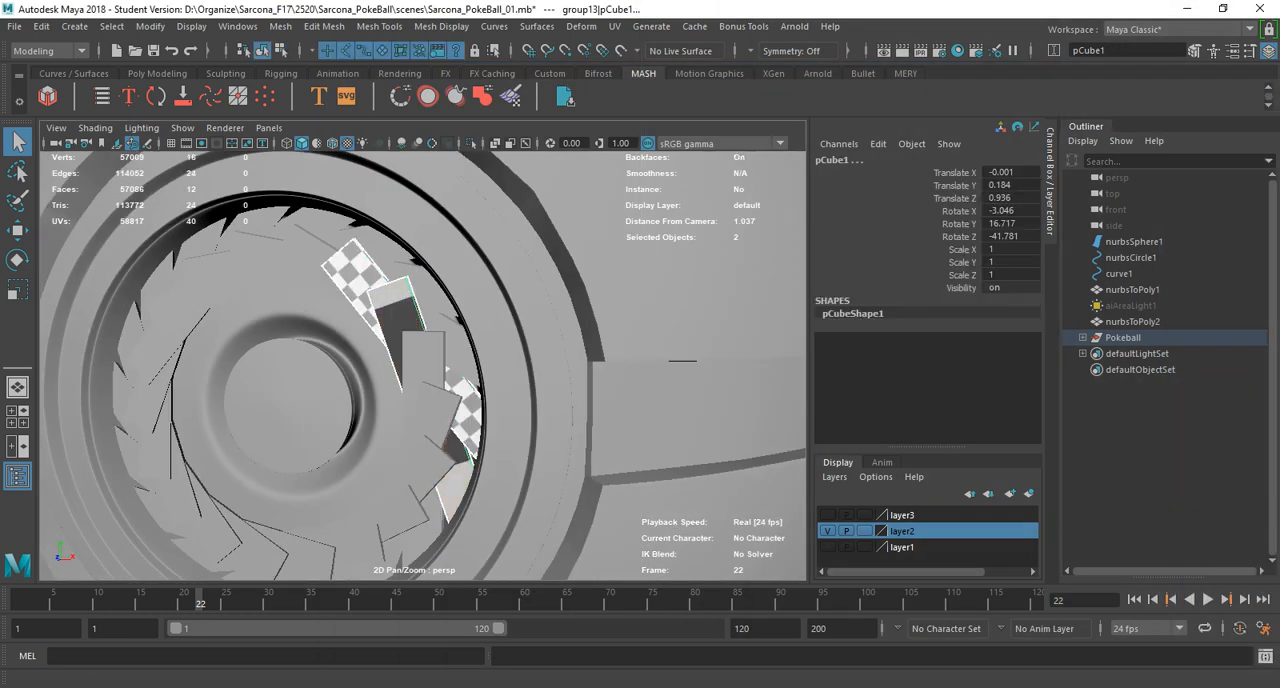
pyautogui.click(280, 27)
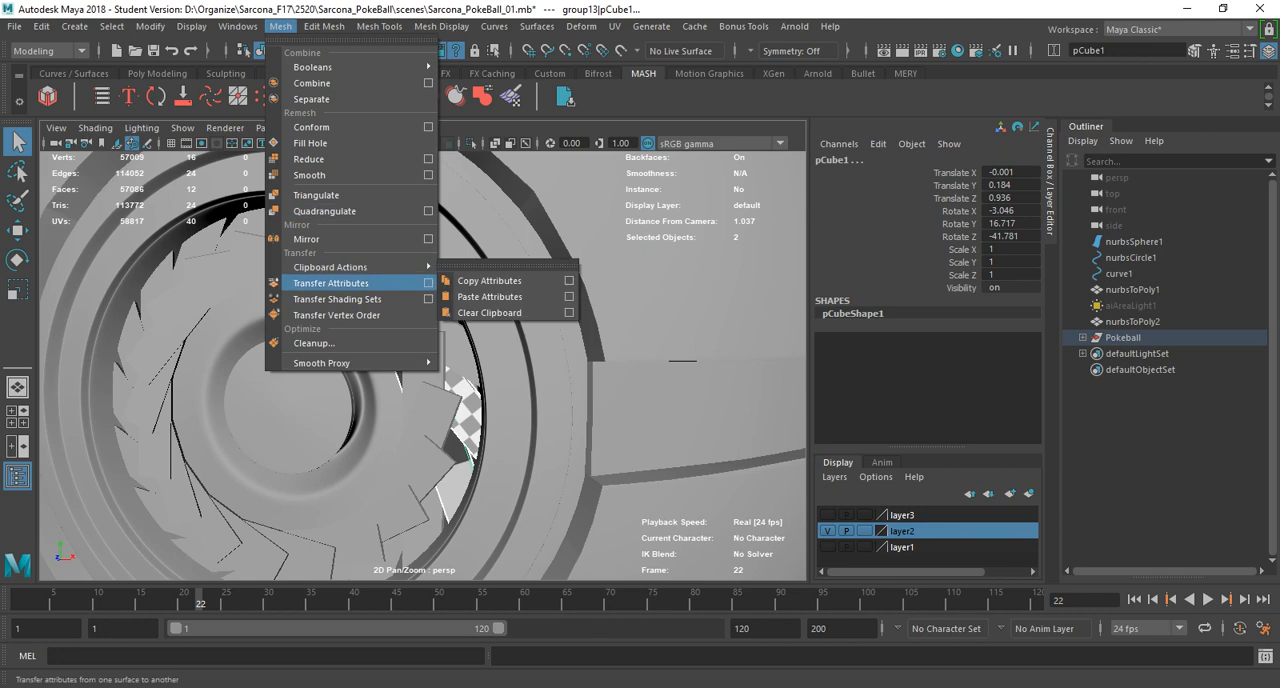
pyautogui.click(428, 283)
pyautogui.click(480, 316)
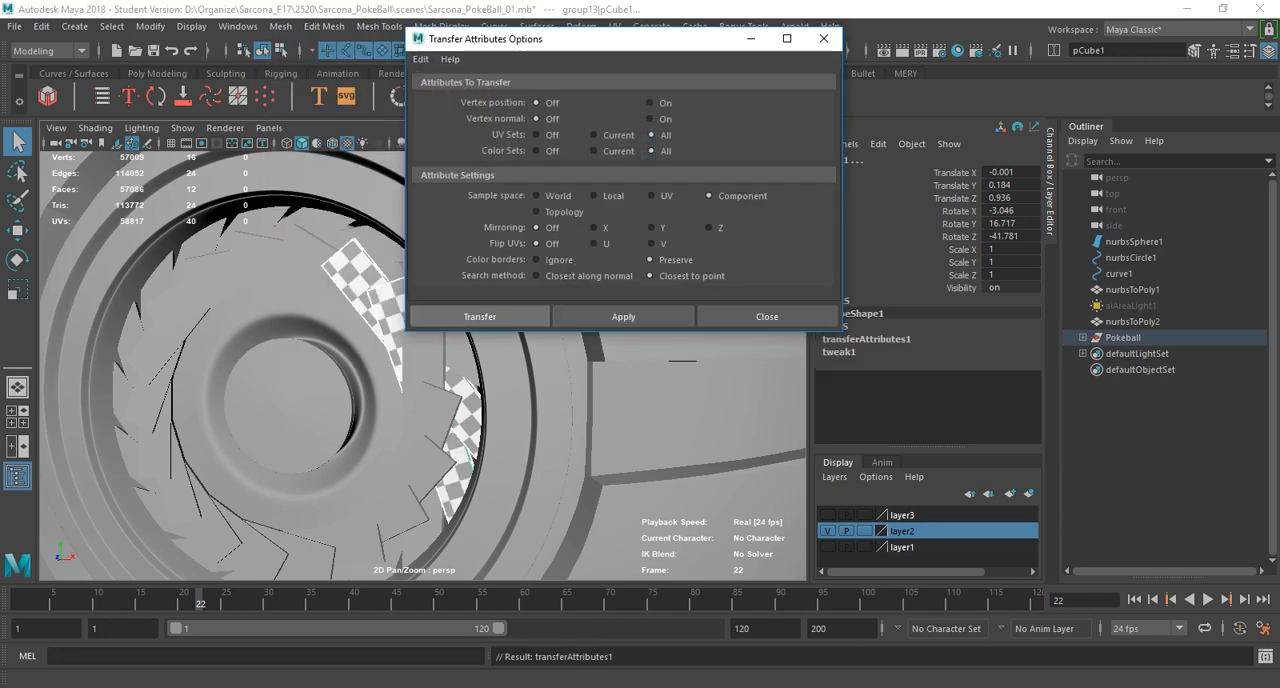
# Select all of the ball's meshes and delete their construction history.
pyautogui.keyDown('alt'); pyautogui.moveTo(480, 316); pyautogui.dragTo(312, 221, button='right'); pyautogui.keyUp('alt')
pyautogui.moveTo(312, 221); pyautogui.dragTo(540, 460)
pyautogui.click(41, 26)
pyautogui.moveTo(110, 214)
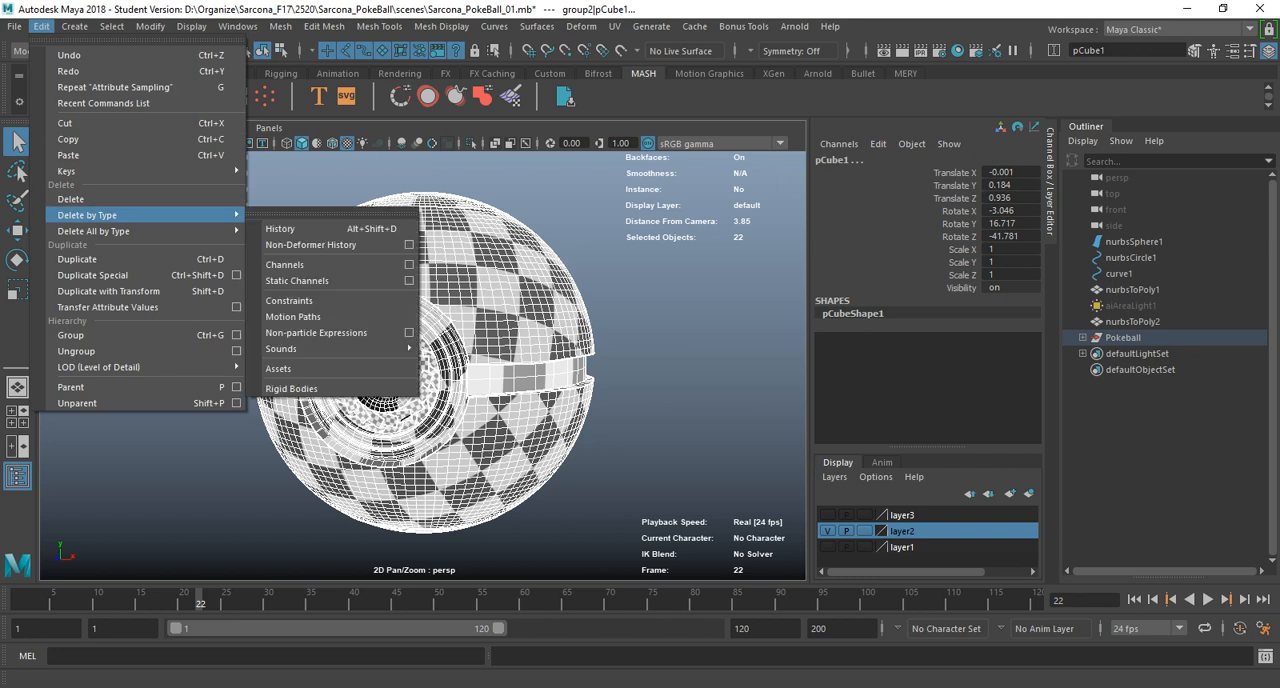
pyautogui.click(330, 212)
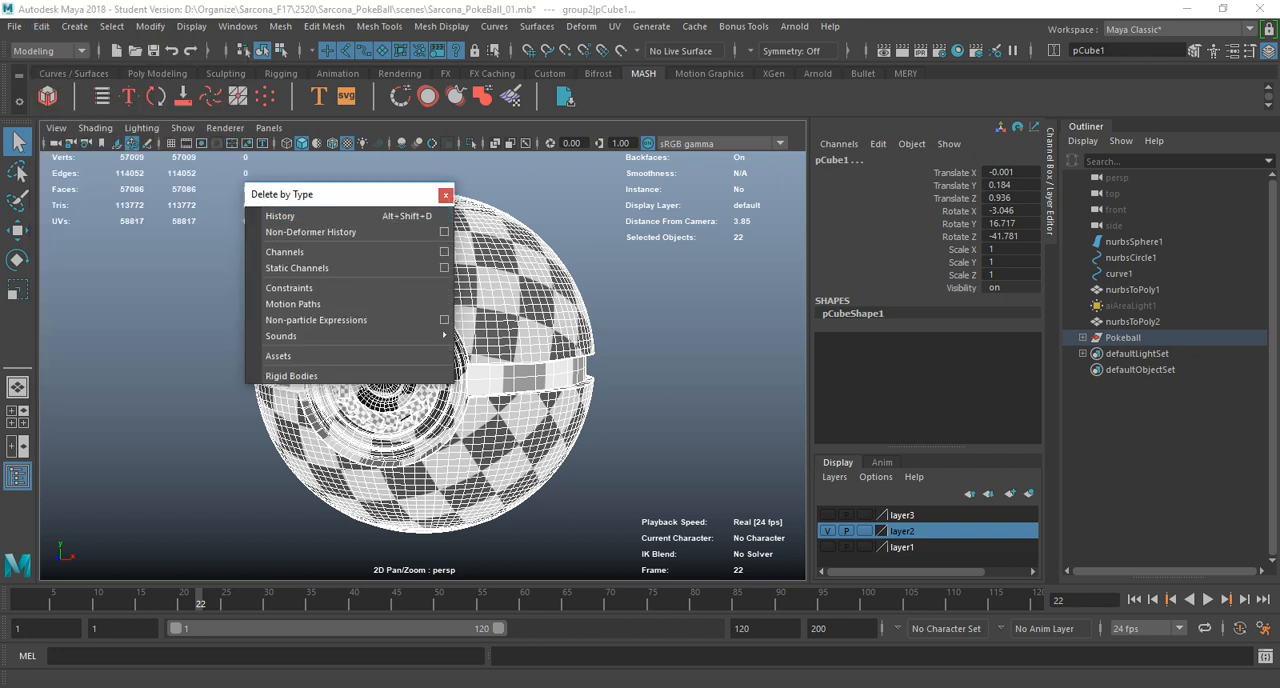
pyautogui.click(445, 194)
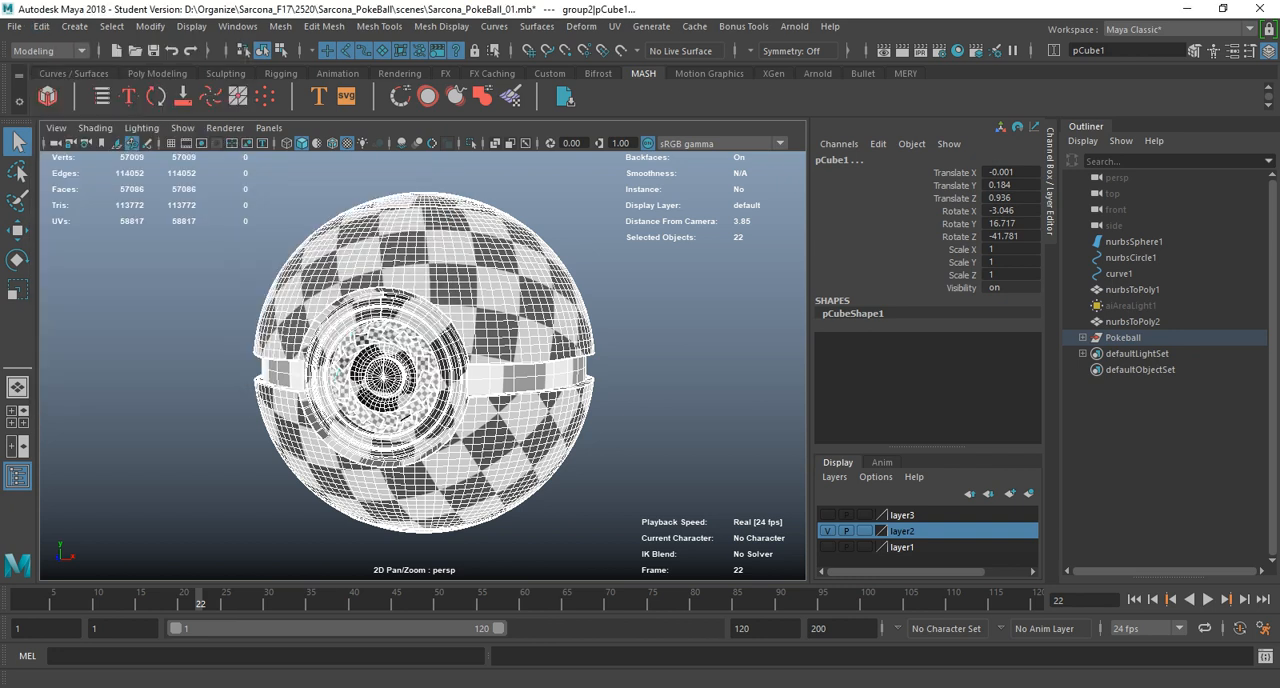
# Select all UV shells of the ball's meshes, unfold them and lay them out within the 0-1 UV tile.
pyautogui.moveTo(1130, 137); pyautogui.dragTo(419, 16)
pyautogui.moveTo(639, 186); pyautogui.dragTo(579, 171, button='right')
pyautogui.scroll(-3, 690, 238)
pyautogui.moveTo(885, 150); pyautogui.dragTo(436, 497)
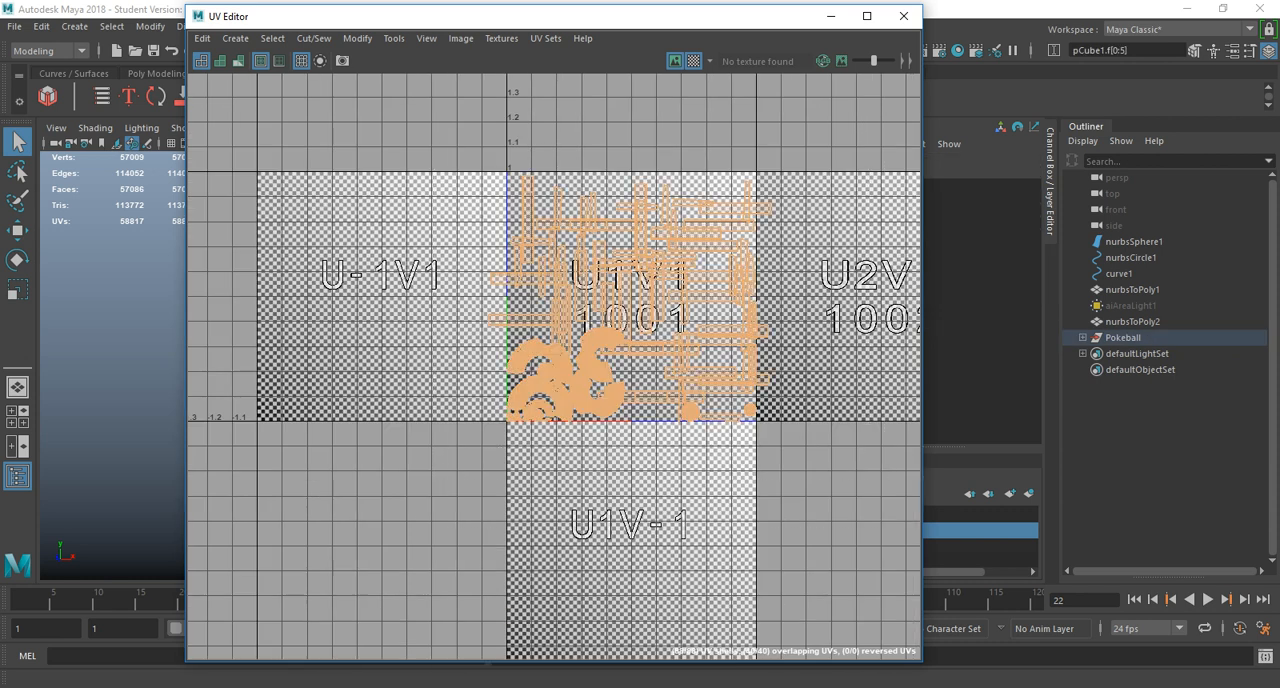
pyautogui.keyDown('shift'); pyautogui.moveTo(445, 178); pyautogui.dragTo(290, 202, button='right'); pyautogui.keyUp('shift')
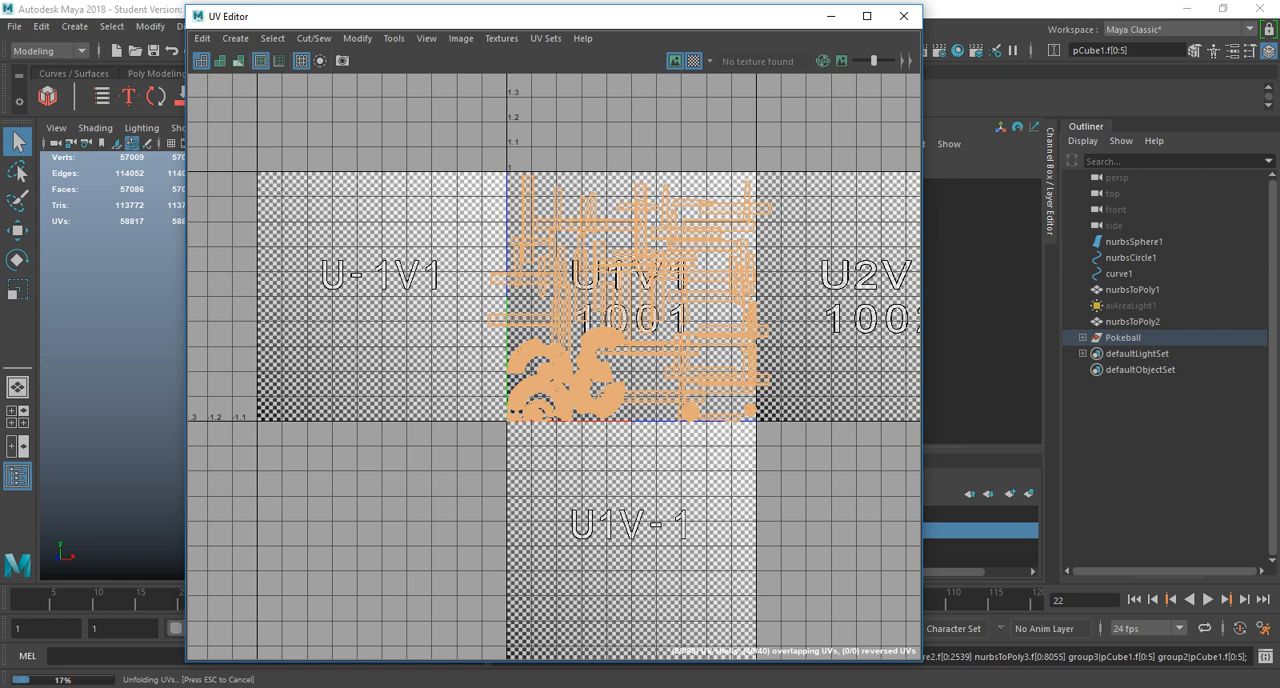
pyautogui.keyDown('shift'); pyautogui.moveTo(584, 176); pyautogui.dragTo(538, 193, button='right'); pyautogui.keyUp('shift')
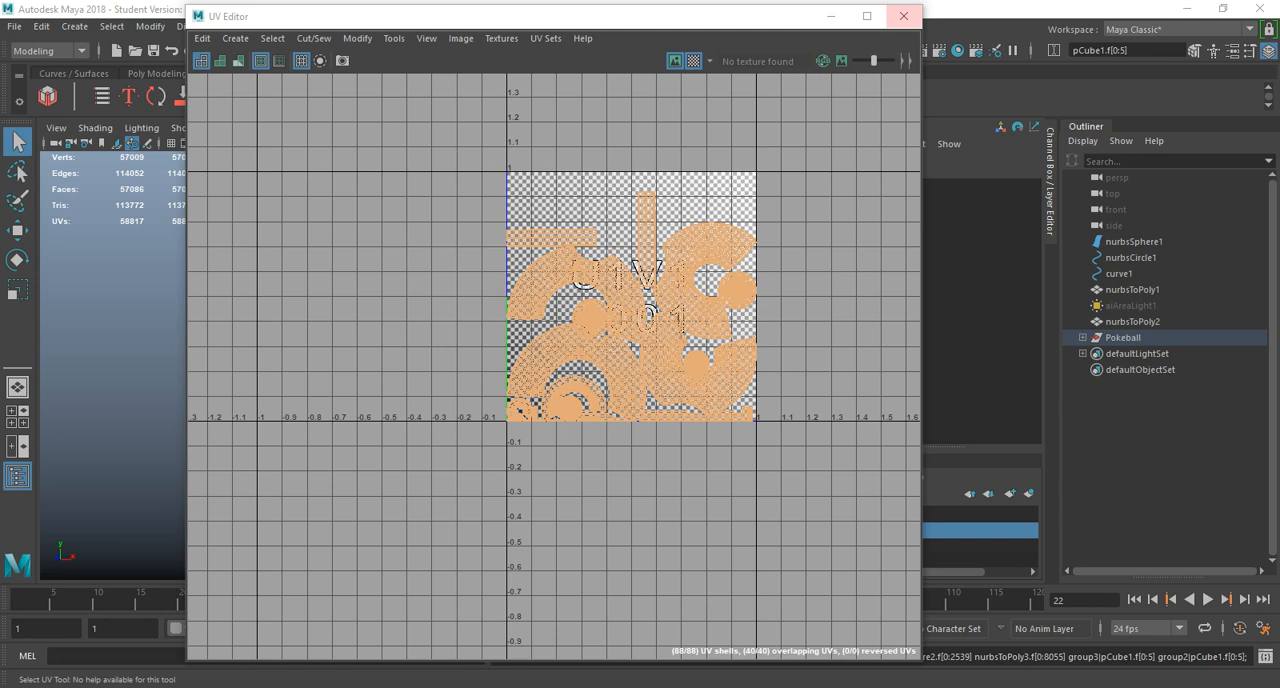
# Show the ball with its textures and examine the checker pattern on the front blades up close.
pyautogui.click(904, 16)
pyautogui.press('6')
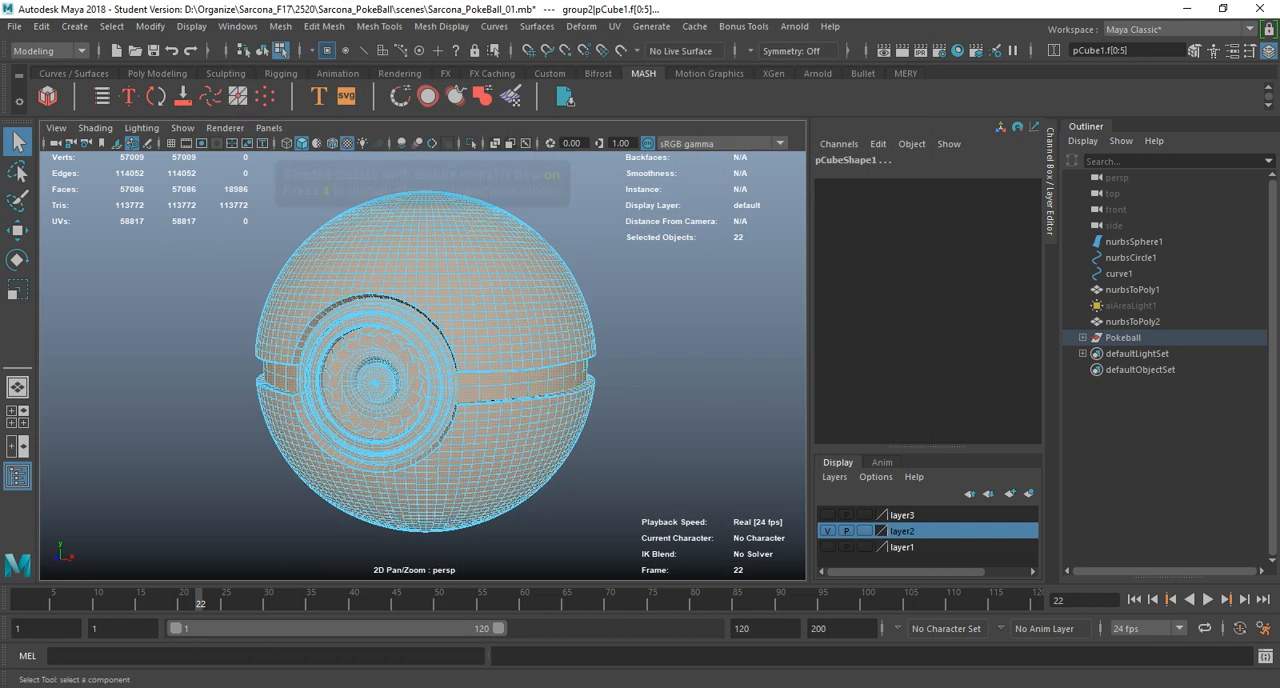
pyautogui.click(614, 26)
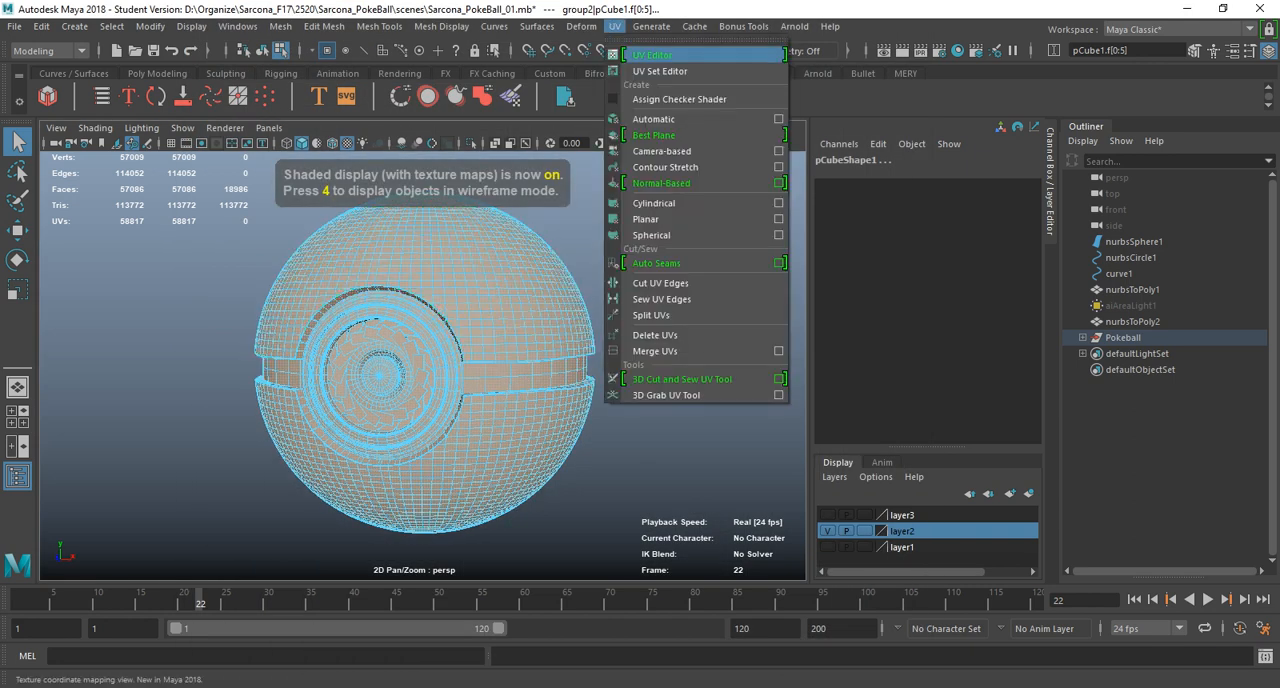
pyautogui.click(650, 52)
pyautogui.moveTo(600, 16); pyautogui.dragTo(1279, 100)
pyautogui.keyDown('alt'); pyautogui.moveTo(423, 366); pyautogui.dragTo(520, 366, button='right'); pyautogui.keyUp('alt')
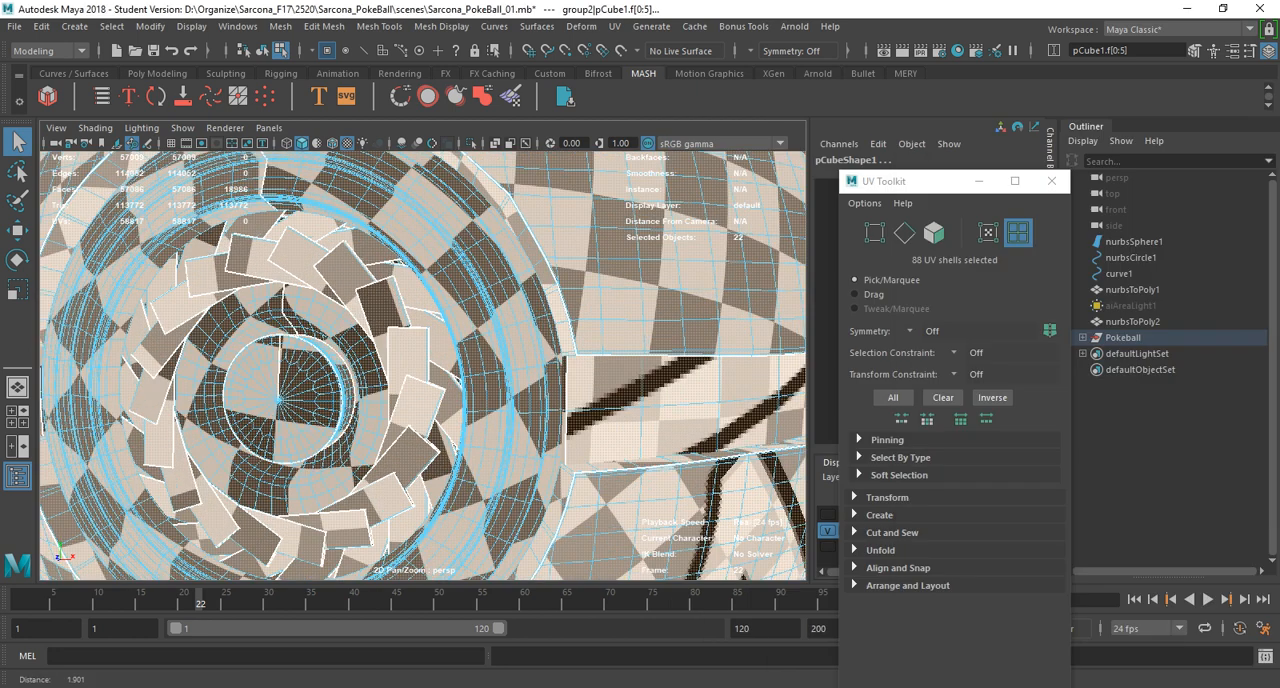
pyautogui.keyDown('alt'); pyautogui.moveTo(520, 366); pyautogui.dragTo(485, 341); pyautogui.keyUp('alt')
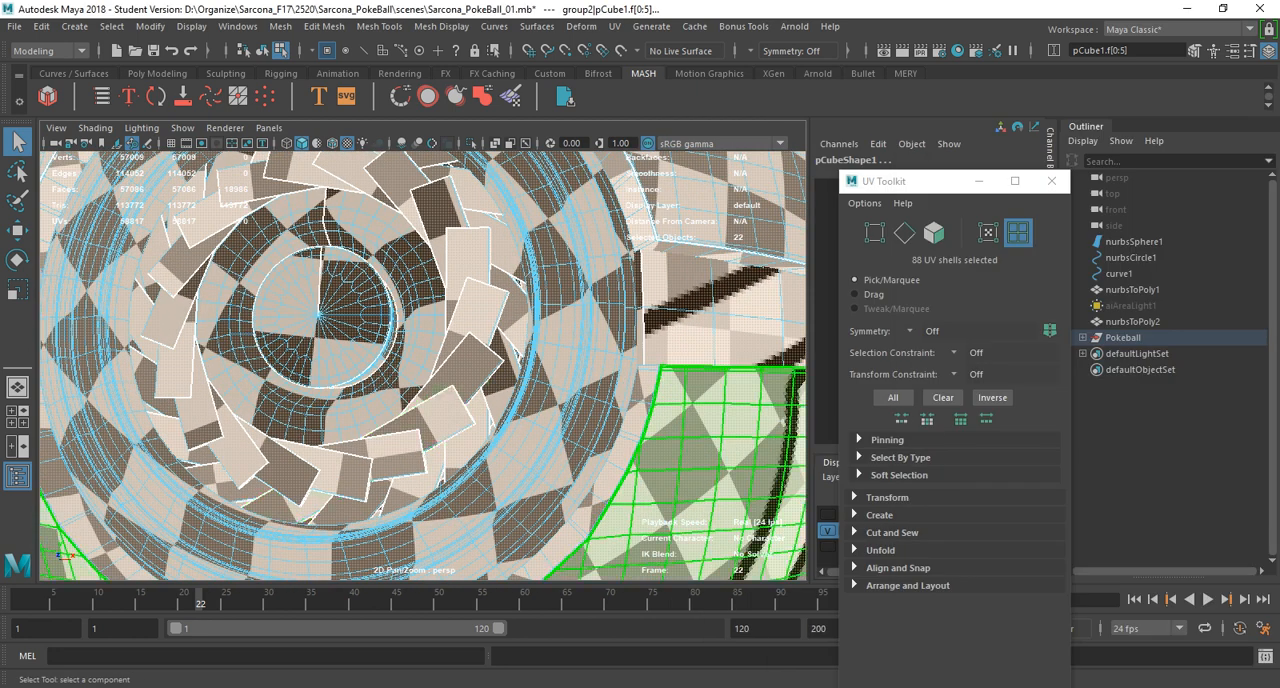
# Inspect the laid-out shells in the UV Editor and hide the checker image behind them.
pyautogui.moveTo(1279, 212); pyautogui.dragTo(888, 154)
pyautogui.keyDown('alt'); pyautogui.moveTo(908, 402); pyautogui.dragTo(787, 399, button='middle'); pyautogui.keyUp('alt')
pyautogui.keyDown('alt'); pyautogui.moveTo(787, 399); pyautogui.dragTo(935, 405, button='right'); pyautogui.keyUp('alt')
pyautogui.keyDown('alt'); pyautogui.moveTo(935, 405); pyautogui.dragTo(1000, 300, button='middle'); pyautogui.keyUp('alt')
pyautogui.keyDown('alt'); pyautogui.moveTo(1000, 300); pyautogui.dragTo(1030, 300, button='right'); pyautogui.keyUp('alt')
pyautogui.keyDown('alt'); pyautogui.moveTo(775, 560); pyautogui.dragTo(845, 570, button='right'); pyautogui.keyUp('alt')
pyautogui.keyDown('alt'); pyautogui.moveTo(845, 570); pyautogui.dragTo(784, 396, button='middle'); pyautogui.keyUp('alt')
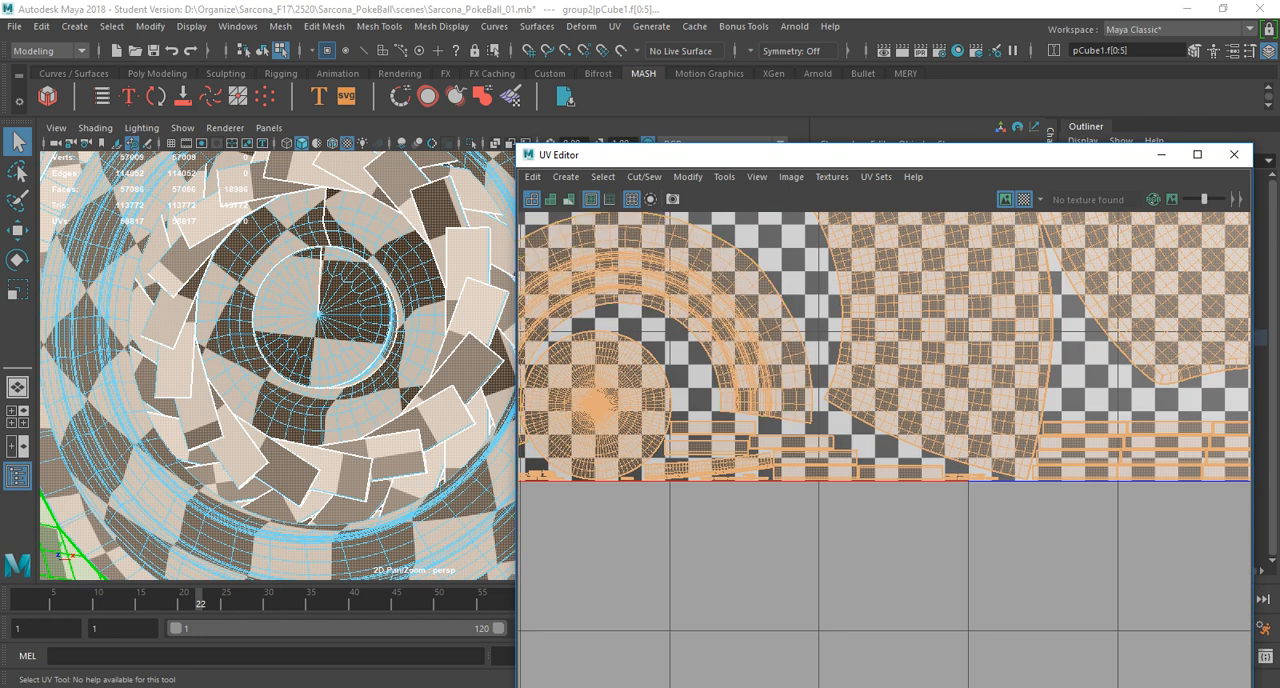
pyautogui.click(757, 176)
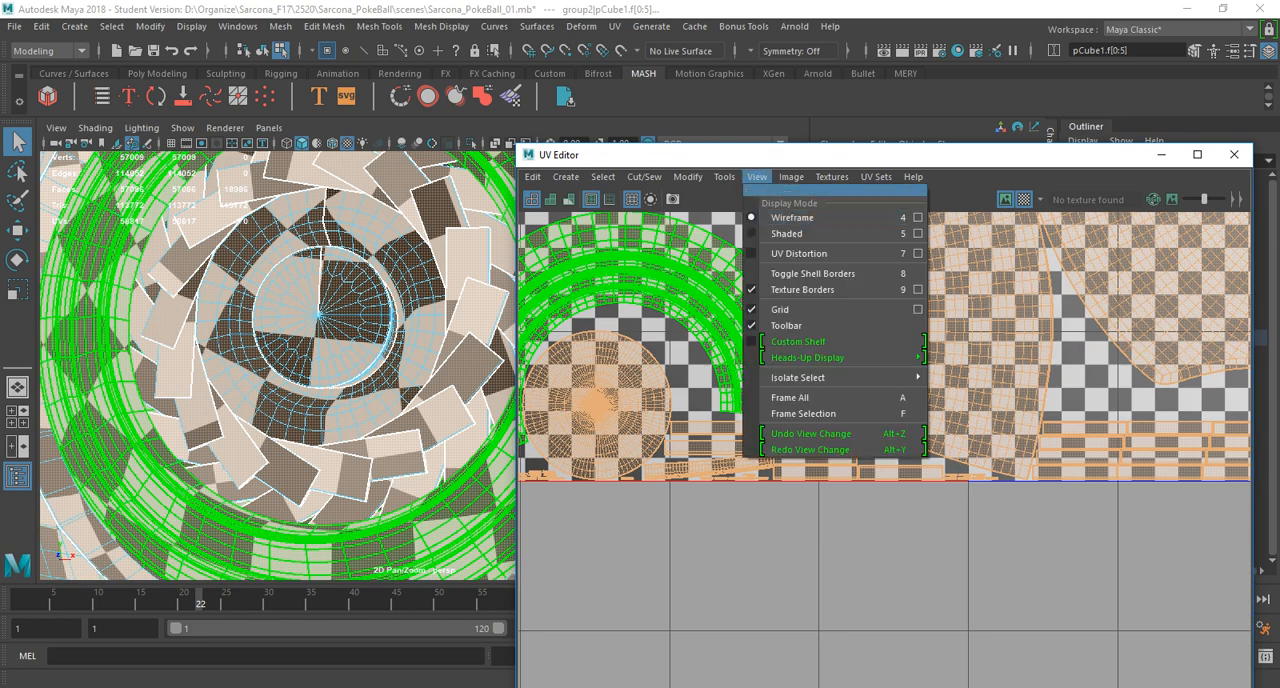
pyautogui.click(791, 176)
pyautogui.click(818, 205)
pyautogui.keyDown('alt'); pyautogui.moveTo(734, 469); pyautogui.dragTo(735, 425, button='middle'); pyautogui.keyUp('alt')
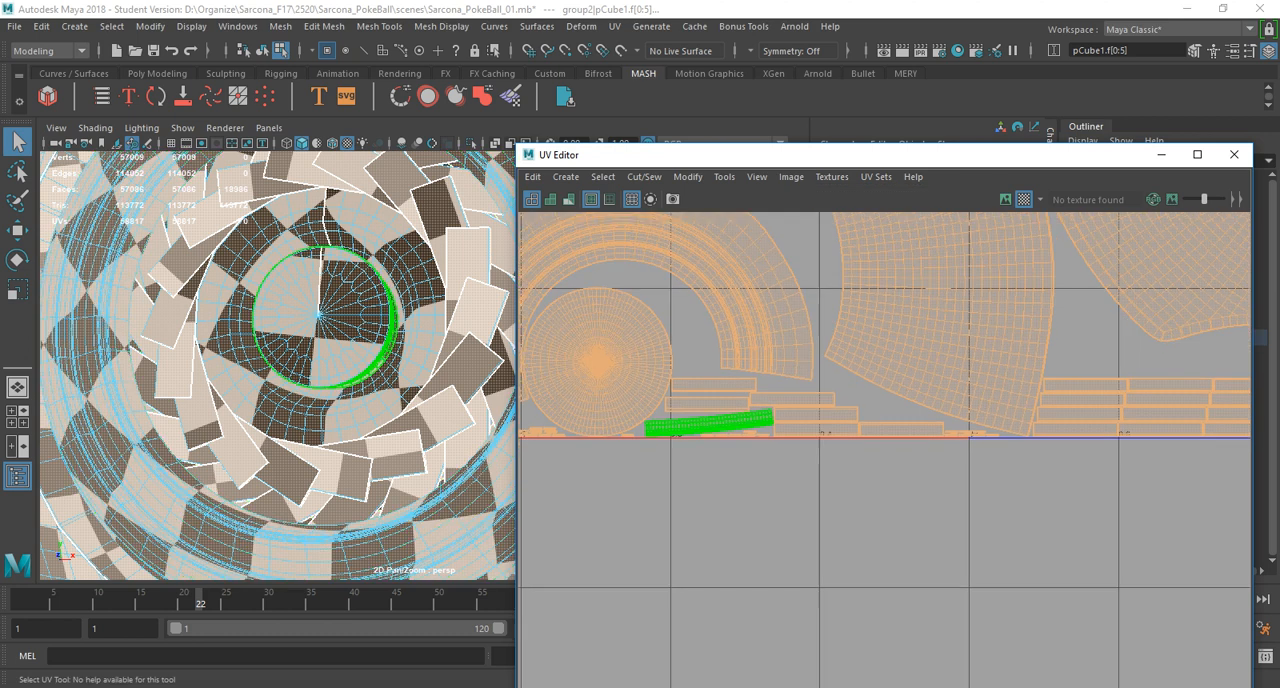
# Try scaling up all UV shells uniformly to make the checker squares on the ball smaller.
pyautogui.keyDown('alt'); pyautogui.moveTo(816, 414); pyautogui.dragTo(674, 364, button='right'); pyautogui.keyUp('alt')
pyautogui.keyDown('alt'); pyautogui.moveTo(700, 330); pyautogui.dragTo(700, 486, button='middle'); pyautogui.keyUp('alt')
pyautogui.keyDown('alt'); pyautogui.moveTo(700, 486); pyautogui.dragTo(680, 482, button='right'); pyautogui.keyUp('alt')
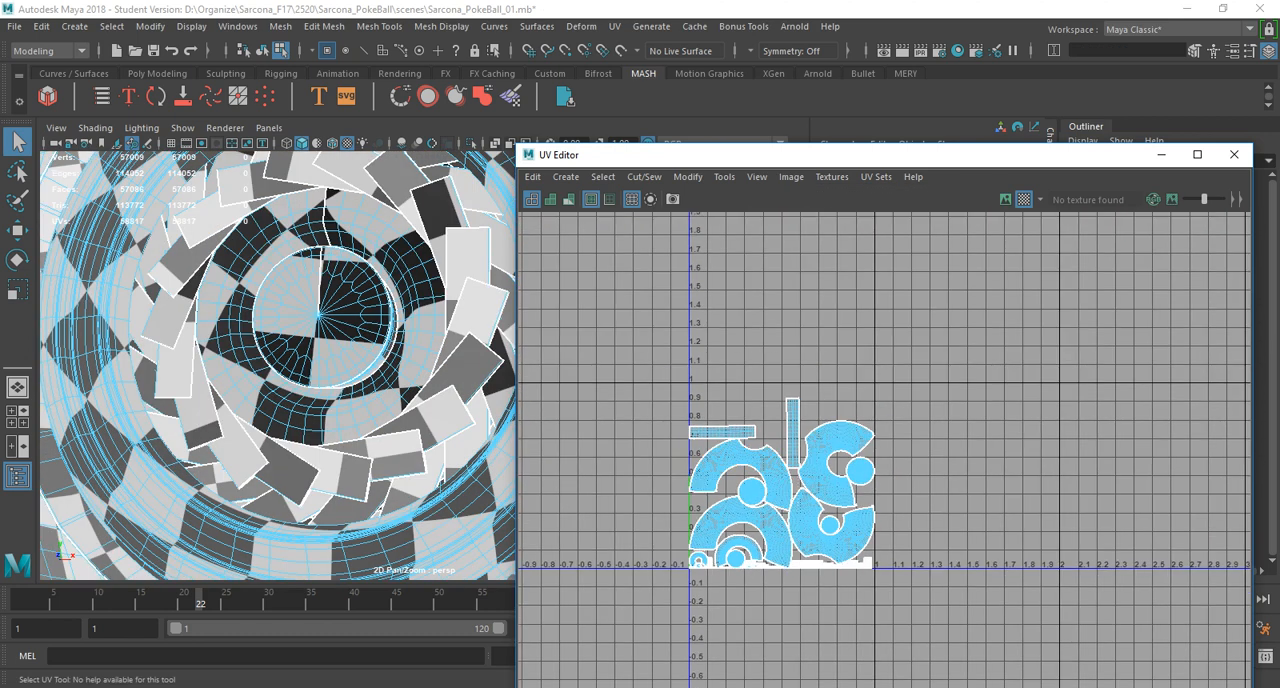
pyautogui.moveTo(652, 378); pyautogui.dragTo(908, 597)
pyautogui.press('r')
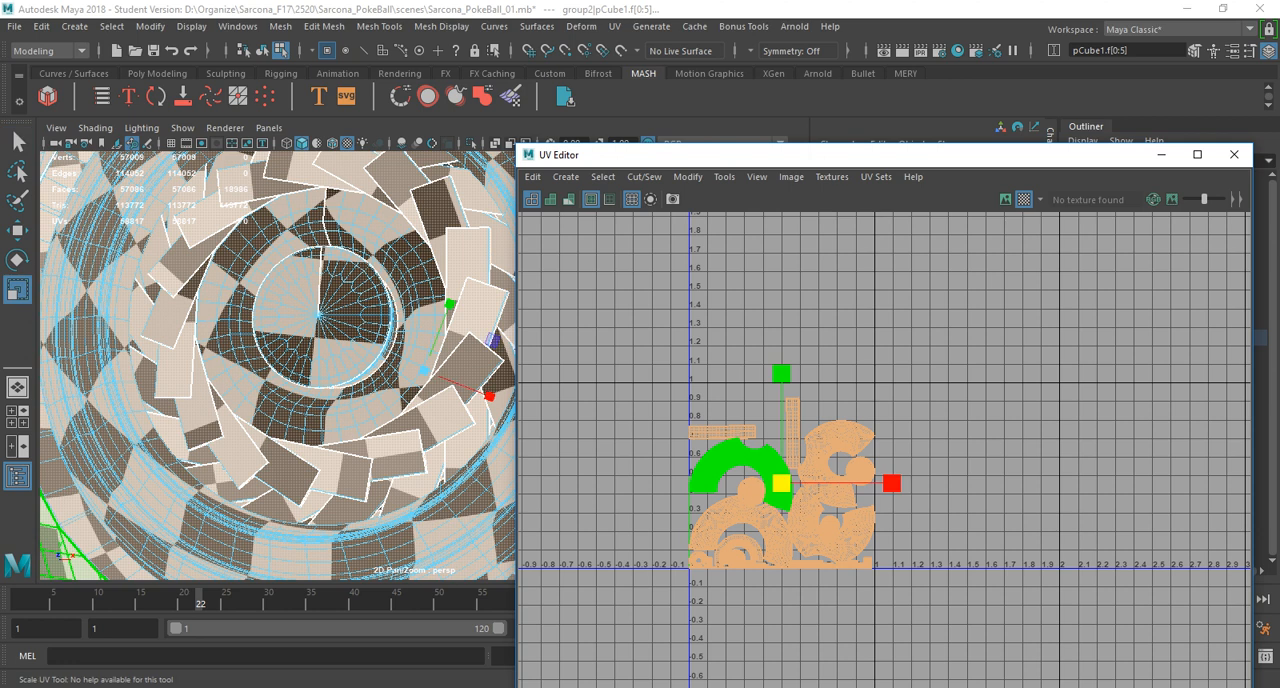
pyautogui.moveTo(782, 484); pyautogui.dragTo(1004, 484)
pyautogui.moveTo(1140, 483); pyautogui.dragTo(1201, 483)
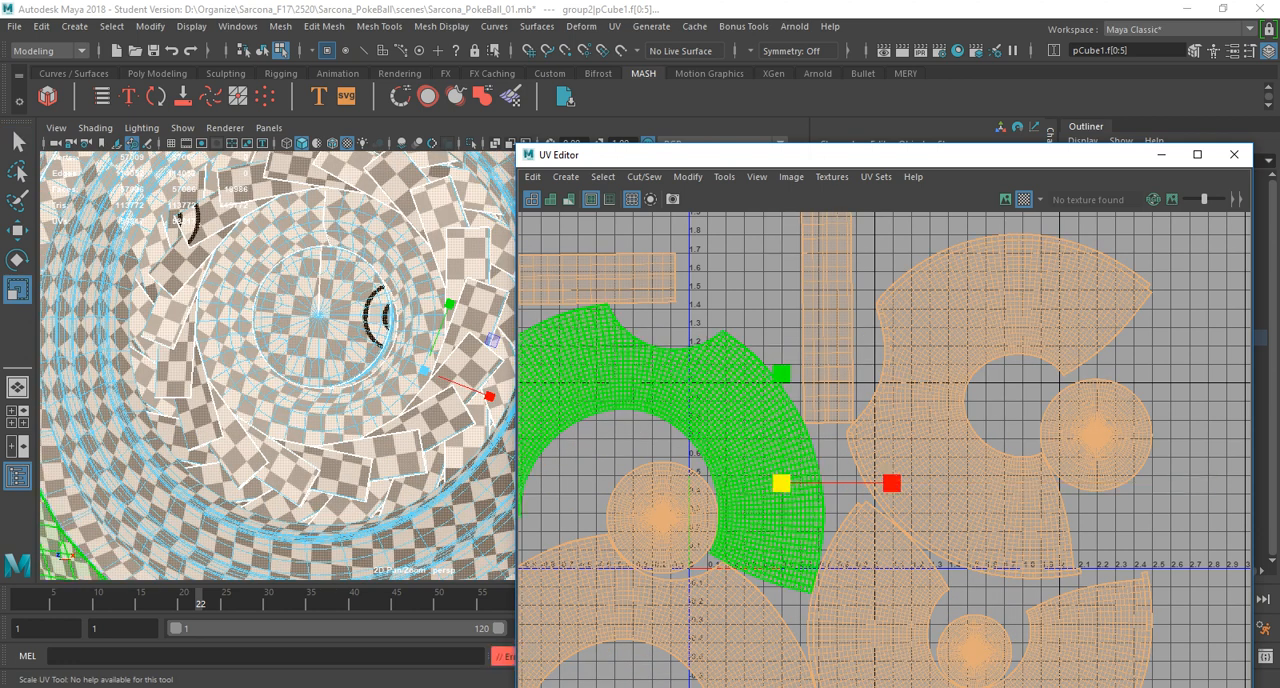
pyautogui.keyDown('alt'); pyautogui.moveTo(330, 370); pyautogui.dragTo(270, 368); pyautogui.keyUp('alt')
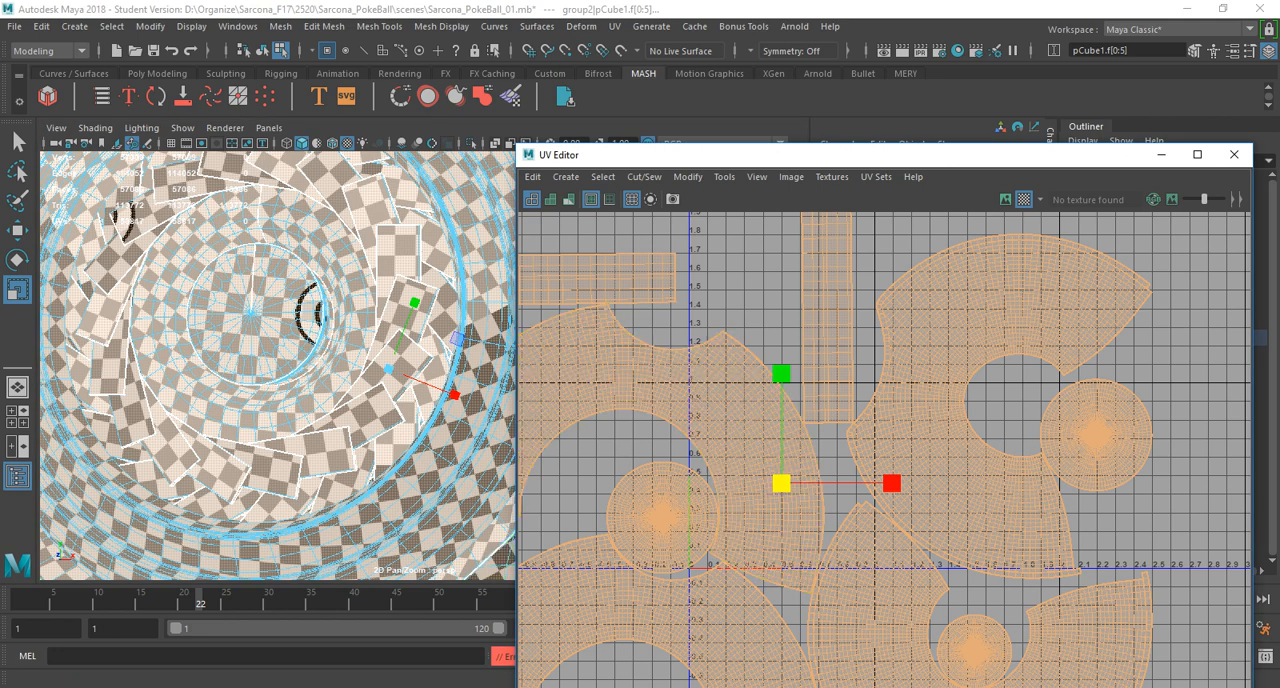
pyautogui.moveTo(781, 483); pyautogui.dragTo(821, 483)
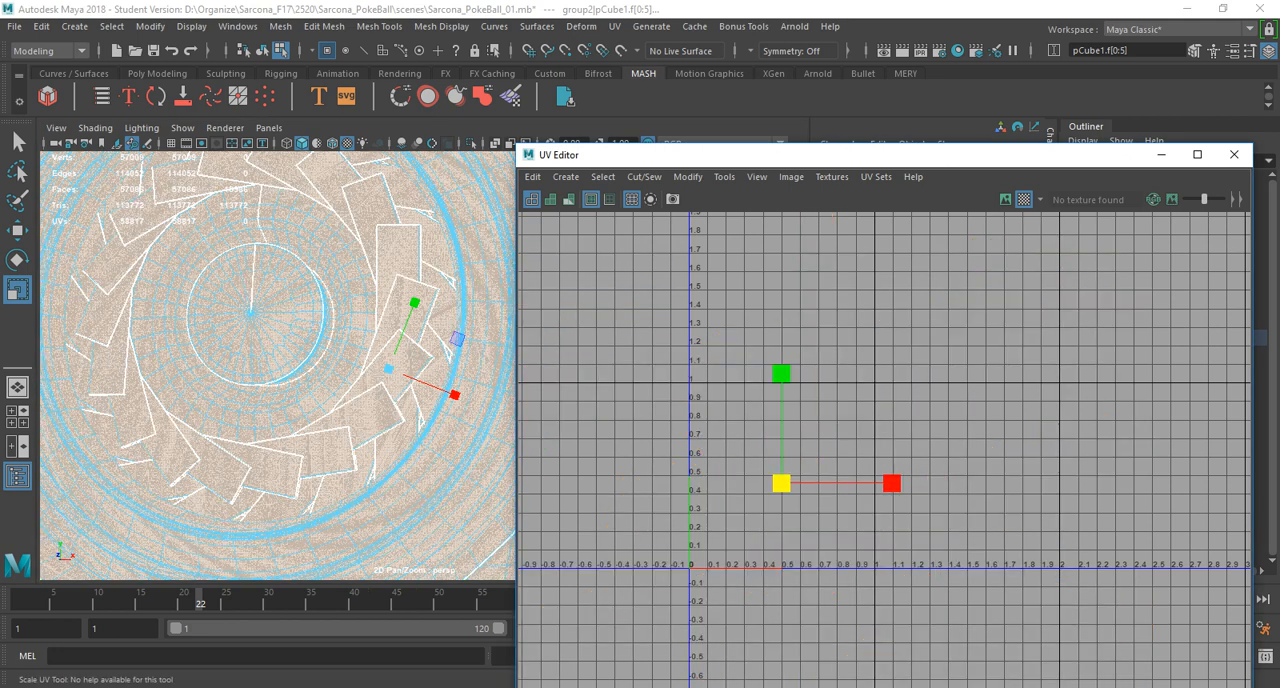
# Review the undo queue settings in the preferences and save them.
pyautogui.moveTo(700, 154); pyautogui.dragTo(376, 78)
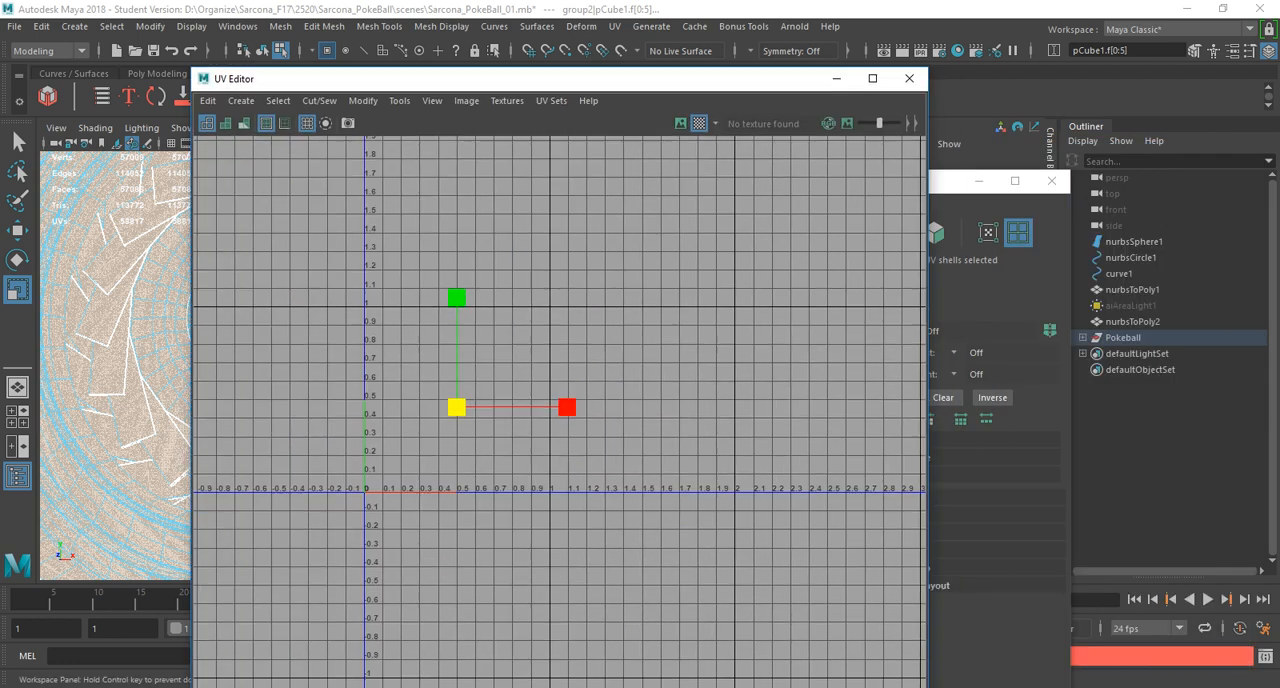
pyautogui.click(115, 365)
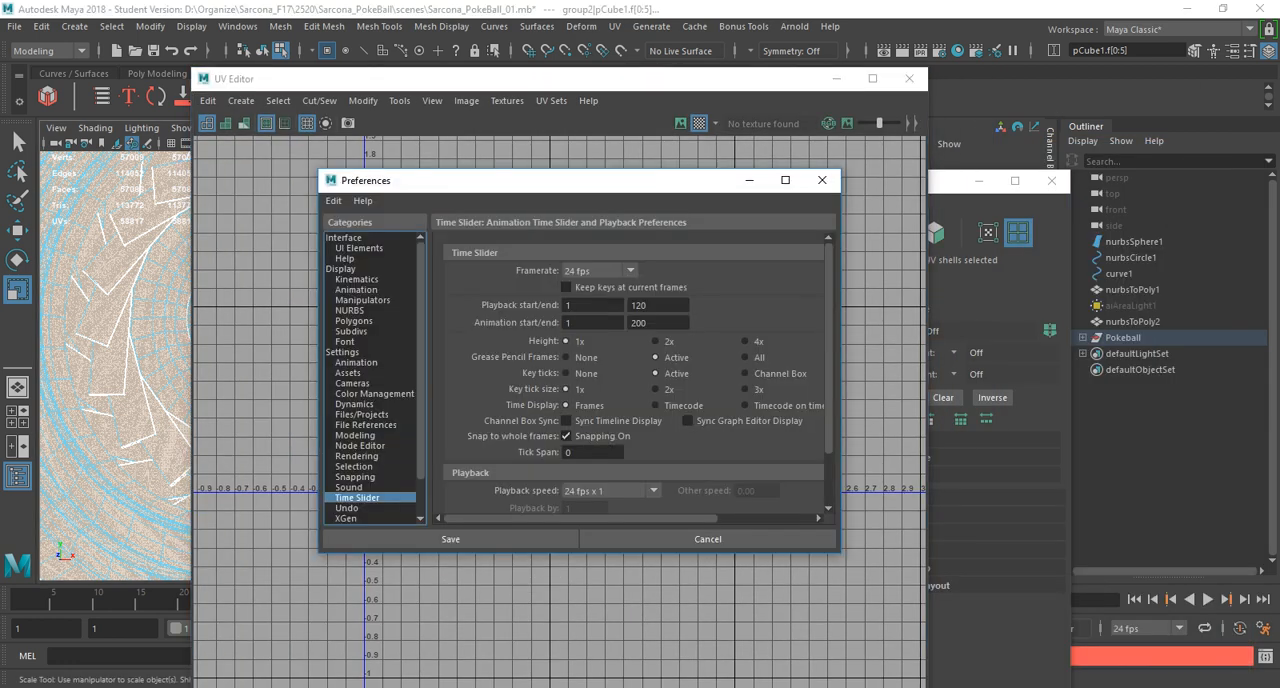
pyautogui.click(347, 508)
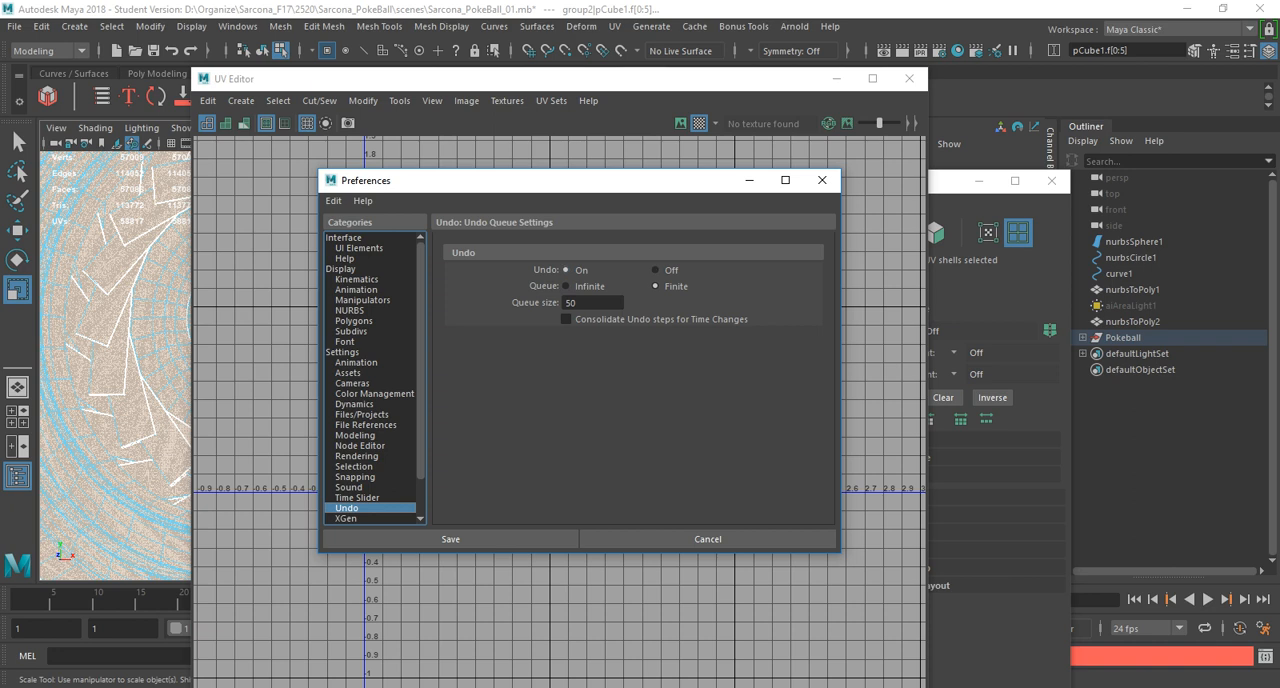
pyautogui.click(450, 539)
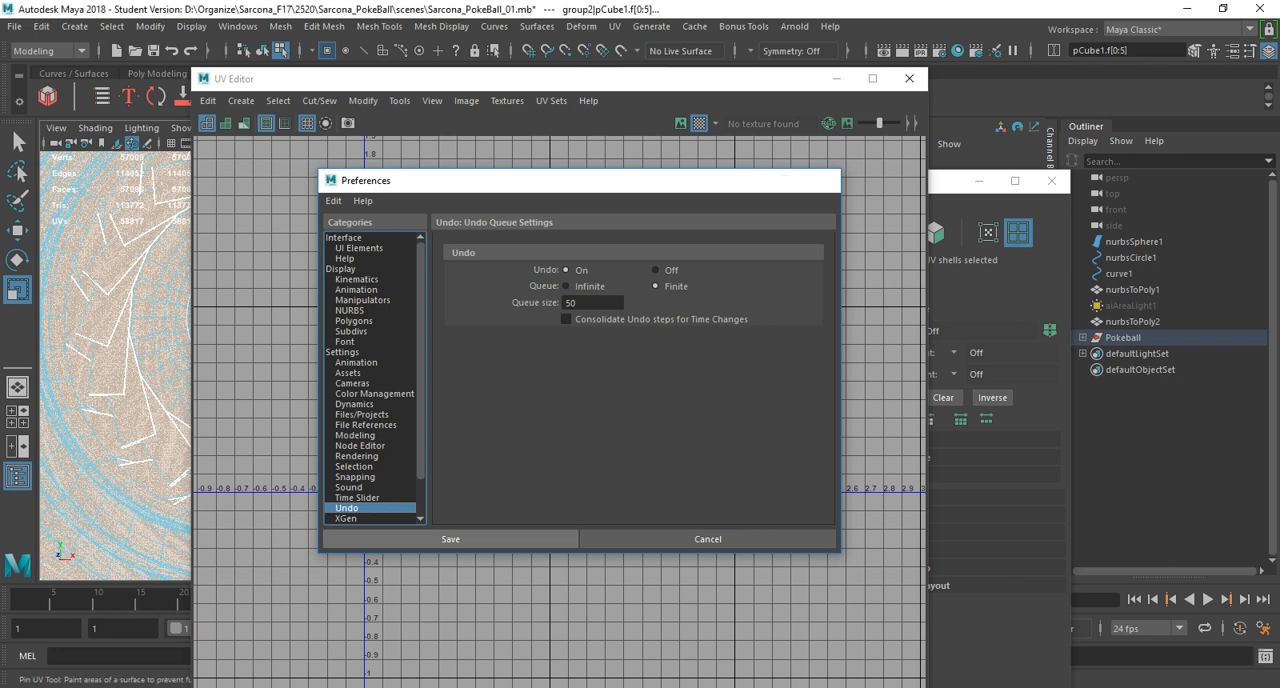
# Try to rescale the oversized UV shells uniformly around the centre of their manipulator.
pyautogui.scroll(4, 442, 348)
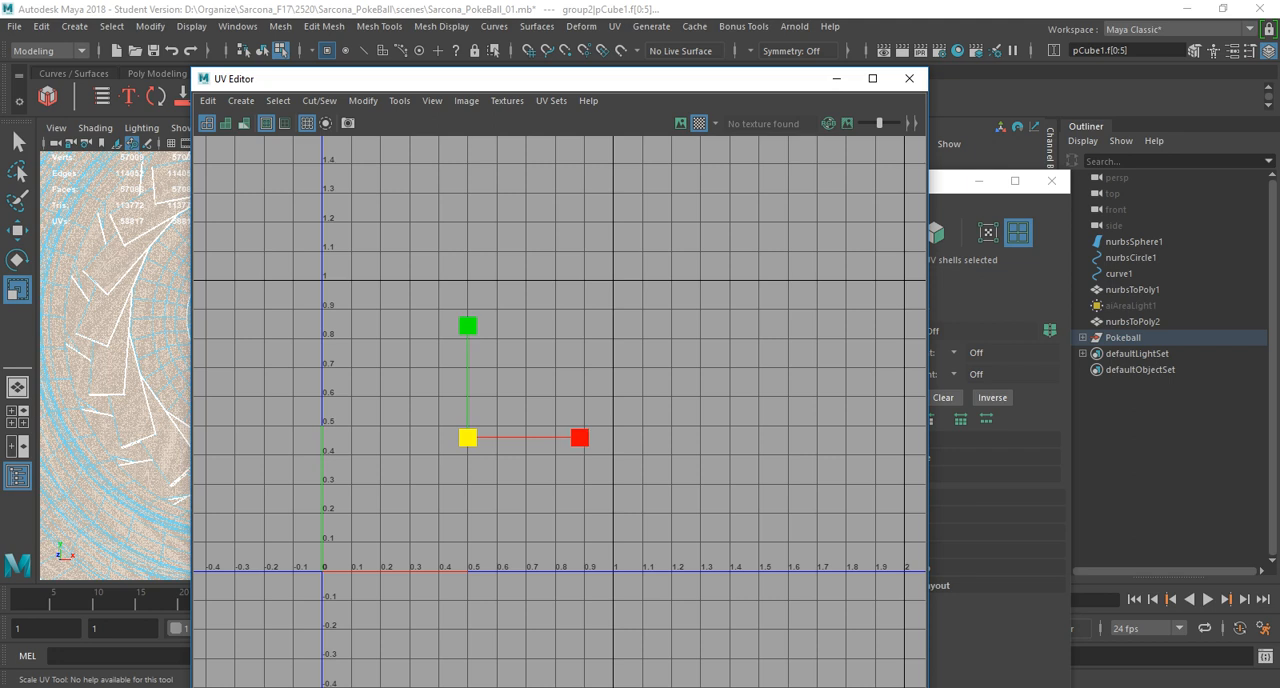
pyautogui.moveTo(468, 438); pyautogui.dragTo(681, 438)
pyautogui.moveTo(779, 438); pyautogui.dragTo(840, 438)
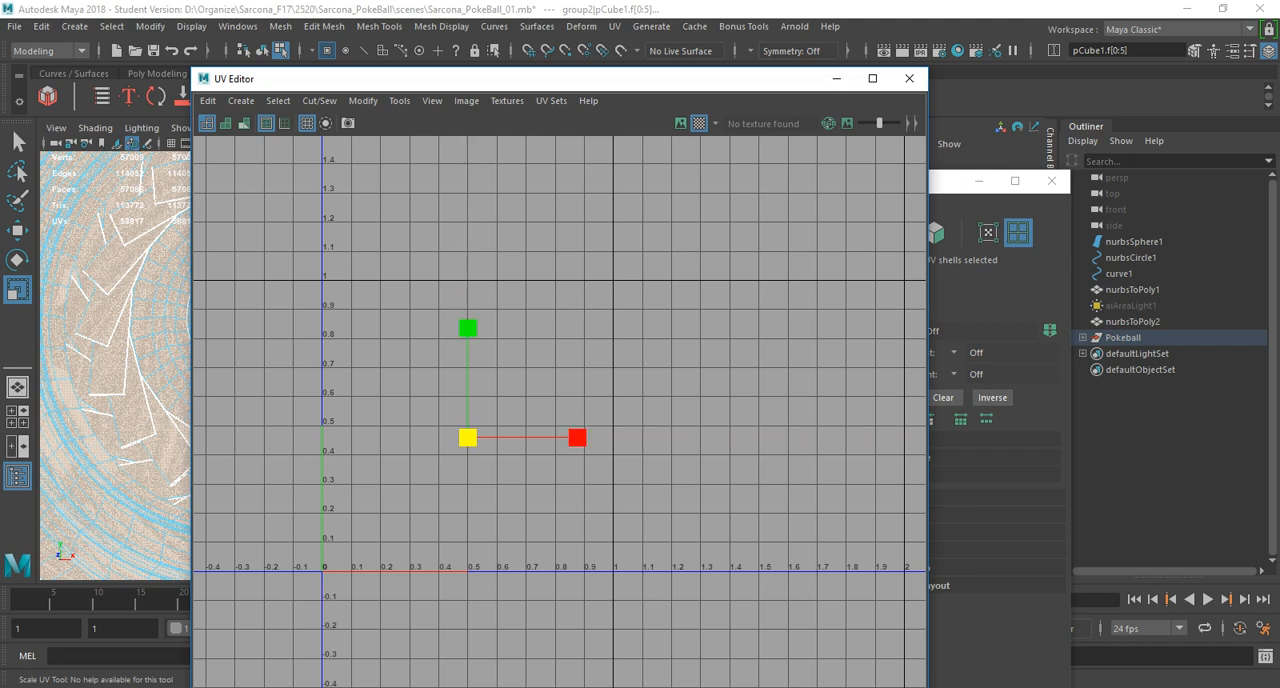
pyautogui.moveTo(468, 438); pyautogui.dragTo(830, 438)
pyautogui.keyDown('shift'); pyautogui.rightClick(616, 215); pyautogui.keyUp('shift')
pyautogui.moveTo(616, 215)
pyautogui.keyDown('shift'); pyautogui.mouseDown(button='right')
pyautogui.moveTo(350, 258)
pyautogui.moveTo(346, 286)
pyautogui.moveTo(364, 284)
pyautogui.mouseUp(button='right'); pyautogui.keyUp('shift')
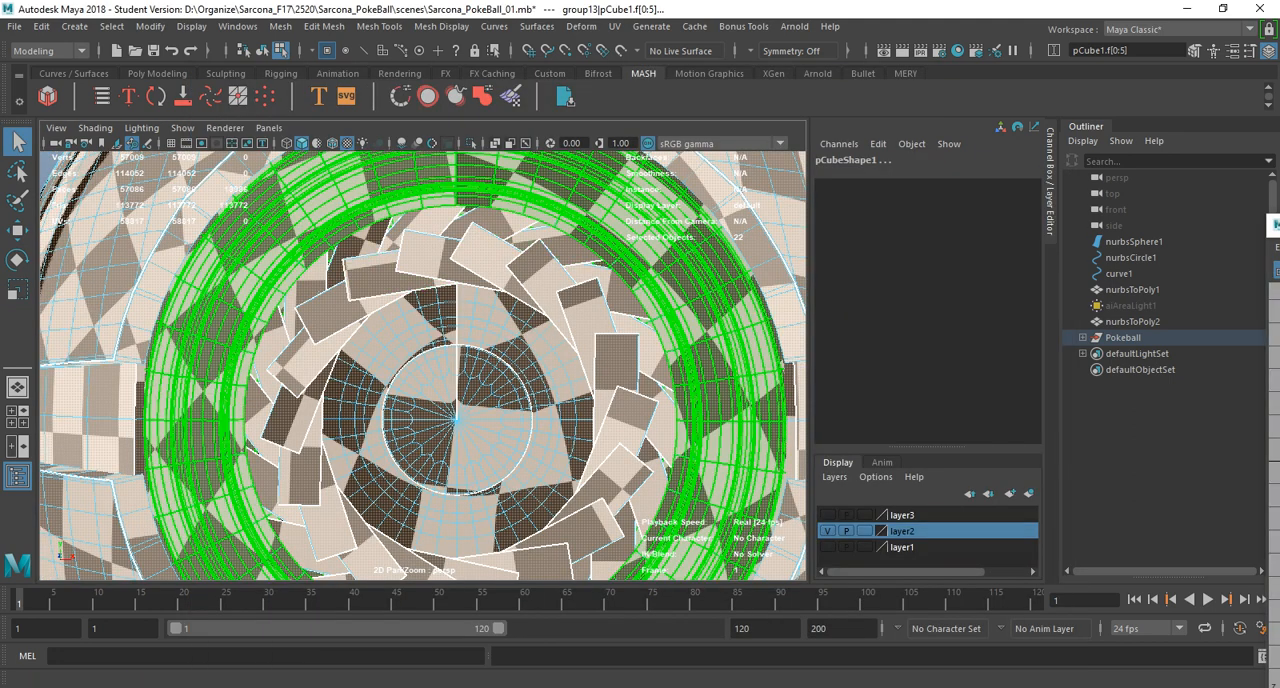
# Set the checker map size to 1024 and apply it to the ball's UVs.
pyautogui.moveTo(1275, 225); pyautogui.dragTo(198, 79)
pyautogui.click(505, 100)
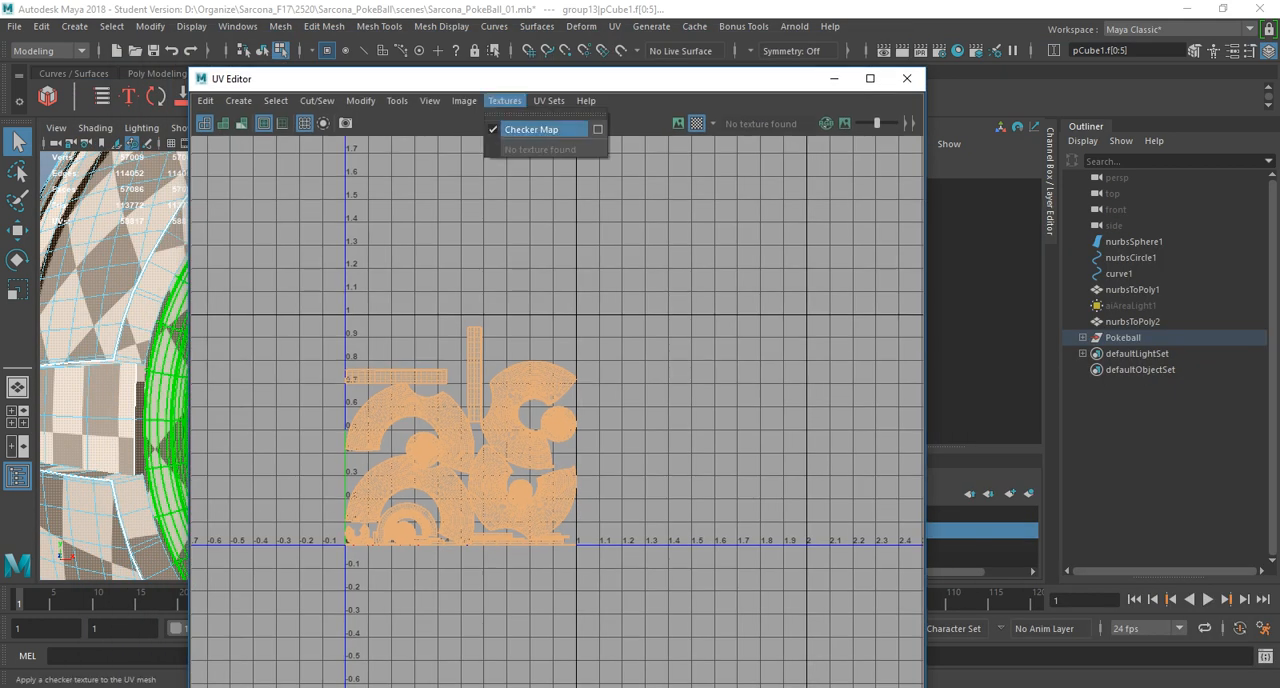
pyautogui.click(597, 129)
pyautogui.click(587, 206)
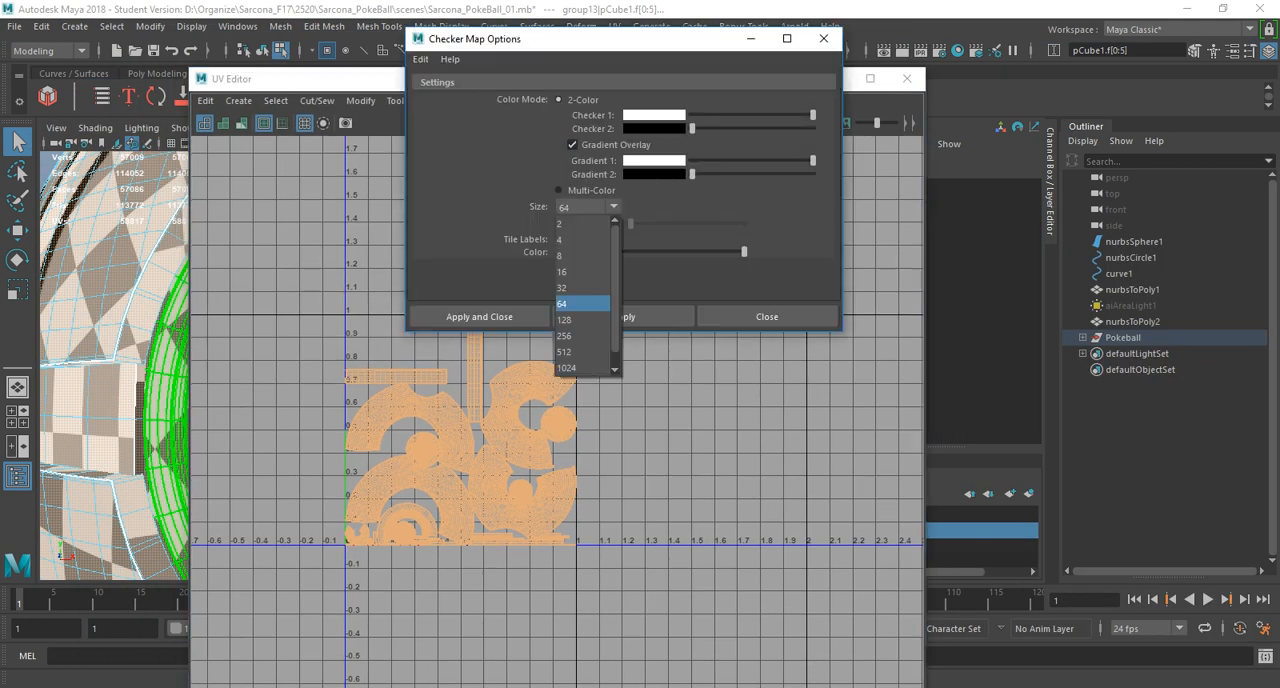
pyautogui.click(575, 352)
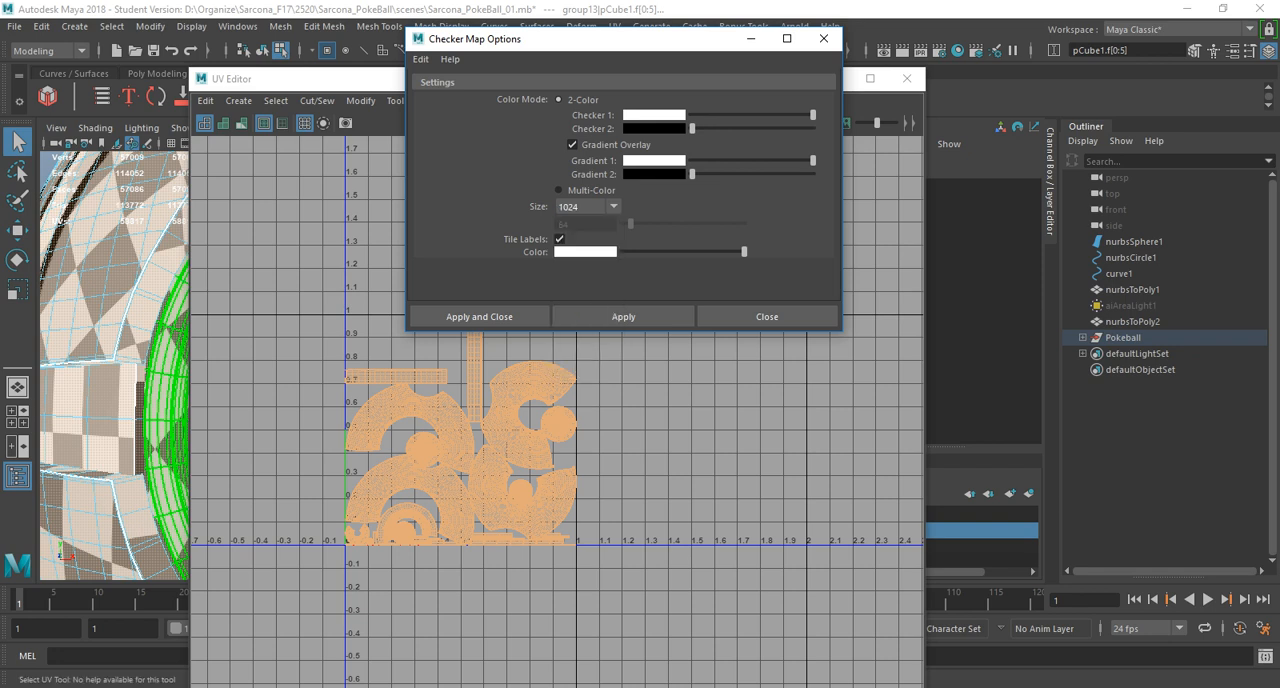
pyautogui.click(479, 316)
# Set the checker map size to 8 and apply it to the ball's UVs.
pyautogui.moveTo(480, 78); pyautogui.dragTo(757, 46)
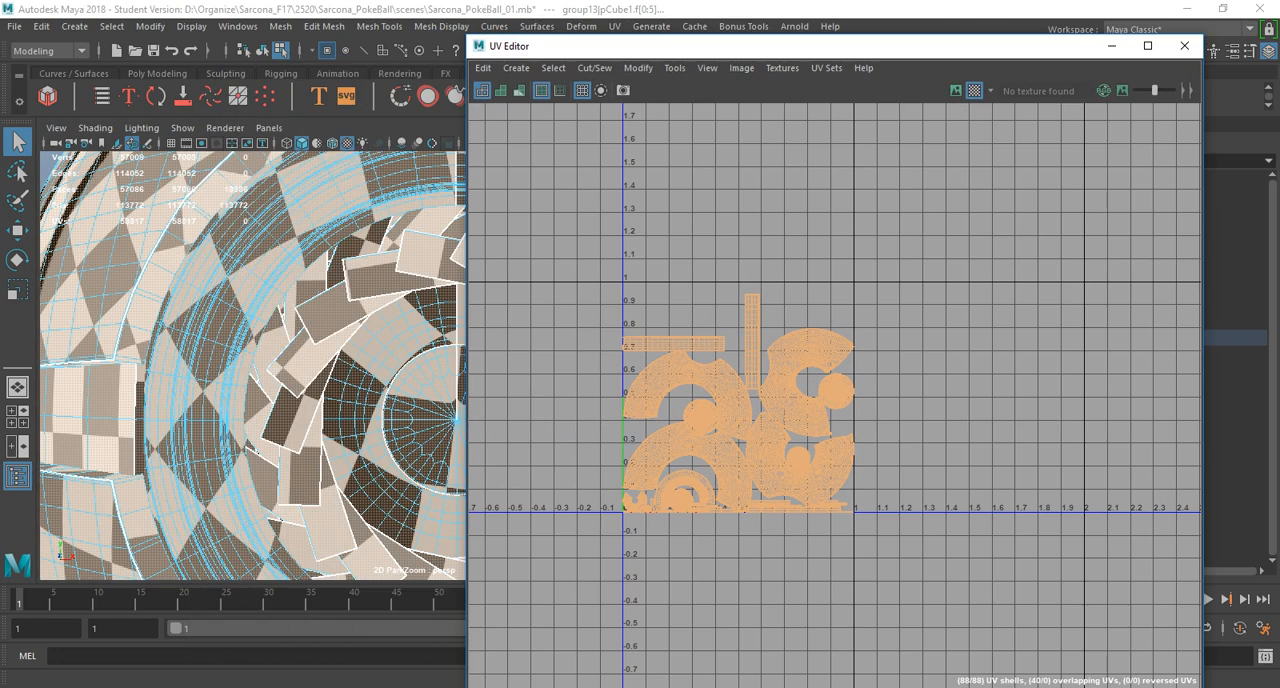
pyautogui.scroll(-3, 260, 360)
pyautogui.keyDown('alt'); pyautogui.moveTo(270, 360); pyautogui.dragTo(226, 356); pyautogui.keyUp('alt')
pyautogui.scroll(-3, 250, 360)
pyautogui.click(782, 68)
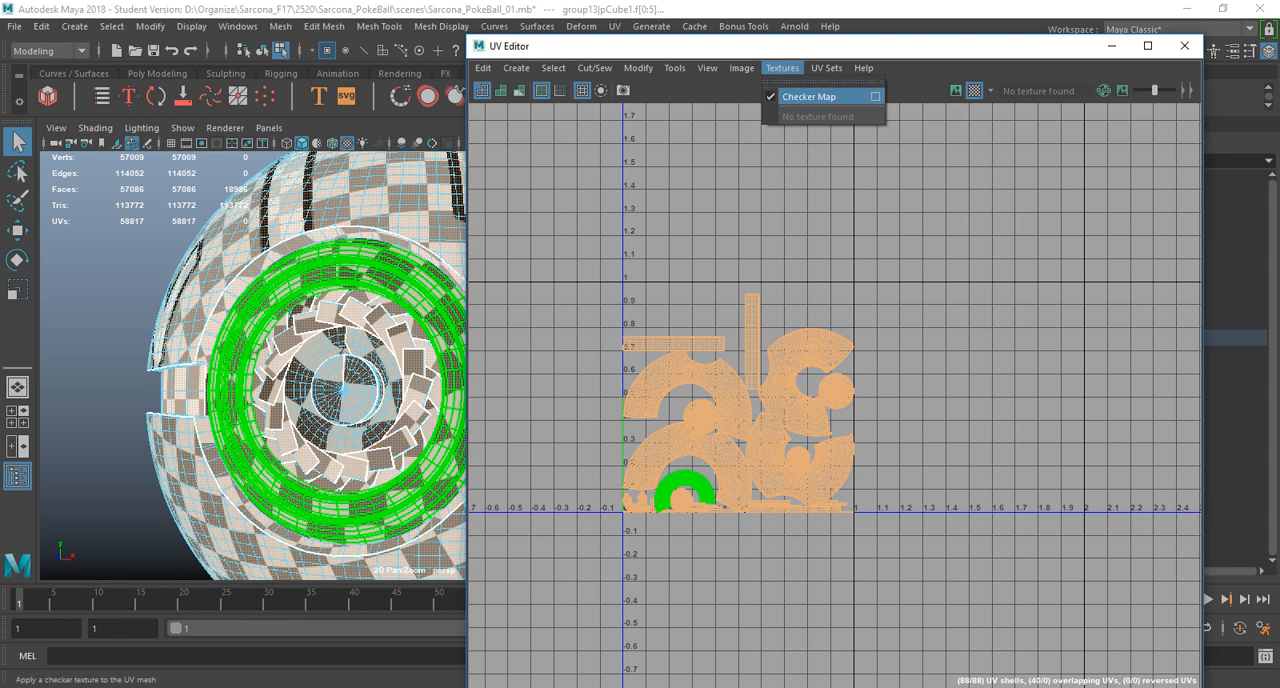
pyautogui.click(865, 92)
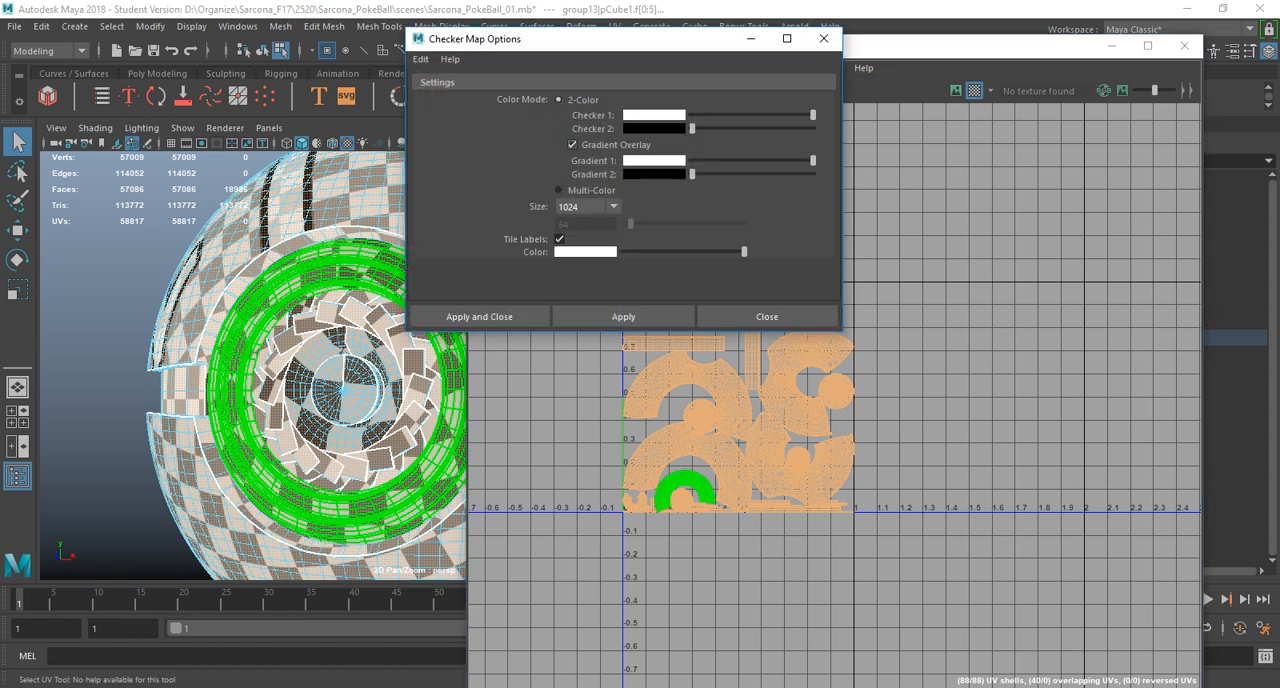
pyautogui.click(588, 206)
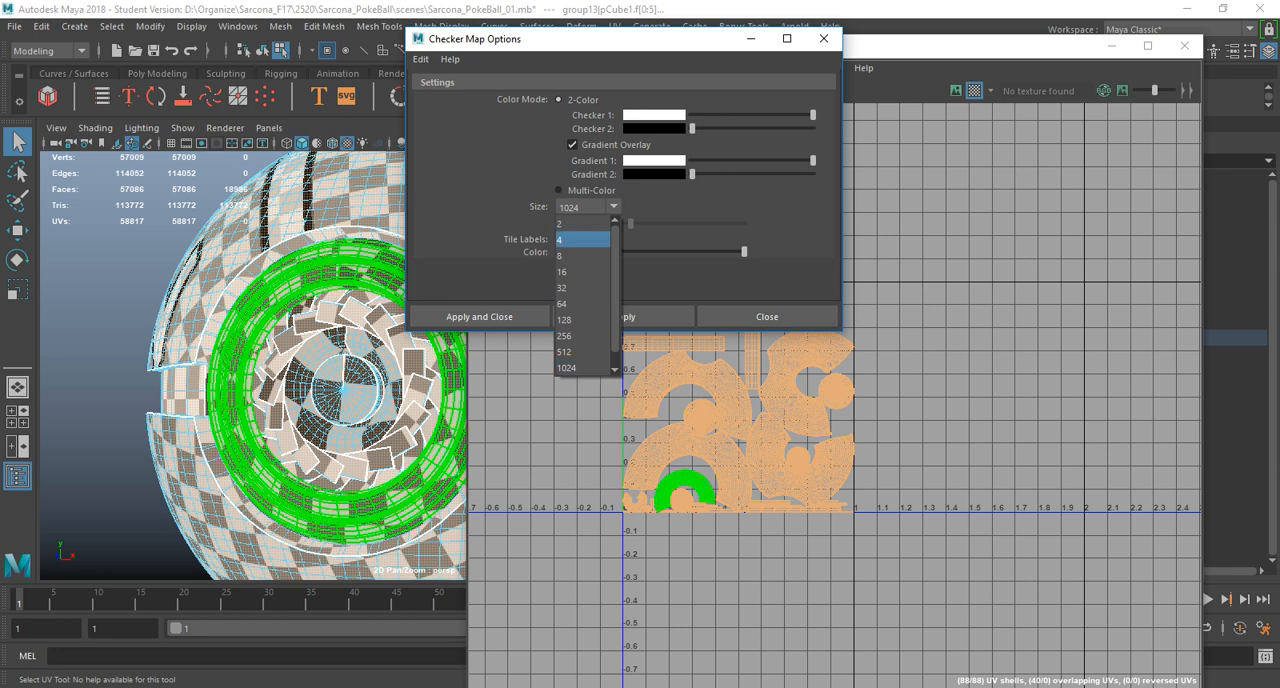
pyautogui.click(583, 255)
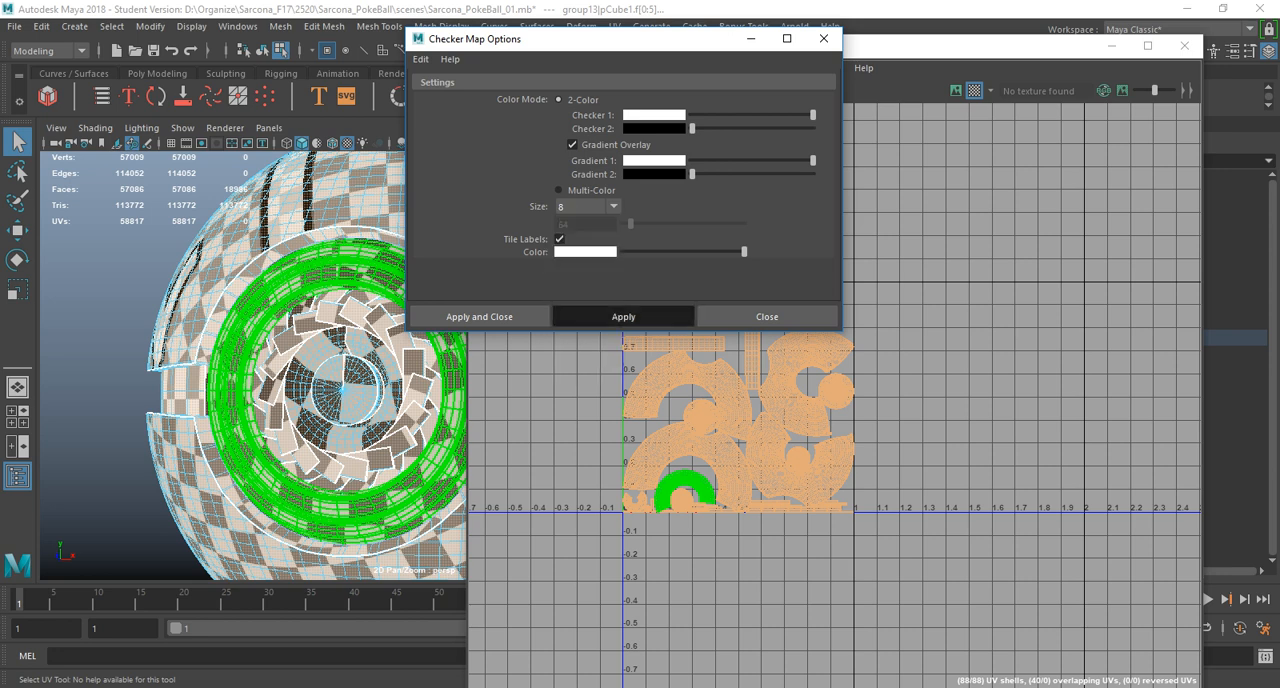
pyautogui.click(623, 316)
# Select all of the ball's parts in object mode and reapply the checker map at size 8.
pyautogui.moveTo(358, 322); pyautogui.dragTo(402, 285, button='right')
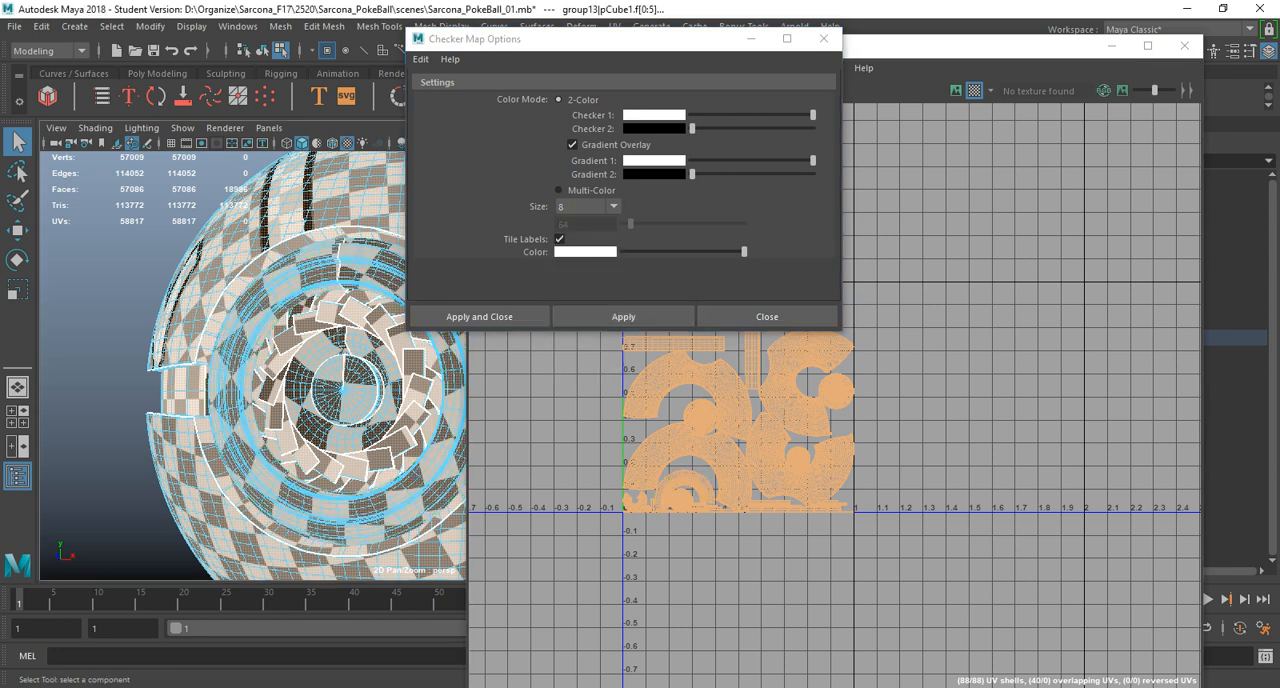
pyautogui.click(356, 312)
pyautogui.moveTo(113, 233); pyautogui.dragTo(530, 538)
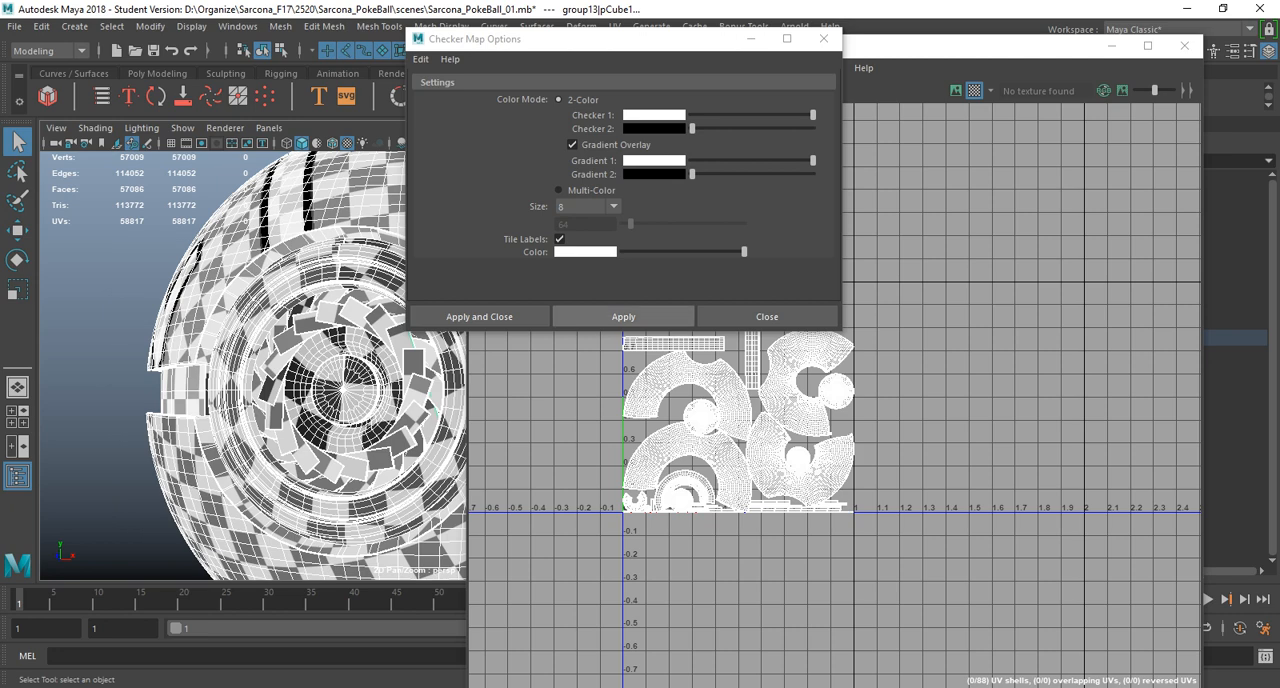
pyautogui.click(623, 316)
# Display the checker image behind the UV shells in the UV Editor.
pyautogui.click(613, 206)
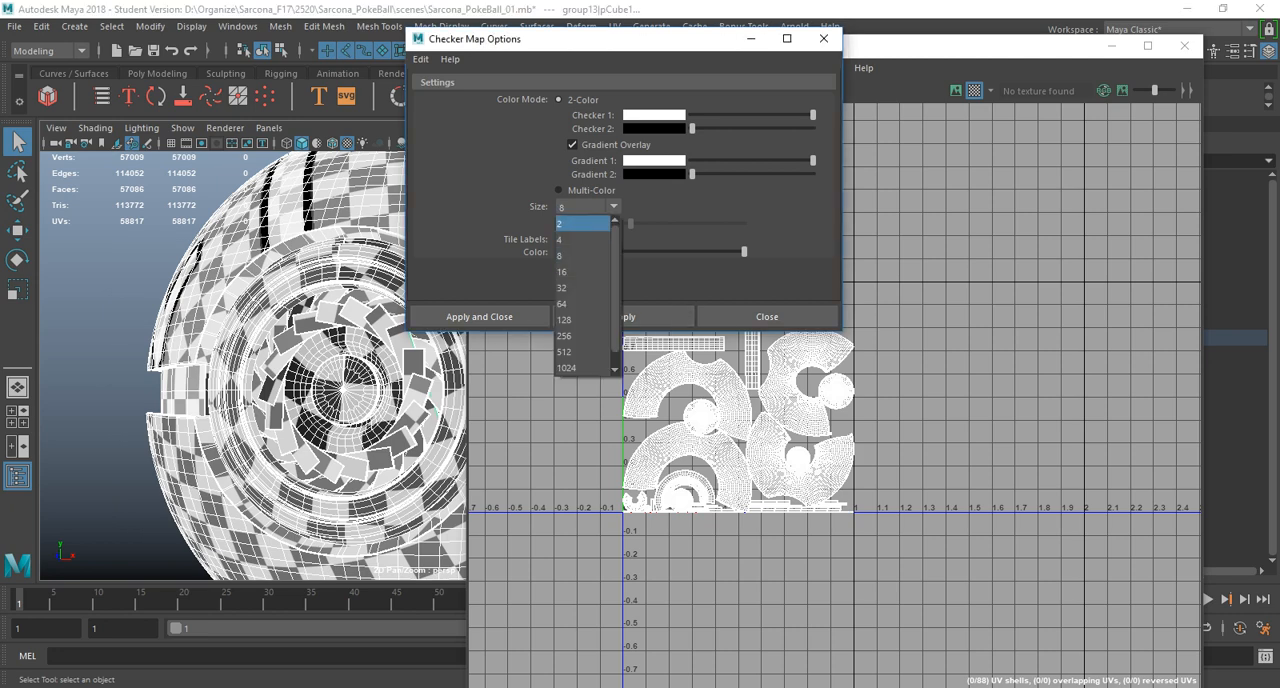
pyautogui.click(584, 351)
pyautogui.moveTo(470, 38); pyautogui.dragTo(188, 70)
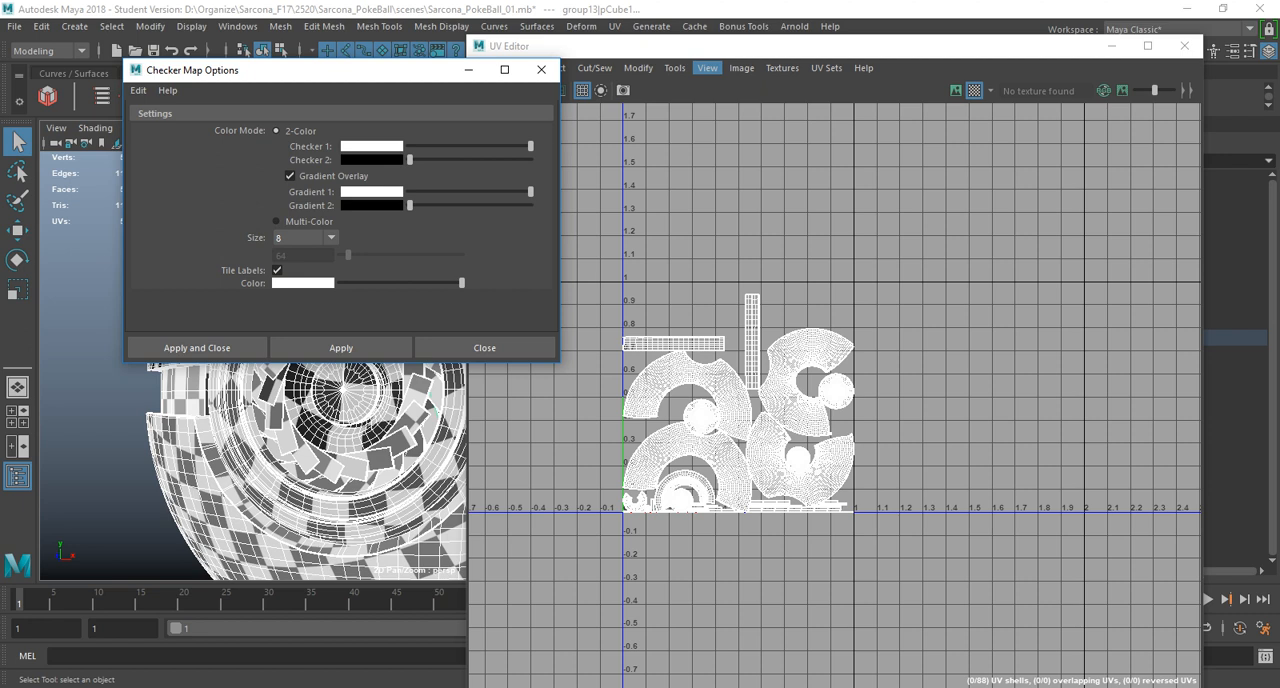
pyautogui.click(741, 67)
pyautogui.click(769, 97)
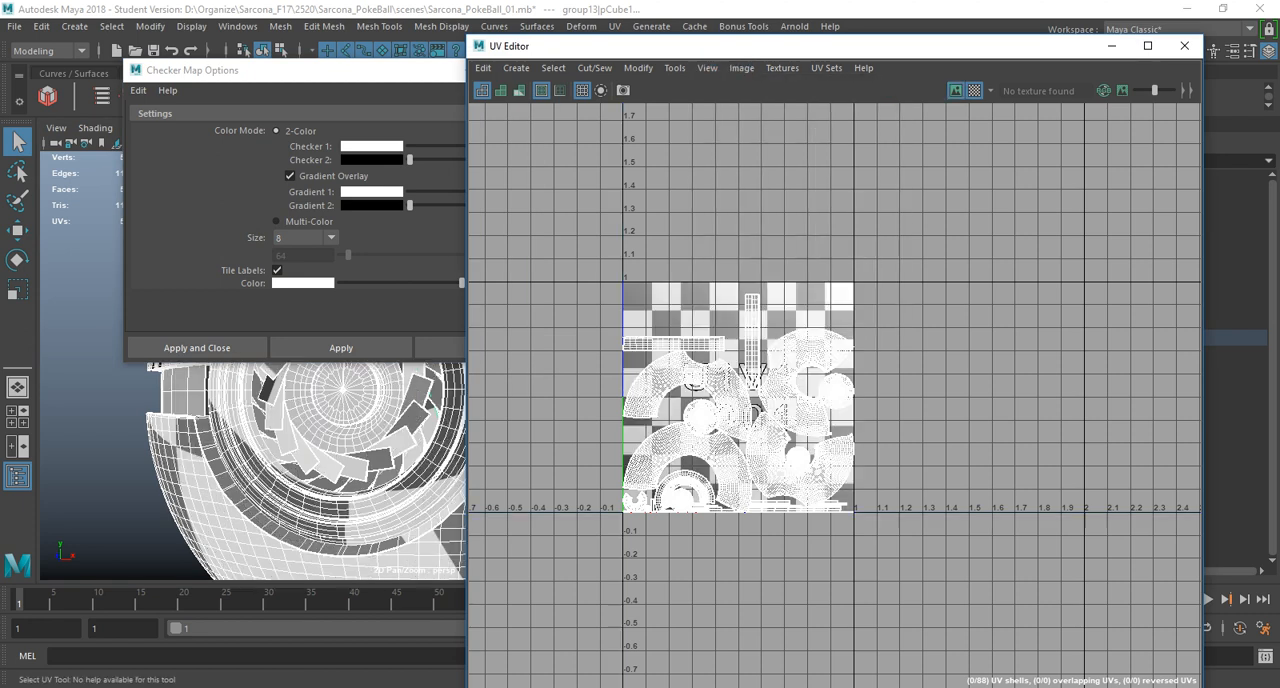
# Set the checker map size to 1024, apply it to the ball and inspect the finer pattern around the button.
pyautogui.moveTo(335, 70); pyautogui.dragTo(854, 39)
pyautogui.click(824, 206)
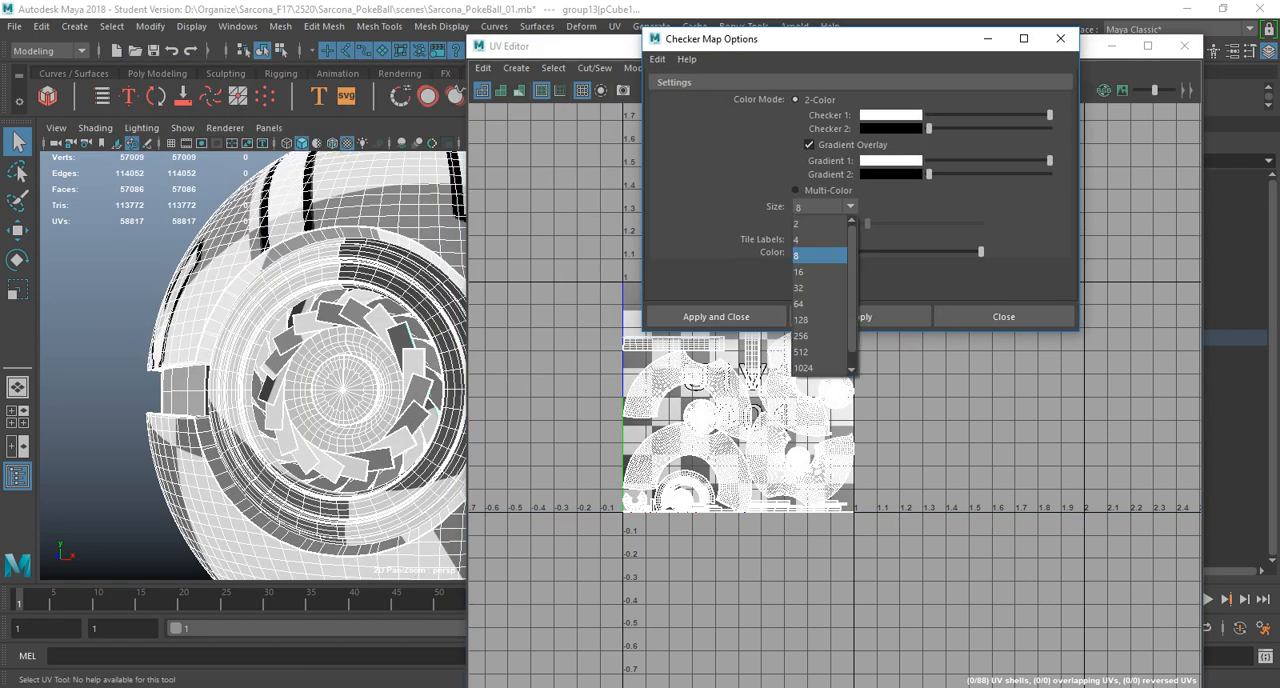
pyautogui.click(815, 335)
pyautogui.click(856, 317)
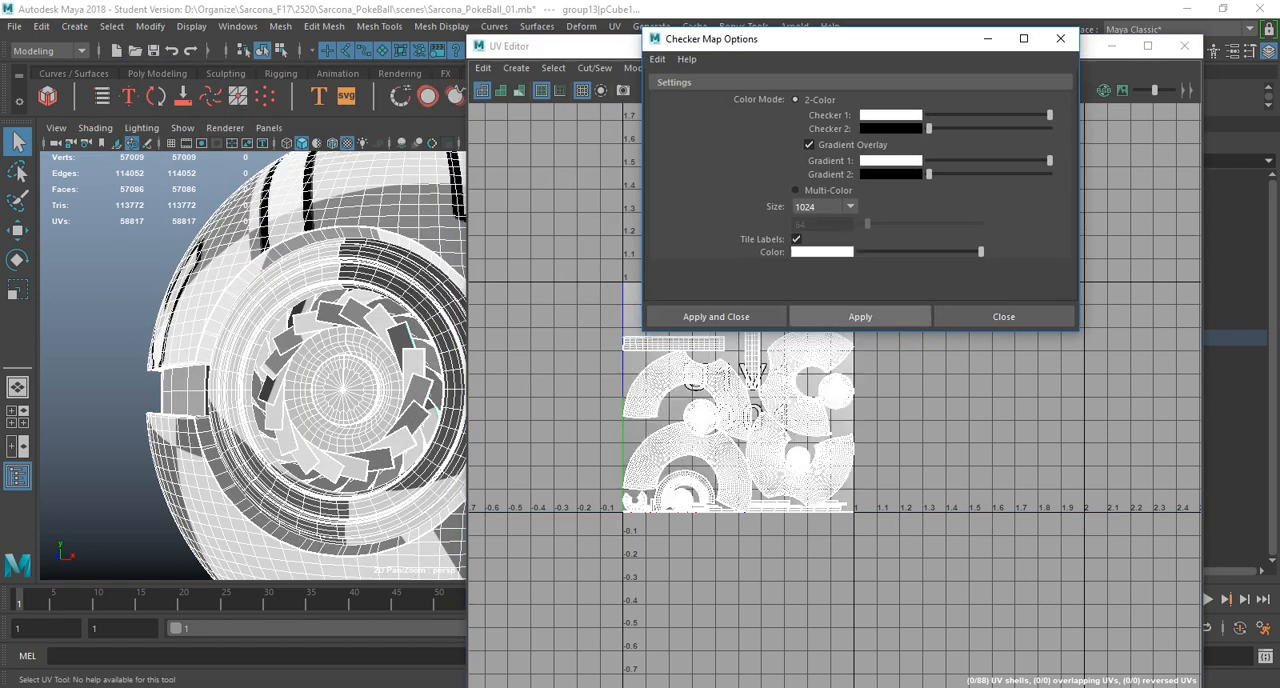
pyautogui.keyDown('alt'); pyautogui.moveTo(345, 395); pyautogui.dragTo(320, 403); pyautogui.keyUp('alt')
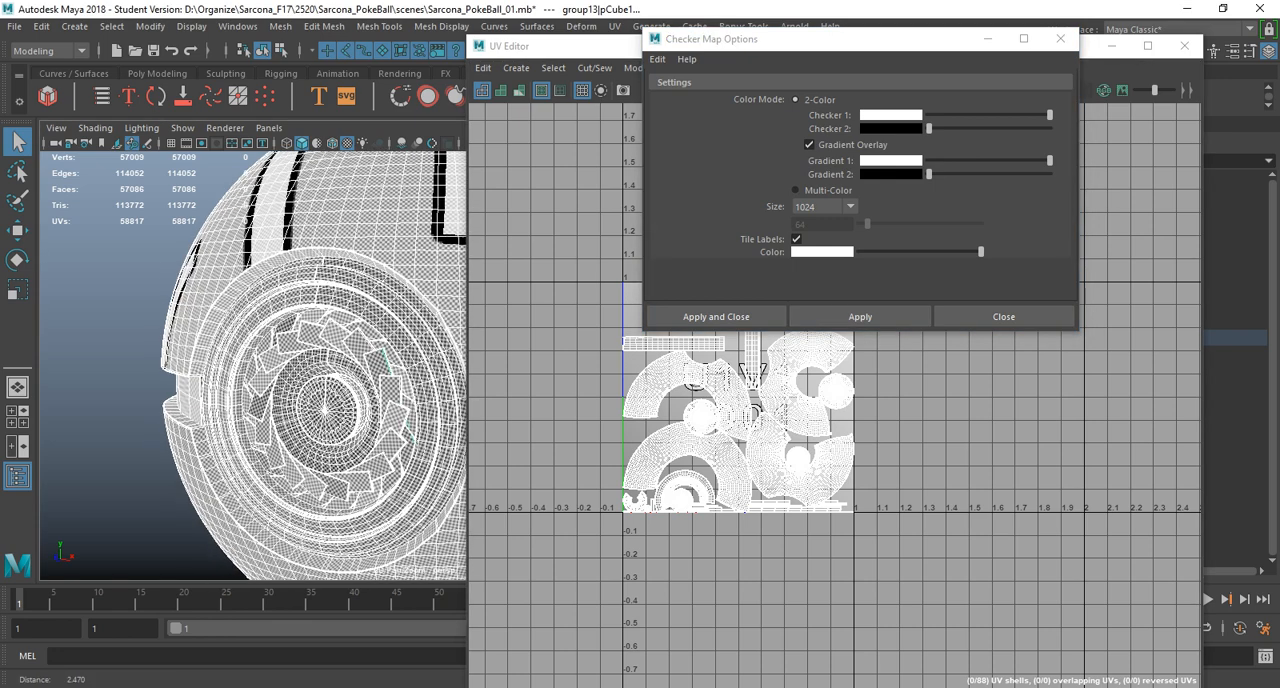
pyautogui.keyDown('alt'); pyautogui.moveTo(320, 403); pyautogui.dragTo(420, 408, button='right'); pyautogui.keyUp('alt')
pyautogui.keyDown('alt'); pyautogui.moveTo(300, 400); pyautogui.dragTo(335, 405); pyautogui.keyUp('alt')
pyautogui.keyDown('alt'); pyautogui.moveTo(335, 405); pyautogui.dragTo(150, 395, button='right'); pyautogui.keyUp('alt')
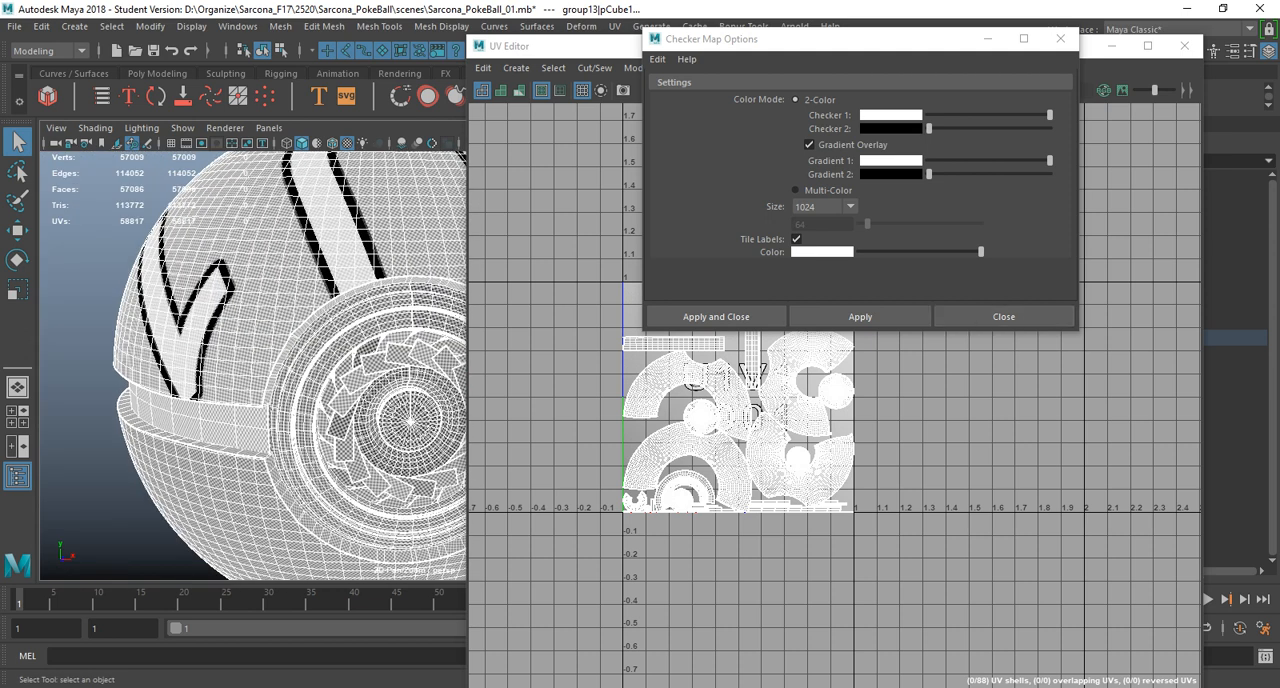
pyautogui.click(1004, 316)
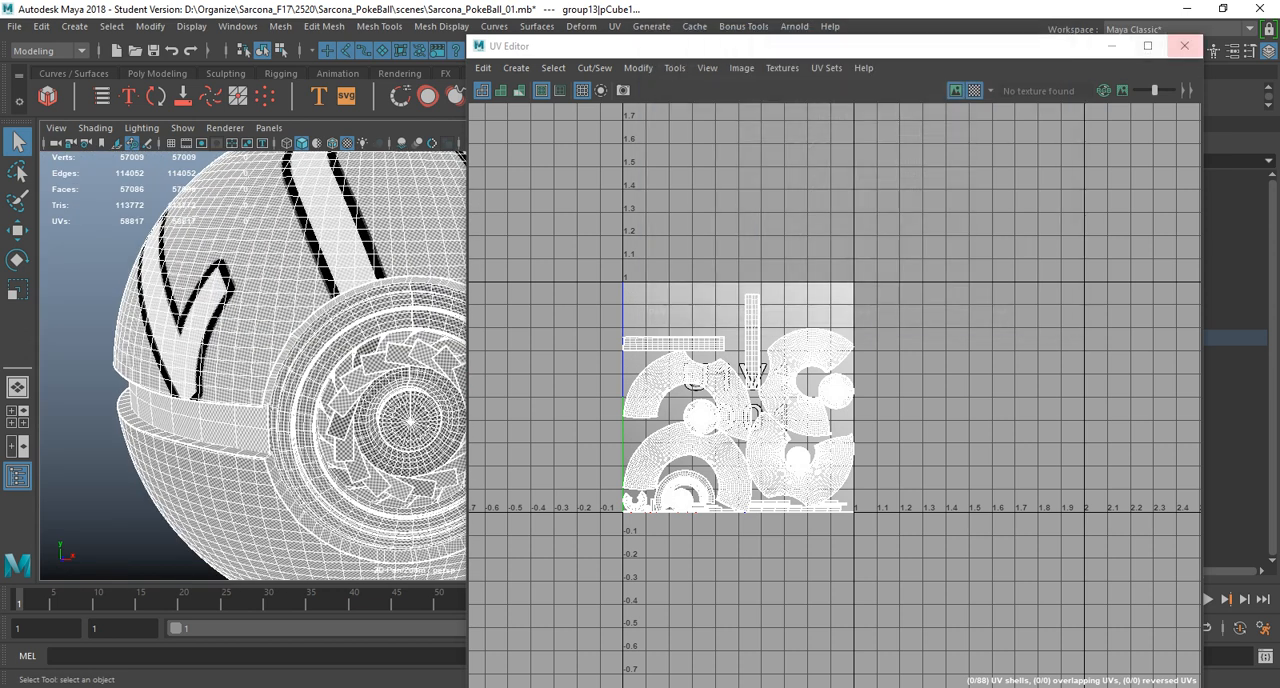
# Close the UV Editor, select the whole ball and delete the history of all objects in the scene.
pyautogui.click(1184, 46)
pyautogui.keyDown('alt'); pyautogui.moveTo(600, 330); pyautogui.dragTo(395, 340); pyautogui.keyUp('alt')
pyautogui.keyDown('alt'); pyautogui.moveTo(395, 340); pyautogui.dragTo(250, 345, button='right'); pyautogui.keyUp('alt')
pyautogui.moveTo(300, 345)
pyautogui.keyDown('alt'); pyautogui.mouseDown()
pyautogui.moveTo(390, 350)
pyautogui.moveTo(300, 380)
pyautogui.moveTo(260, 310)
pyautogui.moveTo(410, 382)
pyautogui.mouseUp(); pyautogui.keyUp('alt')
pyautogui.click(300, 400)
pyautogui.moveTo(242, 243); pyautogui.dragTo(650, 497)
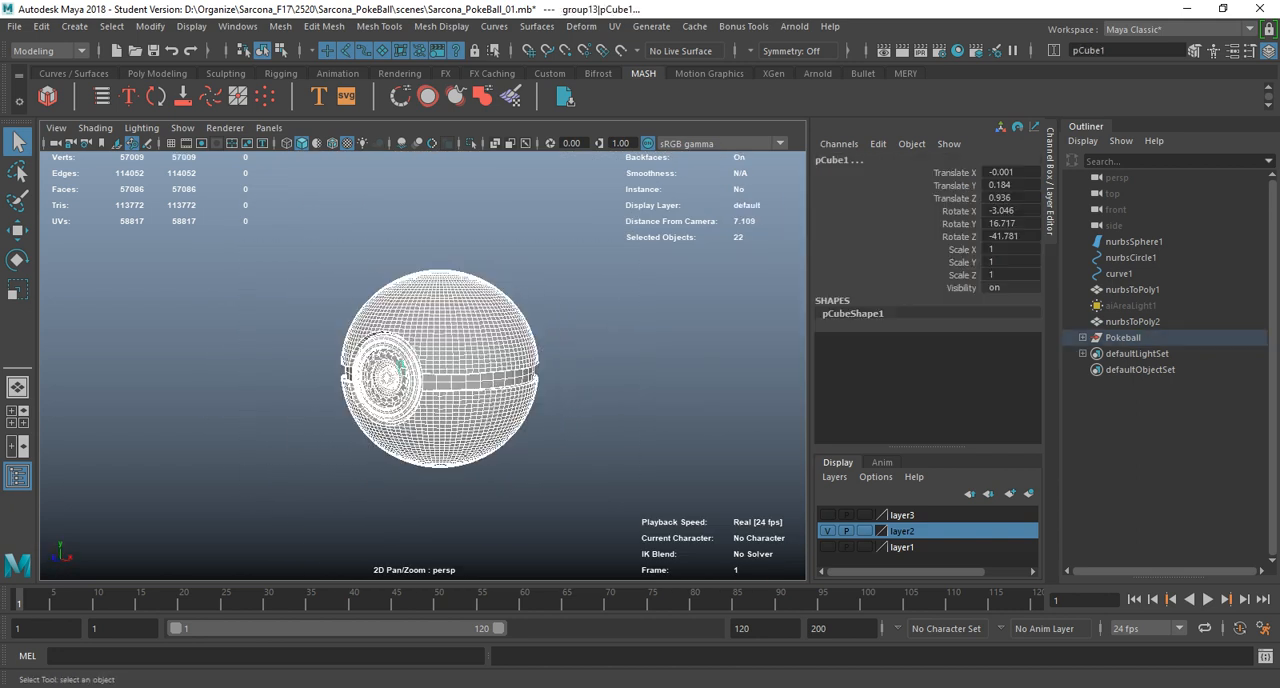
pyautogui.click(41, 26)
pyautogui.moveTo(95, 231)
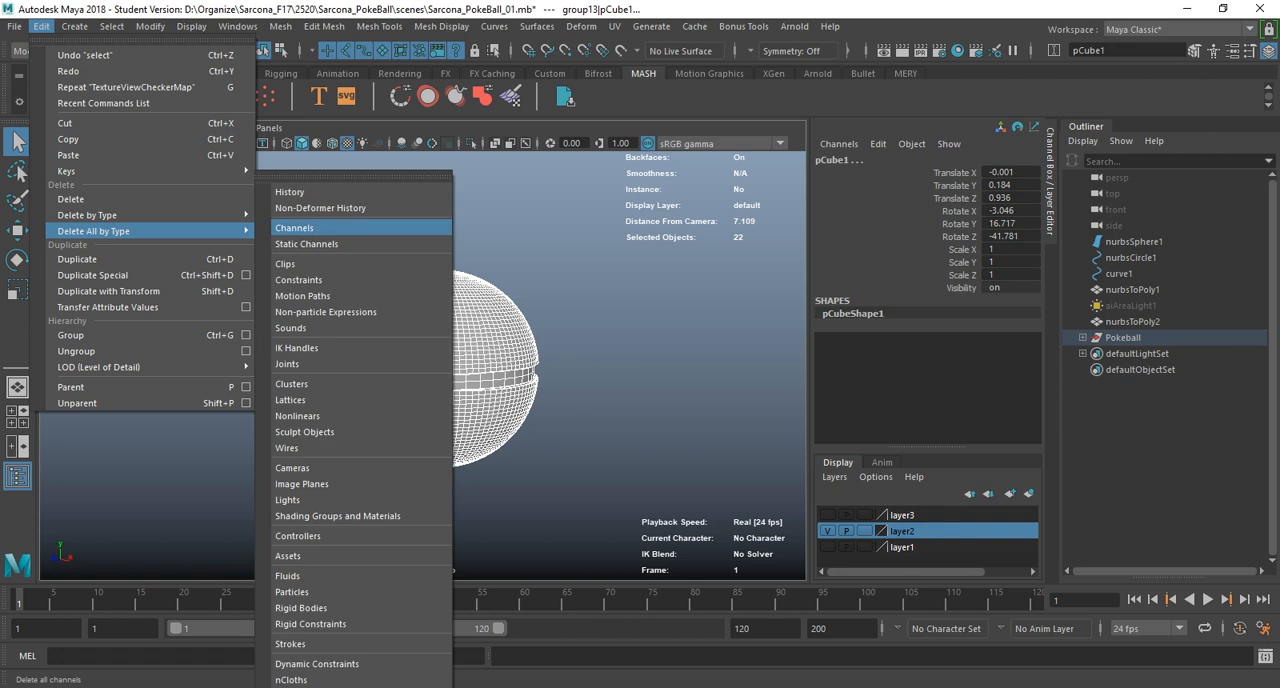
pyautogui.click(290, 192)
# Select the Pokeball group with the Move tool active and frame it in the view.
pyautogui.click(1123, 338)
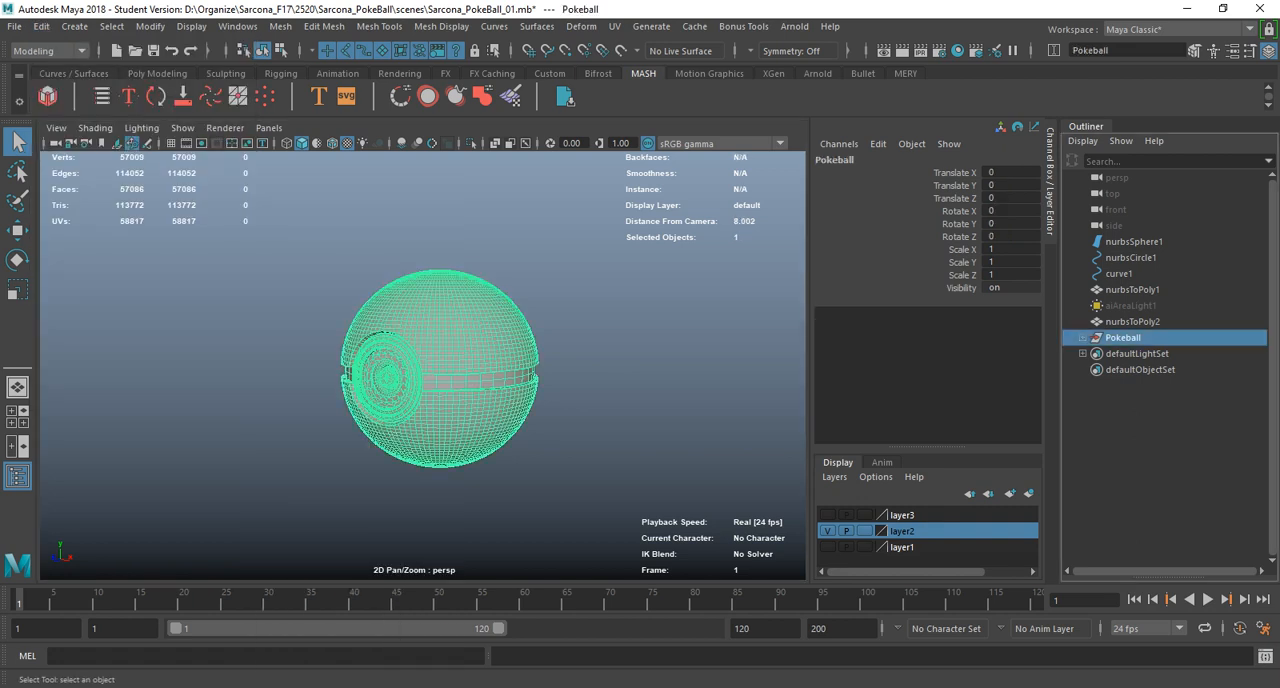
pyautogui.press('f')
pyautogui.press('w')
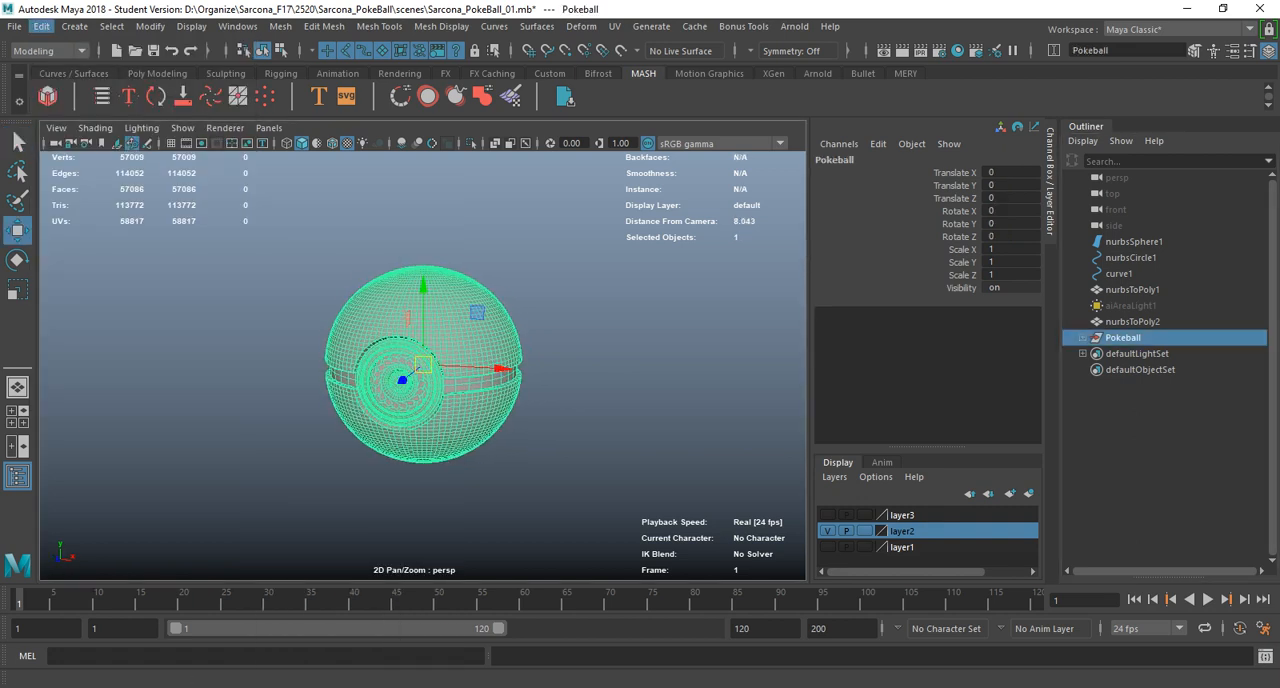
pyautogui.scroll(5, 424, 365)
# Select the ball's upper and lower half shells and replace their vertex colour with green at alpha 1.
pyautogui.click(560, 290)
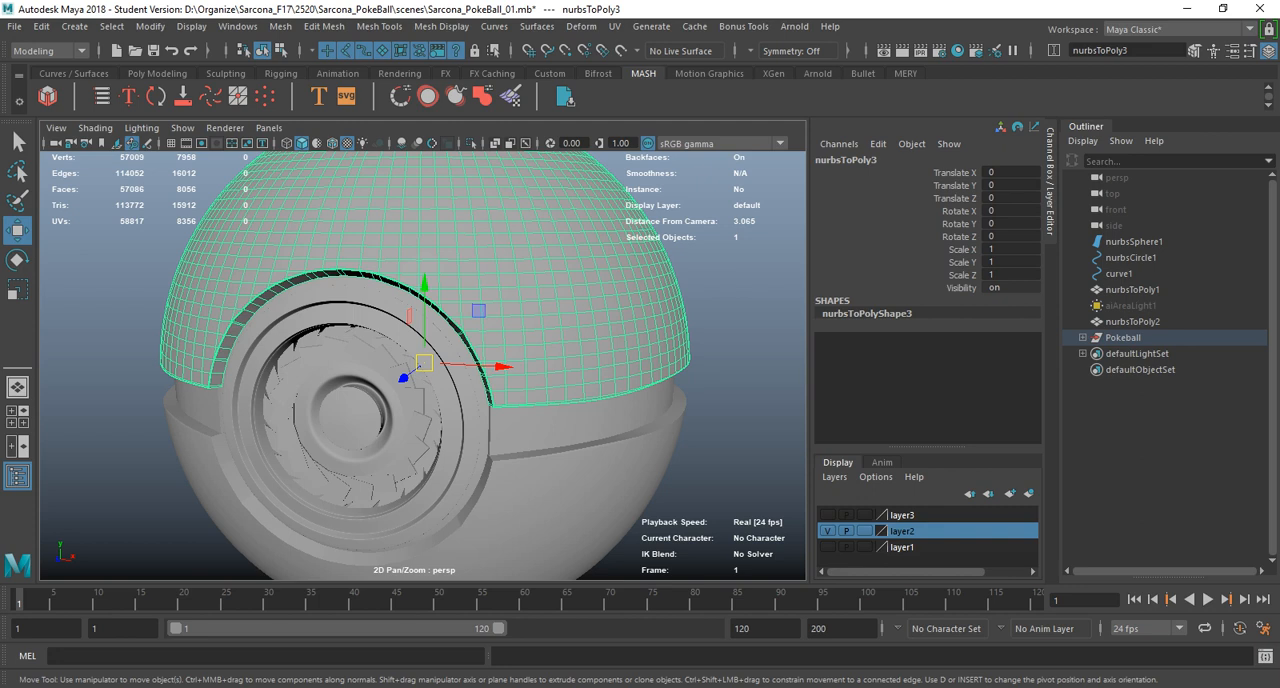
pyautogui.keyDown('shift'); pyautogui.click(560, 490); pyautogui.keyUp('shift')
pyautogui.keyDown('alt'); pyautogui.moveTo(560, 490); pyautogui.dragTo(630, 435); pyautogui.keyUp('alt')
pyautogui.scroll(2, 424, 365)
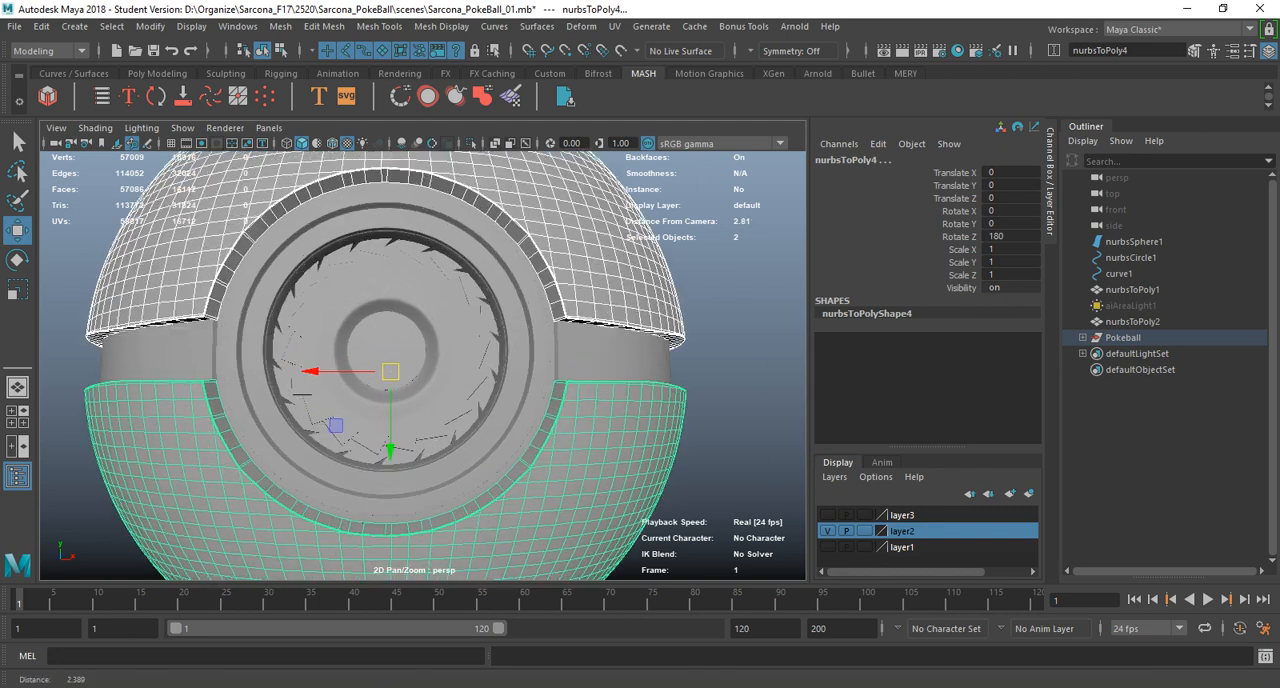
pyautogui.keyDown('shift'); pyautogui.click(632, 348); pyautogui.keyUp('shift')
pyautogui.keyDown('alt'); pyautogui.moveTo(632, 348); pyautogui.dragTo(660, 320); pyautogui.keyUp('alt')
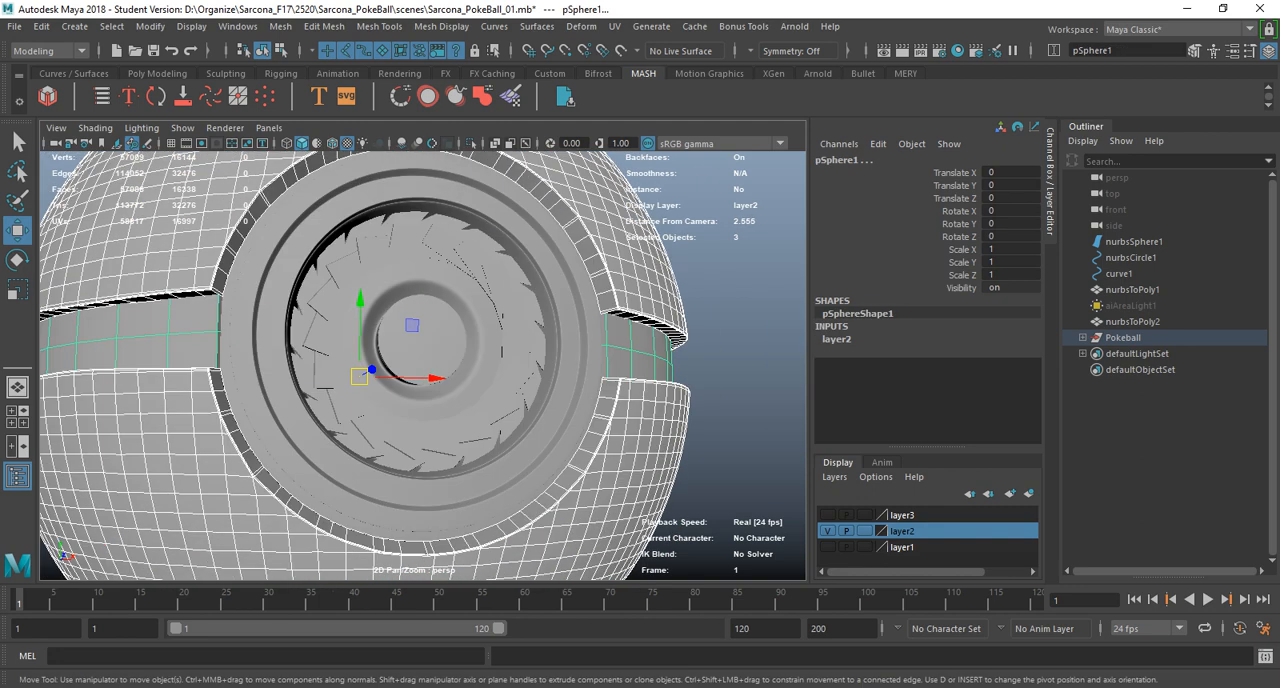
pyautogui.hotkey('ctrl', 'z')
pyautogui.press('space')
pyautogui.click(564, 423)
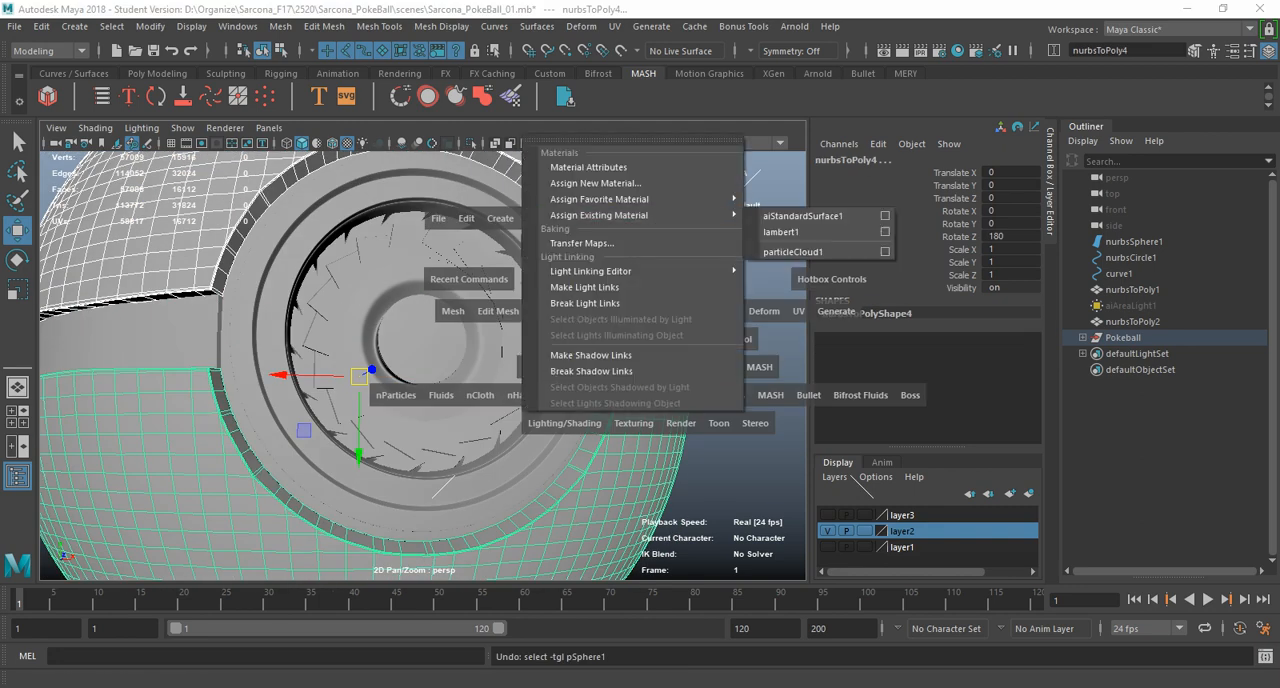
pyautogui.click(453, 311)
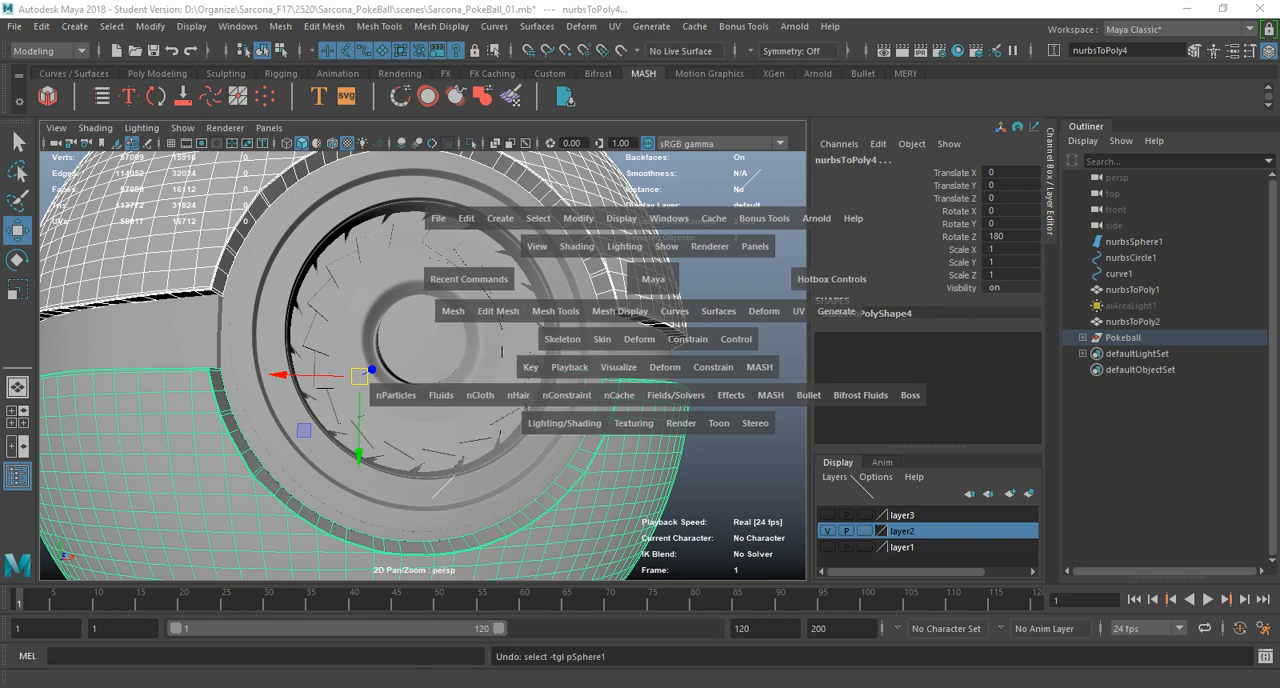
pyautogui.click(555, 311)
pyautogui.click(620, 311)
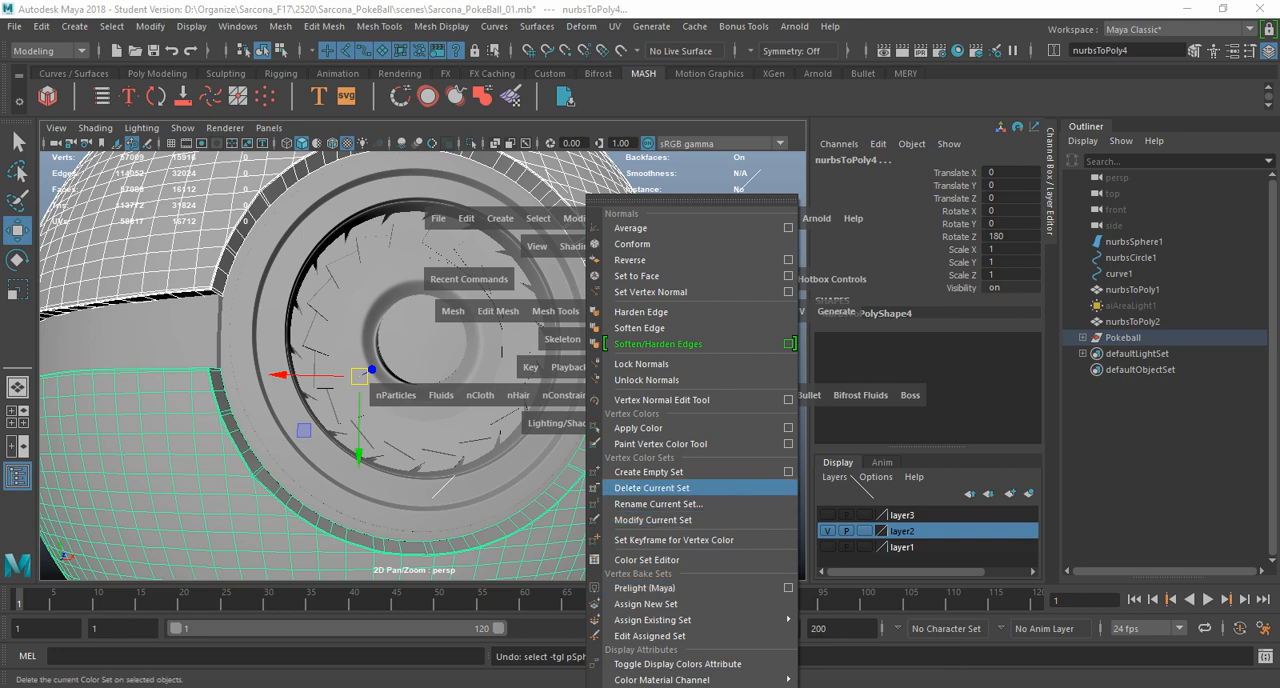
pyautogui.click(788, 427)
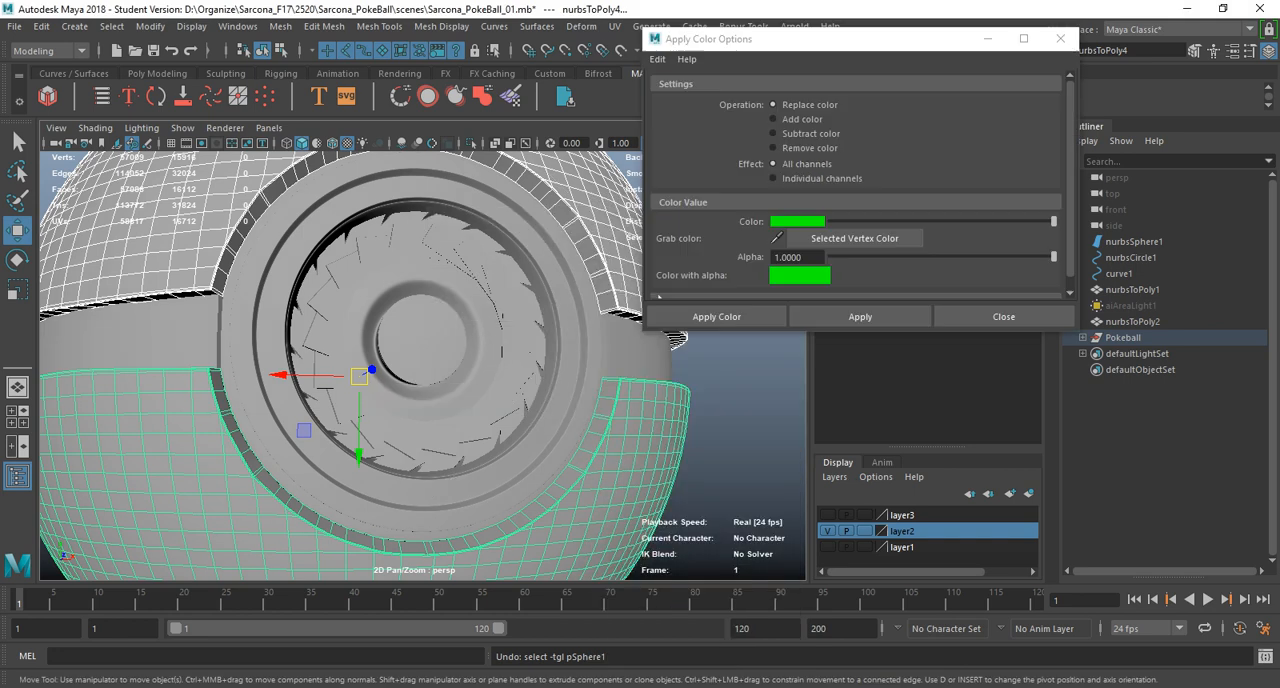
pyautogui.click(860, 317)
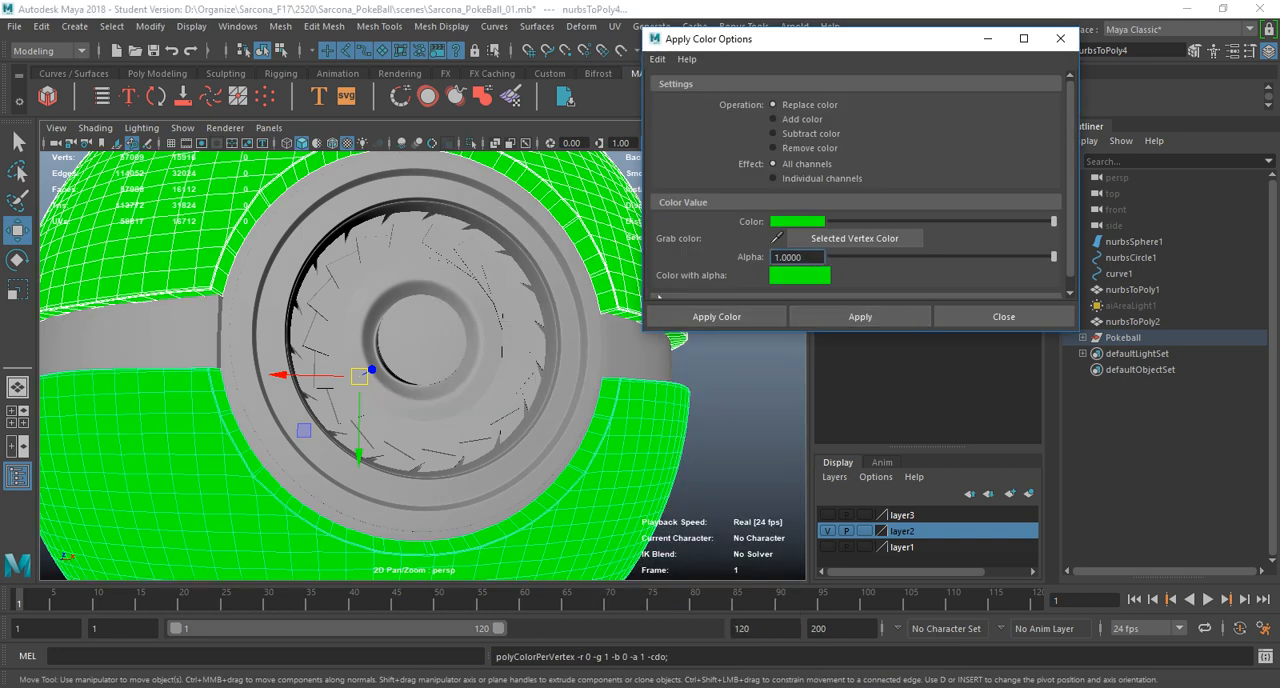
# Select the band around the ball's middle and replace its vertex colour with yellow, hue 60.
pyautogui.click(738, 400)
pyautogui.scroll(-3, 738, 400)
pyautogui.keyDown('alt'); pyautogui.moveTo(738, 400); pyautogui.dragTo(758, 440); pyautogui.keyUp('alt')
pyautogui.click(590, 374)
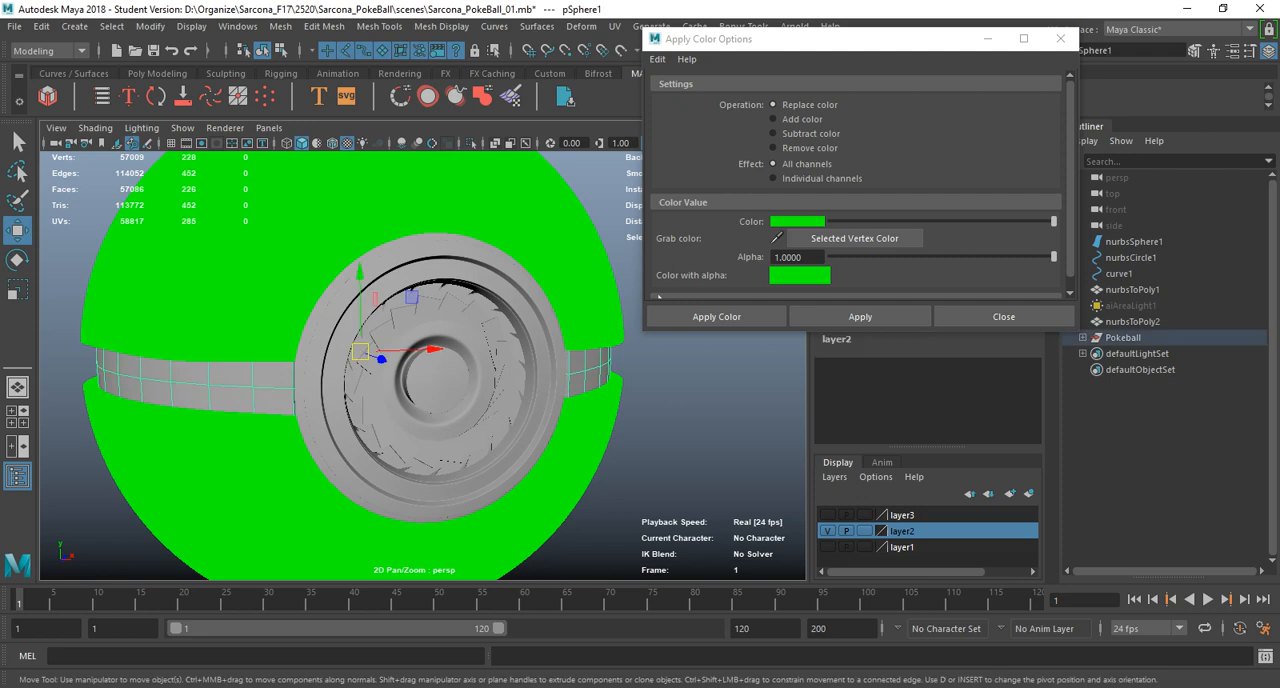
pyautogui.keyDown('shift'); pyautogui.click(538, 388); pyautogui.keyUp('shift')
pyautogui.hotkey('ctrl', 'z')
pyautogui.click(807, 222)
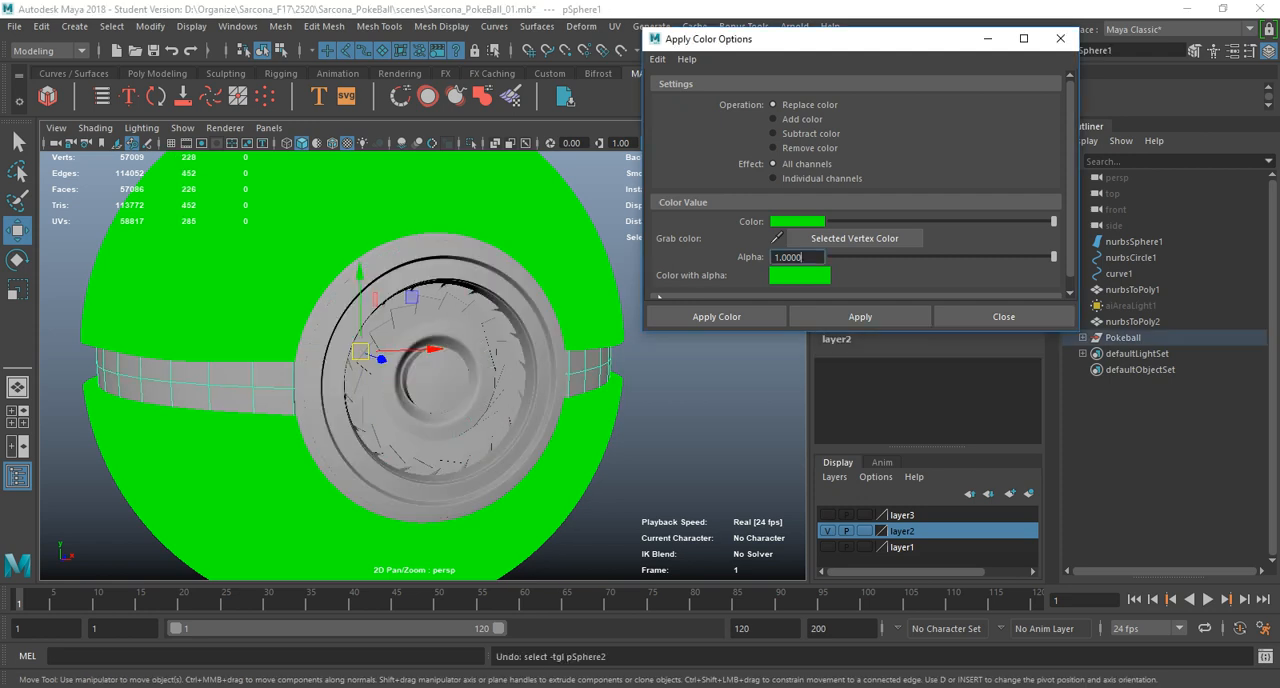
pyautogui.click(767, 184)
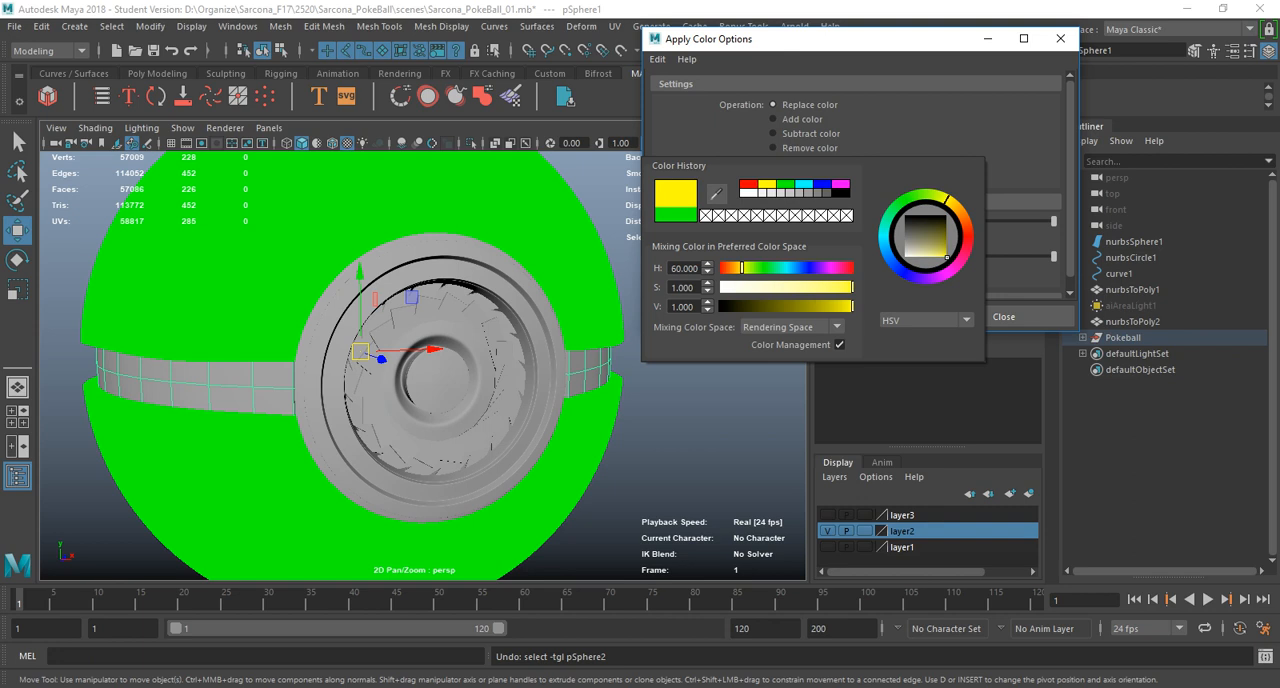
pyautogui.click(860, 316)
# Select the round button assembly on the ball's front and replace its vertex colour with red, hue 360.
pyautogui.click(520, 335)
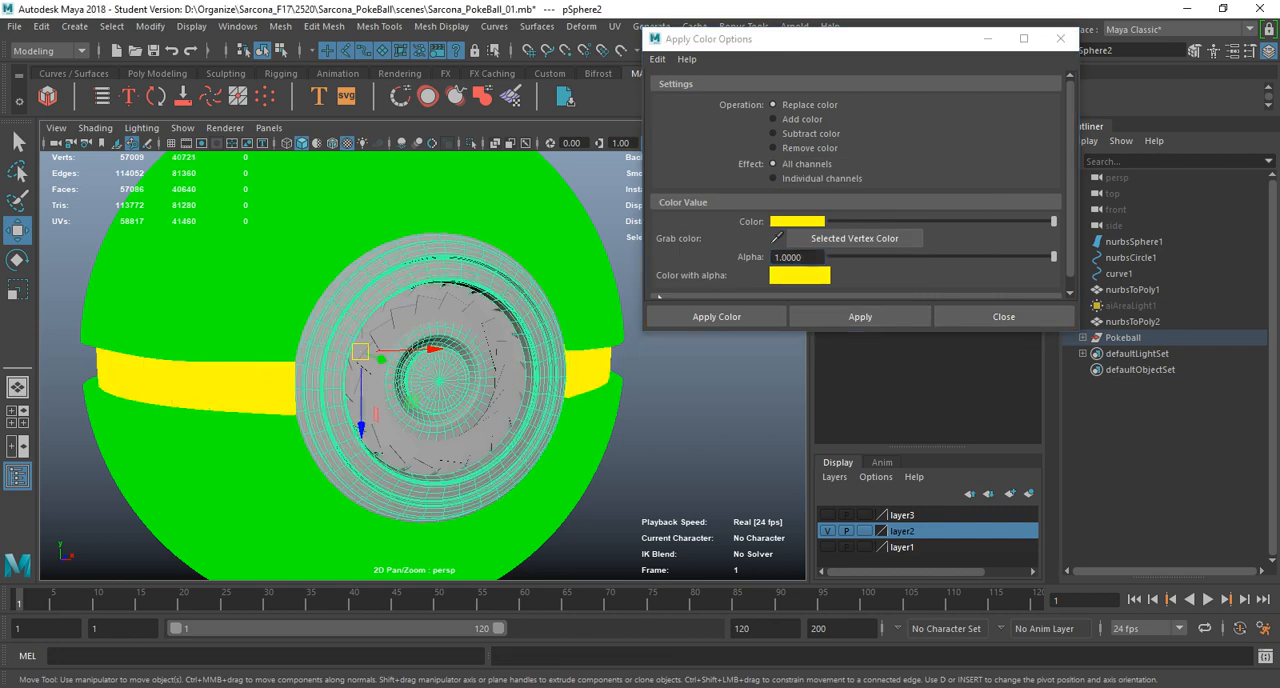
pyautogui.click(798, 222)
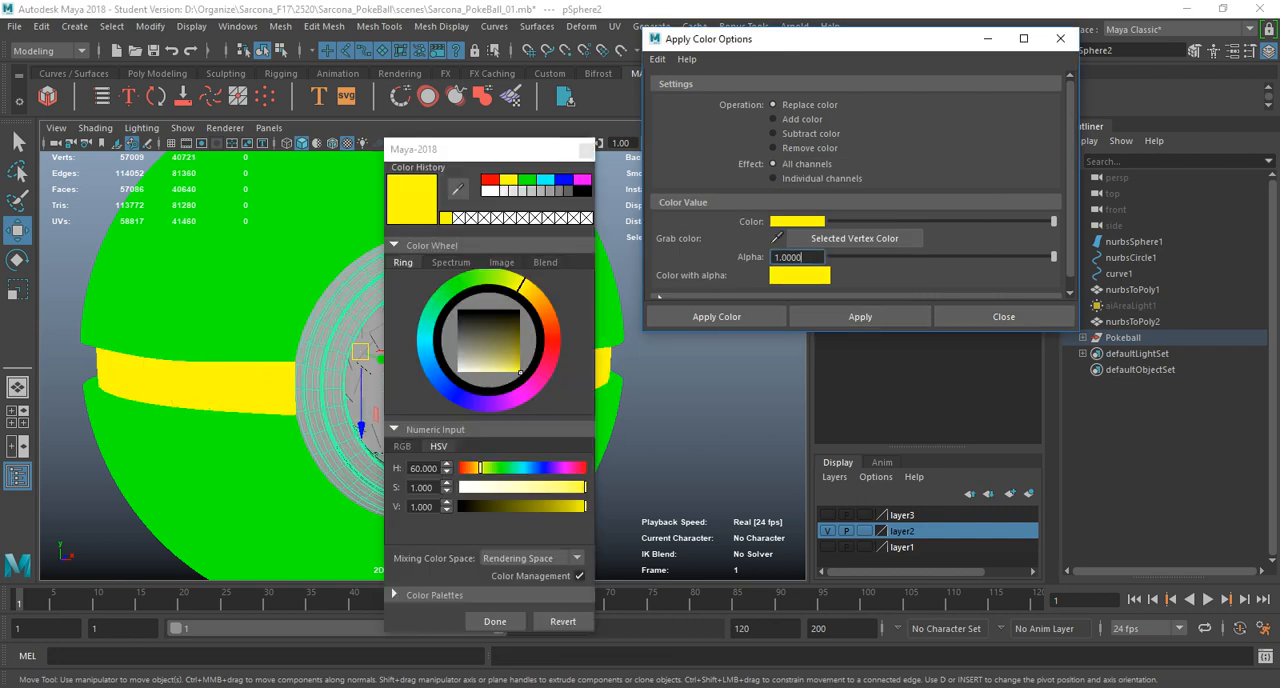
pyautogui.click(490, 180)
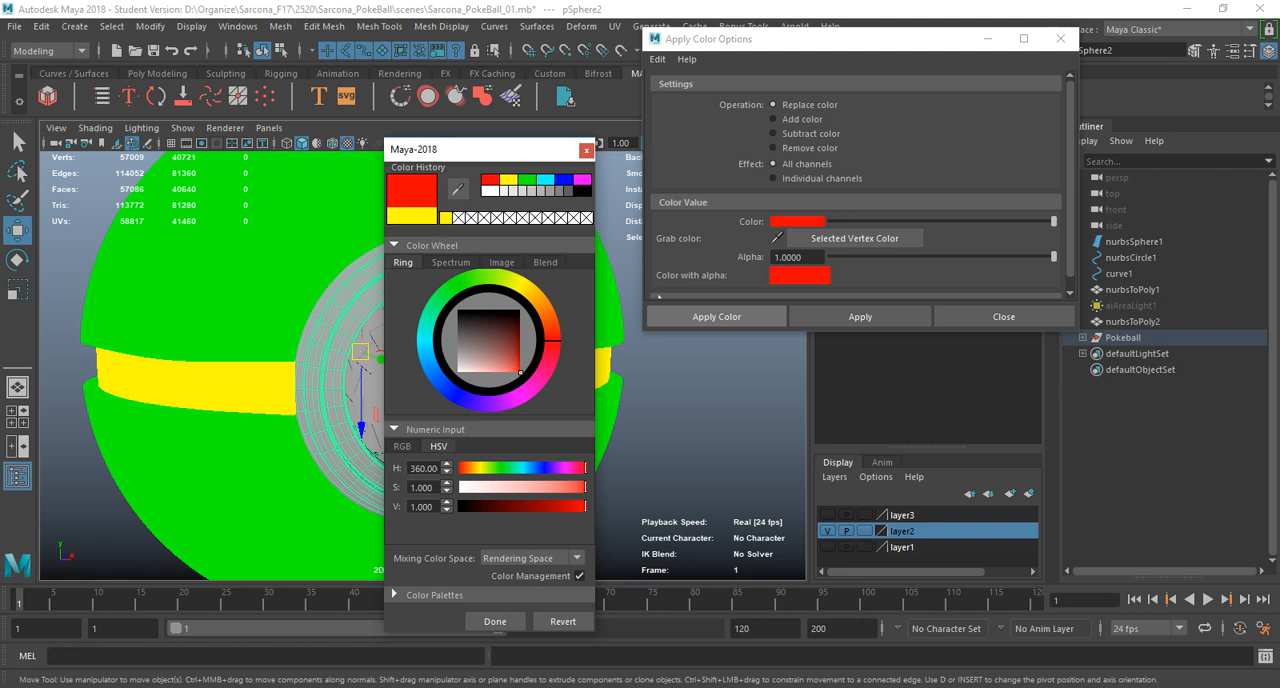
pyautogui.click(860, 317)
pyautogui.click(860, 317)
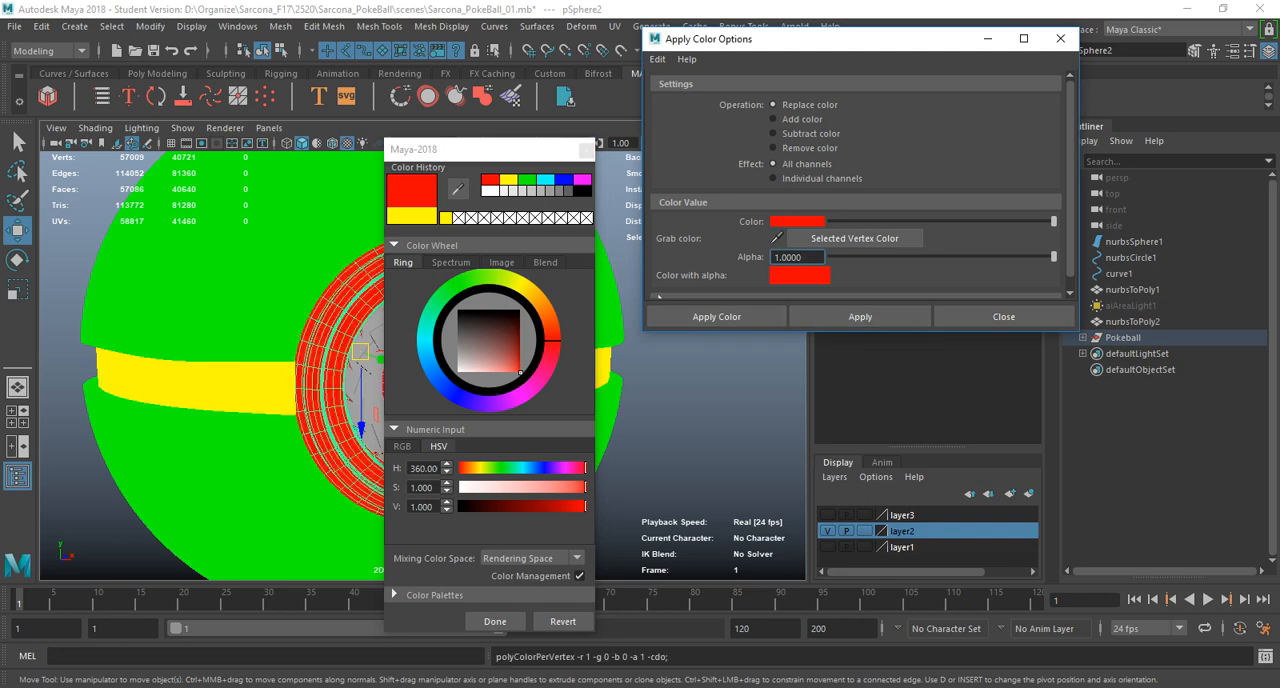
pyautogui.keyDown('alt'); pyautogui.moveTo(345, 300); pyautogui.dragTo(272, 300, button='middle'); pyautogui.keyUp('alt')
pyautogui.scroll(5, 280, 300)
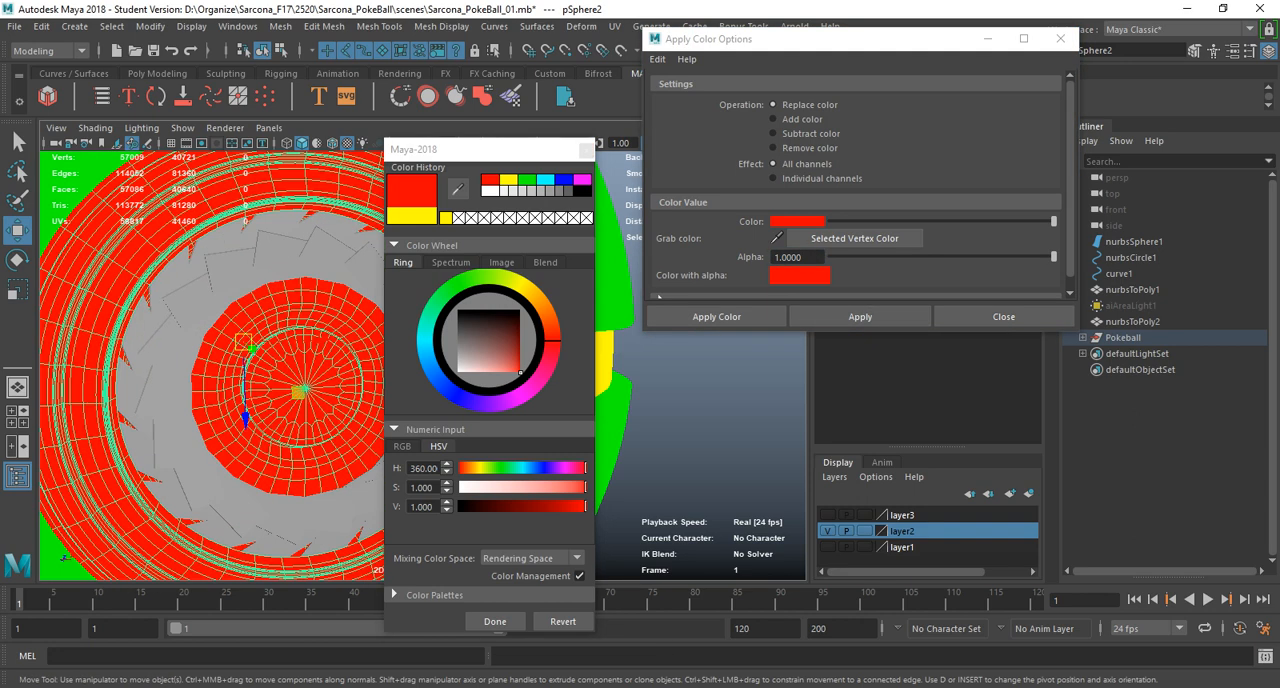
# Select all the blade groups of the ring around the button, from group1 to group18.
pyautogui.click(282, 254)
pyautogui.press('Up')
pyautogui.press('Up')
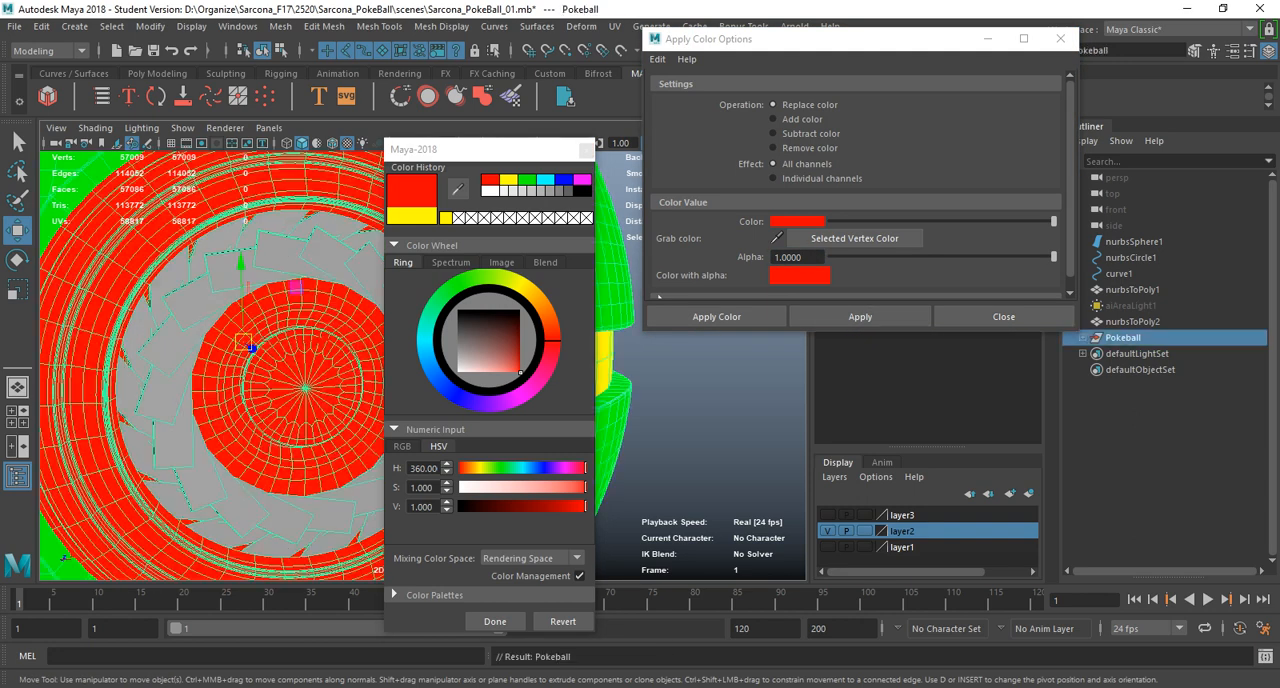
pyautogui.click(282, 254)
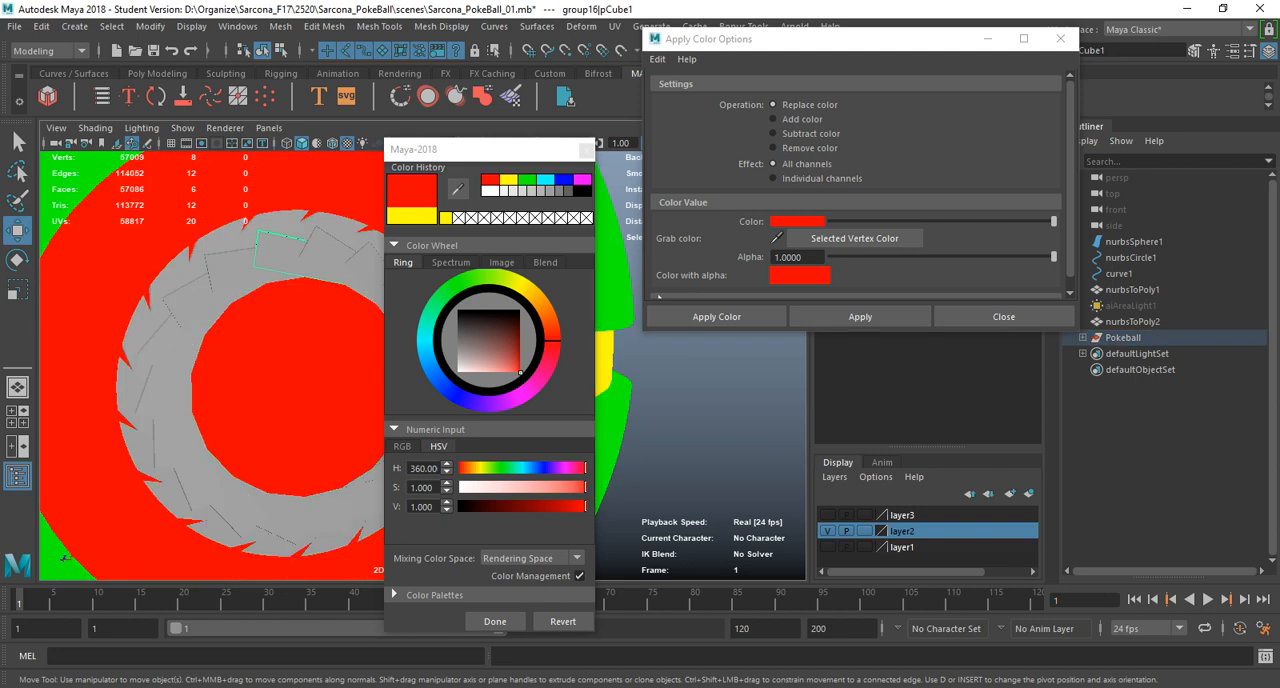
pyautogui.press('f')
pyautogui.scroll(4, 1170, 370)
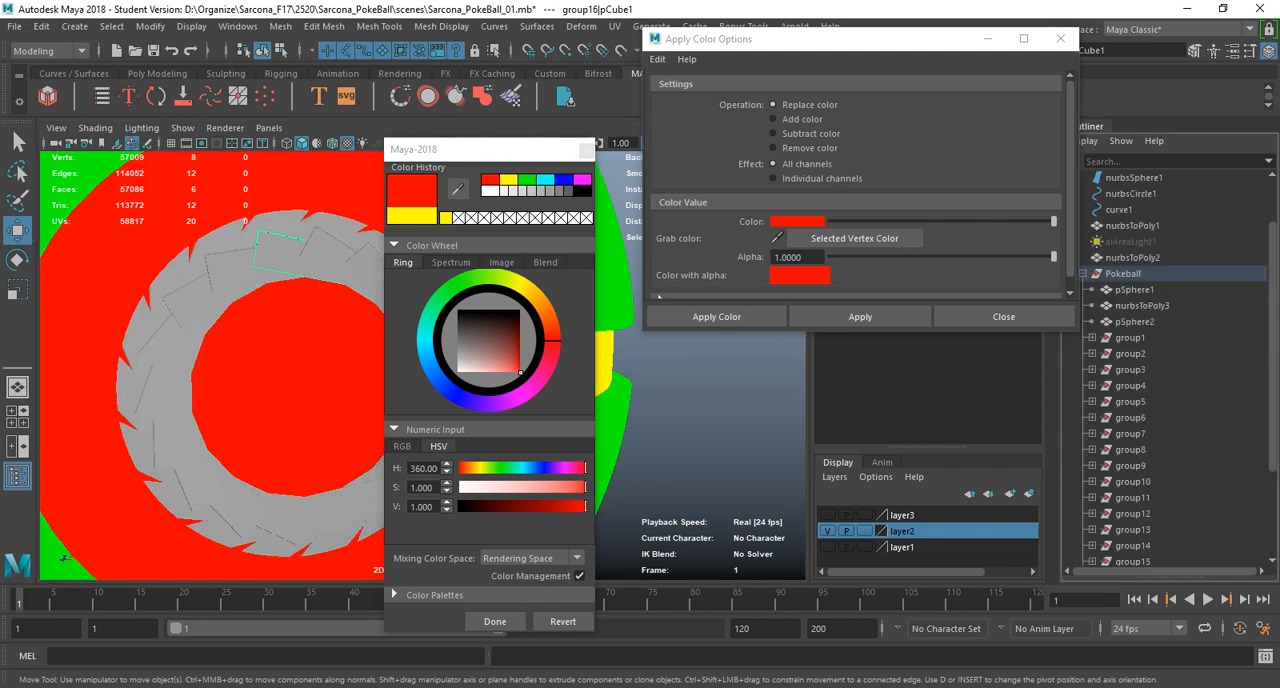
pyautogui.click(1130, 337)
pyautogui.scroll(-3, 1130, 337)
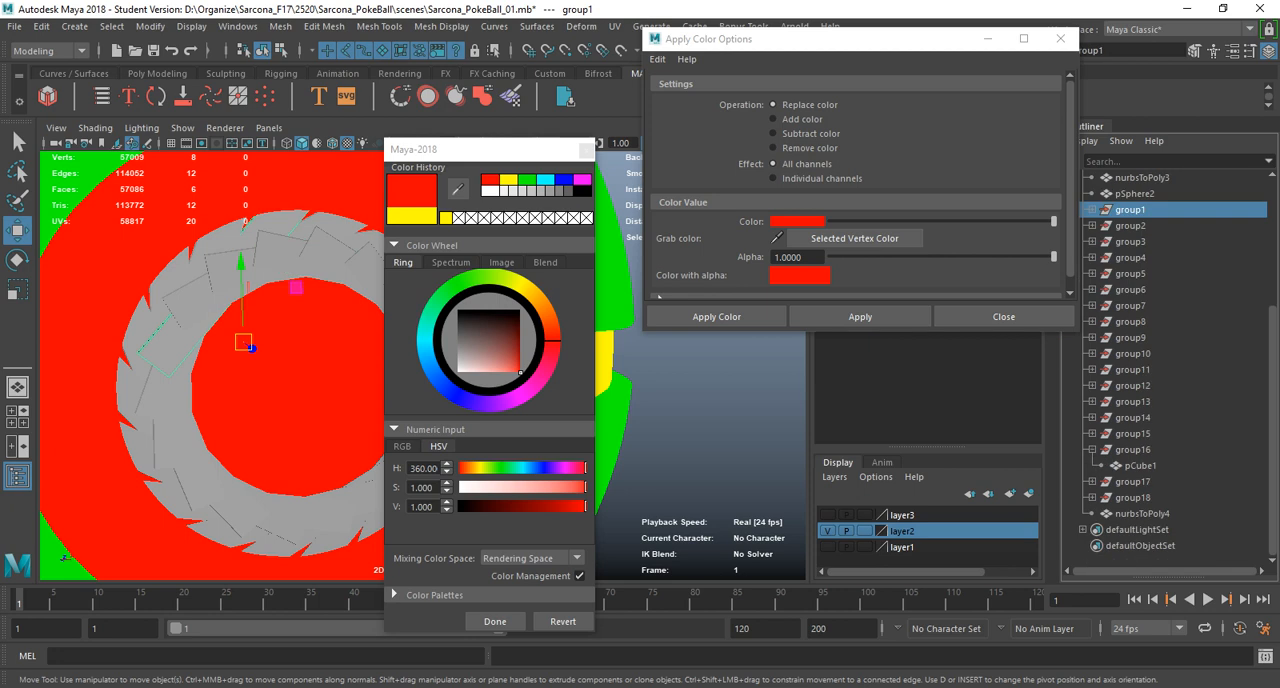
pyautogui.keyDown('shift'); pyautogui.click(1133, 498); pyautogui.keyUp('shift')
# Replace the vertex colour of the selected blade groups with light blue, hue 216.33.
pyautogui.click(798, 222)
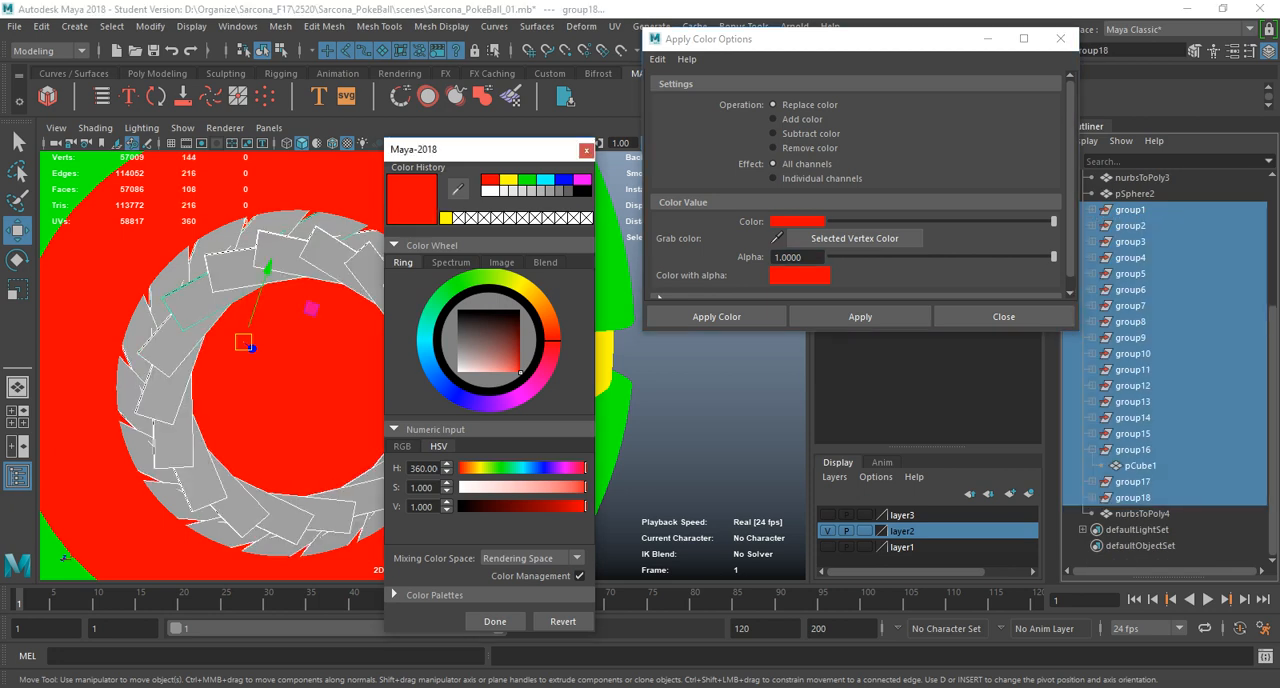
pyautogui.click(437, 378)
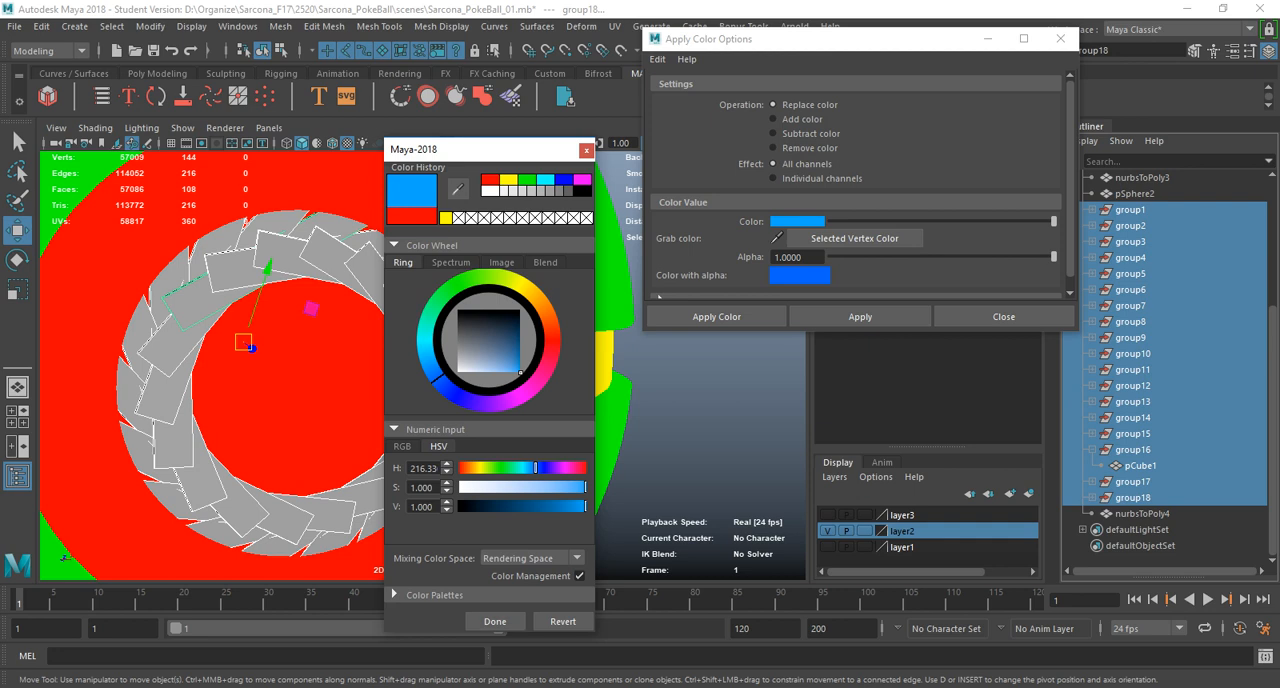
pyautogui.click(860, 316)
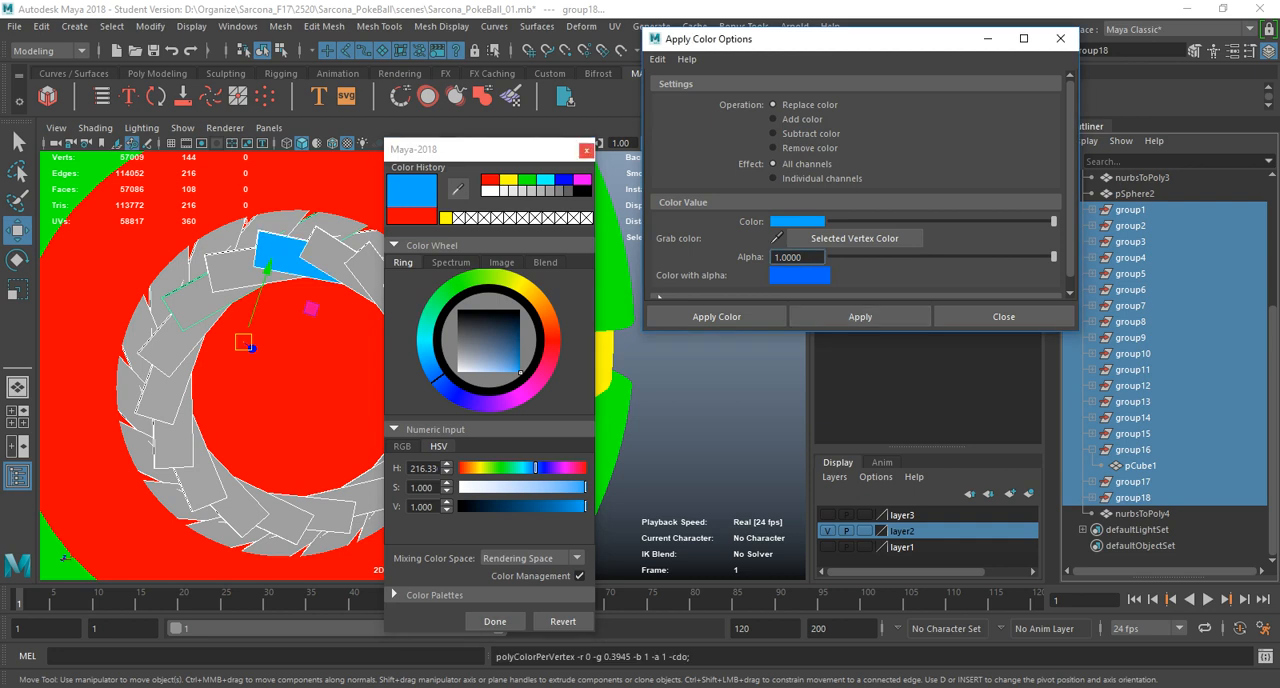
# Replace the vertex colour of the selected blade groups with pure blue at alpha 1.
pyautogui.click(587, 150)
pyautogui.click(799, 221)
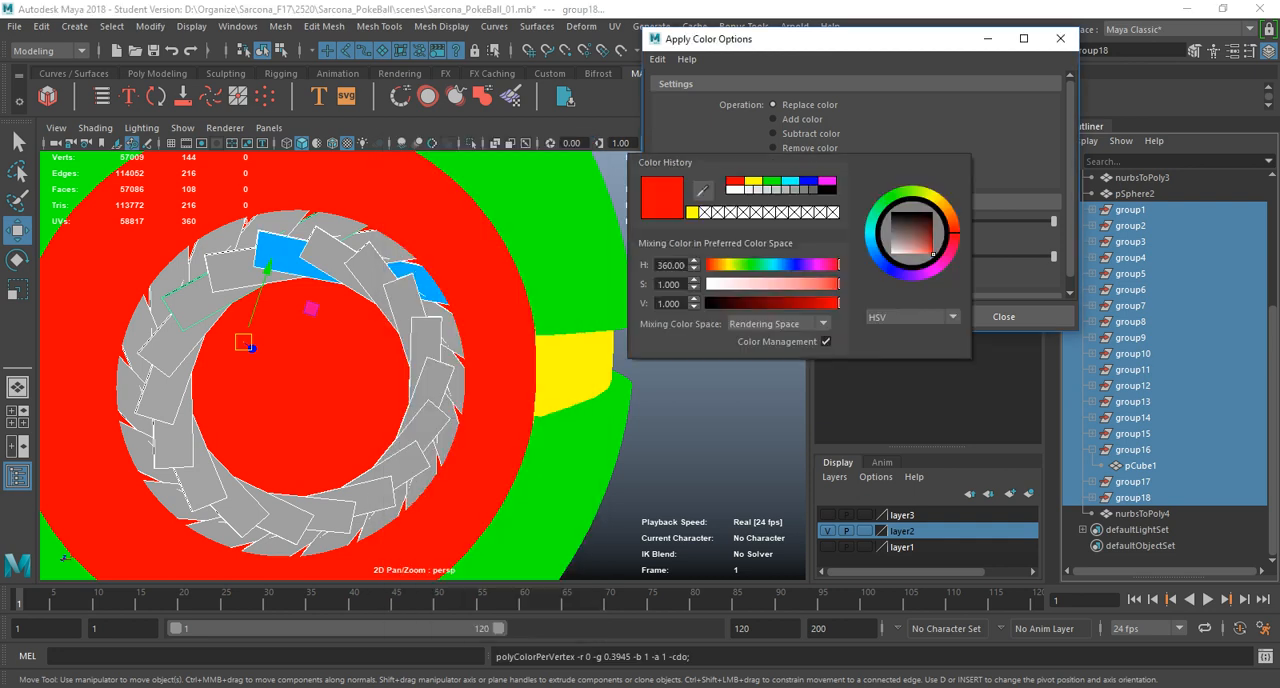
pyautogui.click(809, 182)
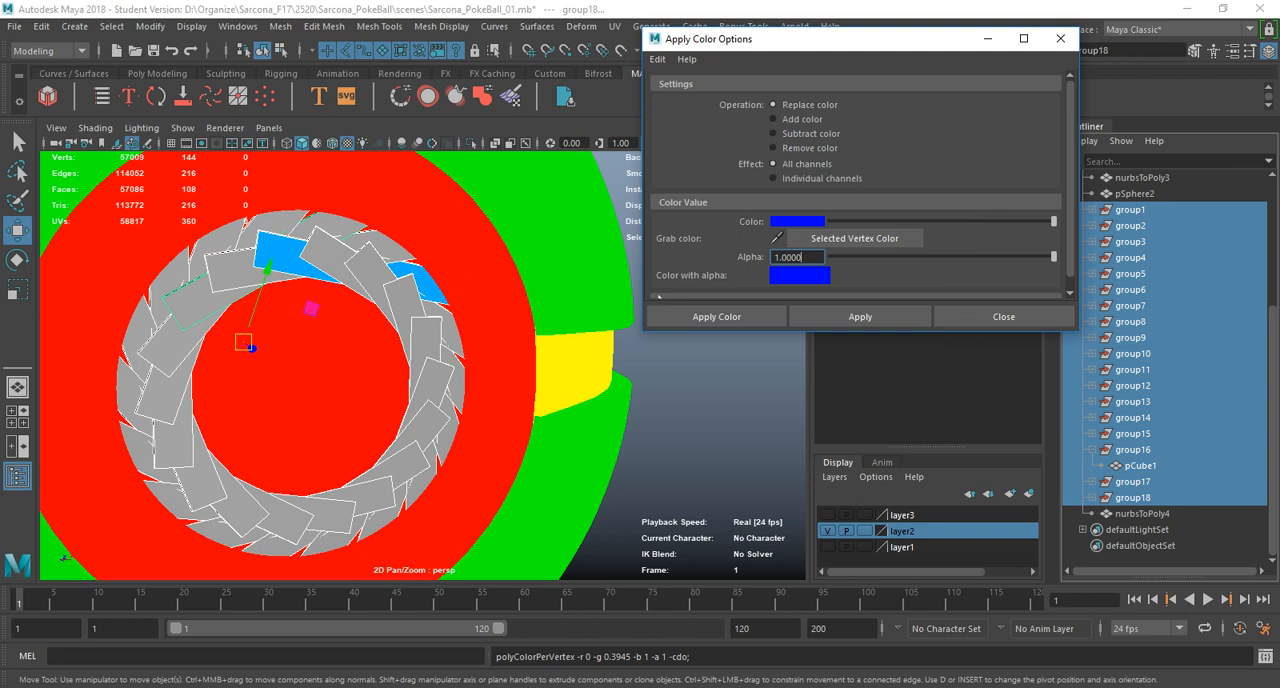
pyautogui.click(860, 316)
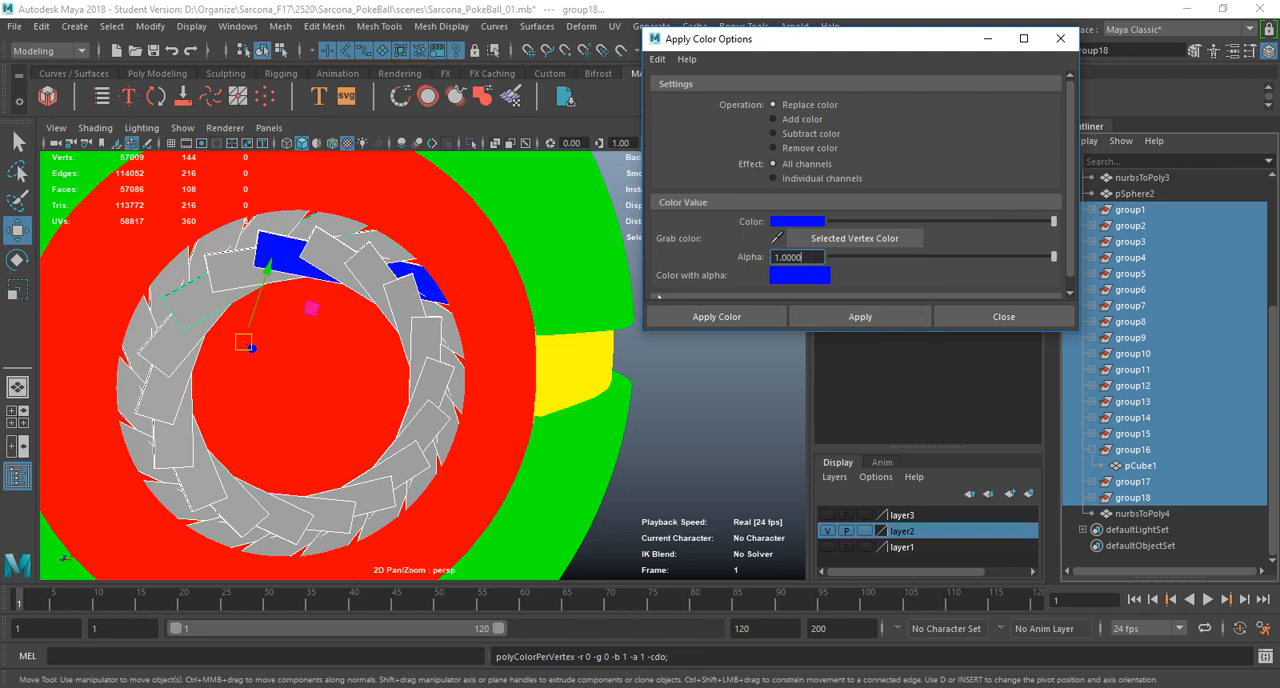
# Collapse the expanded blade groups and the Pokeball hierarchy, and close the vertex colour options.
pyautogui.click(1091, 450)
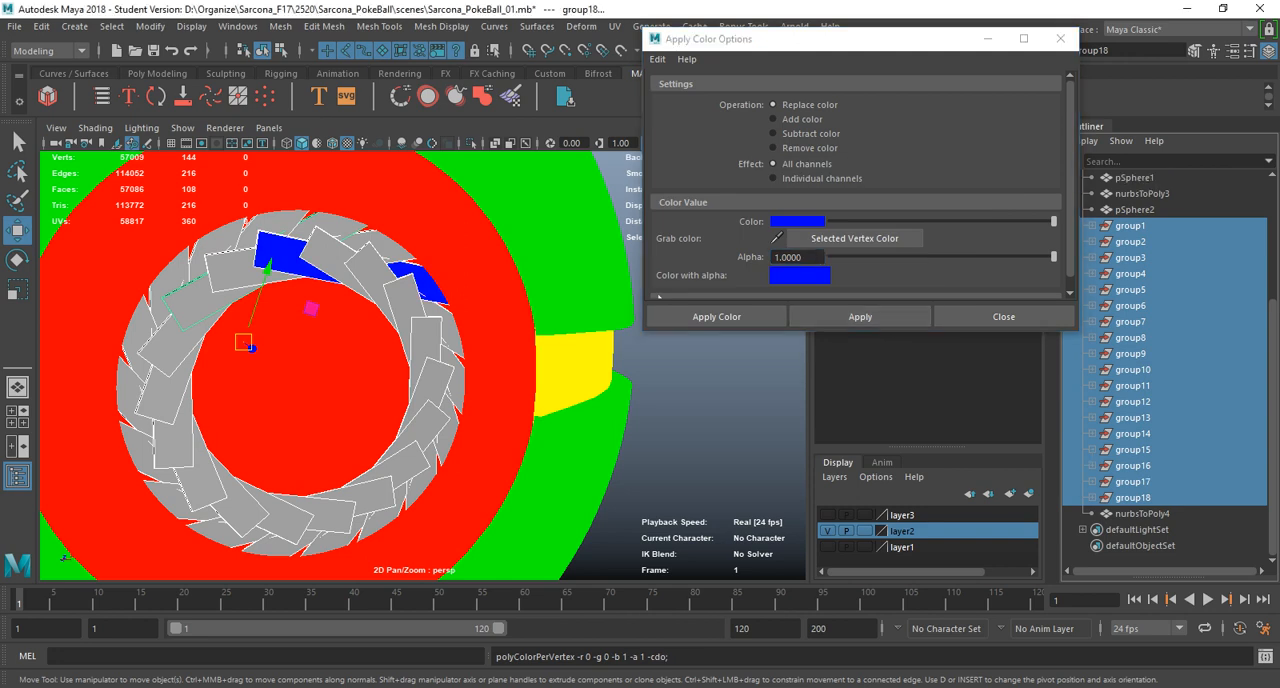
pyautogui.click(1091, 226)
pyautogui.click(1091, 226)
pyautogui.click(1091, 226)
pyautogui.click(1091, 226)
pyautogui.click(1091, 226)
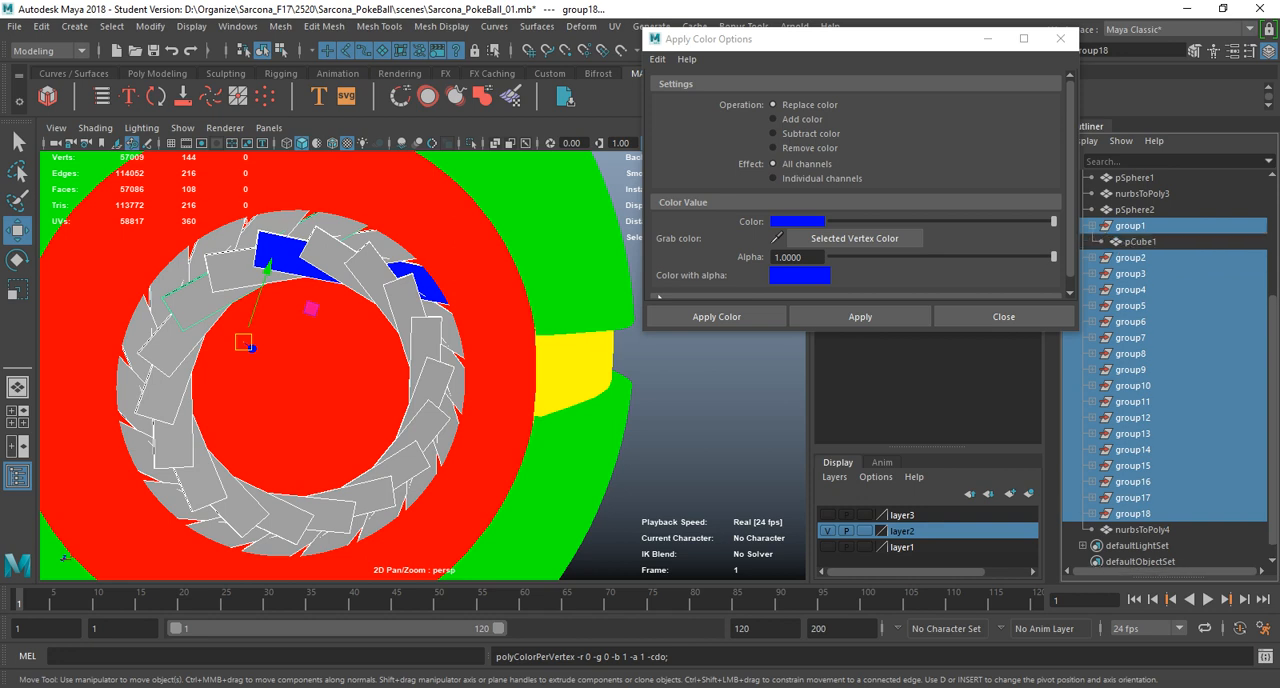
pyautogui.click(1091, 226)
pyautogui.click(1061, 39)
pyautogui.scroll(4, 1165, 350)
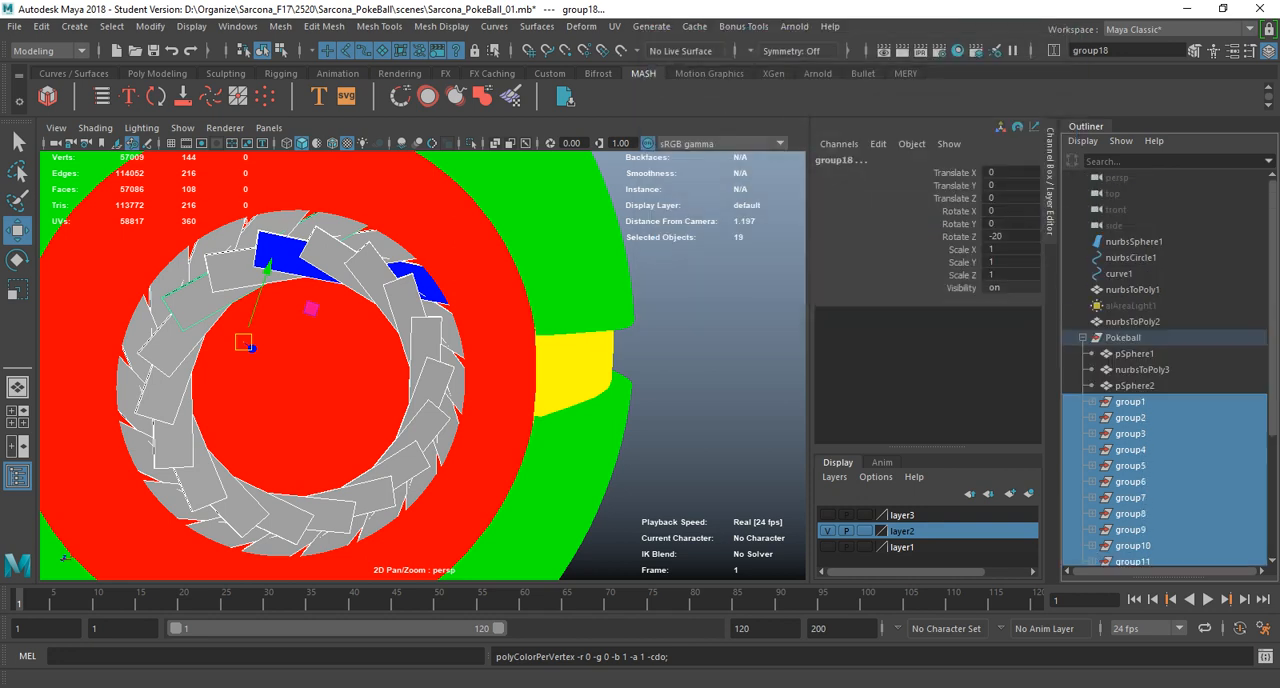
pyautogui.click(1082, 337)
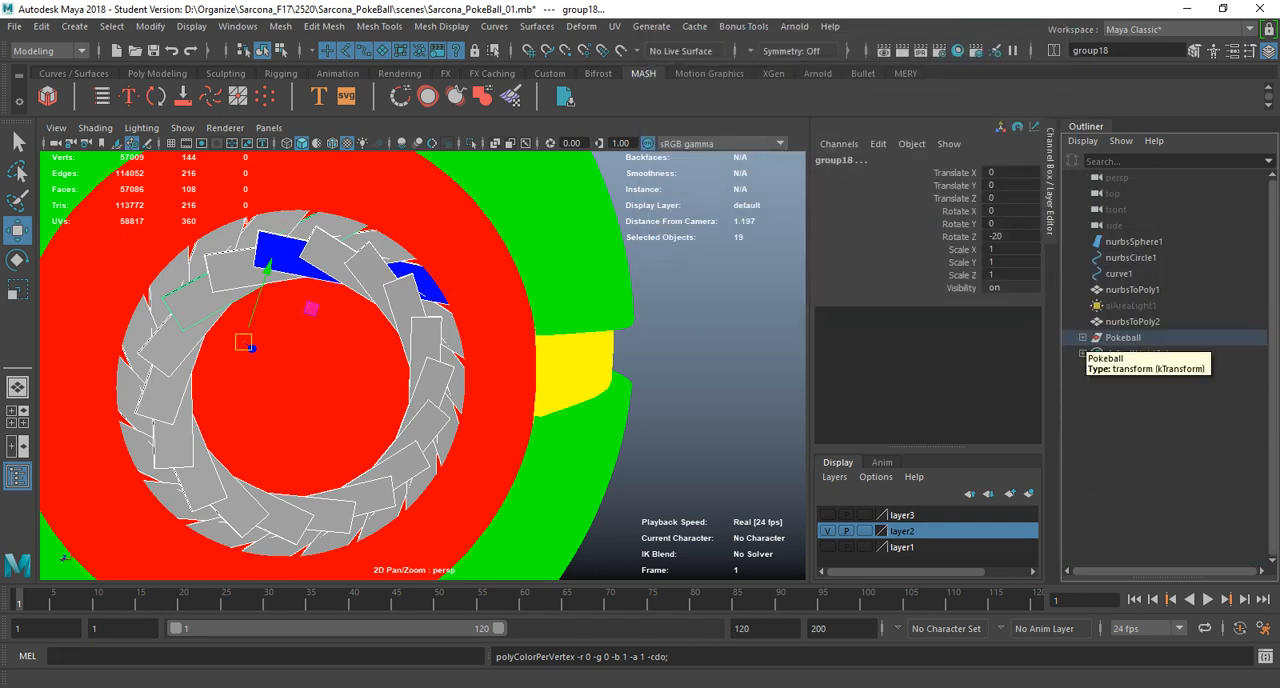
# Isolate the blade groups in the view, select all the blade meshes and apply the blue vertex colour to them.
pyautogui.click(472, 143)
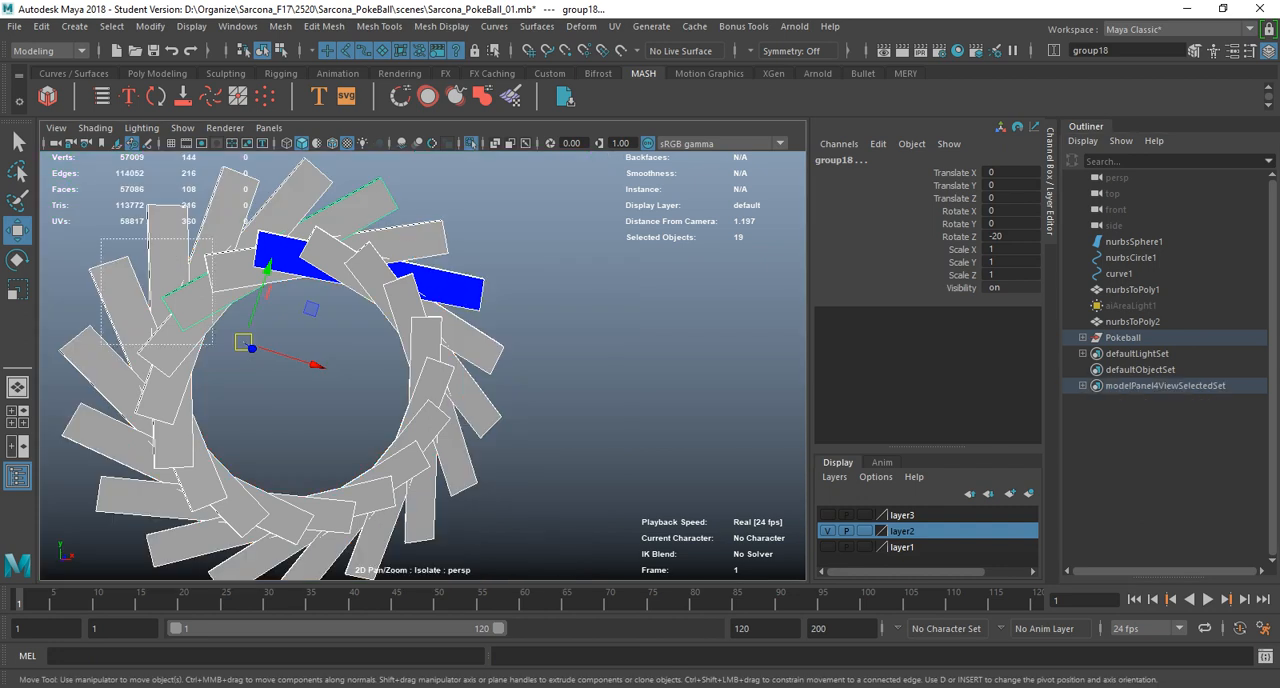
pyautogui.click(460, 480)
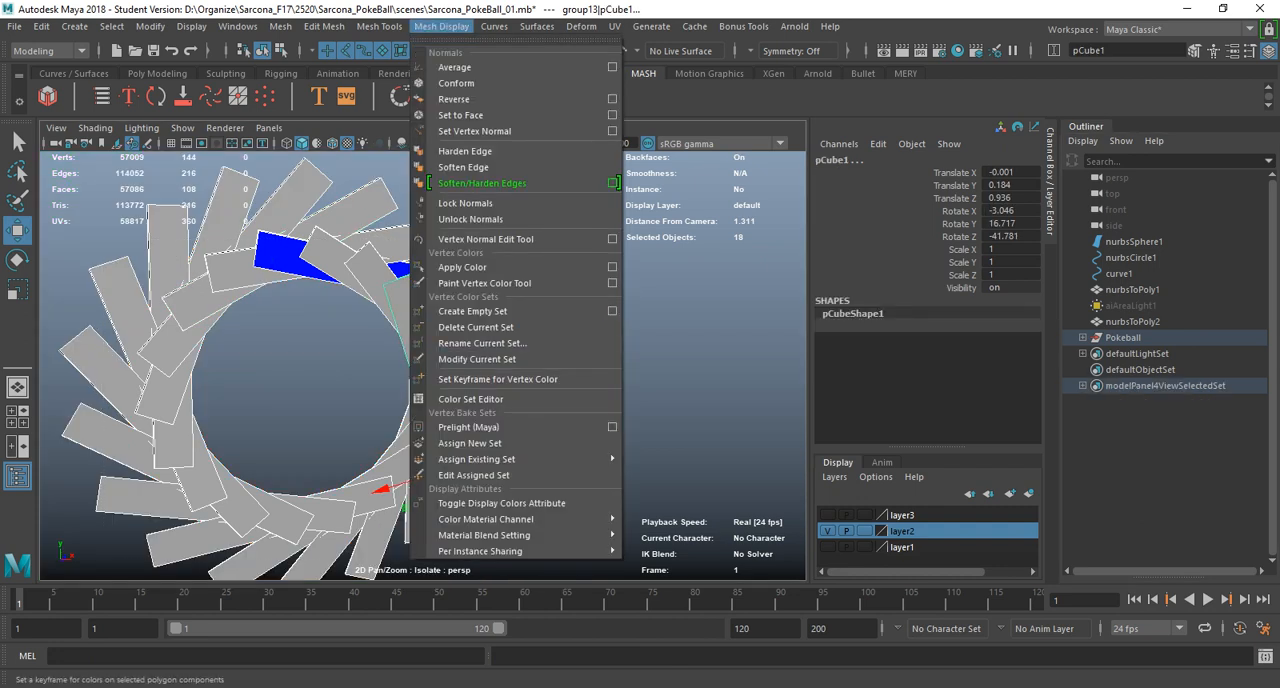
pyautogui.click(462, 267)
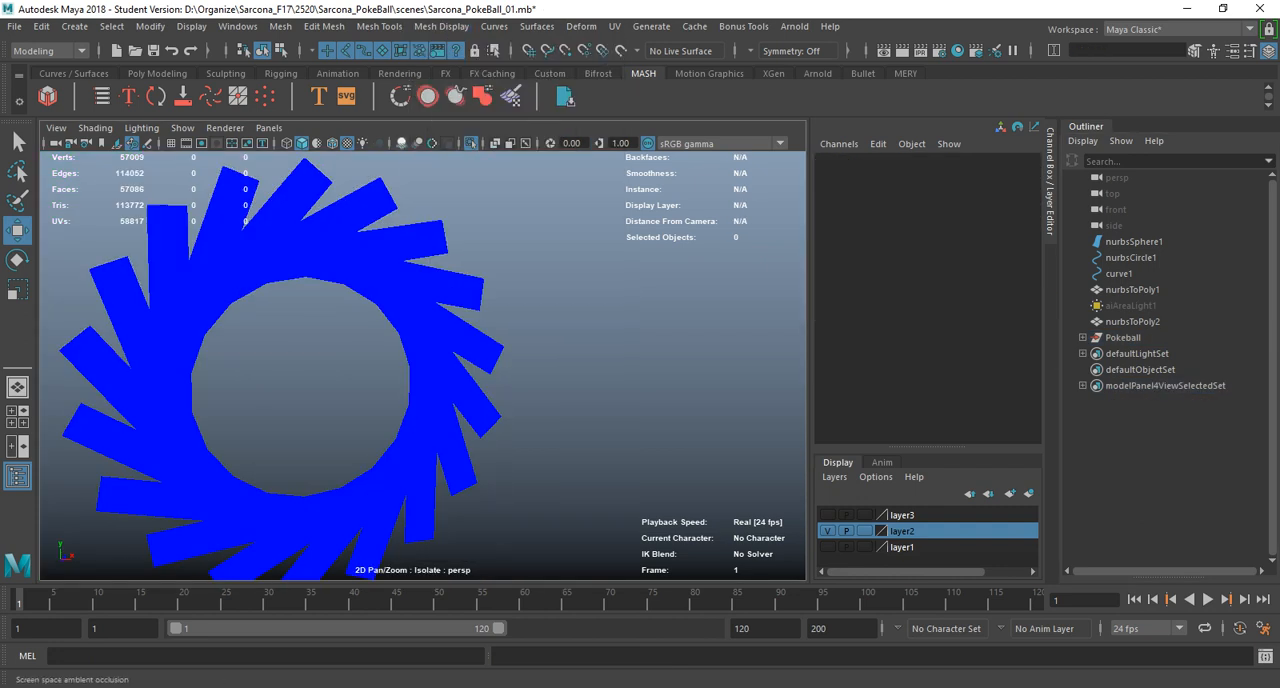
# Show the whole Pokeball again and select the round button assembly on its front.
pyautogui.click(471, 143)
pyautogui.scroll(-8, 423, 365)
pyautogui.keyDown('alt'); pyautogui.moveTo(385, 365); pyautogui.dragTo(480, 382); pyautogui.keyUp('alt')
pyautogui.scroll(7, 290, 362)
pyautogui.click(385, 402)
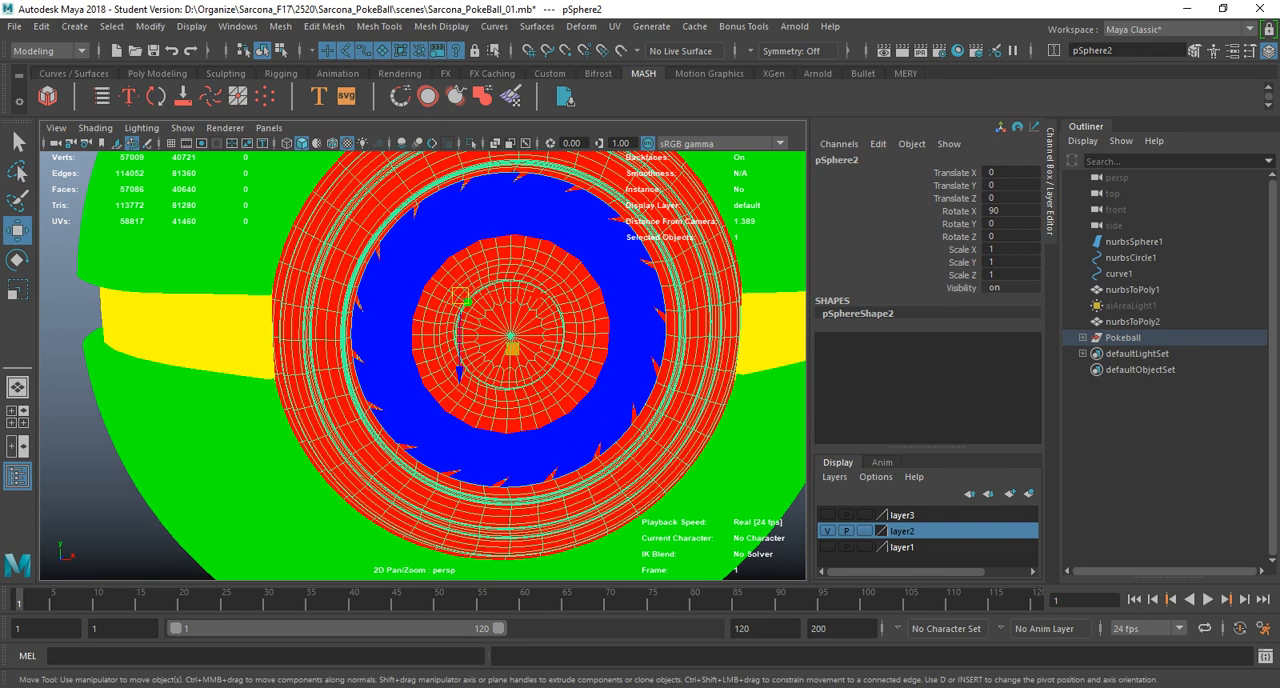
pyautogui.rightClick(523, 243)
pyautogui.moveTo(516, 222); pyautogui.dragTo(508, 222, button='right')
pyautogui.press('4')
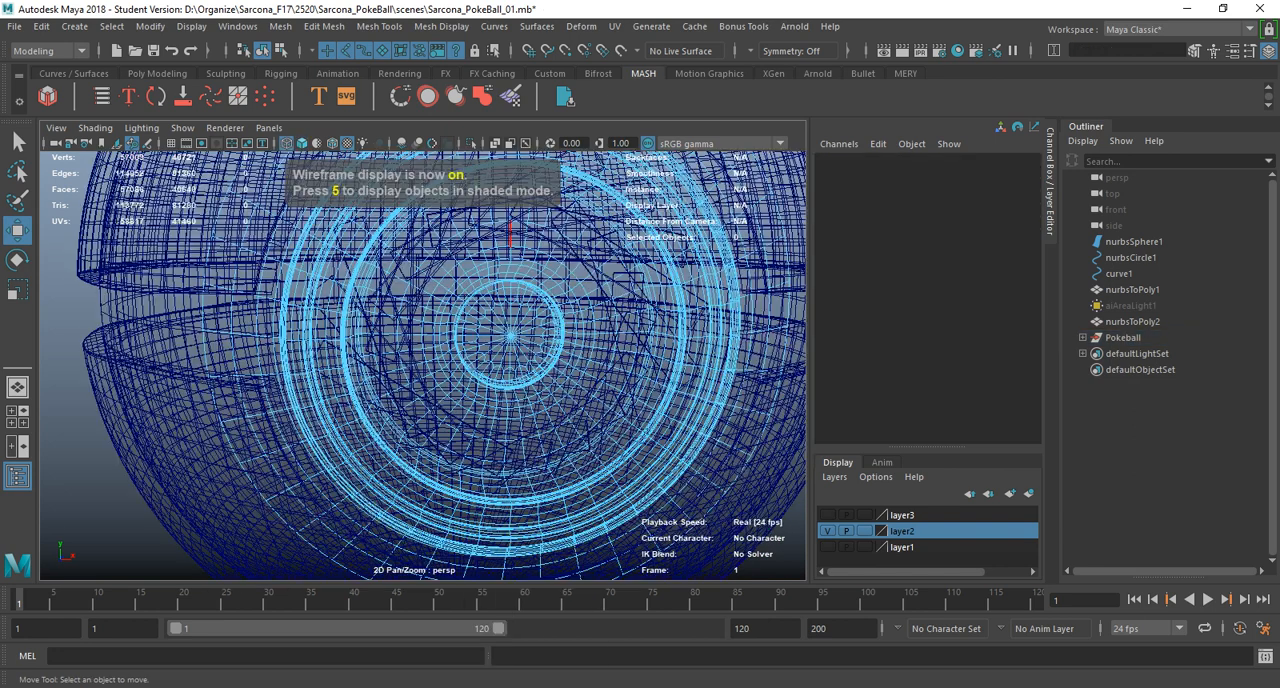
pyautogui.doubleClick(502, 222)
pyautogui.press('5')
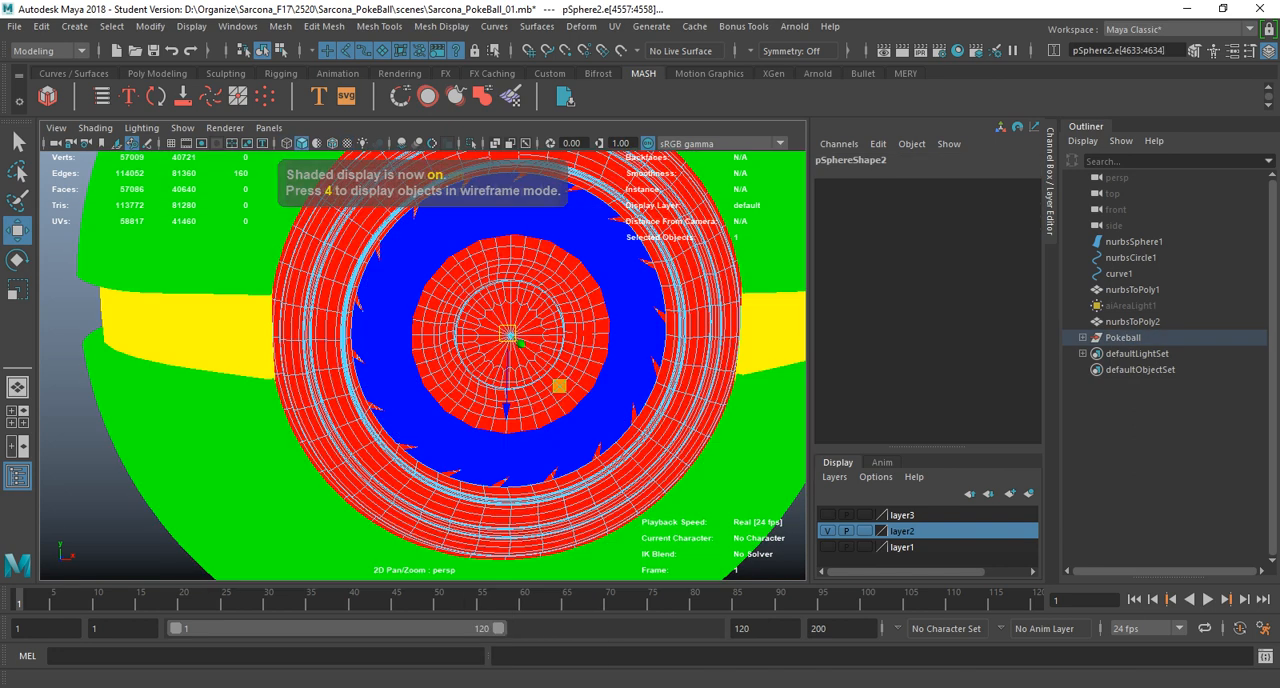
pyautogui.click(324, 26)
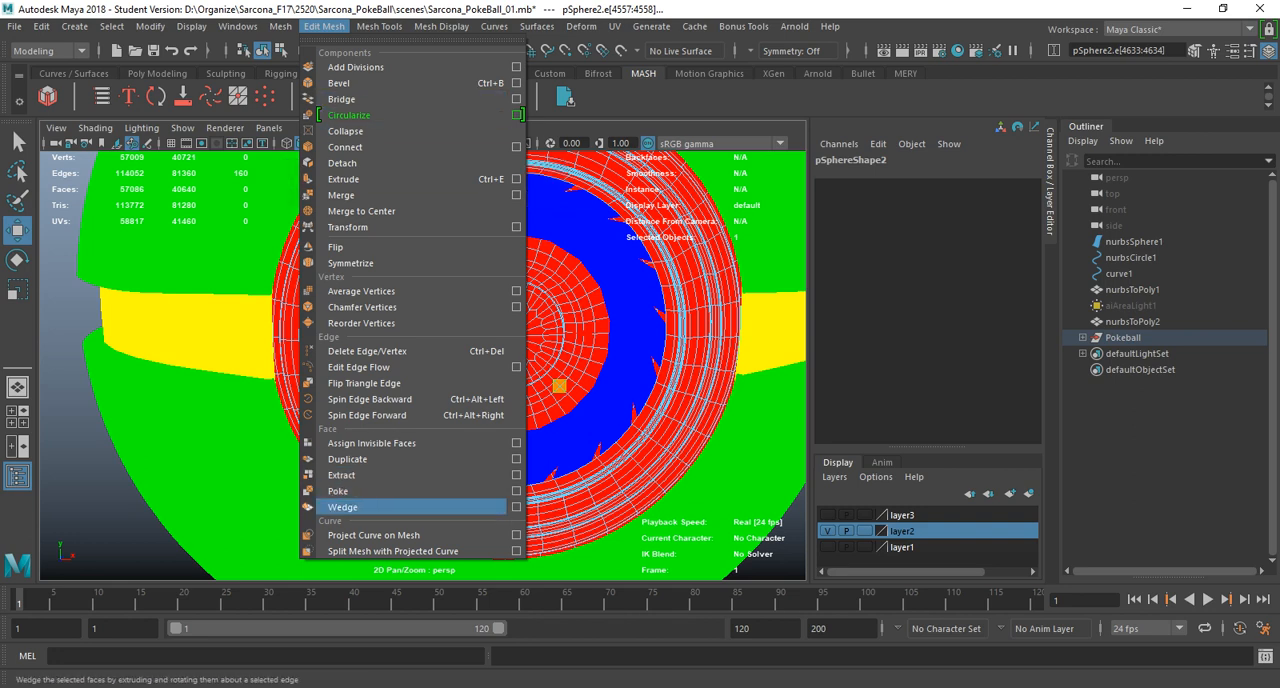
pyautogui.click(350, 459)
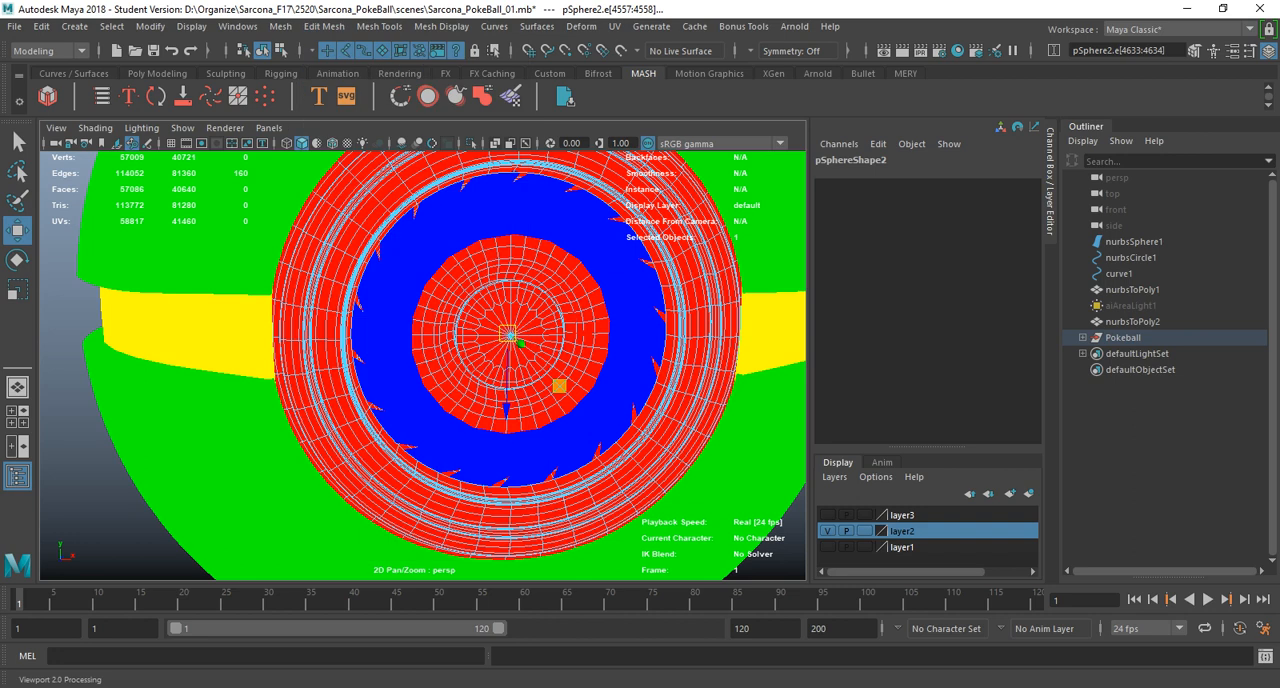
# Switch the button assembly to face selection and select the faces of the small circular cap at its centre.
pyautogui.moveTo(535, 246); pyautogui.dragTo(535, 287, button='right')
pyautogui.doubleClick(535, 290)
pyautogui.scroll(5, 535, 290)
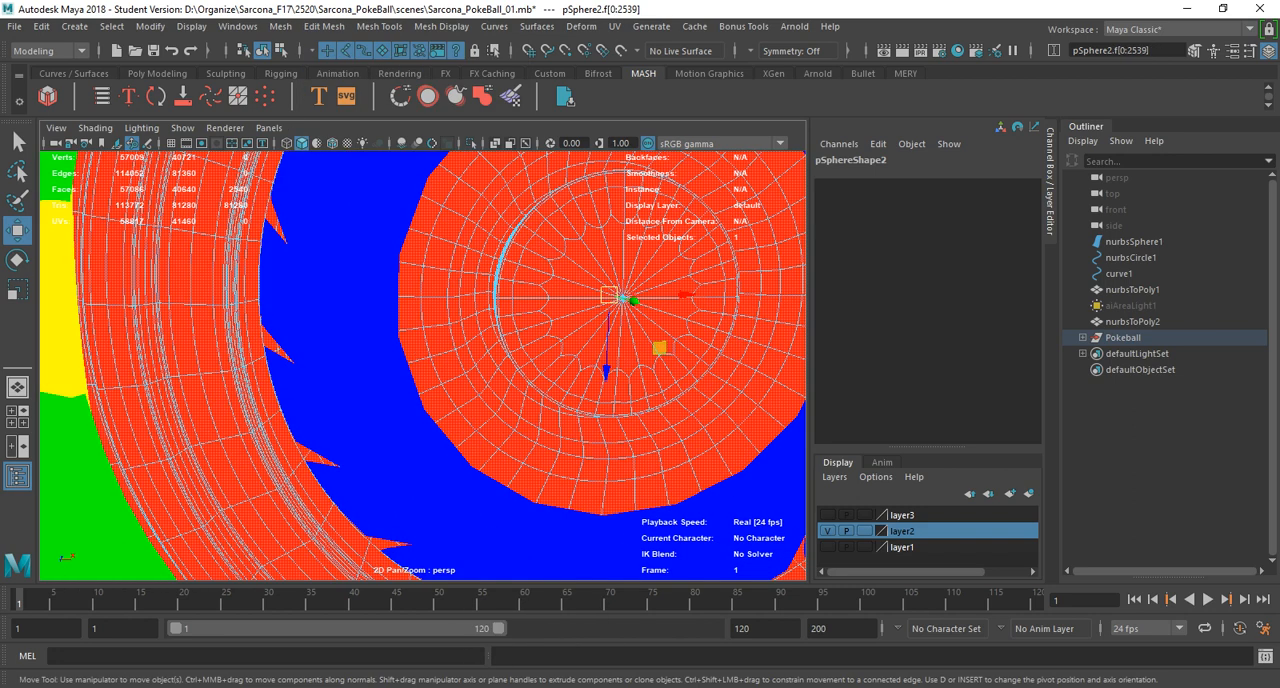
pyautogui.press('4')
pyautogui.keyDown('alt'); pyautogui.moveTo(535, 290); pyautogui.dragTo(475, 400, button='middle'); pyautogui.keyUp('alt')
pyautogui.moveTo(548, 395); pyautogui.dragTo(506, 454)
pyautogui.hotkey('shift', '.')
pyautogui.hotkey('shift', '.')
pyautogui.hotkey('shift', '.')
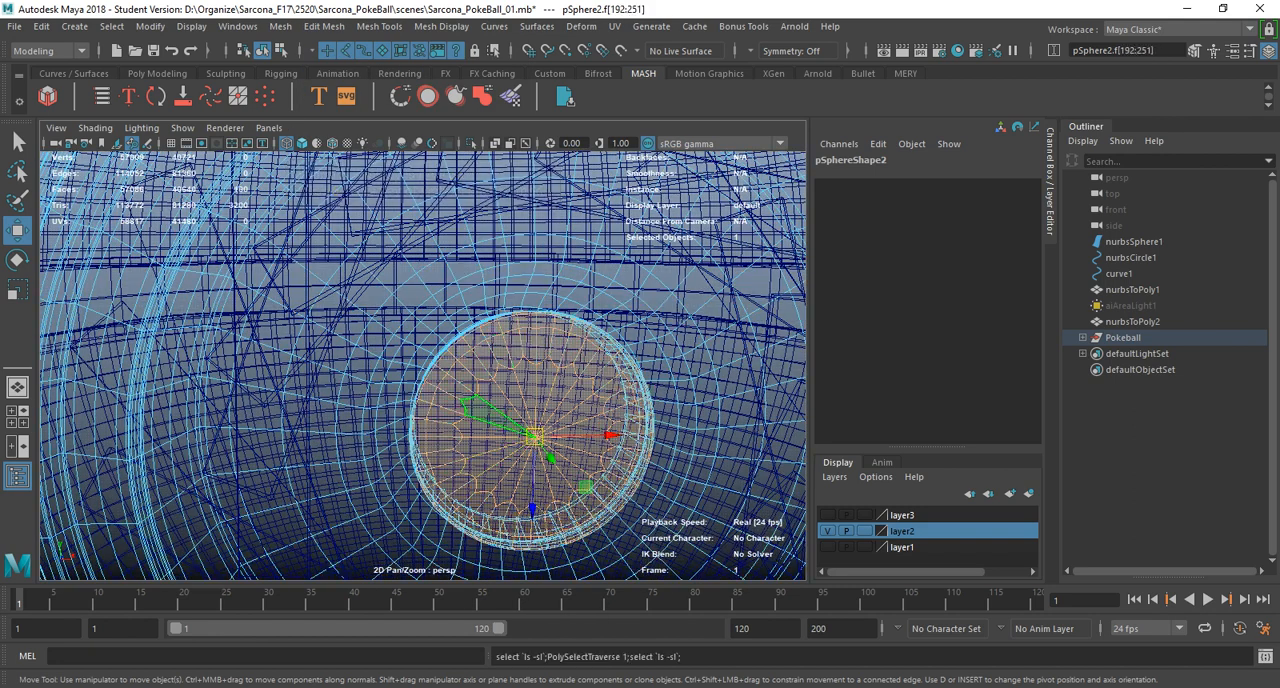
# Grow the face selection outward from the central cap to cover the inner disc extending beneath the blue blade ring.
pyautogui.scroll(-5, 421, 364)
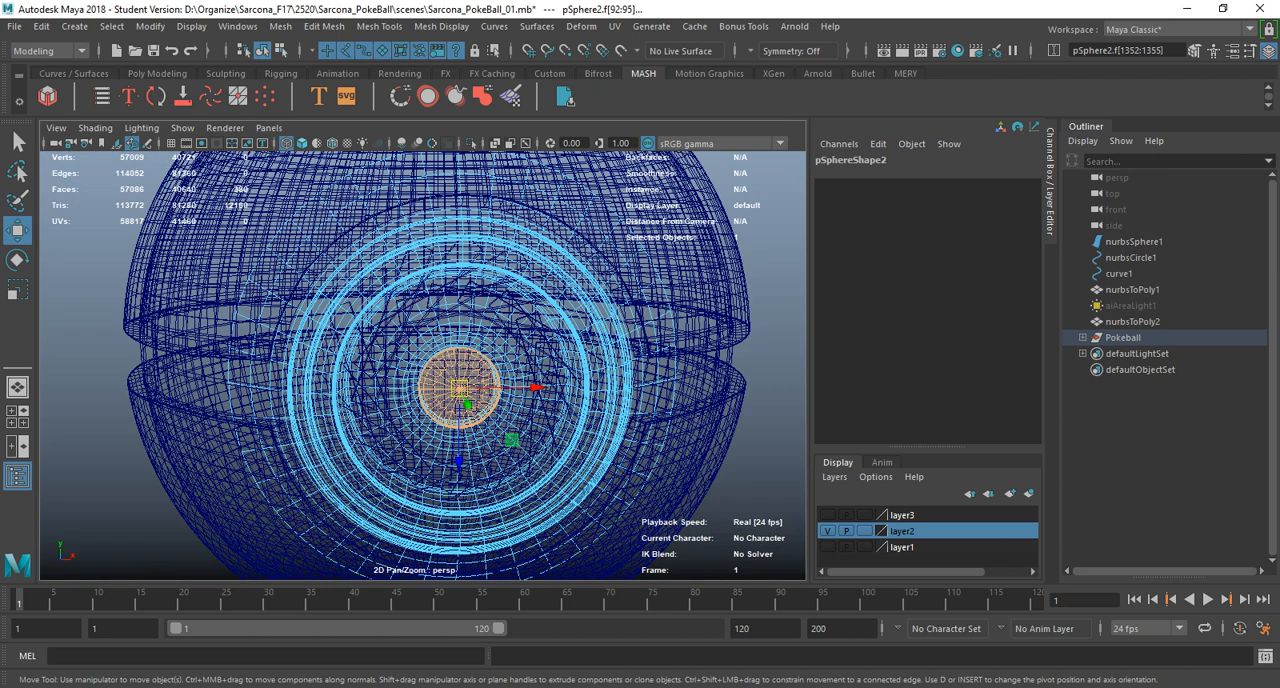
pyautogui.hotkey('shift', '.')
pyautogui.hotkey('shift', '.')
pyautogui.hotkey('shift', '.')
pyautogui.hotkey('shift', '.')
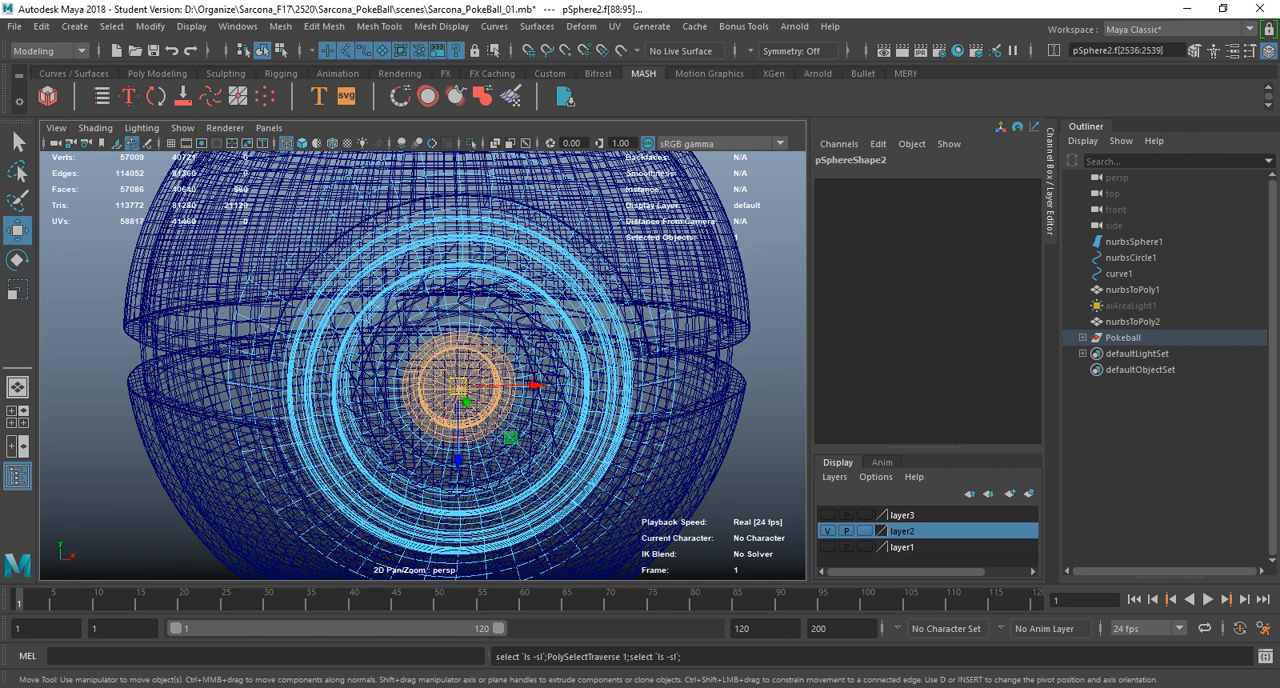
pyautogui.hotkey('shift', '.')
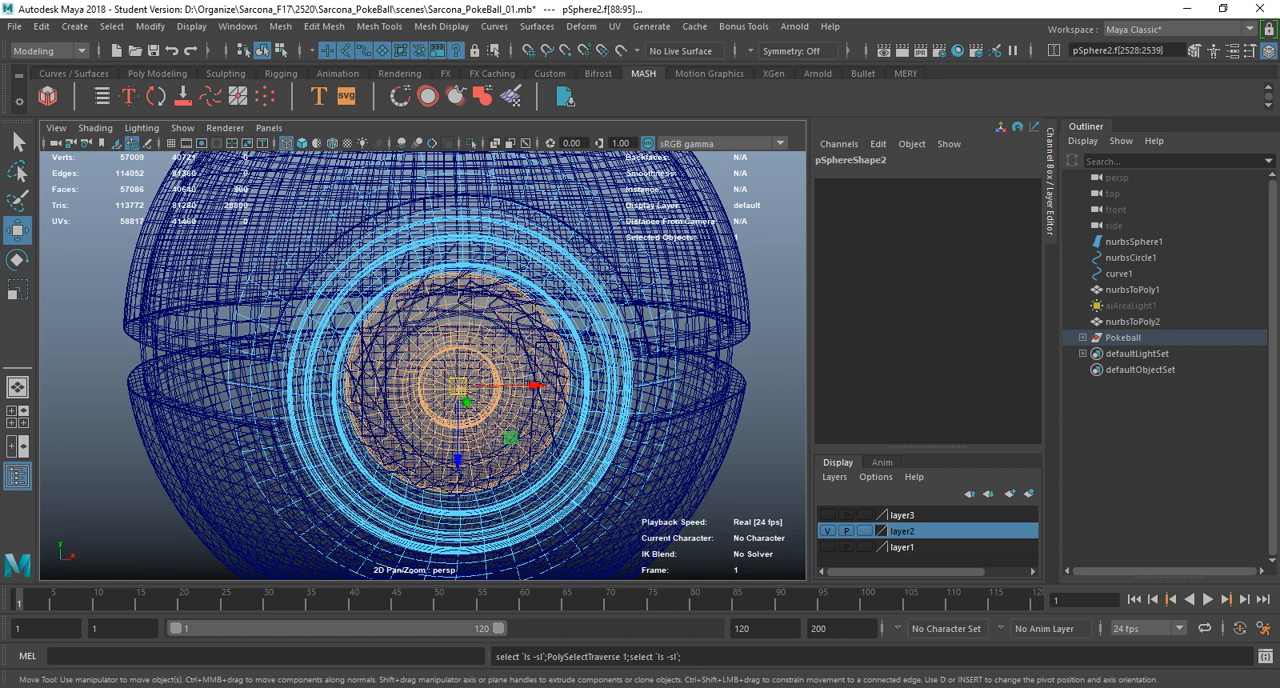
pyautogui.press('5')
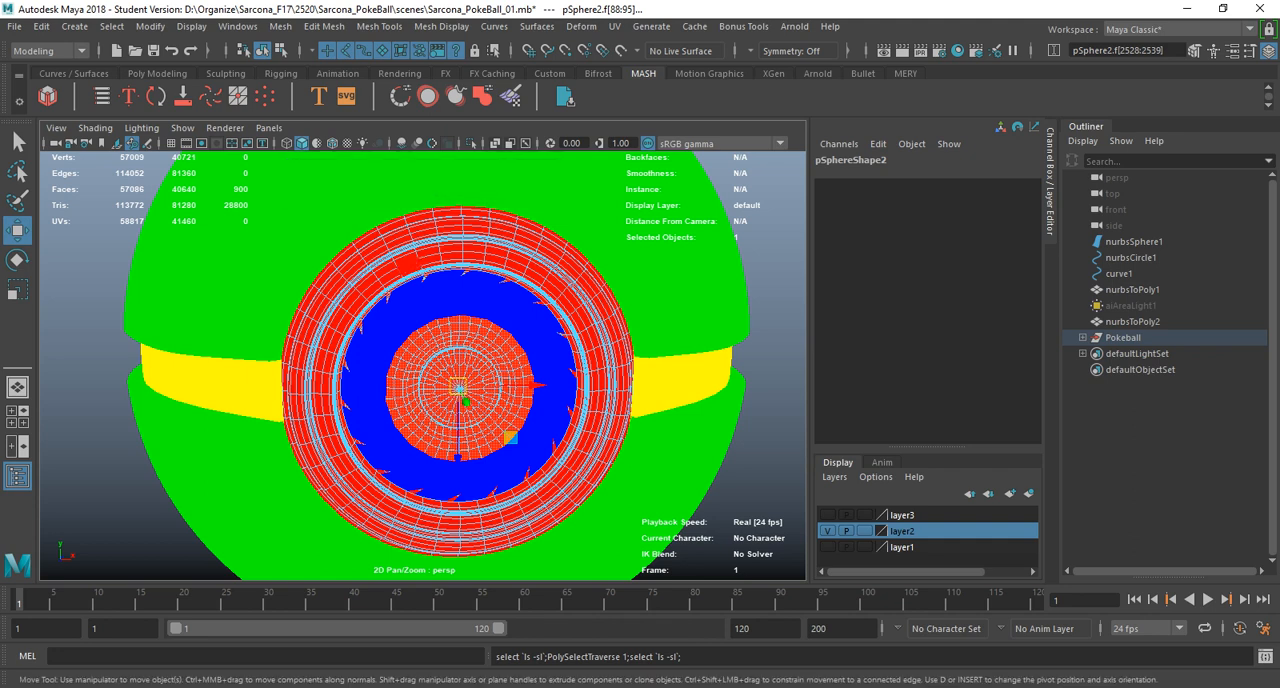
# Extract the selected inner disc faces from the button assembly as a separate mesh.
pyautogui.moveTo(332, 288)
pyautogui.keyDown('alt'); pyautogui.mouseDown()
pyautogui.moveTo(422, 310)
pyautogui.moveTo(306, 344)
pyautogui.moveTo(364, 296)
pyautogui.moveTo(300, 318)
pyautogui.moveTo(344, 320)
pyautogui.mouseUp(); pyautogui.keyUp('alt')
pyautogui.scroll(5, 422, 310)
pyautogui.press('4')
pyautogui.keyDown('alt'); pyautogui.moveTo(344, 320); pyautogui.dragTo(364, 322, button='right'); pyautogui.keyUp('alt')
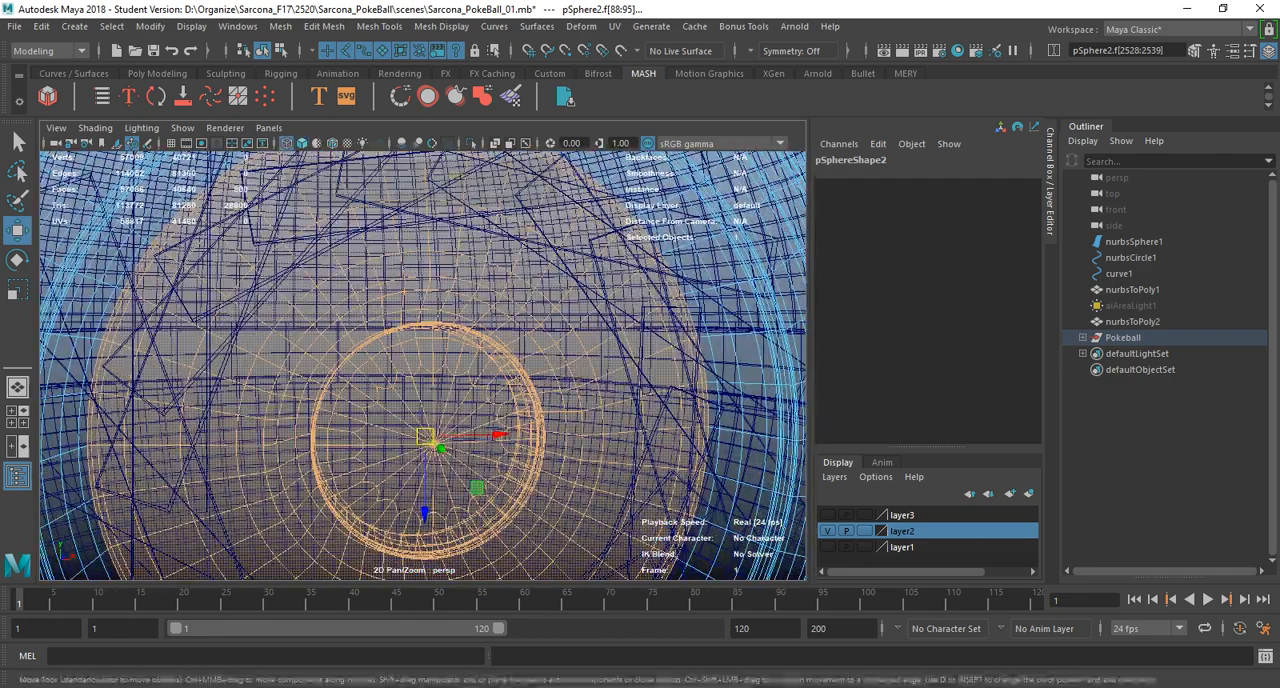
pyautogui.keyDown('alt'); pyautogui.moveTo(570, 272); pyautogui.dragTo(480, 268, button='right'); pyautogui.keyUp('alt')
pyautogui.press('5')
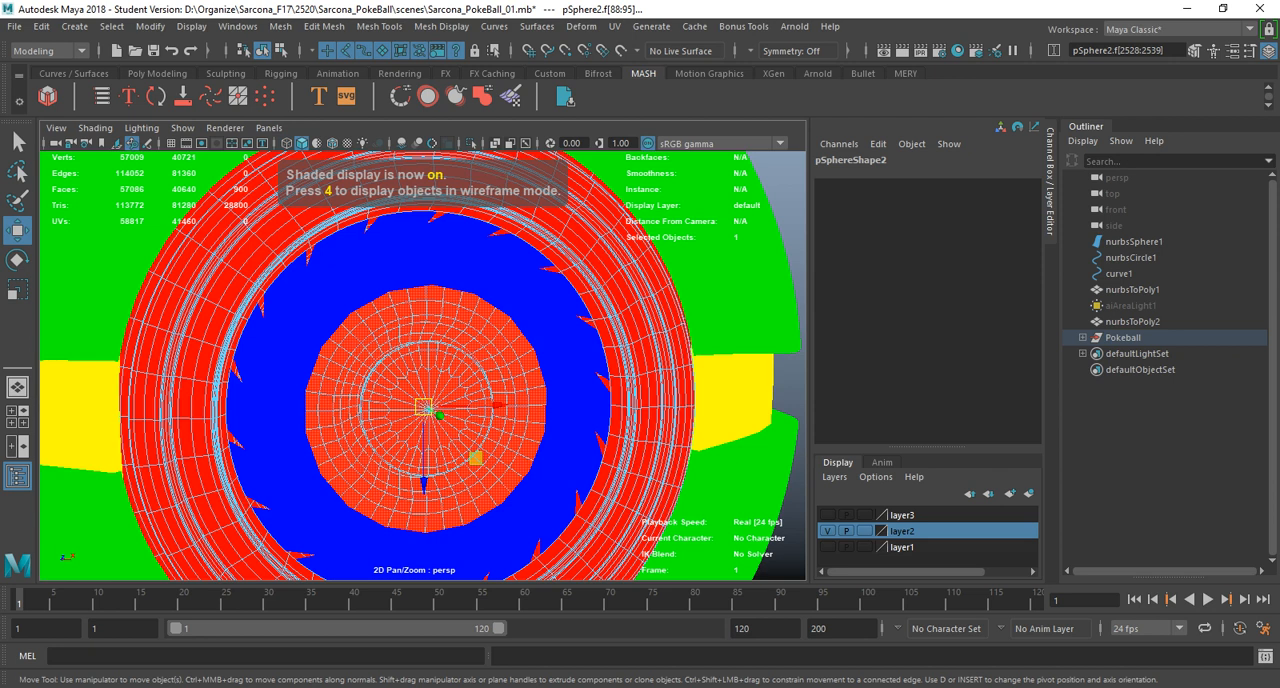
pyautogui.click(324, 26)
pyautogui.moveTo(282, 27)
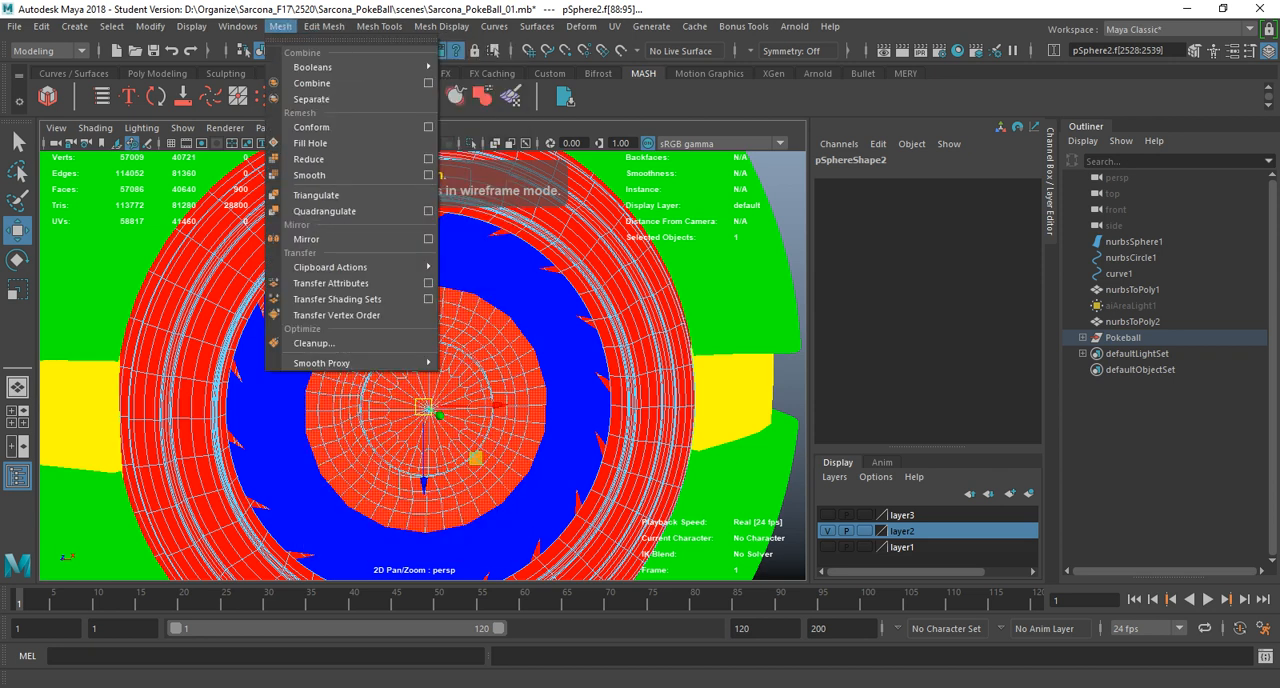
pyautogui.moveTo(324, 26)
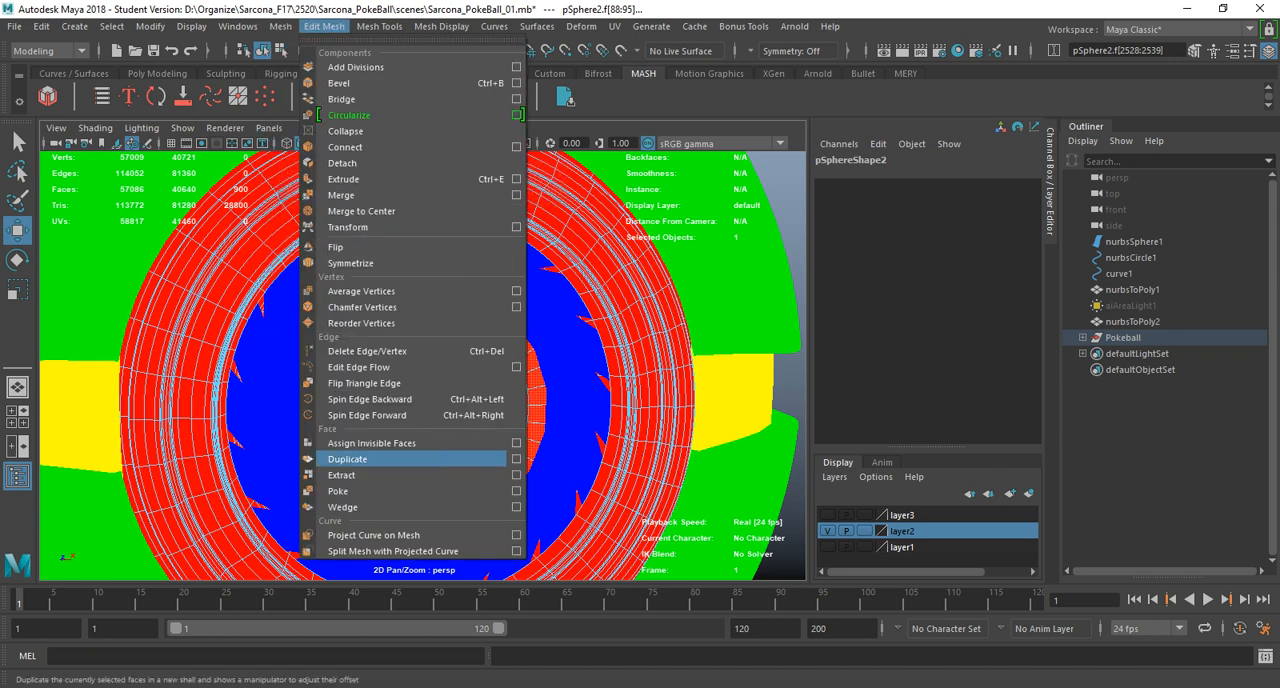
pyautogui.click(400, 459)
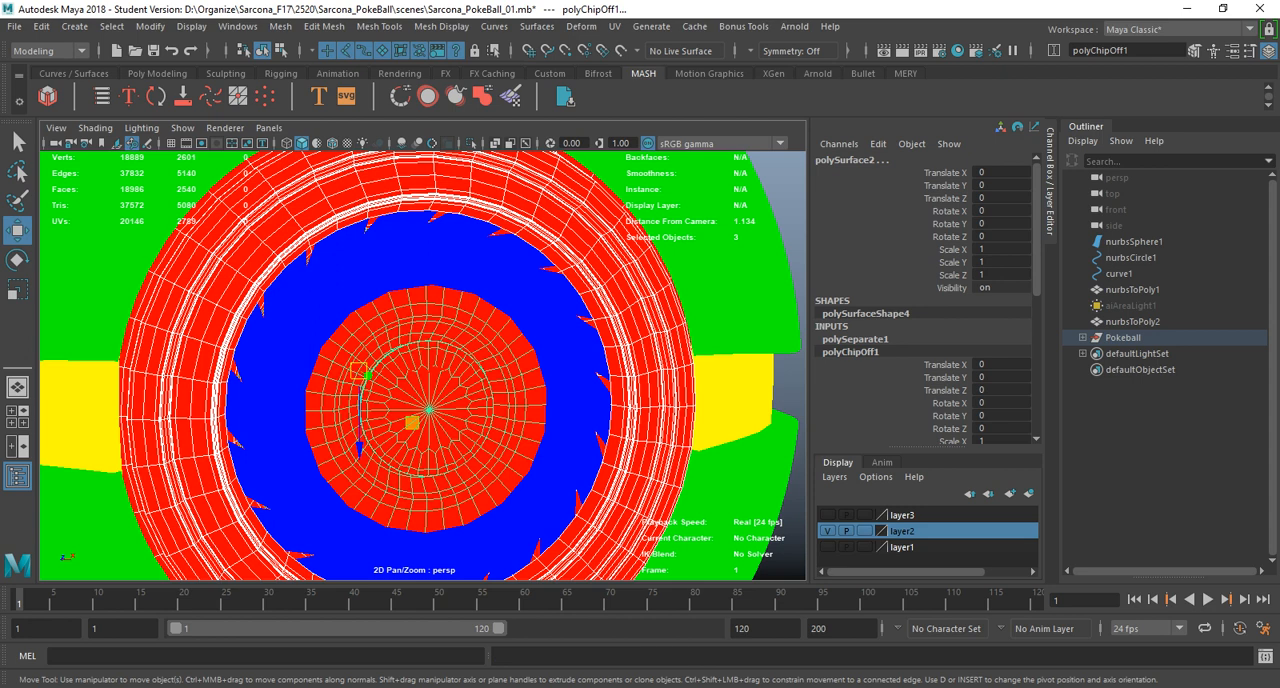
# Apply the current blue vertex colour to the separated inner button disc.
pyautogui.click(380, 27)
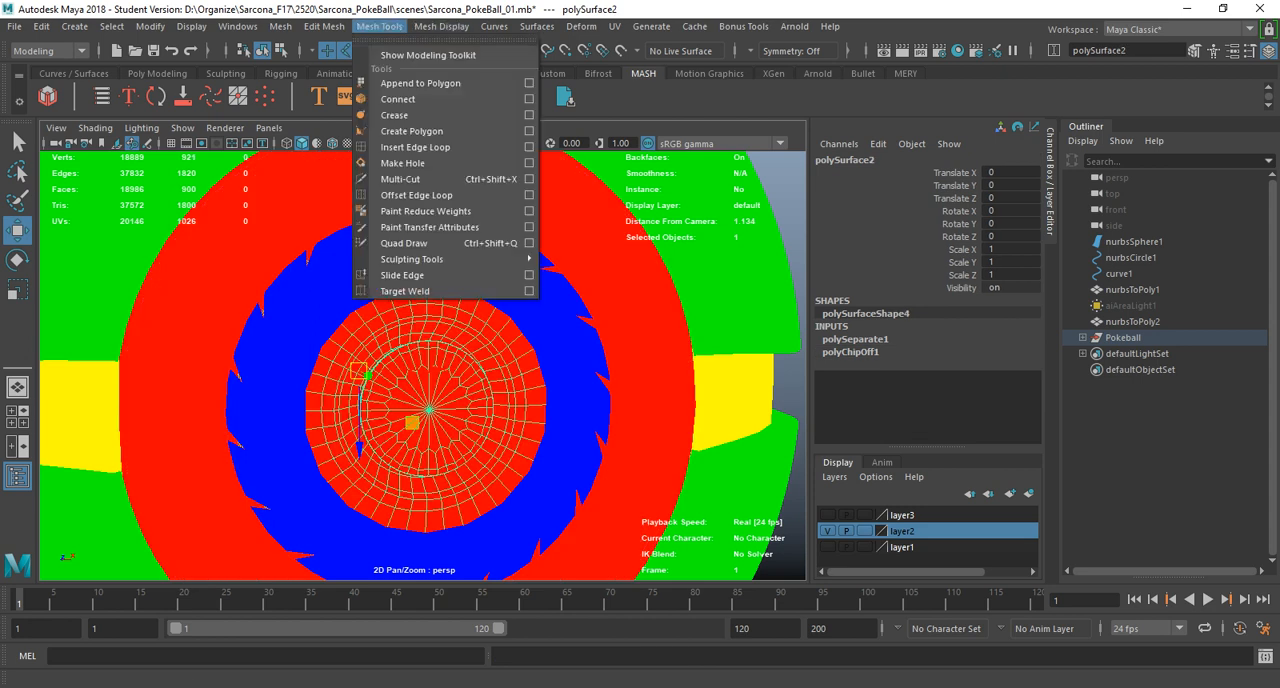
pyautogui.moveTo(441, 26)
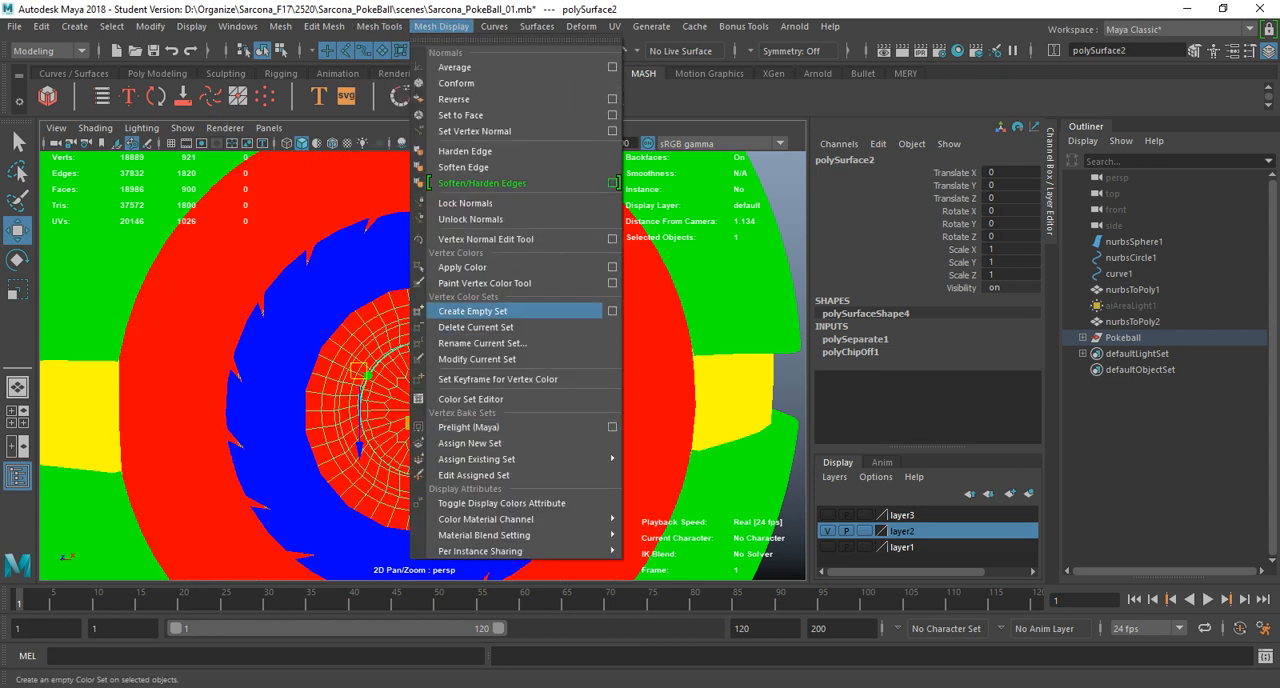
pyautogui.click(462, 267)
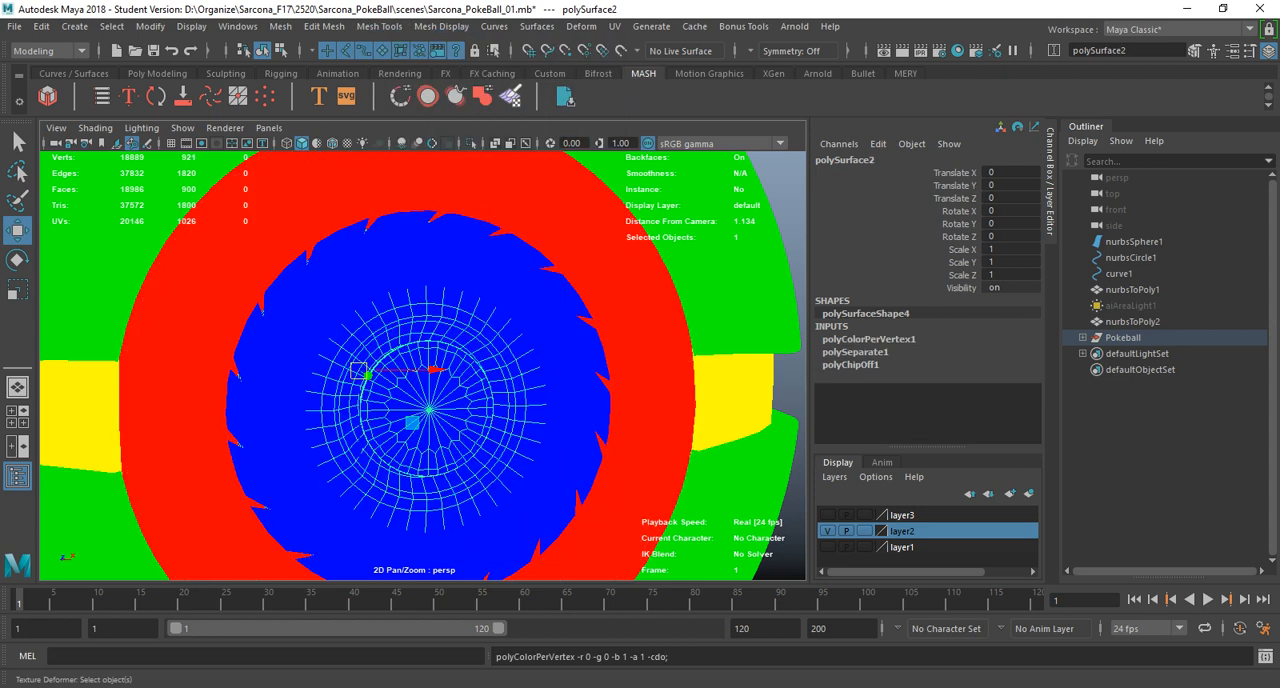
# Apply an orange vertex colour with hue 16.476, saturation 1 and value 1 to the separated inner button disc.
pyautogui.click(441, 26)
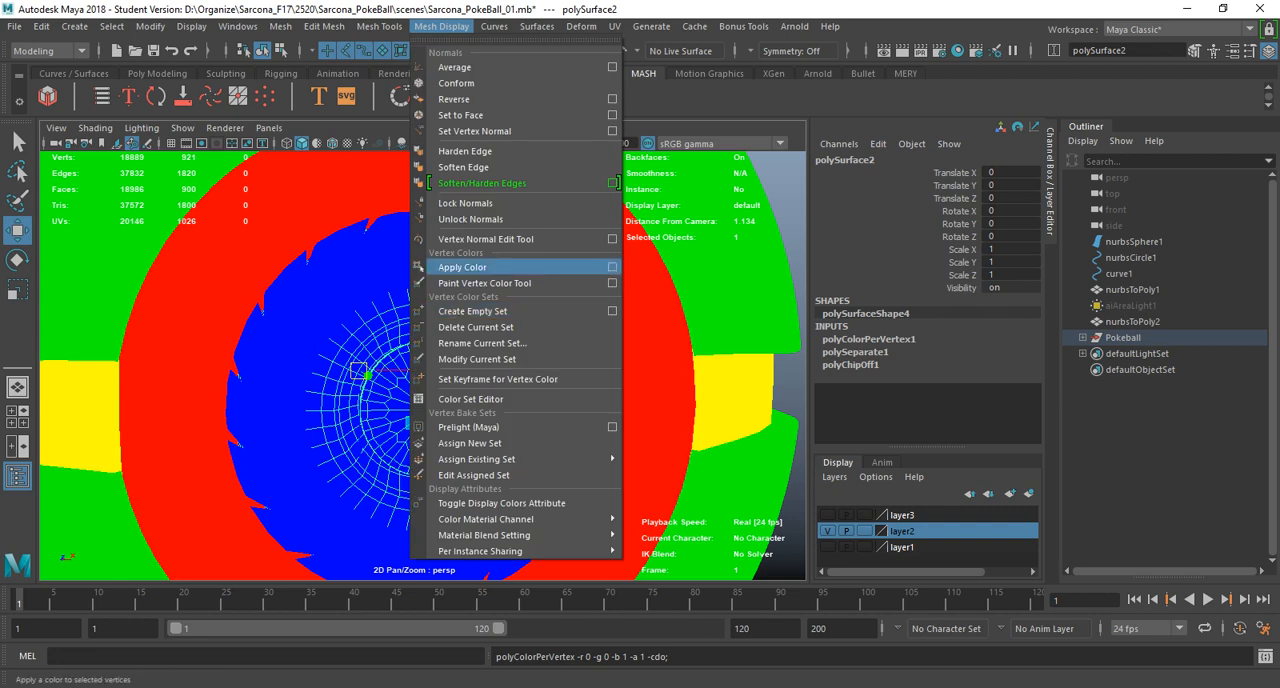
pyautogui.click(612, 267)
pyautogui.click(797, 221)
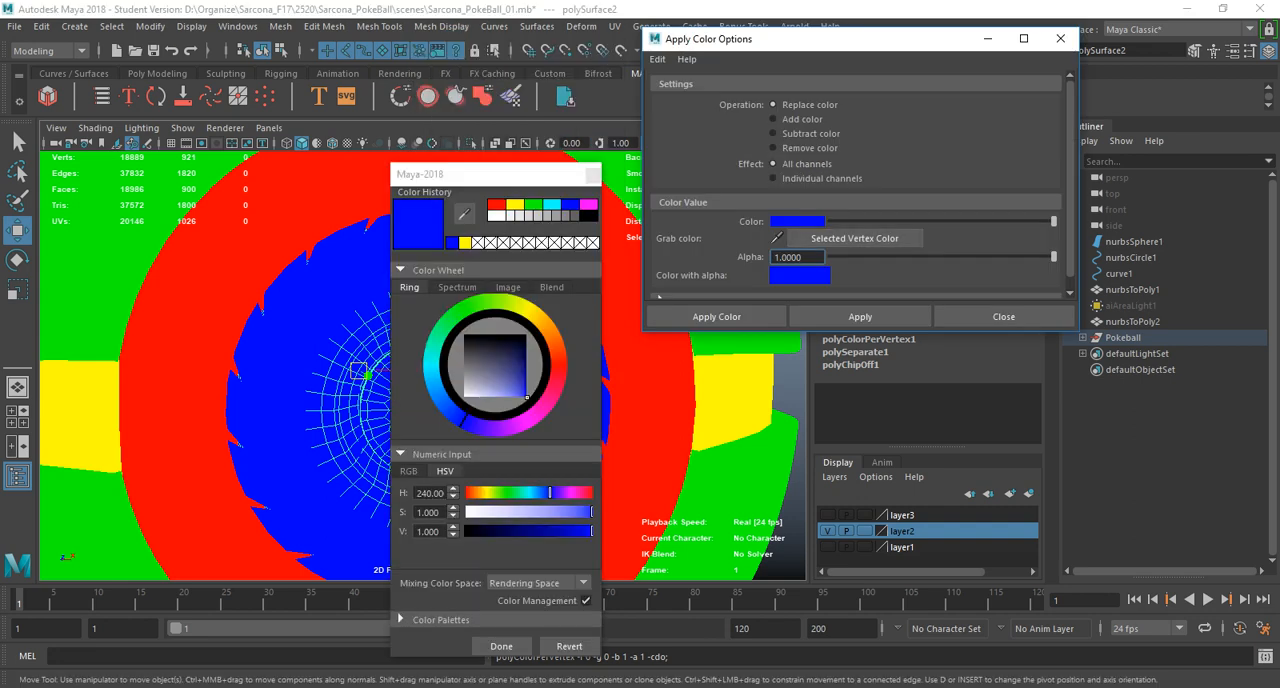
pyautogui.click(533, 204)
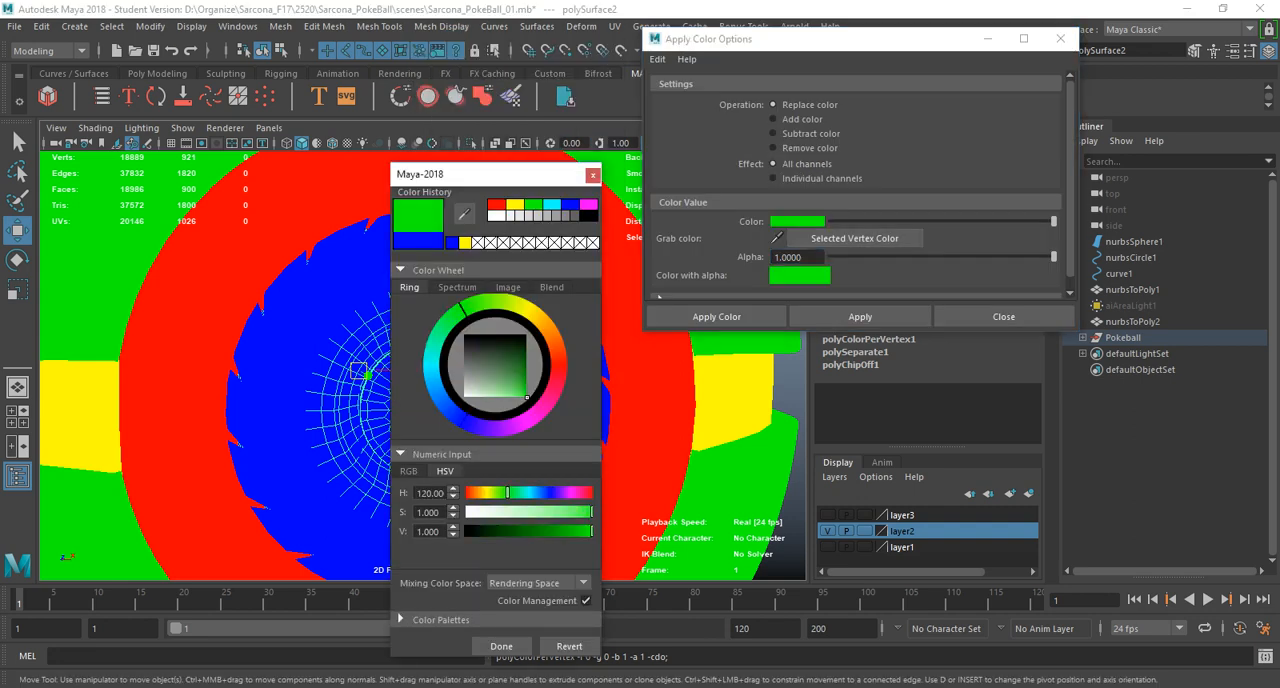
pyautogui.click(557, 347)
pyautogui.click(501, 646)
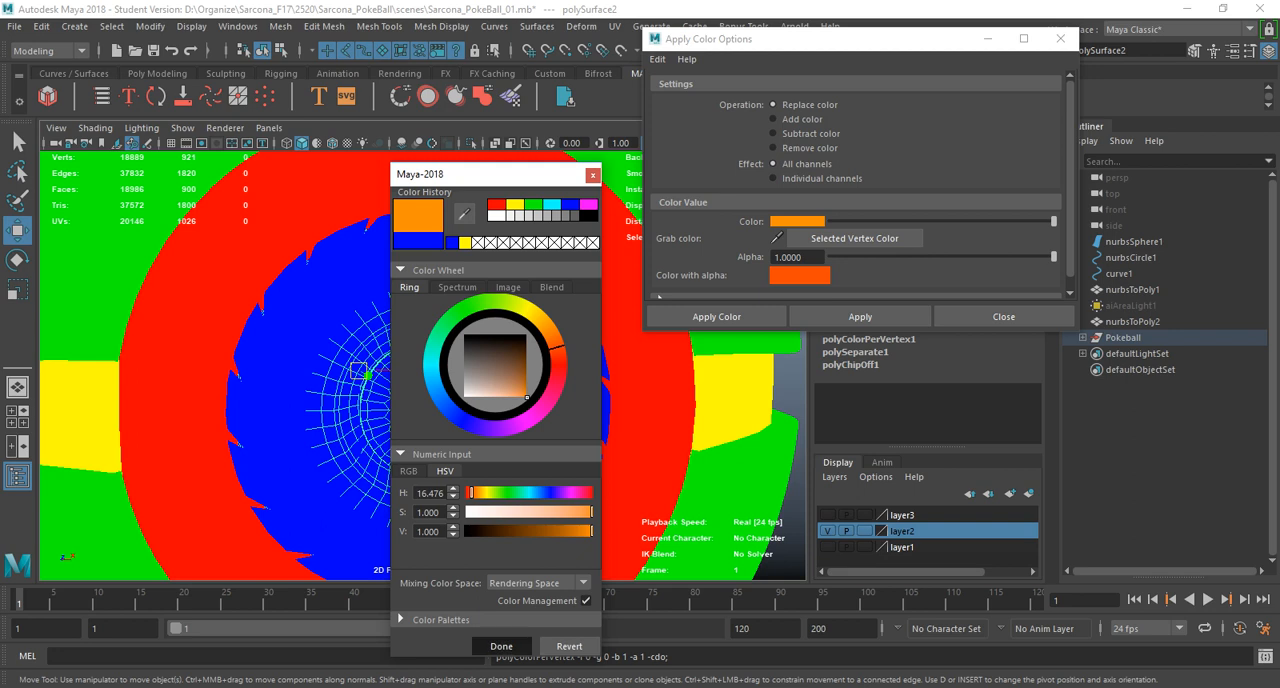
pyautogui.click(860, 316)
pyautogui.keyDown('alt'); pyautogui.moveTo(540, 400); pyautogui.dragTo(435, 400, button='right'); pyautogui.keyUp('alt')
pyautogui.keyDown('alt'); pyautogui.moveTo(435, 400); pyautogui.dragTo(460, 410); pyautogui.keyUp('alt')
pyautogui.click(656, 418)
pyautogui.click(1003, 316)
# Select all parts of the Pokeball and start exporting the selection.
pyautogui.keyDown('alt'); pyautogui.moveTo(640, 350); pyautogui.dragTo(560, 360); pyautogui.keyUp('alt')
pyautogui.keyDown('alt'); pyautogui.moveTo(560, 360); pyautogui.dragTo(430, 360, button='right'); pyautogui.keyUp('alt')
pyautogui.keyDown('alt'); pyautogui.moveTo(430, 360); pyautogui.dragTo(380, 305); pyautogui.keyUp('alt')
pyautogui.keyDown('alt'); pyautogui.moveTo(420, 340); pyautogui.dragTo(310, 340, button='right'); pyautogui.keyUp('alt')
pyautogui.moveTo(270, 240); pyautogui.dragTo(550, 500)
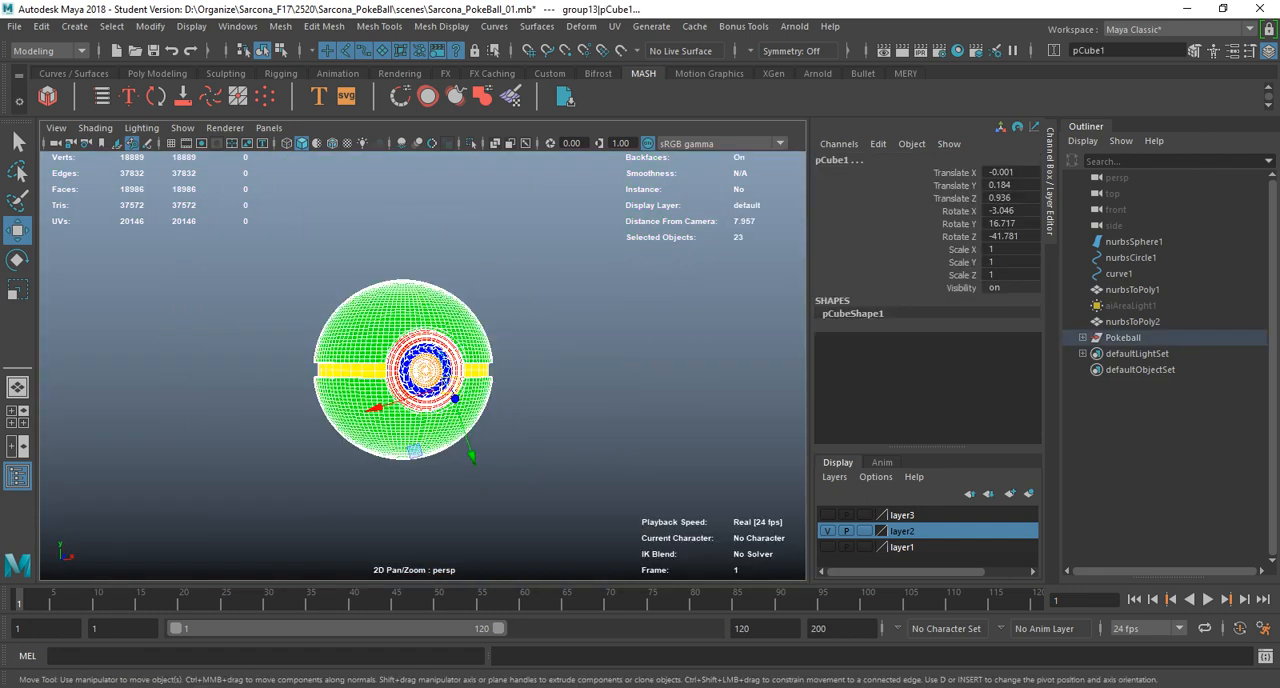
pyautogui.click(15, 26)
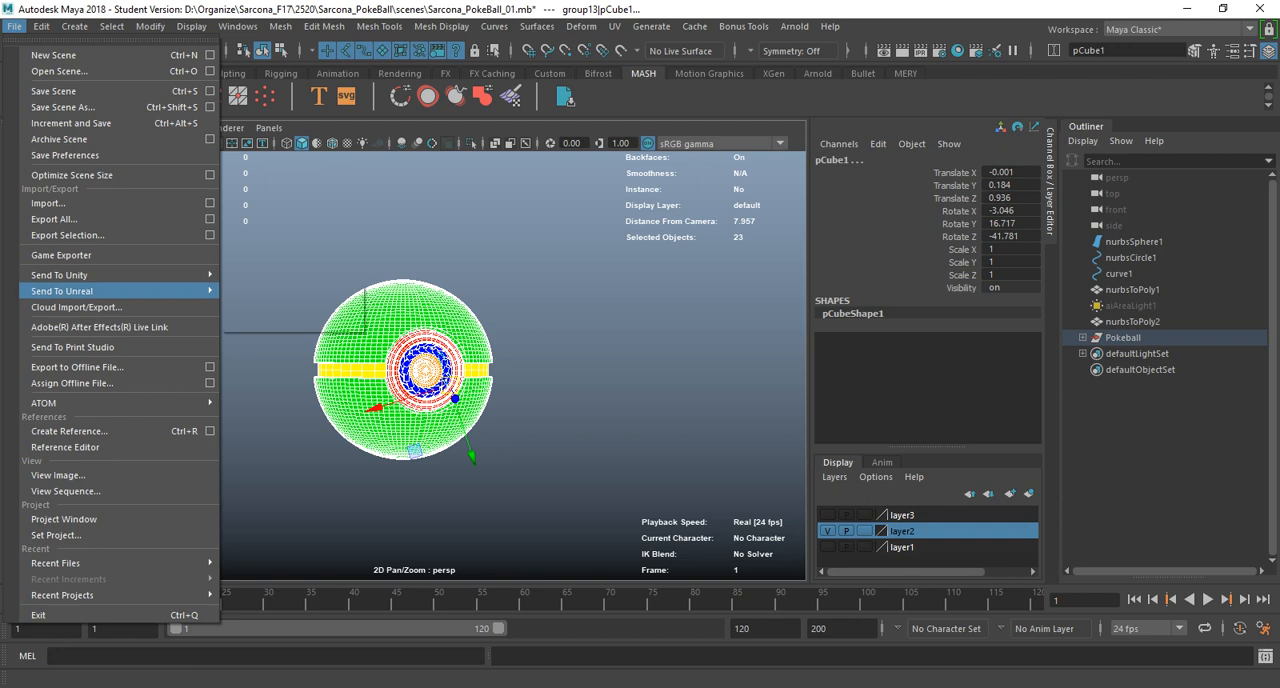
pyautogui.click(65, 235)
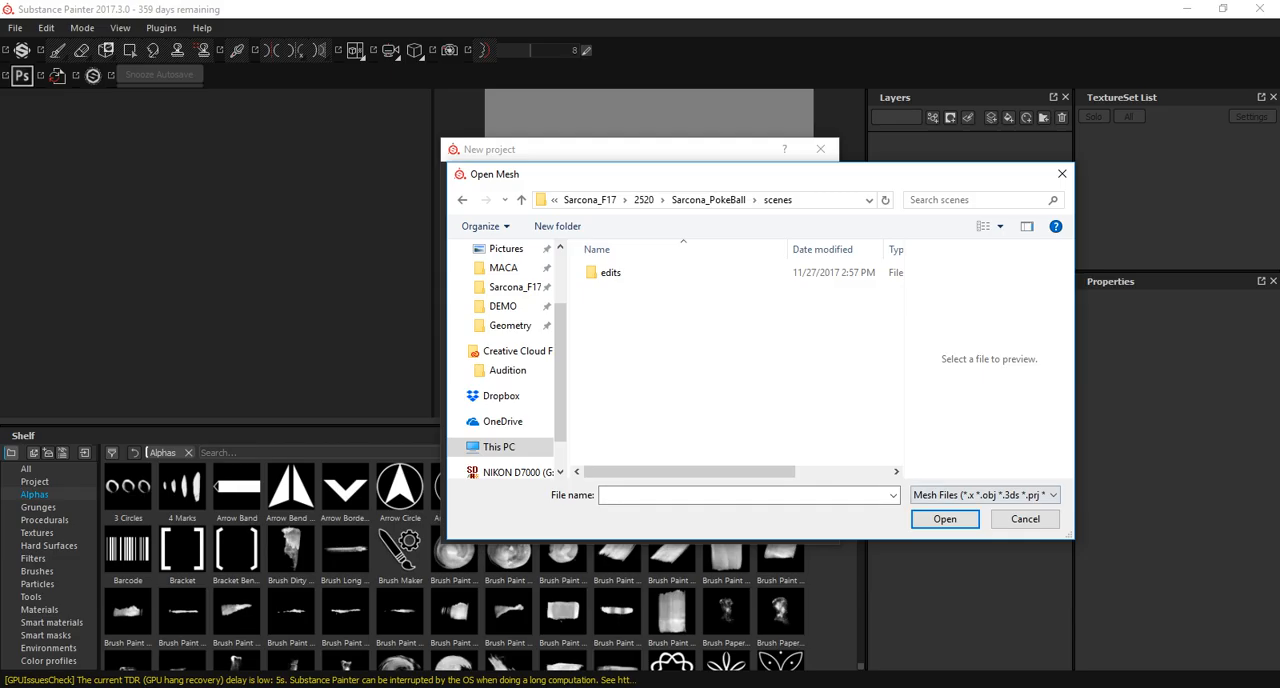
# Switch to Substance Painter and examine which mesh file types its Open Mesh dialog accepts.
pyautogui.click(985, 495)
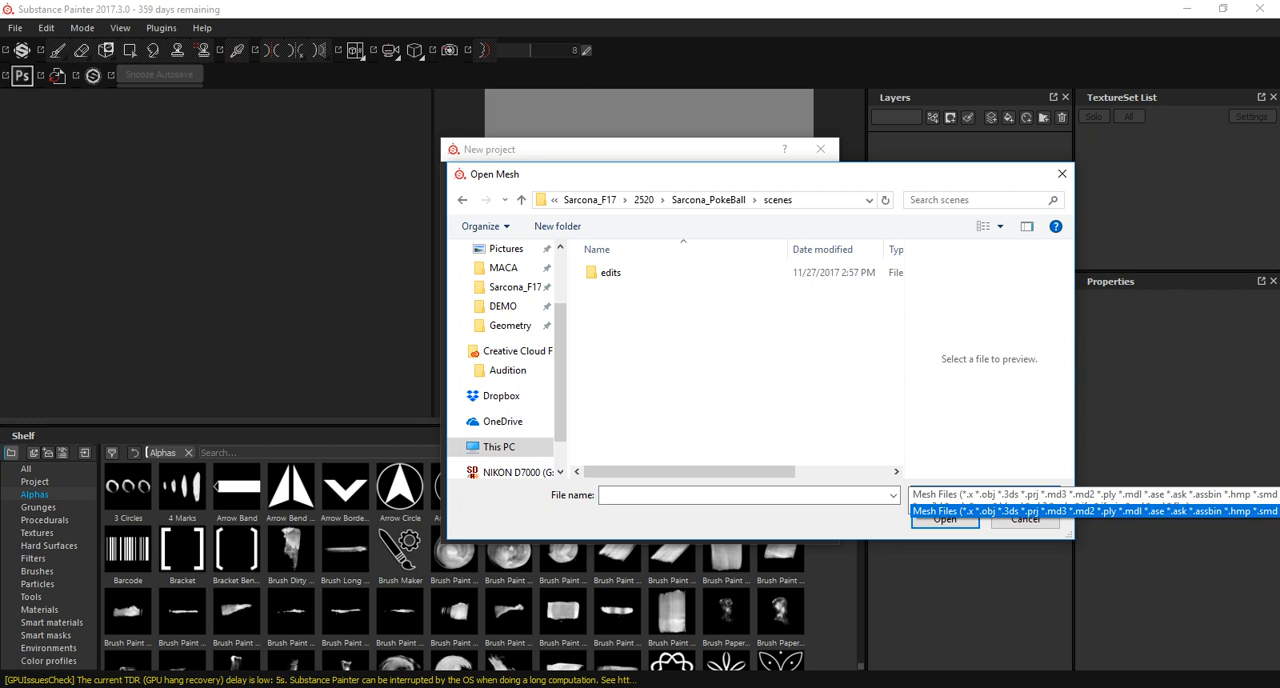
pyautogui.click(985, 495)
pyautogui.moveTo(760, 174); pyautogui.dragTo(391, 57)
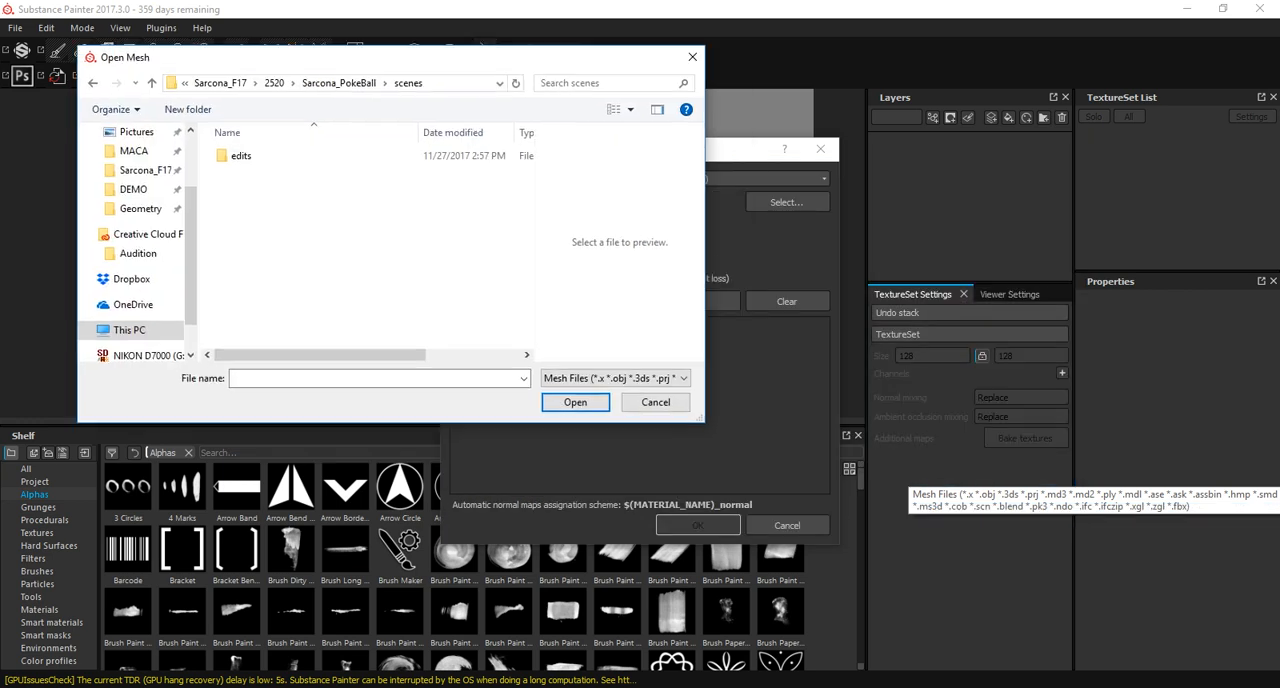
pyautogui.click(640, 378)
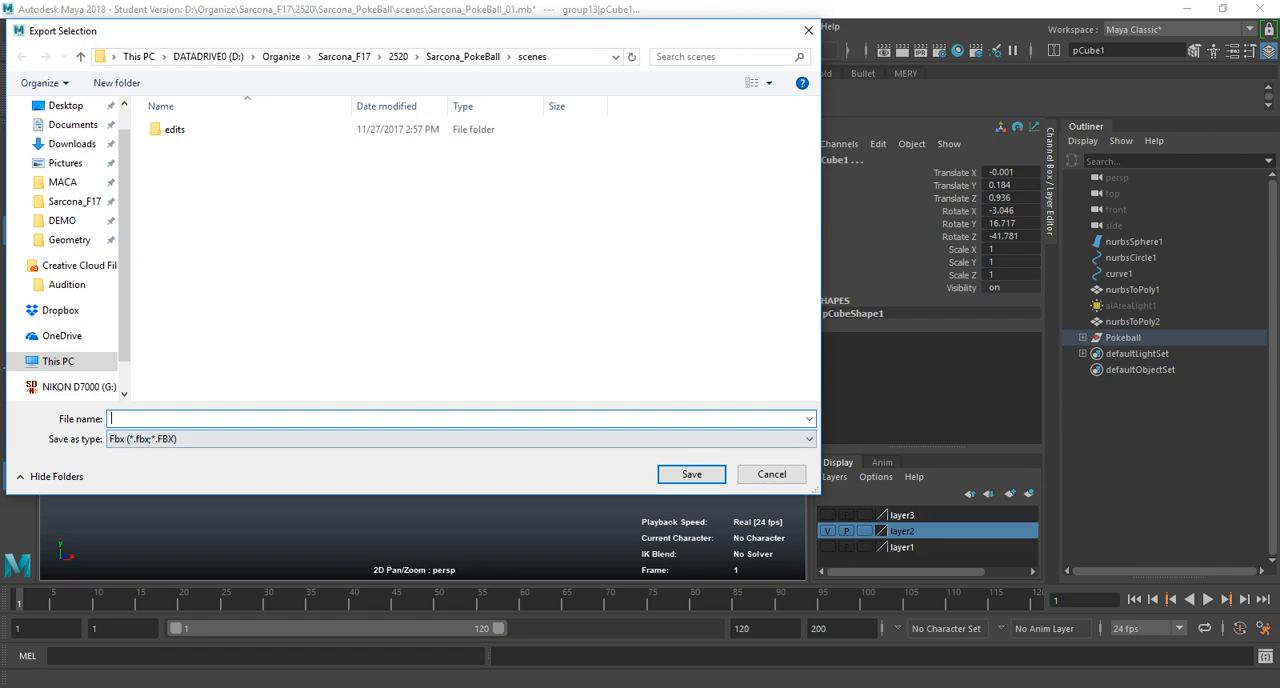
# Switch back to Maya and export the selection in Fbx format under the name Pokeball_Export.
pyautogui.click(461, 439)
pyautogui.click(461, 439)
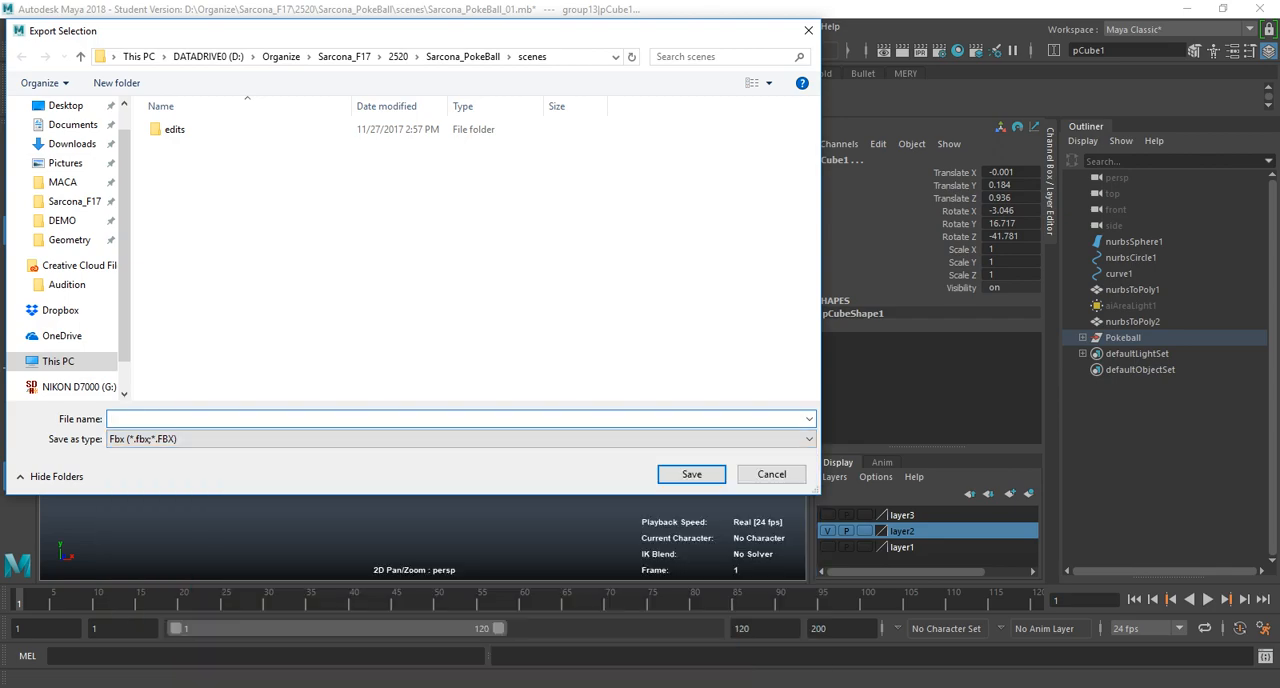
pyautogui.write('Pokeball_Export')
pyautogui.press('Return')
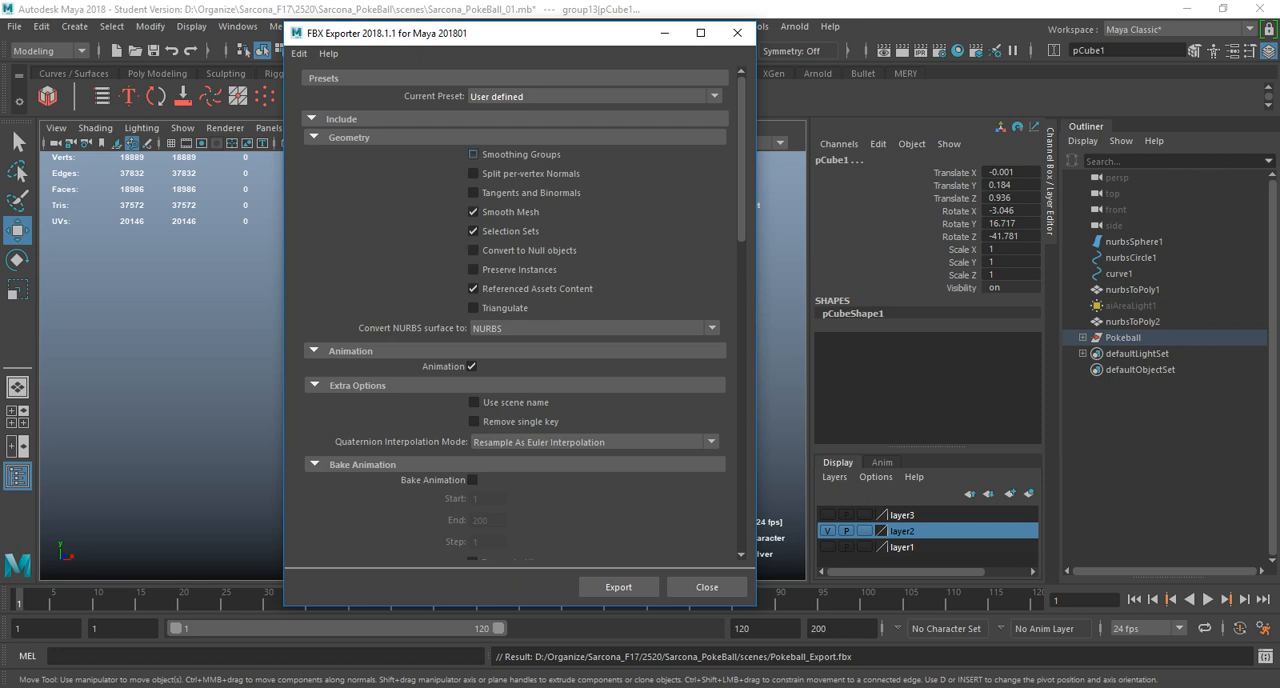
# Turn off the smooth mesh preview on the selected Pokeball parts and inspect the button area up close.
pyautogui.moveTo(450, 33); pyautogui.dragTo(791, 48)
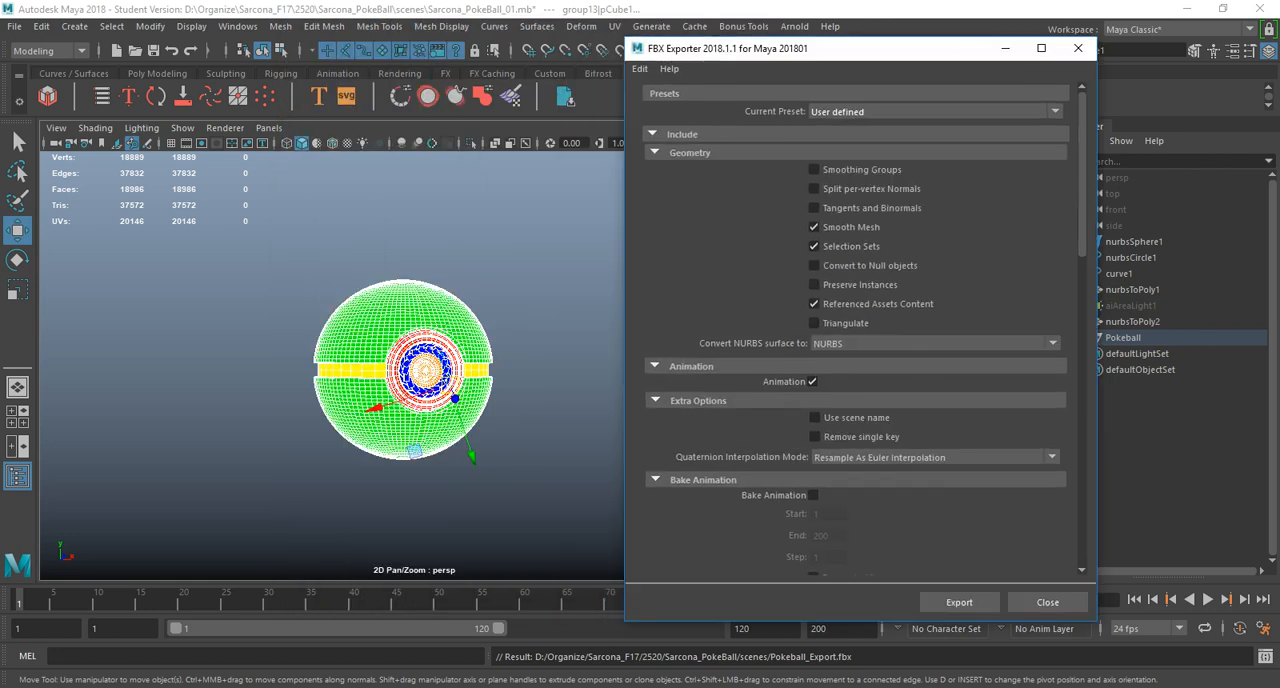
pyautogui.press('1')
pyautogui.press('f')
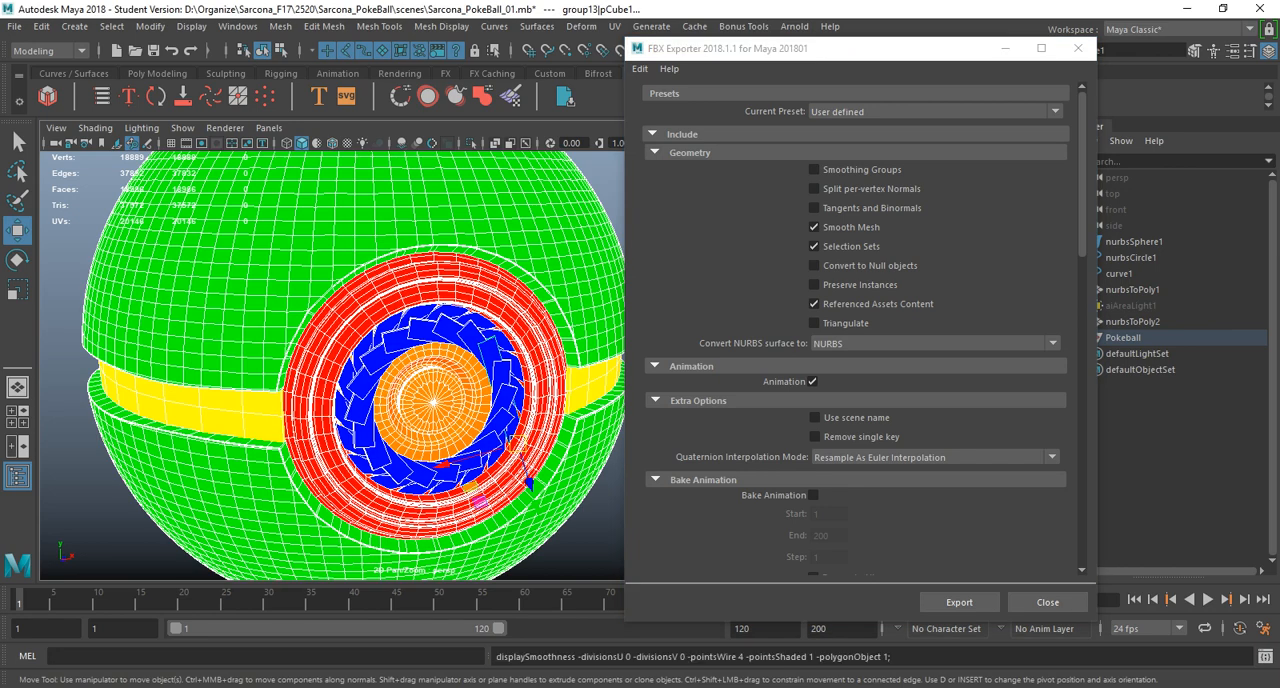
pyautogui.keyDown('alt'); pyautogui.moveTo(433, 400); pyautogui.dragTo(350, 360); pyautogui.keyUp('alt')
pyautogui.keyDown('alt'); pyautogui.moveTo(350, 360); pyautogui.dragTo(440, 375, button='right'); pyautogui.keyUp('alt')
pyautogui.keyDown('alt'); pyautogui.moveTo(380, 375); pyautogui.dragTo(430, 380); pyautogui.keyUp('alt')
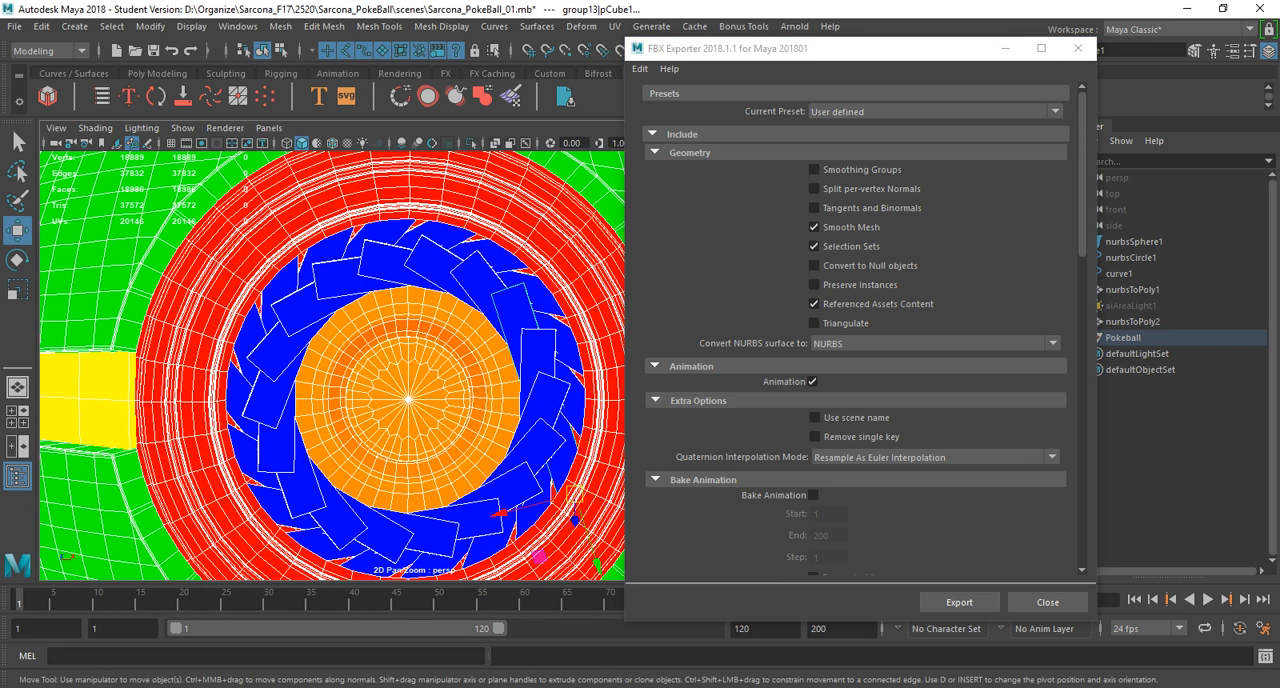
pyautogui.press('3')
pyautogui.press('1')
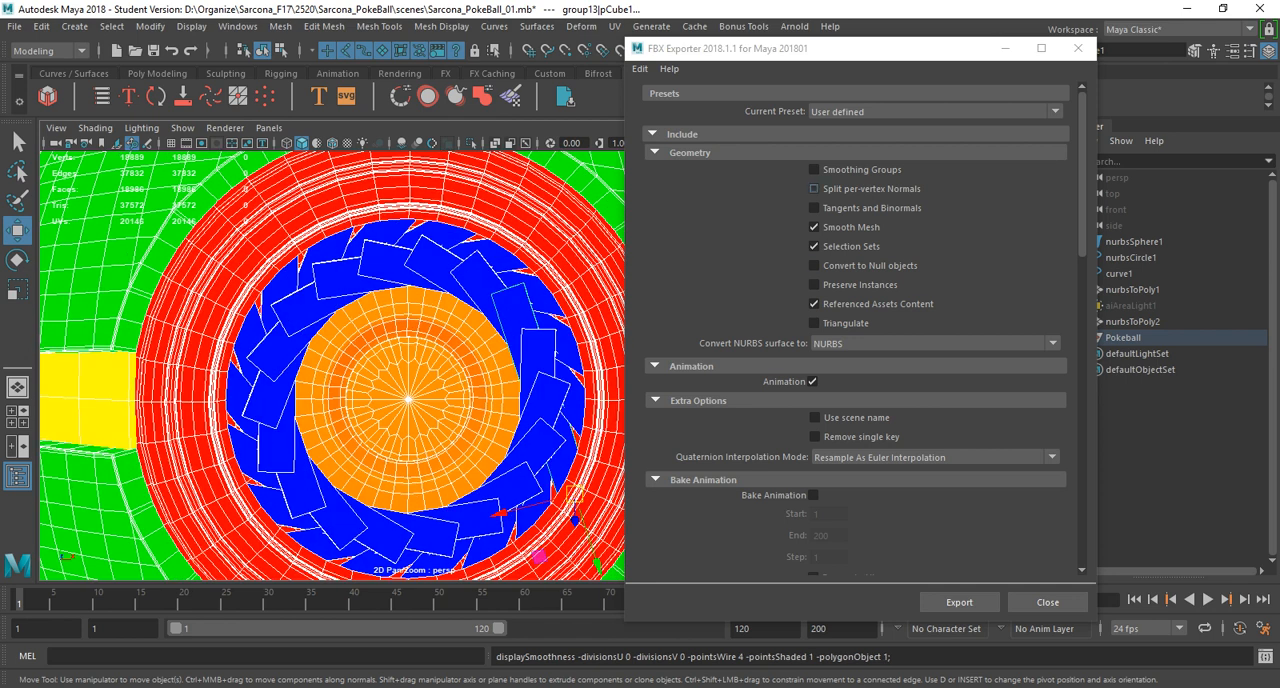
# Review the remaining FBX exporter options and run the export.
pyautogui.scroll(-7, 814, 300)
pyautogui.scroll(-5, 855, 330)
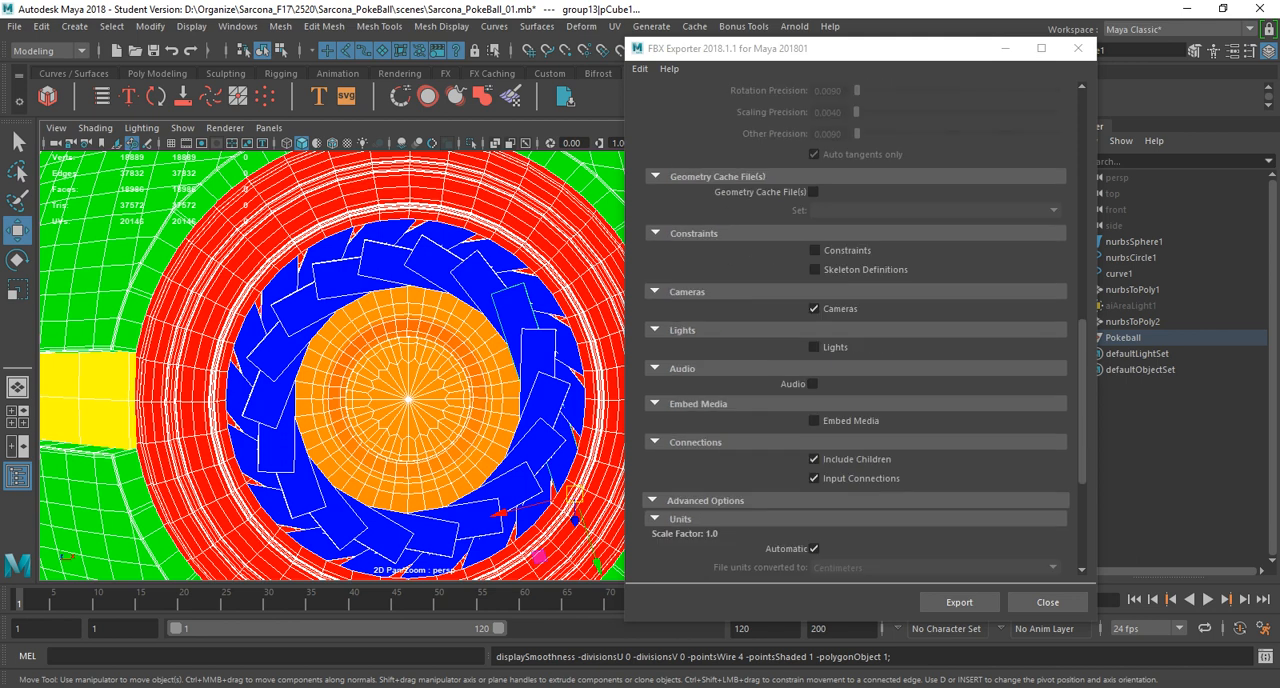
pyautogui.click(959, 602)
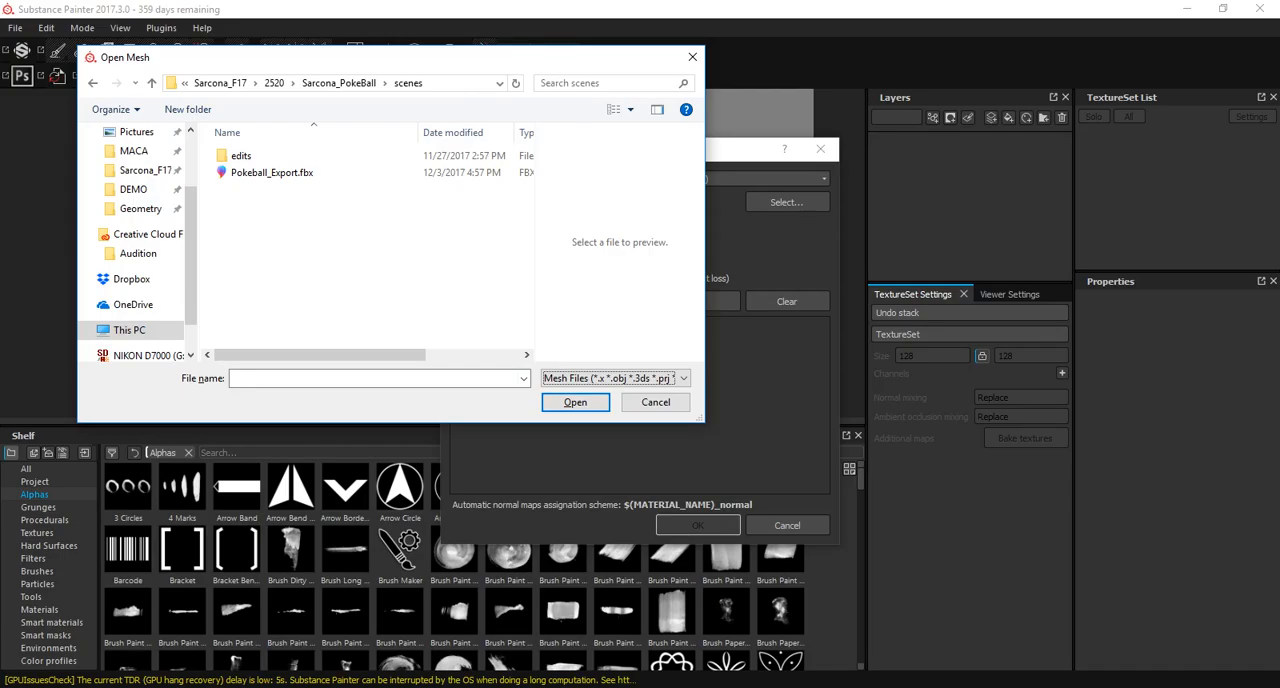
# In Substance Painter, load Pokeball_Export.fbx as the new project's mesh with the PBR - Metallic Roughness HQ template.
pyautogui.click(272, 173)
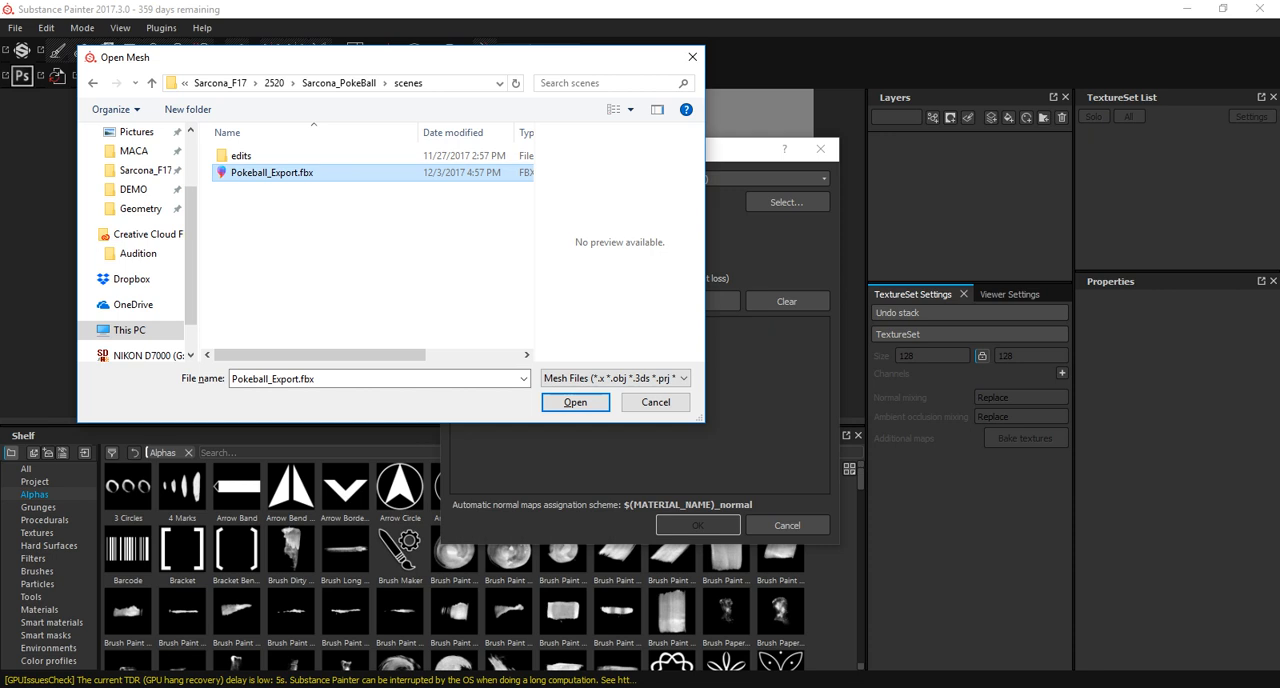
pyautogui.click(575, 402)
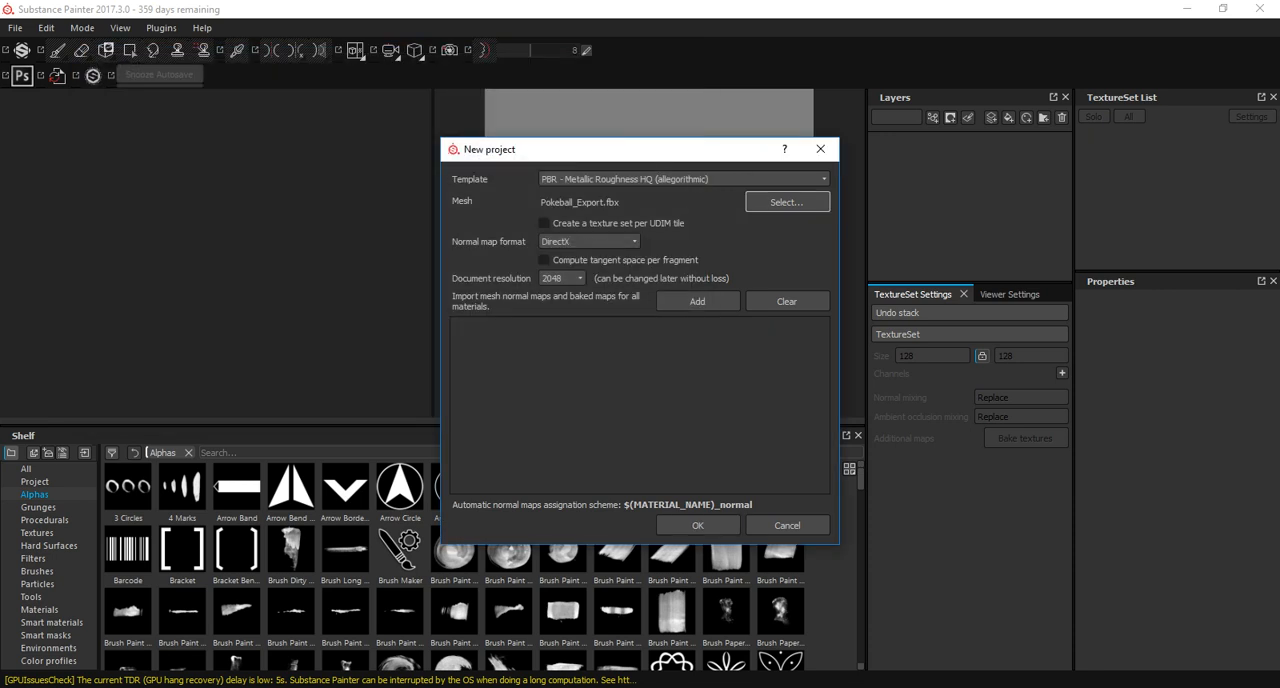
pyautogui.click(684, 179)
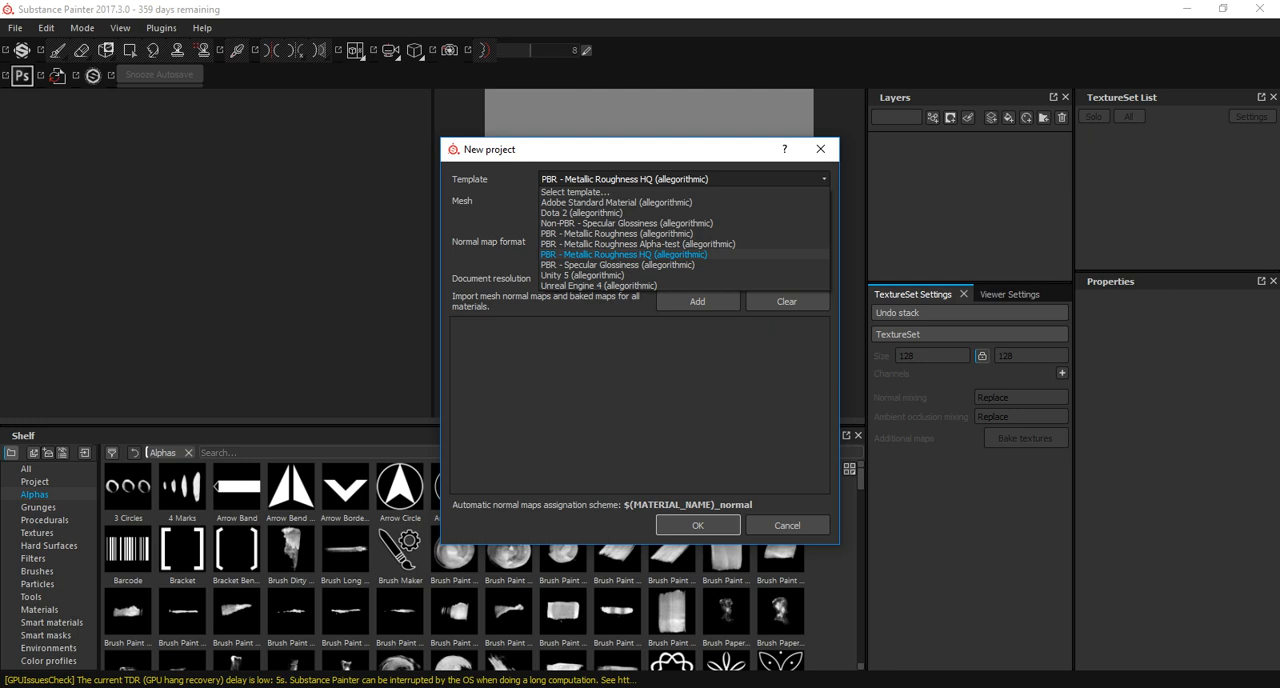
pyautogui.click(624, 254)
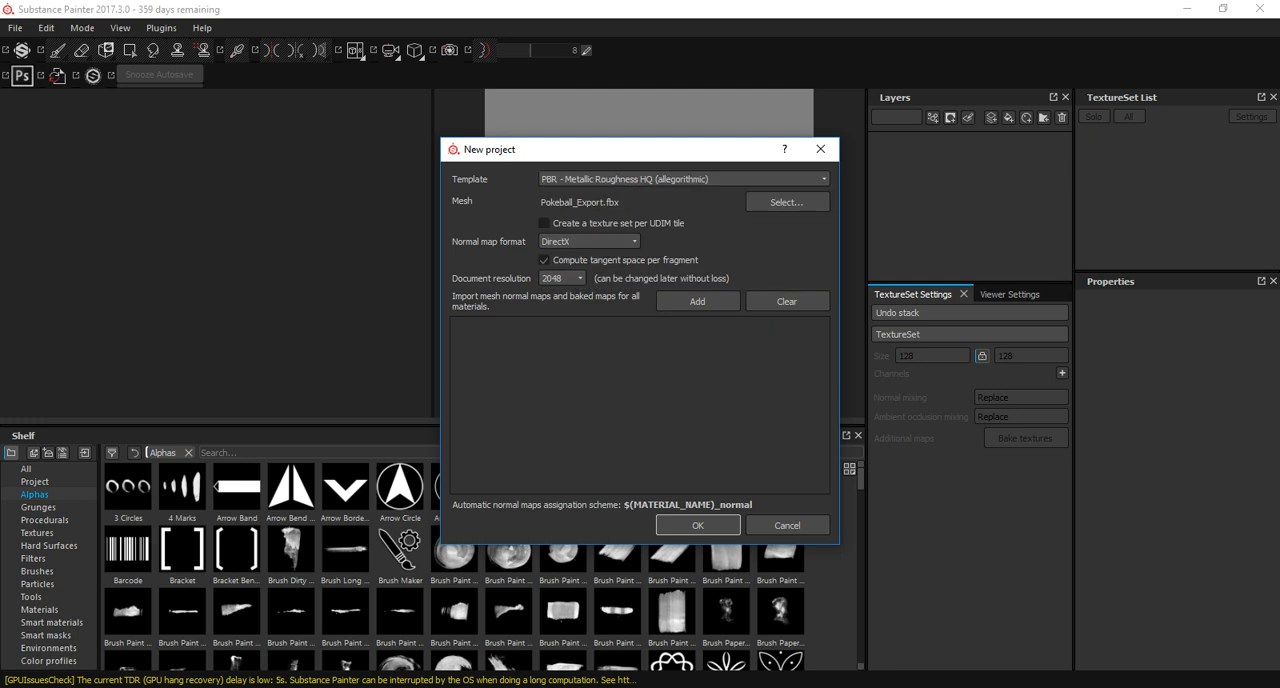
# Adjust the per-fragment tangent space option and create the project at a document resolution of 2048.
pyautogui.click(545, 260)
pyautogui.click(562, 279)
pyautogui.click(558, 335)
pyautogui.click(698, 525)
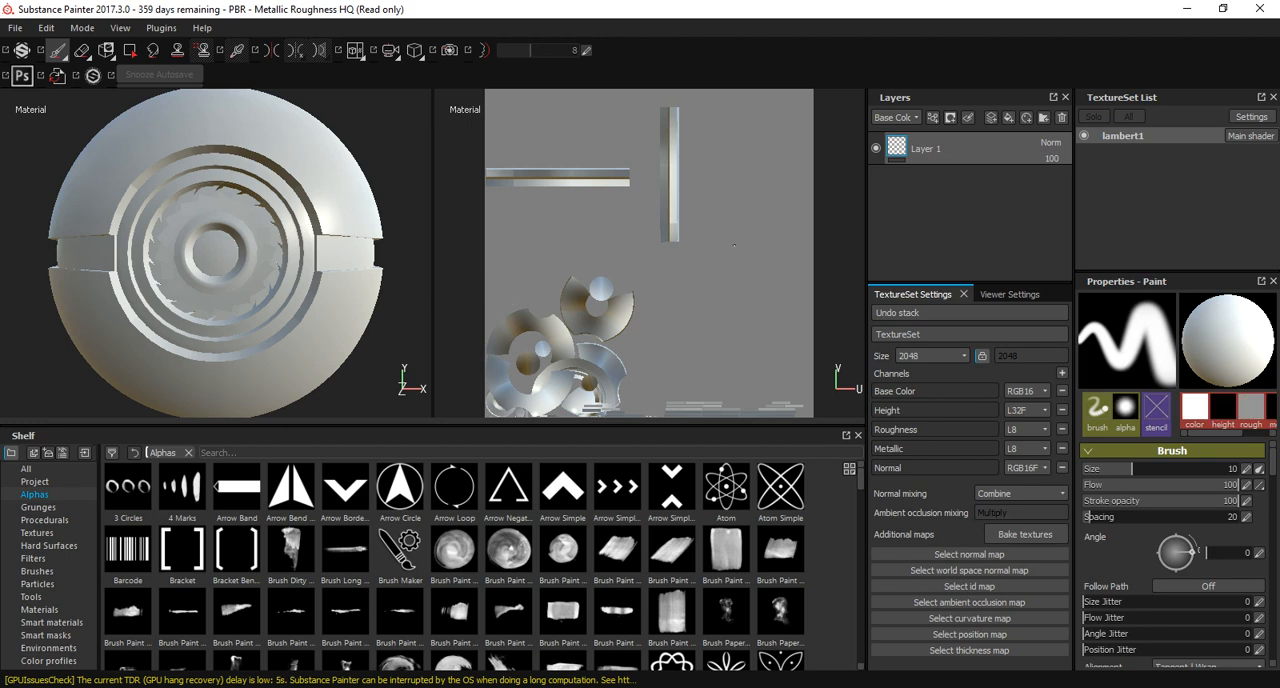
# Switch back to Maya and open the UV Editor for the Pokeball, closing the UV Toolkit and moving the editor aside.
pyautogui.hotkey('alt', 'Tab')
pyautogui.click(614, 27)
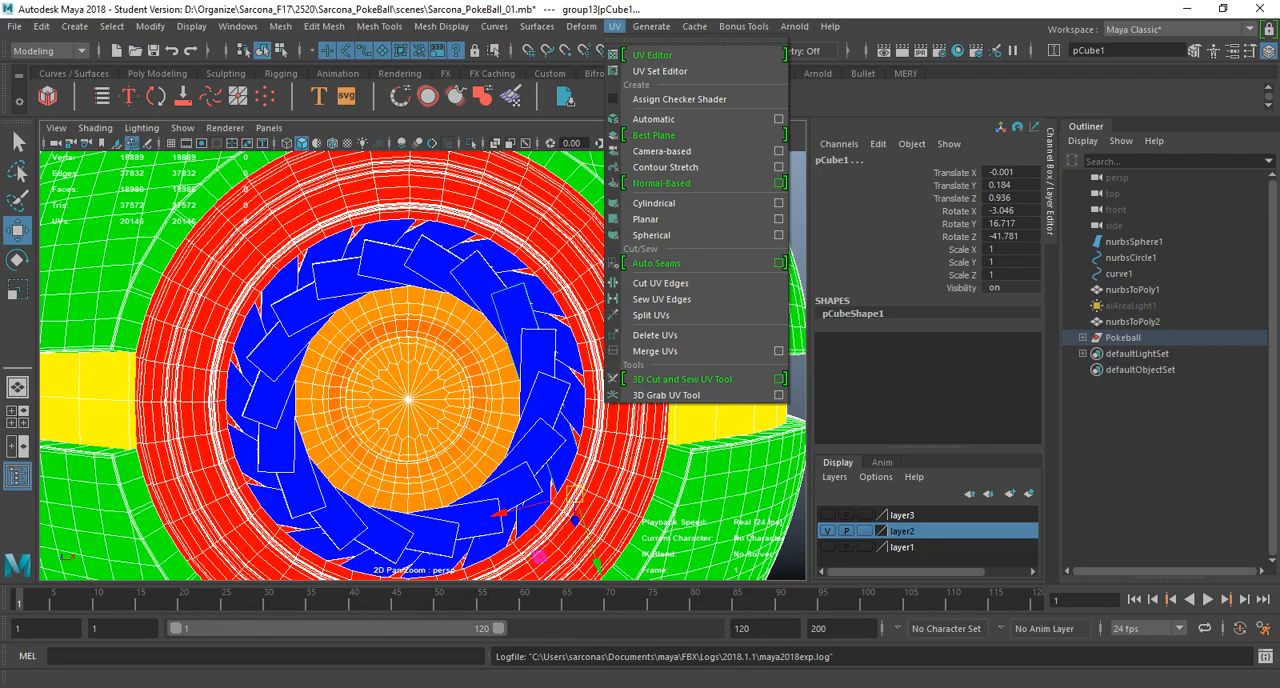
pyautogui.click(652, 55)
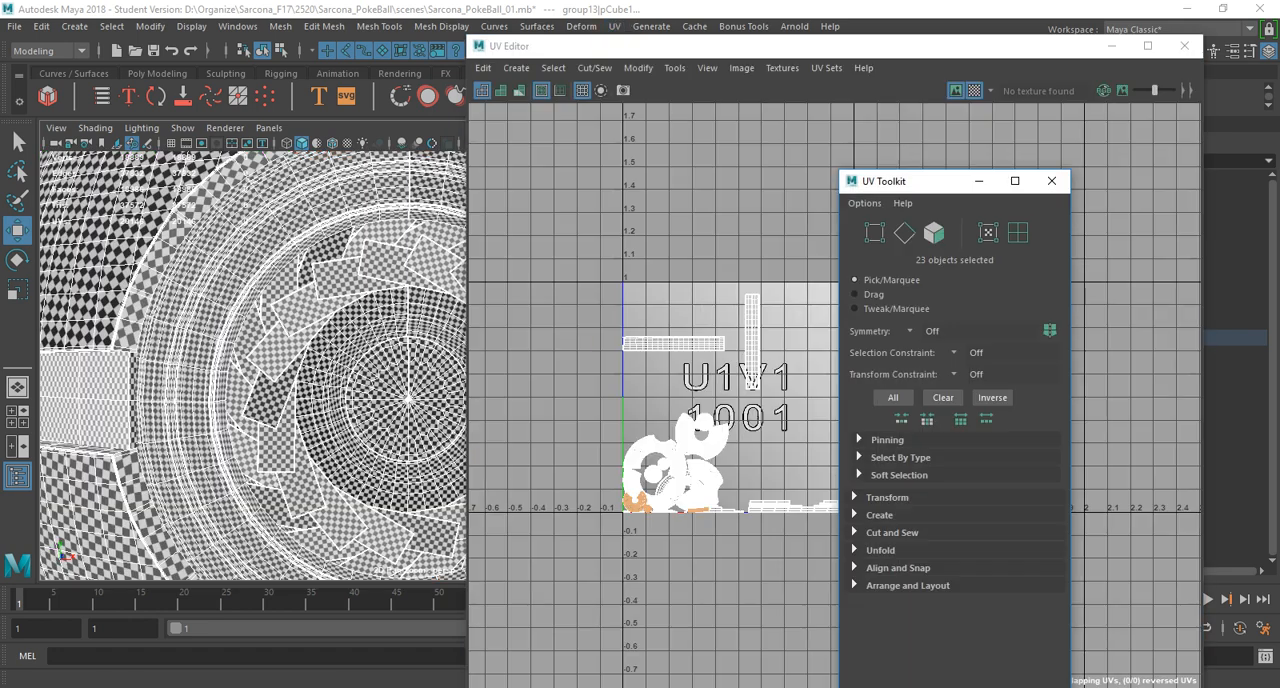
pyautogui.click(1052, 181)
pyautogui.moveTo(700, 46); pyautogui.dragTo(1279, 46)
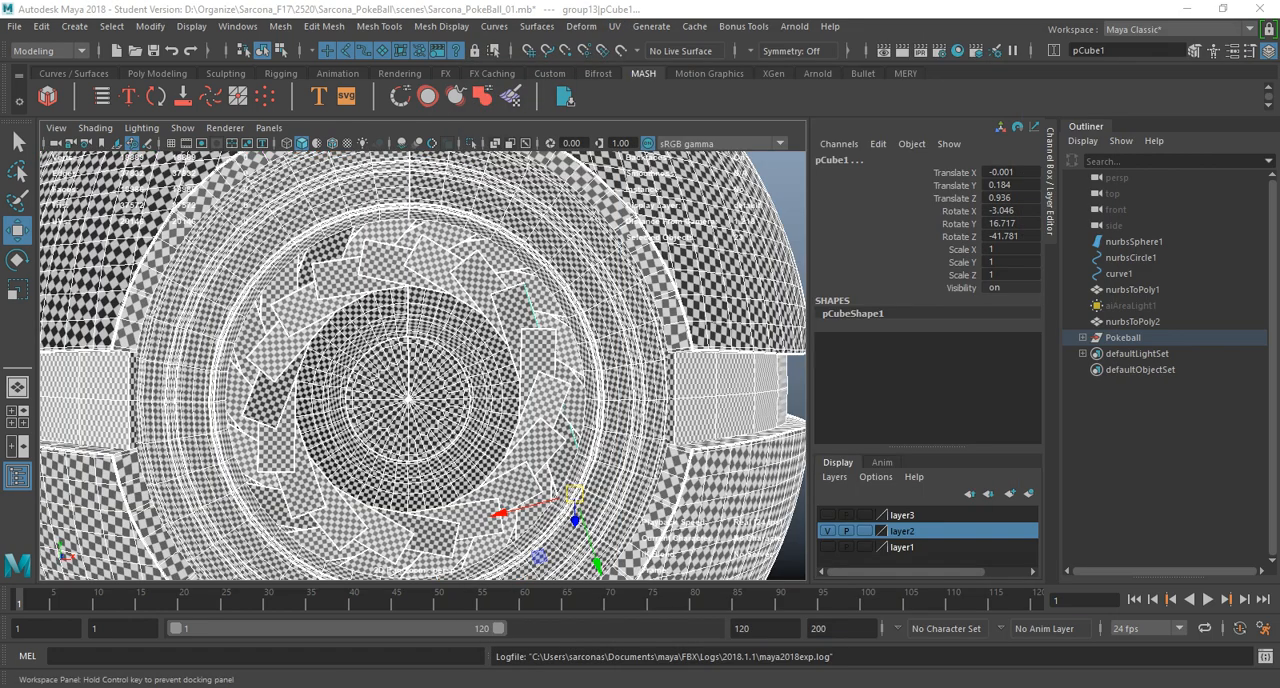
# Show the whole Pokeball in wireframe display.
pyautogui.scroll(-7, 423, 365)
pyautogui.press('4')
pyautogui.moveTo(261, 206); pyautogui.dragTo(275, 228)
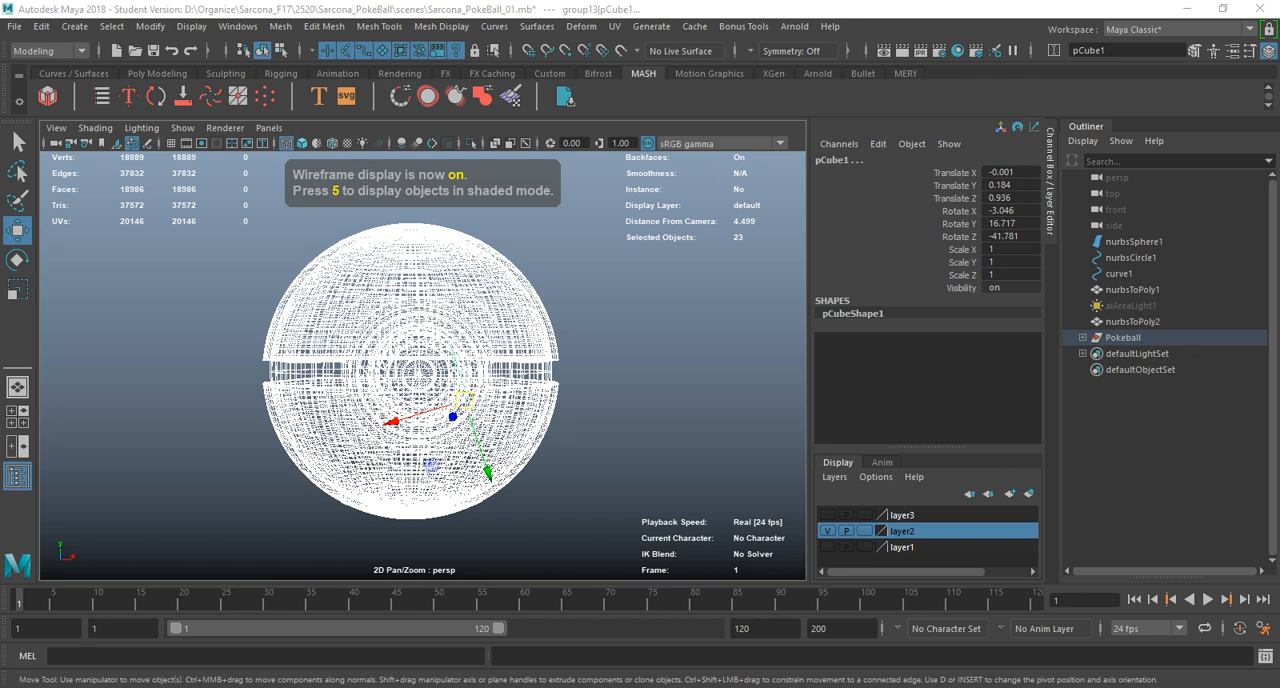
# Bring the UV Editor back into view and select all UV shells of the Pokeball group.
pyautogui.moveTo(1279, 146); pyautogui.dragTo(621, 87)
pyautogui.scroll(-2, 513, 399)
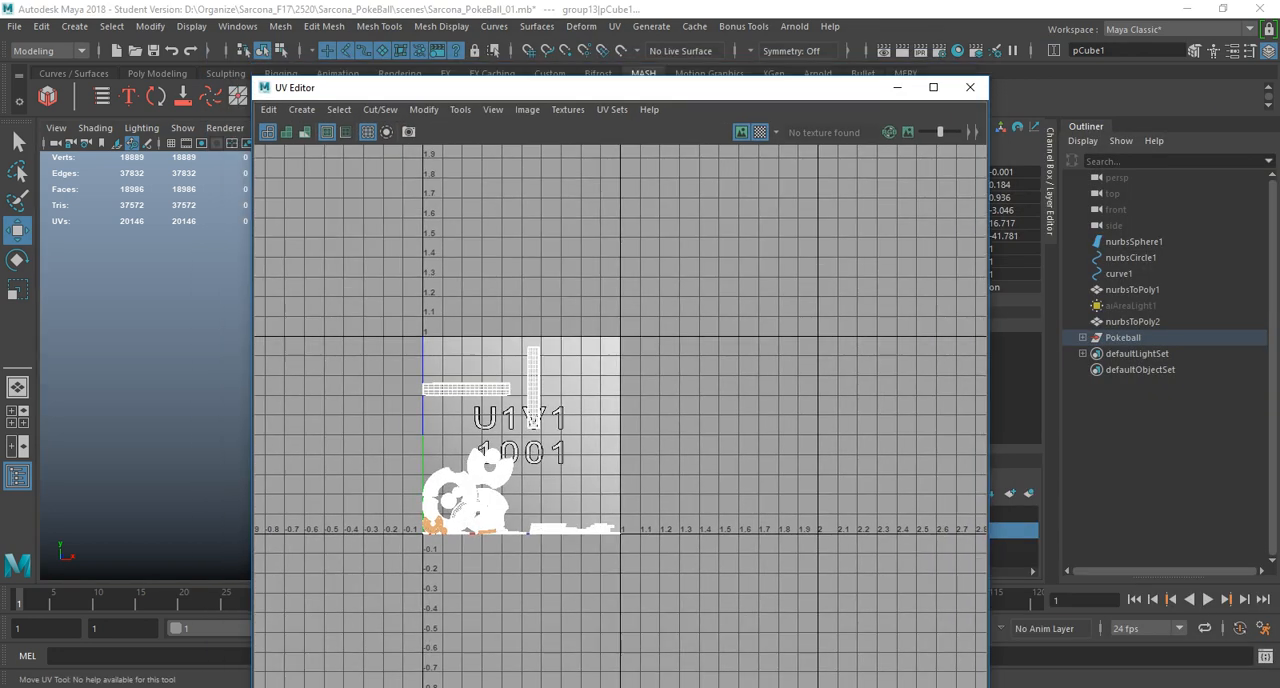
pyautogui.keyDown('alt'); pyautogui.moveTo(513, 399); pyautogui.dragTo(641, 369, button='middle'); pyautogui.keyUp('alt')
pyautogui.click(1123, 337)
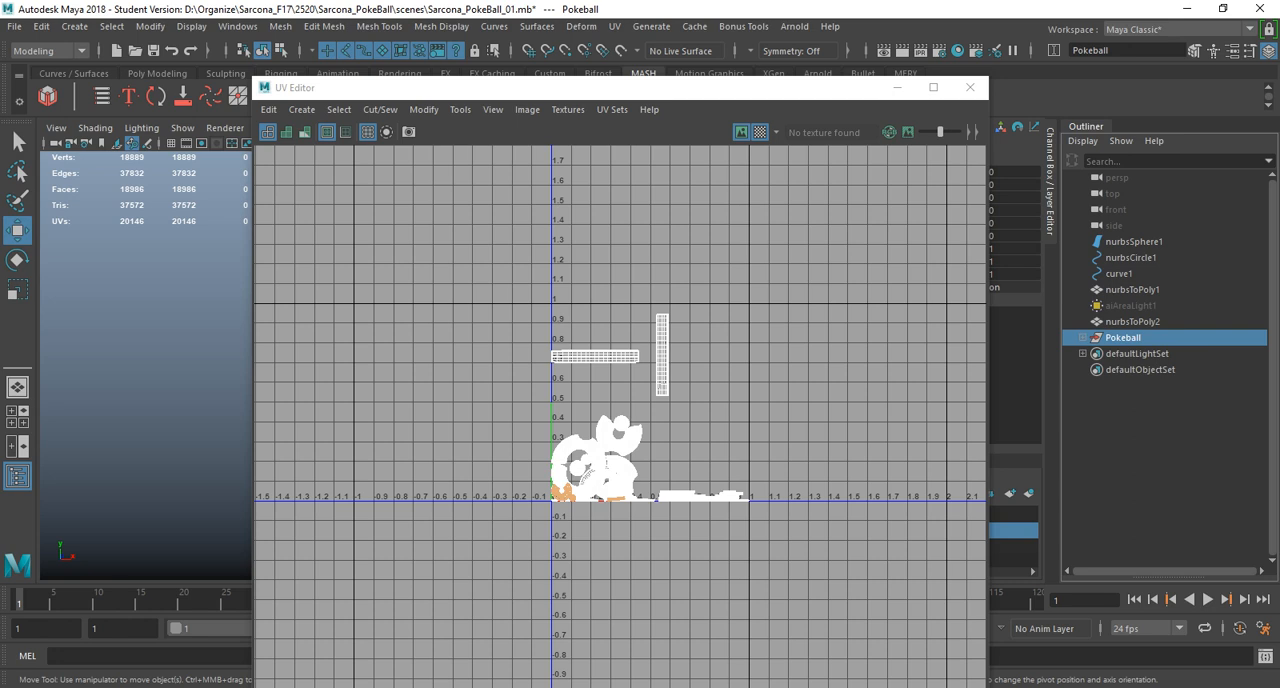
pyautogui.moveTo(737, 263); pyautogui.dragTo(669, 239, button='right')
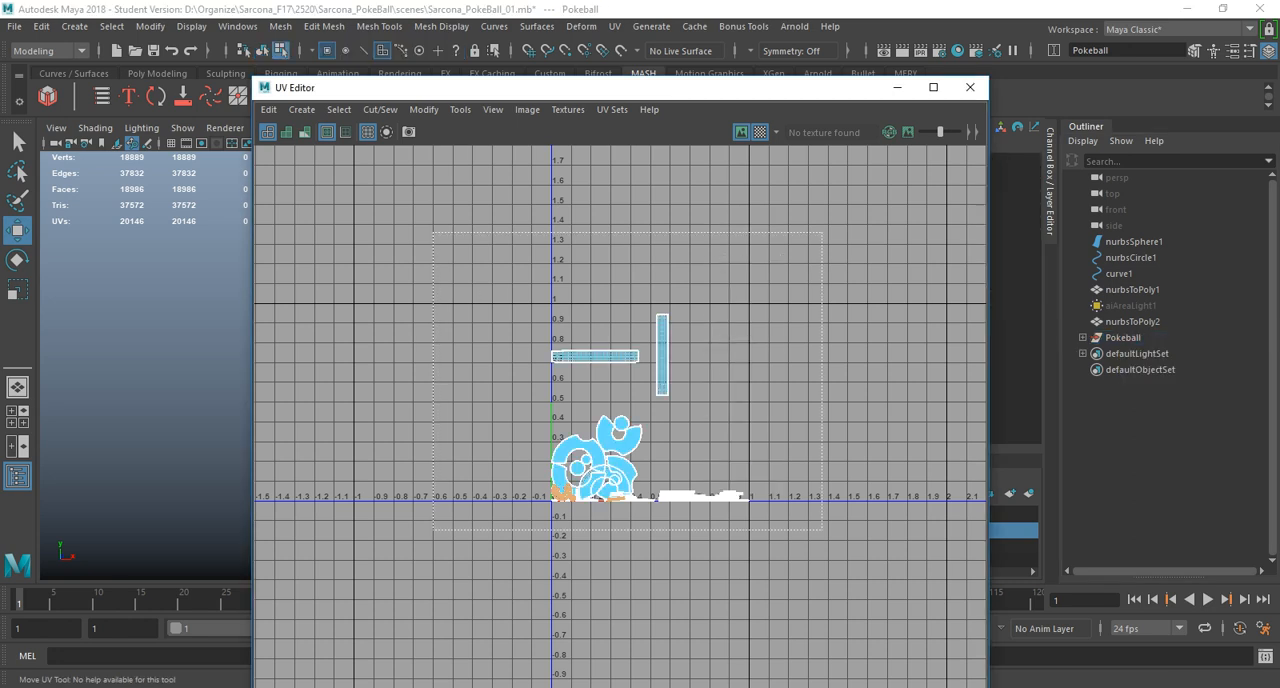
pyautogui.moveTo(433, 530); pyautogui.dragTo(433, 530)
# Lay out the selected UV shells with the Unfold3D method and Rotate Shells turned off, and close the UV Editor.
pyautogui.keyDown('shift'); pyautogui.rightClick(581, 215); pyautogui.keyUp('shift')
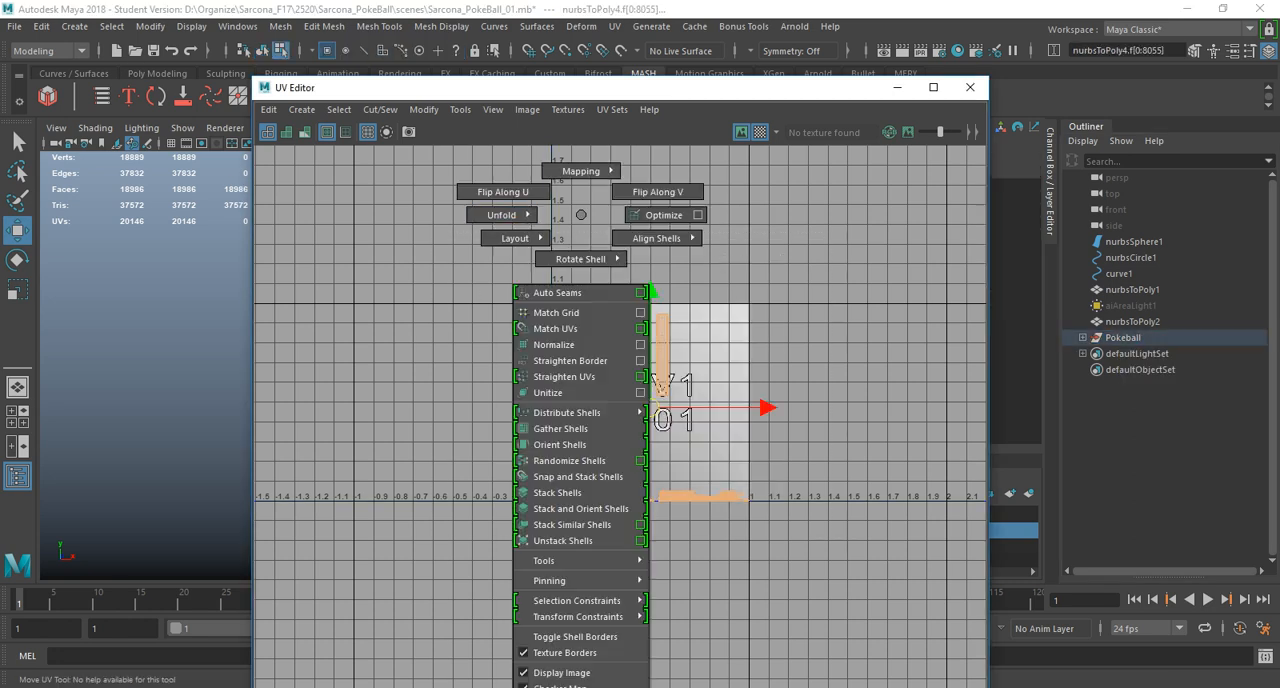
pyautogui.keyDown('shift'); pyautogui.moveTo(581, 215); pyautogui.dragTo(487, 262, button='right'); pyautogui.keyUp('shift')
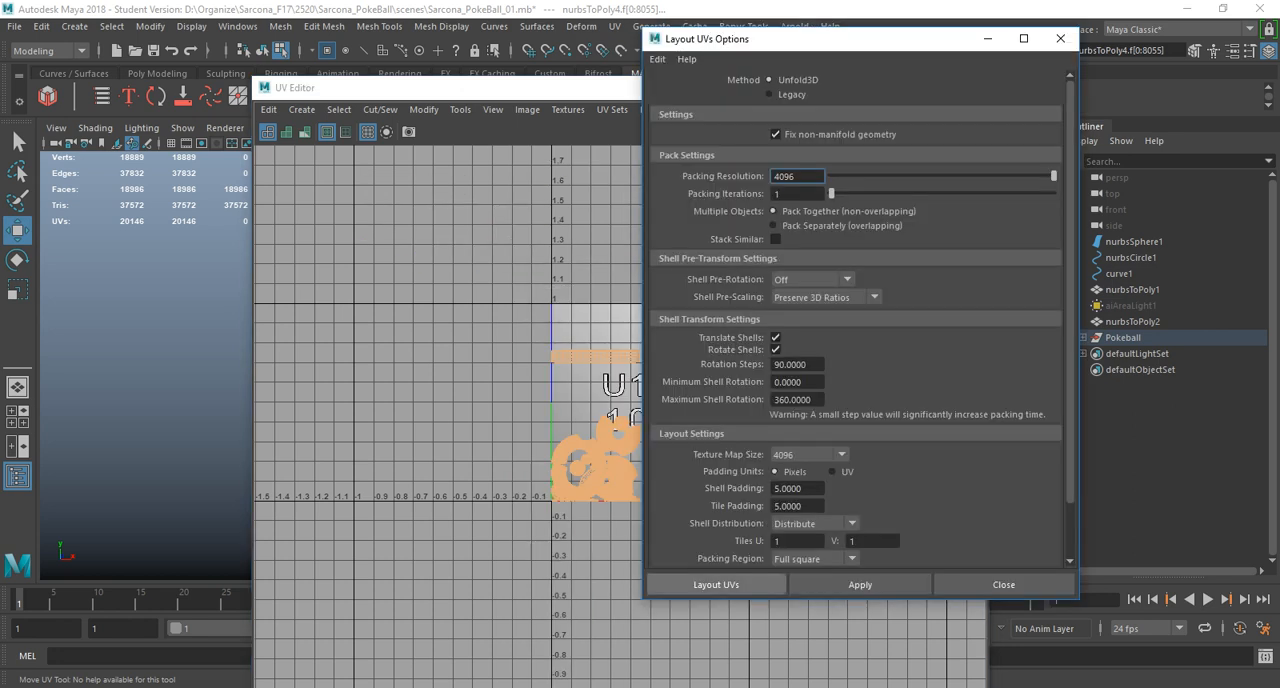
pyautogui.click(775, 349)
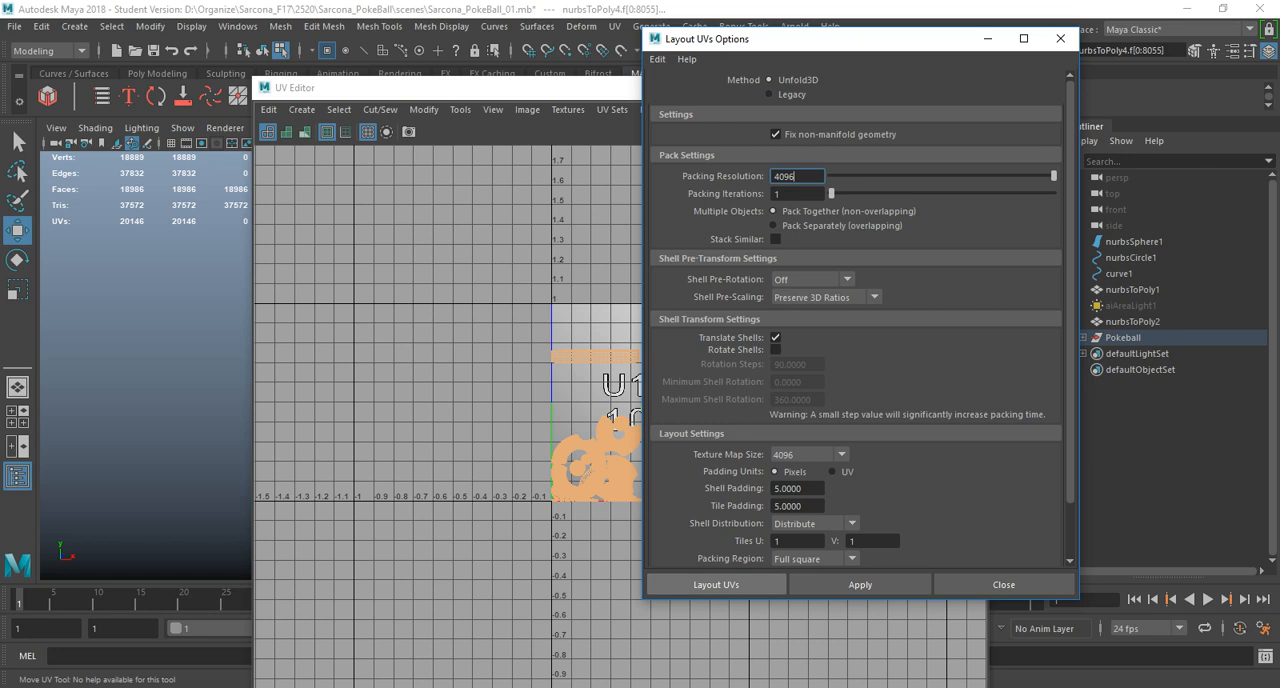
pyautogui.click(716, 584)
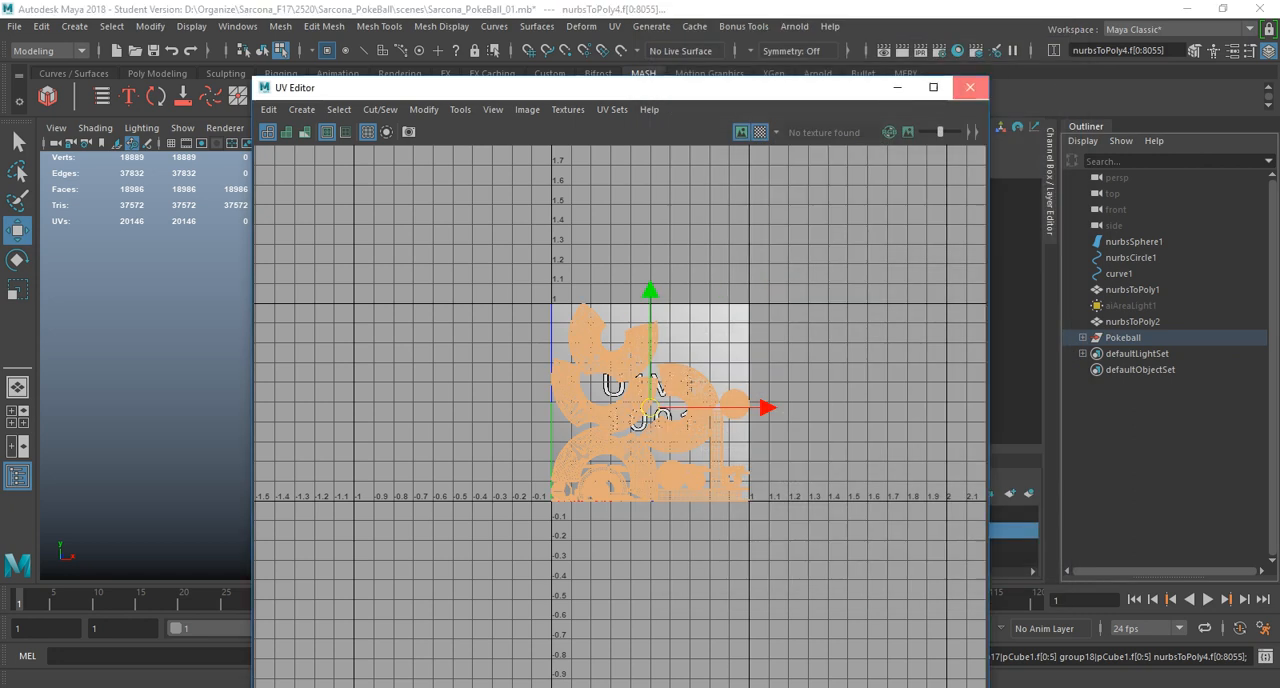
pyautogui.click(971, 88)
# Select all the Pokeball meshes in object mode and export the selection as FBX, replacing the existing Pokeball_Export.fbx.
pyautogui.moveTo(463, 284); pyautogui.dragTo(461, 243, button='right')
pyautogui.click(458, 250)
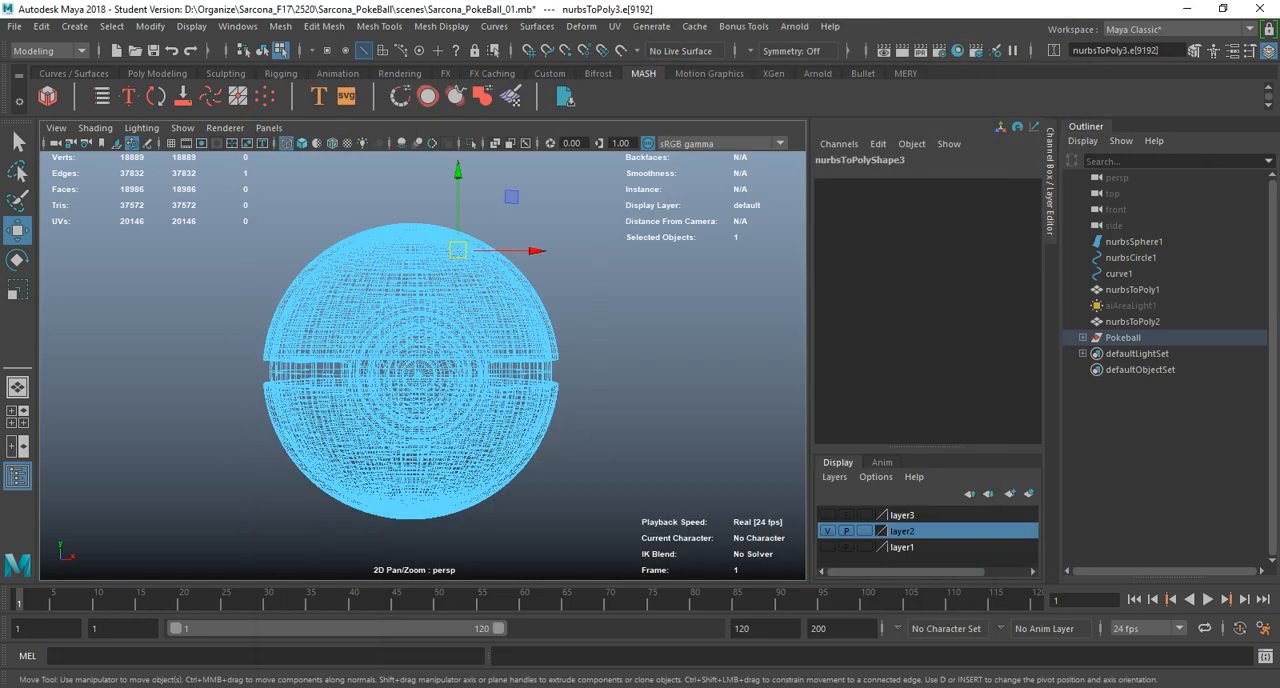
pyautogui.moveTo(402, 288); pyautogui.dragTo(440, 252, button='right')
pyautogui.moveTo(580, 232); pyautogui.dragTo(420, 444)
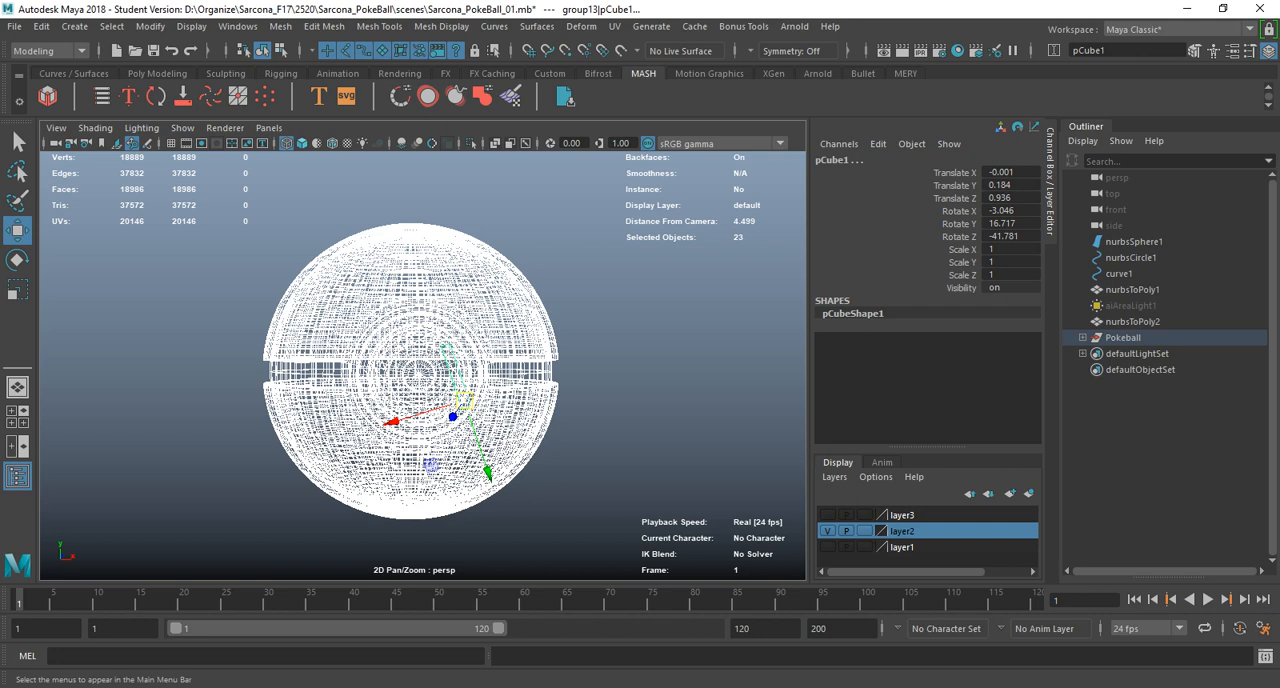
pyautogui.click(14, 26)
pyautogui.click(68, 235)
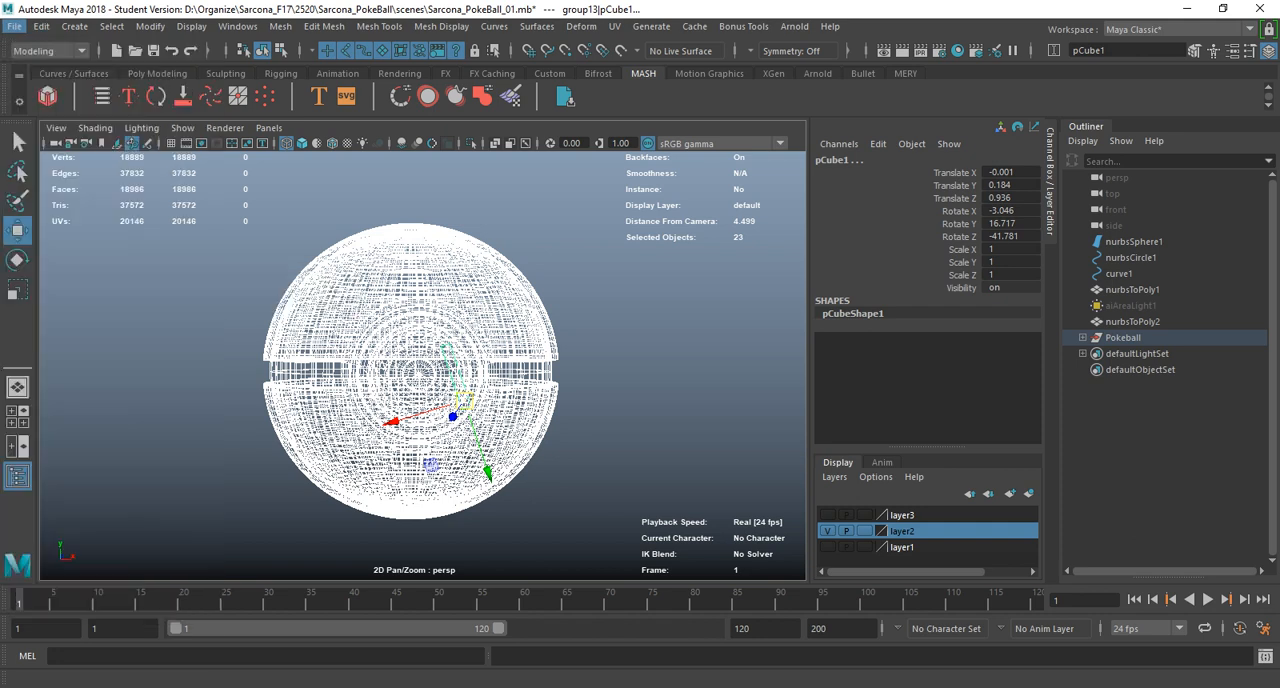
pyautogui.click(205, 146)
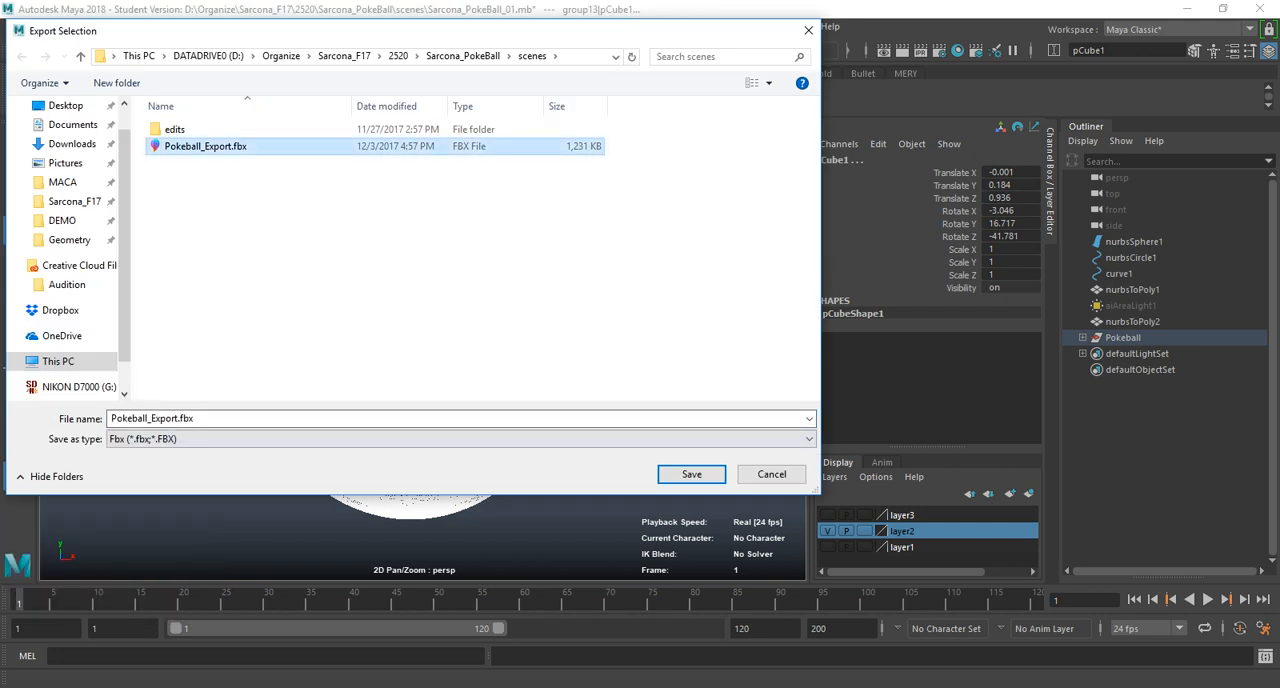
pyautogui.click(691, 474)
pyautogui.click(680, 352)
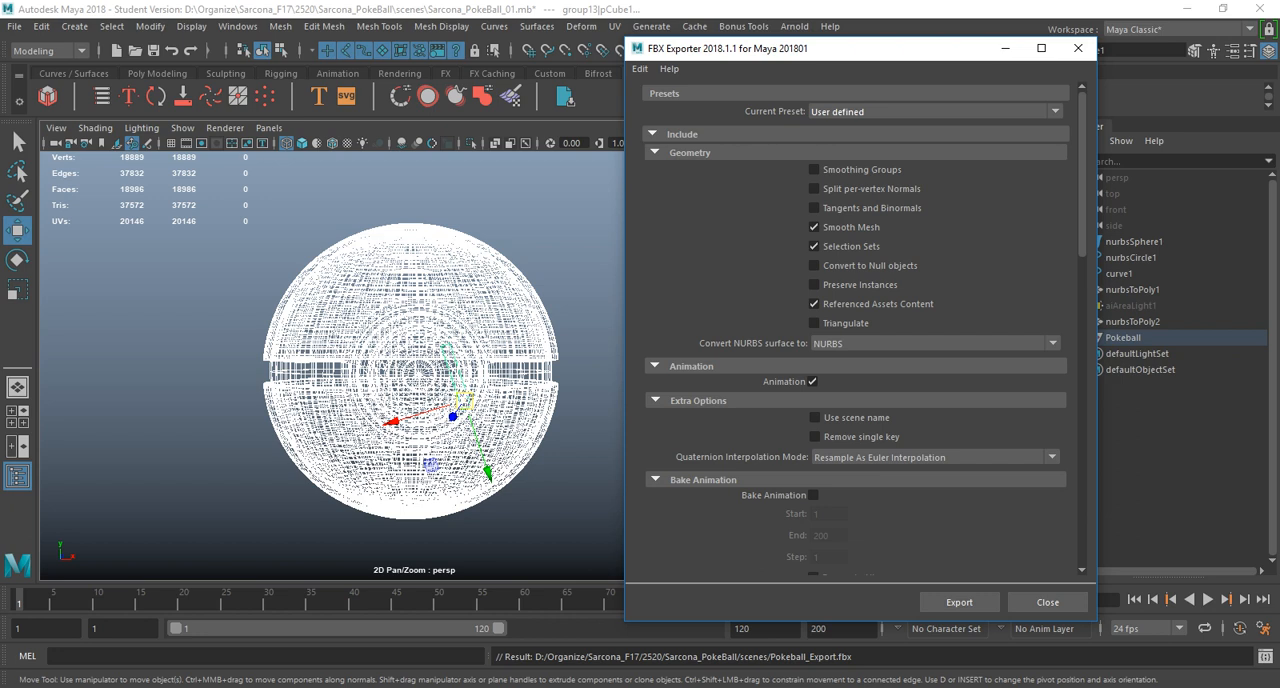
pyautogui.click(959, 602)
# Switch to Substance Painter and create a new project from the re-exported Pokeball mesh, discarding the current project.
pyautogui.hotkey('alt', 'Tab')
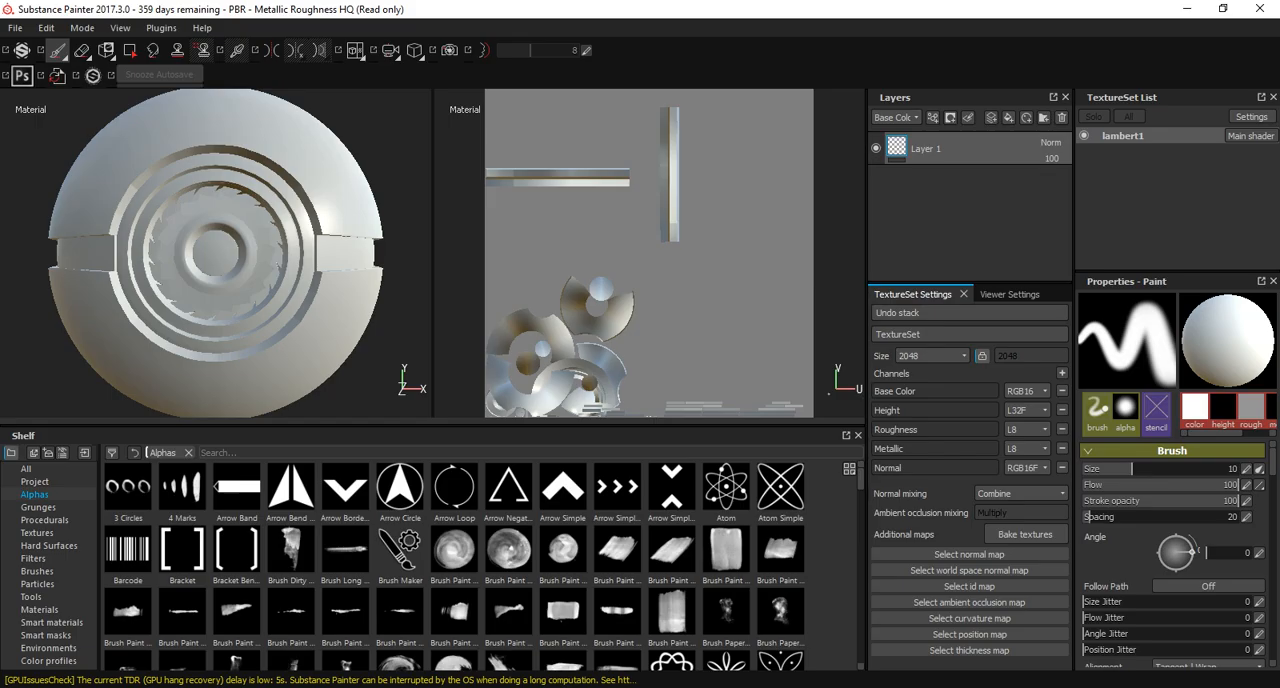
pyautogui.click(15, 27)
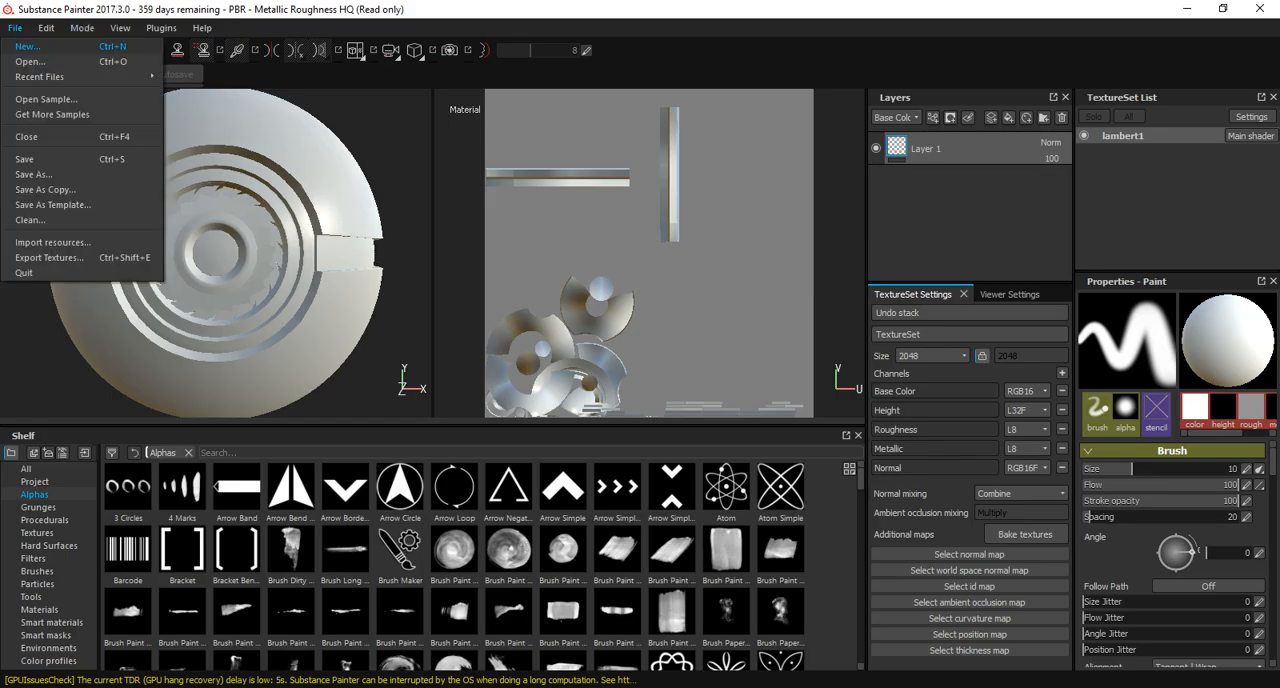
pyautogui.click(27, 46)
pyautogui.click(596, 375)
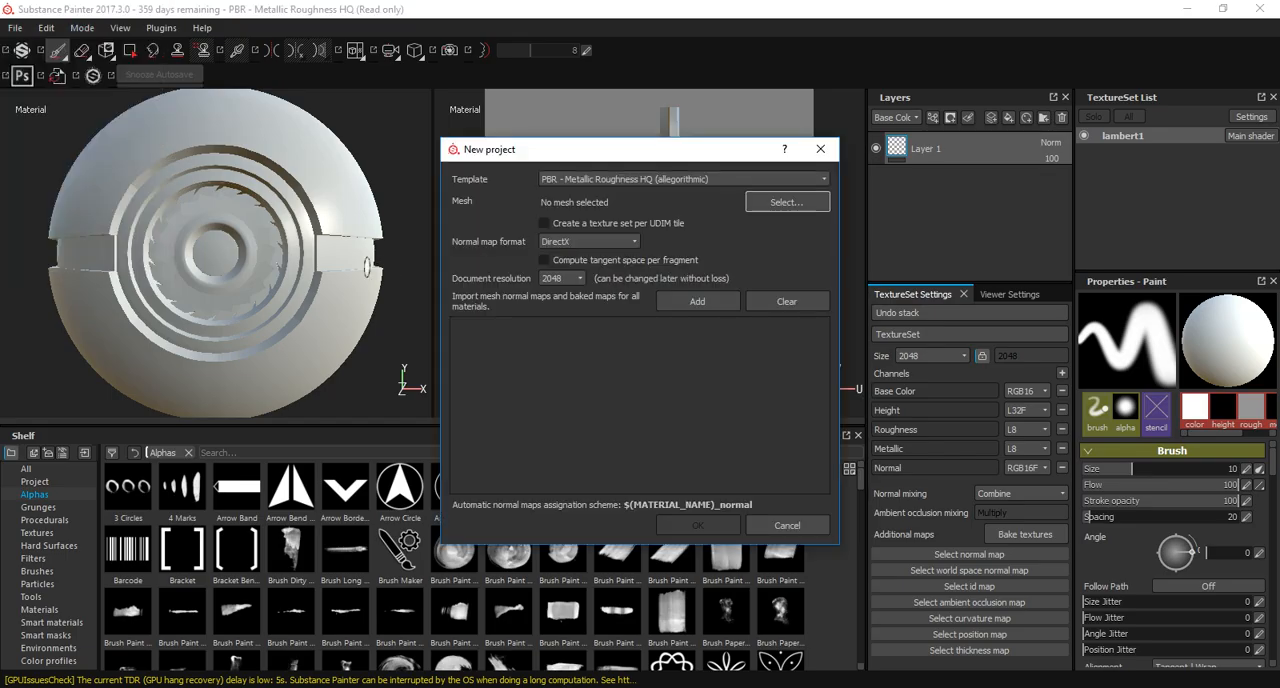
pyautogui.click(787, 202)
pyautogui.doubleClick(272, 172)
pyautogui.click(697, 525)
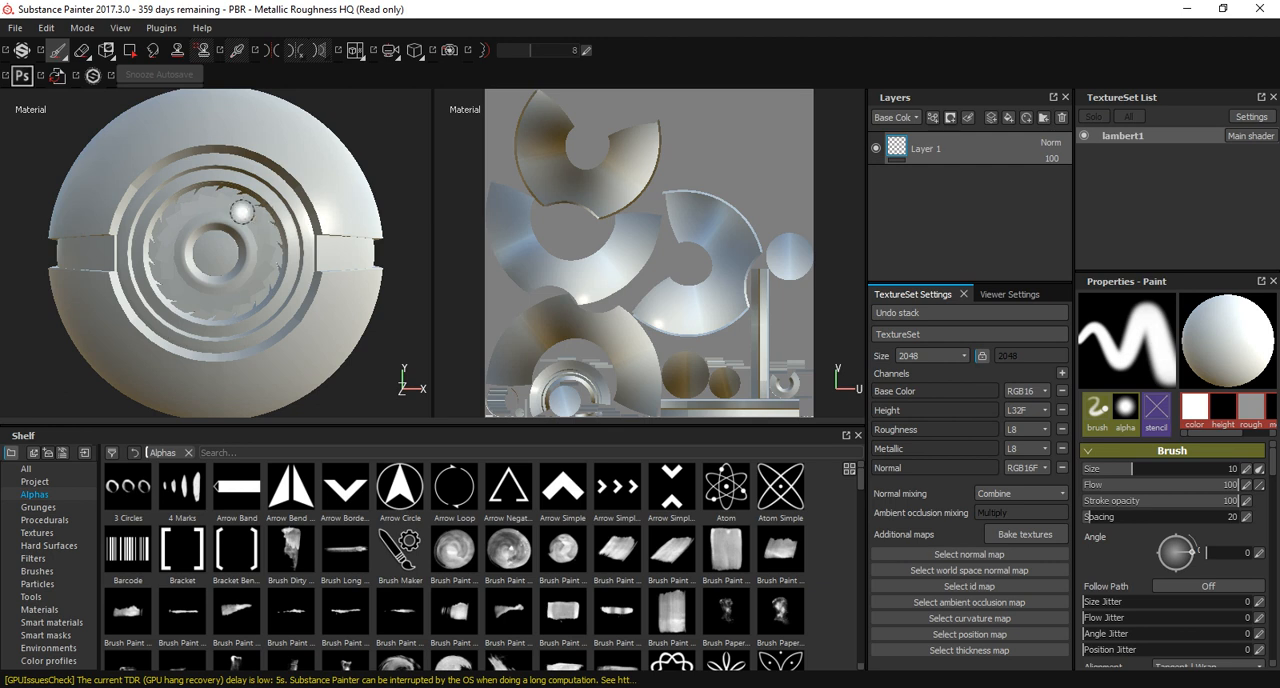
# Bake all additional maps at an output size of 128, using the low poly mesh as the high poly mesh.
pyautogui.keyDown('alt'); pyautogui.moveTo(194, 212); pyautogui.dragTo(260, 221); pyautogui.keyUp('alt')
pyautogui.click(1025, 534)
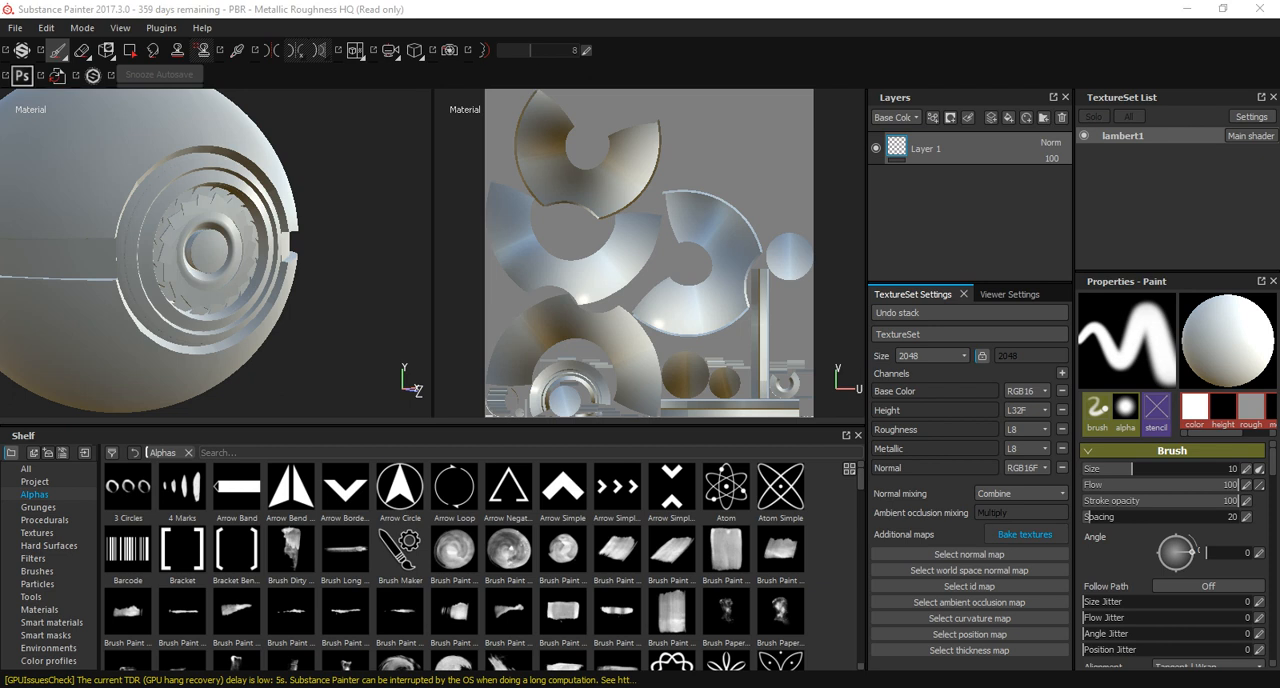
pyautogui.click(711, 199)
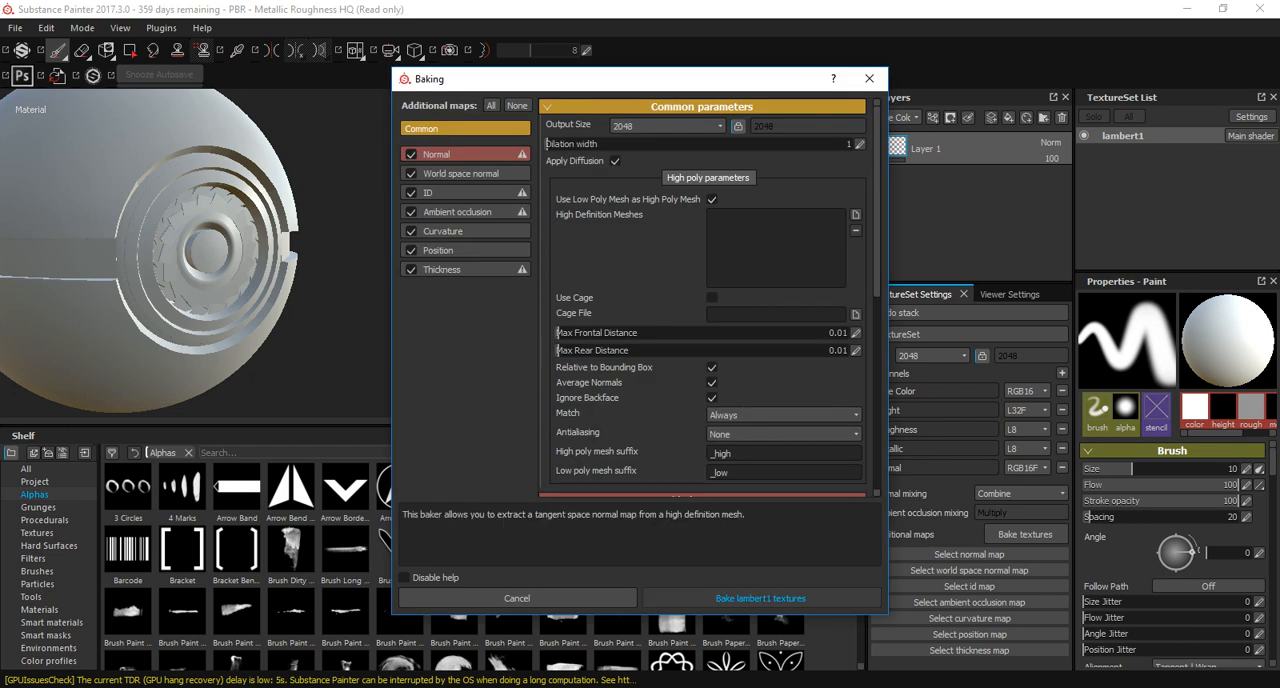
pyautogui.click(667, 126)
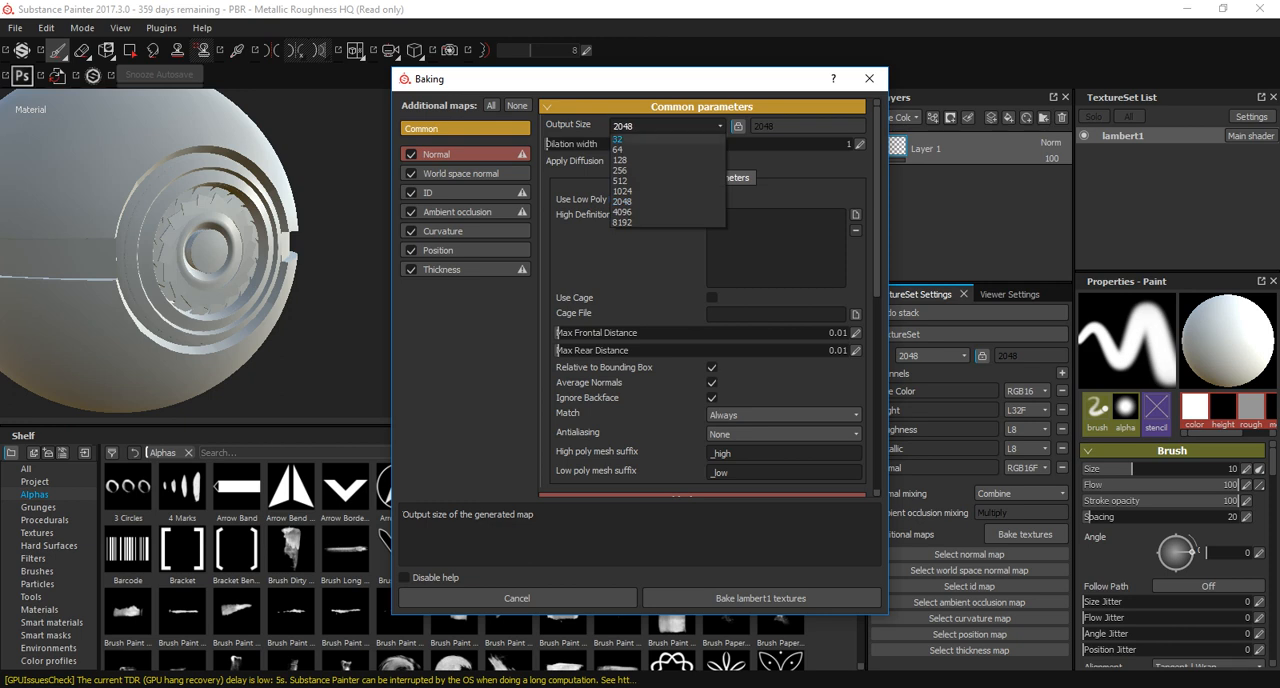
pyautogui.click(650, 161)
pyautogui.click(760, 598)
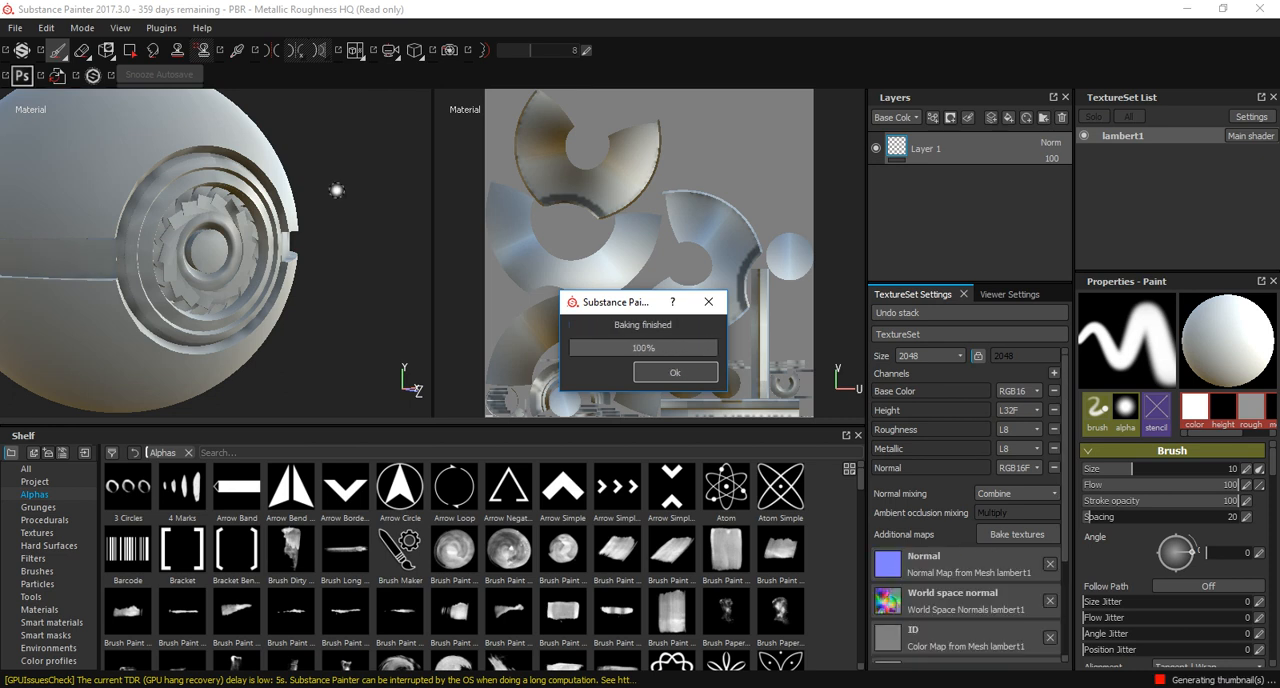
pyautogui.press('Return')
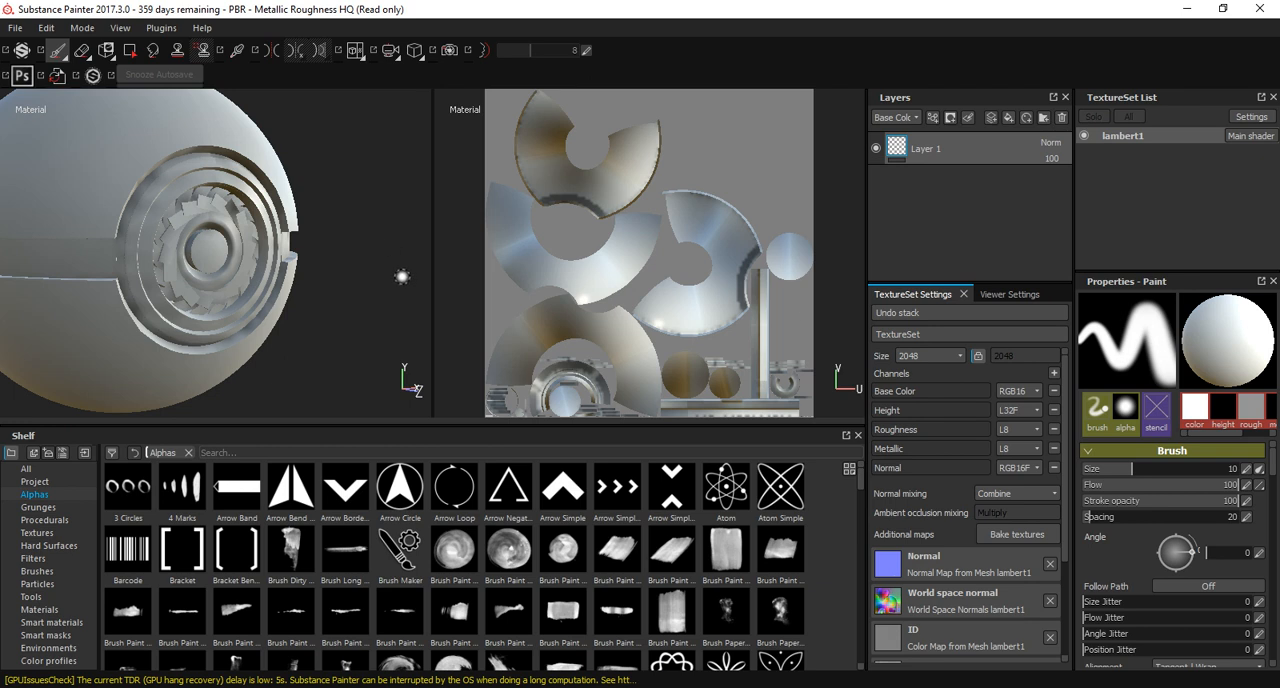
# Examine the baked maps on the Pokeball one after another, including ID, Curvature, Position and Thickness, and return to the material display.
pyautogui.press('b')
pyautogui.keyDown('alt'); pyautogui.moveTo(240, 212); pyautogui.dragTo(310, 198); pyautogui.keyUp('alt')
pyautogui.press('b')
pyautogui.press('b')
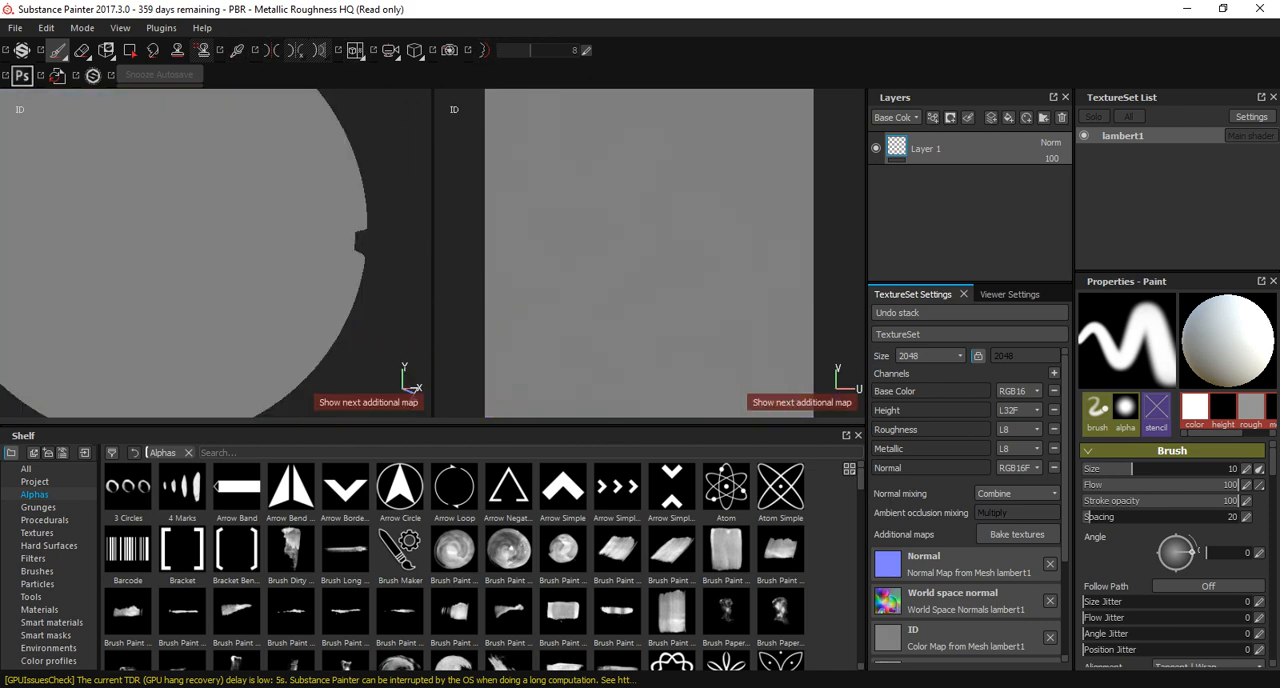
pyautogui.press('b')
pyautogui.press('b')
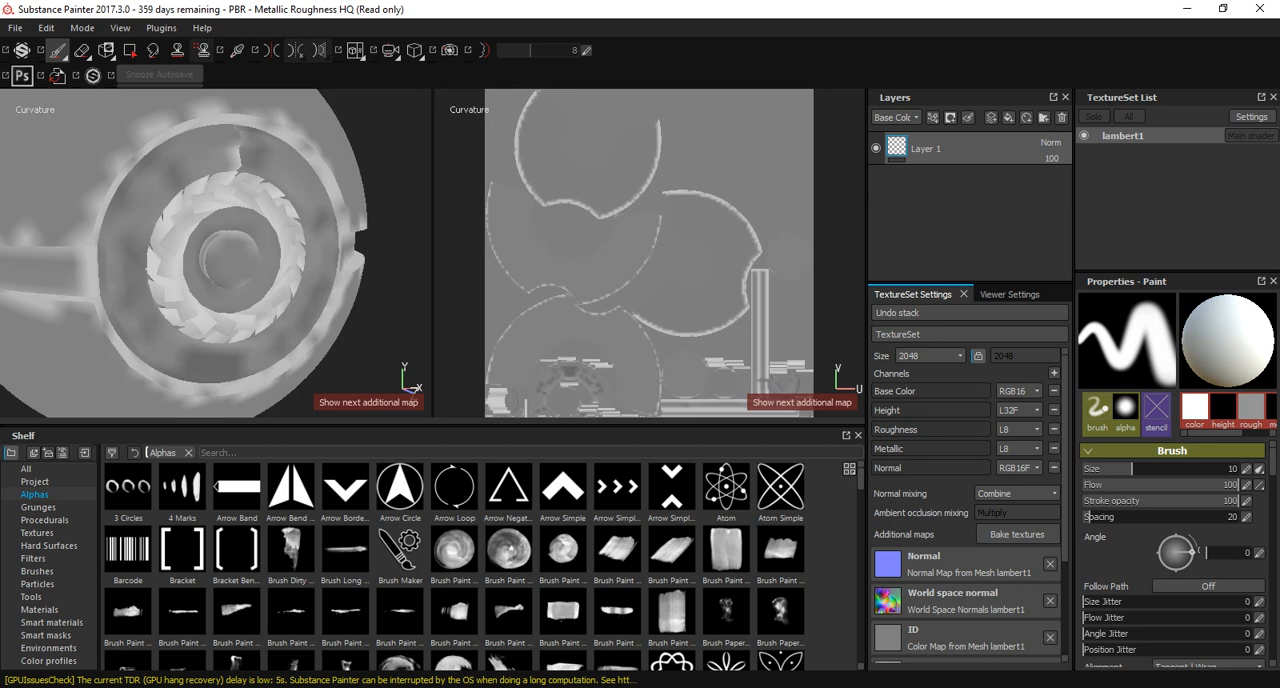
pyautogui.press('b')
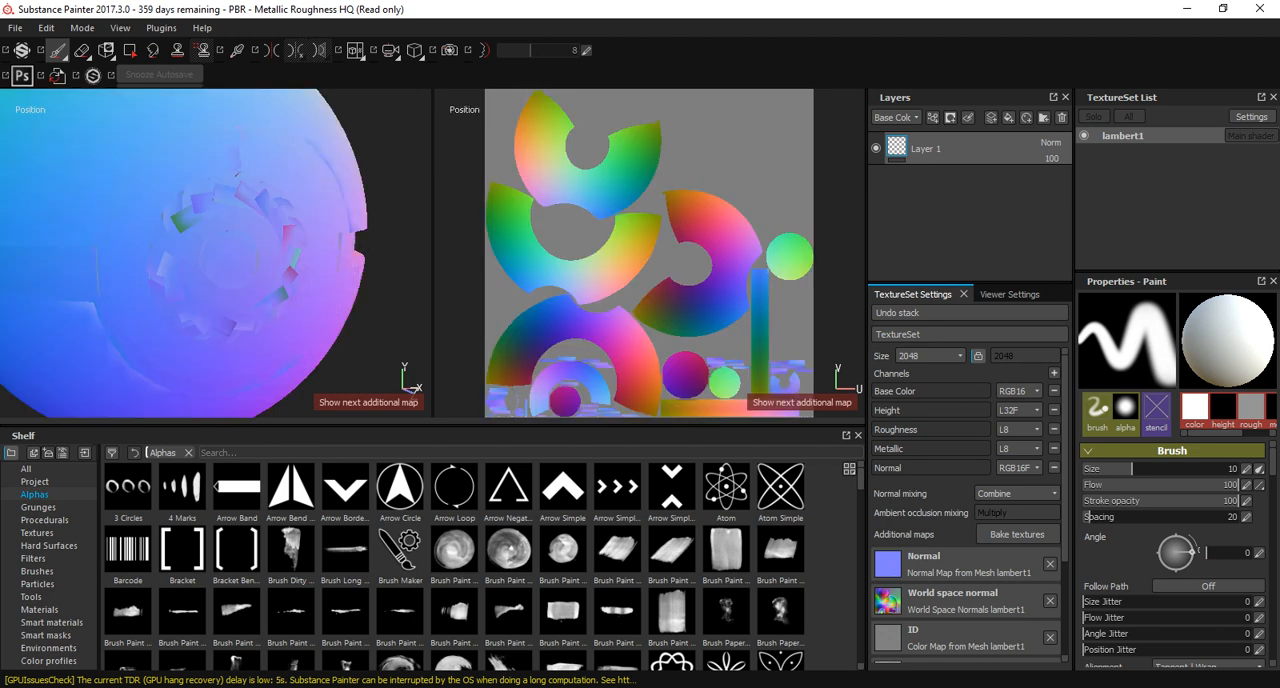
pyautogui.press('b')
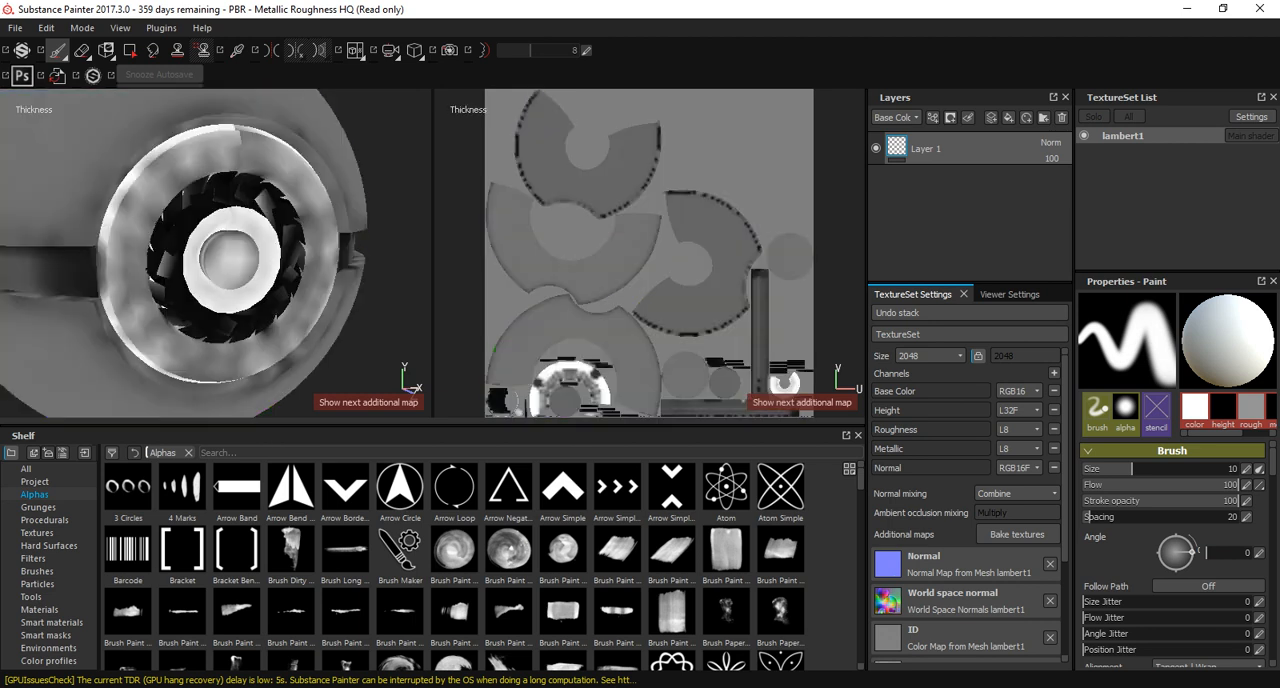
pyautogui.press('b')
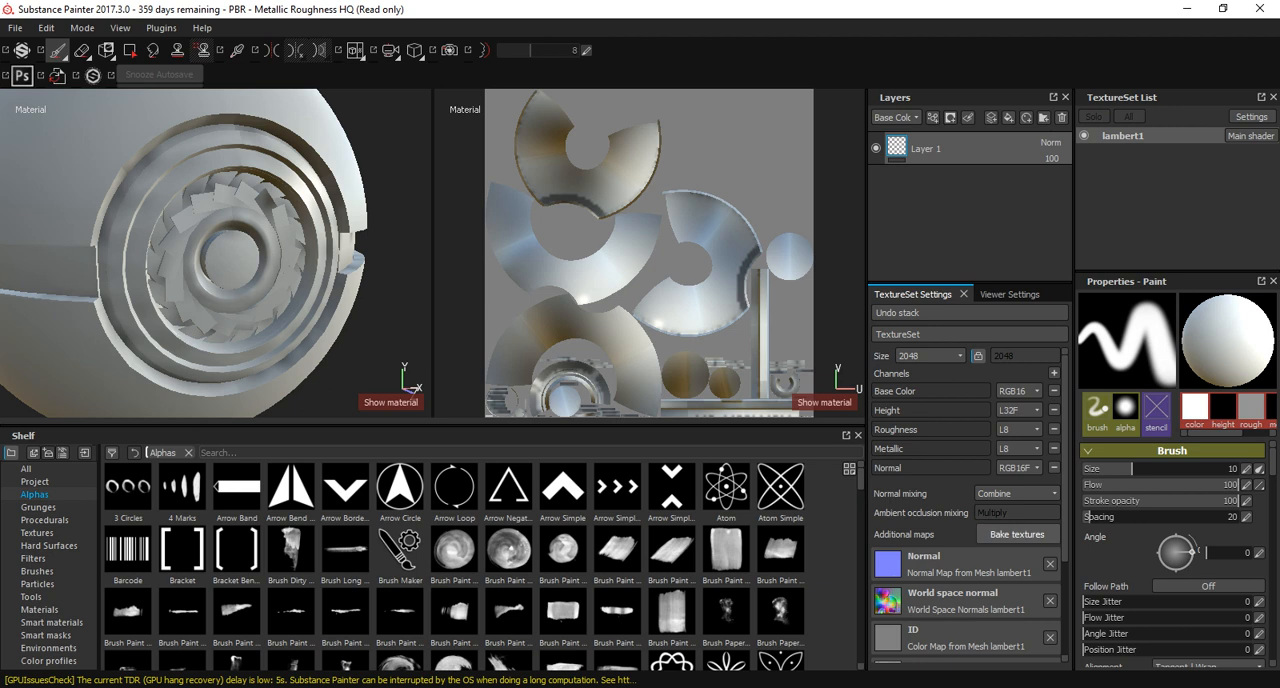
# Bake only the ID map again with Vertex Color as the colour source and Hue Shift as the colour generator.
pyautogui.click(1017, 534)
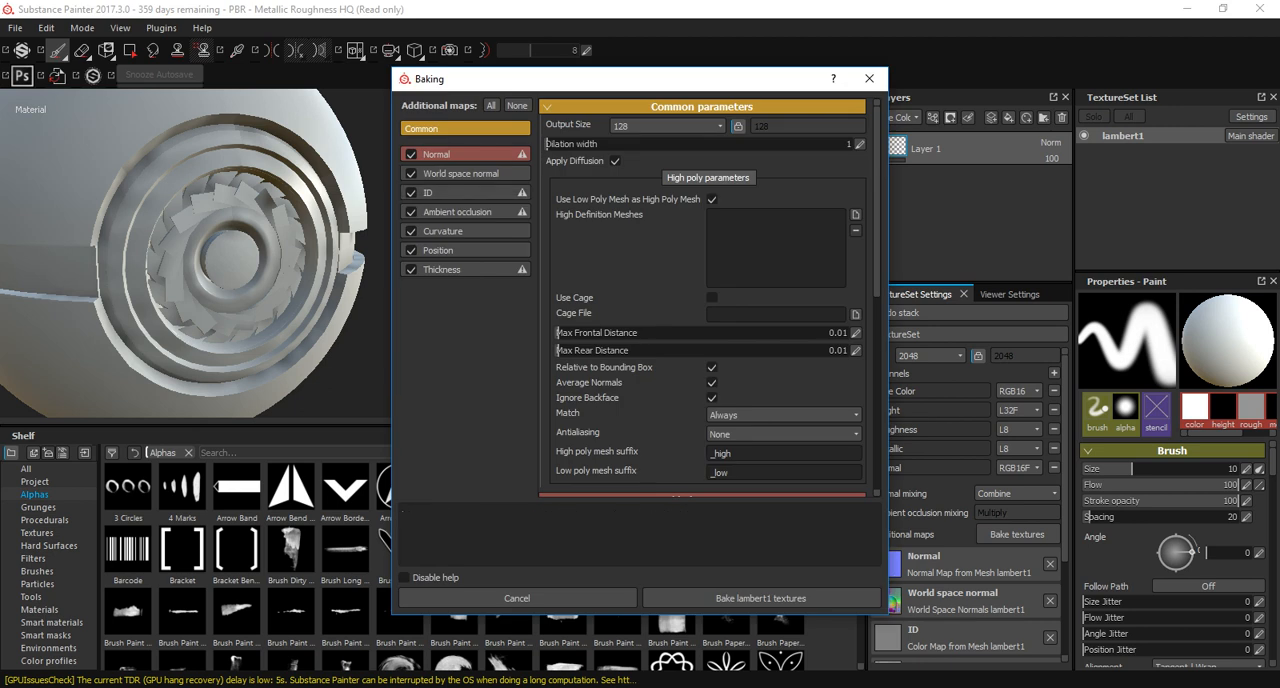
pyautogui.click(517, 105)
pyautogui.click(411, 192)
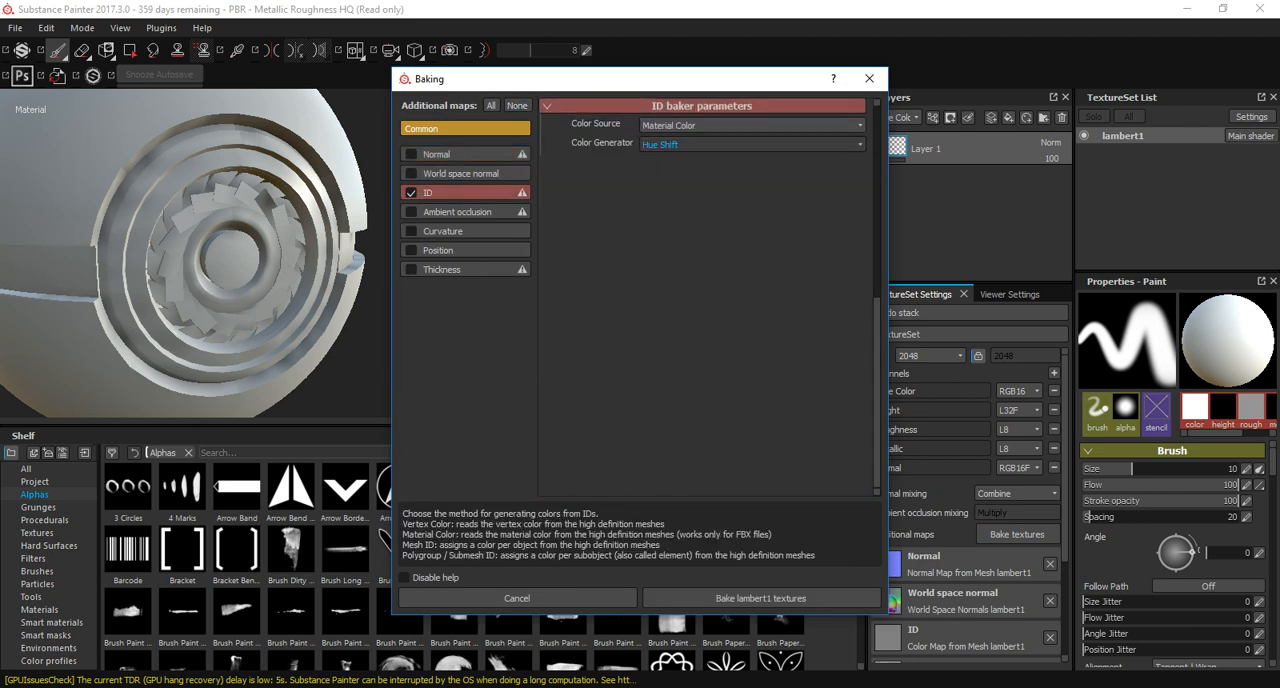
pyautogui.click(750, 125)
pyautogui.click(670, 138)
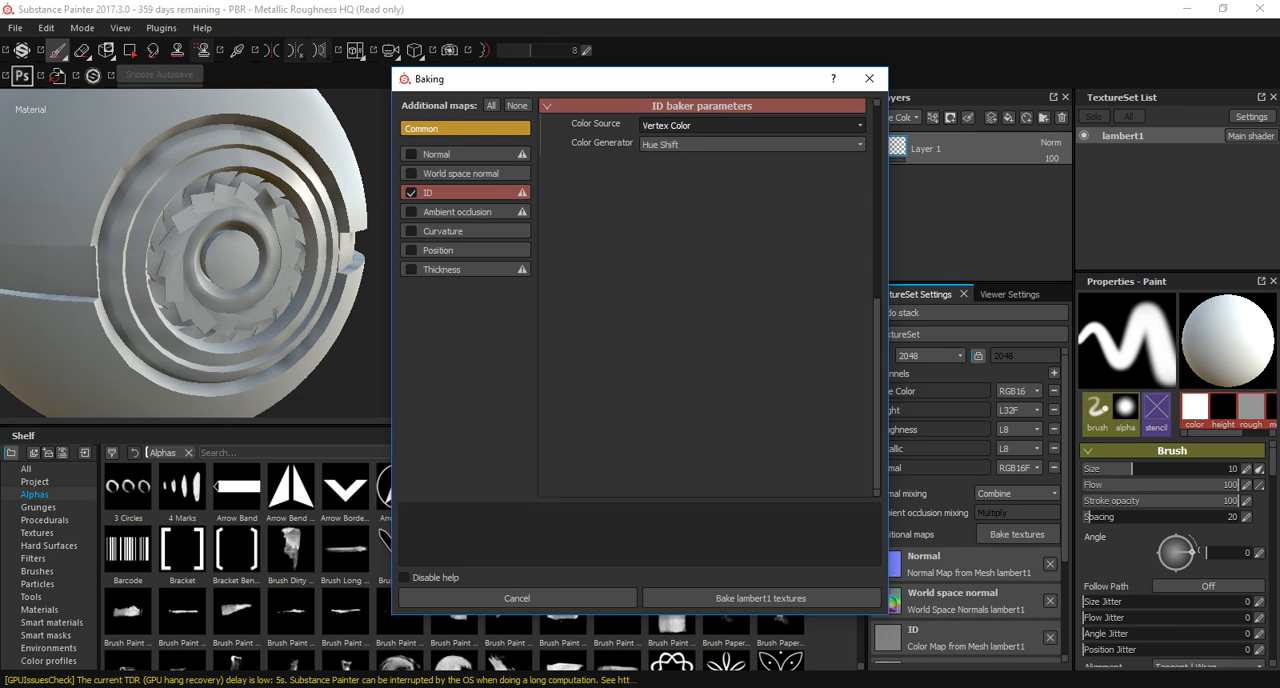
pyautogui.click(750, 144)
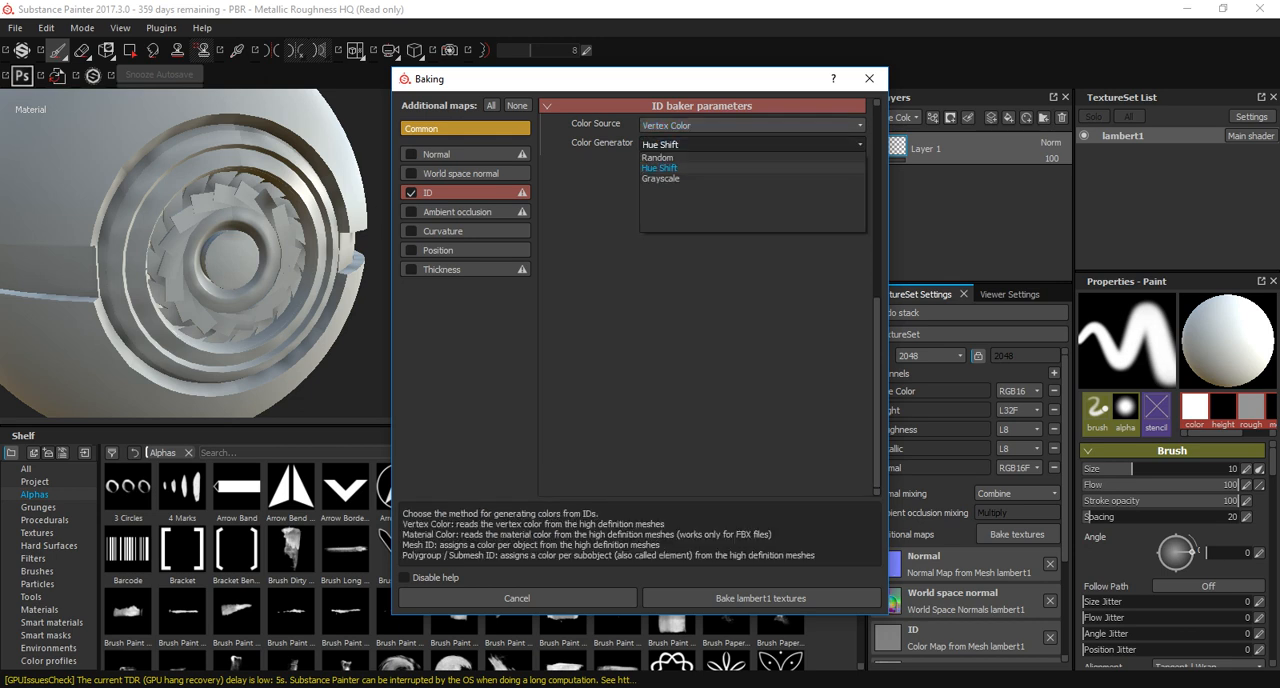
pyautogui.click(660, 168)
pyautogui.click(761, 598)
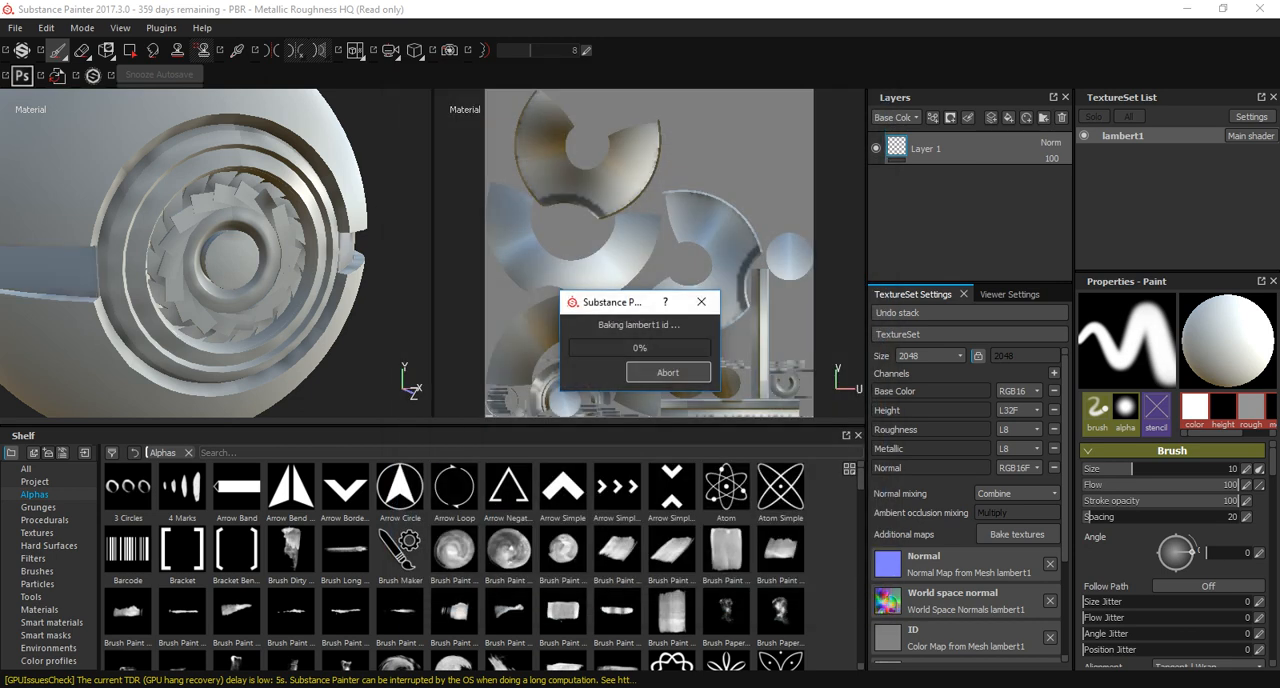
pyautogui.click(668, 372)
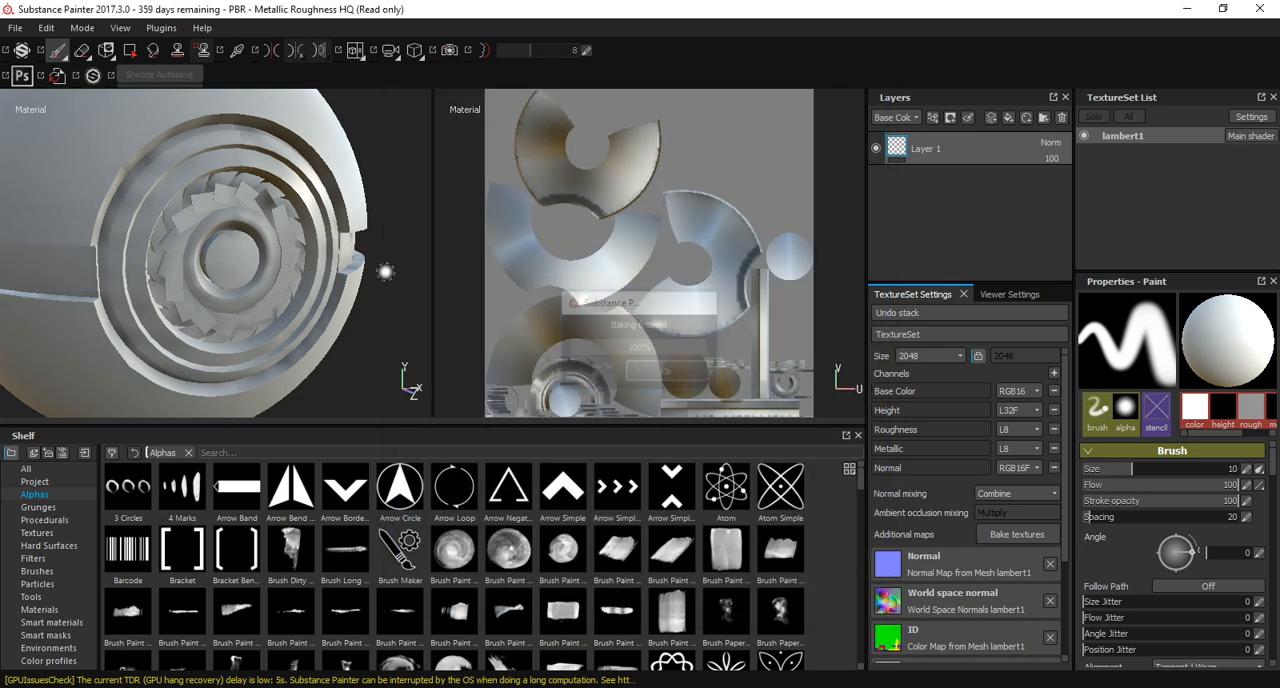
# Display the newly baked ID map on the model and inspect the Pokeball's colour regions from the front.
pyautogui.press('b')
pyautogui.press('b')
pyautogui.press('b')
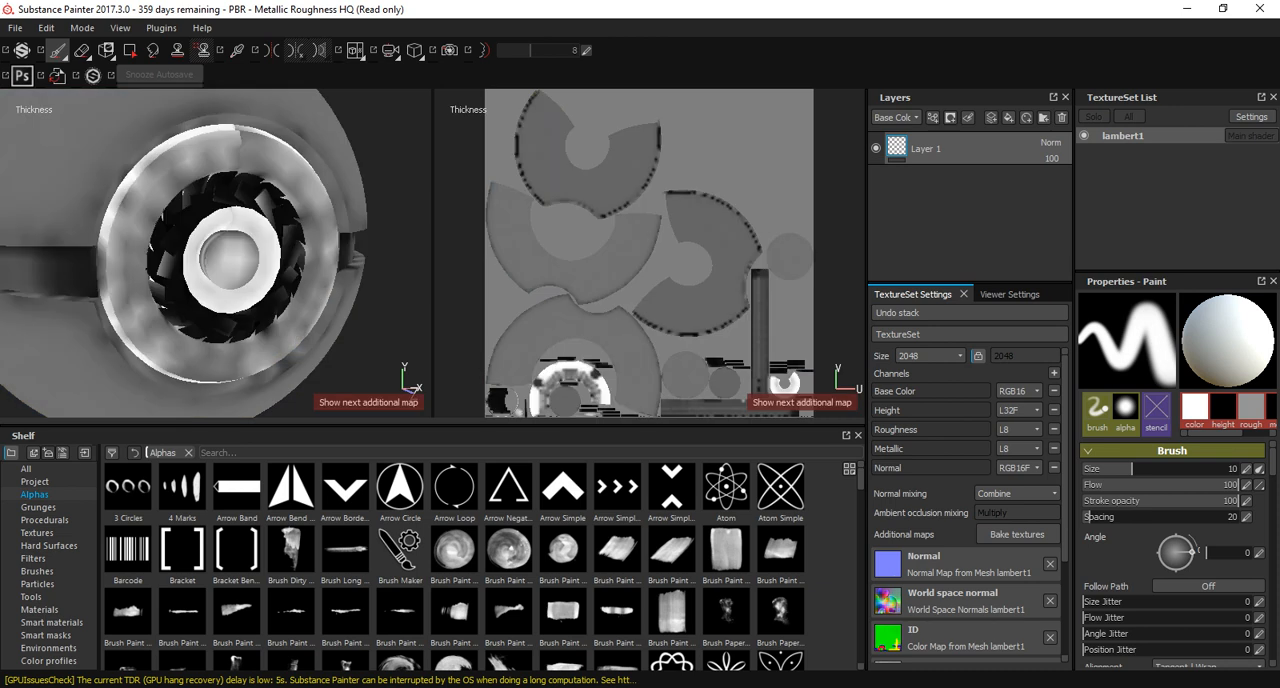
pyautogui.keyDown('alt'); pyautogui.moveTo(260, 250); pyautogui.dragTo(225, 250); pyautogui.keyUp('alt')
pyautogui.scroll(-2, 225, 250)
pyautogui.keyDown('alt'); pyautogui.moveTo(225, 250); pyautogui.dragTo(221, 250, button='right'); pyautogui.keyUp('alt')
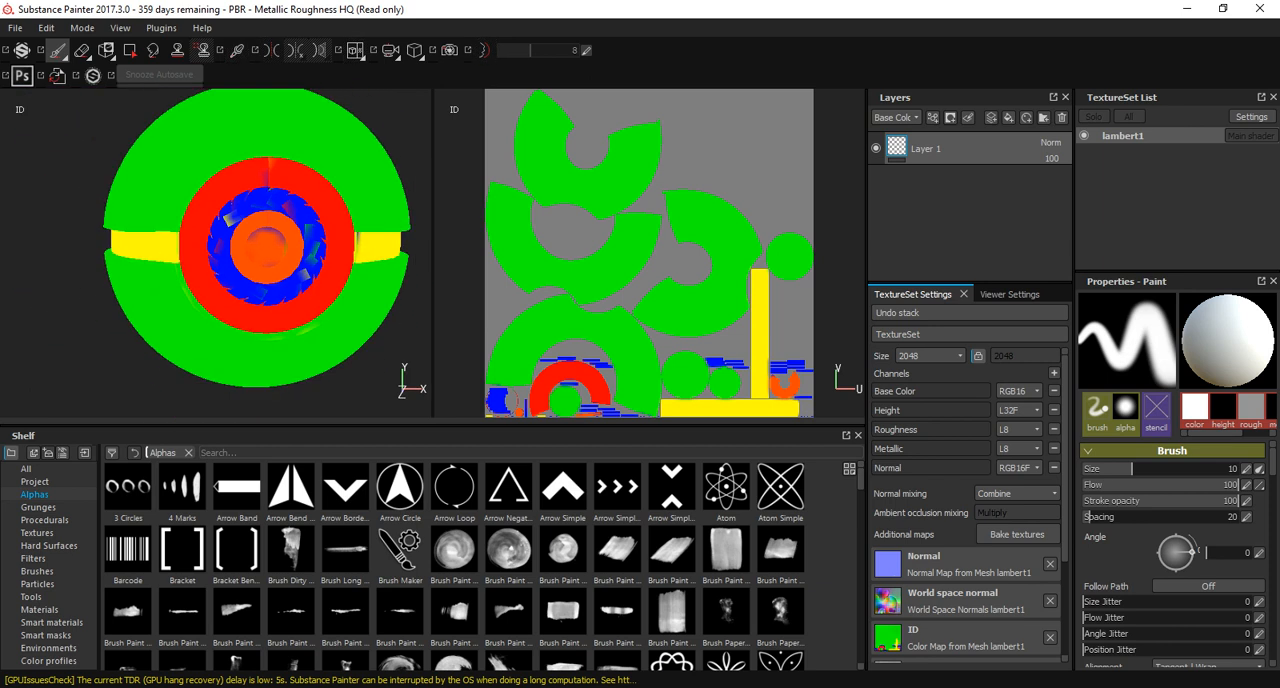
# Bake all additional maps for lambert1 at an output size of 2048.
pyautogui.click(1017, 534)
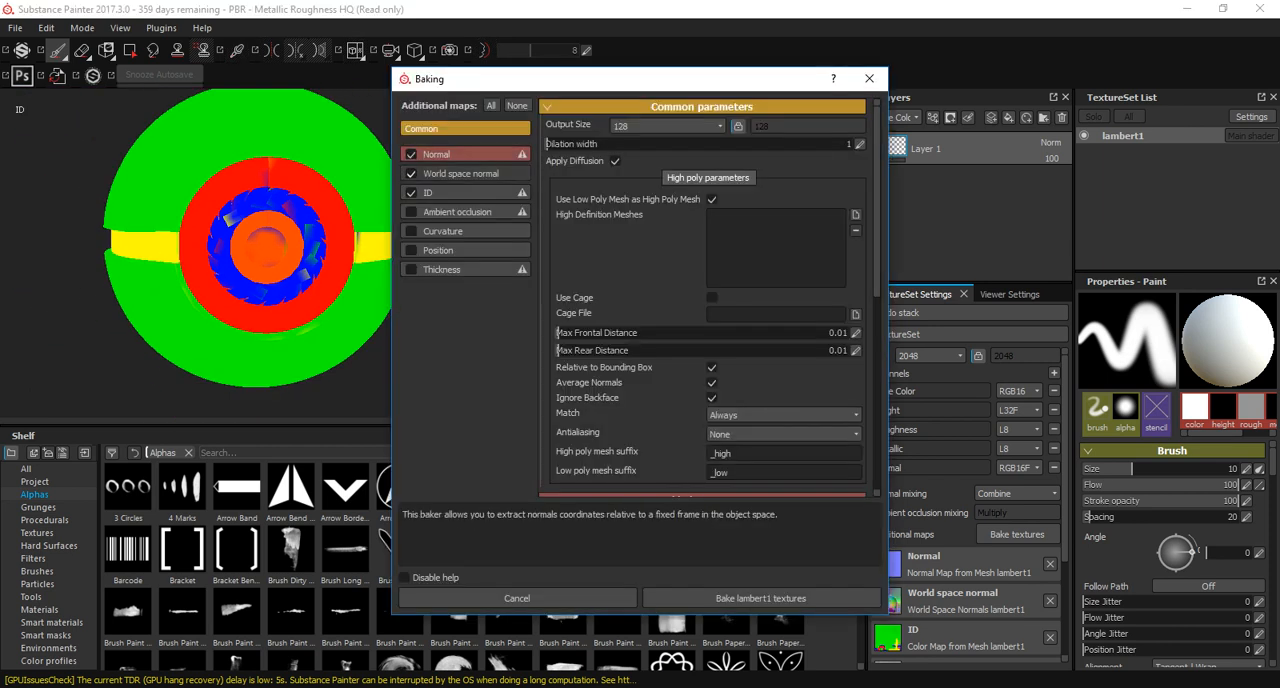
pyautogui.click(490, 105)
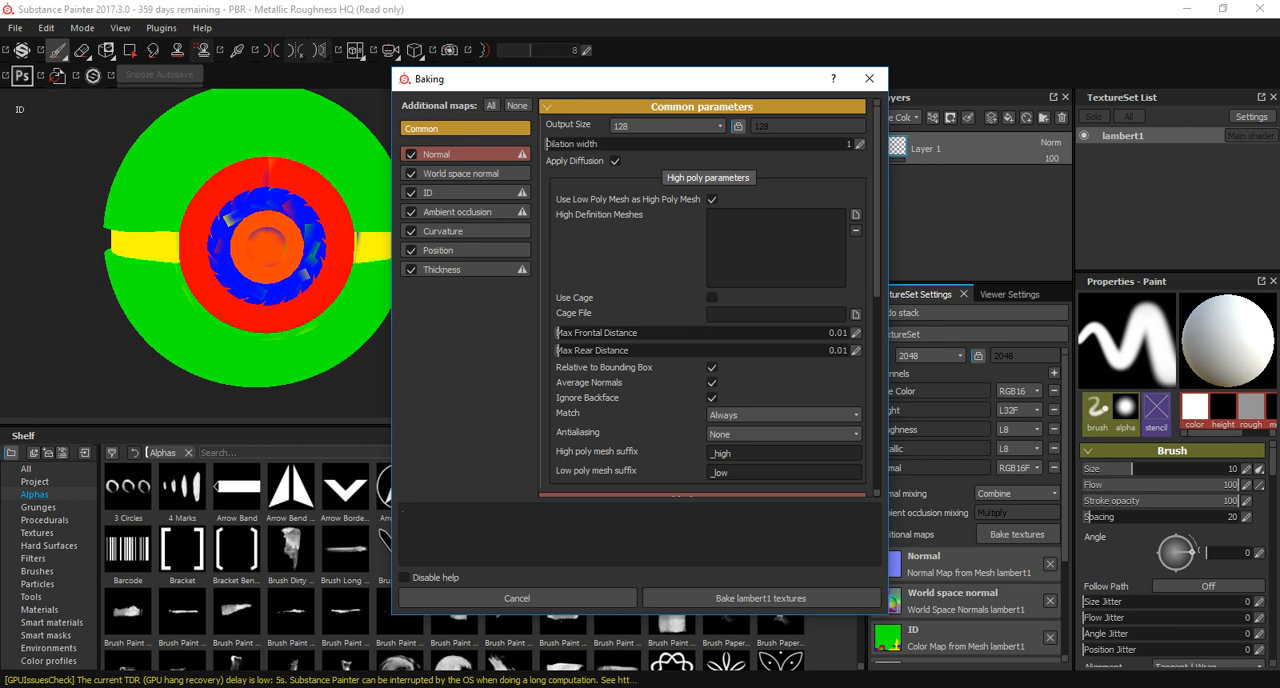
pyautogui.click(668, 126)
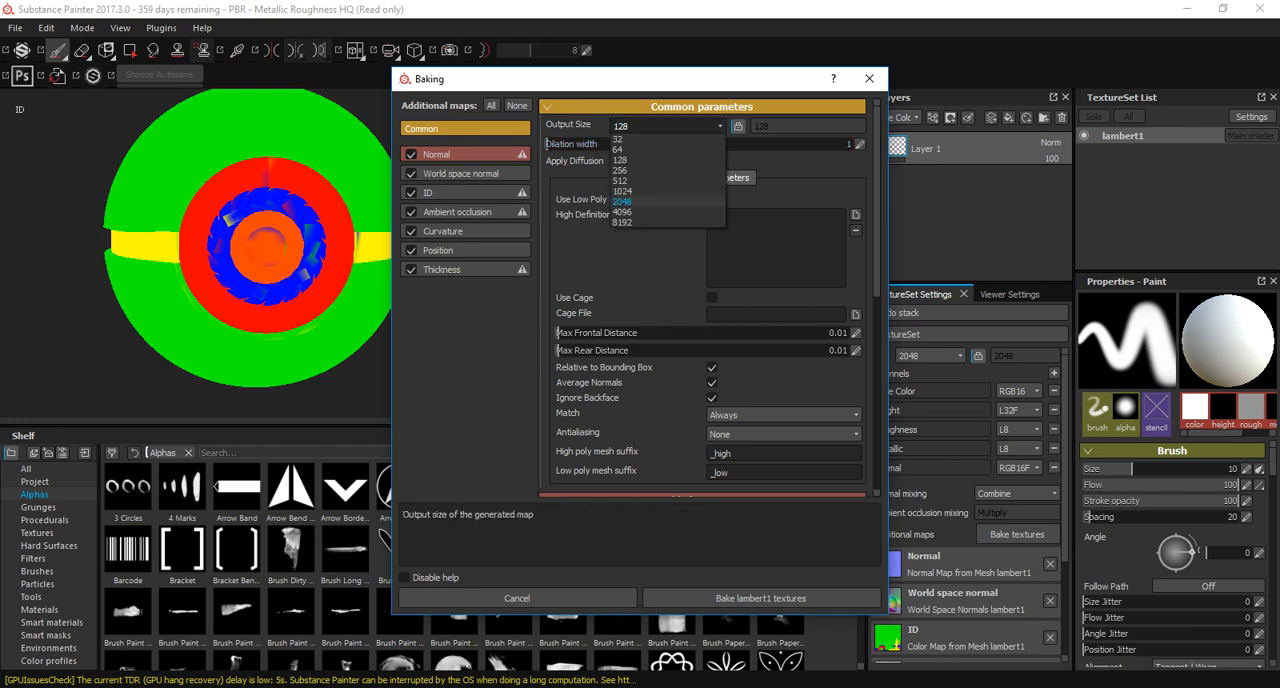
pyautogui.click(621, 201)
pyautogui.click(760, 598)
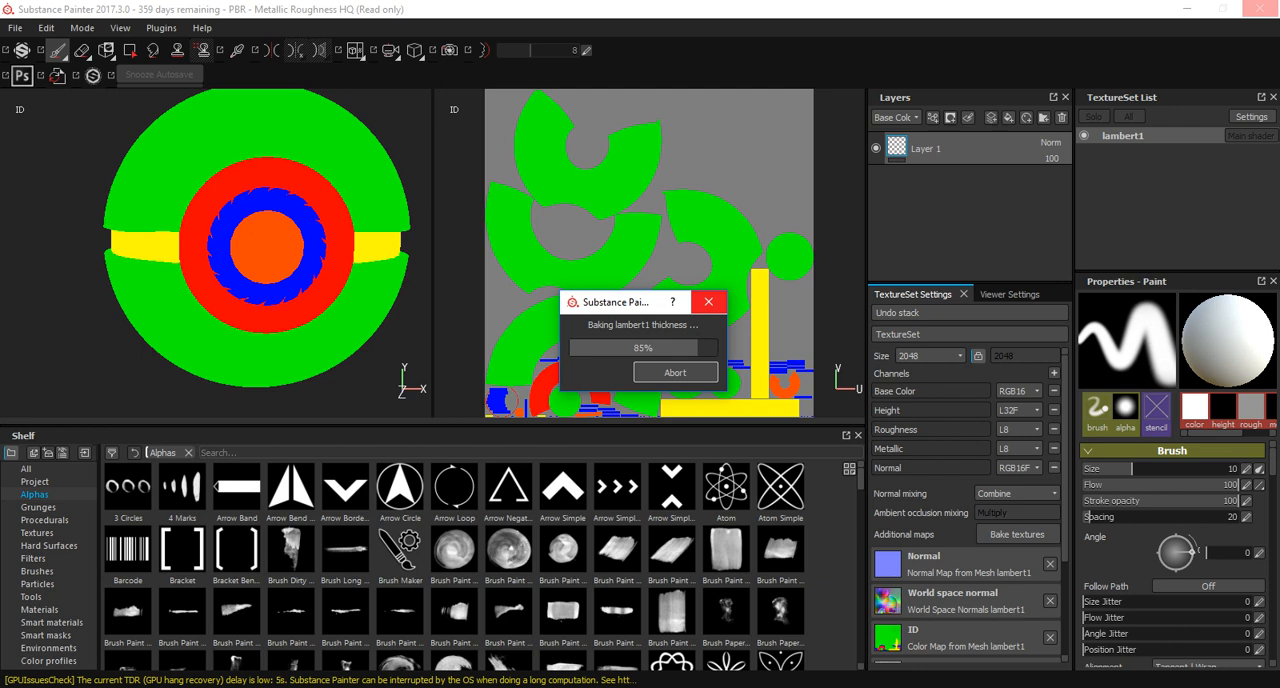
# Examine the rebaked Curvature, Position, Normal and Ambient occlusion maps on the Pokeball, and return to the material display.
pyautogui.press('Return')
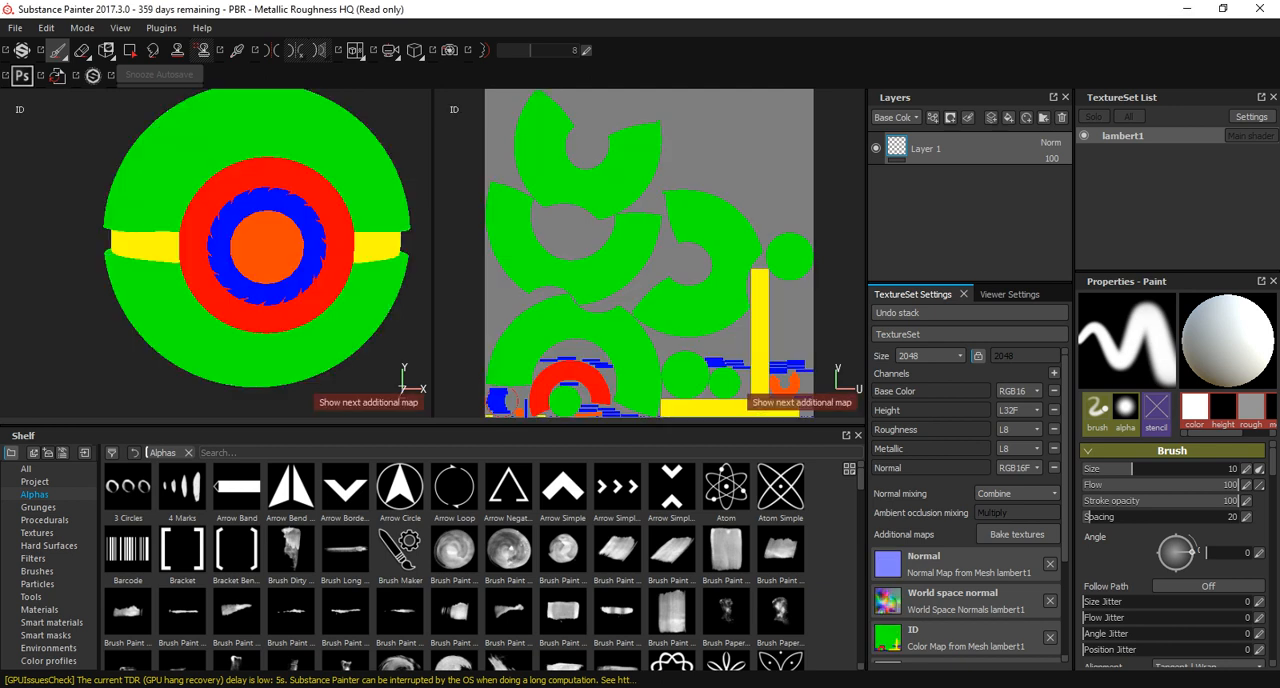
pyautogui.press('b')
pyautogui.moveTo(240, 282)
pyautogui.keyDown('alt'); pyautogui.mouseDown()
pyautogui.moveTo(335, 282)
pyautogui.moveTo(240, 282)
pyautogui.mouseUp(); pyautogui.keyUp('alt')
pyautogui.keyDown('alt'); pyautogui.moveTo(240, 282); pyautogui.dragTo(318, 282, button='right'); pyautogui.keyUp('alt')
pyautogui.keyDown('alt'); pyautogui.moveTo(318, 282); pyautogui.dragTo(255, 325); pyautogui.keyUp('alt')
pyautogui.press('b')
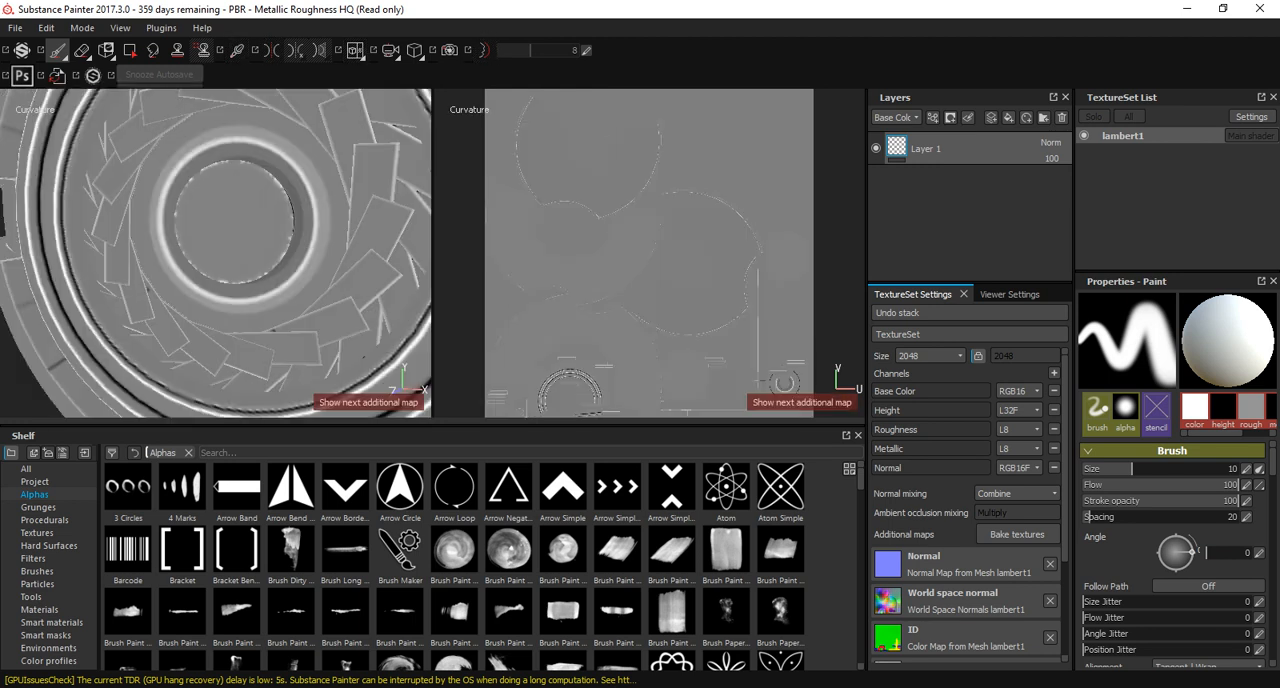
pyautogui.press('b')
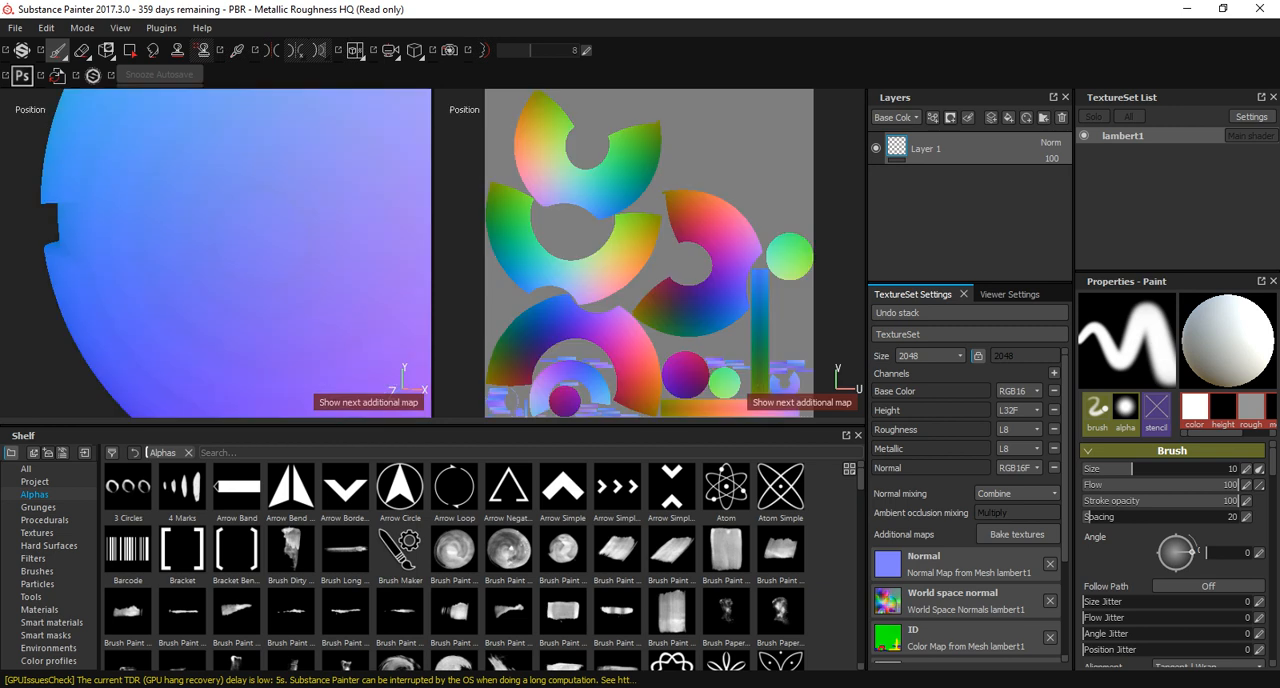
pyautogui.press('b')
pyautogui.press('b')
pyautogui.press('b')
pyautogui.press('b')
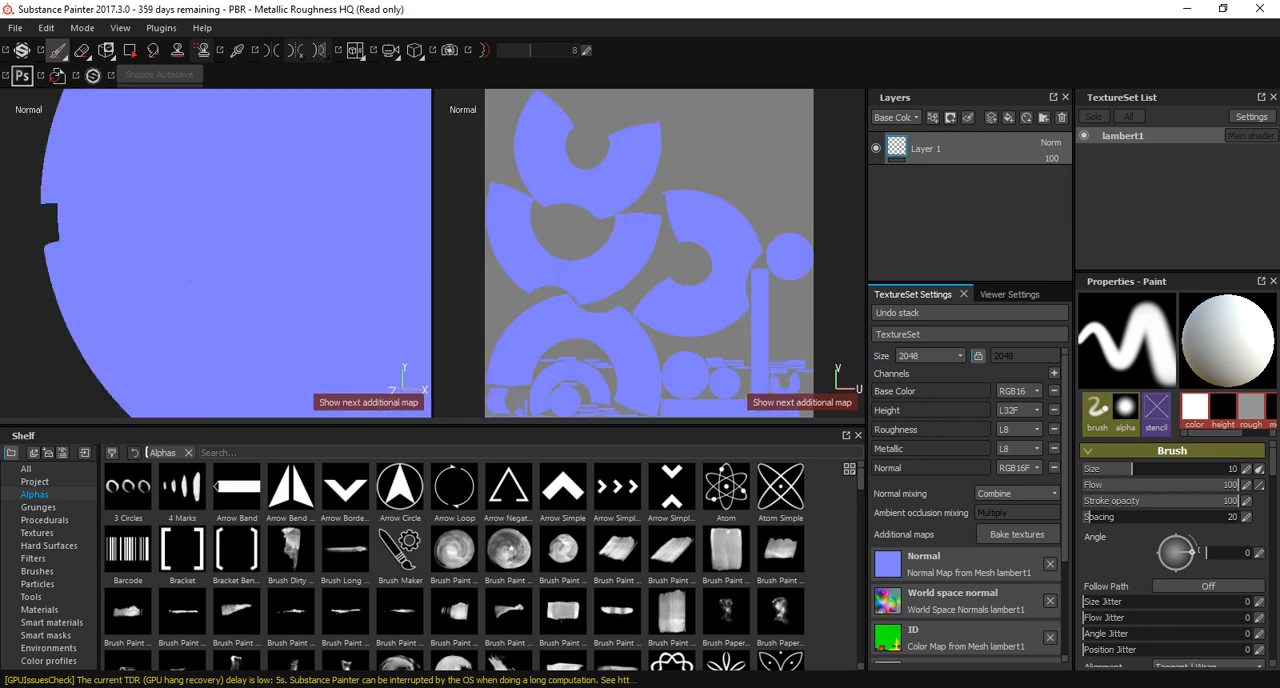
pyautogui.press('b')
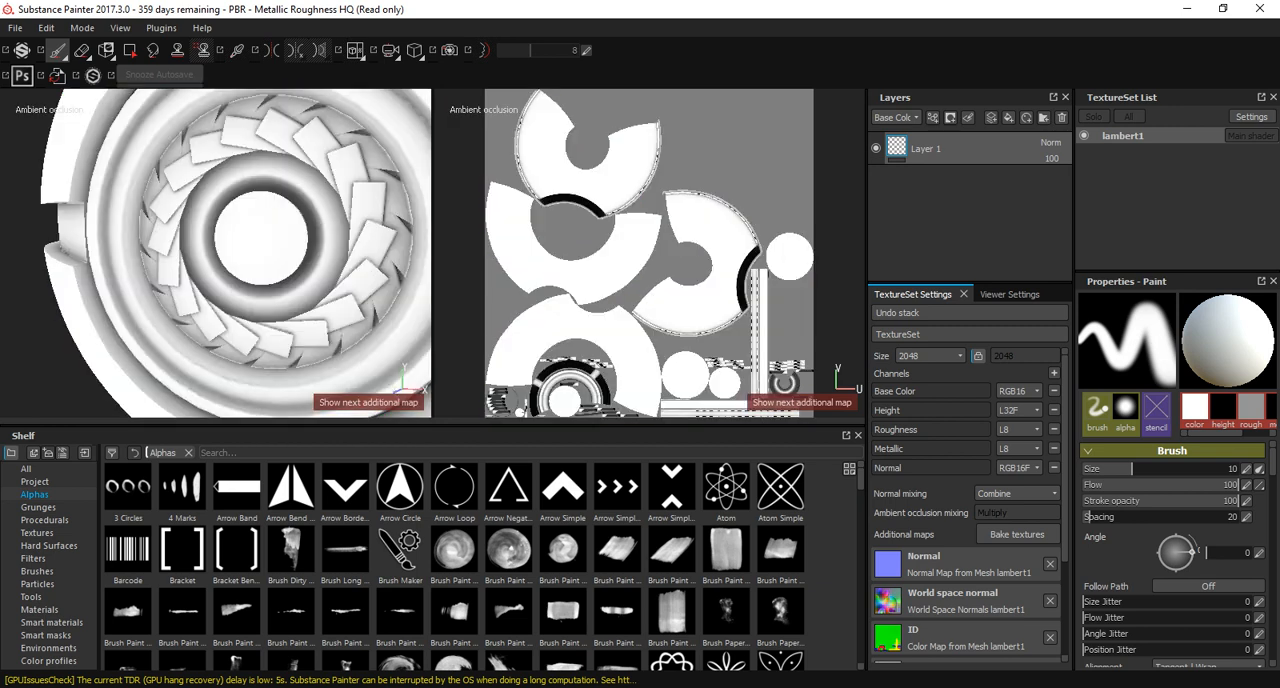
pyautogui.press('b')
pyautogui.press('b')
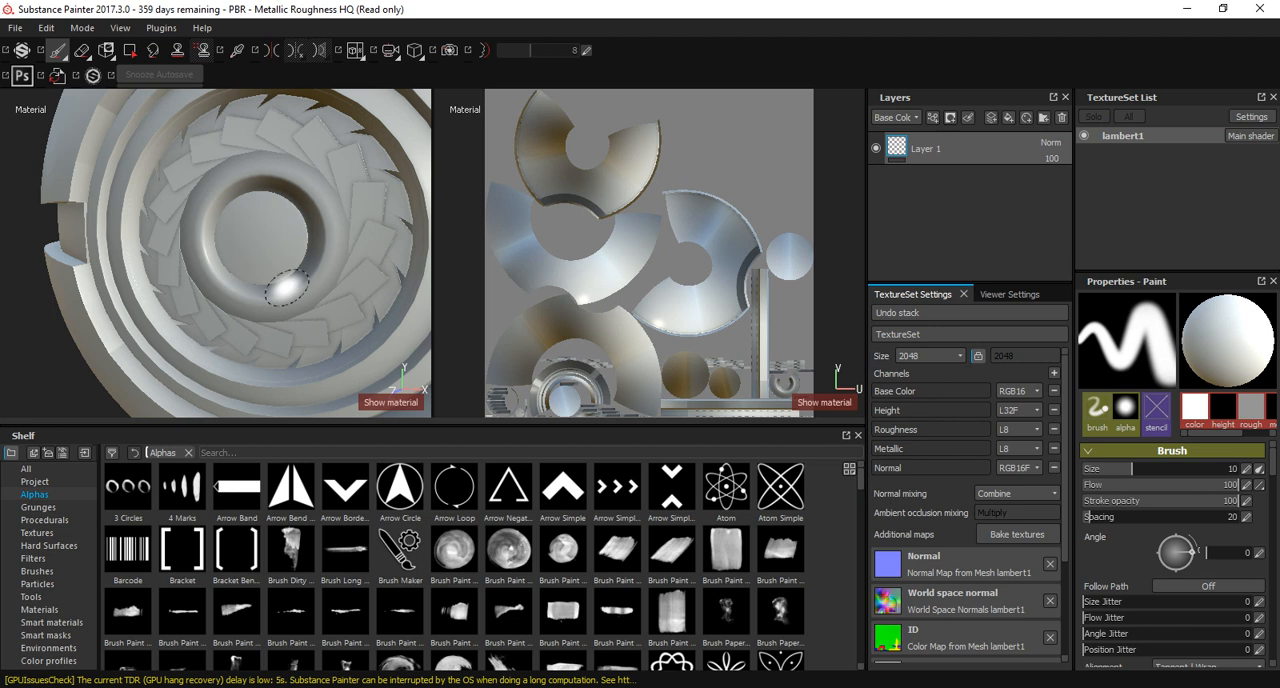
pyautogui.press('super')
pyautogui.press('super')
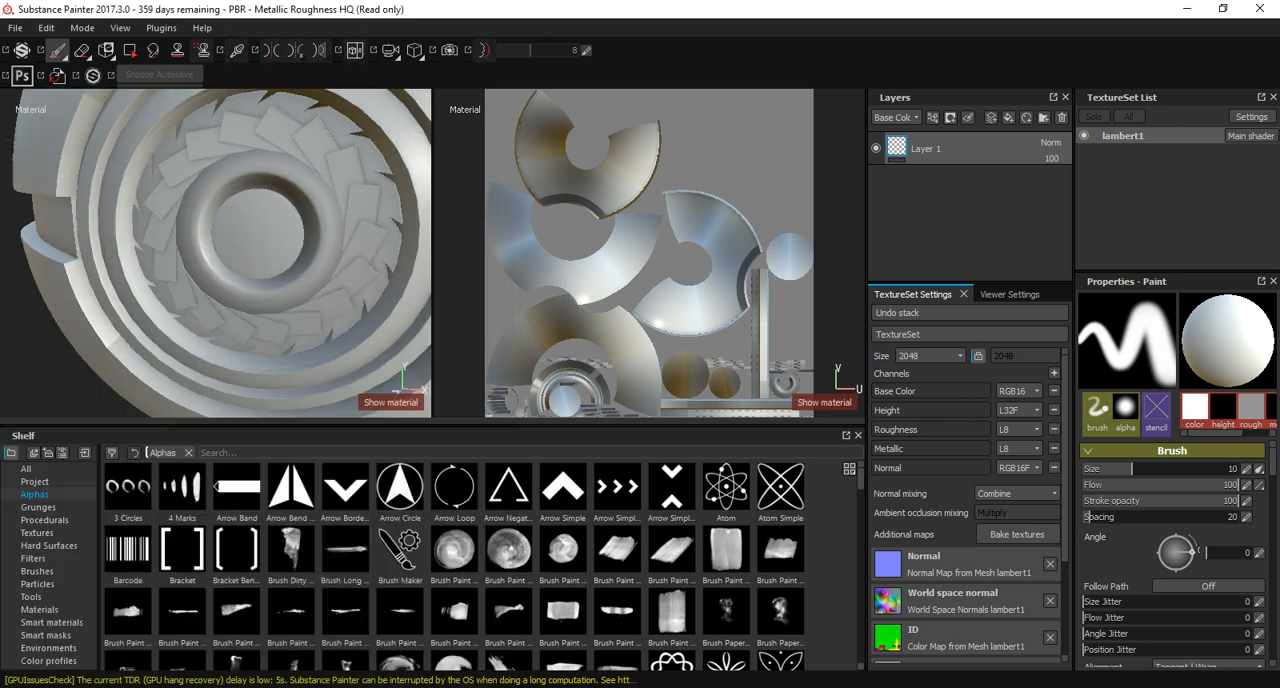
# Bring the whole Pokeball into view and list the smart materials in the shelf.
pyautogui.moveTo(241, 190)
pyautogui.keyDown('alt'); pyautogui.mouseDown()
pyautogui.moveTo(285, 222)
pyautogui.moveTo(222, 212)
pyautogui.moveTo(268, 160)
pyautogui.mouseUp(); pyautogui.keyUp('alt')
pyautogui.keyDown('alt'); pyautogui.moveTo(268, 160); pyautogui.dragTo(220, 185, button='right'); pyautogui.keyUp('alt')
pyautogui.keyDown('alt'); pyautogui.moveTo(220, 185); pyautogui.dragTo(248, 327); pyautogui.keyUp('alt')
pyautogui.click(48, 648)
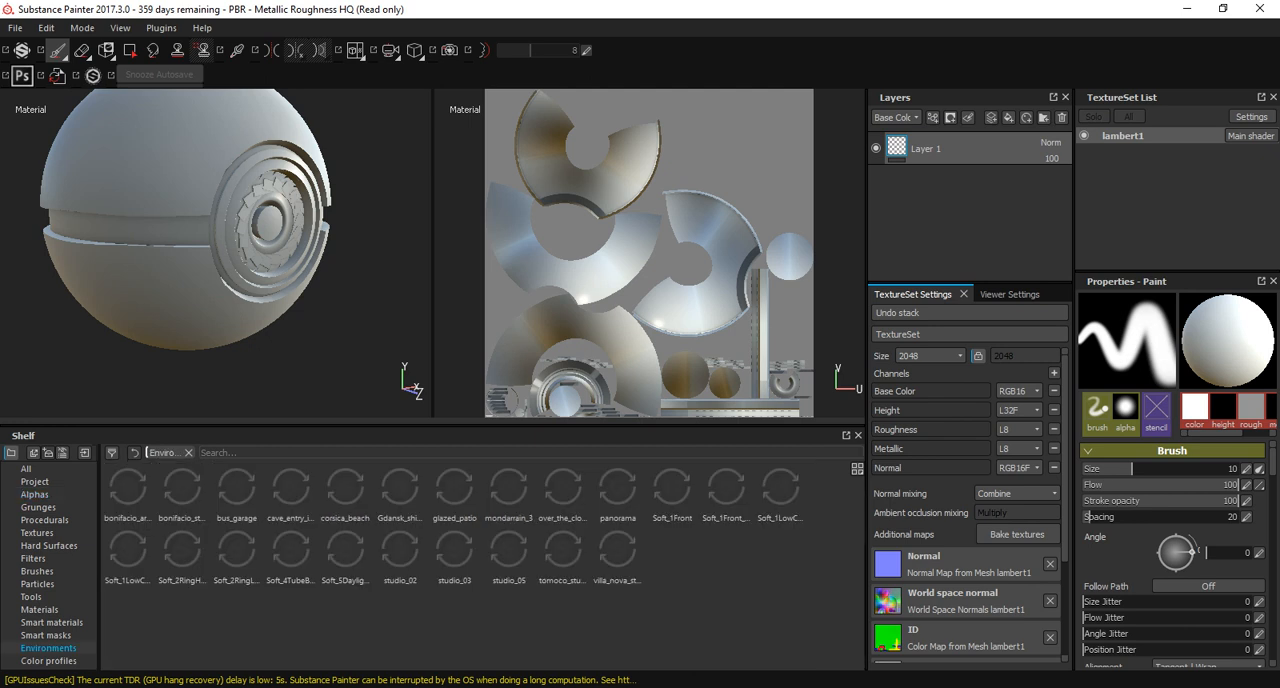
pyautogui.click(51, 622)
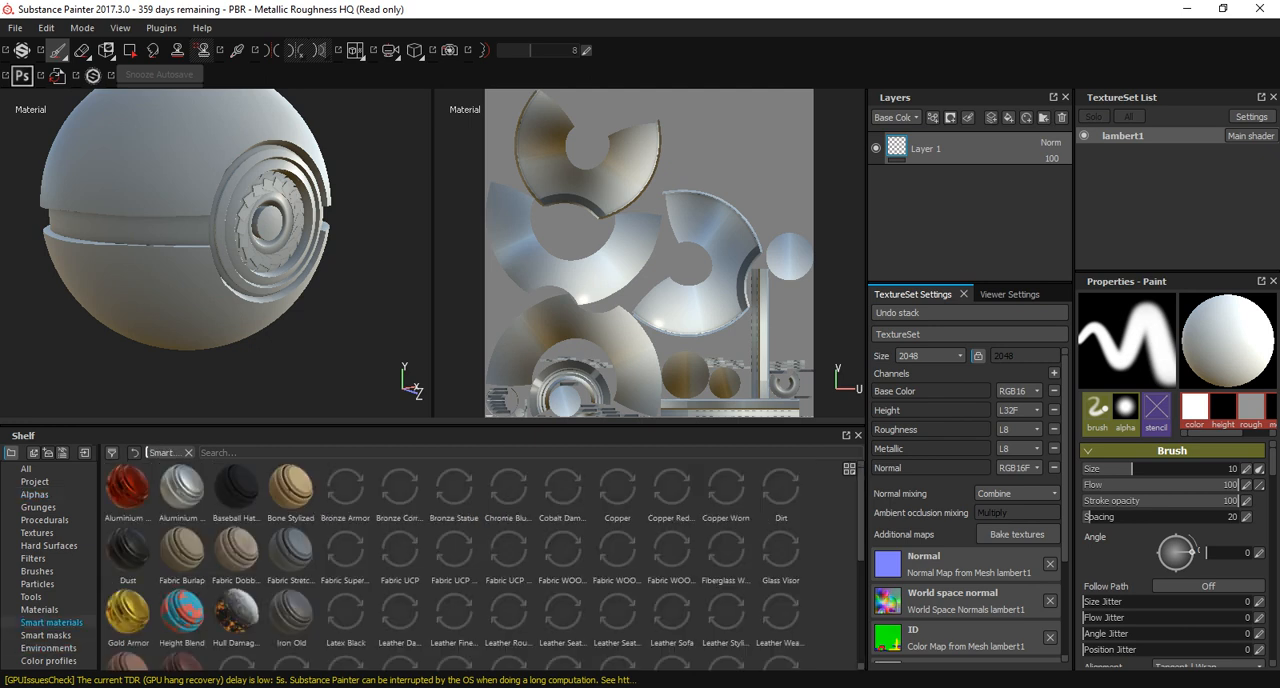
# Save the project as Poke in the PokeBall project folder inside the 2520 folder.
pyautogui.hotkey('ctrl', 's')
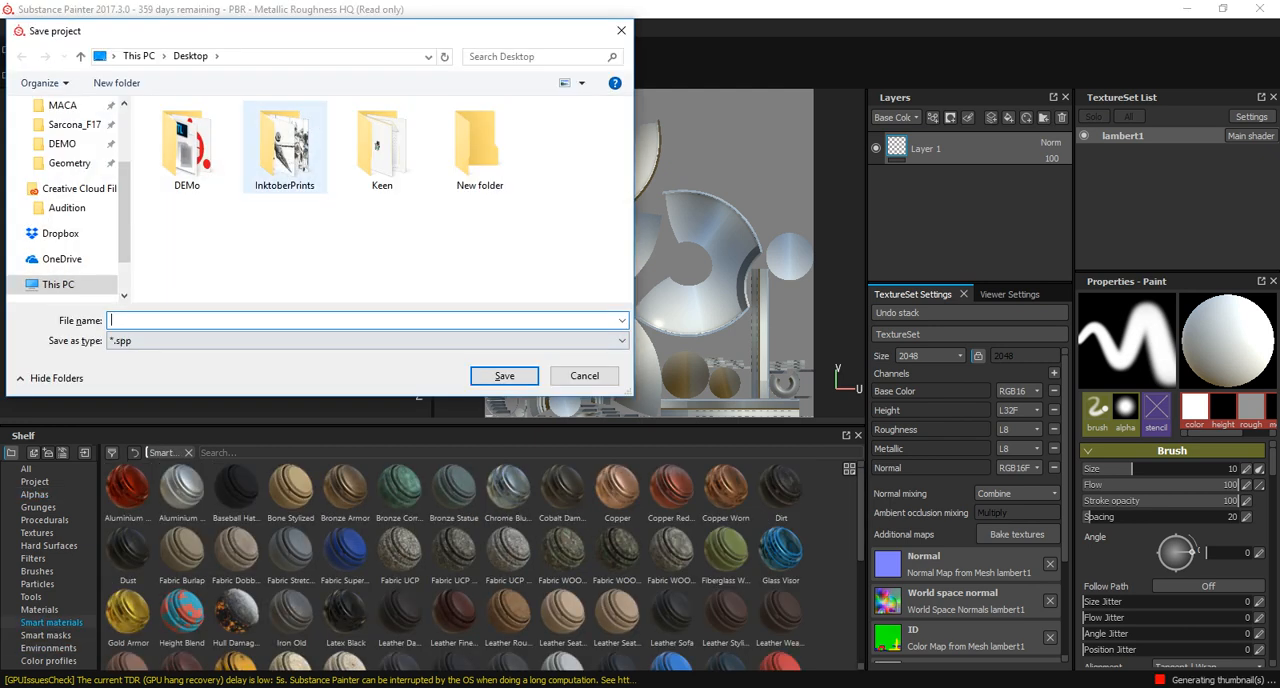
pyautogui.click(74, 124)
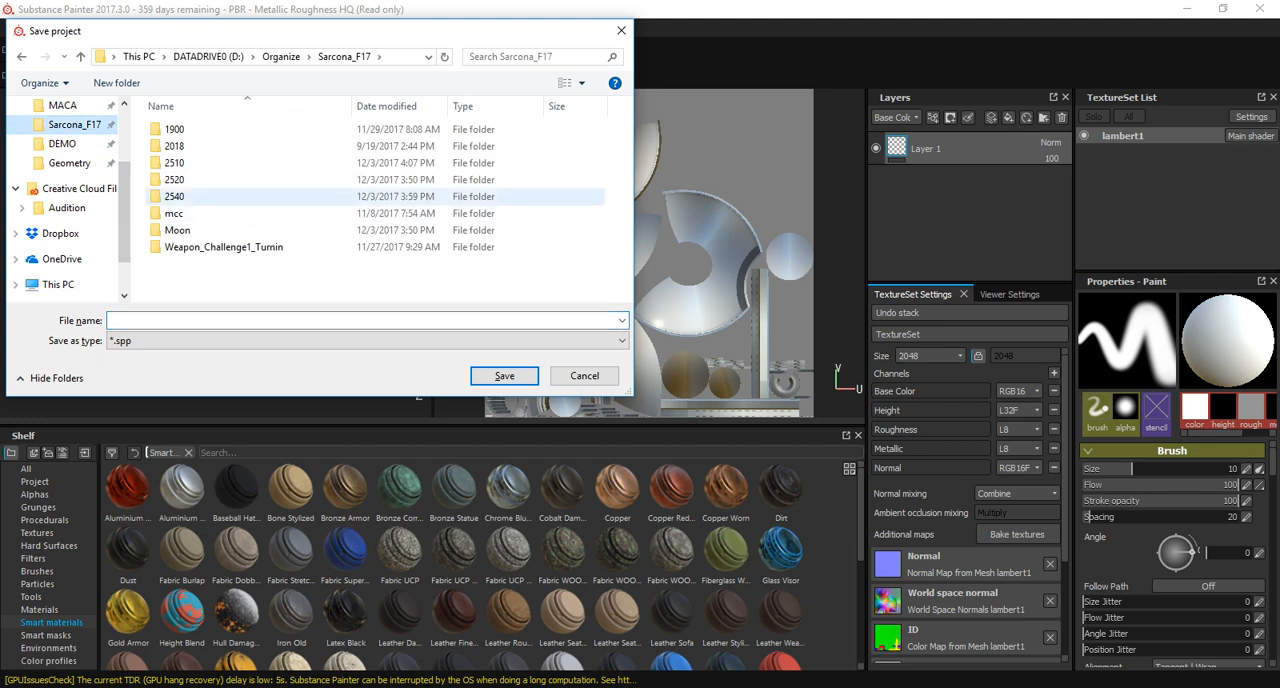
pyautogui.doubleClick(200, 179)
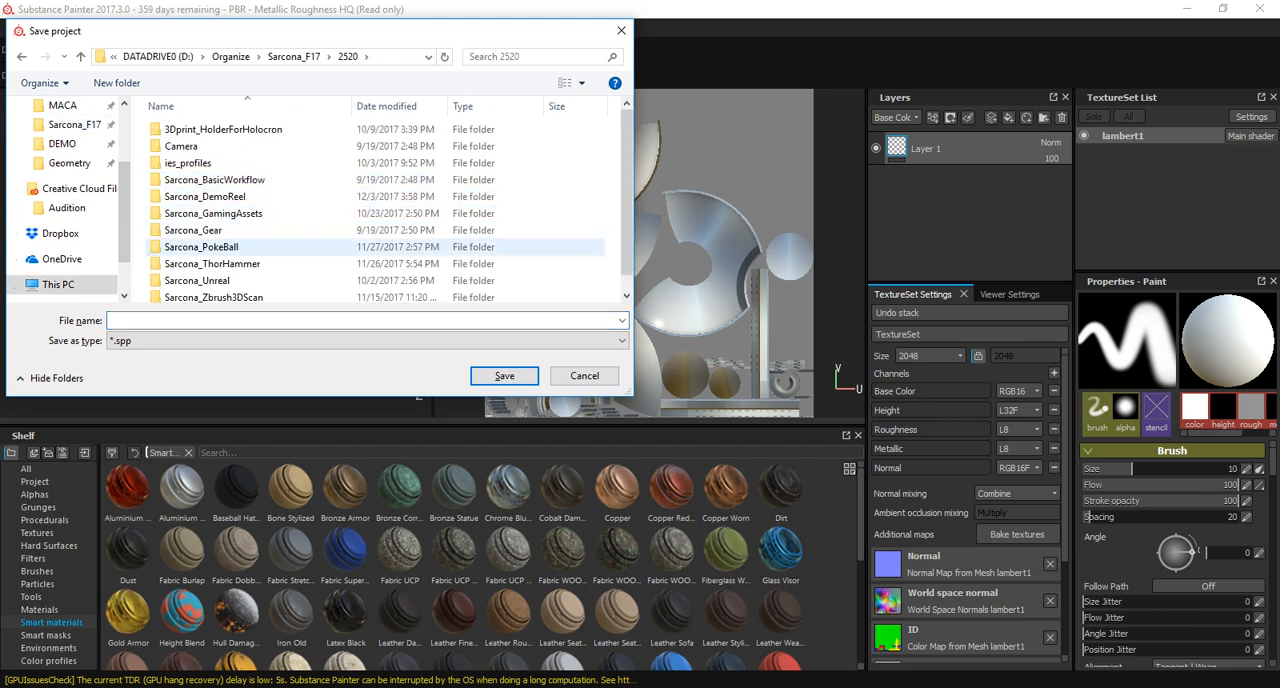
pyautogui.doubleClick(200, 246)
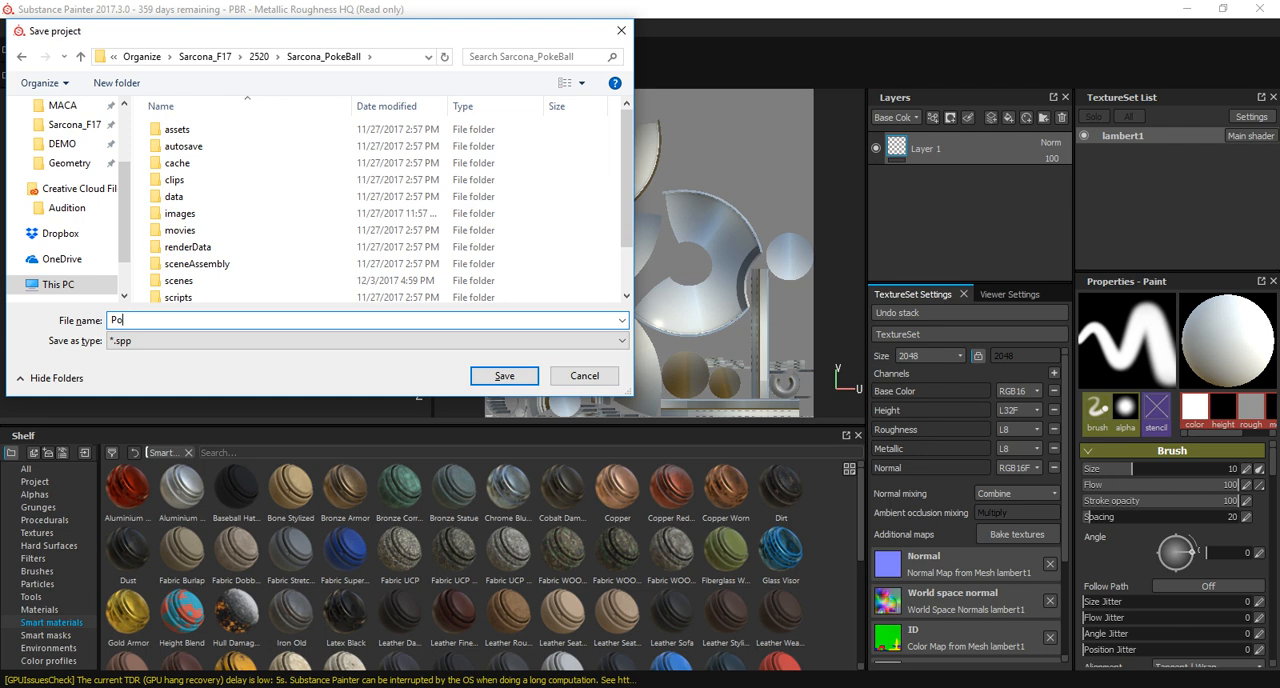
pyautogui.press('Return')
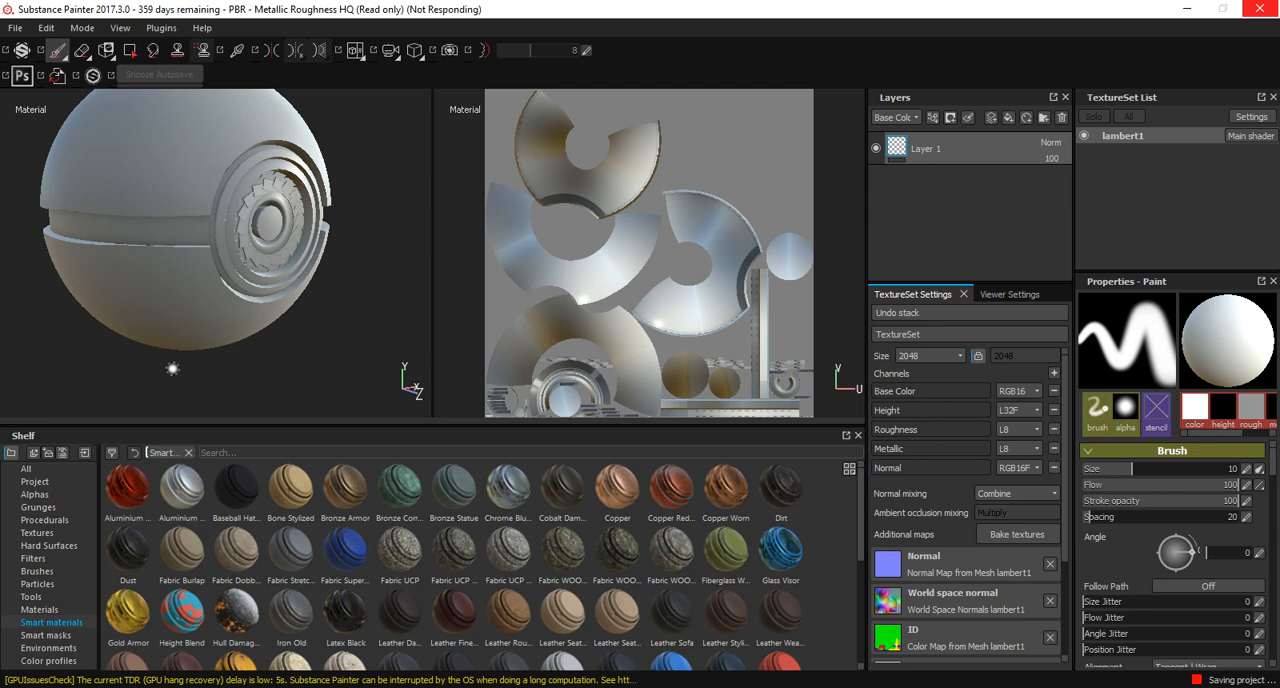
# Add the Steel Scratched smart material to the layer stack beneath Layer 1 and view it on the Pokeball.
pyautogui.scroll(-4, 400, 590)
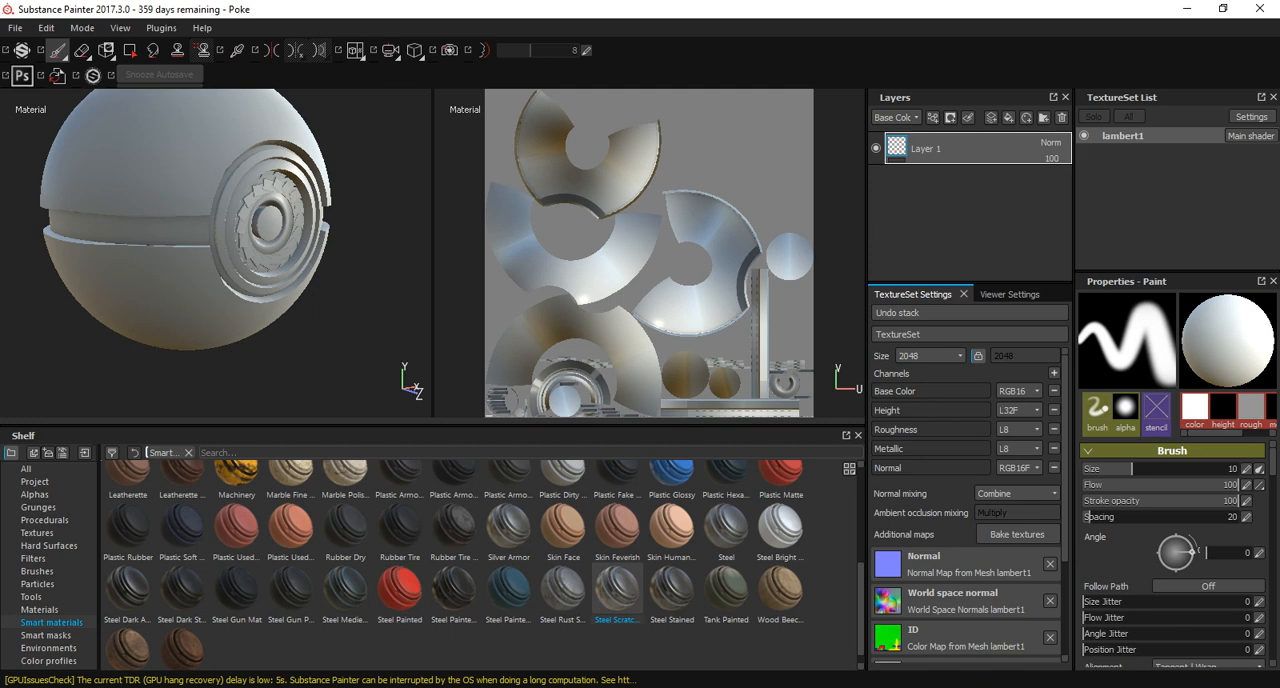
pyautogui.moveTo(965, 150); pyautogui.dragTo(965, 185)
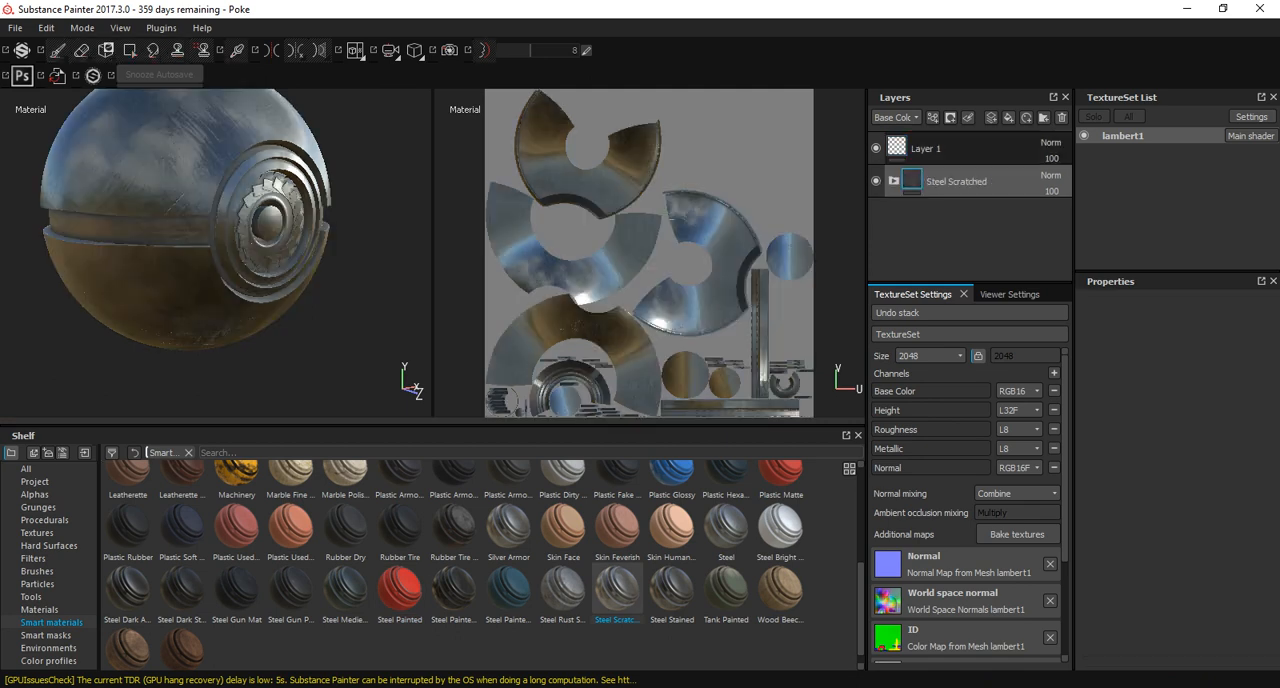
pyautogui.moveTo(190, 225)
pyautogui.keyDown('alt'); pyautogui.mouseDown()
pyautogui.moveTo(205, 260)
pyautogui.moveTo(310, 290)
pyautogui.moveTo(255, 280)
pyautogui.moveTo(215, 230)
pyautogui.moveTo(175, 220)
pyautogui.moveTo(235, 200)
pyautogui.moveTo(190, 205)
pyautogui.moveTo(235, 125)
pyautogui.moveTo(215, 240)
pyautogui.moveTo(285, 225)
pyautogui.moveTo(295, 235)
pyautogui.moveTo(290, 220)
pyautogui.moveTo(250, 230)
pyautogui.moveTo(230, 200)
pyautogui.moveTo(200, 225)
pyautogui.mouseUp(); pyautogui.keyUp('alt')
pyautogui.scroll(5, 240, 270)
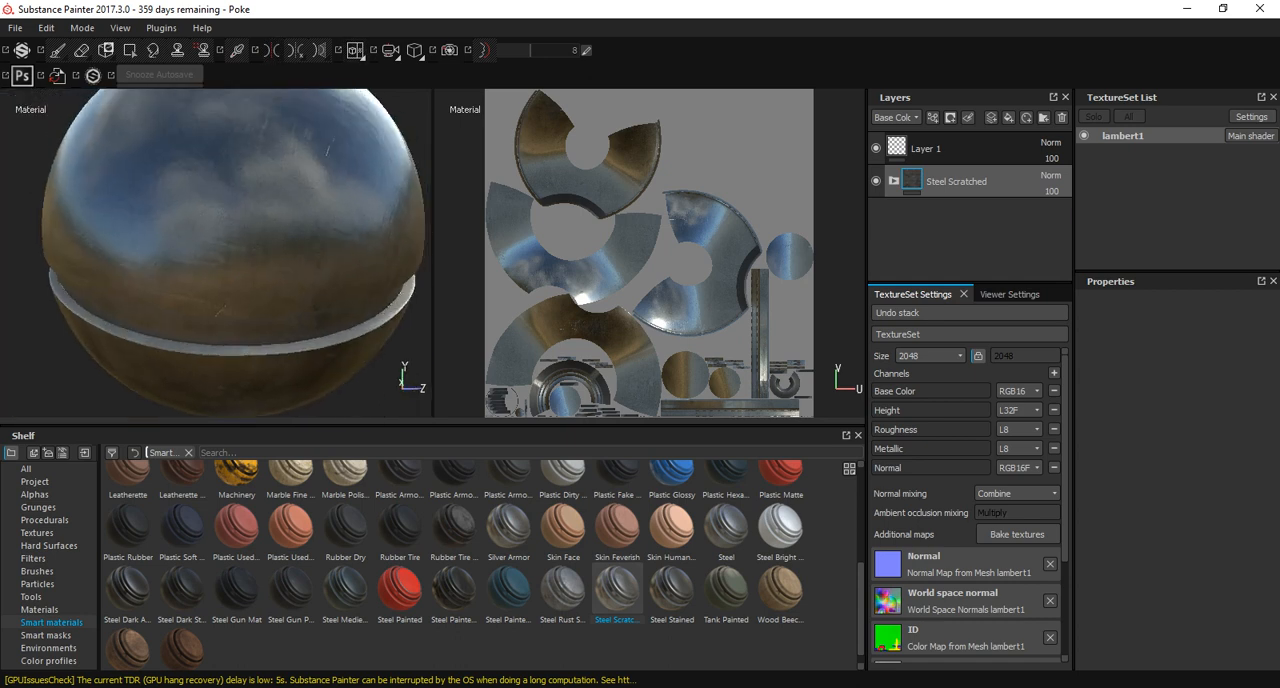
# Expand the Steel Scratched group and examine its Sharpen filter, Dirt mask and the MG Dirt generator's parameters and image inputs.
pyautogui.click(894, 181)
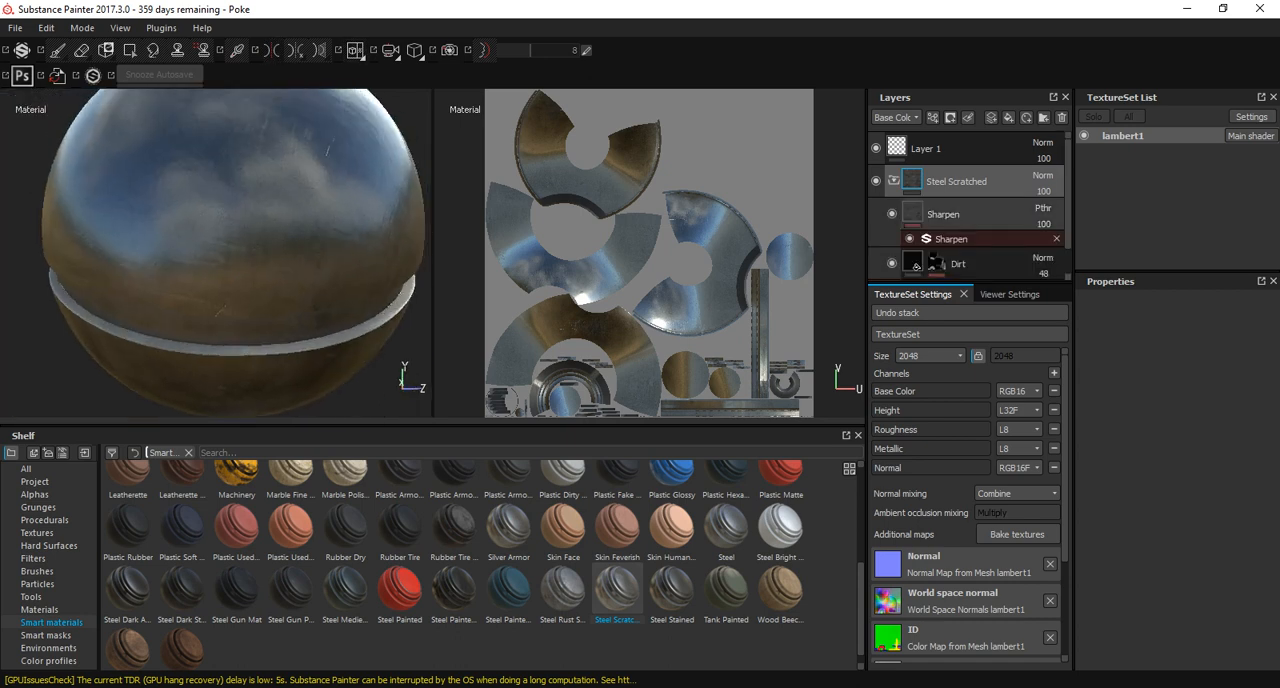
pyautogui.click(945, 214)
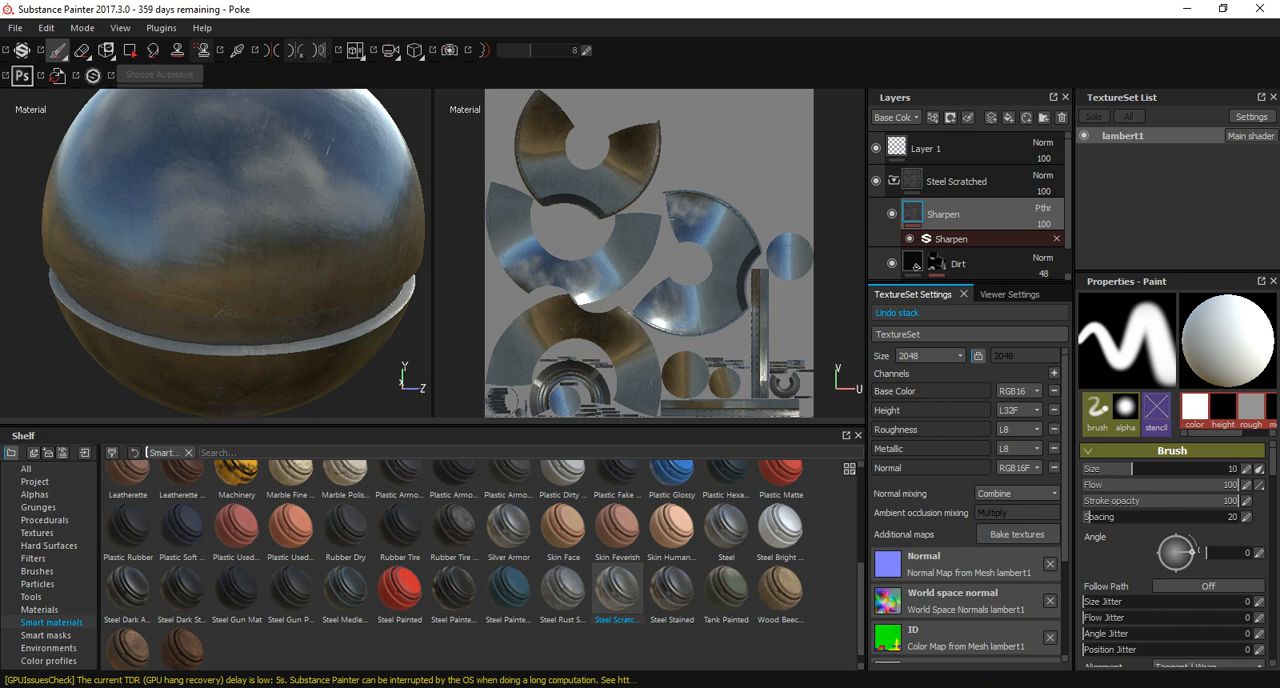
pyautogui.click(980, 238)
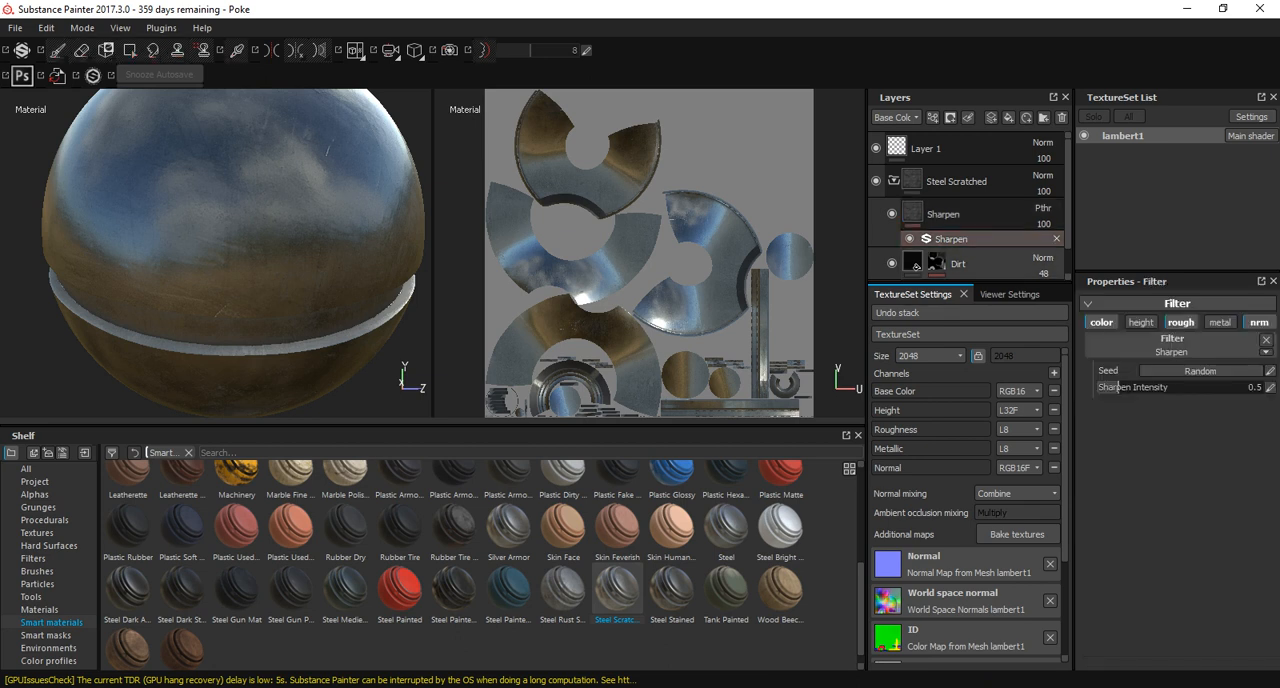
pyautogui.click(912, 263)
pyautogui.click(937, 262)
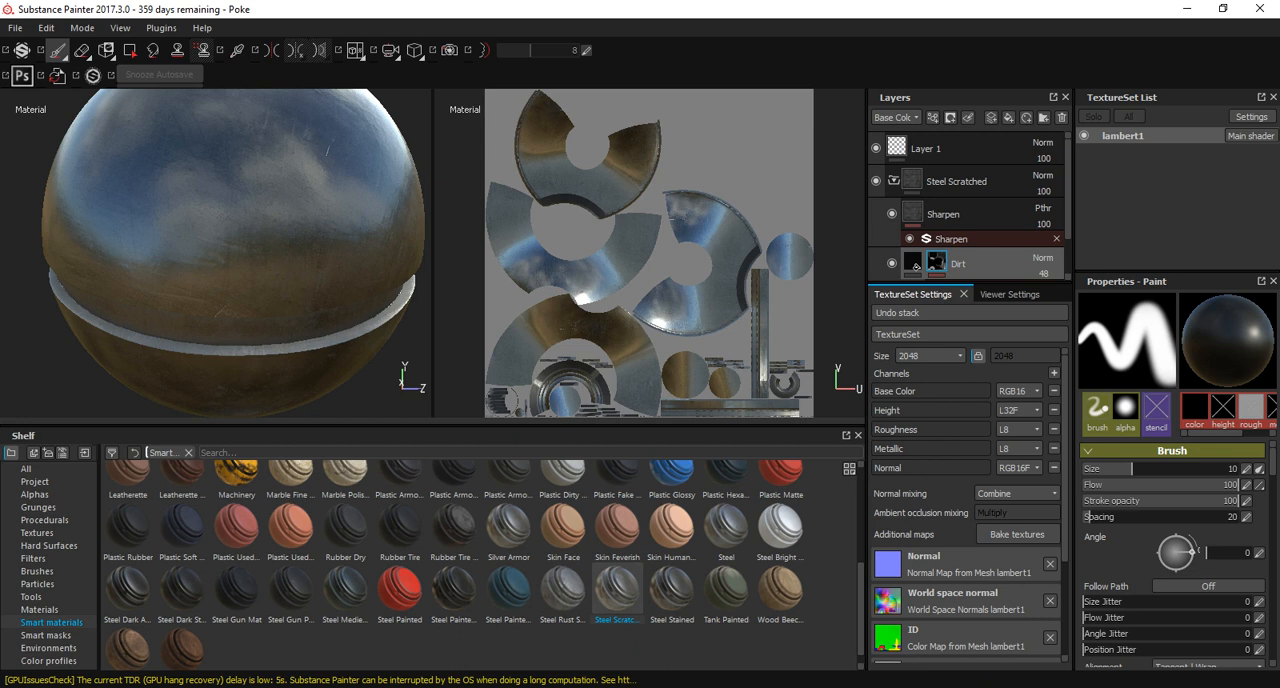
pyautogui.scroll(-8, 1170, 550)
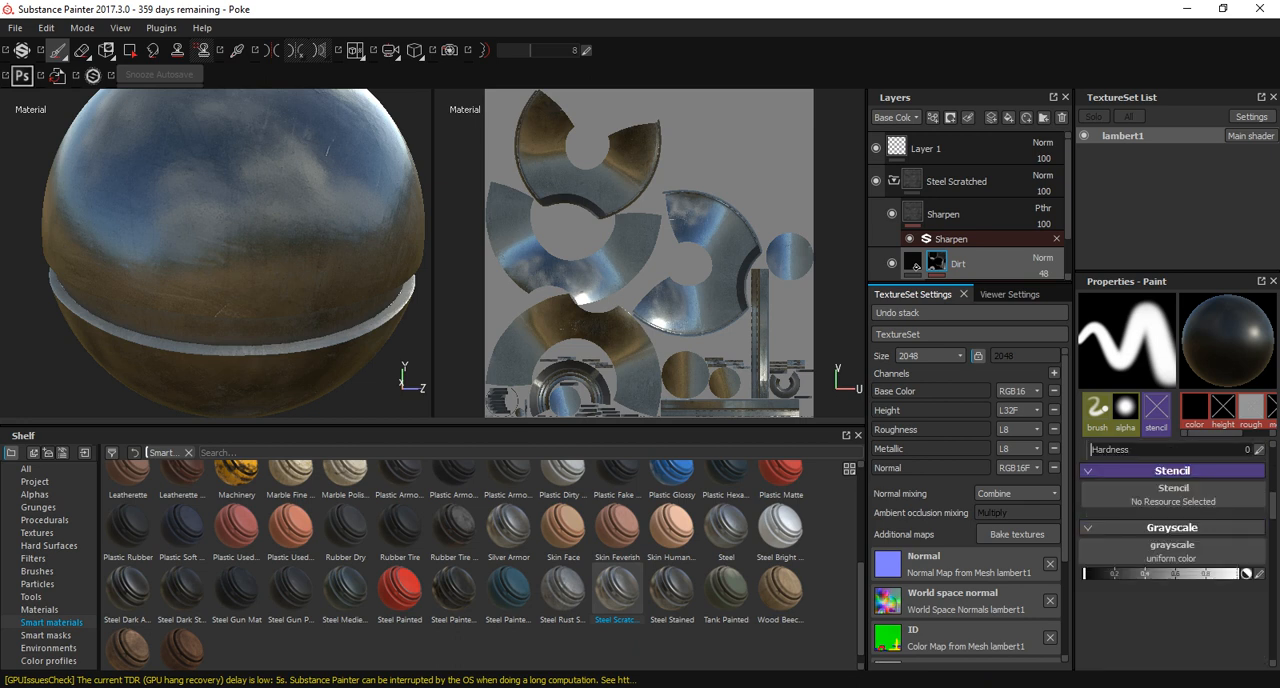
pyautogui.scroll(-1, 1170, 490)
pyautogui.scroll(-1, 968, 220)
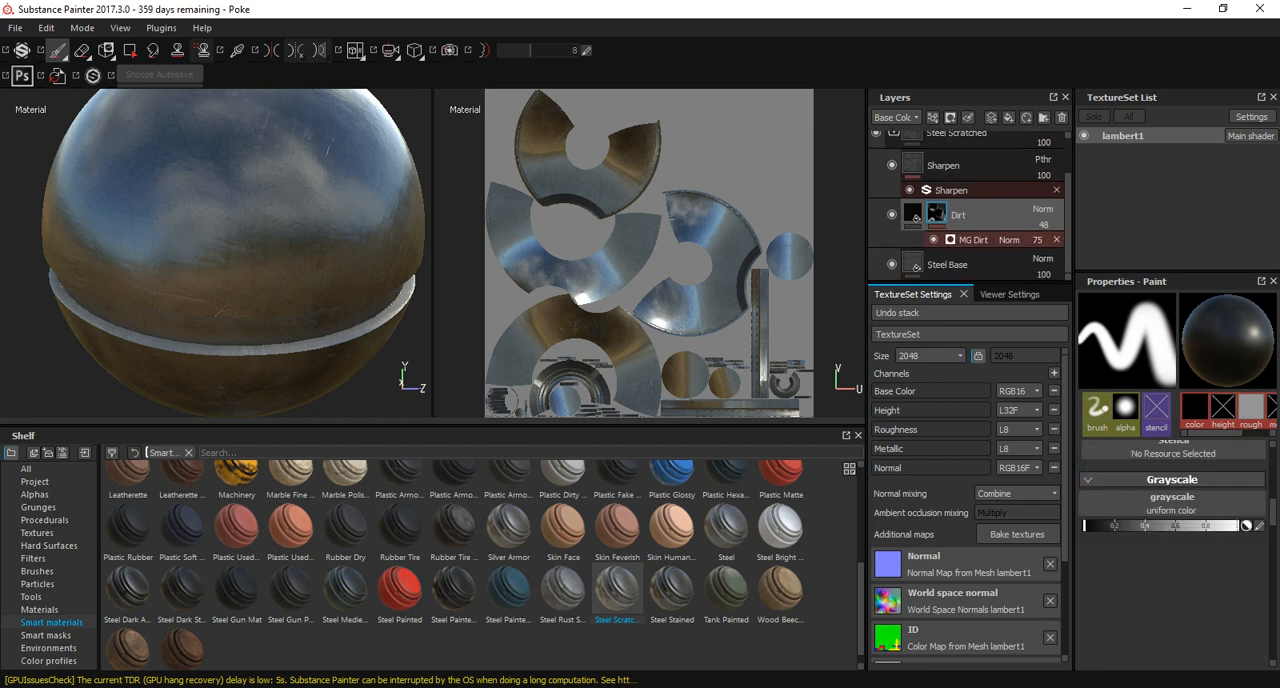
pyautogui.click(975, 240)
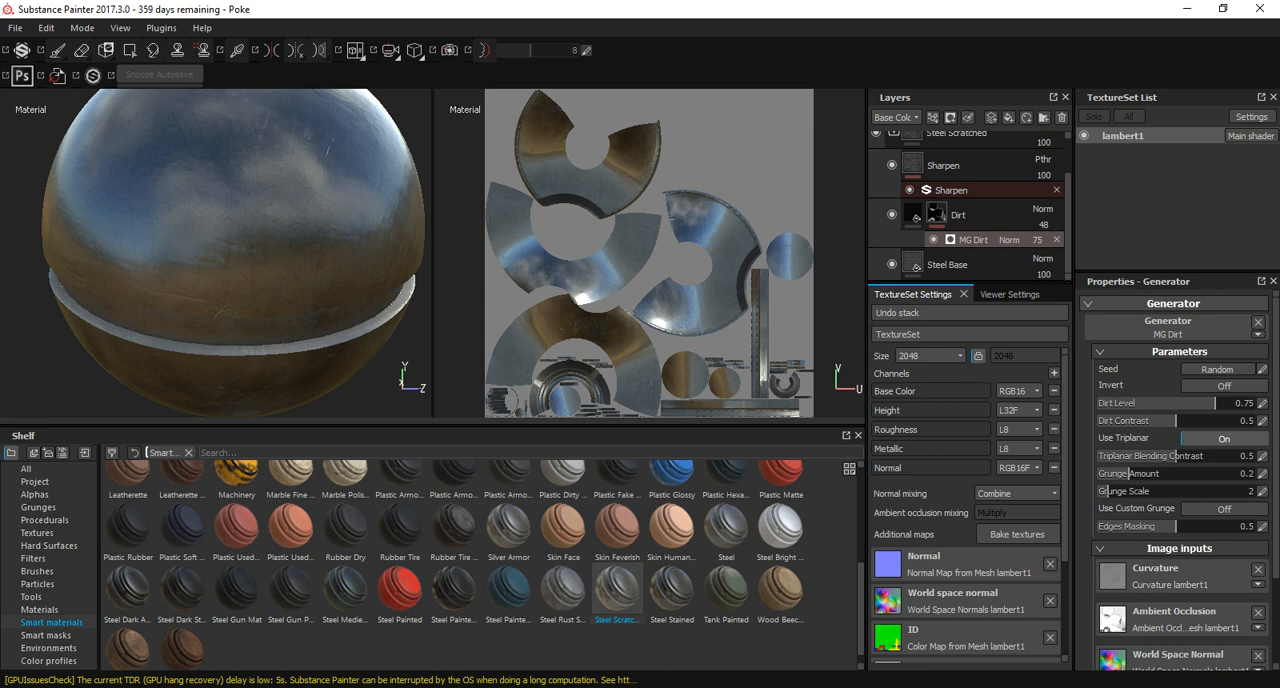
pyautogui.scroll(-2, 1129, 473)
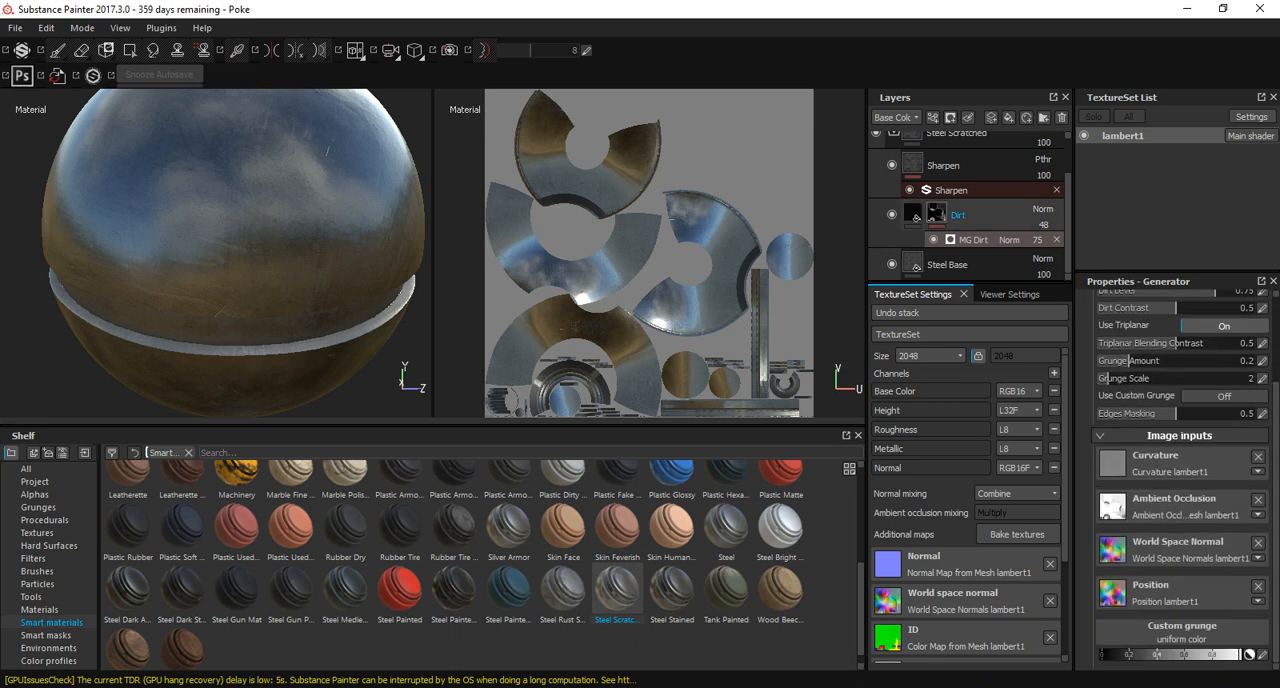
# Set the Steel Base fill layer to Tri-planar projection and inspect the Pokeball's surface and front rings up close.
pyautogui.click(915, 265)
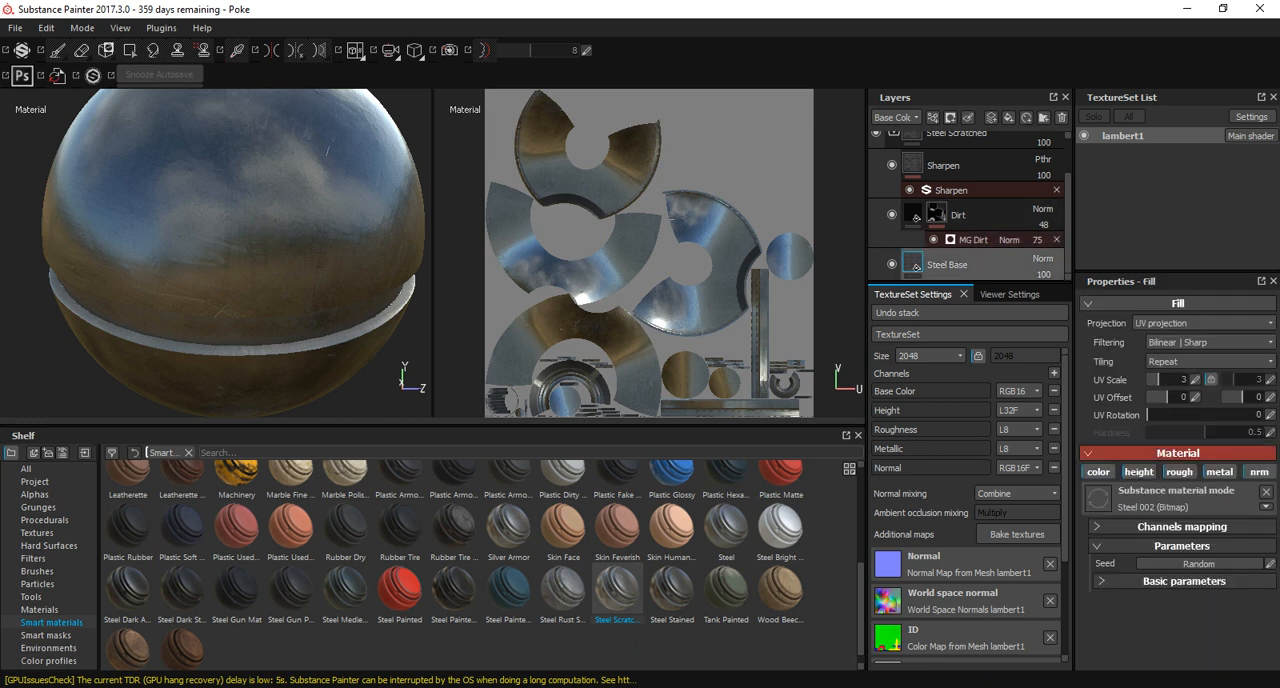
pyautogui.click(1200, 323)
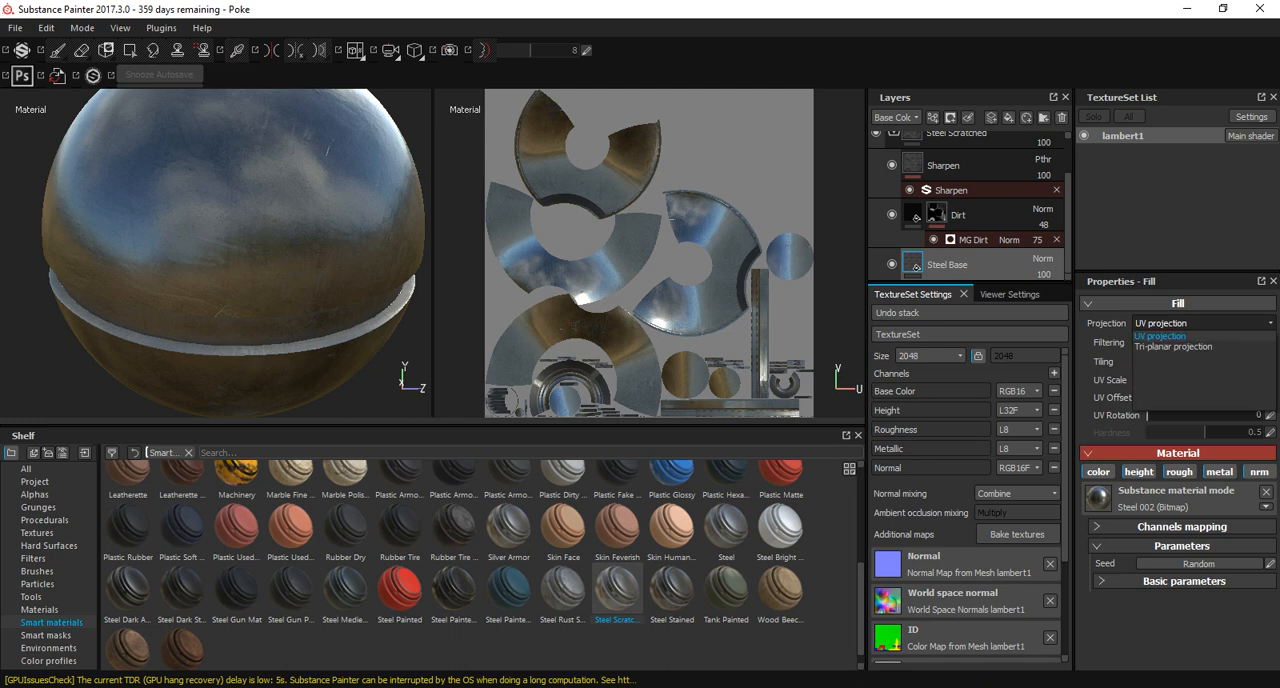
pyautogui.click(1180, 341)
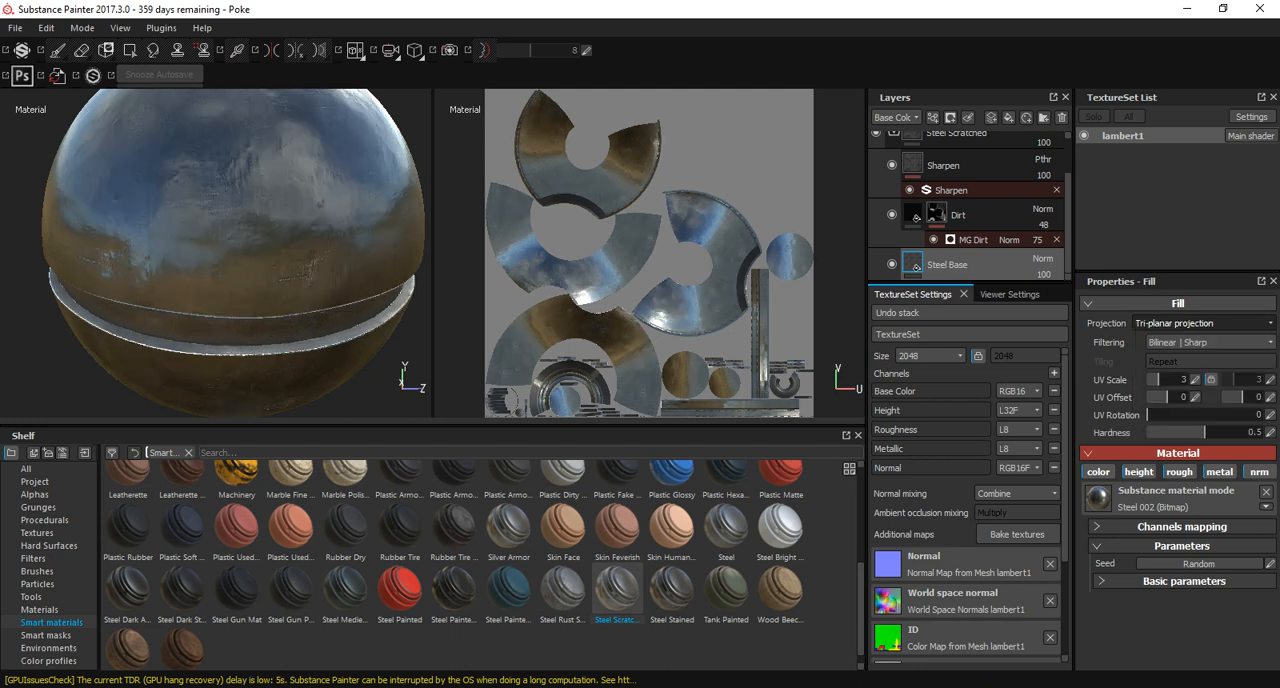
pyautogui.keyDown('alt'); pyautogui.moveTo(310, 235); pyautogui.dragTo(165, 258); pyautogui.keyUp('alt')
pyautogui.keyDown('alt'); pyautogui.moveTo(265, 265); pyautogui.dragTo(205, 245); pyautogui.keyUp('alt')
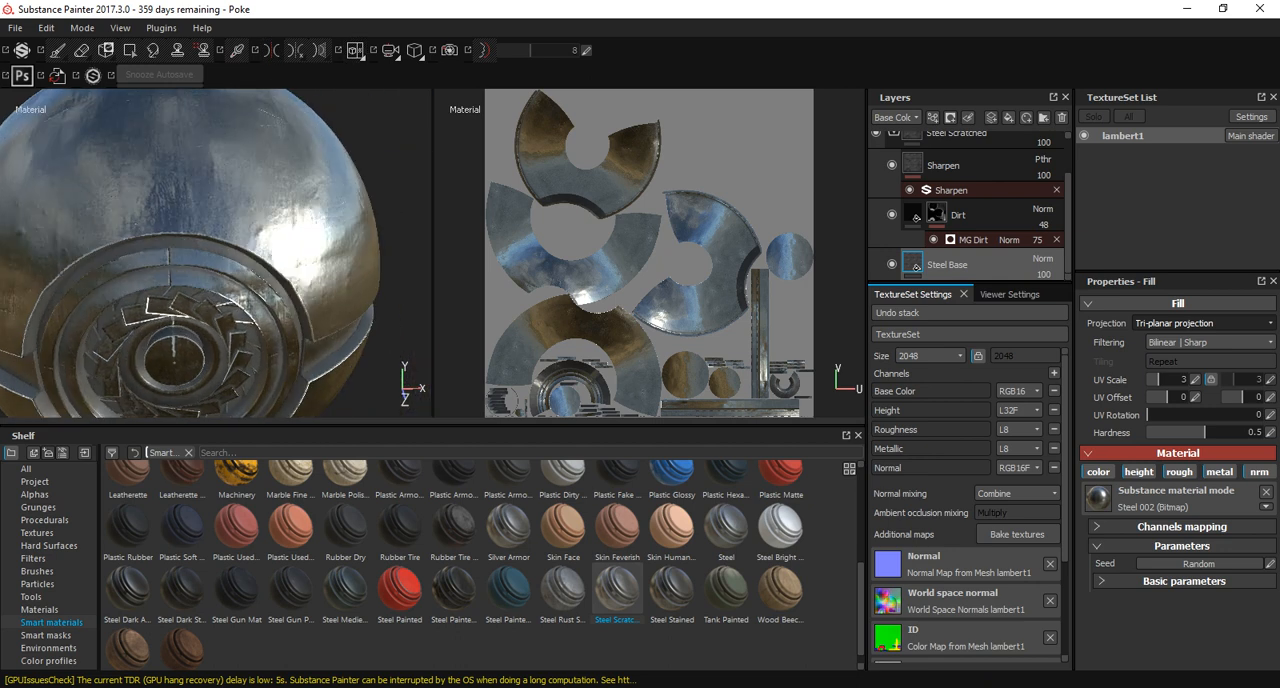
pyautogui.keyDown('alt'); pyautogui.moveTo(205, 245); pyautogui.dragTo(180, 245, button='right'); pyautogui.keyUp('alt')
pyautogui.keyDown('alt'); pyautogui.moveTo(190, 250); pyautogui.dragTo(215, 240); pyautogui.keyUp('alt')
pyautogui.keyDown('alt'); pyautogui.moveTo(215, 240); pyautogui.dragTo(356, 50, button='right'); pyautogui.keyUp('alt')
pyautogui.keyDown('alt'); pyautogui.moveTo(200, 230); pyautogui.dragTo(265, 235); pyautogui.keyUp('alt')
pyautogui.keyDown('alt'); pyautogui.moveTo(265, 235); pyautogui.dragTo(356, 60, button='right'); pyautogui.keyUp('alt')
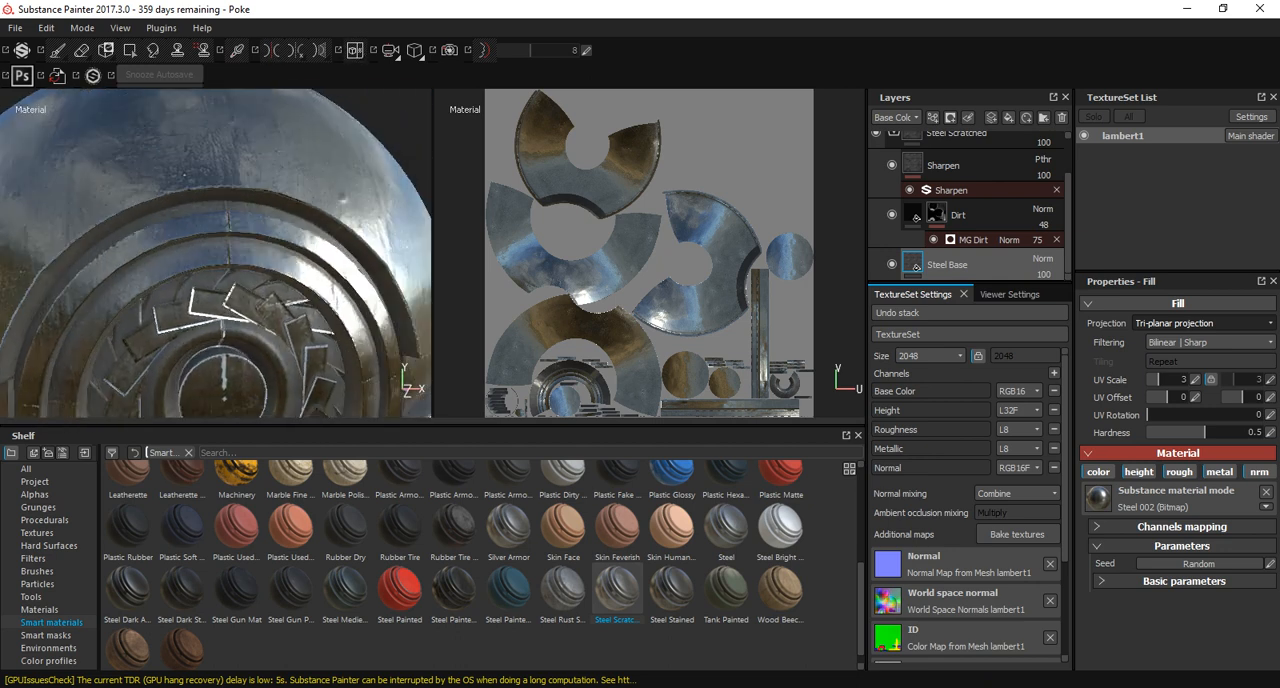
pyautogui.keyDown('alt'); pyautogui.moveTo(230, 260); pyautogui.dragTo(258, 275); pyautogui.keyUp('alt')
# Alternate the Steel Base fill between UV and Tri-planar projection to compare the ring seams, ending on UV projection.
pyautogui.click(1196, 324)
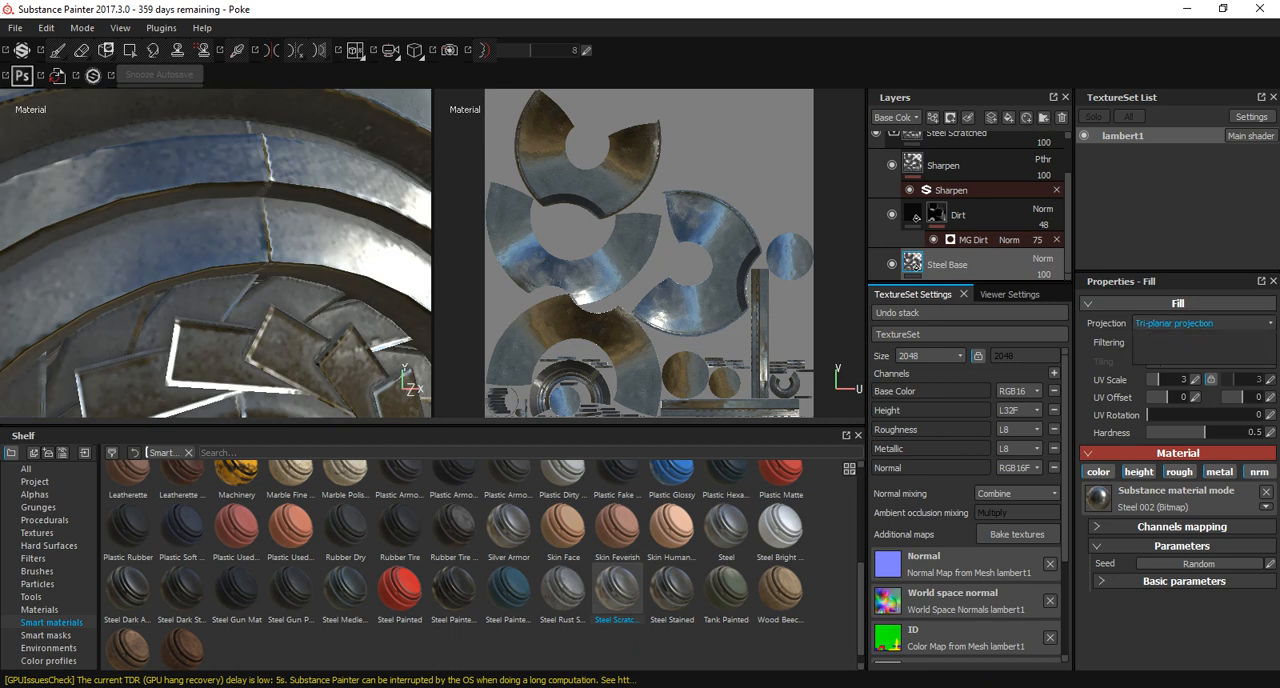
pyautogui.click(1188, 340)
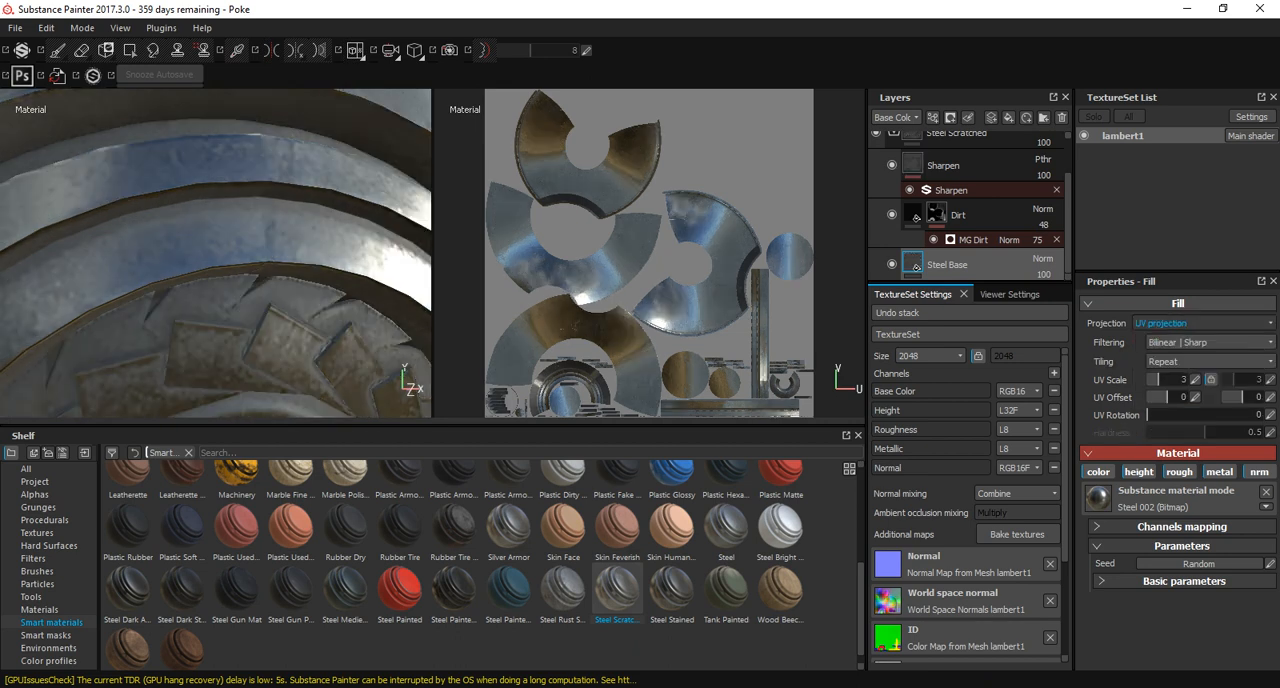
pyautogui.click(1200, 323)
pyautogui.click(1175, 346)
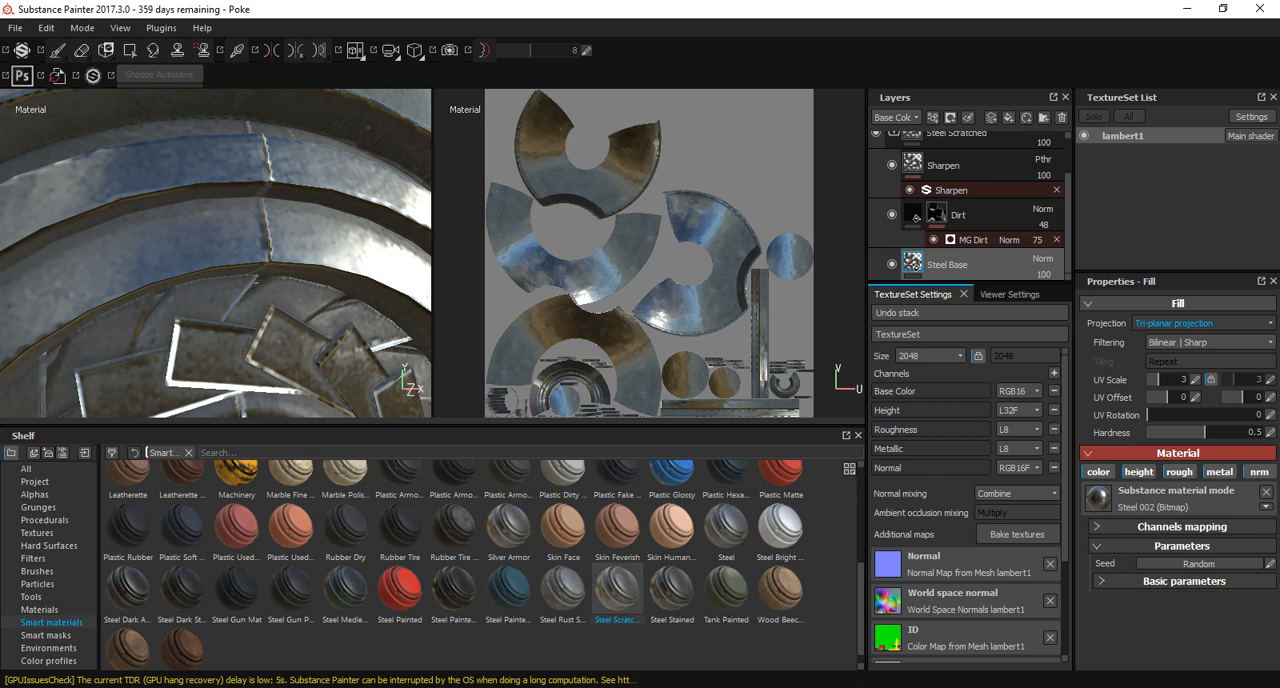
pyautogui.click(1200, 323)
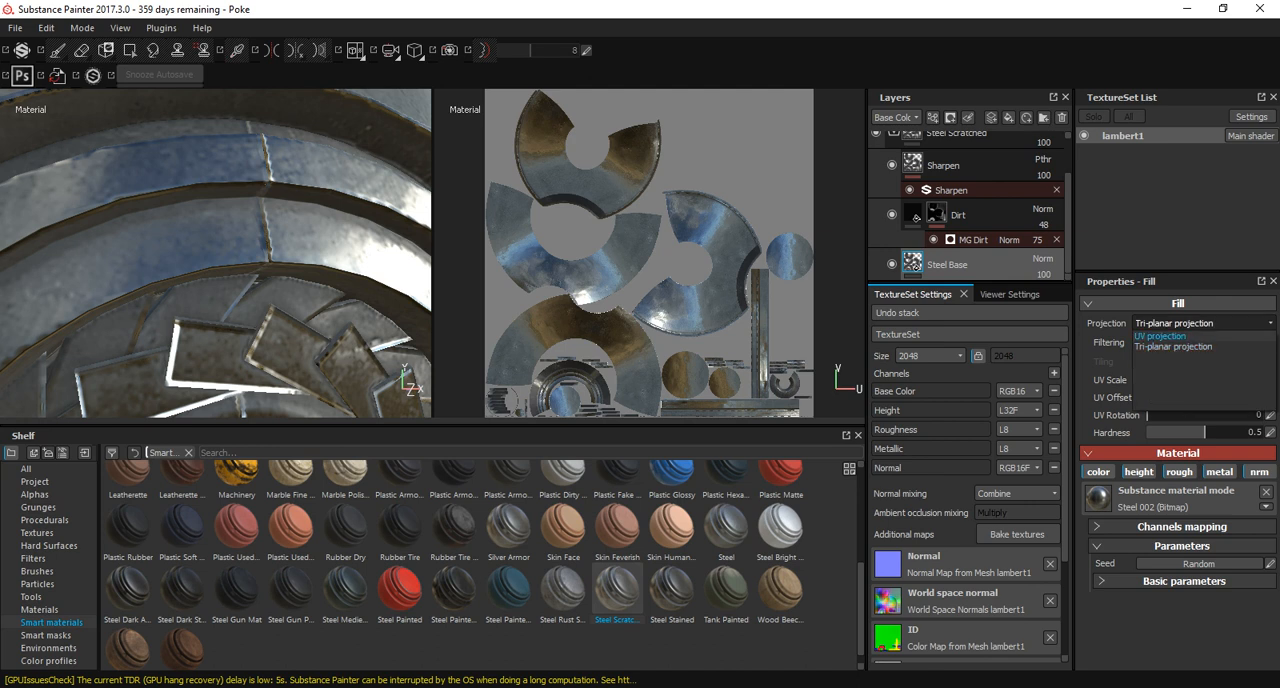
pyautogui.click(1175, 342)
pyautogui.scroll(-6, 216, 253)
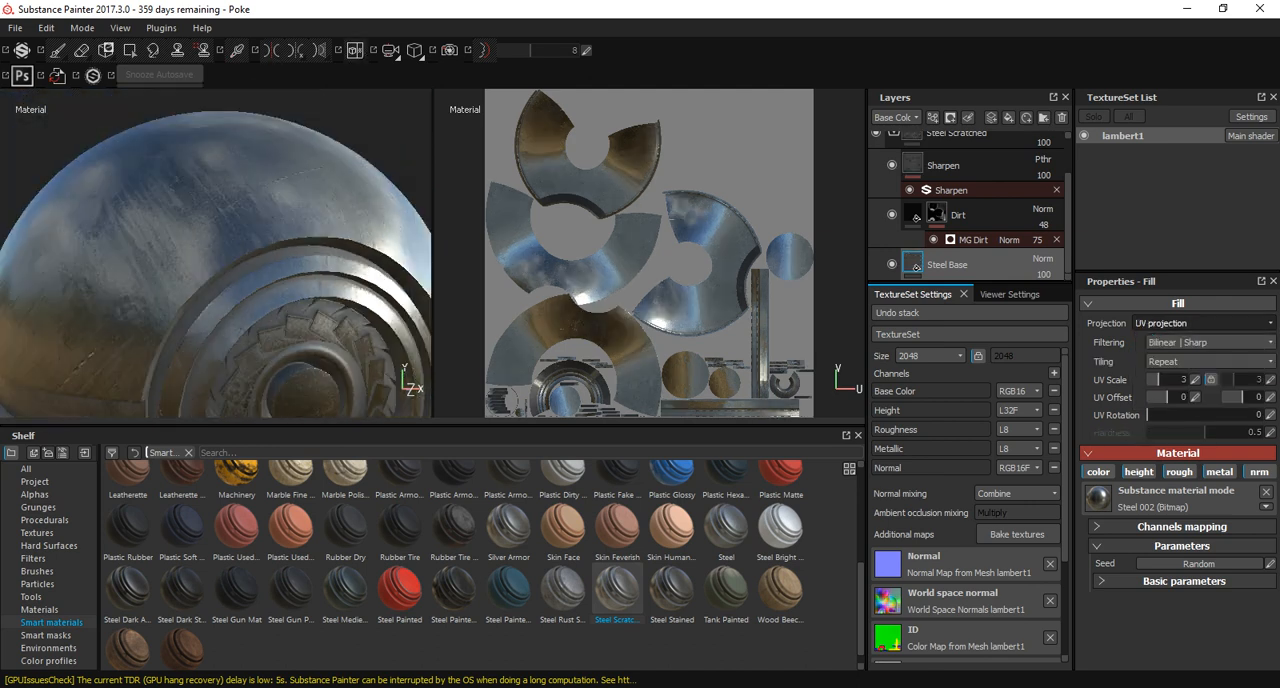
pyautogui.keyDown('alt'); pyautogui.moveTo(216, 253); pyautogui.dragTo(150, 222); pyautogui.keyUp('alt')
pyautogui.scroll(-3, 250, 200)
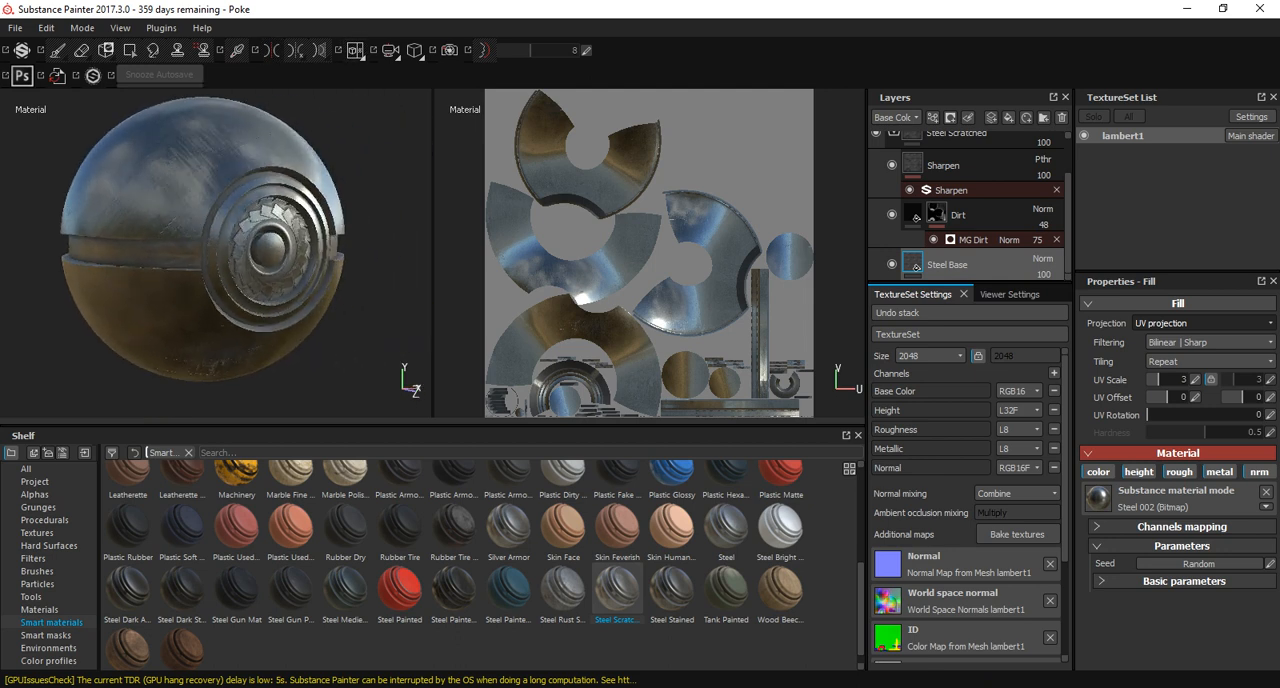
# Collapse the Steel Scratched group and add a mask with color selection to it.
pyautogui.scroll(2, 966, 205)
pyautogui.click(894, 181)
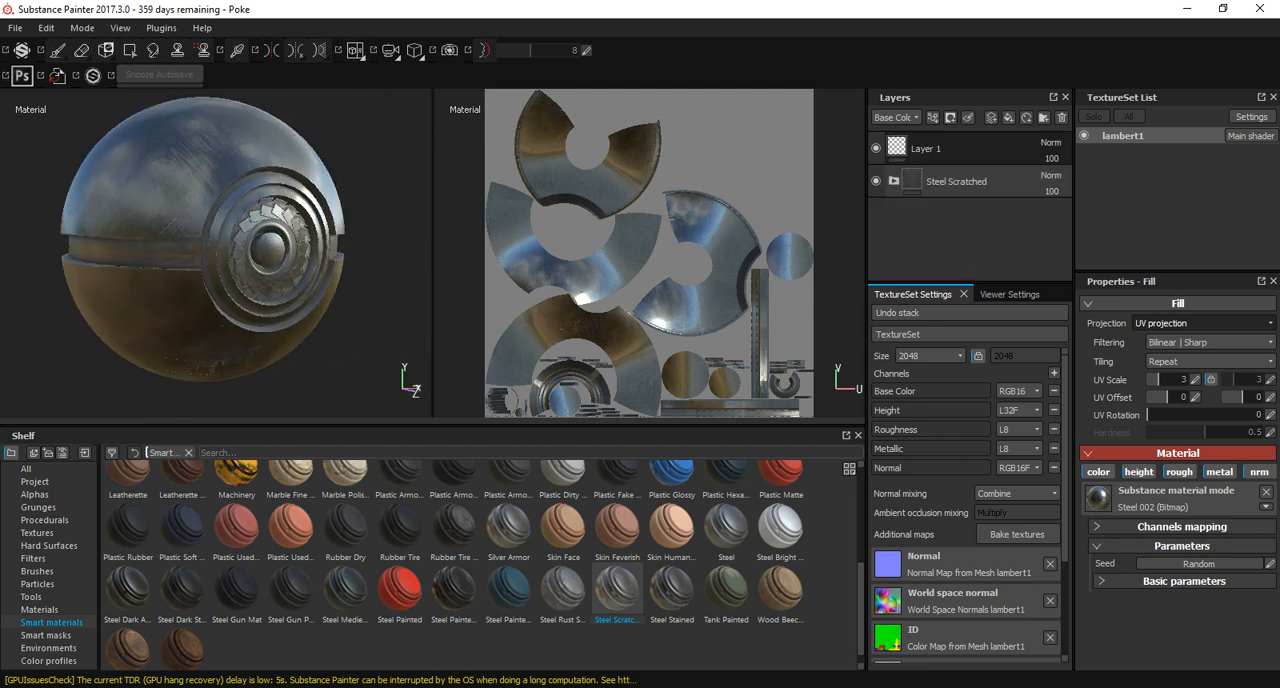
pyautogui.click(950, 117)
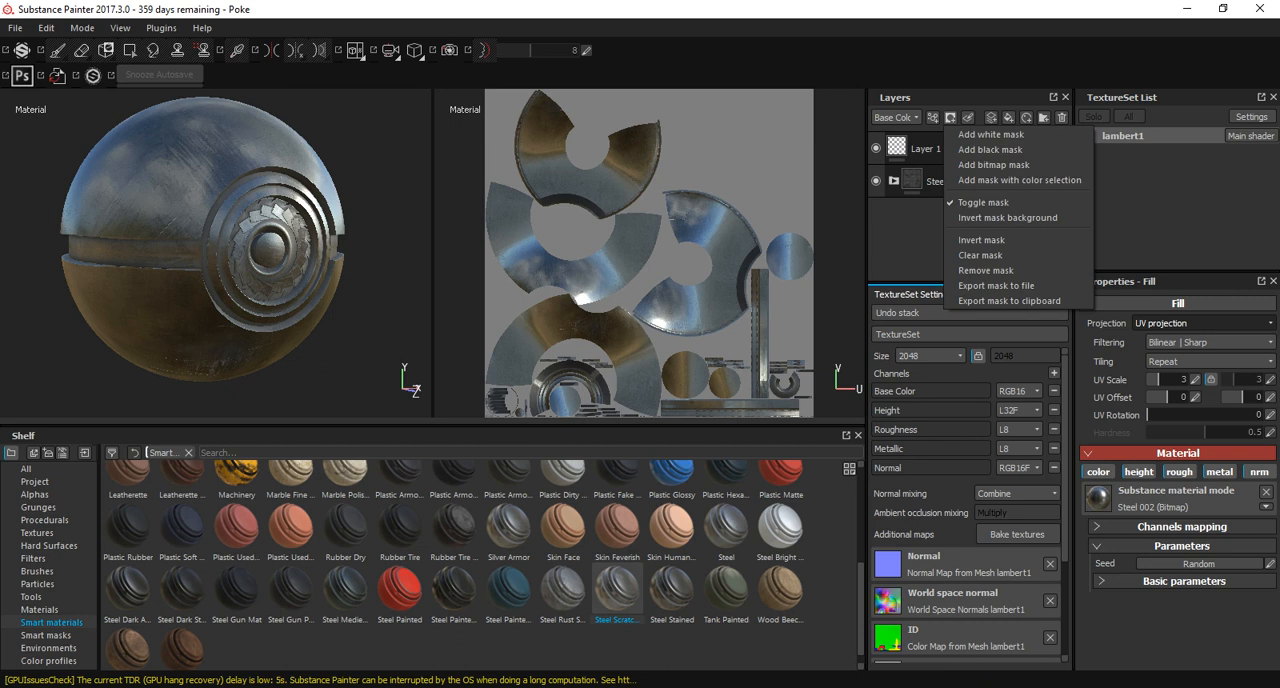
pyautogui.click(968, 117)
pyautogui.click(950, 117)
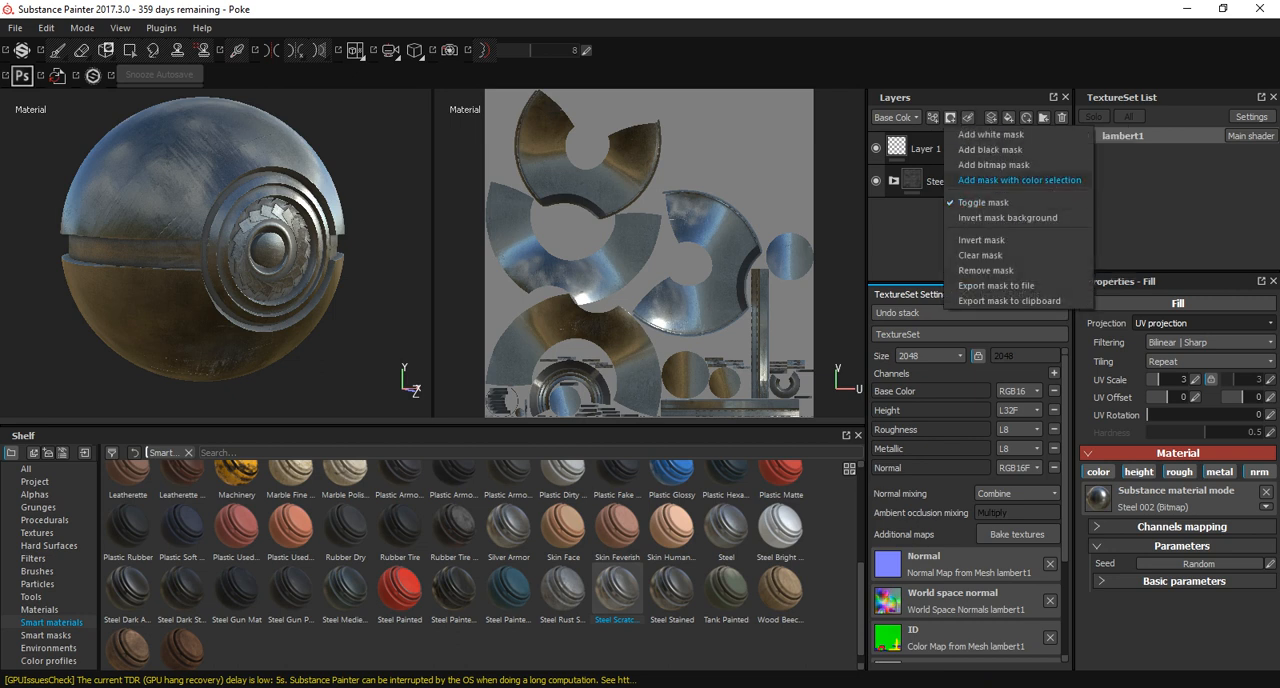
pyautogui.click(1019, 180)
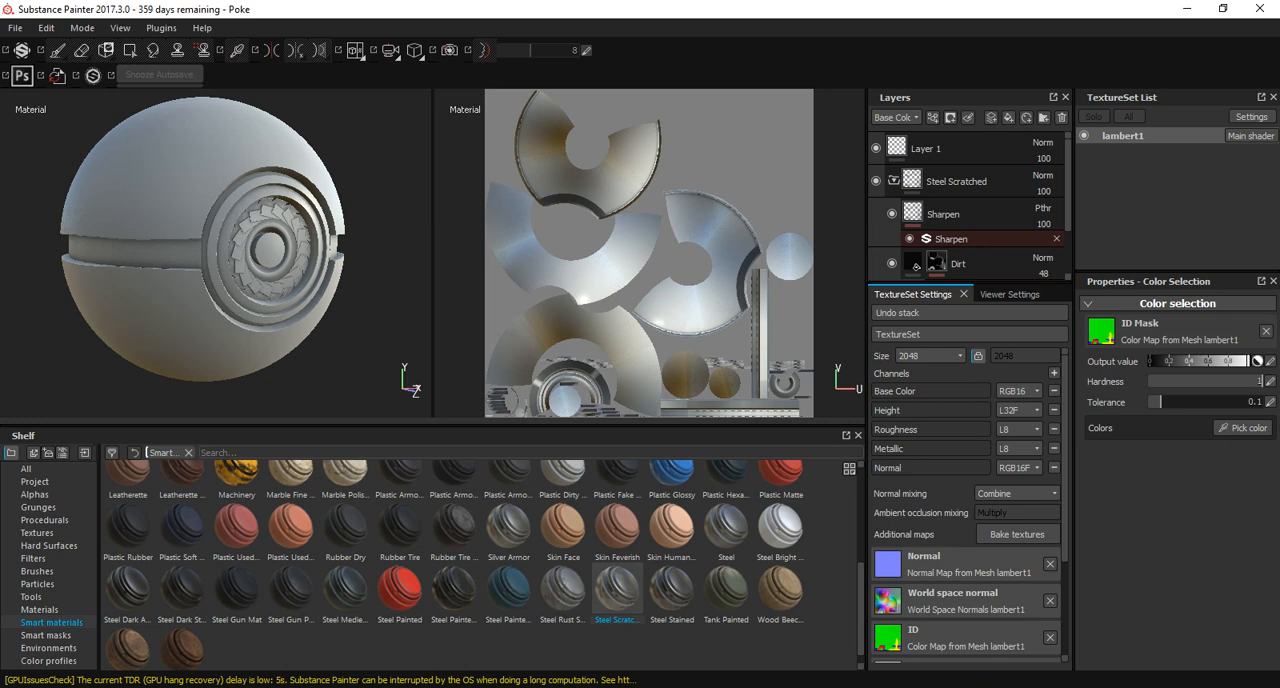
# Pick the Pokeball shell's green ID colour for the Steel Scratched mask and collapse the group.
pyautogui.click(1243, 427)
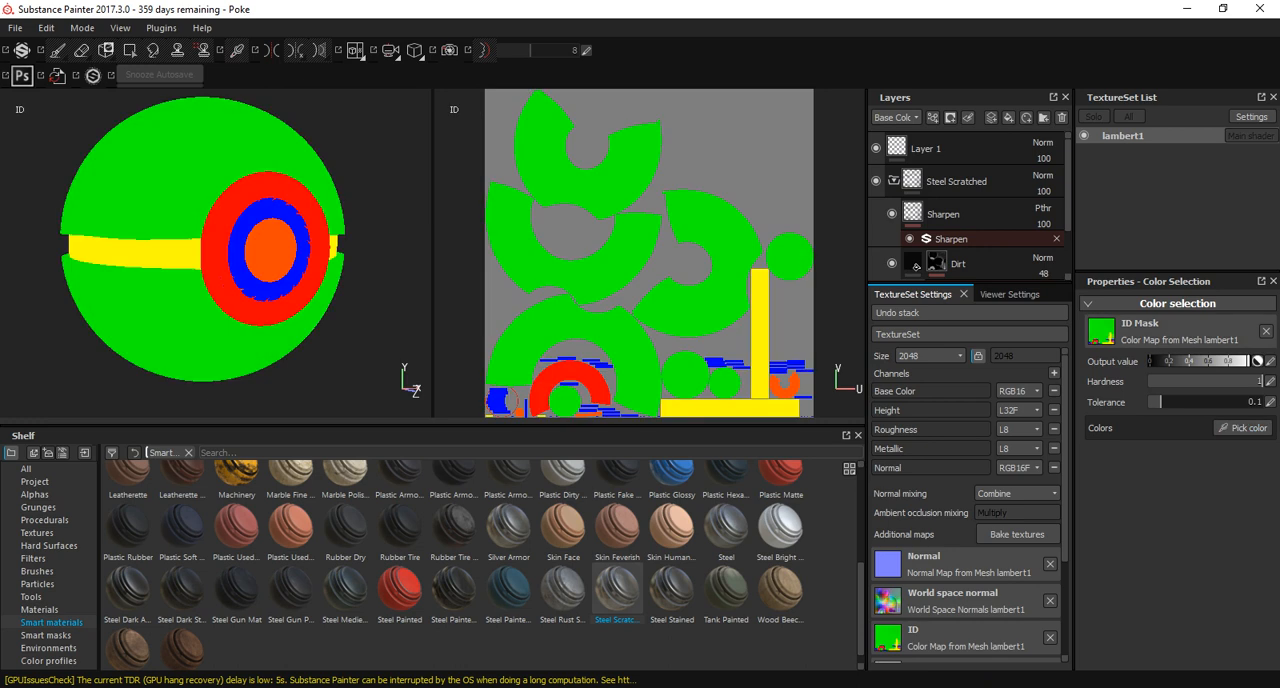
pyautogui.click(215, 145)
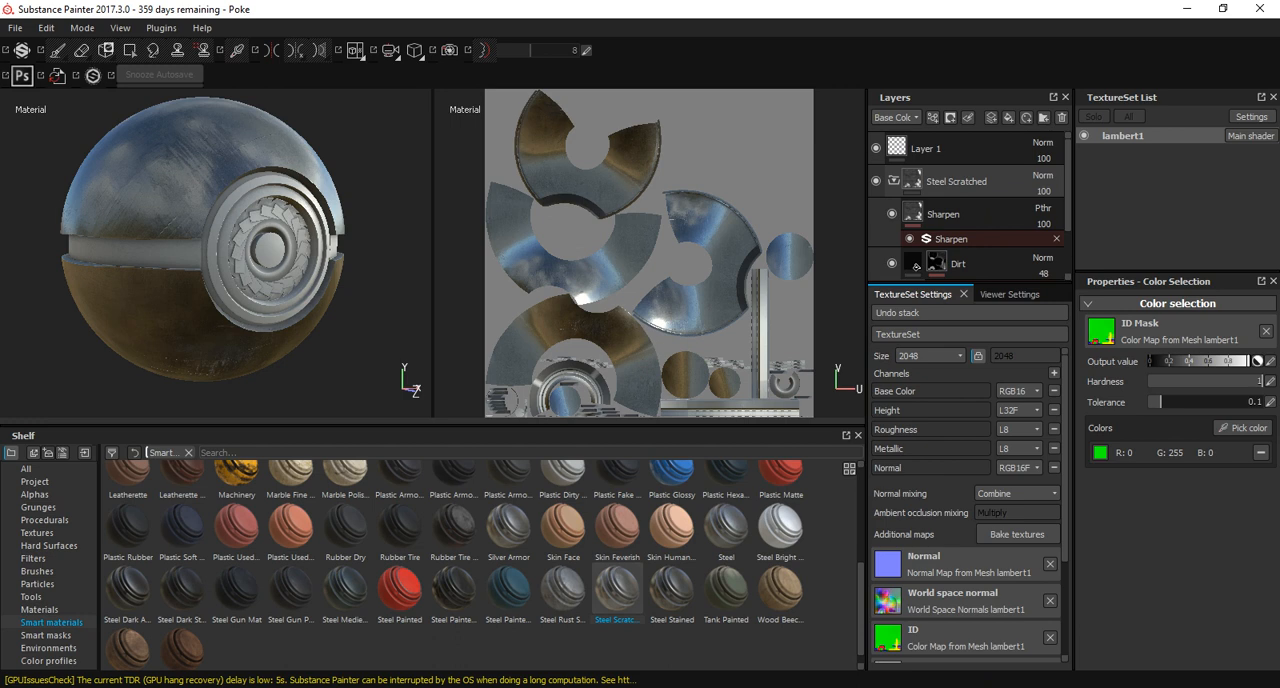
pyautogui.click(894, 181)
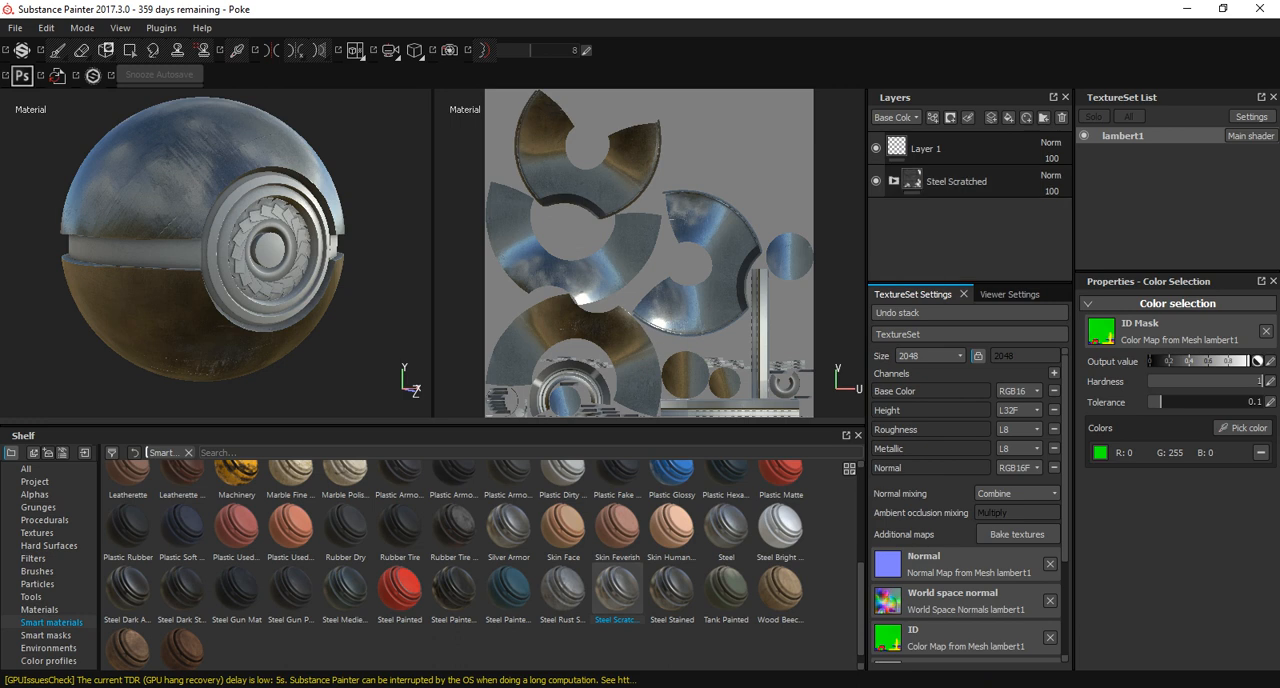
# Add the Tank Painted smart material between Layer 1 and Steel Scratched, and collapse its group.
pyautogui.keyDown('alt'); pyautogui.moveTo(230, 250); pyautogui.dragTo(295, 230); pyautogui.keyUp('alt')
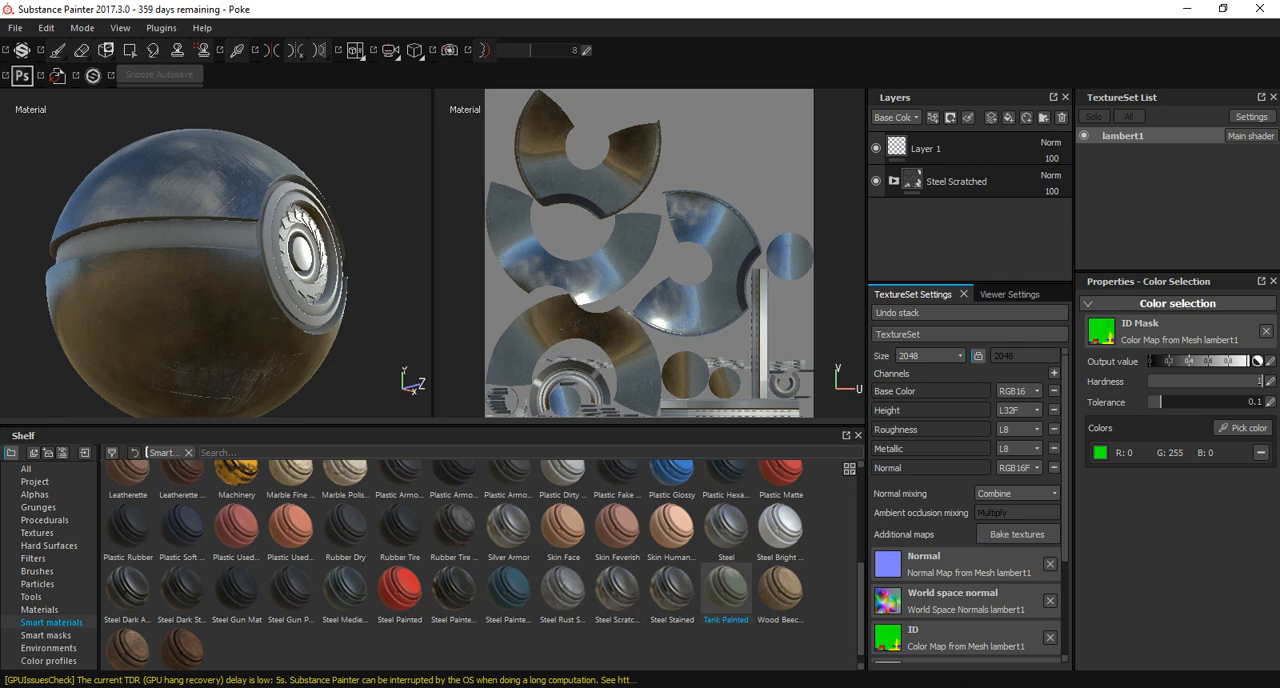
pyautogui.moveTo(726, 590); pyautogui.dragTo(972, 150)
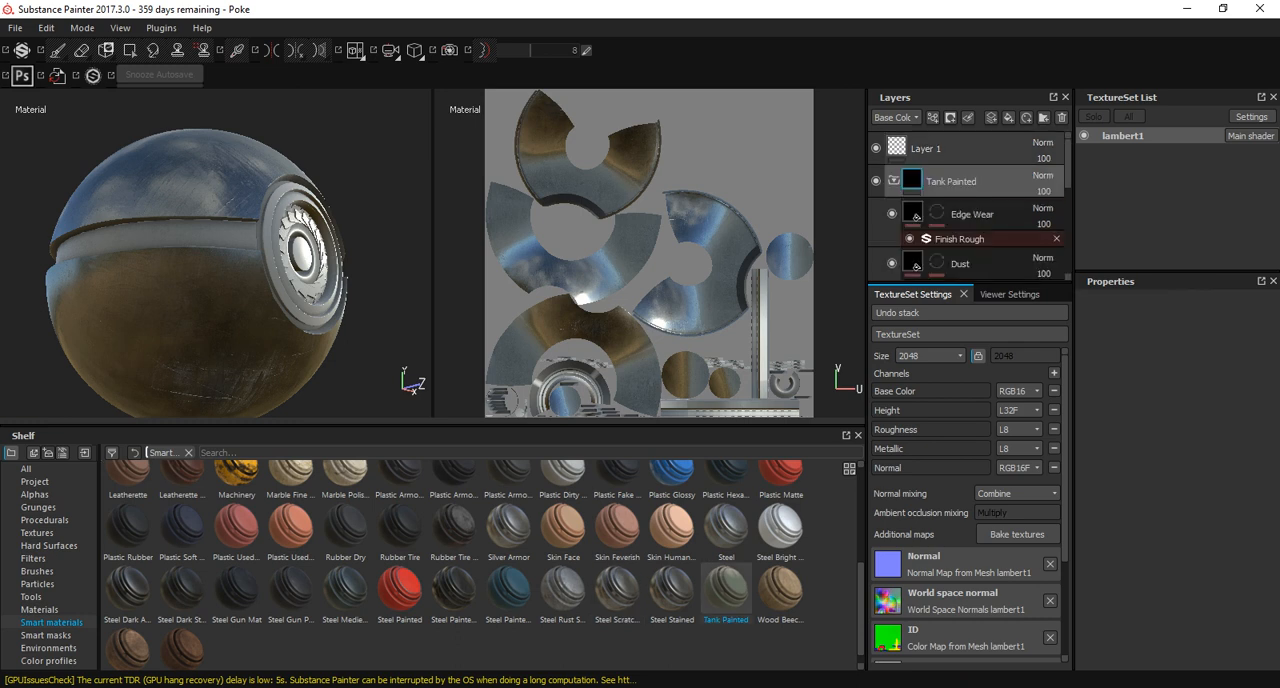
pyautogui.click(894, 181)
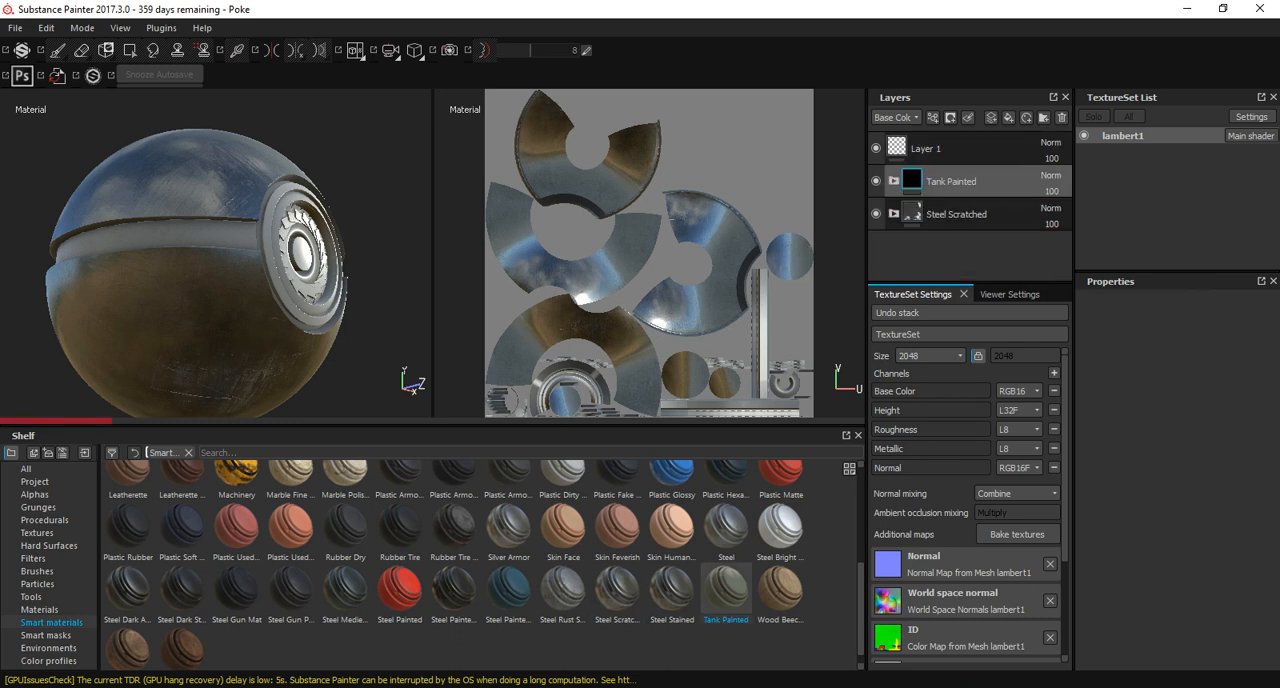
pyautogui.keyDown('alt'); pyautogui.moveTo(250, 250); pyautogui.dragTo(200, 245); pyautogui.keyUp('alt')
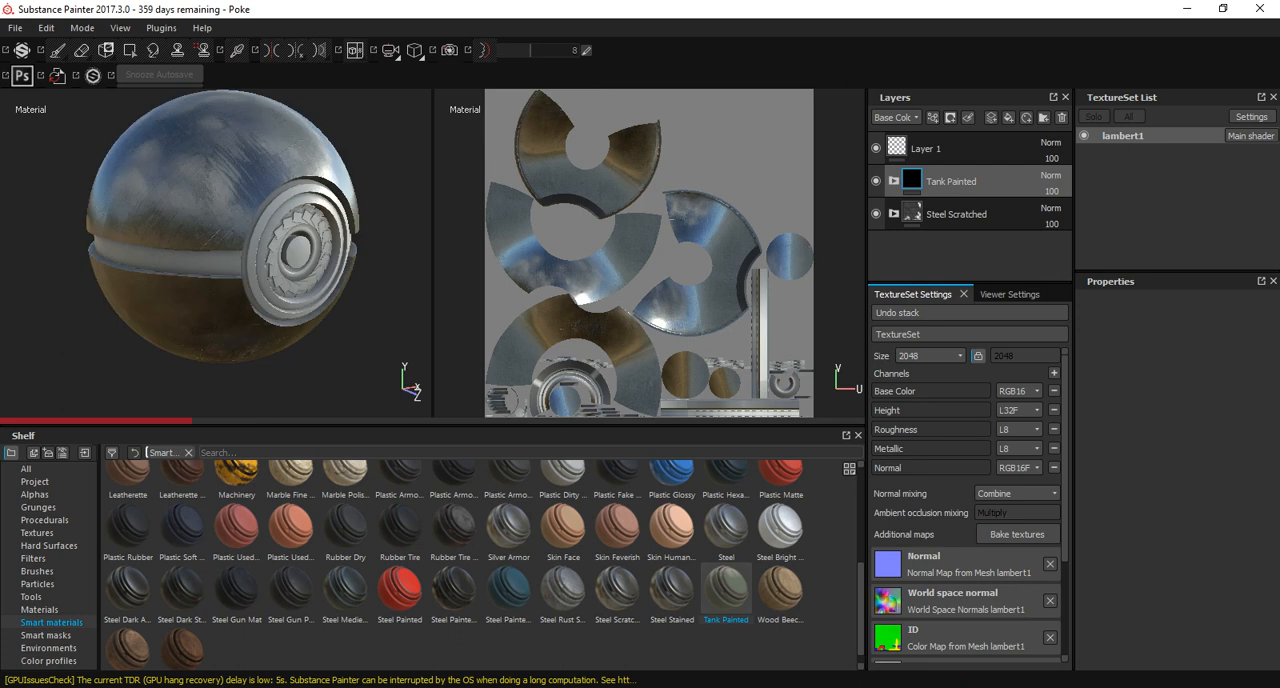
pyautogui.keyDown('alt'); pyautogui.moveTo(200, 245); pyautogui.dragTo(275, 245, button='right'); pyautogui.keyUp('alt')
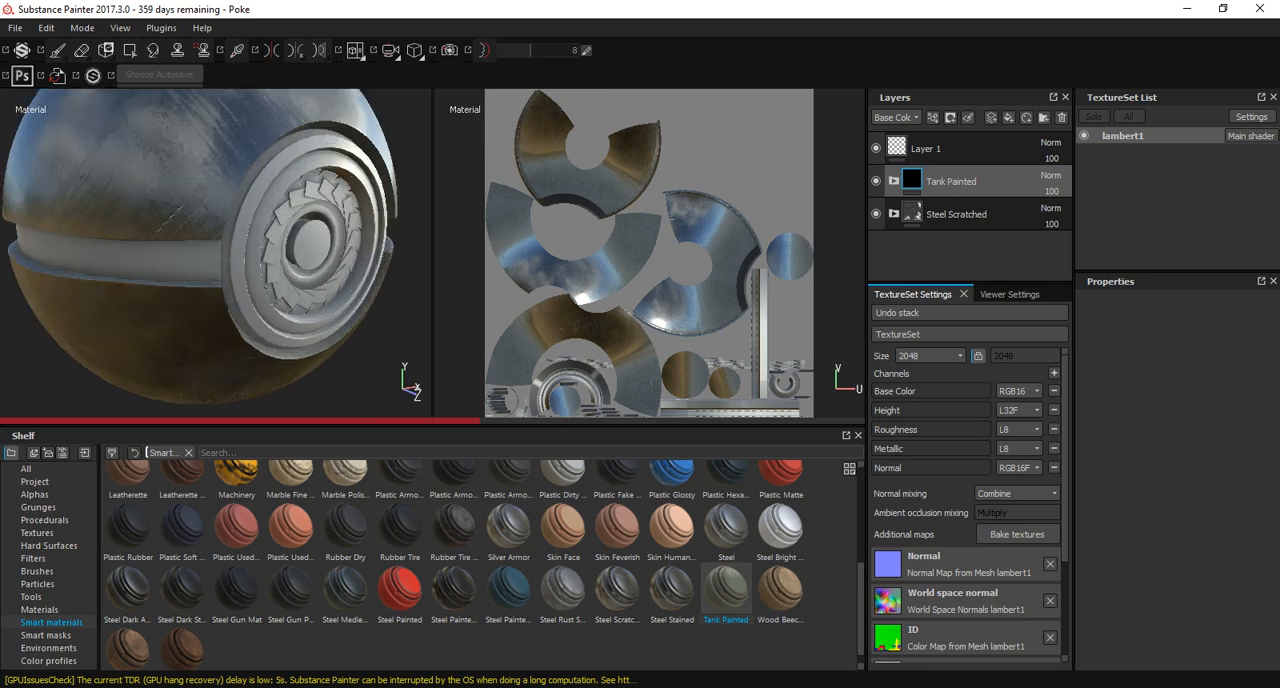
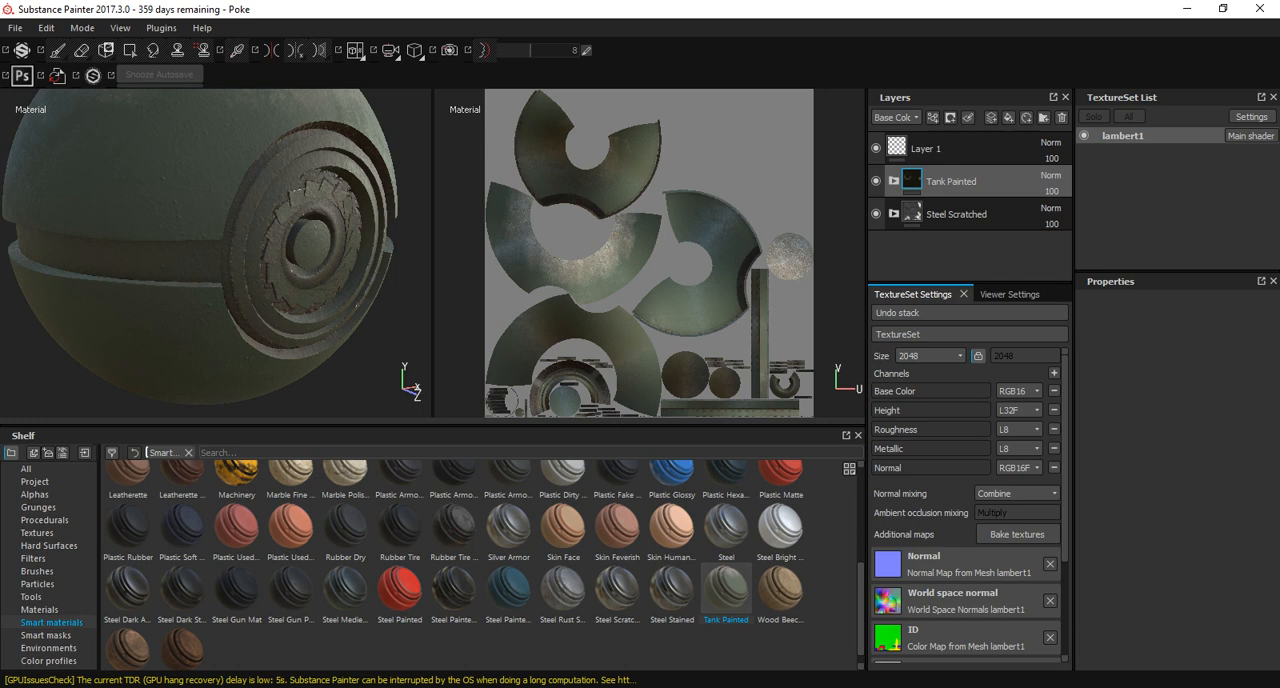
# Add a mask with color selection to Tank Painted and pick the middle band's yellow ID colour.
pyautogui.click(950, 117)
pyautogui.click(1019, 180)
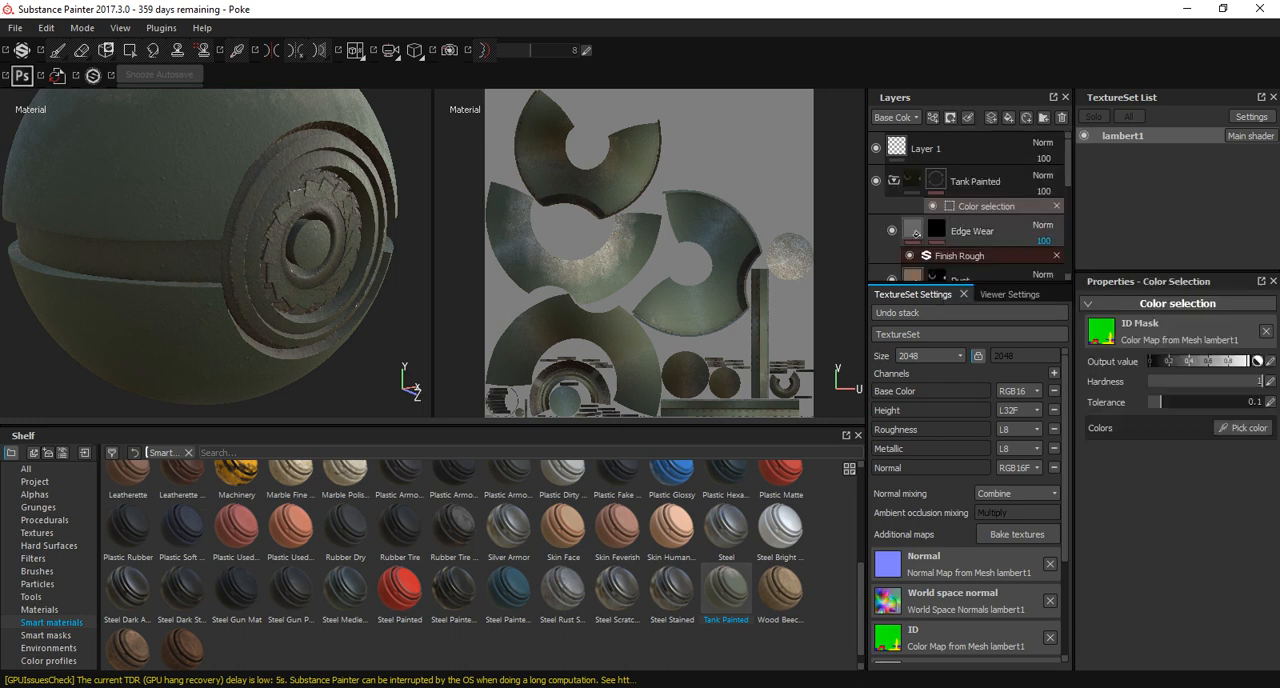
pyautogui.click(1243, 428)
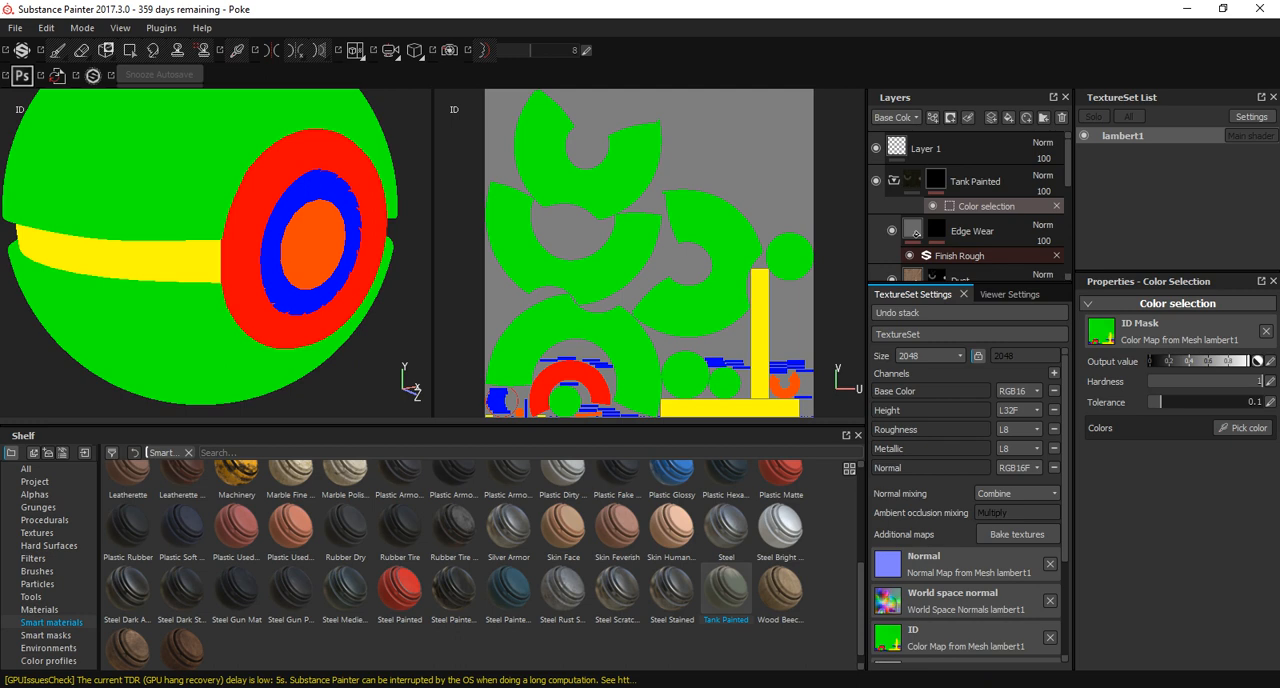
pyautogui.click(130, 260)
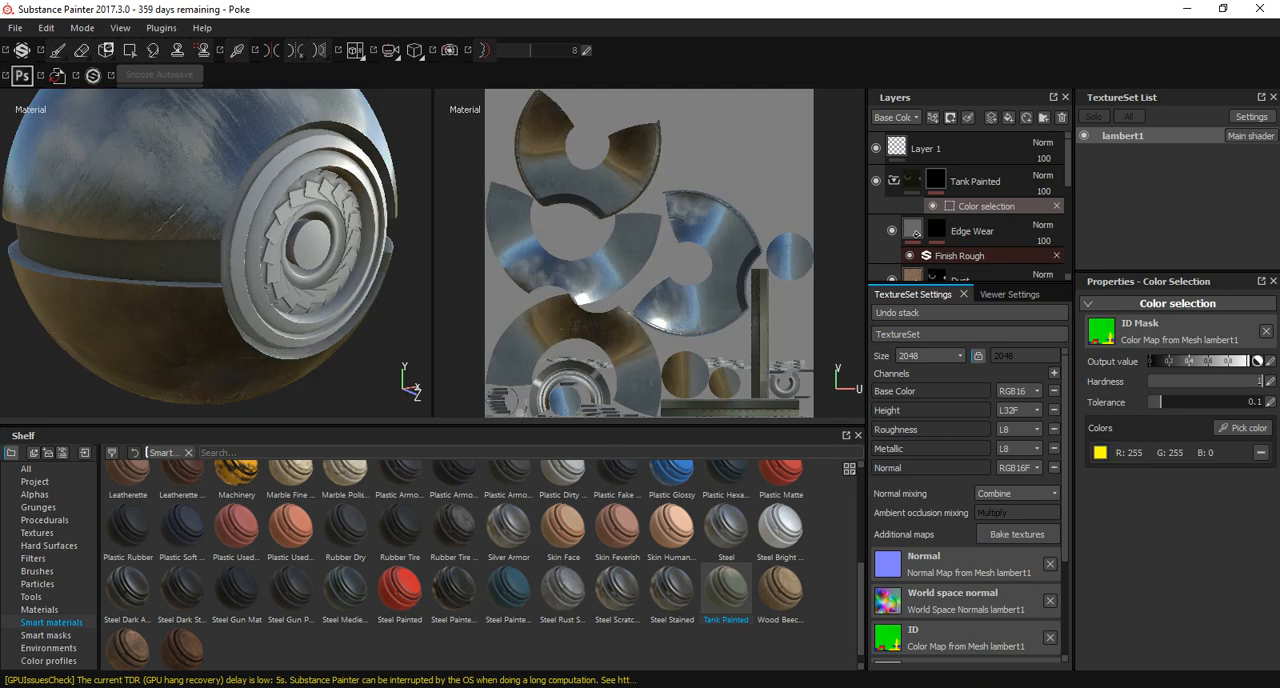
# Add the outer ring's red ID colour to the Tank Painted mask's color selection.
pyautogui.keyDown('alt'); pyautogui.moveTo(150, 260); pyautogui.dragTo(165, 235); pyautogui.keyUp('alt')
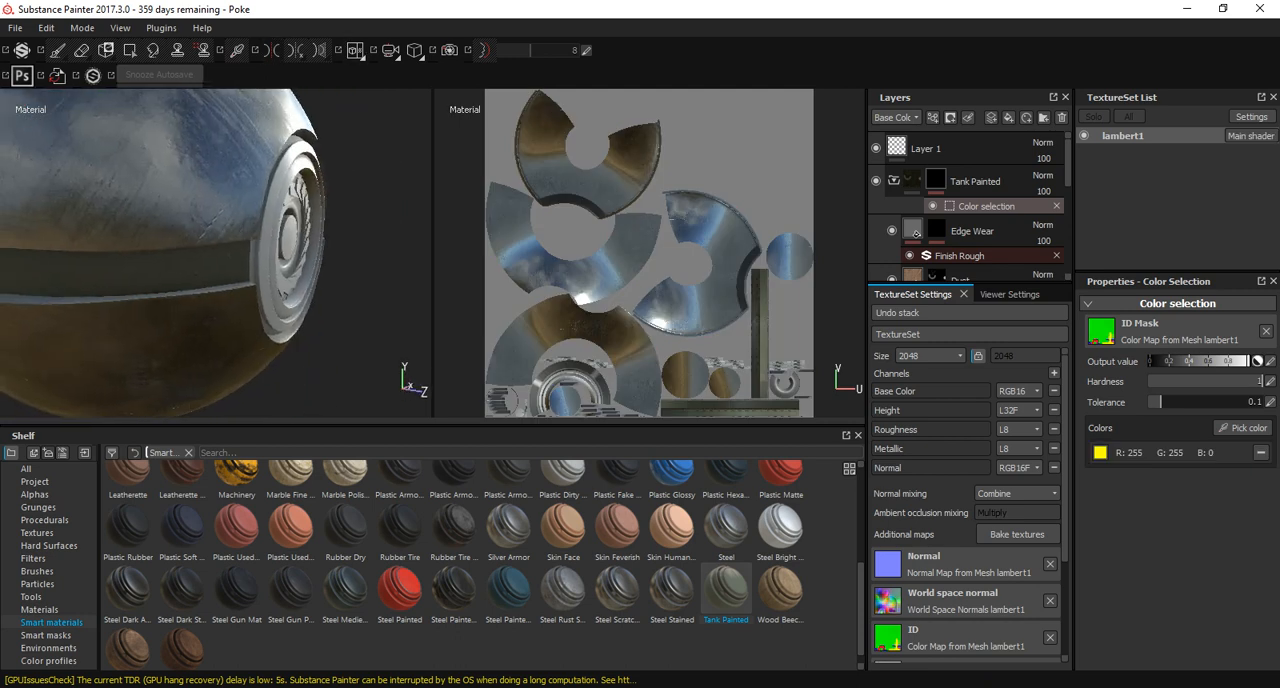
pyautogui.keyDown('alt'); pyautogui.moveTo(165, 235); pyautogui.dragTo(225, 290, button='middle'); pyautogui.keyUp('alt')
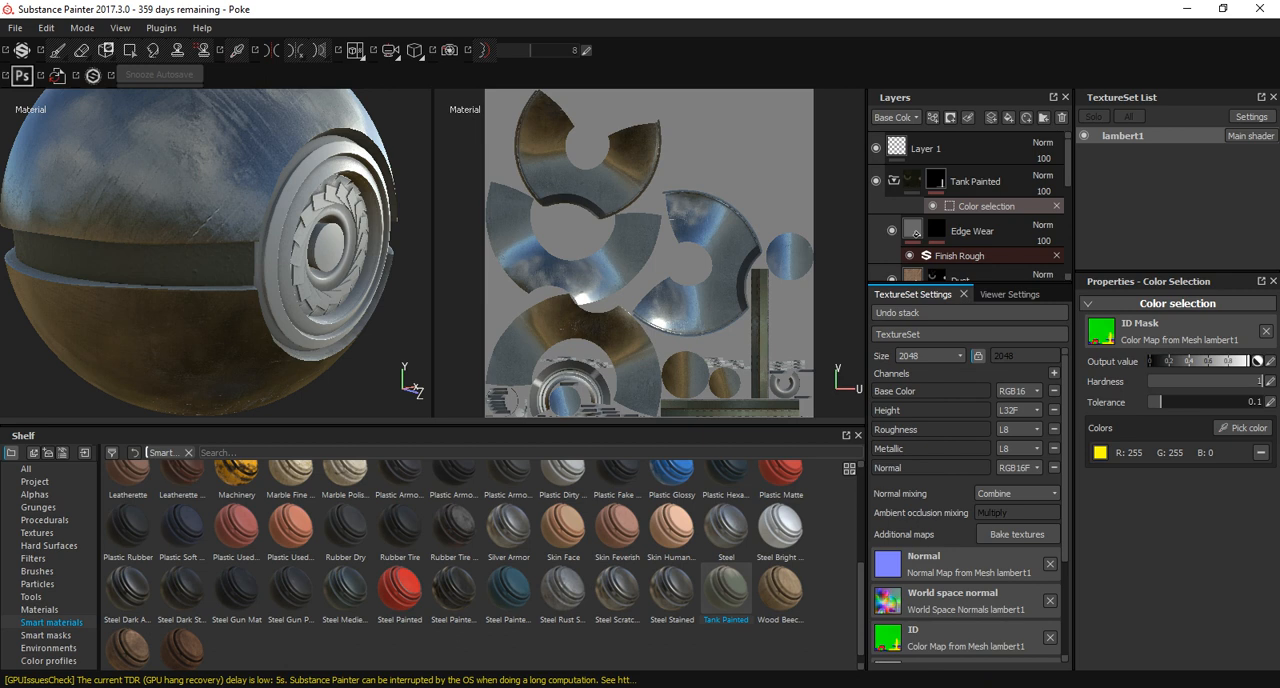
pyautogui.press('b')
pyautogui.click(283, 235)
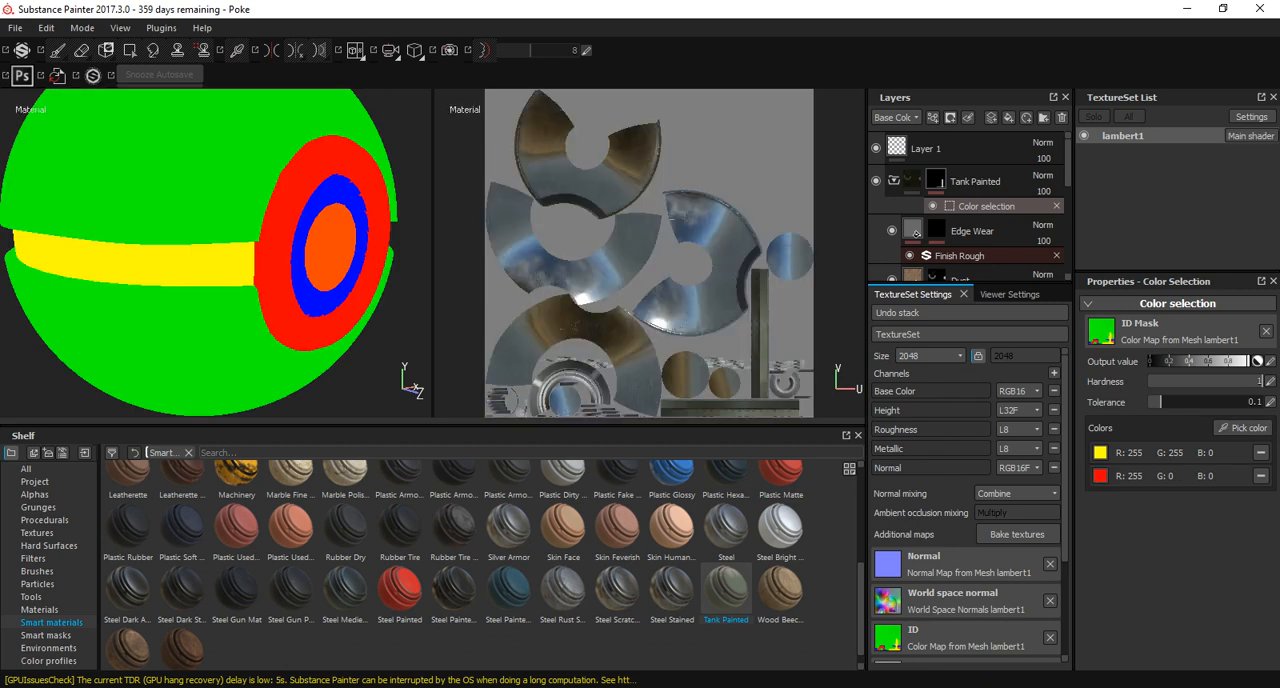
# Switch the viewport to 3D only and inspect Tank Painted on the band and outer ring from several angles.
pyautogui.keyDown('alt'); pyautogui.moveTo(283, 235); pyautogui.dragTo(142, 234); pyautogui.keyUp('alt')
pyautogui.keyDown('alt'); pyautogui.moveTo(298, 240); pyautogui.dragTo(471, 231, button='right'); pyautogui.keyUp('alt')
pyautogui.keyDown('alt'); pyautogui.moveTo(471, 231); pyautogui.dragTo(570, 231); pyautogui.keyUp('alt')
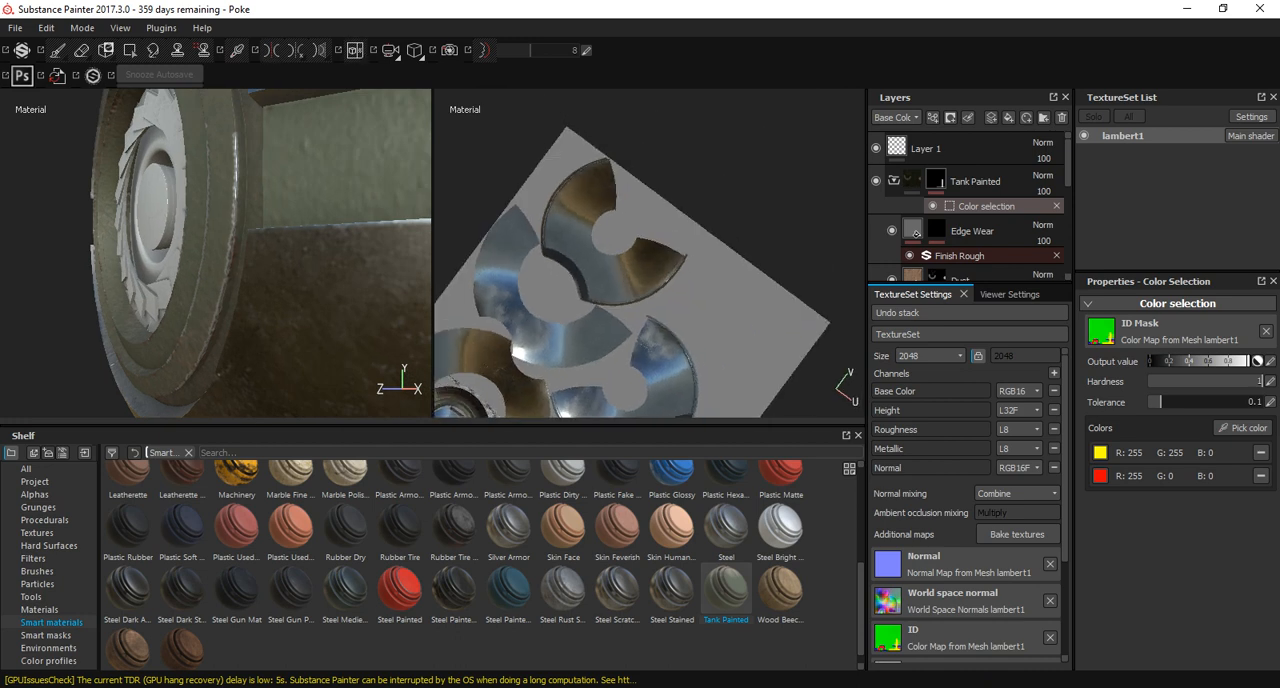
pyautogui.press('f')
pyautogui.click(355, 50)
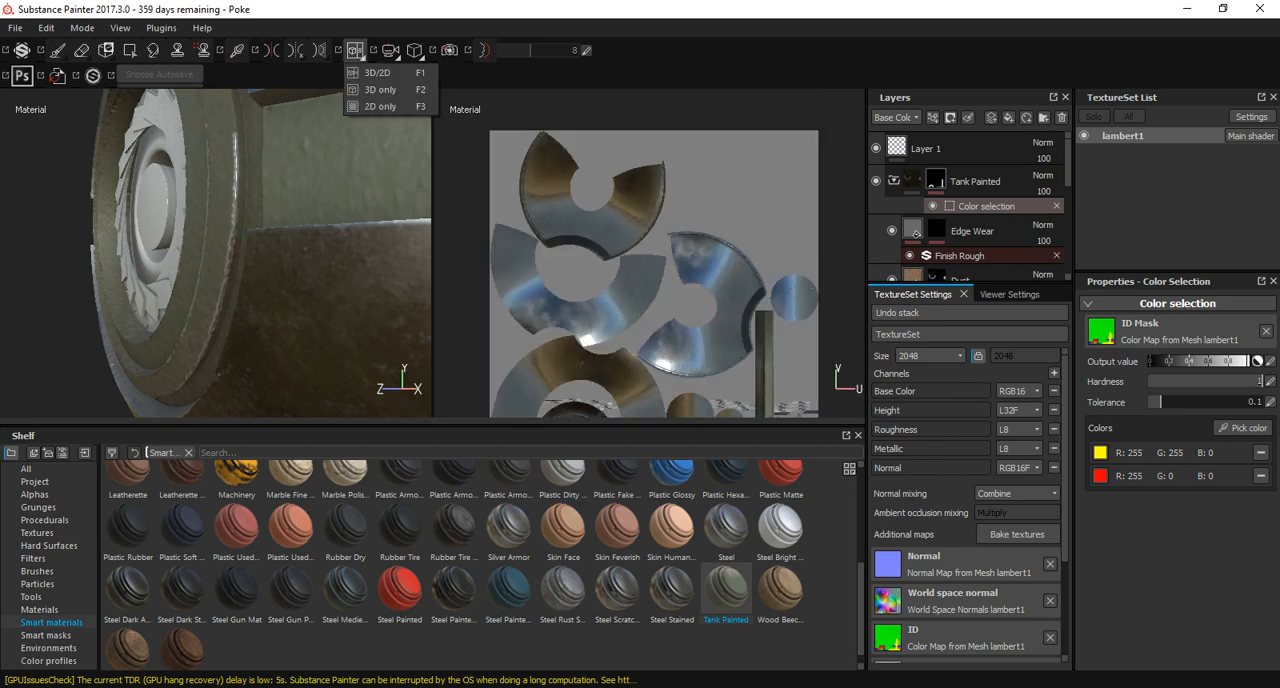
pyautogui.click(380, 90)
pyautogui.keyDown('alt'); pyautogui.moveTo(385, 205); pyautogui.dragTo(410, 235); pyautogui.keyUp('alt')
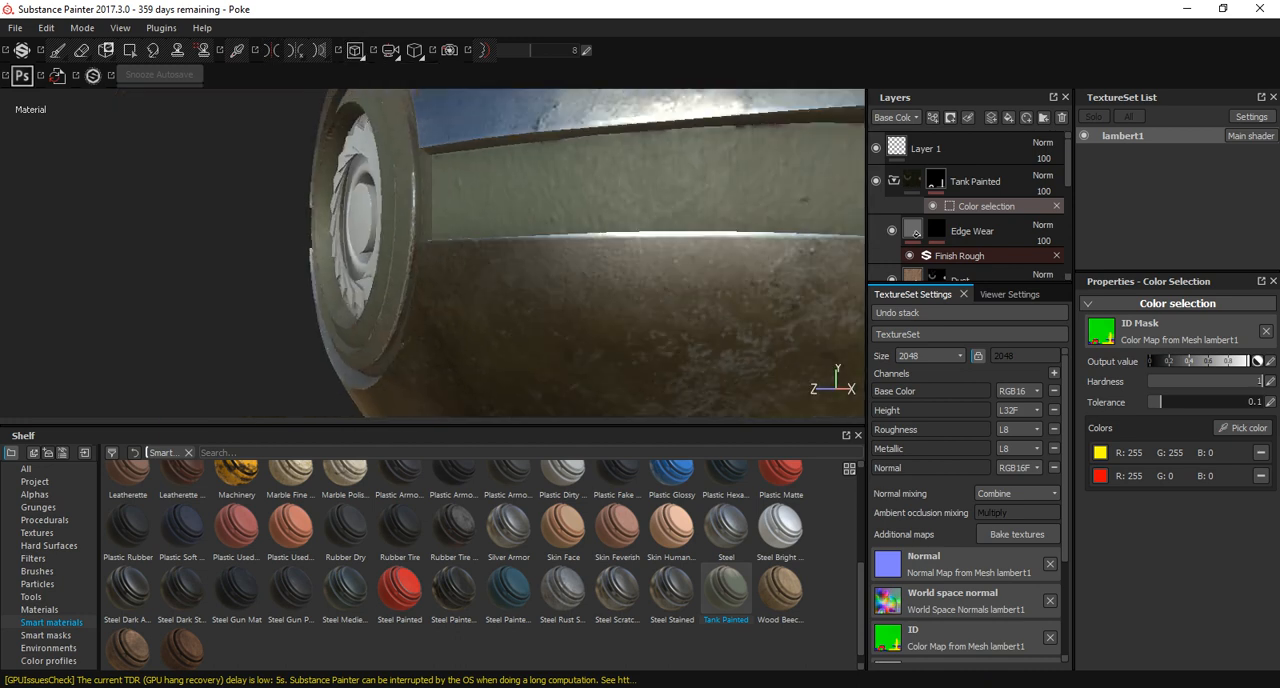
pyautogui.moveTo(410, 235)
pyautogui.keyDown('alt'); pyautogui.mouseDown(button='right')
pyautogui.moveTo(290, 215)
pyautogui.moveTo(390, 225)
pyautogui.mouseUp(button='right'); pyautogui.keyUp('alt')
pyautogui.keyDown('alt'); pyautogui.moveTo(390, 225); pyautogui.dragTo(310, 235); pyautogui.keyUp('alt')
pyautogui.keyDown('alt'); pyautogui.moveTo(310, 235); pyautogui.dragTo(400, 255, button='right'); pyautogui.keyUp('alt')
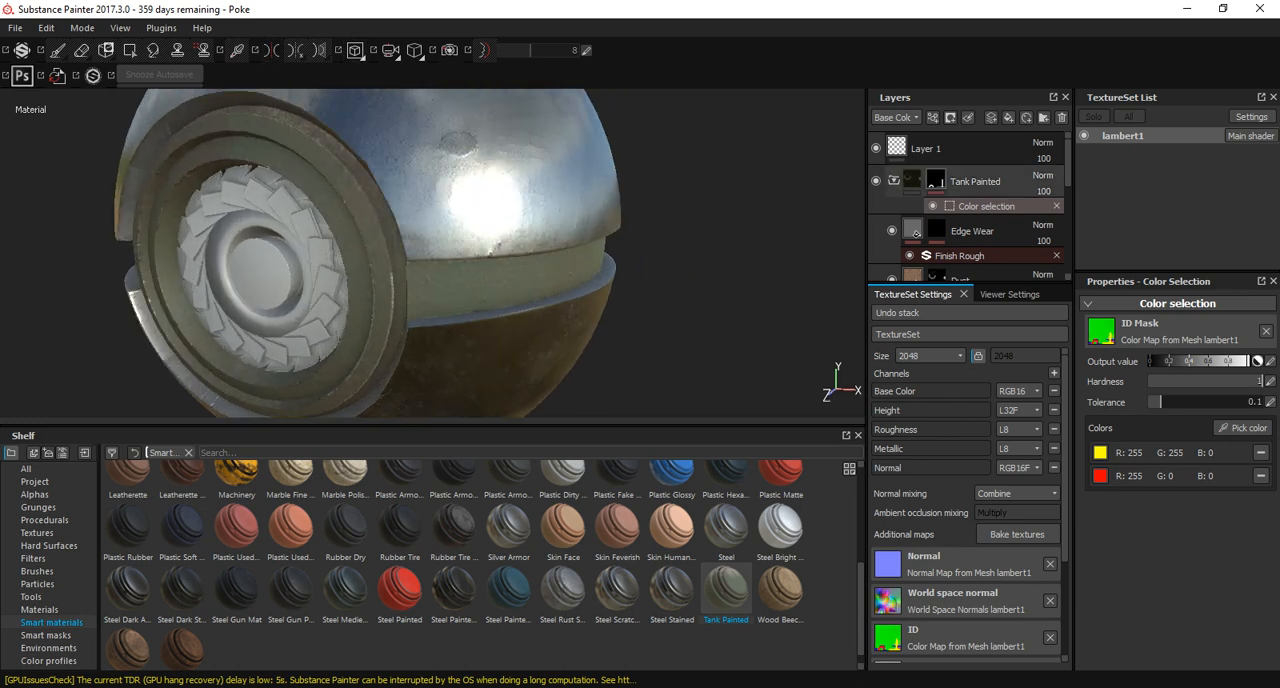
# Set the projection of Tank Painted's Edge Wear fill to Tri-planar projection.
pyautogui.click(915, 233)
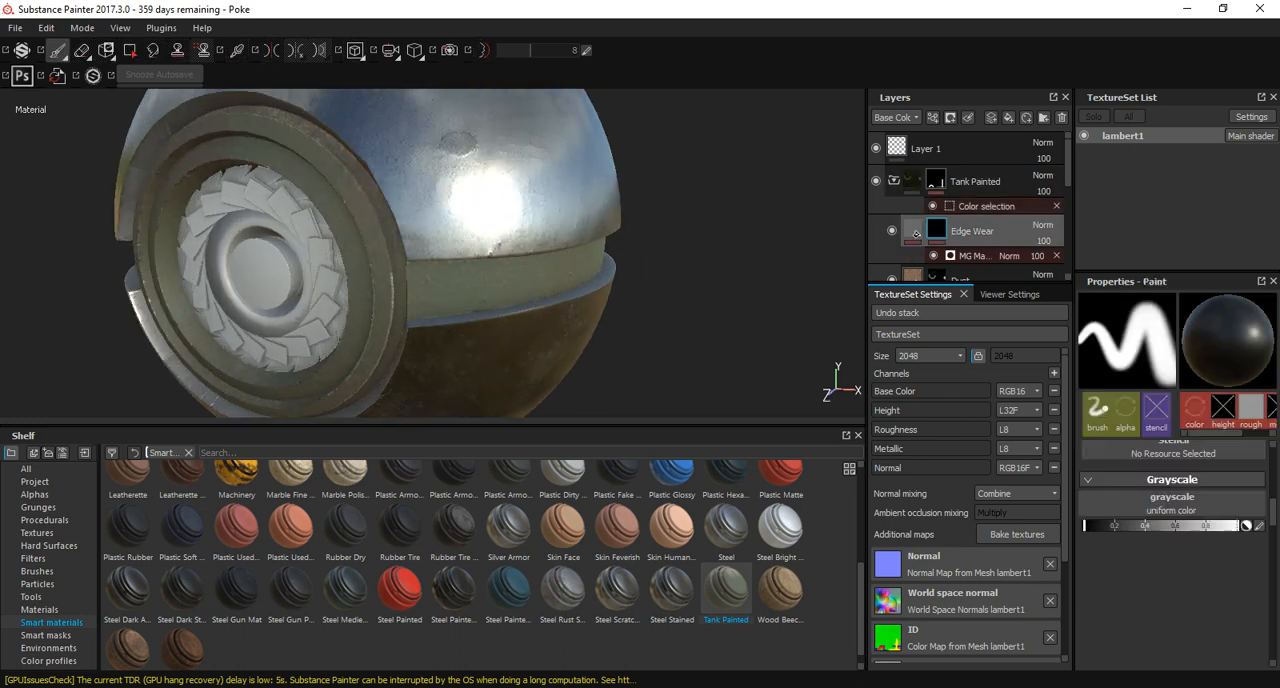
pyautogui.click(915, 233)
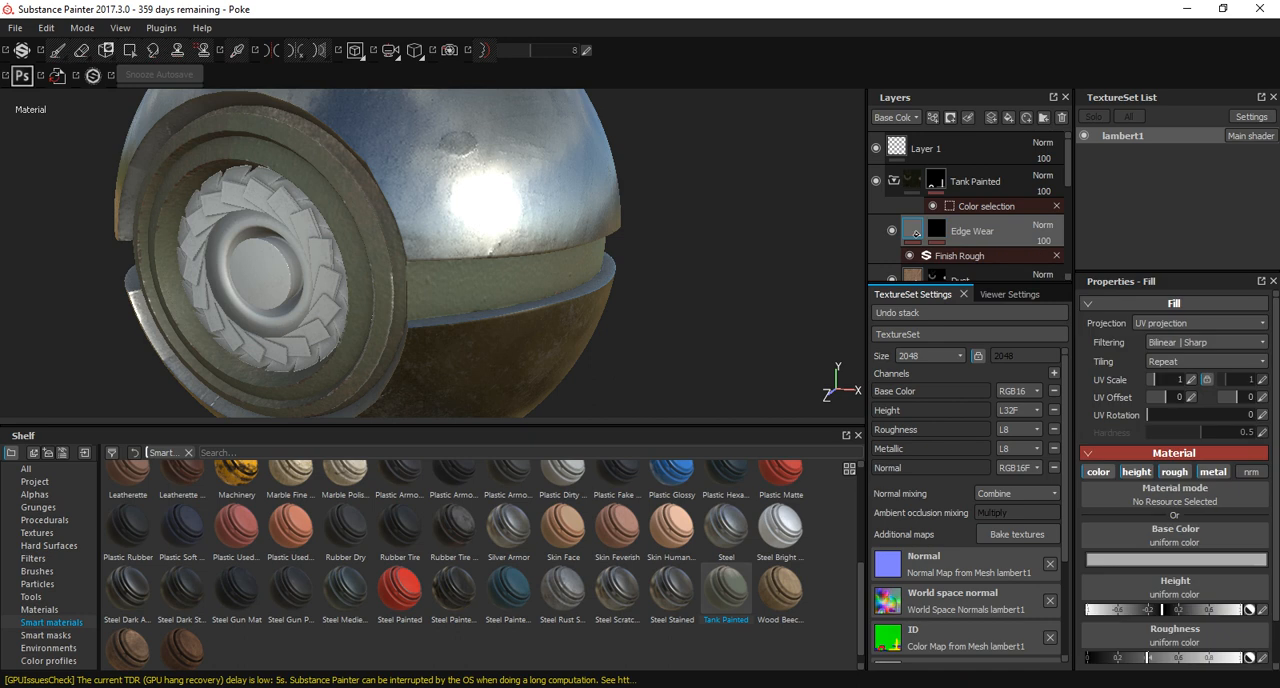
pyautogui.click(1184, 324)
pyautogui.click(1180, 346)
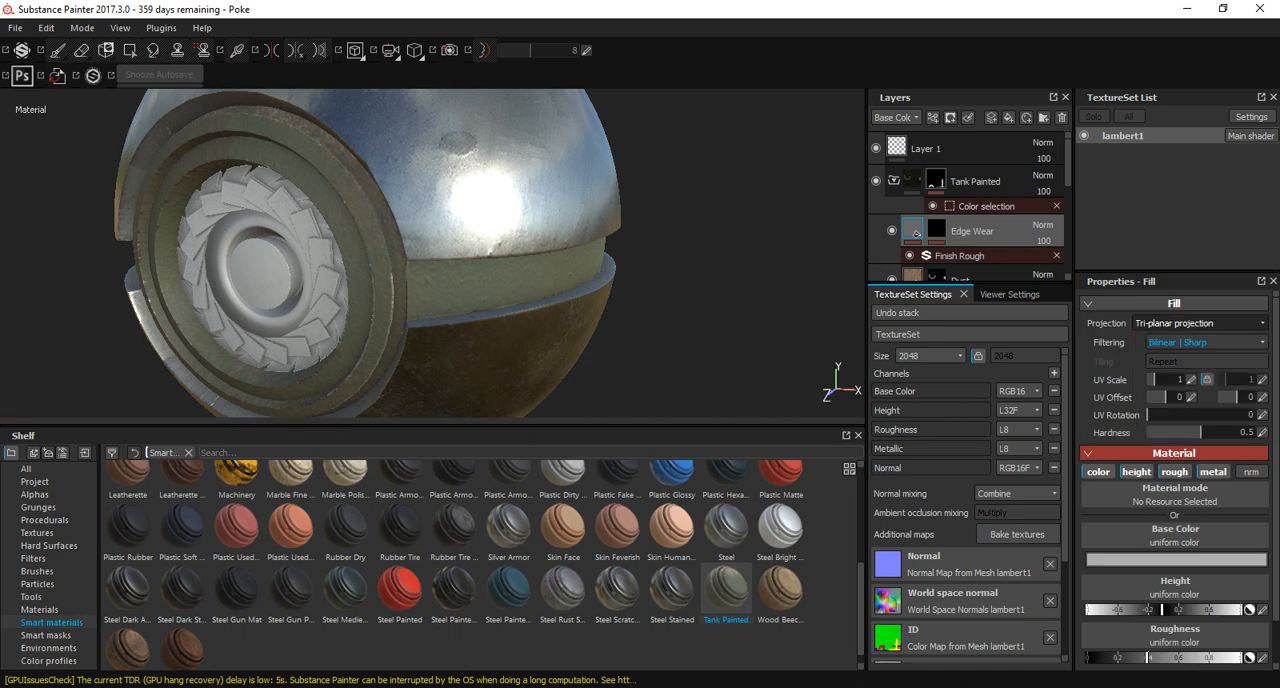
# Examine the Edge Wear mask's brush alignment and size space options, and its mask generator's parameters and image inputs.
pyautogui.click(936, 229)
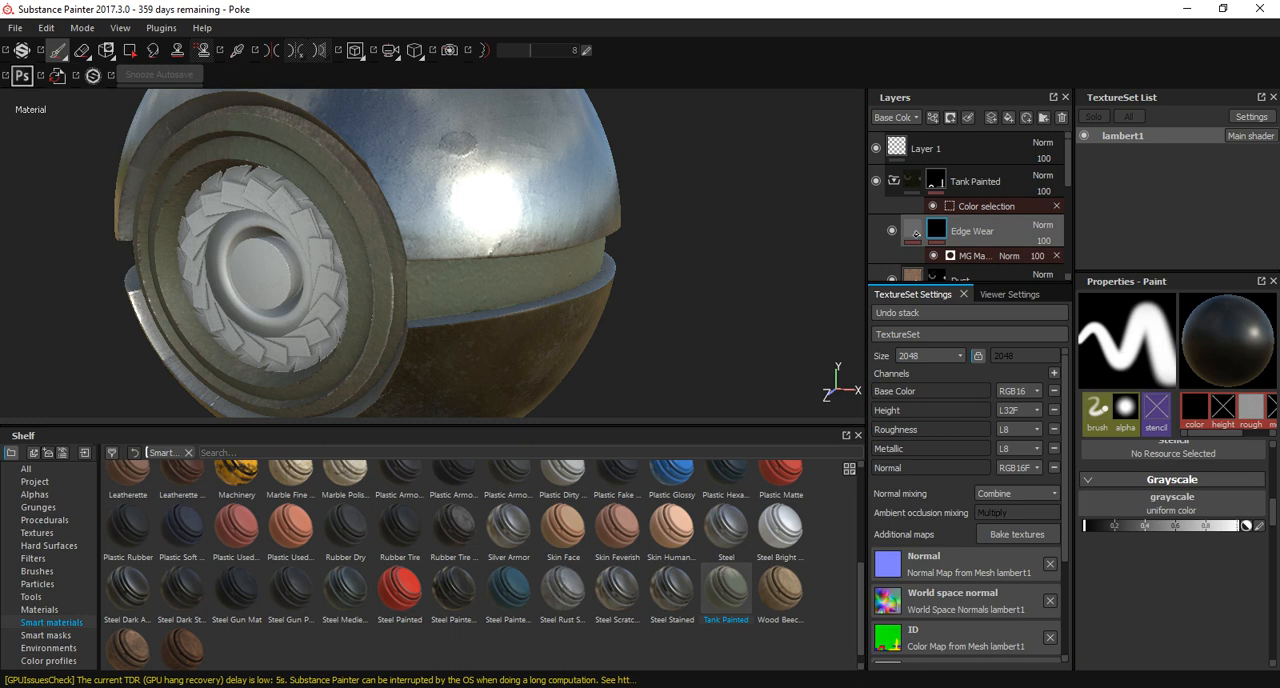
pyautogui.scroll(-5, 1172, 555)
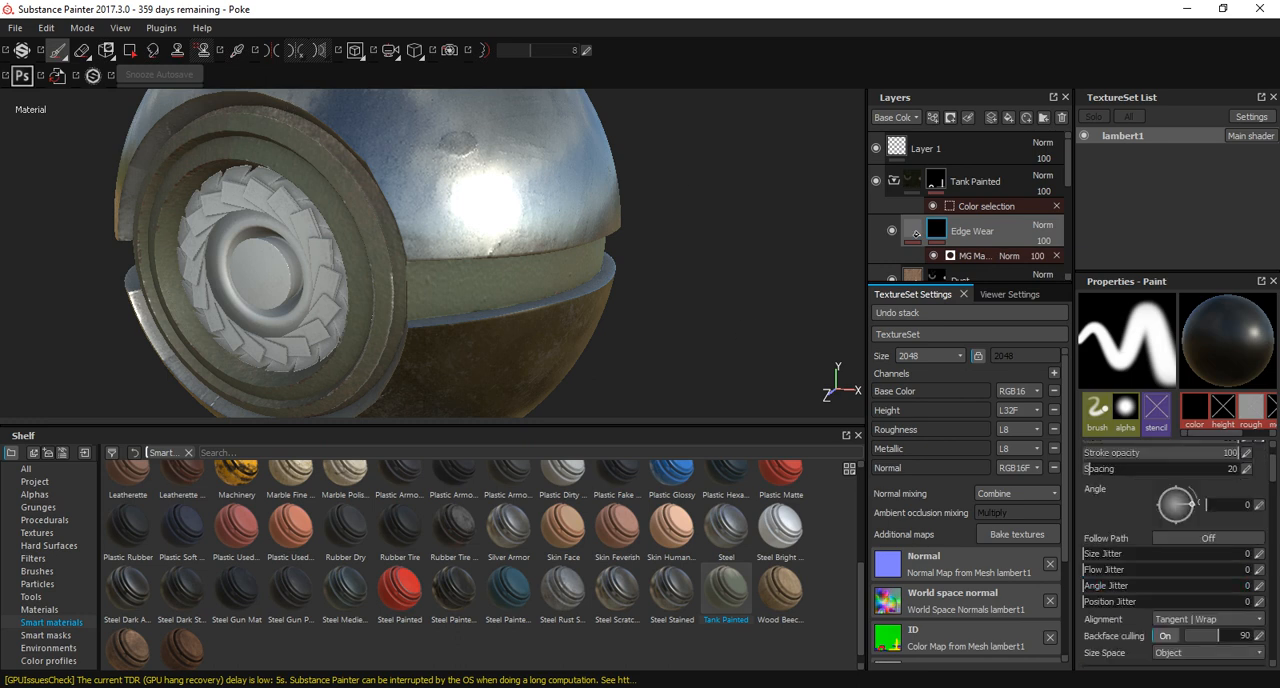
pyautogui.scroll(-1, 1172, 550)
pyautogui.click(1200, 571)
pyautogui.click(1200, 571)
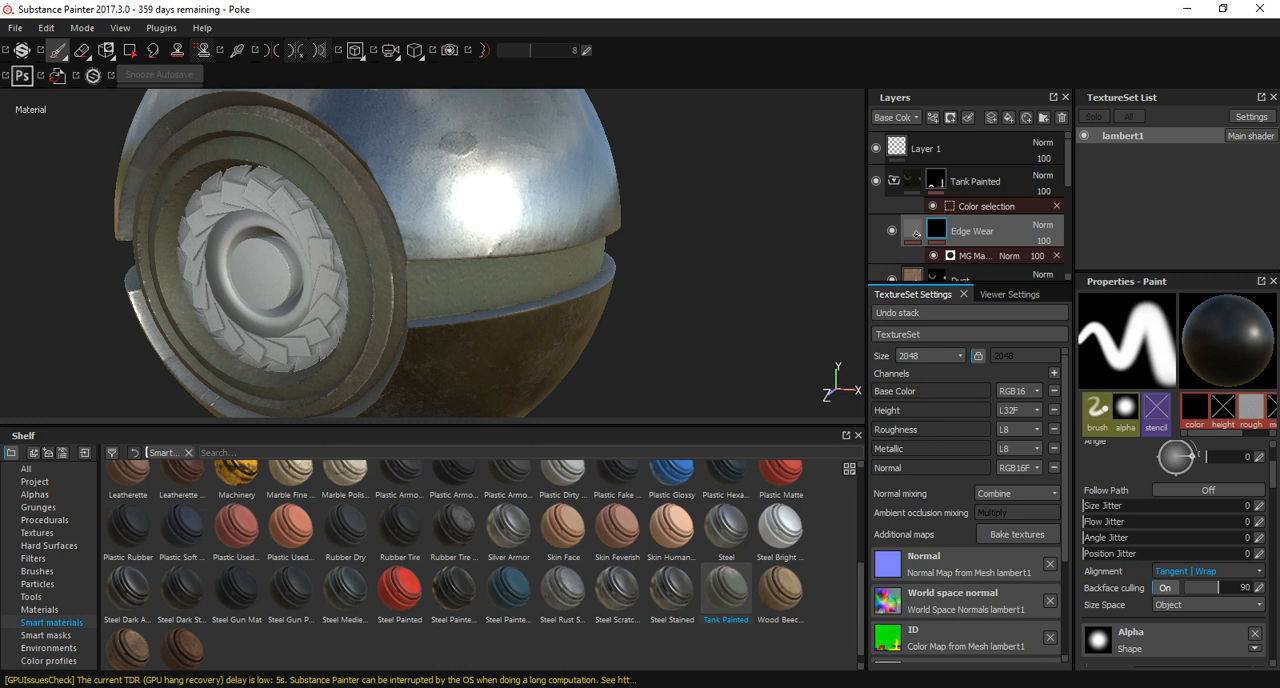
pyautogui.scroll(-2, 1172, 554)
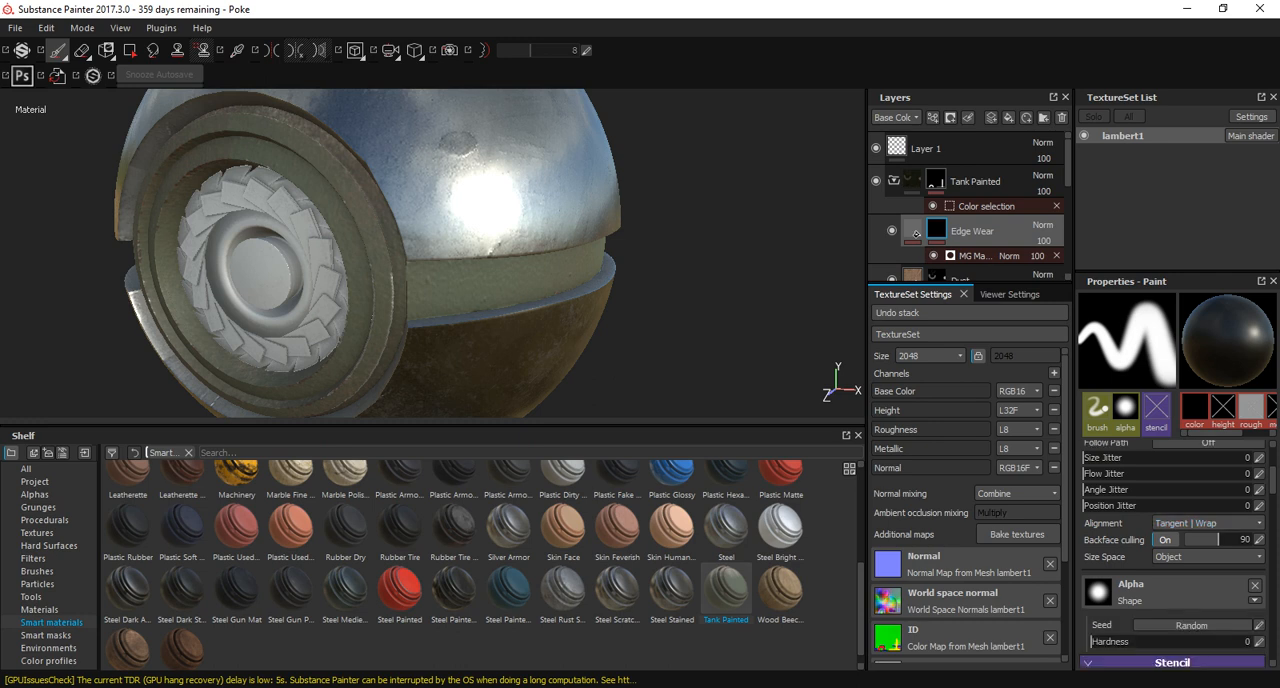
pyautogui.click(1180, 557)
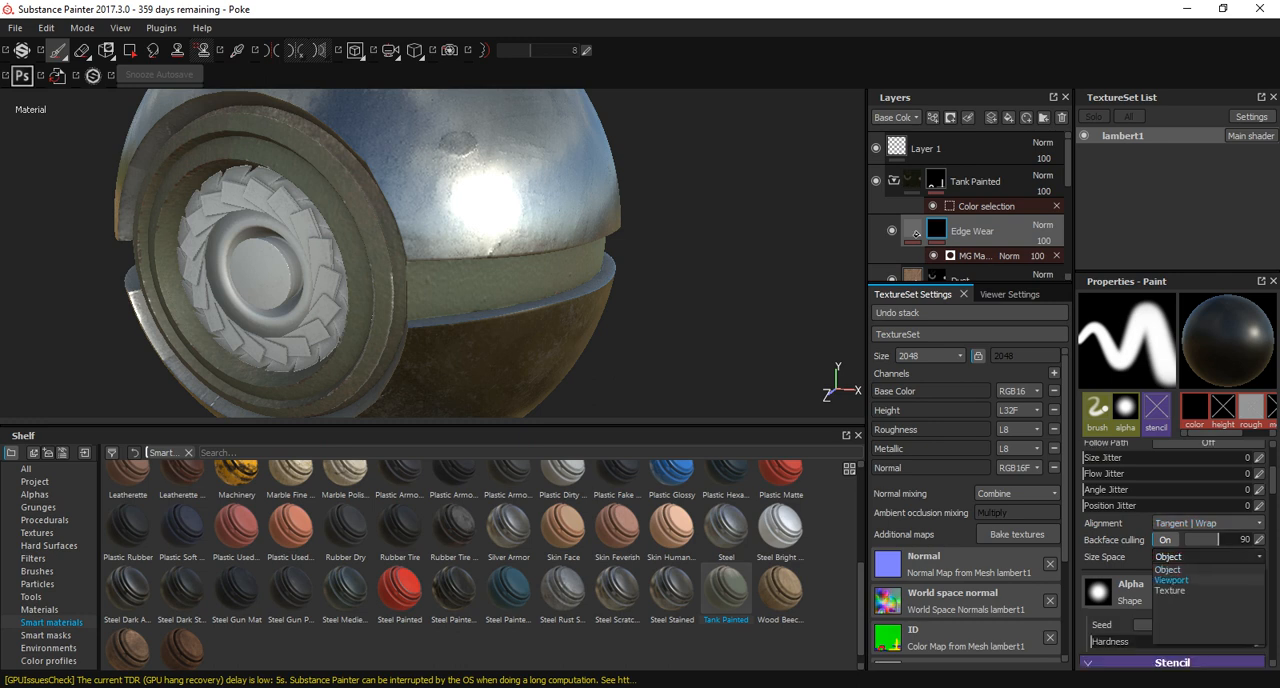
pyautogui.click(1172, 580)
pyautogui.scroll(6, 1172, 580)
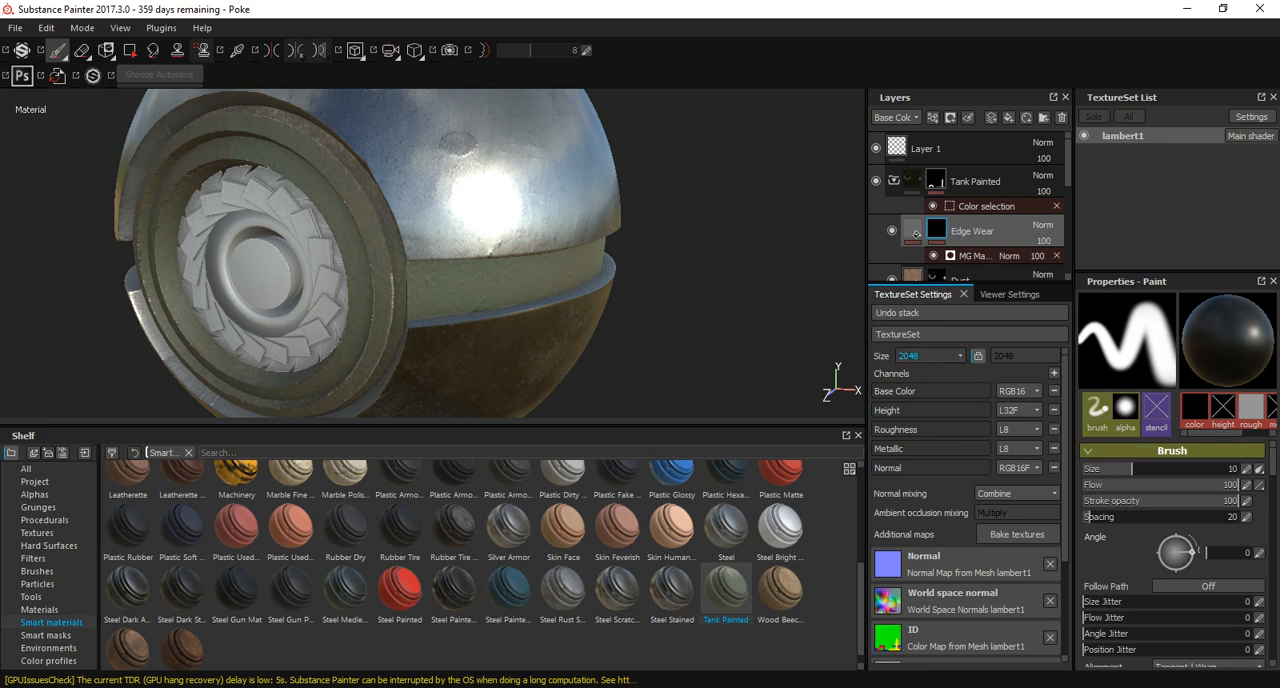
pyautogui.scroll(-3, 965, 200)
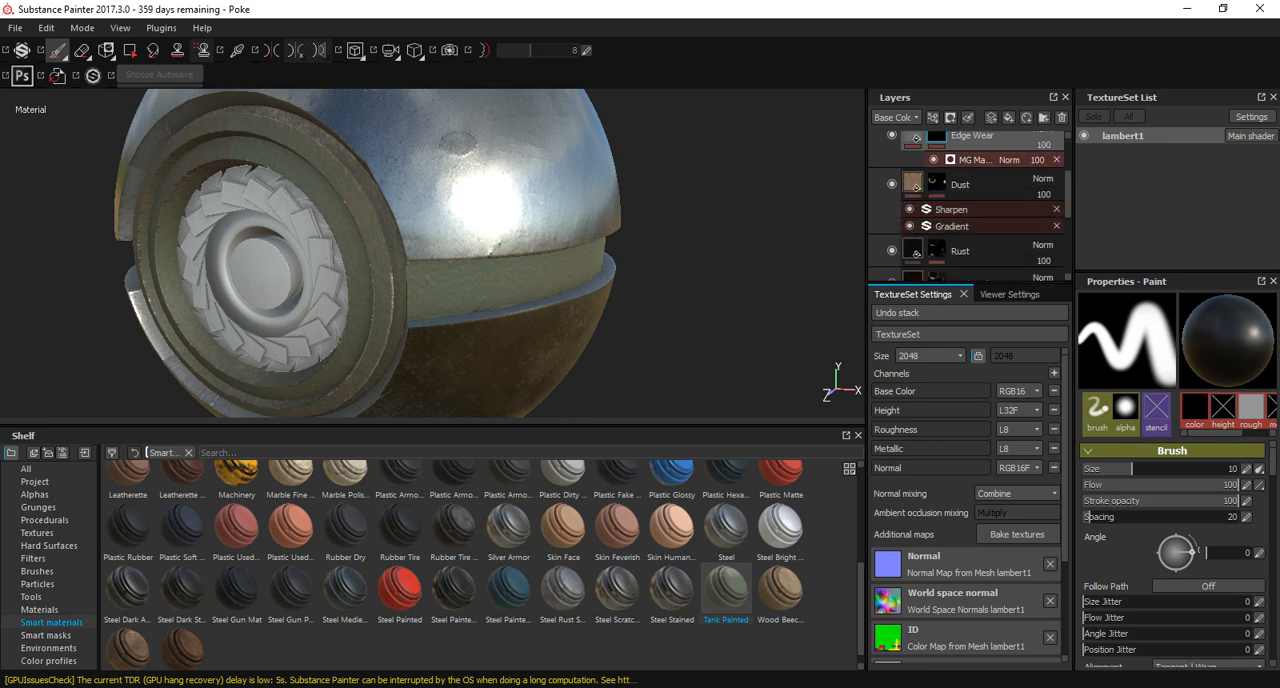
pyautogui.click(975, 160)
pyautogui.scroll(-7, 1140, 442)
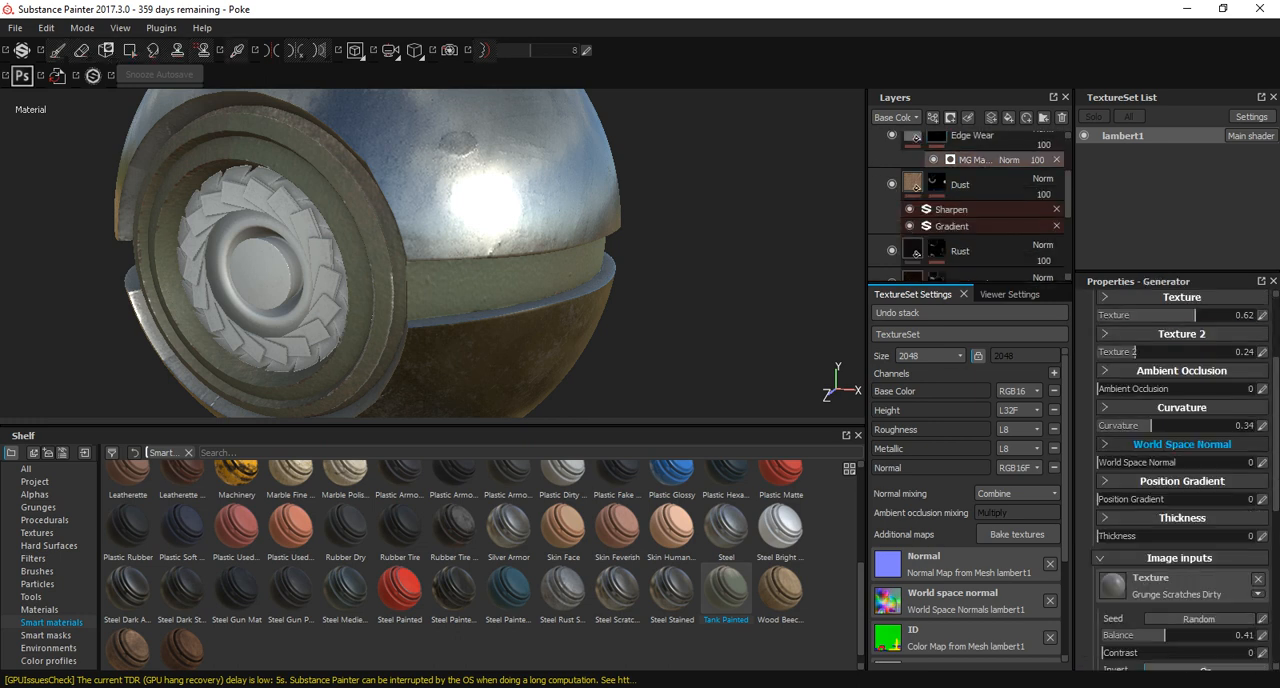
pyautogui.scroll(-4, 1180, 470)
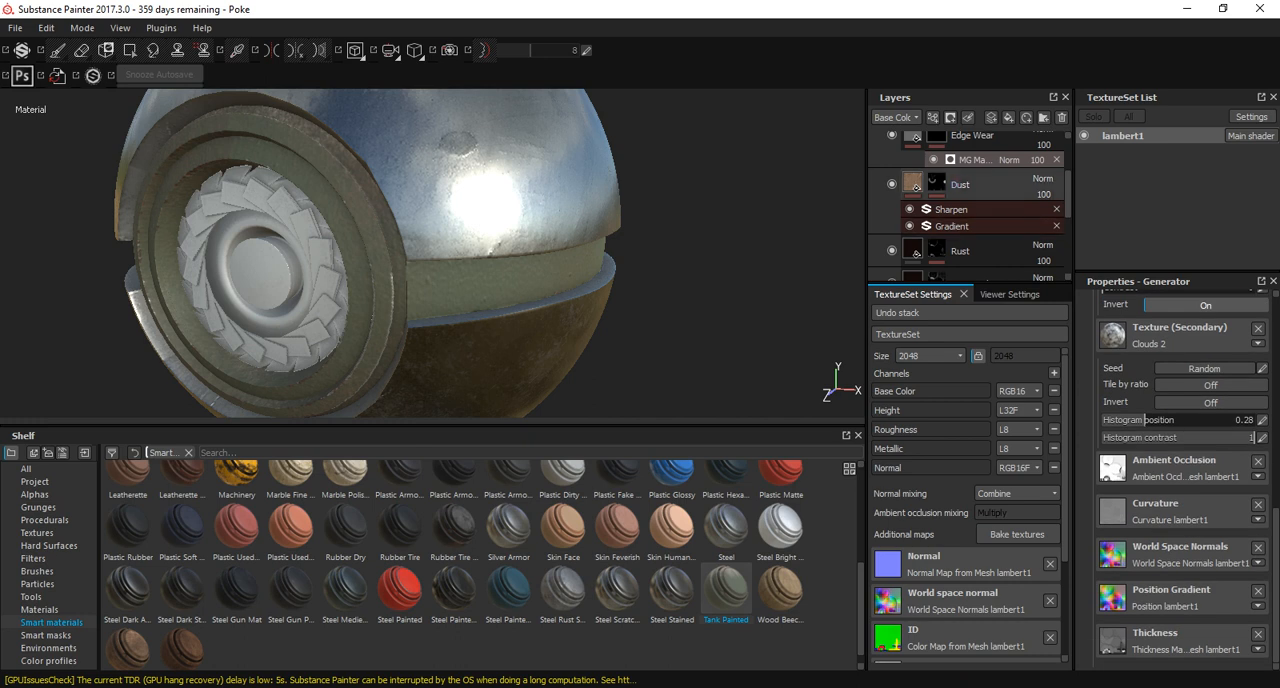
# Examine the Dust mask's brush alignment options and its MG Mask Editor parameters.
pyautogui.click(937, 183)
pyautogui.scroll(-5, 1170, 550)
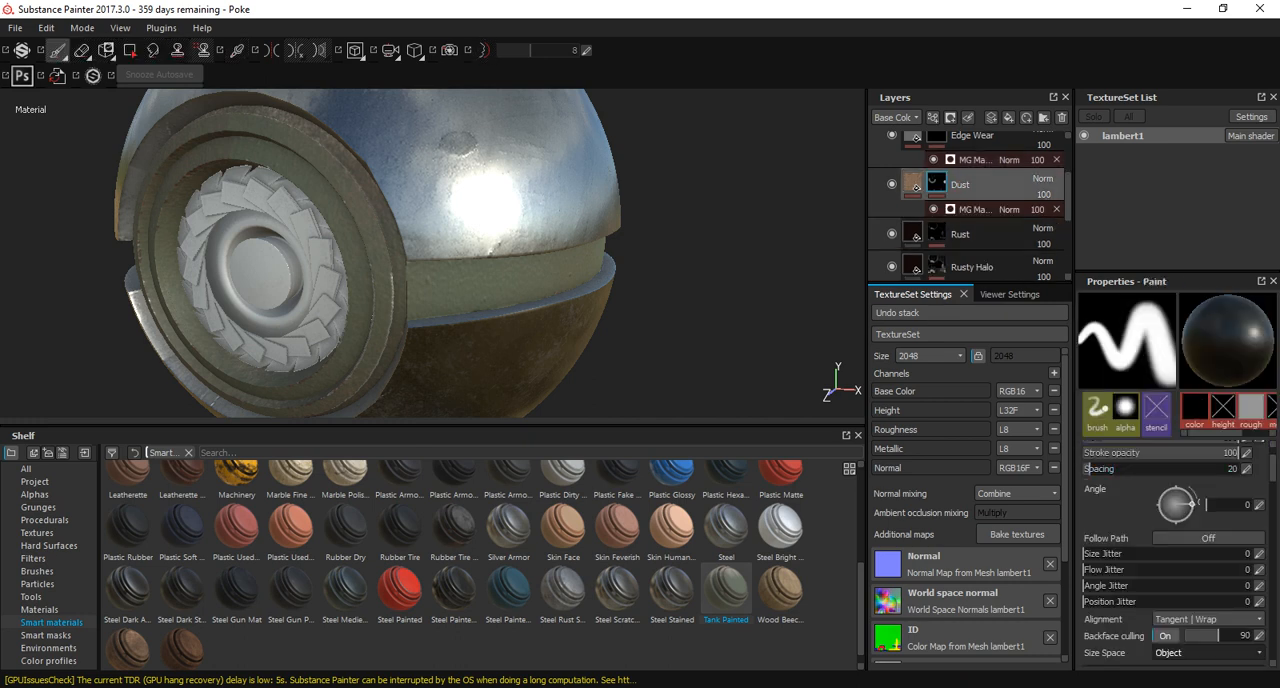
pyautogui.click(1205, 475)
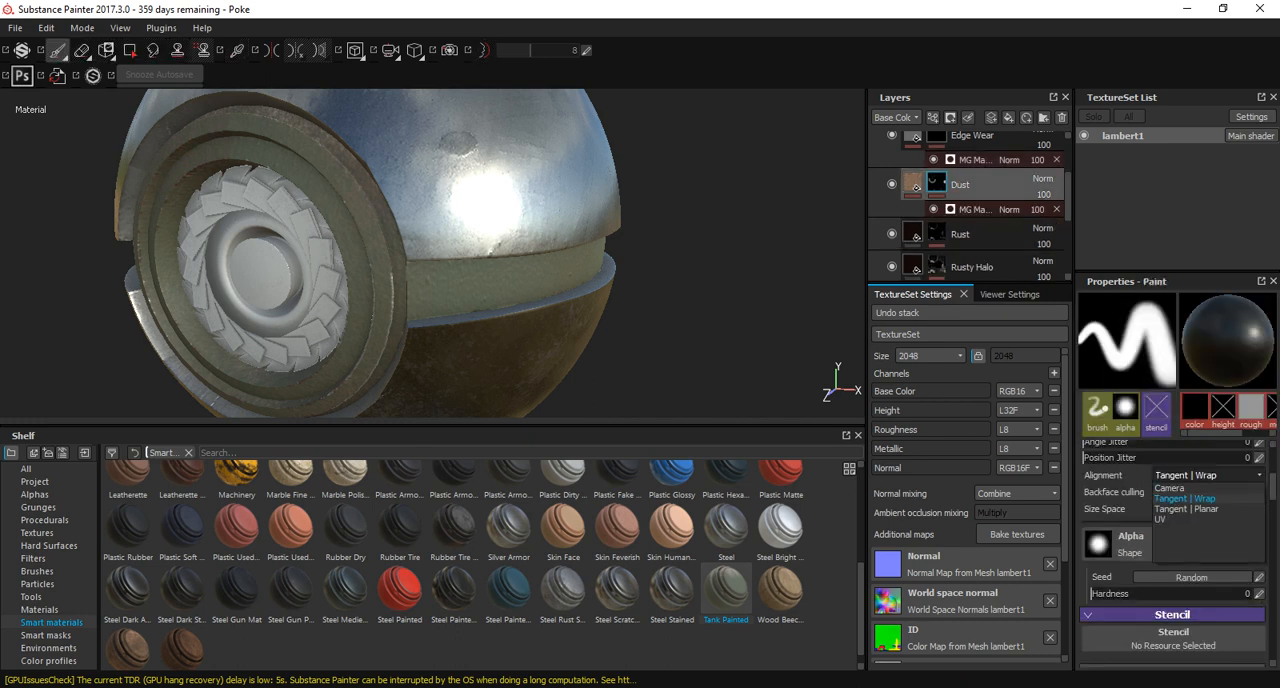
pyautogui.click(976, 209)
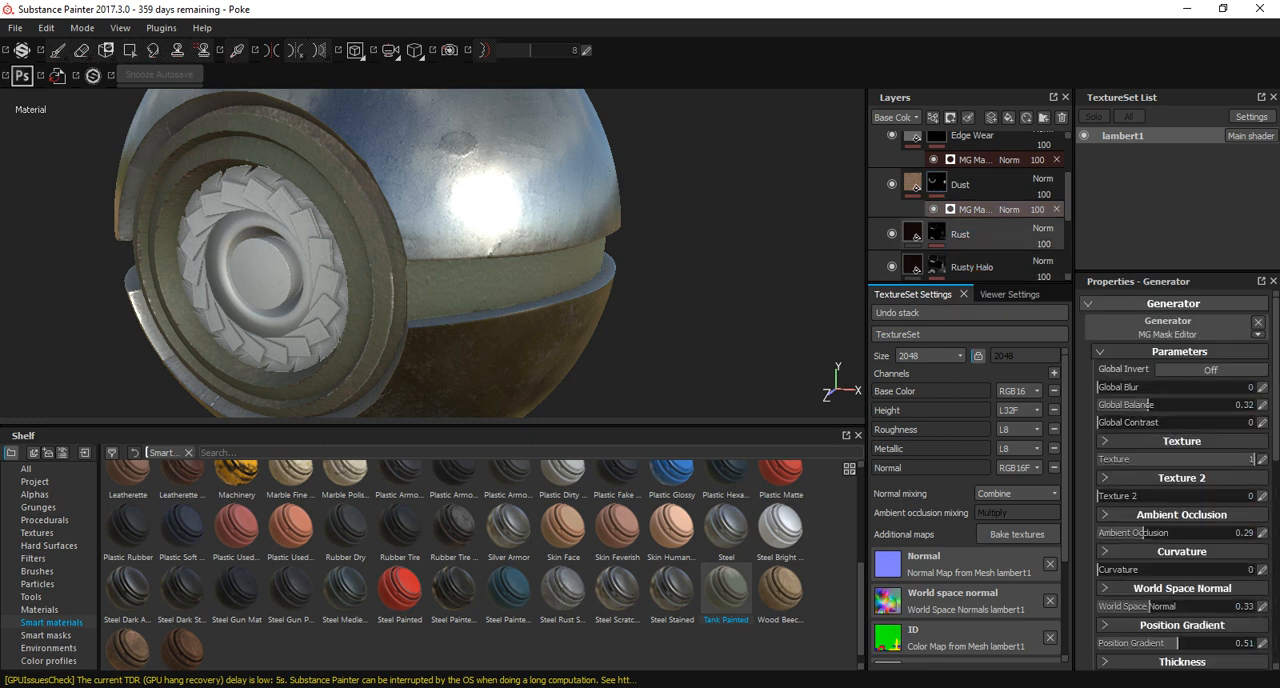
# Examine the Rust mask's brush alignment options and its generator's parameters and image inputs.
pyautogui.click(960, 235)
pyautogui.scroll(-1, 1168, 460)
pyautogui.scroll(5, 1168, 460)
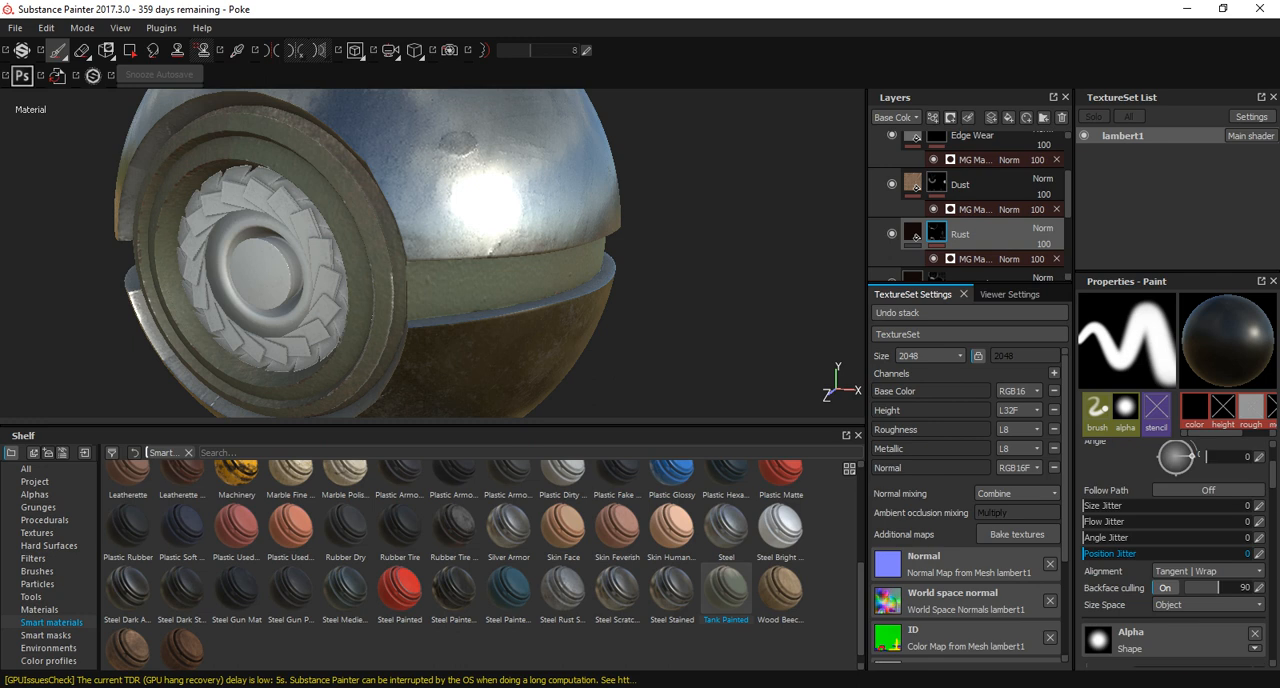
pyautogui.scroll(-1, 1168, 468)
pyautogui.scroll(-1, 1168, 468)
pyautogui.click(1208, 571)
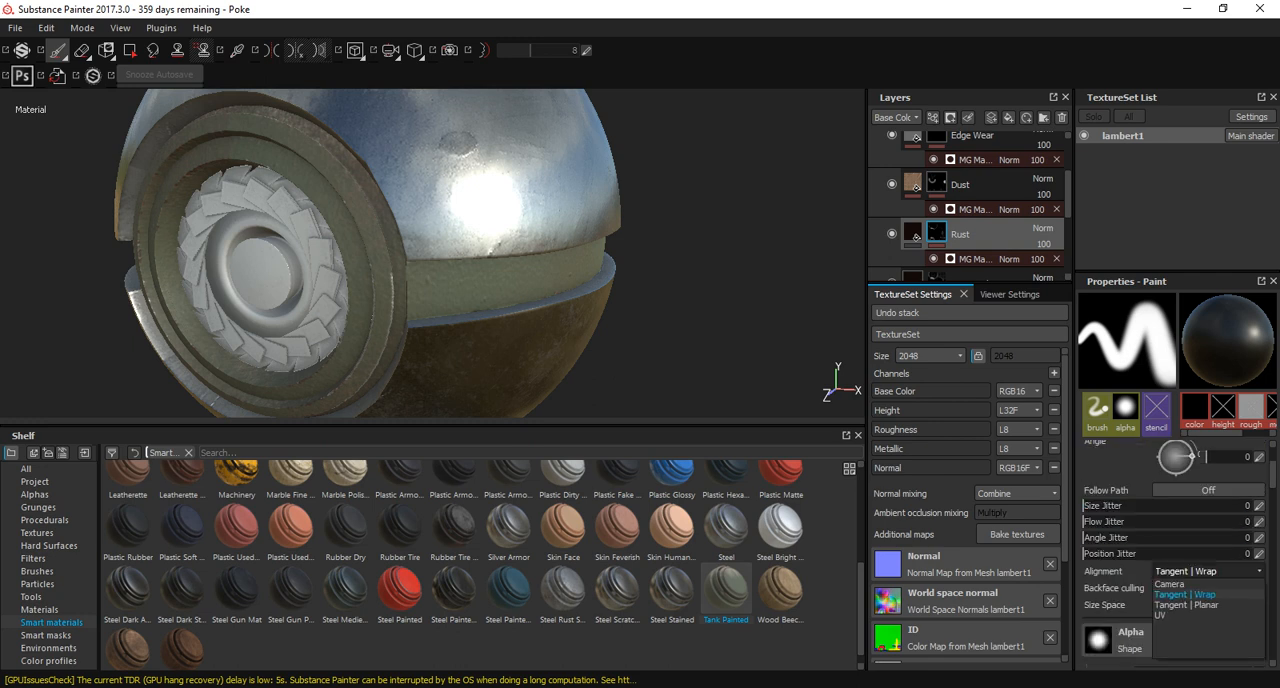
pyautogui.click(1208, 573)
pyautogui.scroll(2, 1170, 550)
pyautogui.scroll(-4, 1170, 550)
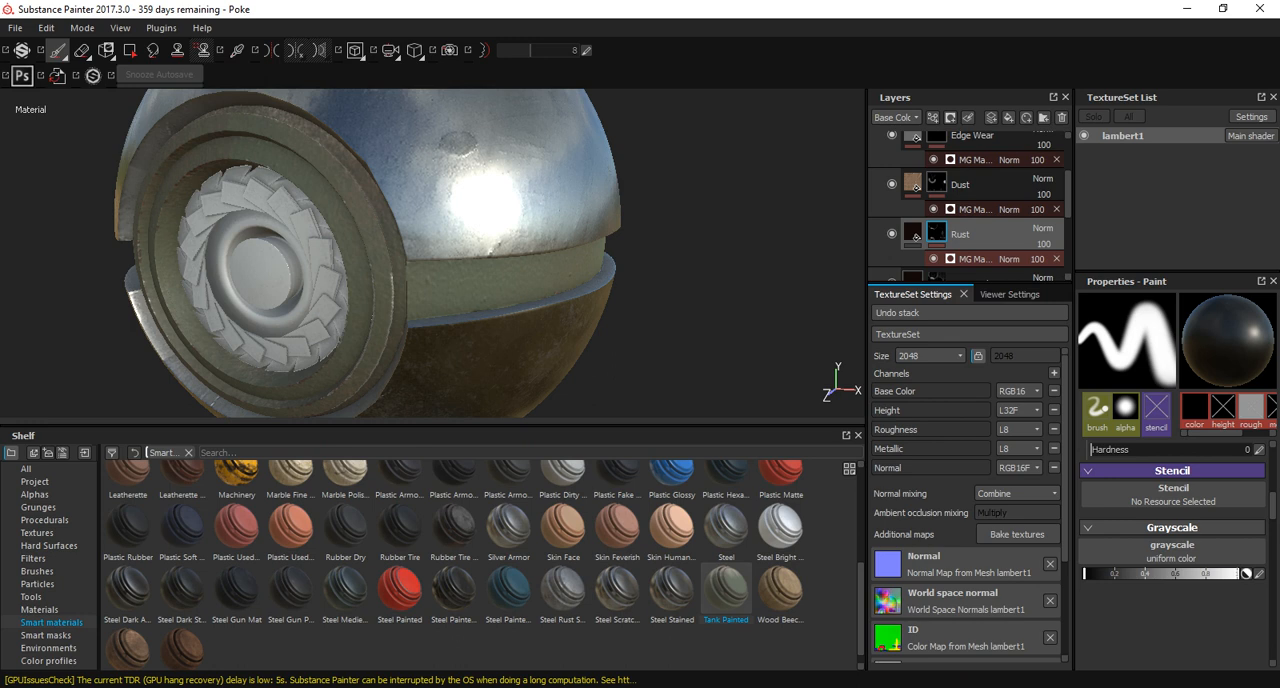
pyautogui.click(976, 259)
pyautogui.scroll(-4, 1150, 460)
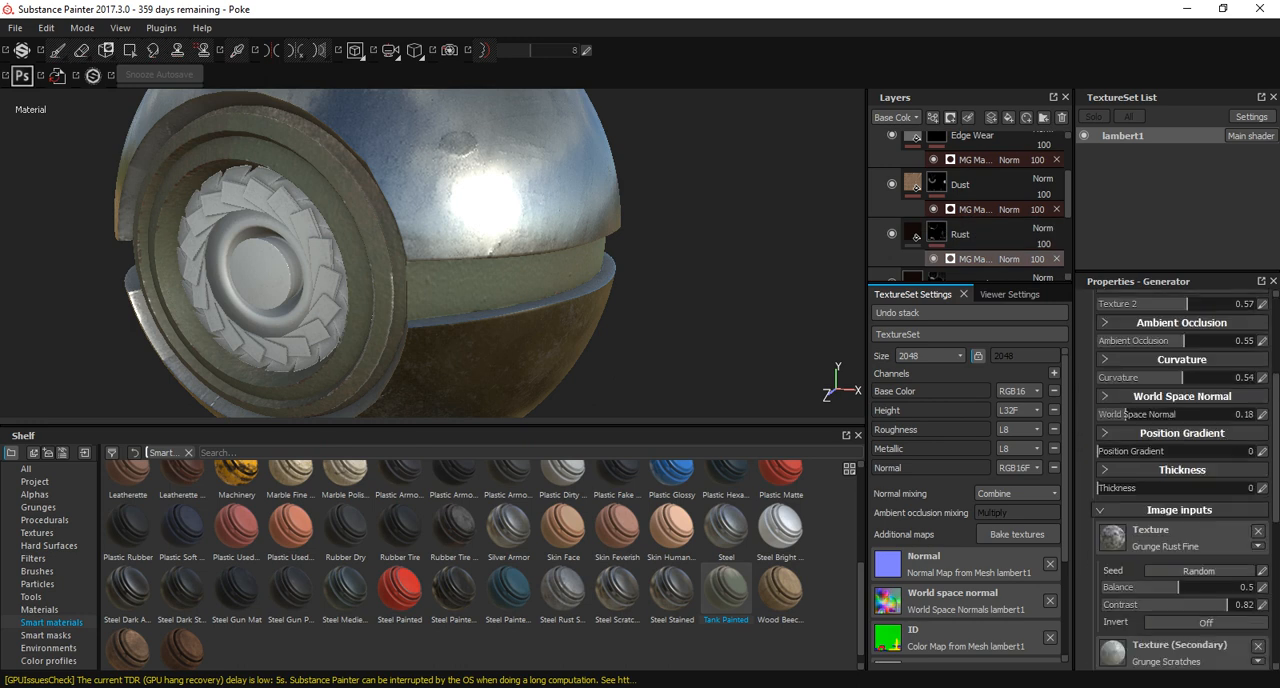
pyautogui.scroll(-7, 1180, 480)
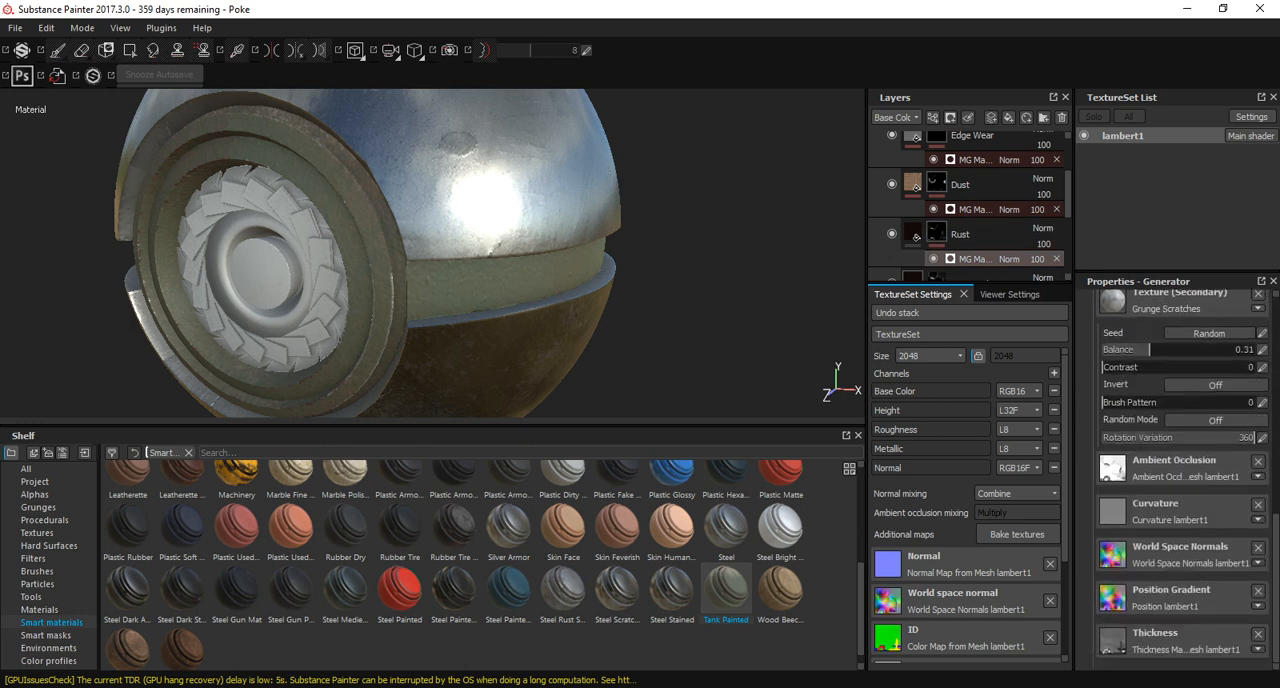
# Look through the brush settings of the Rusty Halo mask.
pyautogui.scroll(-3, 968, 200)
pyautogui.click(975, 188)
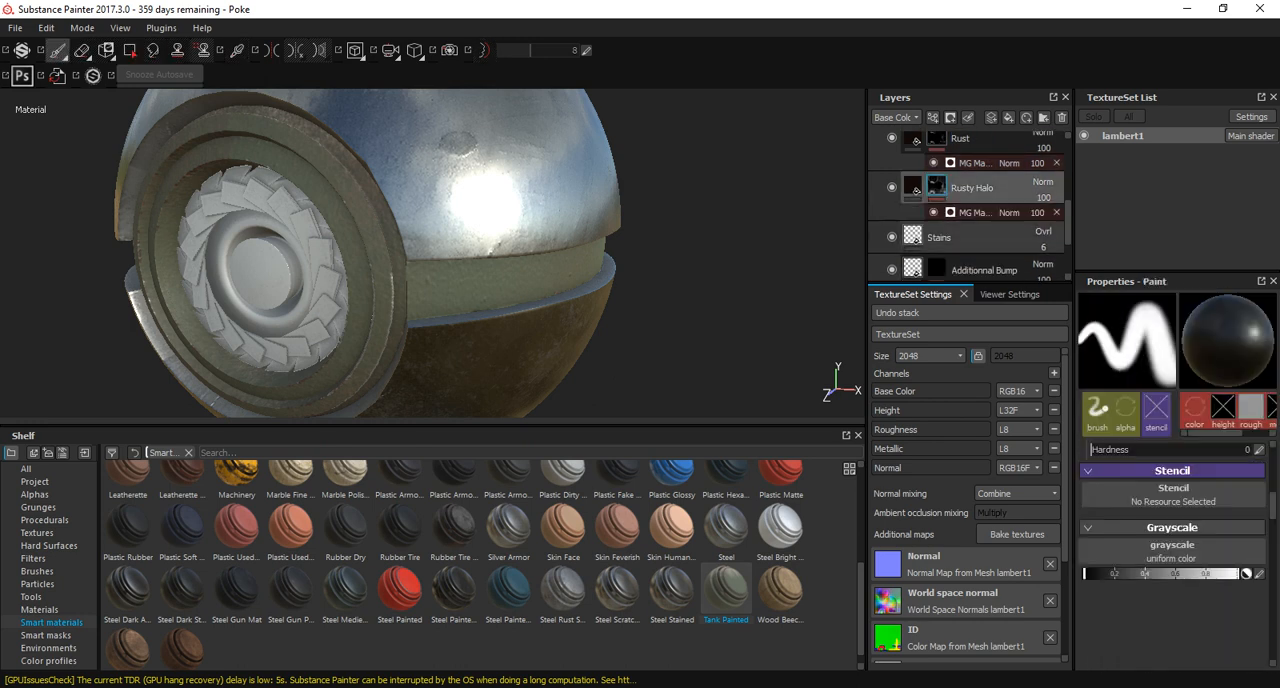
pyautogui.scroll(7, 1150, 500)
pyautogui.scroll(-1, 1178, 554)
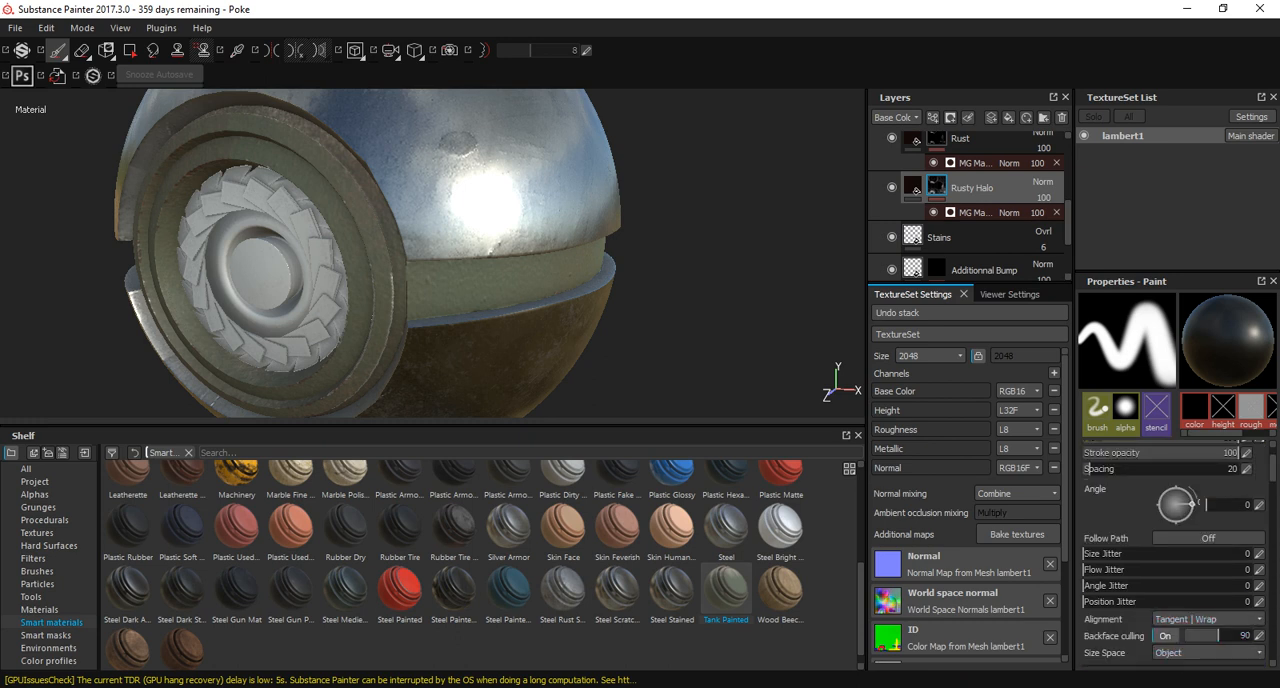
pyautogui.scroll(1, 1178, 554)
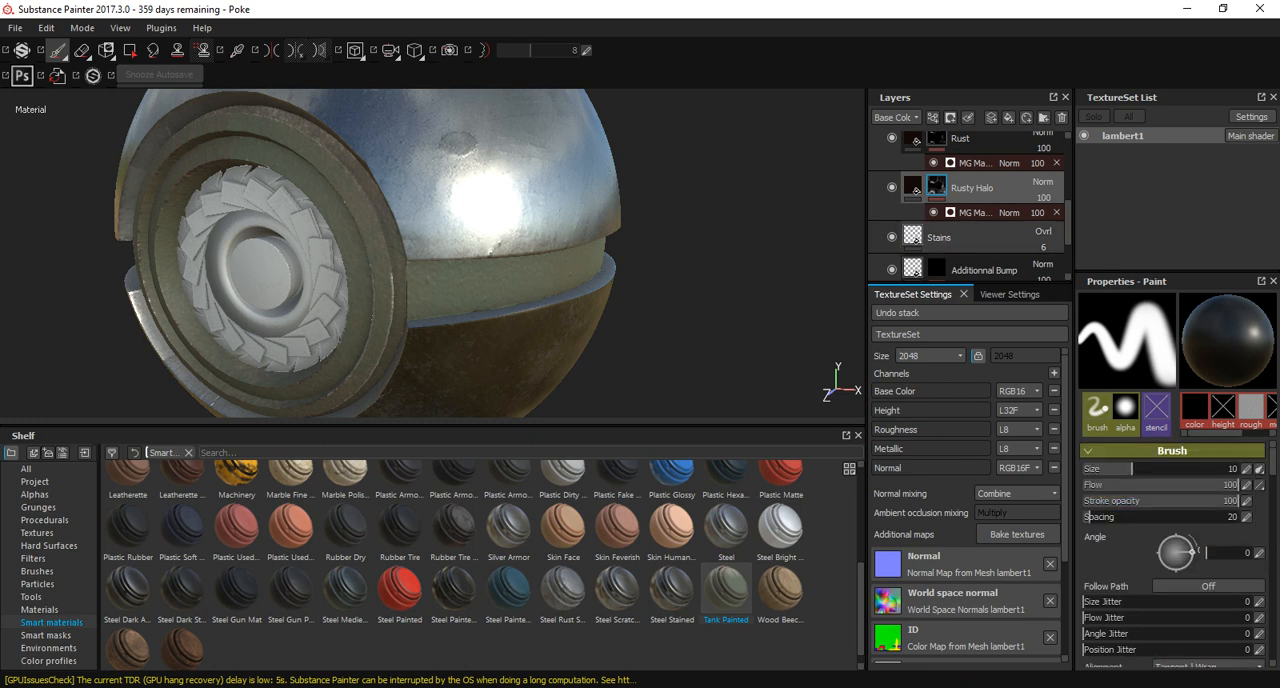
# Set the projection of Tank Painted's Stains fill to Tri-planar projection.
pyautogui.click(940, 237)
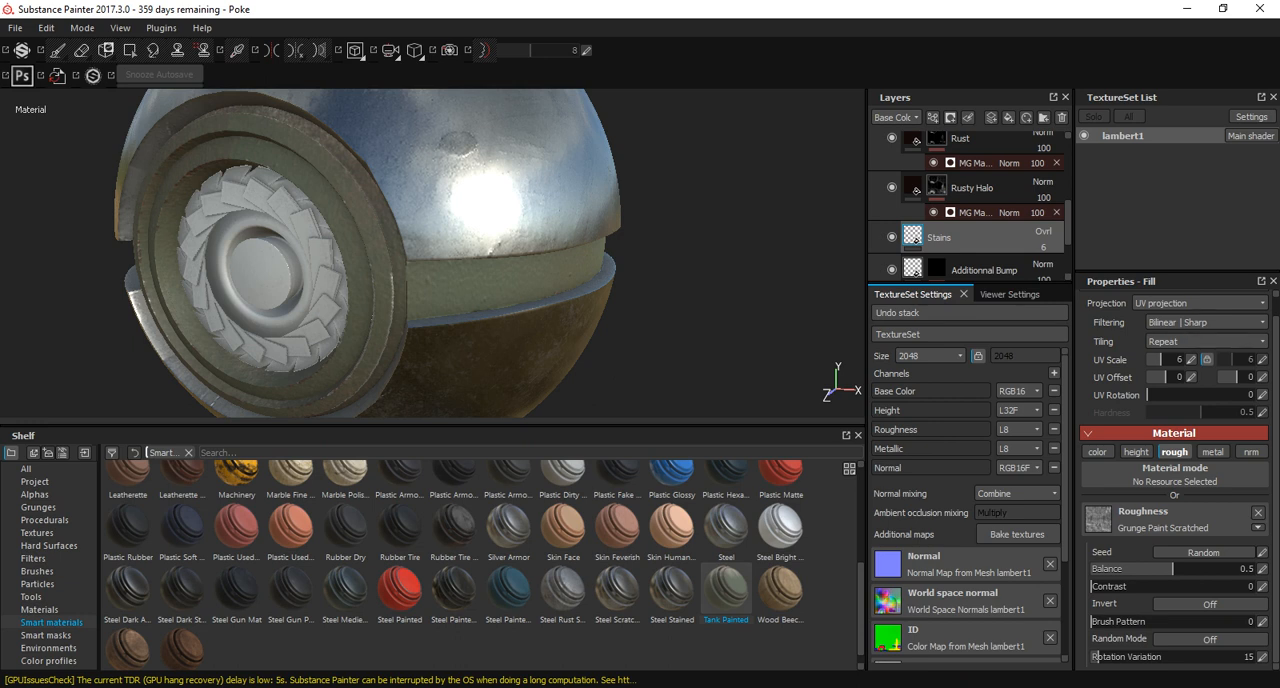
pyautogui.click(1178, 304)
pyautogui.click(1178, 322)
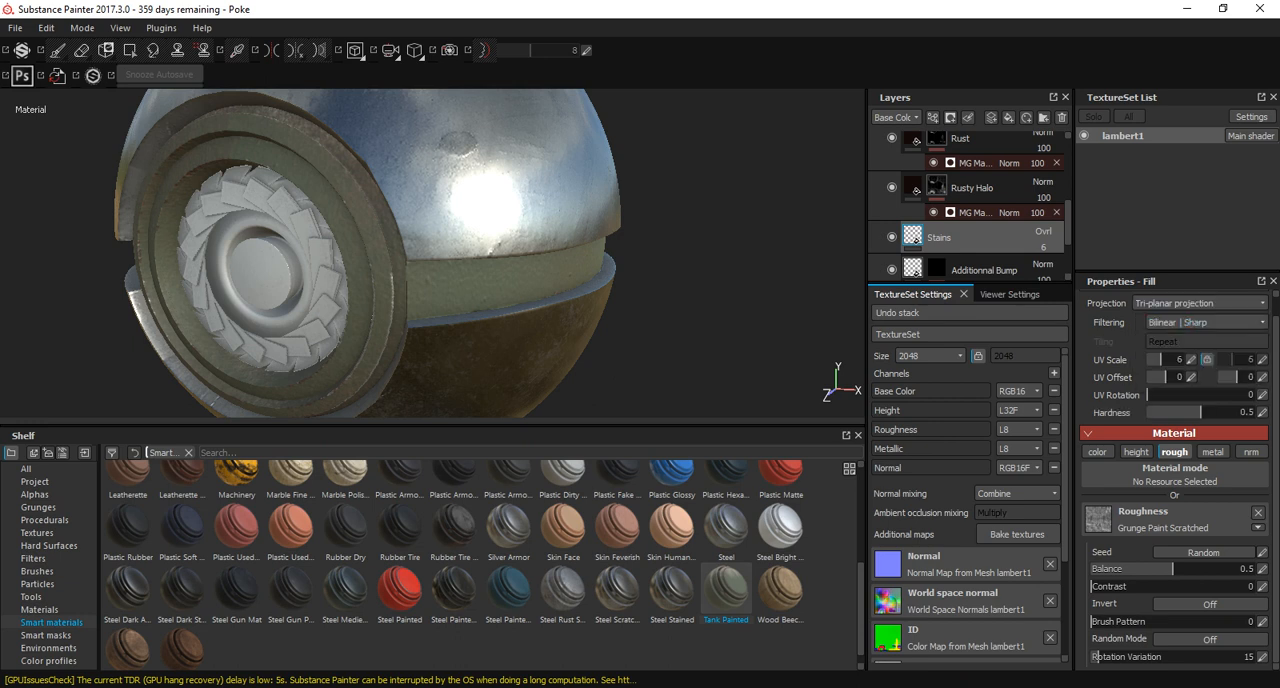
# Set the projection of Tank Painted's Additionnal Bump fill to Tri-planar projection.
pyautogui.click(984, 270)
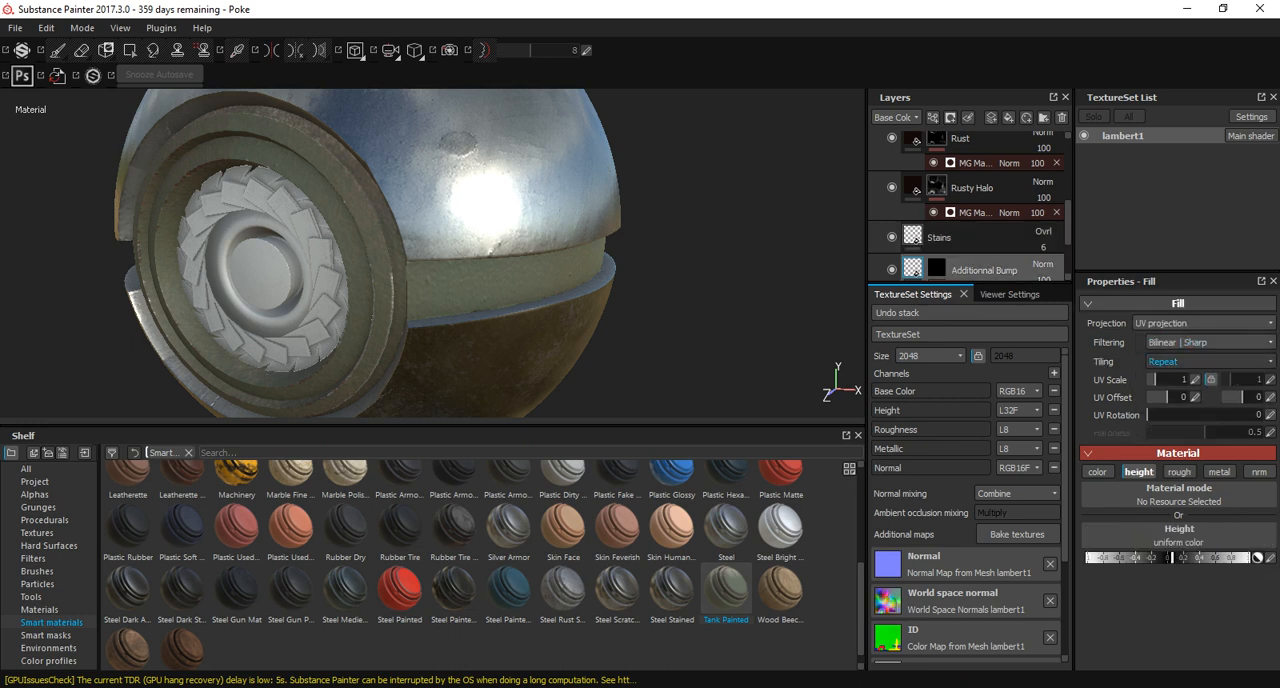
pyautogui.click(1190, 323)
pyautogui.click(1173, 346)
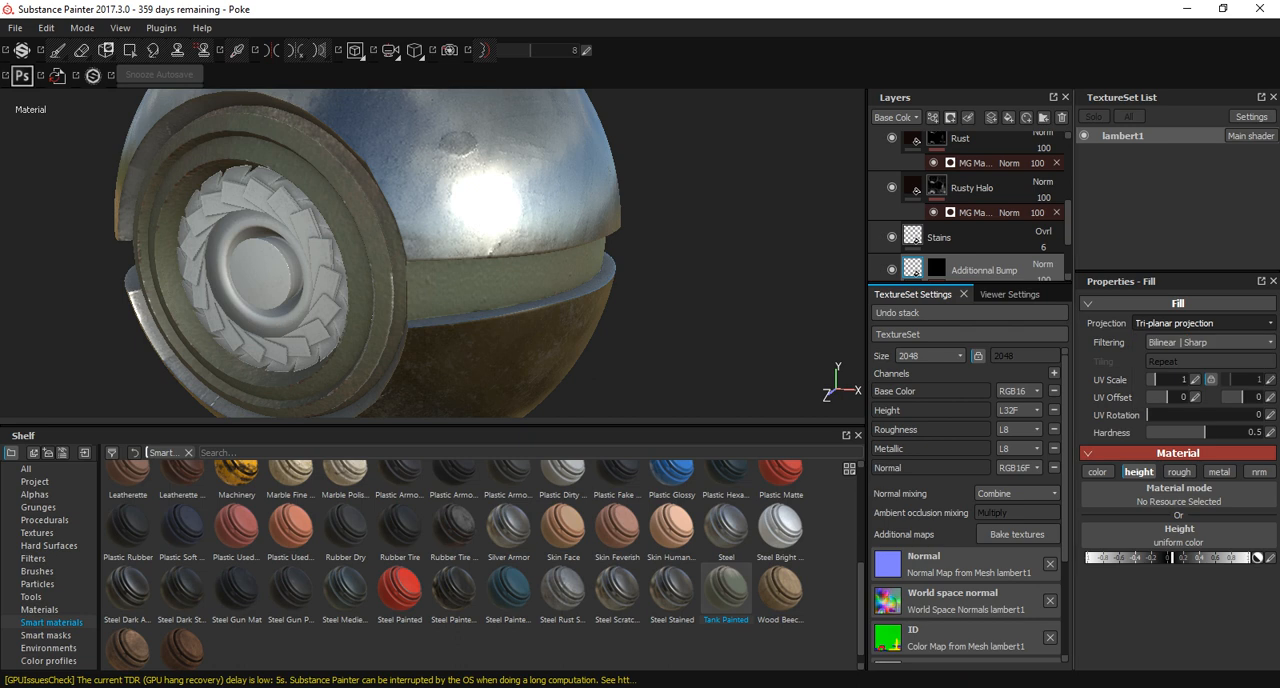
pyautogui.keyDown('alt'); pyautogui.moveTo(330, 250); pyautogui.dragTo(474, 252); pyautogui.keyUp('alt')
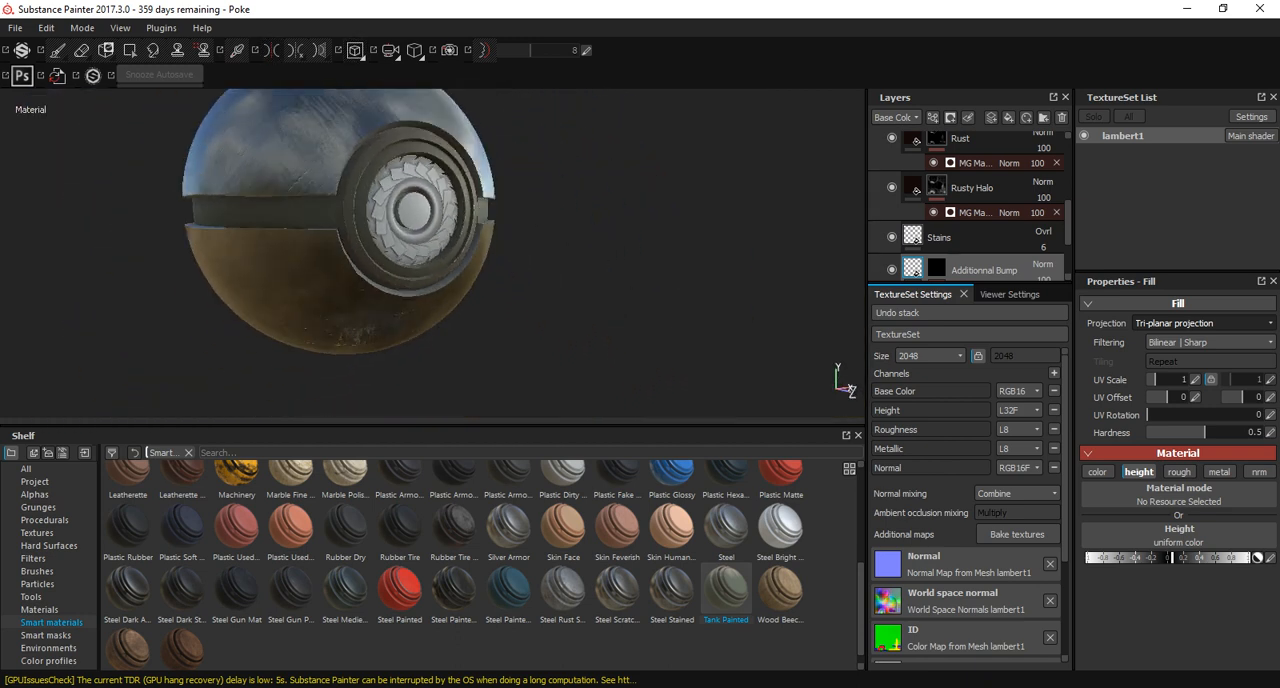
# Collapse the Tank Painted group and add the Steel Painted smart material above it in the layer stack.
pyautogui.scroll(5, 975, 195)
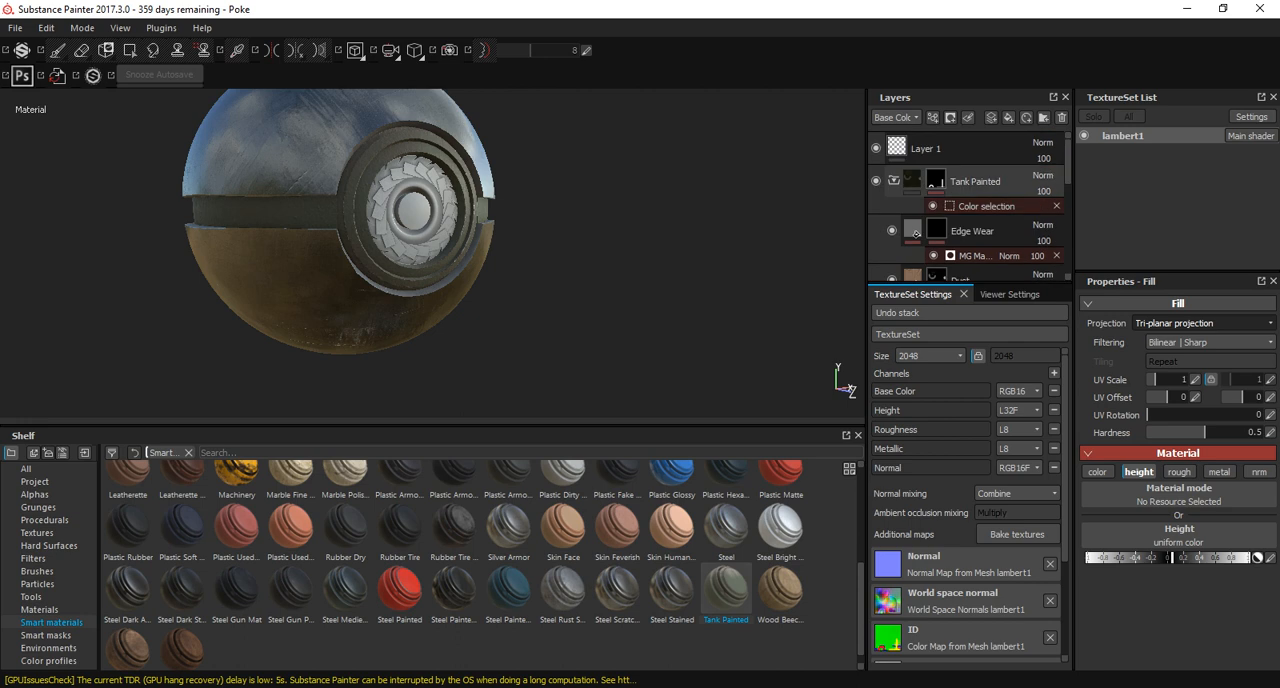
pyautogui.click(893, 181)
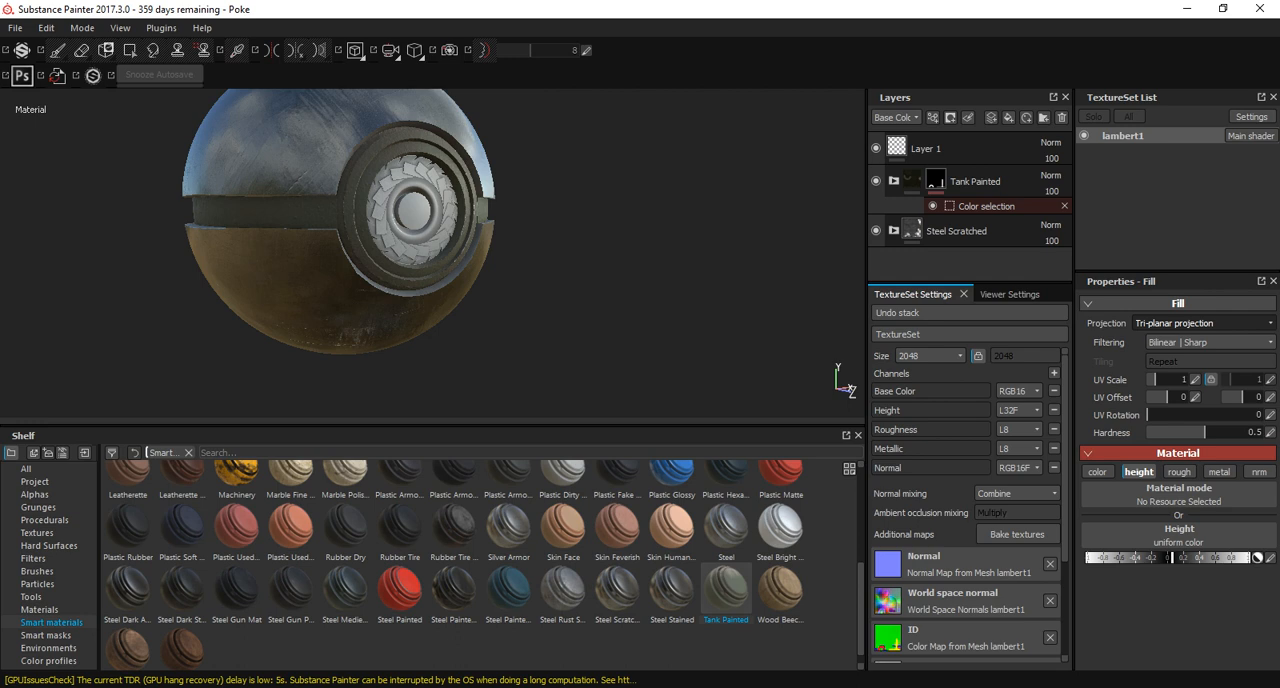
pyautogui.moveTo(400, 588)
pyautogui.mouseDown()
pyautogui.moveTo(960, 136)
pyautogui.moveTo(960, 162)
pyautogui.mouseUp()
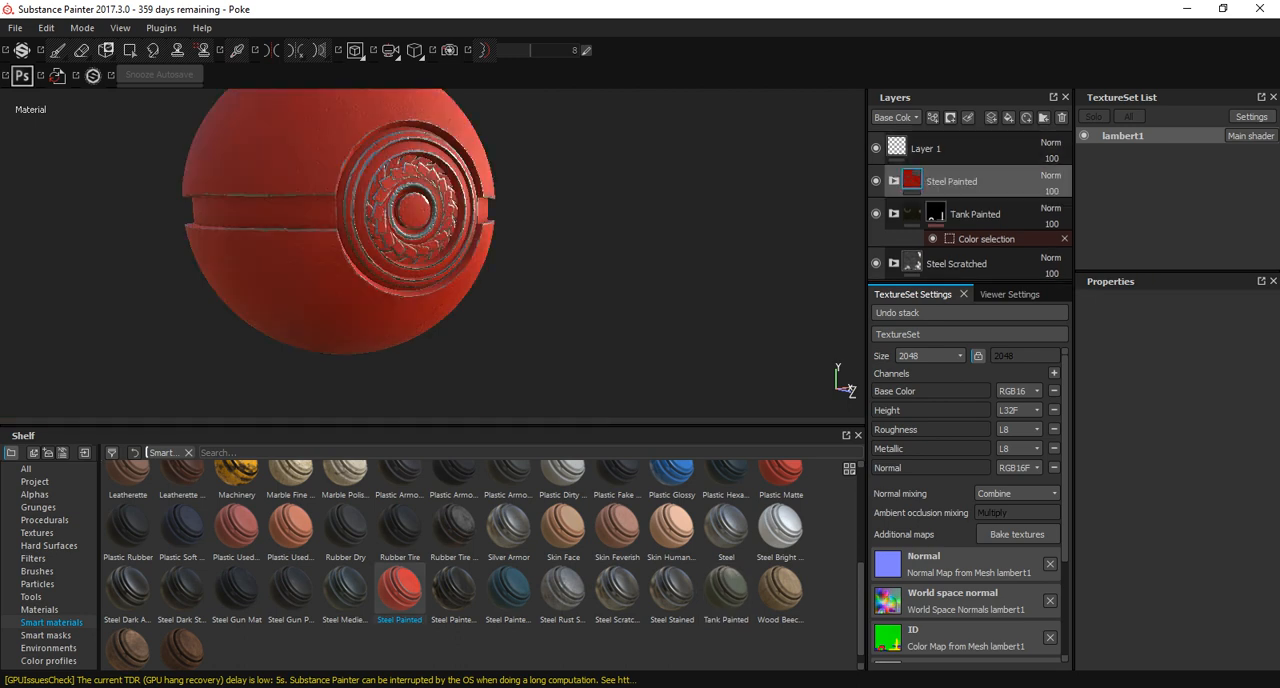
# Mask Steel Painted with a colour selection that picks the blue ID colour of the ring around the button.
pyautogui.click(950, 117)
pyautogui.click(1000, 180)
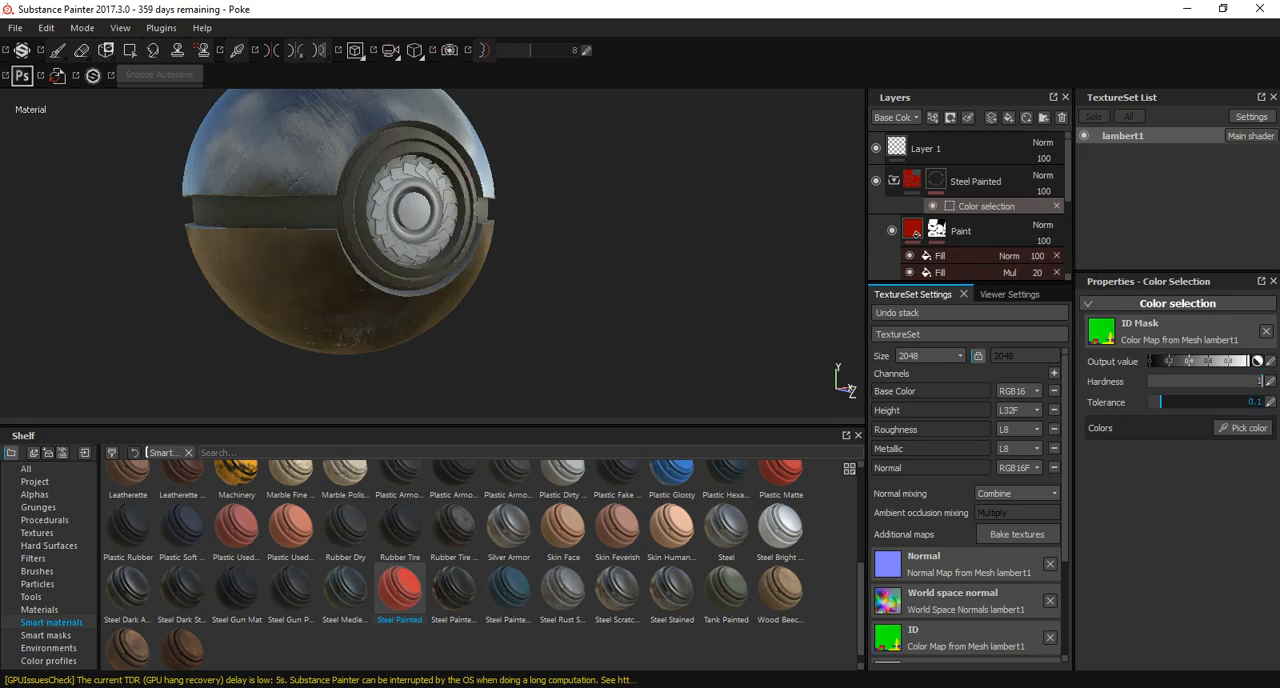
pyautogui.click(1242, 427)
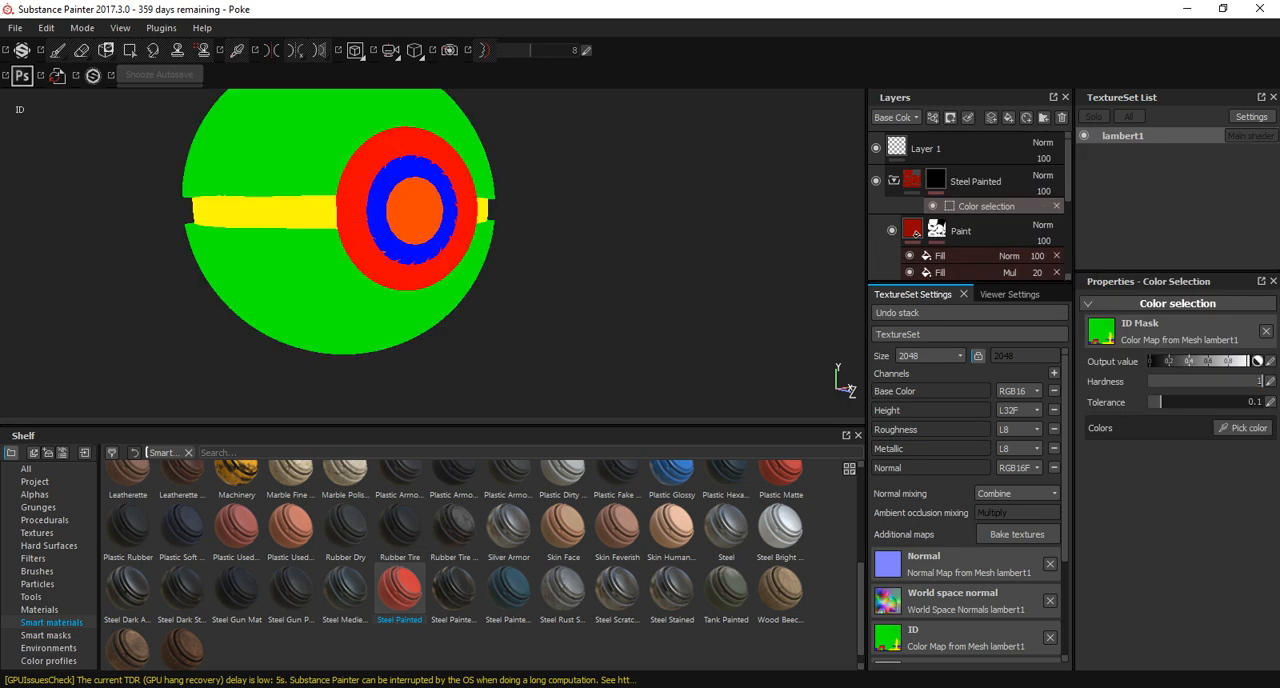
pyautogui.click(447, 222)
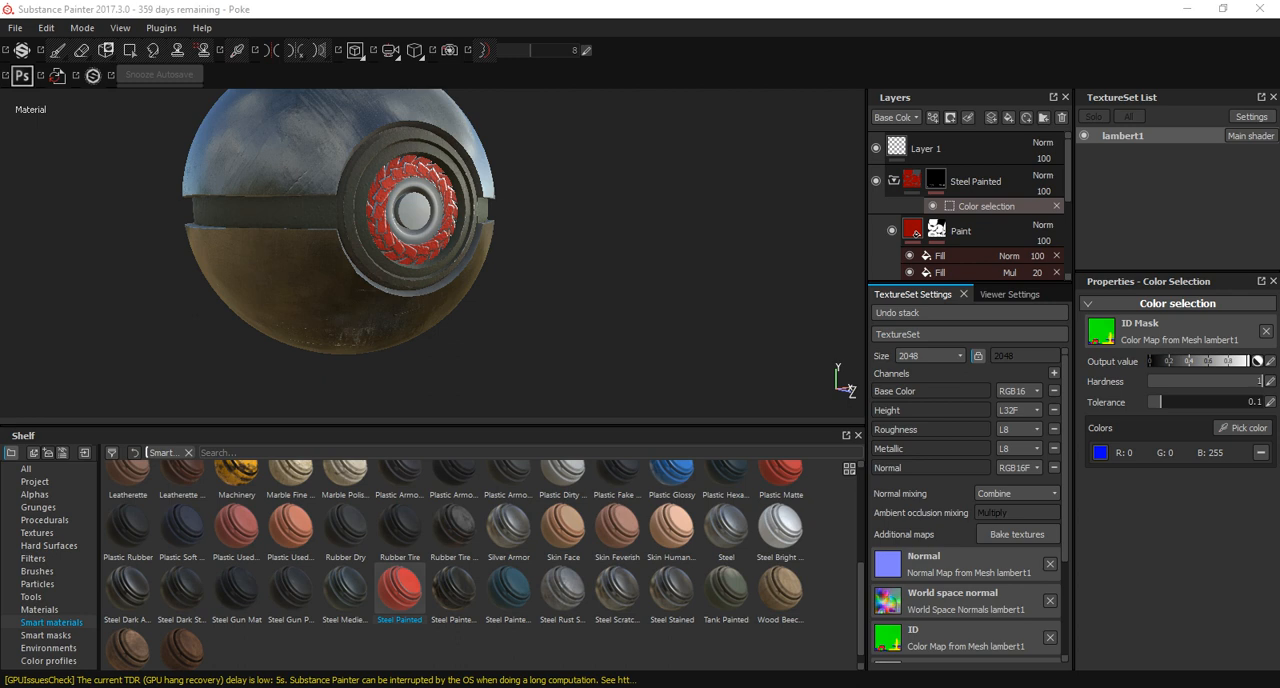
# Switch to Maya, view the Pokeball's ID colours in textured display, and return to Substance Painter.
pyautogui.click(735, 615)
pyautogui.press('6')
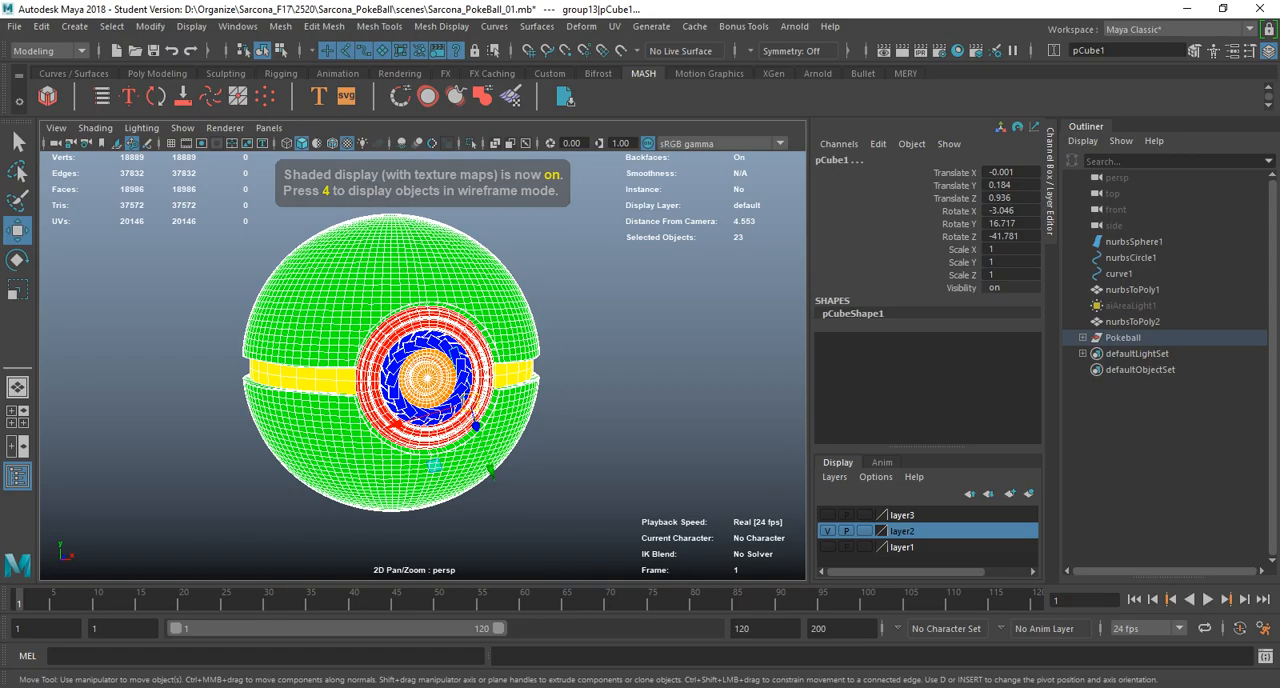
pyautogui.click(620, 420)
pyautogui.moveTo(600, 420)
pyautogui.keyDown('alt'); pyautogui.mouseDown()
pyautogui.moveTo(690, 425)
pyautogui.moveTo(640, 418)
pyautogui.mouseUp(); pyautogui.keyUp('alt')
pyautogui.scroll(5, 423, 366)
pyautogui.hotkey('alt', 'Tab')
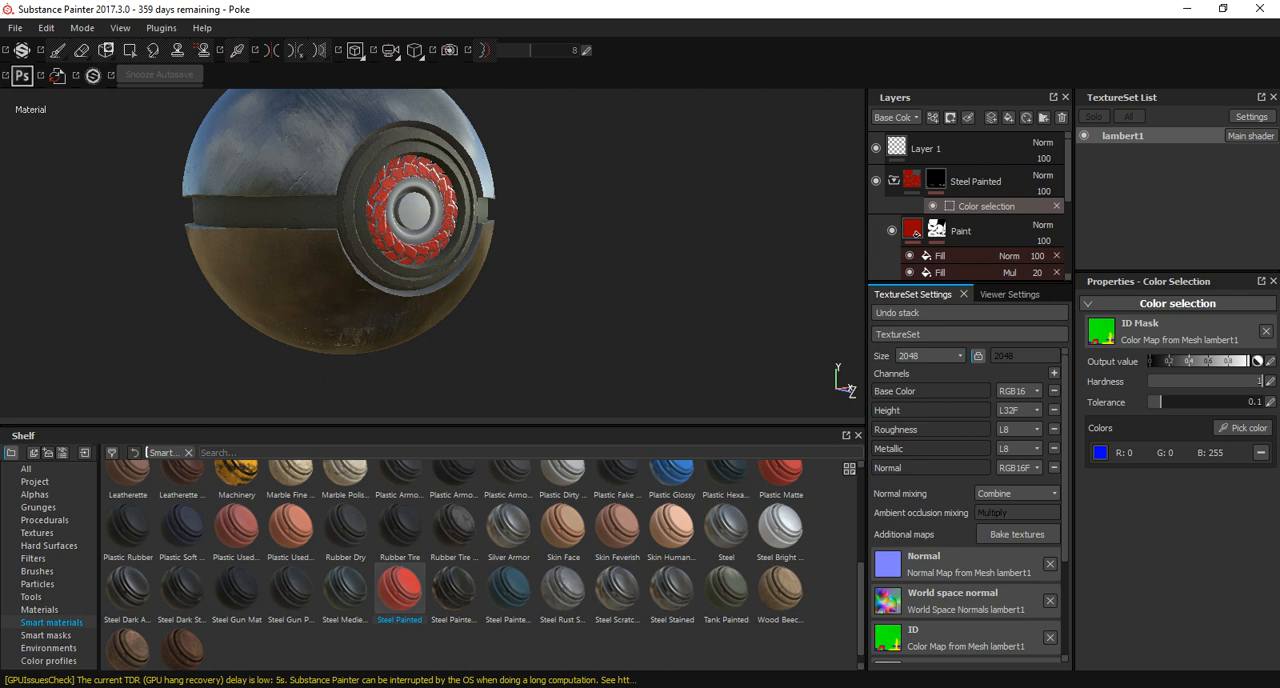
# Examine the Steel Painted material up close on the toothed ring around the Pokeball's button.
pyautogui.keyDown('alt'); pyautogui.moveTo(470, 240); pyautogui.dragTo(325, 260); pyautogui.keyUp('alt')
pyautogui.scroll(3, 430, 243)
pyautogui.scroll(6, 400, 284)
pyautogui.scroll(-4, 400, 284)
pyautogui.scroll(3, 400, 284)
pyautogui.scroll(-3, 430, 260)
pyautogui.scroll(5, 430, 260)
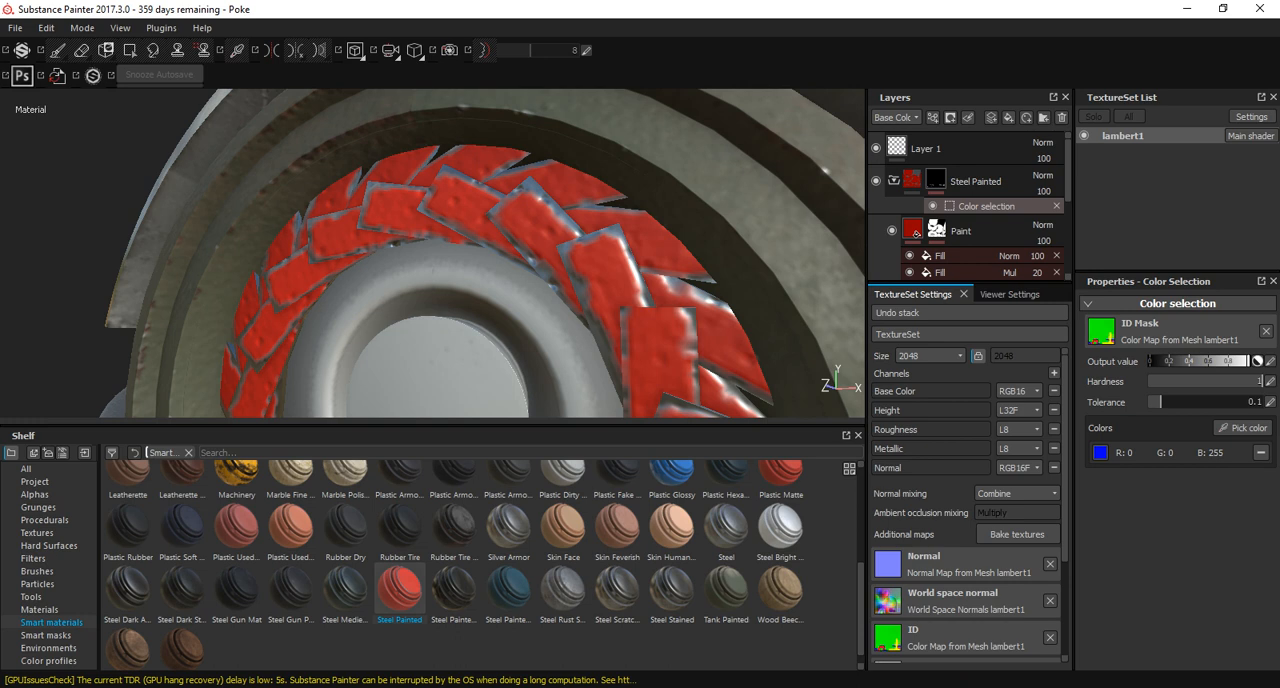
pyautogui.scroll(3, 602, 208)
pyautogui.scroll(-10, 602, 208)
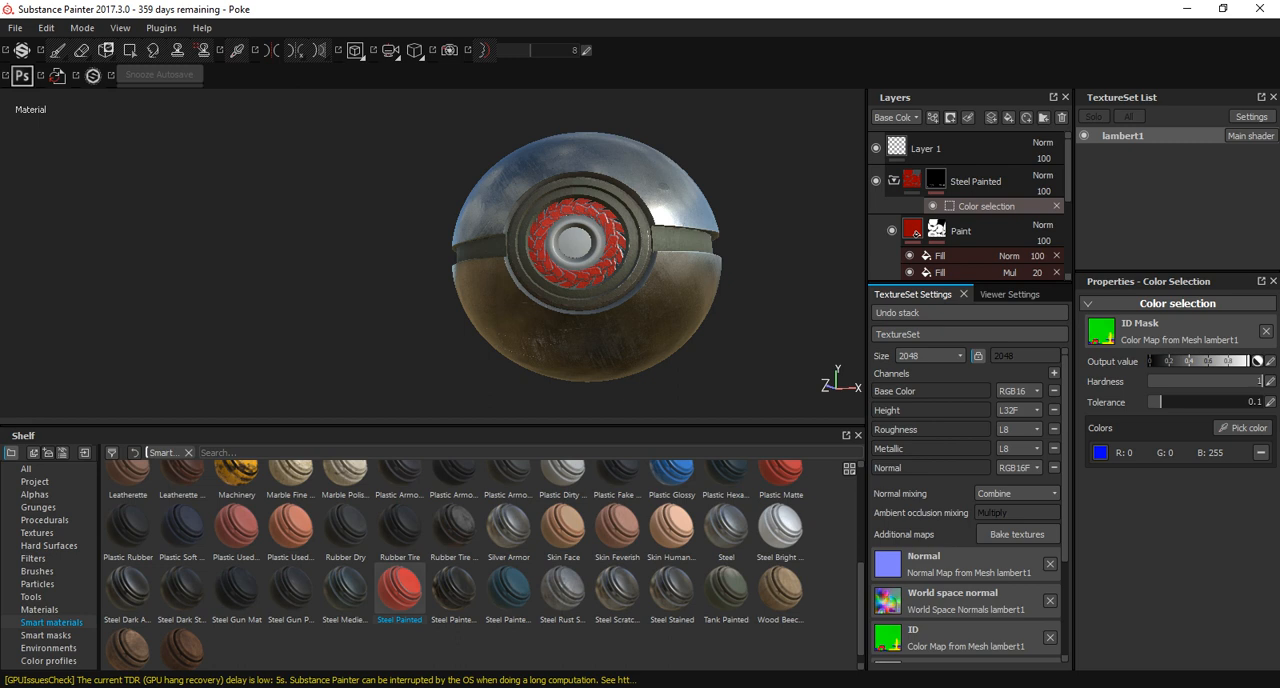
# Switch to Maya and open the UV Editor for the selected Pokeball meshes.
pyautogui.click(648, 687)
pyautogui.click(736, 628)
pyautogui.moveTo(500, 380)
pyautogui.keyDown('alt'); pyautogui.mouseDown()
pyautogui.moveTo(605, 386)
pyautogui.moveTo(562, 370)
pyautogui.mouseUp(); pyautogui.keyUp('alt')
pyautogui.scroll(-5, 605, 386)
pyautogui.scroll(-4, 605, 386)
pyautogui.moveTo(525, 281); pyautogui.dragTo(283, 461)
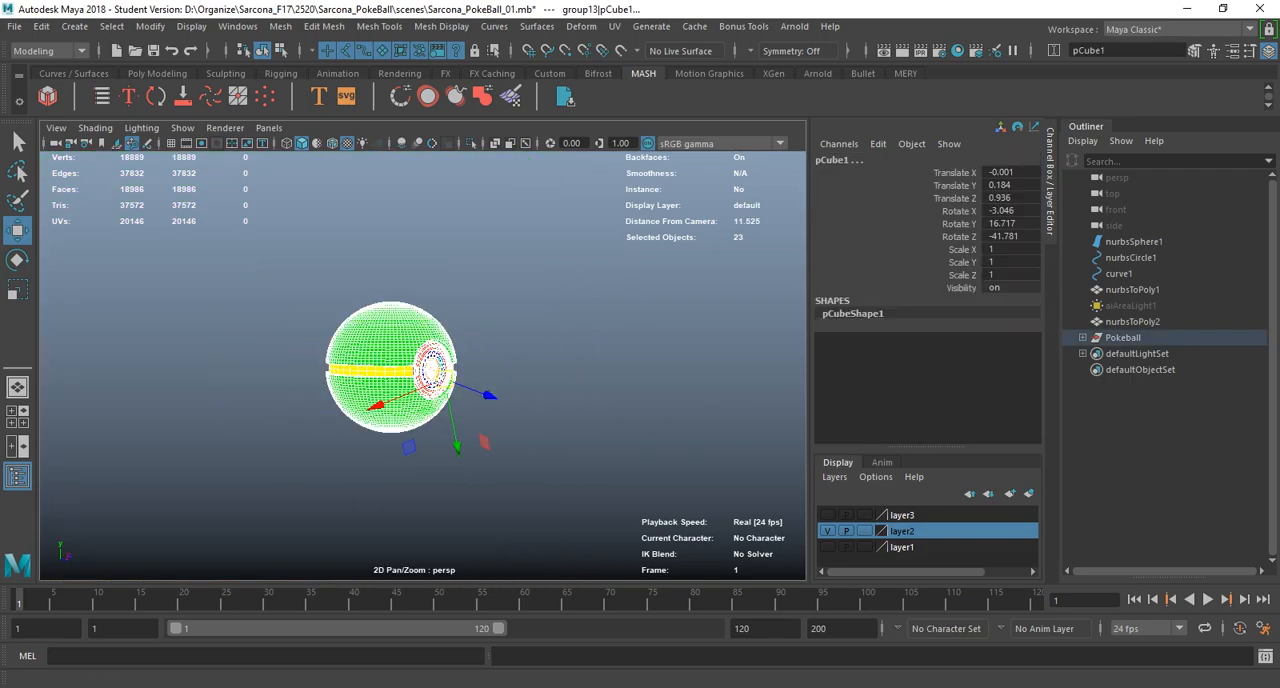
pyautogui.click(614, 26)
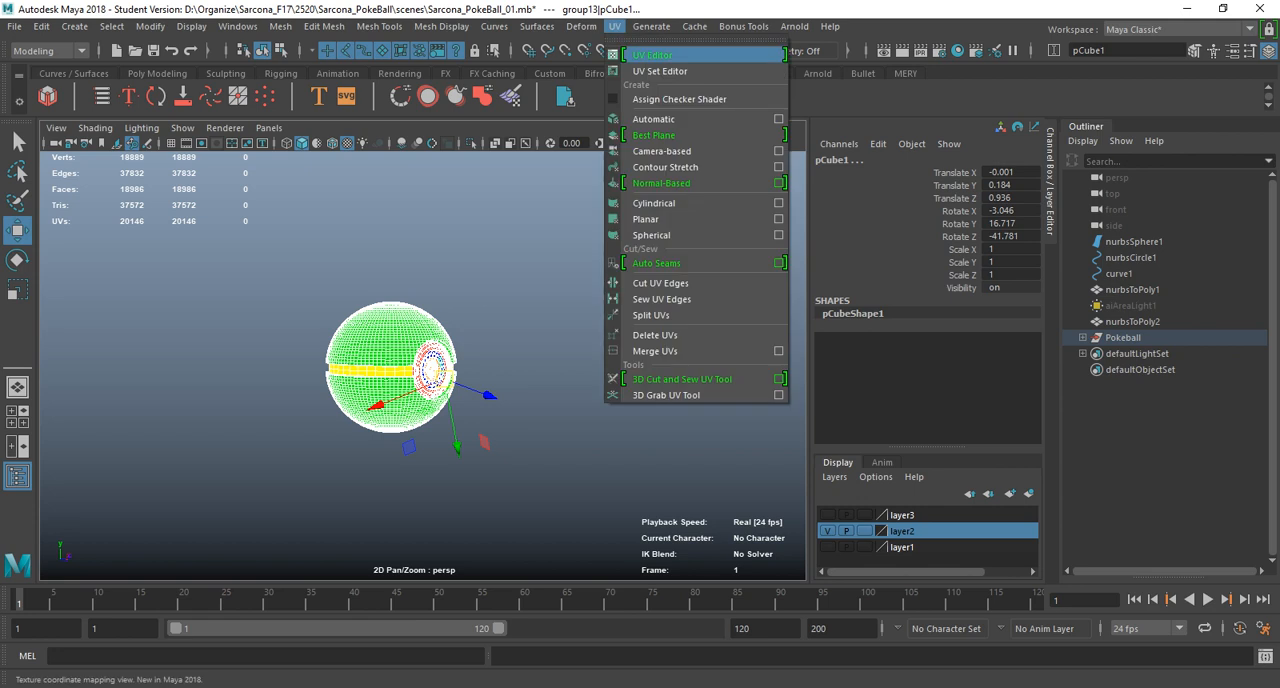
pyautogui.click(652, 55)
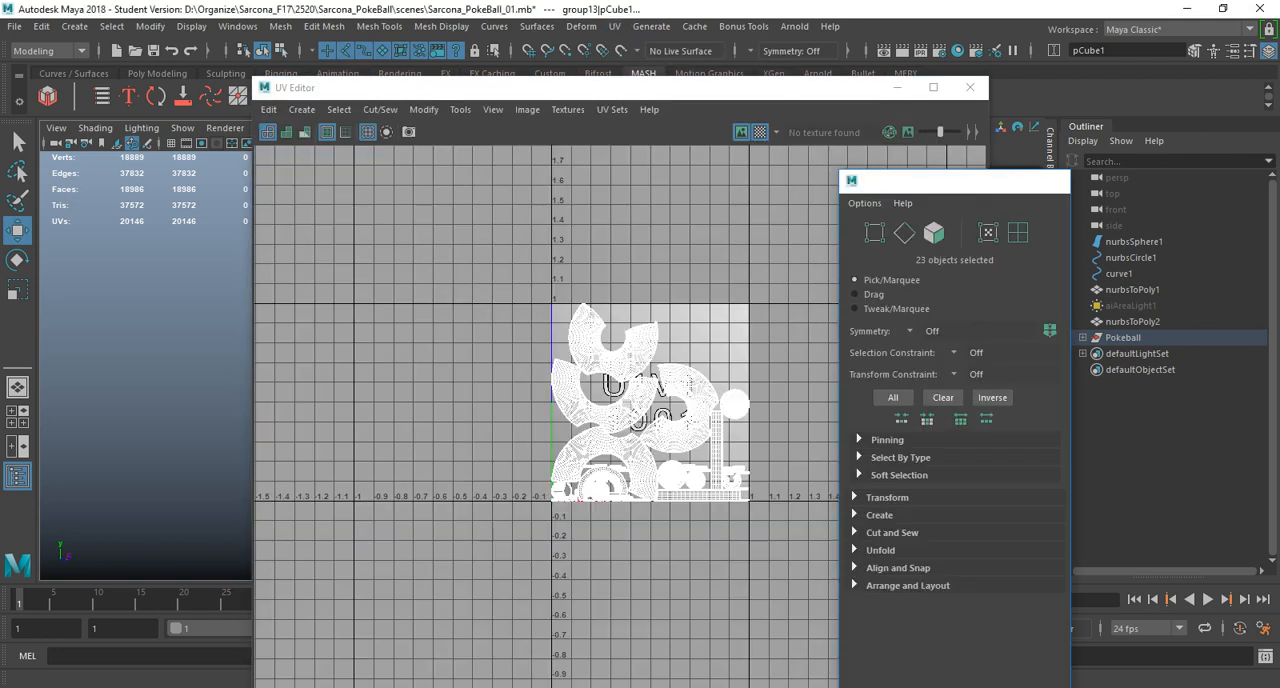
# Select all of the Pokeball's UV shells and open the Layout UVs options.
pyautogui.scroll(-3, 570, 405)
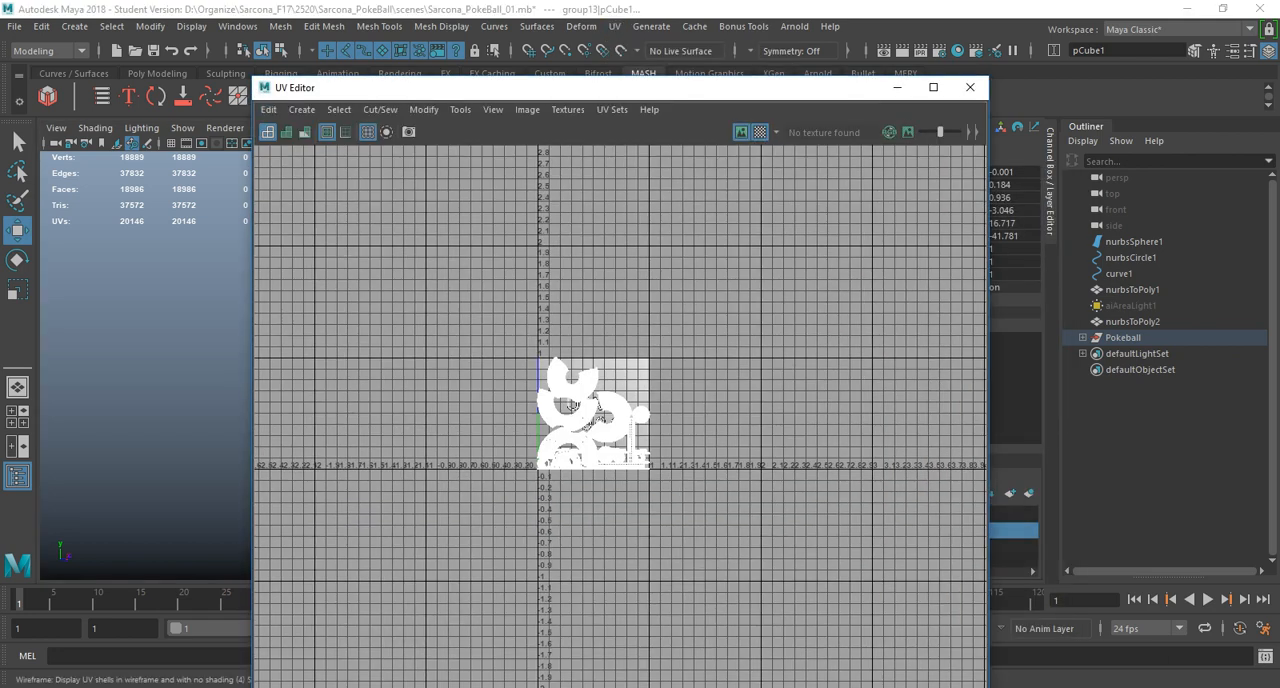
pyautogui.moveTo(473, 266); pyautogui.dragTo(428, 246, button='right')
pyautogui.moveTo(511, 304); pyautogui.dragTo(718, 514)
pyautogui.keyDown('shift'); pyautogui.moveTo(627, 215); pyautogui.dragTo(515, 266, button='right'); pyautogui.keyUp('shift')
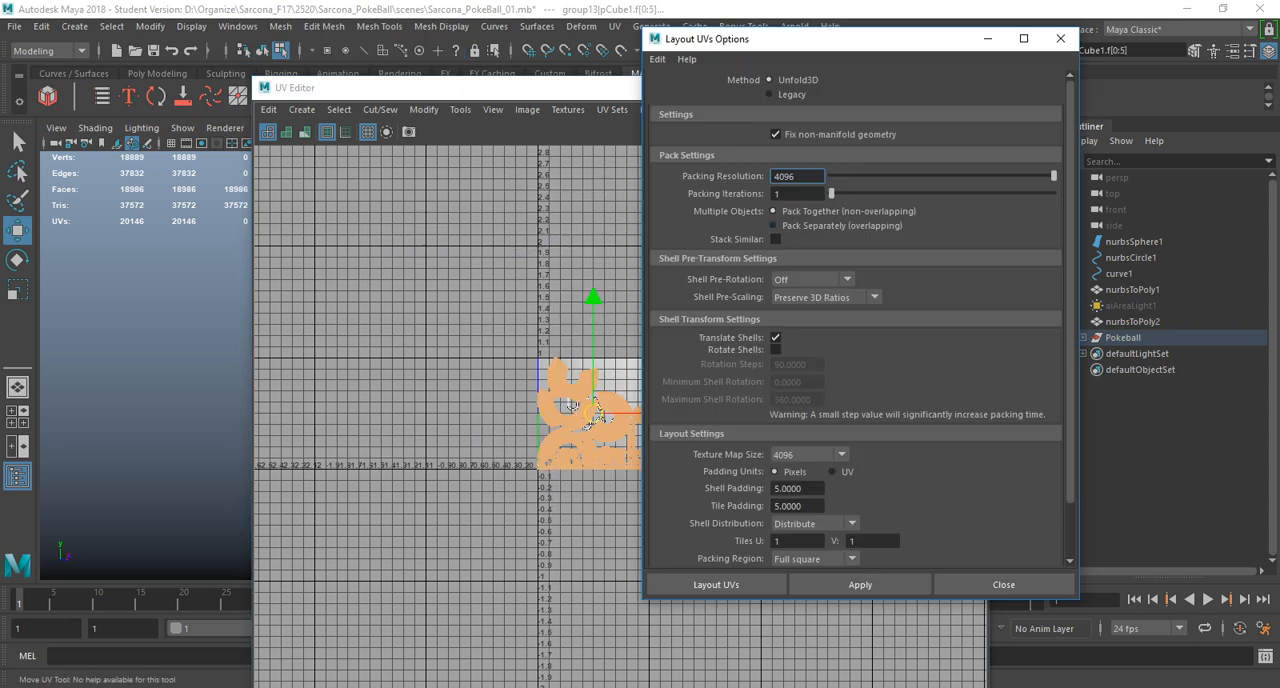
# Lay out the UV shells with Distribute shell distribution over 2 tiles in U and 2 in V.
pyautogui.doubleClick(780, 541)
pyautogui.click(810, 523)
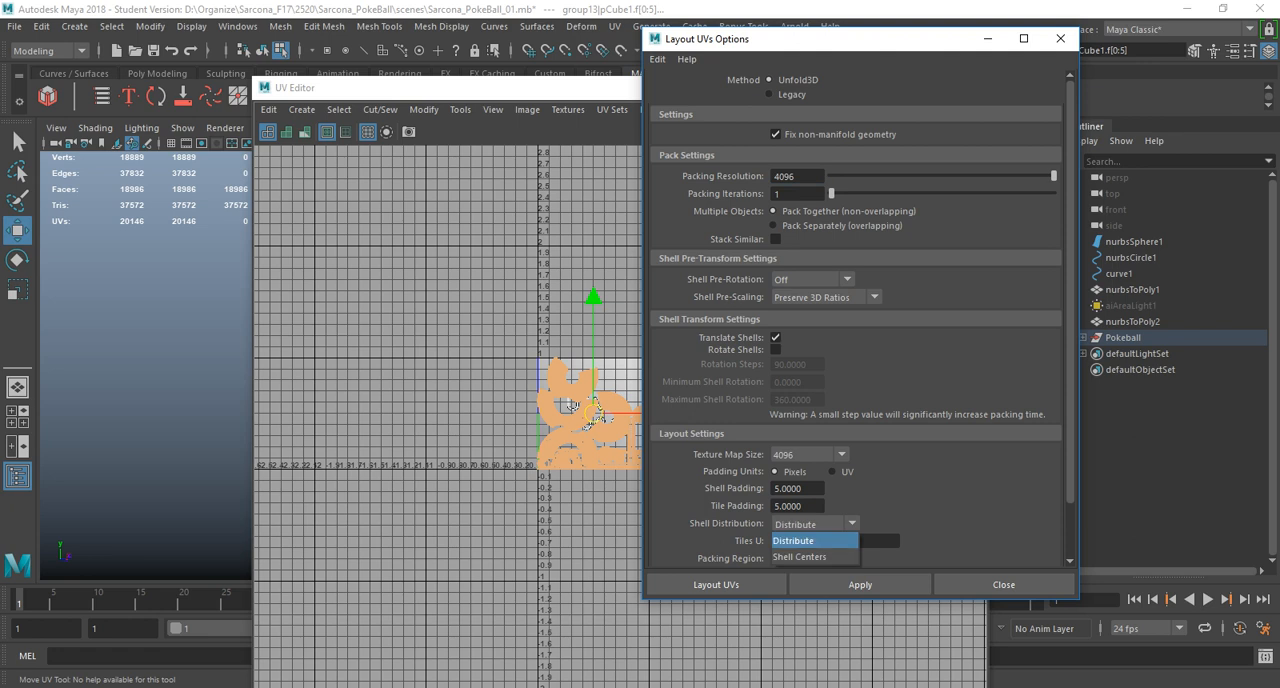
pyautogui.click(793, 540)
pyautogui.doubleClick(800, 540)
pyautogui.write('2')
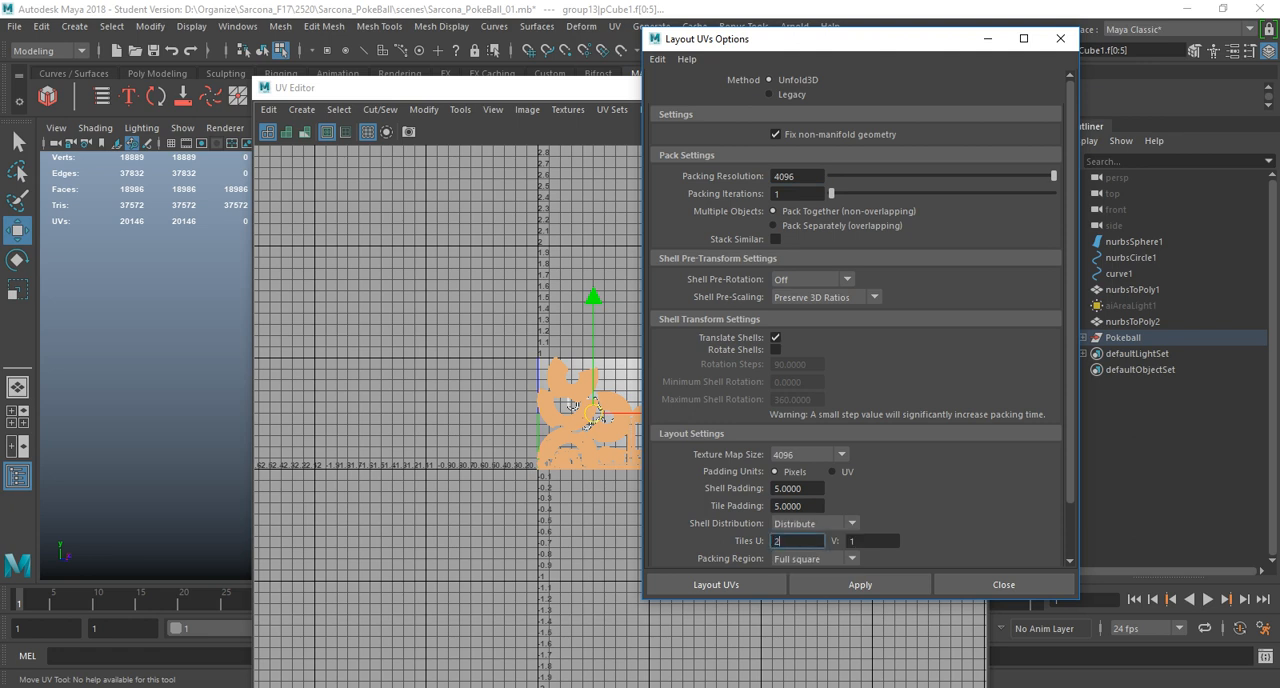
pyautogui.press('Tab')
pyautogui.write('2')
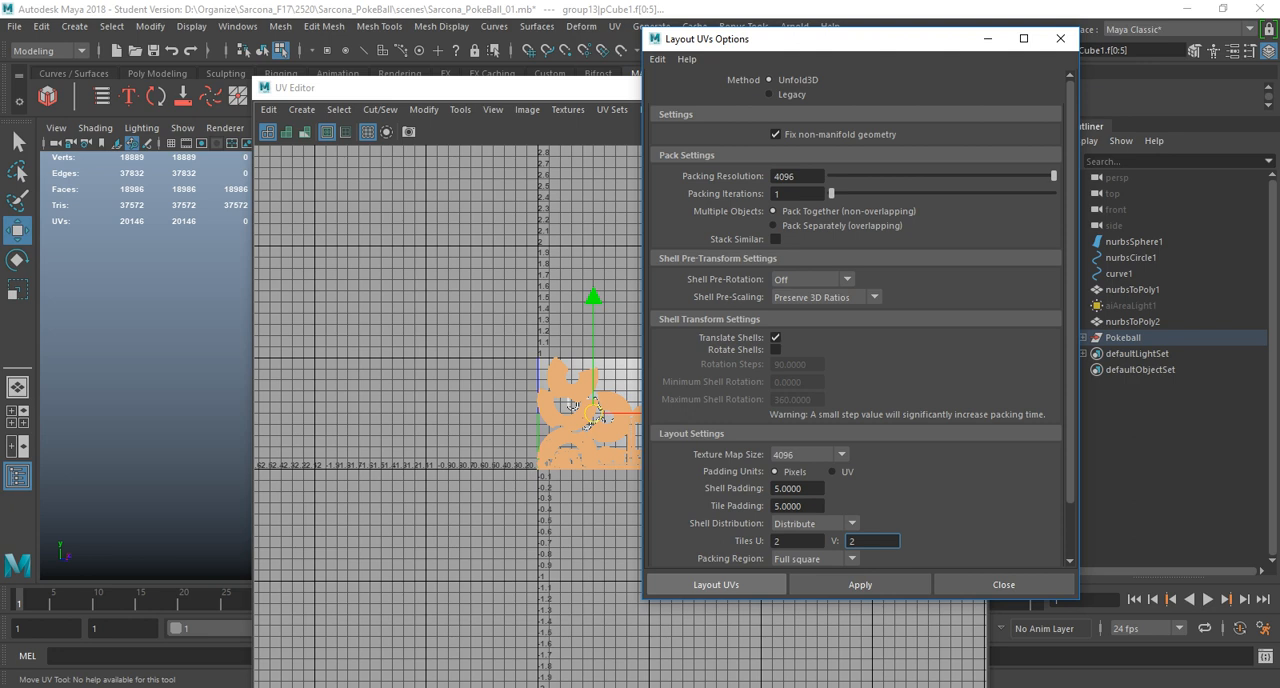
pyautogui.click(716, 585)
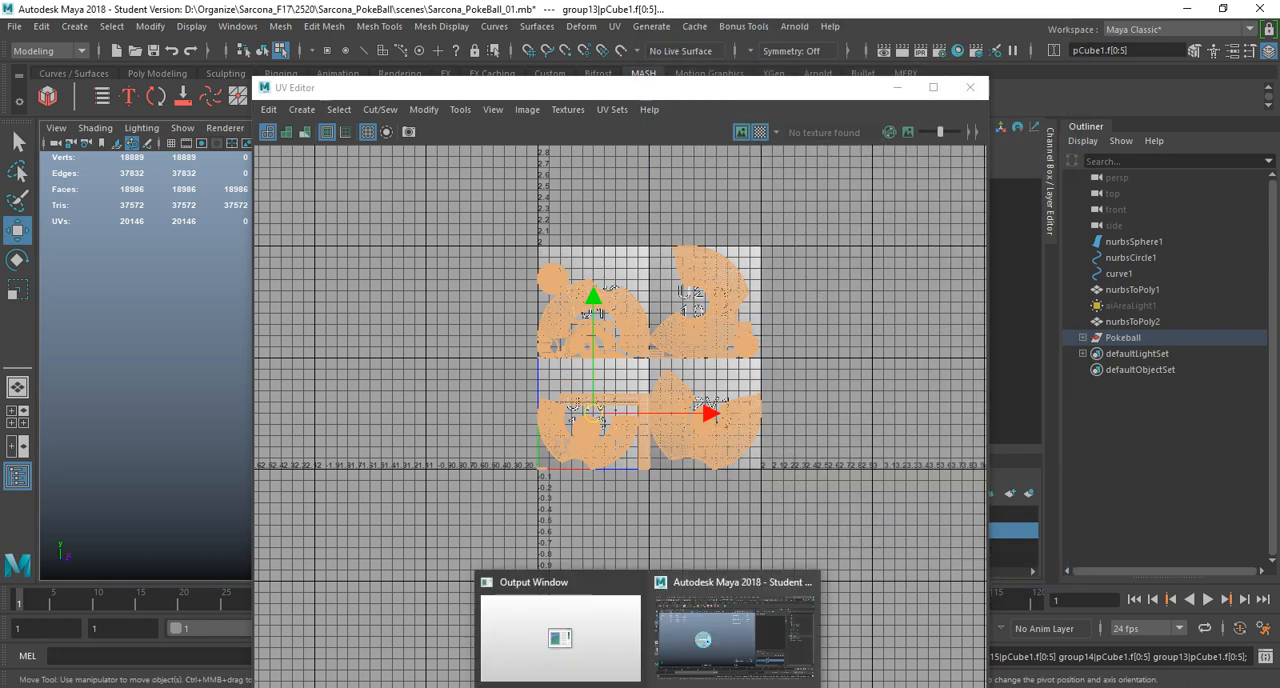
# Move the UV Editor clear of the viewport, return to object mode and select all of the Pokeball's meshes.
pyautogui.moveTo(540, 88); pyautogui.dragTo(735, 83)
pyautogui.press('f')
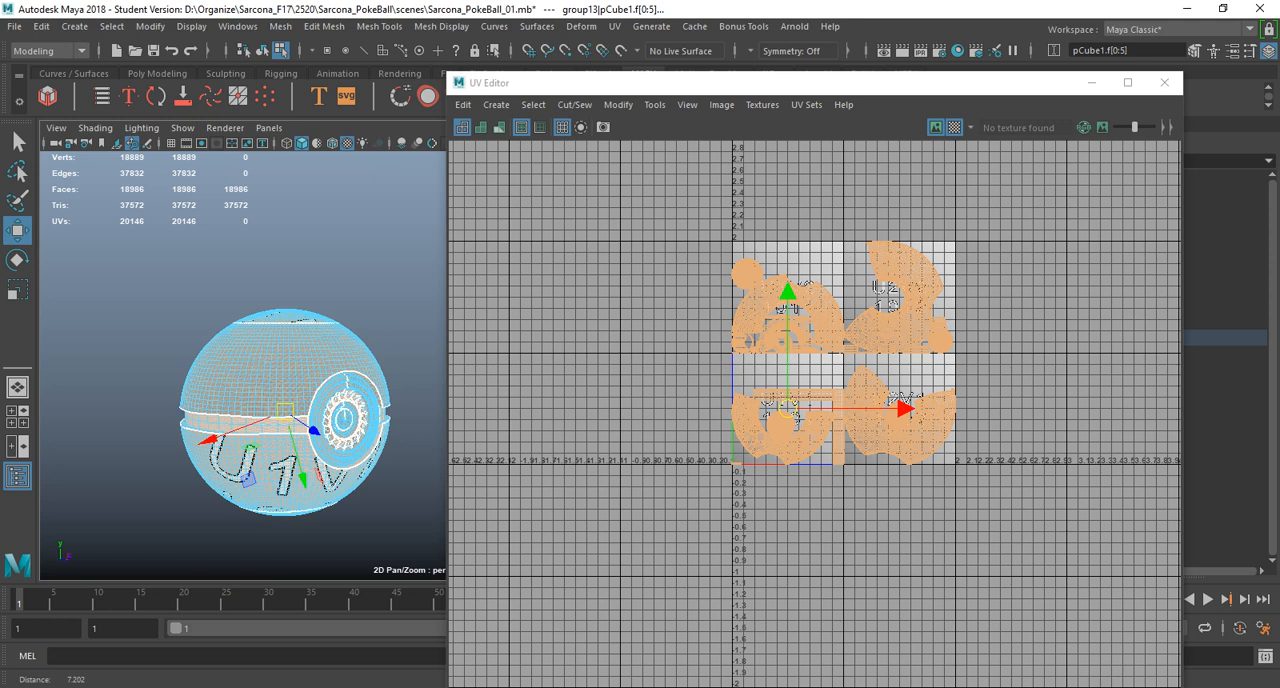
pyautogui.press('6')
pyautogui.keyDown('alt'); pyautogui.moveTo(205, 380); pyautogui.dragTo(194, 362); pyautogui.keyUp('alt')
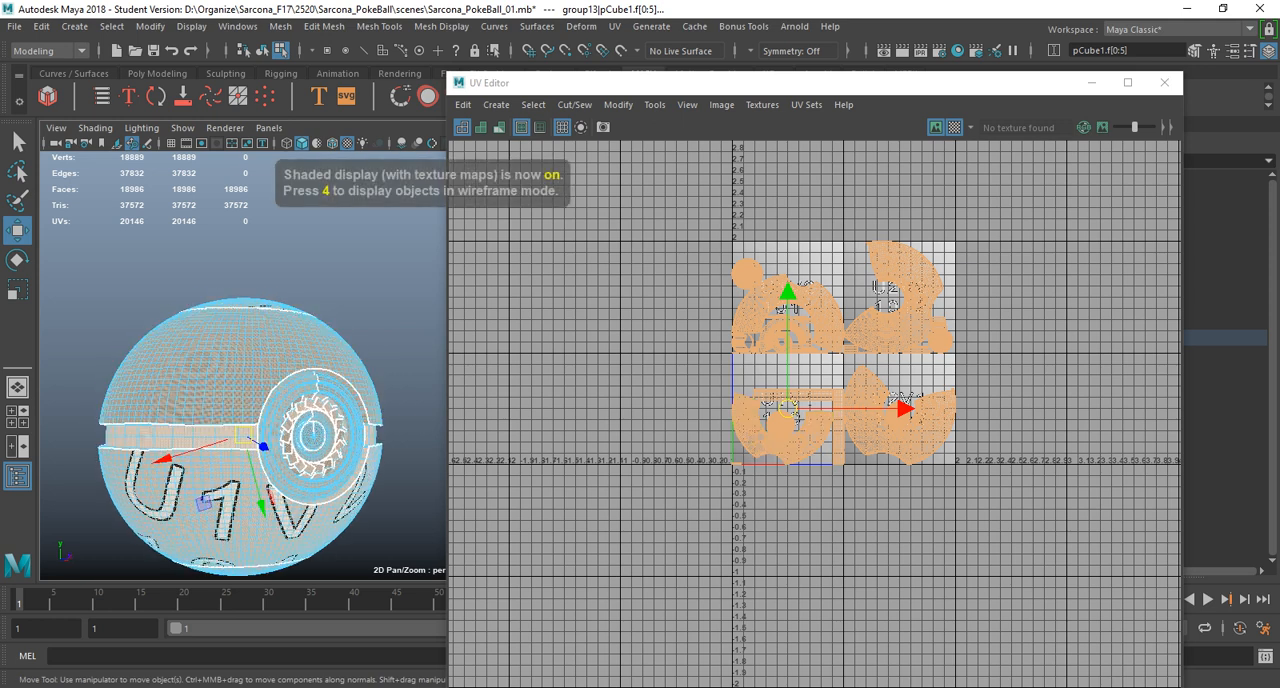
pyautogui.press('F8')
pyautogui.click(200, 370)
pyautogui.click(110, 255)
pyautogui.keyDown('alt'); pyautogui.moveTo(110, 255); pyautogui.dragTo(345, 562); pyautogui.keyUp('alt')
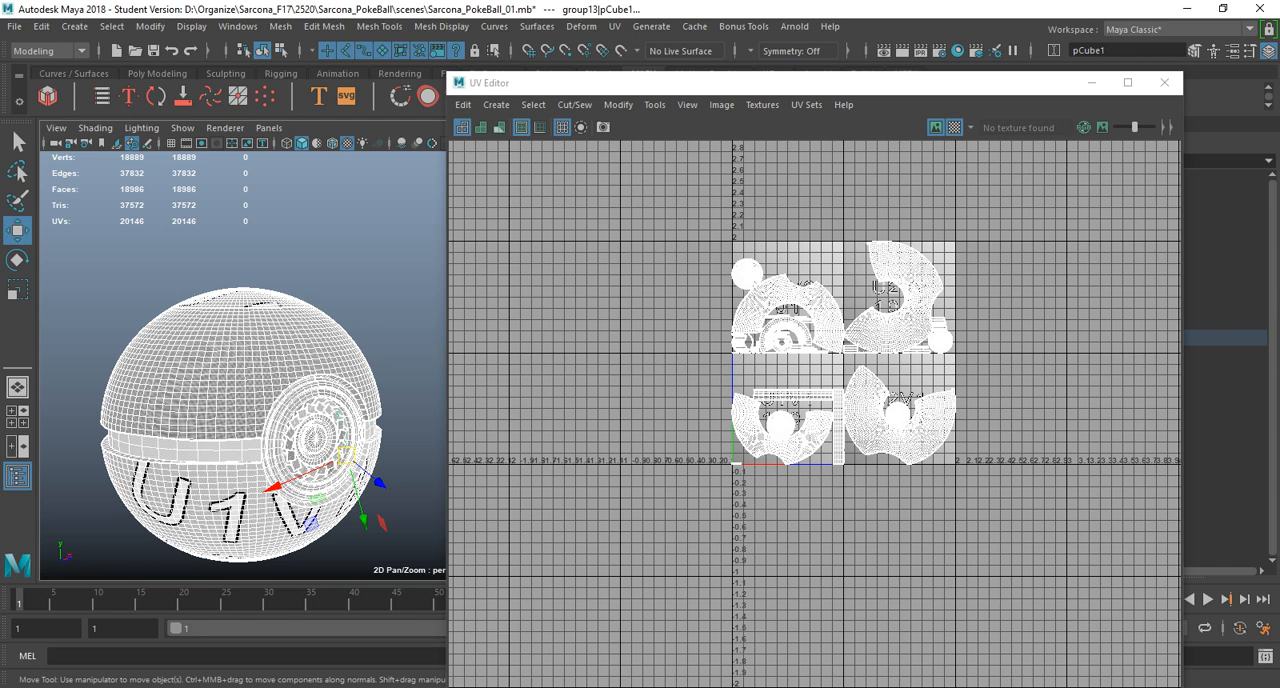
# Export the selected meshes as FBX, replacing the existing Pokeball_Export.fbx.
pyautogui.click(14, 26)
pyautogui.click(67, 235)
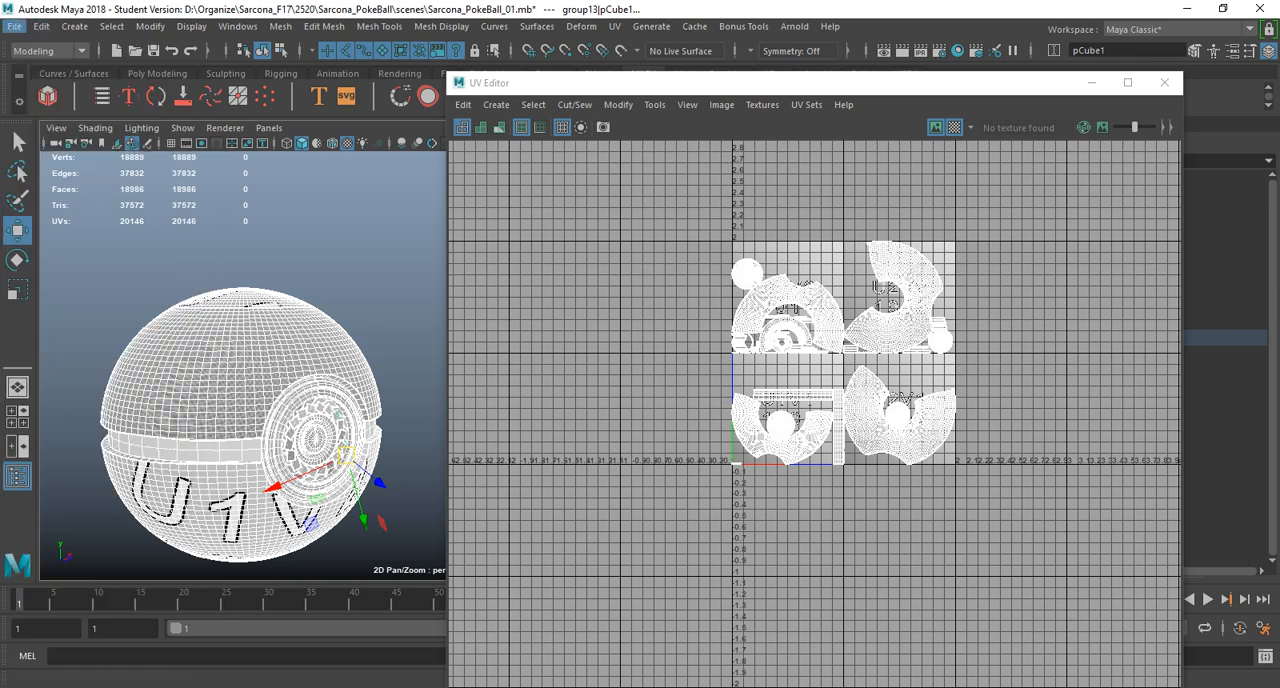
pyautogui.doubleClick(205, 146)
pyautogui.click(679, 352)
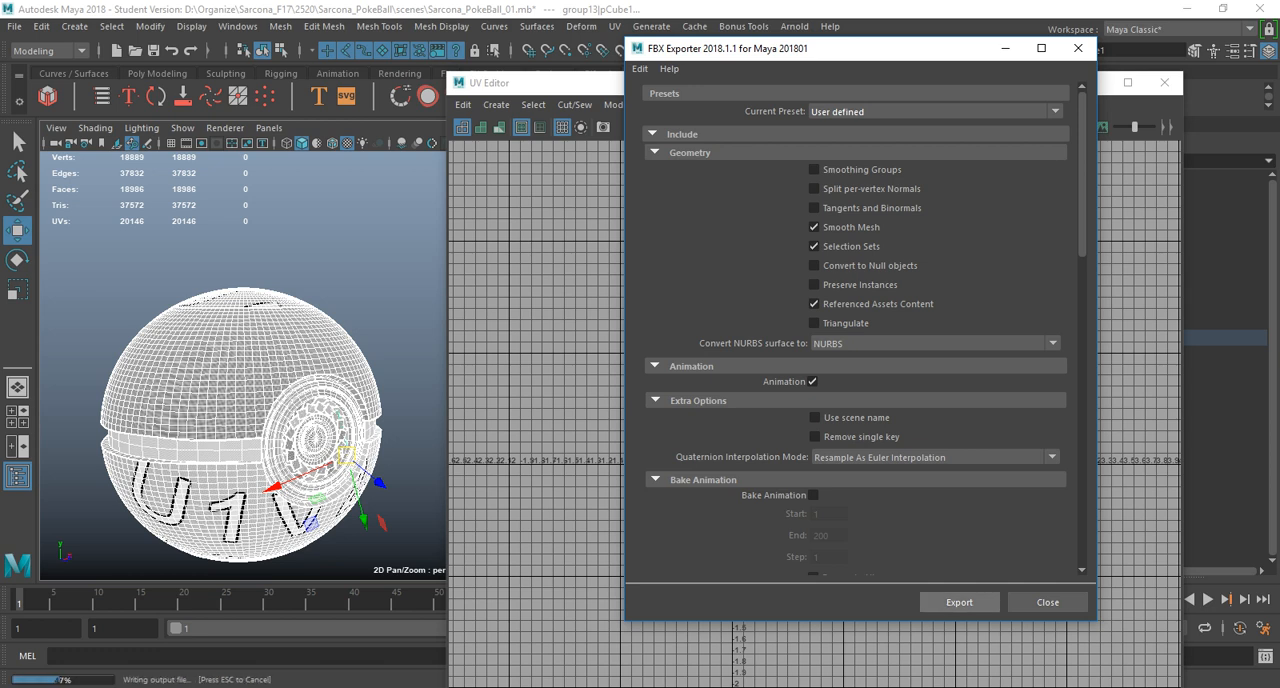
pyautogui.click(959, 602)
# Switch to Substance Painter and reload Pokeball_Export.fbx as the project mesh in the project configuration, keeping stroke positions preserved.
pyautogui.hotkey('alt', 'Tab')
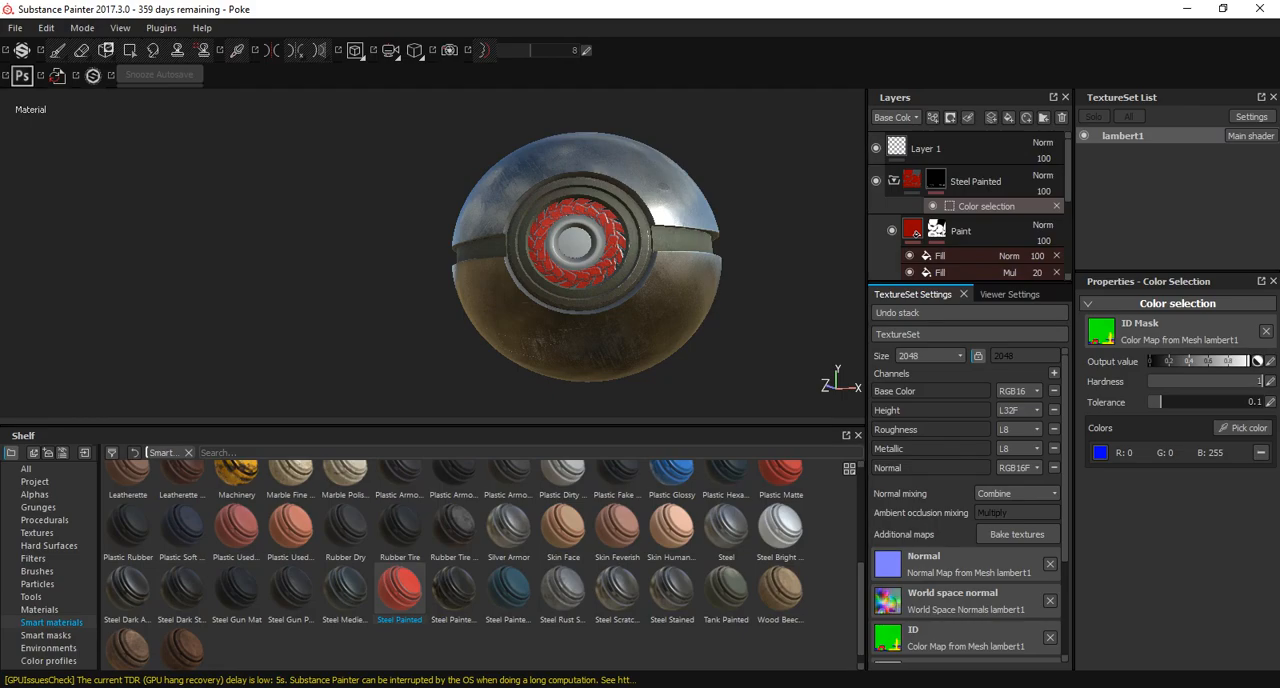
pyautogui.click(46, 28)
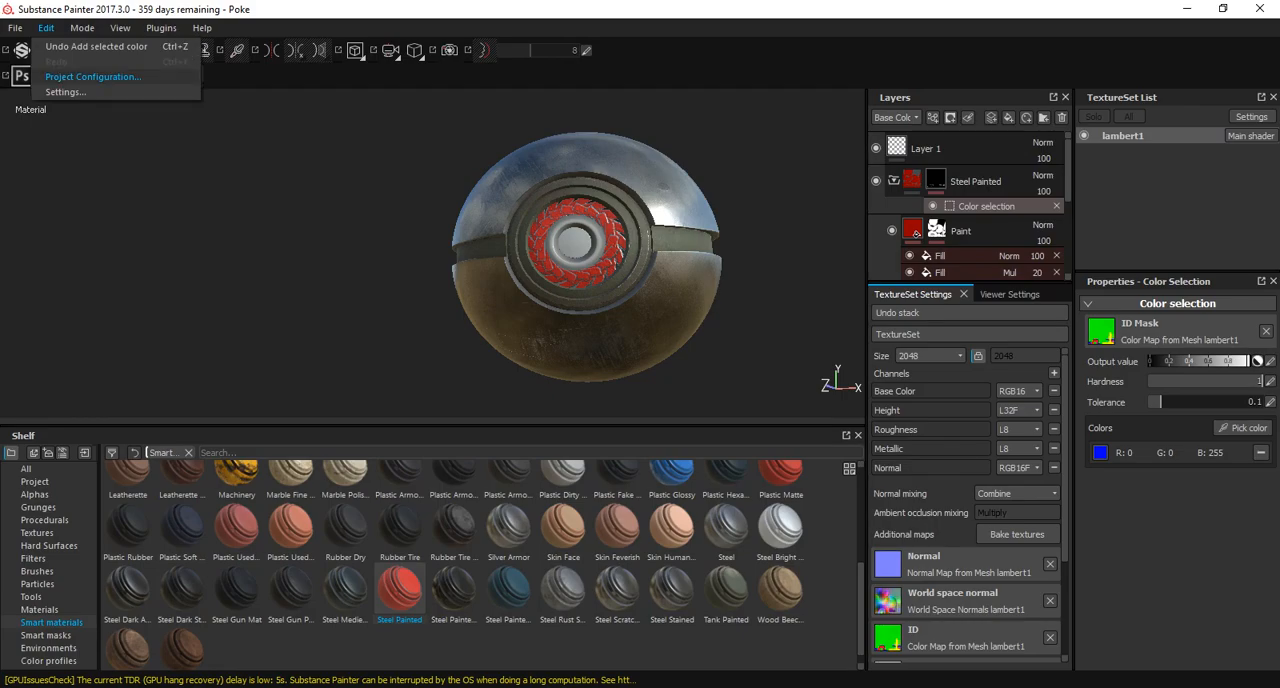
pyautogui.click(92, 77)
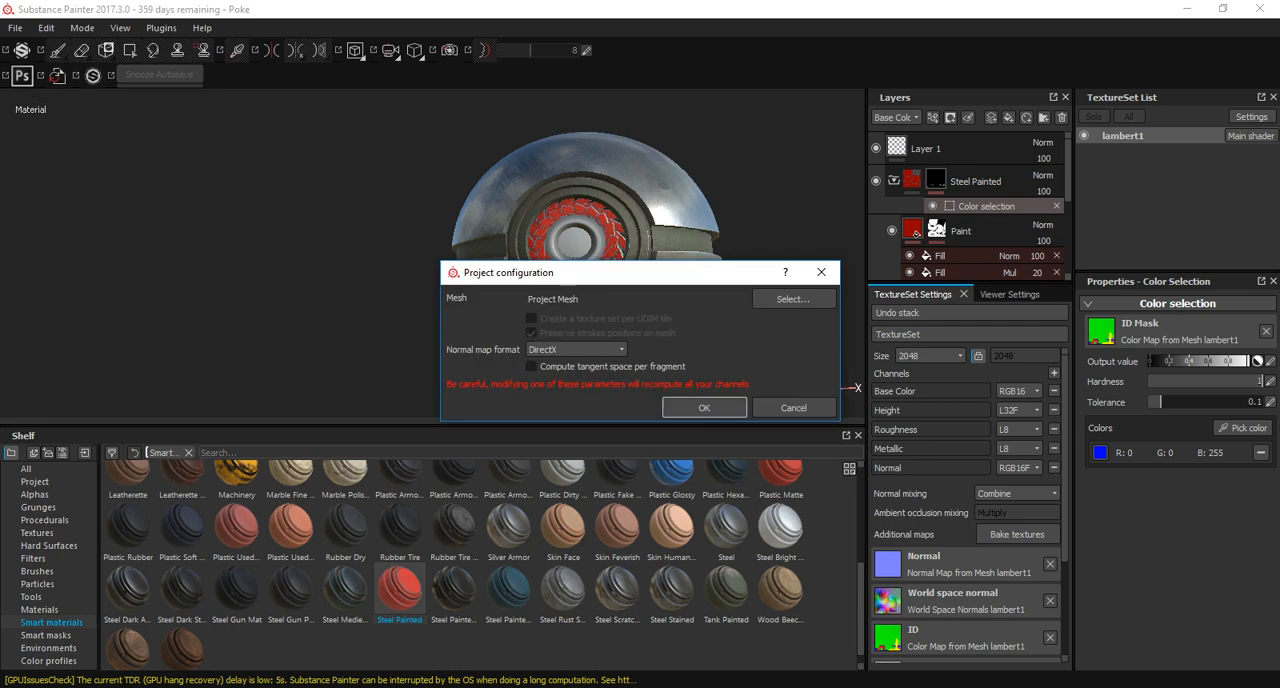
pyautogui.click(793, 298)
pyautogui.click(680, 406)
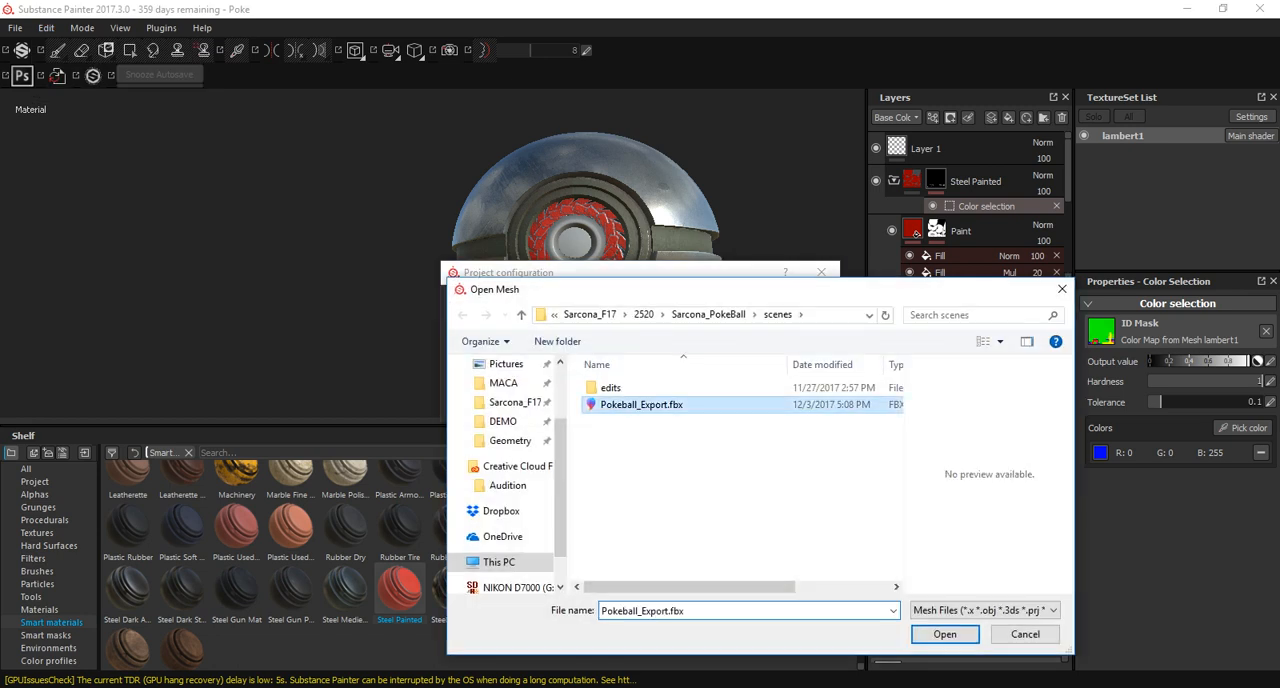
pyautogui.click(1023, 634)
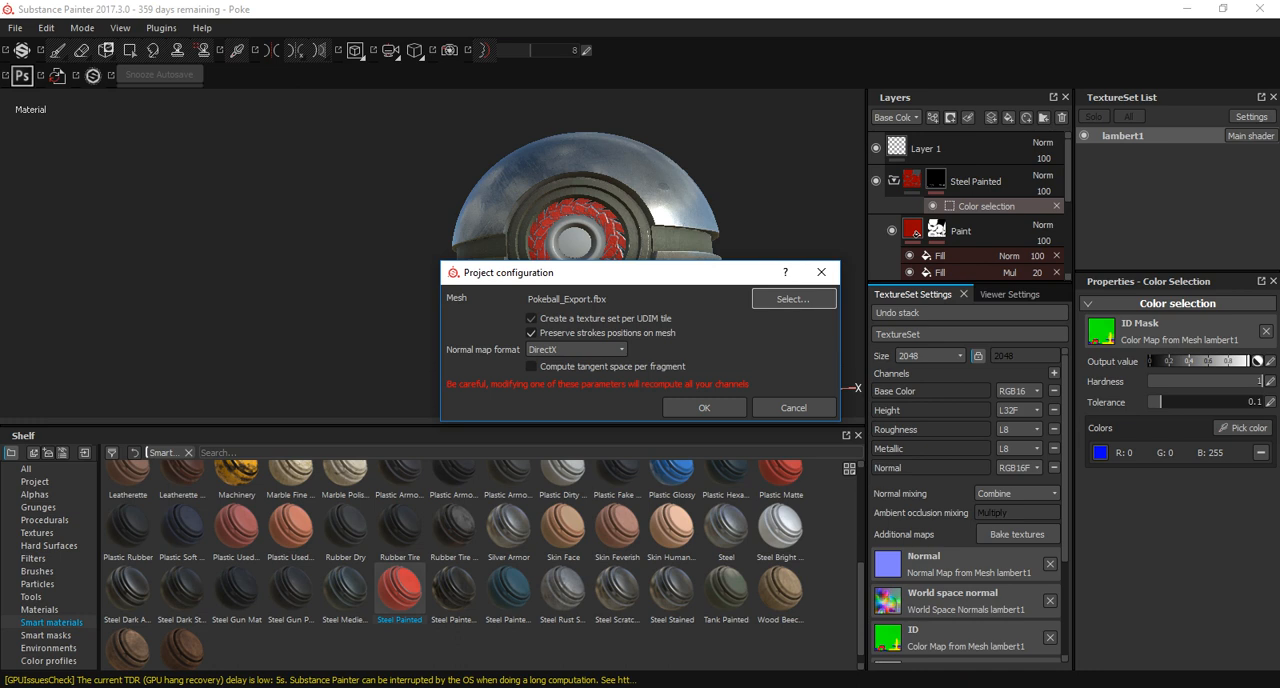
pyautogui.click(704, 407)
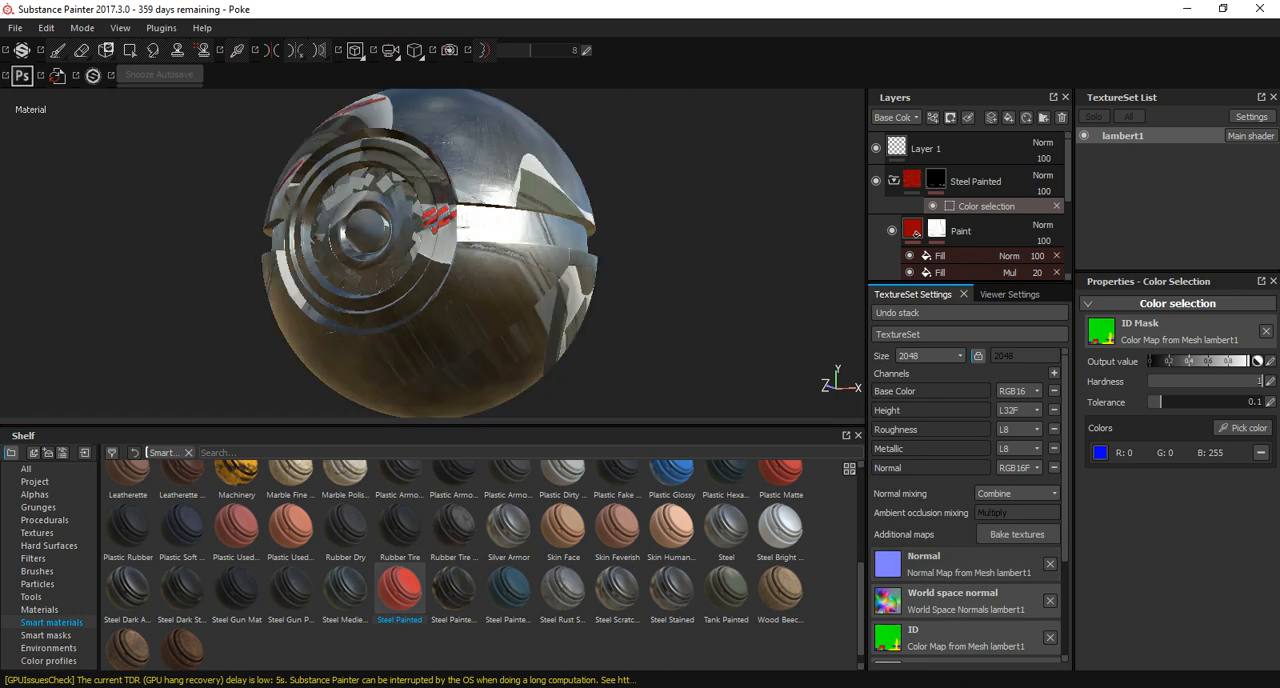
# Bake all additional maps for lambert1 at 4096 output size, using the low poly mesh as the high poly mesh.
pyautogui.click(1017, 534)
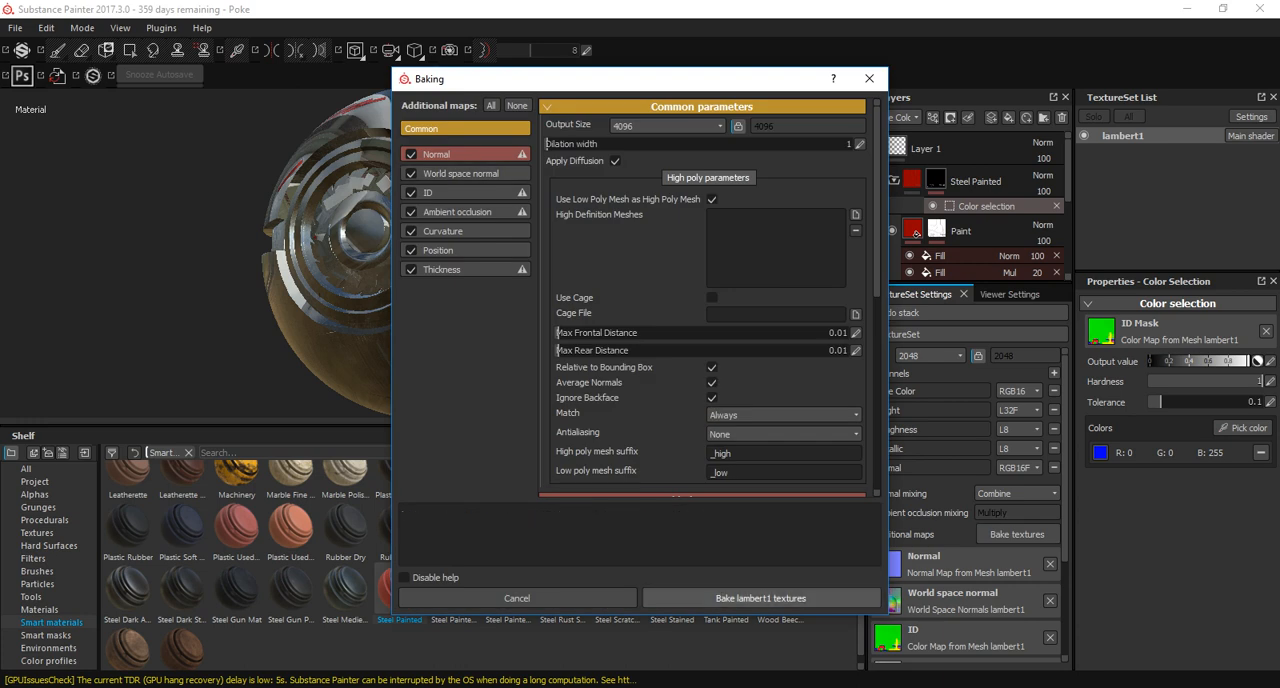
pyautogui.click(760, 598)
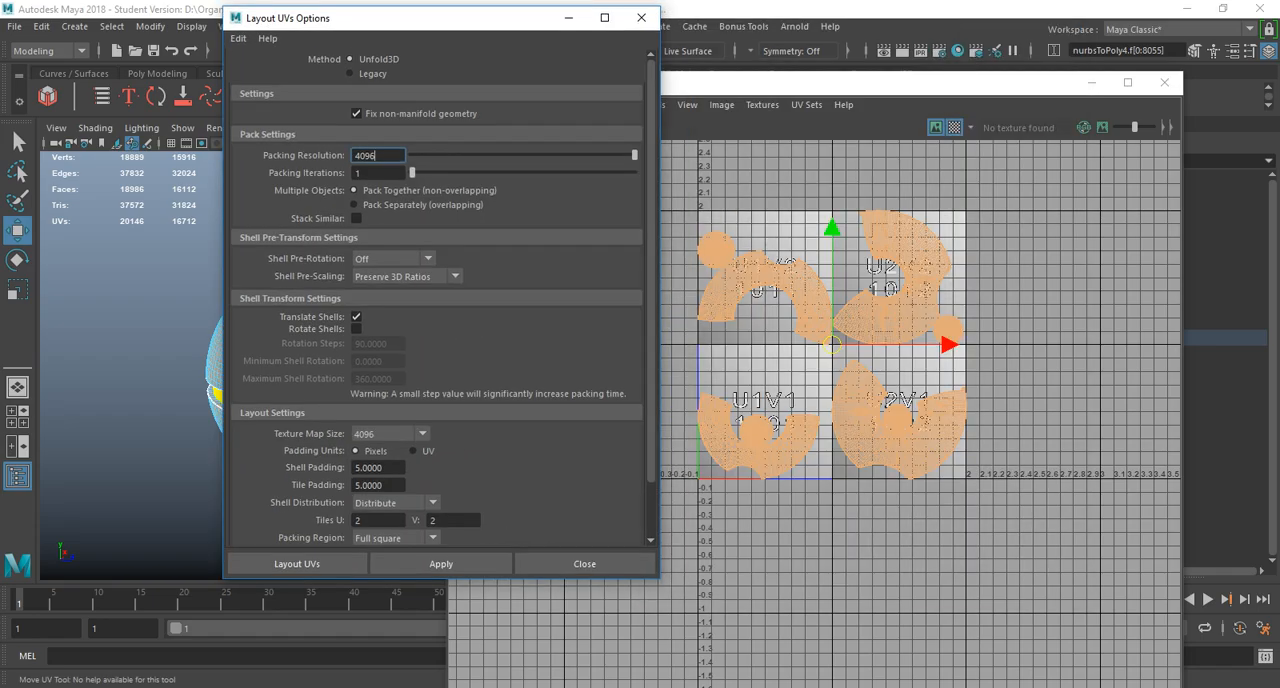
# Lay out the sphere halves' UVs in a single tile, with Tiles U and V both set to 1.
pyautogui.doubleClick(359, 520)
pyautogui.write('1')
pyautogui.press('Tab')
pyautogui.write('1')
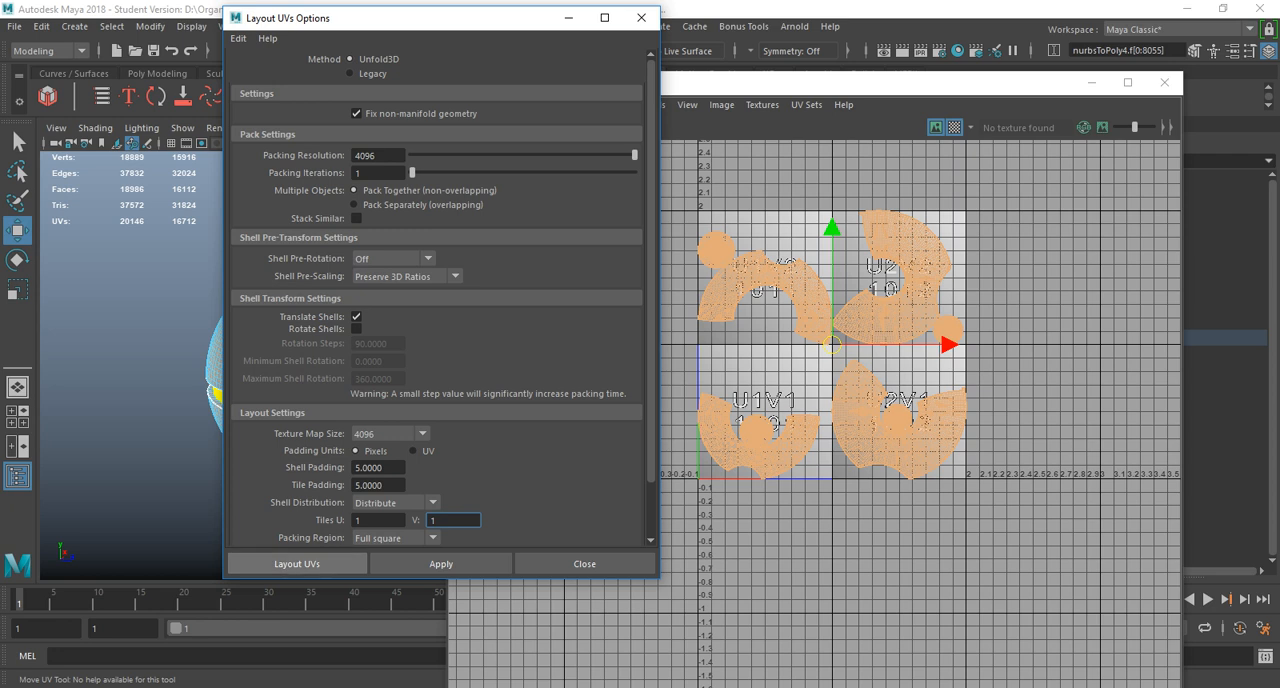
pyautogui.click(297, 564)
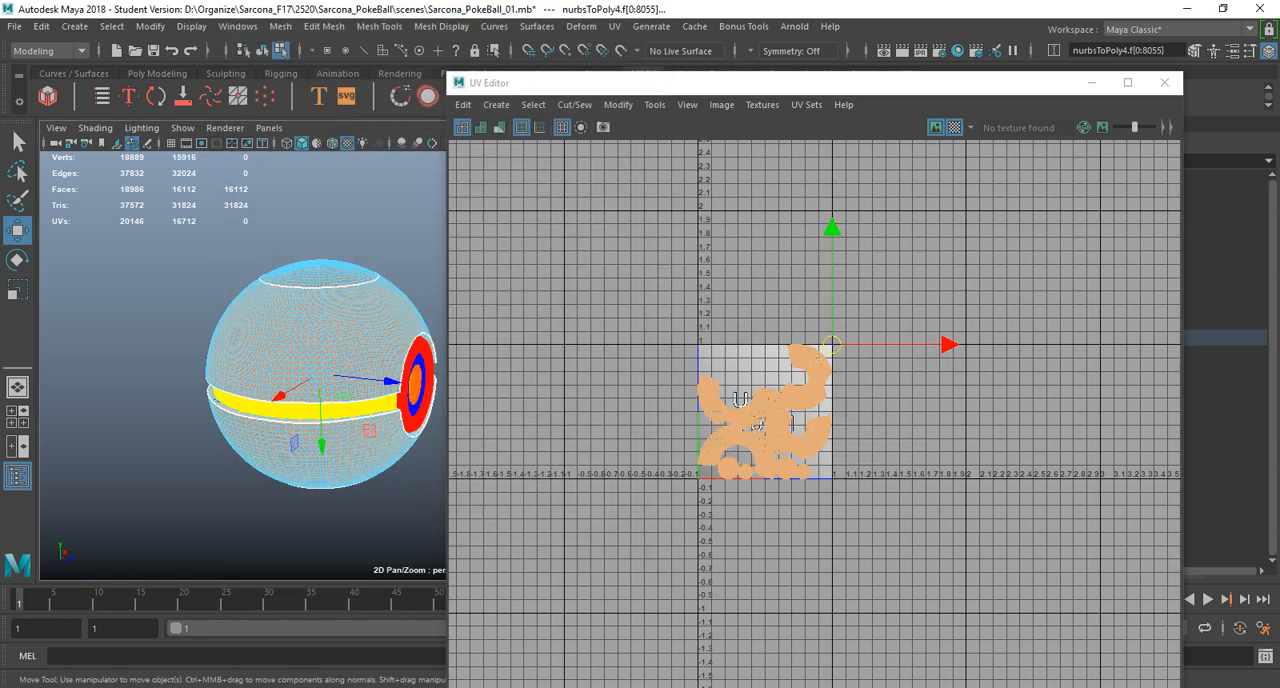
# Return to object mode, select both sphere halves and select all of their UV shells in the UV Editor.
pyautogui.moveTo(300, 325); pyautogui.dragTo(355, 280, button='right')
pyautogui.moveTo(139, 228); pyautogui.dragTo(460, 590)
pyautogui.click(332, 330)
pyautogui.keyDown('shift'); pyautogui.click(326, 442); pyautogui.keyUp('shift')
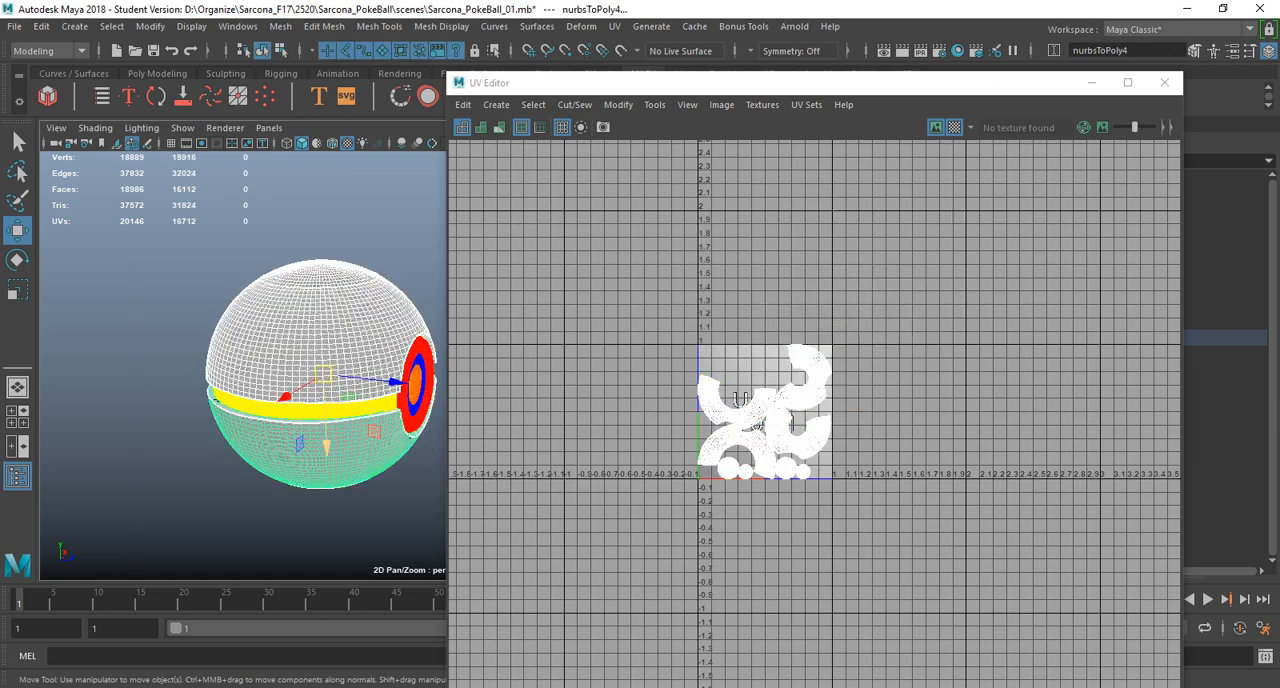
pyautogui.moveTo(694, 379); pyautogui.dragTo(650, 358, button='right')
pyautogui.moveTo(652, 318); pyautogui.dragTo(866, 506)
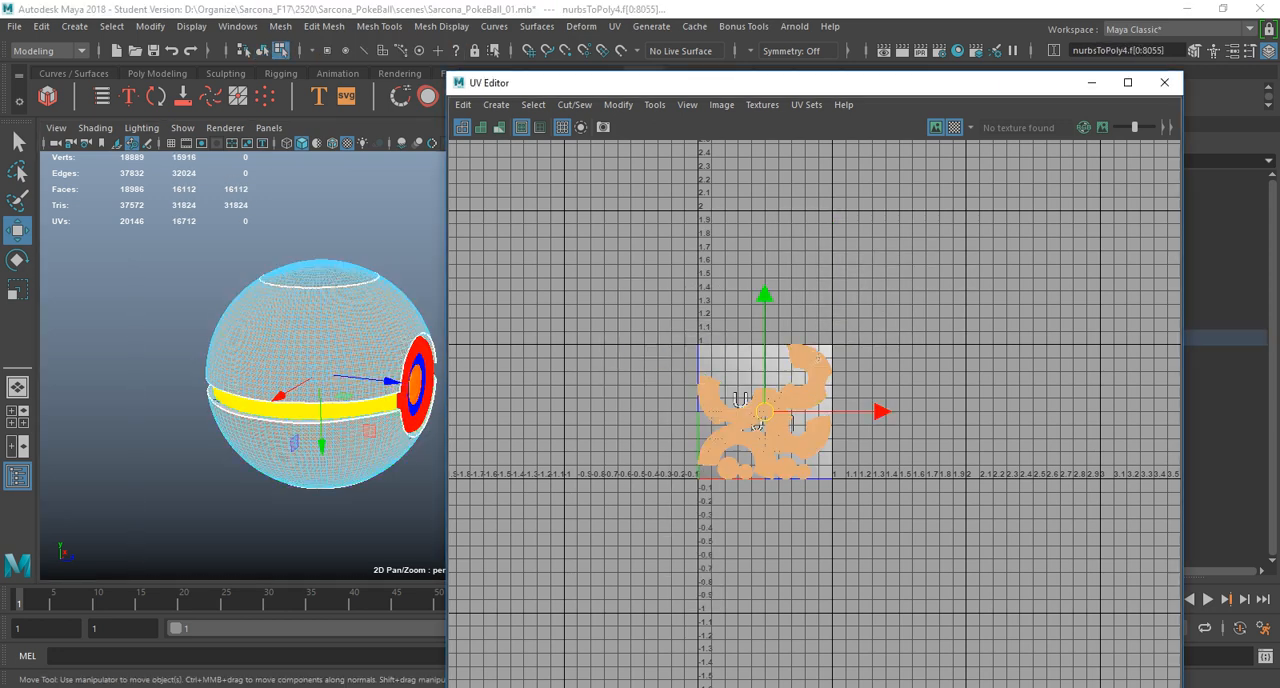
# Open the UV Toolkit's Transform settings and move the selected shells by 1 in the negative U direction.
pyautogui.doubleClick(815, 83)
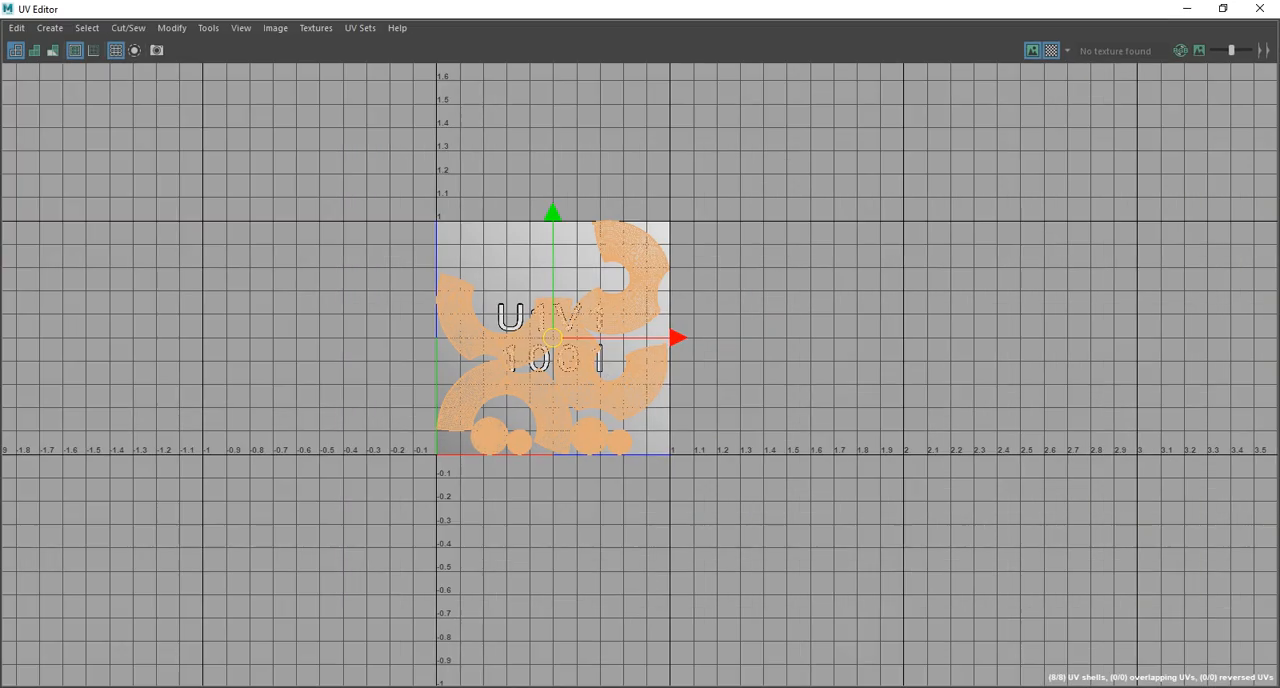
pyautogui.click(208, 28)
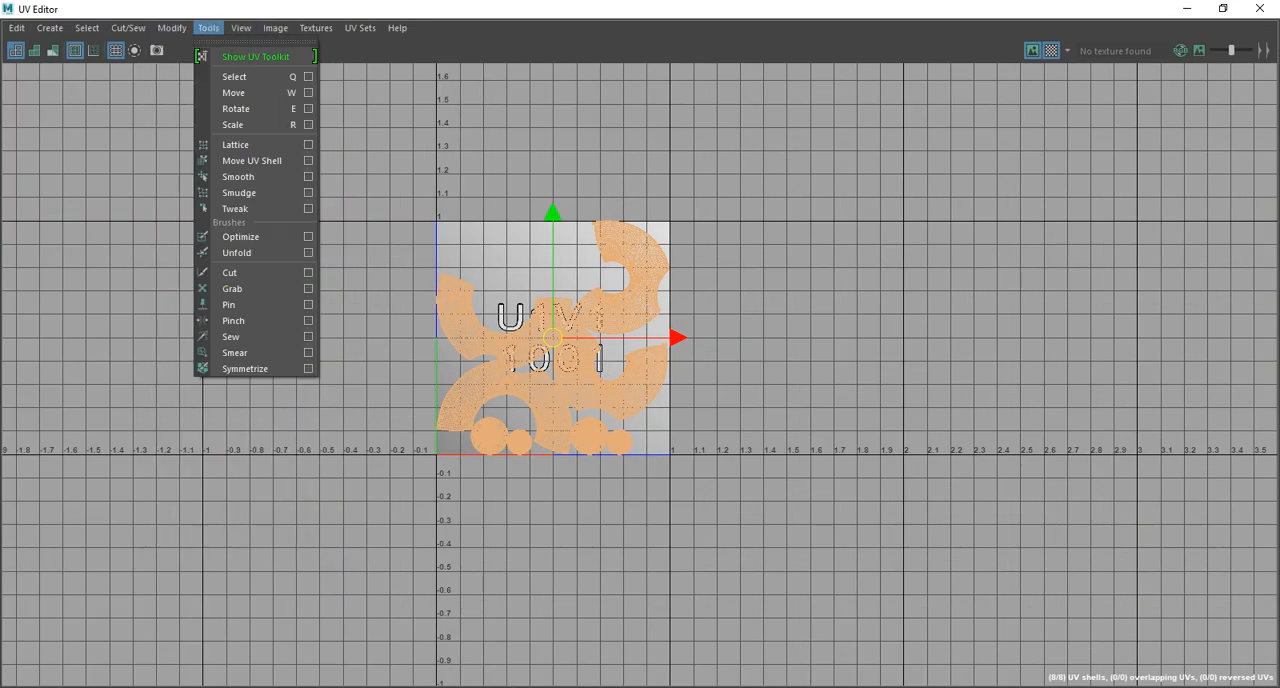
pyautogui.click(205, 55)
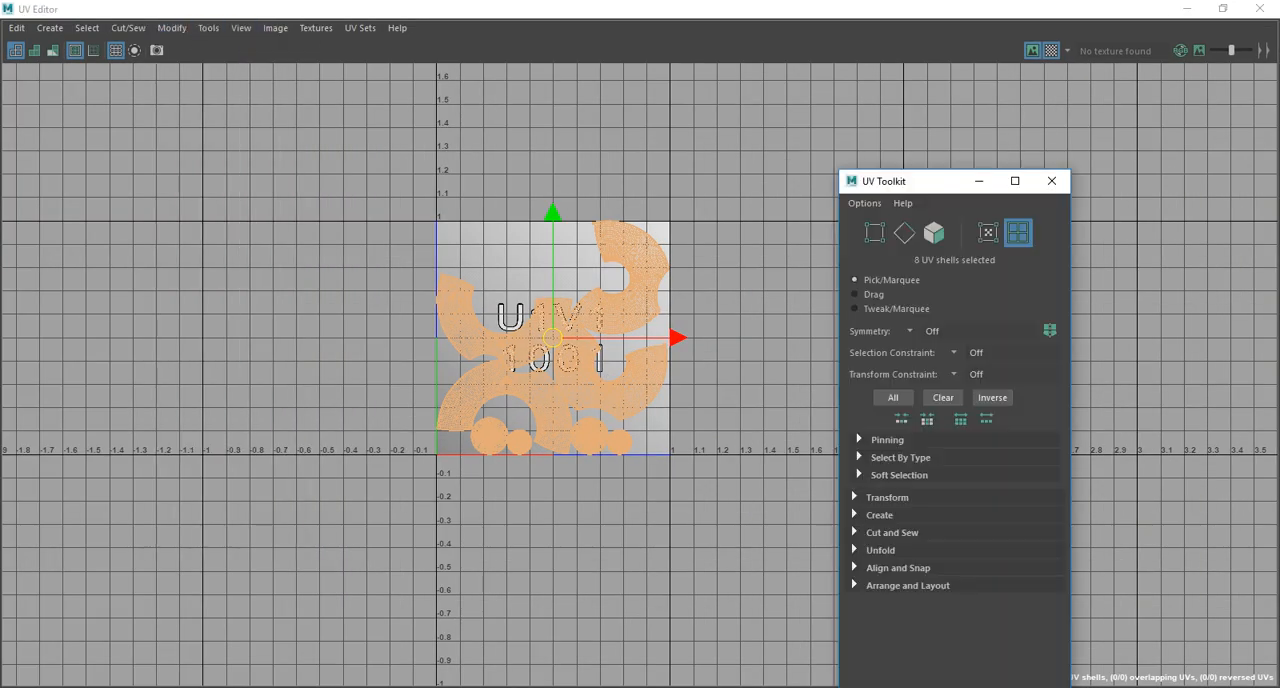
pyautogui.click(881, 515)
pyautogui.click(888, 498)
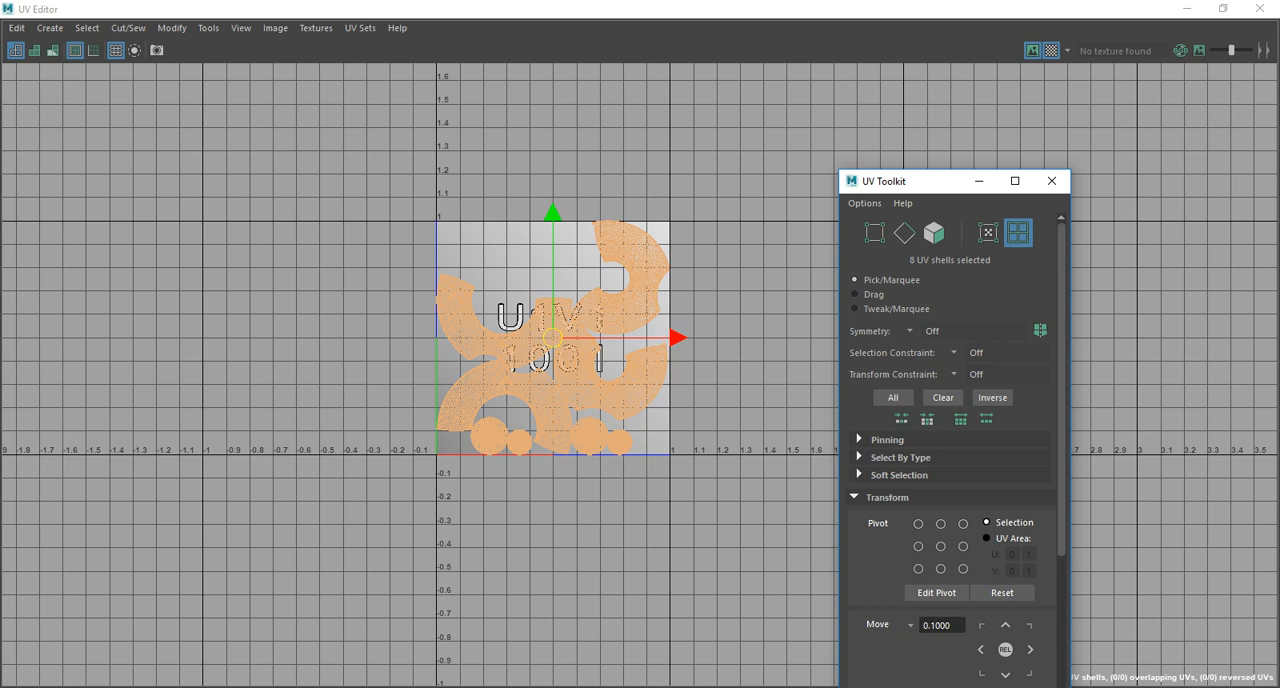
pyautogui.moveTo(943, 181); pyautogui.dragTo(989, 95)
pyautogui.click(1000, 539)
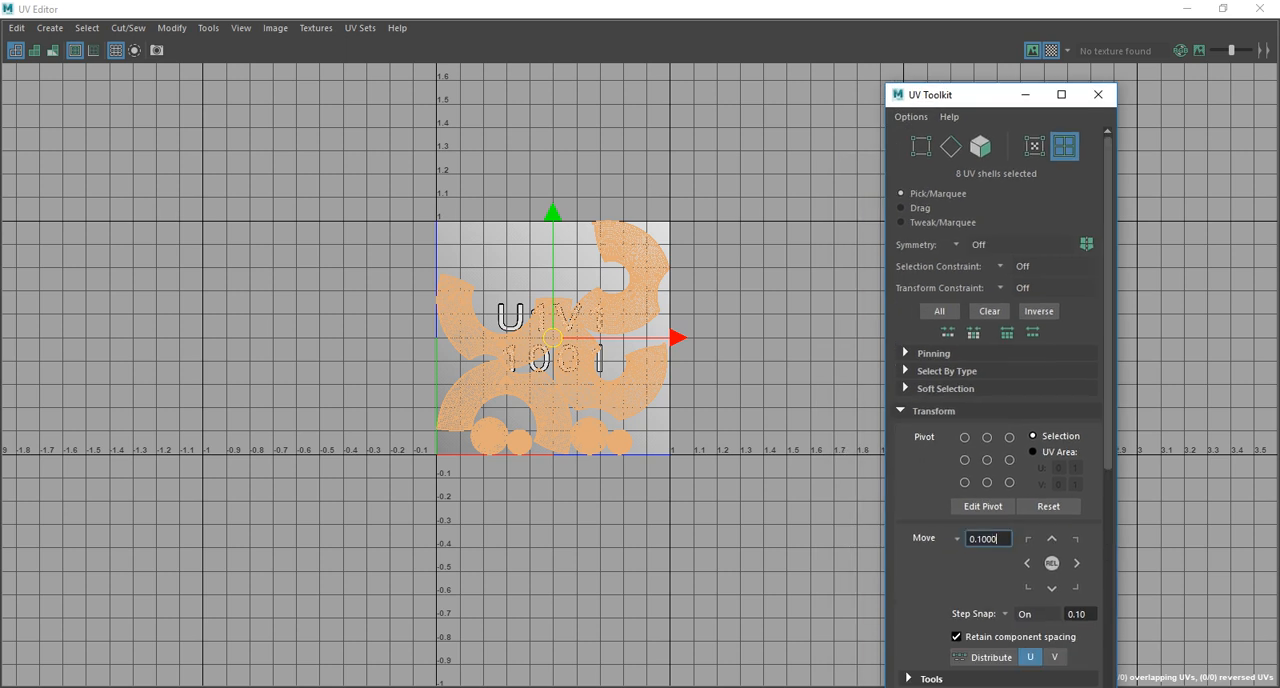
pyautogui.hotkey('ctrl', 'a')
pyautogui.write('1')
pyautogui.click(1027, 563)
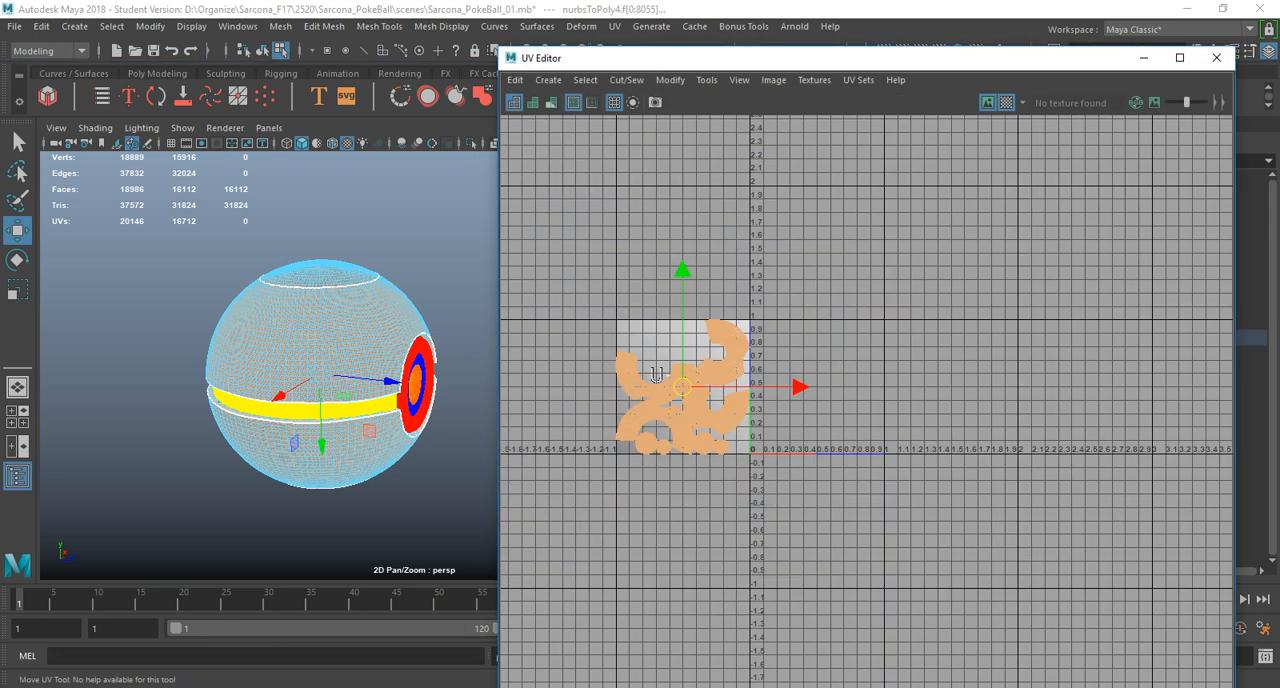
# Select all of the Pokeball's meshes in object mode, then select the UV shells lying on tiles 1001, 1011 and 1012.
pyautogui.click(262, 50)
pyautogui.moveTo(216, 232); pyautogui.dragTo(460, 547)
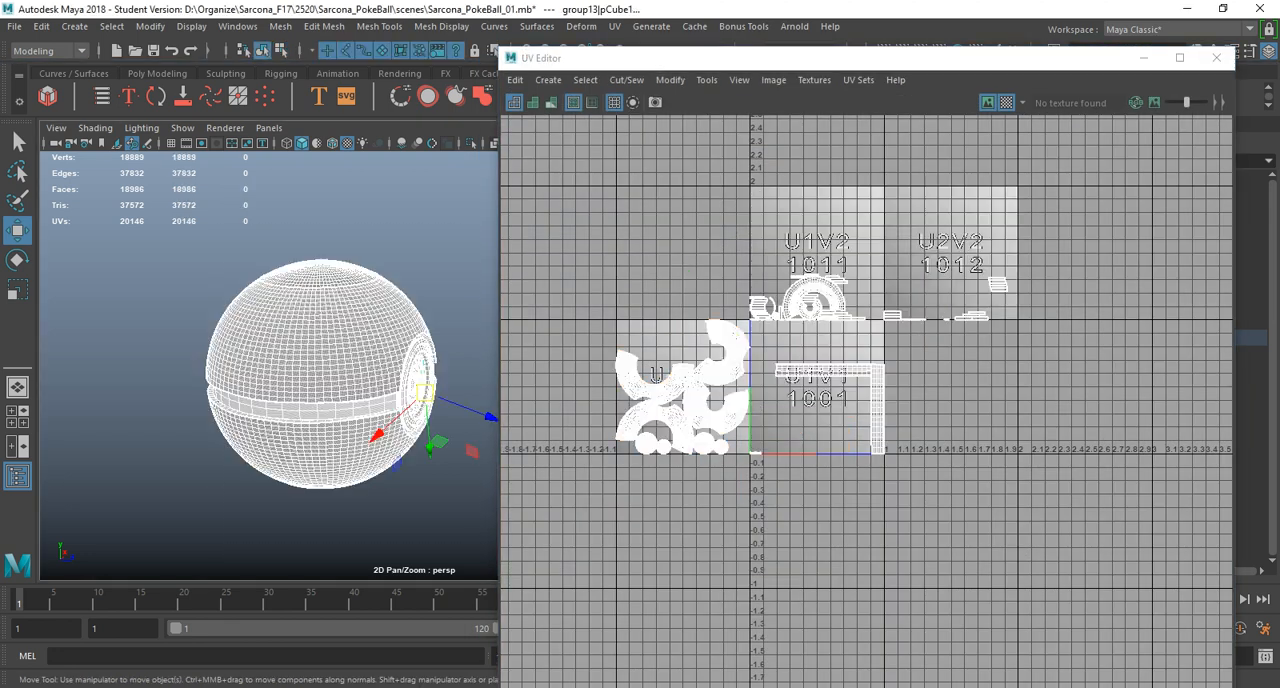
pyautogui.moveTo(748, 272); pyautogui.dragTo(674, 234, button='right')
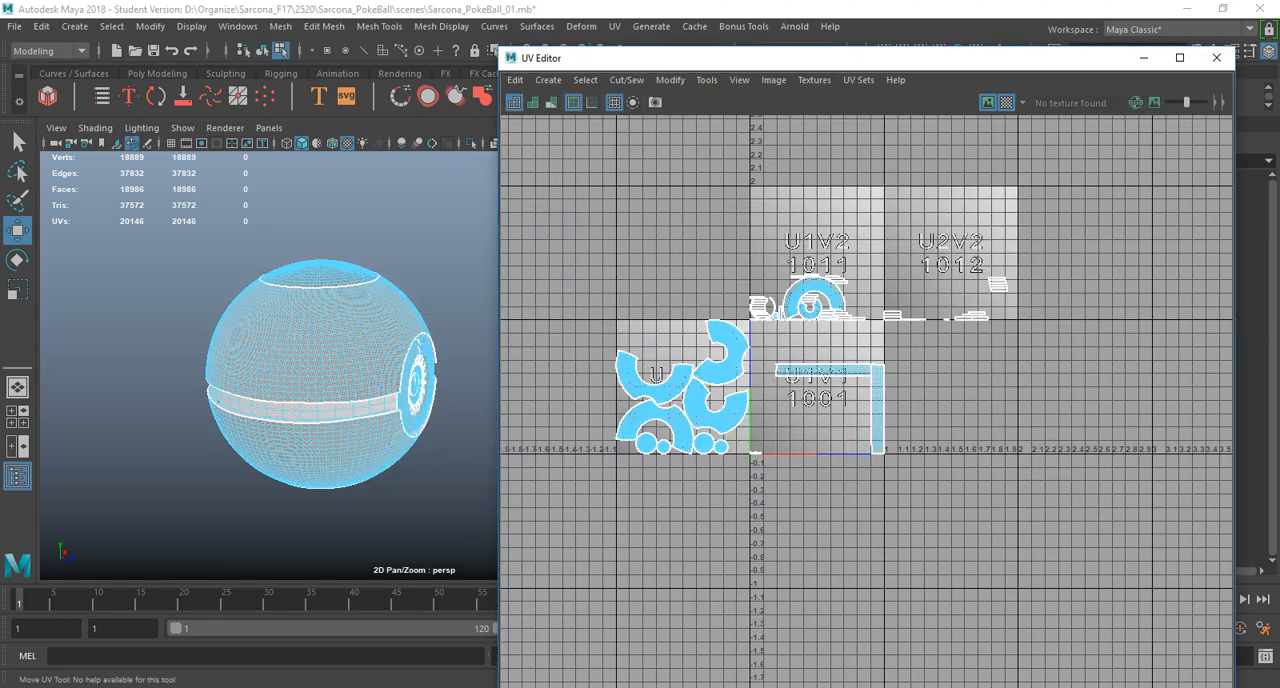
pyautogui.moveTo(1059, 453); pyautogui.dragTo(1061, 464)
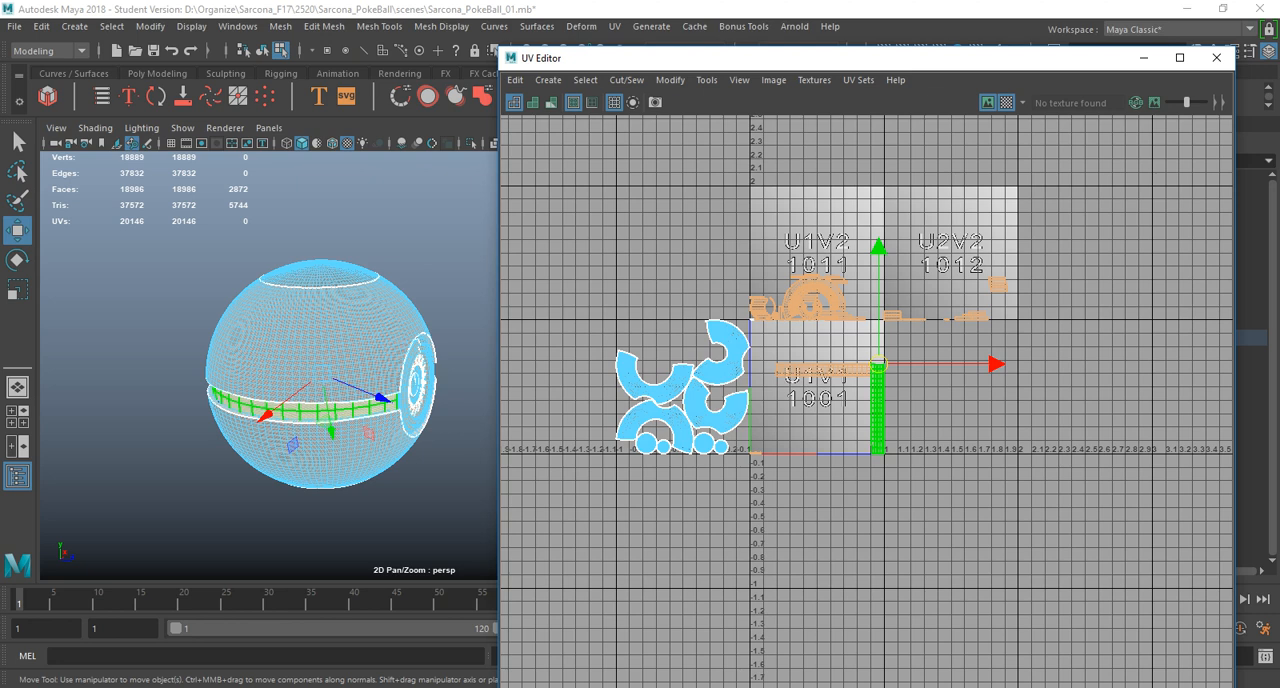
pyautogui.scroll(5, 729, 387)
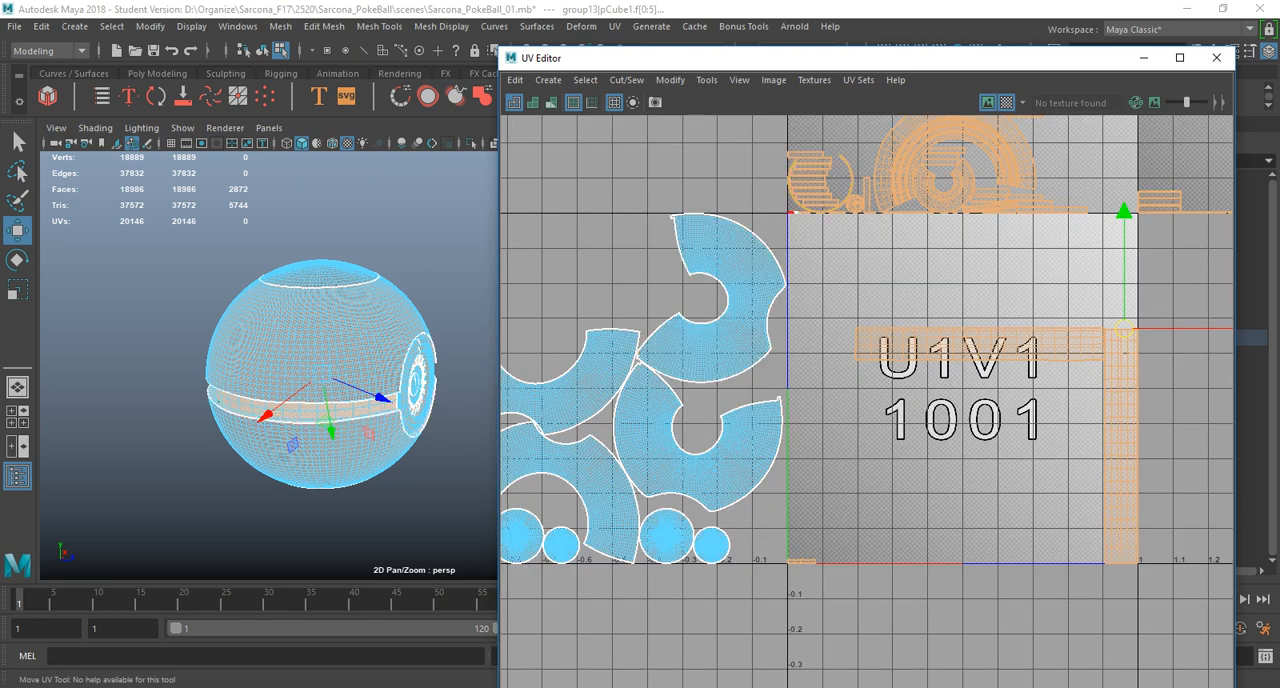
pyautogui.keyDown('shift'); pyautogui.click(793, 212); pyautogui.keyUp('shift')
pyautogui.keyDown('alt'); pyautogui.moveTo(1045, 344); pyautogui.dragTo(821, 427, button='middle'); pyautogui.keyUp('alt')
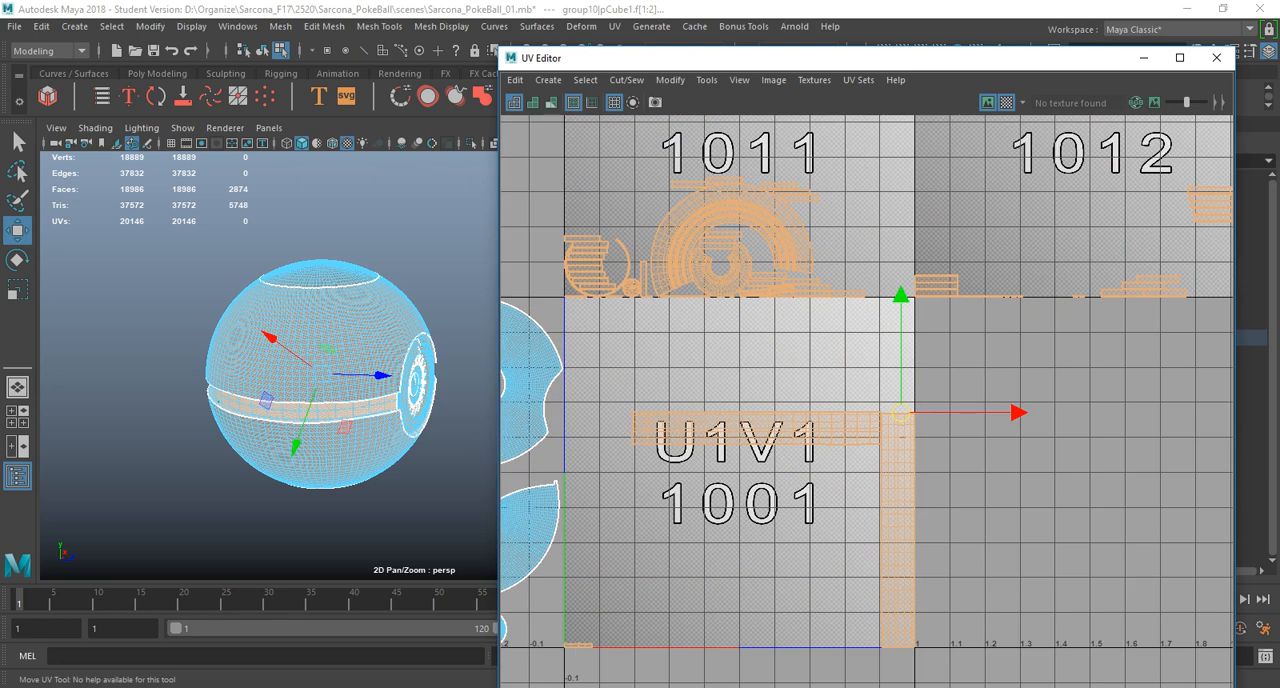
pyautogui.scroll(-3, 821, 427)
pyautogui.moveTo(730, 215)
pyautogui.keyDown('shift'); pyautogui.mouseDown(button='right')
pyautogui.moveTo(730, 240)
pyautogui.moveTo(590, 293)
pyautogui.mouseUp(button='right'); pyautogui.keyUp('shift')
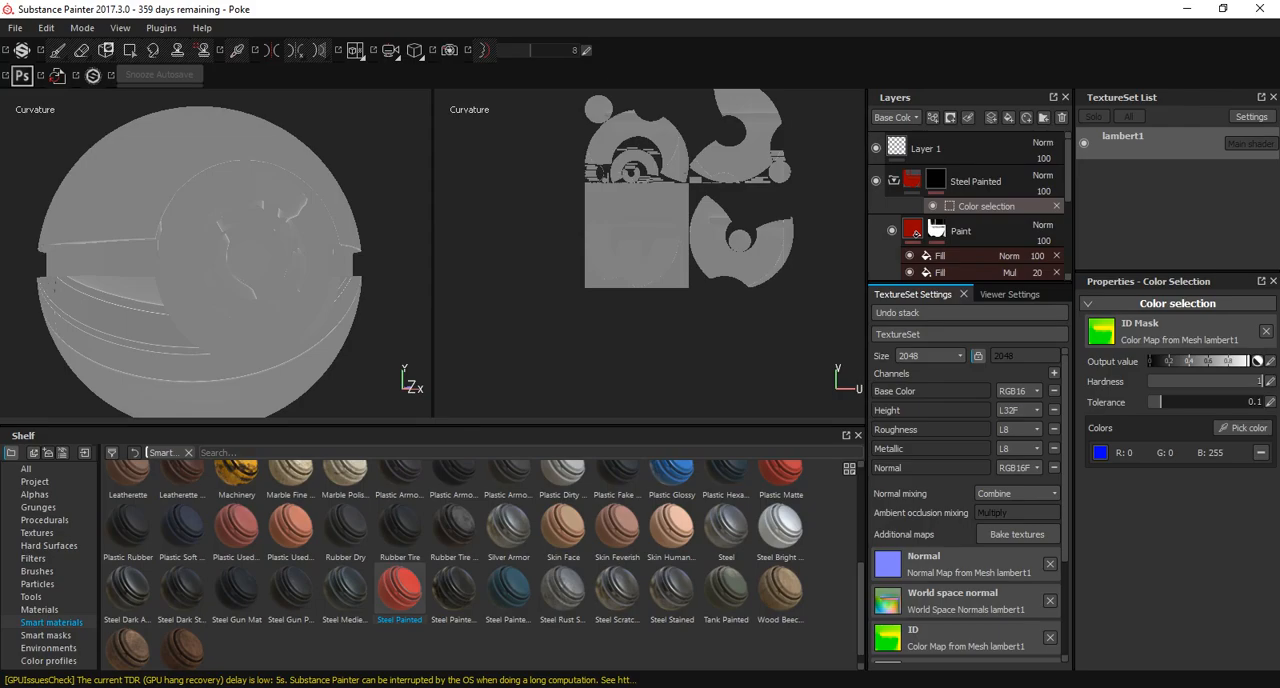
# In Substance Painter, display the material and the baked Position map, and examine how the UV shells are placed in the 2D view.
pyautogui.scroll(-3, 630, 172)
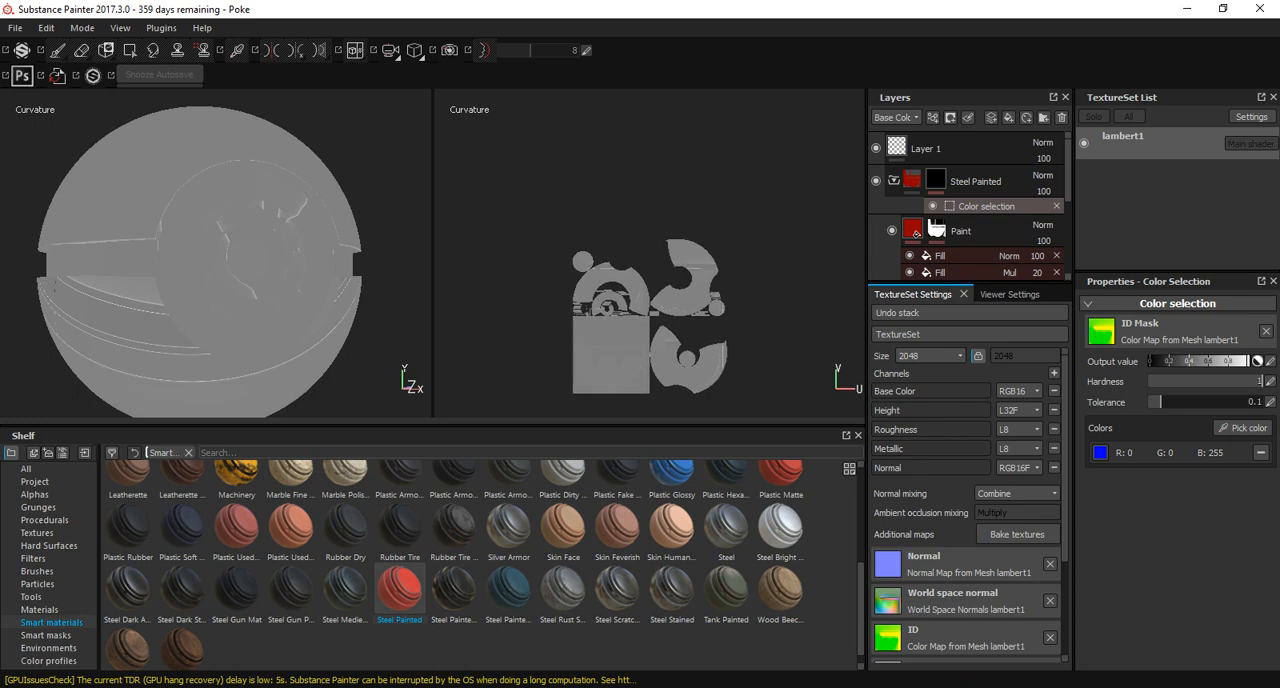
pyautogui.press('m')
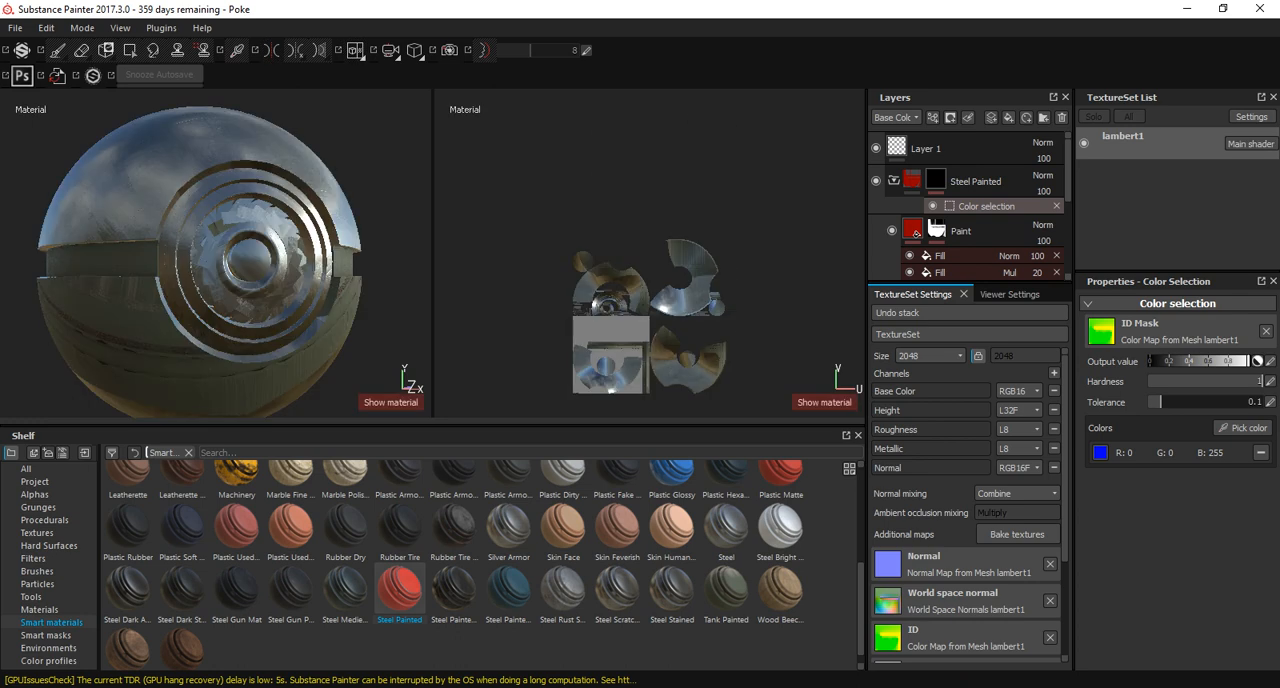
pyautogui.press('b')
pyautogui.press('b')
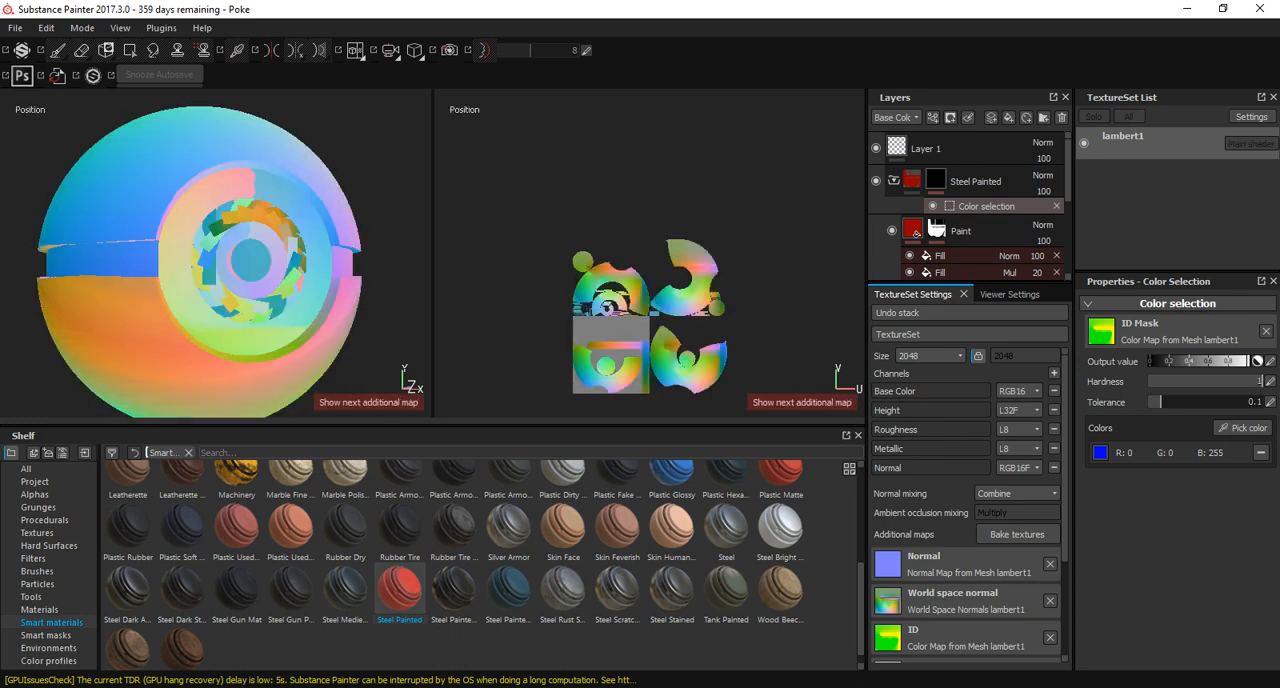
pyautogui.scroll(4, 650, 400)
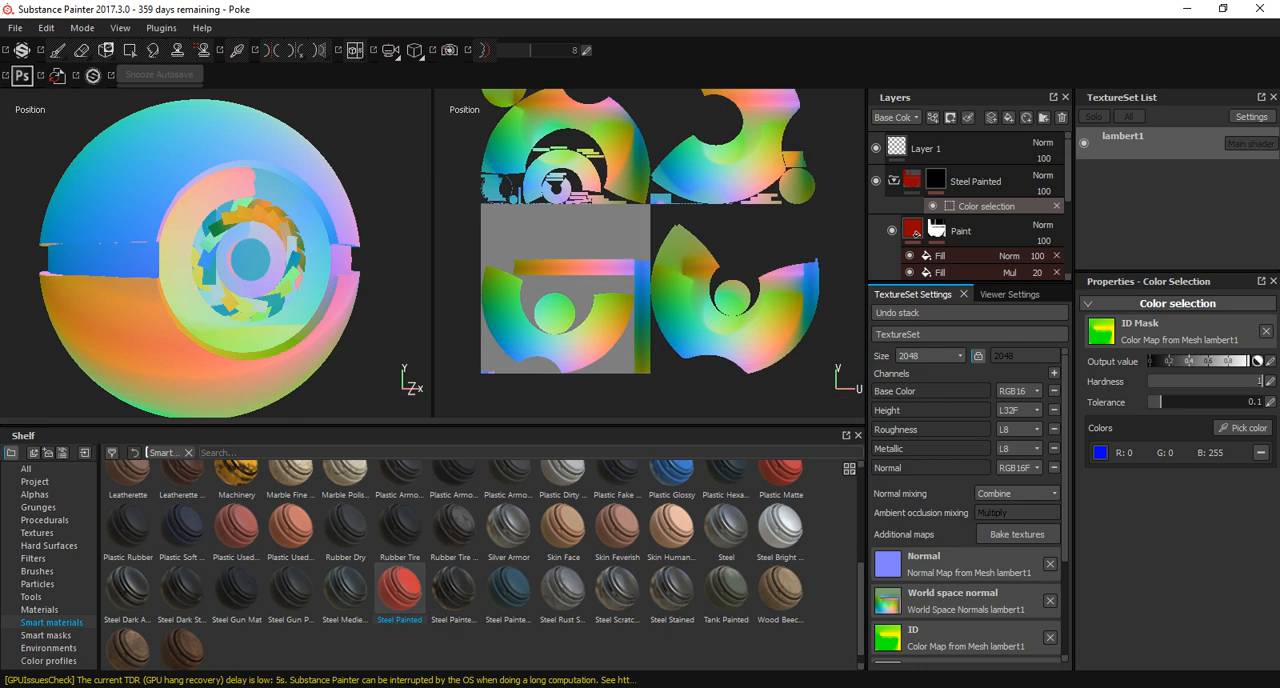
pyautogui.keyDown('alt'); pyautogui.moveTo(650, 250); pyautogui.dragTo(641, 286, button='middle'); pyautogui.keyUp('alt')
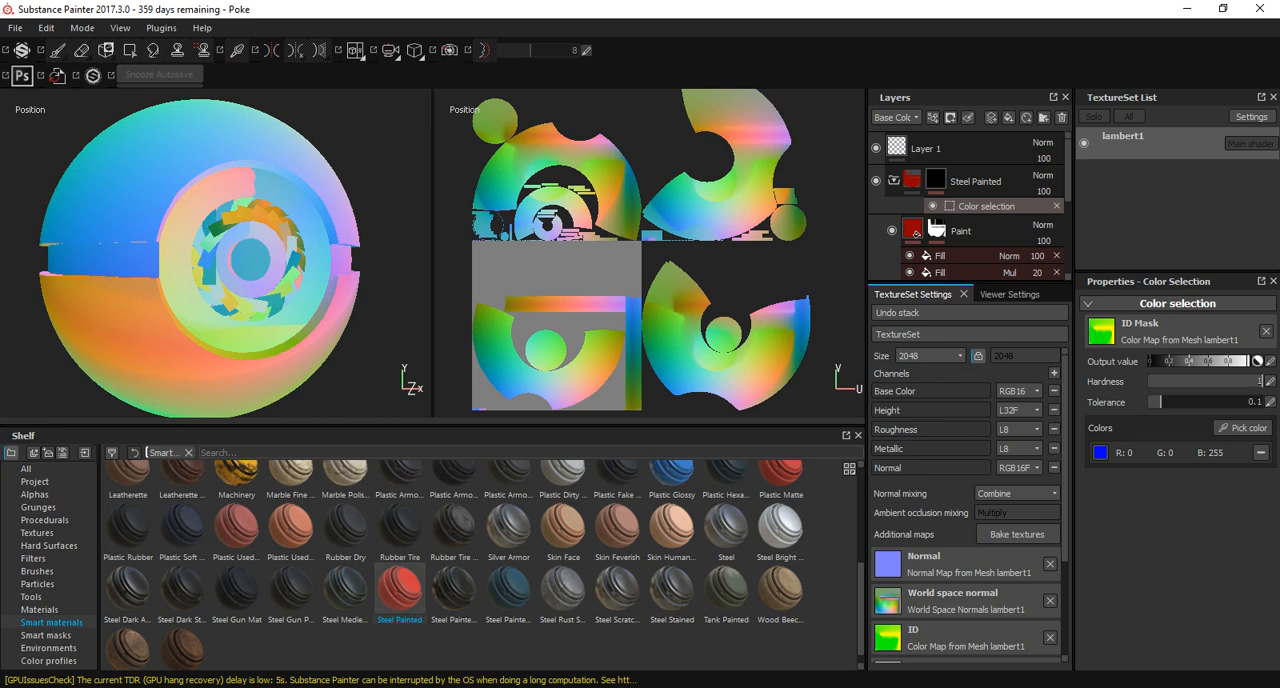
# Switch back to Maya, inspect the small shells in tile 1001 and set the UV Editor to shaded display.
pyautogui.hotkey('alt', 'Tab')
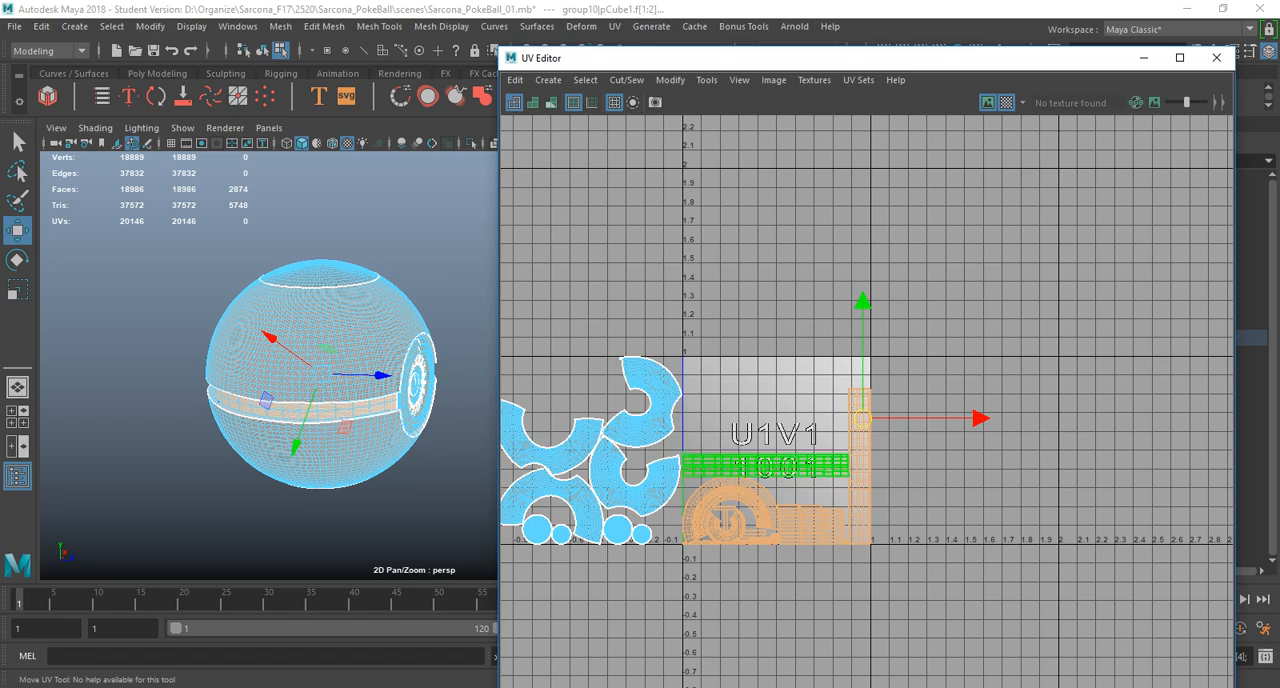
pyautogui.keyDown('alt'); pyautogui.moveTo(792, 527); pyautogui.dragTo(937, 471, button='middle'); pyautogui.keyUp('alt')
pyautogui.keyDown('ctrl'); pyautogui.keyDown('alt'); pyautogui.moveTo(982, 506); pyautogui.dragTo(1001, 530); pyautogui.keyUp('alt'); pyautogui.keyUp('ctrl')
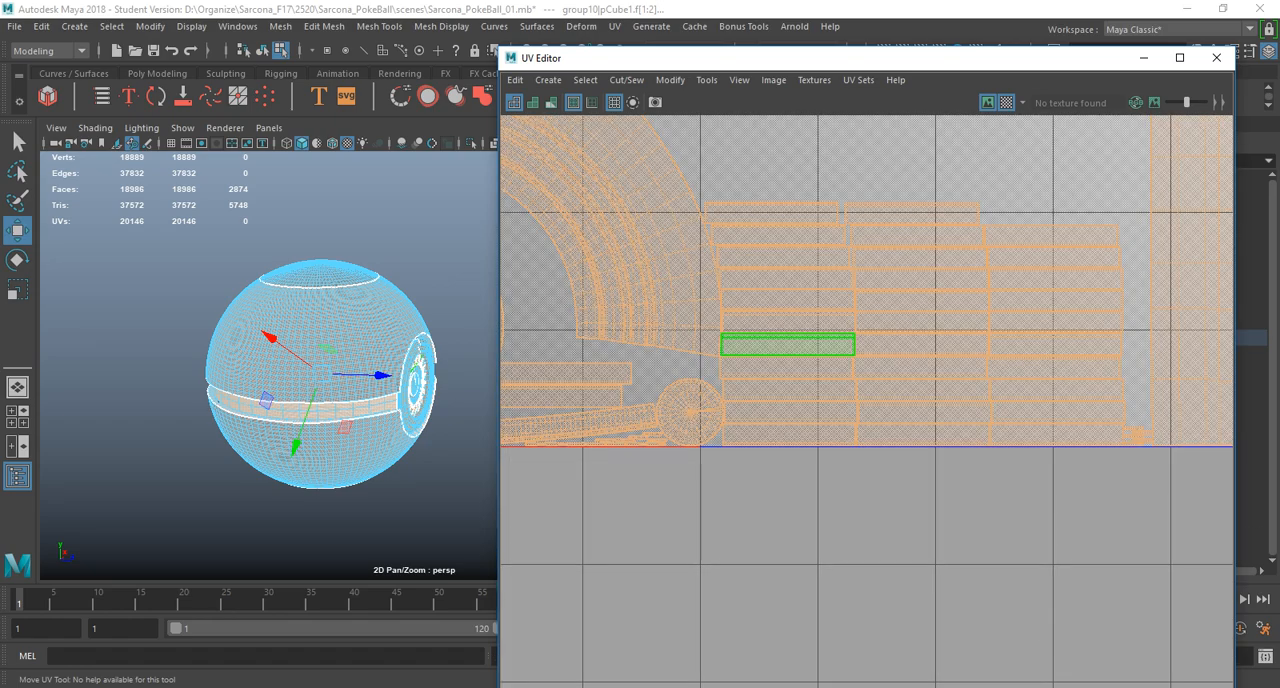
pyautogui.scroll(-10, 1001, 530)
pyautogui.keyDown('ctrl'); pyautogui.keyDown('alt'); pyautogui.moveTo(844, 351); pyautogui.dragTo(906, 431); pyautogui.keyUp('alt'); pyautogui.keyUp('ctrl')
pyautogui.keyDown('alt'); pyautogui.moveTo(906, 431); pyautogui.dragTo(967, 500, button='middle'); pyautogui.keyUp('alt')
pyautogui.press('5')
pyautogui.moveTo(795, 385); pyautogui.dragTo(794, 362, button='right')
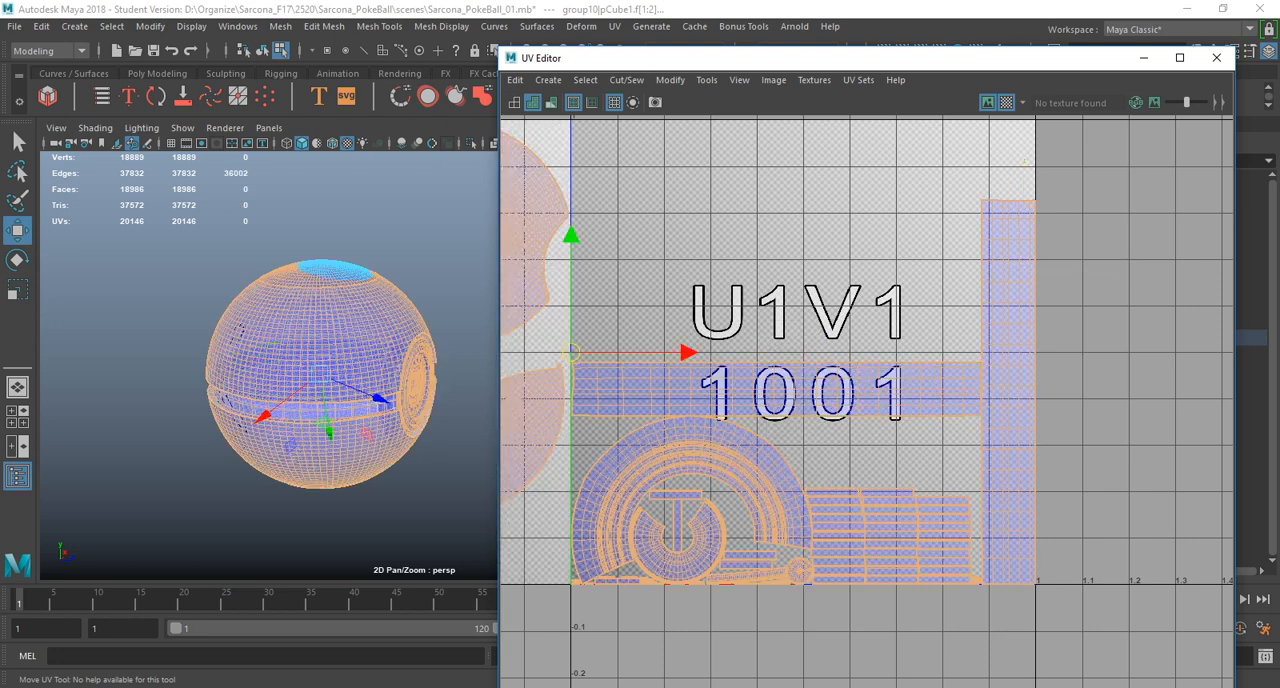
# Return to object mode and select all of the Pokeball's meshes in the viewport.
pyautogui.scroll(-2, 811, 366)
pyautogui.moveTo(322, 330); pyautogui.dragTo(366, 308, button='right')
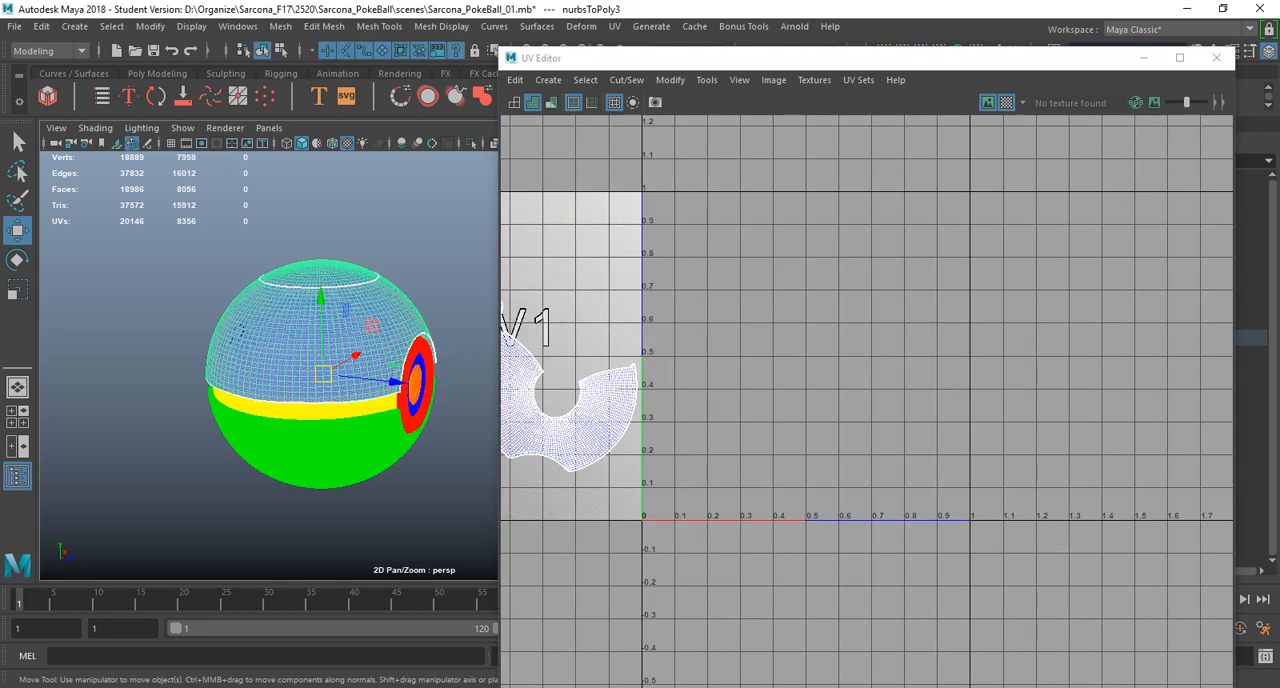
pyautogui.moveTo(171, 234); pyautogui.dragTo(463, 527)
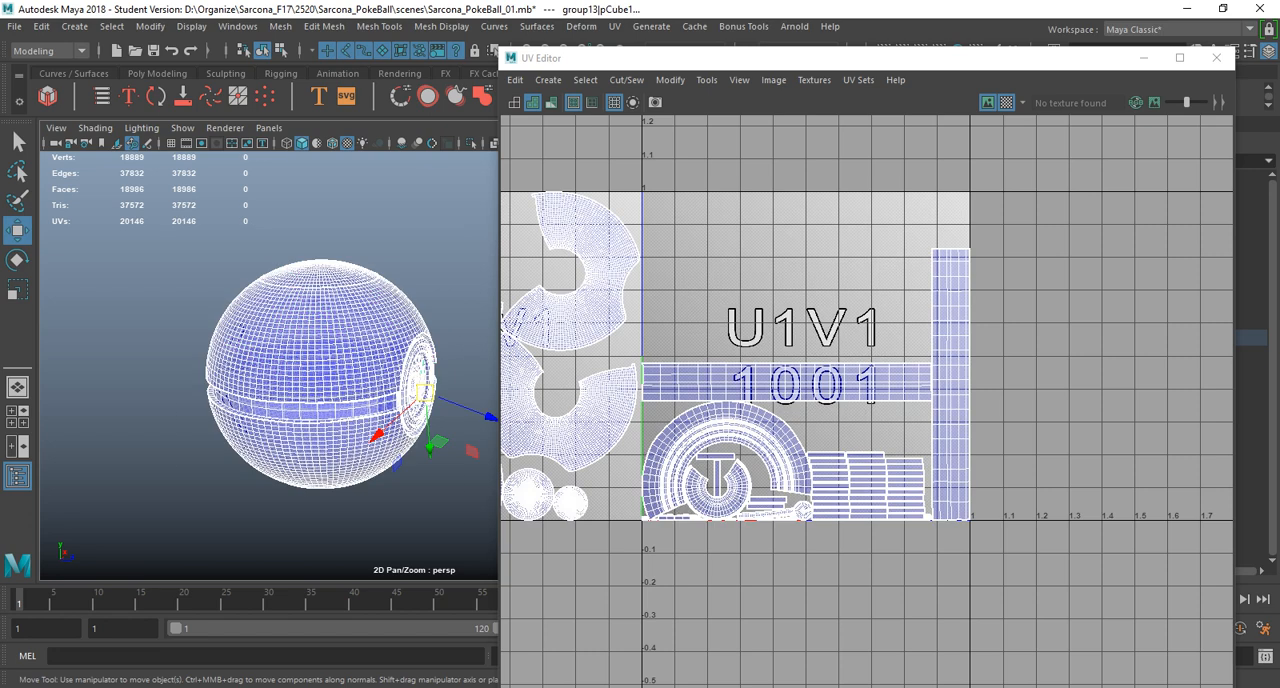
# Toggle the UV Editor's texture image and checker map off and back on.
pyautogui.click(773, 80)
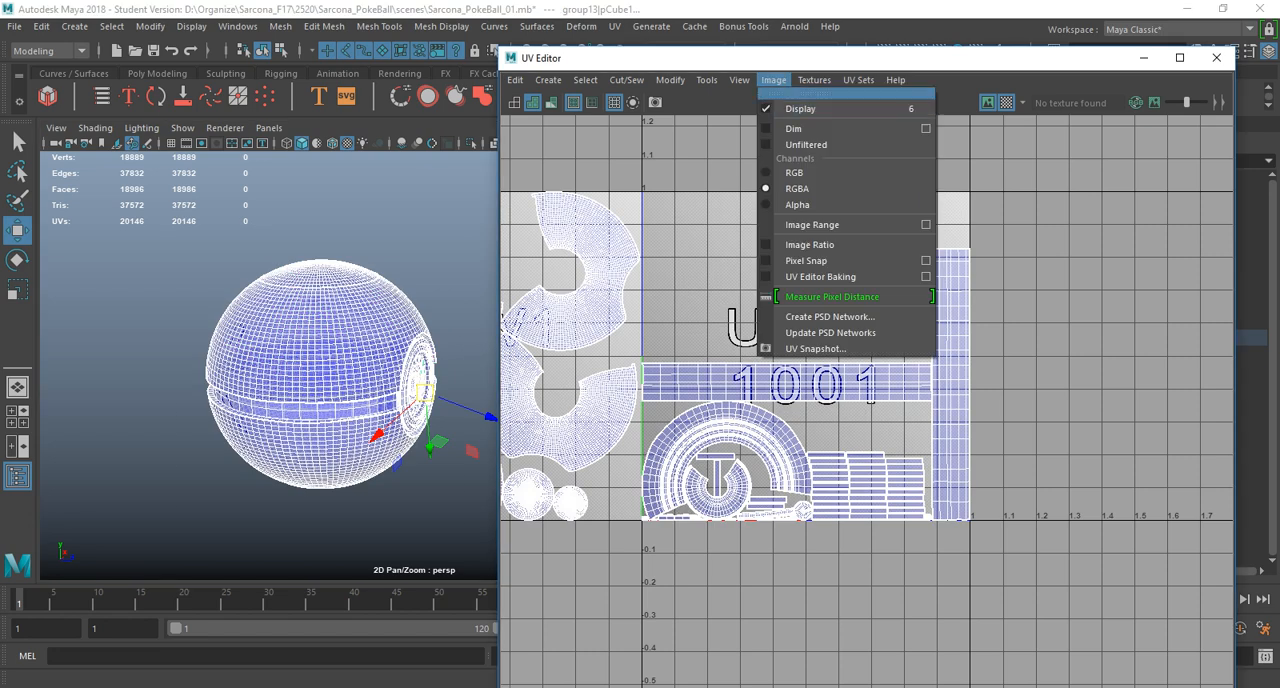
pyautogui.moveTo(814, 80)
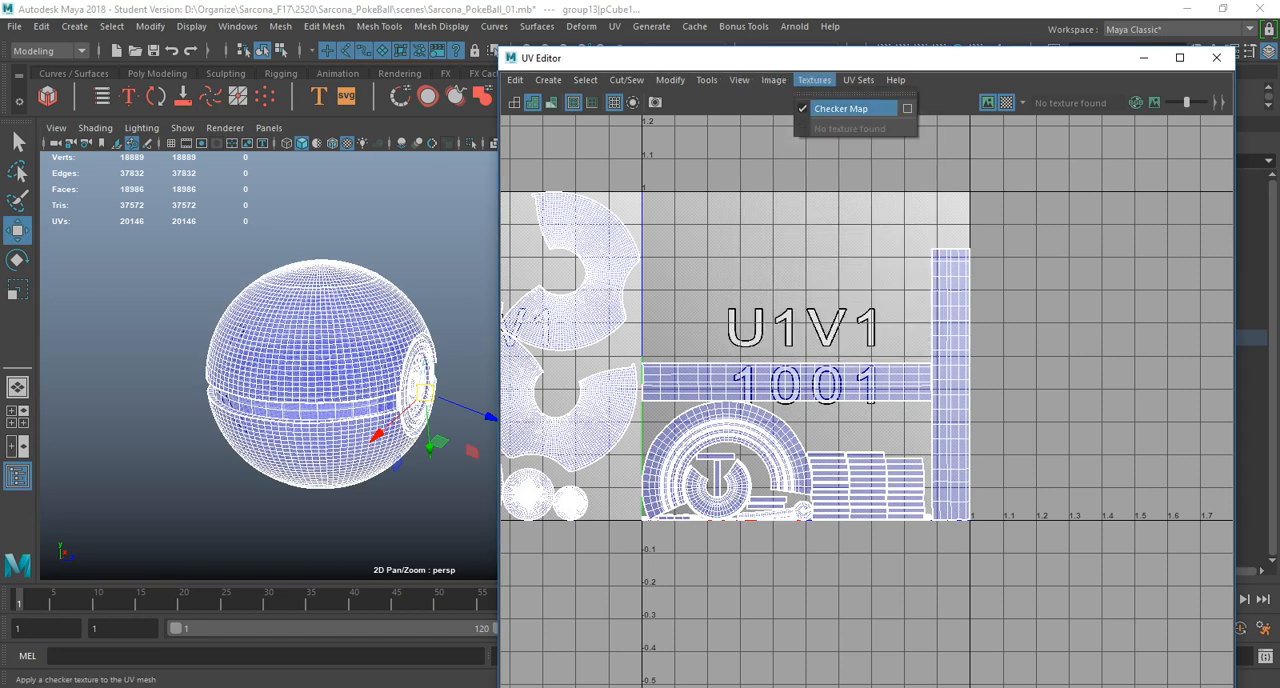
pyautogui.moveTo(773, 80)
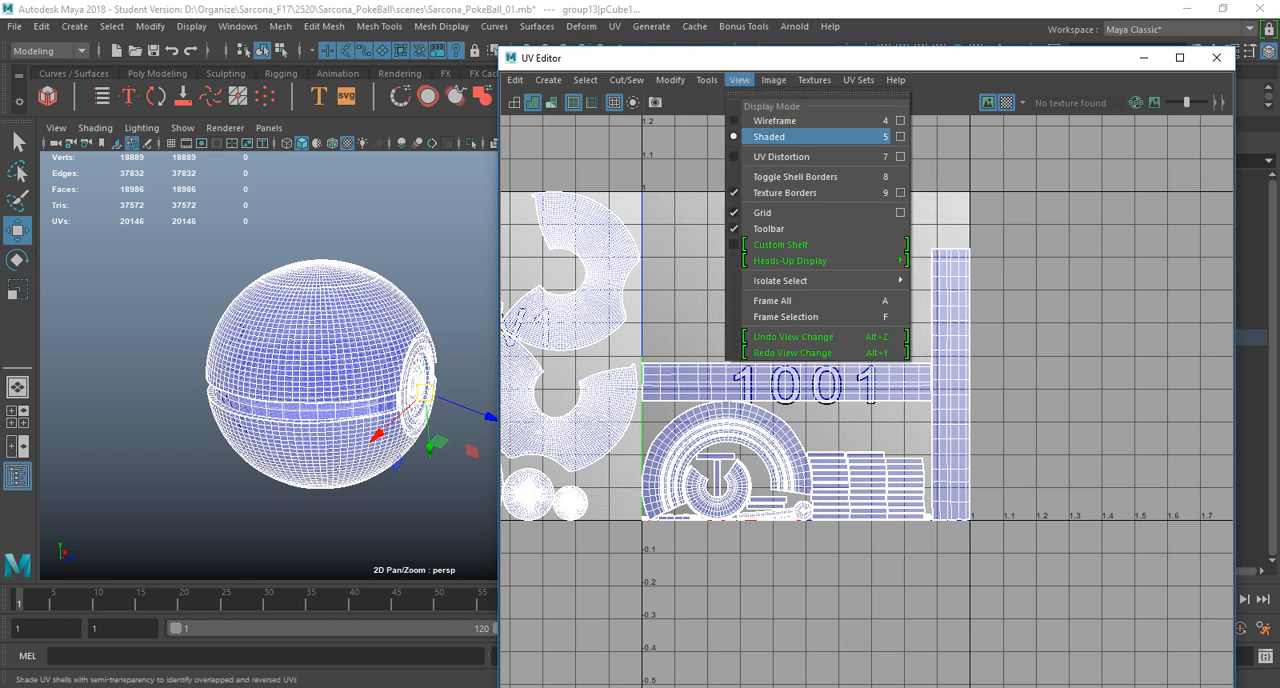
pyautogui.click(1003, 102)
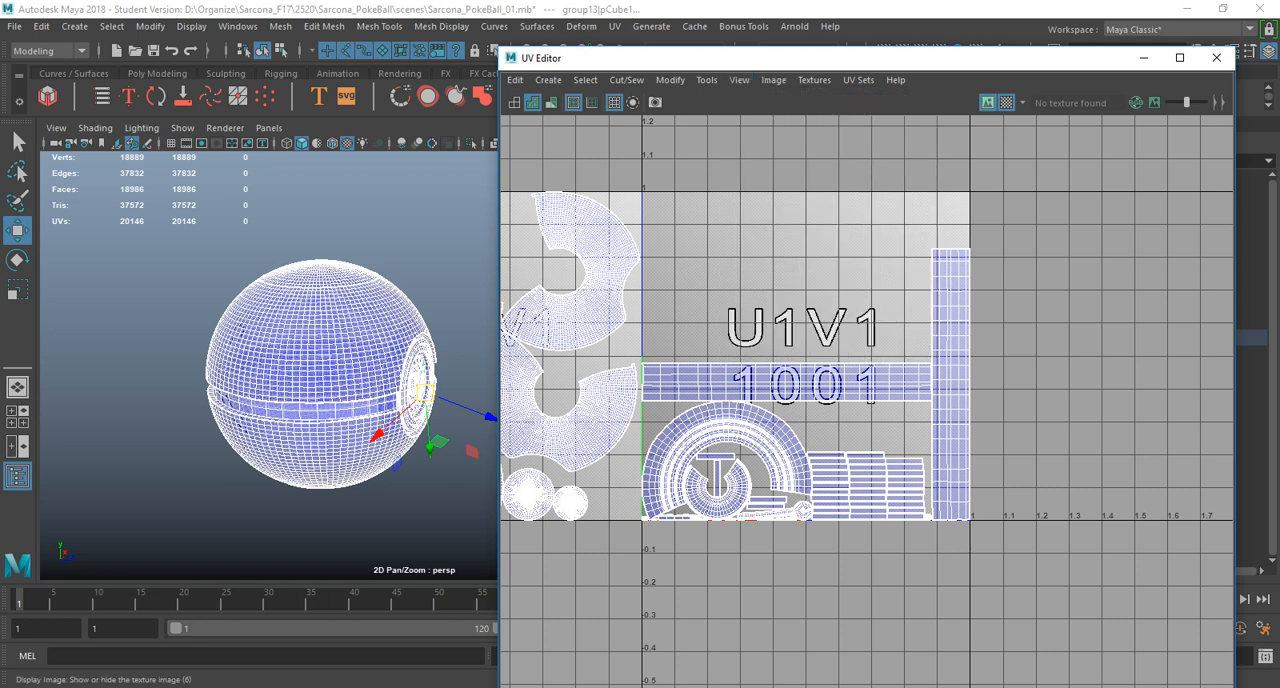
pyautogui.click(988, 102)
pyautogui.click(988, 102)
pyautogui.click(1006, 102)
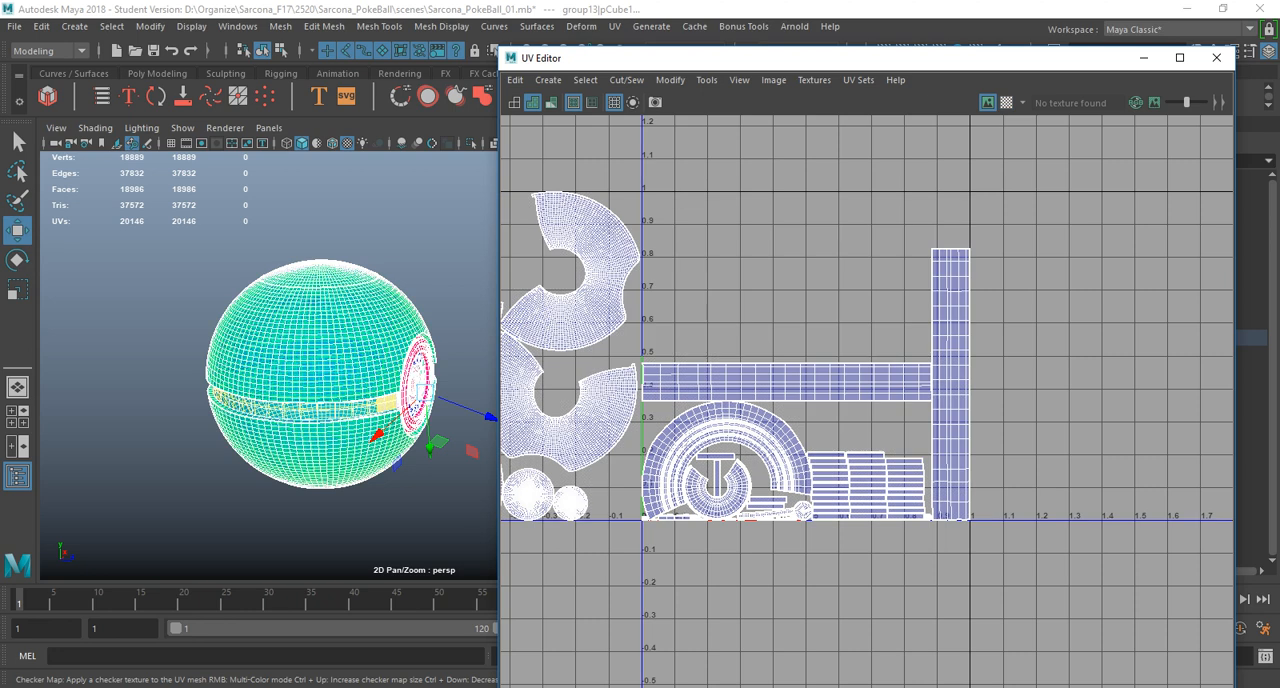
pyautogui.click(1006, 102)
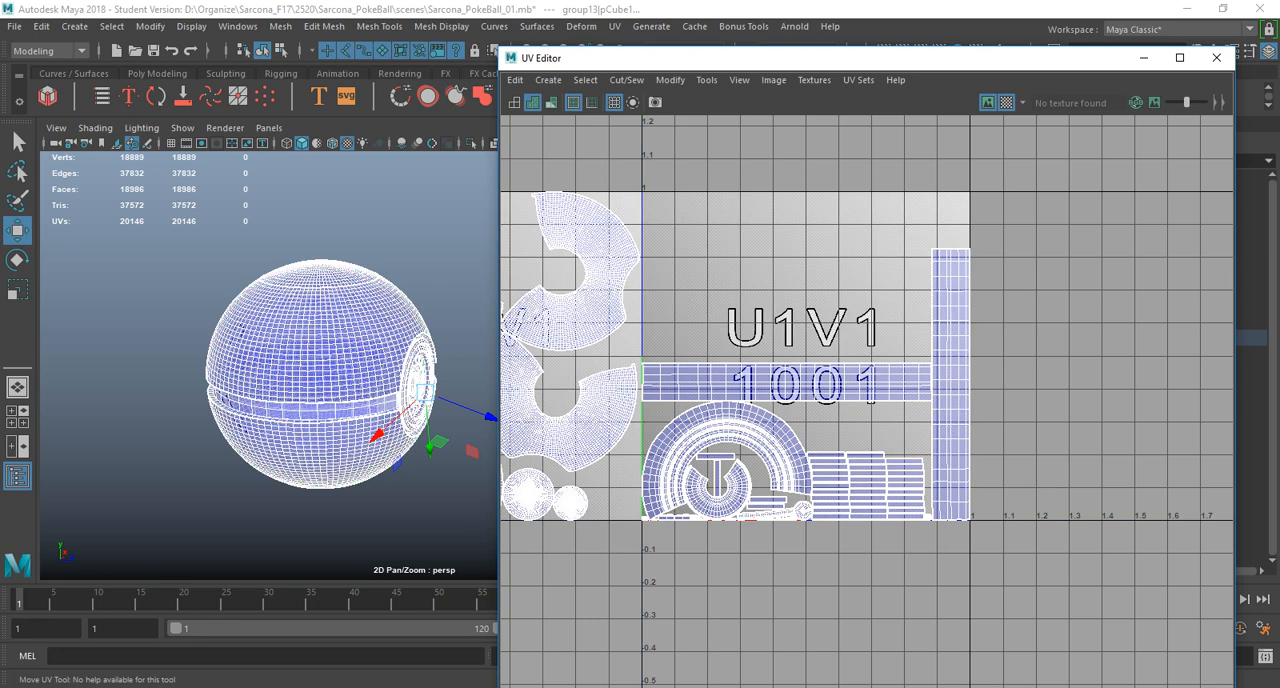
# Set the UV Editor's image channel display to RGB.
pyautogui.click(814, 80)
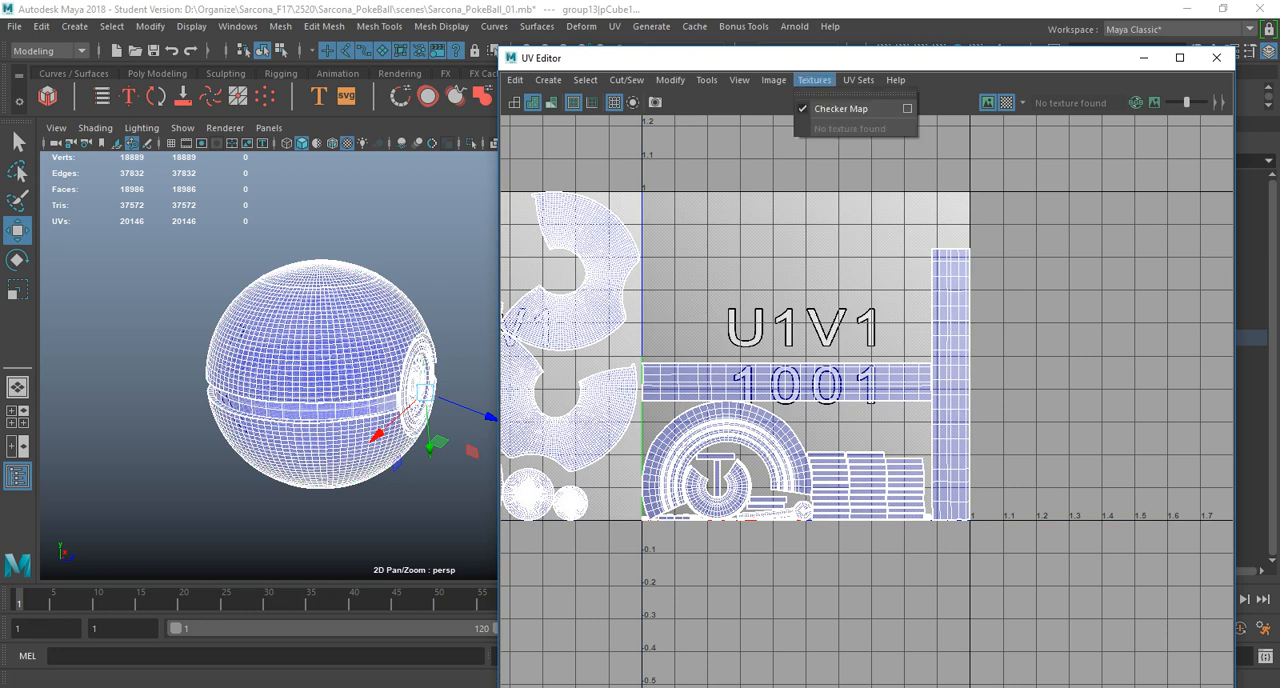
pyautogui.moveTo(773, 80)
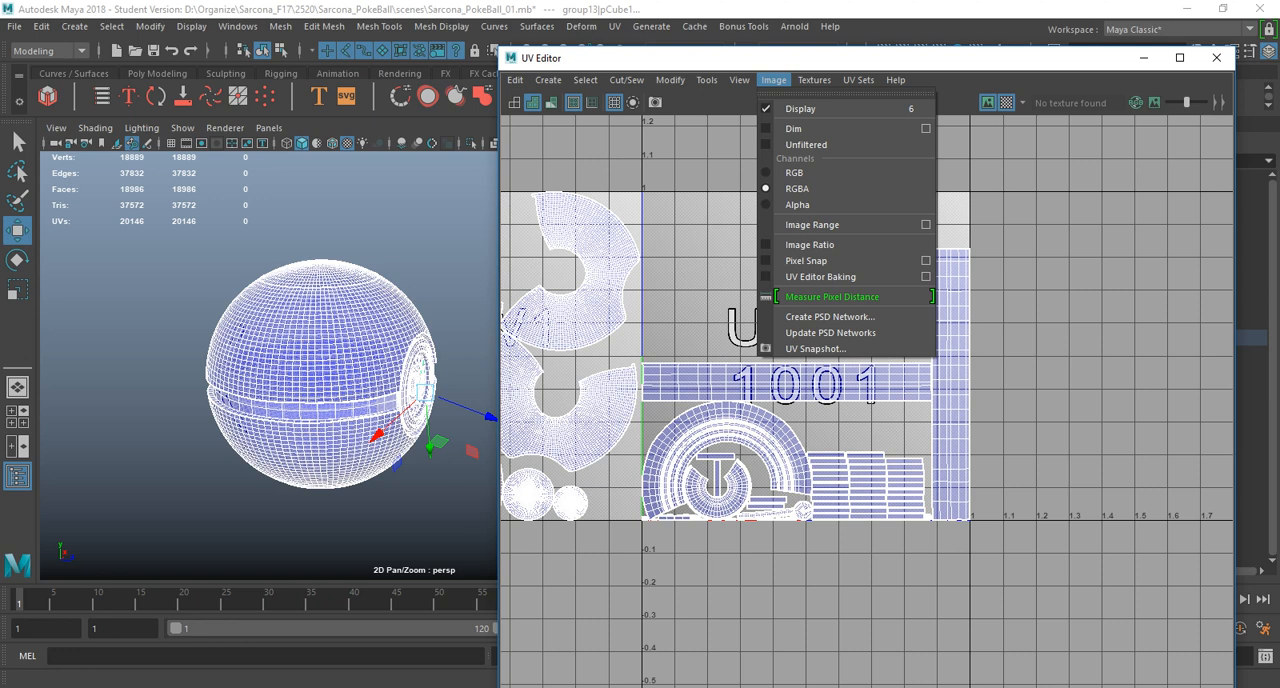
pyautogui.click(796, 173)
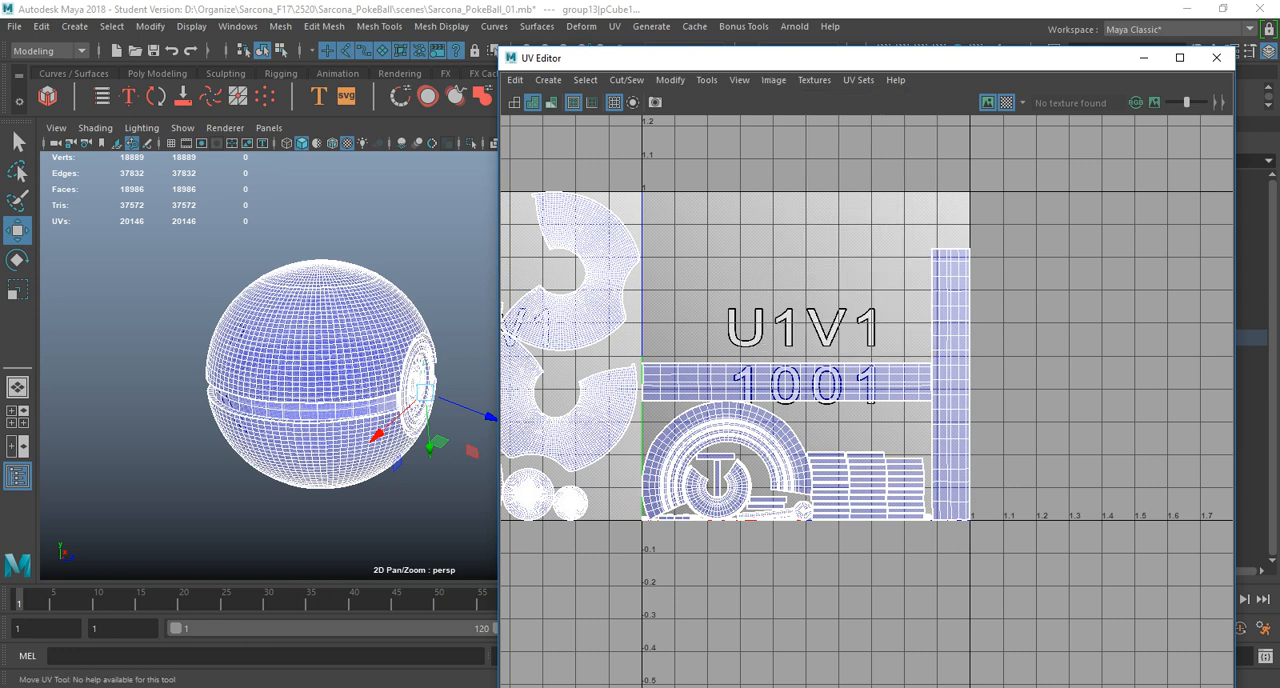
# Try the UV Editor's wireframe display and UV Distortion overlay, returning to plain shaded display.
pyautogui.click(773, 80)
pyautogui.moveTo(739, 80)
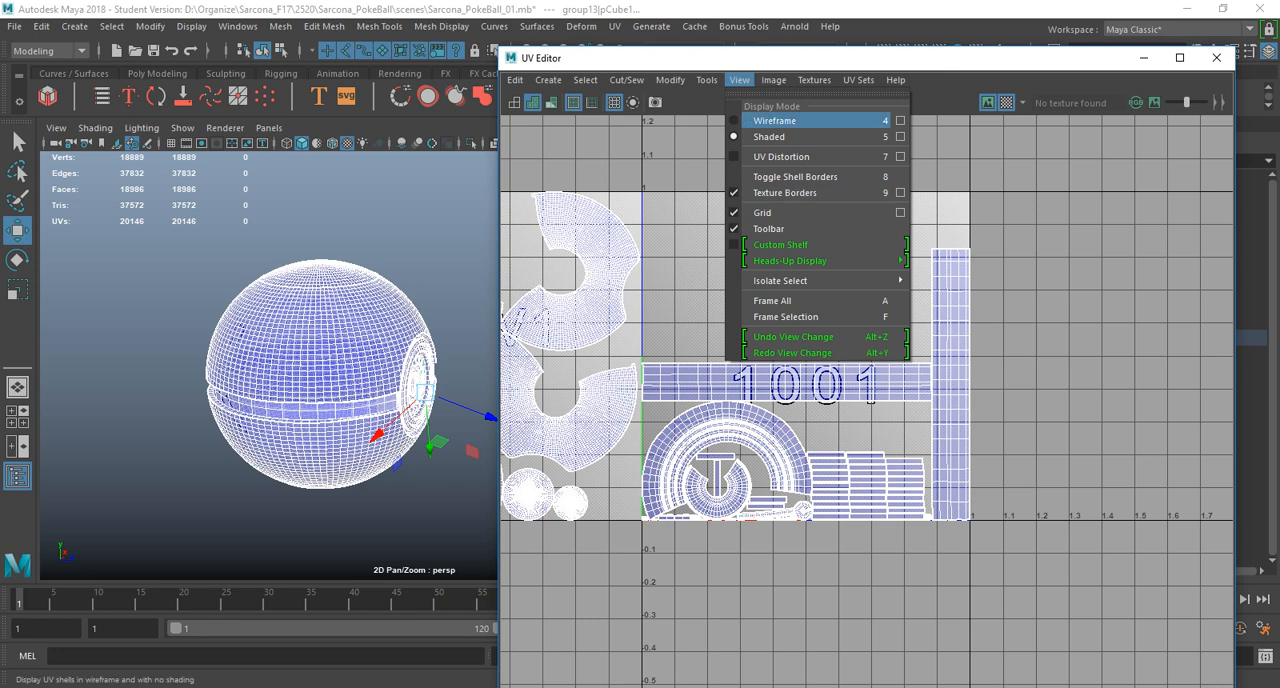
pyautogui.click(775, 121)
pyautogui.click(739, 80)
pyautogui.click(769, 137)
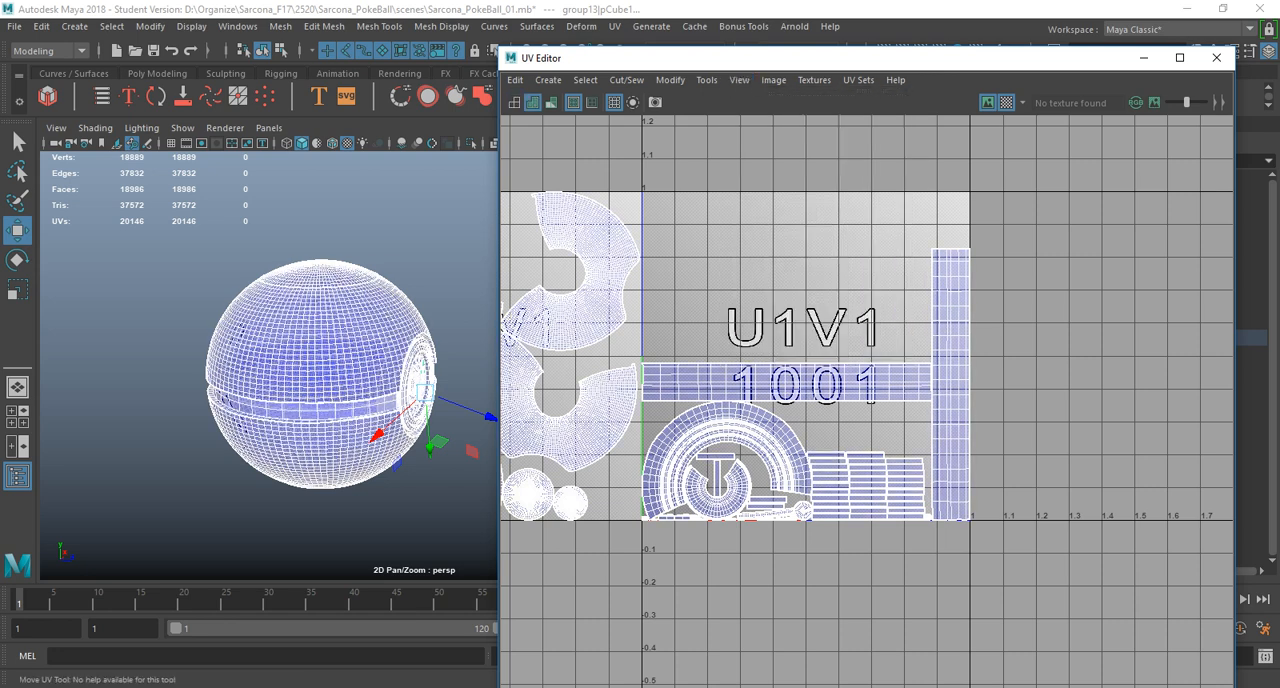
pyautogui.click(739, 80)
pyautogui.click(782, 157)
pyautogui.click(739, 80)
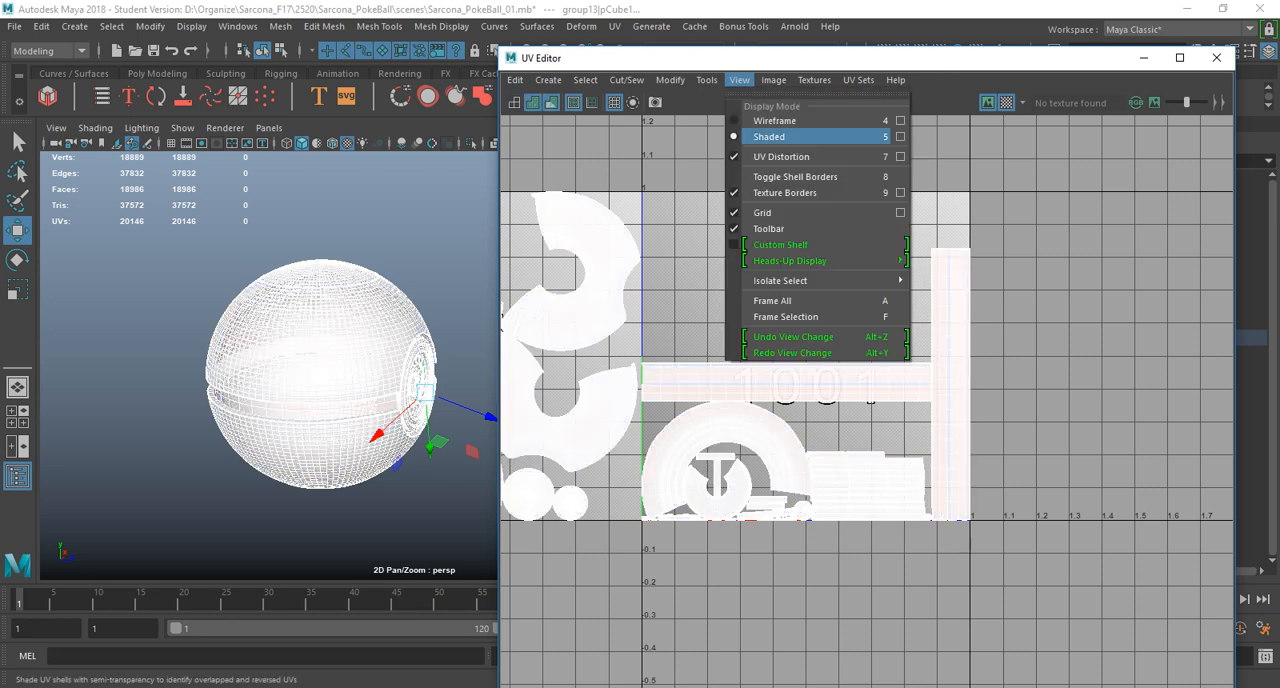
pyautogui.click(782, 157)
# Inspect the checker pattern on the Pokeball's button ring and upper shell up close in the viewport.
pyautogui.keyDown('alt'); pyautogui.moveTo(340, 390); pyautogui.dragTo(310, 385); pyautogui.keyUp('alt')
pyautogui.keyDown('alt'); pyautogui.moveTo(310, 385); pyautogui.dragTo(390, 400, button='right'); pyautogui.keyUp('alt')
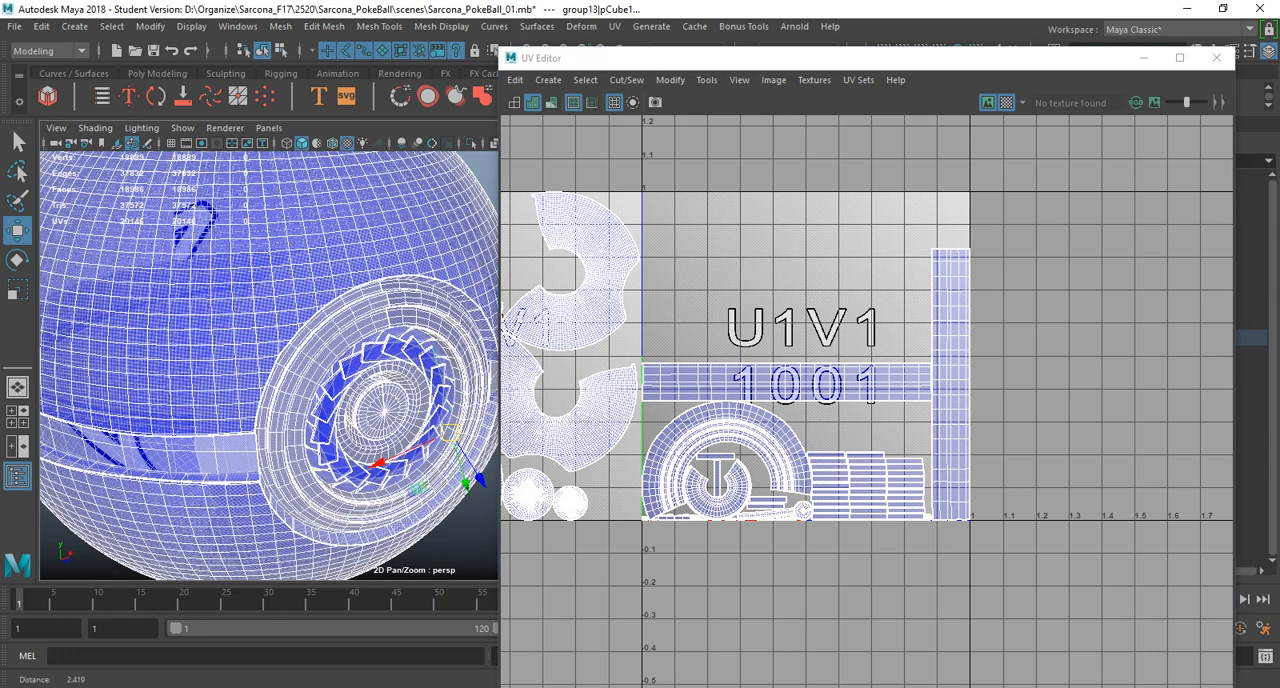
pyautogui.keyDown('alt'); pyautogui.moveTo(390, 400); pyautogui.dragTo(350, 395); pyautogui.keyUp('alt')
pyautogui.keyDown('alt'); pyautogui.moveTo(350, 395); pyautogui.dragTo(430, 410, button='right'); pyautogui.keyUp('alt')
pyautogui.keyDown('alt'); pyautogui.moveTo(290, 350); pyautogui.dragTo(400, 410, button='middle'); pyautogui.keyUp('alt')
pyautogui.keyDown('alt'); pyautogui.moveTo(320, 390); pyautogui.dragTo(370, 395, button='right'); pyautogui.keyUp('alt')
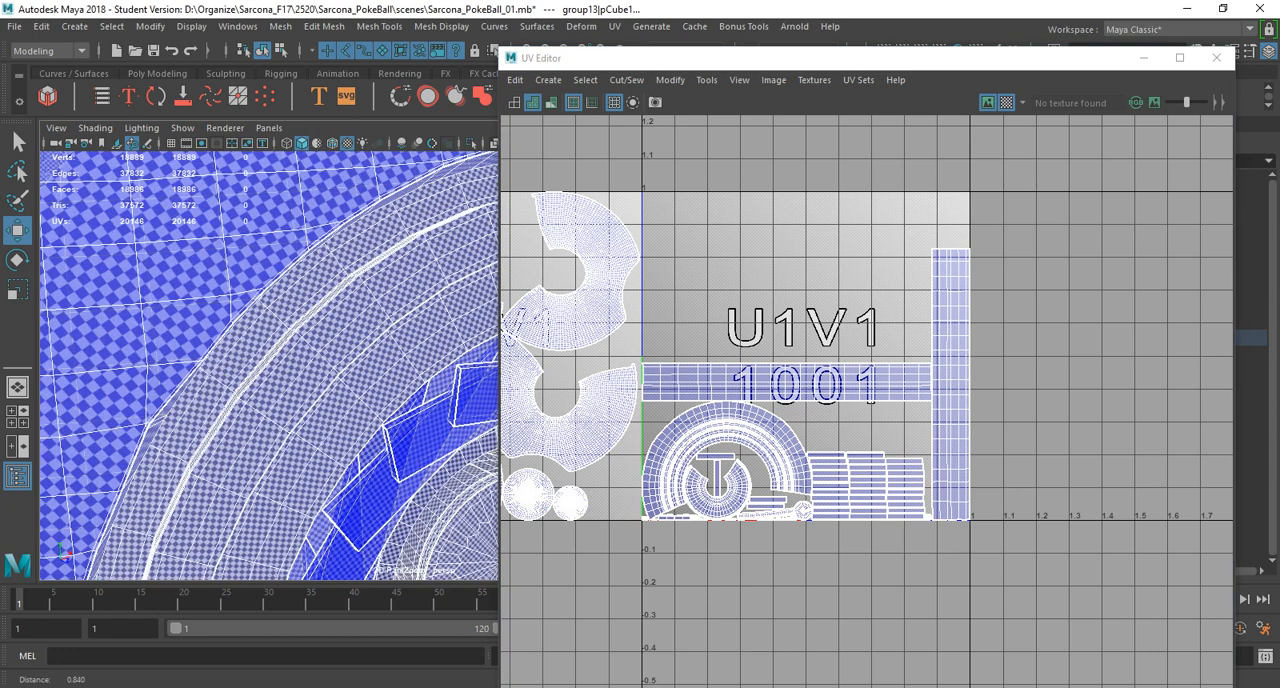
pyautogui.keyDown('alt'); pyautogui.moveTo(370, 395); pyautogui.dragTo(400, 390); pyautogui.keyUp('alt')
# Set the checker map size to 256, apply it and check the pattern on the ring.
pyautogui.click(814, 80)
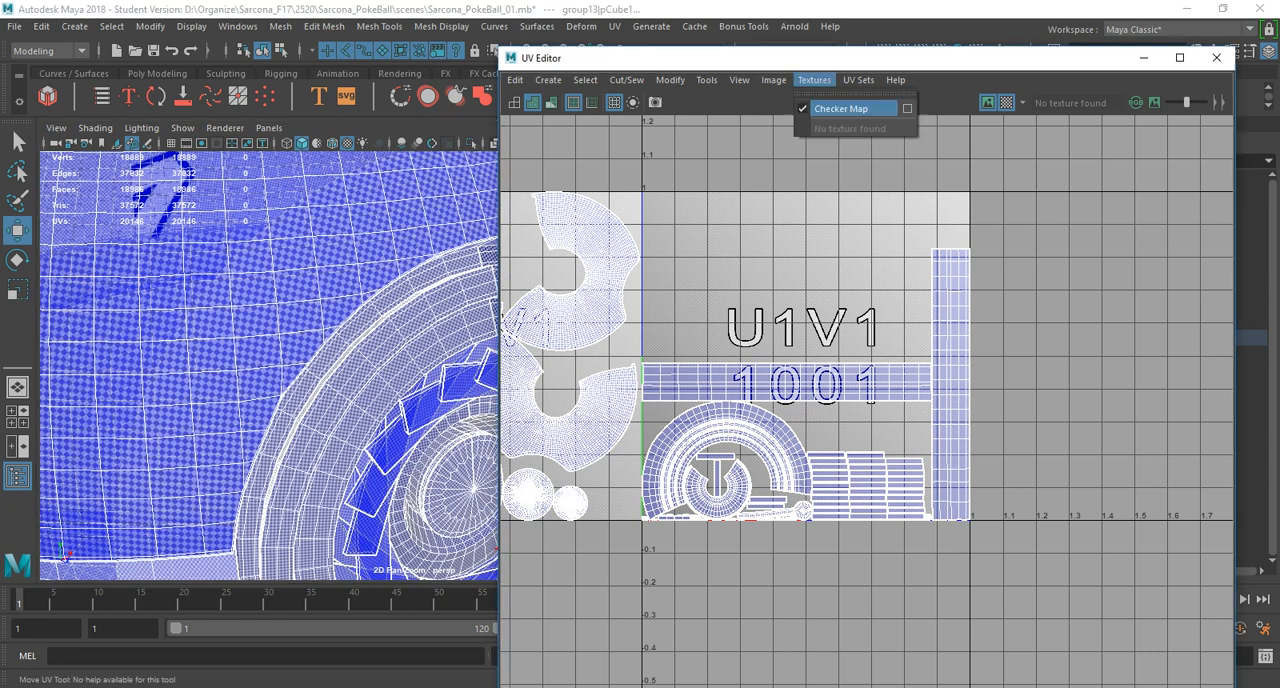
pyautogui.click(907, 108)
pyautogui.click(405, 185)
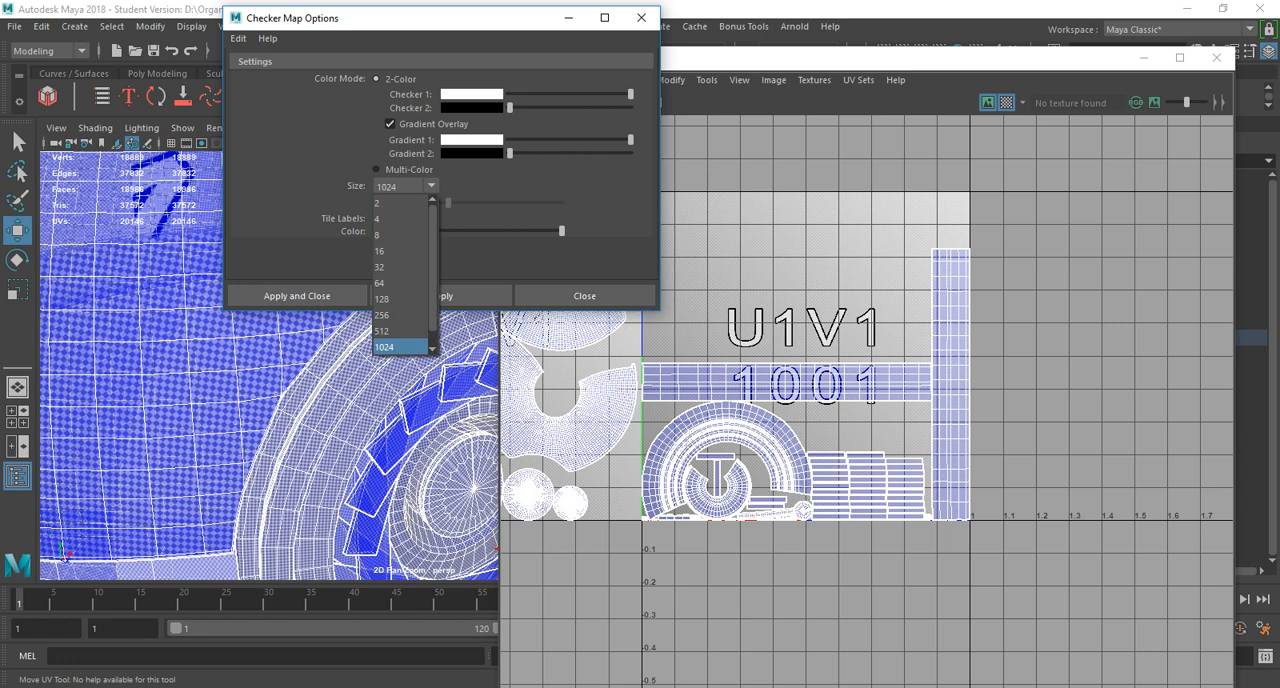
pyautogui.click(400, 331)
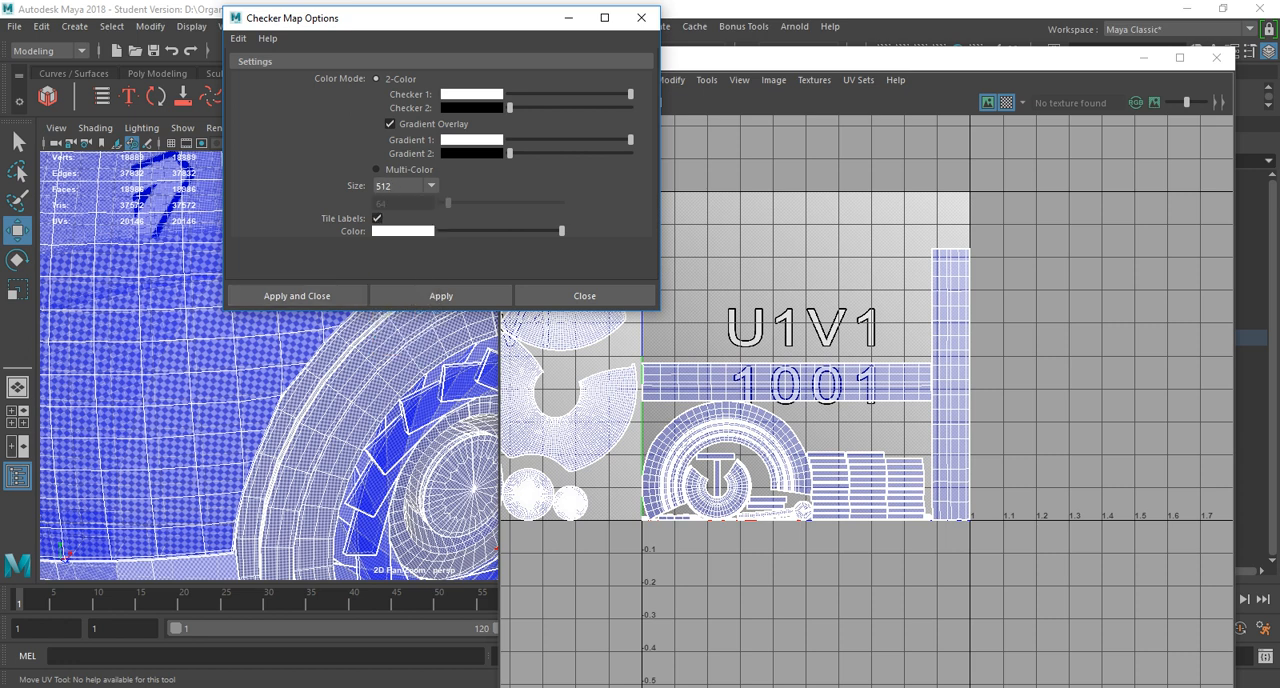
pyautogui.click(405, 185)
pyautogui.click(400, 314)
pyautogui.click(297, 296)
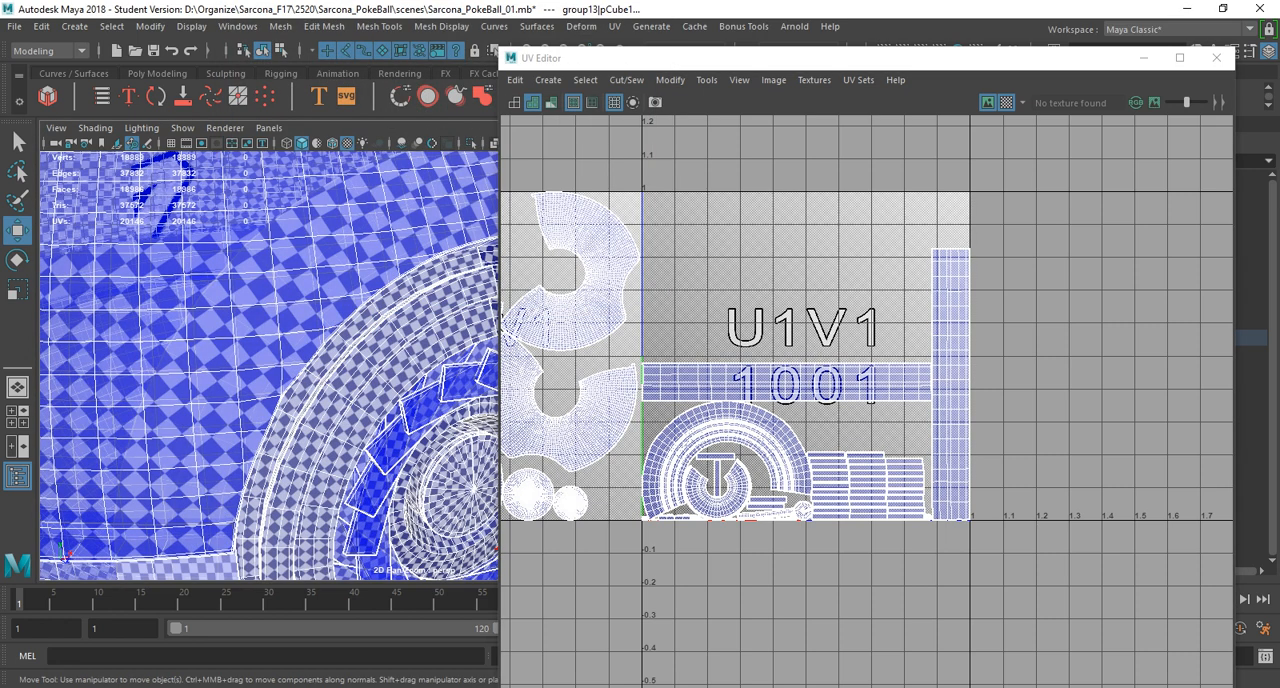
pyautogui.scroll(-4, 270, 365)
pyautogui.keyDown('alt'); pyautogui.moveTo(240, 400); pyautogui.dragTo(225, 335); pyautogui.keyUp('alt')
pyautogui.scroll(5, 270, 365)
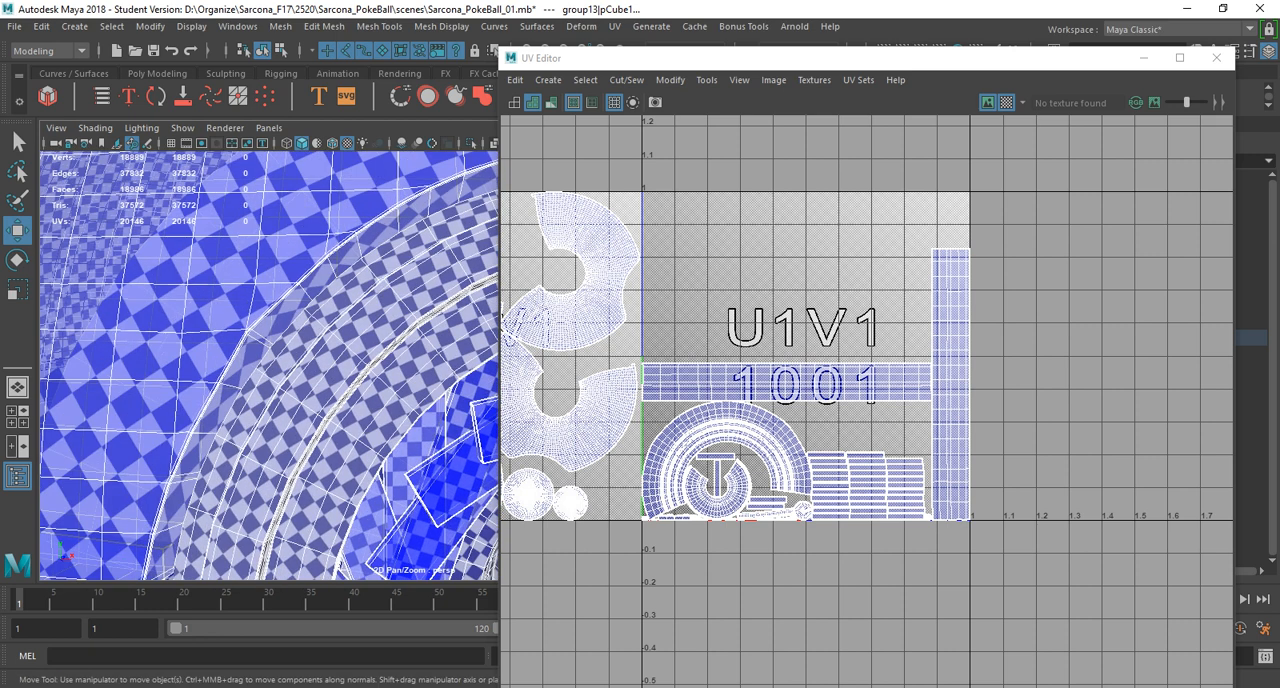
# Select all UV shells in tile 1001 and switch to the Scale tool.
pyautogui.keyDown('alt'); pyautogui.moveTo(843, 350); pyautogui.dragTo(1104, 343, button='middle'); pyautogui.keyUp('alt')
pyautogui.rightClick(1104, 343)
pyautogui.moveTo(1104, 343); pyautogui.dragTo(1062, 318, button='right')
pyautogui.moveTo(996, 221); pyautogui.dragTo(1118, 551)
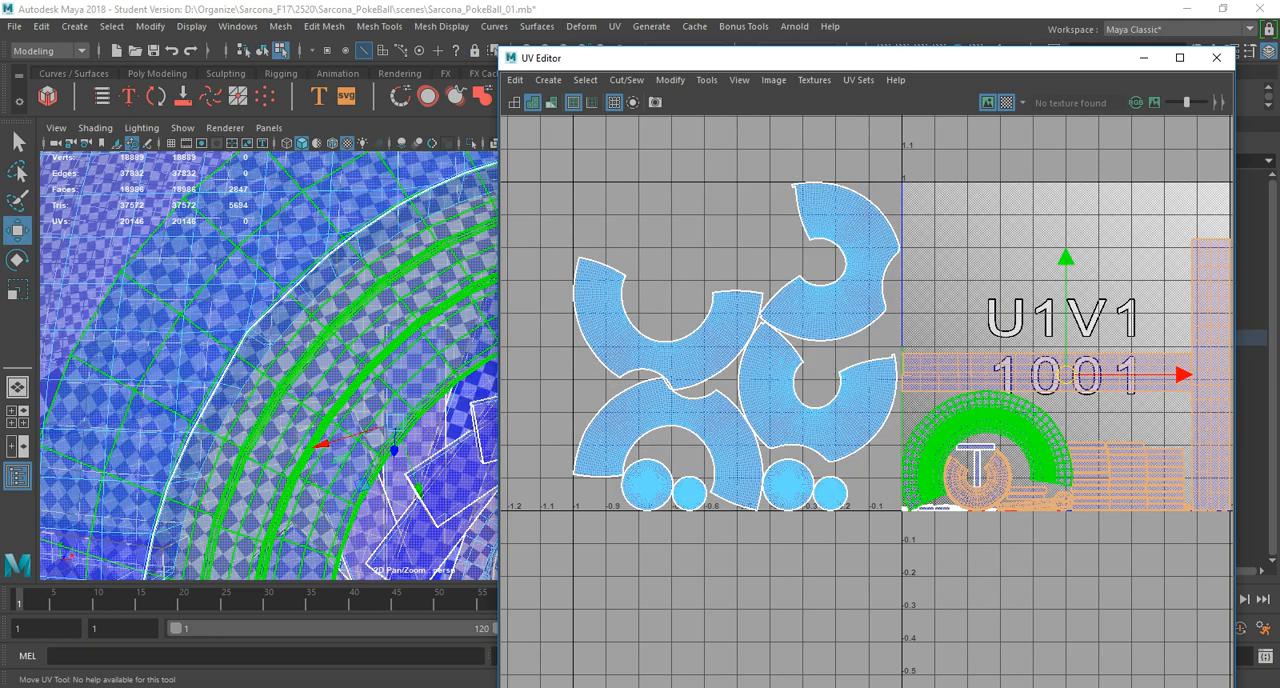
pyautogui.moveTo(910, 184); pyautogui.dragTo(1231, 573)
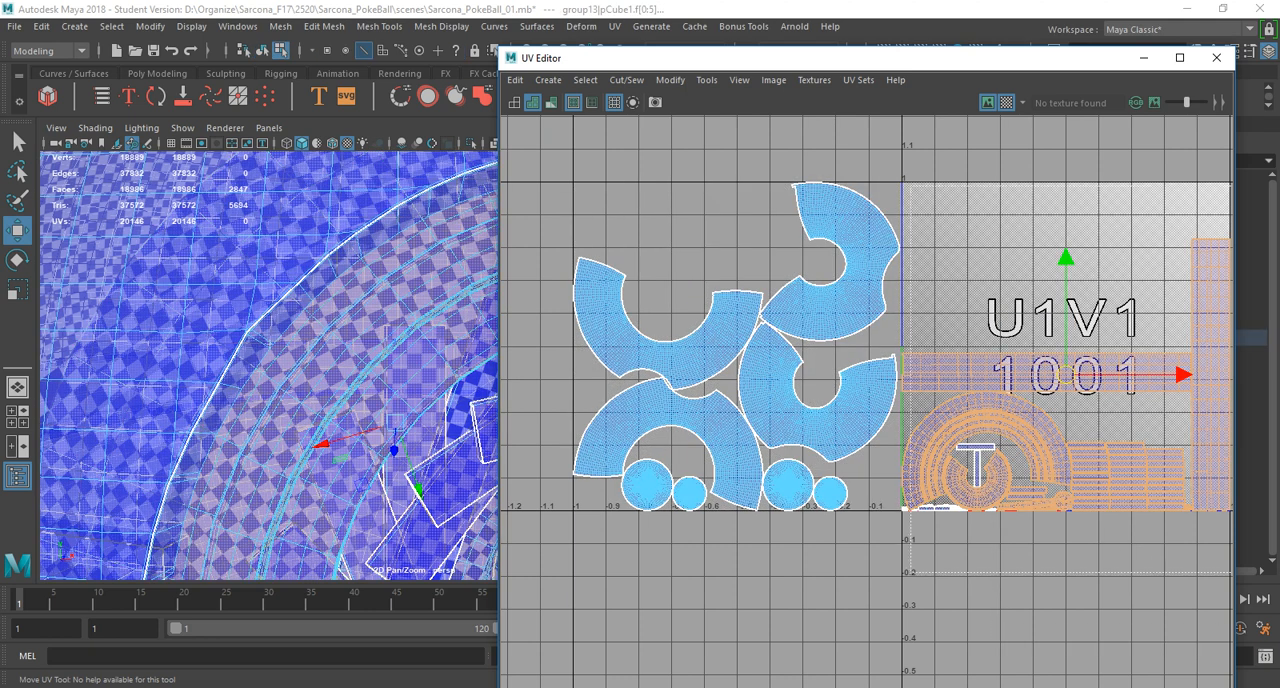
pyautogui.press('r')
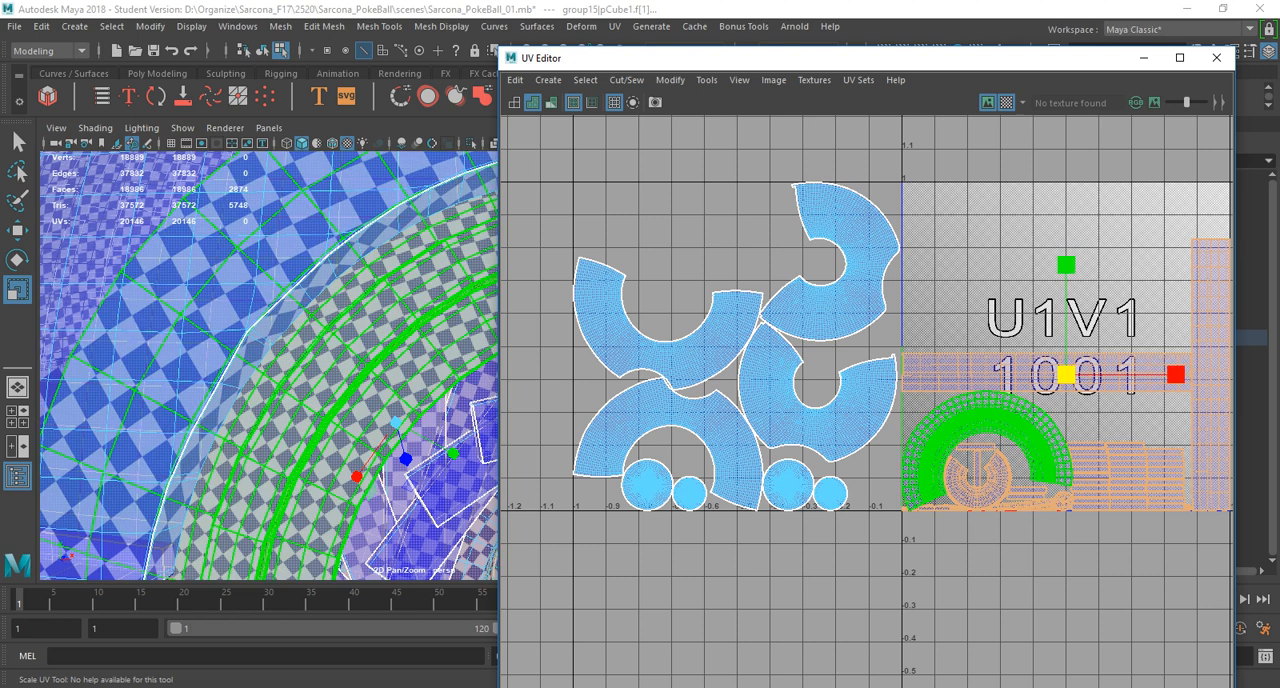
pyautogui.keyDown('alt'); pyautogui.moveTo(1090, 463); pyautogui.dragTo(890, 505, button='middle'); pyautogui.keyUp('alt')
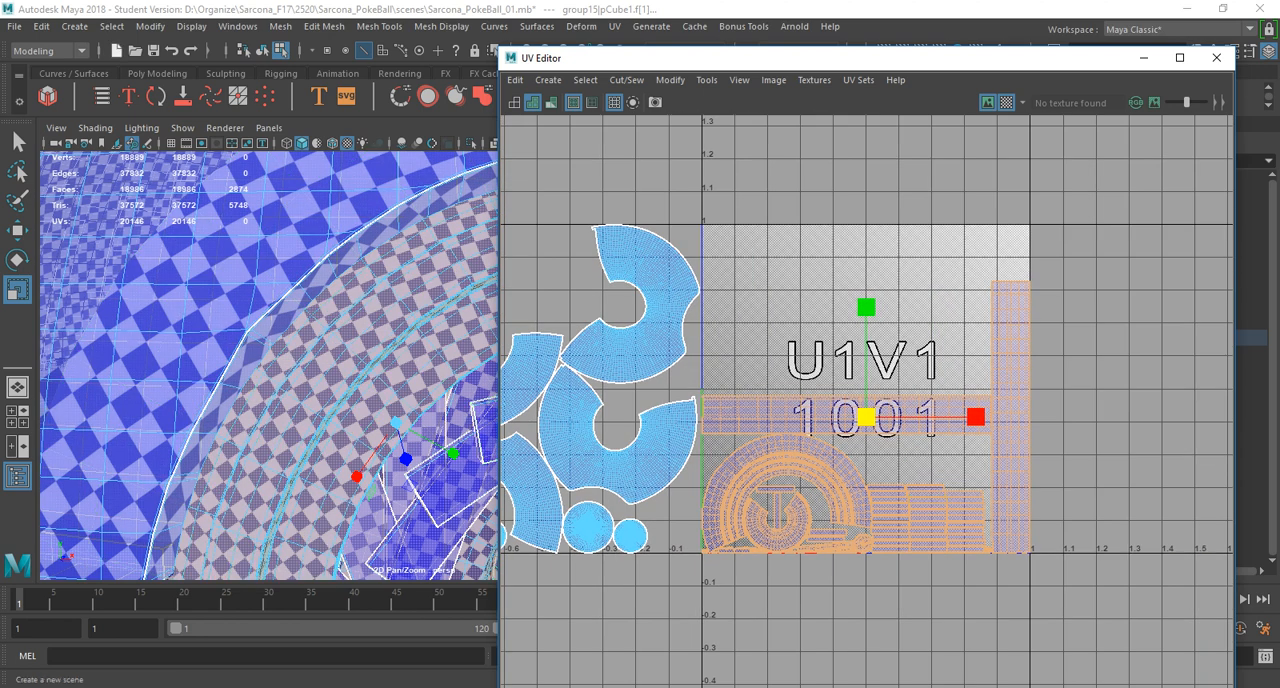
# Delete the construction history of all objects, close the UV Editor and frame the Pokeball in the viewport.
pyautogui.click(41, 26)
pyautogui.moveTo(93, 231)
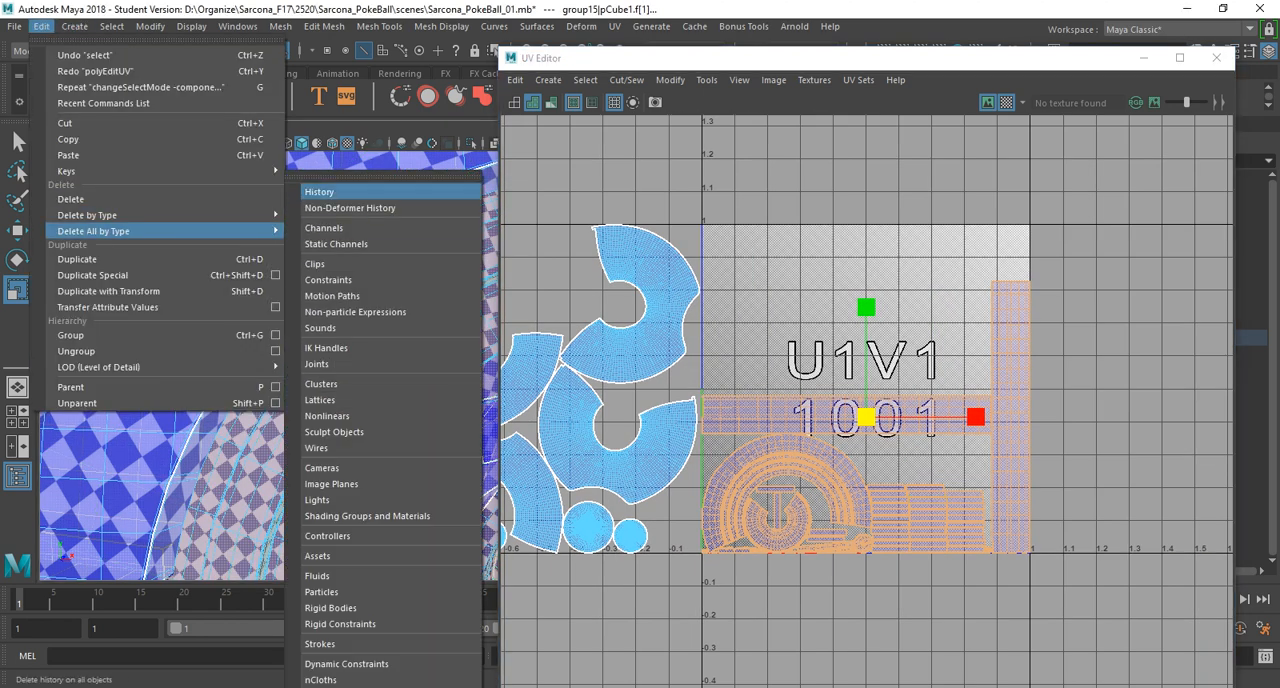
pyautogui.click(330, 191)
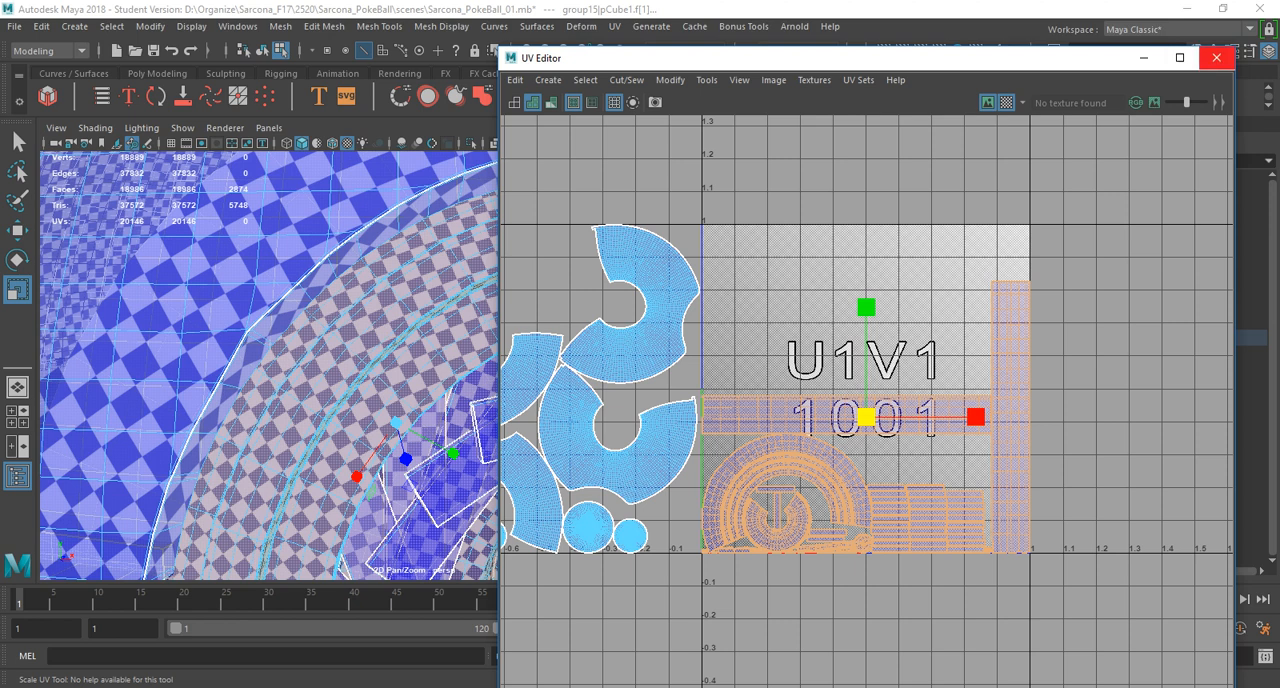
pyautogui.click(1217, 57)
pyautogui.press('f')
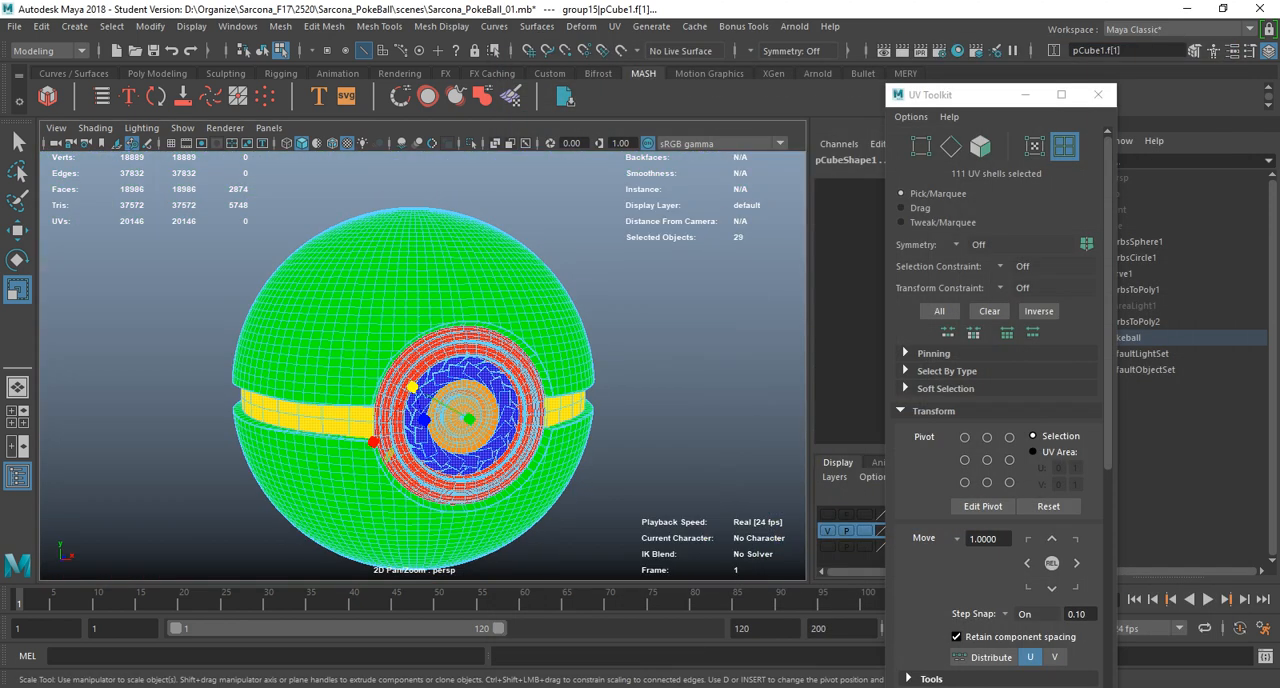
# Return to object mode, select all of the Pokeball's meshes and reopen the UV Editor.
pyautogui.keyDown('alt'); pyautogui.moveTo(430, 430); pyautogui.dragTo(475, 400); pyautogui.keyUp('alt')
pyautogui.keyDown('alt'); pyautogui.moveTo(475, 400); pyautogui.dragTo(304, 338, button='right'); pyautogui.keyUp('alt')
pyautogui.moveTo(304, 338); pyautogui.dragTo(376, 283, button='right')
pyautogui.click(372, 320)
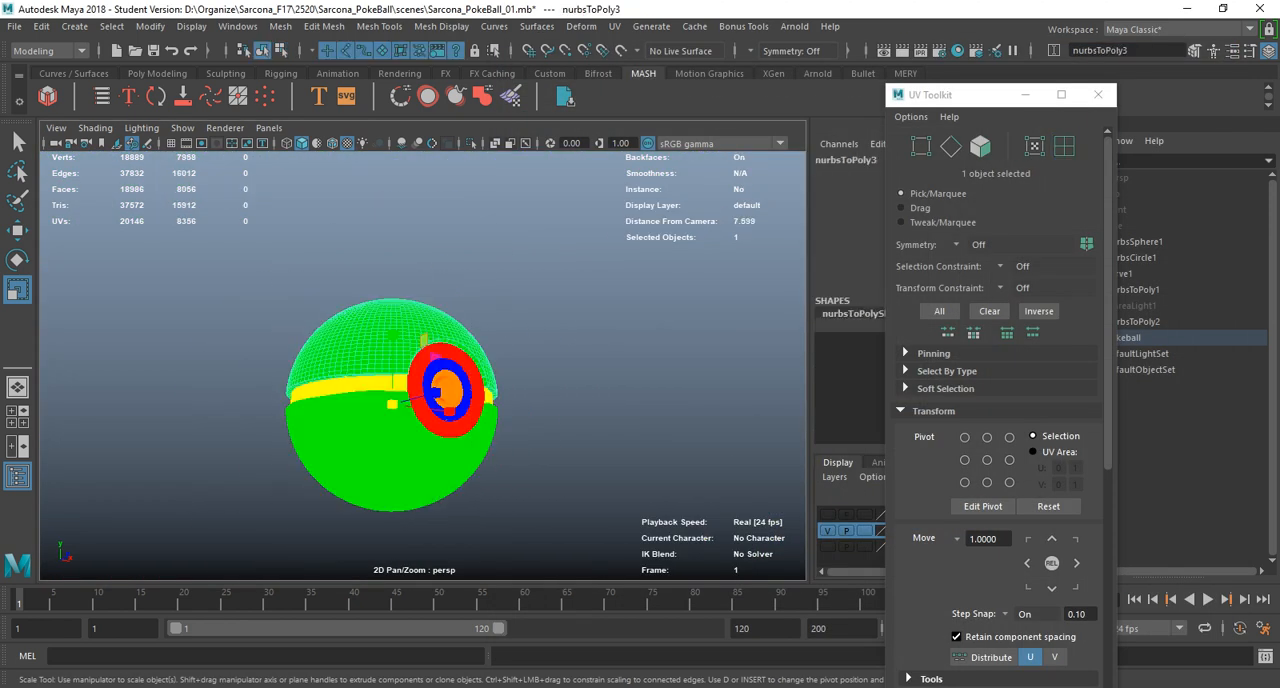
pyautogui.moveTo(274, 288); pyautogui.dragTo(512, 522)
pyautogui.click(614, 26)
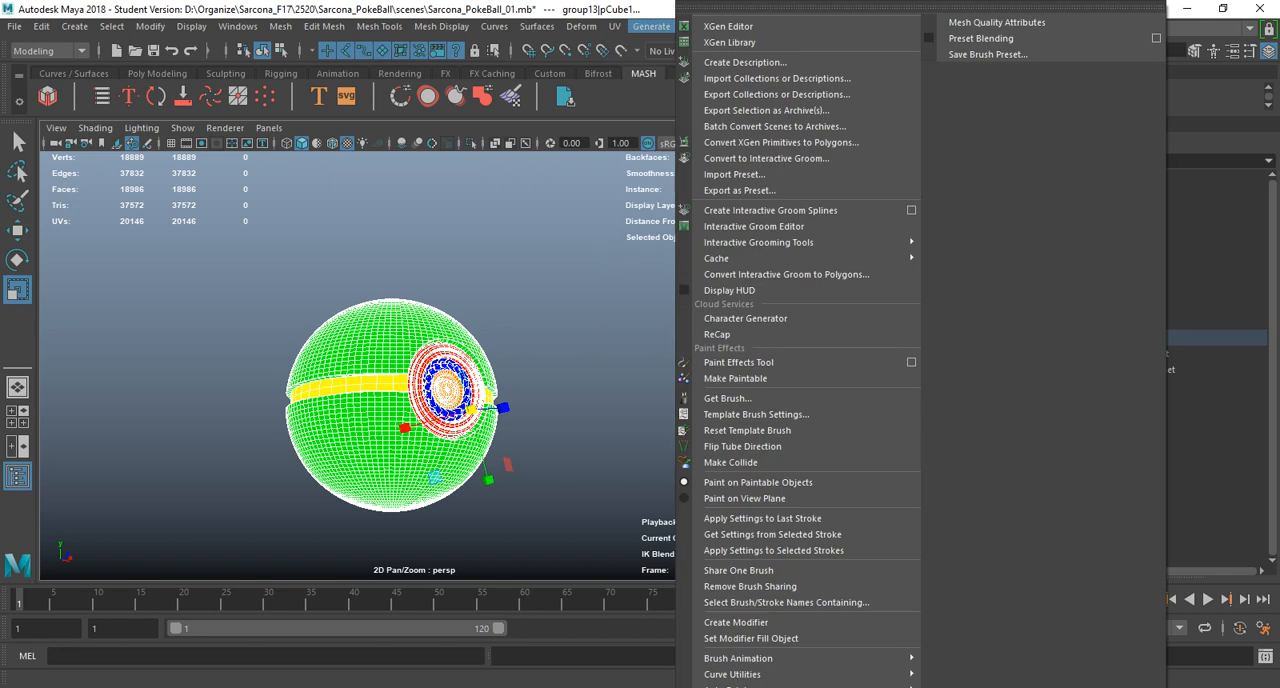
pyautogui.click(660, 55)
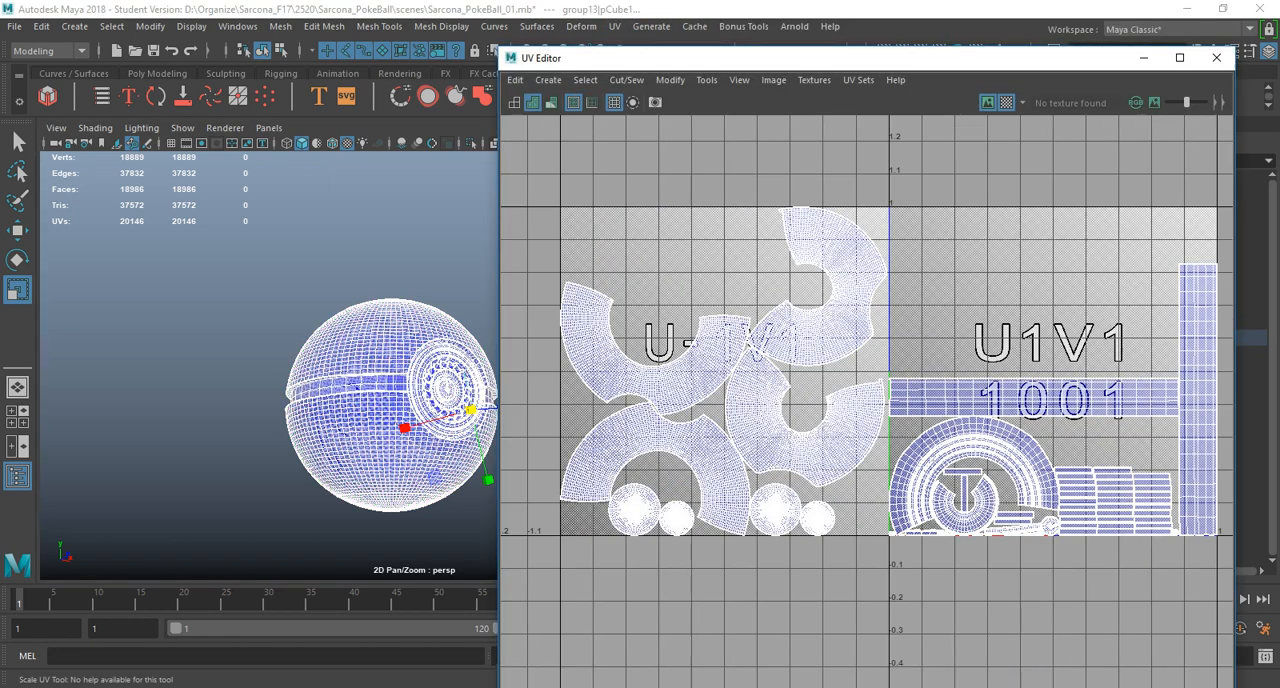
# Examine the checker density on the ring, button and blade pieces in the viewport, with both UV tiles in view.
pyautogui.keyDown('alt'); pyautogui.moveTo(1048, 310); pyautogui.dragTo(940, 330, button='right'); pyautogui.keyUp('alt')
pyautogui.keyDown('alt'); pyautogui.moveTo(940, 330); pyautogui.dragTo(832, 355, button='middle'); pyautogui.keyUp('alt')
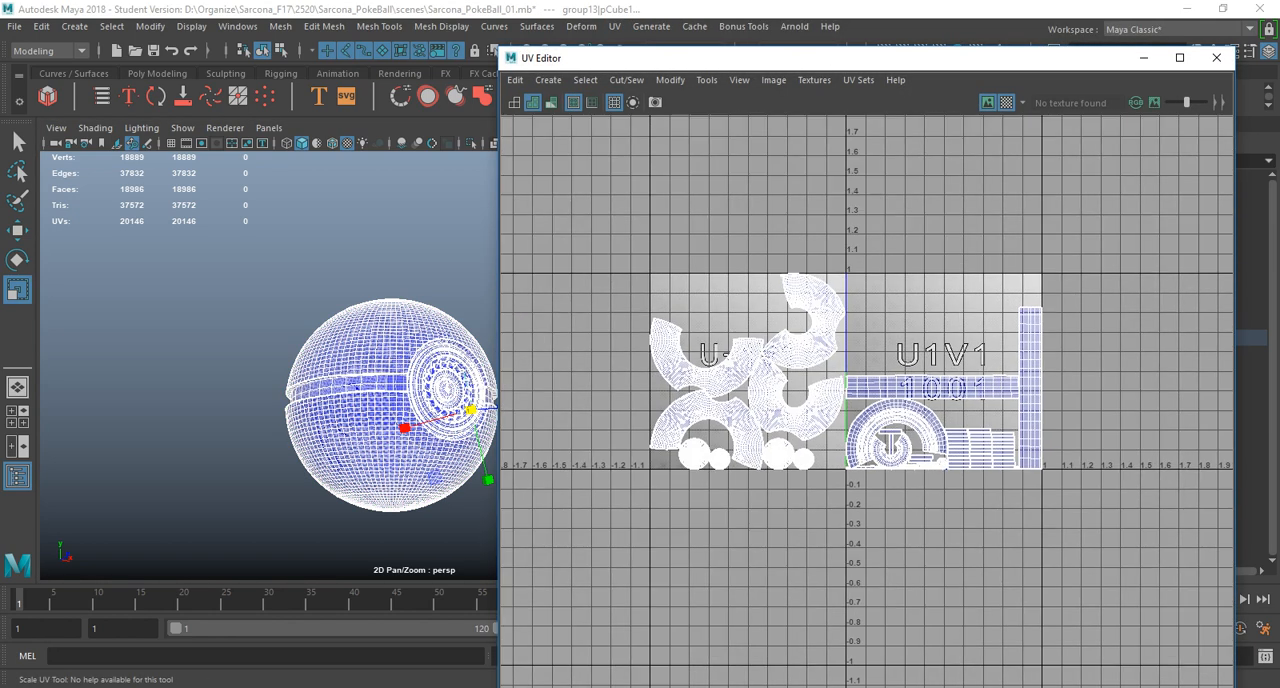
pyautogui.keyDown('alt'); pyautogui.moveTo(340, 360); pyautogui.dragTo(345, 385); pyautogui.keyUp('alt')
pyautogui.keyDown('alt'); pyautogui.moveTo(345, 385); pyautogui.dragTo(445, 400, button='right'); pyautogui.keyUp('alt')
pyautogui.keyDown('alt'); pyautogui.moveTo(445, 400); pyautogui.dragTo(375, 355, button='middle'); pyautogui.keyUp('alt')
pyautogui.keyDown('alt'); pyautogui.moveTo(375, 355); pyautogui.dragTo(480, 375, button='right'); pyautogui.keyUp('alt')
pyautogui.keyDown('alt'); pyautogui.moveTo(300, 365); pyautogui.dragTo(384, 375, button='middle'); pyautogui.keyUp('alt')
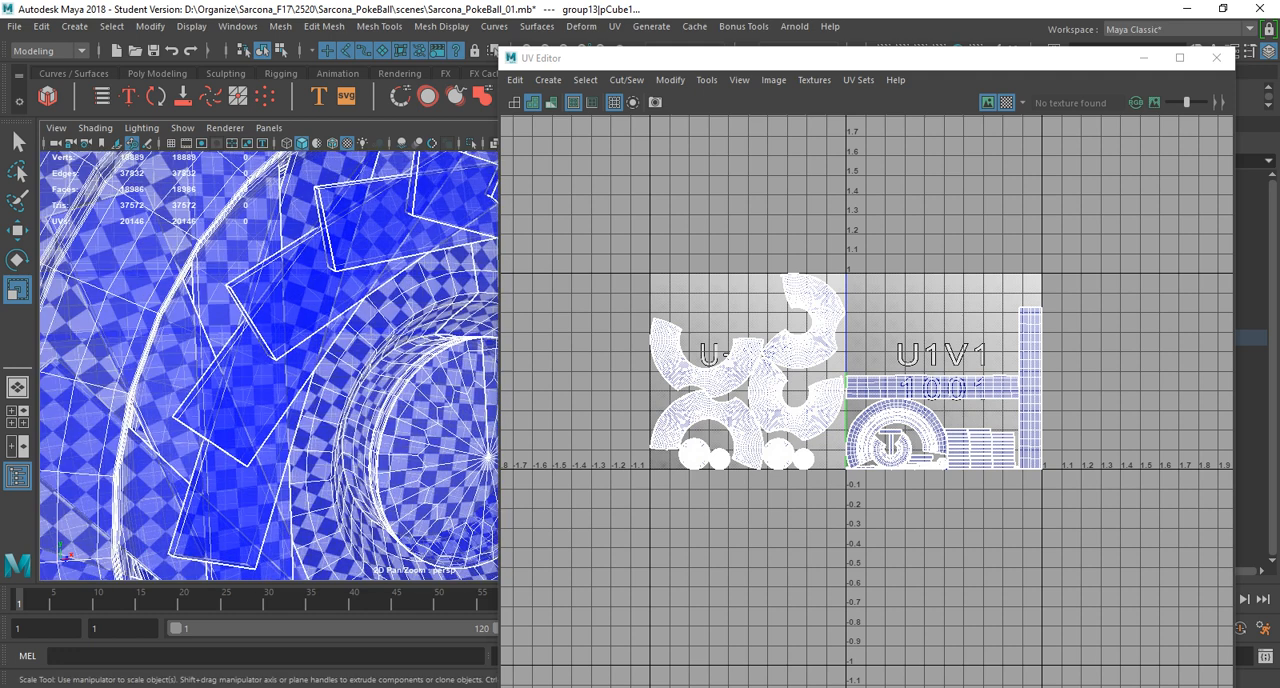
pyautogui.keyDown('alt'); pyautogui.moveTo(340, 470); pyautogui.dragTo(275, 206, button='middle'); pyautogui.keyUp('alt')
pyautogui.keyDown('alt'); pyautogui.moveTo(275, 206); pyautogui.dragTo(315, 235); pyautogui.keyUp('alt')
pyautogui.keyDown('alt'); pyautogui.moveTo(420, 235); pyautogui.dragTo(182, 560, button='middle'); pyautogui.keyUp('alt')
pyautogui.keyDown('alt'); pyautogui.moveTo(300, 380); pyautogui.dragTo(262, 380, button='middle'); pyautogui.keyUp('alt')
pyautogui.keyDown('alt'); pyautogui.moveTo(400, 380); pyautogui.dragTo(190, 370, button='right'); pyautogui.keyUp('alt')
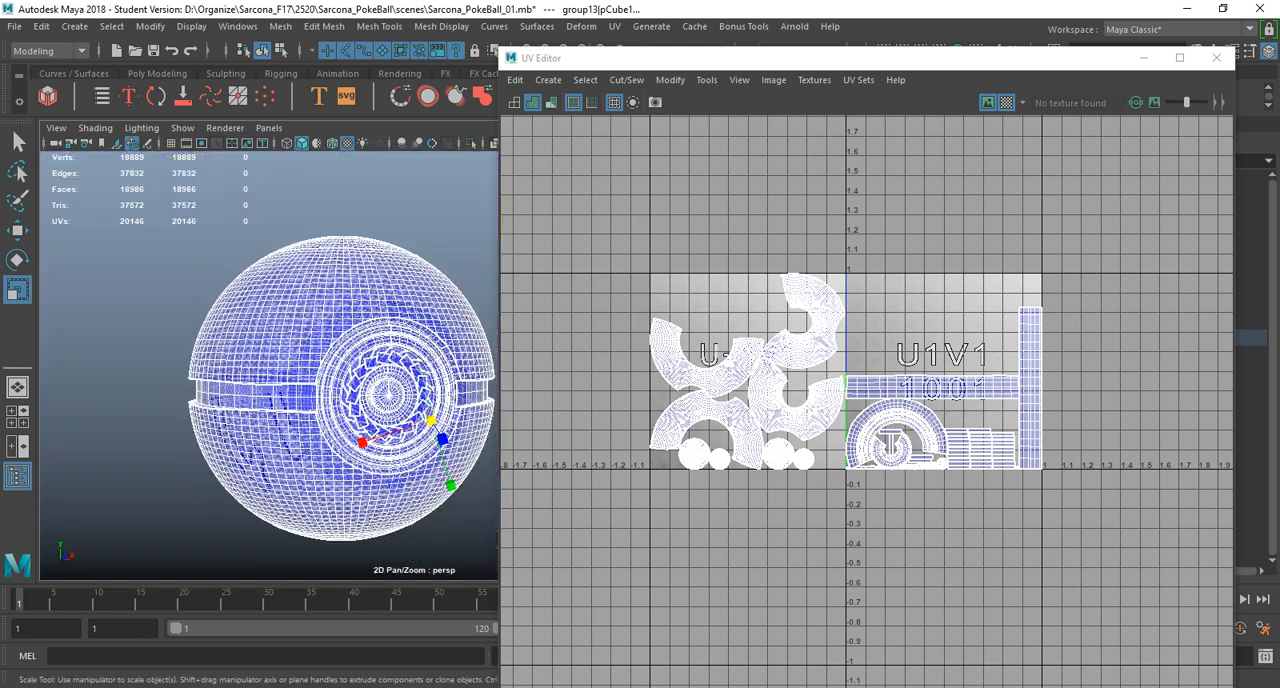
# Select all the UV shells across both tiles and maximize the UV Editor.
pyautogui.moveTo(771, 337); pyautogui.dragTo(702, 312, button='right')
pyautogui.moveTo(1109, 230); pyautogui.dragTo(562, 512)
pyautogui.click(1180, 58)
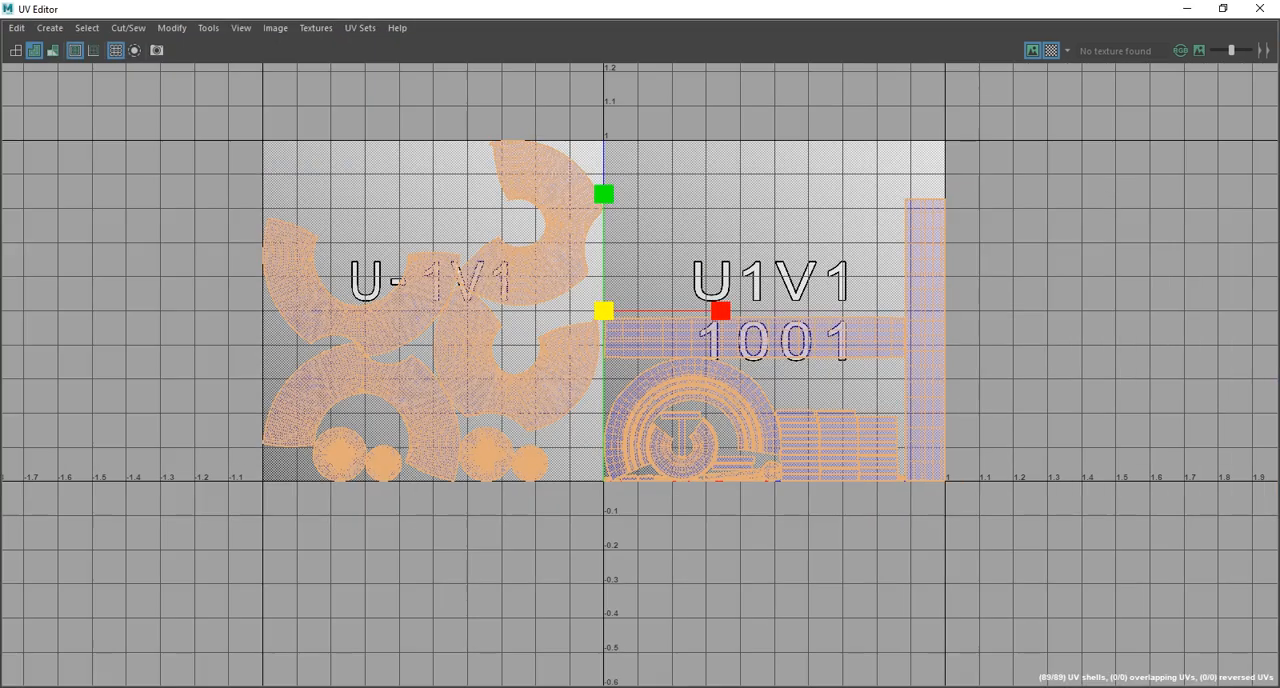
# Hide the UV Editor's toolbar and show it again.
pyautogui.click(208, 27)
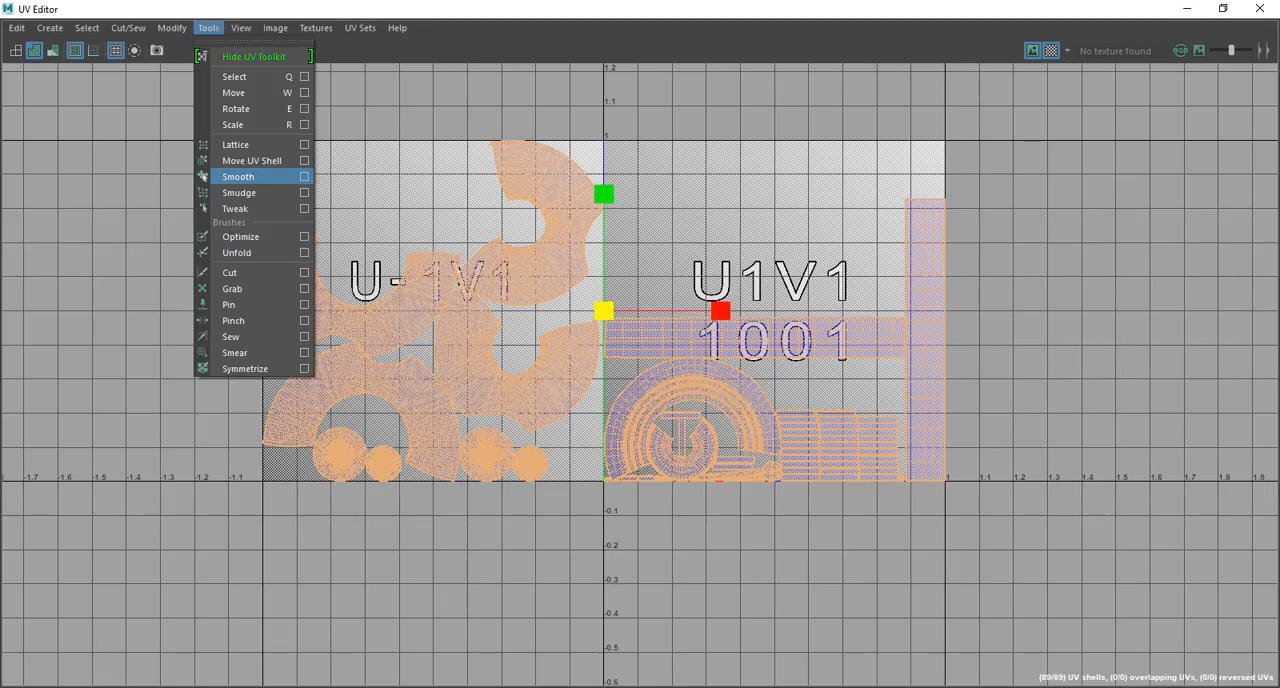
pyautogui.moveTo(241, 28)
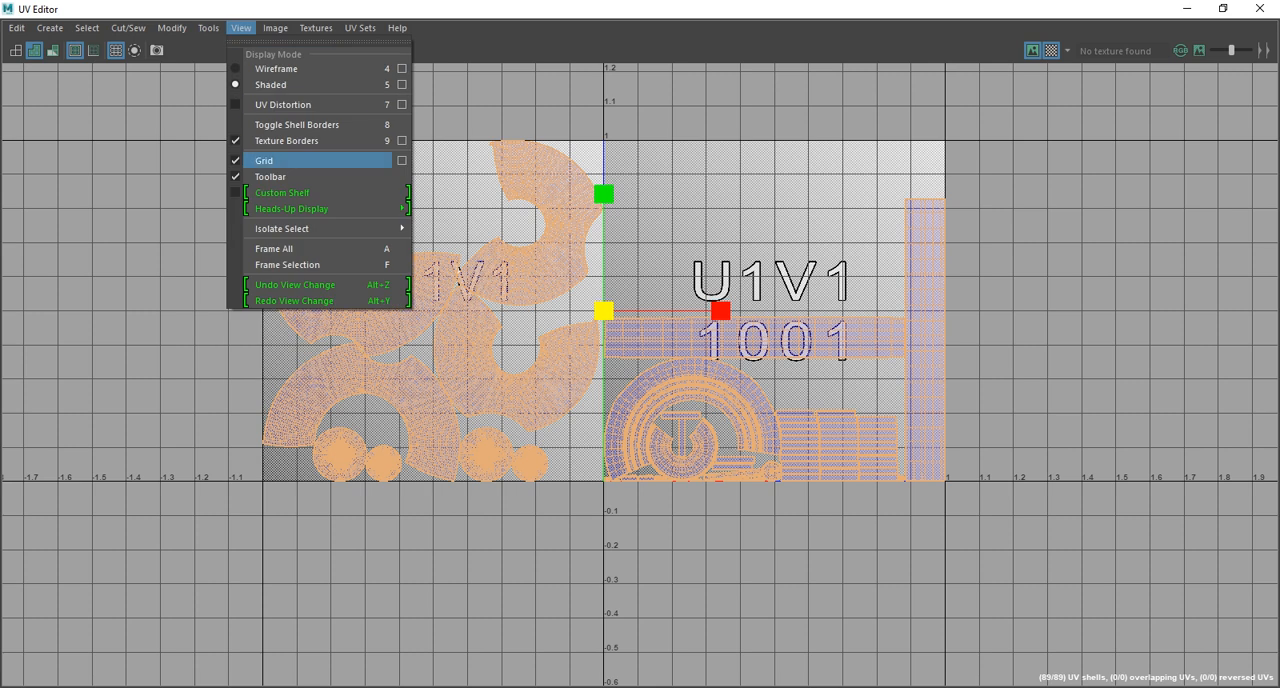
pyautogui.click(275, 176)
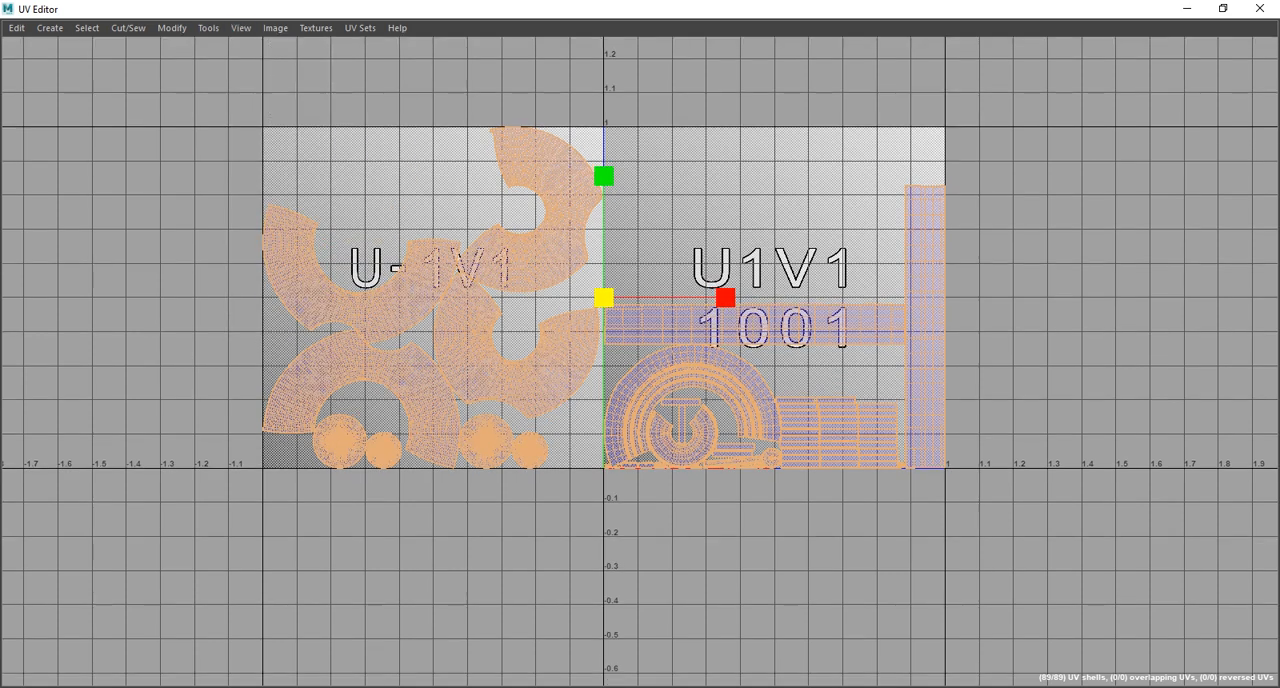
pyautogui.click(241, 27)
pyautogui.click(275, 172)
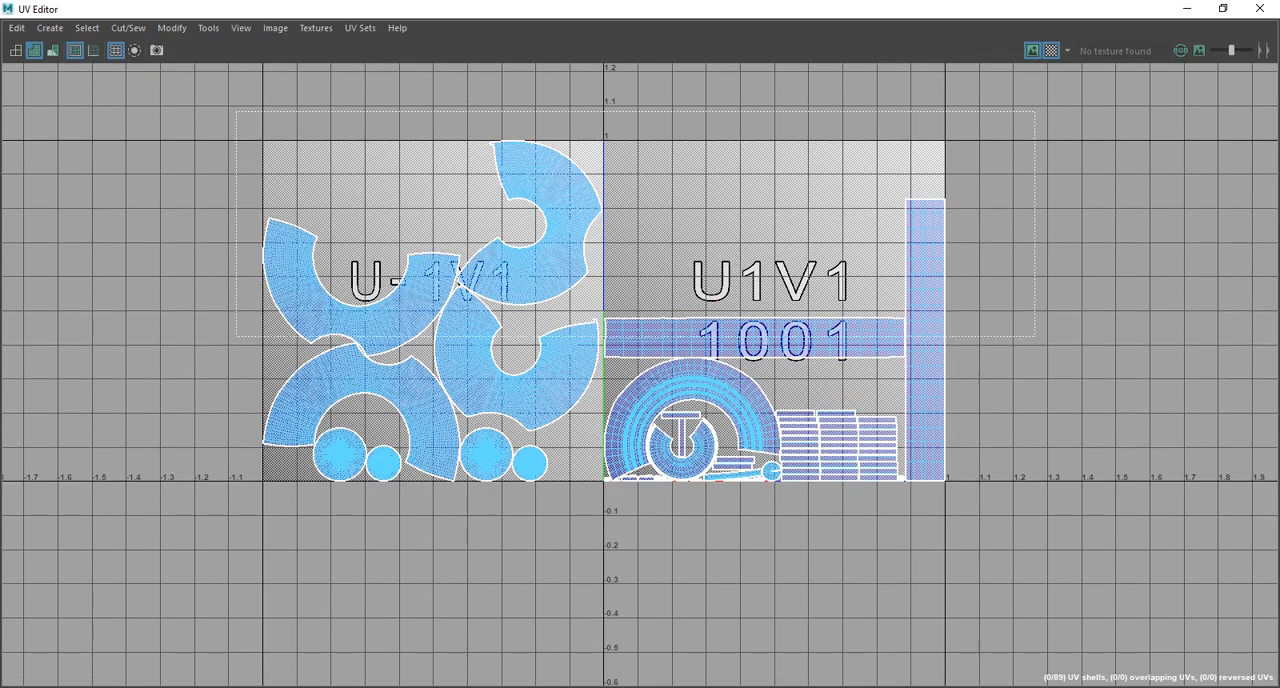
# Reselect every UV shell and move them 1.0 in positive U with the UV Toolkit, into tiles 1001 and 1002.
pyautogui.hotkey('ctrl', 'a')
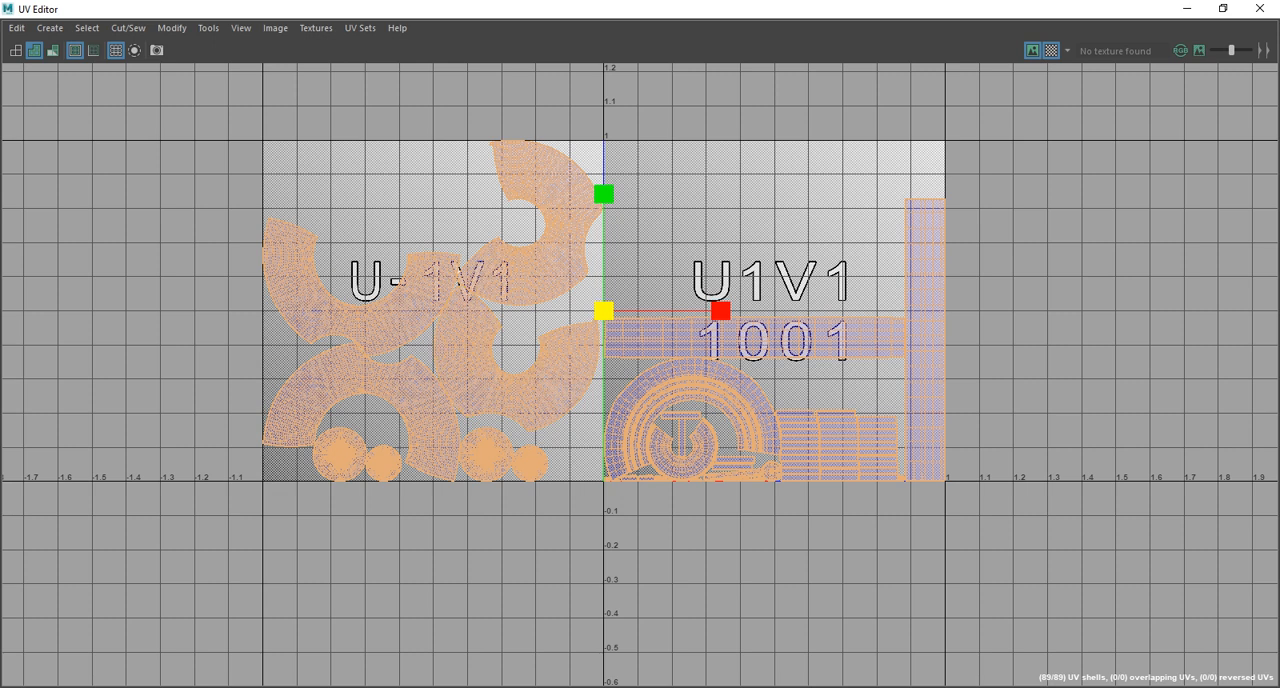
pyautogui.click(172, 28)
pyautogui.moveTo(208, 28)
pyautogui.click(258, 56)
pyautogui.click(208, 28)
pyautogui.click(258, 53)
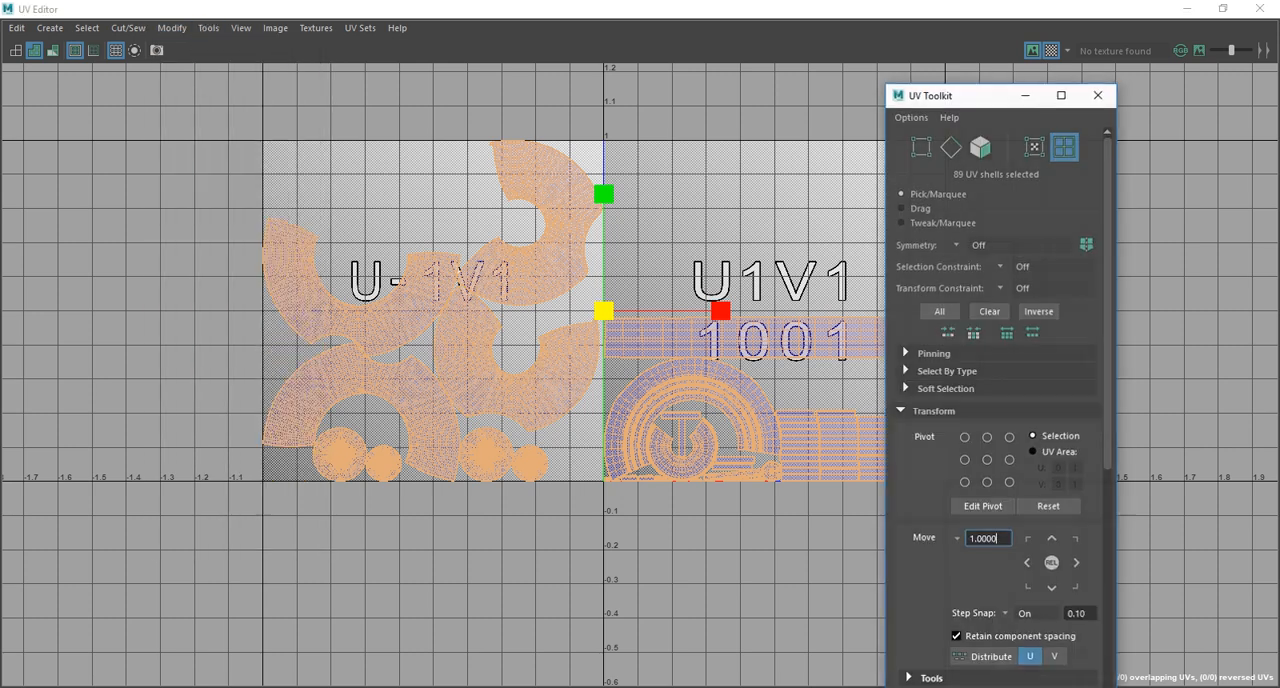
pyautogui.click(1077, 563)
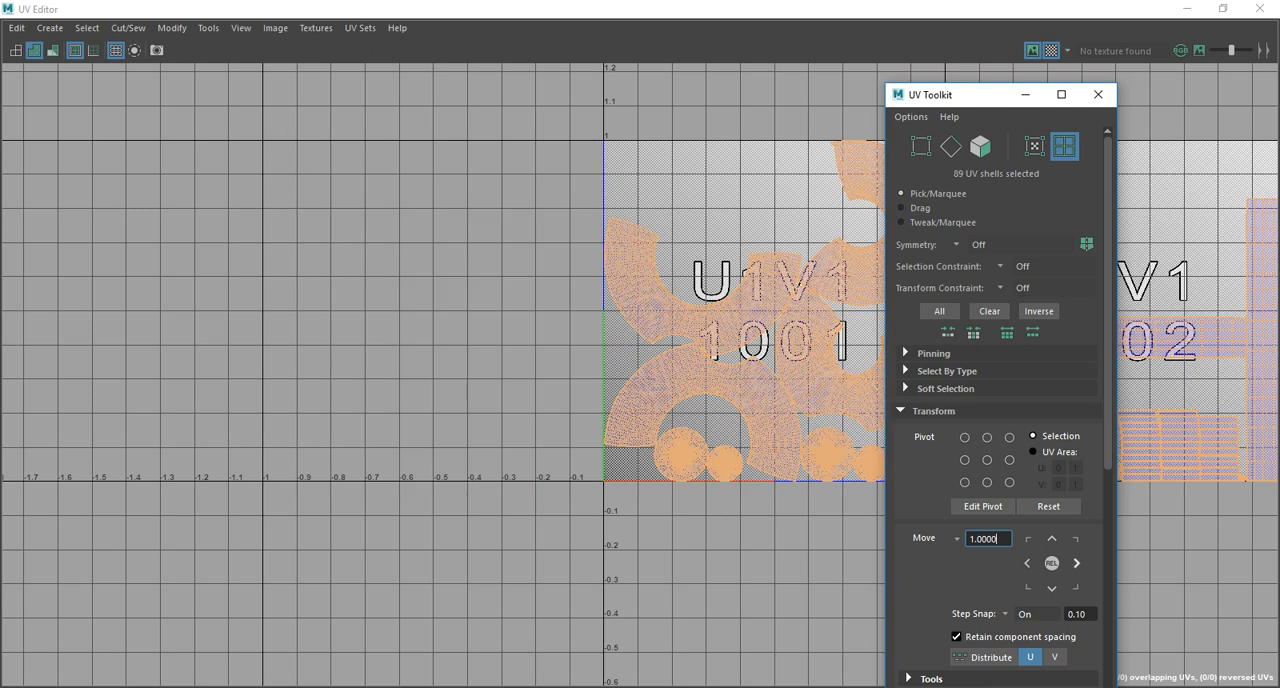
# Turn off the tile image display behind the UV shells so the shell edges are easier to see.
pyautogui.moveTo(760, 390); pyautogui.dragTo(625, 390, button='middle')
pyautogui.hotkey('ctrl', 'z')
pyautogui.keyDown('alt'); pyautogui.moveTo(1050, 378); pyautogui.dragTo(618, 437, button='middle'); pyautogui.keyUp('alt')
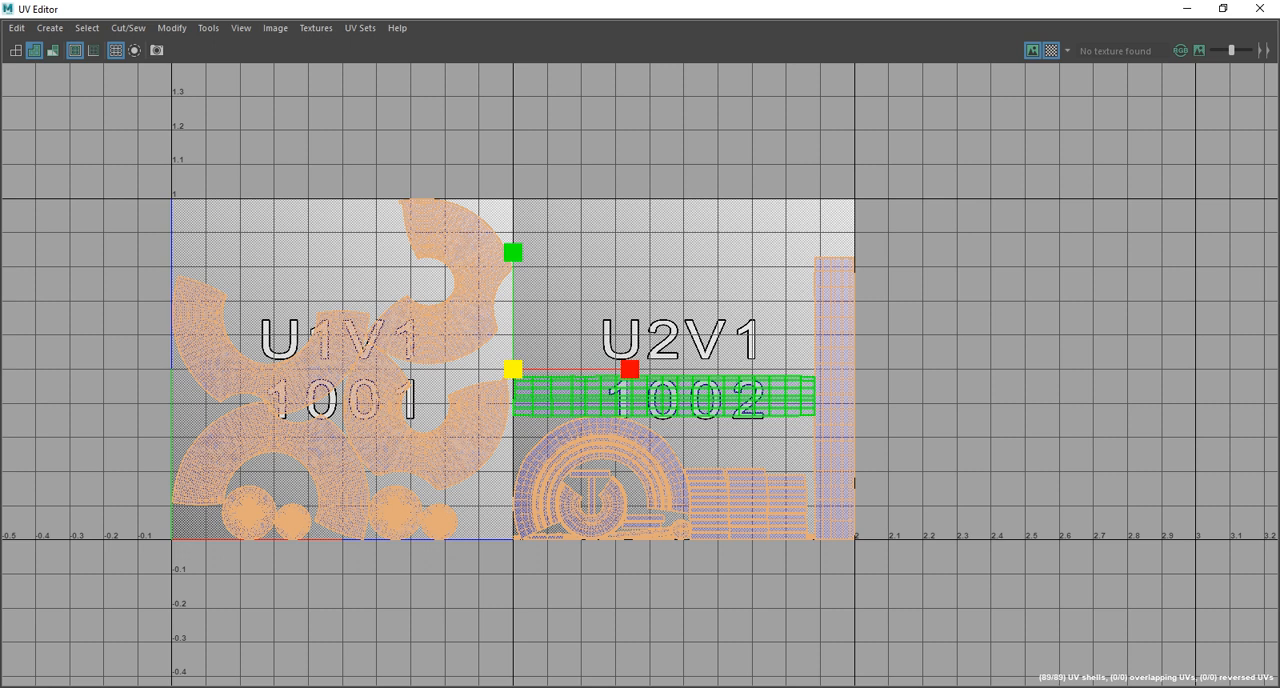
pyautogui.moveTo(657, 391); pyautogui.dragTo(659, 358, button='right')
pyautogui.moveTo(634, 401); pyautogui.dragTo(698, 400, button='right')
pyautogui.scroll(7, 618, 381)
pyautogui.scroll(3, 805, 388)
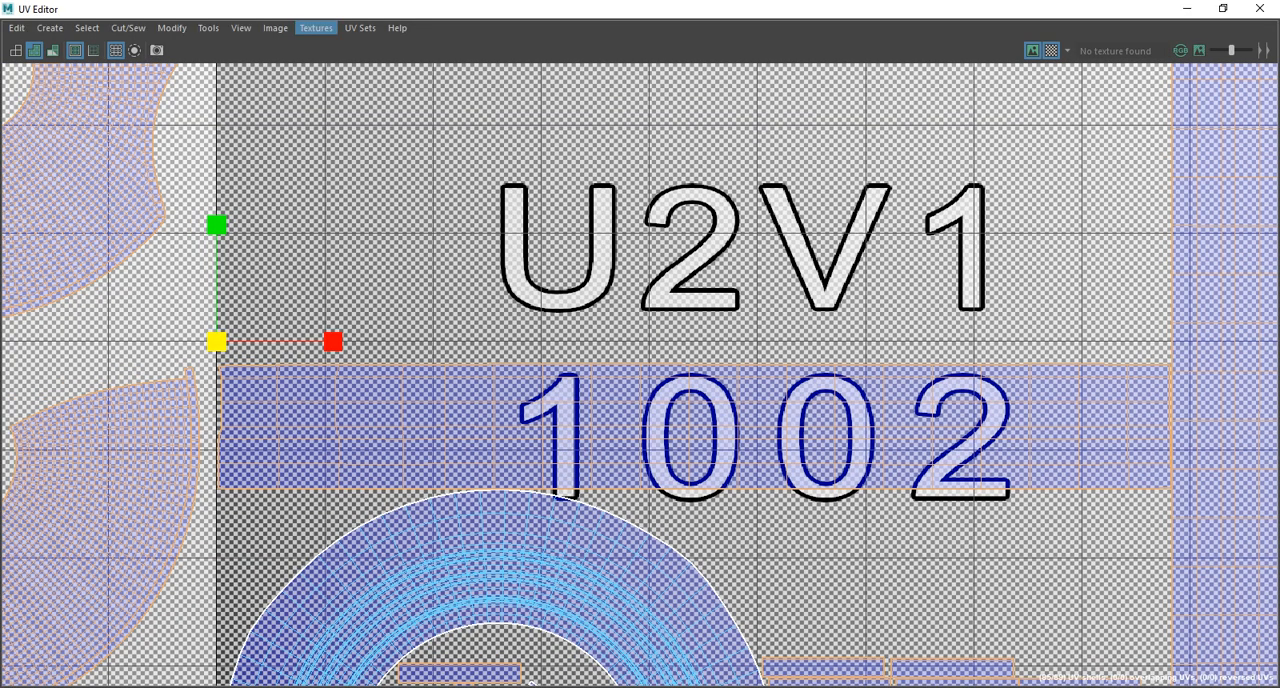
pyautogui.click(316, 28)
pyautogui.click(300, 51)
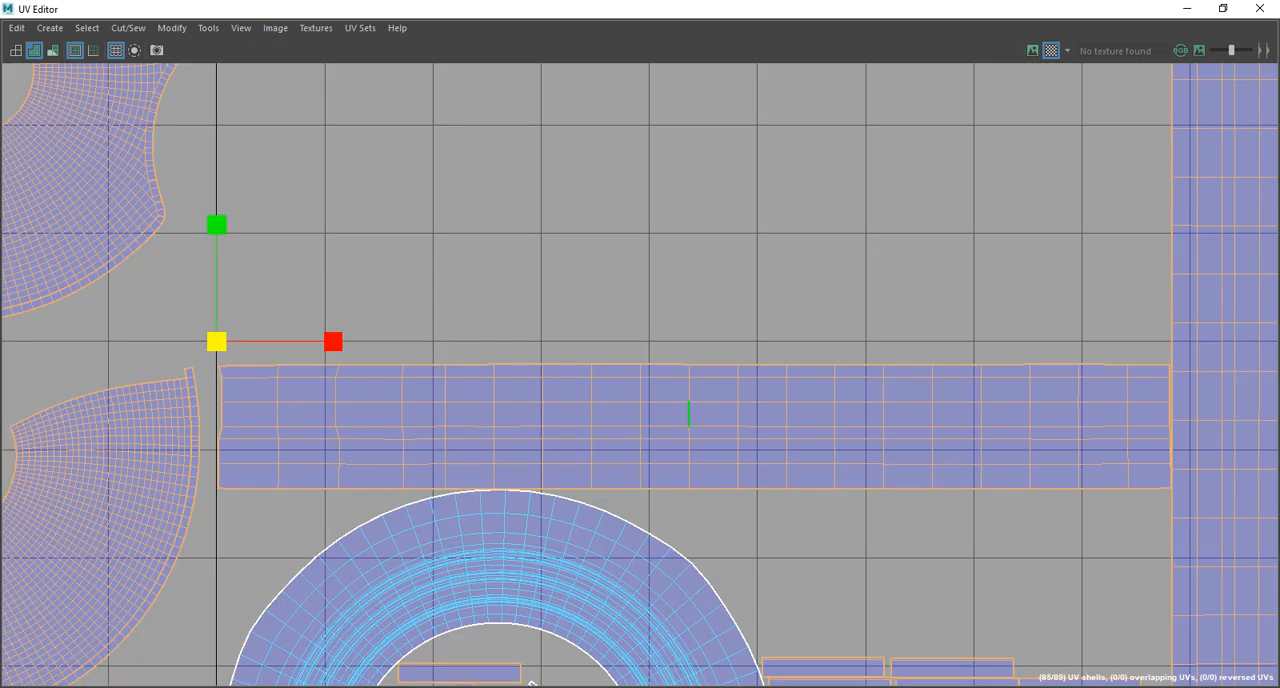
# Cut the long horizontal and vertical strip shells in tile 1002 across their middle edges.
pyautogui.click(688, 412)
pyautogui.keyDown('alt'); pyautogui.moveTo(951, 371); pyautogui.dragTo(591, 420, button='middle'); pyautogui.keyUp('alt')
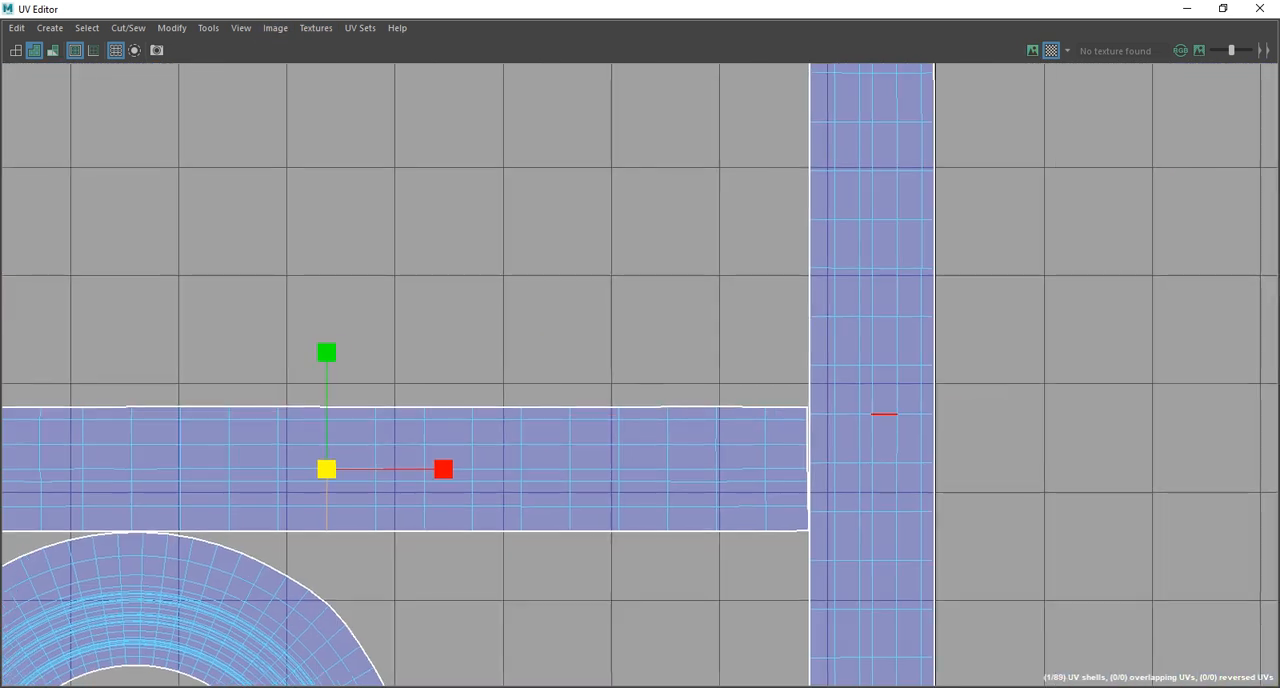
pyautogui.keyDown('shift'); pyautogui.doubleClick(884, 414); pyautogui.keyUp('shift')
pyautogui.scroll(-6, 880, 420)
pyautogui.keyDown('shift'); pyautogui.rightClick(646, 291); pyautogui.keyUp('shift')
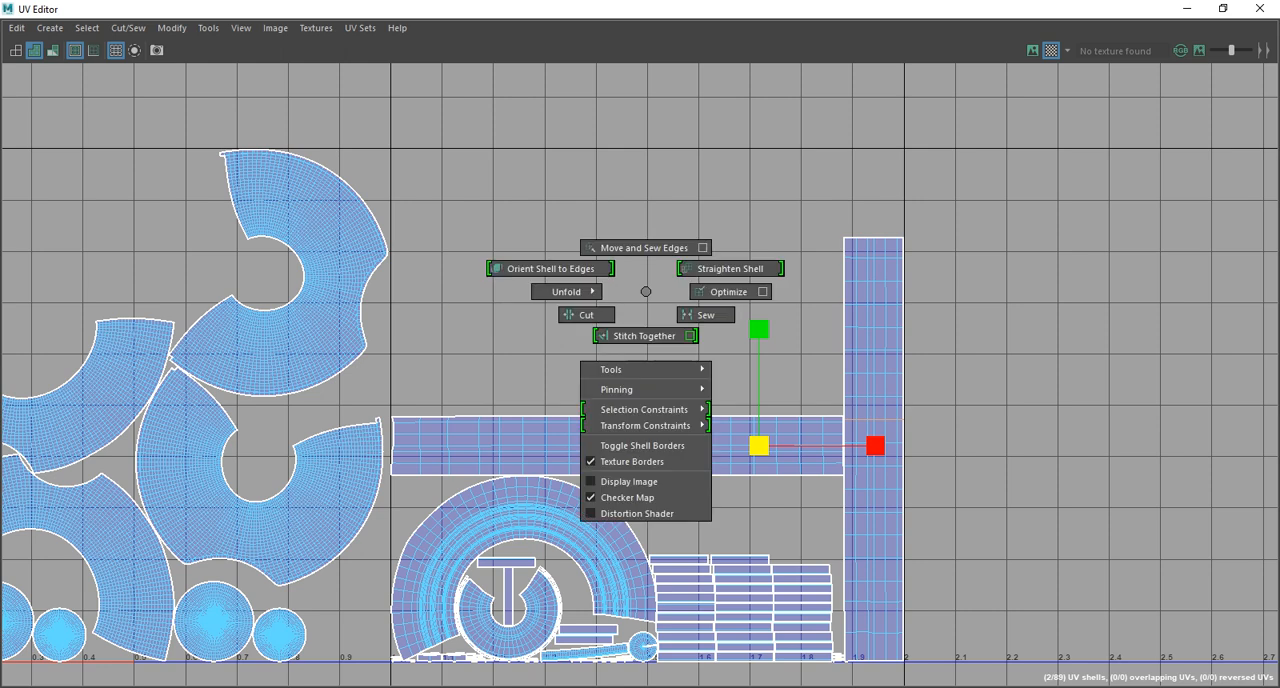
pyautogui.keyDown('shift'); pyautogui.moveTo(646, 291); pyautogui.dragTo(588, 315, button='right'); pyautogui.keyUp('shift')
# Select all the UV shells in tile 1002, lay them out again, and move them 1.0 in positive U into tile 1002.
pyautogui.scroll(-3, 785, 393)
pyautogui.moveTo(646, 363); pyautogui.dragTo(577, 340, button='right')
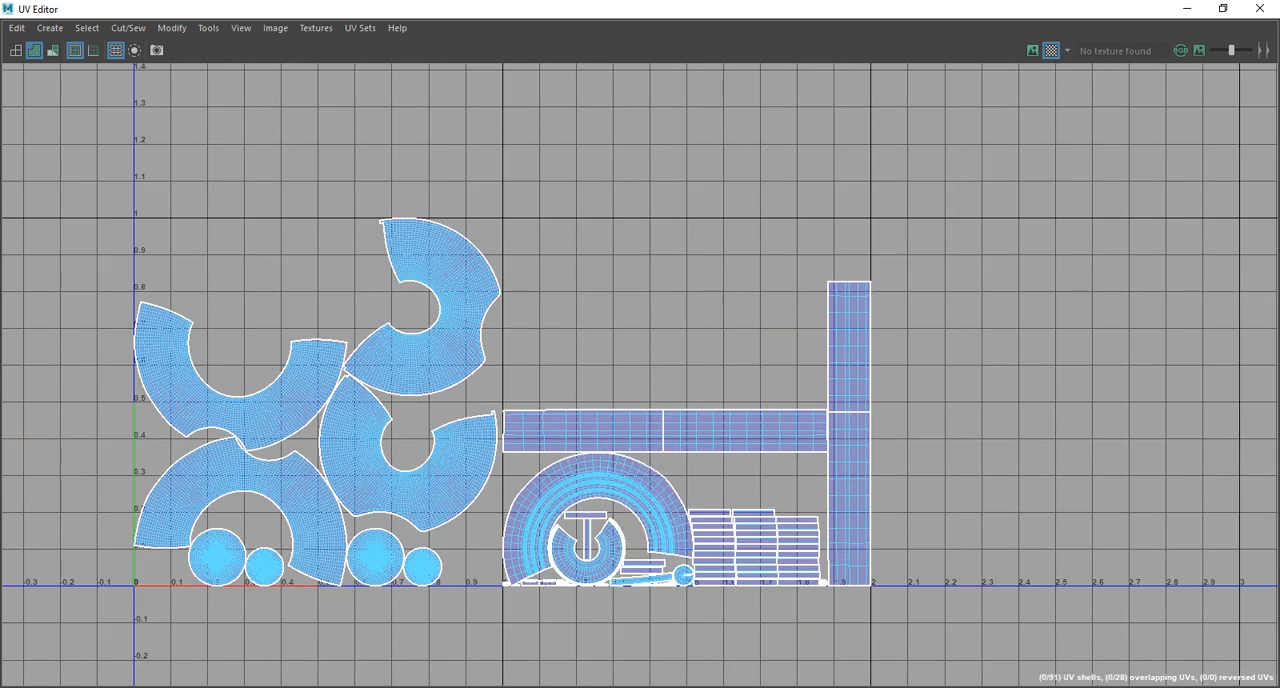
pyautogui.moveTo(511, 221); pyautogui.dragTo(1040, 621)
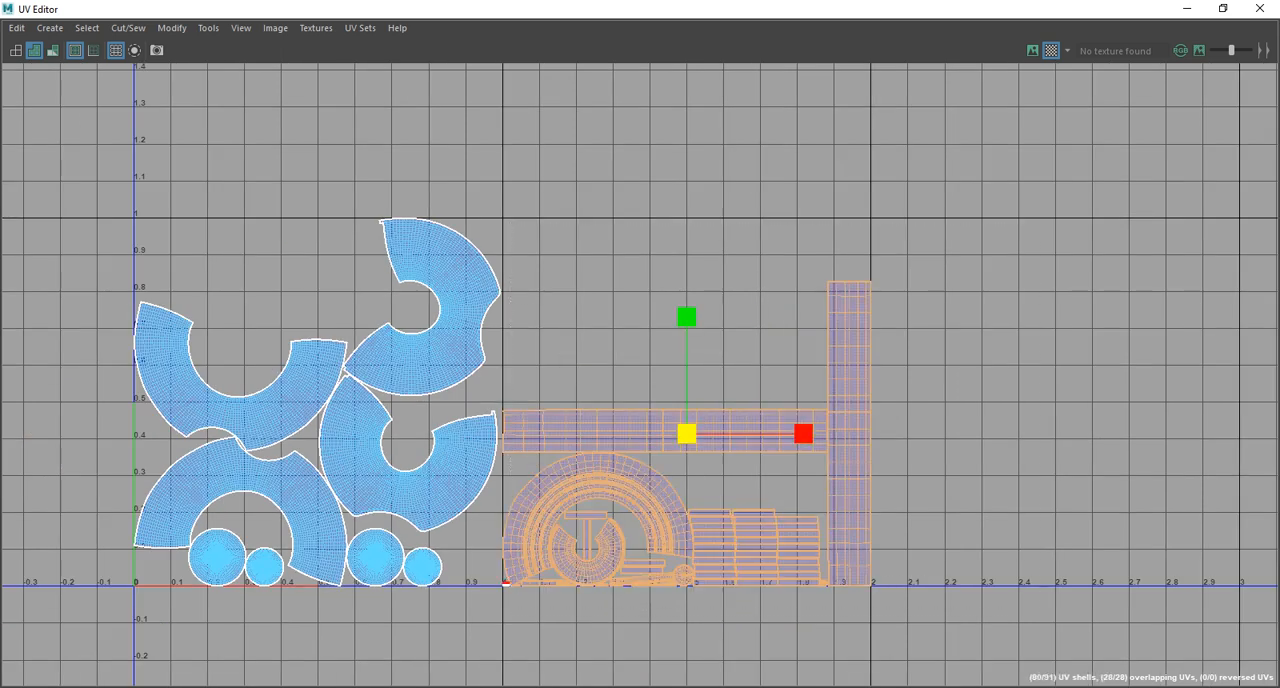
pyautogui.keyDown('shift'); pyautogui.moveTo(490, 558); pyautogui.dragTo(520, 588); pyautogui.keyUp('shift')
pyautogui.moveTo(661, 214)
pyautogui.keyDown('shift'); pyautogui.mouseDown(button='right')
pyautogui.moveTo(655, 292)
pyautogui.moveTo(661, 215)
pyautogui.mouseUp(button='right'); pyautogui.keyUp('shift')
pyautogui.moveTo(665, 9); pyautogui.dragTo(844, 56)
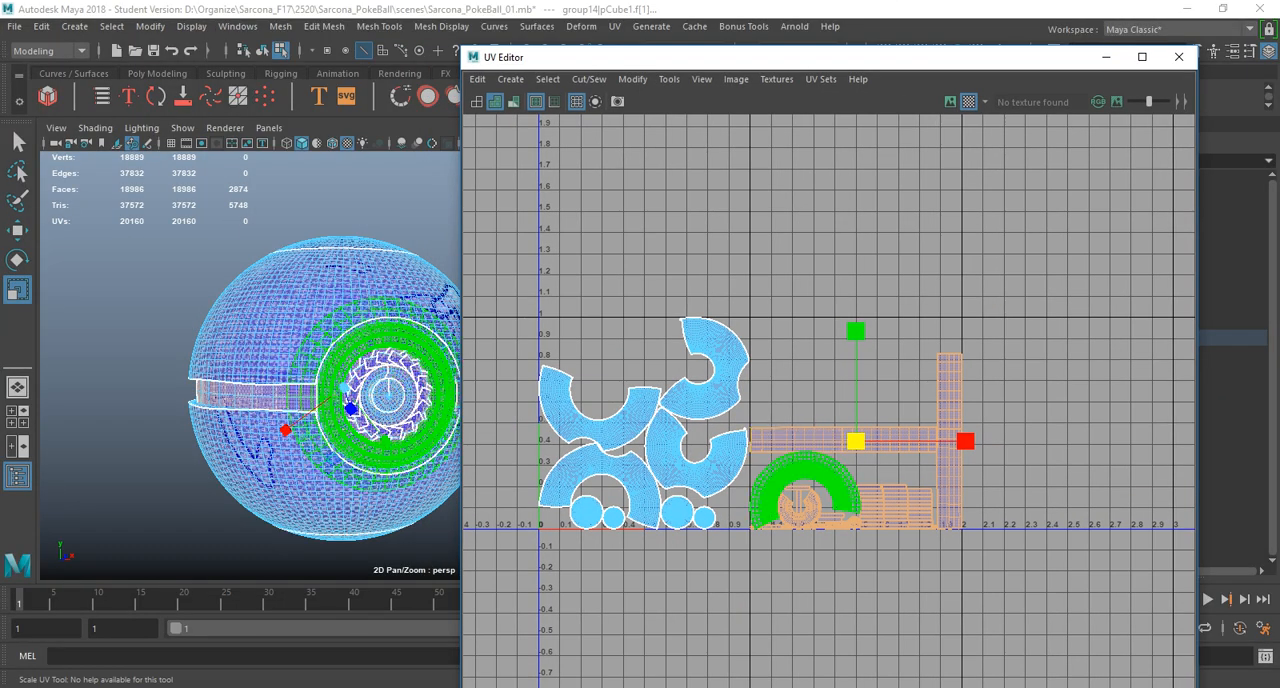
pyautogui.keyDown('shift'); pyautogui.moveTo(841, 214); pyautogui.dragTo(705, 262, button='right'); pyautogui.keyUp('shift')
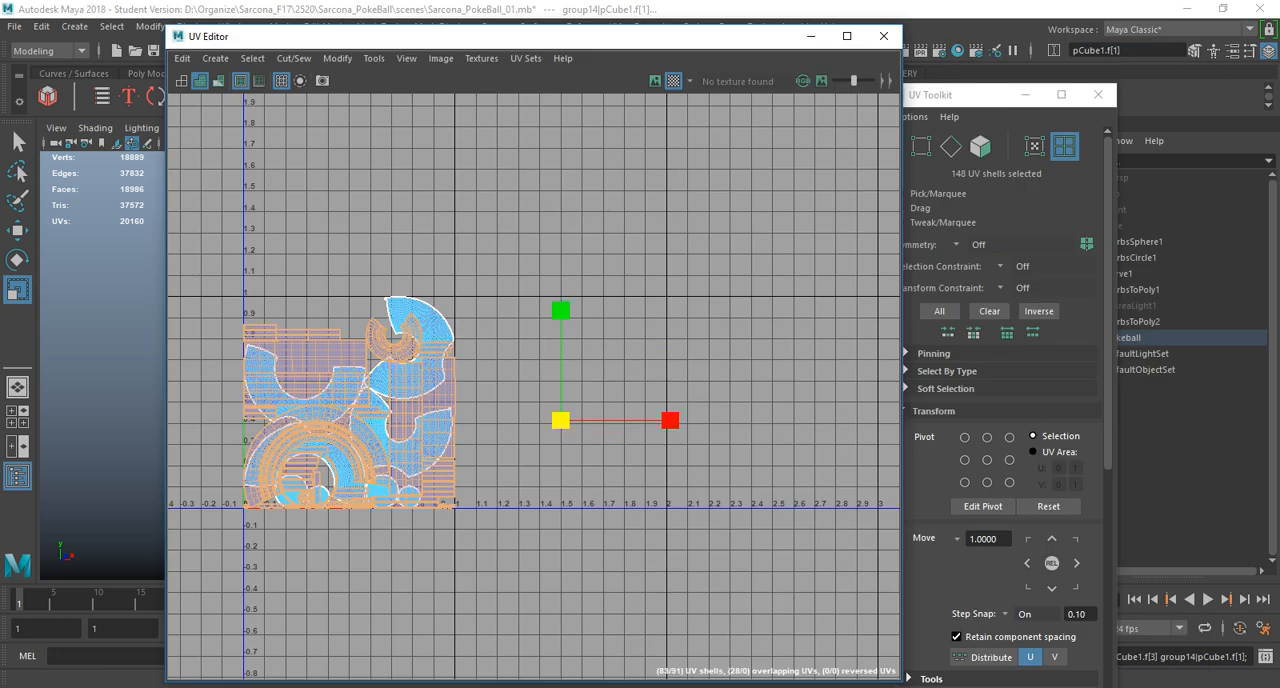
pyautogui.click(1077, 563)
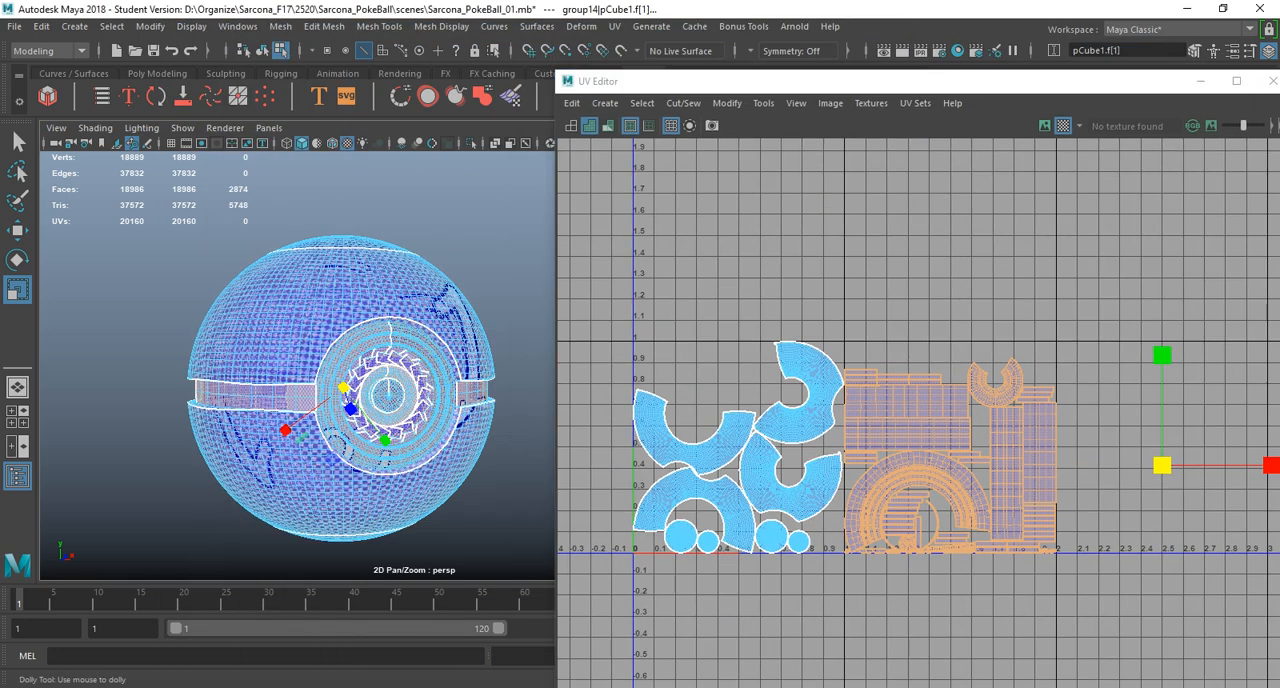
# Compare the checker density on the band, ring and sphere halves in the viewport.
pyautogui.keyDown('alt'); pyautogui.moveTo(260, 390); pyautogui.dragTo(400, 390, button='right'); pyautogui.keyUp('alt')
pyautogui.keyDown('alt'); pyautogui.moveTo(300, 400); pyautogui.dragTo(430, 388, button='middle'); pyautogui.keyUp('alt')
pyautogui.keyDown('alt'); pyautogui.moveTo(300, 390); pyautogui.dragTo(240, 390, button='right'); pyautogui.keyUp('alt')
pyautogui.keyDown('alt'); pyautogui.moveTo(240, 390); pyautogui.dragTo(300, 390); pyautogui.keyUp('alt')
pyautogui.keyDown('alt'); pyautogui.moveTo(300, 390); pyautogui.dragTo(315, 390, button='right'); pyautogui.keyUp('alt')
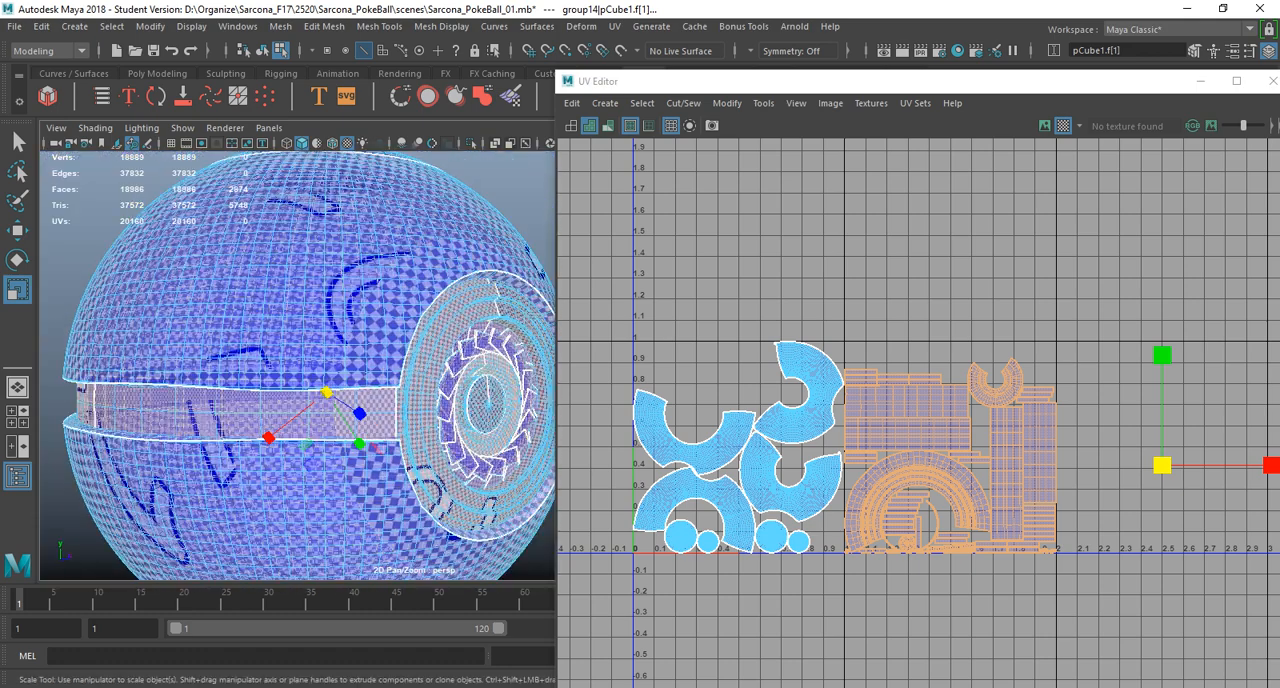
pyautogui.moveTo(806, 402)
pyautogui.mouseDown(button='right')
pyautogui.moveTo(862, 402)
pyautogui.moveTo(806, 402)
pyautogui.mouseUp(button='right')
pyautogui.moveTo(350, 280); pyautogui.dragTo(400, 230, button='right')
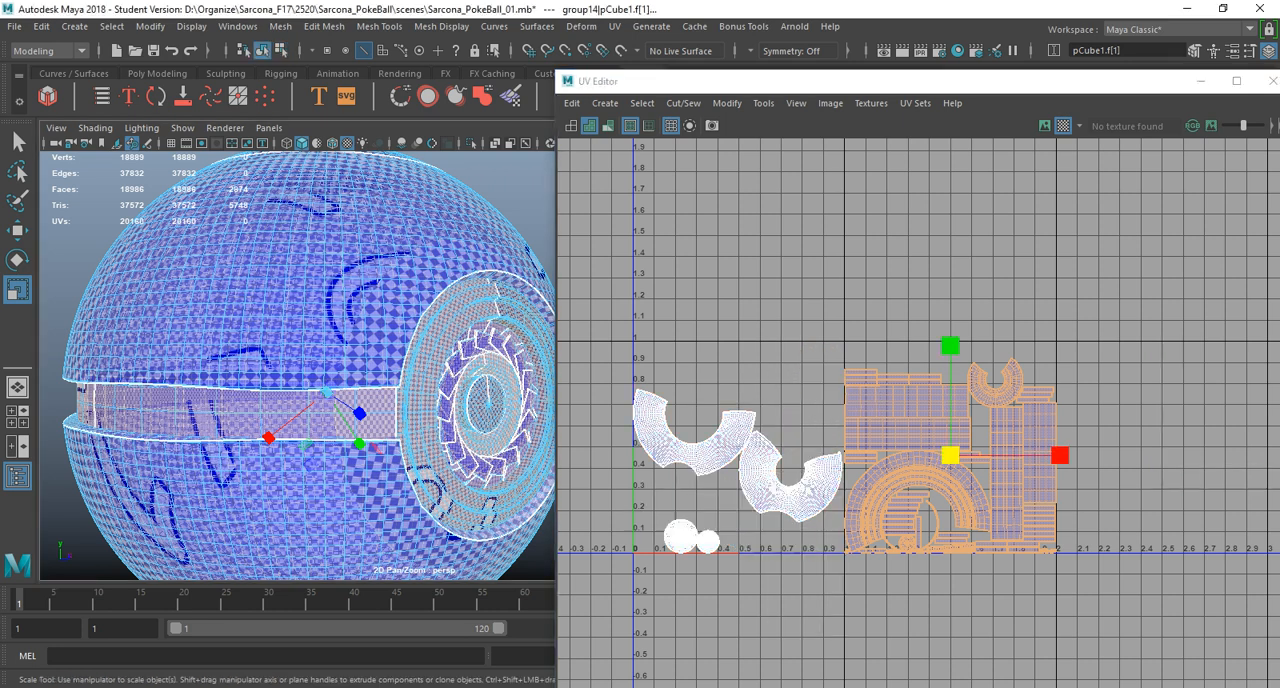
pyautogui.keyDown('alt'); pyautogui.moveTo(320, 380); pyautogui.dragTo(332, 275); pyautogui.keyUp('alt')
# Select the upper sphere half alone and pick its two large UV shells in turn to identify the surfaces they cover.
pyautogui.keyDown('shift'); pyautogui.click(290, 425); pyautogui.keyUp('shift')
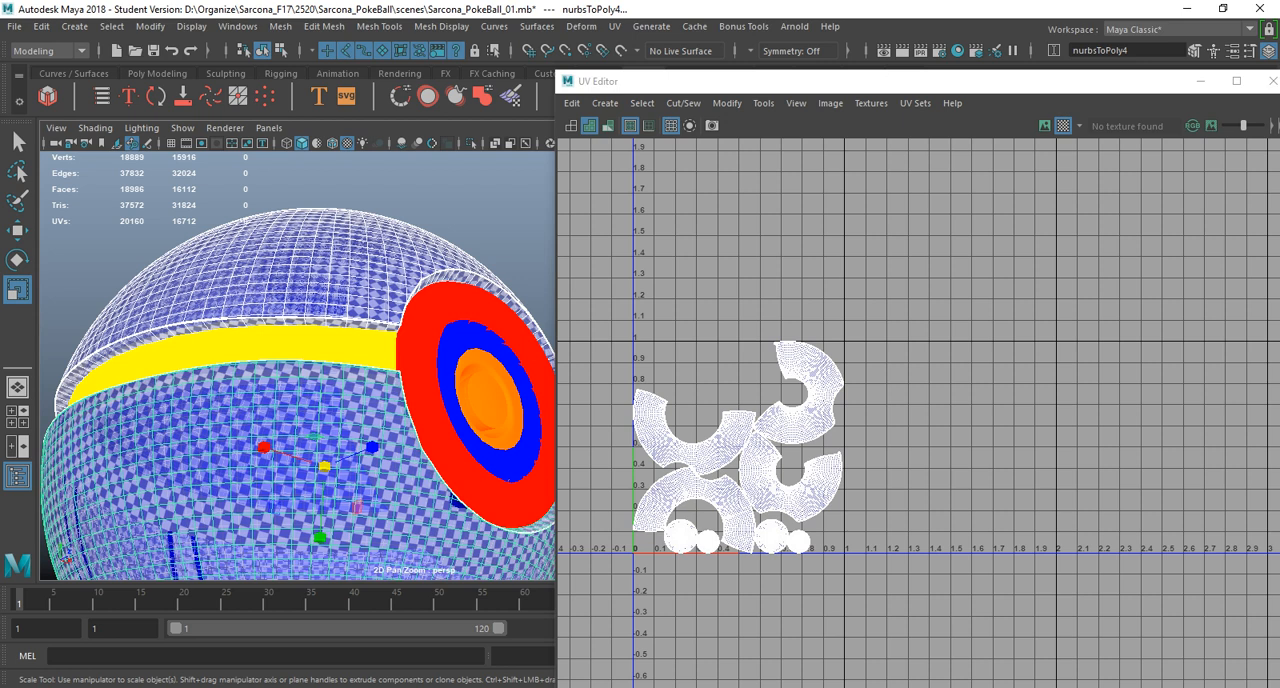
pyautogui.keyDown('alt'); pyautogui.moveTo(290, 425); pyautogui.dragTo(300, 450); pyautogui.keyUp('alt')
pyautogui.click(290, 290)
pyautogui.keyDown('alt'); pyautogui.moveTo(290, 290); pyautogui.dragTo(350, 370); pyautogui.keyUp('alt')
pyautogui.moveTo(682, 397); pyautogui.dragTo(613, 374, button='right')
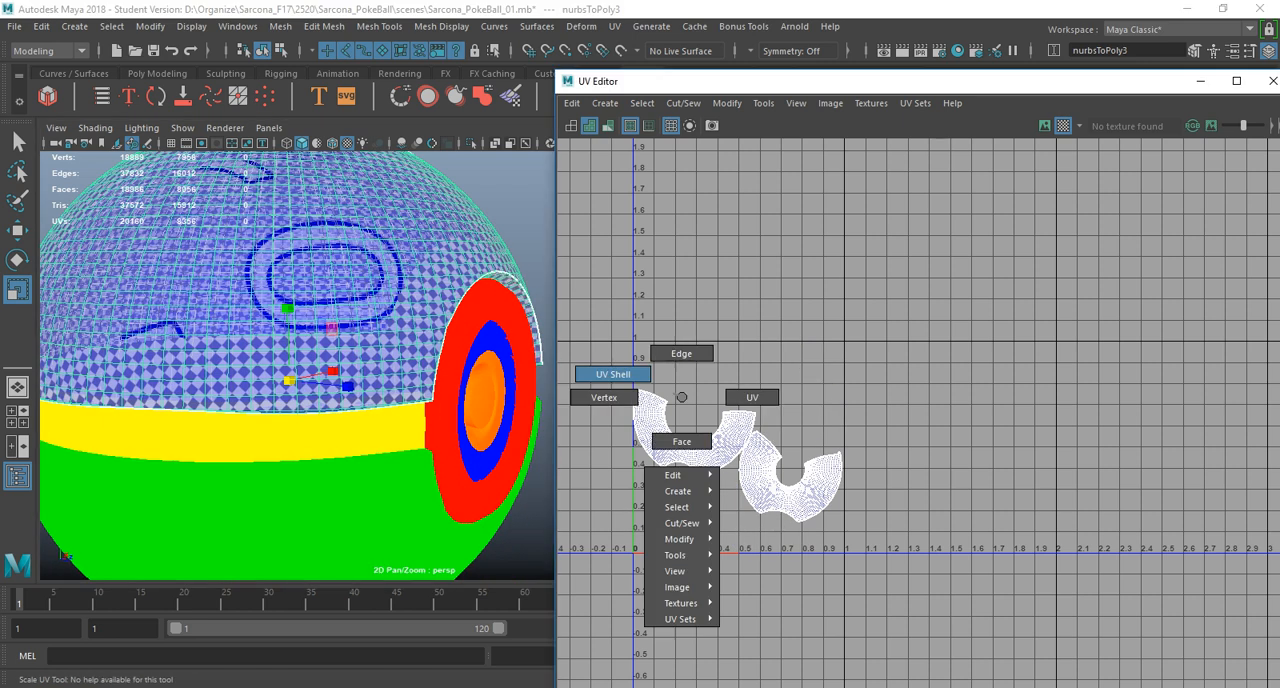
pyautogui.click(680, 440)
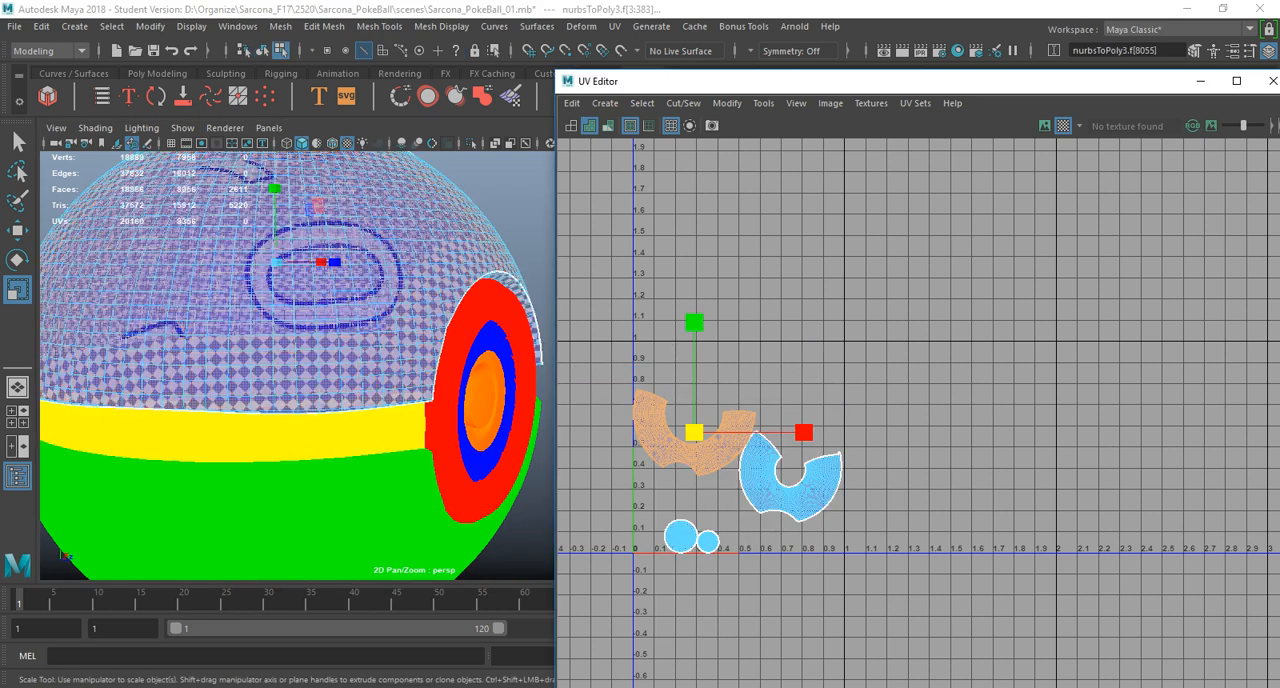
pyautogui.scroll(-5, 300, 350)
pyautogui.keyDown('alt'); pyautogui.moveTo(300, 350); pyautogui.dragTo(305, 455); pyautogui.keyUp('alt')
pyautogui.click(790, 502)
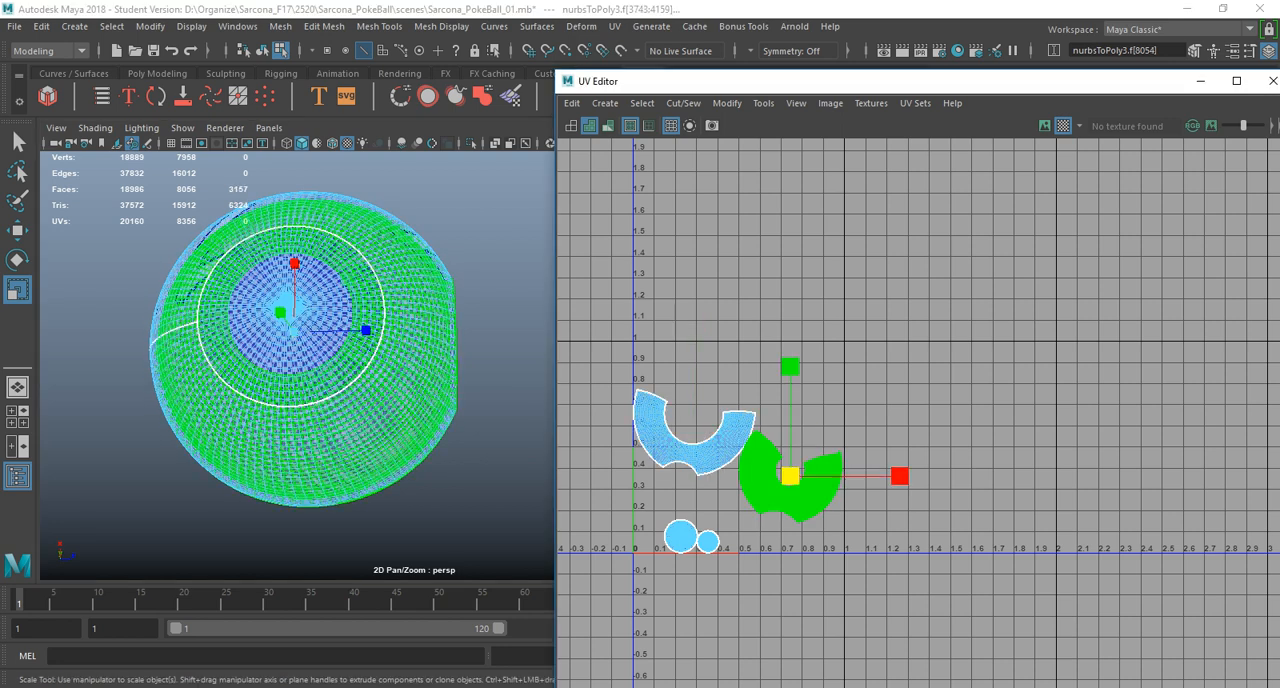
# Switch the viewport to wireframe and examine which surface of the upper sphere half the selected shell covers.
pyautogui.keyDown('alt'); pyautogui.moveTo(300, 380); pyautogui.dragTo(240, 290); pyautogui.keyUp('alt')
pyautogui.keyDown('alt'); pyautogui.moveTo(300, 300); pyautogui.dragTo(270, 371, button='middle'); pyautogui.keyUp('alt')
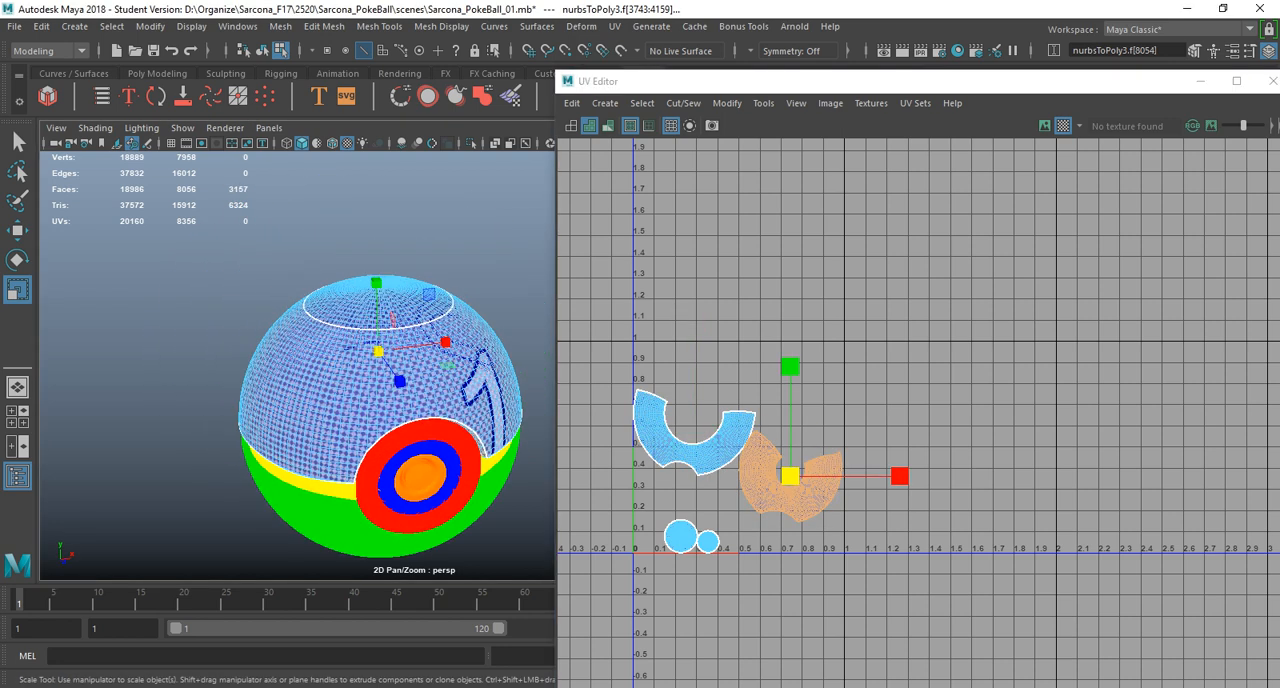
pyautogui.scroll(5, 300, 370)
pyautogui.keyDown('alt'); pyautogui.moveTo(290, 390); pyautogui.dragTo(370, 360); pyautogui.keyUp('alt')
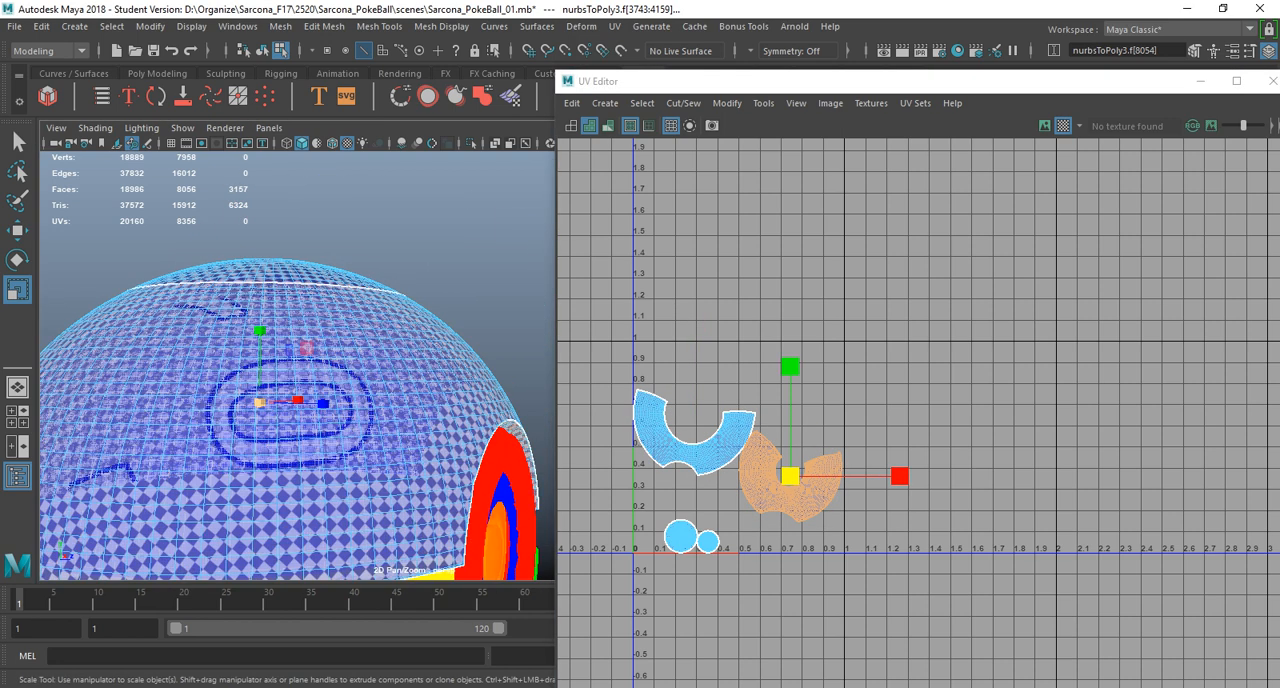
pyautogui.press('4')
pyautogui.moveTo(310, 390)
pyautogui.keyDown('alt'); pyautogui.mouseDown()
pyautogui.moveTo(345, 305)
pyautogui.moveTo(305, 390)
pyautogui.mouseUp(); pyautogui.keyUp('alt')
pyautogui.keyDown('alt'); pyautogui.moveTo(320, 385); pyautogui.dragTo(255, 385, button='right'); pyautogui.keyUp('alt')
pyautogui.keyDown('alt'); pyautogui.moveTo(255, 385); pyautogui.dragTo(294, 371, button='middle'); pyautogui.keyUp('alt')
pyautogui.keyDown('alt'); pyautogui.moveTo(340, 375); pyautogui.dragTo(298, 368); pyautogui.keyUp('alt')
pyautogui.press('w')
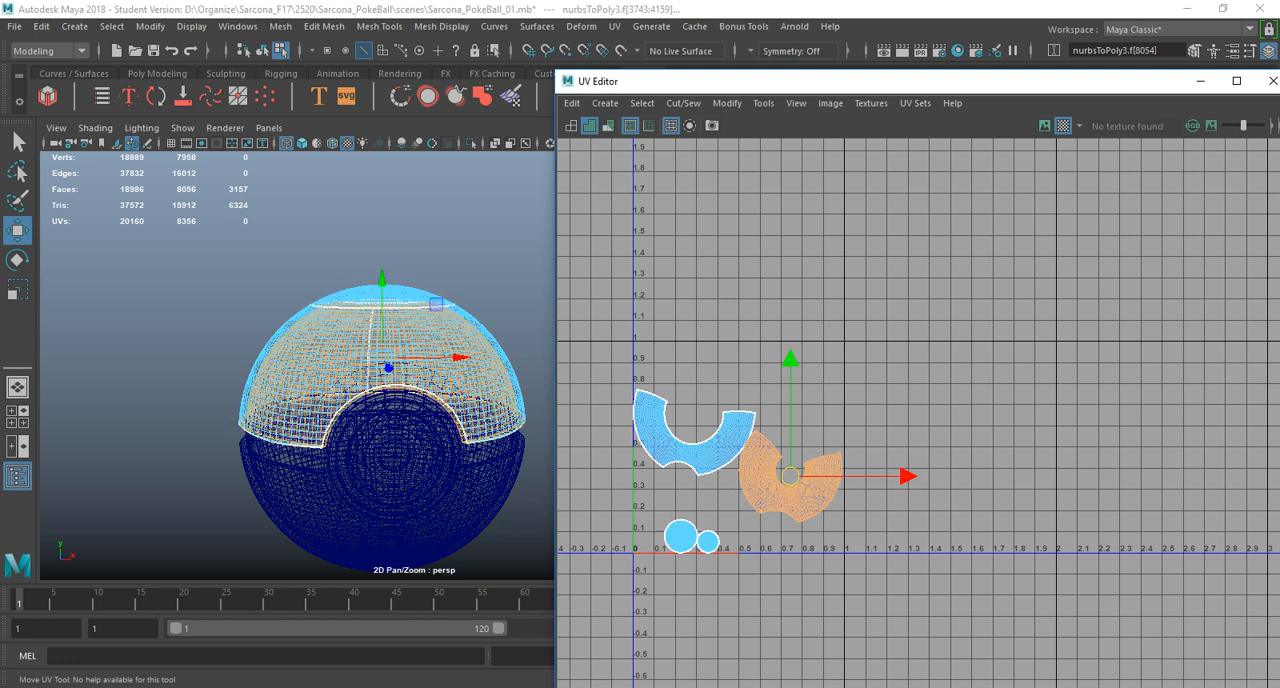
# Select the smaller arc shell and smaller cap shell of each sphere half and move them 1.0 in positive V.
pyautogui.moveTo(322, 377); pyautogui.dragTo(353, 345, button='right')
pyautogui.keyDown('shift'); pyautogui.click(330, 483); pyautogui.keyUp('shift')
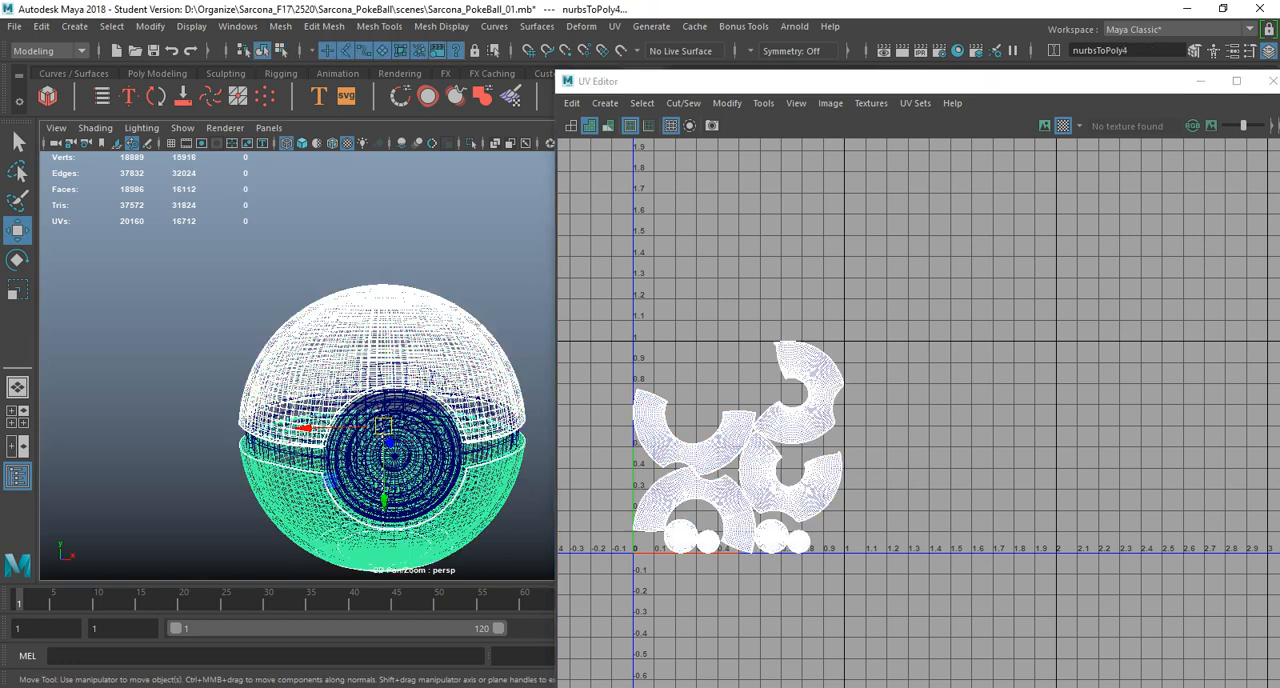
pyautogui.keyDown('alt'); pyautogui.moveTo(790, 470); pyautogui.dragTo(868, 411, button='middle'); pyautogui.keyUp('alt')
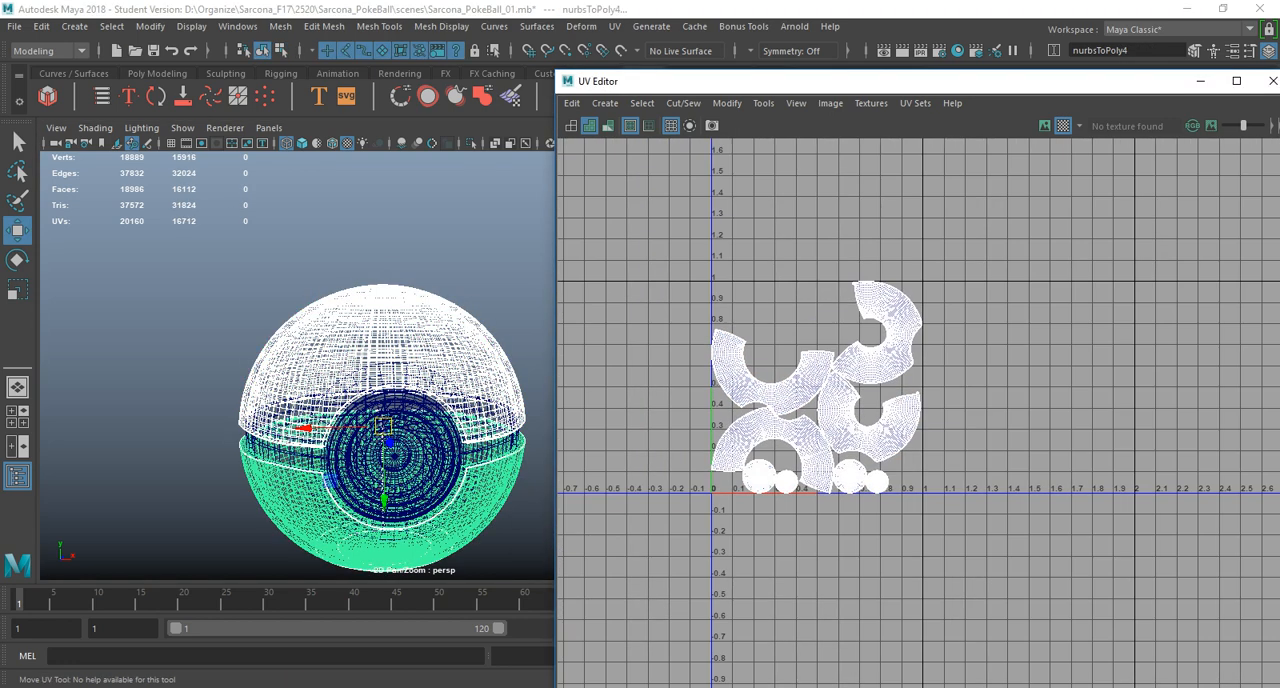
pyautogui.moveTo(840, 400); pyautogui.dragTo(789, 377, button='right')
pyautogui.click(880, 322)
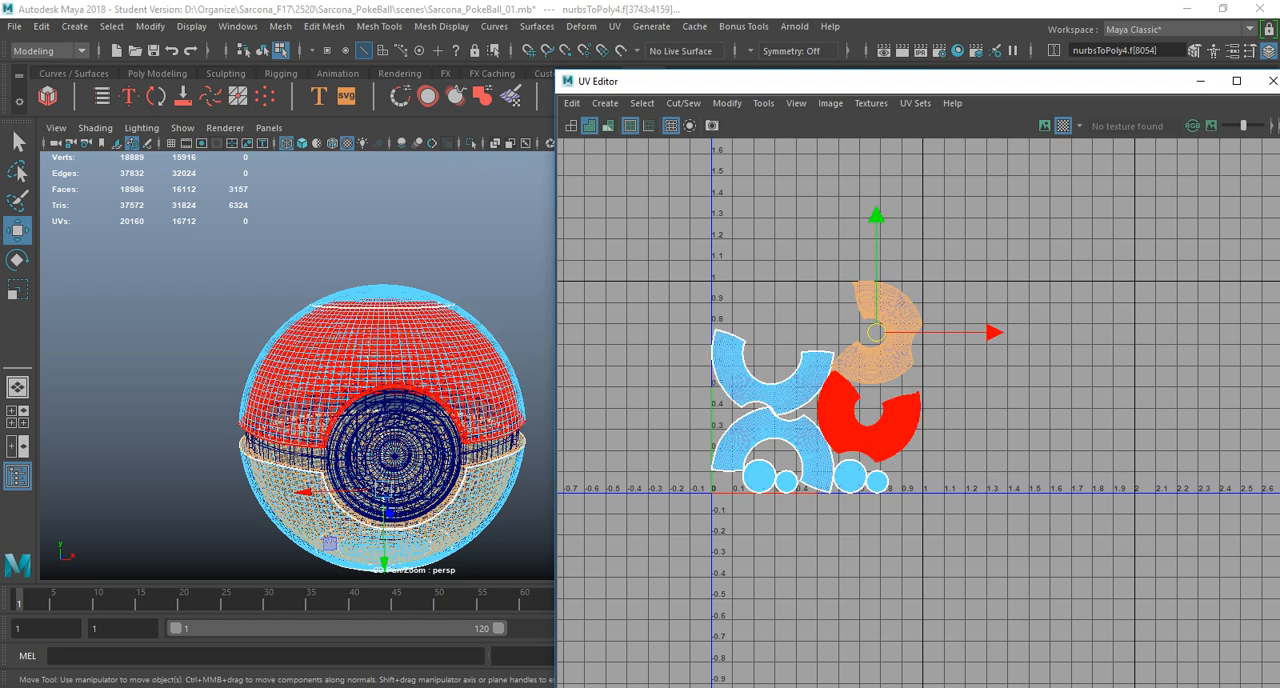
pyautogui.keyDown('shift'); pyautogui.click(853, 430); pyautogui.keyUp('shift')
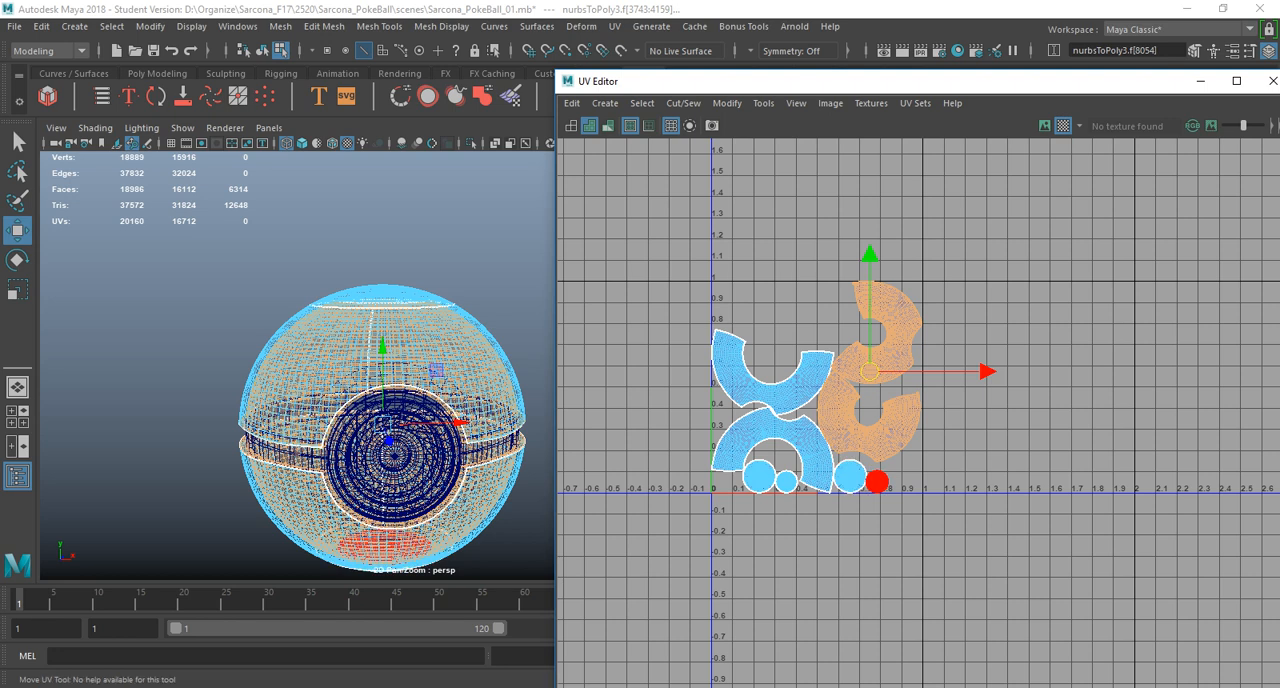
pyautogui.keyDown('shift'); pyautogui.click(877, 482); pyautogui.keyUp('shift')
pyautogui.keyDown('shift'); pyautogui.click(787, 482); pyautogui.keyUp('shift')
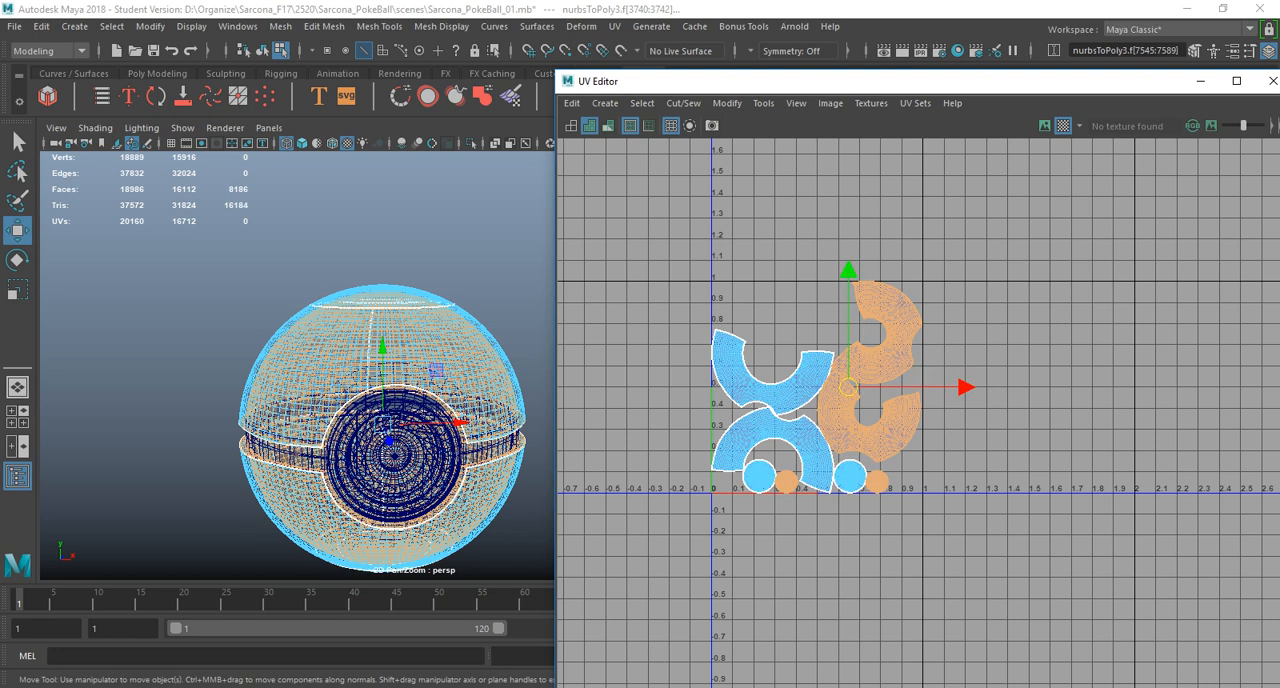
pyautogui.moveTo(800, 80); pyautogui.dragTo(305, 56)
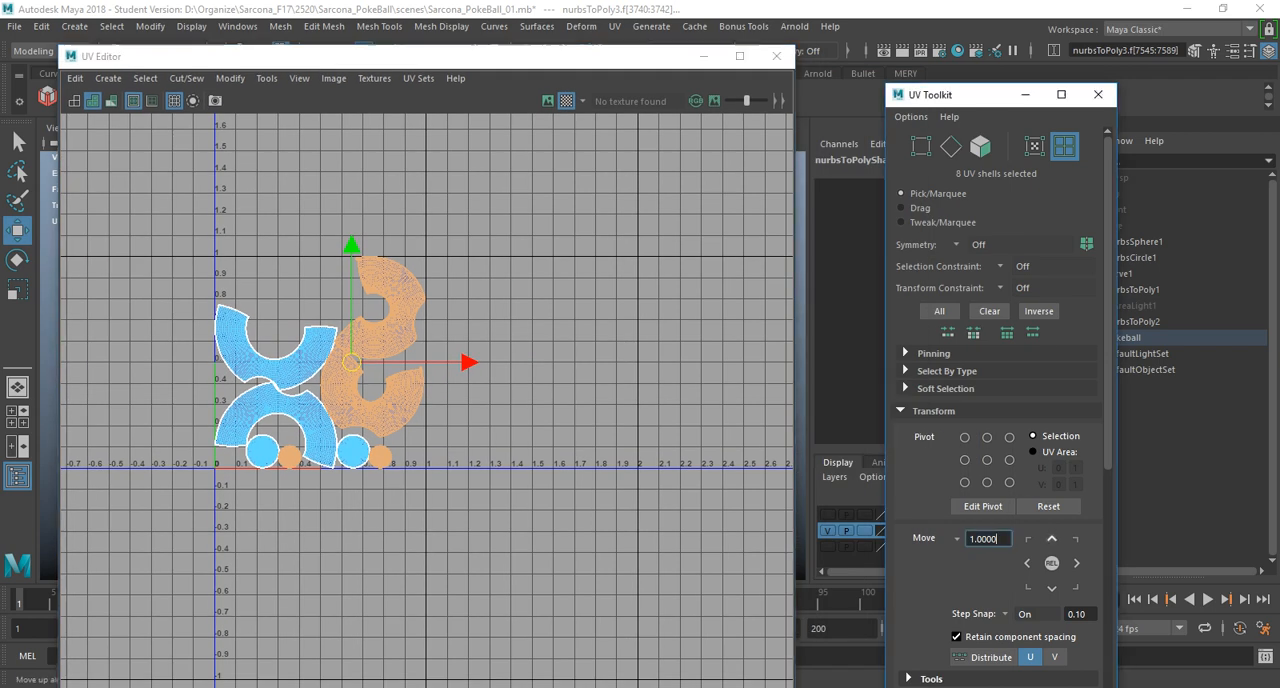
pyautogui.click(1051, 538)
# Select the sphere shells remaining in tile 1001 and lay them out to fill that tile.
pyautogui.keyDown('alt'); pyautogui.moveTo(482, 302); pyautogui.dragTo(622, 460, button='middle'); pyautogui.keyUp('alt')
pyautogui.scroll(-3, 622, 460)
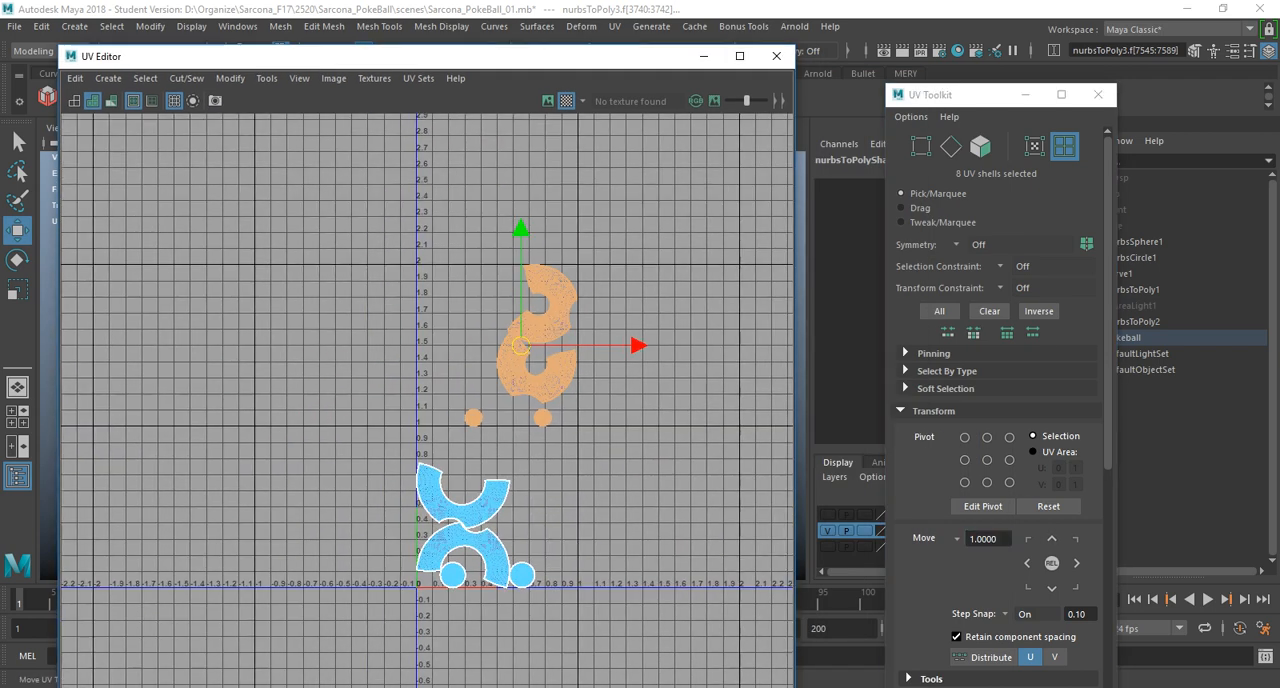
pyautogui.moveTo(365, 445); pyautogui.dragTo(663, 622)
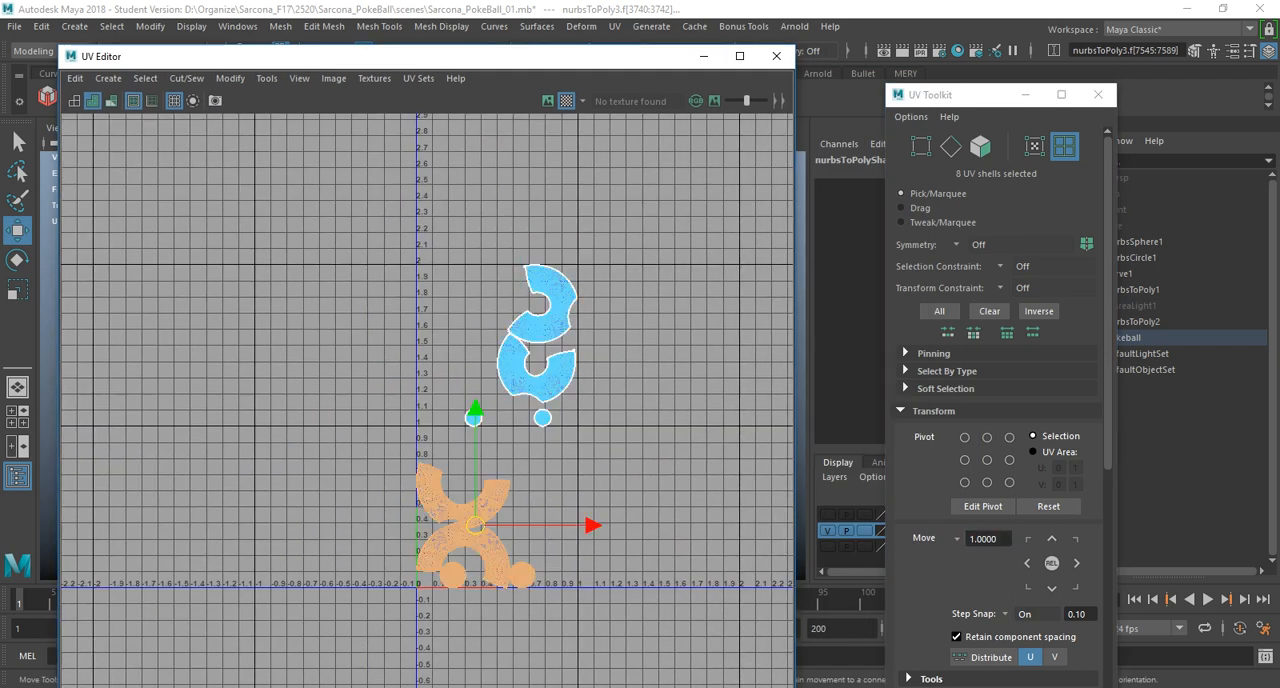
pyautogui.keyDown('shift'); pyautogui.moveTo(471, 215); pyautogui.dragTo(352, 265, button='right'); pyautogui.keyUp('shift')
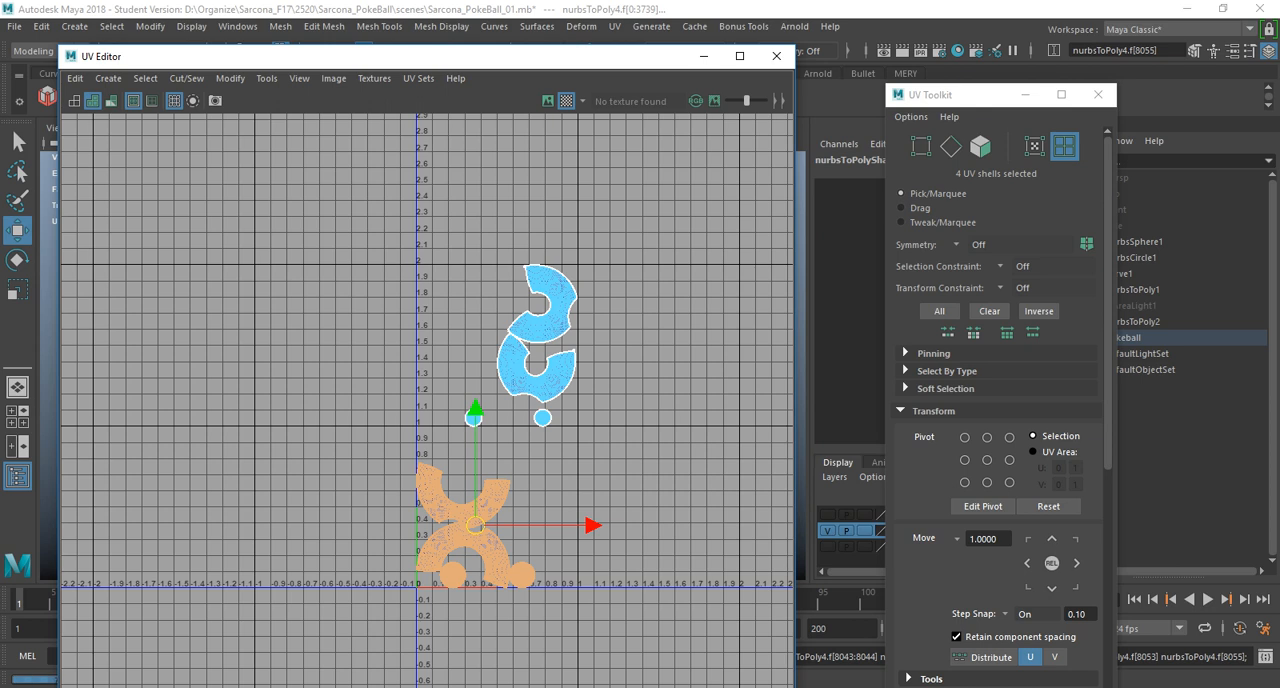
# Lay out the smaller sphere shells again and move them 1.0 in positive V into the tile above 1001.
pyautogui.moveTo(620, 411); pyautogui.dragTo(458, 266)
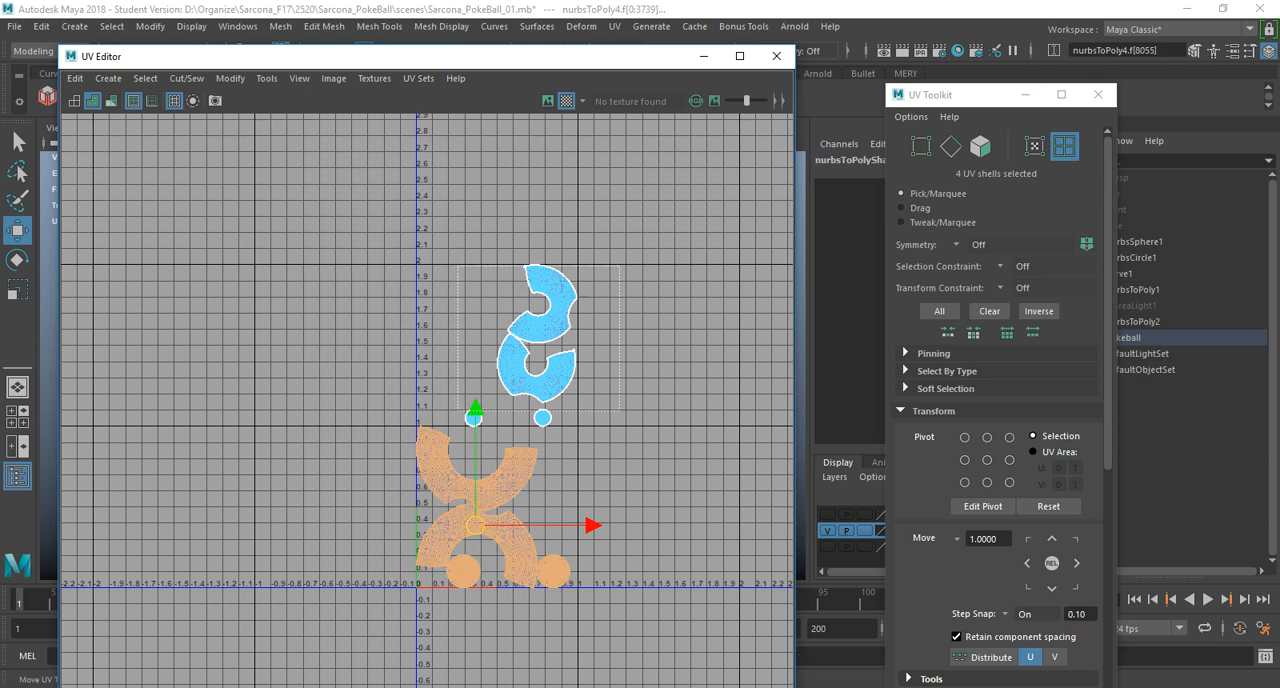
pyautogui.keyDown('shift'); pyautogui.moveTo(485, 214); pyautogui.dragTo(350, 290, button='right'); pyautogui.keyUp('shift')
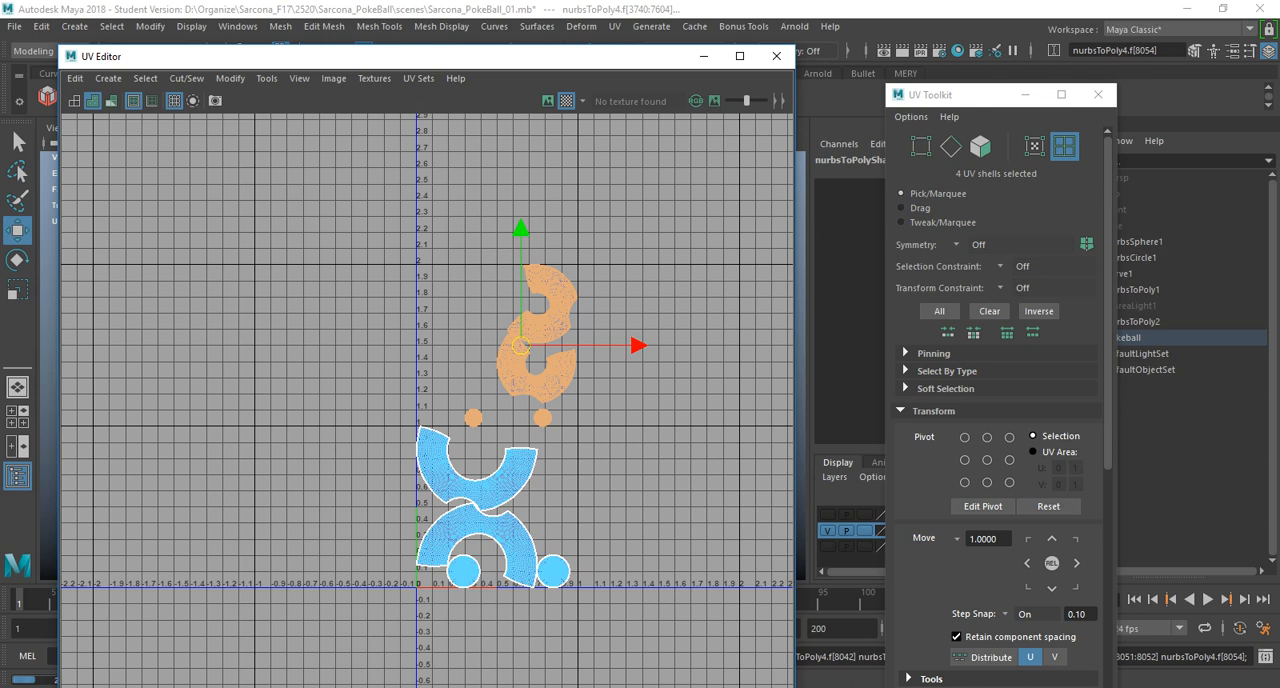
pyautogui.click(1052, 539)
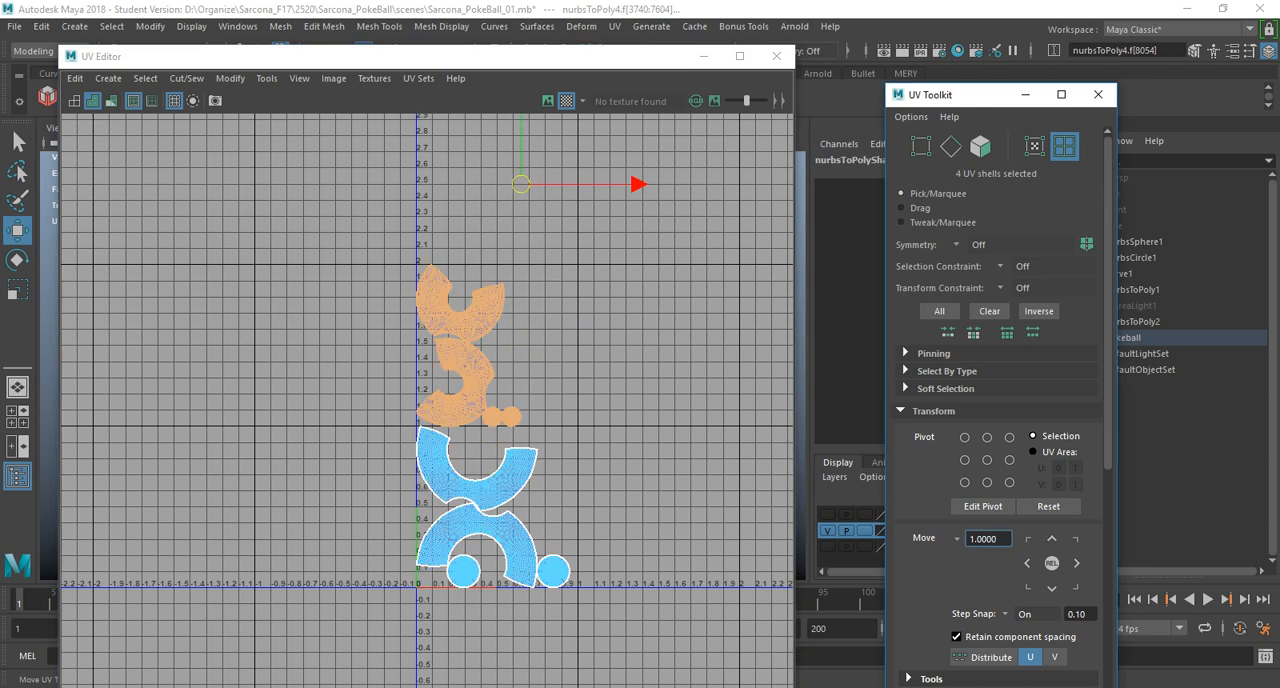
# Export all the Pokeball objects over the existing Pokeball_Export.fbx and switch to Substance Painter.
pyautogui.click(777, 56)
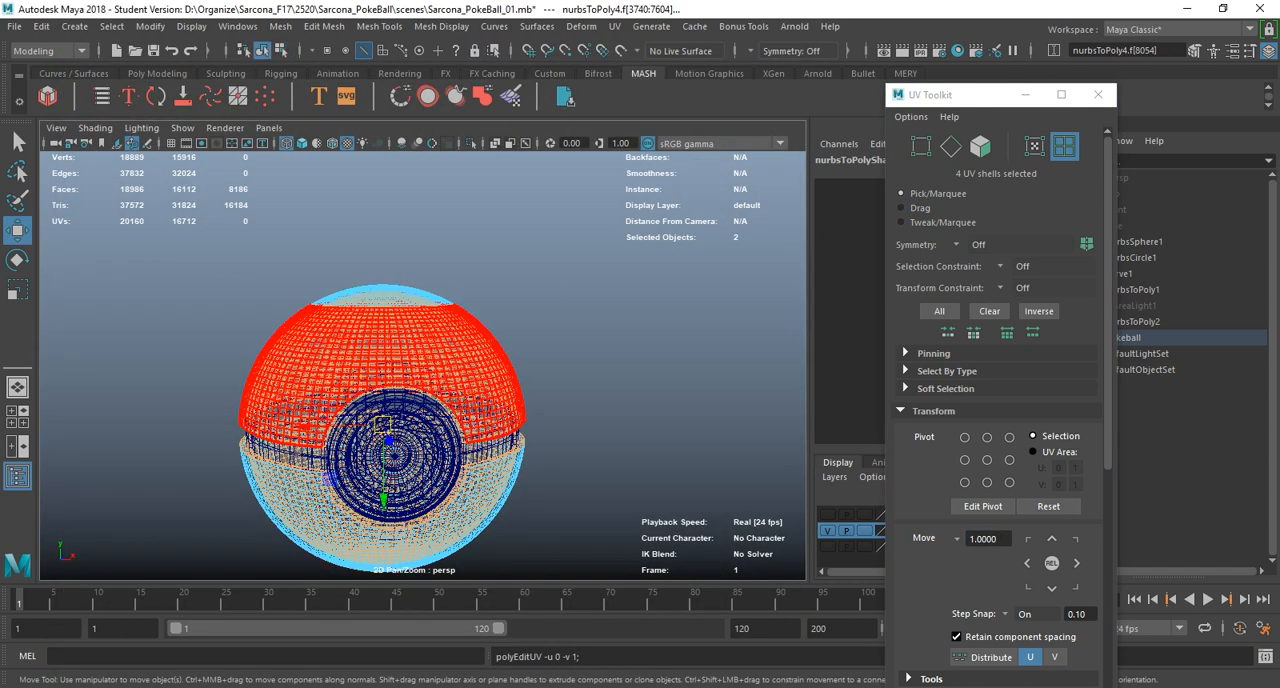
pyautogui.press('F8')
pyautogui.click(589, 263)
pyautogui.moveTo(589, 263); pyautogui.dragTo(345, 415)
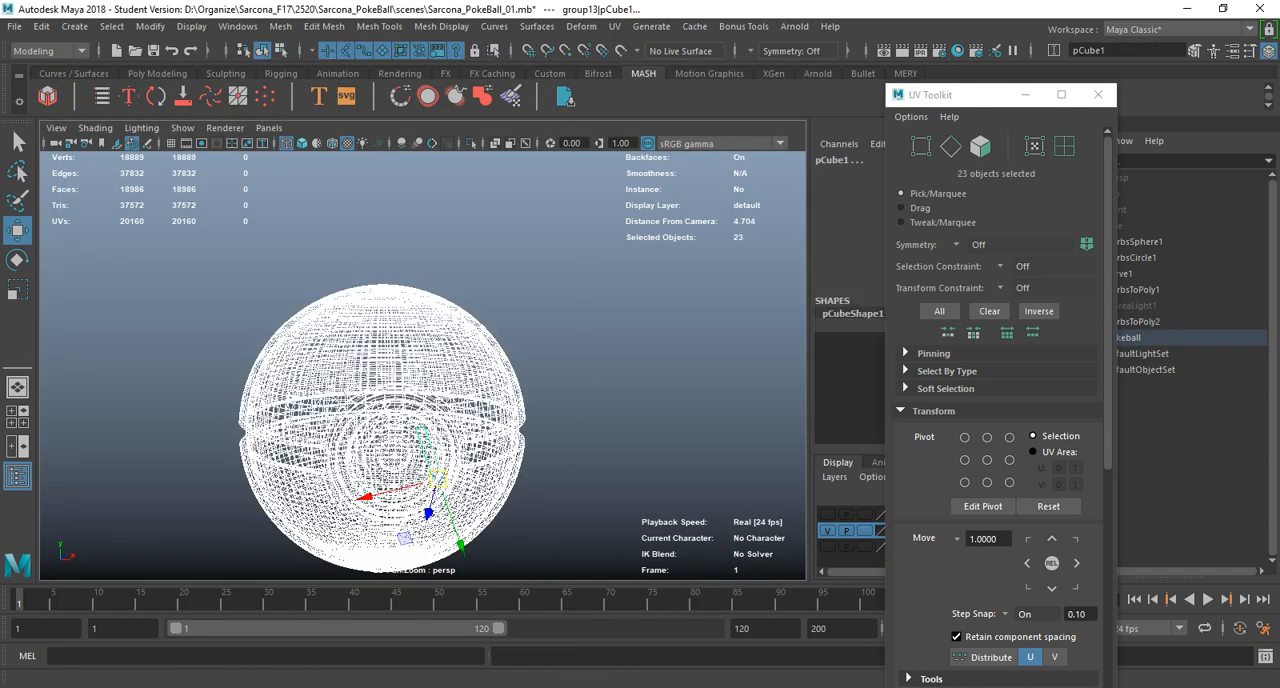
pyautogui.click(14, 27)
pyautogui.click(66, 236)
pyautogui.click(205, 146)
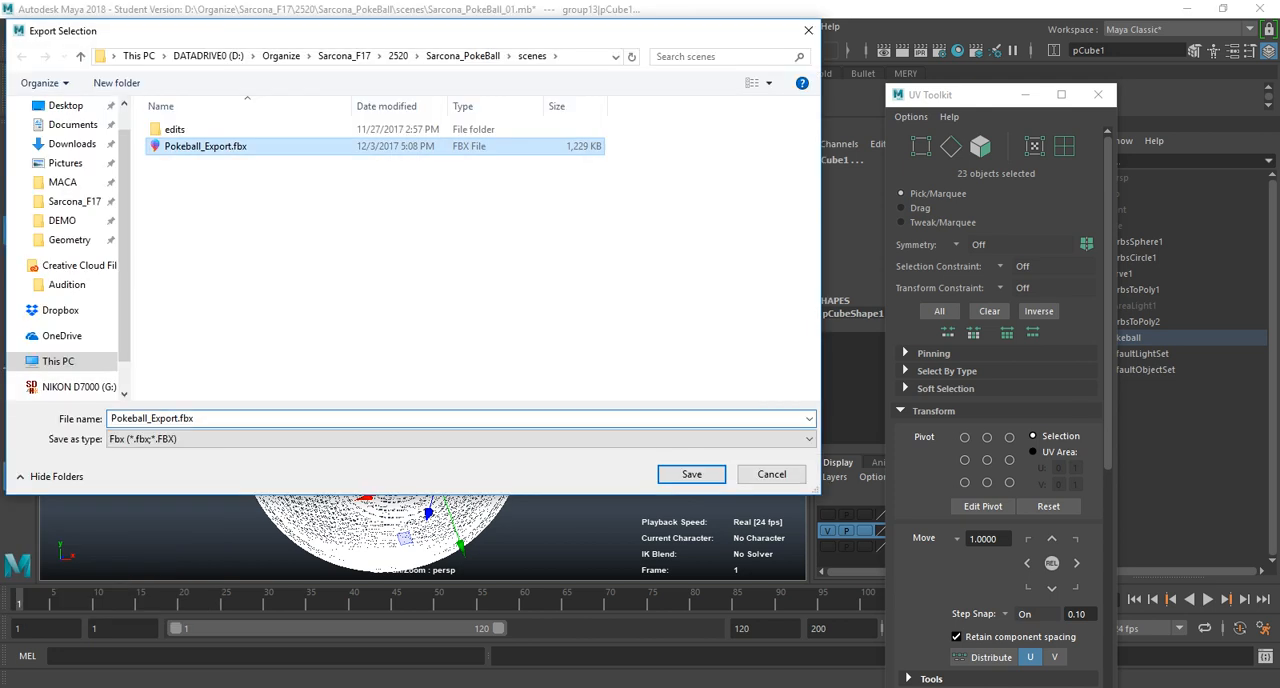
pyautogui.press('Return')
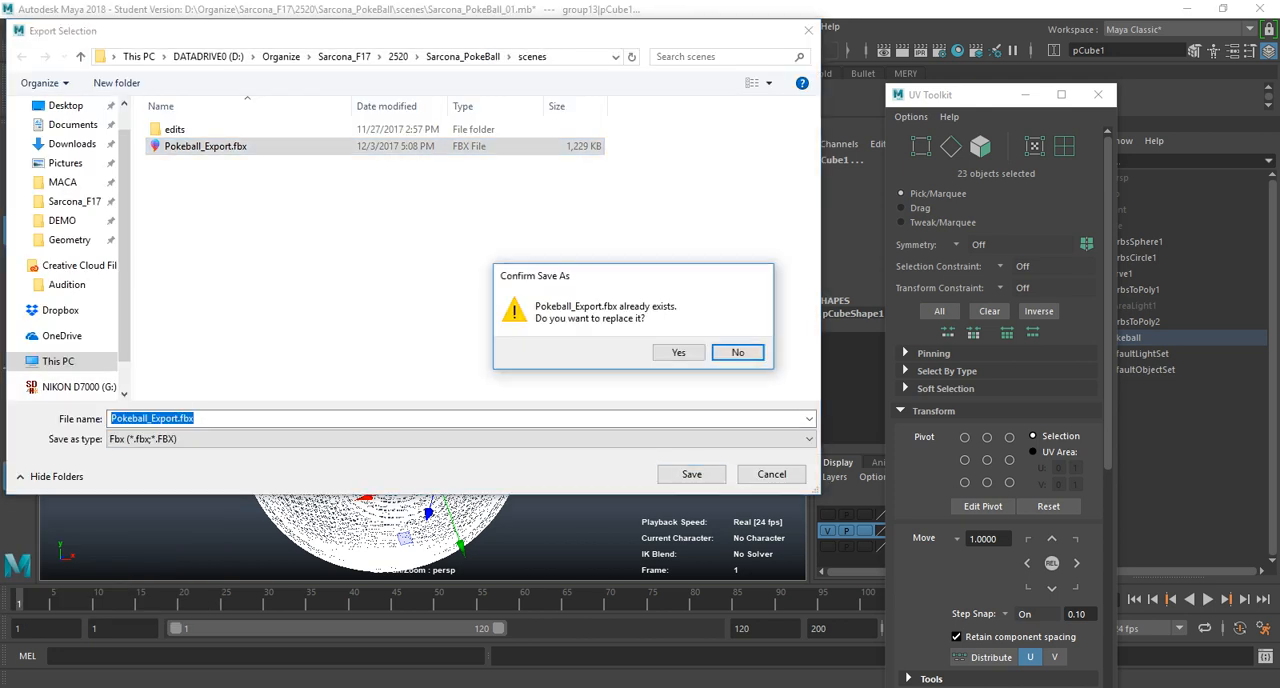
pyautogui.press('Left')
pyautogui.press('Return')
pyautogui.press('Return')
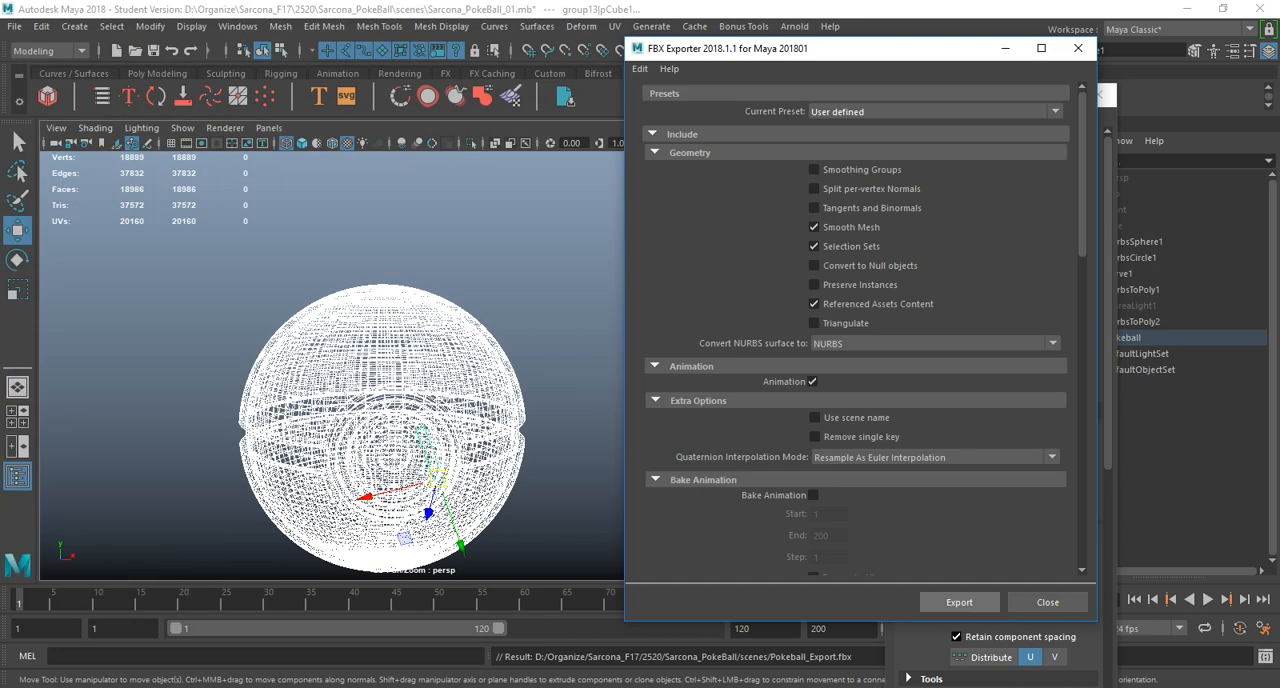
pyautogui.hotkey('alt', 'Tab')
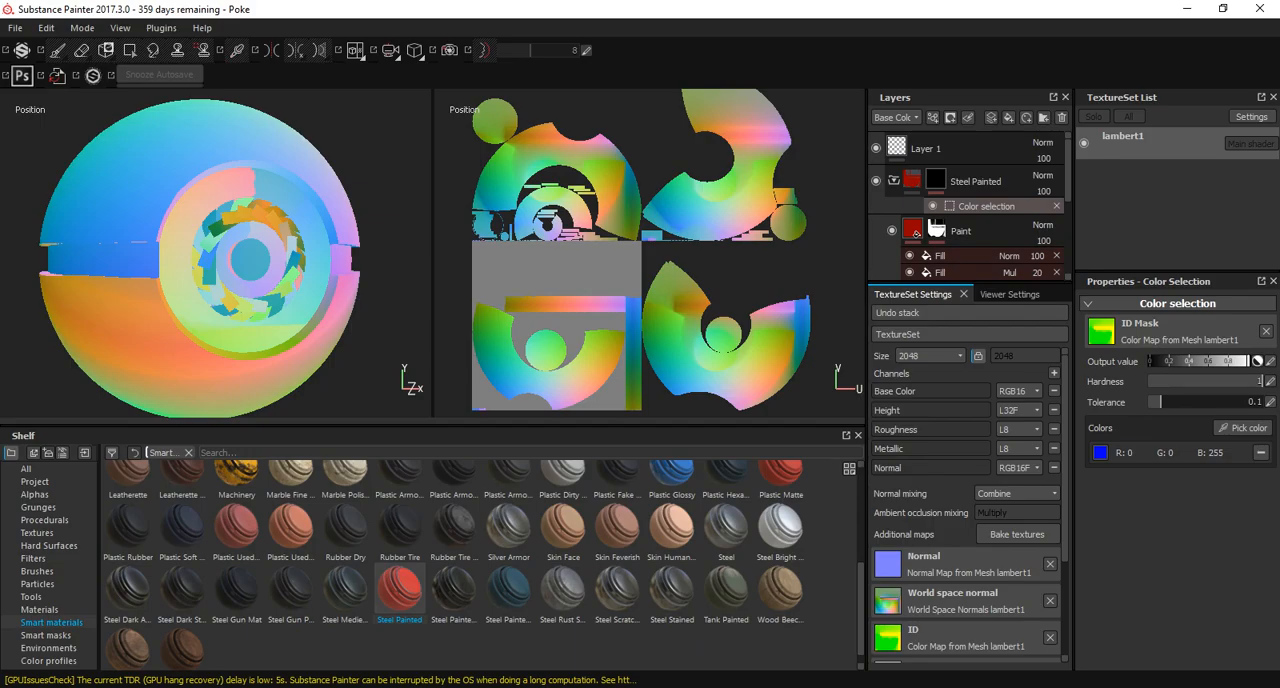
pyautogui.click(46, 28)
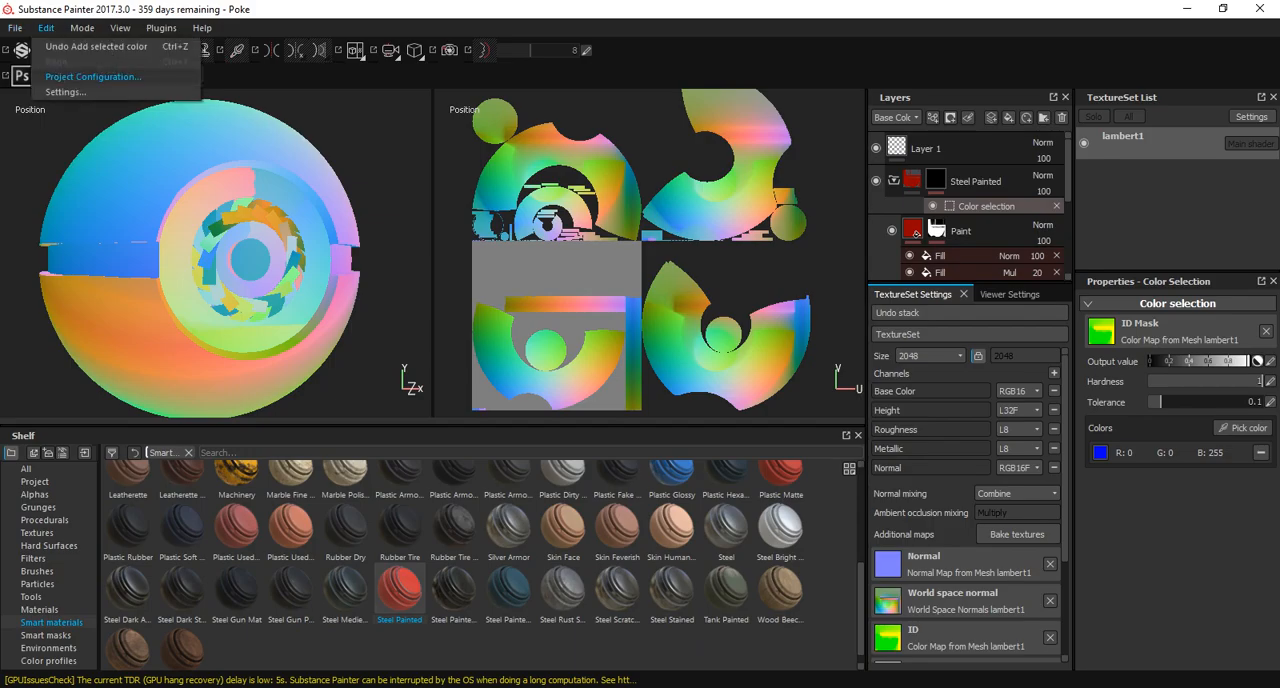
pyautogui.click(92, 77)
pyautogui.click(793, 299)
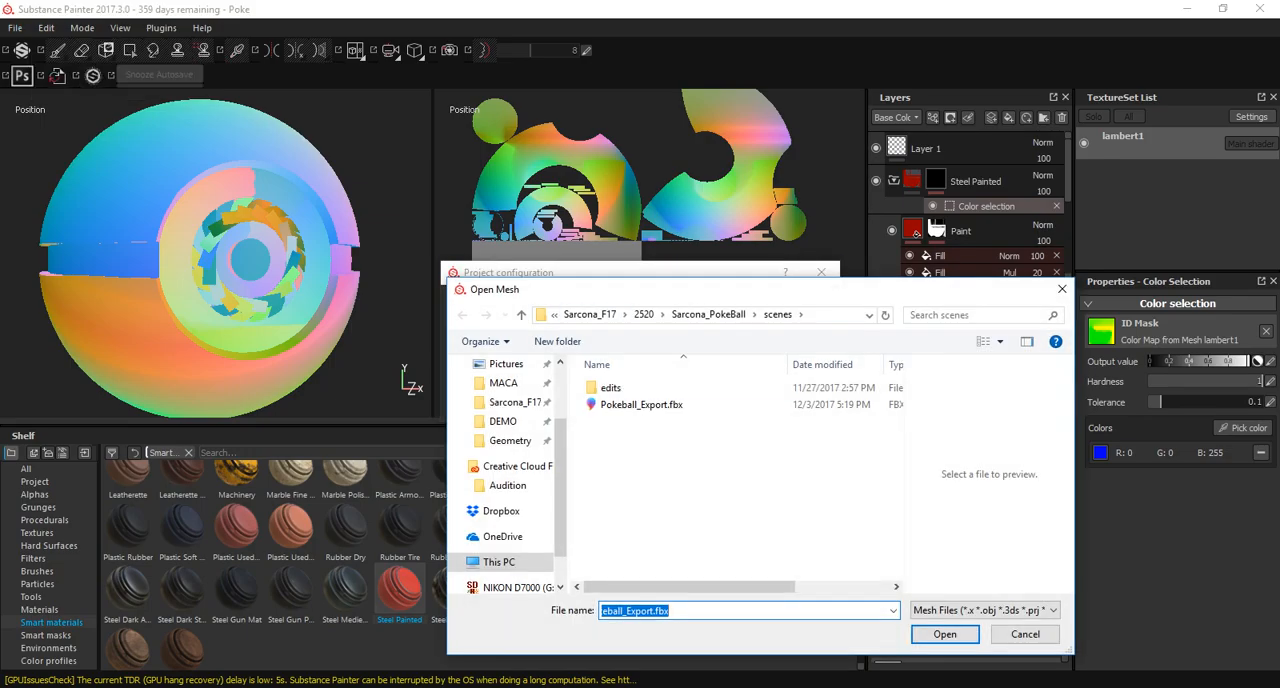
pyautogui.doubleClick(628, 406)
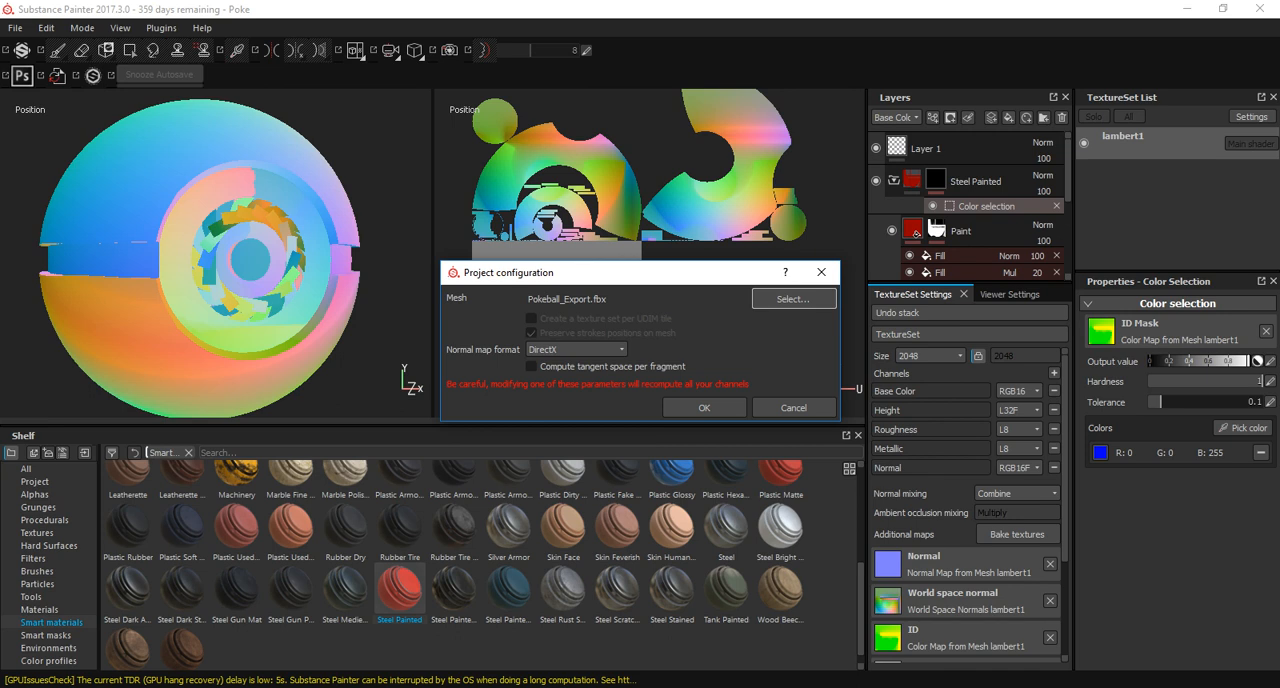
pyautogui.click(793, 408)
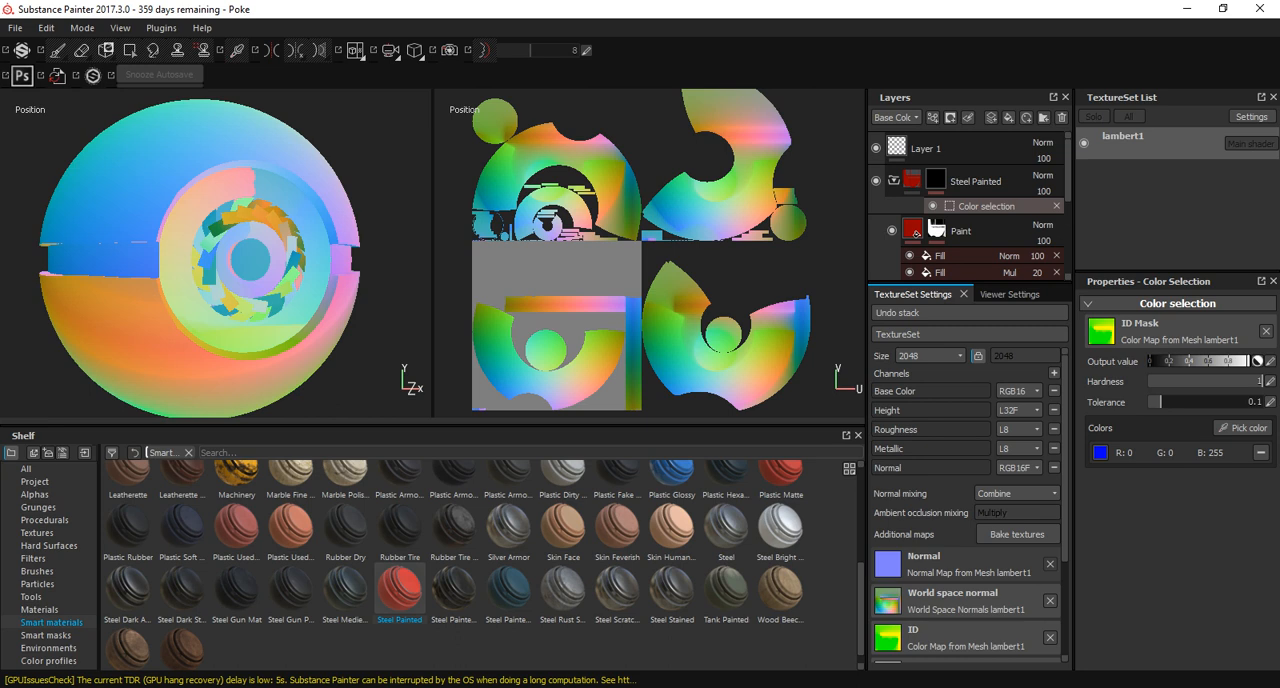
pyautogui.scroll(-5, 968, 505)
pyautogui.scroll(5, 968, 505)
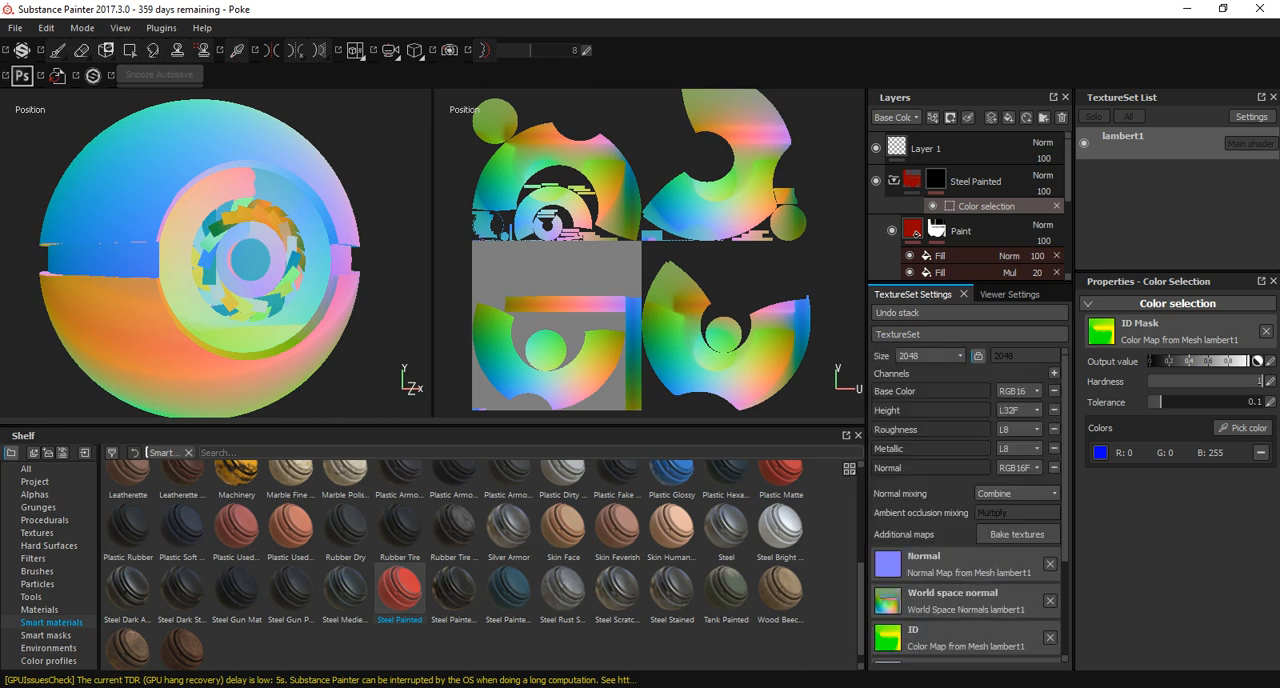
# Look through the recent files list and the general, shortcut and shelf settings.
pyautogui.click(15, 27)
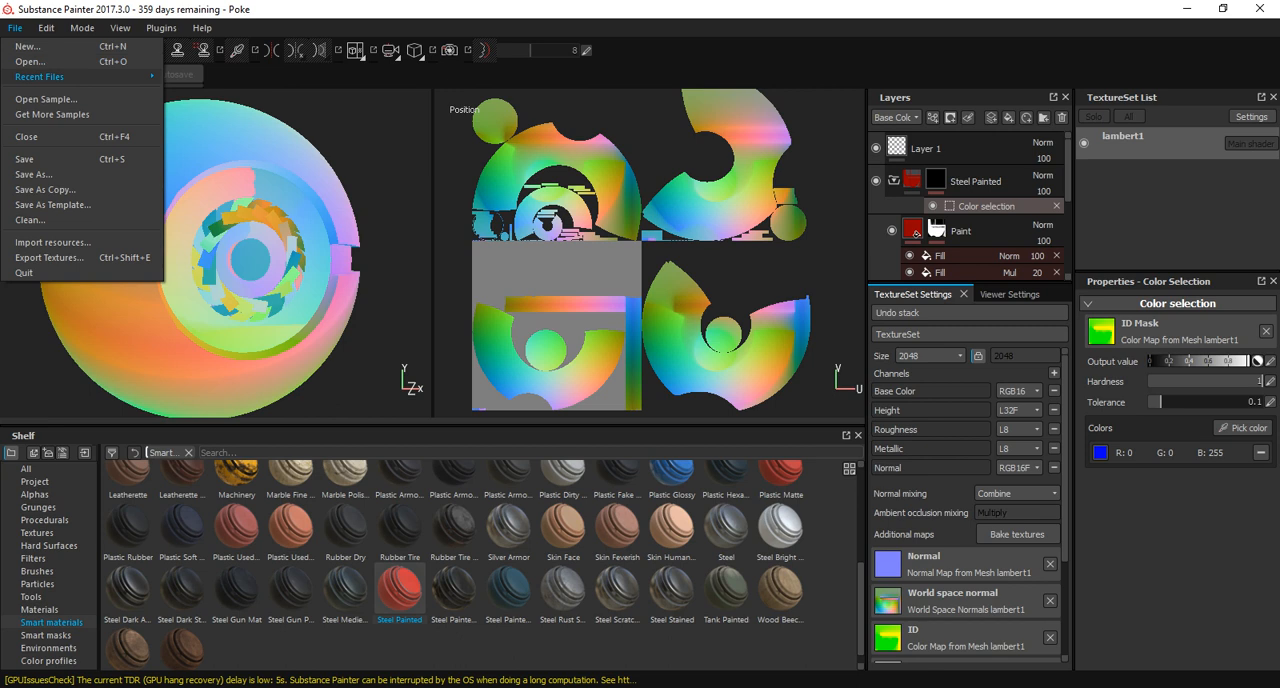
pyautogui.moveTo(80, 76)
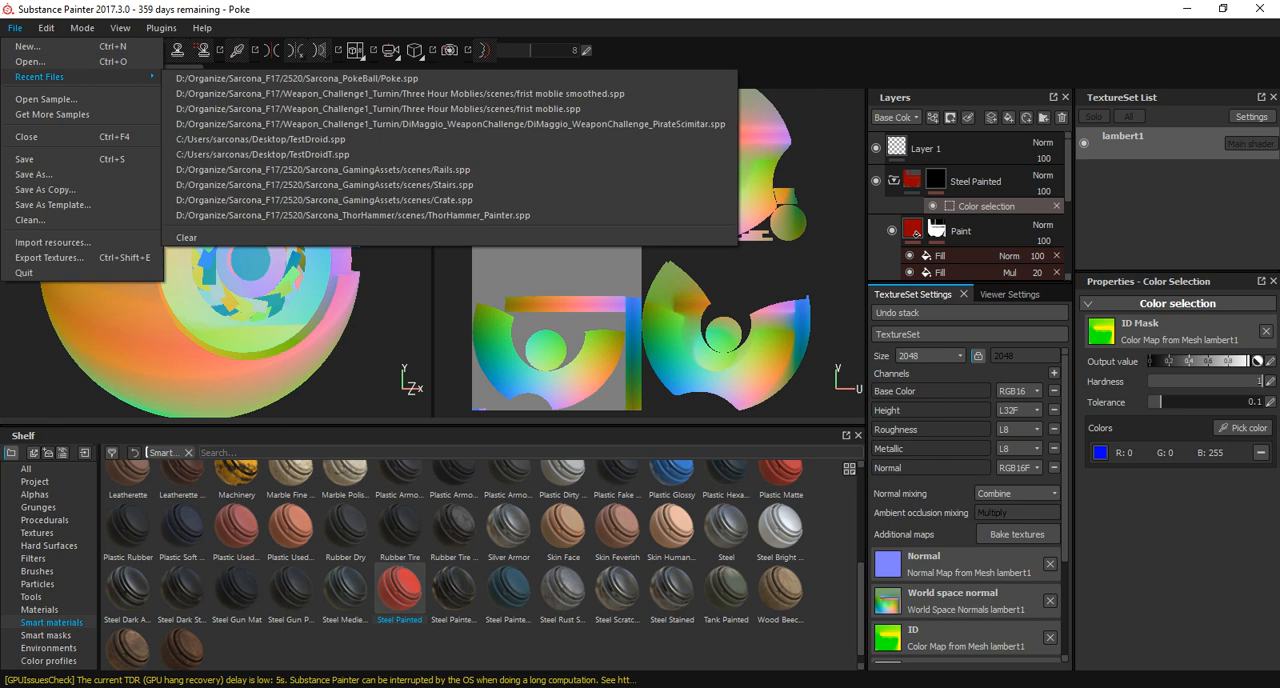
pyautogui.moveTo(46, 28)
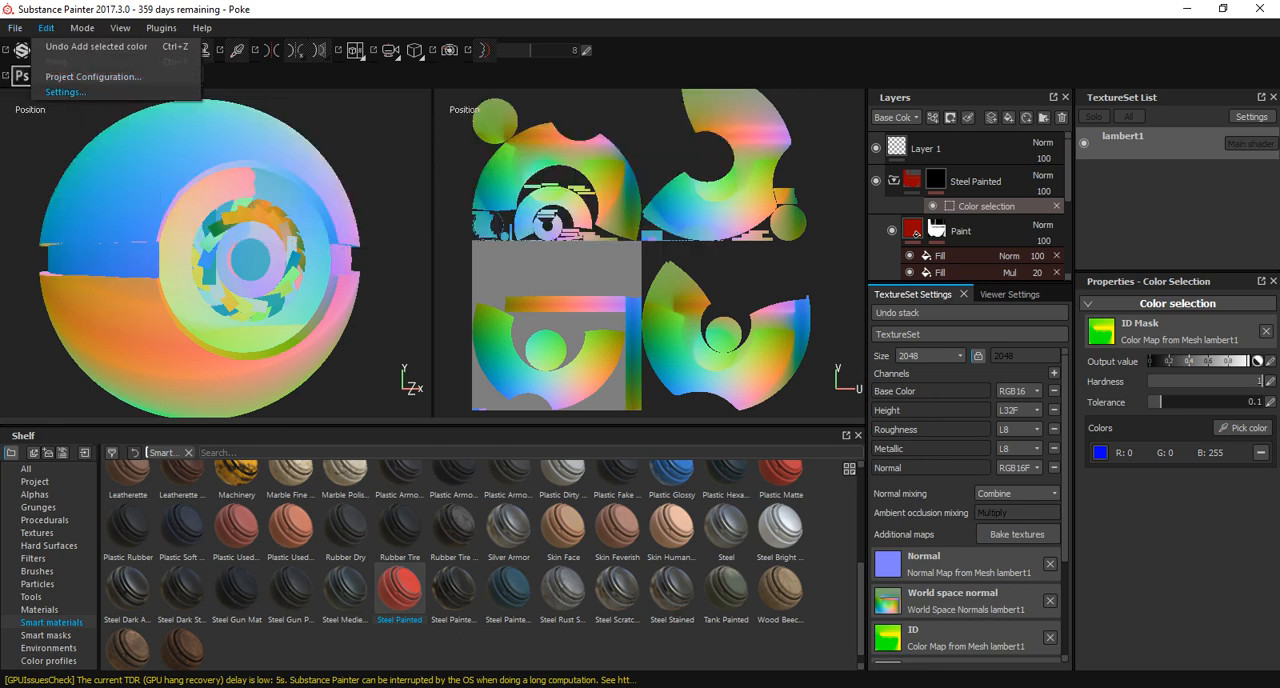
pyautogui.click(65, 91)
pyautogui.scroll(-5, 667, 330)
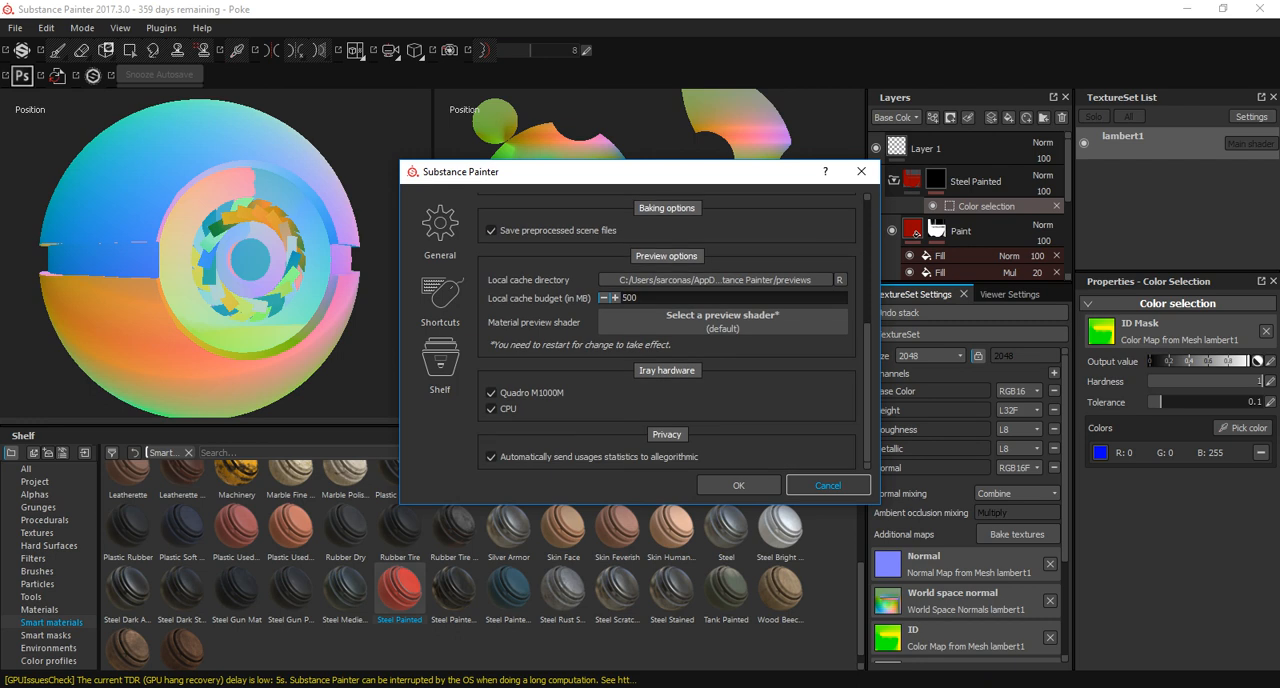
pyautogui.click(440, 300)
pyautogui.click(440, 362)
pyautogui.click(440, 230)
pyautogui.click(828, 485)
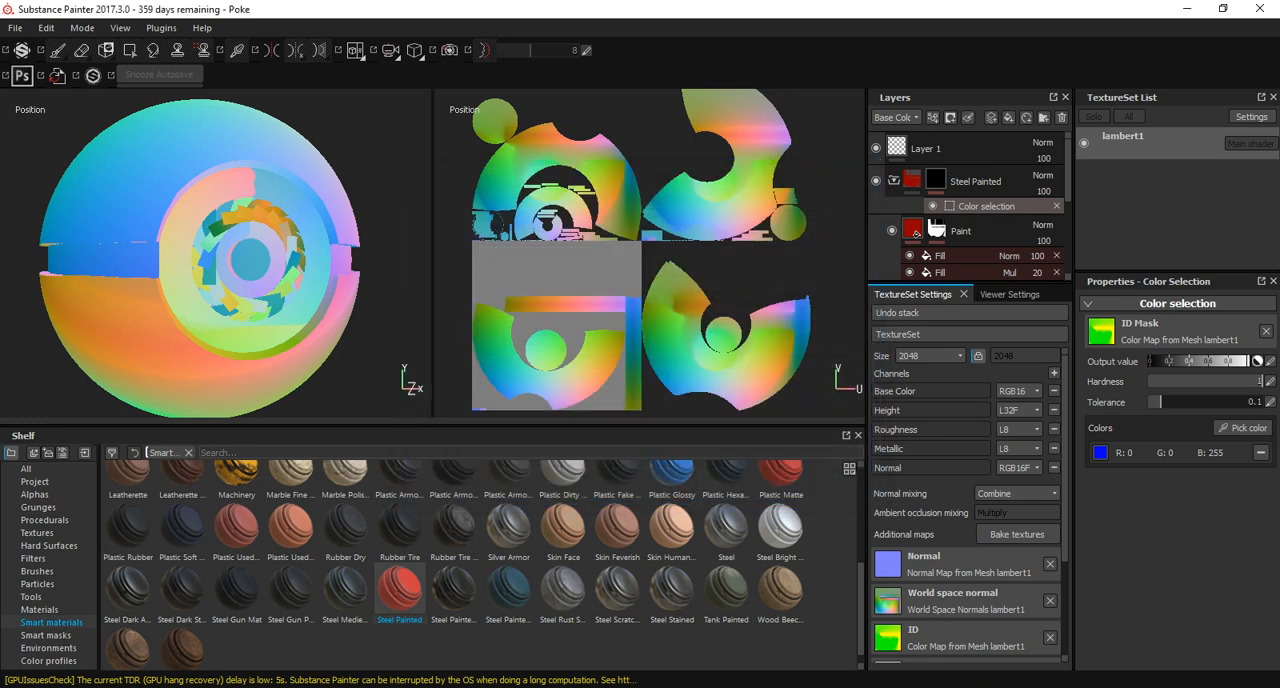
# In the project configuration, swap the mesh for ThorHammer_ToUnreal.fbx from the ThorHammer project's scenes folder, unlocking the UDIM texture set options.
pyautogui.click(15, 28)
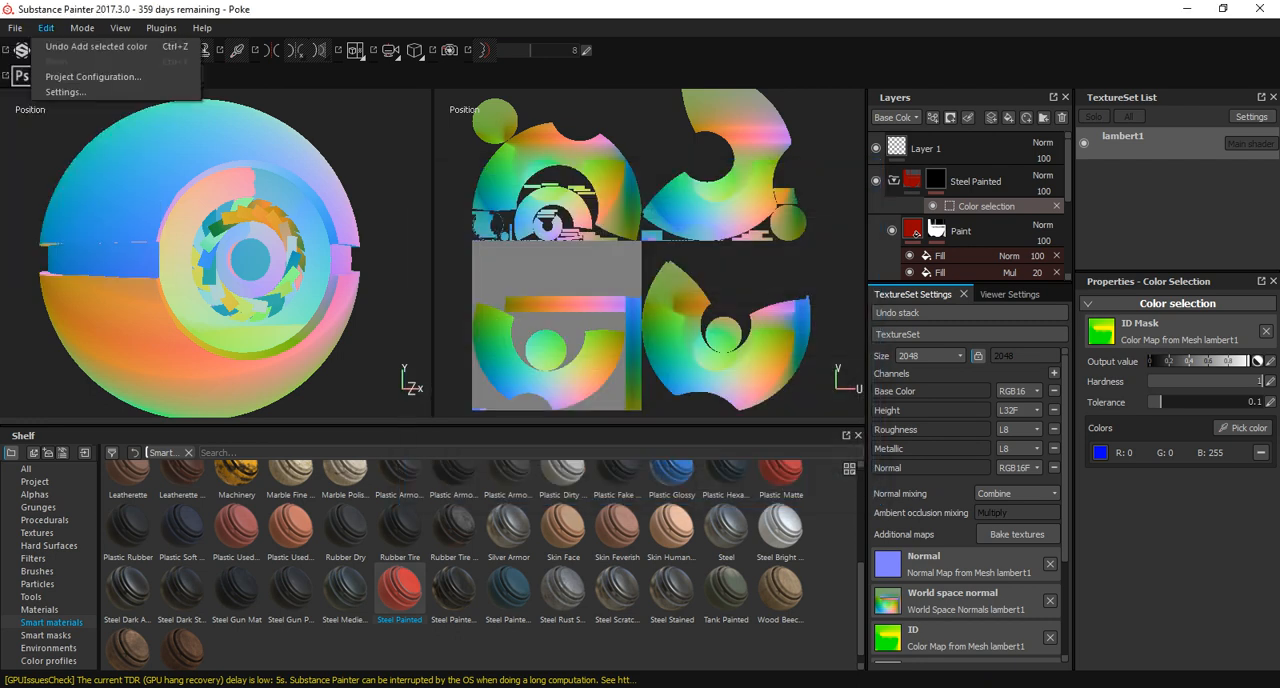
pyautogui.moveTo(46, 28)
pyautogui.click(93, 76)
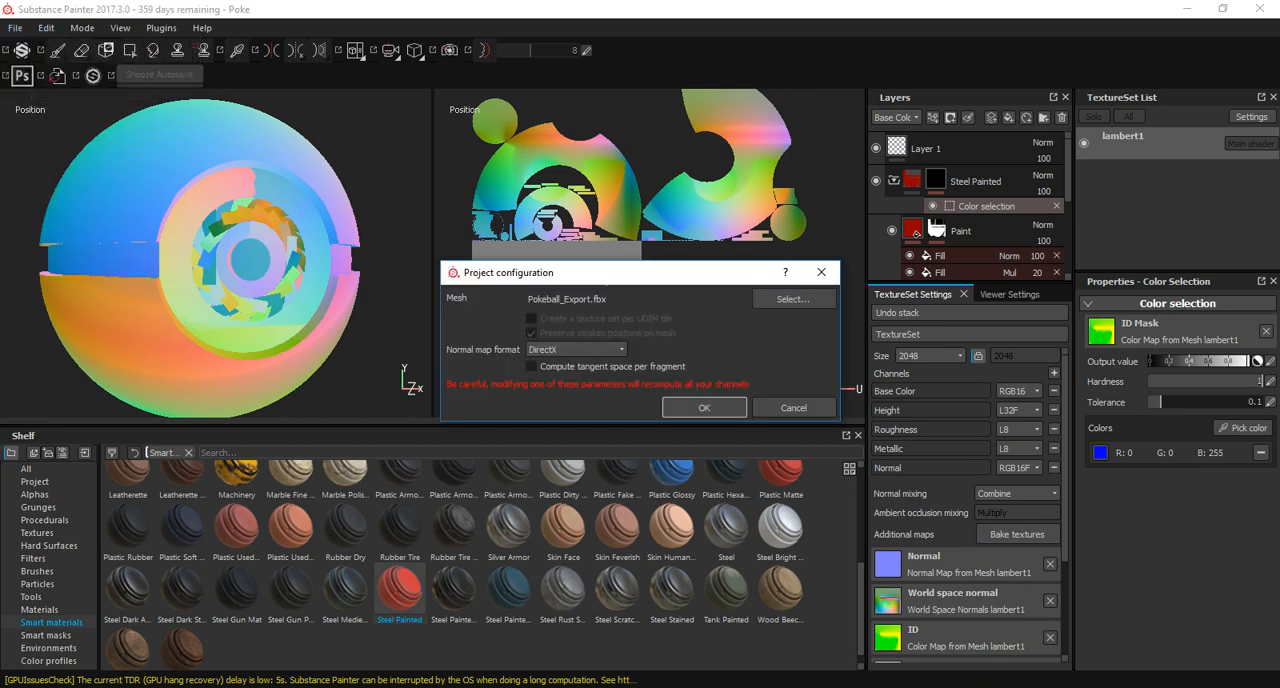
pyautogui.click(793, 298)
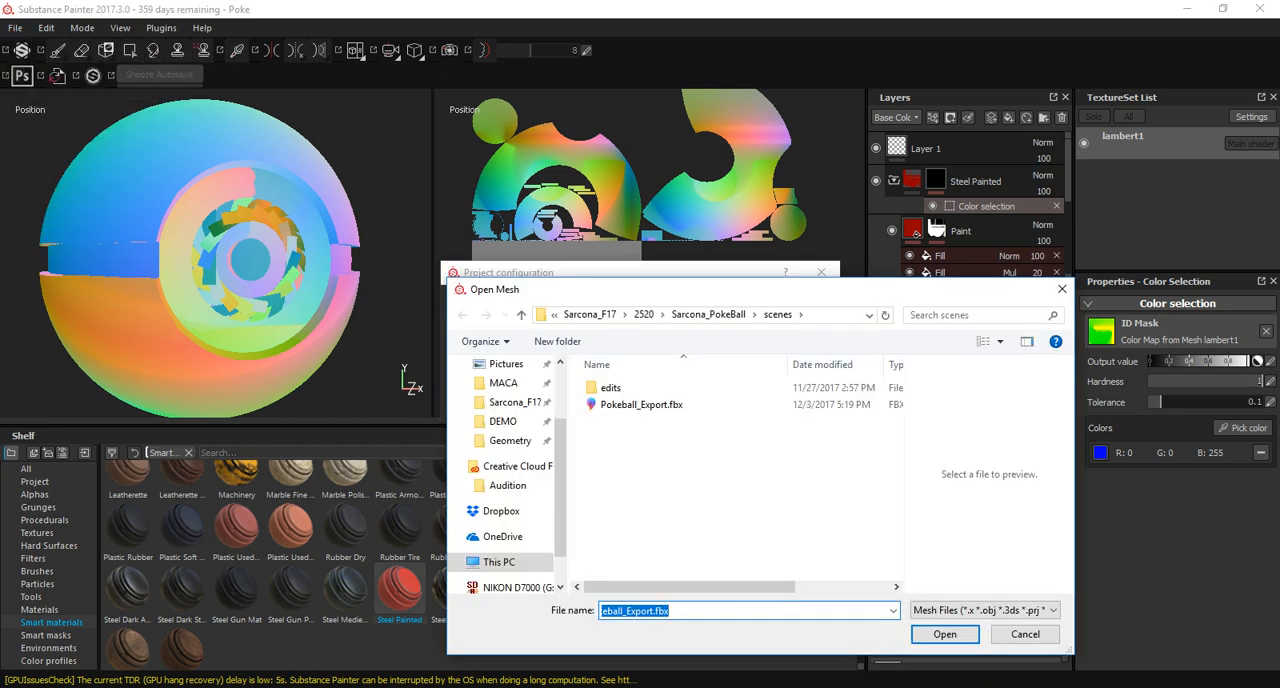
pyautogui.click(661, 315)
pyautogui.click(645, 315)
pyautogui.click(645, 315)
pyautogui.click(655, 571)
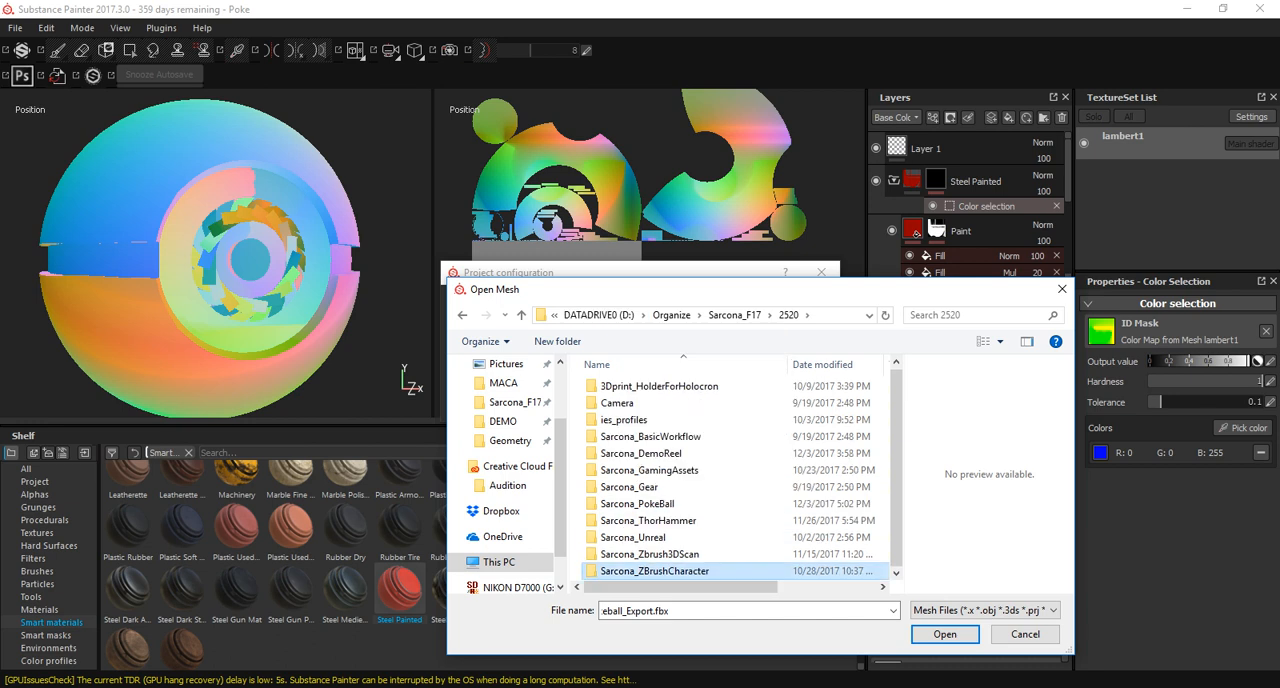
pyautogui.doubleClick(645, 520)
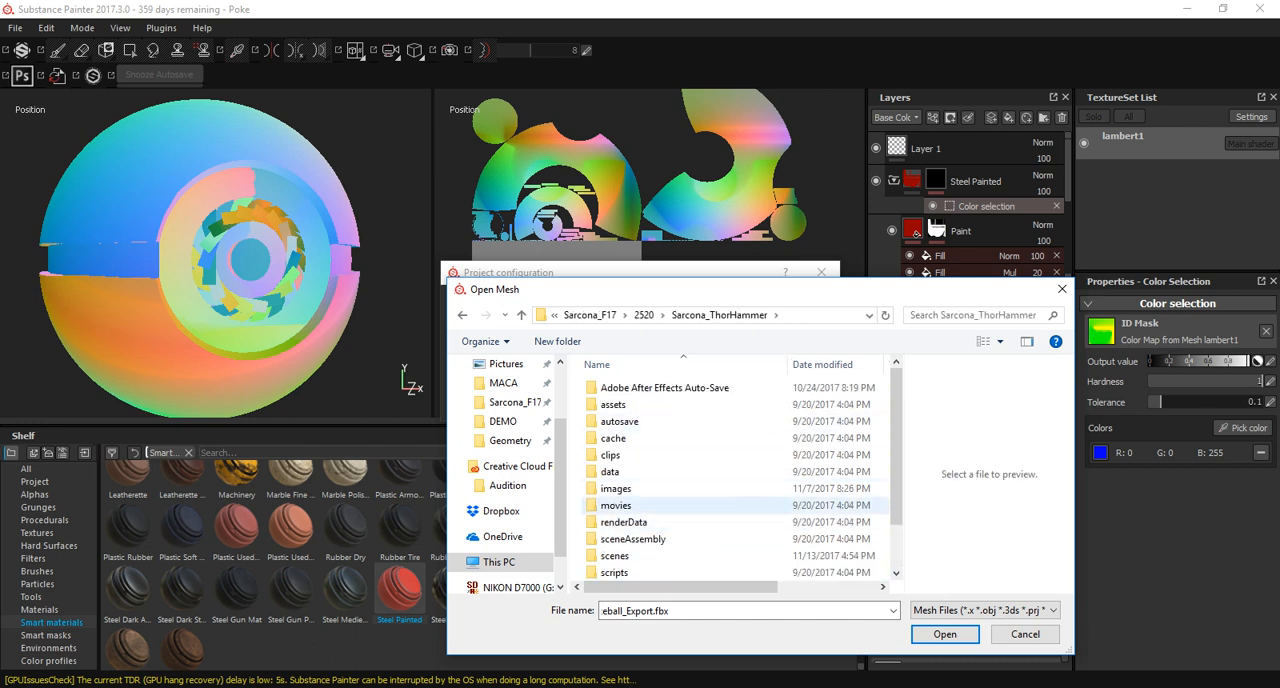
pyautogui.doubleClick(614, 555)
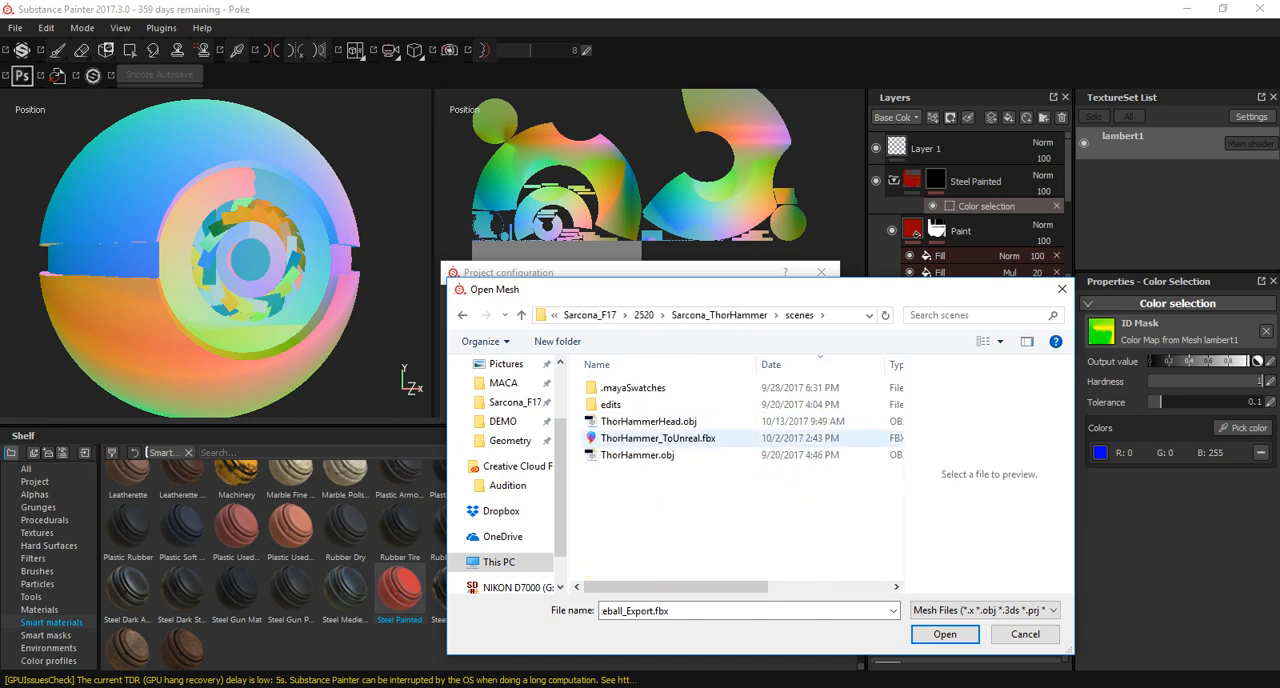
pyautogui.doubleClick(658, 438)
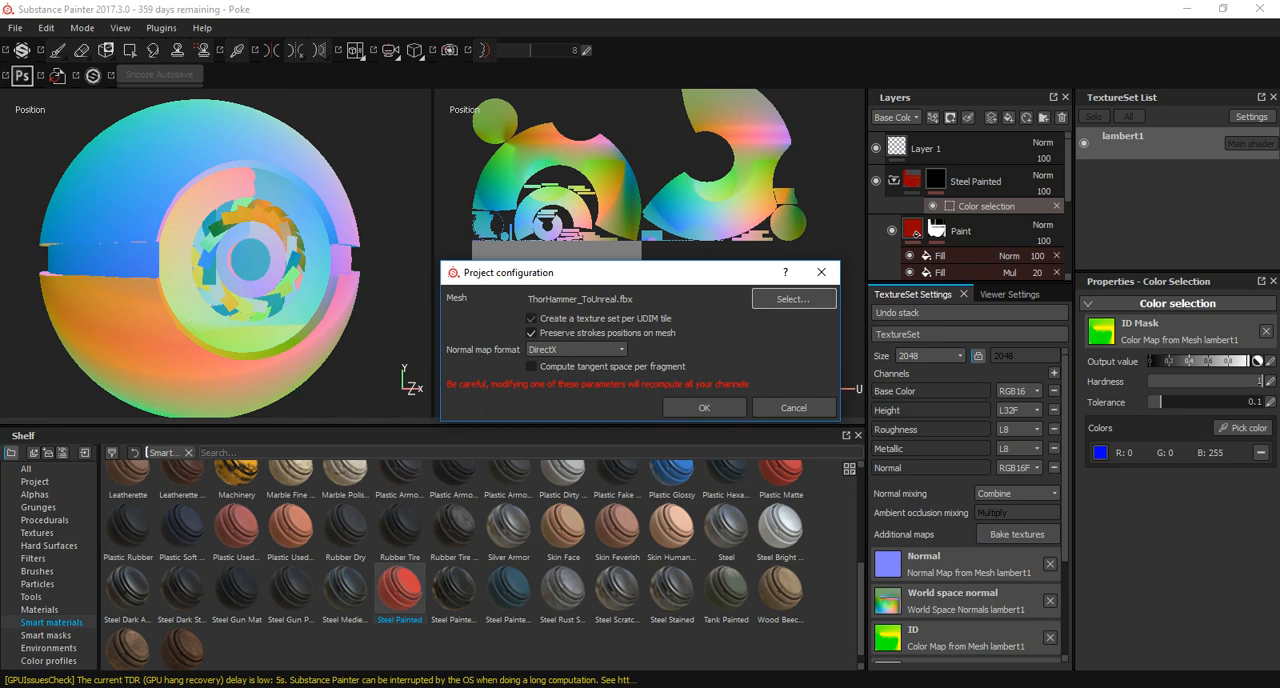
# Choose Pokeball_Export.fbx from the PokeBall project's scenes folder as the mesh and apply the configuration with a texture set per UDIM tile.
pyautogui.click(793, 298)
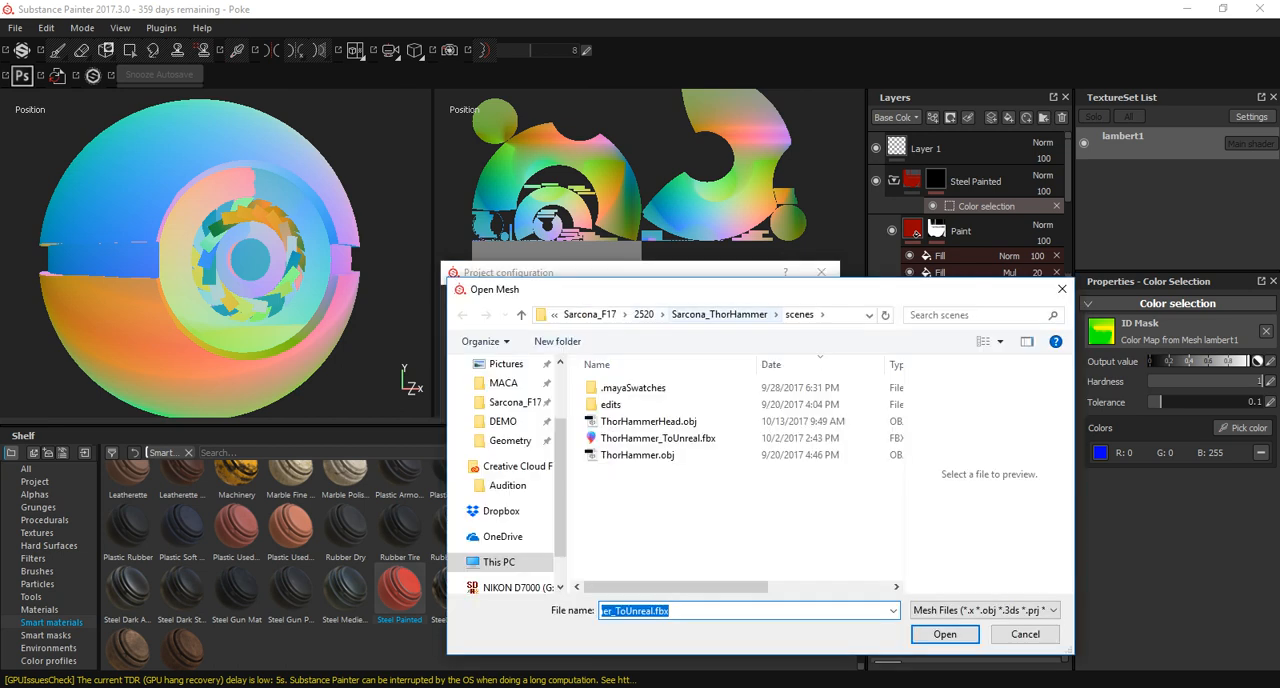
pyautogui.click(643, 314)
pyautogui.doubleClick(650, 505)
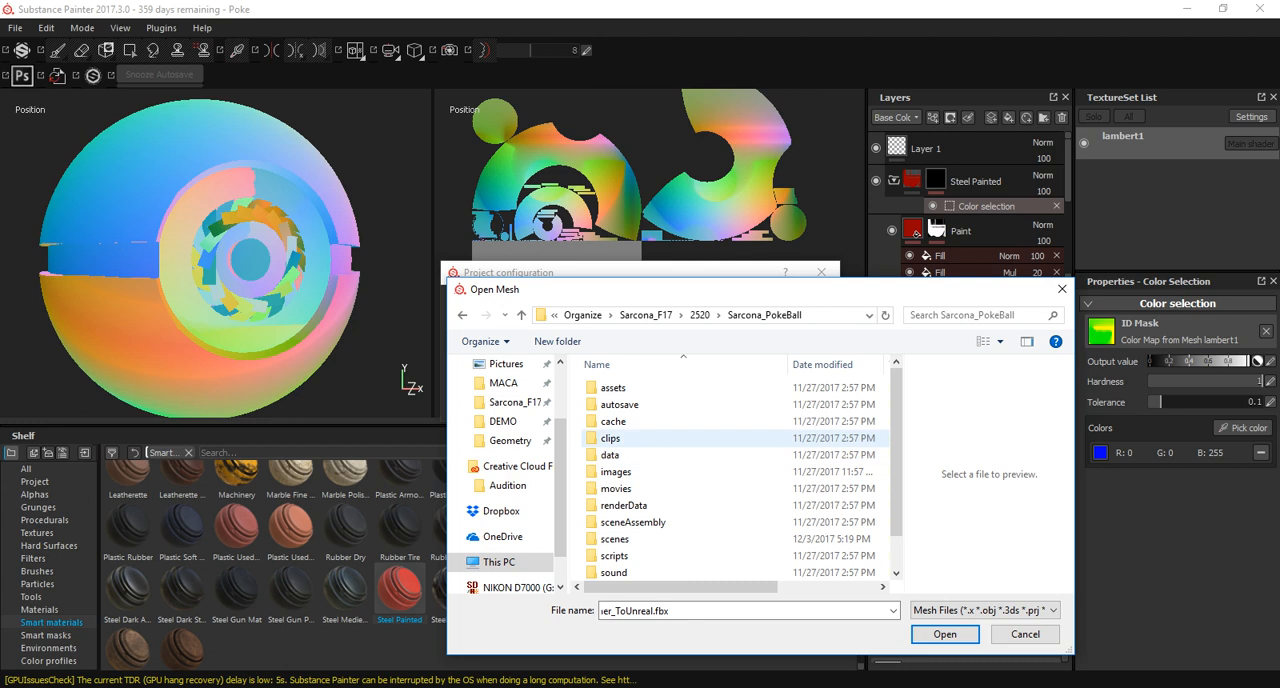
pyautogui.doubleClick(614, 538)
pyautogui.doubleClick(643, 405)
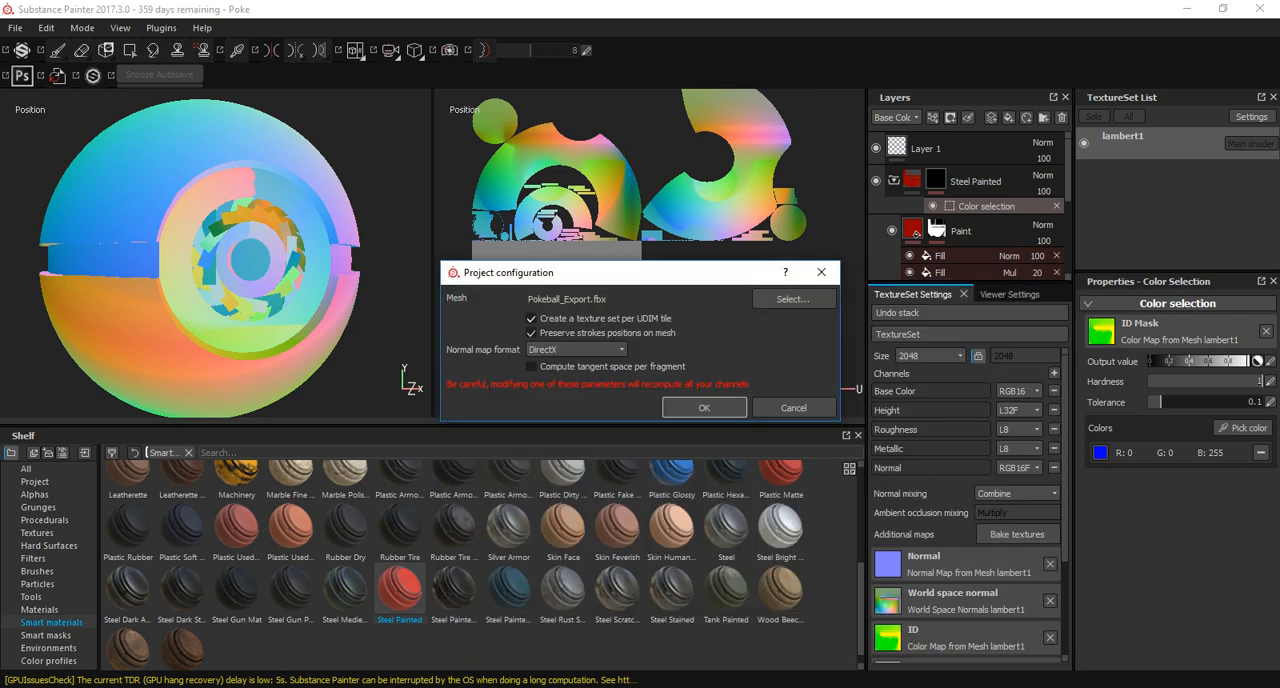
pyautogui.press('Return')
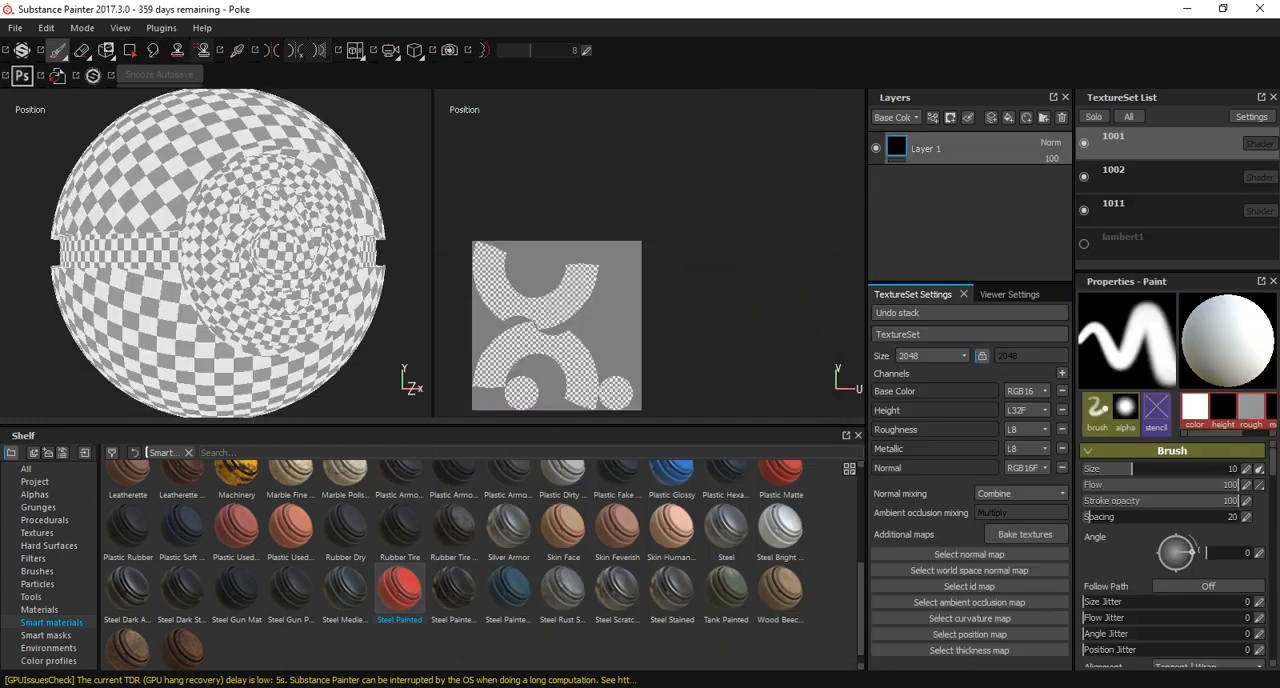
# Check the UV layouts of texture sets 1001, 1002 and 1011, and bake all additional maps for every texture set at 4096.
pyautogui.scroll(-3, 218, 252)
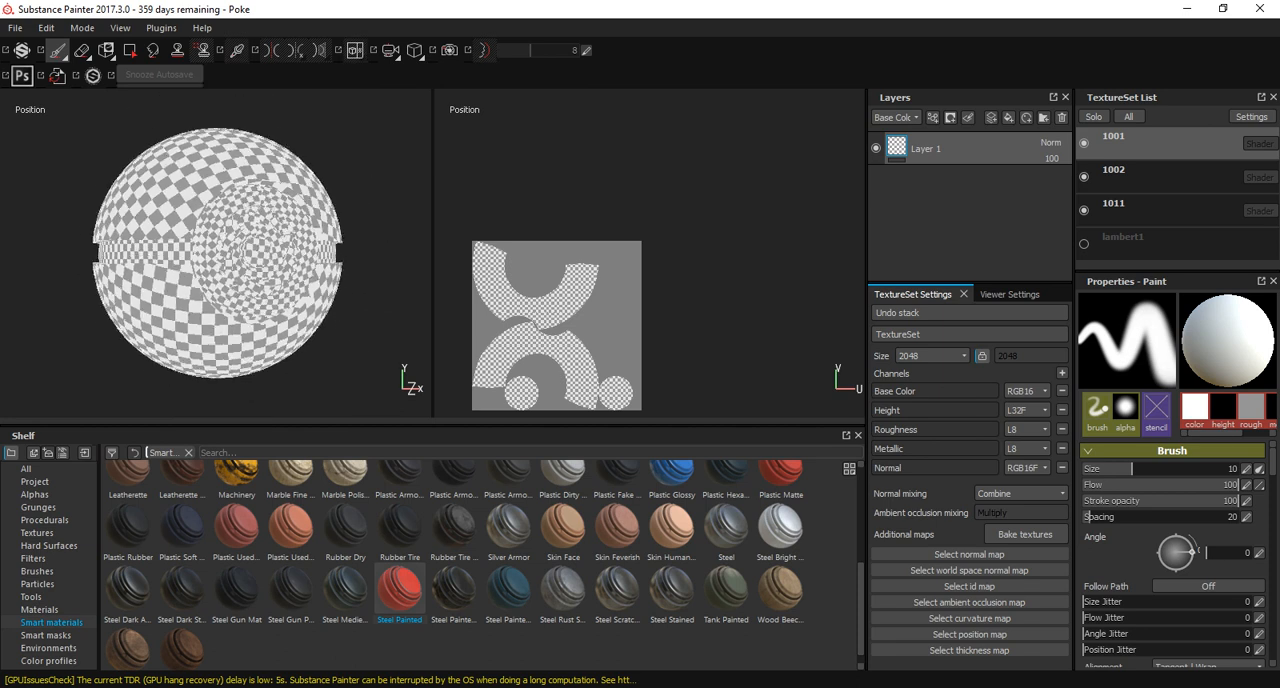
pyautogui.keyDown('alt'); pyautogui.moveTo(210, 238); pyautogui.dragTo(198, 252); pyautogui.keyUp('alt')
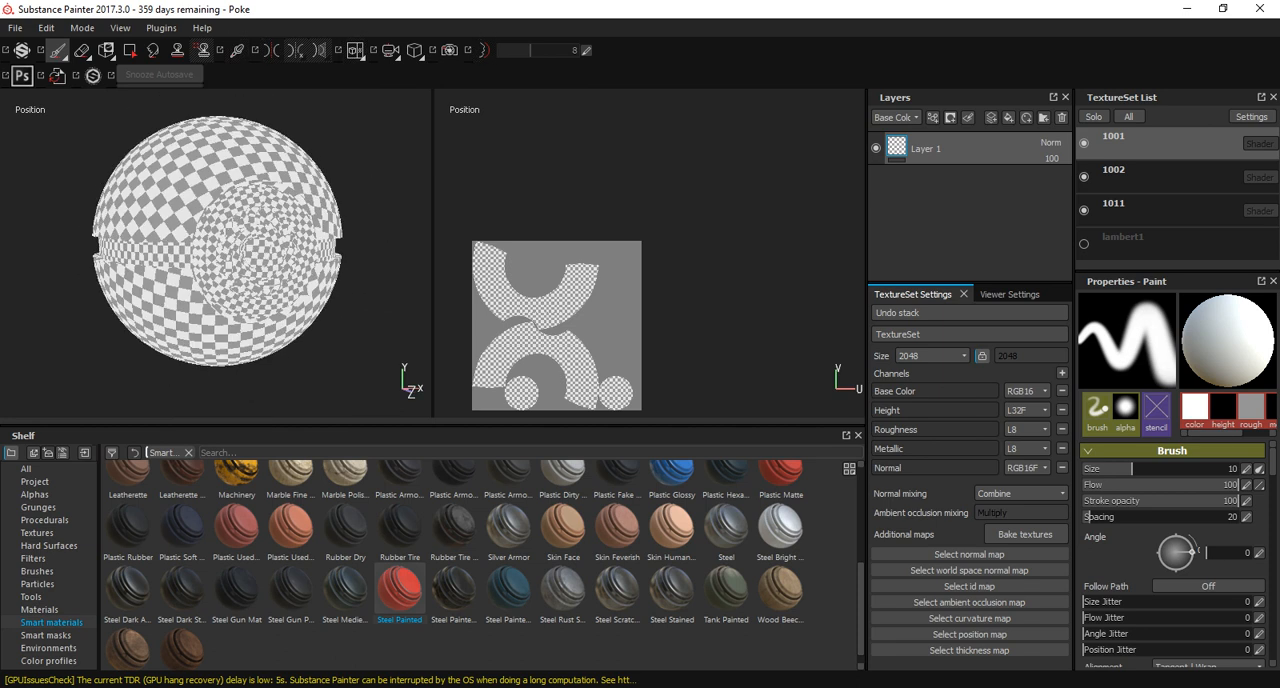
pyautogui.click(1113, 205)
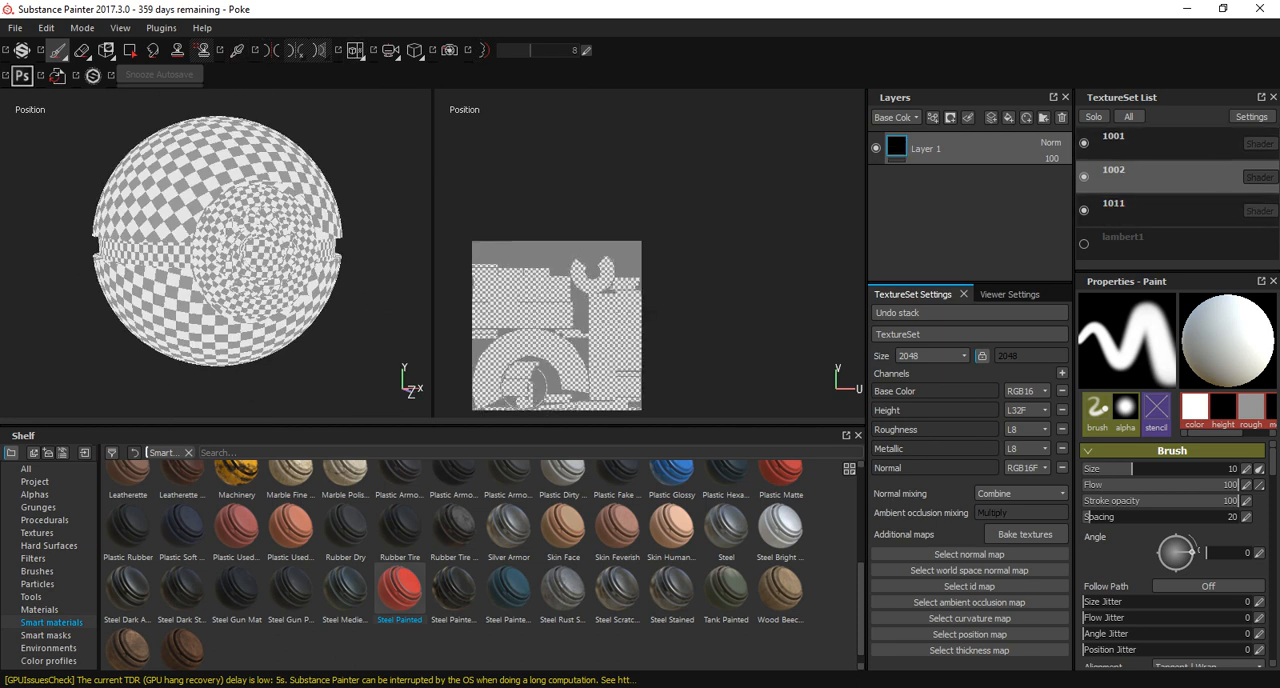
pyautogui.click(1113, 205)
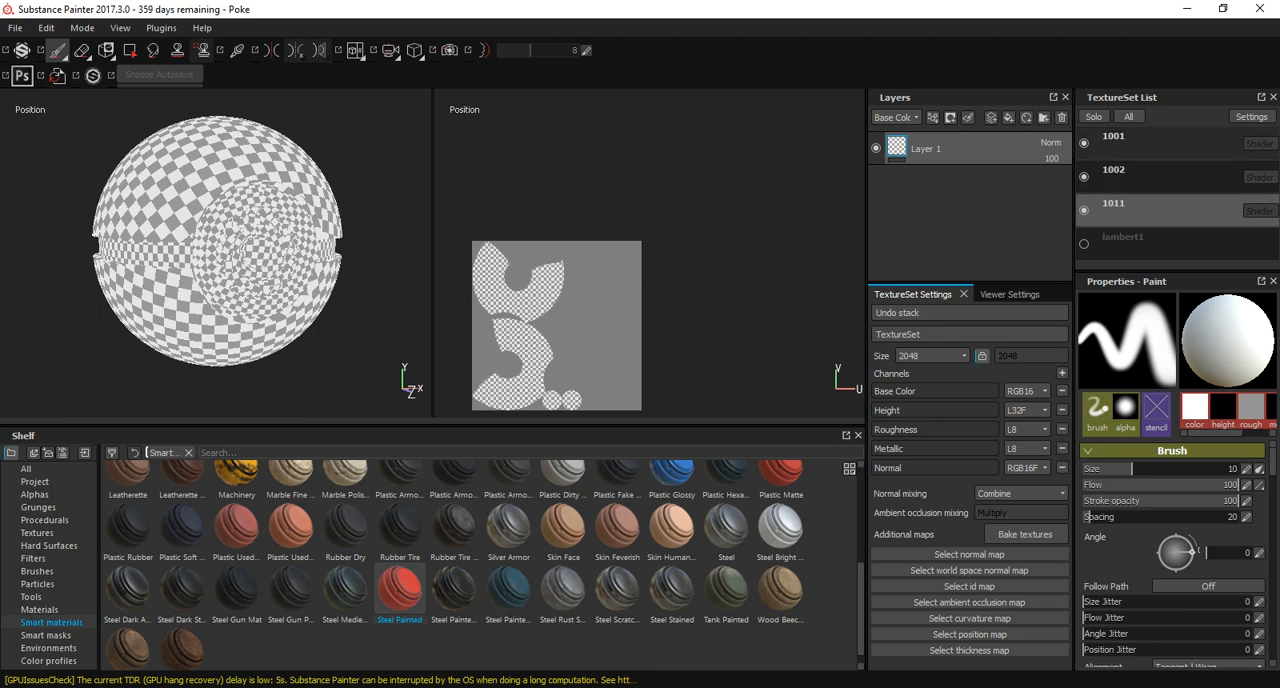
pyautogui.click(1115, 176)
pyautogui.click(1115, 141)
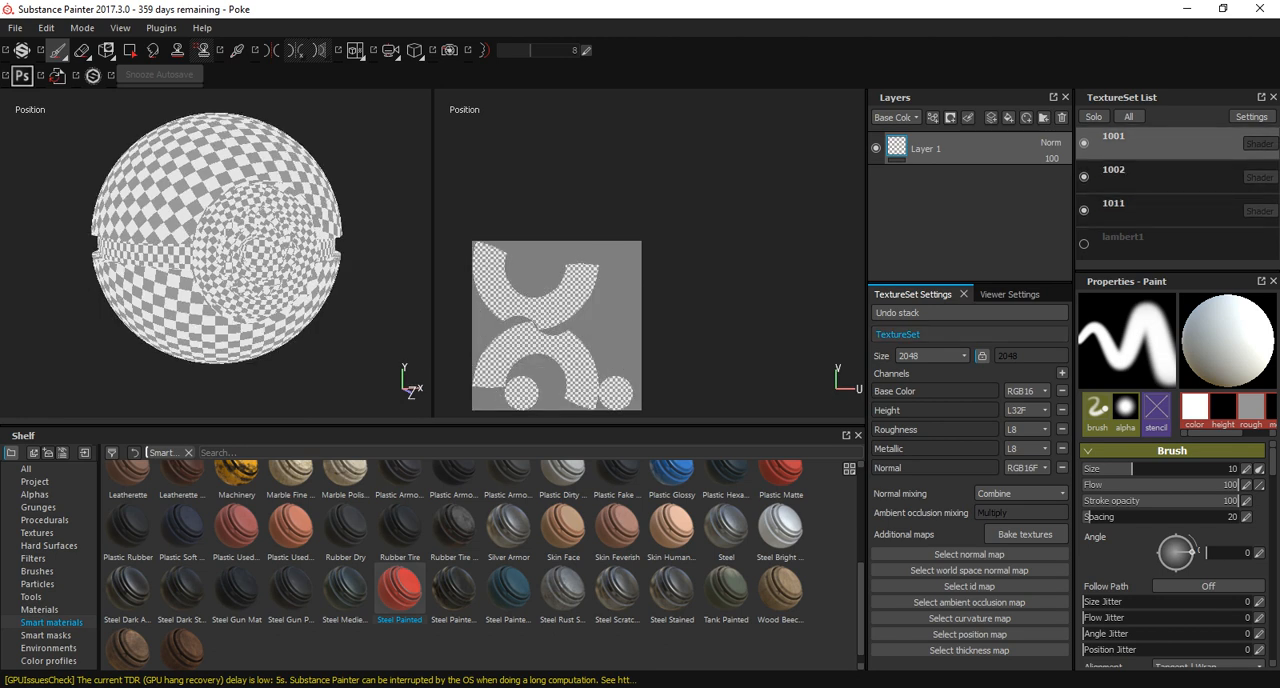
pyautogui.click(1024, 534)
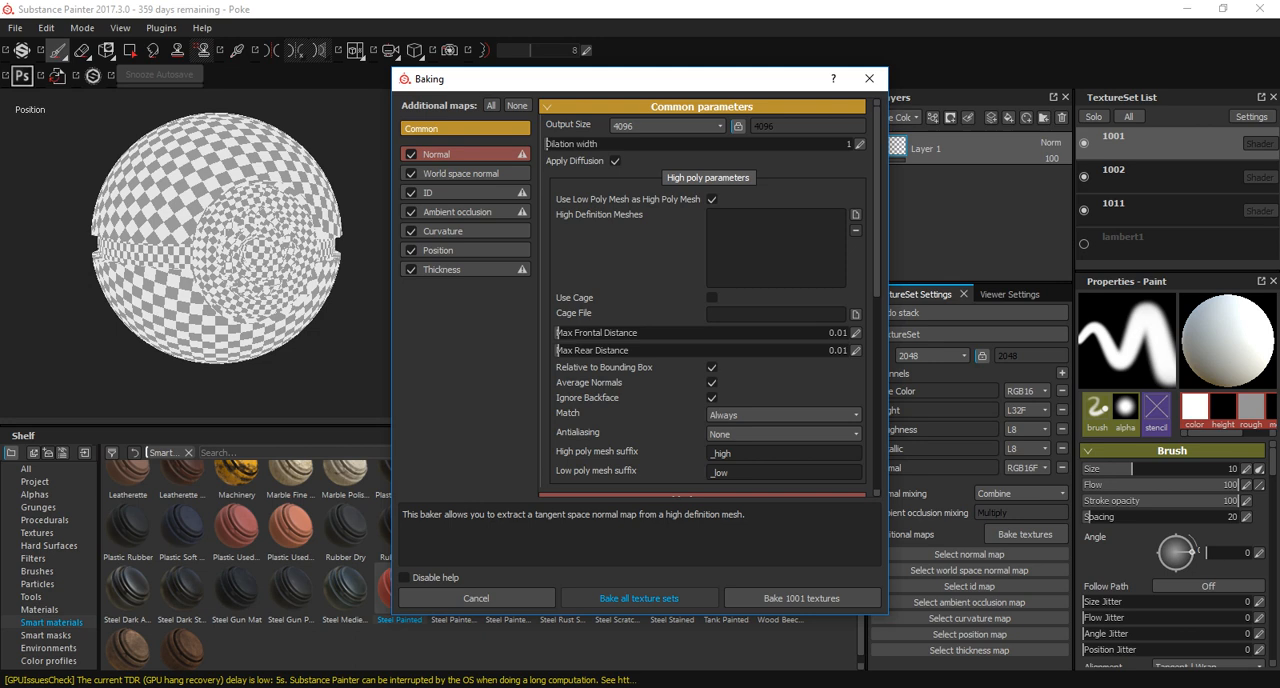
pyautogui.click(638, 598)
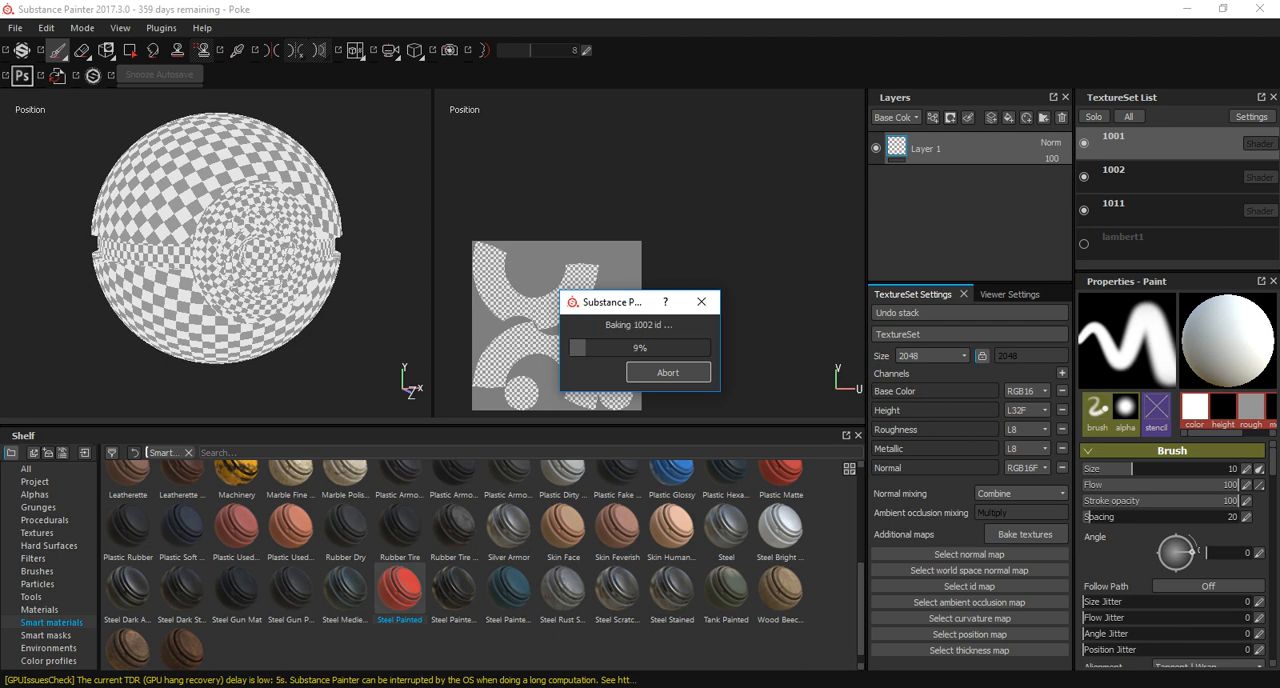
pyautogui.moveTo(647, 686)
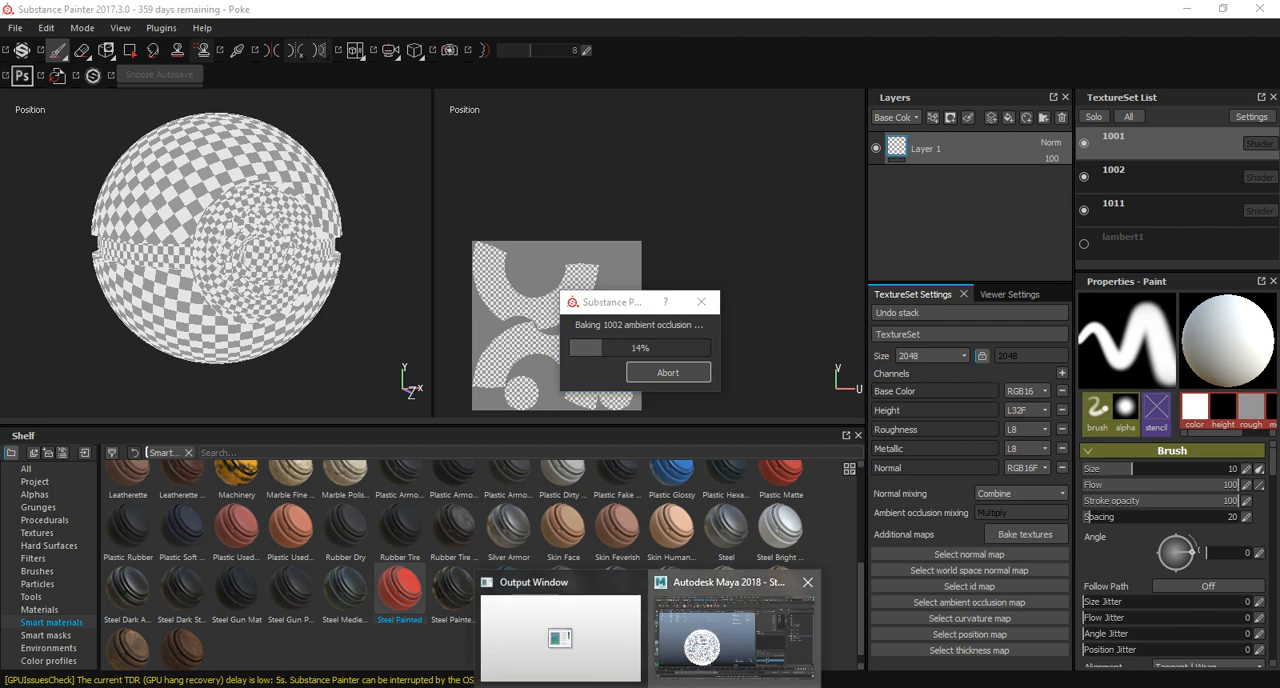
# Switch to Maya and examine how the Pokeball's UV shells are spread over the tiles in the UV Editor, closing the editor when done.
pyautogui.click(737, 640)
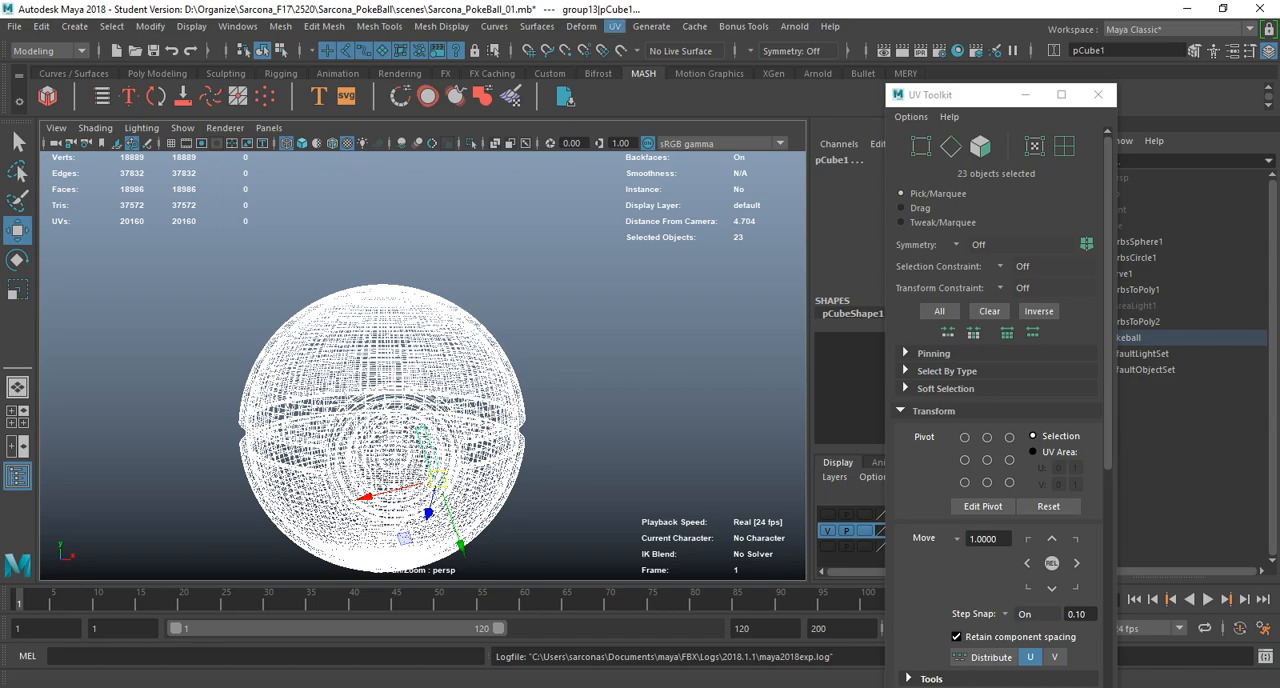
pyautogui.click(614, 26)
pyautogui.click(660, 56)
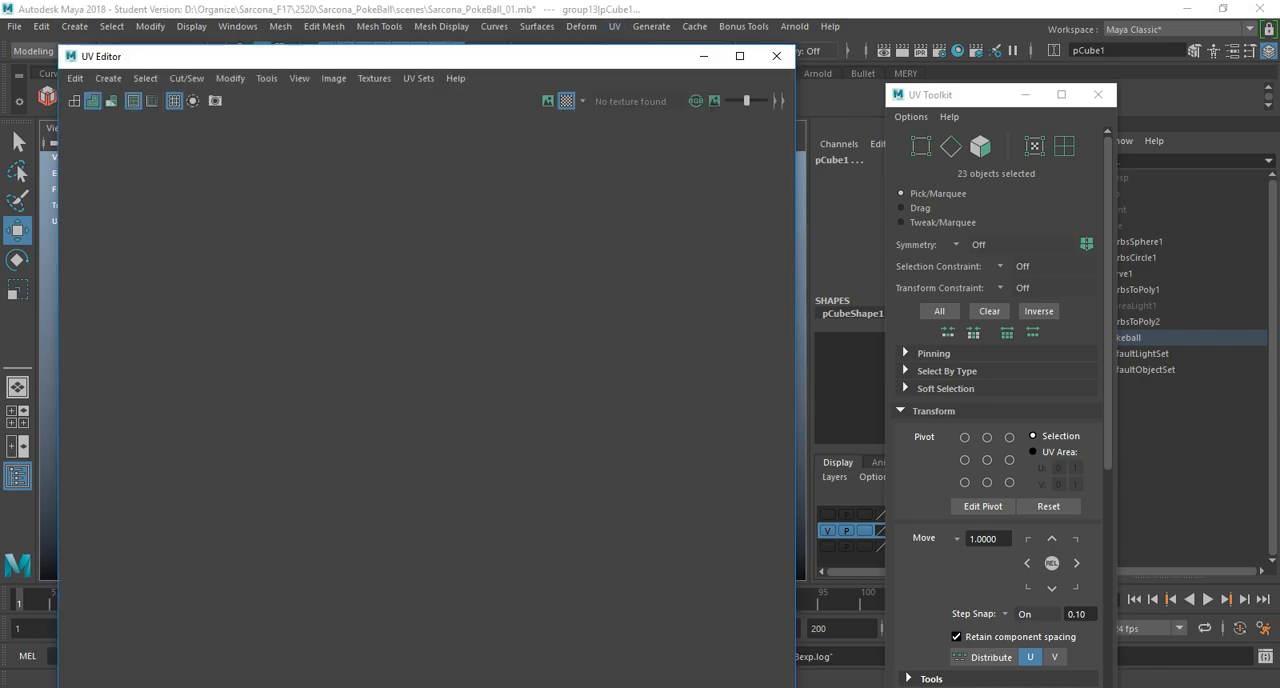
pyautogui.scroll(3, 582, 301)
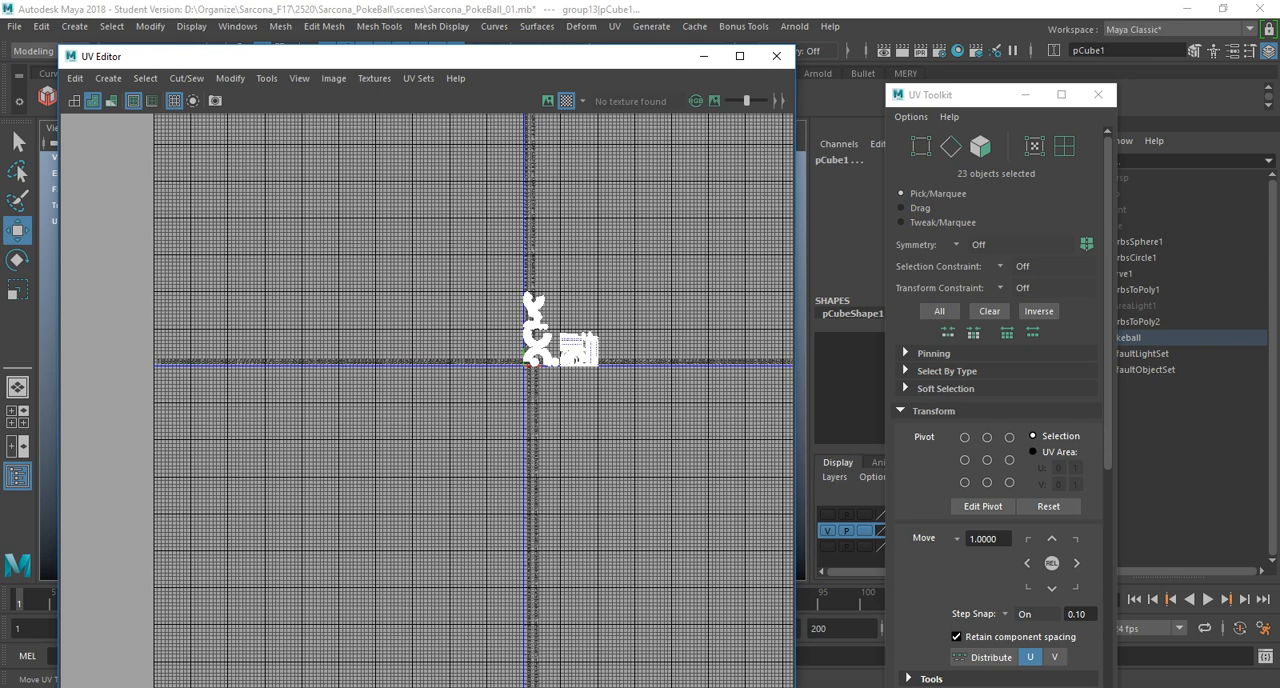
pyautogui.scroll(1, 582, 301)
pyautogui.keyDown('alt'); pyautogui.moveTo(582, 301); pyautogui.dragTo(325, 451, button='middle'); pyautogui.keyUp('alt')
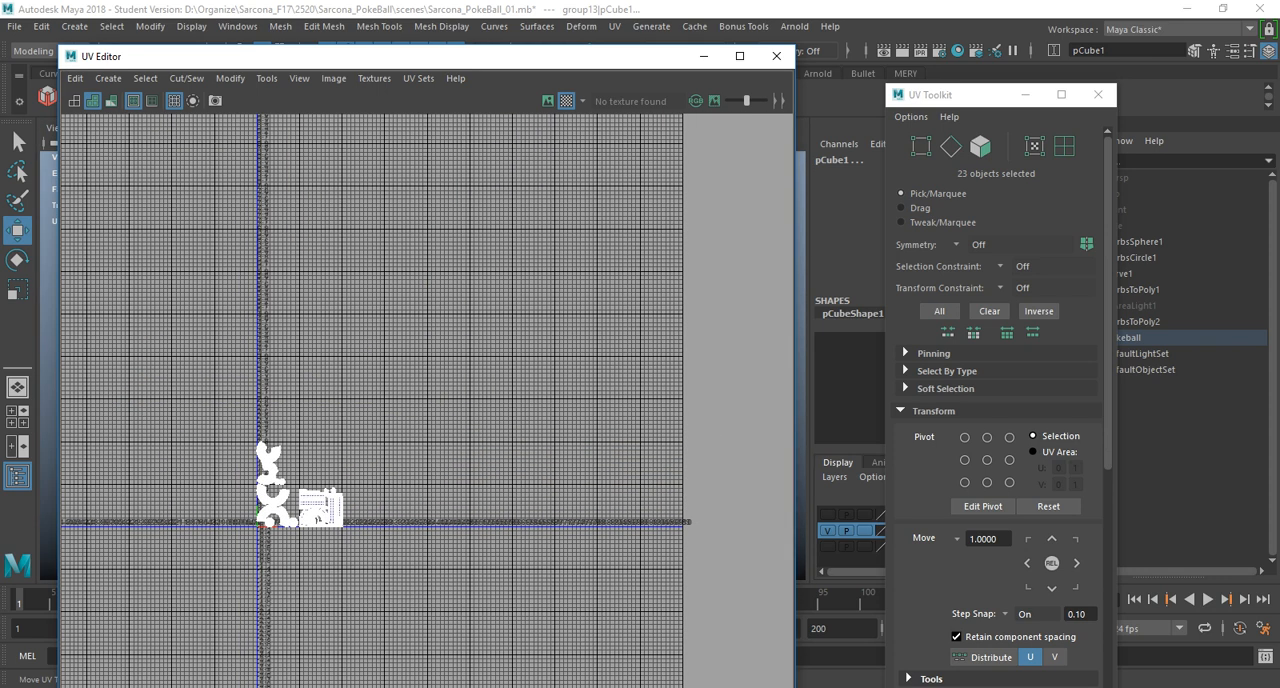
pyautogui.keyDown('alt'); pyautogui.moveTo(325, 451); pyautogui.dragTo(253, 336, button='middle'); pyautogui.keyUp('alt')
pyautogui.scroll(4, 566, 344)
pyautogui.scroll(3, 586, 335)
pyautogui.scroll(6, 381, 361)
pyautogui.scroll(3, 322, 381)
pyautogui.scroll(4, 193, 366)
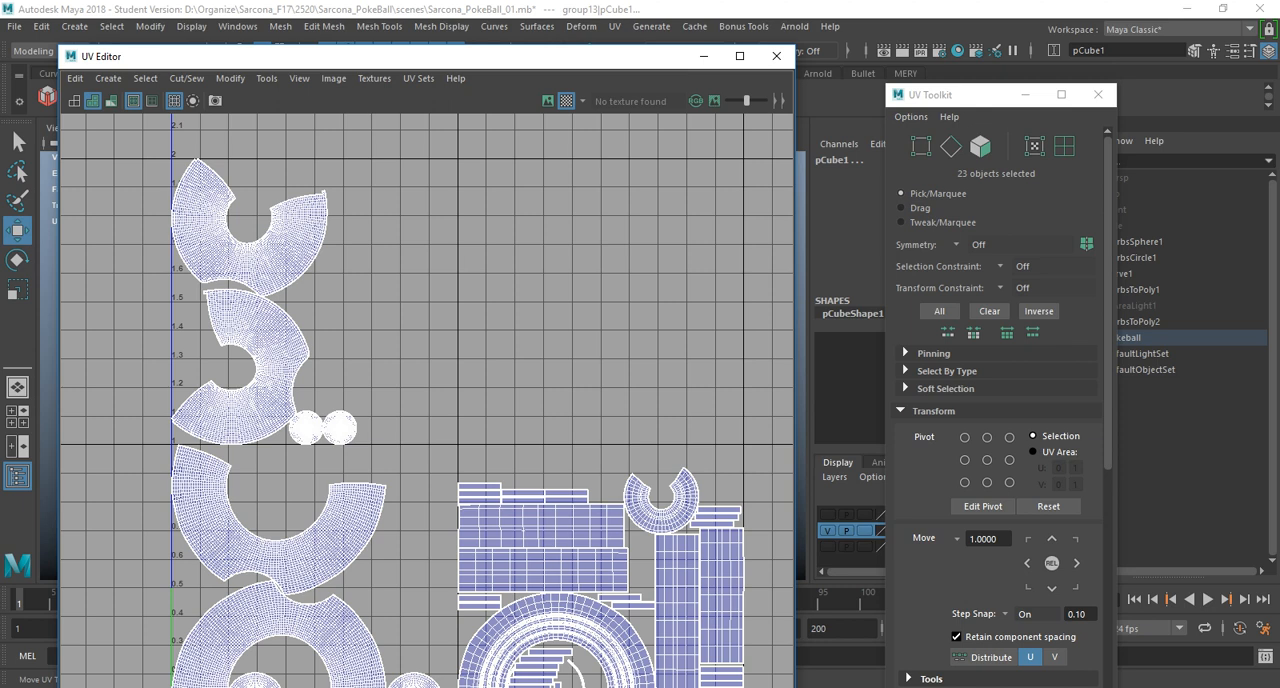
pyautogui.keyDown('alt'); pyautogui.moveTo(450, 510); pyautogui.dragTo(443, 413, button='middle'); pyautogui.keyUp('alt')
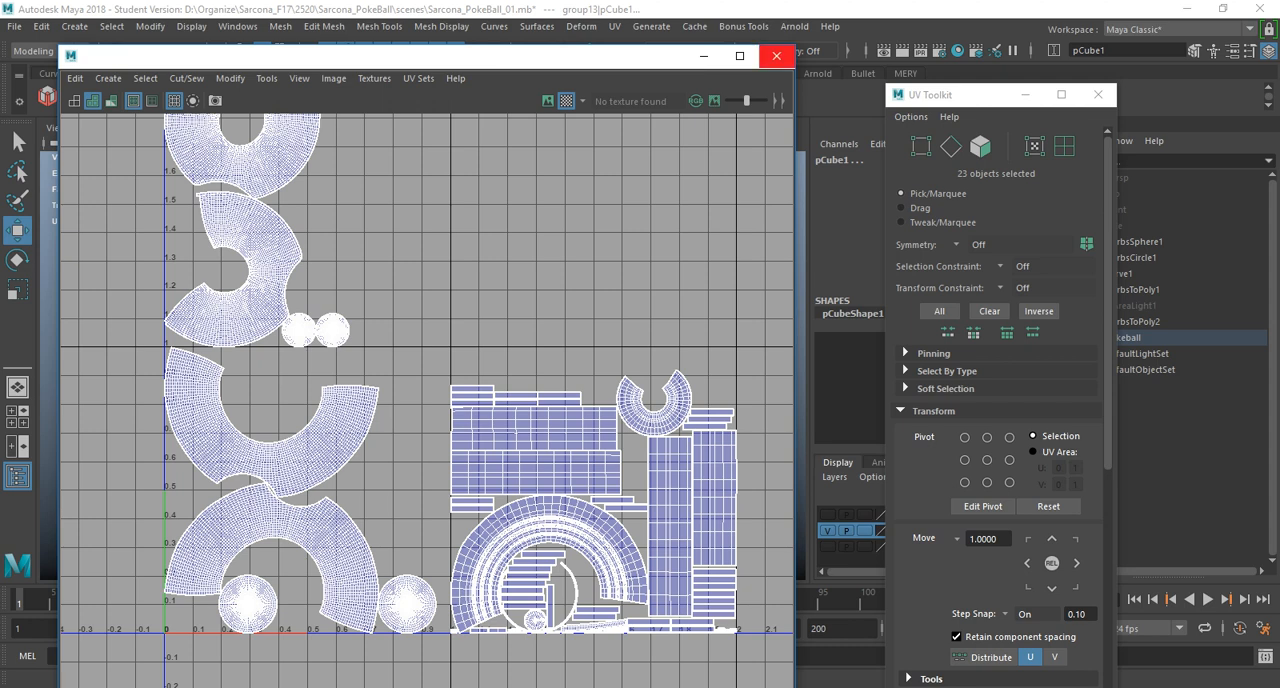
pyautogui.click(776, 56)
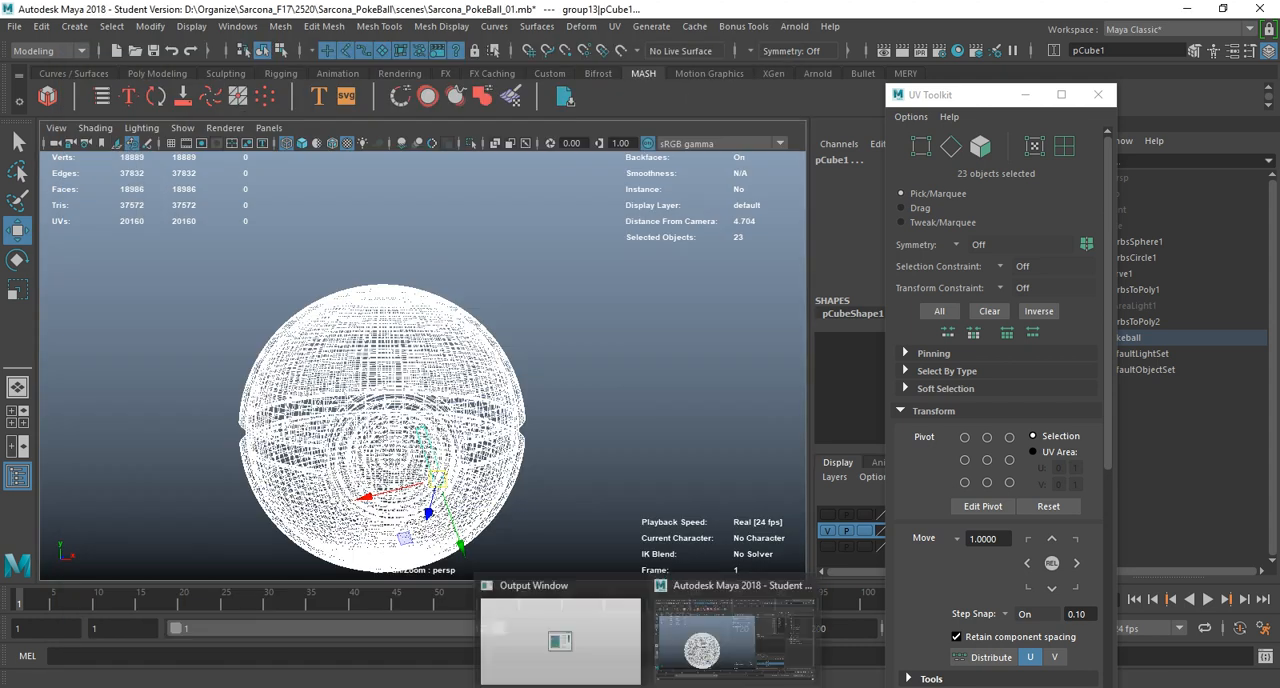
# Return to Substance Painter and check the baked position maps of texture sets 1002, 1011 and 1001.
pyautogui.moveTo(721, 686)
pyautogui.click(800, 630)
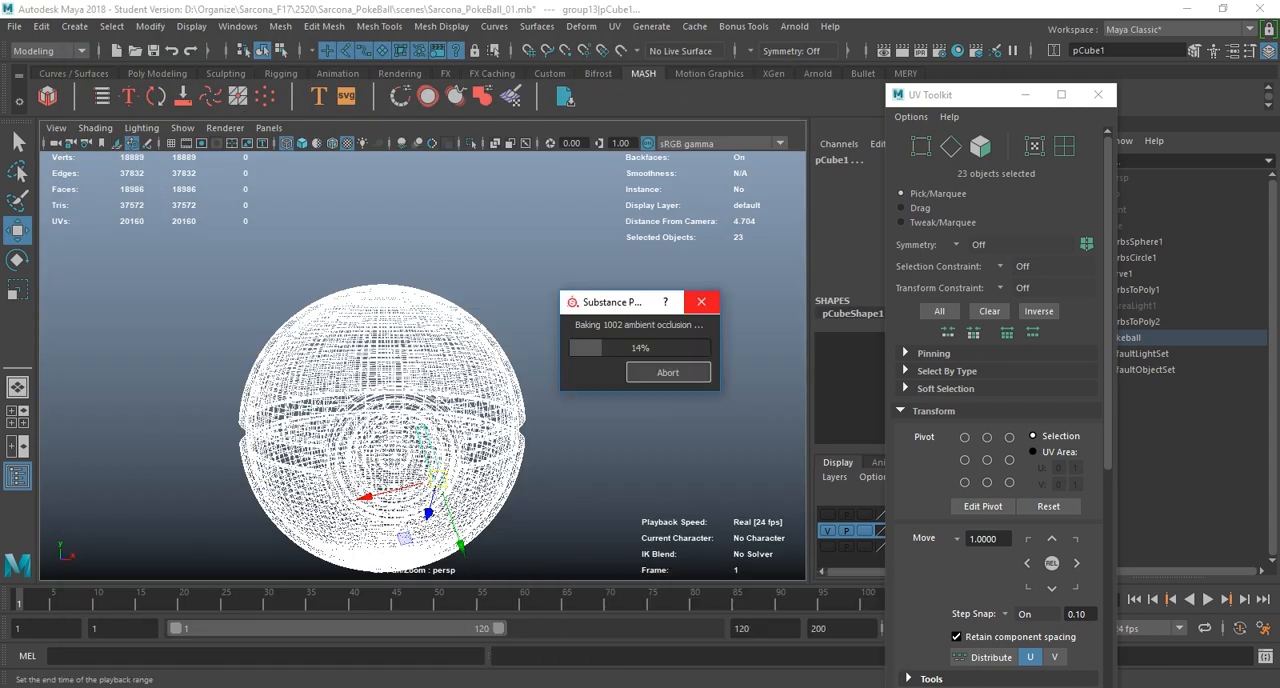
pyautogui.moveTo(611, 302); pyautogui.dragTo(558, 255)
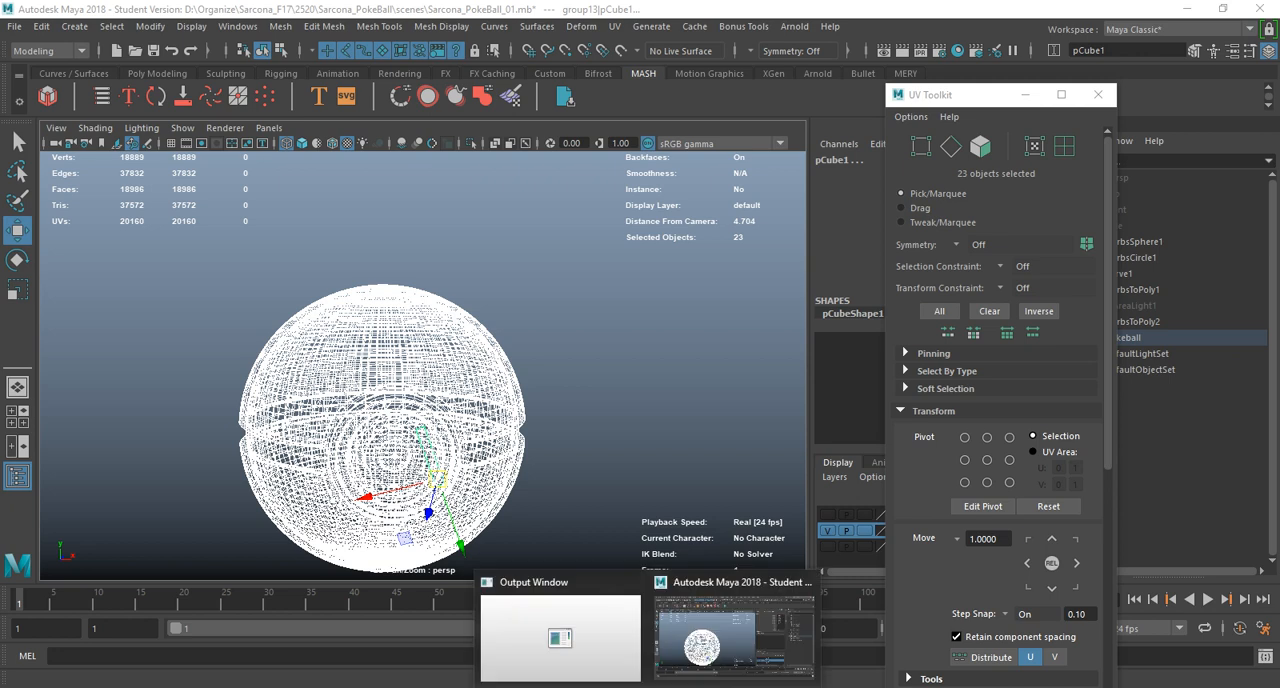
pyautogui.click(660, 687)
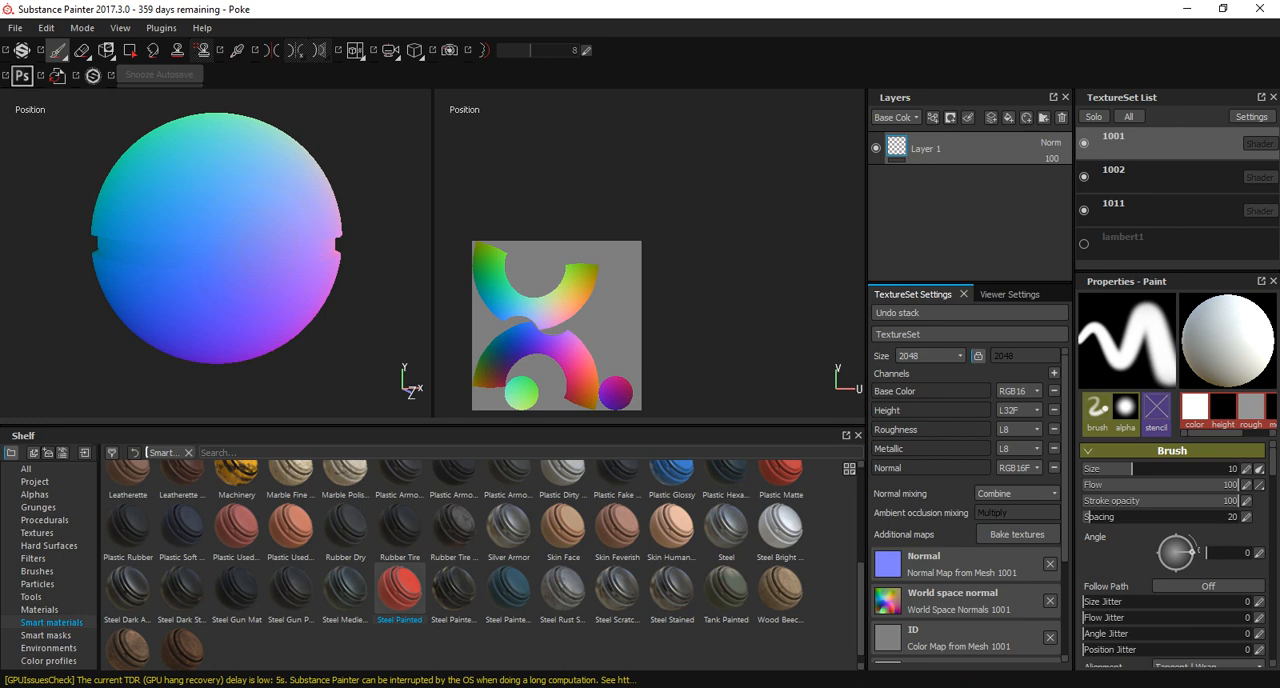
pyautogui.click(1140, 176)
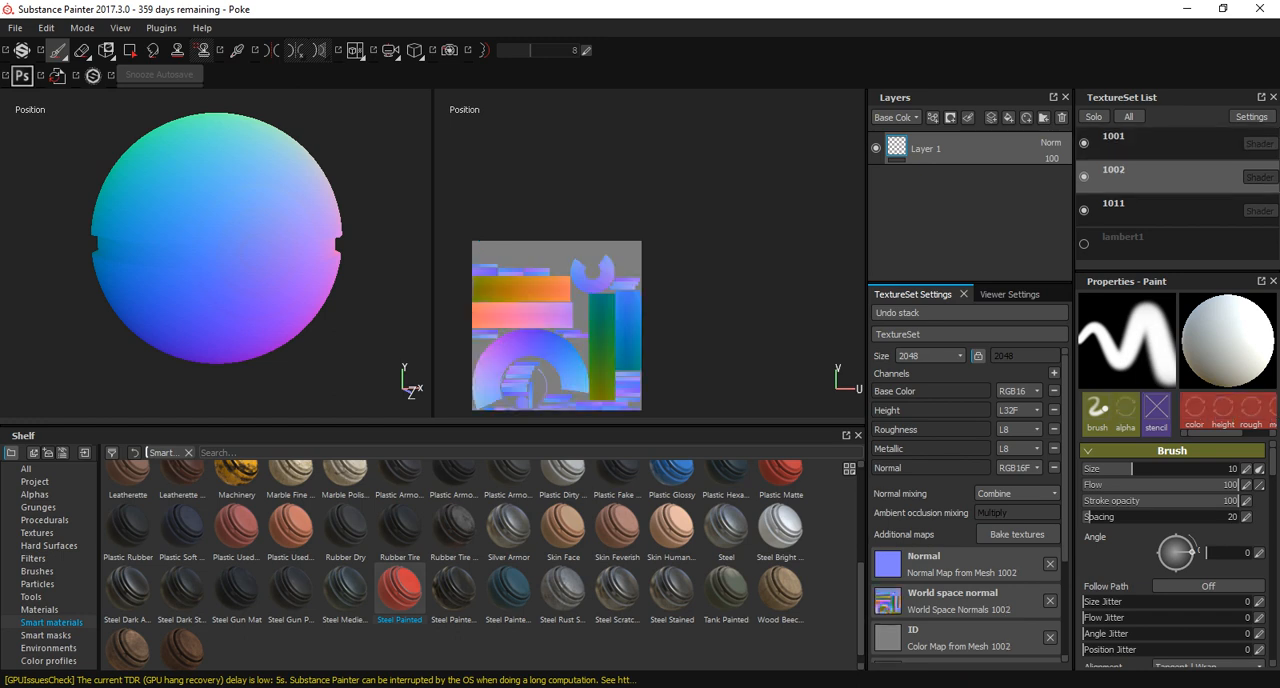
pyautogui.click(1140, 210)
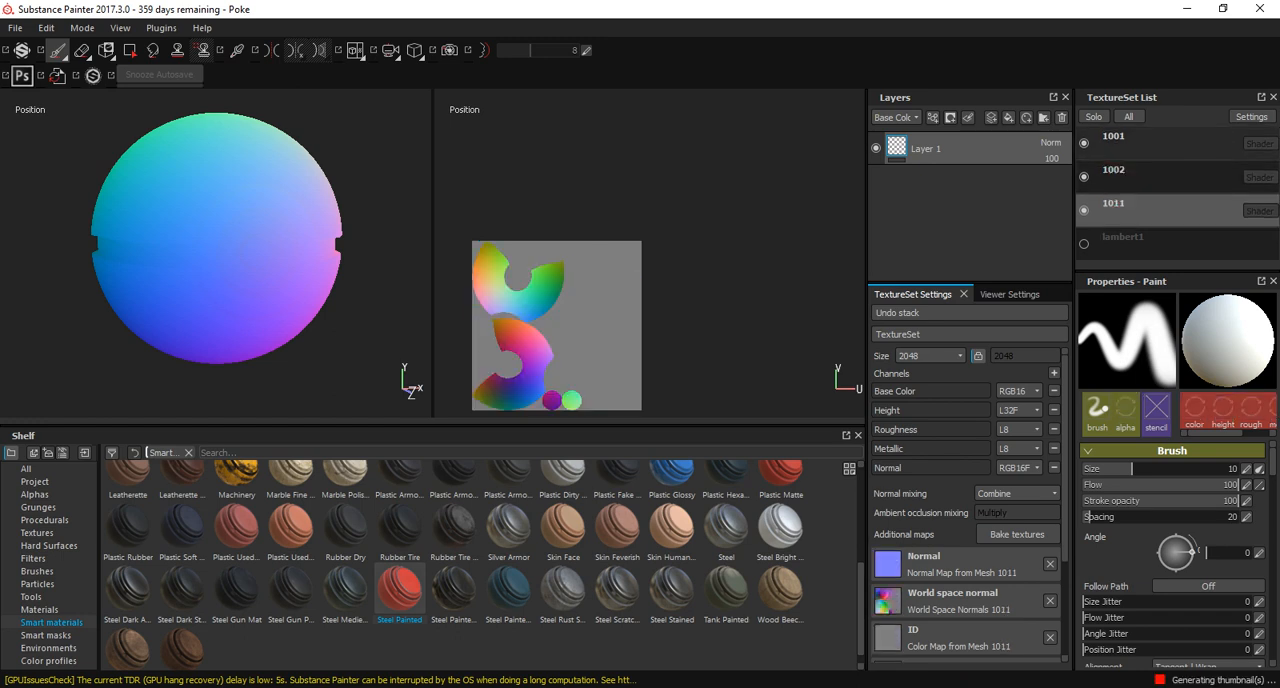
pyautogui.click(1140, 142)
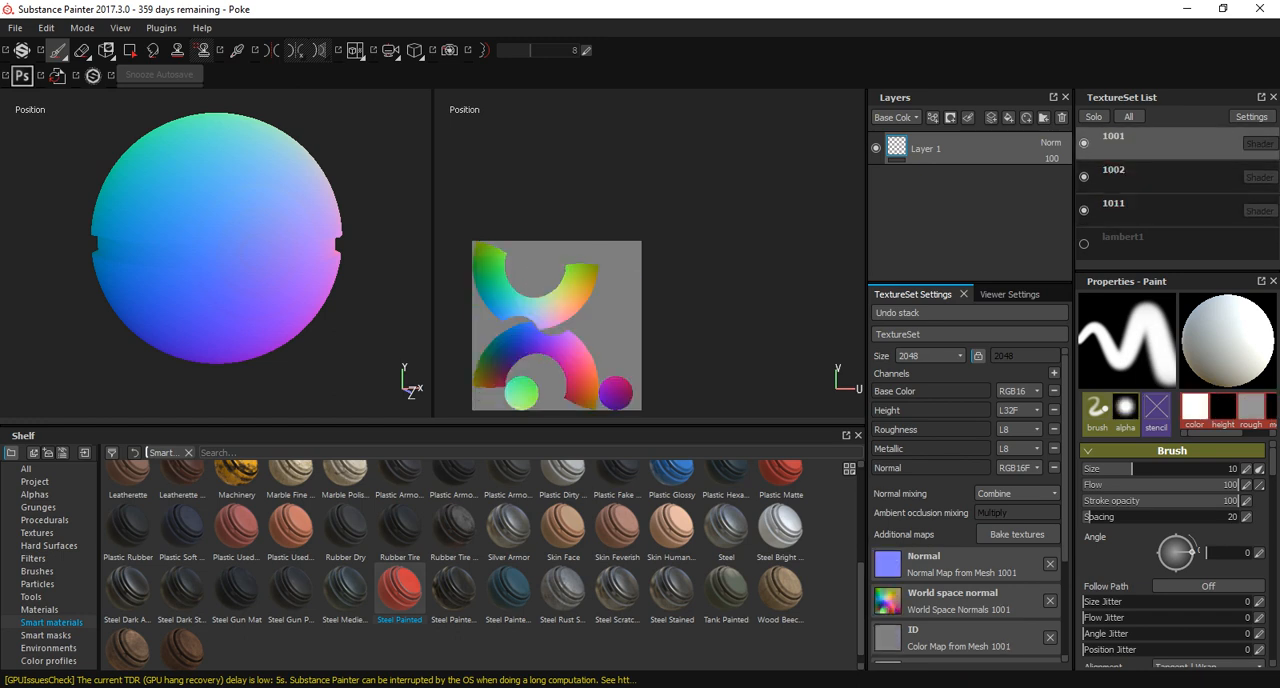
# Switch the viewports to the material display and inspect the Pokeball's shading from several angles.
pyautogui.press('m')
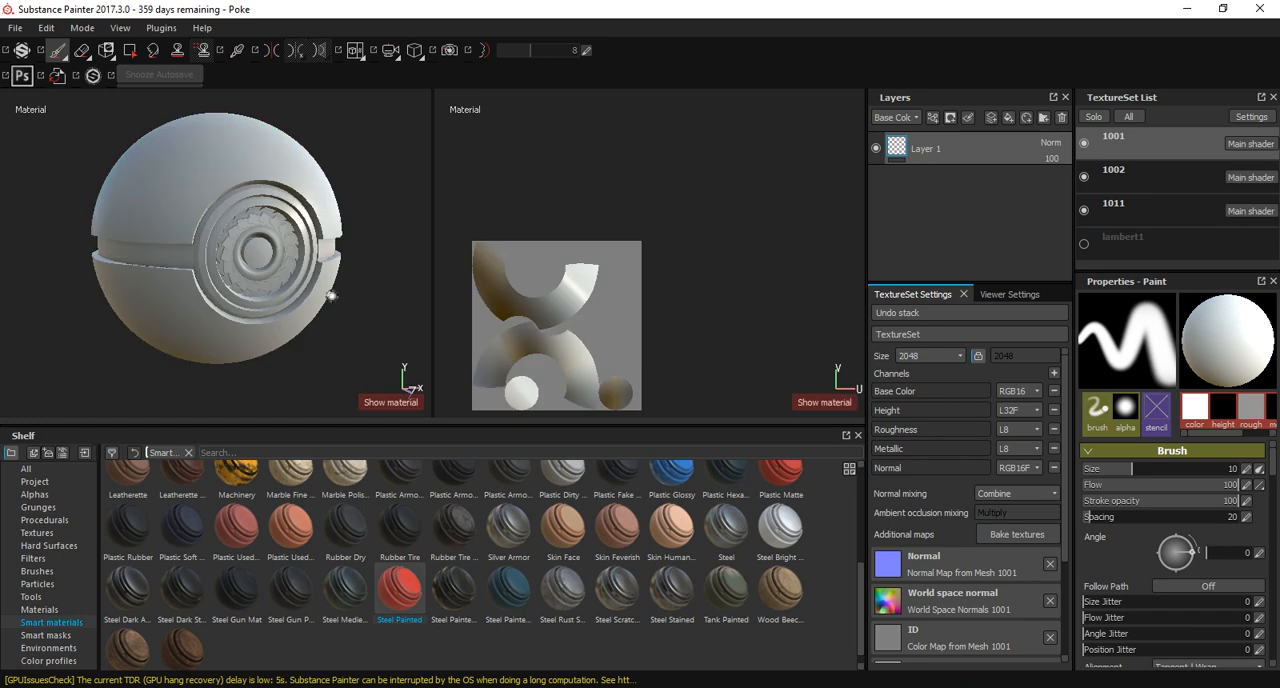
pyautogui.keyDown('alt'); pyautogui.moveTo(295, 283); pyautogui.dragTo(331, 284); pyautogui.keyUp('alt')
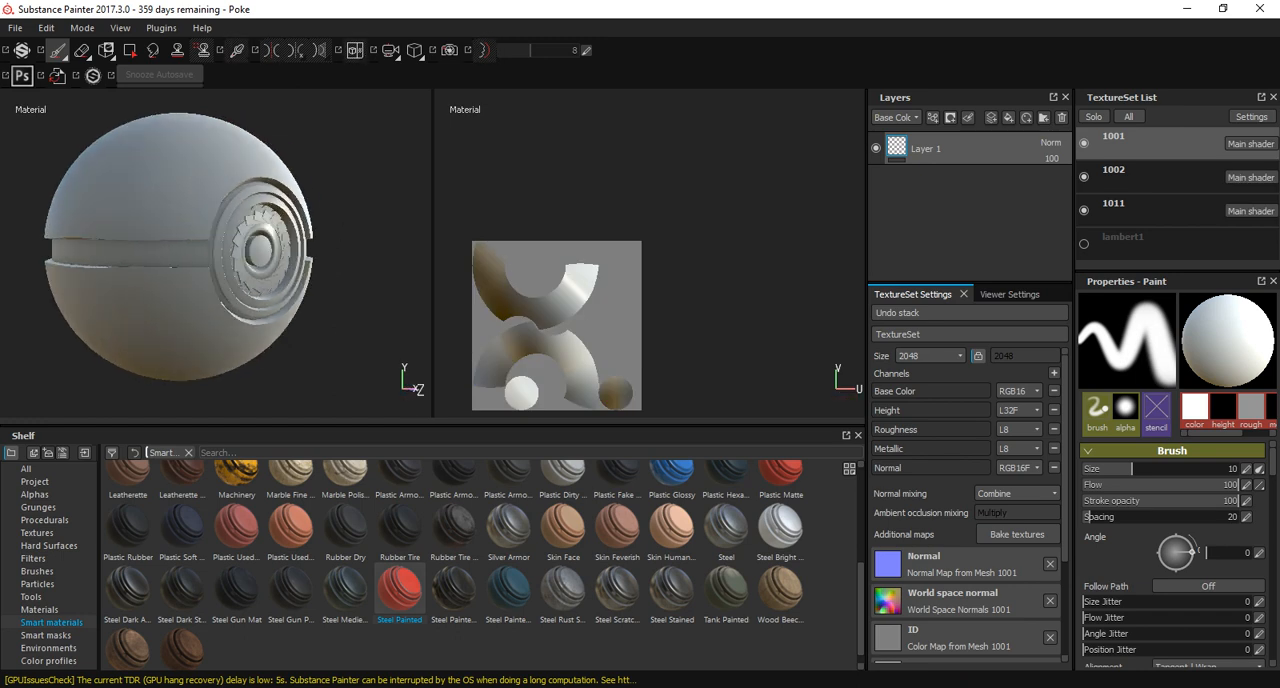
pyautogui.keyDown('alt'); pyautogui.moveTo(286, 292); pyautogui.dragTo(319, 287, button='middle'); pyautogui.keyUp('alt')
pyautogui.keyDown('alt'); pyautogui.moveTo(316, 288); pyautogui.dragTo(287, 288); pyautogui.keyUp('alt')
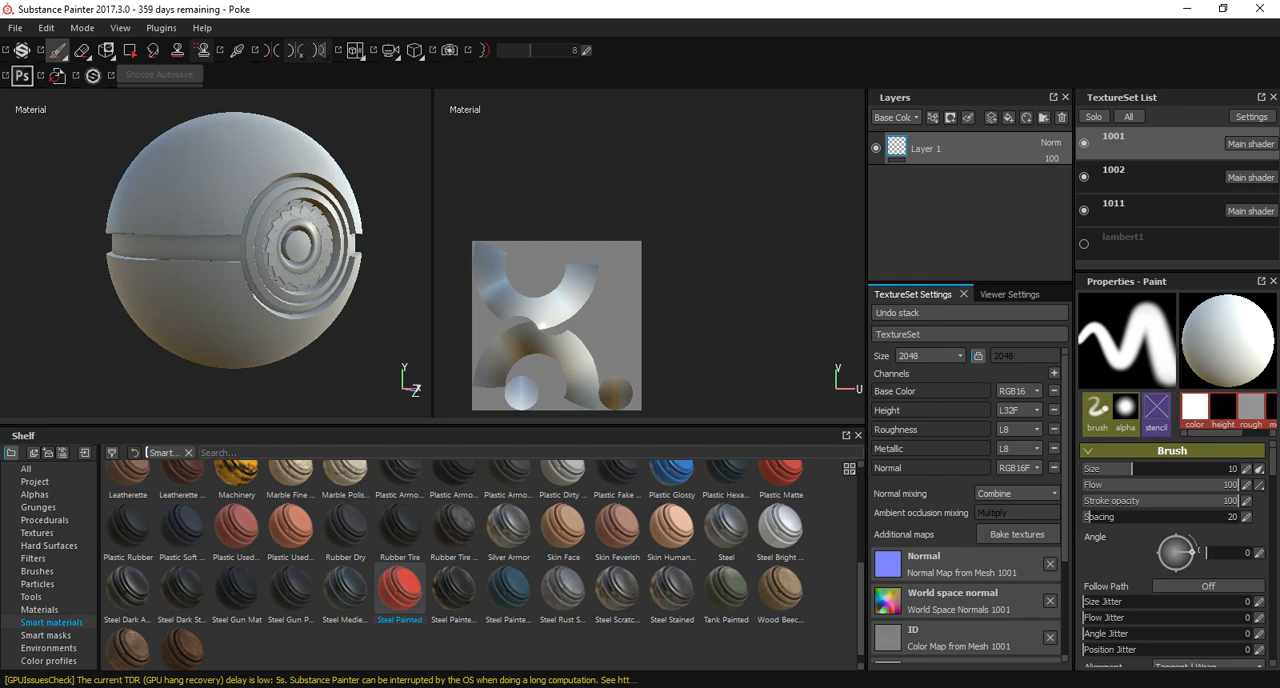
# Add the Tank Painted smart material below Layer 1 in texture set 1001 and inspect it on the shell.
pyautogui.moveTo(726, 590)
pyautogui.mouseDown()
pyautogui.moveTo(945, 137)
pyautogui.moveTo(945, 148)
pyautogui.mouseUp()
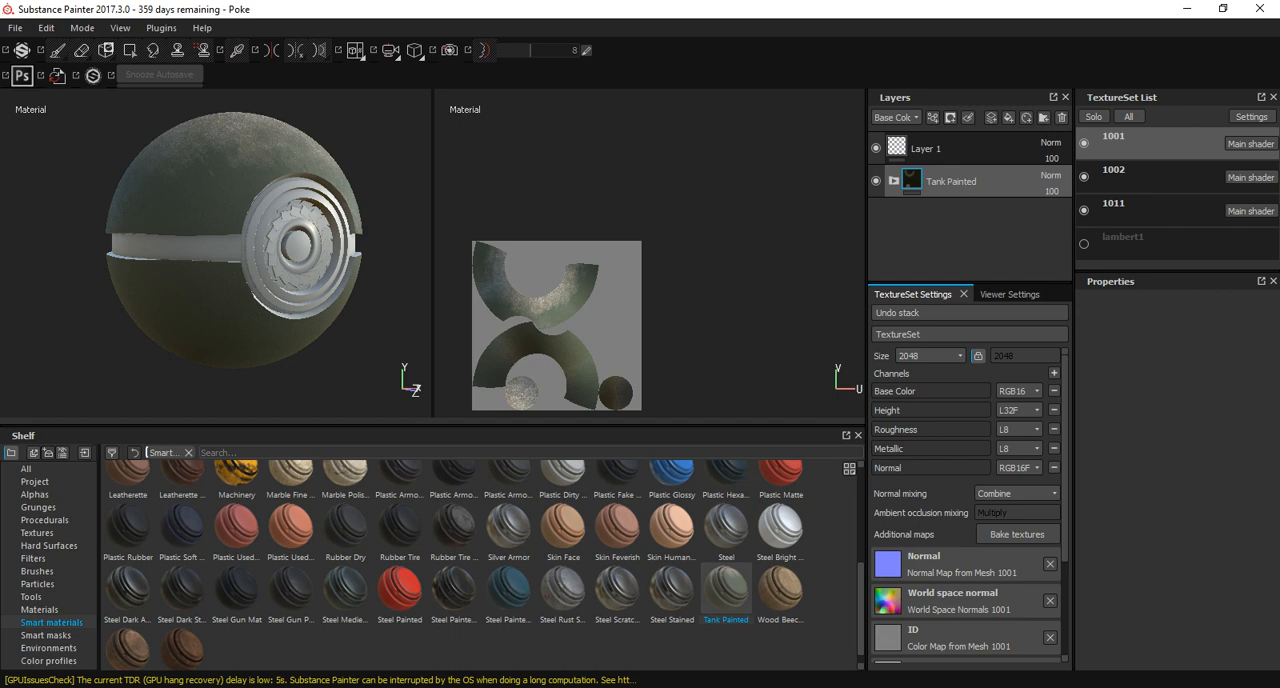
pyautogui.scroll(4, 234, 240)
pyautogui.moveTo(234, 240)
pyautogui.keyDown('alt'); pyautogui.mouseDown()
pyautogui.moveTo(260, 190)
pyautogui.moveTo(240, 250)
pyautogui.mouseUp(); pyautogui.keyUp('alt')
pyautogui.scroll(-4, 234, 240)
pyautogui.scroll(4, 234, 240)
pyautogui.moveTo(194, 167)
pyautogui.keyDown('alt'); pyautogui.mouseDown()
pyautogui.moveTo(240, 260)
pyautogui.moveTo(330, 240)
pyautogui.moveTo(320, 275)
pyautogui.moveTo(230, 265)
pyautogui.moveTo(320, 250)
pyautogui.moveTo(235, 240)
pyautogui.moveTo(205, 245)
pyautogui.moveTo(190, 275)
pyautogui.moveTo(200, 205)
pyautogui.moveTo(205, 265)
pyautogui.moveTo(245, 285)
pyautogui.mouseUp(); pyautogui.keyUp('alt')
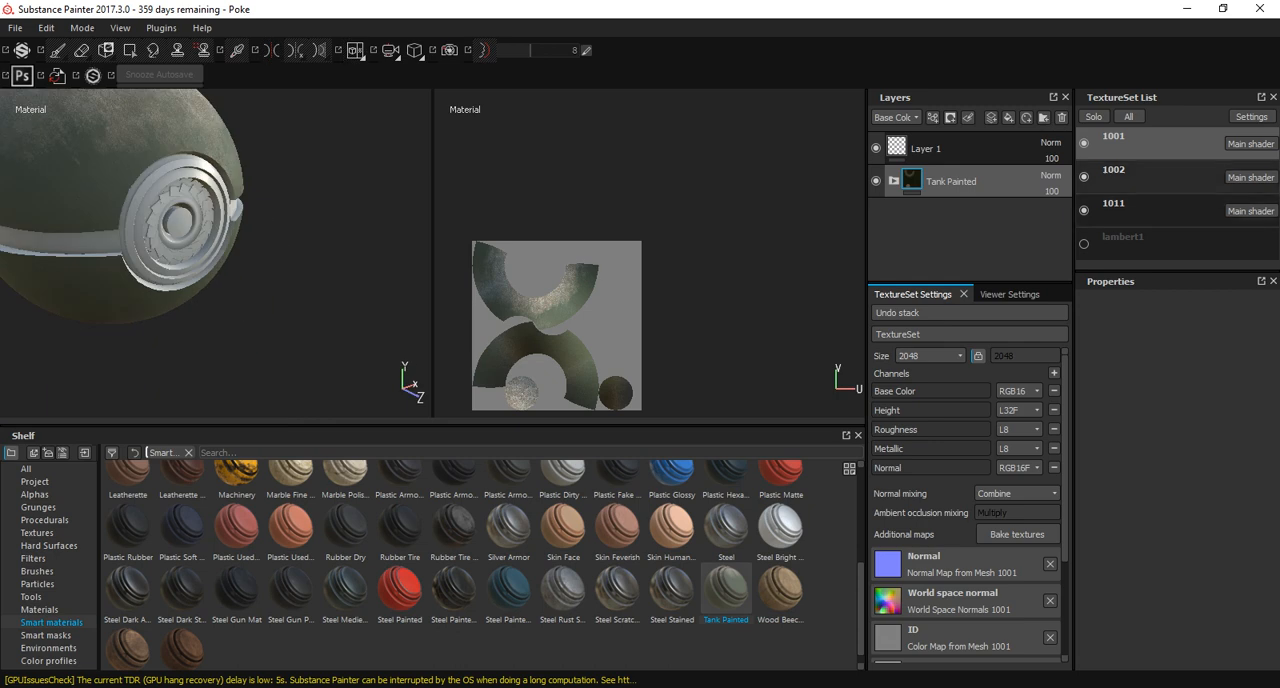
# Make texture set 1002 active and frame the whole Pokeball.
pyautogui.click(1140, 176)
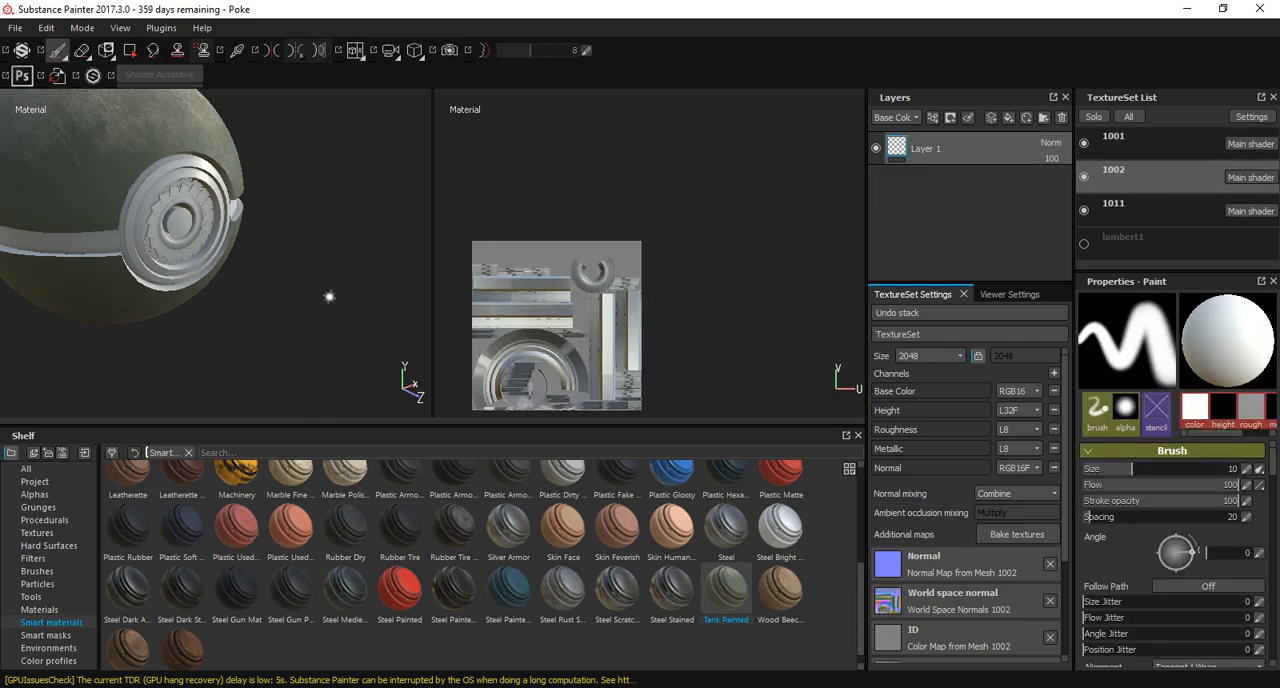
pyautogui.press('f')
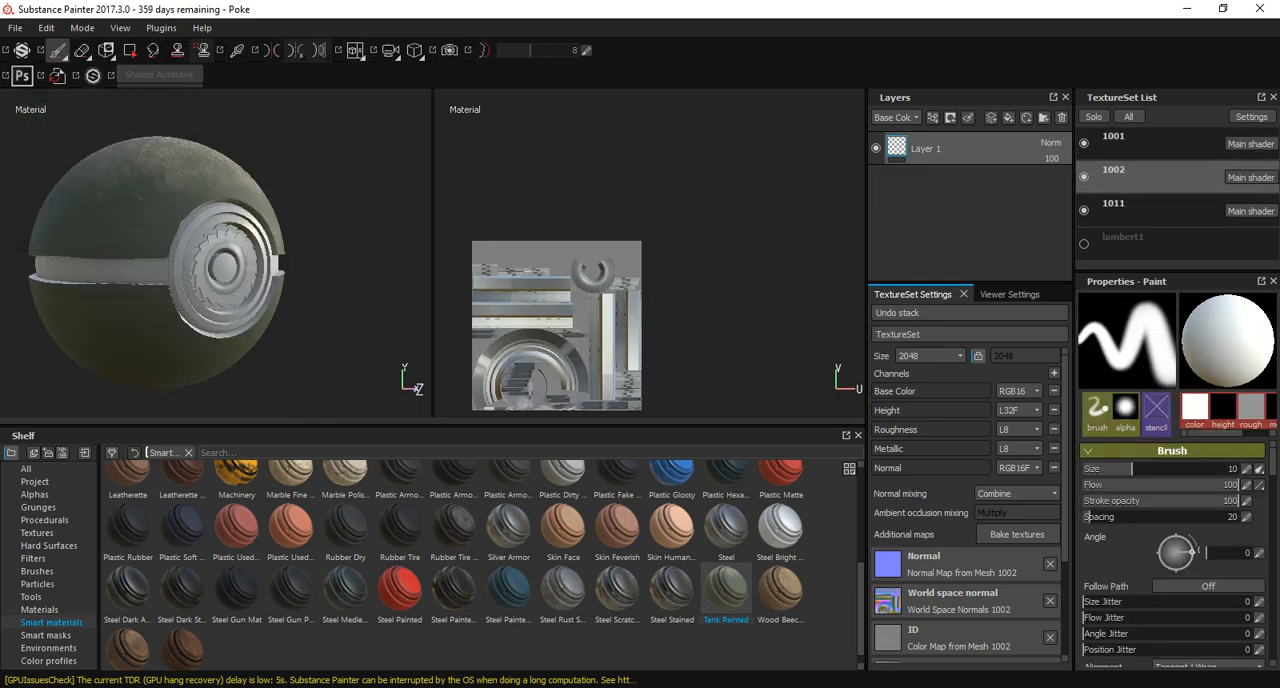
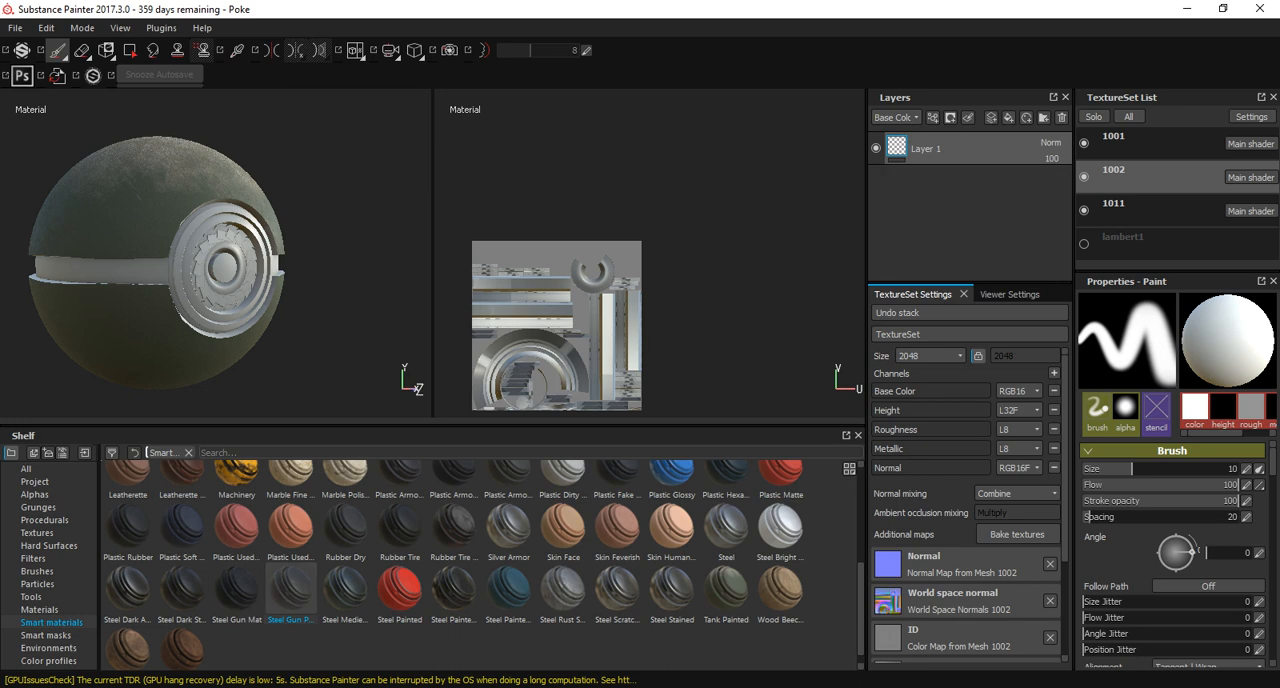
# Add the Steel Gun Painted smart material below Layer 1 in texture set 1002, give it a color-selection mask and activate color picking.
pyautogui.moveTo(291, 590); pyautogui.dragTo(960, 200)
pyautogui.click(951, 118)
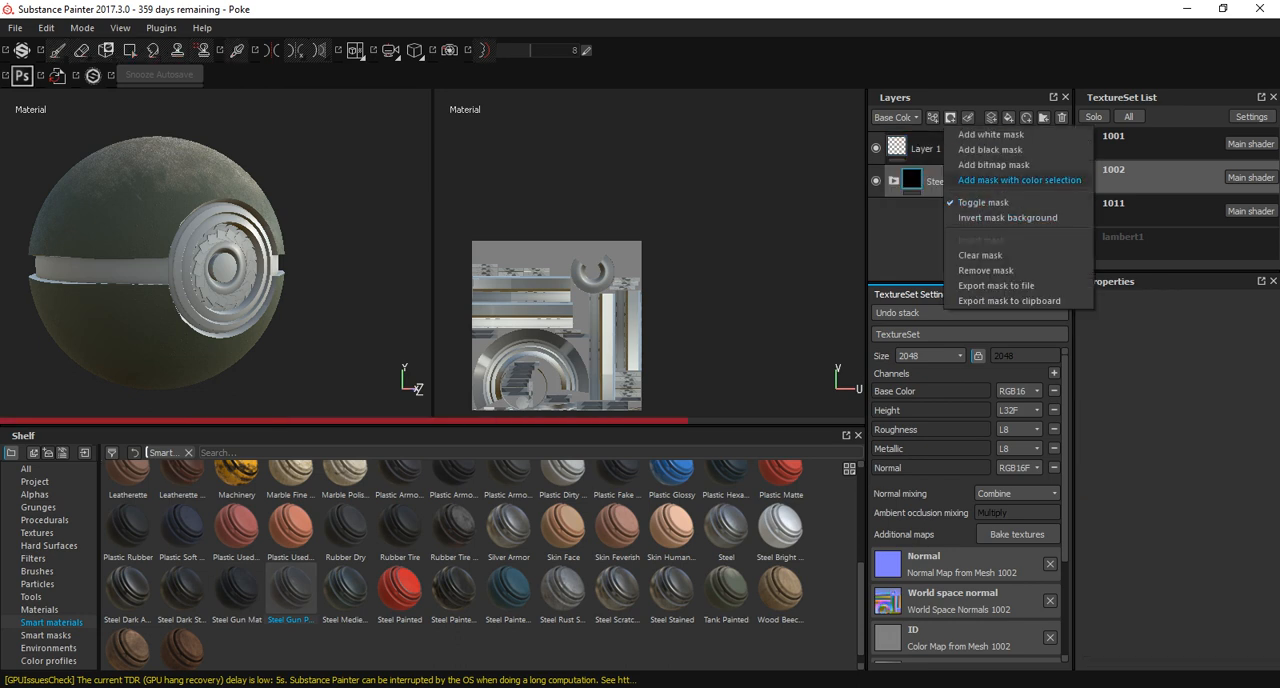
pyautogui.click(1019, 180)
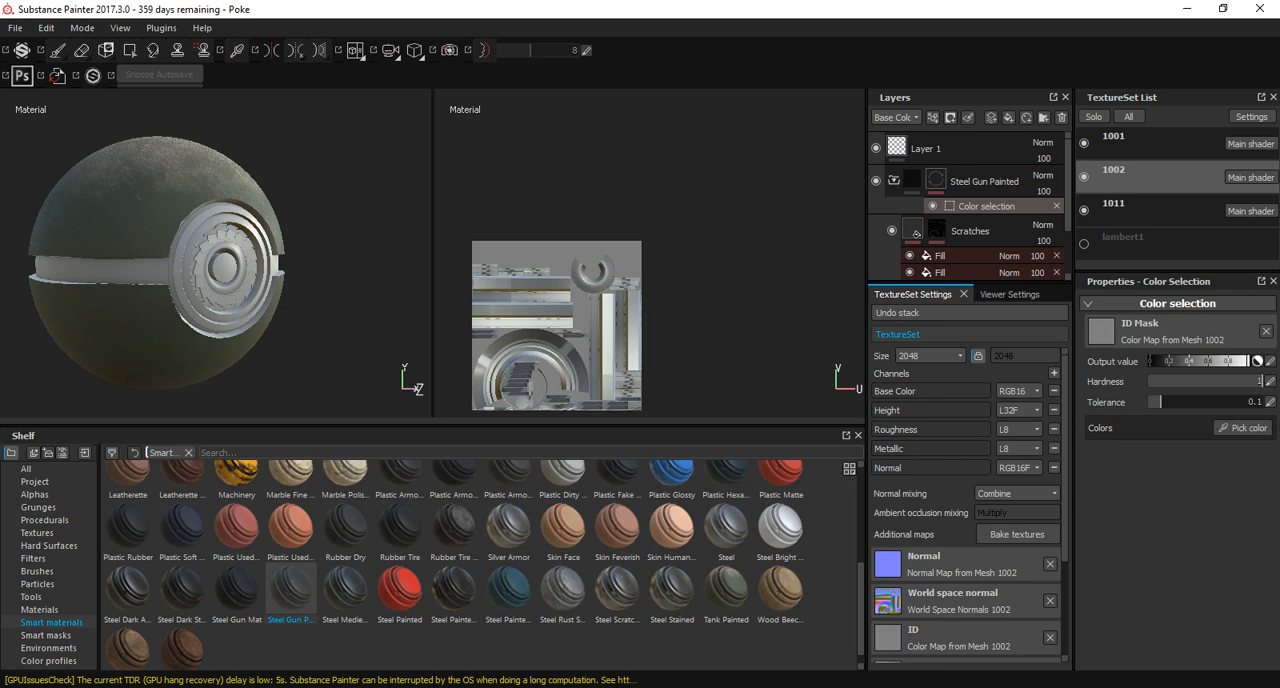
pyautogui.click(1243, 427)
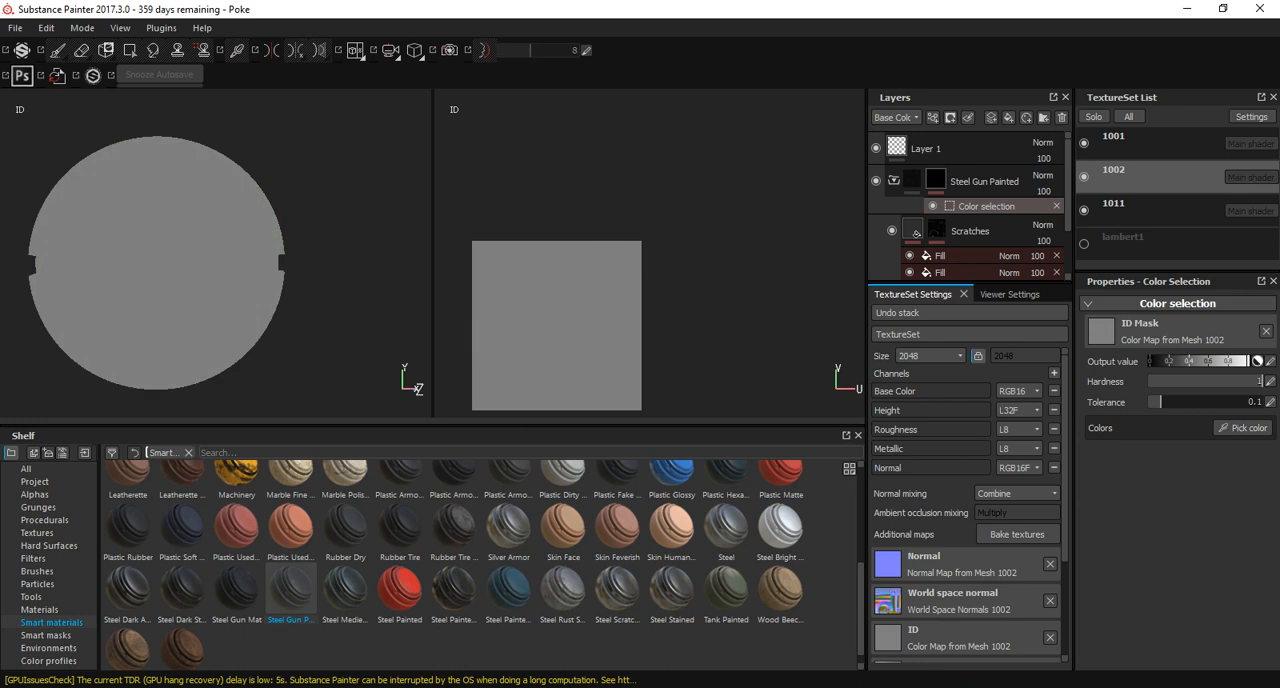
pyautogui.scroll(-3, 969, 505)
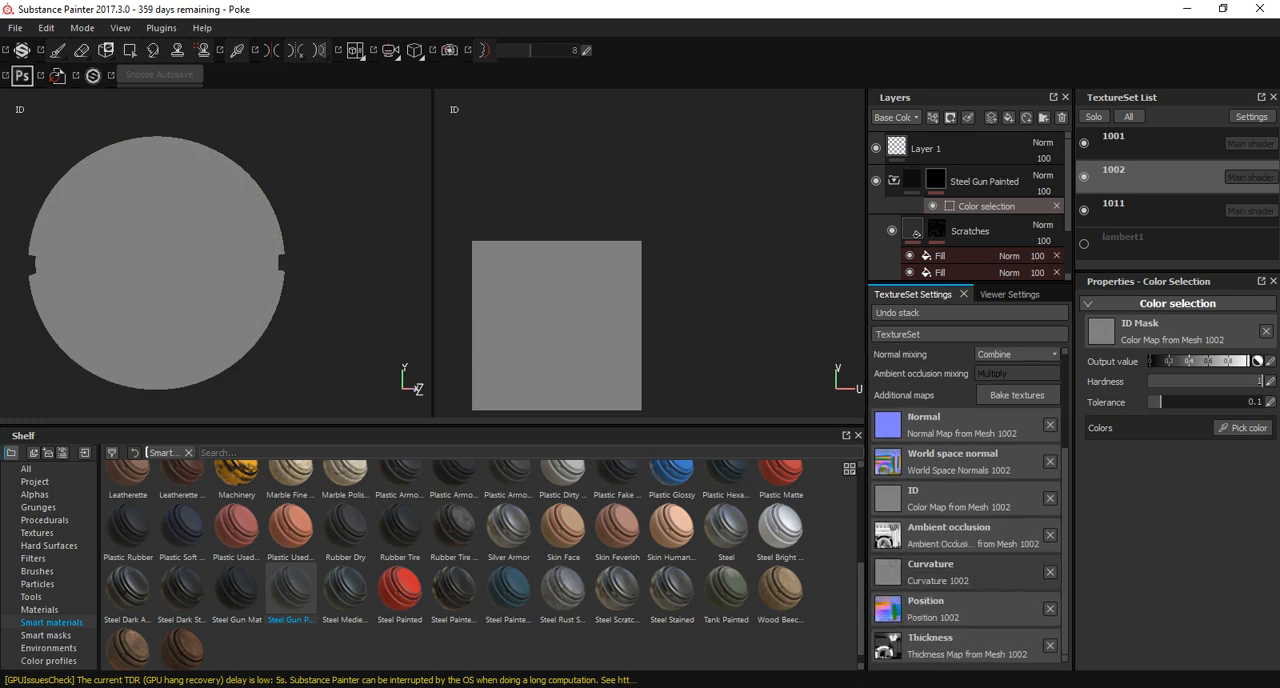
pyautogui.scroll(3, 969, 505)
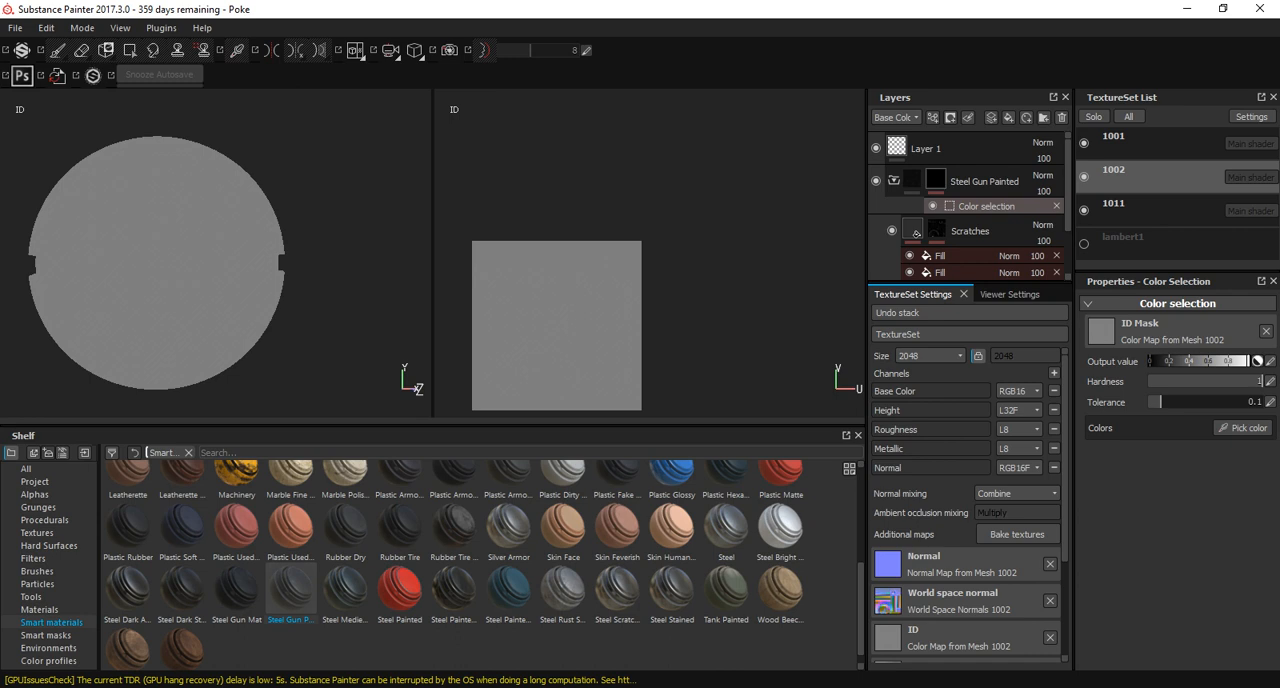
pyautogui.click(928, 639)
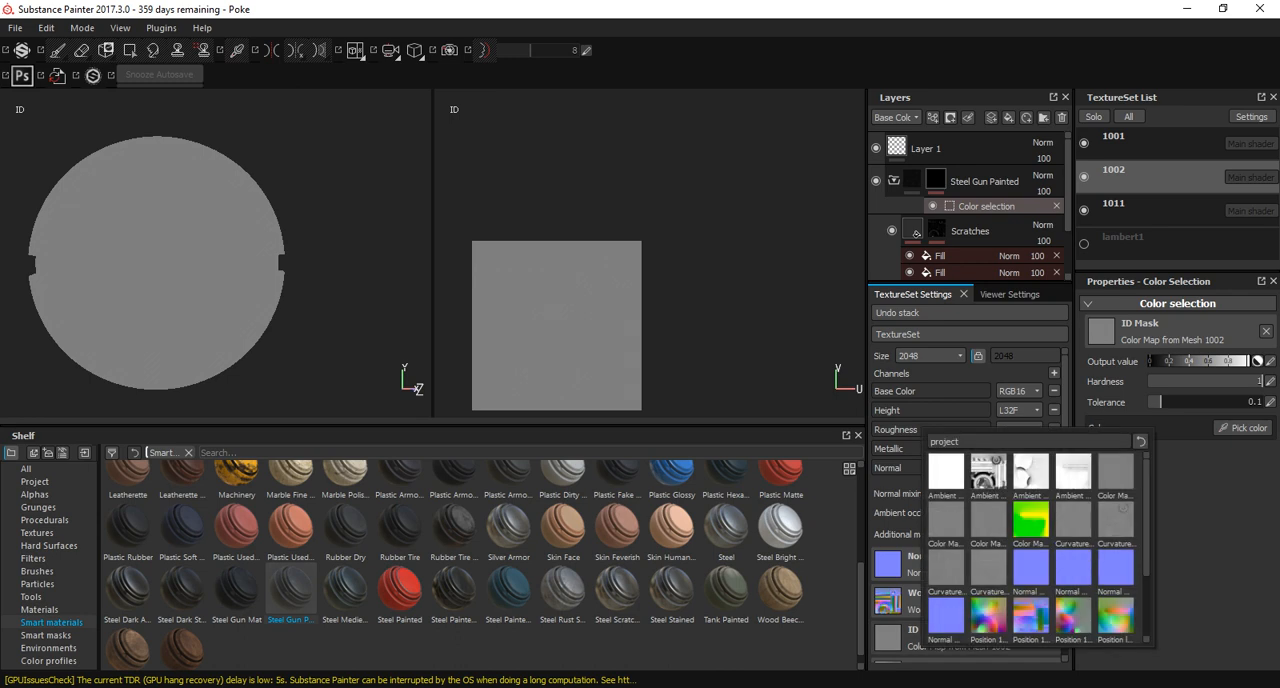
pyautogui.press('Escape')
# Re-bake only the ID map of texture set 1002 using Vertex Color as the color source.
pyautogui.click(1017, 533)
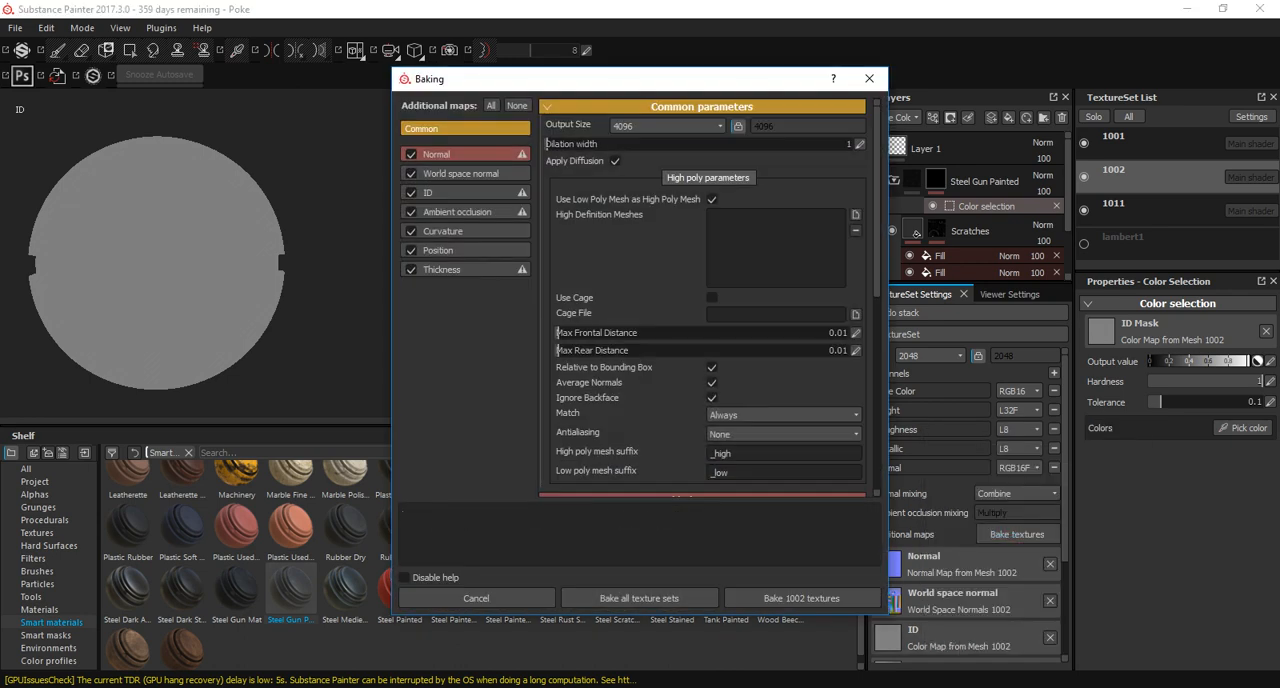
pyautogui.click(517, 105)
pyautogui.click(440, 192)
pyautogui.click(411, 193)
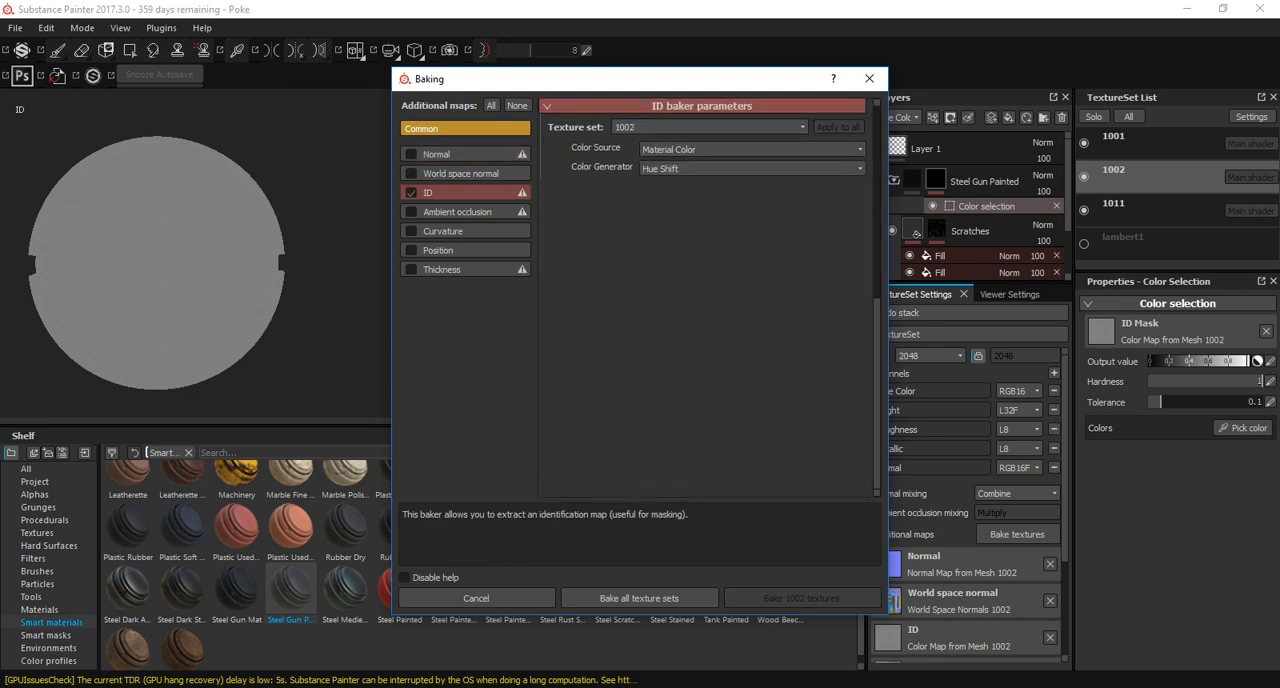
pyautogui.click(750, 149)
pyautogui.click(680, 158)
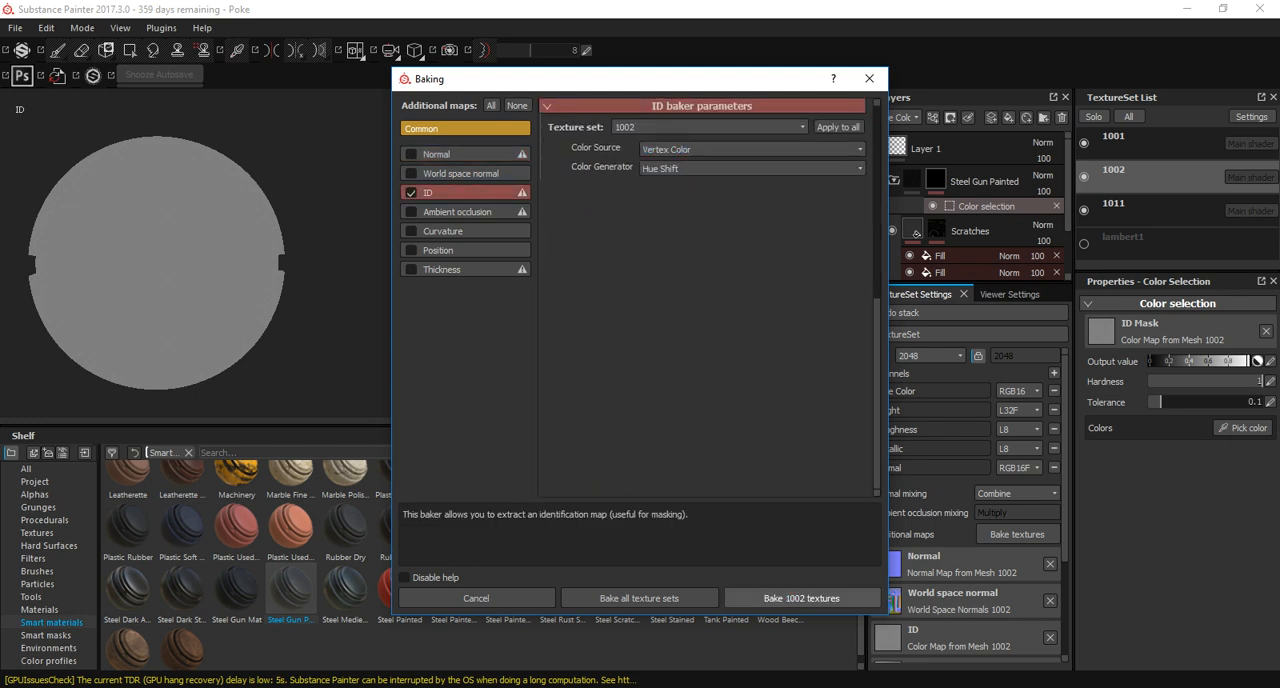
pyautogui.click(801, 598)
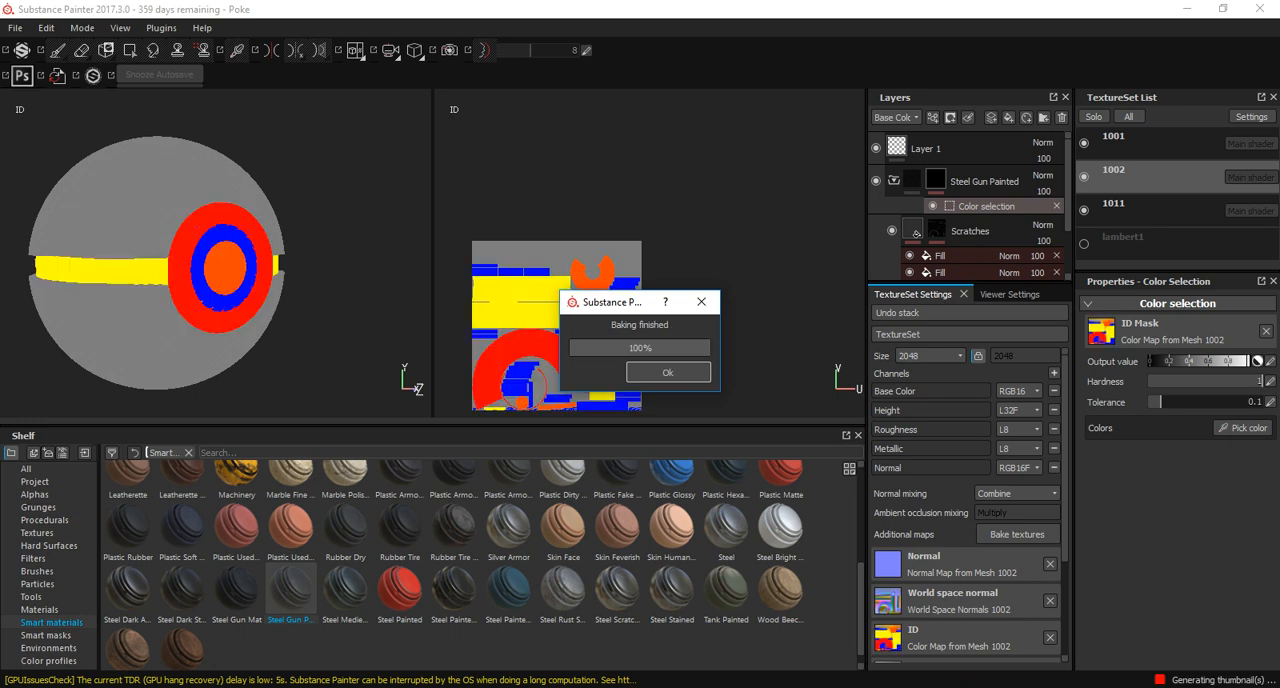
pyautogui.click(668, 372)
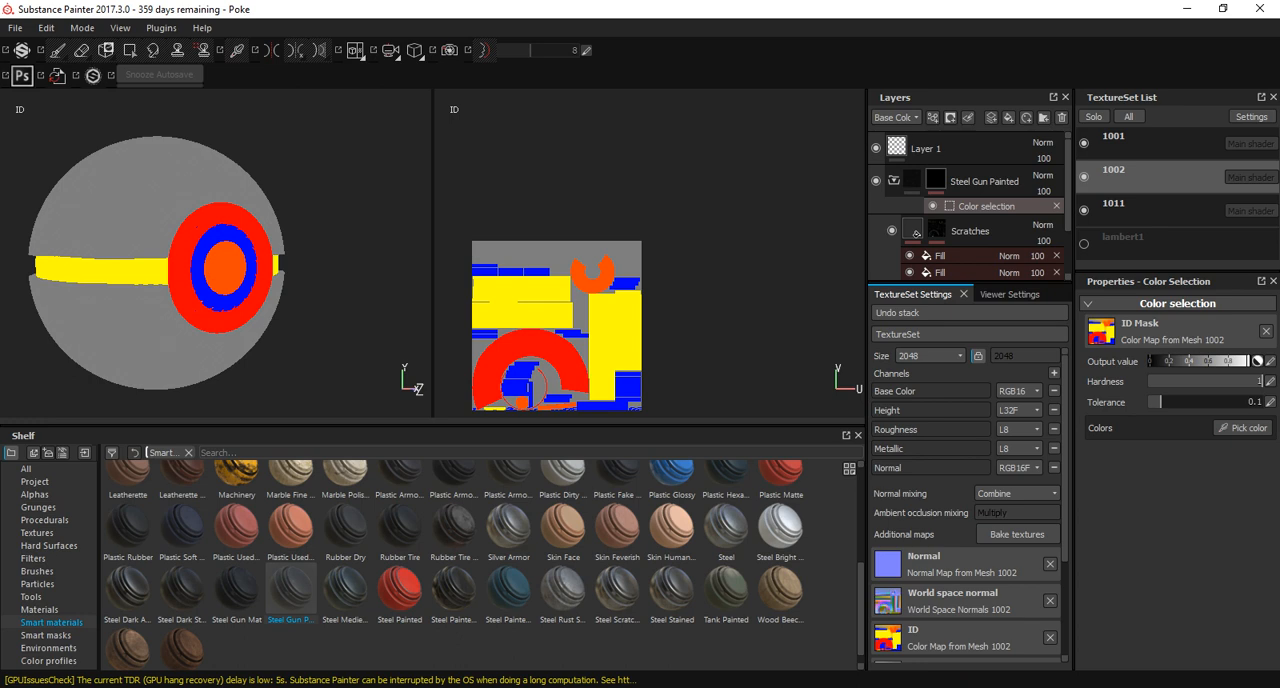
# Try masking Steel Gun Painted to the central button's orange ID color, inspect it, and remove that color from the selection.
pyautogui.click(225, 268)
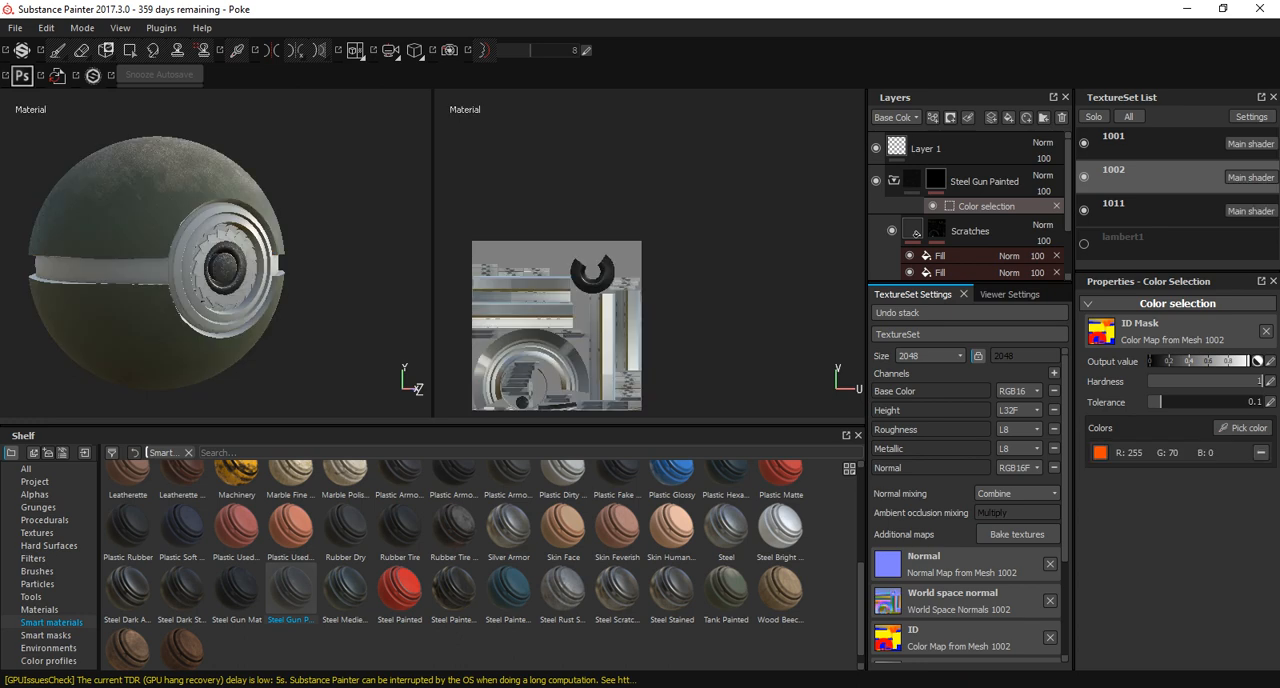
pyautogui.scroll(6, 225, 268)
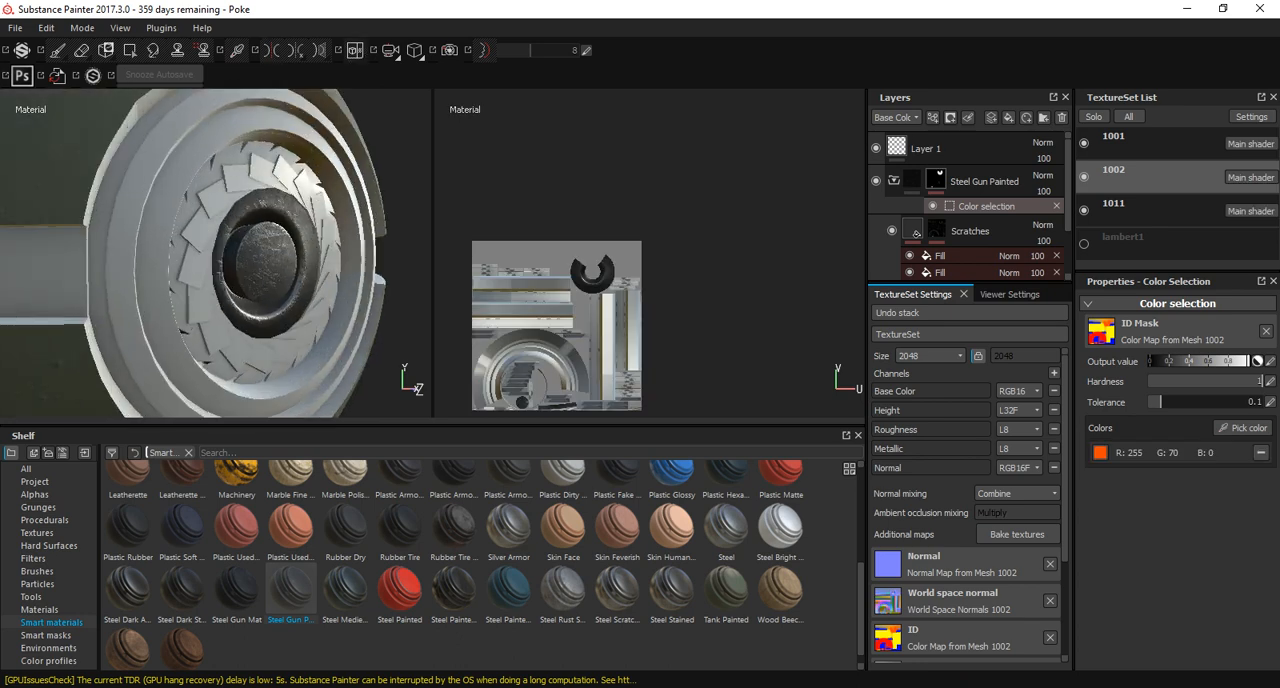
pyautogui.keyDown('alt'); pyautogui.moveTo(240, 262); pyautogui.dragTo(190, 276); pyautogui.keyUp('alt')
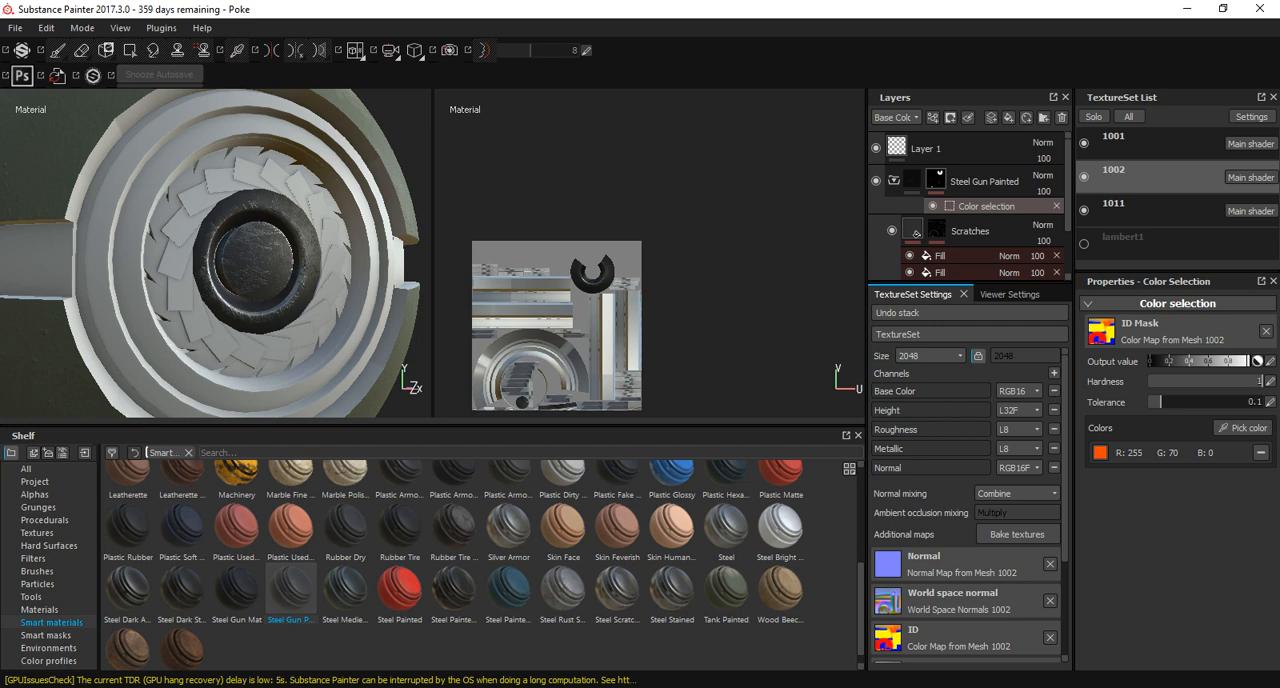
pyautogui.click(1261, 453)
# Mask Steel Gun Painted to the blue ID color of the bladed ring around the button, check it and collapse the material's folder.
pyautogui.click(1243, 428)
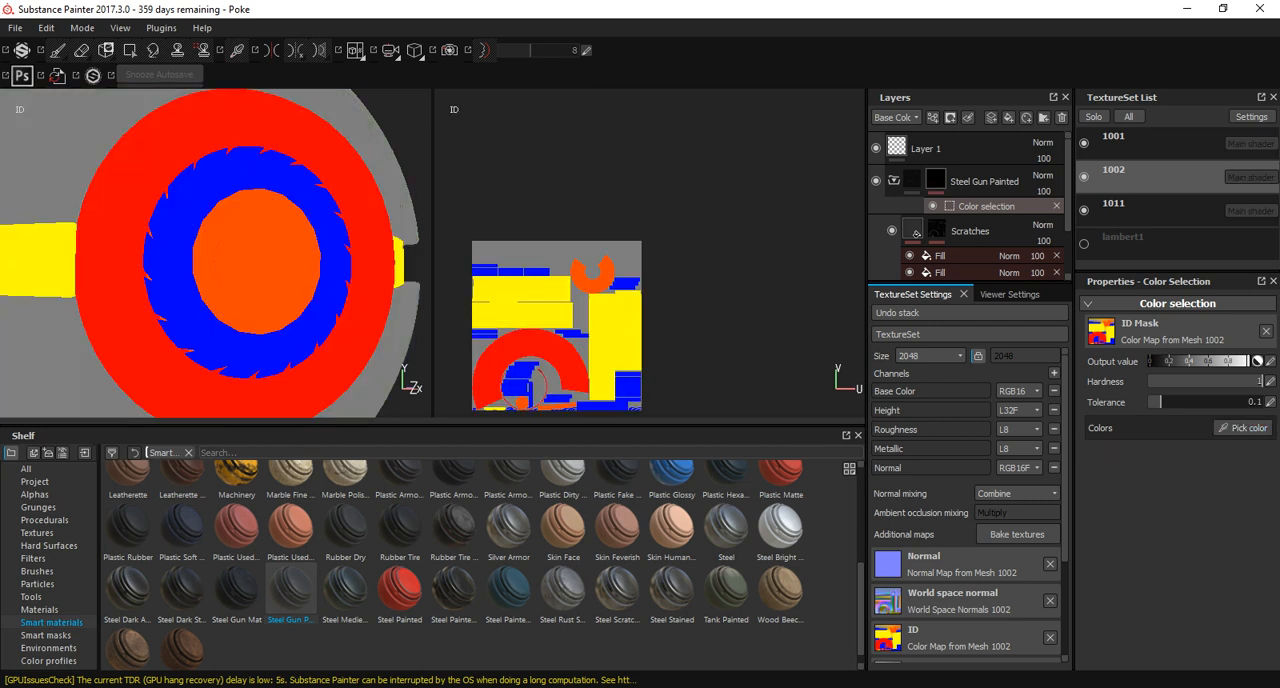
pyautogui.click(328, 285)
pyautogui.keyDown('alt'); pyautogui.moveTo(328, 285); pyautogui.dragTo(210, 250); pyautogui.keyUp('alt')
pyautogui.scroll(-6, 405, 285)
pyautogui.scroll(8, 325, 280)
pyautogui.scroll(-4, 216, 260)
pyautogui.scroll(-4, 216, 260)
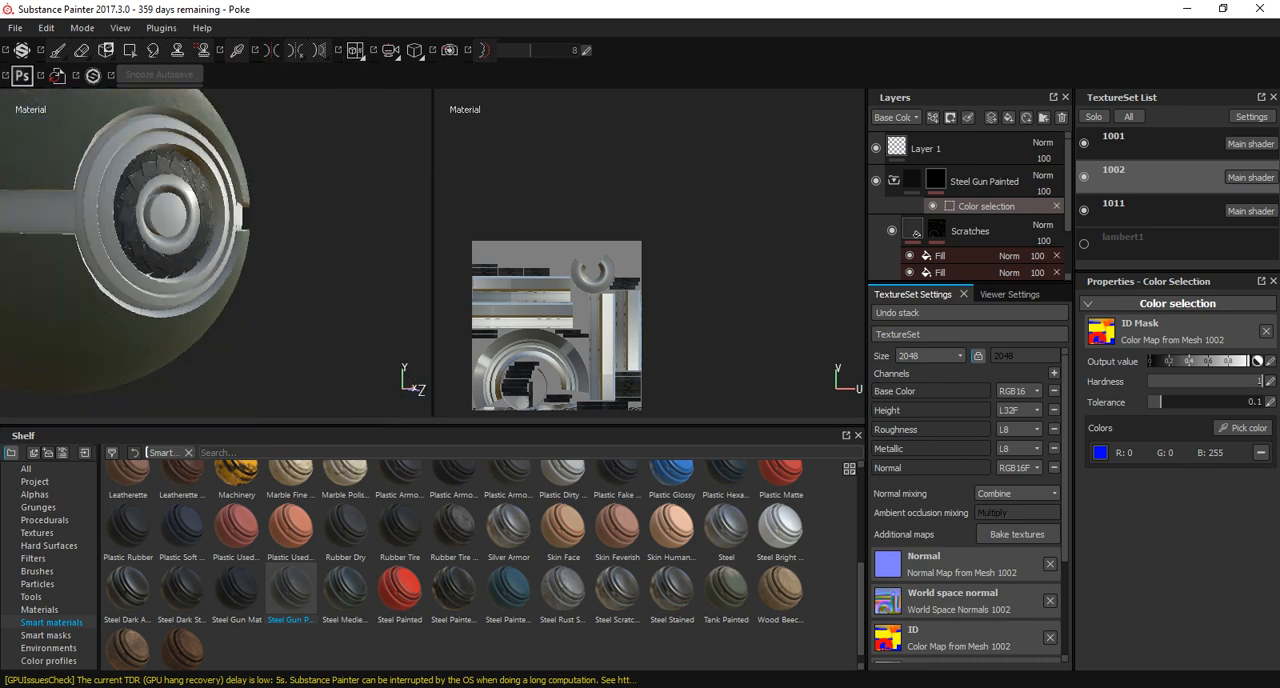
pyautogui.click(894, 181)
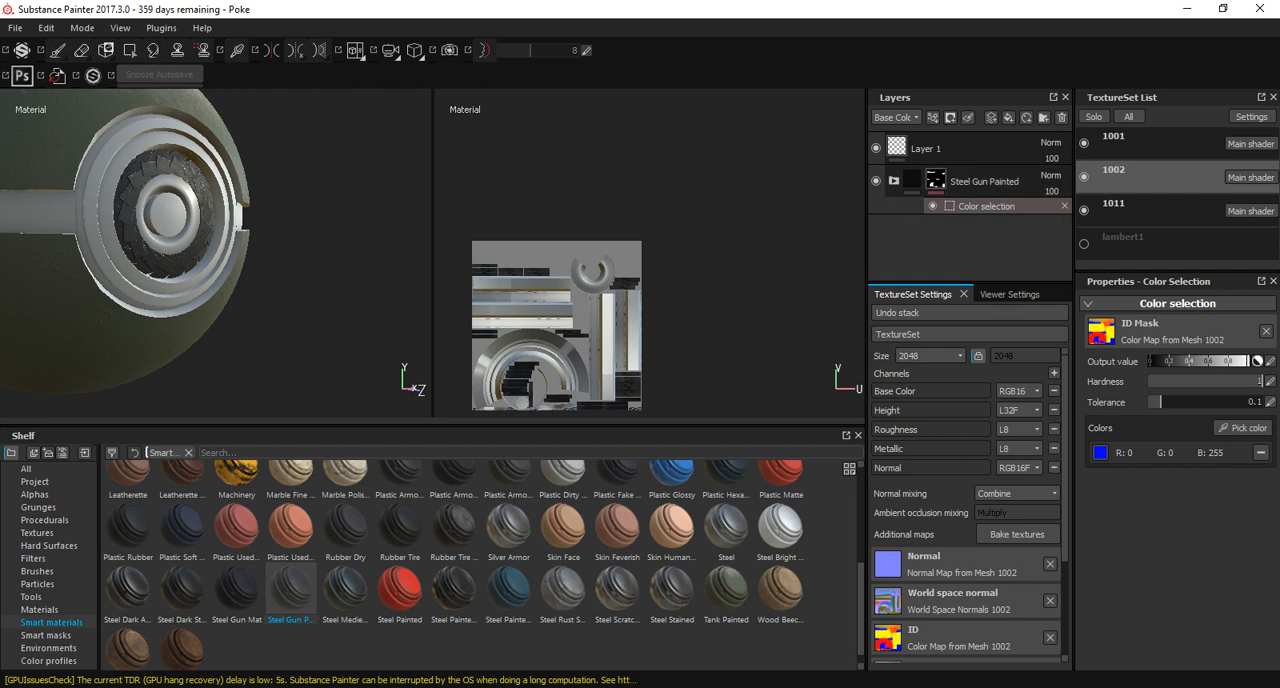
# Add the Silver Armor smart material above Steel Gun Painted and mask it to the yellow ID color of the middle band.
pyautogui.click(508, 527)
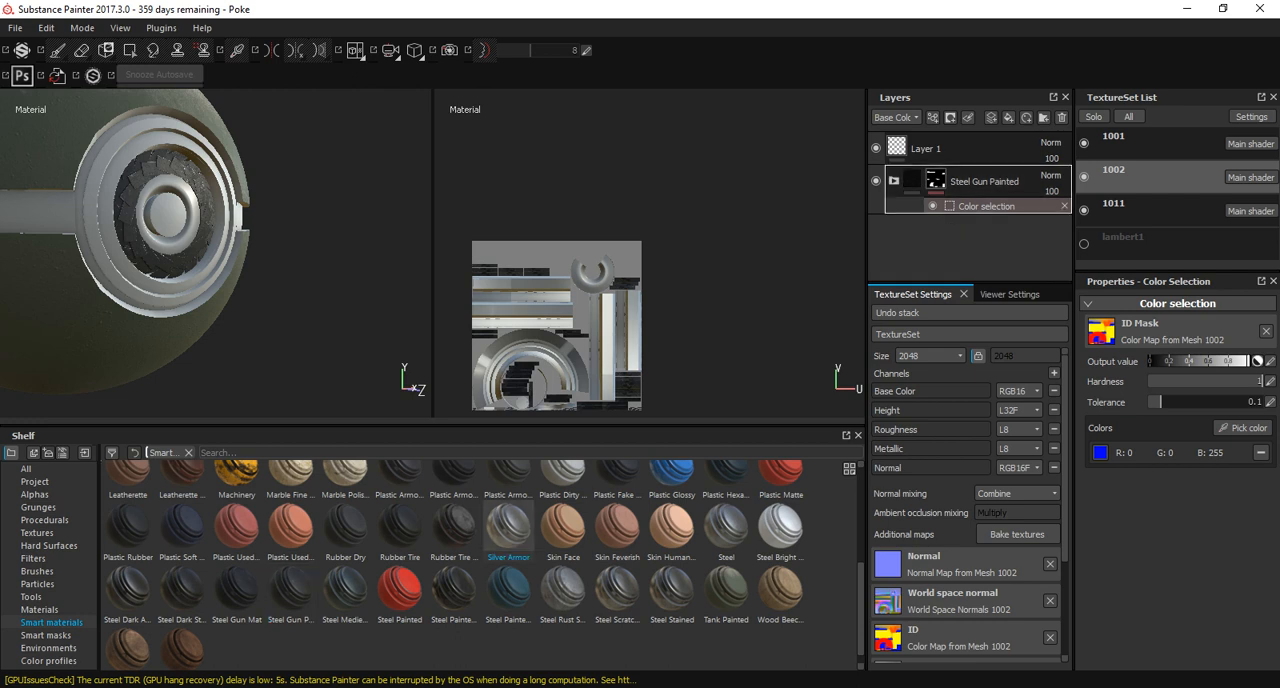
pyautogui.moveTo(508, 527); pyautogui.dragTo(930, 160)
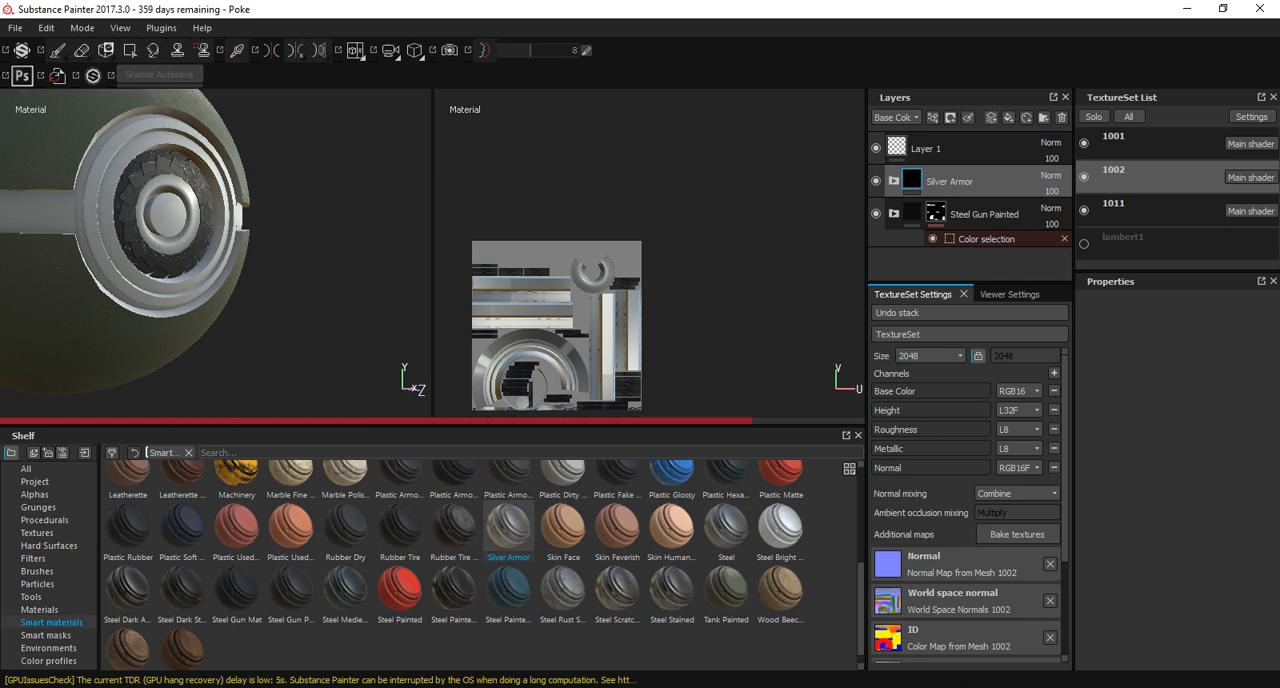
pyautogui.click(950, 117)
pyautogui.click(1019, 180)
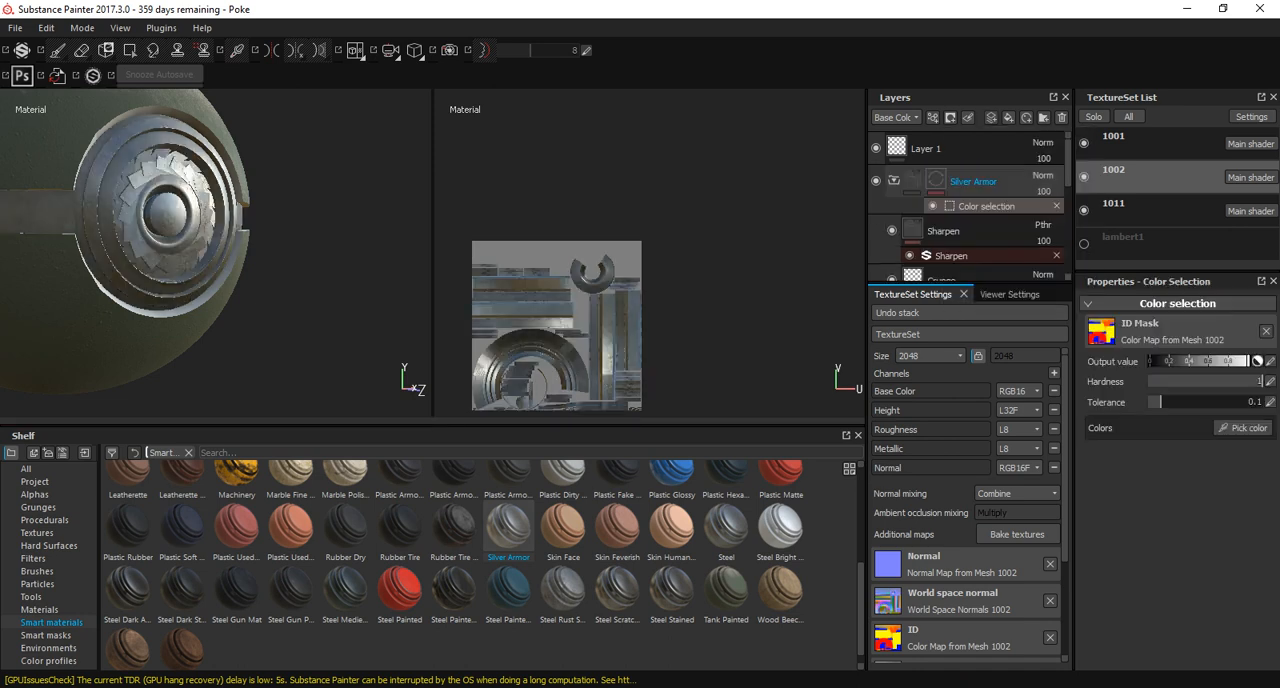
pyautogui.click(1243, 428)
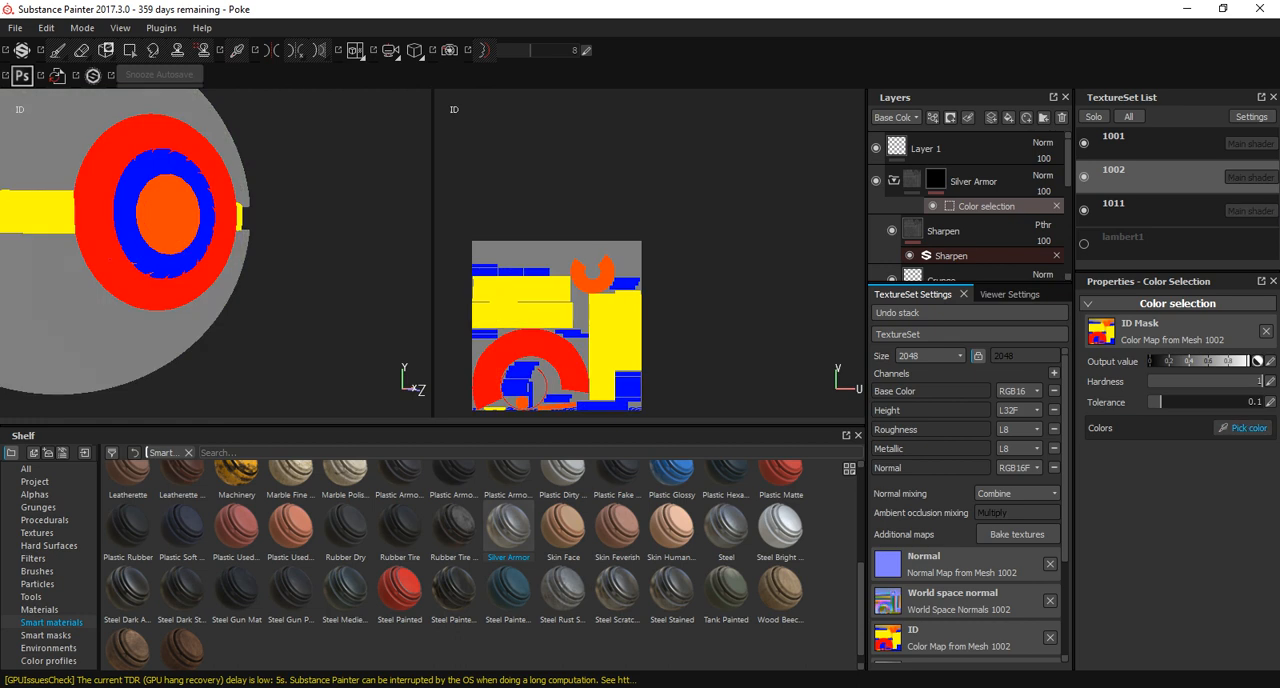
pyautogui.click(42, 212)
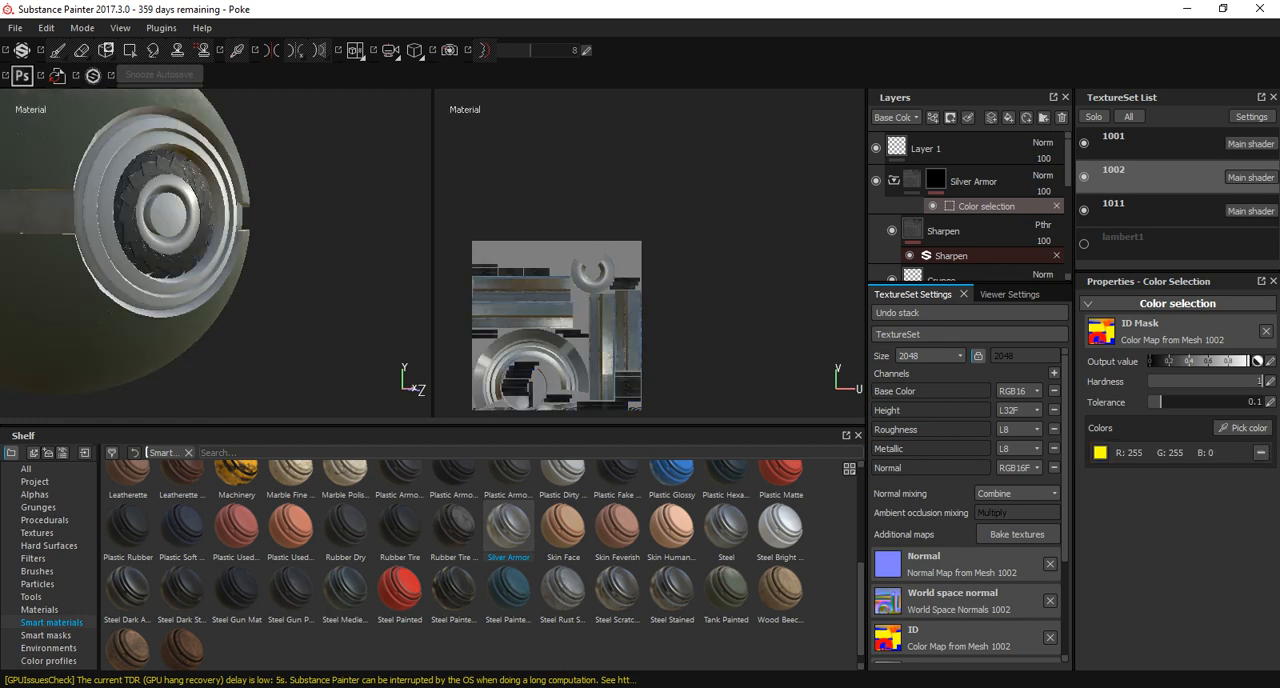
pyautogui.keyDown('alt'); pyautogui.moveTo(130, 240); pyautogui.dragTo(75, 195); pyautogui.keyUp('alt')
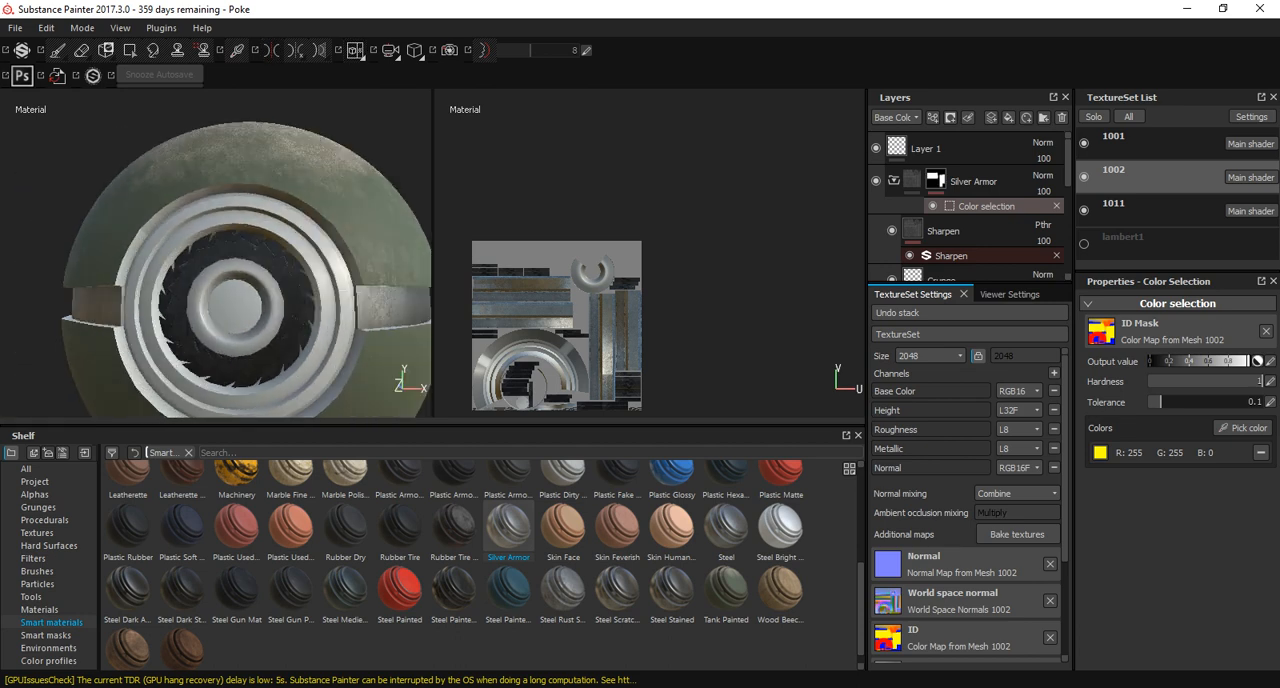
# Include the red ID color of the outer rings in Silver Armor's color-selection mask and inspect the shading.
pyautogui.click(1245, 428)
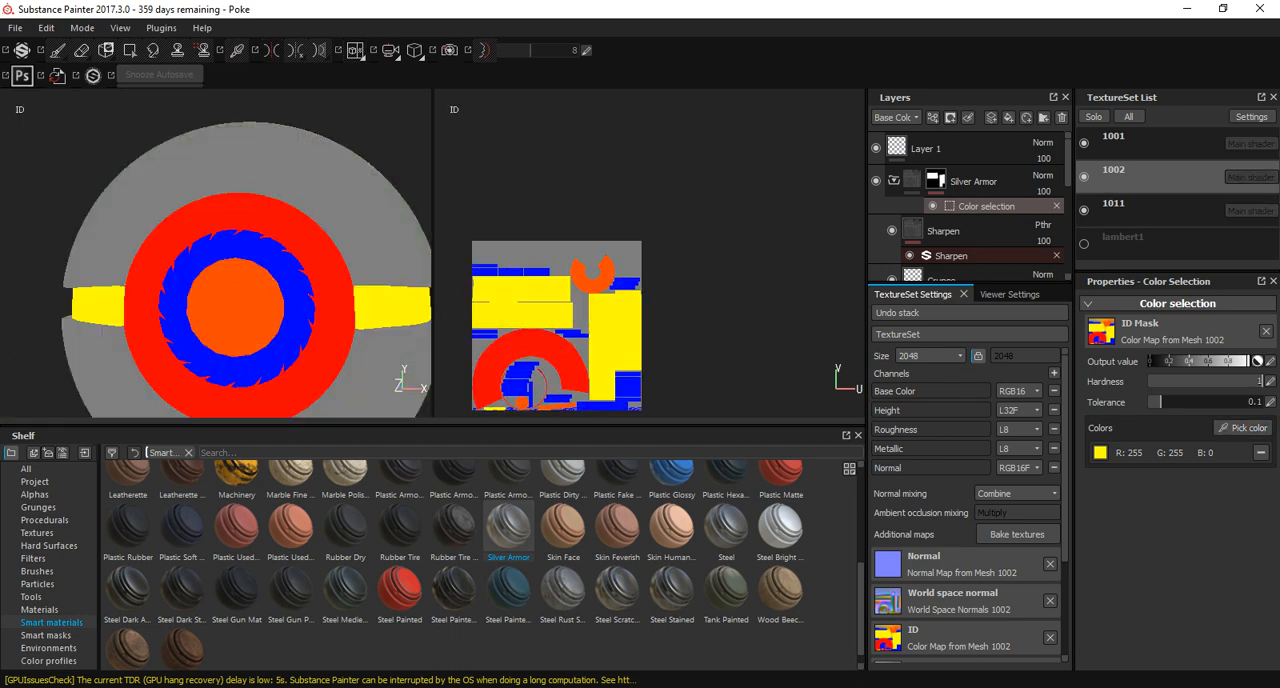
pyautogui.click(335, 308)
pyautogui.keyDown('alt'); pyautogui.moveTo(335, 308); pyautogui.dragTo(390, 350); pyautogui.keyUp('alt')
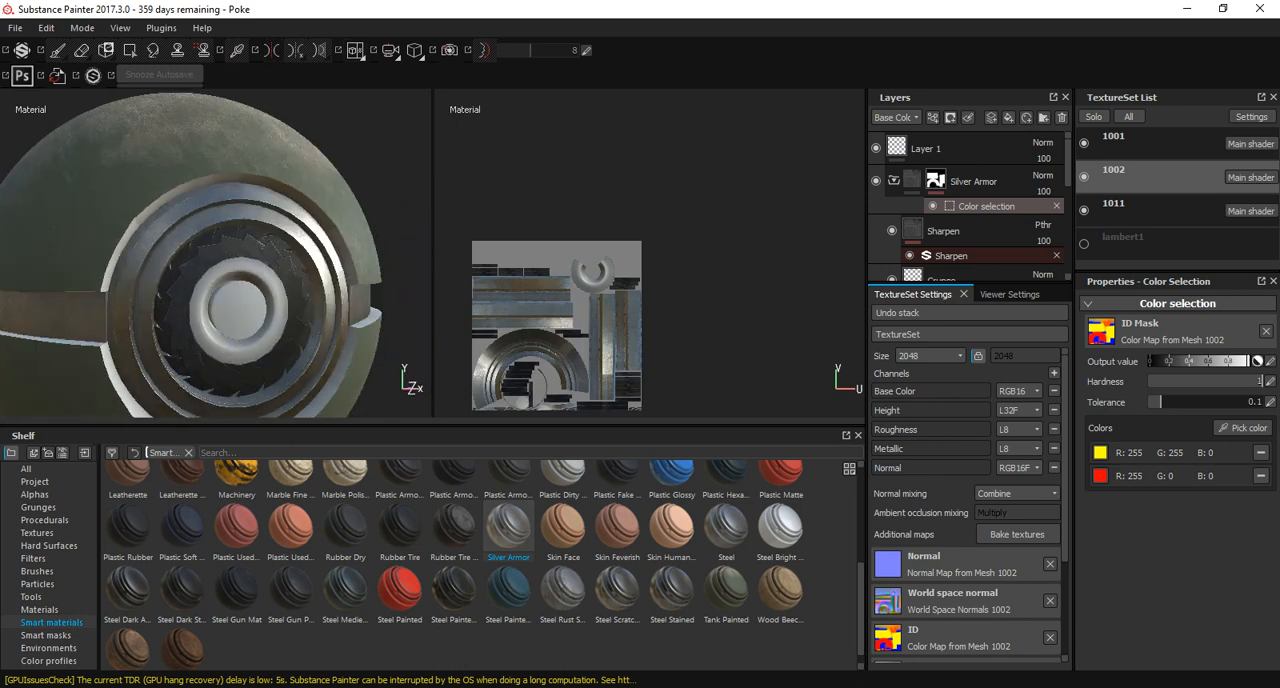
pyautogui.click(1245, 428)
pyautogui.moveTo(240, 290)
pyautogui.keyDown('alt'); pyautogui.mouseDown()
pyautogui.moveTo(236, 190)
pyautogui.moveTo(240, 268)
pyautogui.mouseUp(); pyautogui.keyUp('alt')
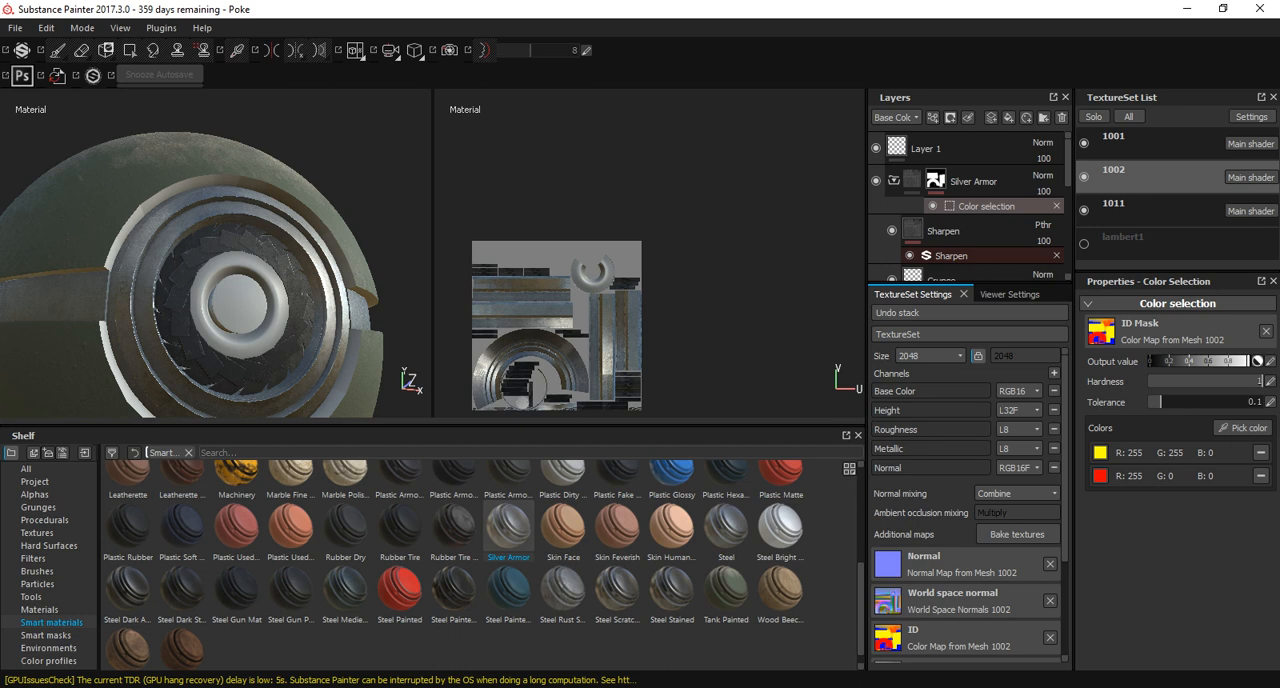
# Add the Aluminium Anodized Red smart material above Silver Armor and mask it to the central button's orange ID color.
pyautogui.scroll(4, 508, 525)
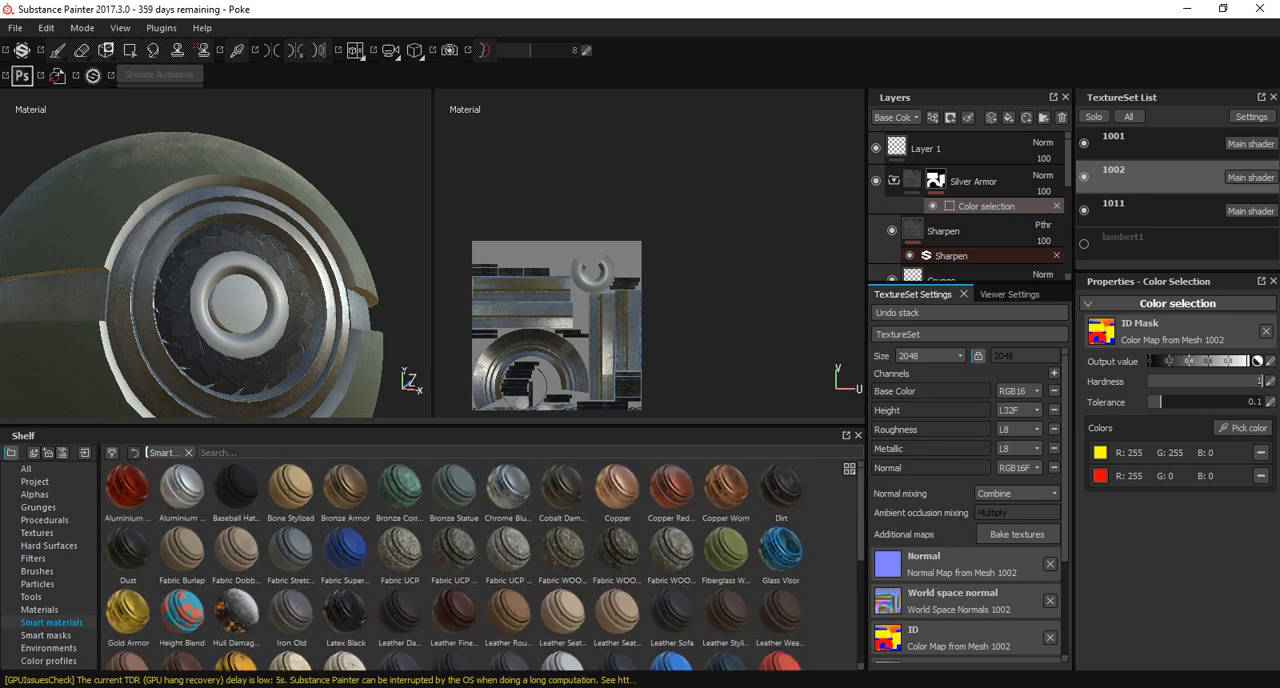
pyautogui.click(128, 487)
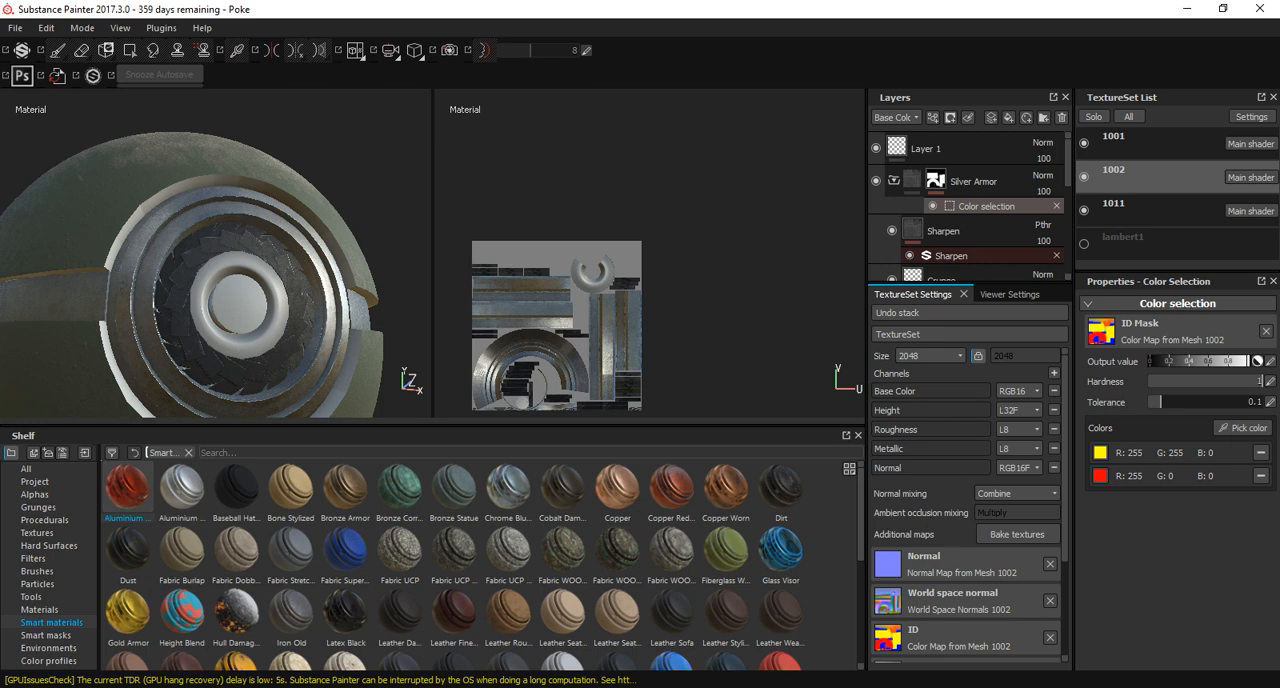
pyautogui.moveTo(128, 487); pyautogui.dragTo(972, 164)
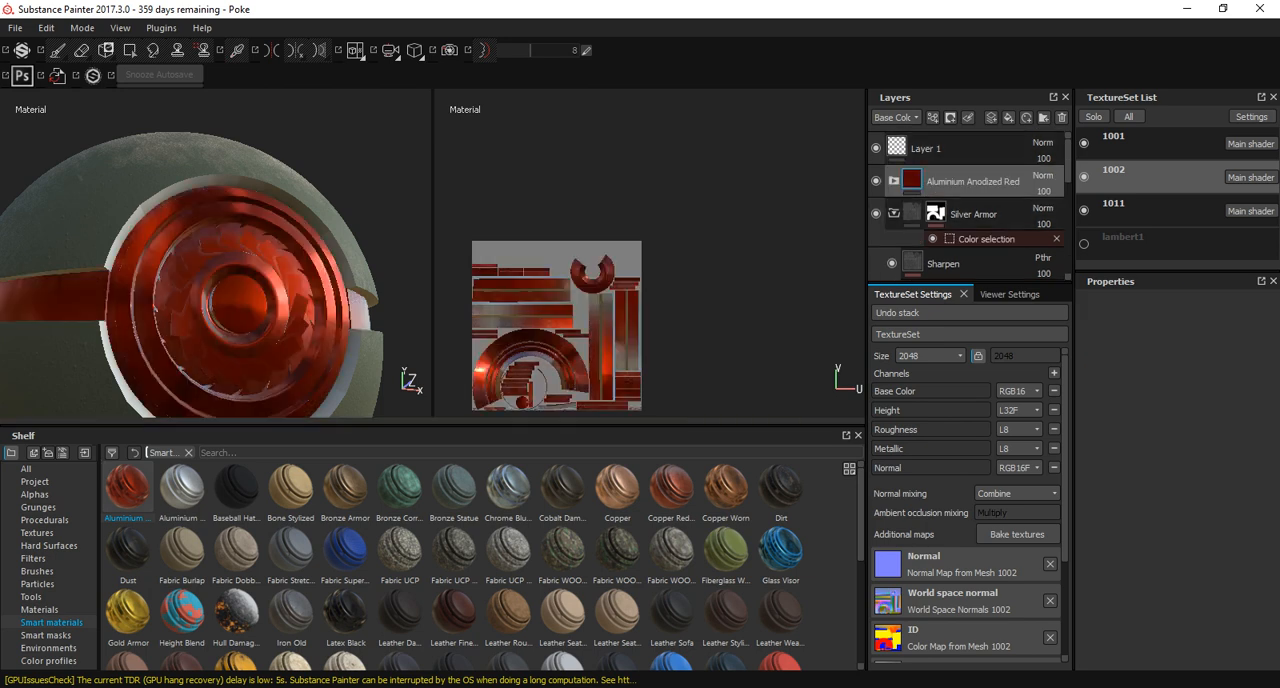
pyautogui.click(950, 117)
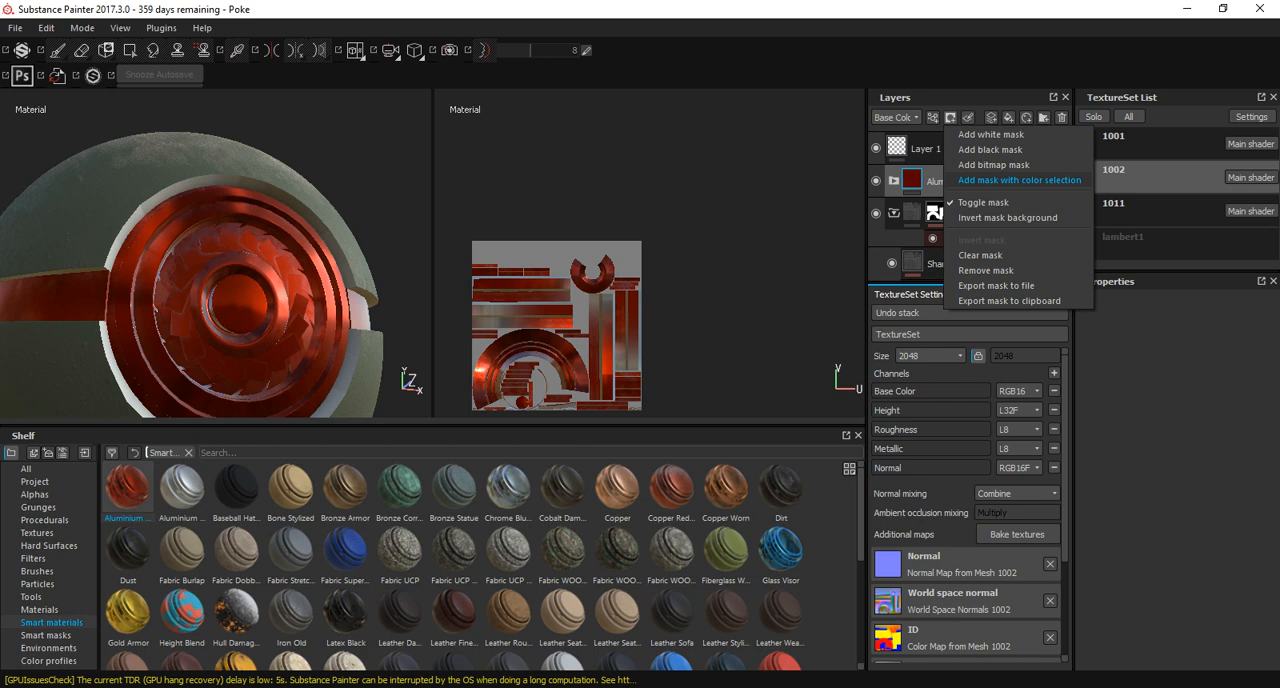
pyautogui.click(1019, 180)
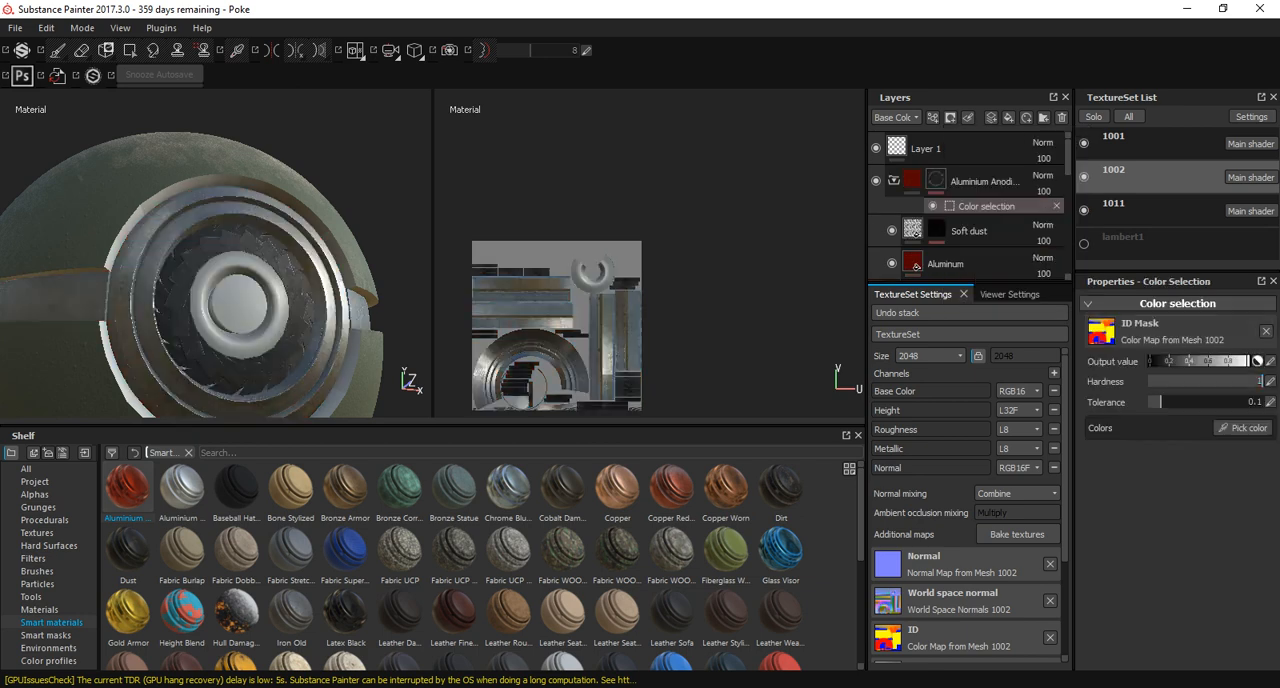
pyautogui.click(1243, 427)
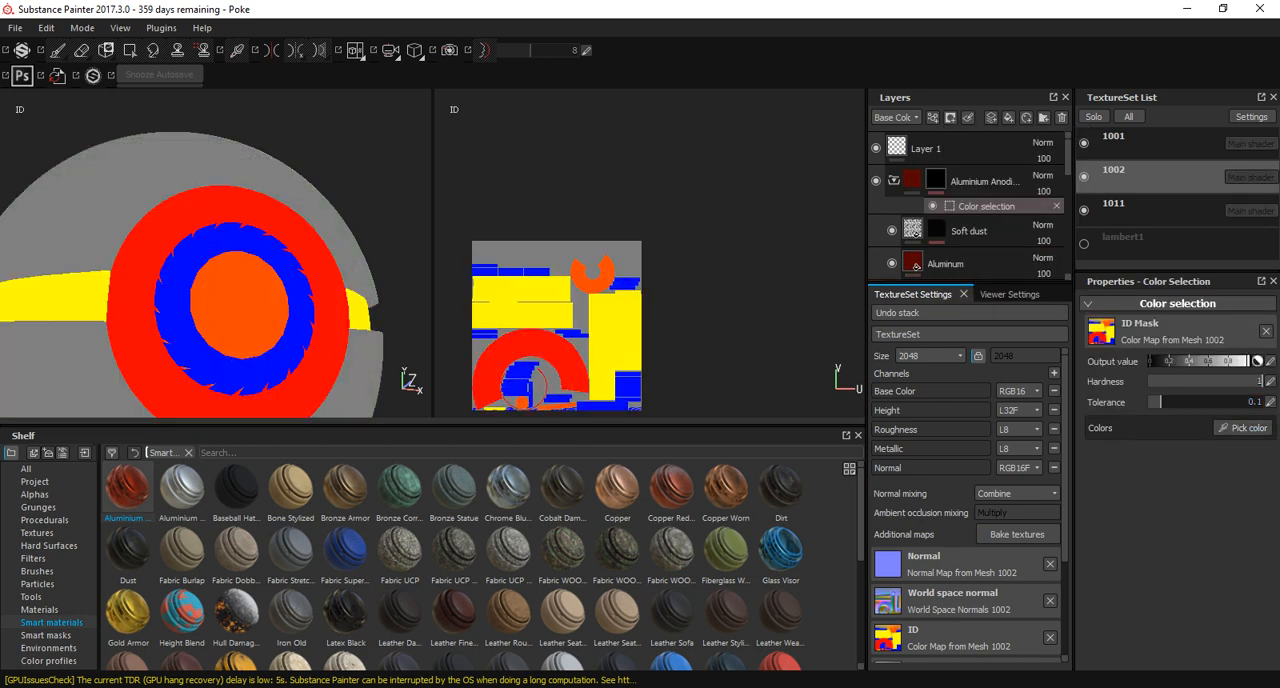
pyautogui.click(240, 305)
pyautogui.moveTo(240, 305)
pyautogui.keyDown('alt'); pyautogui.mouseDown()
pyautogui.moveTo(120, 305)
pyautogui.moveTo(262, 308)
pyautogui.moveTo(310, 365)
pyautogui.moveTo(245, 318)
pyautogui.moveTo(170, 310)
pyautogui.moveTo(228, 308)
pyautogui.mouseUp(); pyautogui.keyUp('alt')
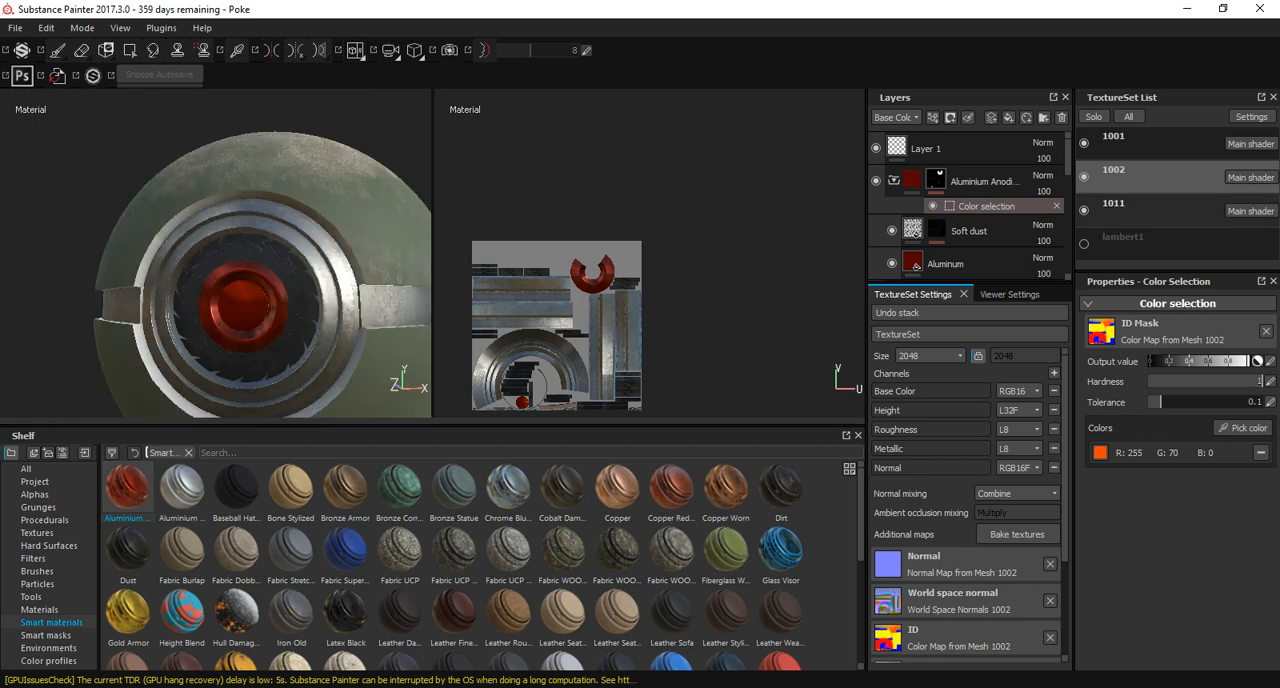
# Add the Tank Painted smart material to texture set 1011, inspect it on the ball and collapse the material's folder.
pyautogui.click(1140, 210)
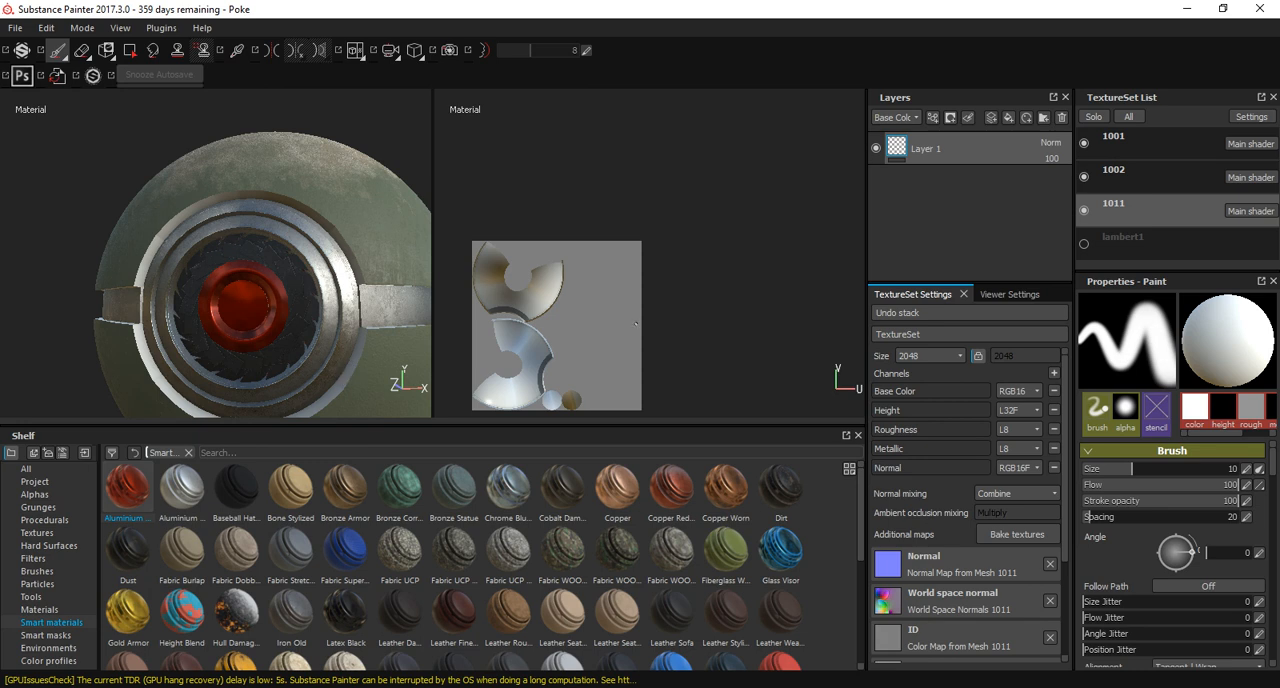
pyautogui.scroll(-5, 480, 565)
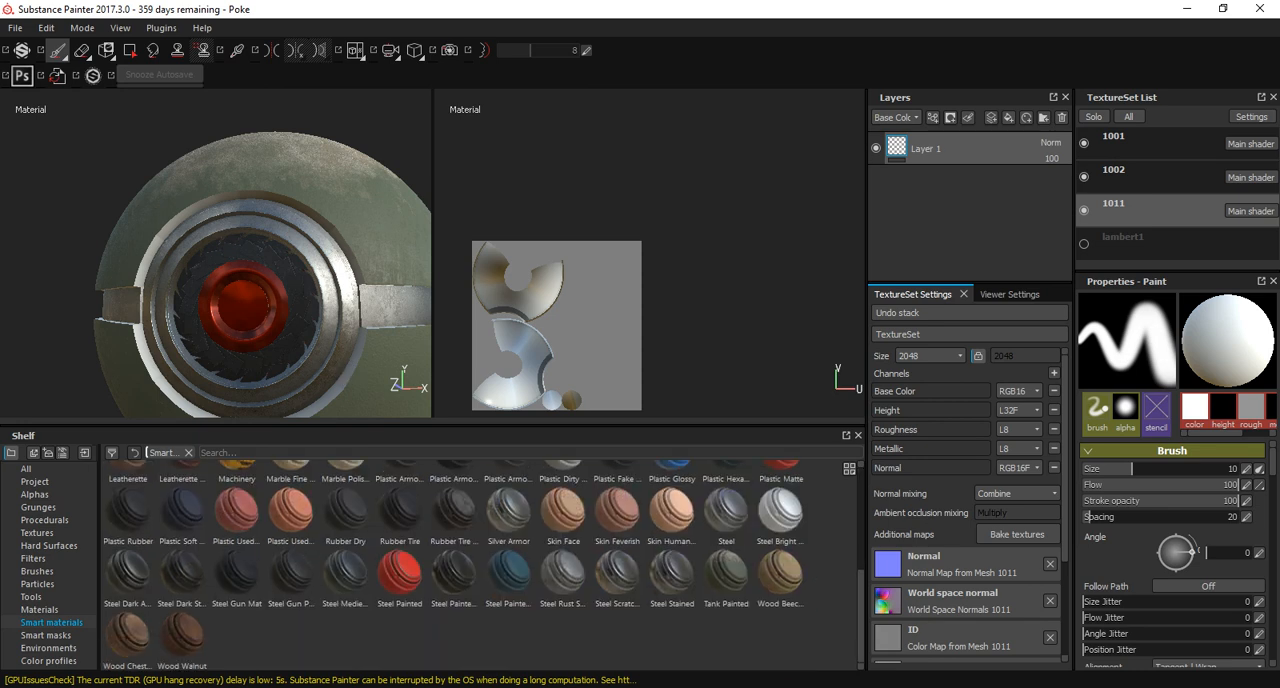
pyautogui.moveTo(726, 573)
pyautogui.mouseDown()
pyautogui.moveTo(860, 290)
pyautogui.moveTo(955, 145)
pyautogui.mouseUp()
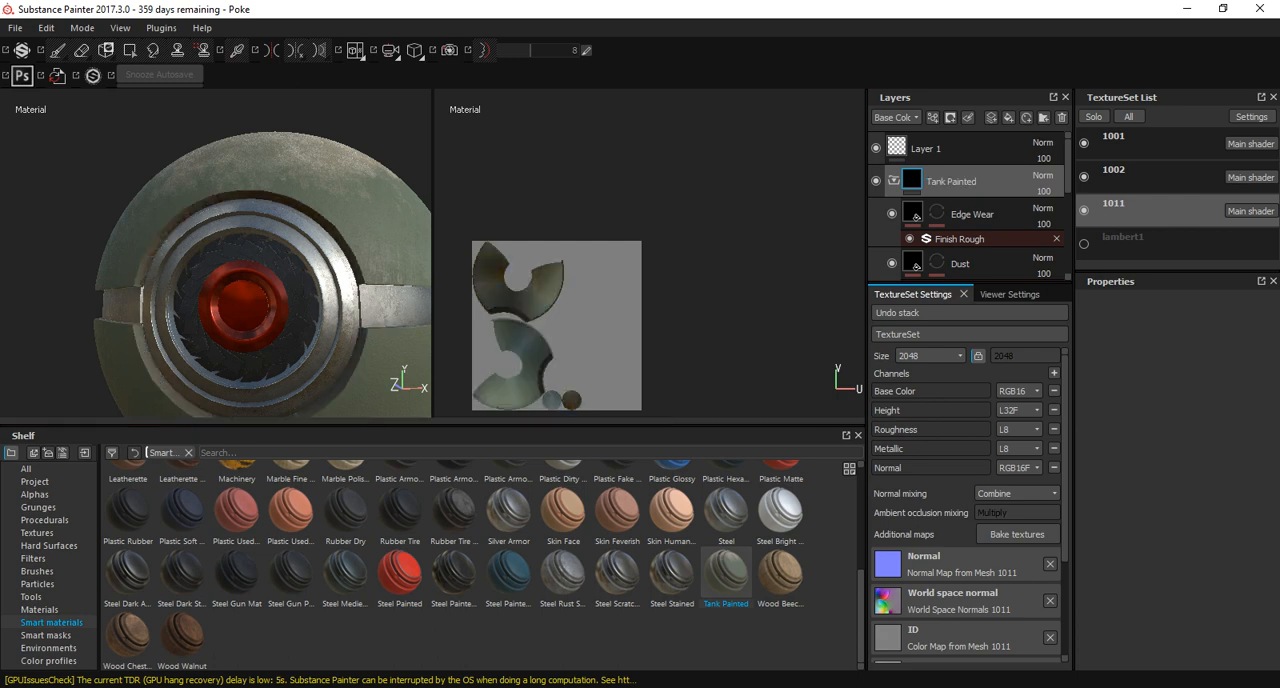
pyautogui.keyDown('alt'); pyautogui.moveTo(200, 300); pyautogui.dragTo(335, 296); pyautogui.keyUp('alt')
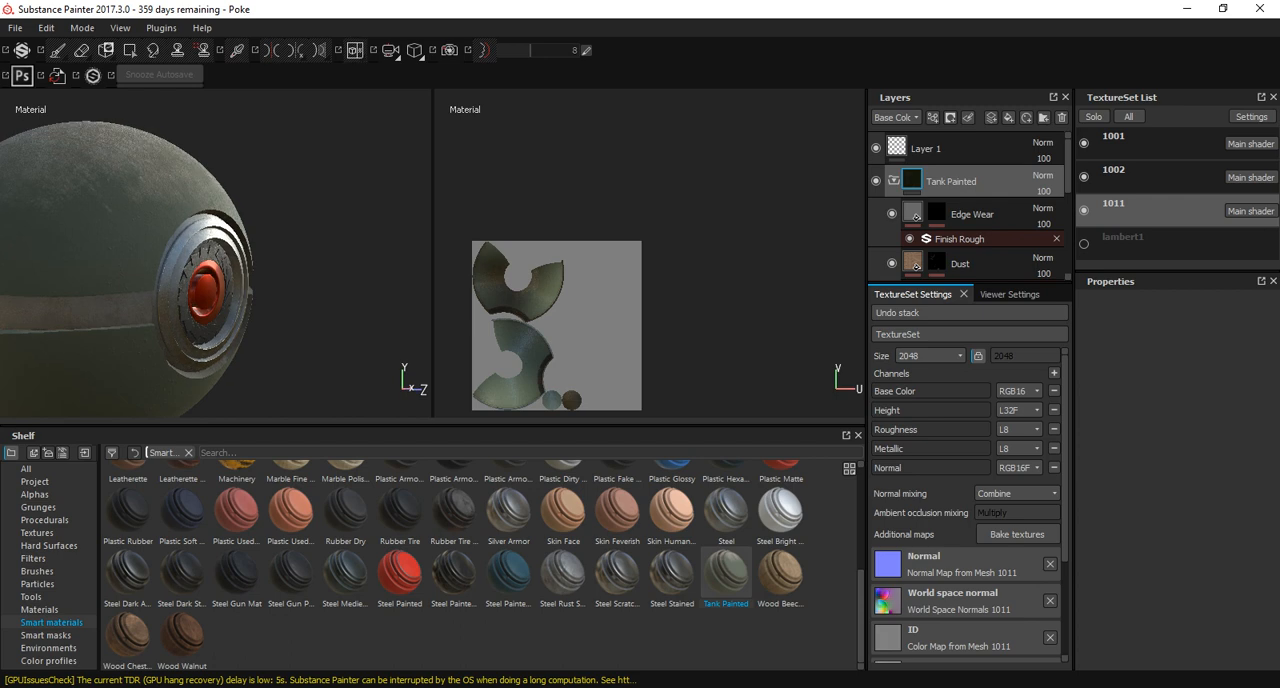
pyautogui.keyDown('alt'); pyautogui.moveTo(210, 294); pyautogui.dragTo(308, 335, button='middle'); pyautogui.keyUp('alt')
pyautogui.keyDown('alt'); pyautogui.moveTo(250, 300); pyautogui.dragTo(222, 312); pyautogui.keyUp('alt')
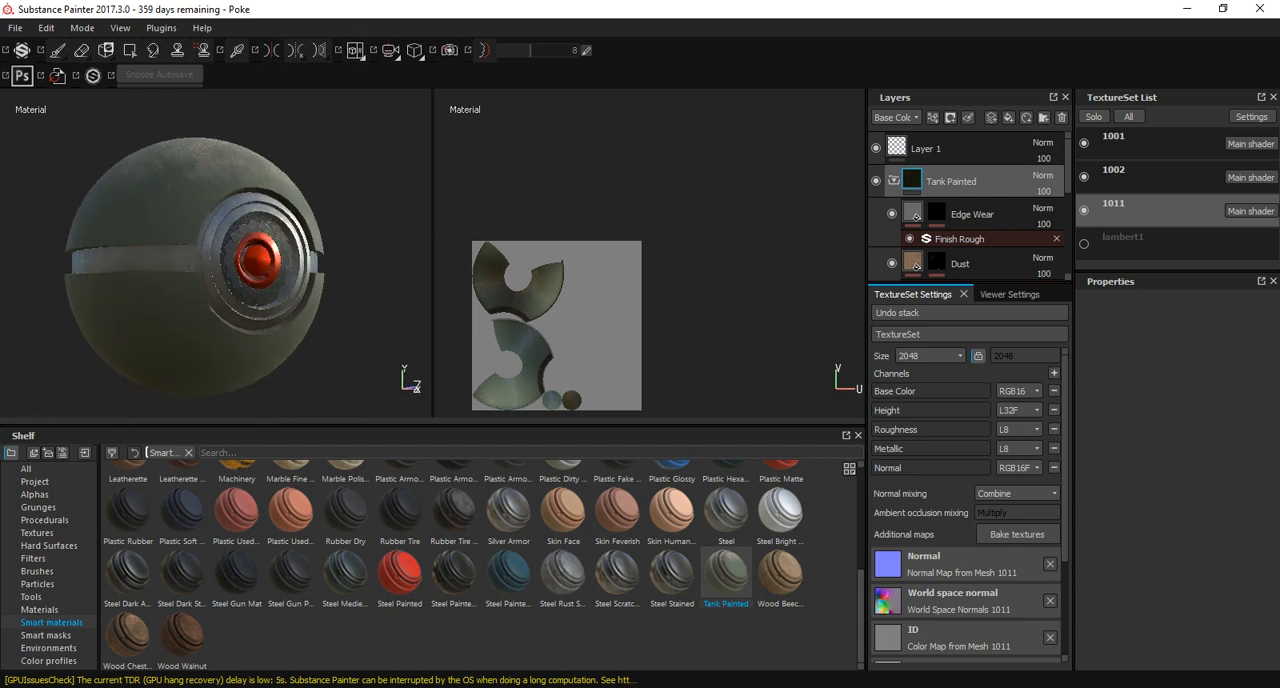
pyautogui.click(893, 181)
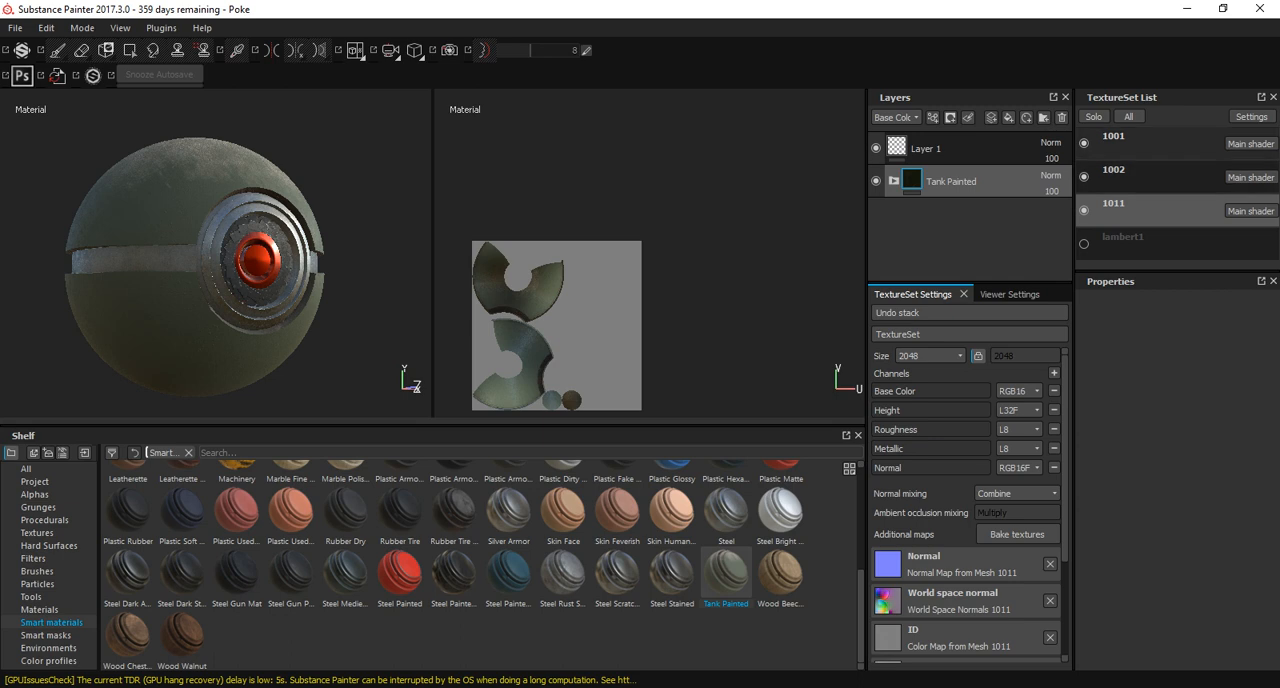
# Make texture set 1001 active, browse the shelf's resource categories through to the smart masks, and inspect the shell up close.
pyautogui.click(1142, 143)
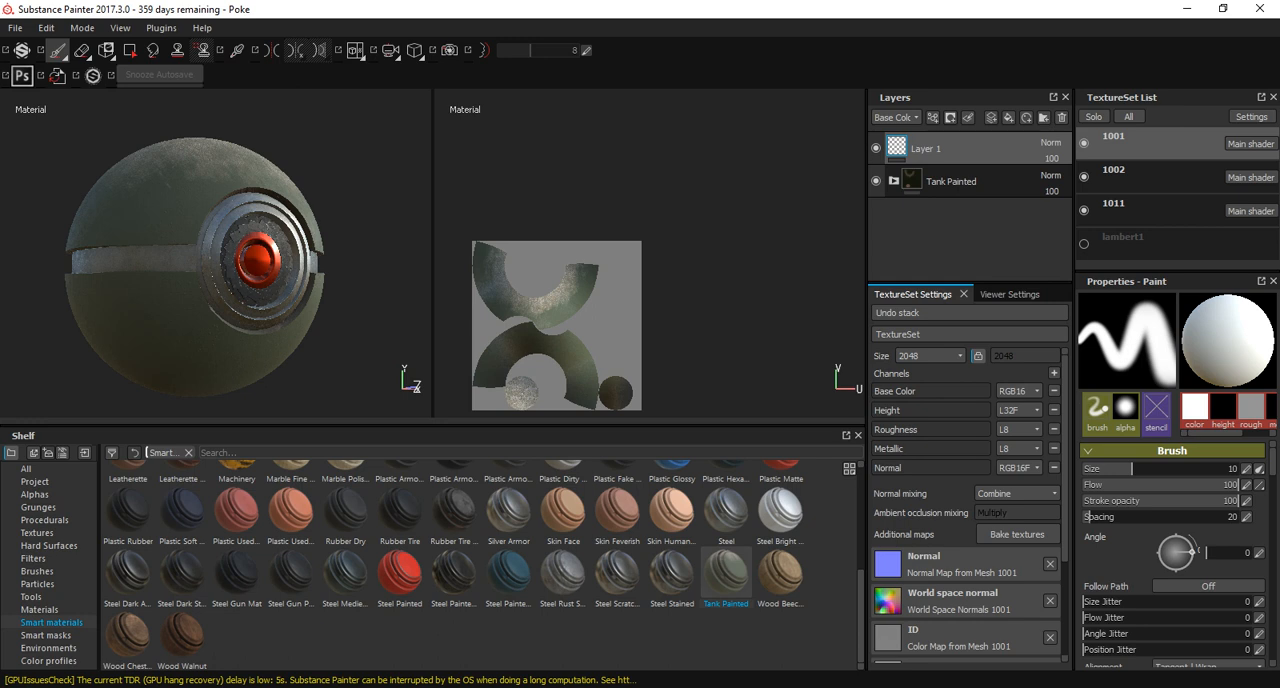
pyautogui.click(33, 559)
pyautogui.click(48, 546)
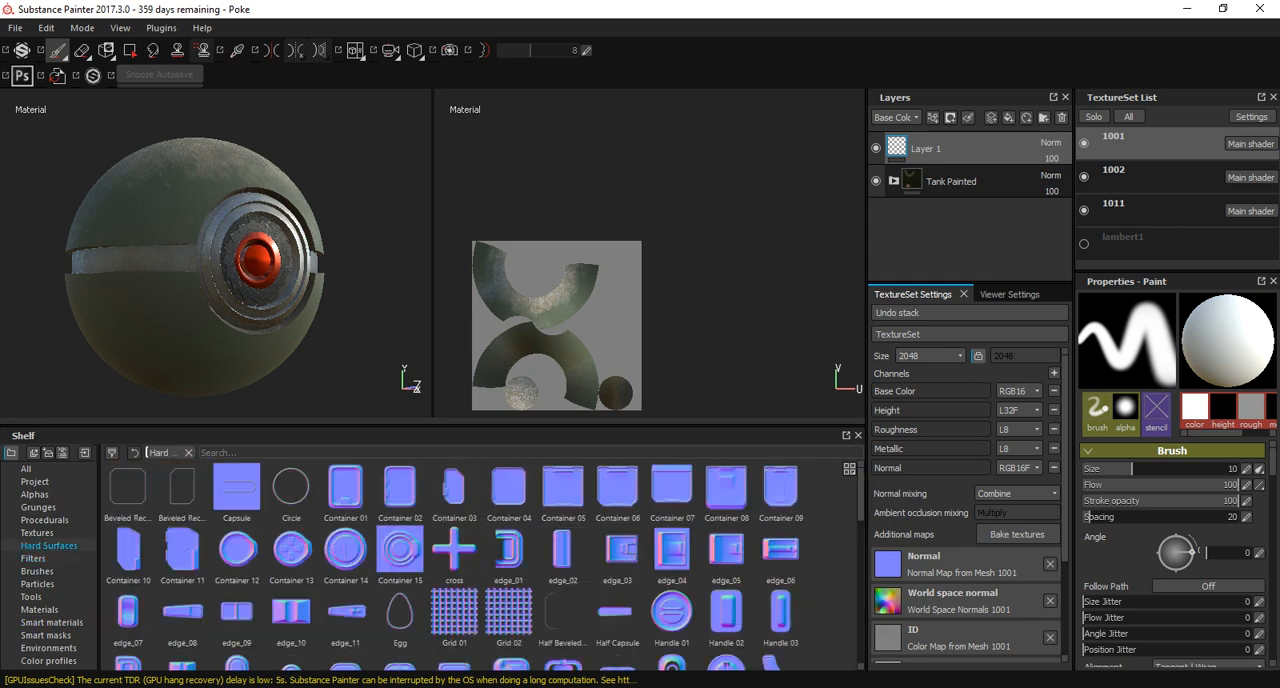
pyautogui.click(37, 533)
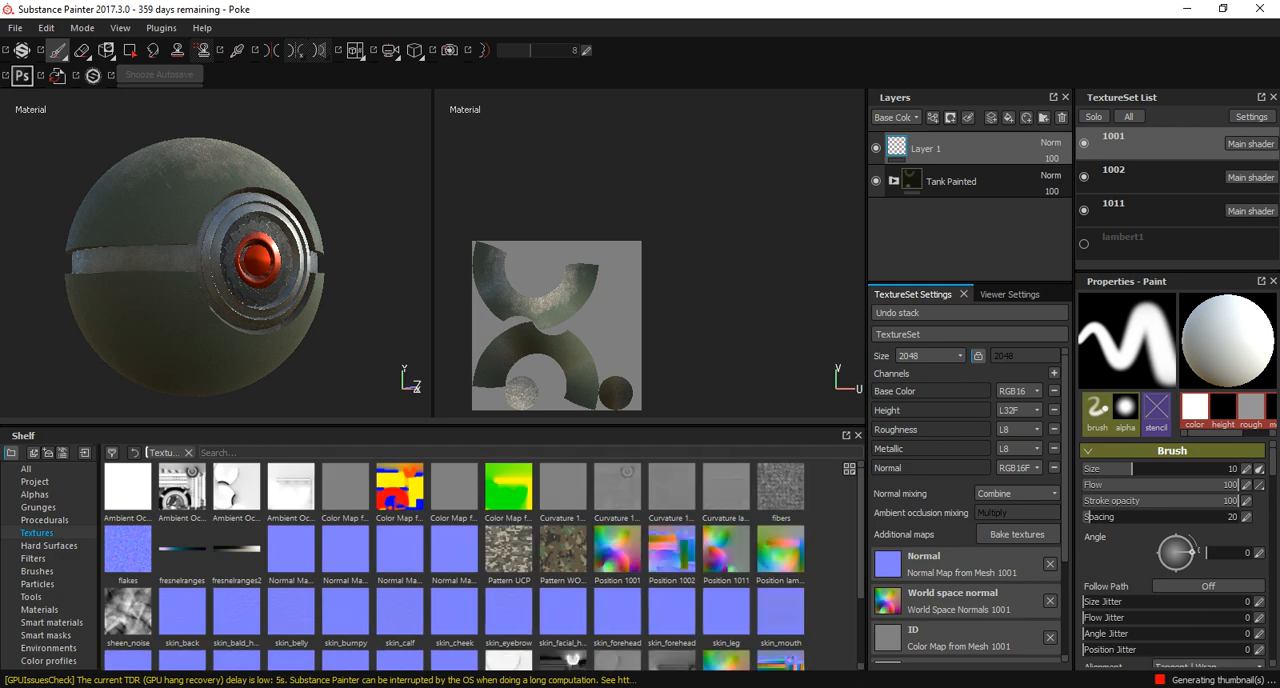
pyautogui.click(44, 520)
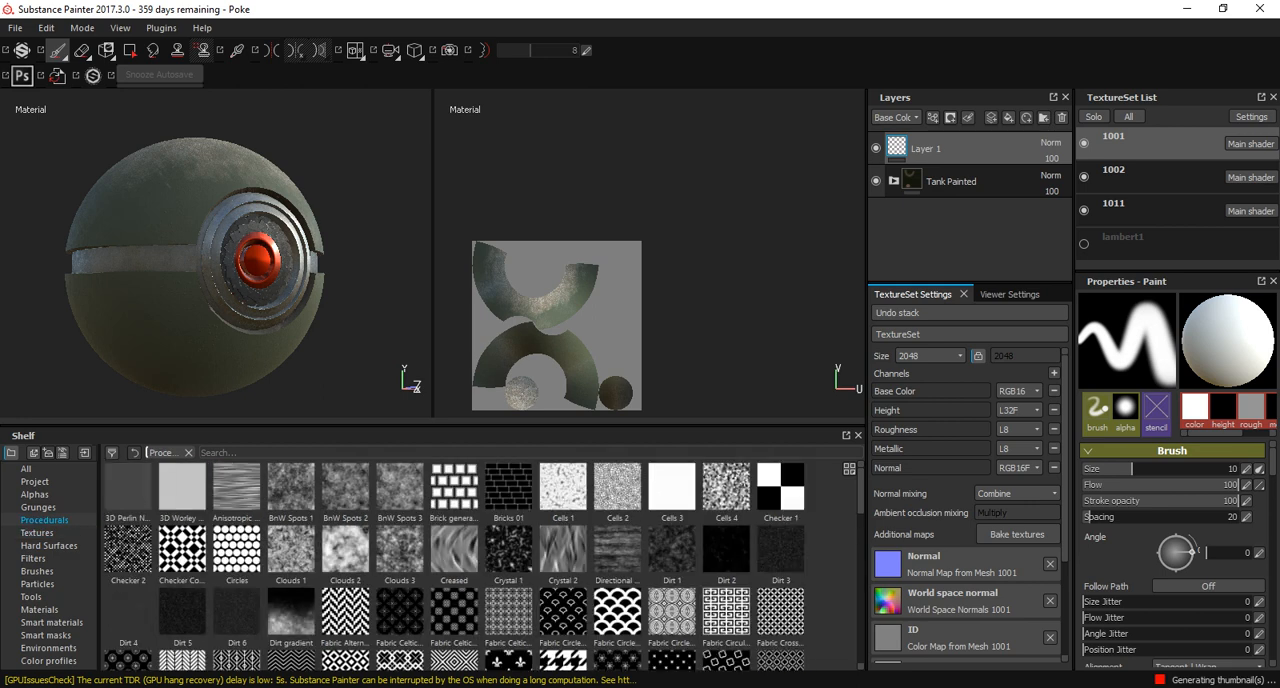
pyautogui.click(46, 635)
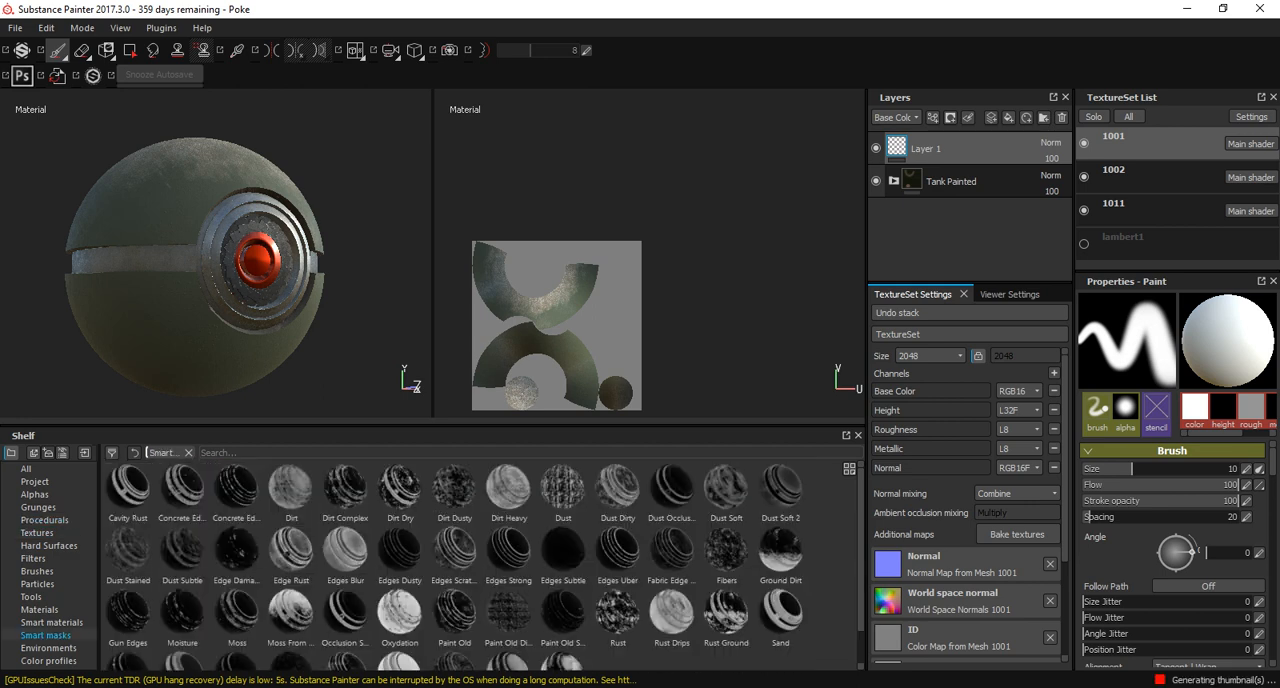
pyautogui.scroll(-1, 480, 566)
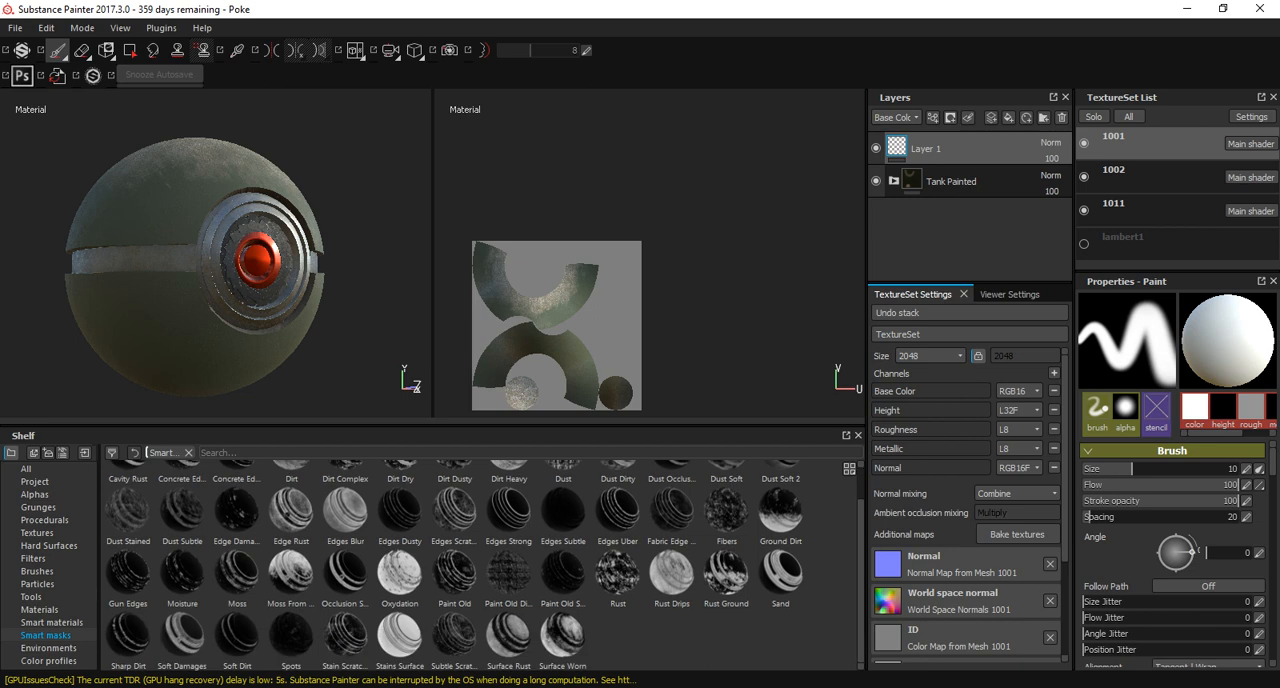
pyautogui.keyDown('alt'); pyautogui.moveTo(323, 151); pyautogui.dragTo(410, 225); pyautogui.keyUp('alt')
pyautogui.scroll(3, 309, 143)
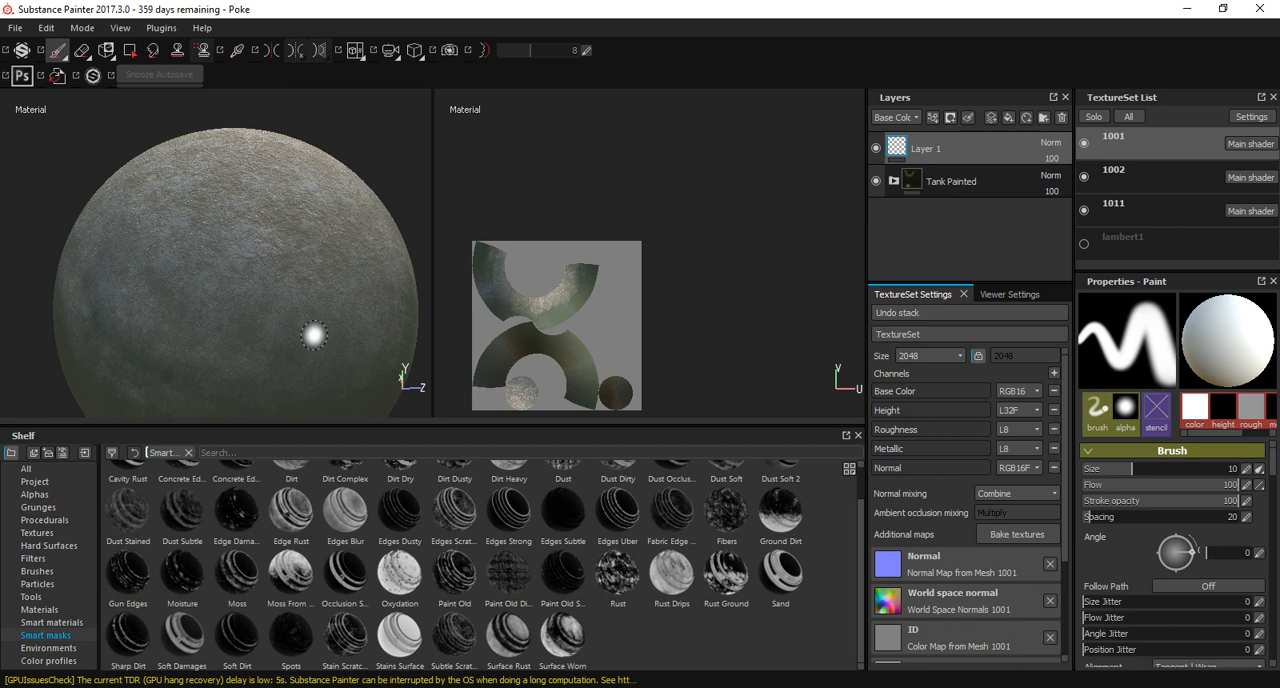
pyautogui.keyDown('alt'); pyautogui.moveTo(297, 331); pyautogui.dragTo(209, 197); pyautogui.keyUp('alt')
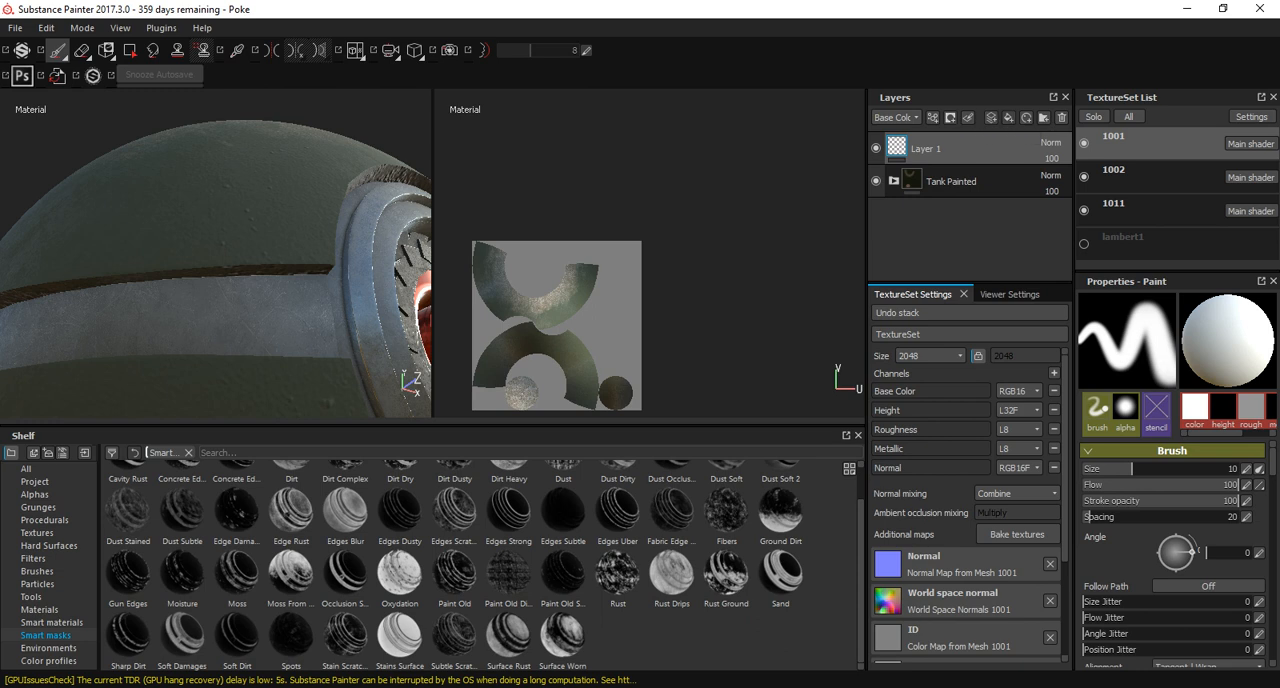
# Add a fill layer at the top of texture set 1001's stack and name it RedSpots.
pyautogui.click(1009, 118)
pyautogui.doubleClick(900, 150)
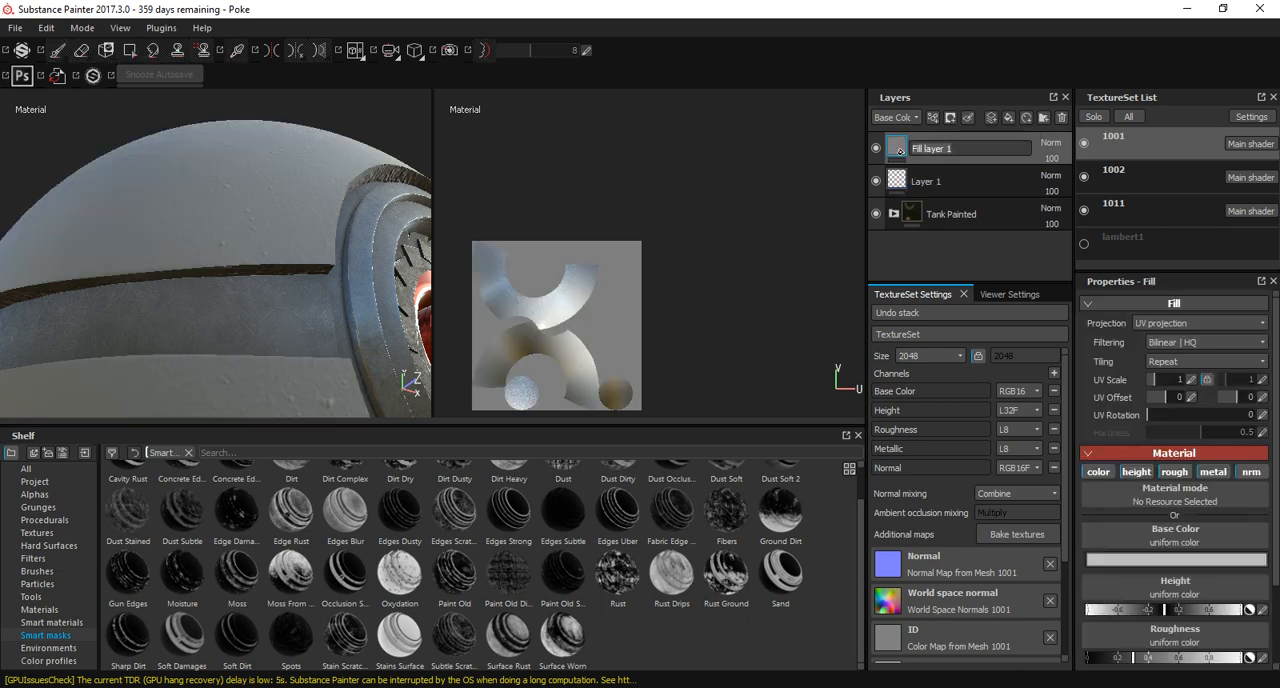
pyautogui.write('RedSpots')
pyautogui.press('Return')
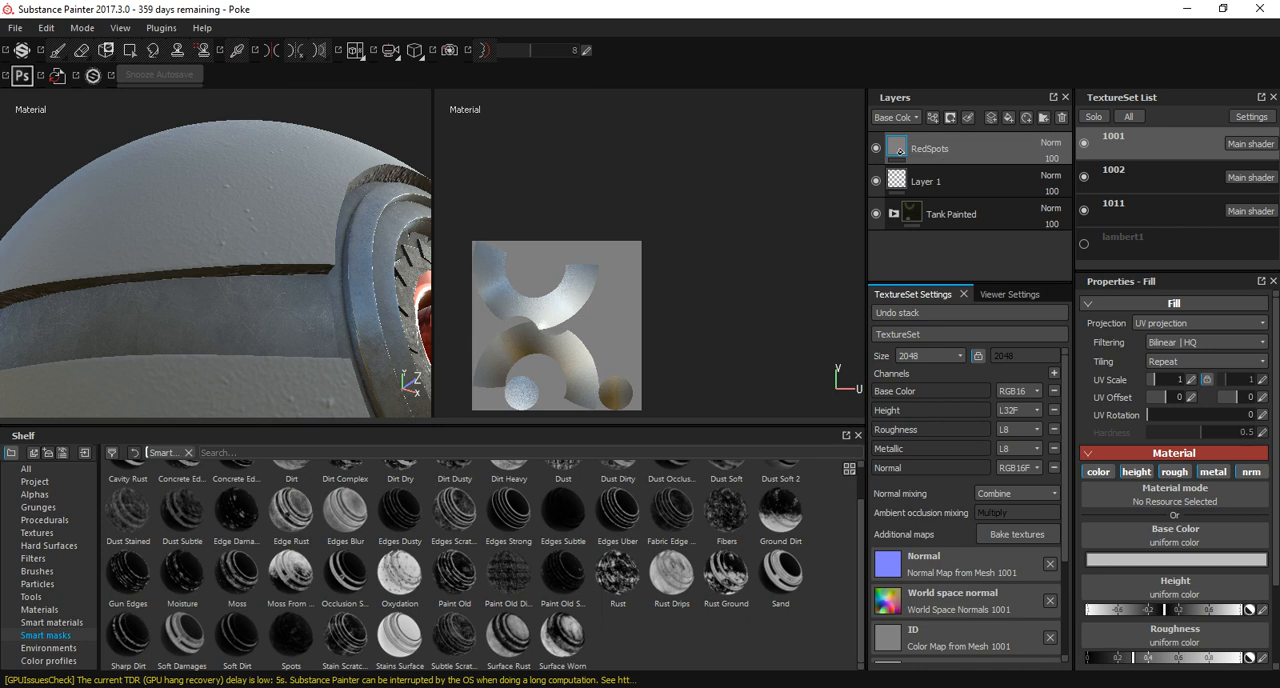
# Set the RedSpots base color to pure red (R 1.000, G 0.000, B 0.000).
pyautogui.click(1175, 559)
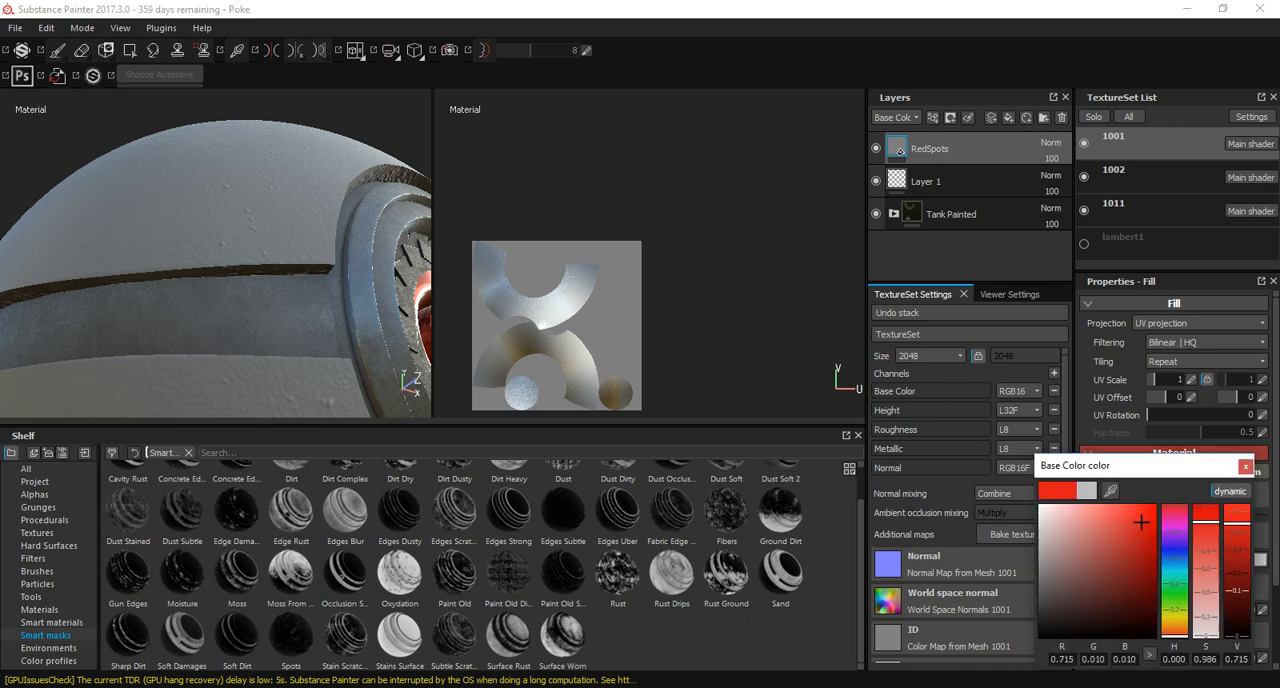
pyautogui.moveTo(1141, 522); pyautogui.dragTo(1158, 503)
pyautogui.keyDown('alt'); pyautogui.moveTo(262, 215); pyautogui.dragTo(208, 240); pyautogui.keyUp('alt')
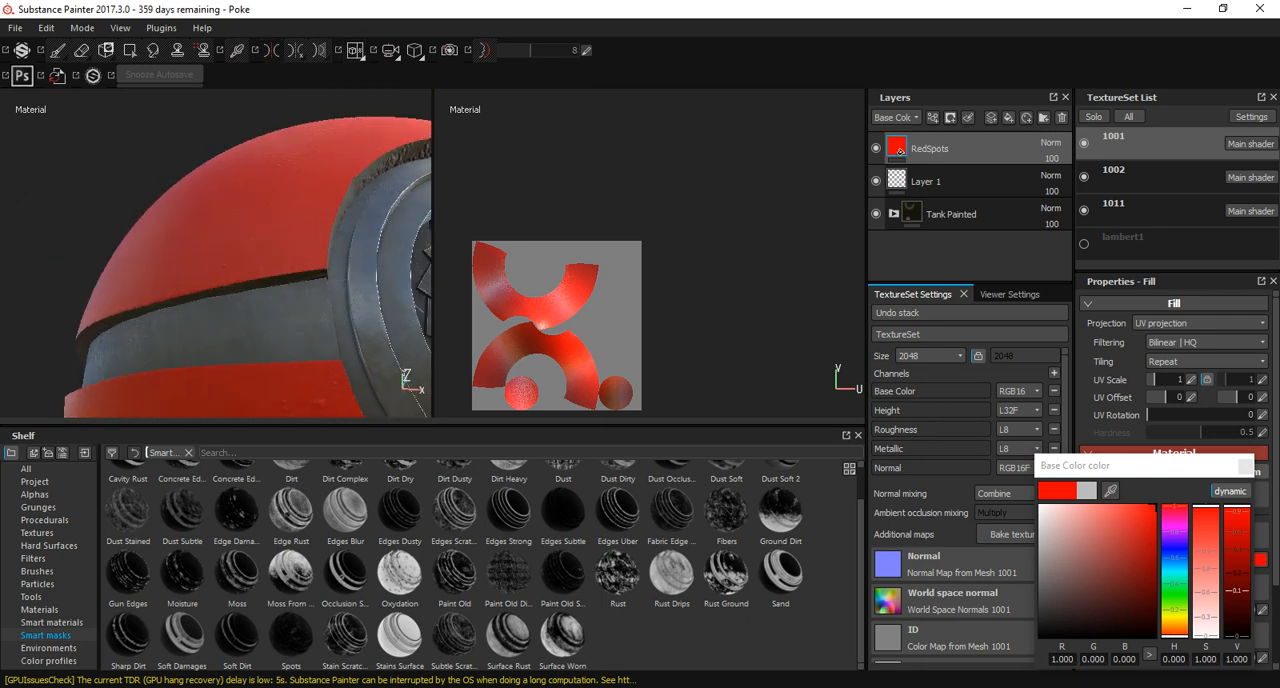
# Look through the smart masks, apply Ground Dirt to the RedSpots layer and inspect the red patches around the ball.
pyautogui.click(400, 573)
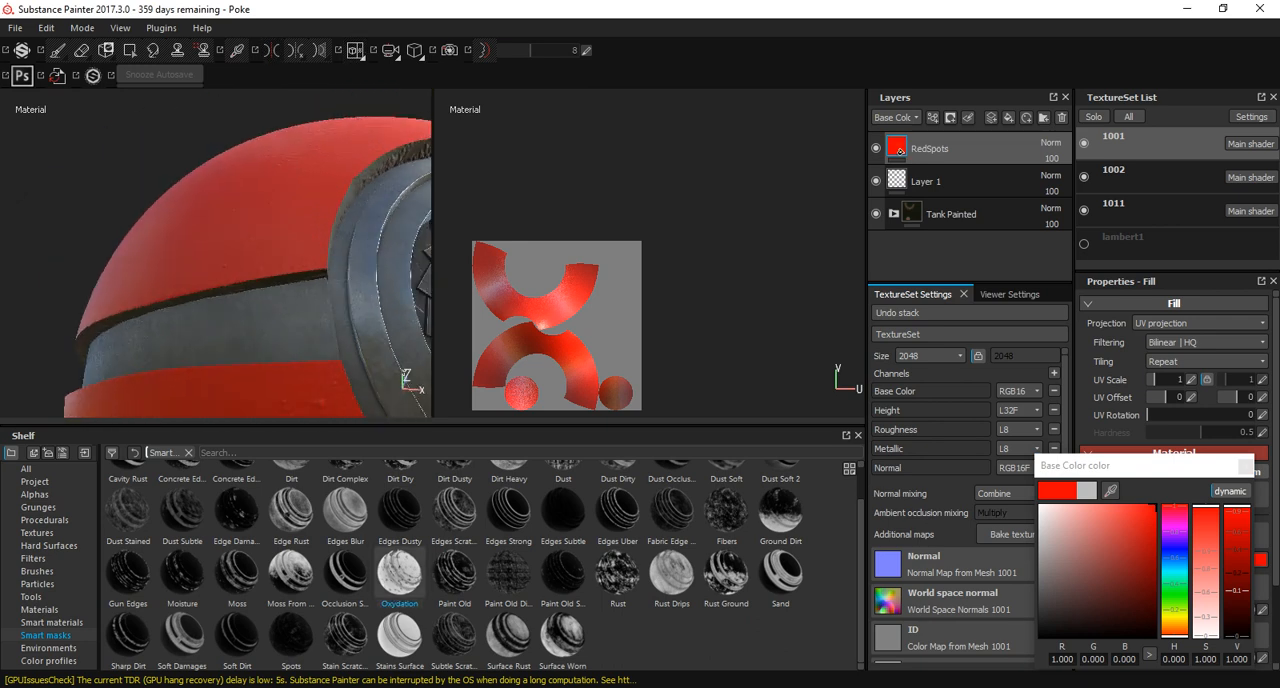
pyautogui.click(290, 573)
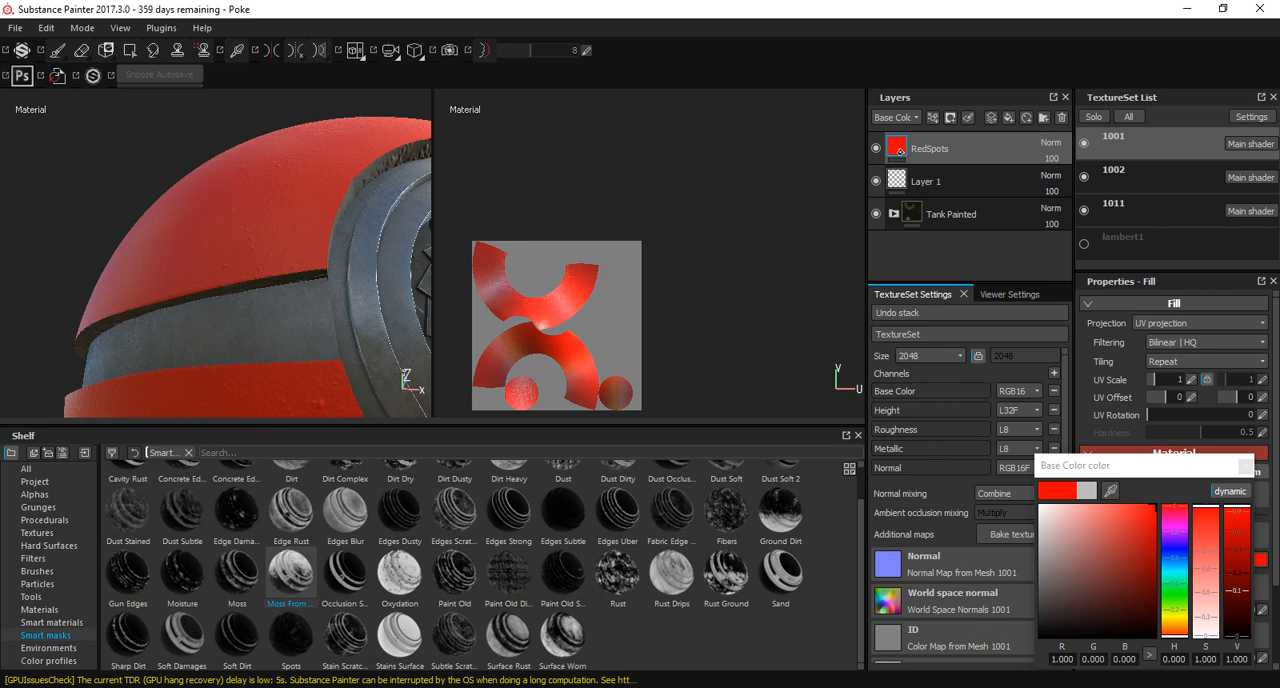
pyautogui.scroll(1, 485, 566)
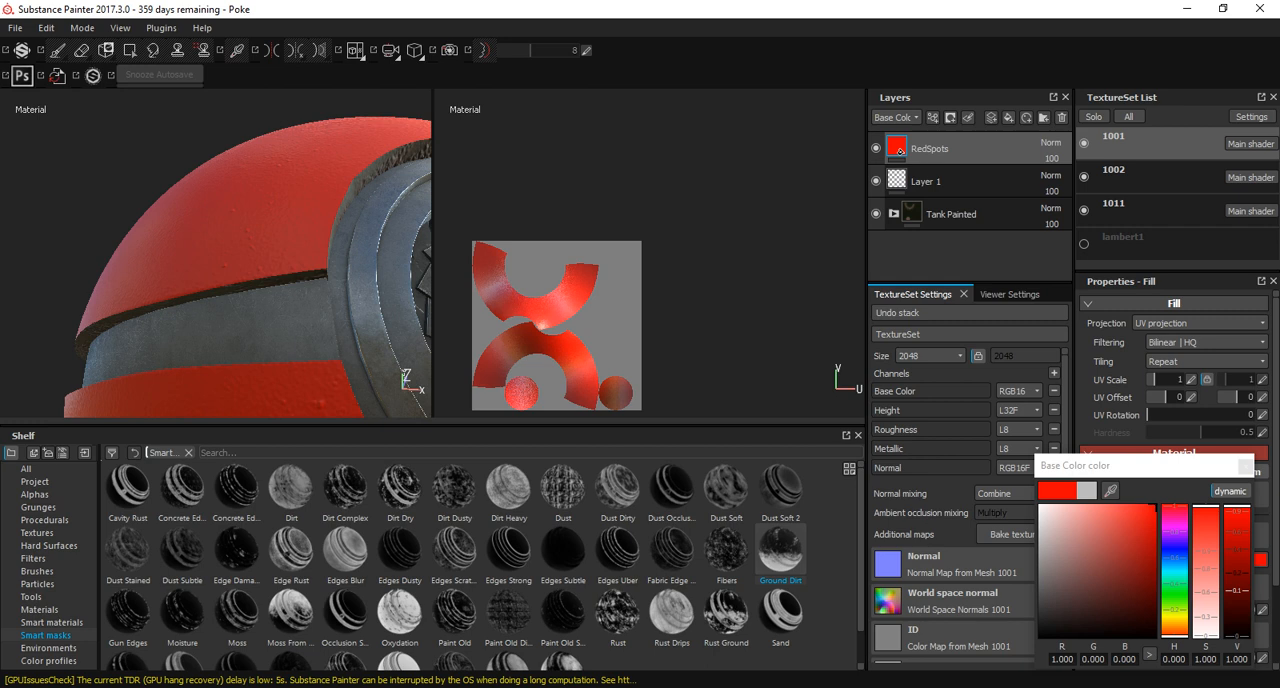
pyautogui.moveTo(781, 553); pyautogui.dragTo(929, 148)
pyautogui.keyDown('alt'); pyautogui.moveTo(323, 335); pyautogui.dragTo(211, 320, button='right'); pyautogui.keyUp('alt')
pyautogui.keyDown('alt'); pyautogui.moveTo(297, 329); pyautogui.dragTo(290, 110); pyautogui.keyUp('alt')
pyautogui.keyDown('alt'); pyautogui.moveTo(200, 140); pyautogui.dragTo(60, 183, button='right'); pyautogui.keyUp('alt')
pyautogui.keyDown('alt'); pyautogui.moveTo(60, 183); pyautogui.dragTo(272, 50); pyautogui.keyUp('alt')
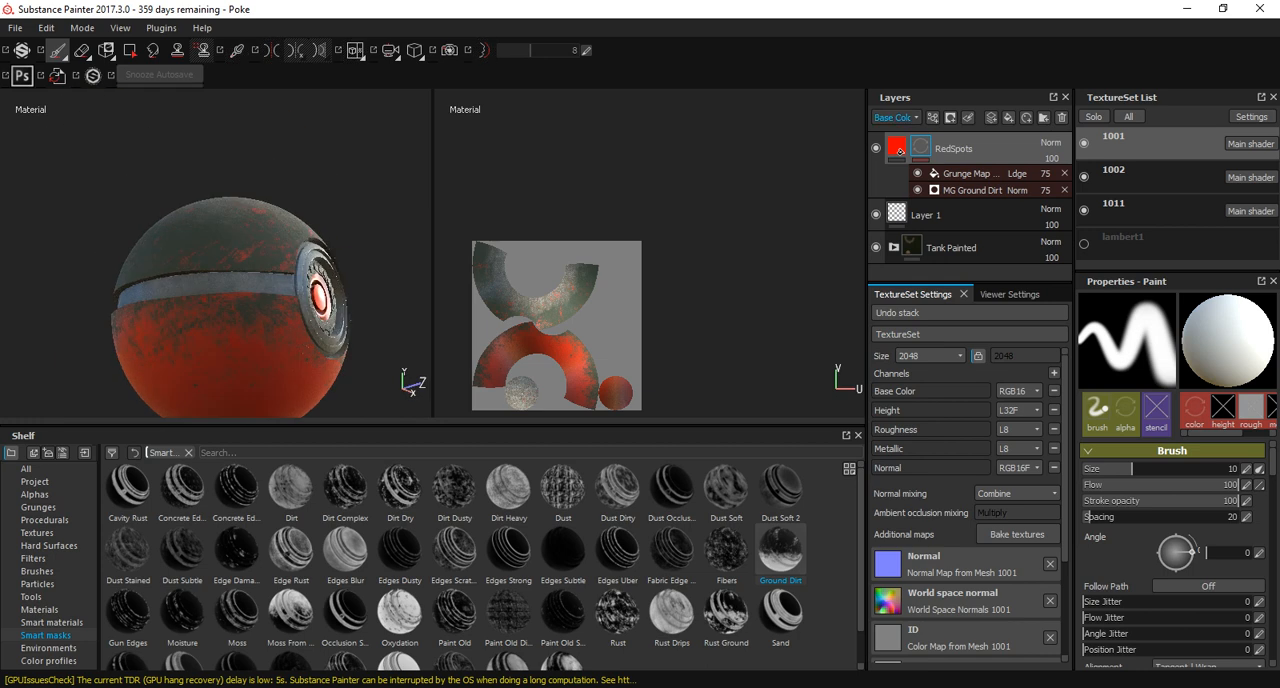
# Compare the ball with the RedSpots layer hidden and shown, checking it from several sides.
pyautogui.click(899, 150)
pyautogui.keyDown('alt'); pyautogui.moveTo(344, 311); pyautogui.dragTo(344, 8); pyautogui.keyUp('alt')
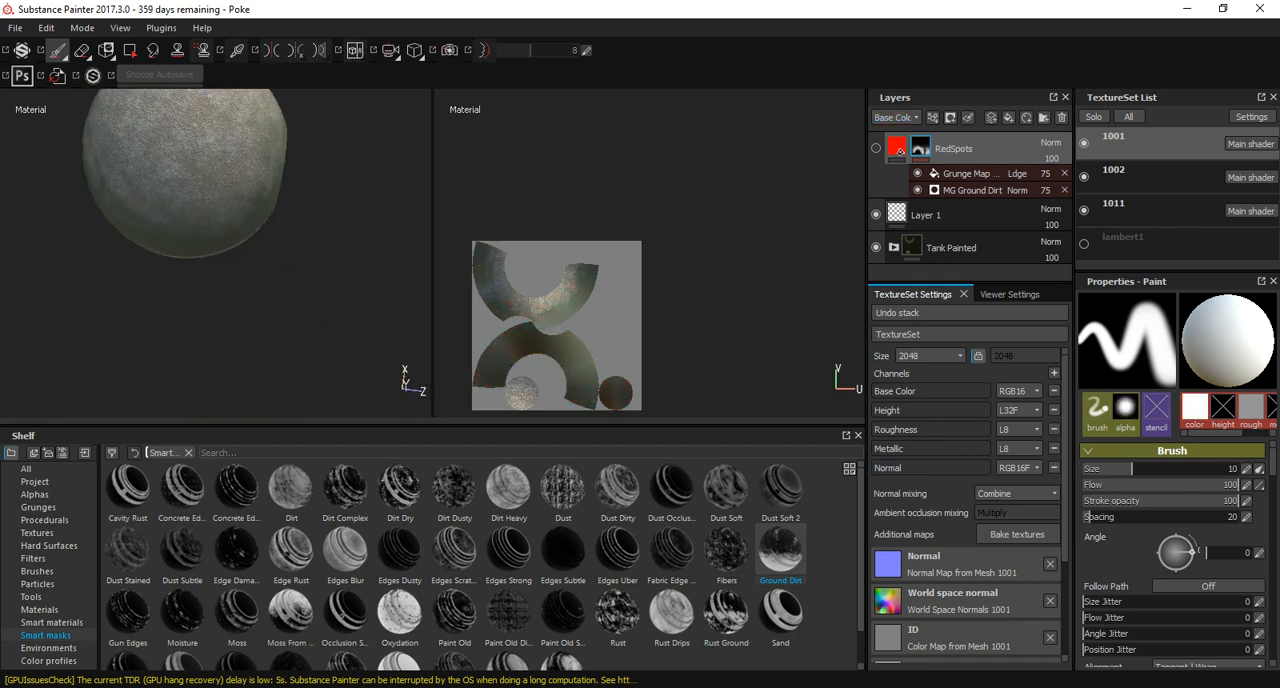
pyautogui.keyDown('alt'); pyautogui.moveTo(344, 8); pyautogui.dragTo(367, 138, button='middle'); pyautogui.keyUp('alt')
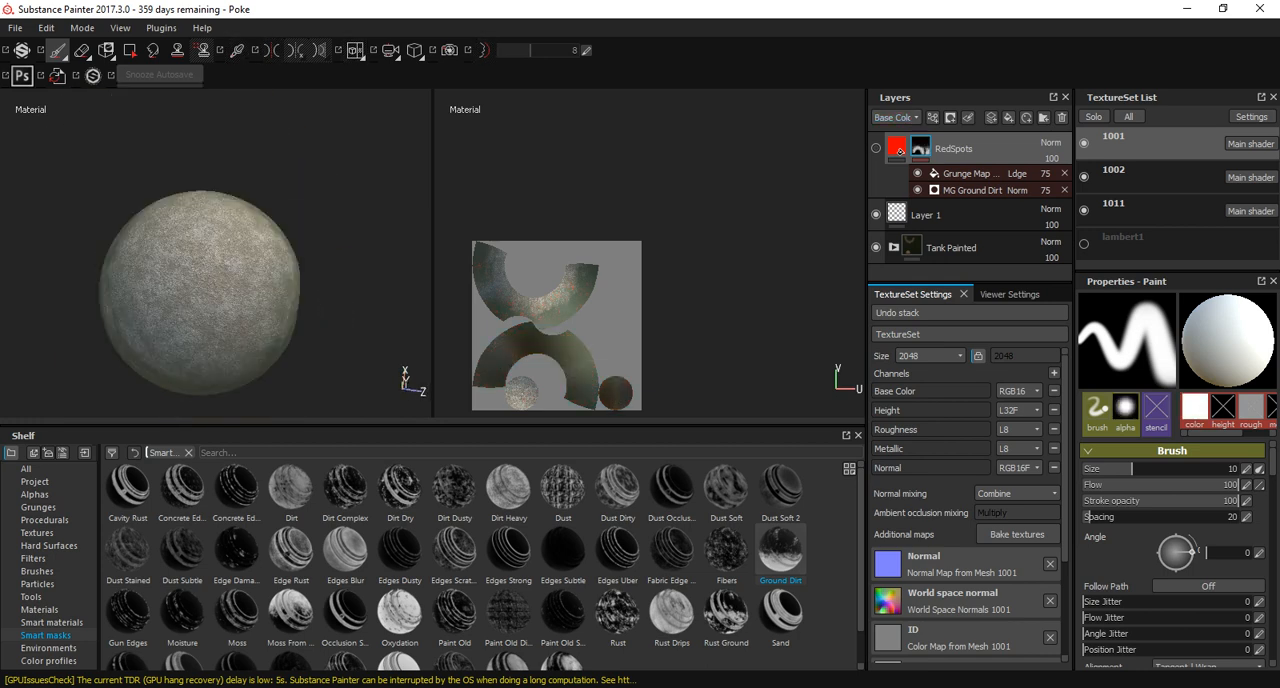
pyautogui.keyDown('alt'); pyautogui.moveTo(352, 240); pyautogui.dragTo(272, 50); pyautogui.keyUp('alt')
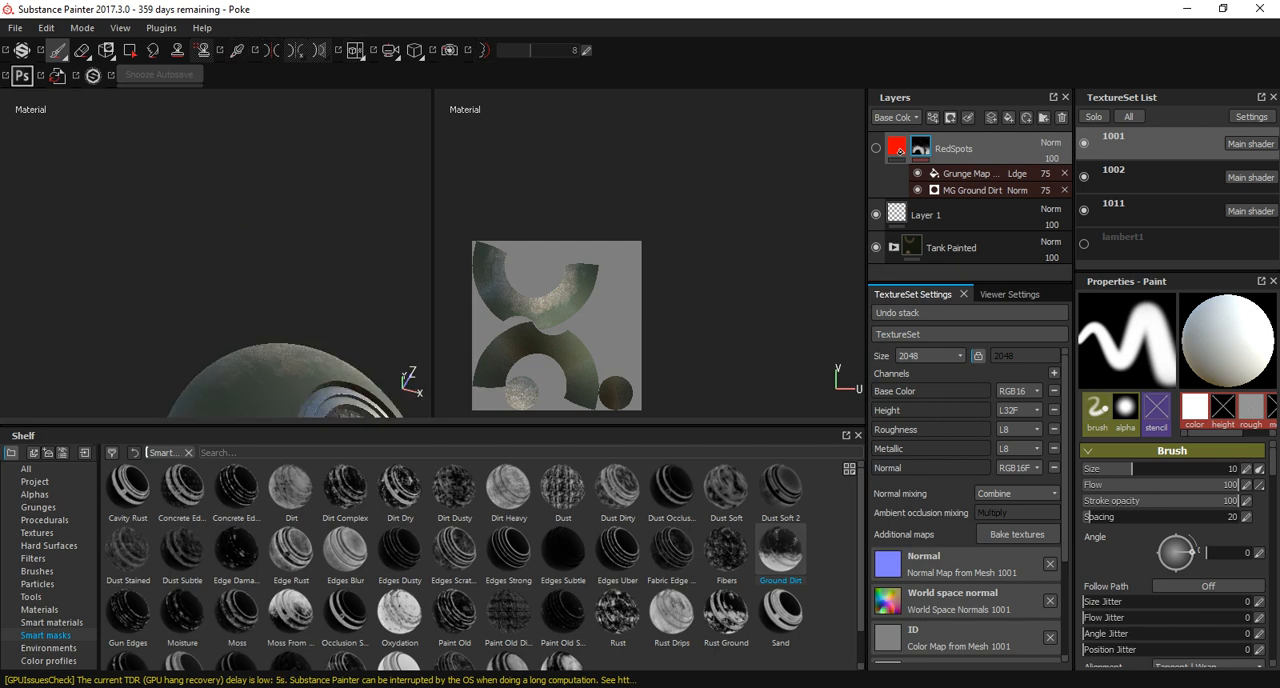
pyautogui.keyDown('alt'); pyautogui.moveTo(390, 250); pyautogui.dragTo(318, 50, button='middle'); pyautogui.keyUp('alt')
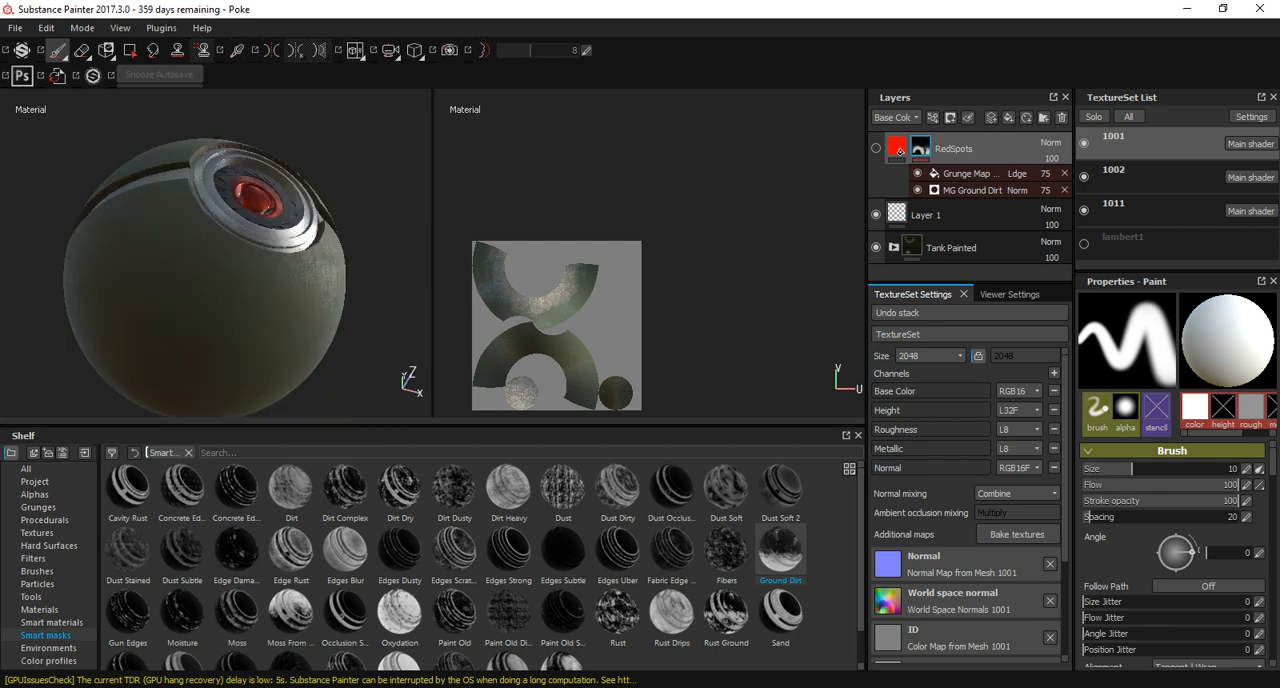
pyautogui.click(876, 148)
pyautogui.keyDown('alt'); pyautogui.moveTo(245, 255); pyautogui.dragTo(286, 297); pyautogui.keyUp('alt')
pyautogui.keyDown('alt'); pyautogui.moveTo(250, 175); pyautogui.dragTo(240, 262); pyautogui.keyUp('alt')
pyautogui.keyDown('alt'); pyautogui.moveTo(240, 262); pyautogui.dragTo(261, 240, button='middle'); pyautogui.keyUp('alt')
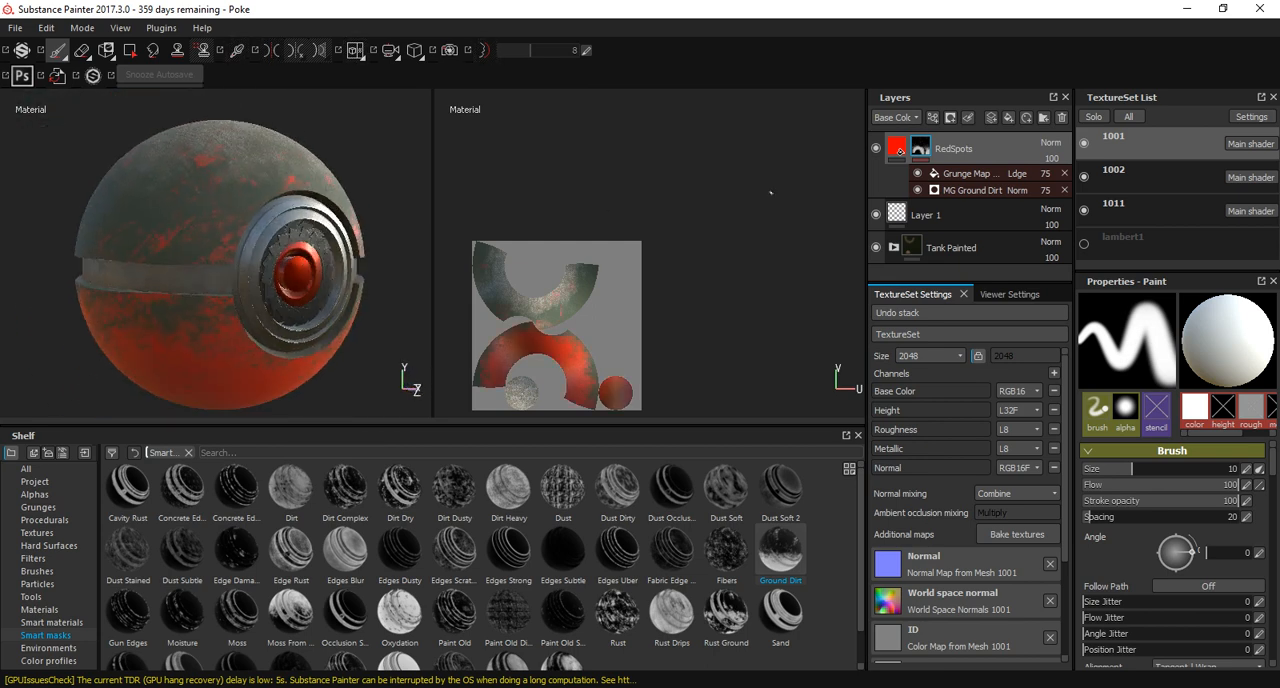
# Raise the height of the RedSpots fill slightly above zero while viewing the spots on the shell up close.
pyautogui.click(898, 148)
pyautogui.keyDown('alt'); pyautogui.moveTo(140, 190); pyautogui.dragTo(280, 250, button='right'); pyautogui.keyUp('alt')
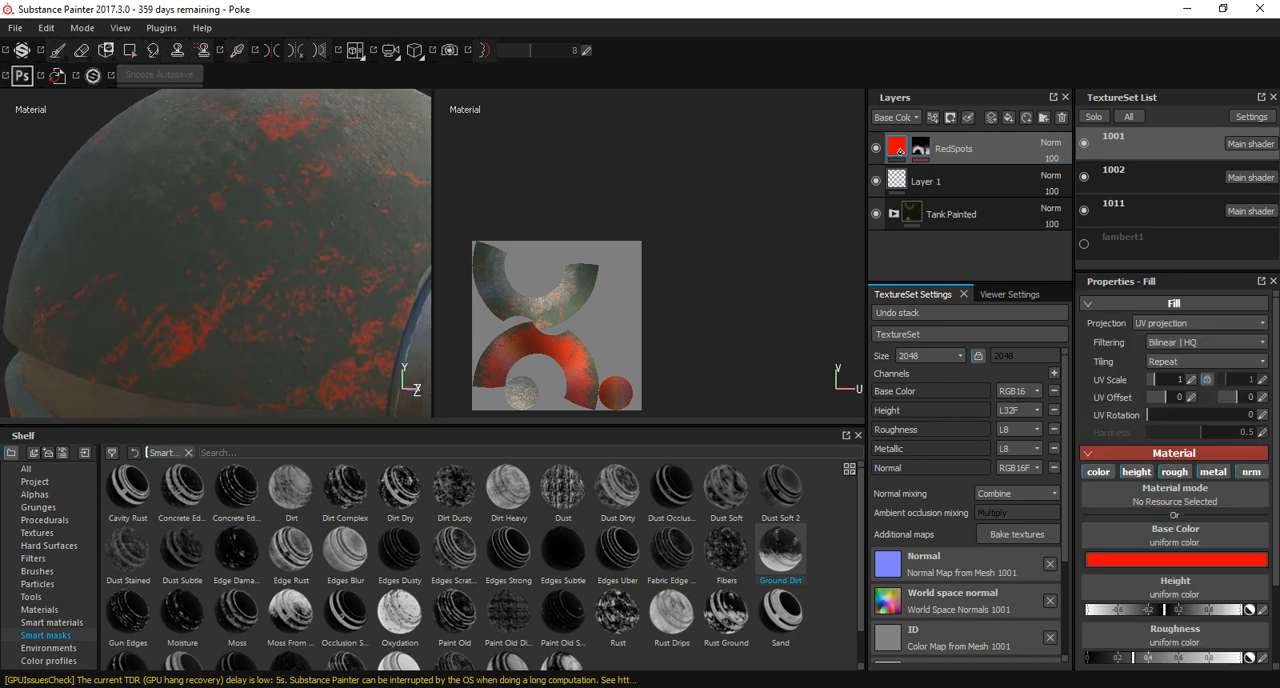
pyautogui.keyDown('alt'); pyautogui.moveTo(290, 260); pyautogui.dragTo(145, 165, button='middle'); pyautogui.keyUp('alt')
pyautogui.keyDown('alt'); pyautogui.moveTo(160, 190); pyautogui.dragTo(280, 240, button='right'); pyautogui.keyUp('alt')
pyautogui.keyDown('alt'); pyautogui.moveTo(220, 265); pyautogui.dragTo(305, 230); pyautogui.keyUp('alt')
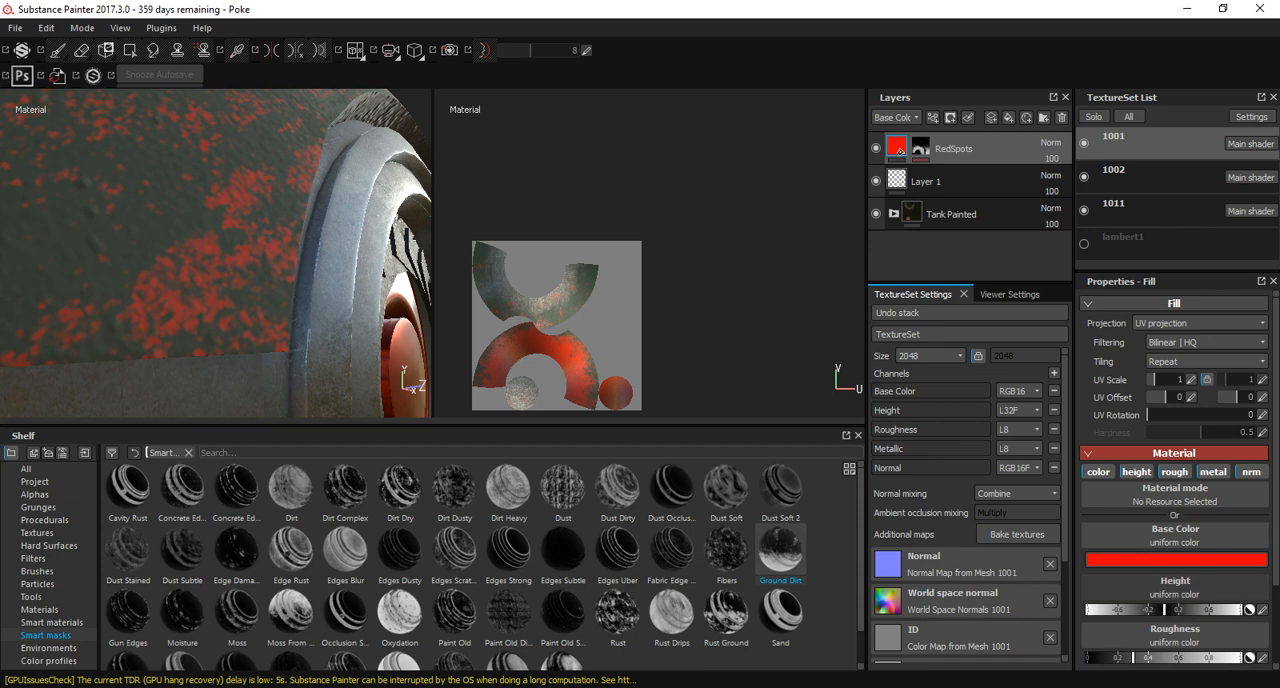
pyautogui.click(1176, 609)
pyautogui.moveTo(1177, 609); pyautogui.dragTo(1170, 609)
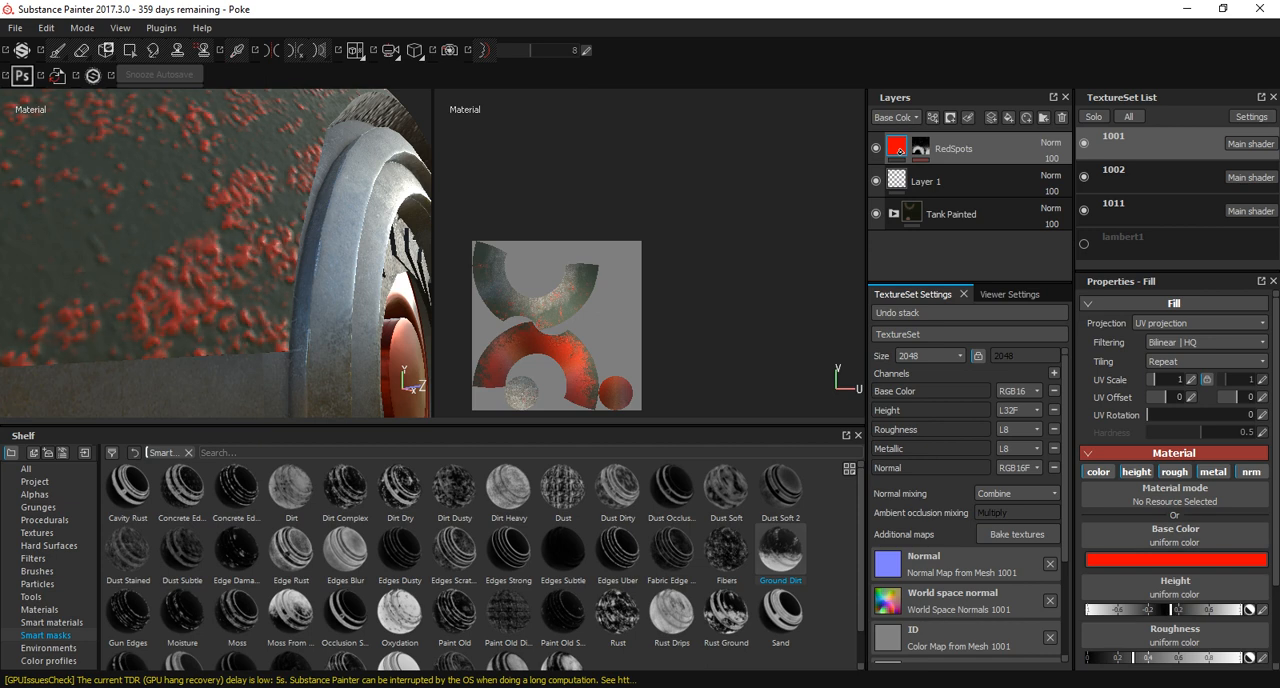
# Set the RedSpots fill's roughness to about 0.9 and metallic to about 0.3, and check the ball from the front.
pyautogui.scroll(-1, 1178, 476)
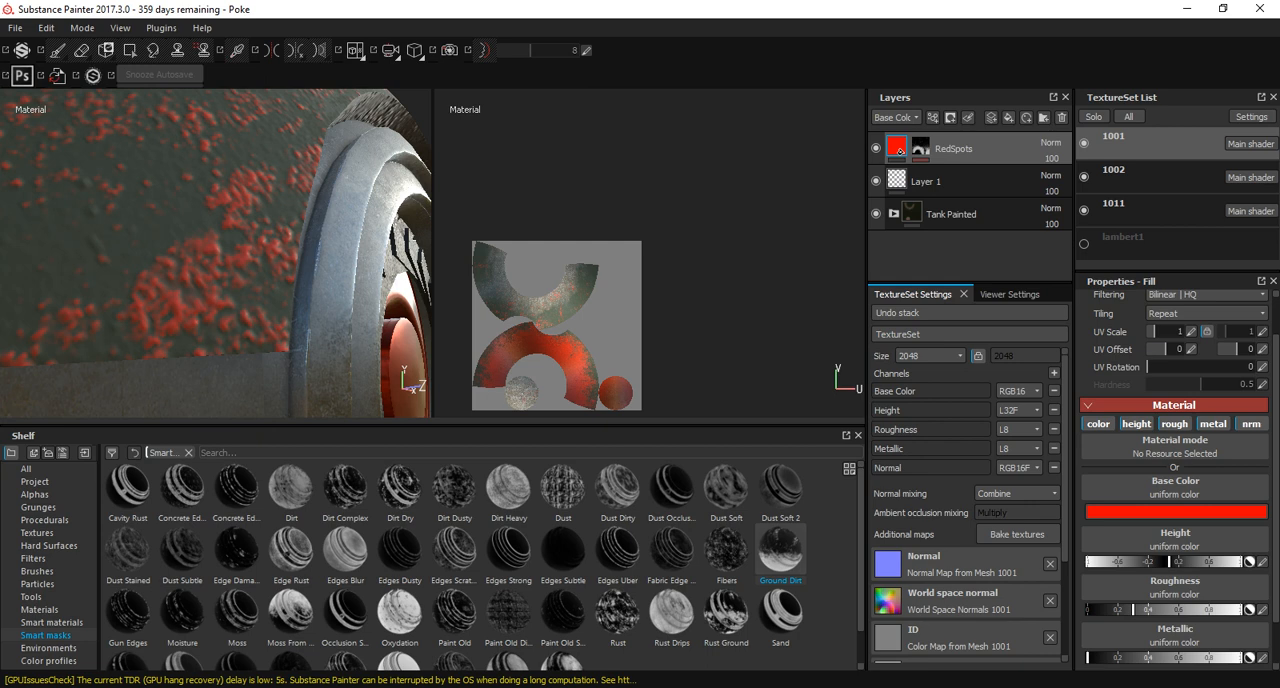
pyautogui.moveTo(1241, 609); pyautogui.dragTo(1088, 609)
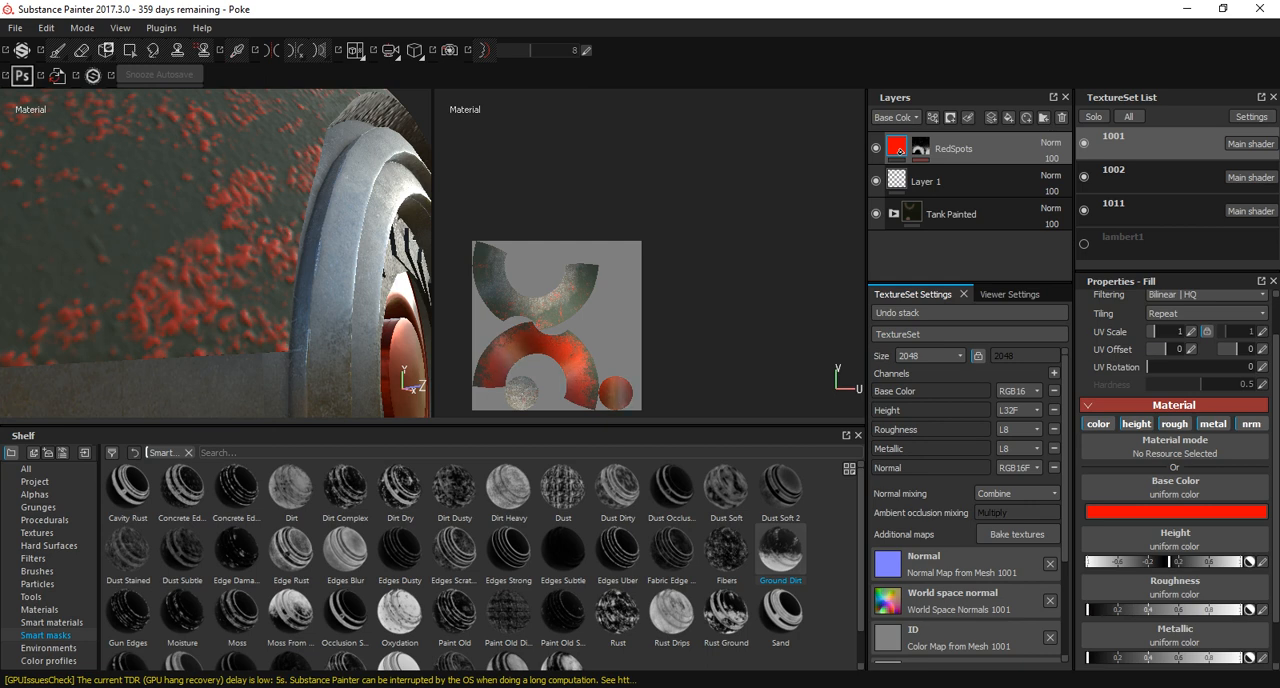
pyautogui.moveTo(1241, 609)
pyautogui.mouseDown()
pyautogui.moveTo(1123, 609)
pyautogui.moveTo(1202, 609)
pyautogui.mouseUp()
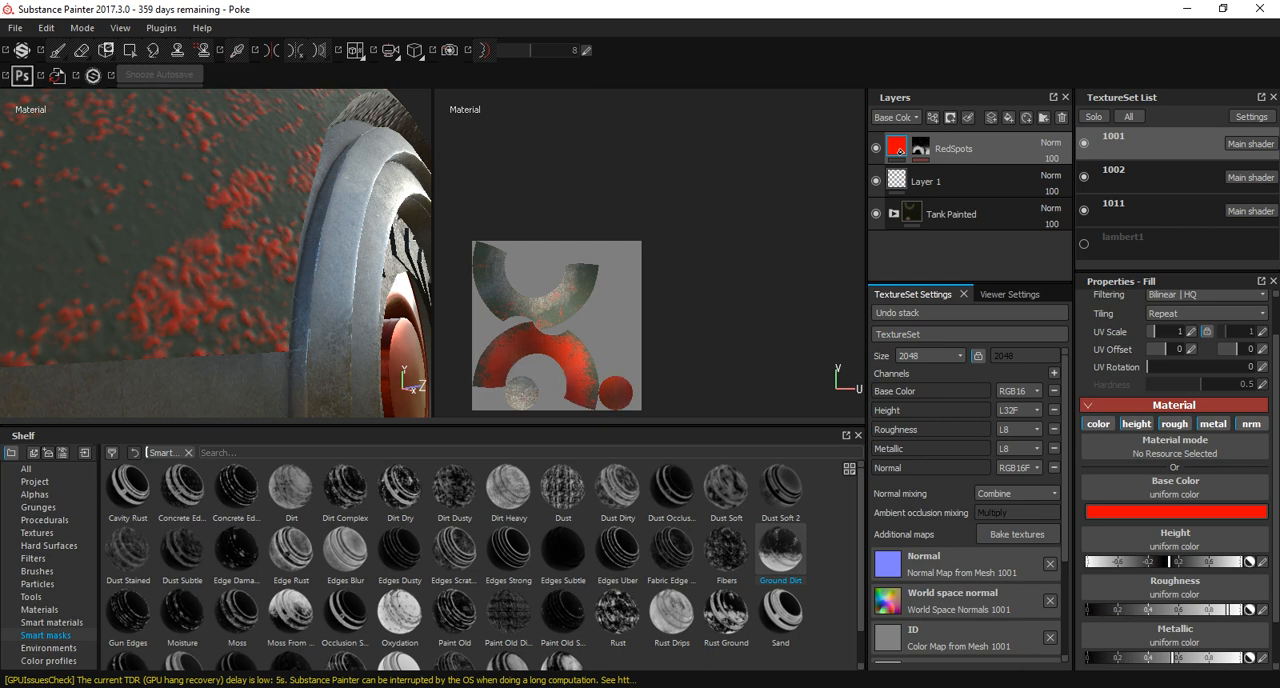
pyautogui.moveTo(1173, 658); pyautogui.dragTo(1221, 658)
pyautogui.keyDown('alt'); pyautogui.moveTo(300, 250); pyautogui.dragTo(210, 250, button='right'); pyautogui.keyUp('alt')
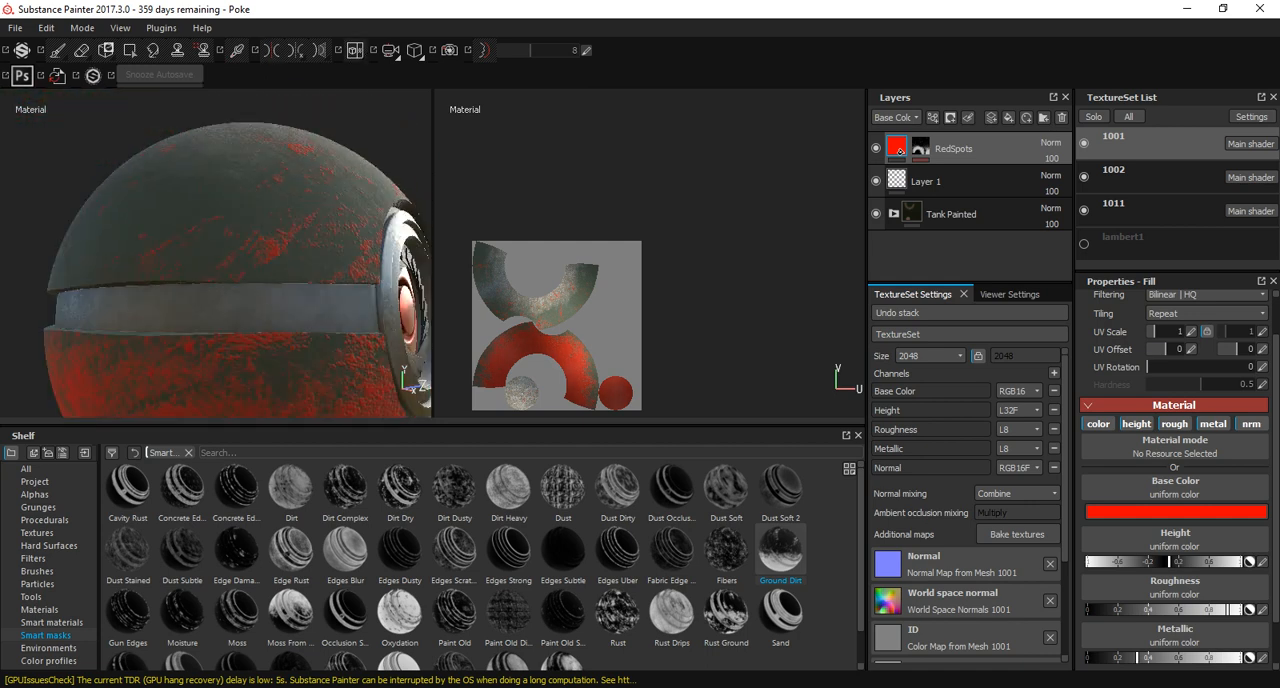
pyautogui.keyDown('alt'); pyautogui.moveTo(300, 260); pyautogui.dragTo(180, 210); pyautogui.keyUp('alt')
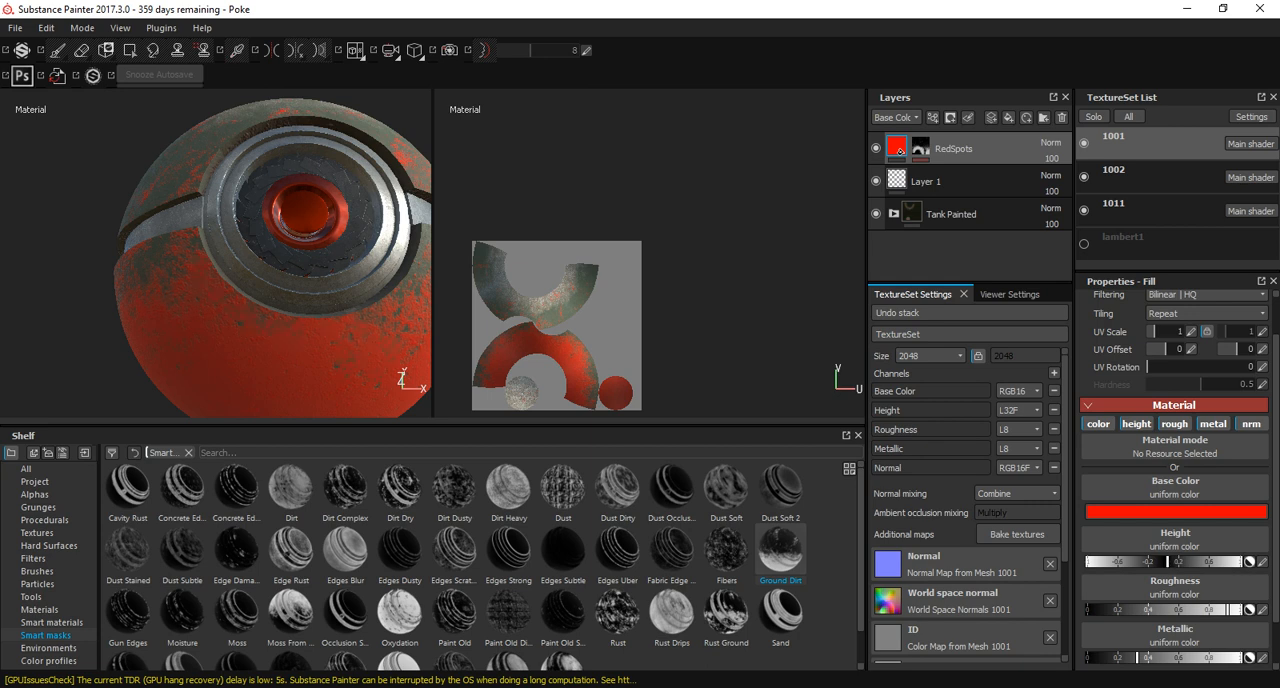
# Darken the RedSpots fill's base color to a deep red of about R 0.073, G 0.003, B 0.003.
pyautogui.keyDown('alt'); pyautogui.moveTo(215, 230); pyautogui.dragTo(265, 255); pyautogui.keyUp('alt')
pyautogui.keyDown('alt'); pyautogui.moveTo(265, 255); pyautogui.dragTo(205, 260, button='right'); pyautogui.keyUp('alt')
pyautogui.keyDown('alt'); pyautogui.moveTo(205, 260); pyautogui.dragTo(150, 260); pyautogui.keyUp('alt')
pyautogui.keyDown('alt'); pyautogui.moveTo(290, 280); pyautogui.dragTo(238, 278, button='middle'); pyautogui.keyUp('alt')
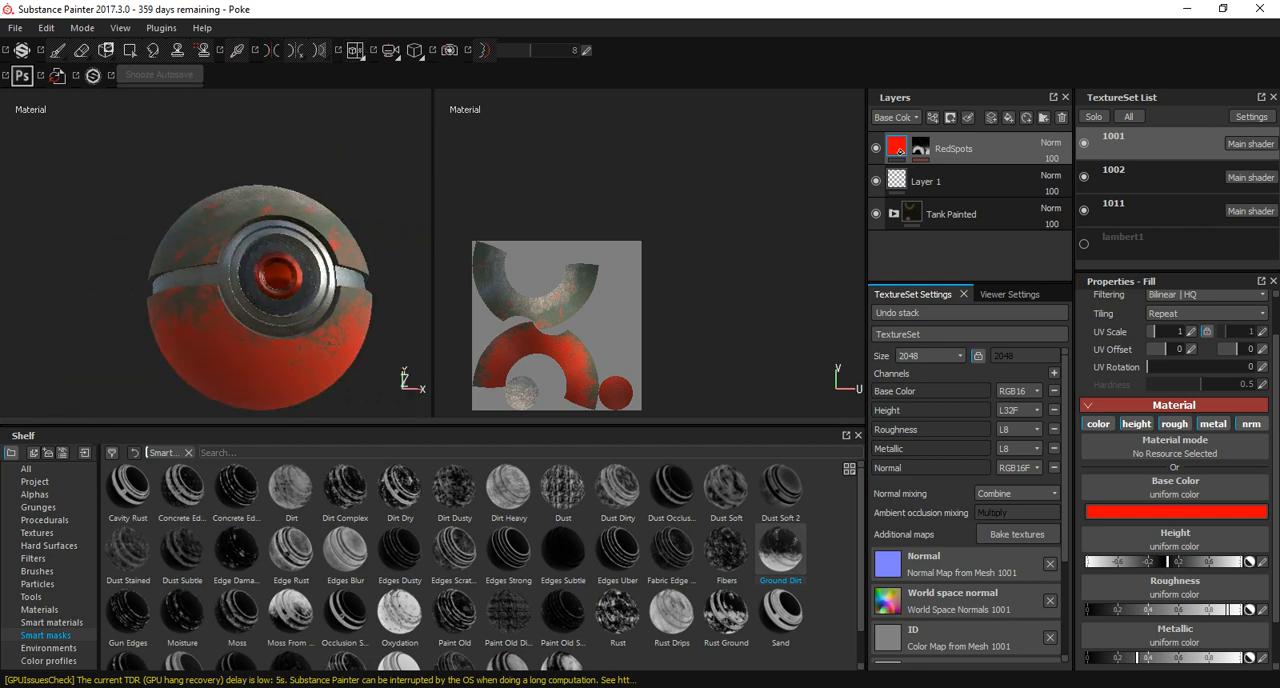
pyautogui.click(1132, 512)
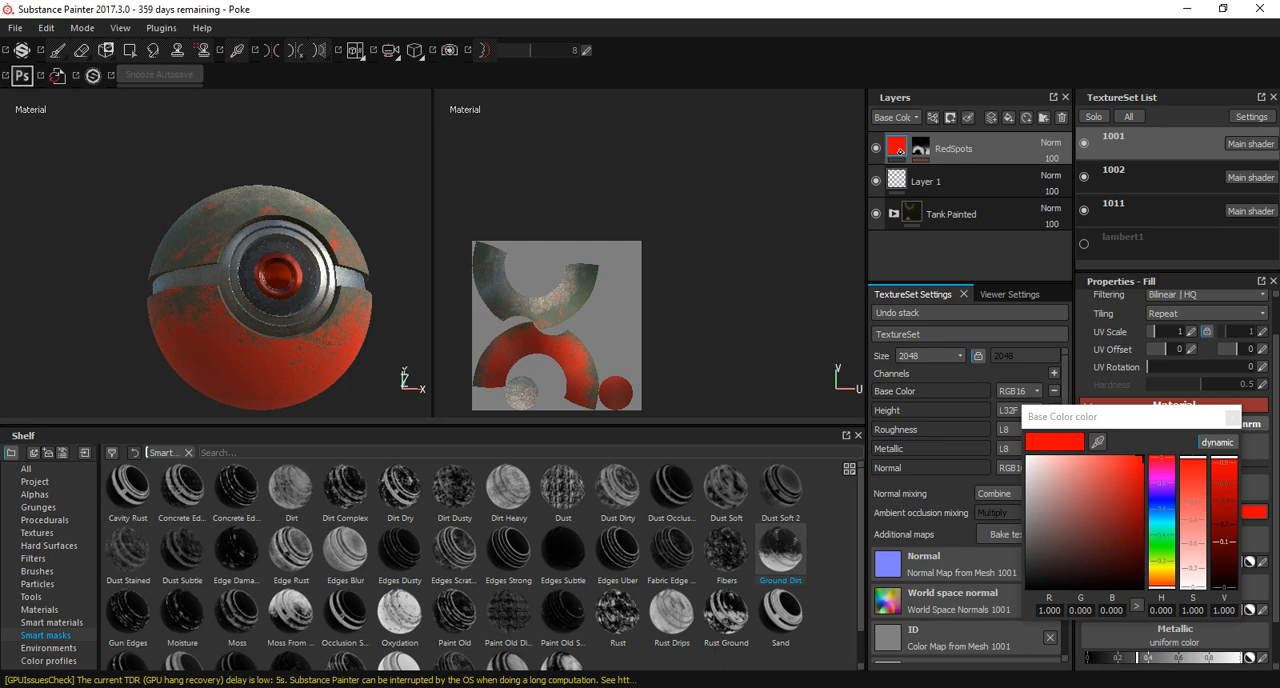
pyautogui.click(1120, 553)
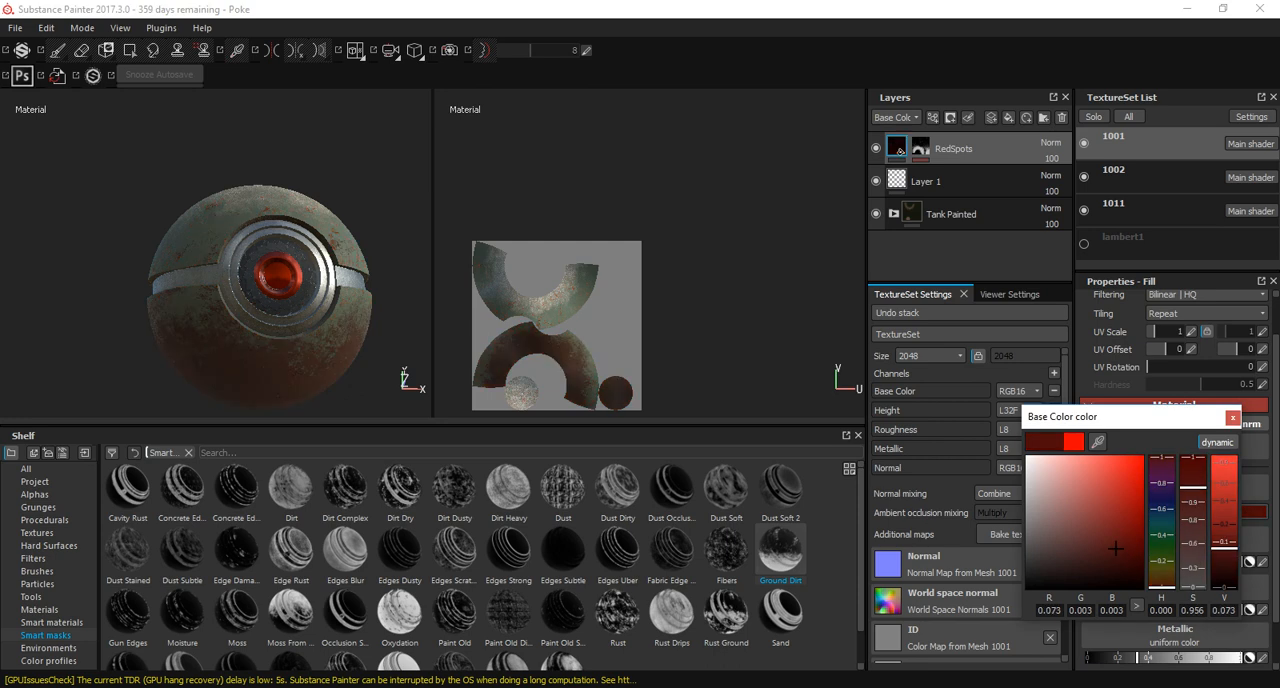
pyautogui.keyDown('alt'); pyautogui.moveTo(225, 290); pyautogui.dragTo(285, 290); pyautogui.keyUp('alt')
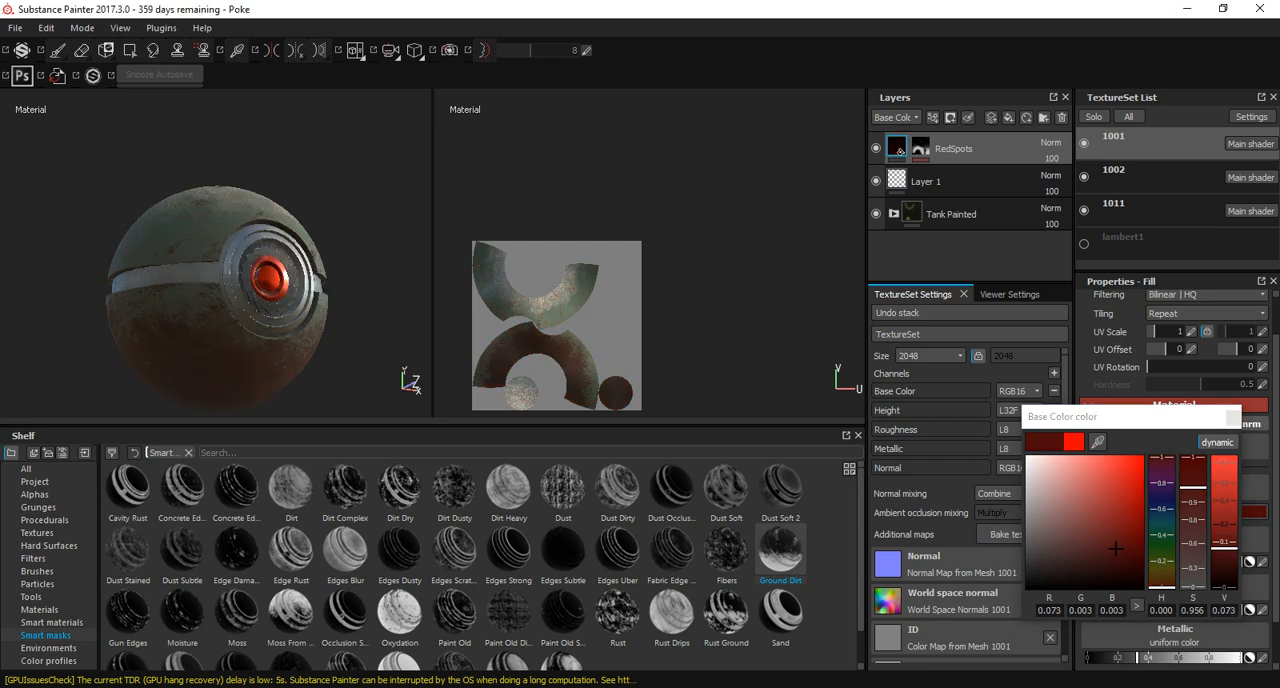
pyautogui.click(1233, 418)
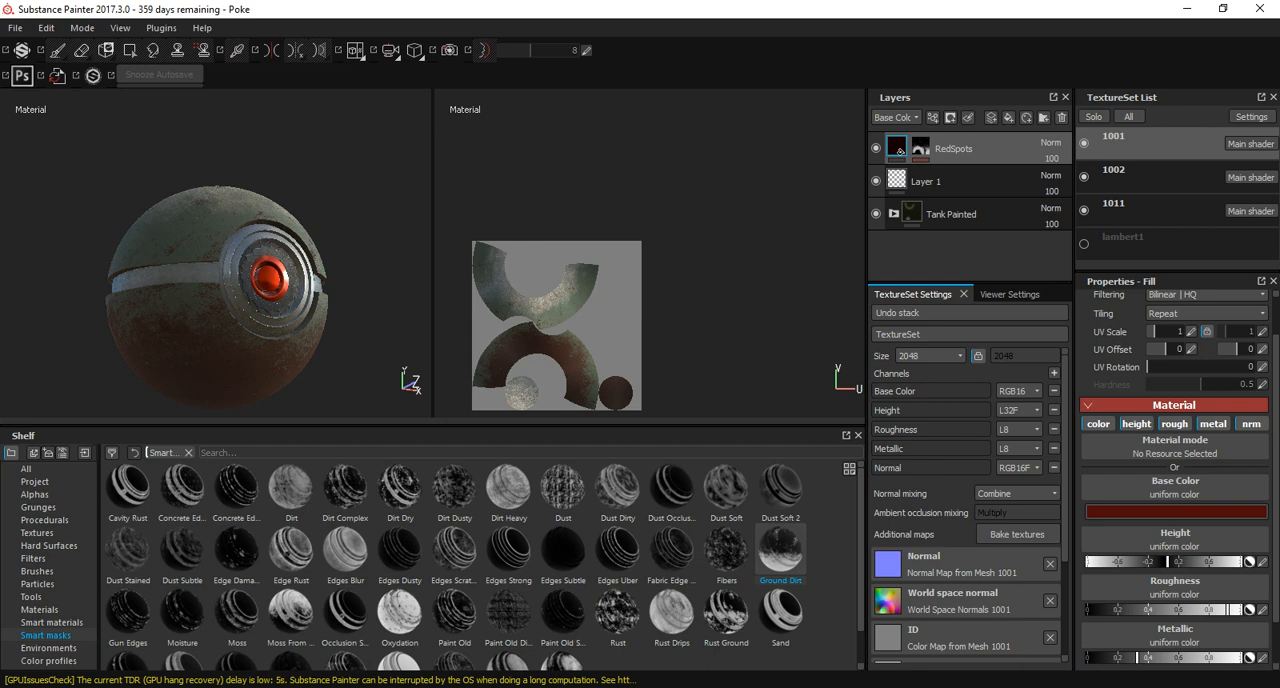
# Look through the shelf's textures, brushes and tools, choose Bullet Impact and add a paint layer above RedSpots.
pyautogui.click(37, 584)
pyautogui.moveTo(205, 270)
pyautogui.keyDown('alt'); pyautogui.mouseDown()
pyautogui.moveTo(305, 315)
pyautogui.moveTo(208, 278)
pyautogui.mouseUp(); pyautogui.keyUp('alt')
pyautogui.click(37, 533)
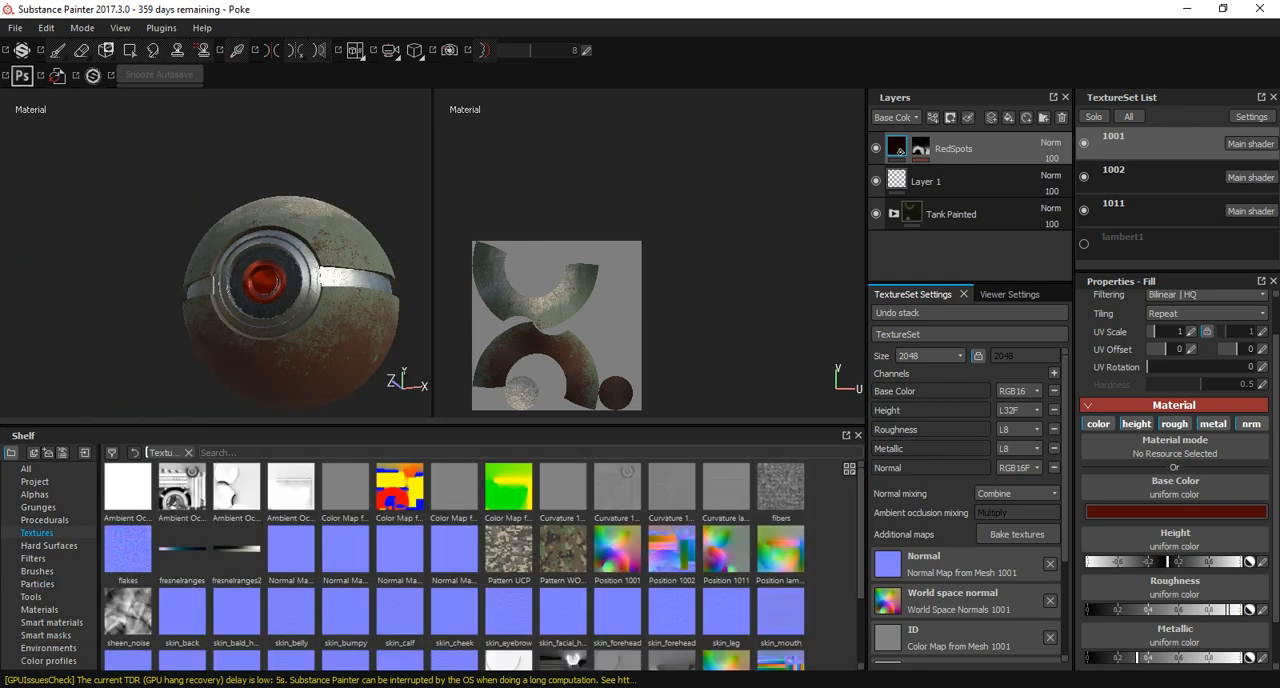
pyautogui.click(48, 546)
pyautogui.click(37, 571)
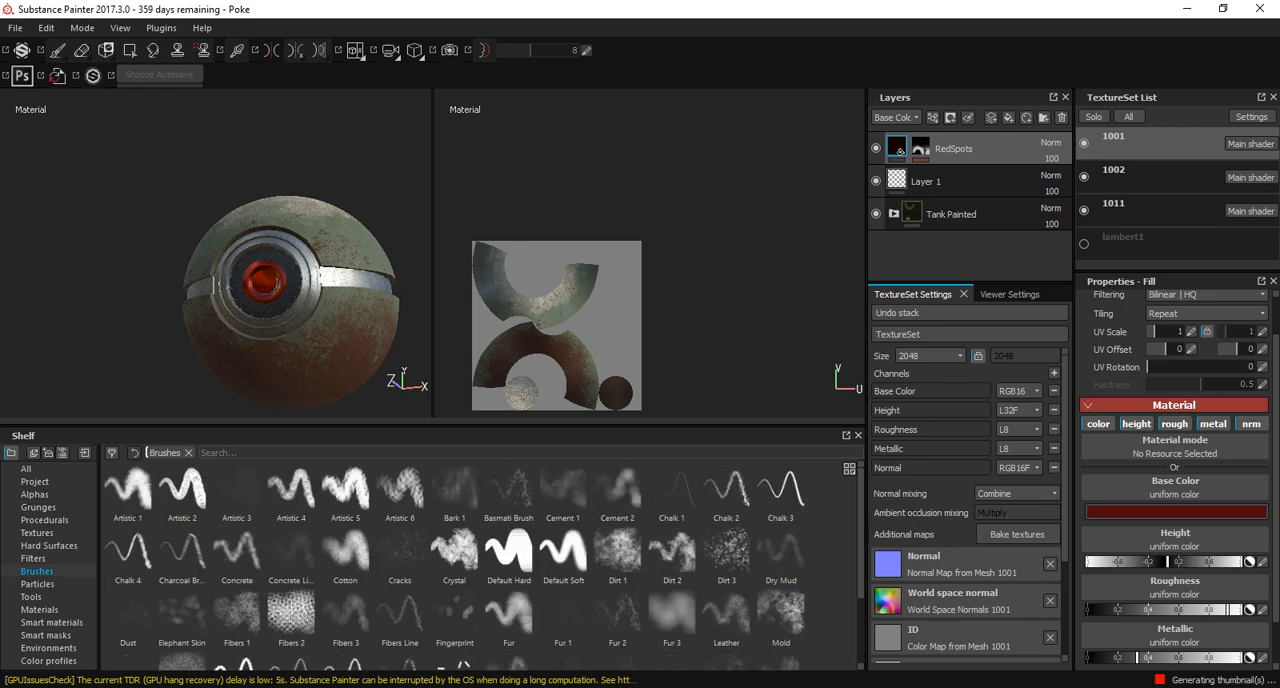
pyautogui.click(31, 597)
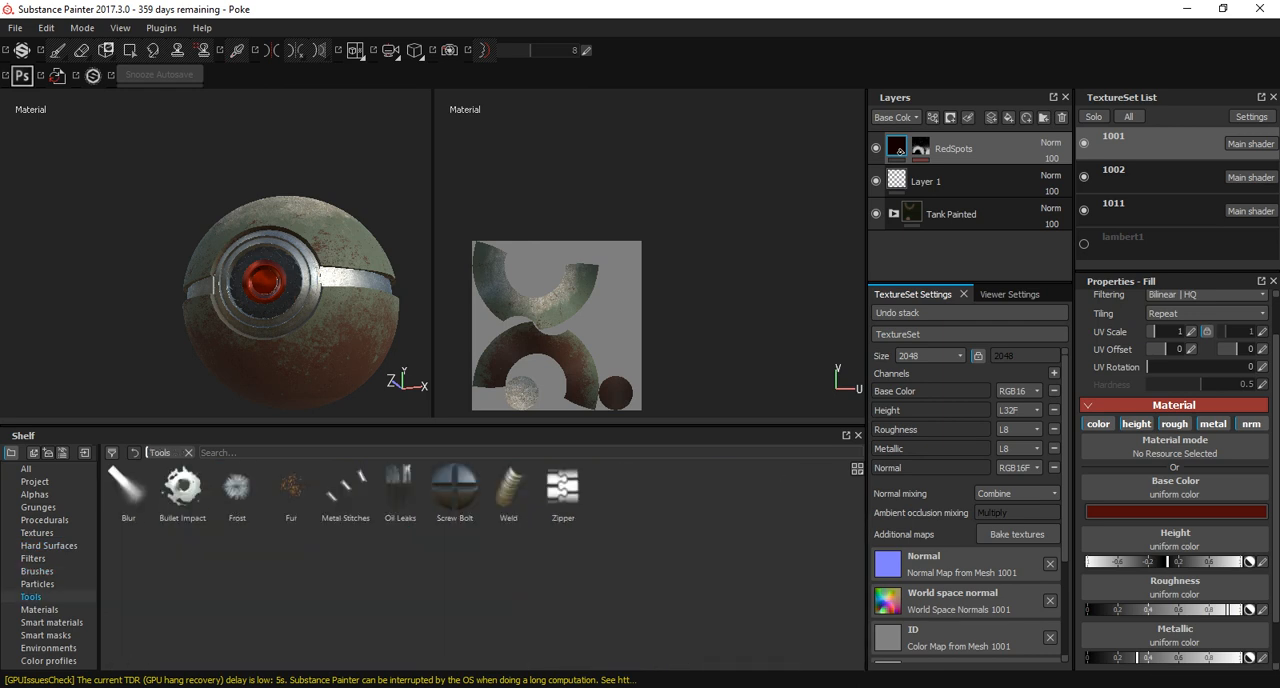
pyautogui.click(182, 487)
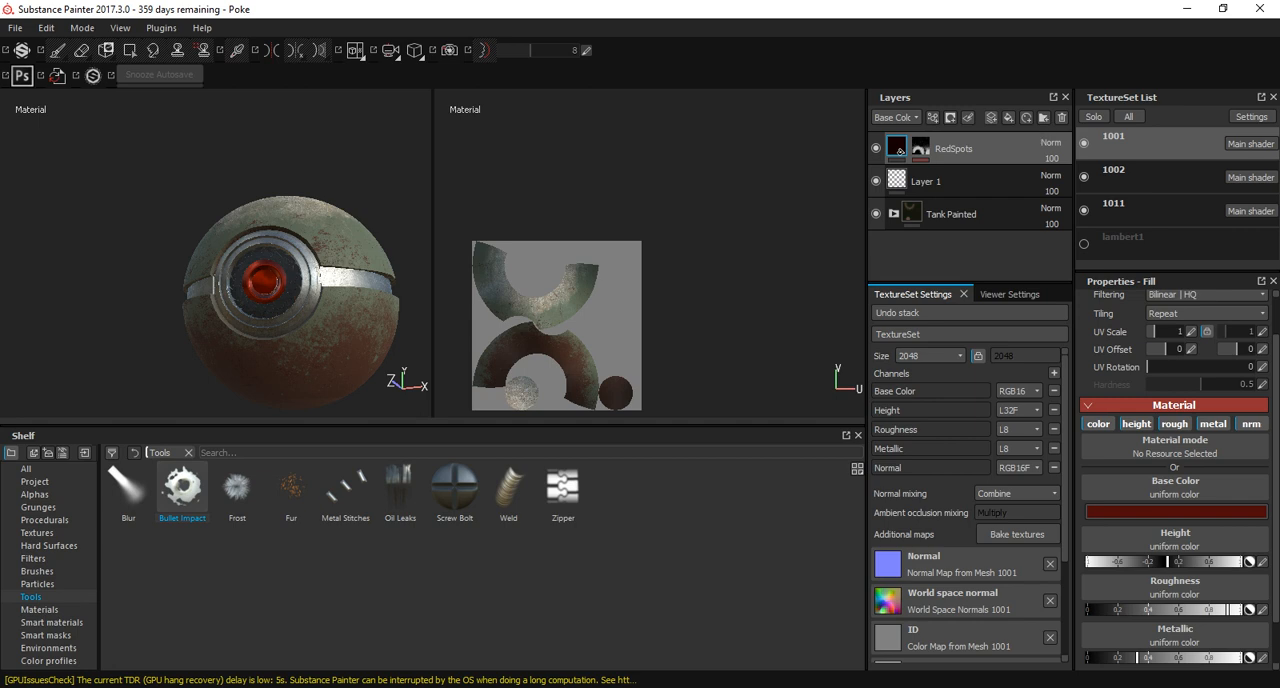
pyautogui.click(991, 118)
# Try stamping a bullet impact on the green upper shell to one side of the front ring.
pyautogui.keyDown('alt'); pyautogui.moveTo(153, 272); pyautogui.dragTo(300, 290); pyautogui.keyUp('alt')
pyautogui.keyDown('alt'); pyautogui.moveTo(200, 285); pyautogui.dragTo(270, 300, button='right'); pyautogui.keyUp('alt')
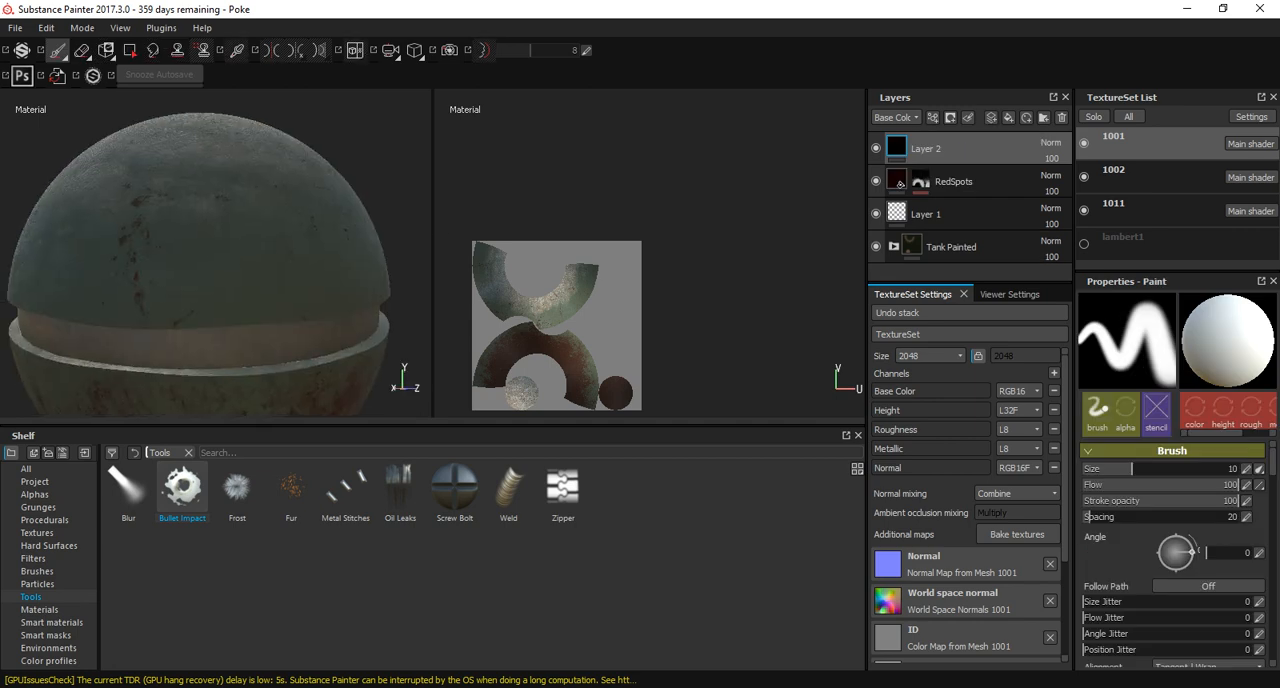
pyautogui.keyDown('alt'); pyautogui.moveTo(150, 285); pyautogui.dragTo(340, 285, button='middle'); pyautogui.keyUp('alt')
pyautogui.moveTo(270, 260)
pyautogui.keyDown('alt'); pyautogui.mouseDown()
pyautogui.moveTo(245, 290)
pyautogui.moveTo(177, 228)
pyautogui.mouseUp(); pyautogui.keyUp('alt')
pyautogui.keyDown('alt'); pyautogui.moveTo(177, 228); pyautogui.dragTo(247, 239, button='right'); pyautogui.keyUp('alt')
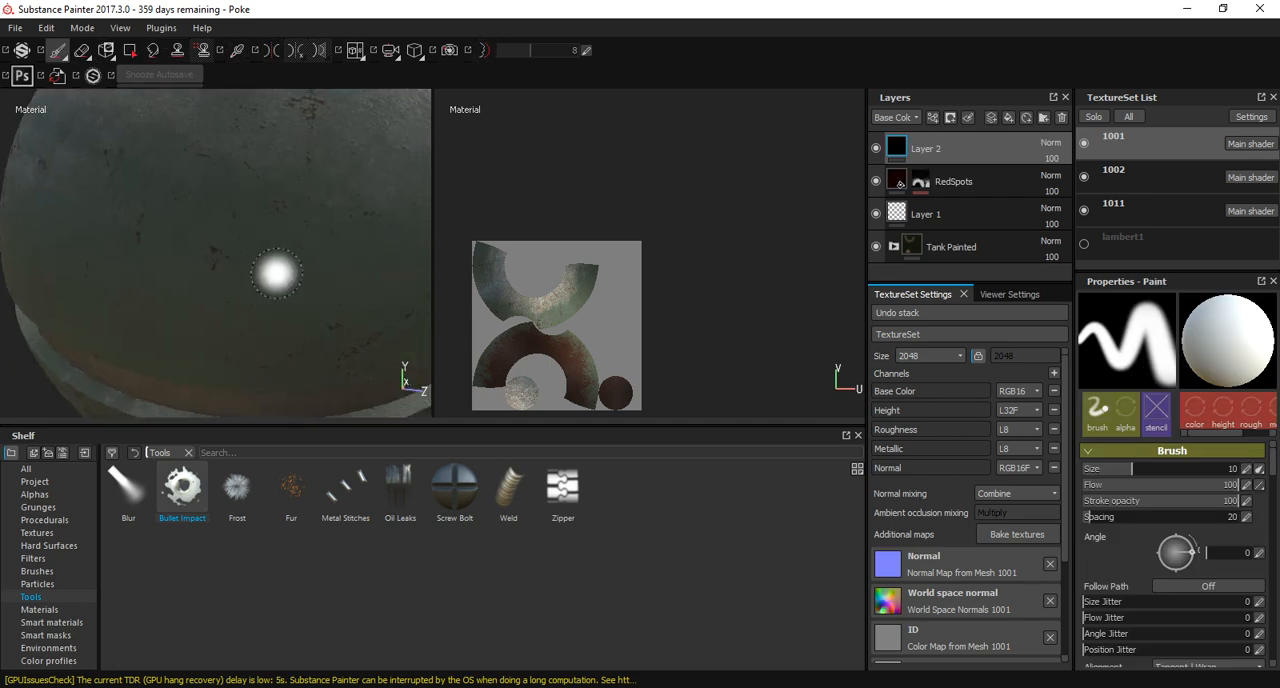
pyautogui.moveTo(306, 283)
pyautogui.keyDown('alt'); pyautogui.mouseDown(button='right')
pyautogui.moveTo(243, 247)
pyautogui.moveTo(256, 250)
pyautogui.mouseUp(button='right'); pyautogui.keyUp('alt')
pyautogui.keyDown('alt'); pyautogui.moveTo(256, 250); pyautogui.dragTo(175, 249, button='middle'); pyautogui.keyUp('alt')
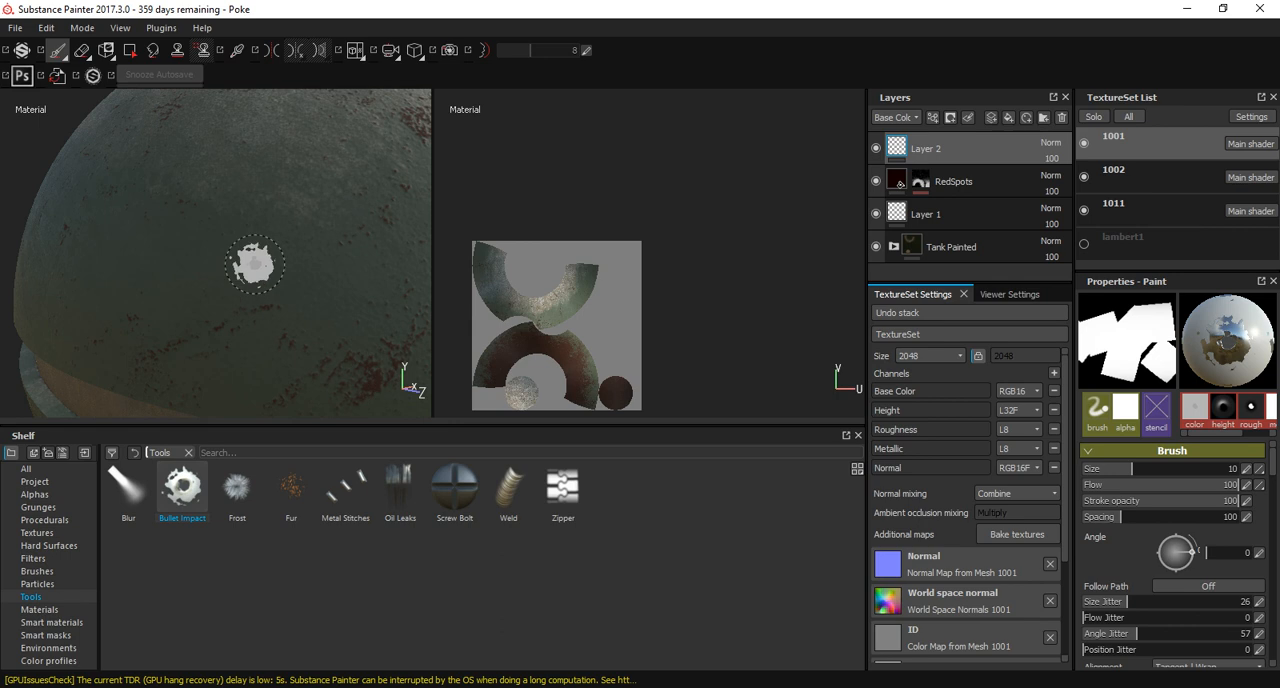
pyautogui.moveTo(294, 364)
pyautogui.keyDown('alt'); pyautogui.mouseDown()
pyautogui.moveTo(398, 325)
pyautogui.moveTo(300, 308)
pyautogui.moveTo(216, 350)
pyautogui.moveTo(288, 304)
pyautogui.moveTo(349, 295)
pyautogui.moveTo(70, 325)
pyautogui.mouseUp(); pyautogui.keyUp('alt')
pyautogui.scroll(-1, 64, 325)
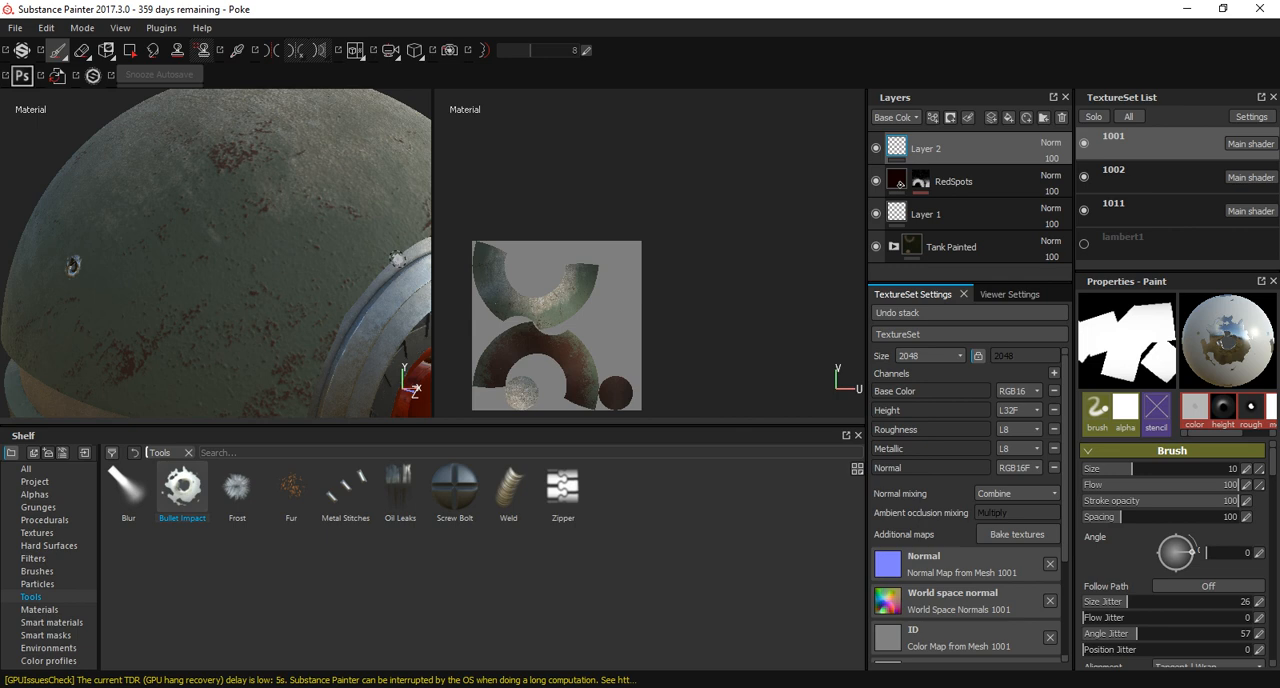
pyautogui.keyDown('alt'); pyautogui.moveTo(142, 293); pyautogui.dragTo(215, 250); pyautogui.keyUp('alt')
pyautogui.keyDown('alt'); pyautogui.moveTo(157, 214); pyautogui.dragTo(218, 222); pyautogui.keyUp('alt')
pyautogui.scroll(-4, 229, 240)
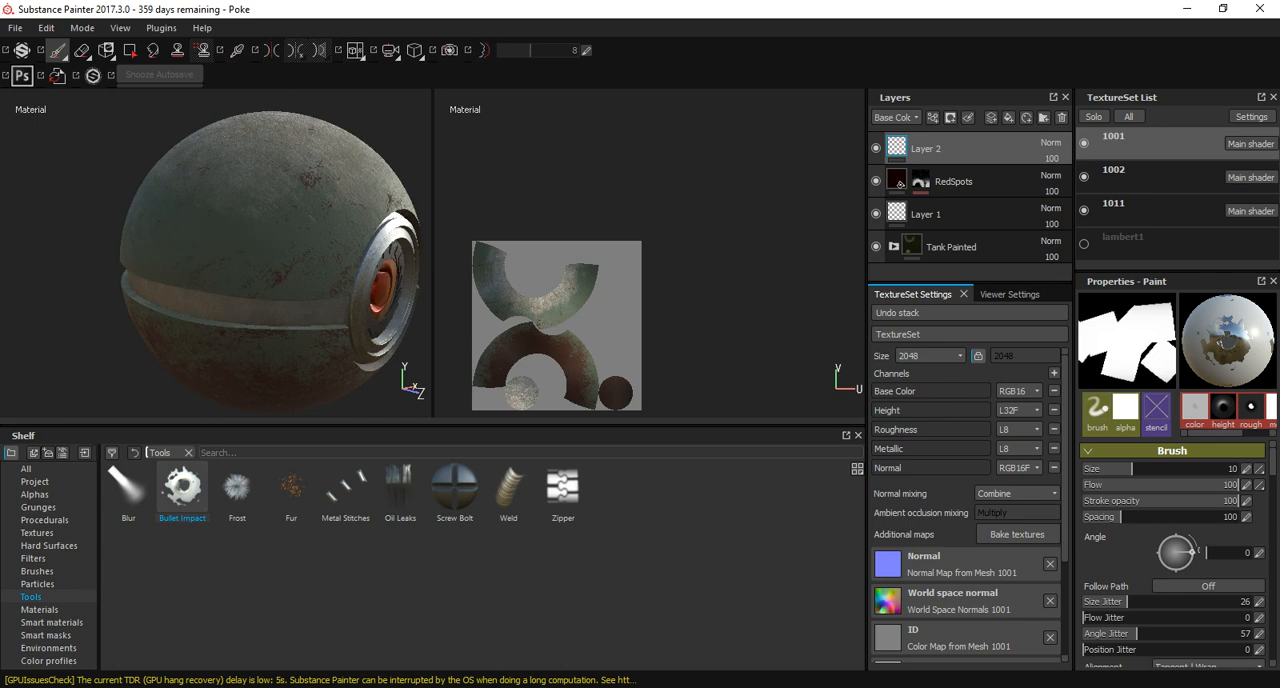
# Stamp a Screw Bolt on the upper shell beside the front ring, just above the metal band.
pyautogui.click(454, 488)
pyautogui.scroll(5, 216, 250)
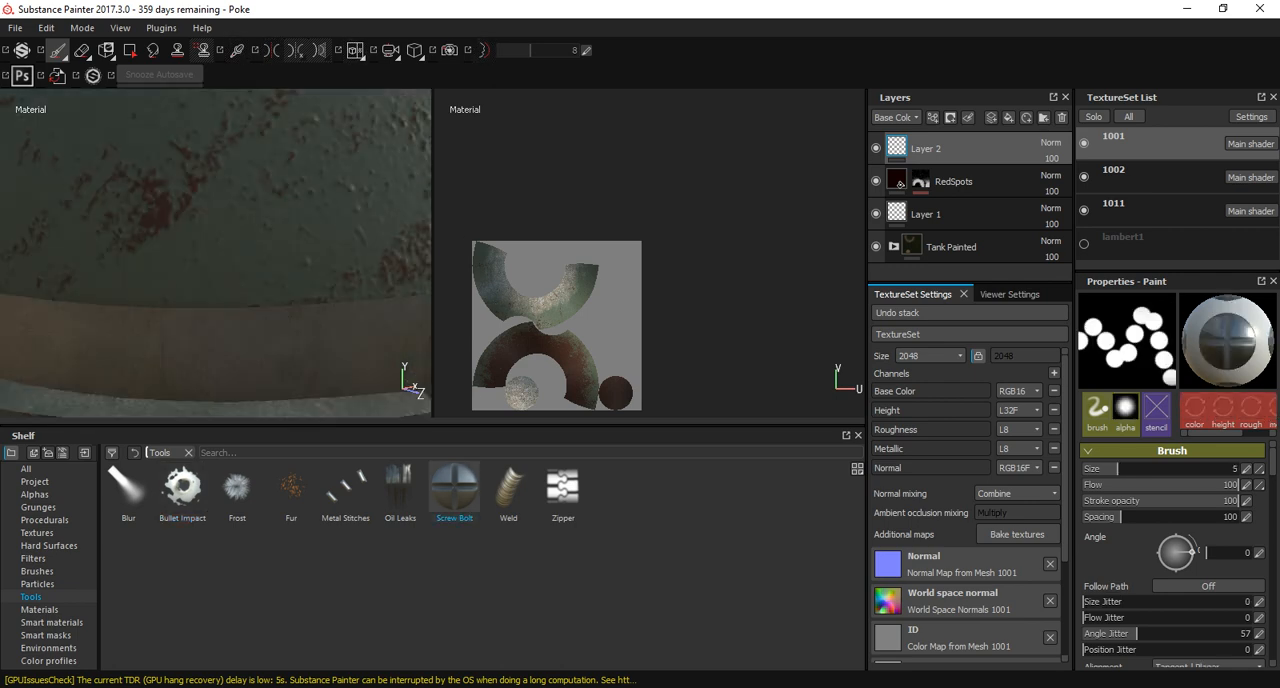
pyautogui.moveTo(216, 250)
pyautogui.keyDown('alt'); pyautogui.mouseDown()
pyautogui.moveTo(163, 220)
pyautogui.moveTo(234, 286)
pyautogui.moveTo(217, 254)
pyautogui.moveTo(246, 196)
pyautogui.moveTo(228, 232)
pyautogui.moveTo(292, 240)
pyautogui.moveTo(160, 238)
pyautogui.moveTo(205, 240)
pyautogui.moveTo(255, 265)
pyautogui.moveTo(230, 303)
pyautogui.mouseUp(); pyautogui.keyUp('alt')
pyautogui.click(249, 196)
pyautogui.scroll(-5, 250, 238)
pyautogui.scroll(5, 216, 250)
pyautogui.scroll(3, 255, 265)
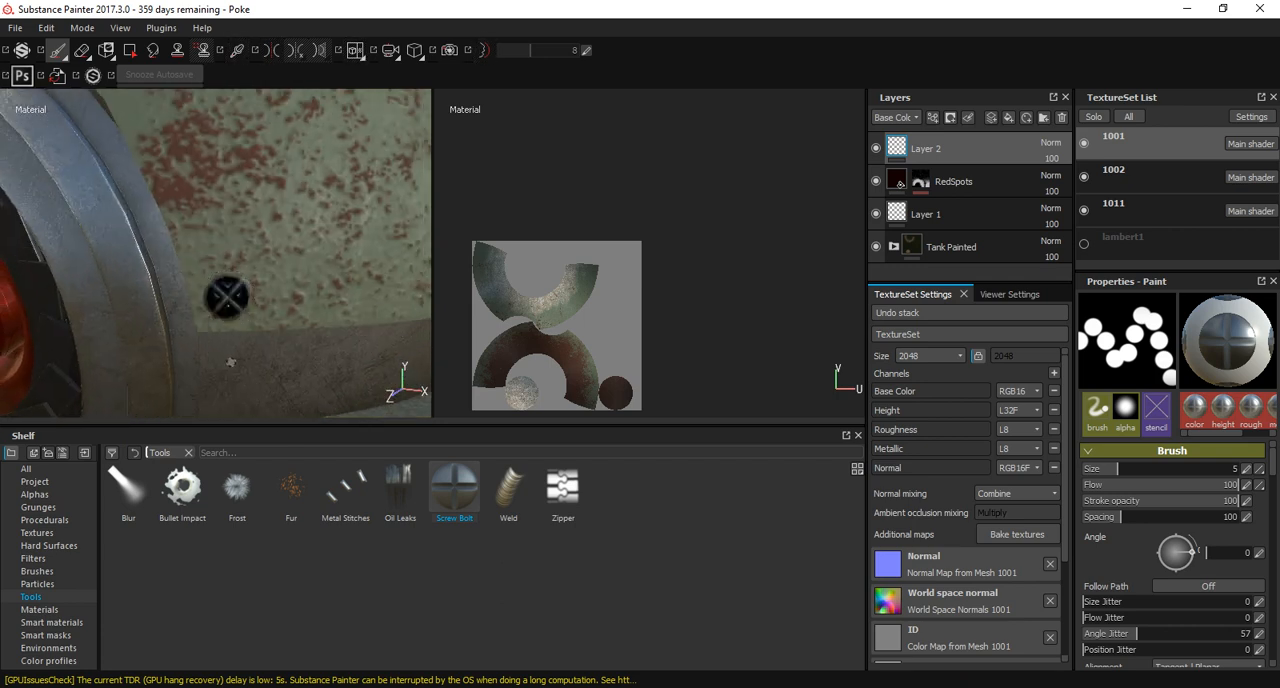
# Add matching screw bolts beside the front ring on the lower shell, just below the metal band.
pyautogui.moveTo(231, 362)
pyautogui.keyDown('alt'); pyautogui.mouseDown()
pyautogui.moveTo(226, 269)
pyautogui.moveTo(295, 250)
pyautogui.moveTo(348, 268)
pyautogui.mouseUp(); pyautogui.keyUp('alt')
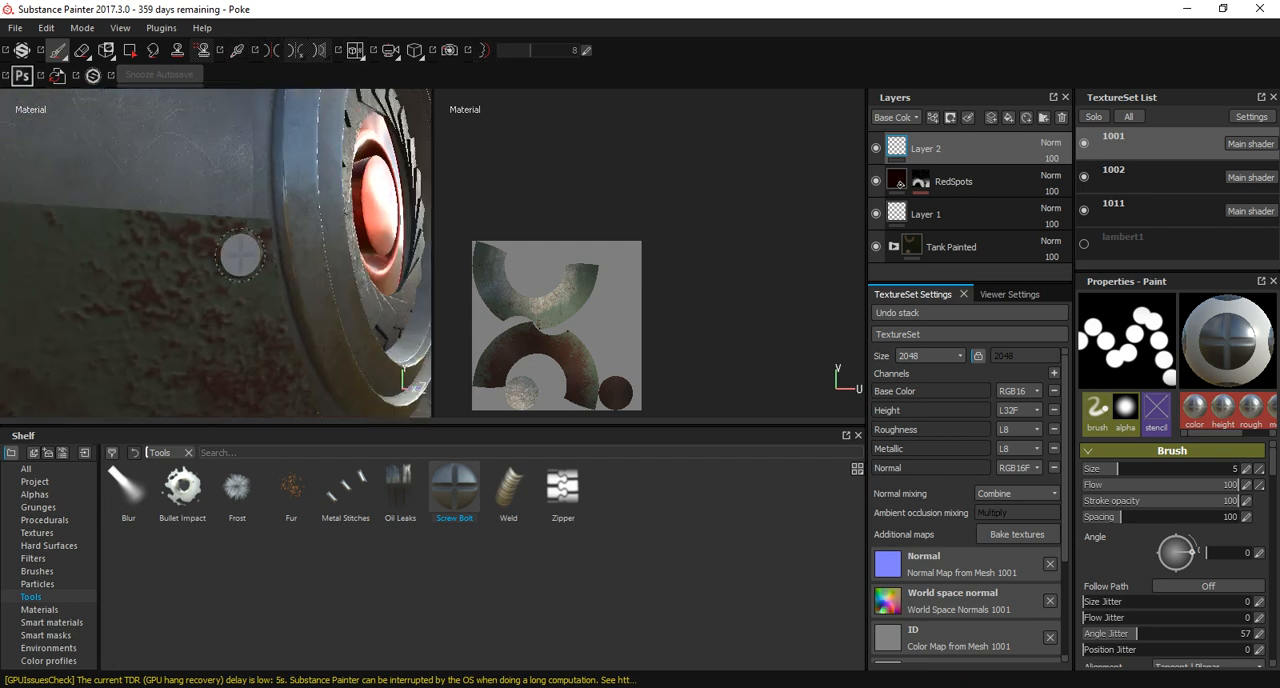
pyautogui.keyDown('alt'); pyautogui.moveTo(240, 255); pyautogui.dragTo(175, 235, button='right'); pyautogui.keyUp('alt')
pyautogui.keyDown('alt'); pyautogui.moveTo(240, 228); pyautogui.dragTo(149, 217); pyautogui.keyUp('alt')
pyautogui.keyDown('alt'); pyautogui.moveTo(350, 220); pyautogui.dragTo(230, 209, button='middle'); pyautogui.keyUp('alt')
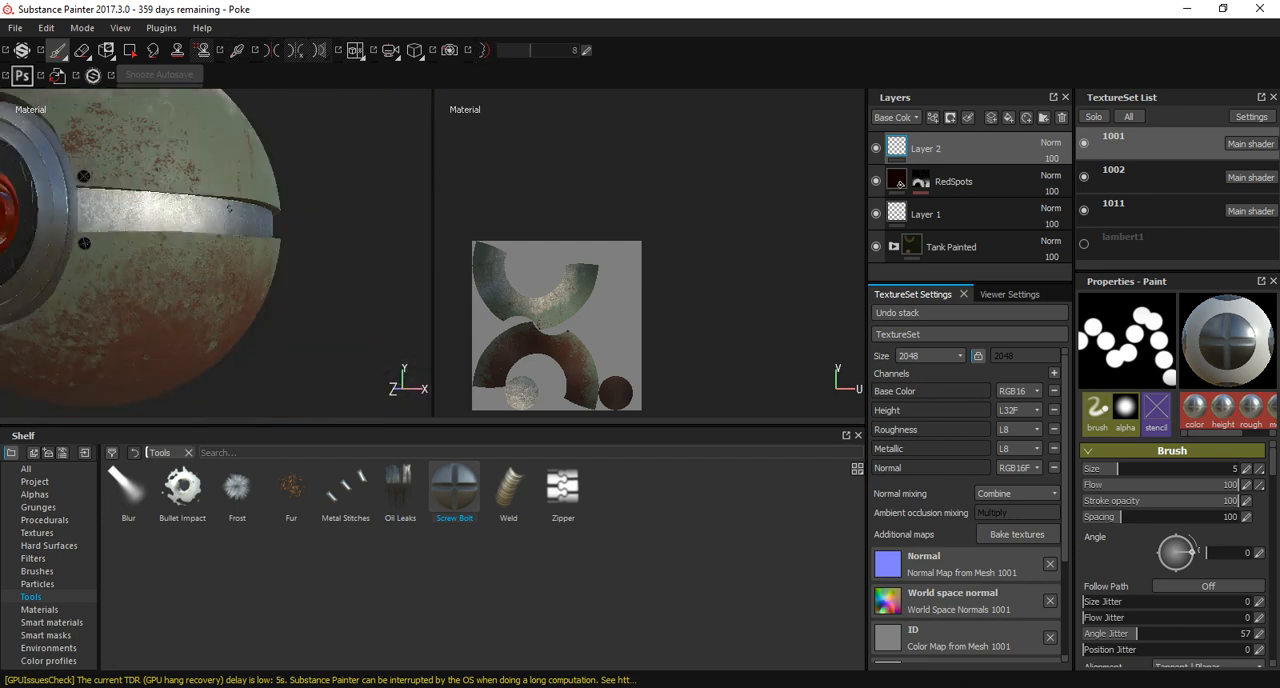
# Stamp a pair of screw bolts farther round the ball's side, one below and one above the metal band.
pyautogui.keyDown('alt'); pyautogui.moveTo(230, 209); pyautogui.dragTo(369, 223, button='right'); pyautogui.keyUp('alt')
pyautogui.keyDown('alt'); pyautogui.moveTo(369, 223); pyautogui.dragTo(279, 247); pyautogui.keyUp('alt')
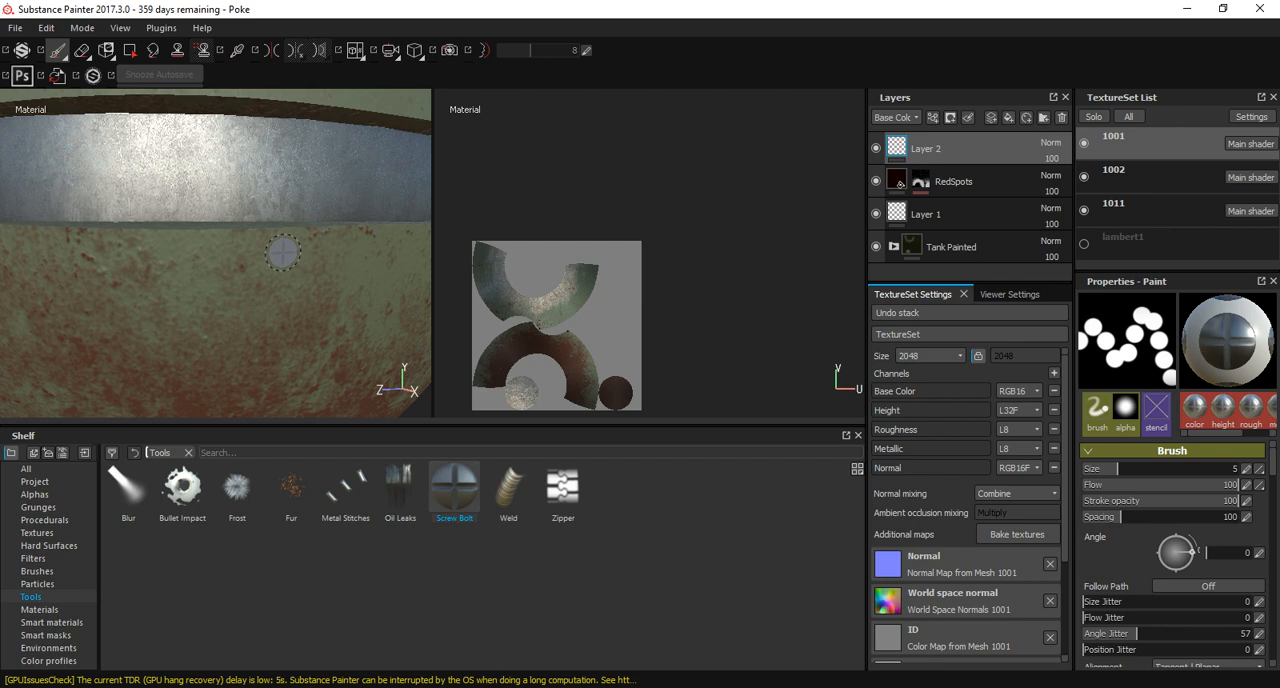
pyautogui.keyDown('alt'); pyautogui.moveTo(283, 253); pyautogui.dragTo(280, 308, button='middle'); pyautogui.keyUp('alt')
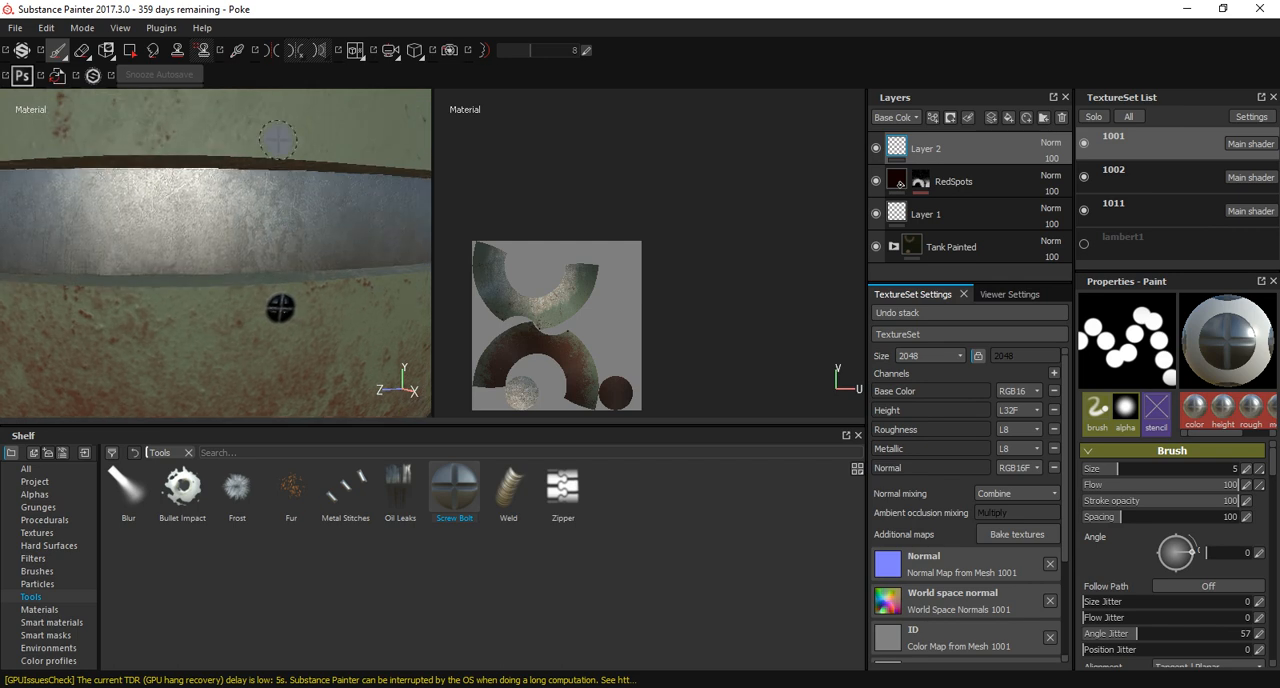
pyautogui.keyDown('alt'); pyautogui.moveTo(363, 232); pyautogui.dragTo(275, 228, button='right'); pyautogui.keyUp('alt')
pyautogui.keyDown('alt'); pyautogui.moveTo(335, 230); pyautogui.dragTo(190, 234); pyautogui.keyUp('alt')
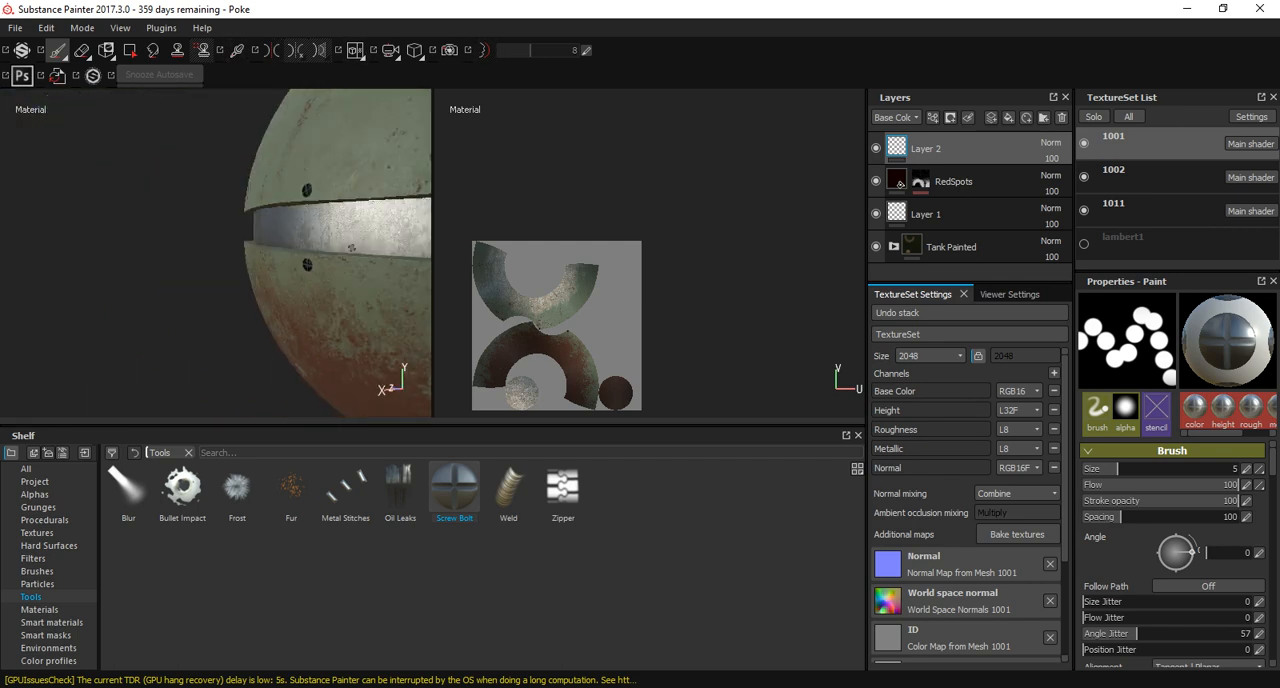
# Continue the bolt row toward the rear of the ball with another aligned pair around the metal band.
pyautogui.keyDown('alt'); pyautogui.moveTo(385, 246); pyautogui.dragTo(222, 250, button='middle'); pyautogui.keyUp('alt')
pyautogui.keyDown('alt'); pyautogui.moveTo(222, 250); pyautogui.dragTo(259, 253, button='right'); pyautogui.keyUp('alt')
pyautogui.click(254, 296)
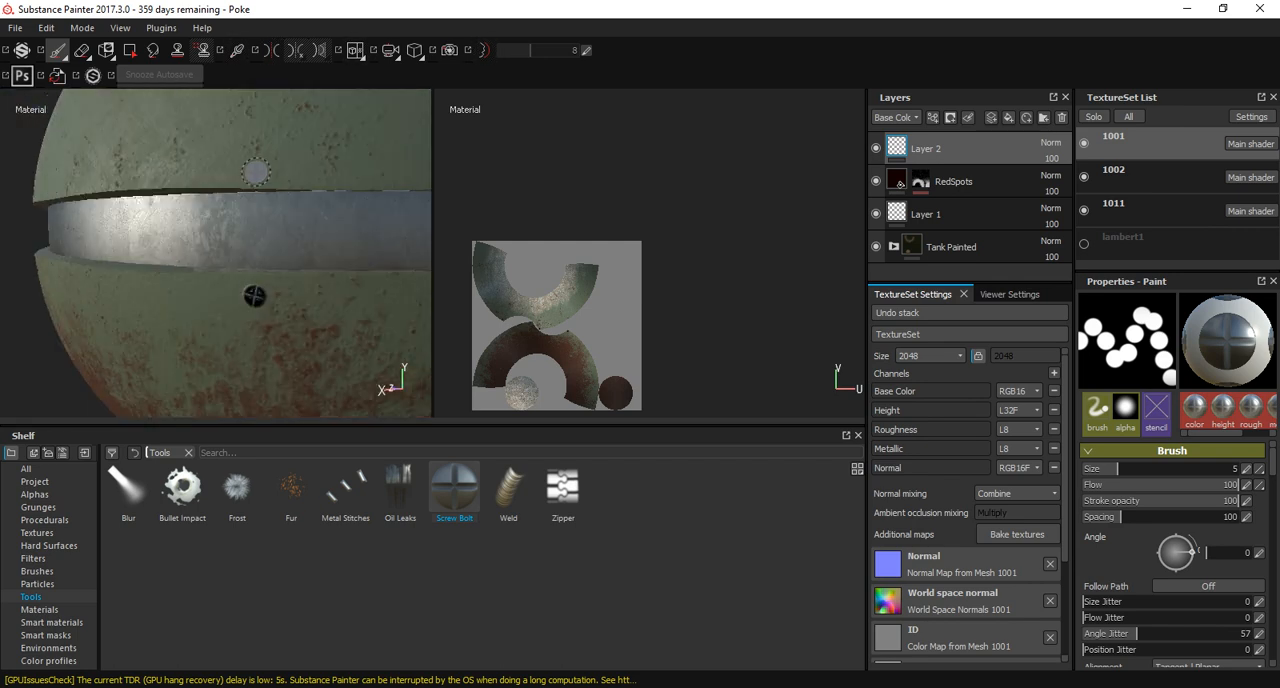
pyautogui.keyDown('alt'); pyautogui.moveTo(339, 263); pyautogui.dragTo(270, 262, button='right'); pyautogui.keyUp('alt')
pyautogui.keyDown('alt'); pyautogui.moveTo(331, 284); pyautogui.dragTo(190, 272); pyautogui.keyUp('alt')
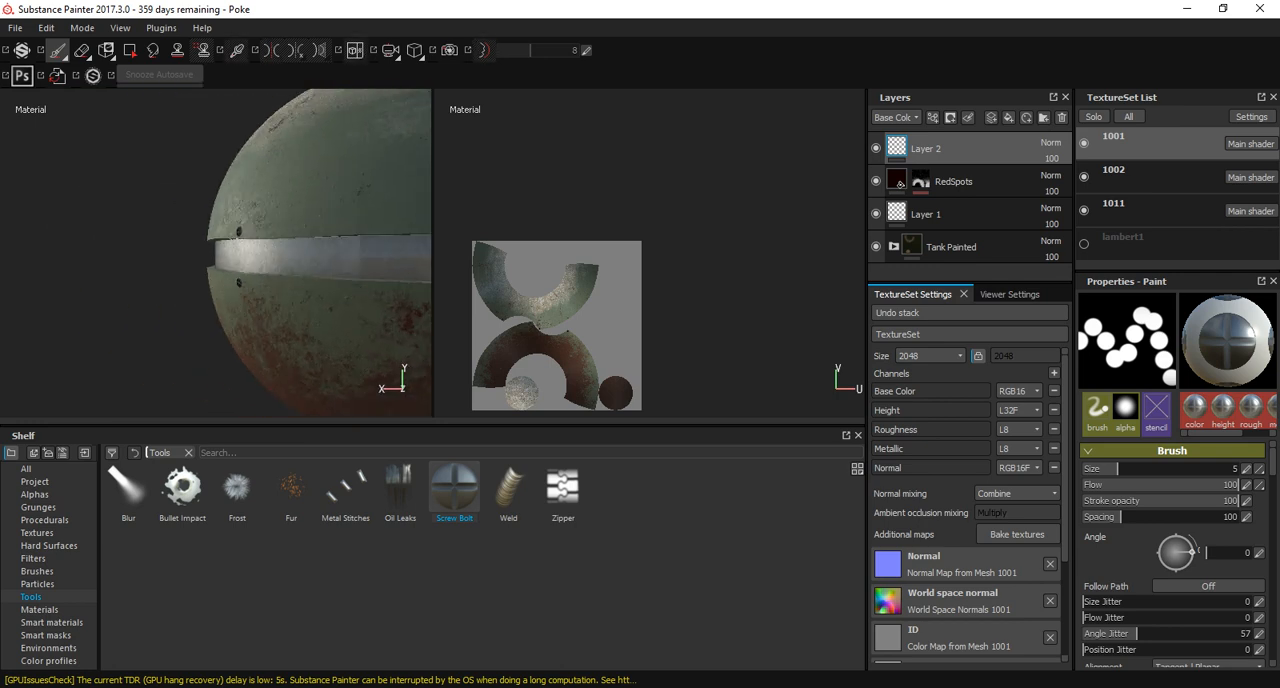
# Stamp two more evenly spaced screw bolt pairs above and below the band across the ball's back.
pyautogui.keyDown('alt'); pyautogui.moveTo(192, 267); pyautogui.dragTo(228, 266, button='right'); pyautogui.keyUp('alt')
pyautogui.click(227, 285)
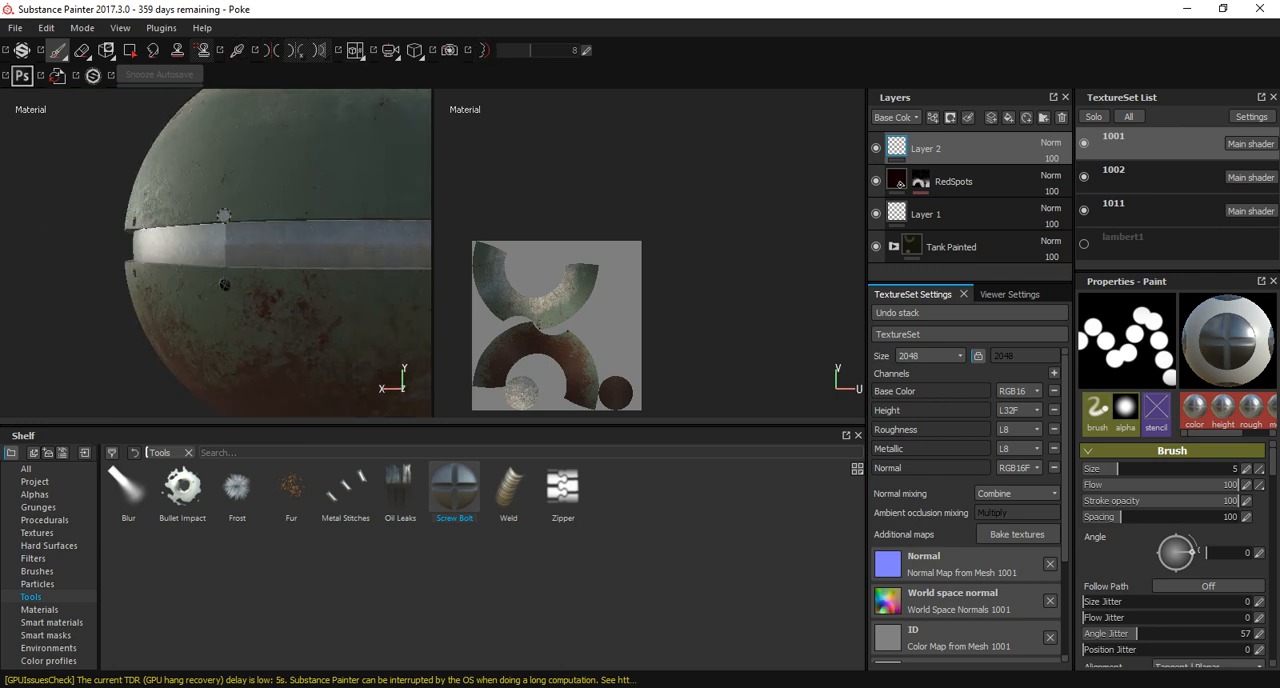
pyautogui.keyDown('alt'); pyautogui.moveTo(228, 207); pyautogui.dragTo(264, 276); pyautogui.keyUp('alt')
pyautogui.click(263, 201)
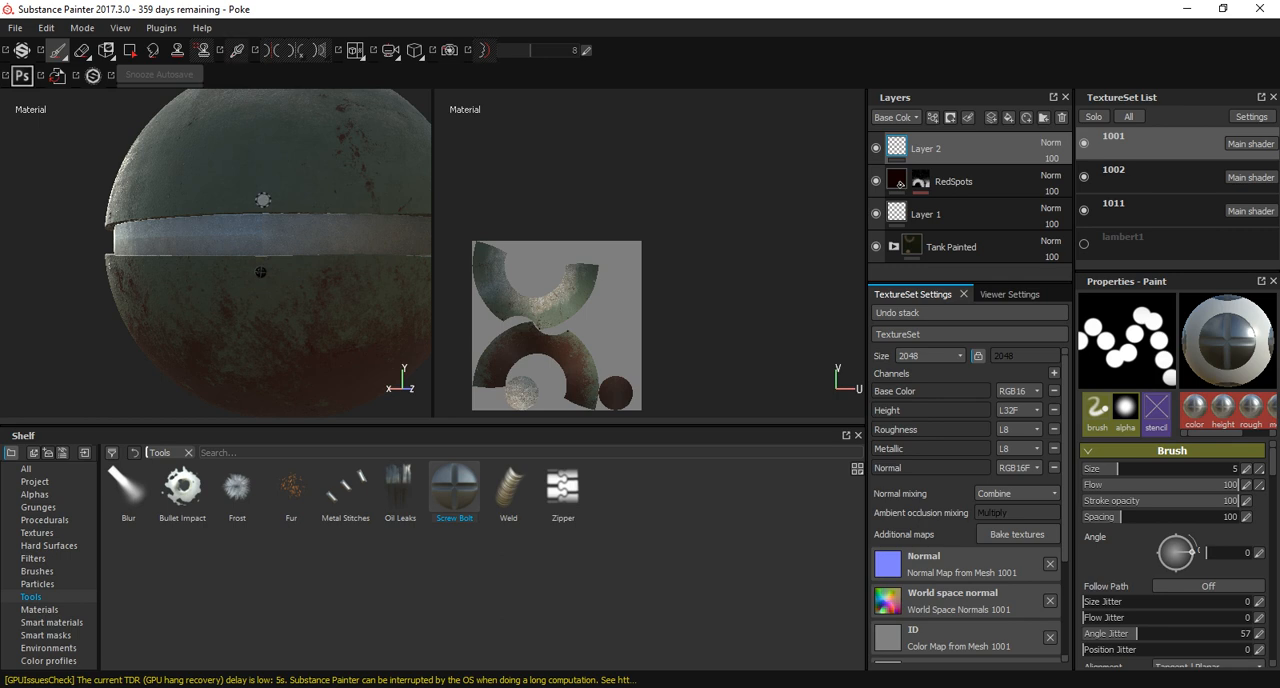
# Stamp a screw bolt pair above and below the band on the ball's opposite side, past the back.
pyautogui.keyDown('alt'); pyautogui.moveTo(263, 204); pyautogui.dragTo(185, 218); pyautogui.keyUp('alt')
pyautogui.keyDown('alt'); pyautogui.moveTo(410, 320); pyautogui.dragTo(194, 310, button='middle'); pyautogui.keyUp('alt')
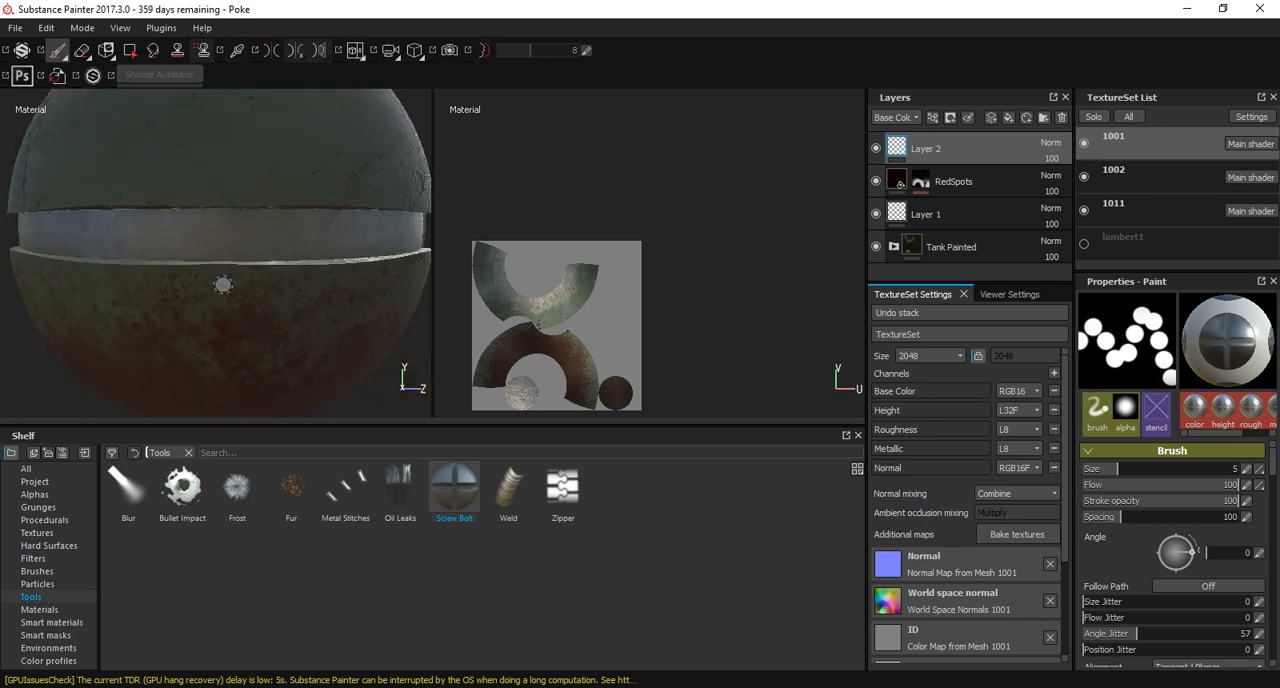
pyautogui.click(225, 191)
pyautogui.keyDown('alt'); pyautogui.moveTo(225, 194); pyautogui.dragTo(150, 204); pyautogui.keyUp('alt')
# Place a screw bolt pair around the band between the opposite side's bolts and those beside the front ring.
pyautogui.keyDown('alt'); pyautogui.moveTo(385, 280); pyautogui.dragTo(229, 271, button='middle'); pyautogui.keyUp('alt')
pyautogui.keyDown('alt'); pyautogui.moveTo(229, 271); pyautogui.dragTo(246, 277); pyautogui.keyUp('alt')
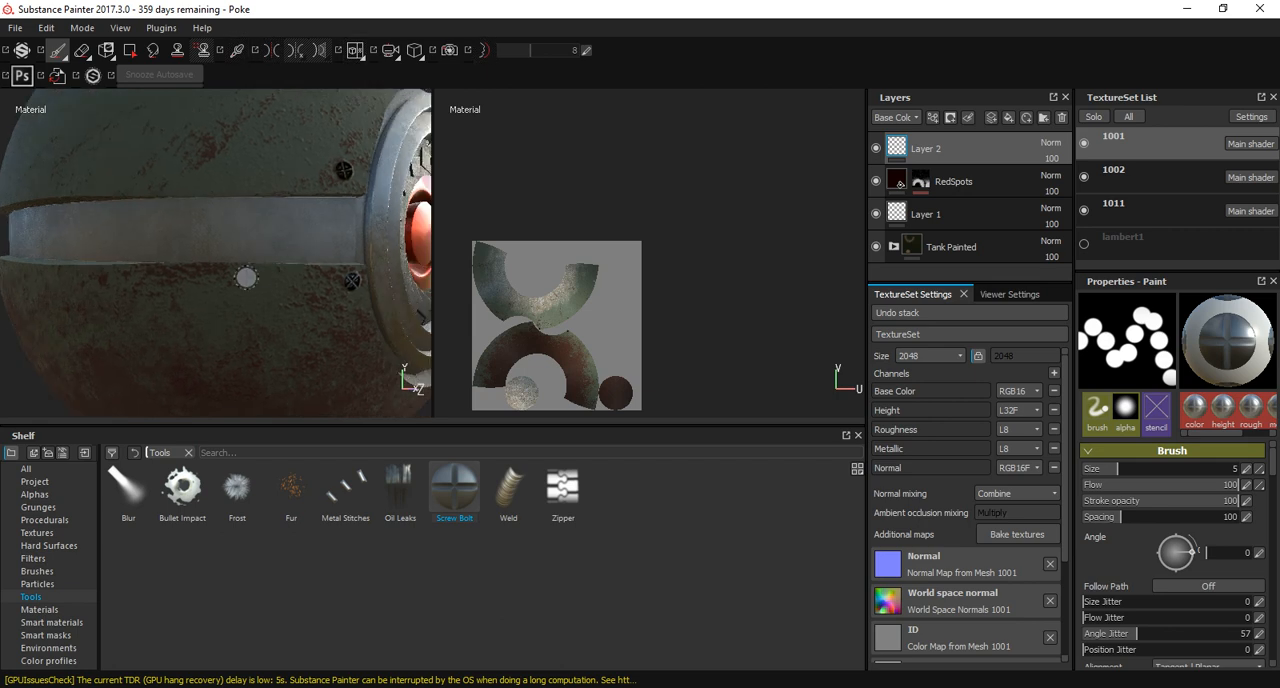
pyautogui.click(207, 293)
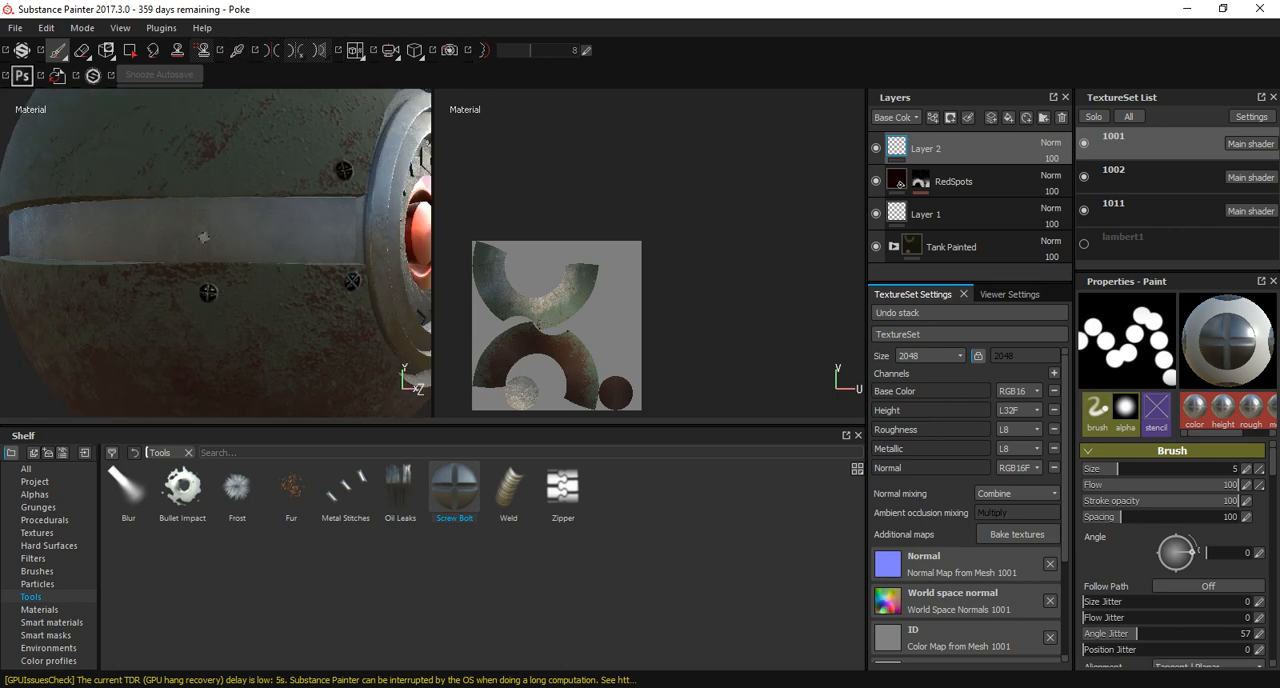
pyautogui.click(208, 175)
pyautogui.keyDown('alt'); pyautogui.moveTo(210, 185); pyautogui.dragTo(120, 230, button='right'); pyautogui.keyUp('alt')
# Fill the remaining gap in the bolt row with a screw bolt above and below the band on the first side.
pyautogui.keyDown('alt'); pyautogui.moveTo(290, 250); pyautogui.dragTo(150, 252); pyautogui.keyUp('alt')
pyautogui.keyDown('alt'); pyautogui.moveTo(400, 262); pyautogui.dragTo(165, 258, button='middle'); pyautogui.keyUp('alt')
pyautogui.keyDown('alt'); pyautogui.moveTo(252, 290); pyautogui.dragTo(302, 302); pyautogui.keyUp('alt')
pyautogui.keyDown('alt'); pyautogui.moveTo(222, 290); pyautogui.dragTo(284, 310, button='right'); pyautogui.keyUp('alt')
pyautogui.keyDown('alt'); pyautogui.moveTo(284, 309); pyautogui.dragTo(278, 308); pyautogui.keyUp('alt')
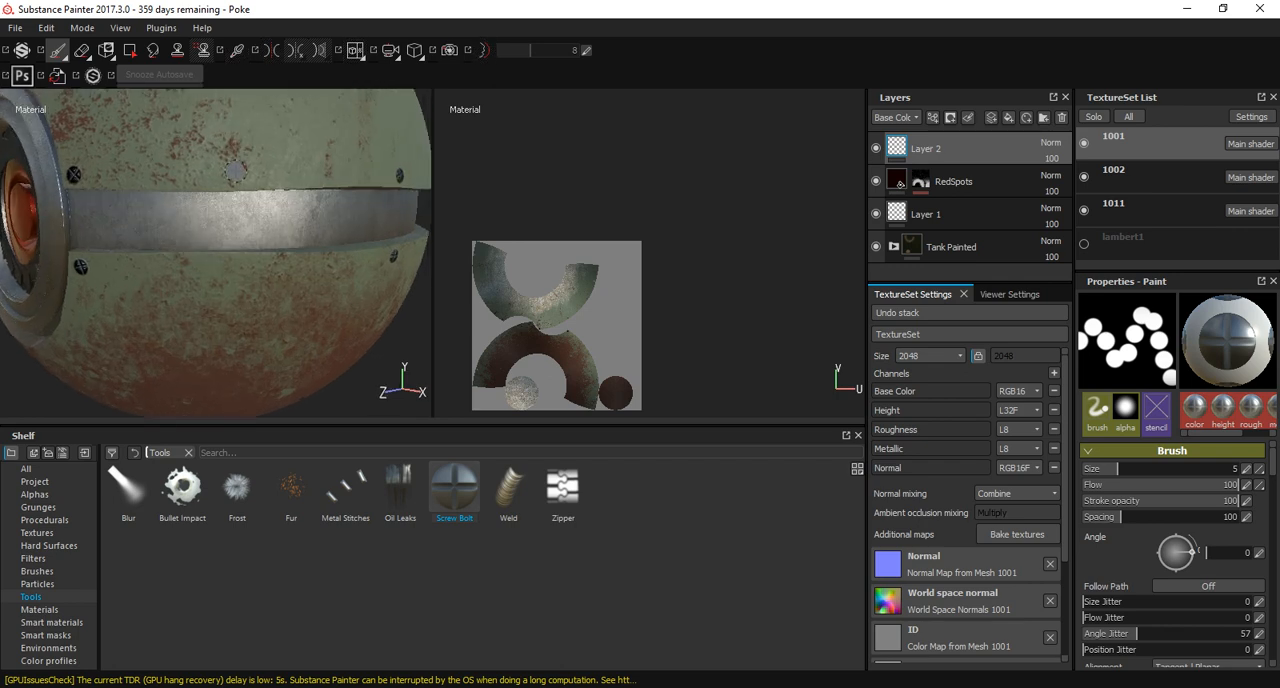
pyautogui.click(238, 266)
# Choose the Weld brush and make texture set 1011 active.
pyautogui.keyDown('alt'); pyautogui.moveTo(296, 298); pyautogui.dragTo(228, 272, button='right'); pyautogui.keyUp('alt')
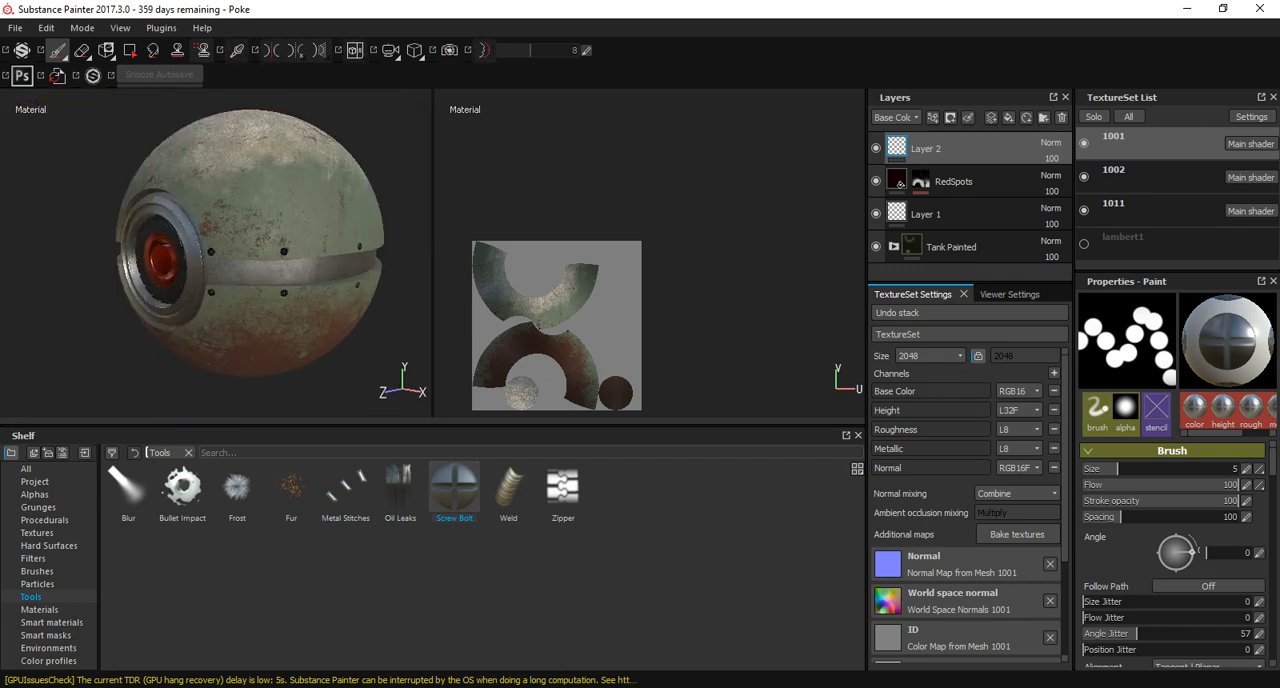
pyautogui.keyDown('alt'); pyautogui.moveTo(228, 272); pyautogui.dragTo(350, 280); pyautogui.keyUp('alt')
pyautogui.keyDown('alt'); pyautogui.moveTo(265, 288); pyautogui.dragTo(390, 270, button='middle'); pyautogui.keyUp('alt')
pyautogui.keyDown('alt'); pyautogui.moveTo(238, 262); pyautogui.dragTo(276, 320); pyautogui.keyUp('alt')
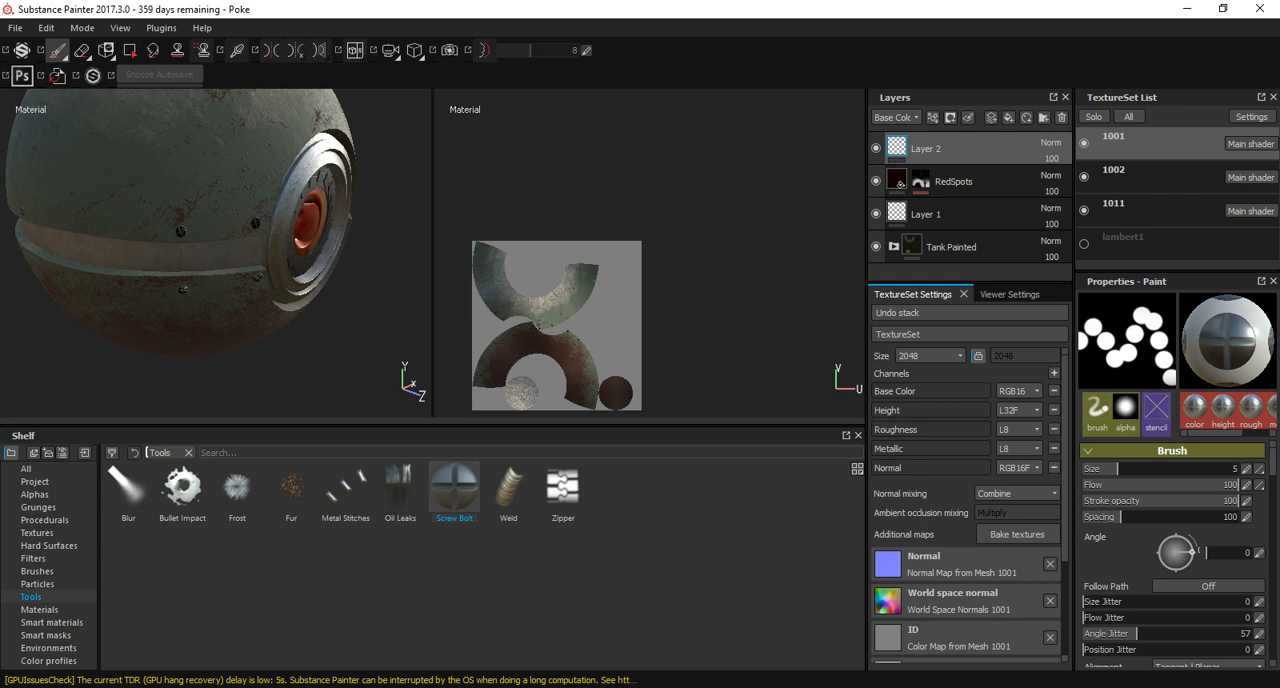
pyautogui.keyDown('alt'); pyautogui.moveTo(230, 250); pyautogui.dragTo(286, 326, button='middle'); pyautogui.keyUp('alt')
pyautogui.keyDown('alt'); pyautogui.moveTo(300, 318); pyautogui.dragTo(280, 308, button='right'); pyautogui.keyUp('alt')
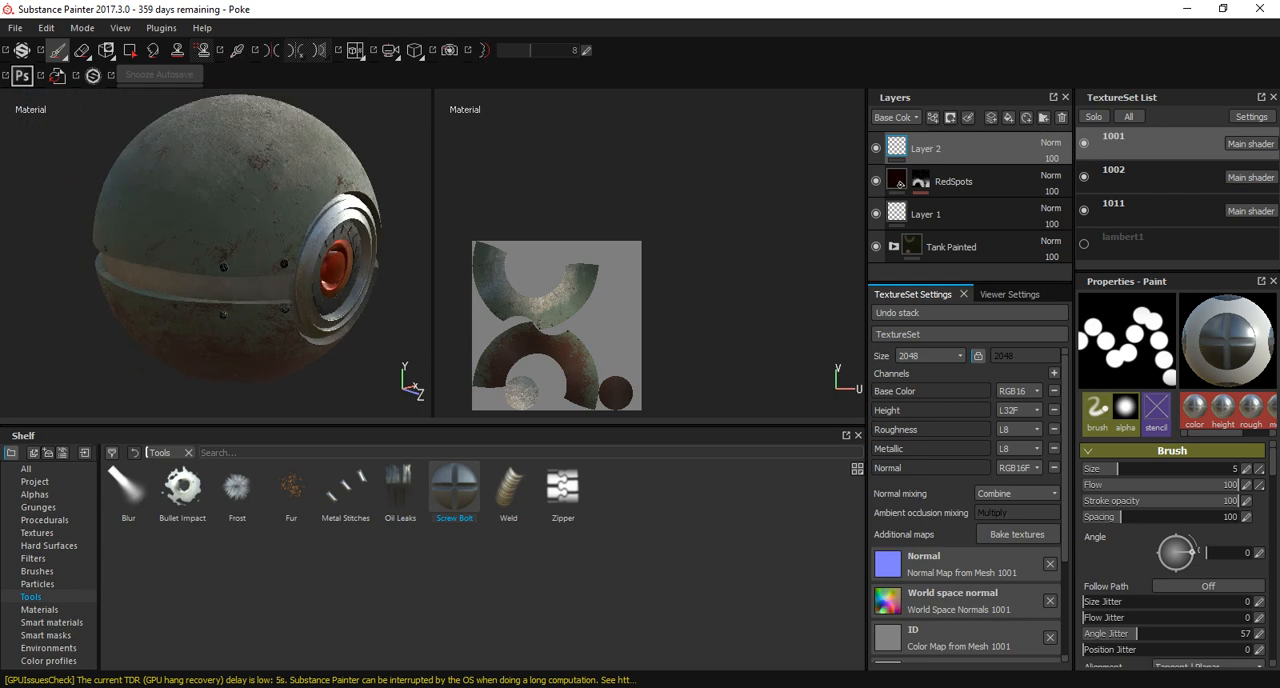
pyautogui.click(508, 487)
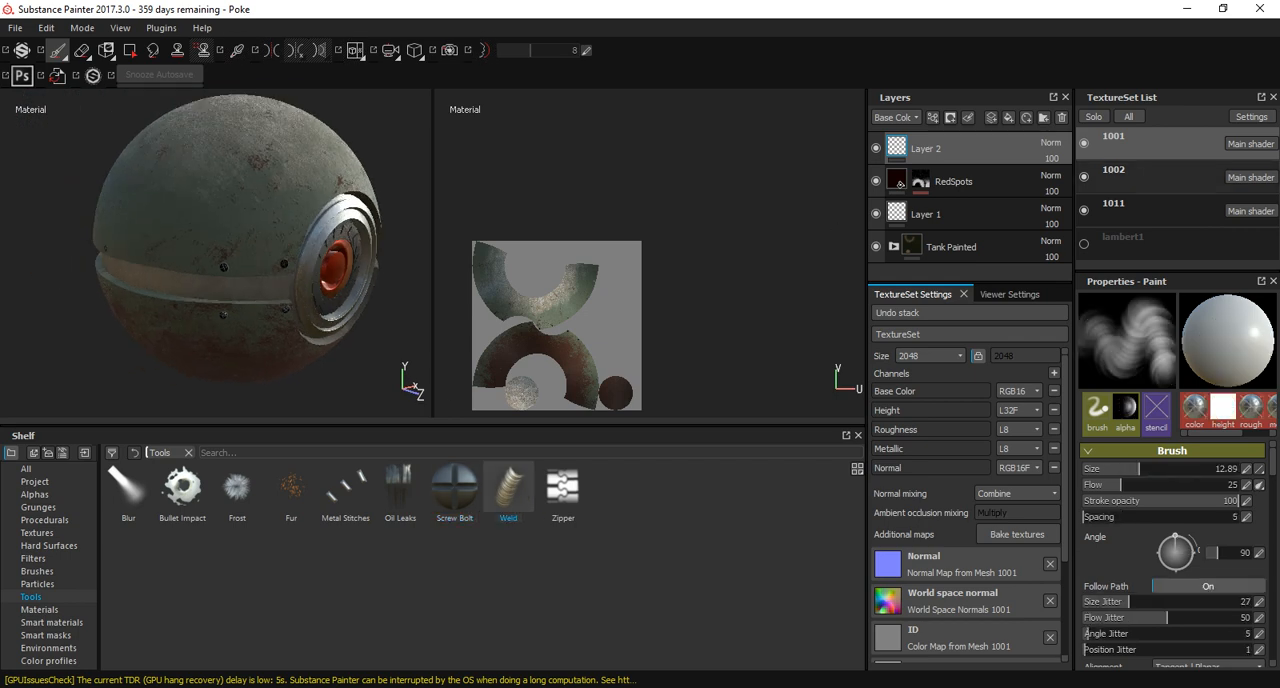
pyautogui.click(1114, 205)
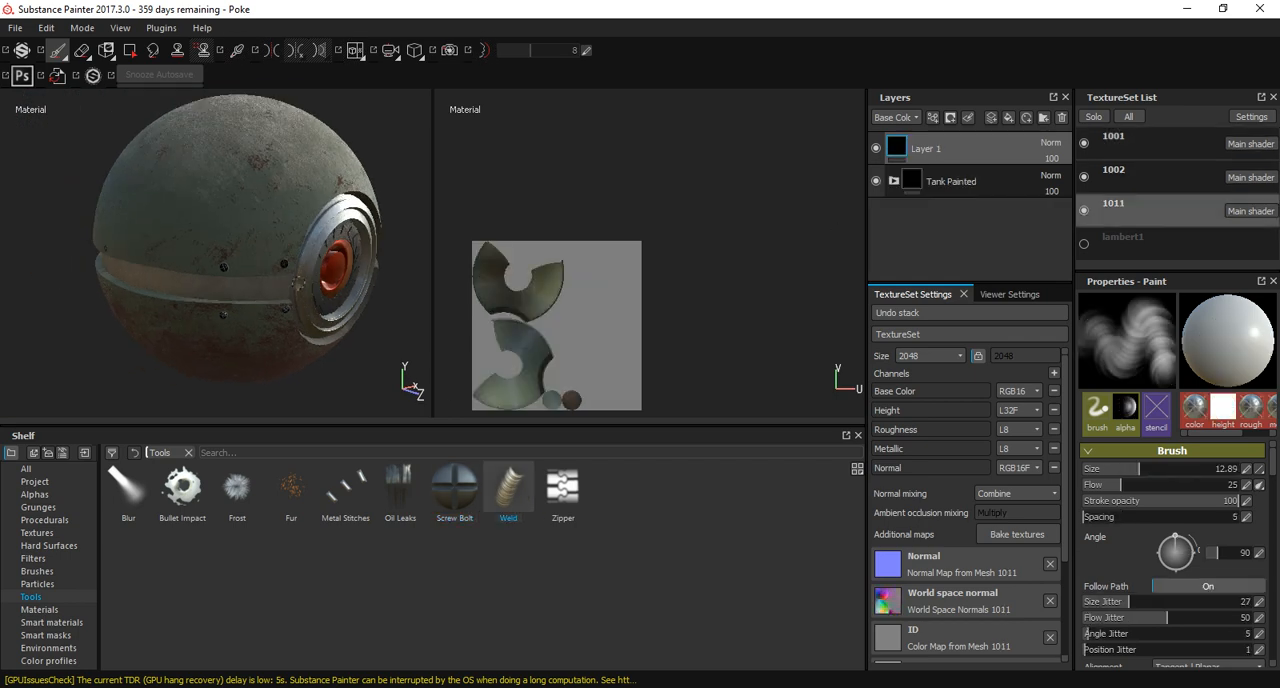
# Reduce the Weld brush size to 1.93 at the lower shell's edge beside the front ring.
pyautogui.scroll(10, 203, 296)
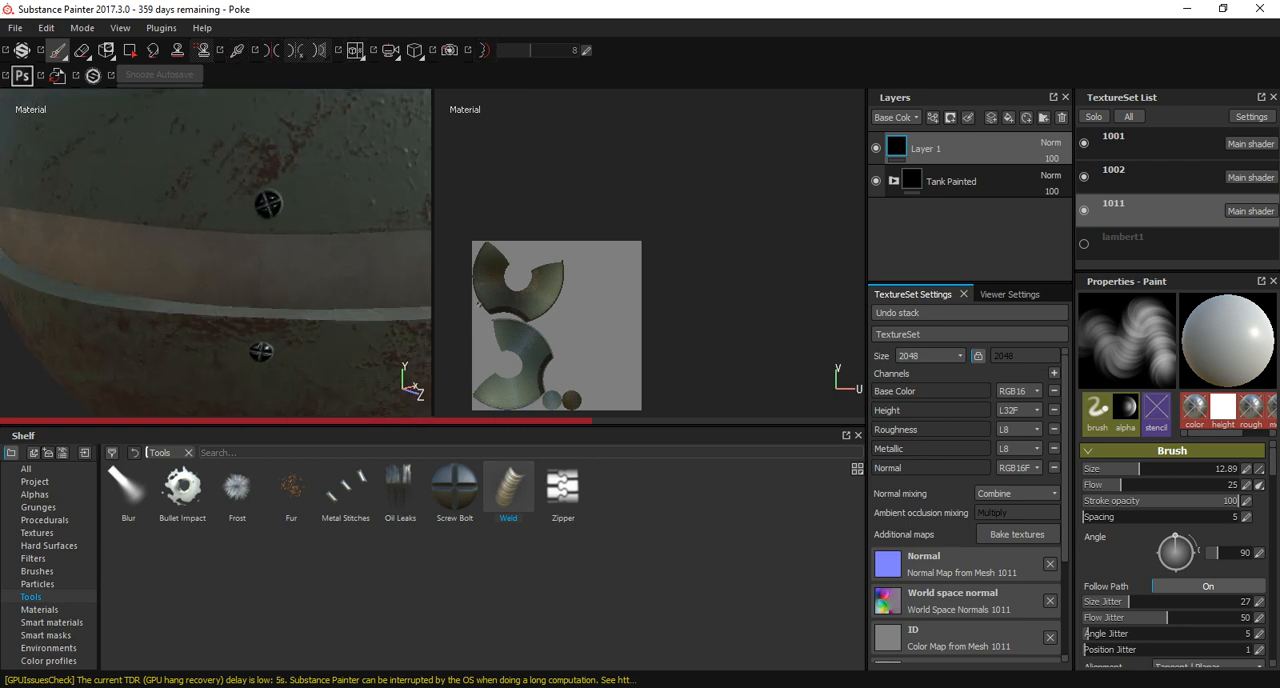
pyautogui.scroll(5, 207, 295)
pyautogui.keyDown('alt'); pyautogui.moveTo(207, 295); pyautogui.dragTo(62, 284); pyautogui.keyUp('alt')
pyautogui.moveTo(380, 298)
pyautogui.keyDown('alt'); pyautogui.mouseDown()
pyautogui.moveTo(306, 320)
pyautogui.moveTo(318, 302)
pyautogui.mouseUp(); pyautogui.keyUp('alt')
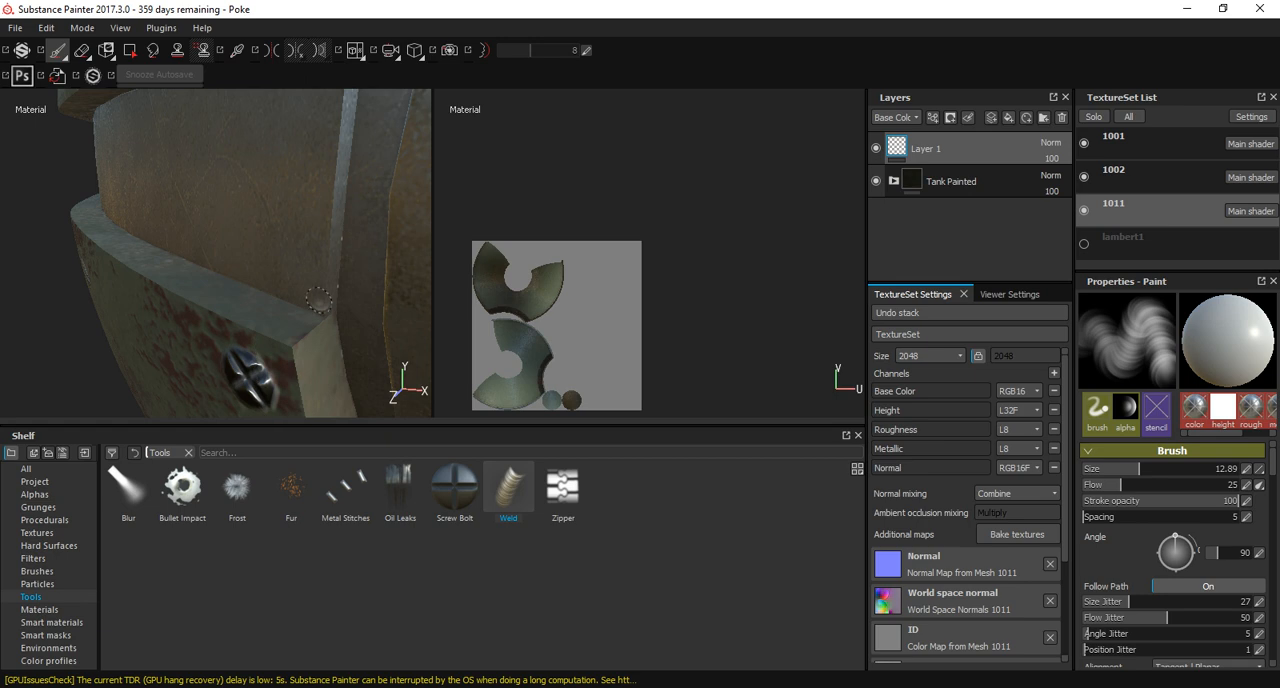
pyautogui.moveTo(300, 345)
pyautogui.keyDown('ctrl'); pyautogui.mouseDown(button='right')
pyautogui.moveTo(345, 345)
pyautogui.moveTo(245, 345)
pyautogui.moveTo(328, 340)
pyautogui.mouseUp(button='right'); pyautogui.keyUp('ctrl')
pyautogui.keyDown('alt'); pyautogui.moveTo(332, 334); pyautogui.dragTo(334, 338); pyautogui.keyUp('alt')
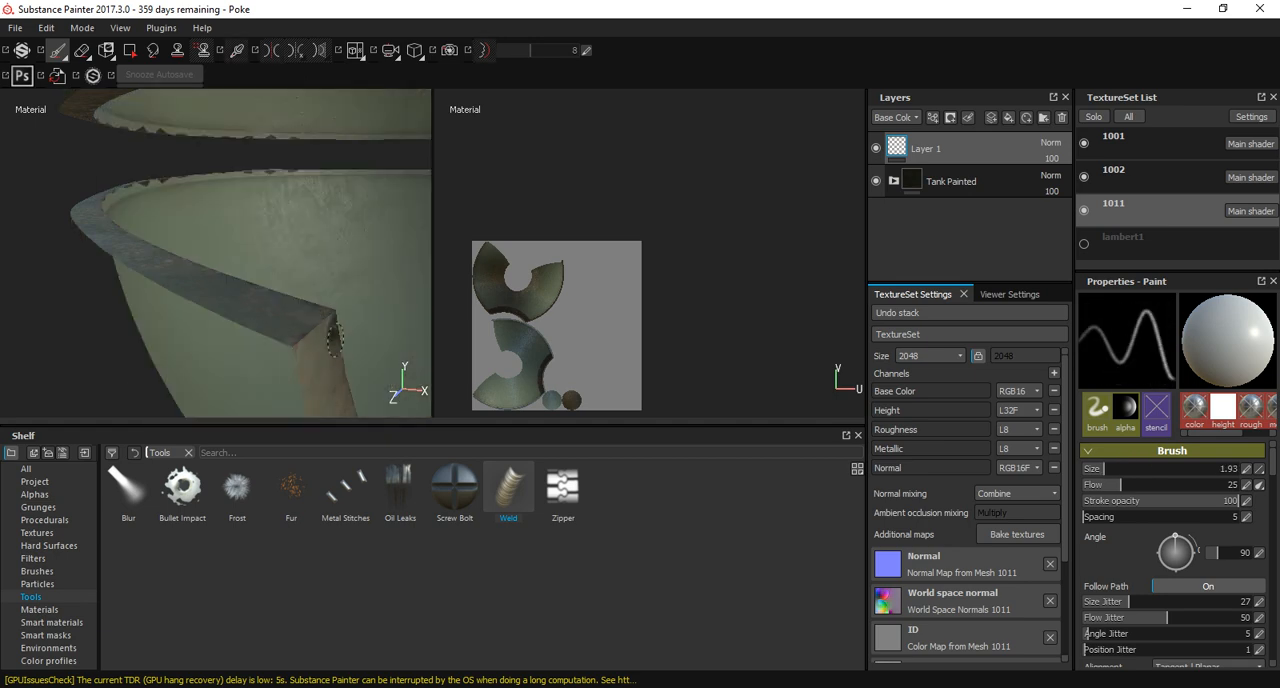
# Try to paint a weld down the lower shell's cut edge where it meets the front ring.
pyautogui.keyDown('alt'); pyautogui.moveTo(349, 382); pyautogui.dragTo(328, 328); pyautogui.keyUp('alt')
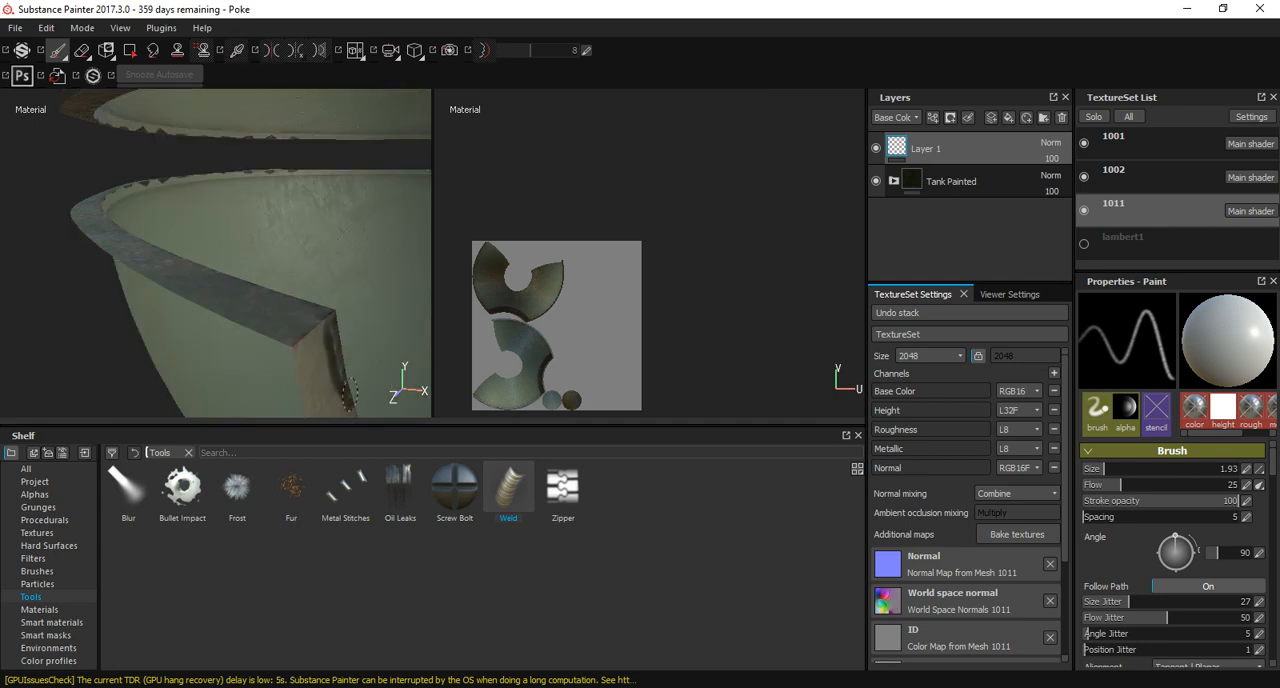
pyautogui.scroll(-2, 351, 405)
pyautogui.keyDown('alt'); pyautogui.moveTo(351, 405); pyautogui.dragTo(226, 271, button='middle'); pyautogui.keyUp('alt')
pyautogui.scroll(-4, 226, 271)
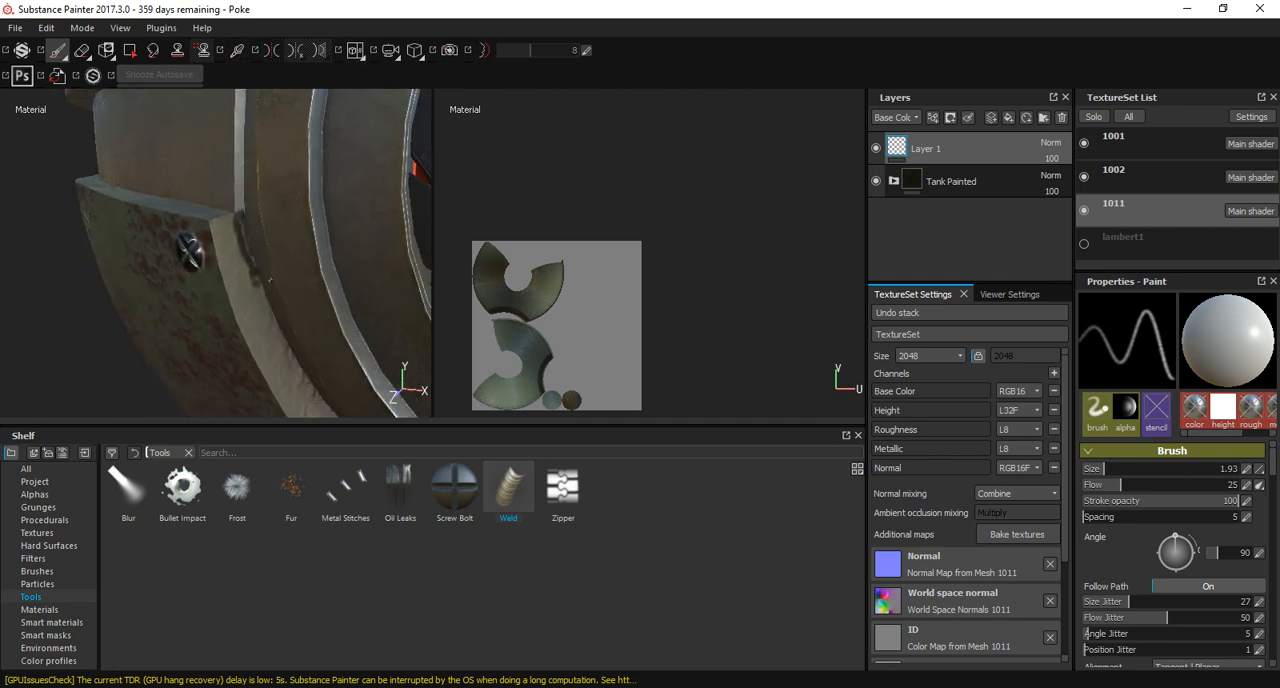
pyautogui.moveTo(226, 271)
pyautogui.keyDown('alt'); pyautogui.mouseDown()
pyautogui.moveTo(192, 262)
pyautogui.moveTo(200, 284)
pyautogui.moveTo(206, 270)
pyautogui.mouseUp(); pyautogui.keyUp('alt')
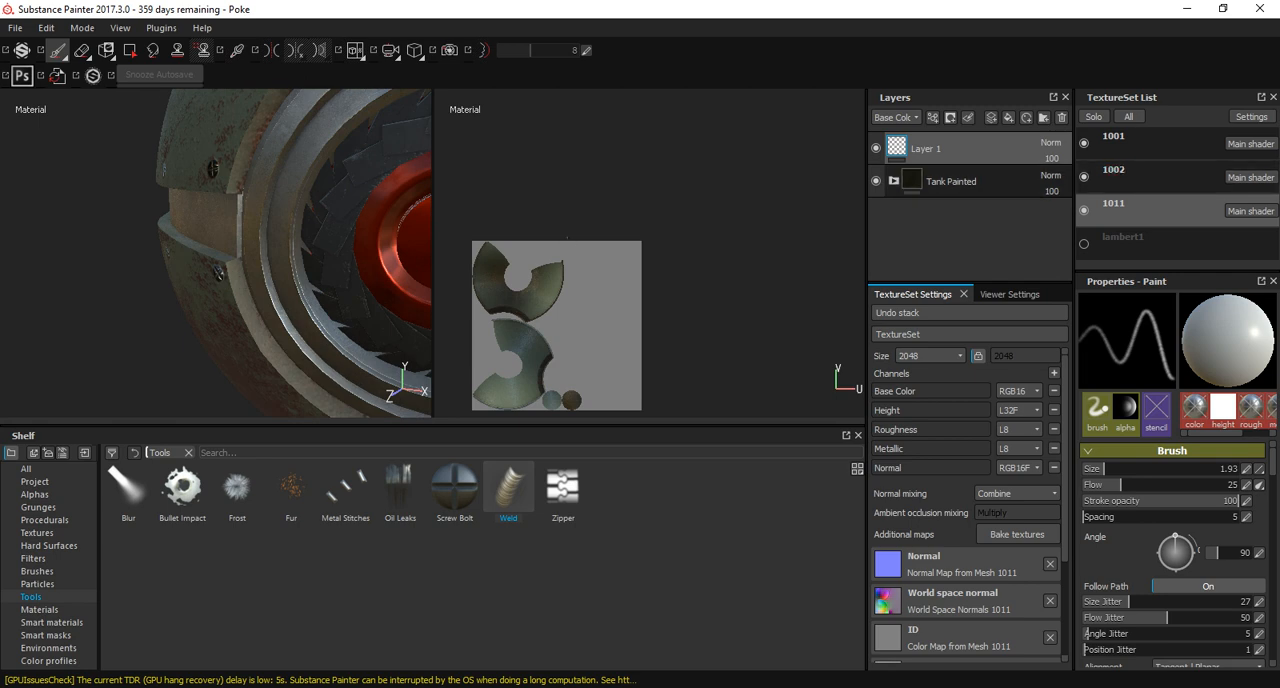
# Activate texture set 1002 and add a new paint layer above Layer 1.
pyautogui.click(1125, 176)
pyautogui.scroll(4, 225, 268)
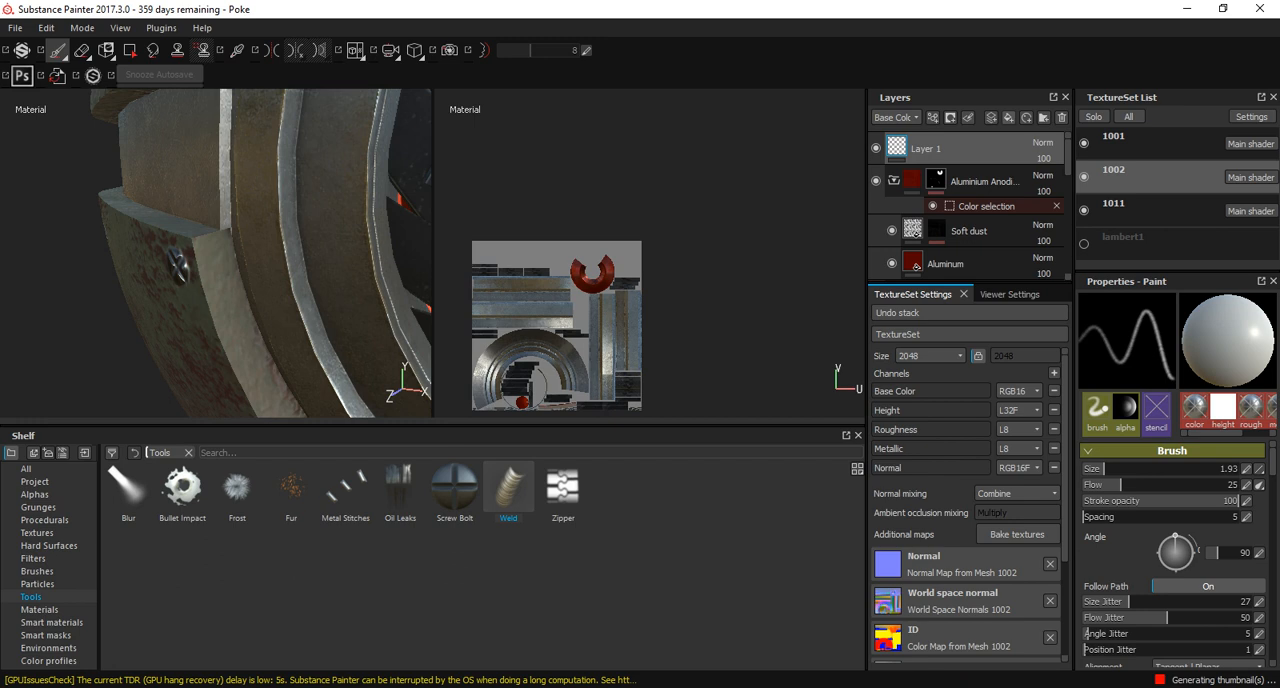
pyautogui.click(1009, 118)
pyautogui.hotkey('ctrl', 'z')
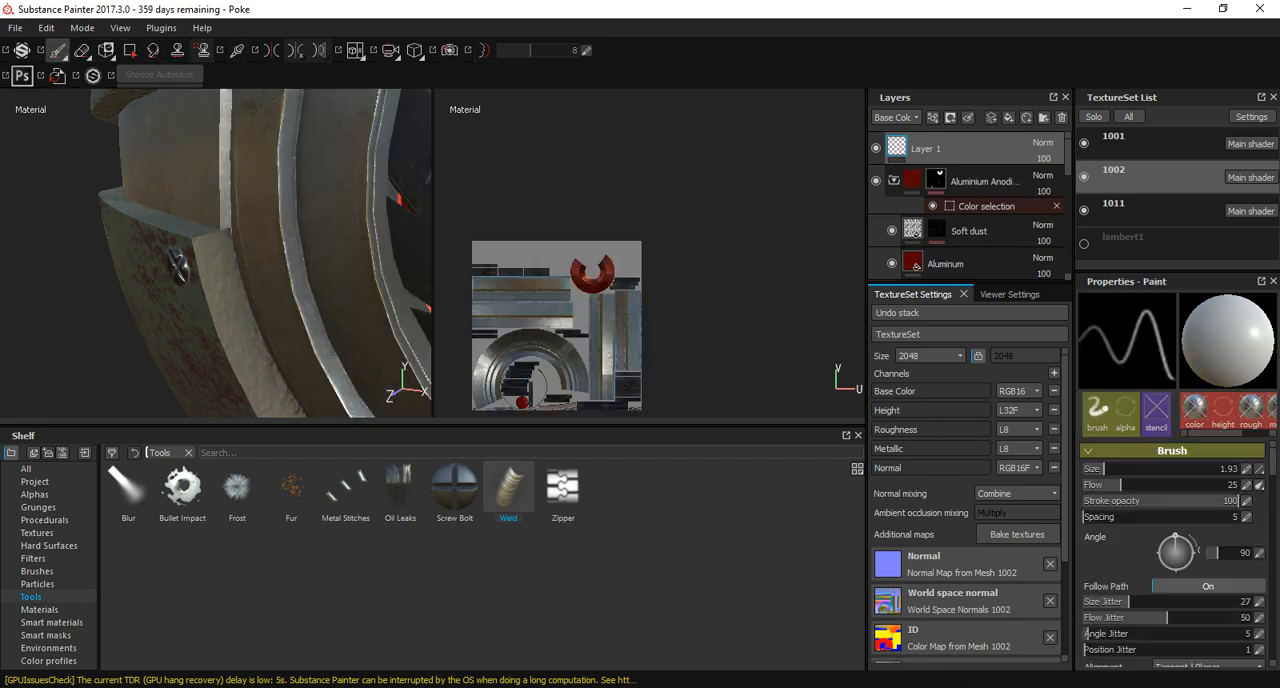
pyautogui.click(991, 118)
# Start a weld bead on the left side of the front ring, along the inner edge of its raised rim.
pyautogui.moveTo(396, 236)
pyautogui.keyDown('alt'); pyautogui.mouseDown()
pyautogui.moveTo(316, 233)
pyautogui.moveTo(334, 318)
pyautogui.moveTo(310, 338)
pyautogui.moveTo(262, 310)
pyautogui.moveTo(192, 316)
pyautogui.moveTo(228, 330)
pyautogui.moveTo(295, 300)
pyautogui.mouseUp(); pyautogui.keyUp('alt')
pyautogui.scroll(-5, 350, 393)
pyautogui.scroll(5, 219, 326)
pyautogui.keyDown('alt'); pyautogui.moveTo(219, 326); pyautogui.dragTo(166, 172, button='middle'); pyautogui.keyUp('alt')
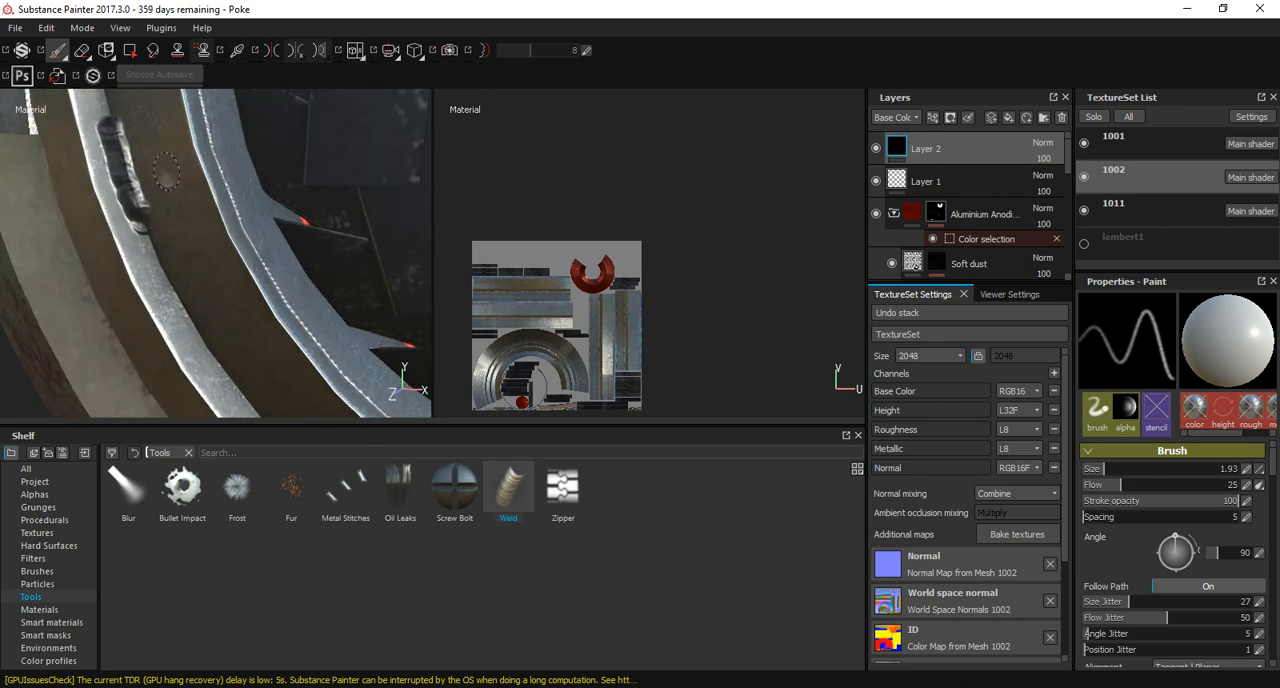
pyautogui.keyDown('alt'); pyautogui.moveTo(166, 172); pyautogui.dragTo(145, 237); pyautogui.keyUp('alt')
pyautogui.click(126, 259)
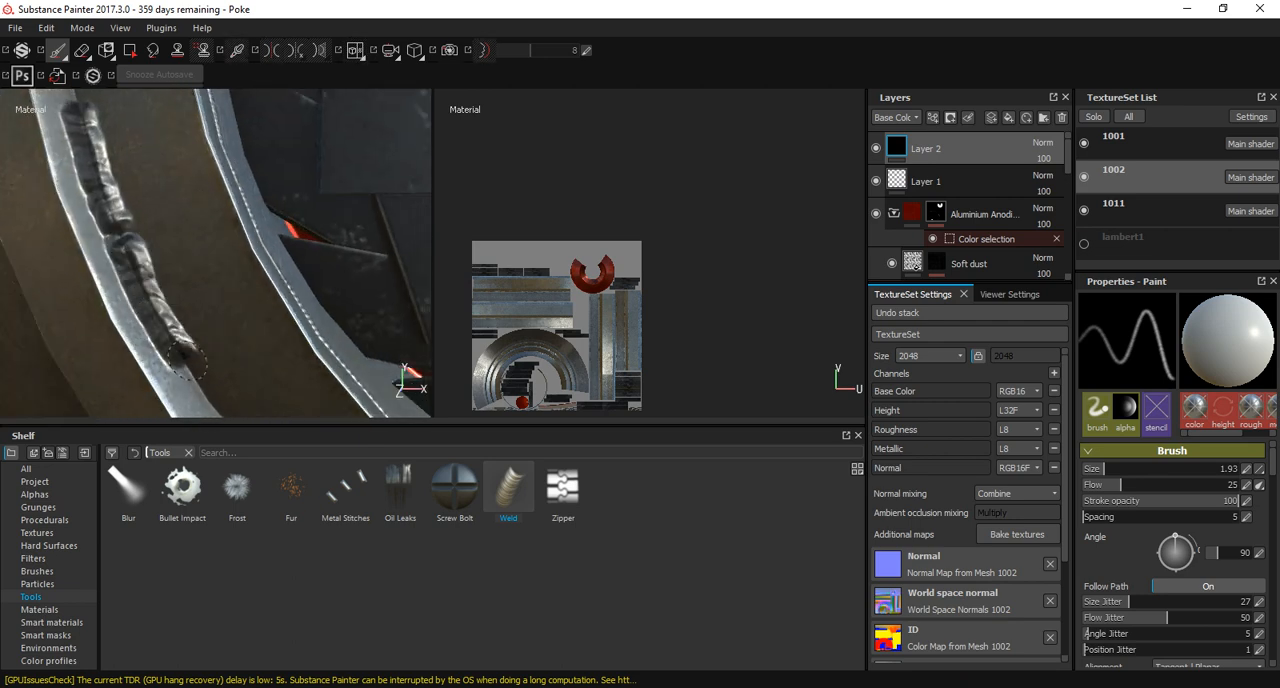
# Continue the weld bead around the lower-left arc of the front ring to its bottom.
pyautogui.keyDown('alt'); pyautogui.moveTo(220, 380); pyautogui.dragTo(113, 231, button='middle'); pyautogui.keyUp('alt')
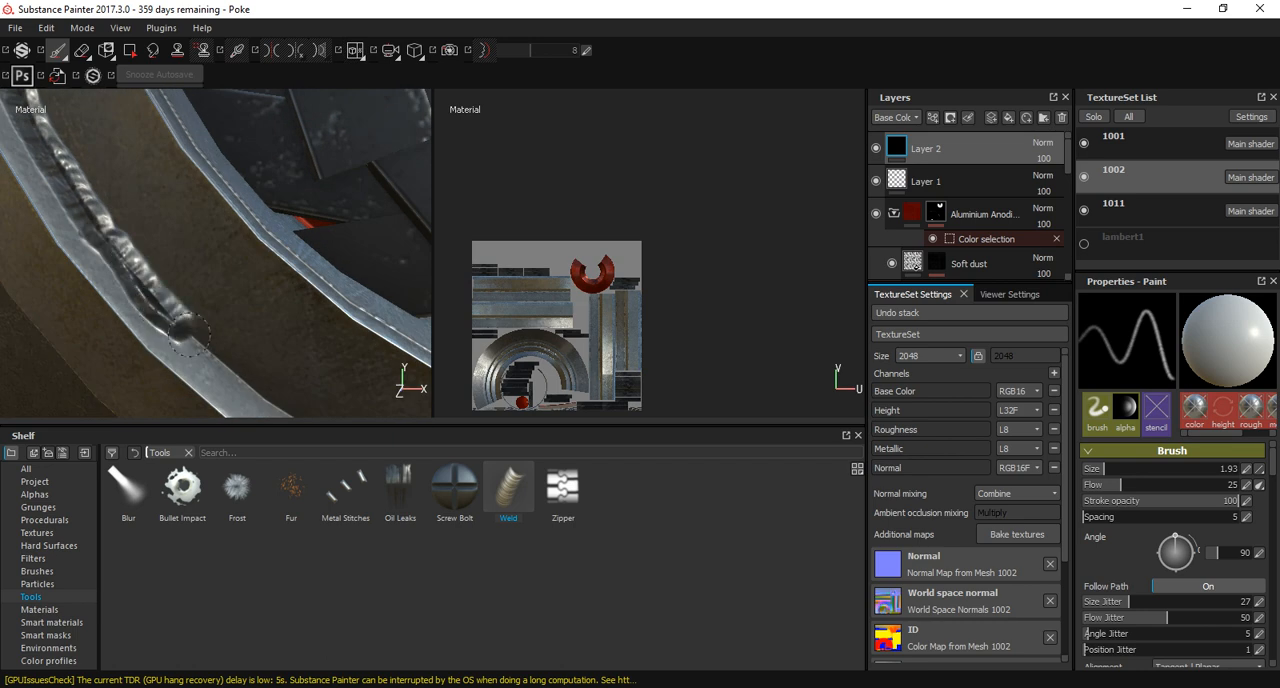
pyautogui.keyDown('alt'); pyautogui.moveTo(222, 360); pyautogui.dragTo(82, 187, button='middle'); pyautogui.keyUp('alt')
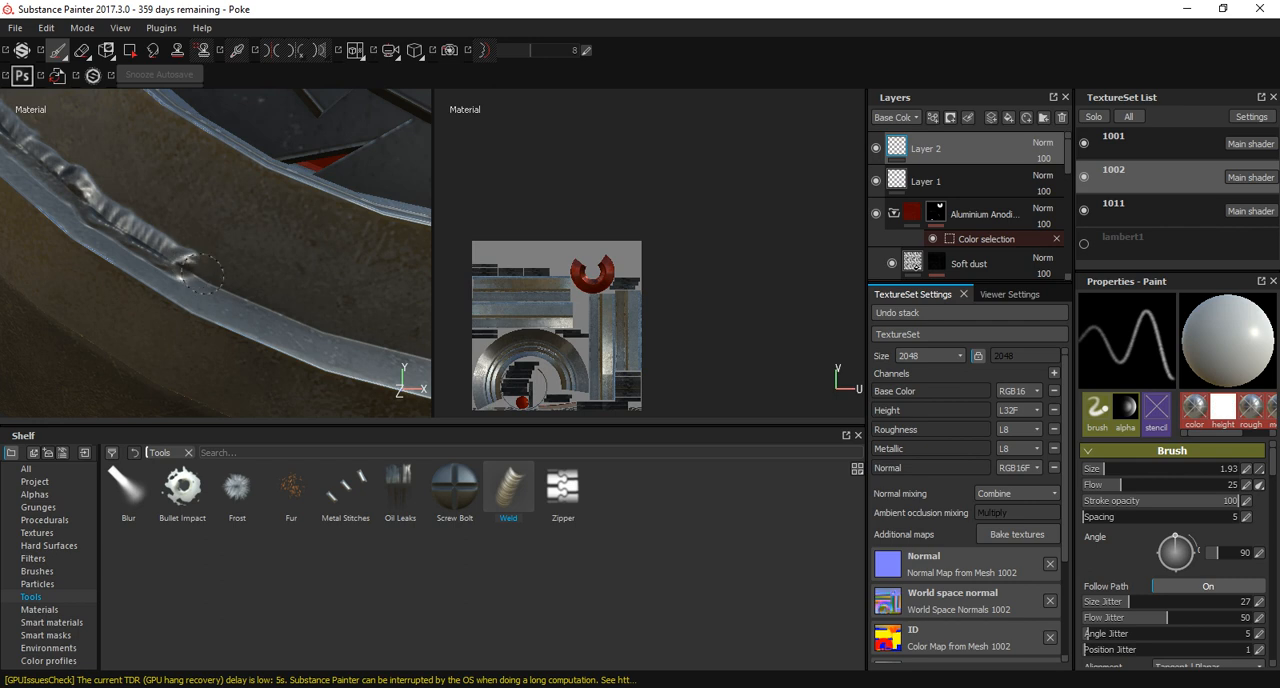
pyautogui.moveTo(326, 331); pyautogui.dragTo(358, 340)
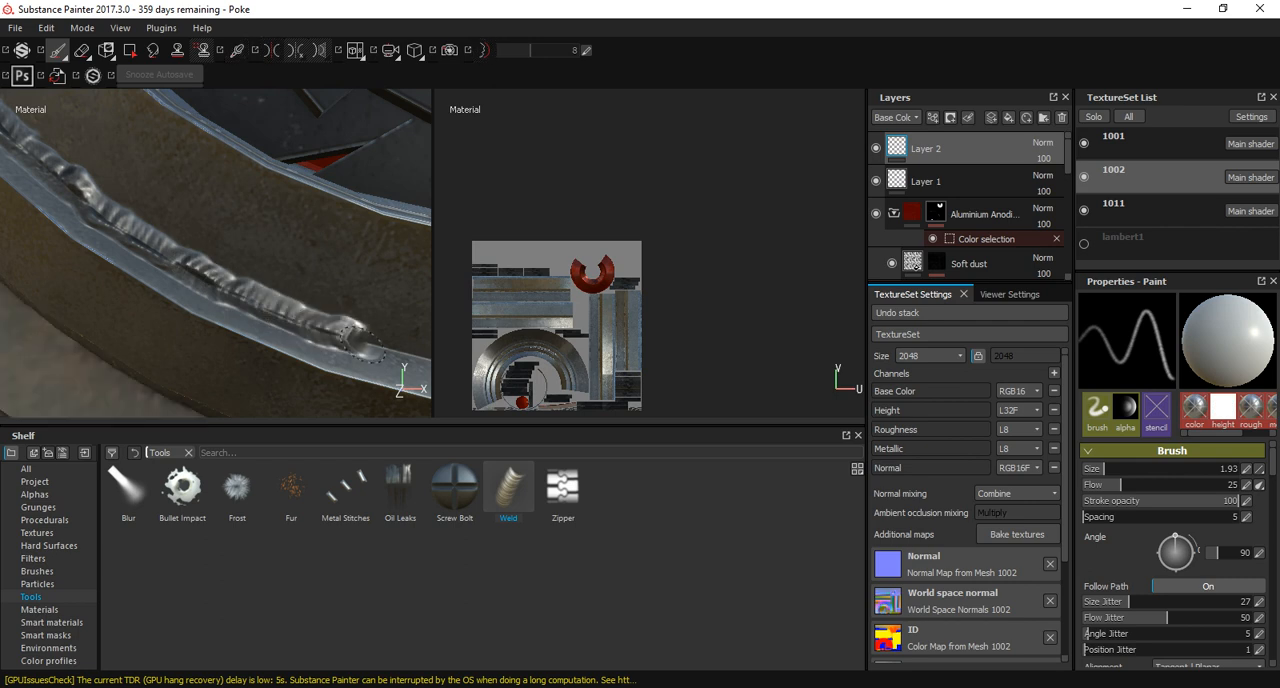
pyautogui.keyDown('alt'); pyautogui.moveTo(358, 340); pyautogui.dragTo(117, 276, button='middle'); pyautogui.keyUp('alt')
pyautogui.moveTo(118, 278)
pyautogui.mouseDown()
pyautogui.moveTo(207, 304)
pyautogui.moveTo(353, 319)
pyautogui.mouseUp()
pyautogui.keyDown('alt'); pyautogui.moveTo(396, 310); pyautogui.dragTo(116, 290, button='middle'); pyautogui.keyUp('alt')
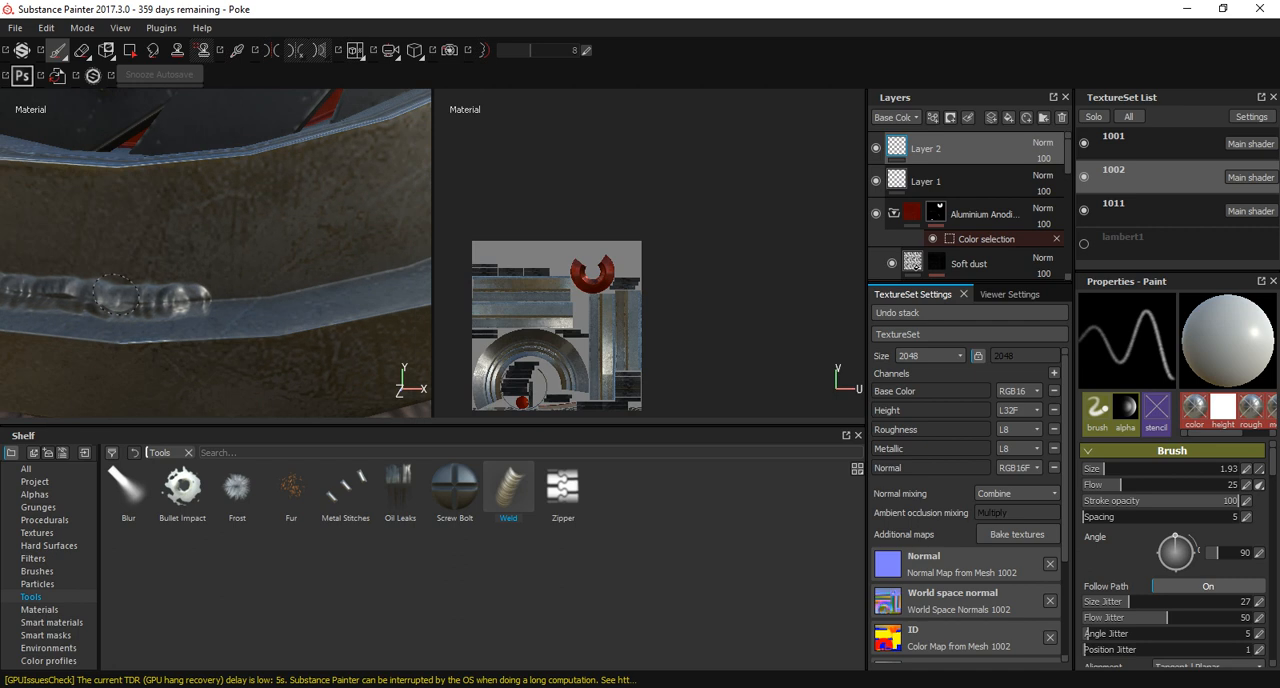
# Extend the weld bead from the ring's bottom around its lower-right arc.
pyautogui.moveTo(209, 296); pyautogui.dragTo(362, 274)
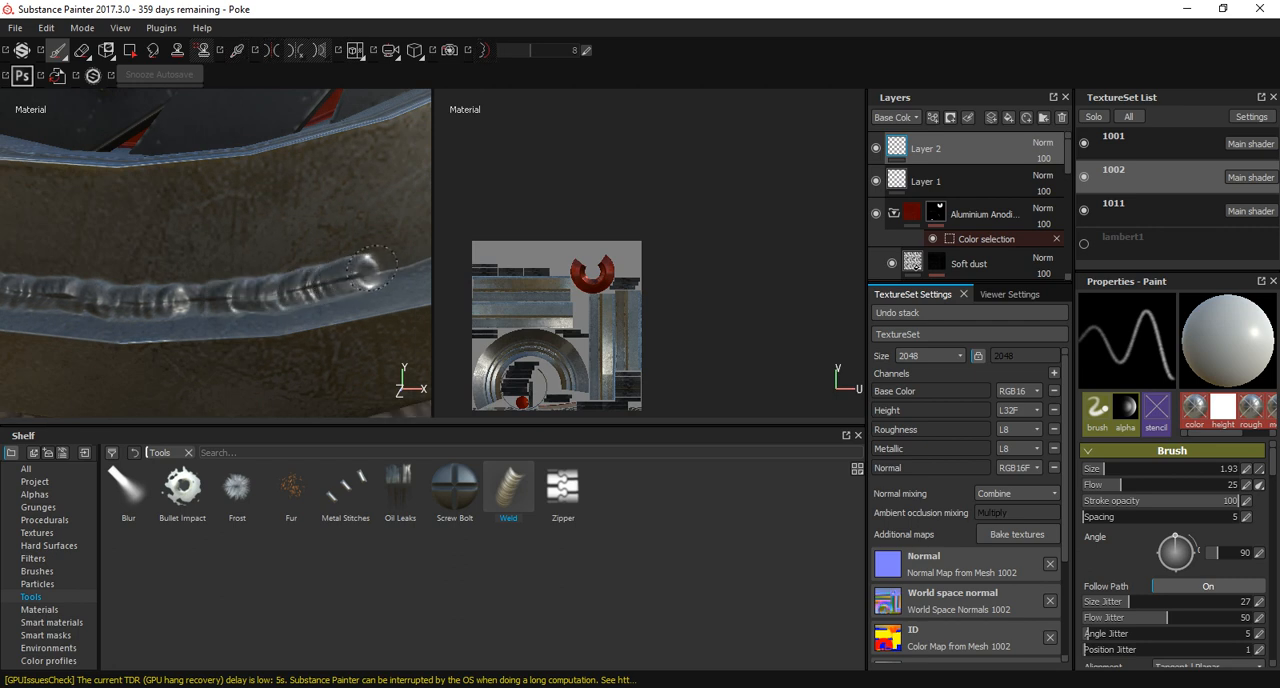
pyautogui.keyDown('alt'); pyautogui.moveTo(362, 274); pyautogui.dragTo(172, 326, button='middle'); pyautogui.keyUp('alt')
pyautogui.moveTo(172, 326); pyautogui.dragTo(322, 280)
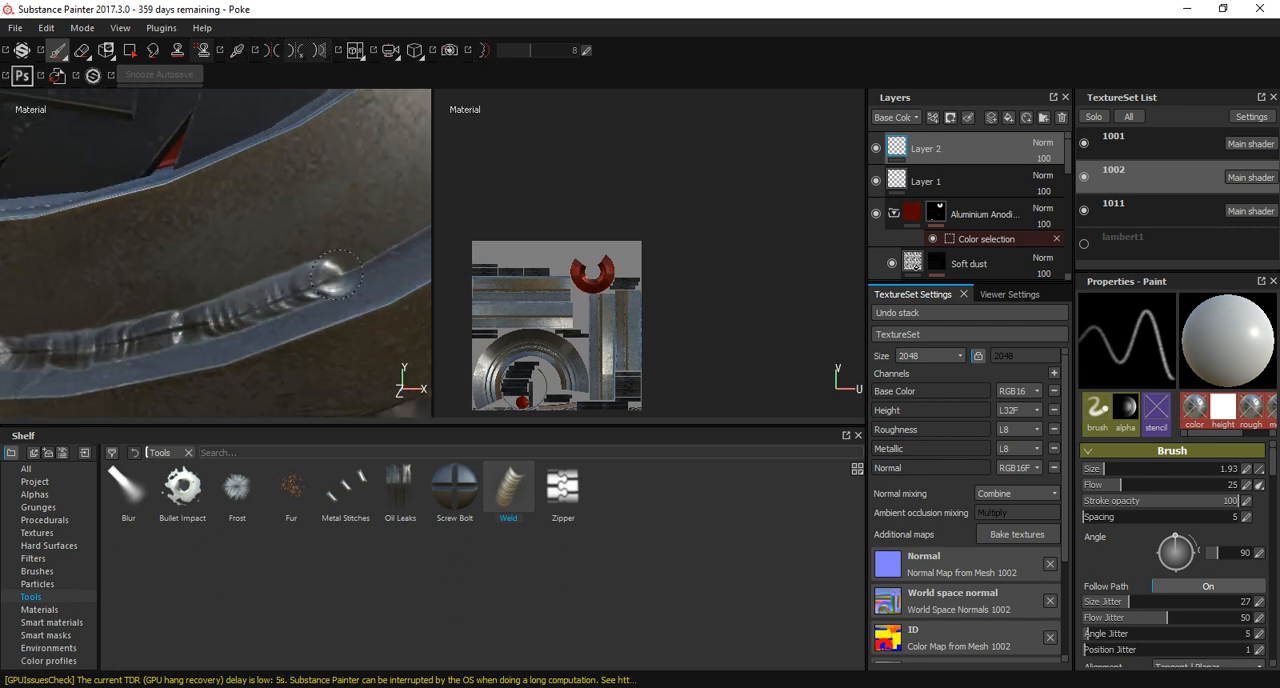
pyautogui.keyDown('alt'); pyautogui.moveTo(322, 280); pyautogui.dragTo(217, 352, button='middle'); pyautogui.keyUp('alt')
pyautogui.moveTo(221, 352); pyautogui.dragTo(380, 270)
pyautogui.keyDown('alt'); pyautogui.moveTo(380, 270); pyautogui.dragTo(244, 382, button='middle'); pyautogui.keyUp('alt')
pyautogui.moveTo(244, 382)
pyautogui.mouseDown()
pyautogui.moveTo(358, 311)
pyautogui.moveTo(395, 262)
pyautogui.mouseUp()
pyautogui.keyDown('alt'); pyautogui.moveTo(395, 262); pyautogui.dragTo(228, 341, button='middle'); pyautogui.keyUp('alt')
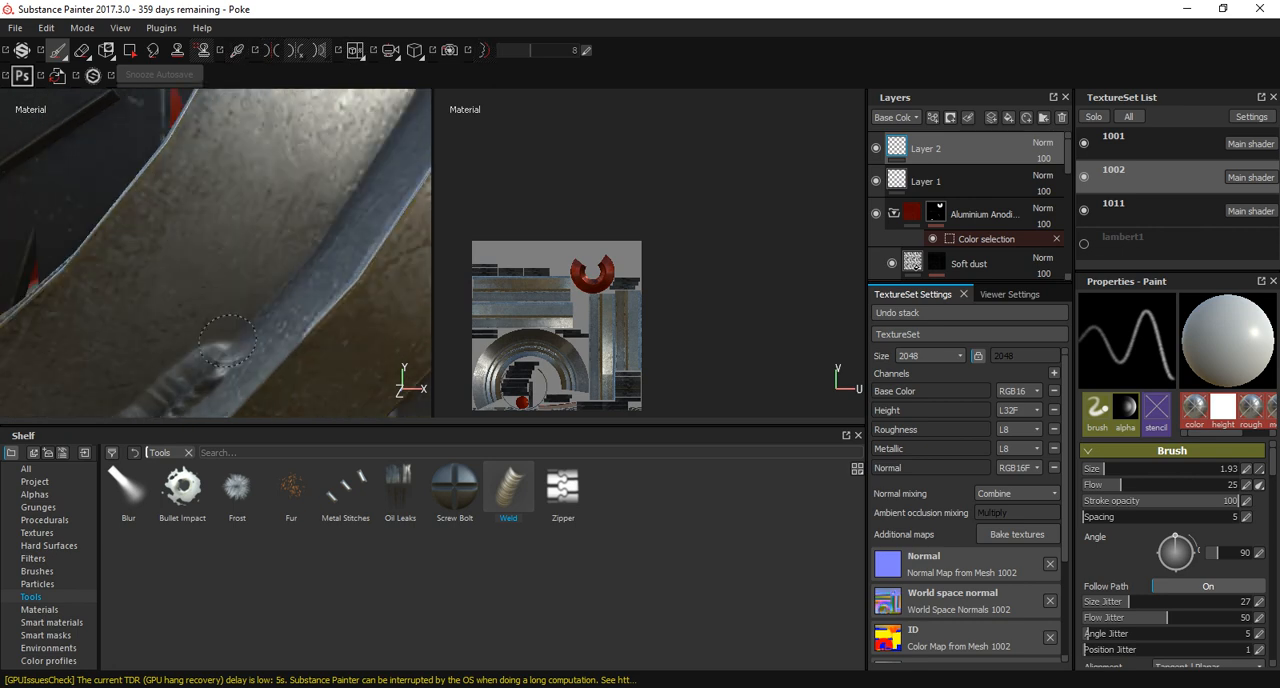
# Carry the weld bead up the right side of the front ring along the same rim.
pyautogui.moveTo(228, 341)
pyautogui.mouseDown()
pyautogui.moveTo(322, 252)
pyautogui.moveTo(392, 127)
pyautogui.mouseUp()
pyautogui.keyDown('alt'); pyautogui.moveTo(392, 127); pyautogui.dragTo(314, 318, button='middle'); pyautogui.keyUp('alt')
pyautogui.moveTo(314, 318)
pyautogui.keyDown('alt'); pyautogui.mouseDown()
pyautogui.moveTo(364, 341)
pyautogui.moveTo(360, 290)
pyautogui.moveTo(400, 118)
pyautogui.mouseUp(); pyautogui.keyUp('alt')
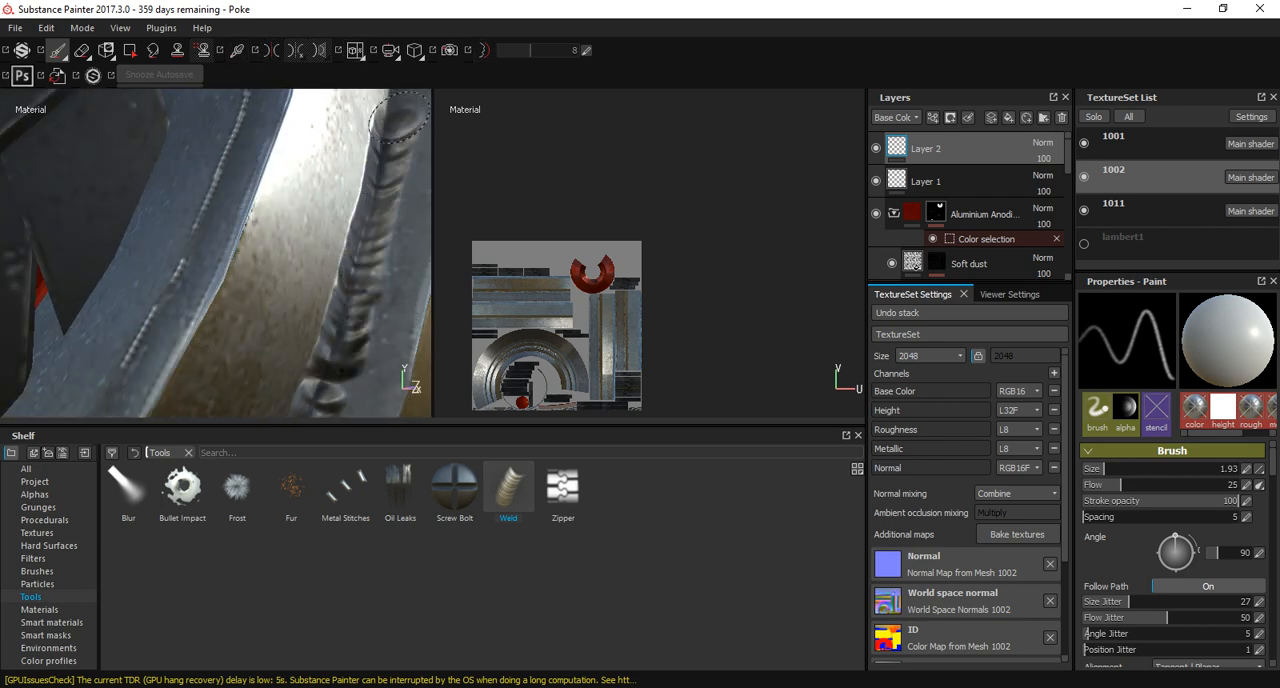
pyautogui.keyDown('alt'); pyautogui.moveTo(400, 118); pyautogui.dragTo(341, 384, button='middle'); pyautogui.keyUp('alt')
pyautogui.moveTo(333, 367)
pyautogui.mouseDown()
pyautogui.moveTo(340, 135)
pyautogui.moveTo(371, 306)
pyautogui.mouseUp()
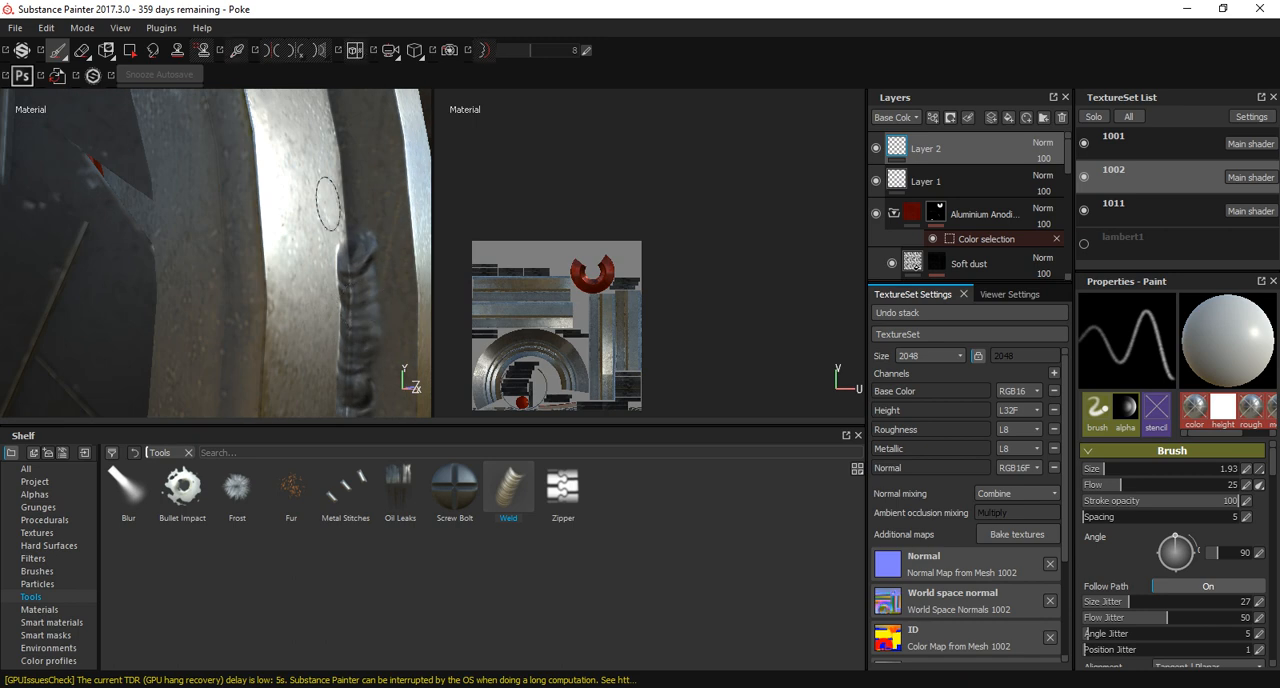
# Paint the weld bead over the upper-right arc of the front ring towards its top.
pyautogui.keyDown('alt'); pyautogui.moveTo(327, 204); pyautogui.dragTo(352, 322); pyautogui.keyUp('alt')
pyautogui.moveTo(352, 322)
pyautogui.mouseDown()
pyautogui.moveTo(337, 128)
pyautogui.moveTo(359, 322)
pyautogui.mouseUp()
pyautogui.moveTo(359, 322)
pyautogui.mouseDown()
pyautogui.moveTo(337, 205)
pyautogui.moveTo(352, 380)
pyautogui.mouseUp()
pyautogui.moveTo(345, 330)
pyautogui.mouseDown()
pyautogui.moveTo(303, 208)
pyautogui.moveTo(248, 128)
pyautogui.mouseUp()
pyautogui.keyDown('alt'); pyautogui.moveTo(248, 128); pyautogui.dragTo(358, 375); pyautogui.keyUp('alt')
pyautogui.moveTo(352, 345)
pyautogui.mouseDown()
pyautogui.moveTo(288, 215)
pyautogui.moveTo(205, 118)
pyautogui.moveTo(350, 325)
pyautogui.moveTo(215, 208)
pyautogui.moveTo(236, 268)
pyautogui.moveTo(220, 228)
pyautogui.moveTo(98, 160)
pyautogui.moveTo(205, 275)
pyautogui.moveTo(80, 210)
pyautogui.moveTo(222, 222)
pyautogui.moveTo(84, 201)
pyautogui.moveTo(330, 308)
pyautogui.moveTo(45, 271)
pyautogui.moveTo(325, 262)
pyautogui.mouseUp()
pyautogui.moveTo(325, 262)
pyautogui.mouseDown()
pyautogui.moveTo(80, 293)
pyautogui.moveTo(306, 242)
pyautogui.moveTo(276, 233)
pyautogui.moveTo(166, 253)
pyautogui.moveTo(66, 298)
pyautogui.moveTo(312, 215)
pyautogui.mouseUp()
pyautogui.moveTo(385, 195); pyautogui.dragTo(216, 264)
pyautogui.keyDown('alt'); pyautogui.moveTo(150, 320); pyautogui.dragTo(271, 271); pyautogui.keyUp('alt')
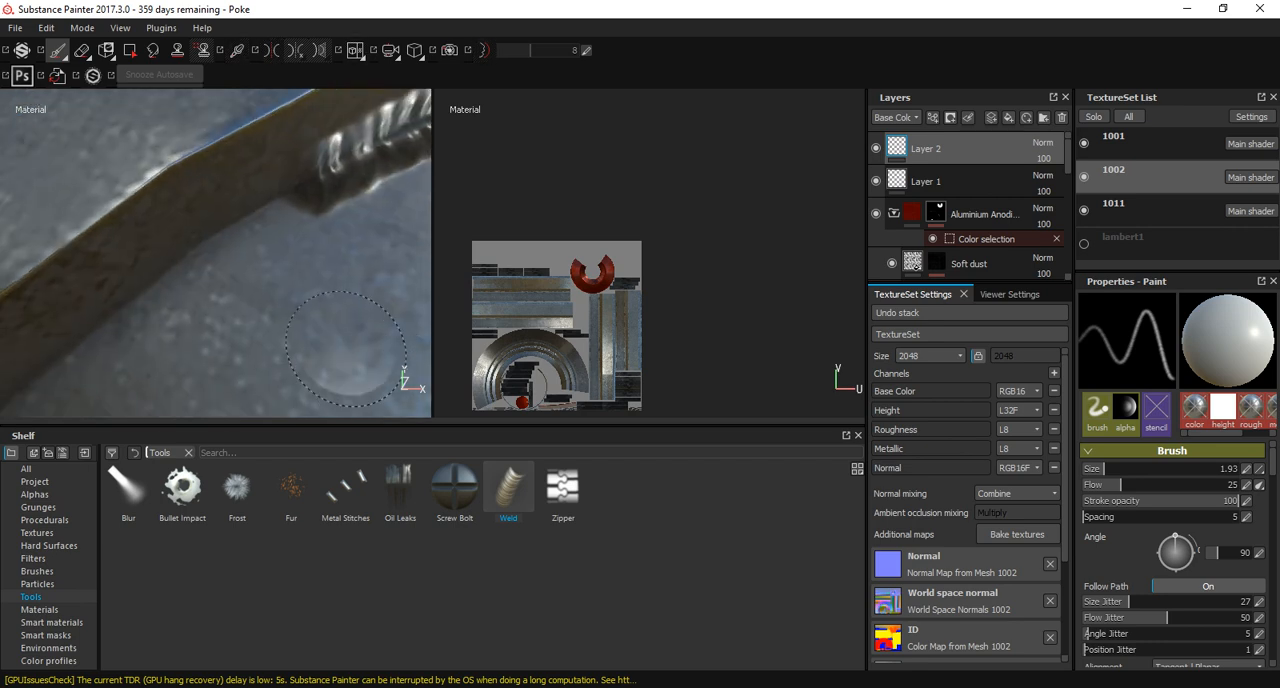
# Continue the weld bead past the ring's top and around its upper-left arc.
pyautogui.moveTo(315, 166); pyautogui.dragTo(180, 245)
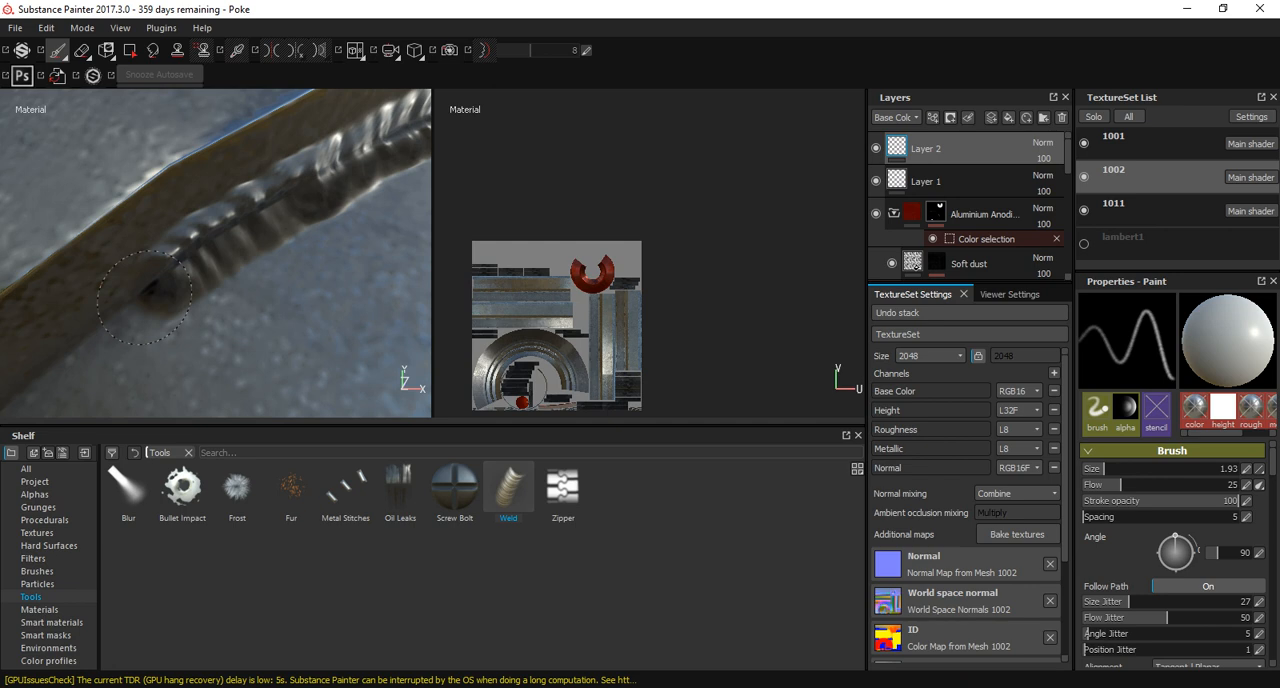
pyautogui.scroll(3, 178, 245)
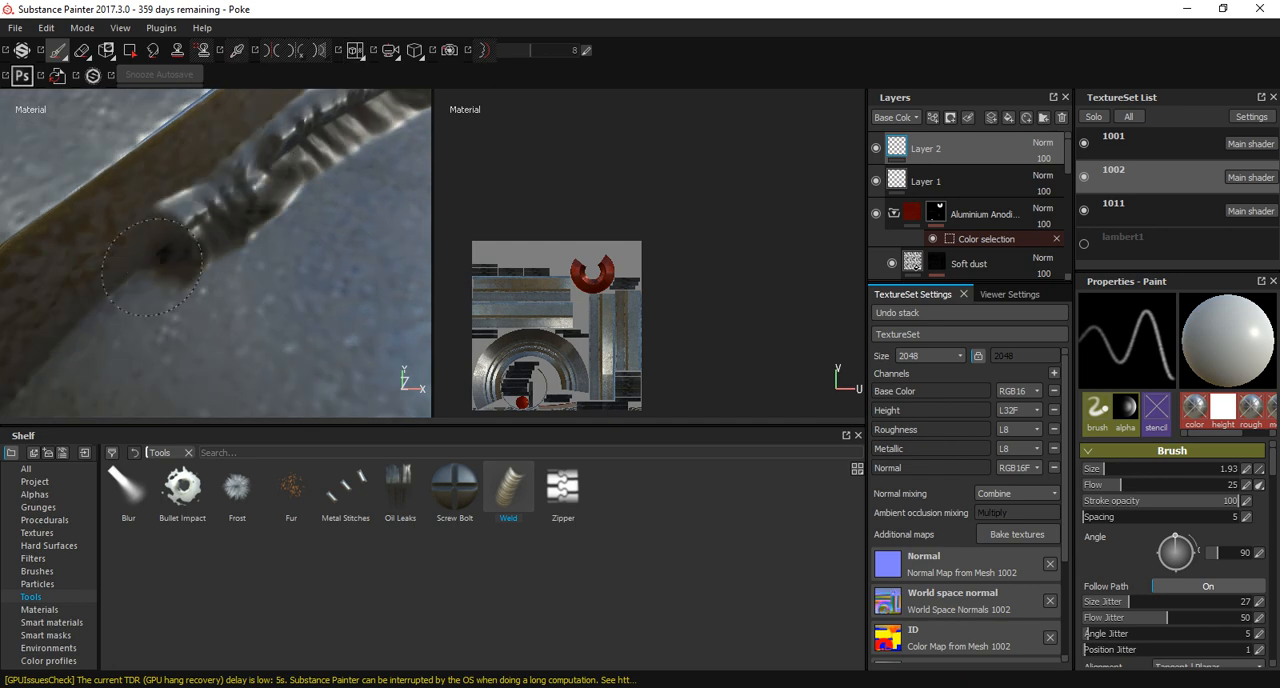
pyautogui.moveTo(92, 319)
pyautogui.keyDown('alt'); pyautogui.mouseDown(button='middle')
pyautogui.moveTo(225, 200)
pyautogui.moveTo(290, 169)
pyautogui.mouseUp(button='middle'); pyautogui.keyUp('alt')
pyautogui.moveTo(309, 145)
pyautogui.mouseDown()
pyautogui.moveTo(262, 215)
pyautogui.moveTo(183, 287)
pyautogui.mouseUp()
pyautogui.keyDown('alt'); pyautogui.moveTo(140, 330); pyautogui.dragTo(243, 188, button='middle'); pyautogui.keyUp('alt')
pyautogui.moveTo(284, 120); pyautogui.dragTo(120, 345)
pyautogui.scroll(-3, 135, 350)
pyautogui.keyDown('alt'); pyautogui.moveTo(145, 320); pyautogui.dragTo(168, 226, button='middle'); pyautogui.keyUp('alt')
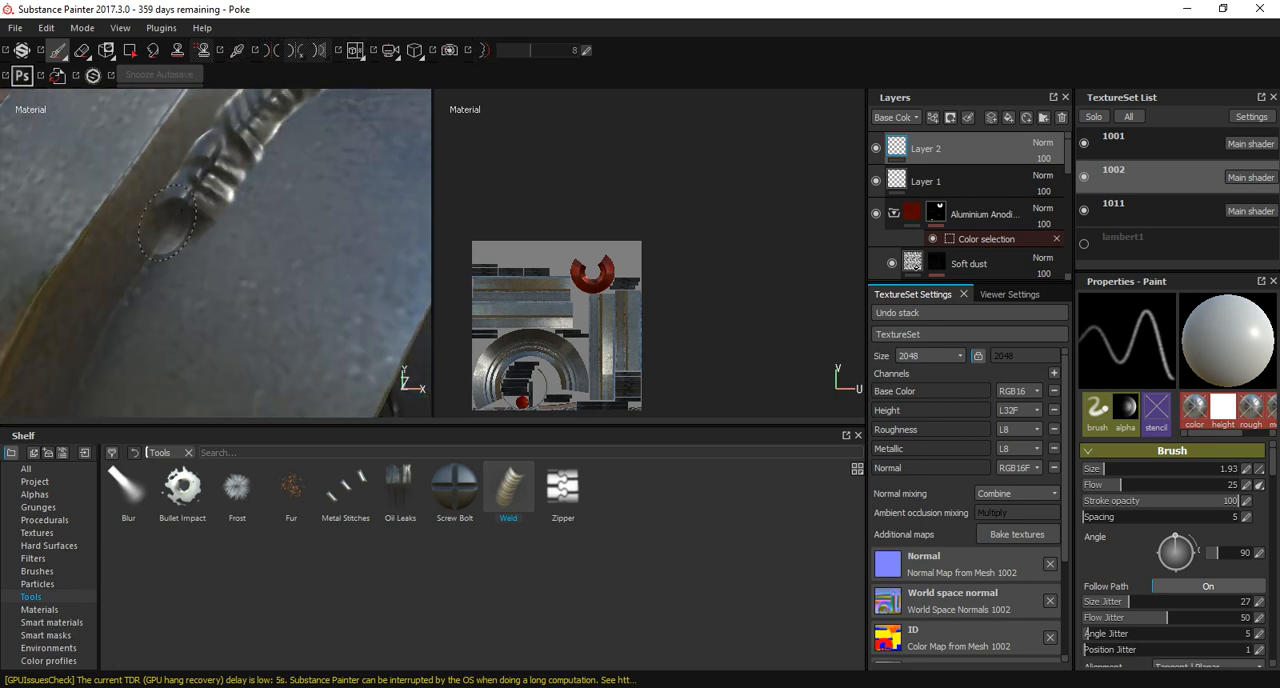
pyautogui.moveTo(140, 280); pyautogui.dragTo(102, 345)
pyautogui.keyDown('alt'); pyautogui.moveTo(102, 345); pyautogui.dragTo(252, 125, button='middle'); pyautogui.keyUp('alt')
pyautogui.moveTo(256, 122); pyautogui.dragTo(149, 324)
# Bring the weld bead down the ring's left side and join it to the starting stroke.
pyautogui.scroll(-3, 257, 305)
pyautogui.keyDown('alt'); pyautogui.moveTo(257, 305); pyautogui.dragTo(250, 175, button='middle'); pyautogui.keyUp('alt')
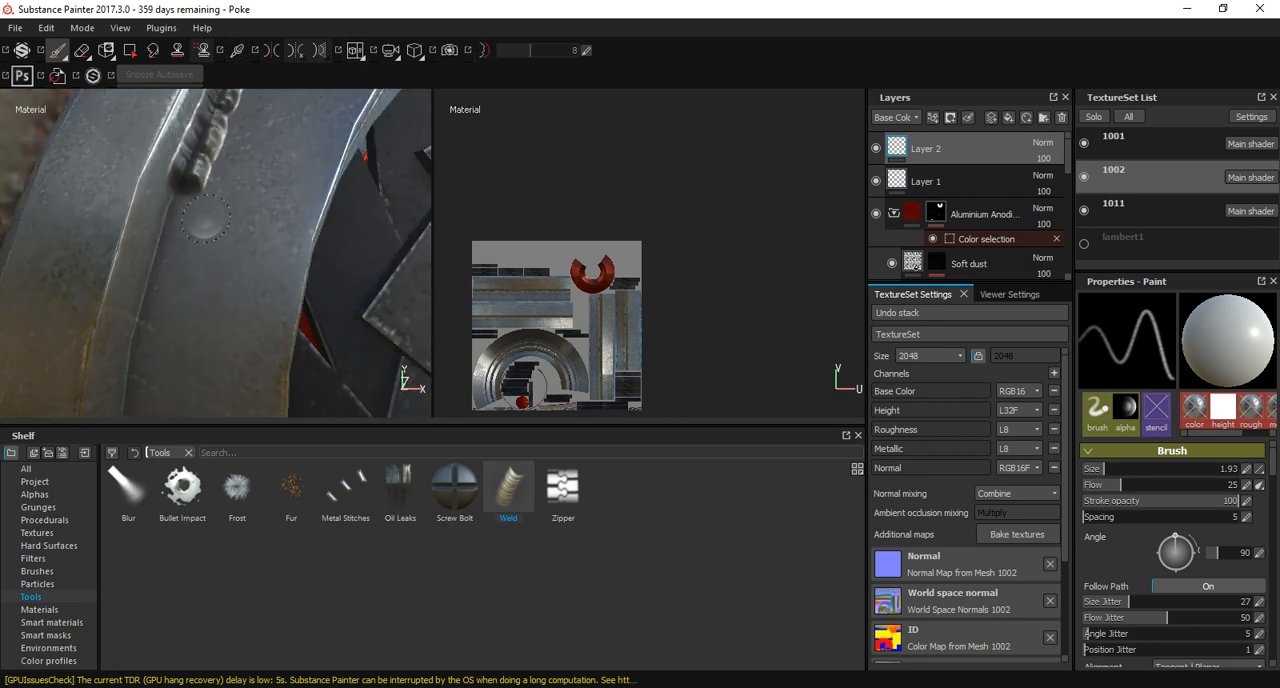
pyautogui.keyDown('alt'); pyautogui.moveTo(250, 175); pyautogui.dragTo(184, 198); pyautogui.keyUp('alt')
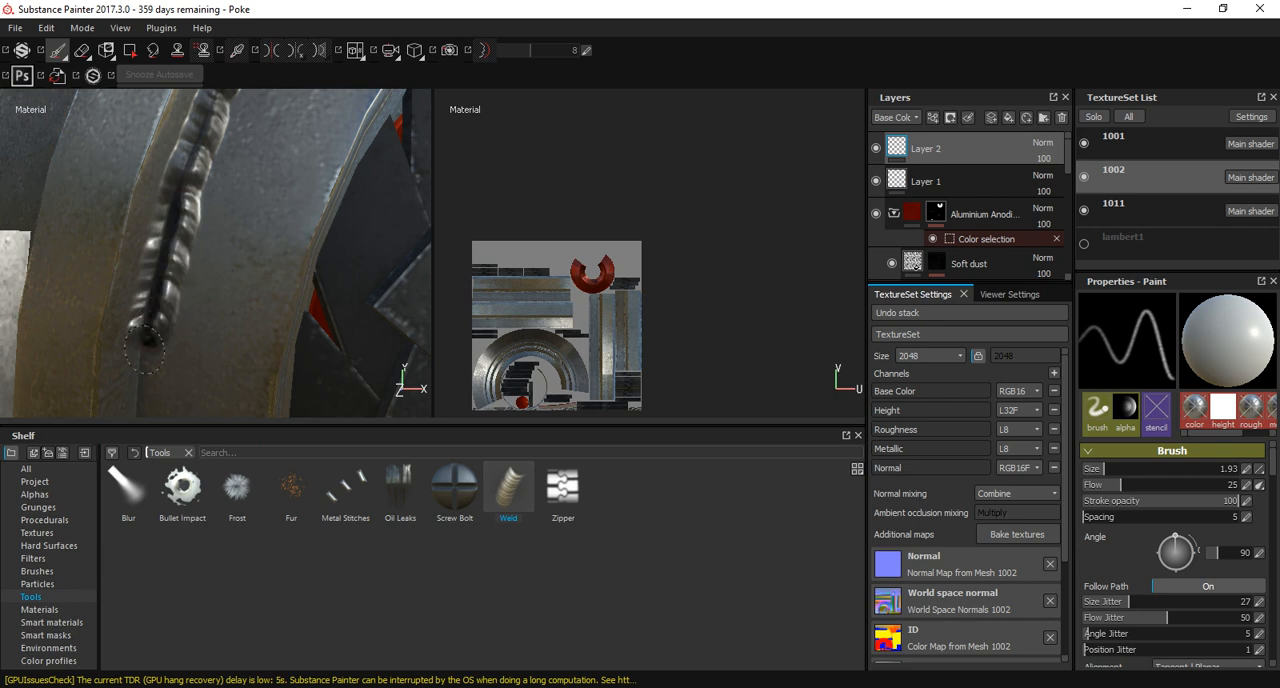
pyautogui.keyDown('alt'); pyautogui.moveTo(145, 349); pyautogui.dragTo(158, 335); pyautogui.keyUp('alt')
pyautogui.keyDown('alt'); pyautogui.moveTo(158, 335); pyautogui.dragTo(168, 170, button='middle'); pyautogui.keyUp('alt')
pyautogui.moveTo(165, 158); pyautogui.dragTo(159, 249)
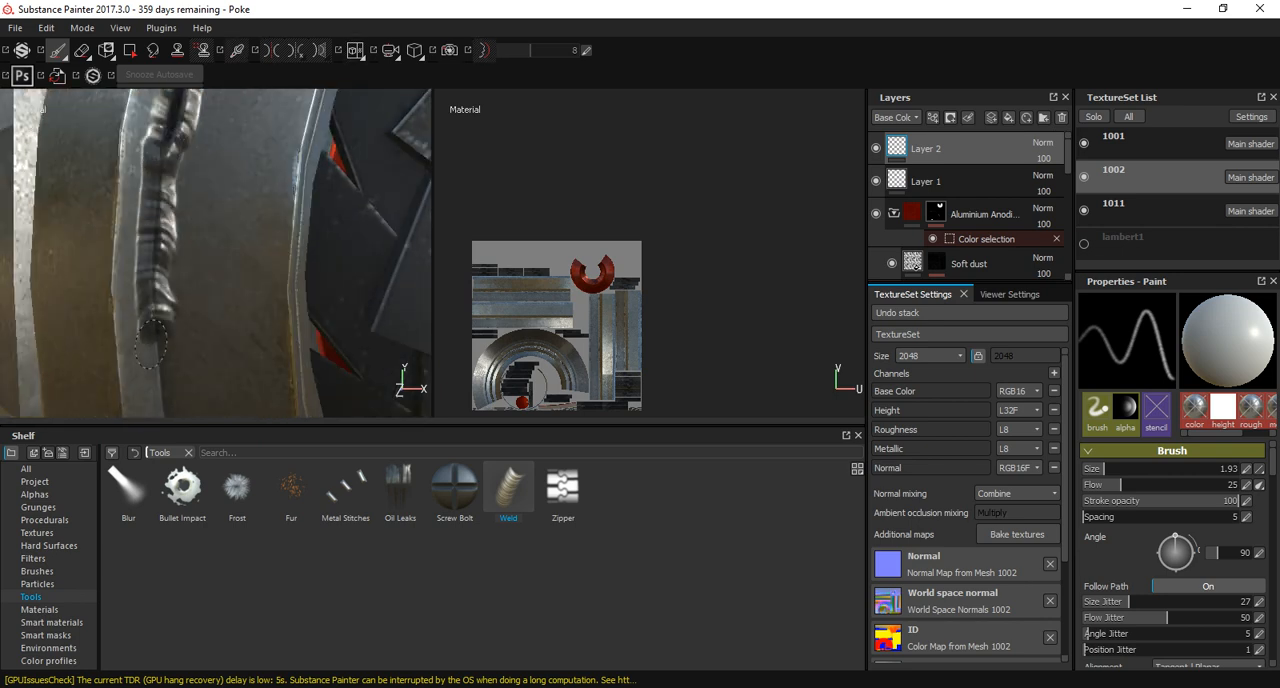
pyautogui.moveTo(151, 344)
pyautogui.mouseDown()
pyautogui.moveTo(163, 366)
pyautogui.moveTo(211, 350)
pyautogui.mouseUp()
pyautogui.keyDown('alt'); pyautogui.moveTo(211, 350); pyautogui.dragTo(210, 193, button='middle'); pyautogui.keyUp('alt')
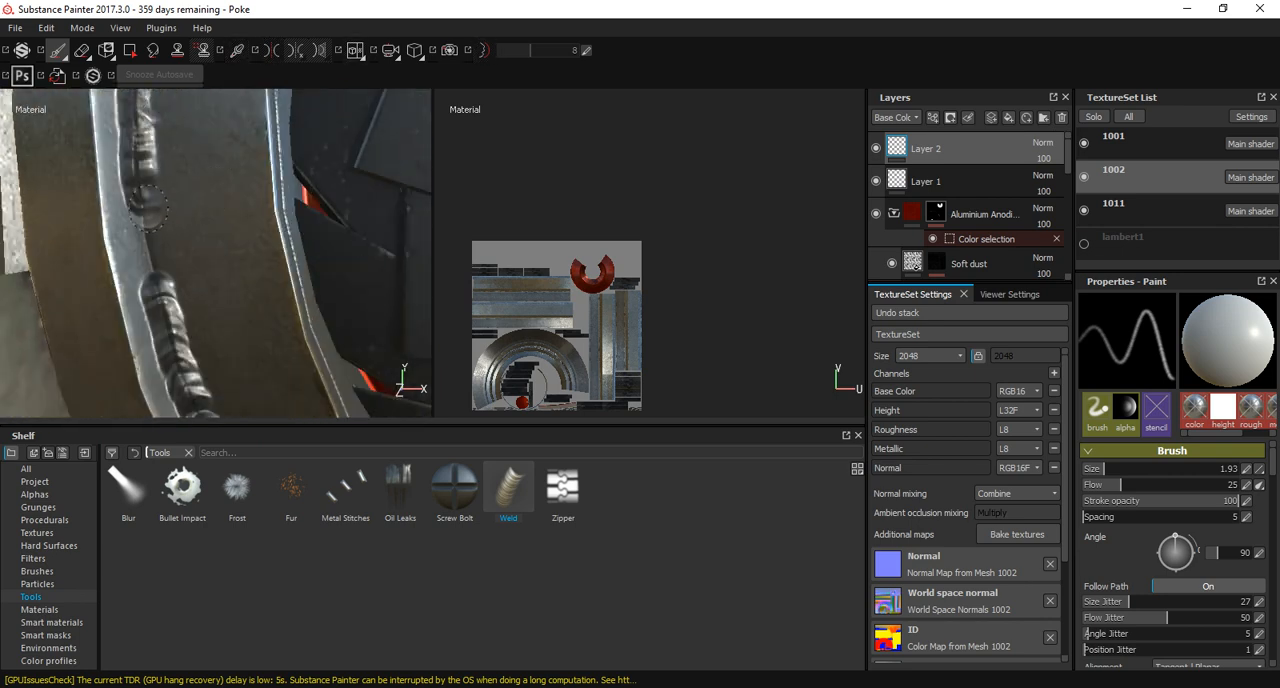
pyautogui.moveTo(148, 207); pyautogui.dragTo(154, 304)
# Switch the paint tool to the Metal Stitches brush.
pyautogui.keyDown('alt'); pyautogui.moveTo(184, 299); pyautogui.dragTo(80, 213, button='right'); pyautogui.keyUp('alt')
pyautogui.keyDown('alt'); pyautogui.moveTo(265, 205); pyautogui.dragTo(85, 220, button='middle'); pyautogui.keyUp('alt')
pyautogui.moveTo(240, 240)
pyautogui.keyDown('alt'); pyautogui.mouseDown()
pyautogui.moveTo(190, 230)
pyautogui.moveTo(135, 250)
pyautogui.moveTo(164, 272)
pyautogui.moveTo(195, 260)
pyautogui.moveTo(232, 276)
pyautogui.moveTo(238, 252)
pyautogui.mouseUp(); pyautogui.keyUp('alt')
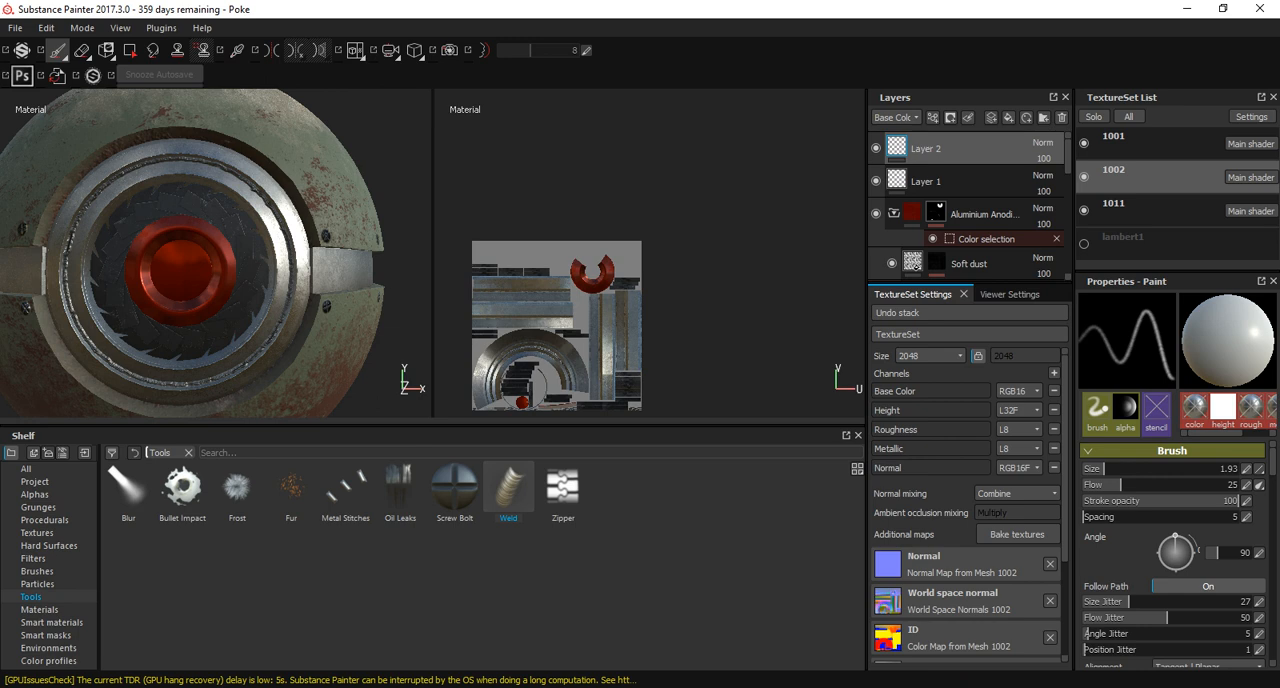
pyautogui.click(345, 488)
pyautogui.keyDown('alt'); pyautogui.moveTo(190, 185); pyautogui.dragTo(304, 242); pyautogui.keyUp('alt')
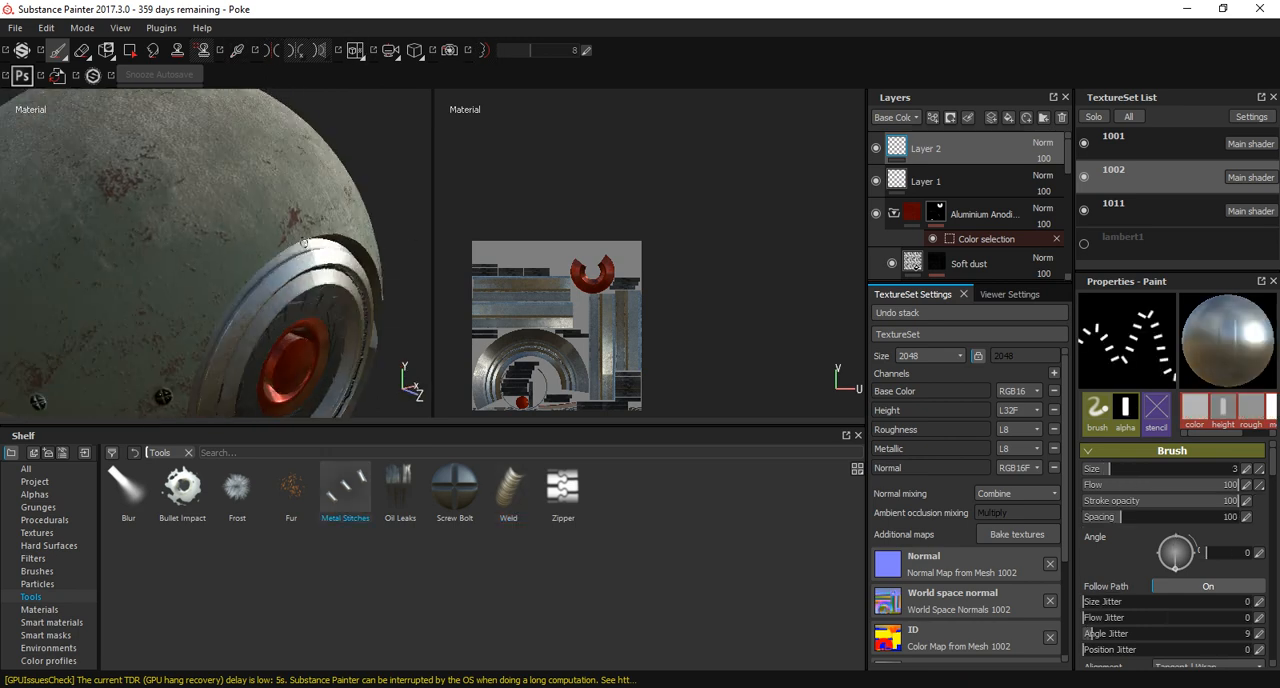
pyautogui.keyDown('alt'); pyautogui.moveTo(245, 207); pyautogui.dragTo(338, 190, button='middle'); pyautogui.keyUp('alt')
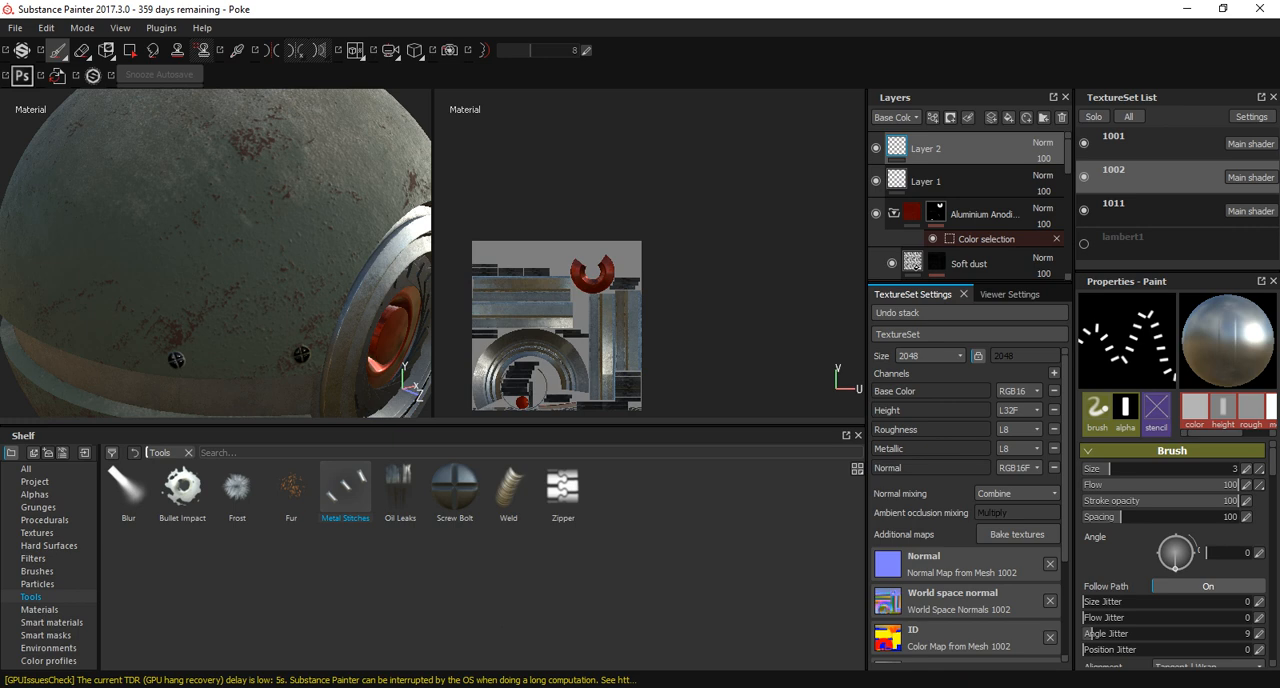
# Switch to texture set 1001 and try a curved row of metal stitches on the upper shell.
pyautogui.click(1140, 142)
pyautogui.keyDown('alt'); pyautogui.moveTo(189, 230); pyautogui.dragTo(224, 197); pyautogui.keyUp('alt')
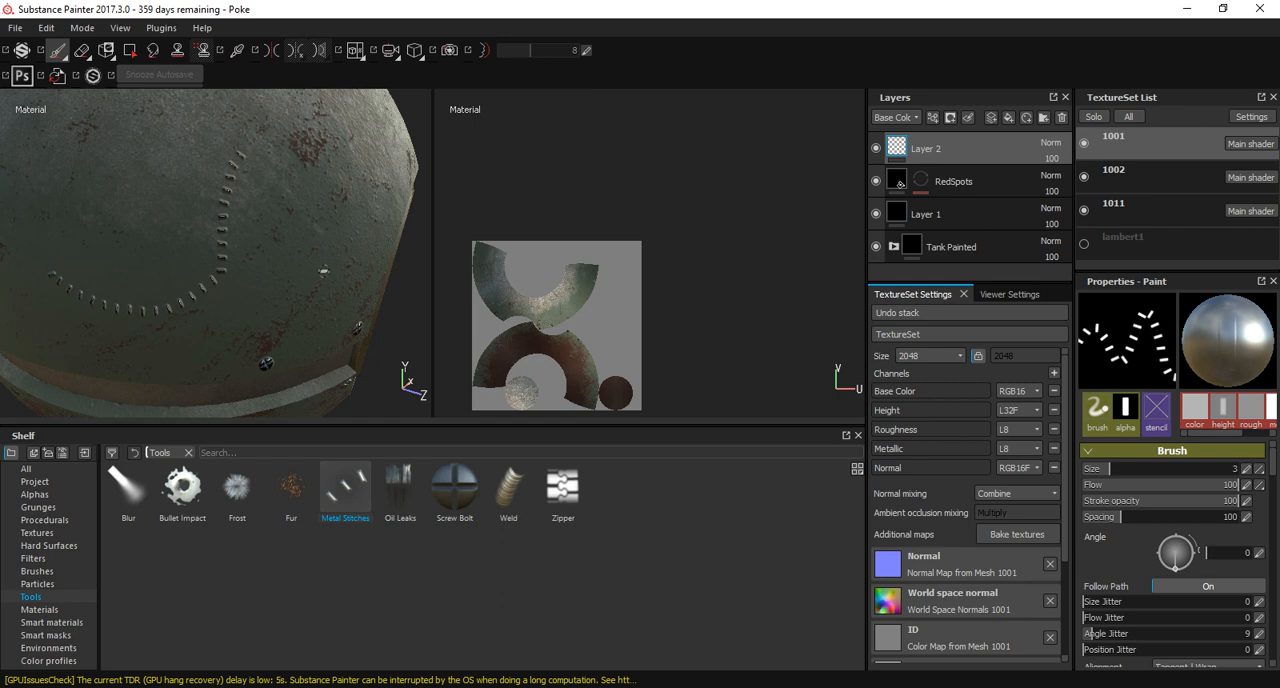
# Examine the green shell, its screw bolts and the front ring from several angles.
pyautogui.keyDown('alt'); pyautogui.moveTo(221, 282); pyautogui.dragTo(356, 110); pyautogui.keyUp('alt')
pyautogui.keyDown('alt'); pyautogui.moveTo(356, 110); pyautogui.dragTo(297, 199, button='right'); pyautogui.keyUp('alt')
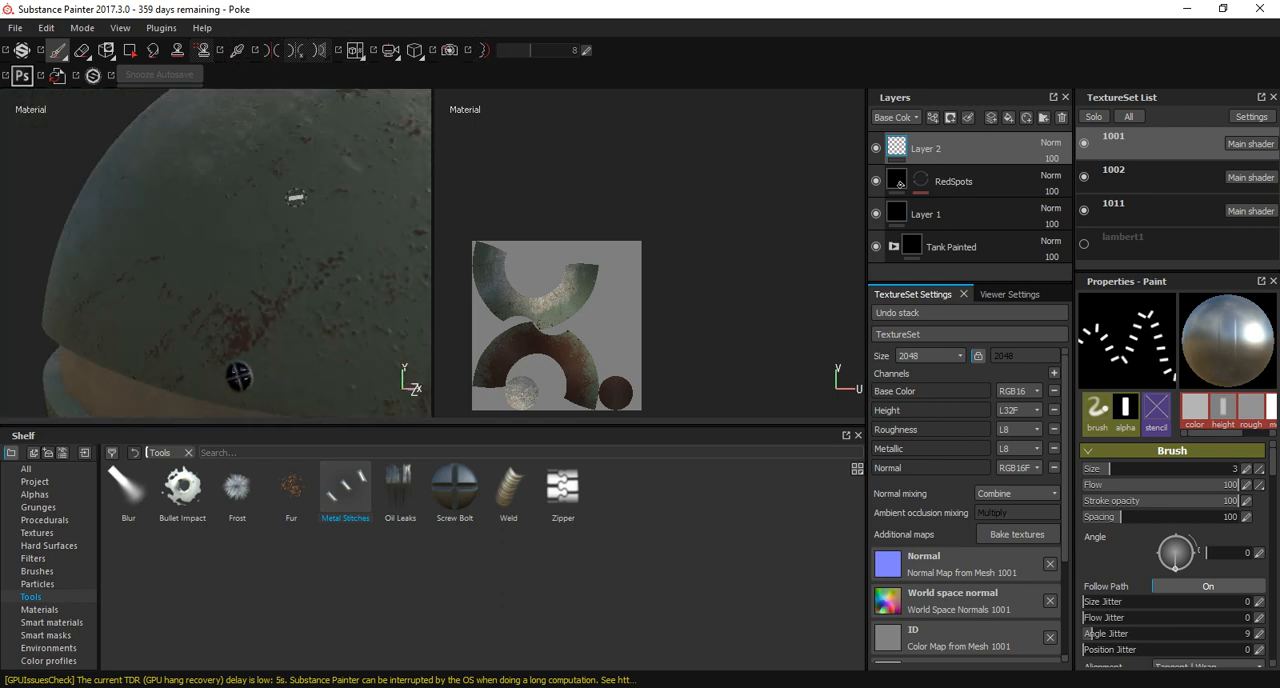
pyautogui.keyDown('alt'); pyautogui.moveTo(297, 199); pyautogui.dragTo(90, 114); pyautogui.keyUp('alt')
pyautogui.keyDown('alt'); pyautogui.moveTo(205, 188); pyautogui.dragTo(97, 166, button='right'); pyautogui.keyUp('alt')
pyautogui.keyDown('alt'); pyautogui.moveTo(97, 166); pyautogui.dragTo(220, 168); pyautogui.keyUp('alt')
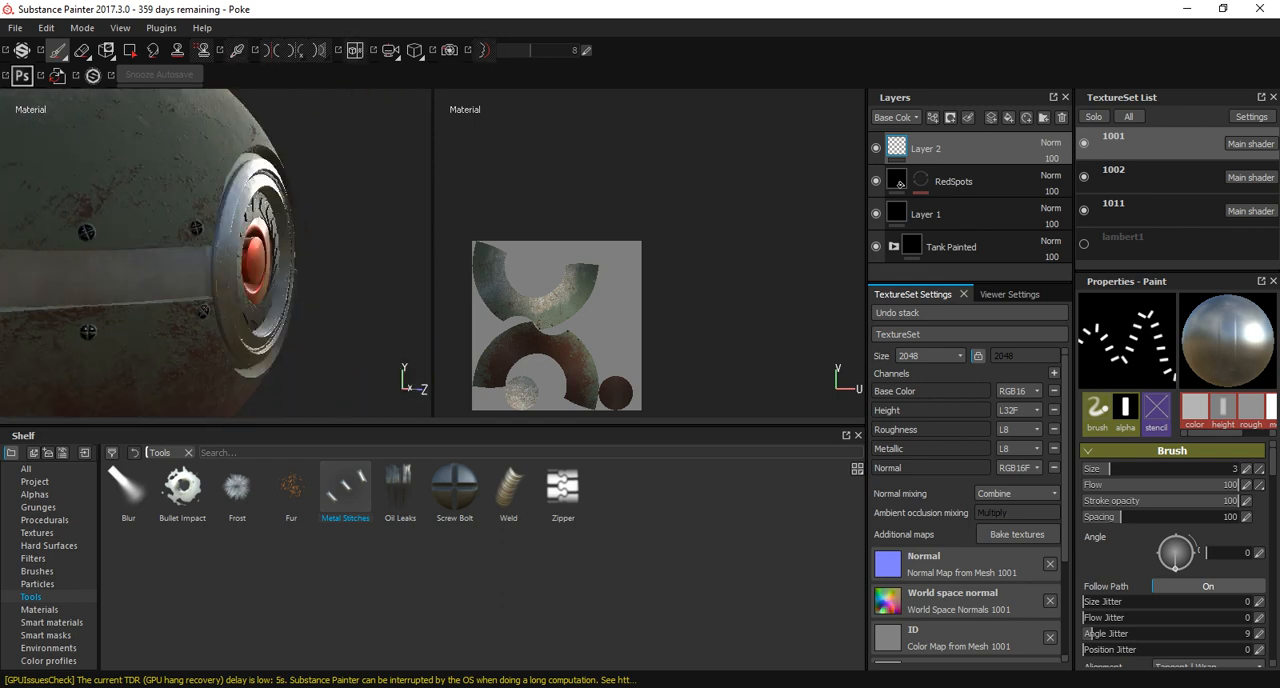
pyautogui.keyDown('alt'); pyautogui.moveTo(220, 168); pyautogui.dragTo(286, 203, button='right'); pyautogui.keyUp('alt')
pyautogui.moveTo(211, 161)
pyautogui.keyDown('alt'); pyautogui.mouseDown()
pyautogui.moveTo(283, 220)
pyautogui.moveTo(269, 240)
pyautogui.moveTo(157, 215)
pyautogui.moveTo(153, 186)
pyautogui.mouseUp(); pyautogui.keyUp('alt')
pyautogui.keyDown('alt'); pyautogui.moveTo(232, 224); pyautogui.dragTo(34, 137); pyautogui.keyUp('alt')
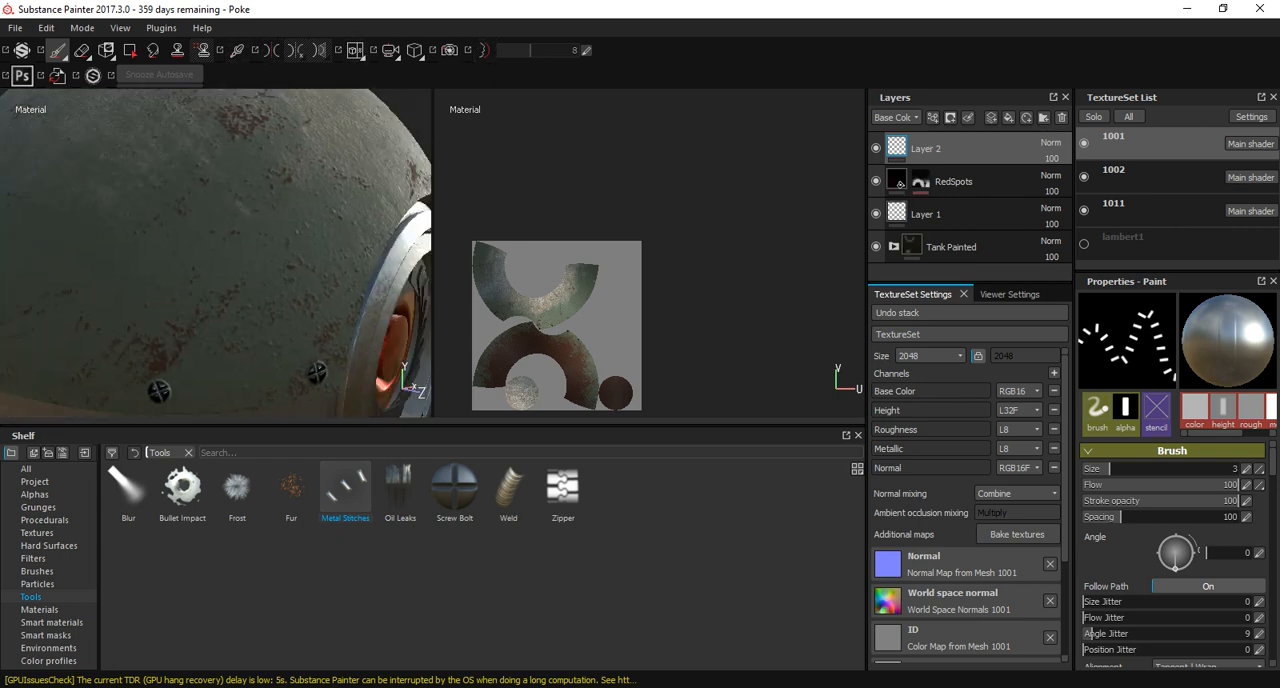
# Try a curved stroke on the upper shell with the Stitches 2 brush.
pyautogui.click(38, 584)
pyautogui.click(37, 571)
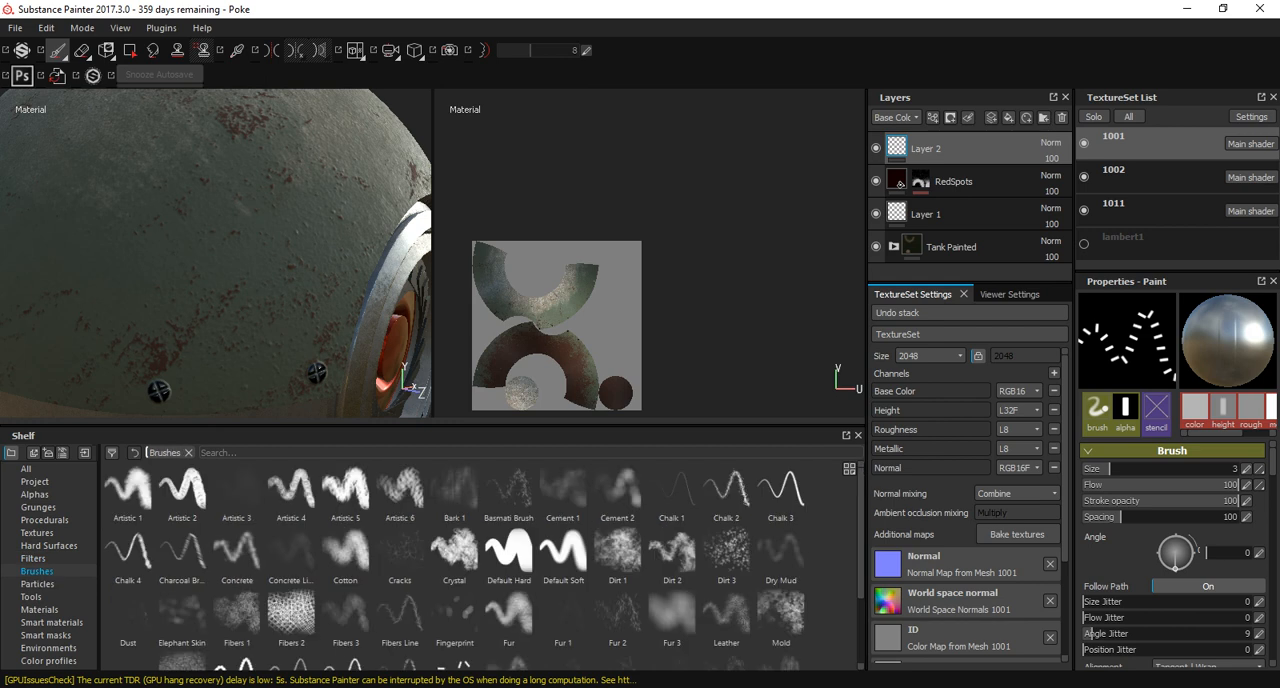
pyautogui.scroll(-2, 480, 560)
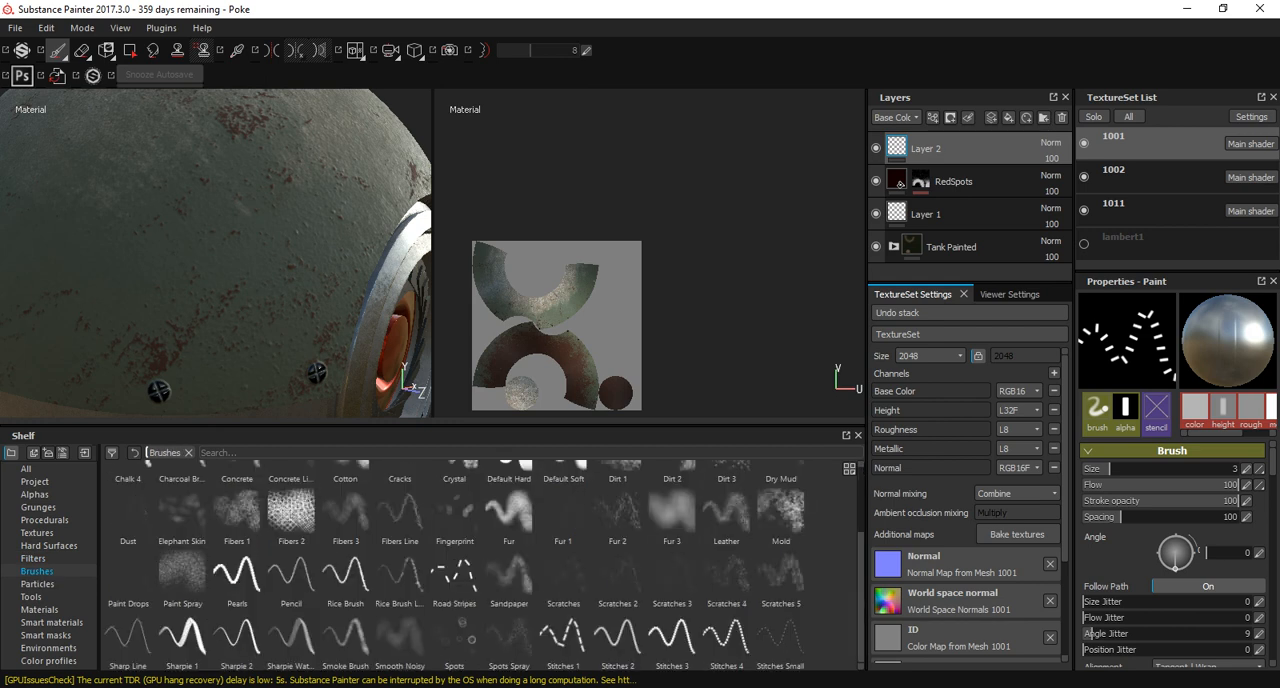
pyautogui.click(617, 635)
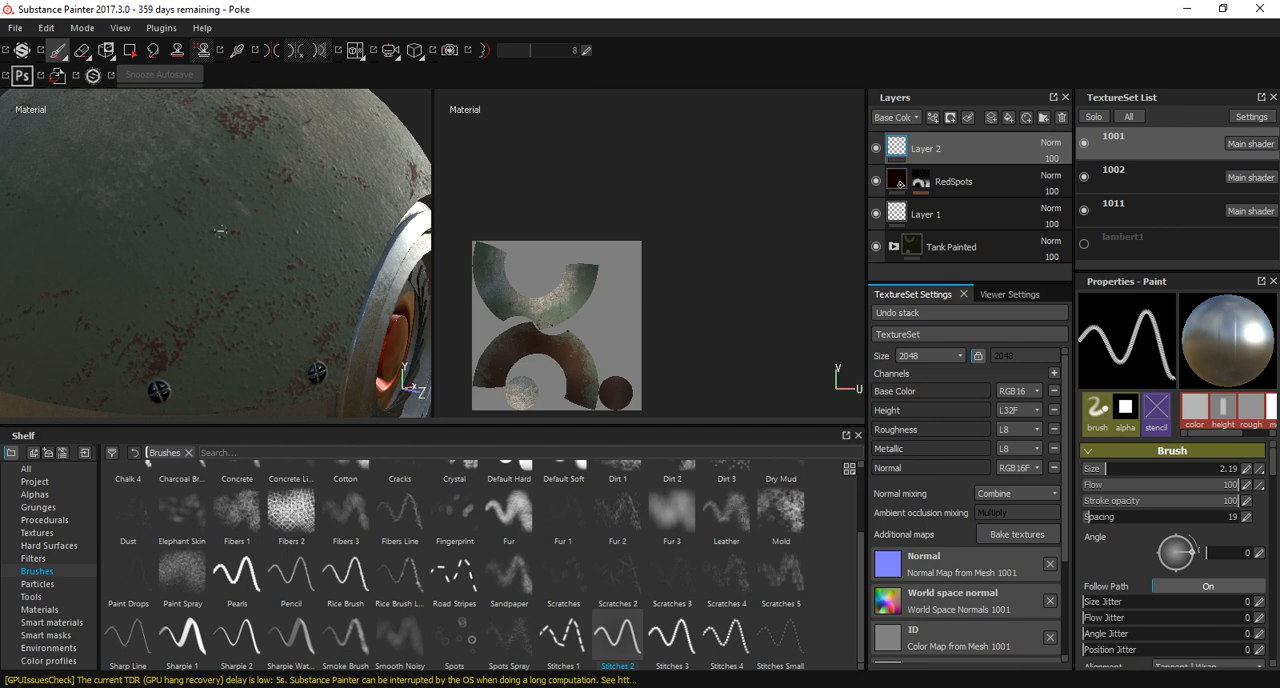
pyautogui.moveTo(216, 158); pyautogui.dragTo(217, 163)
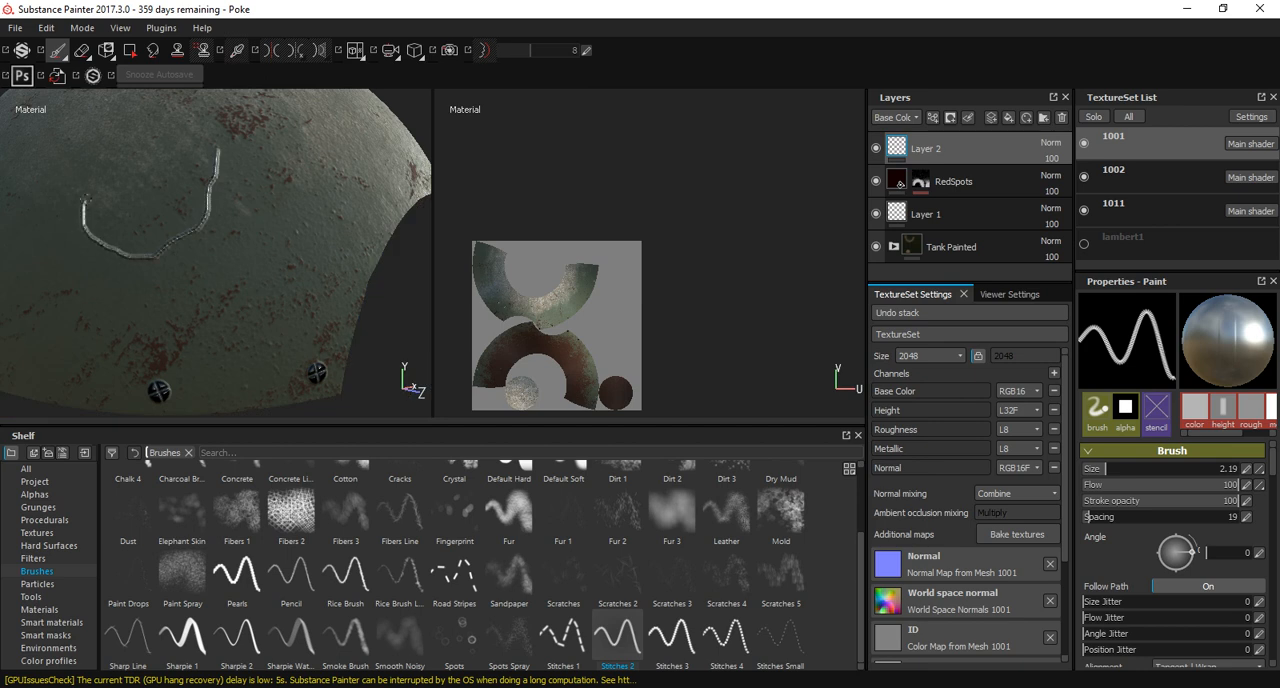
pyautogui.moveTo(83, 200); pyautogui.dragTo(92, 145)
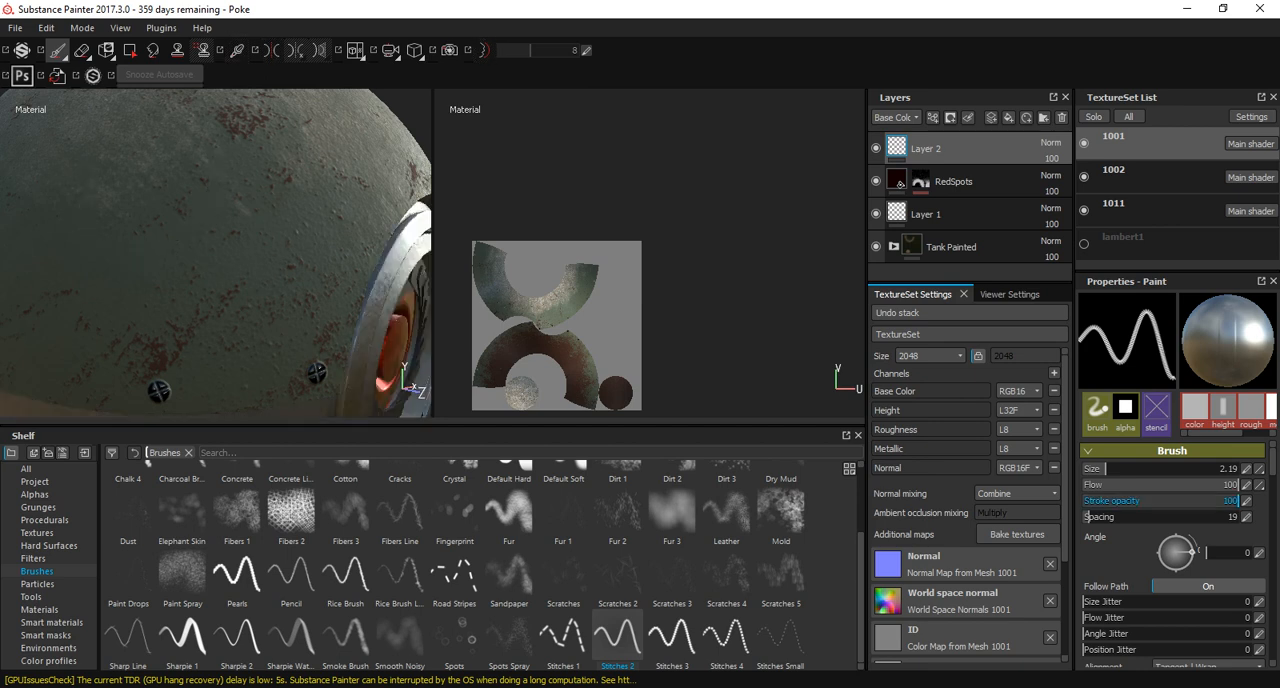
# Switch to the Default Hard brush and remove the stitches_h texture from its height channel.
pyautogui.scroll(-4, 1170, 540)
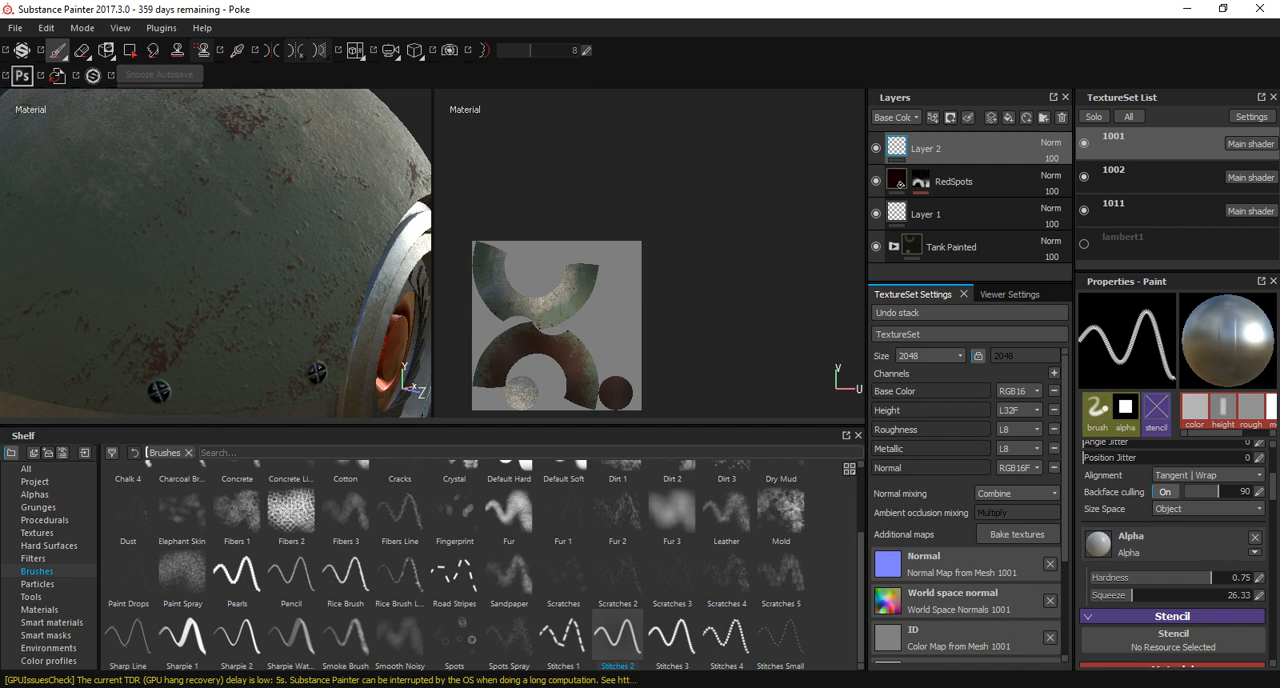
pyautogui.scroll(-6, 1170, 550)
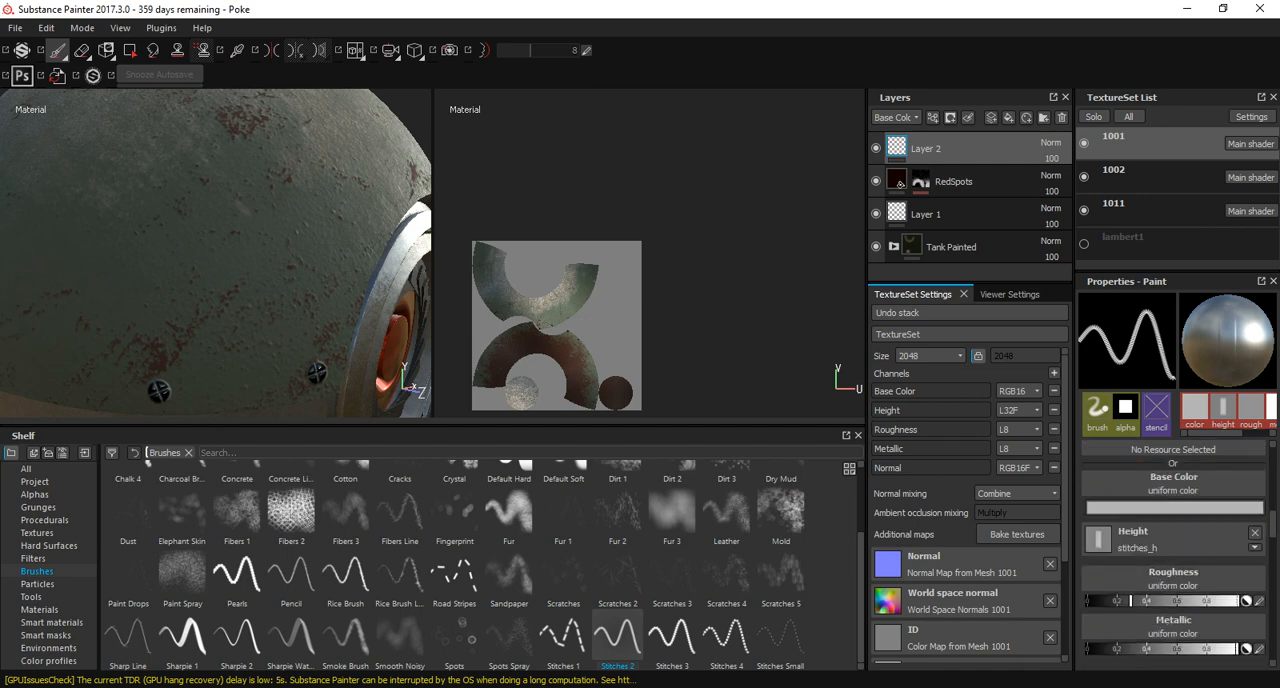
pyautogui.scroll(-1, 1170, 590)
pyautogui.scroll(1, 1170, 590)
pyautogui.click(1170, 540)
pyautogui.press('Escape')
pyautogui.click(1165, 540)
pyautogui.press('Escape')
pyautogui.scroll(2, 480, 560)
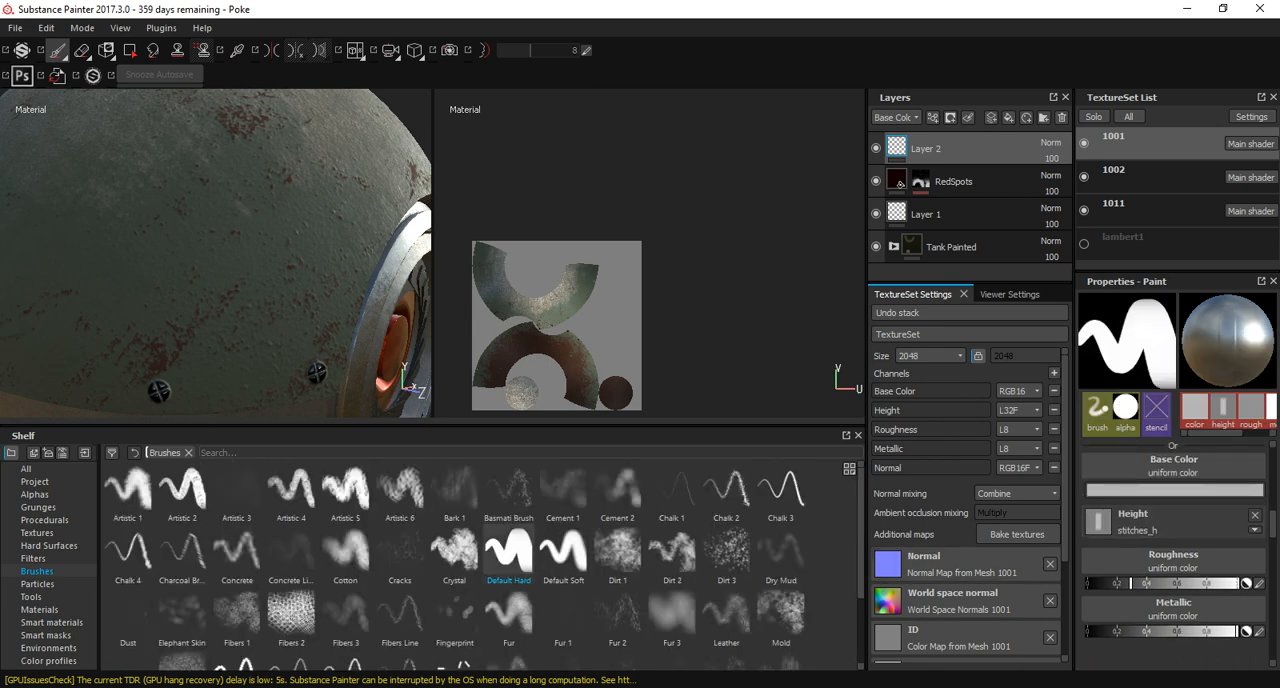
pyautogui.click(1255, 515)
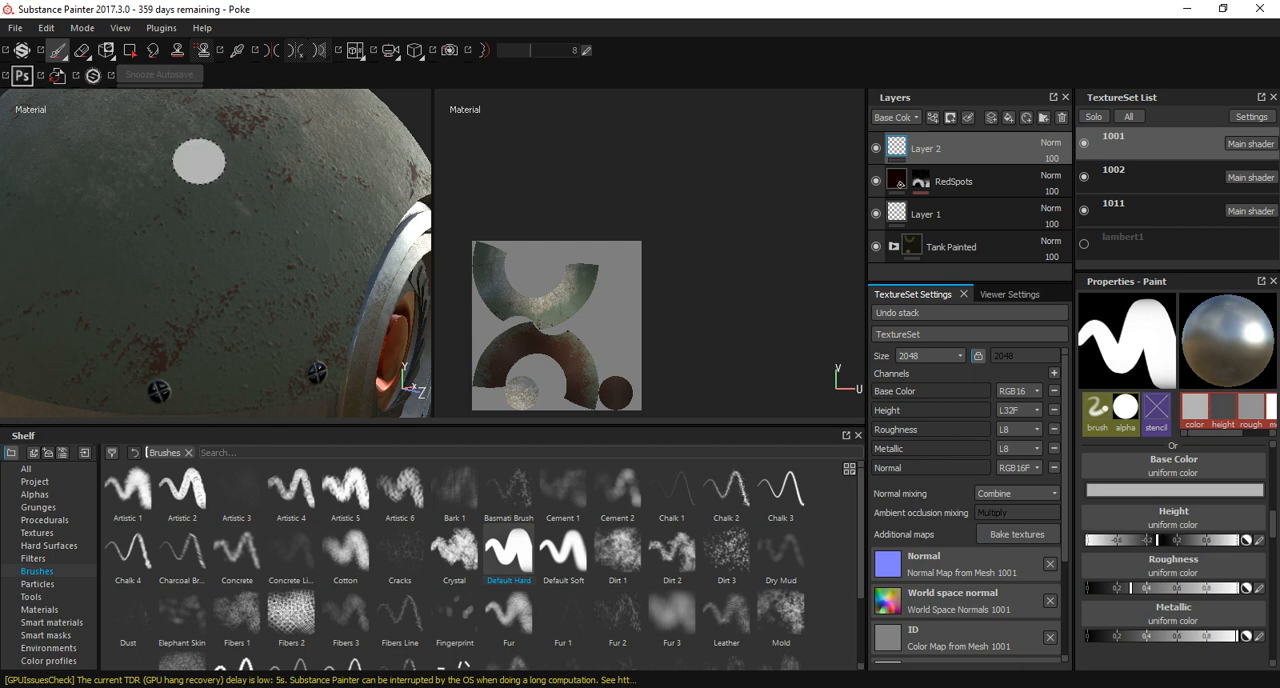
# Shrink the brush to a thin tip and try a short straight stroke on the upper shell.
pyautogui.keyDown('ctrl'); pyautogui.moveTo(198, 161); pyautogui.dragTo(172, 181, button='right'); pyautogui.keyUp('ctrl')
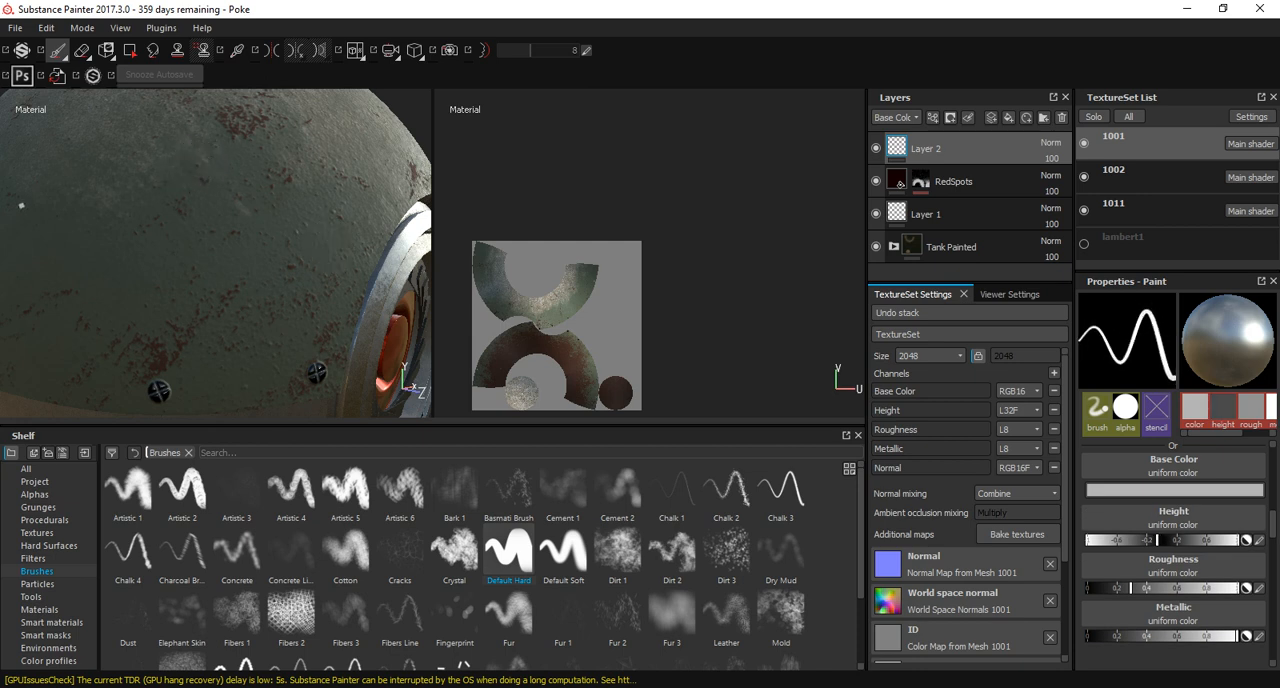
pyautogui.moveTo(24, 199); pyautogui.dragTo(25, 199)
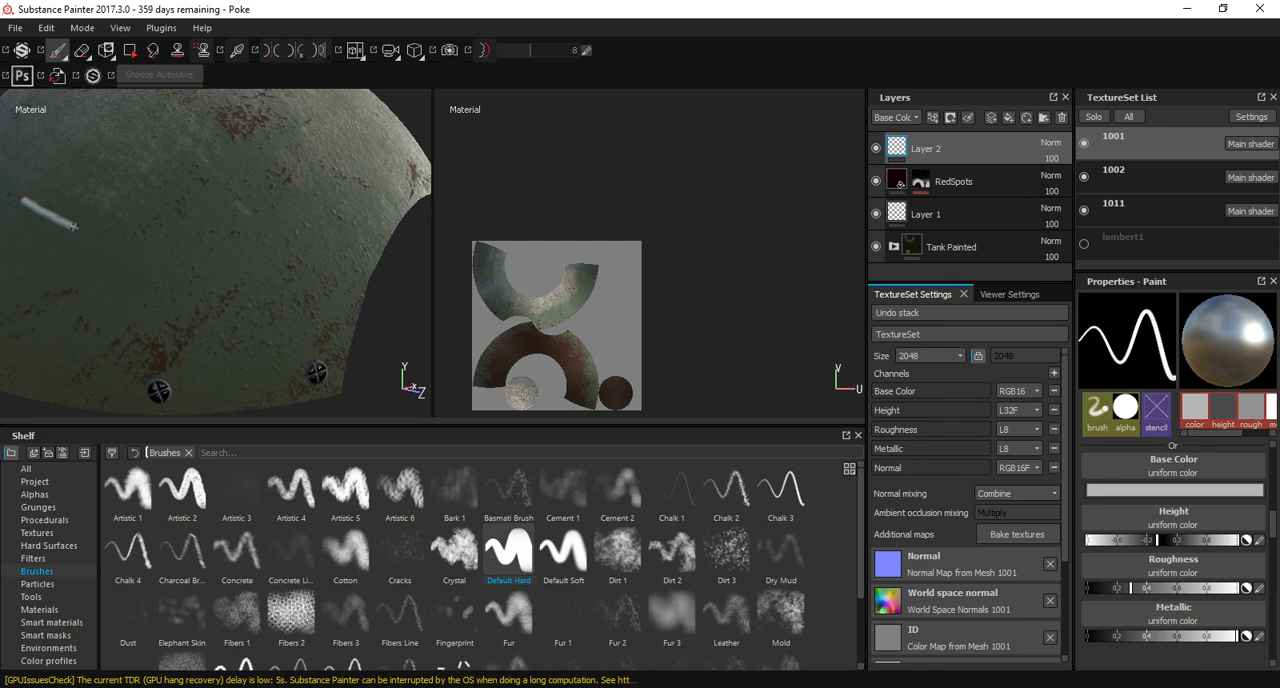
pyautogui.moveTo(135, 250); pyautogui.dragTo(301, 258)
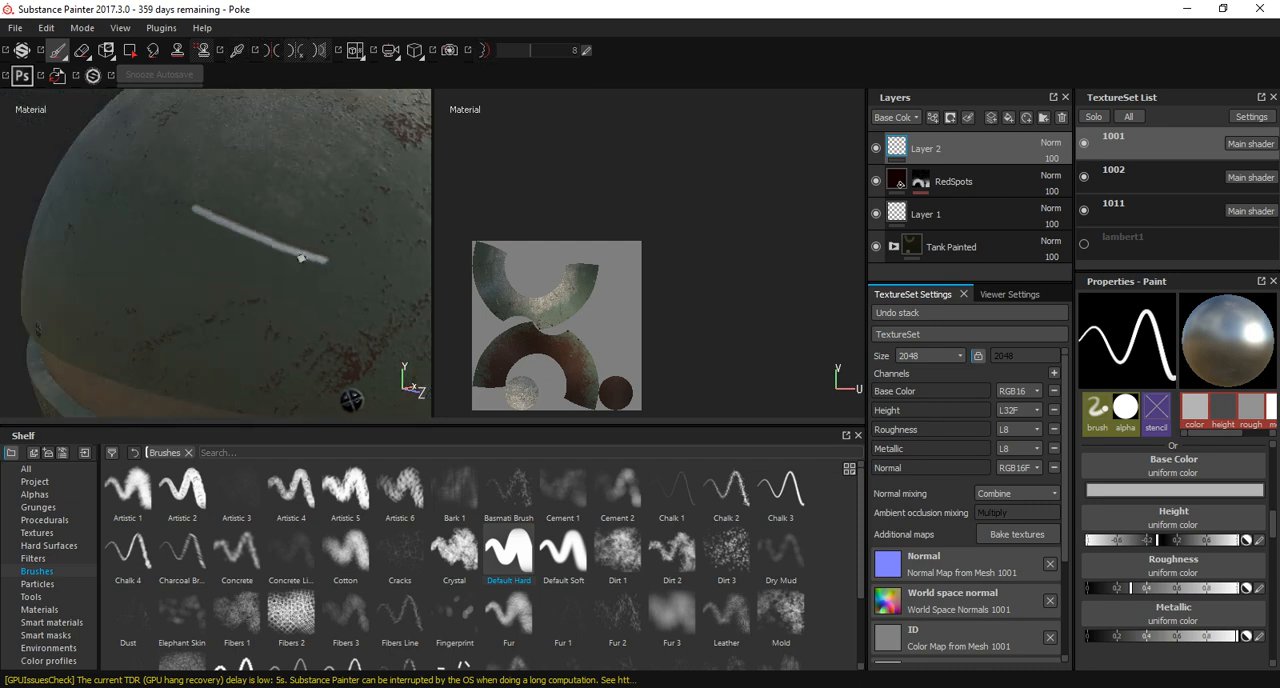
# Turn off the brush's color channel and raise its roughness to the maximum.
pyautogui.click(1125, 491)
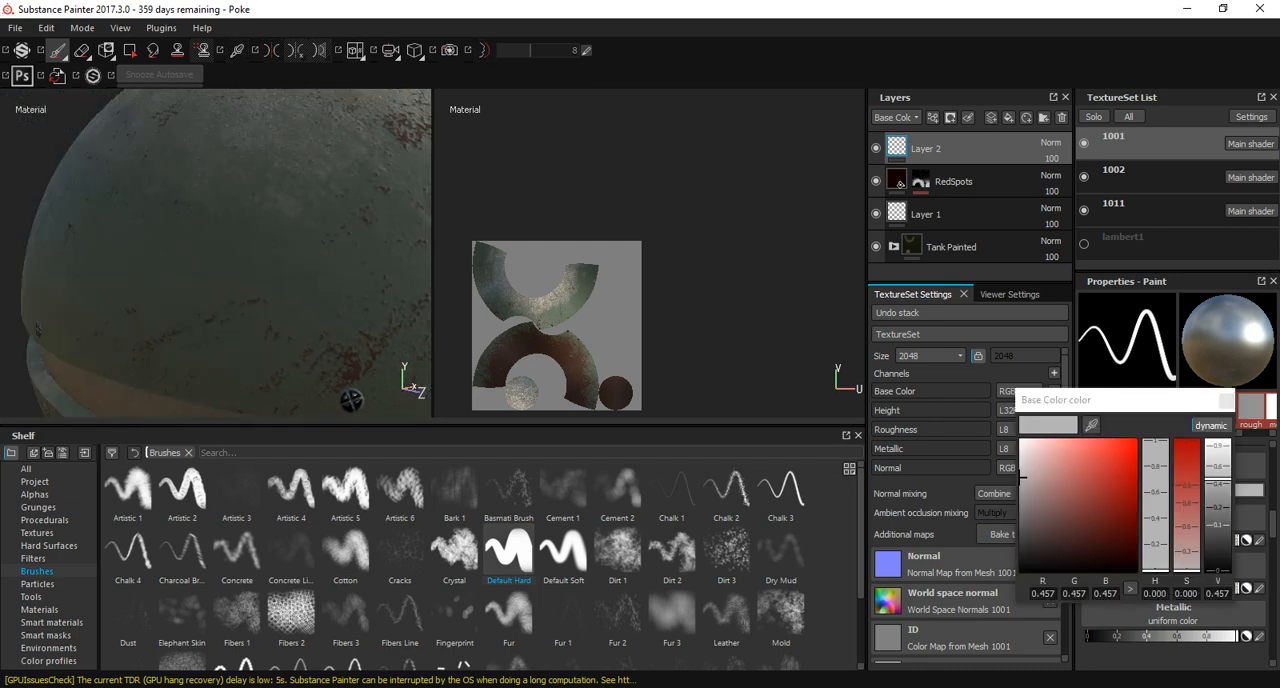
pyautogui.click(1226, 401)
pyautogui.scroll(3, 1165, 472)
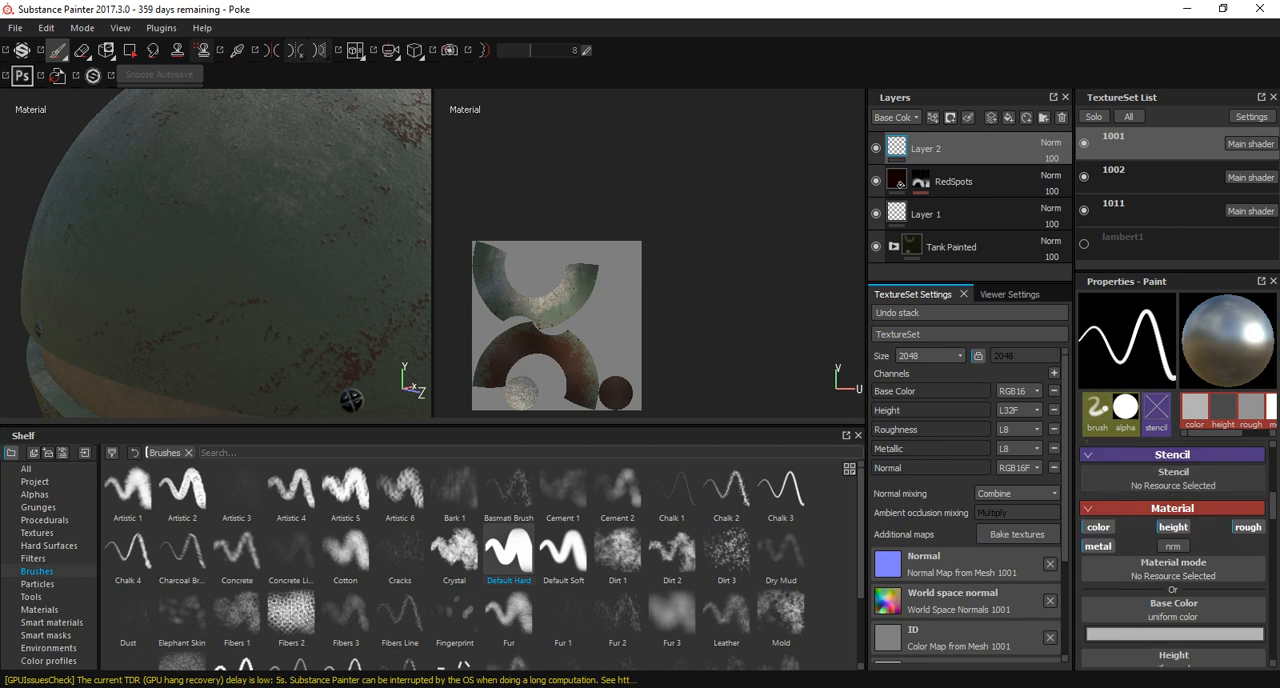
pyautogui.click(1097, 527)
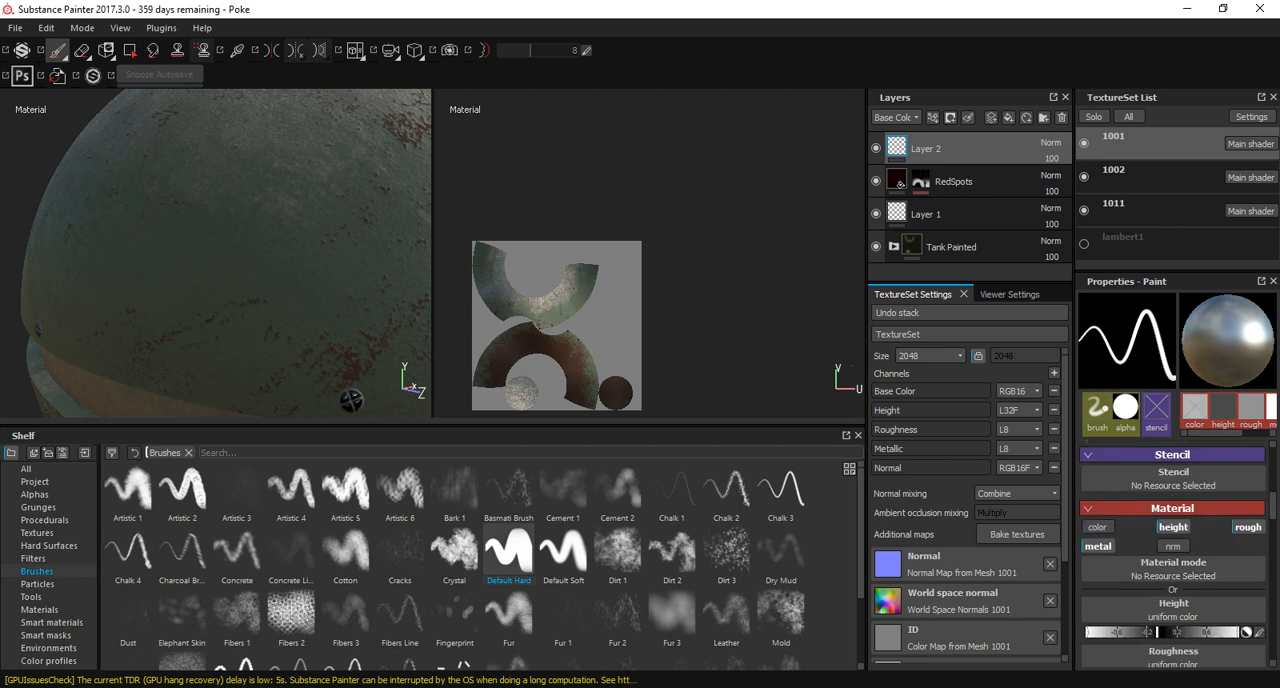
pyautogui.scroll(-2, 1173, 546)
pyautogui.moveTo(1172, 584); pyautogui.dragTo(1242, 585)
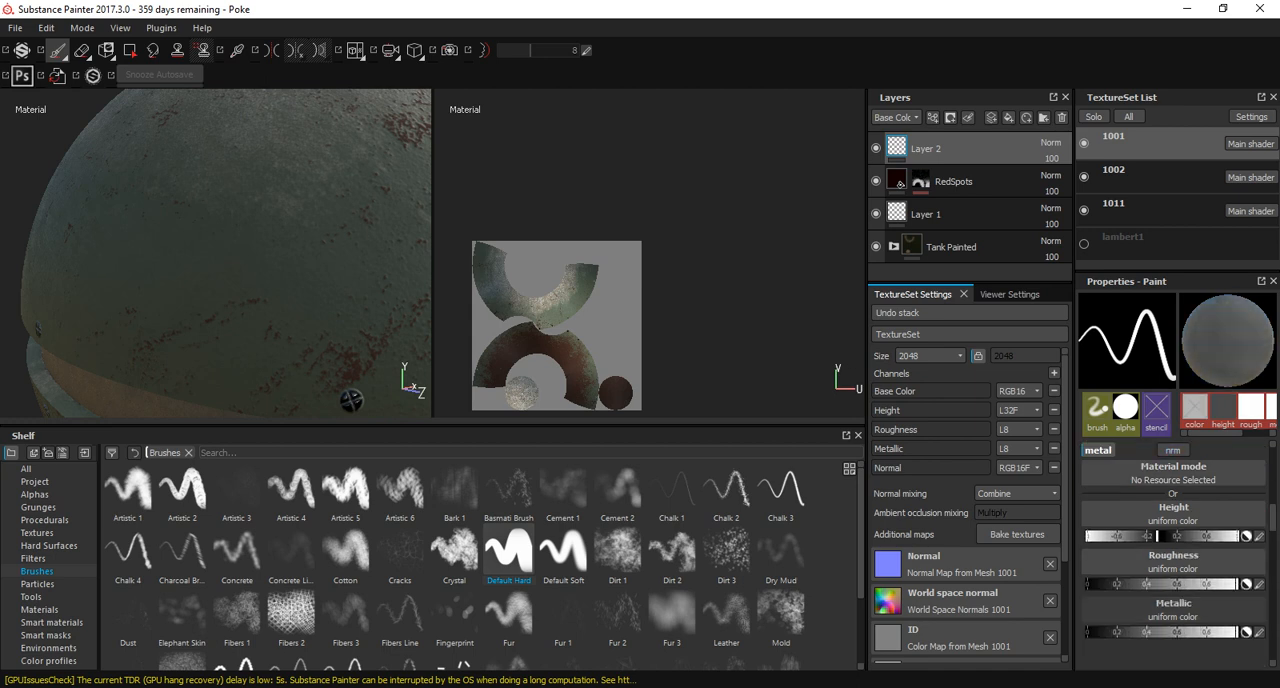
pyautogui.keyDown('alt'); pyautogui.moveTo(265, 189); pyautogui.dragTo(243, 251); pyautogui.keyUp('alt')
pyautogui.keyDown('alt'); pyautogui.moveTo(243, 251); pyautogui.dragTo(329, 248, button='right'); pyautogui.keyUp('alt')
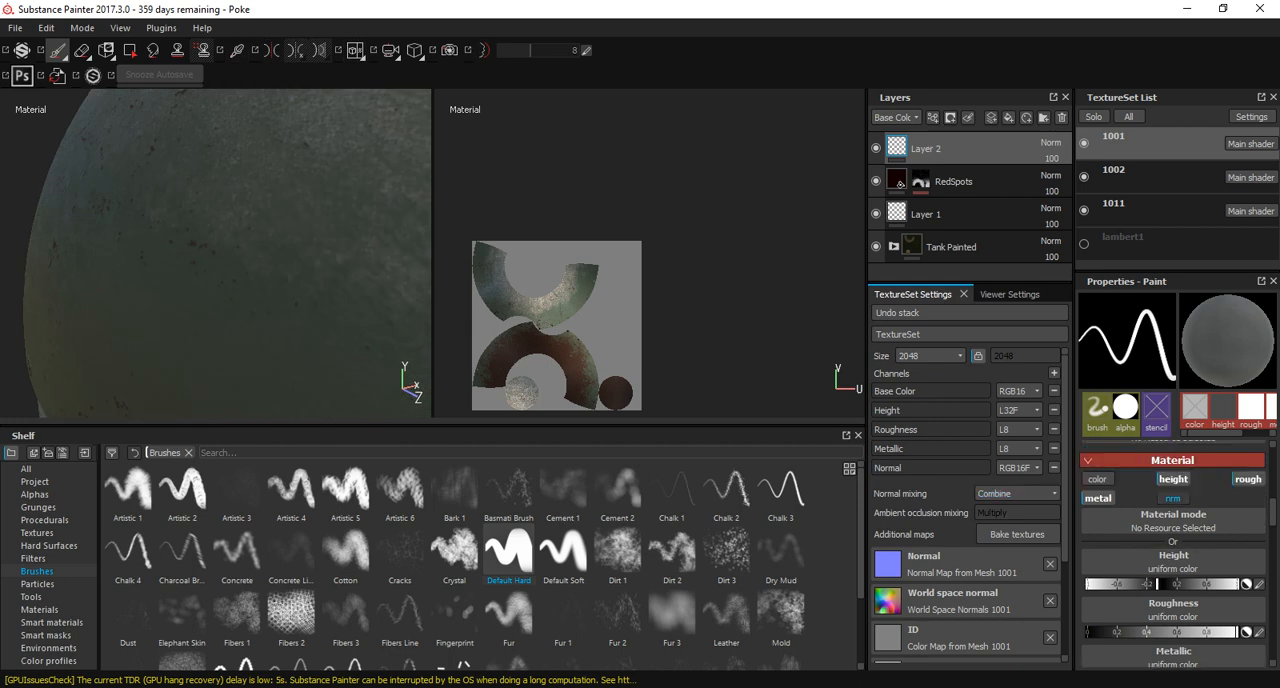
# Turn the brush's color channel back on and set the base color to a near-black green with a value of 0.009.
pyautogui.scroll(1, 1173, 554)
pyautogui.click(1098, 479)
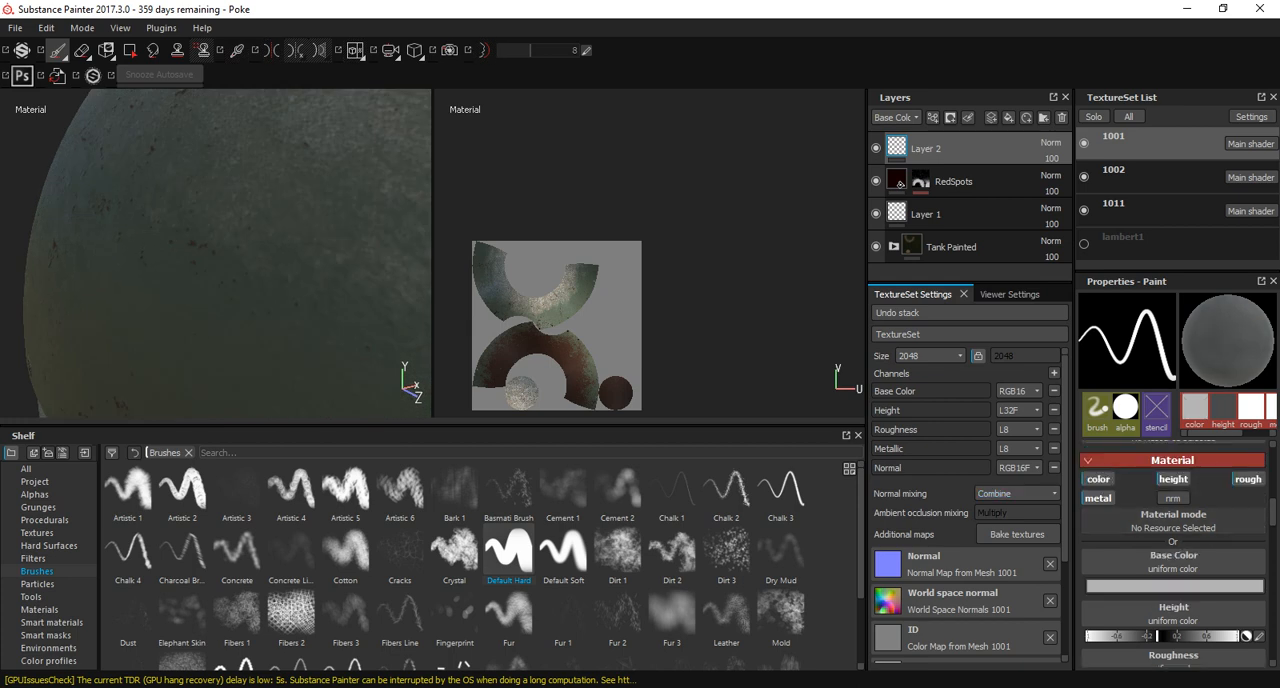
pyautogui.click(1146, 584)
pyautogui.moveTo(1097, 590); pyautogui.dragTo(1040, 646)
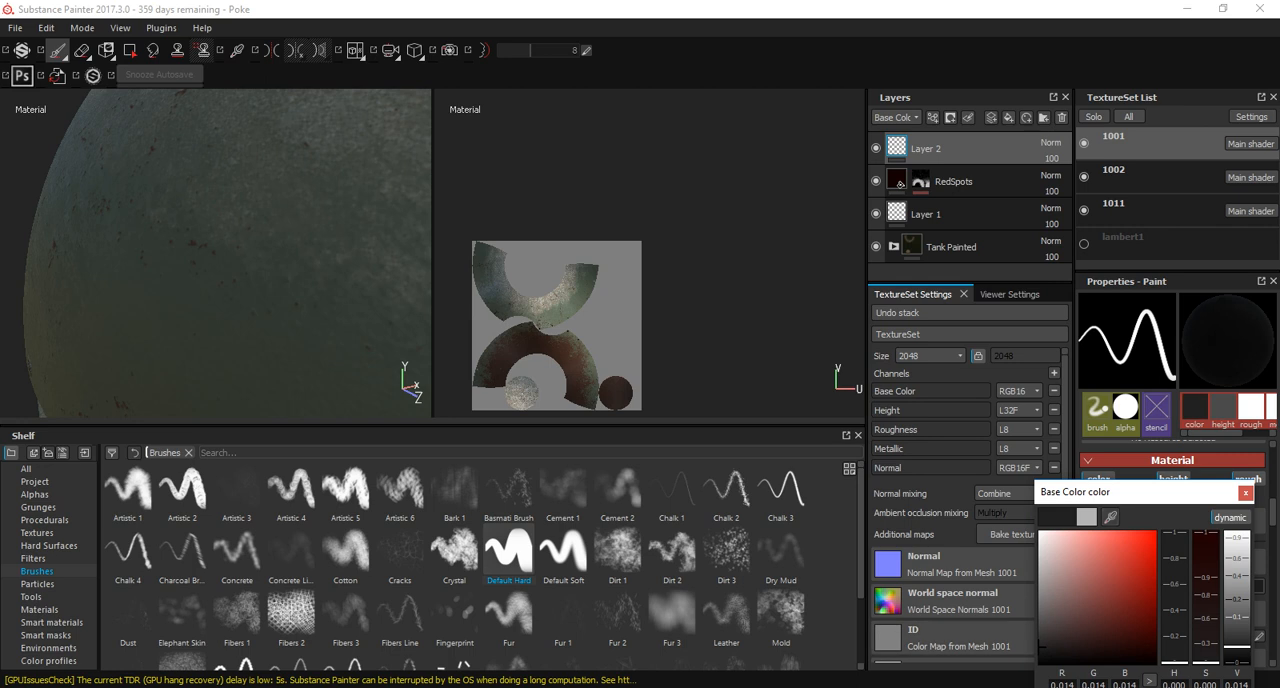
pyautogui.moveTo(1110, 517); pyautogui.dragTo(280, 250)
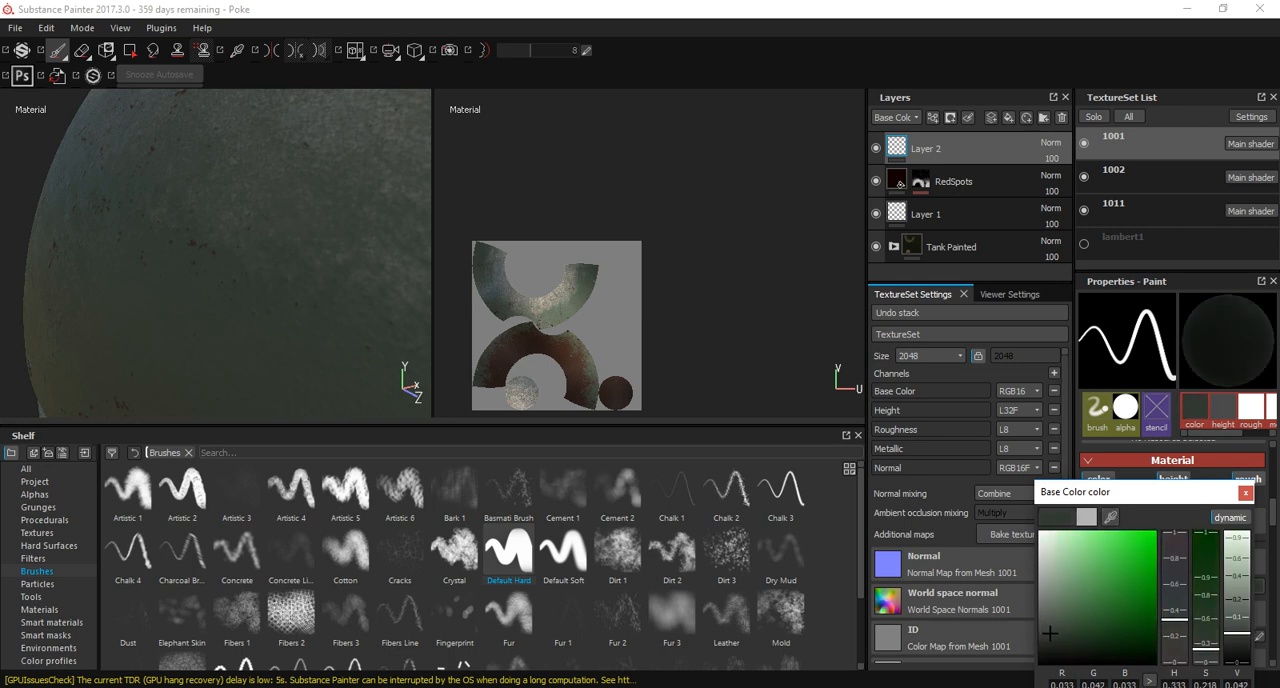
pyautogui.moveTo(1050, 635); pyautogui.dragTo(1043, 650)
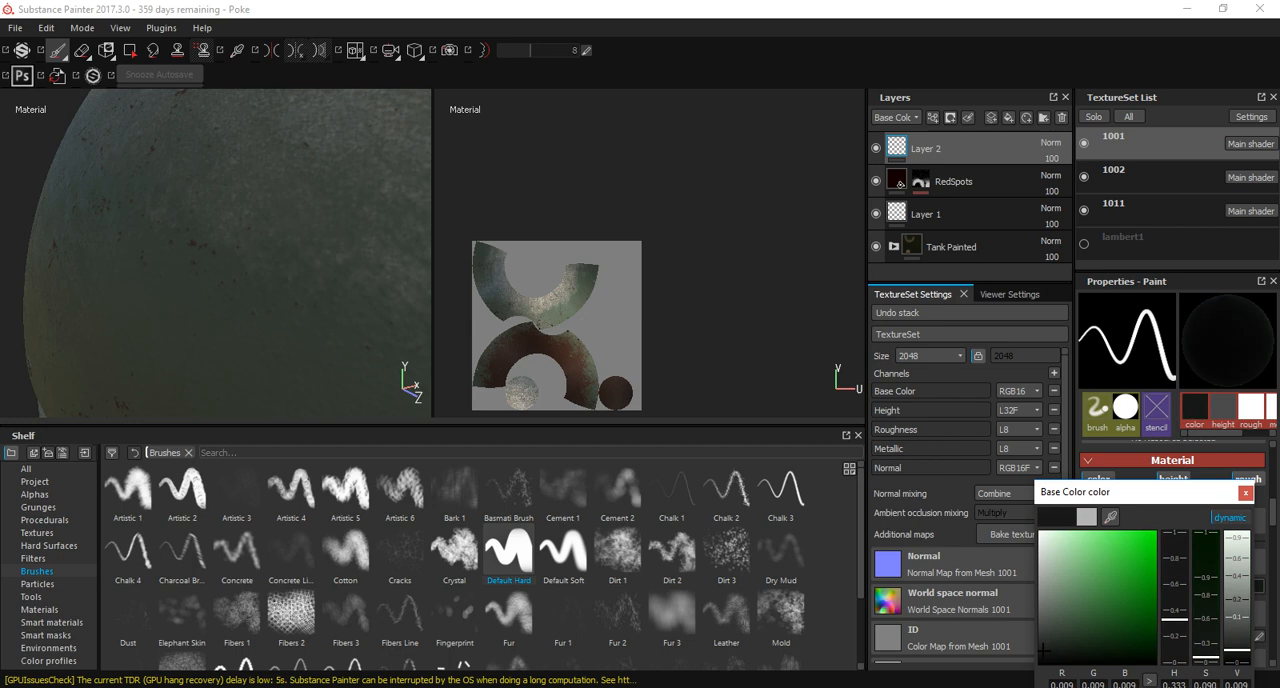
pyautogui.click(1245, 492)
# Try a dark, slightly curved vertical stroke on the side of the upper shell.
pyautogui.keyDown('alt'); pyautogui.moveTo(176, 304); pyautogui.dragTo(160, 150); pyautogui.keyUp('alt')
pyautogui.scroll(-3, 248, 294)
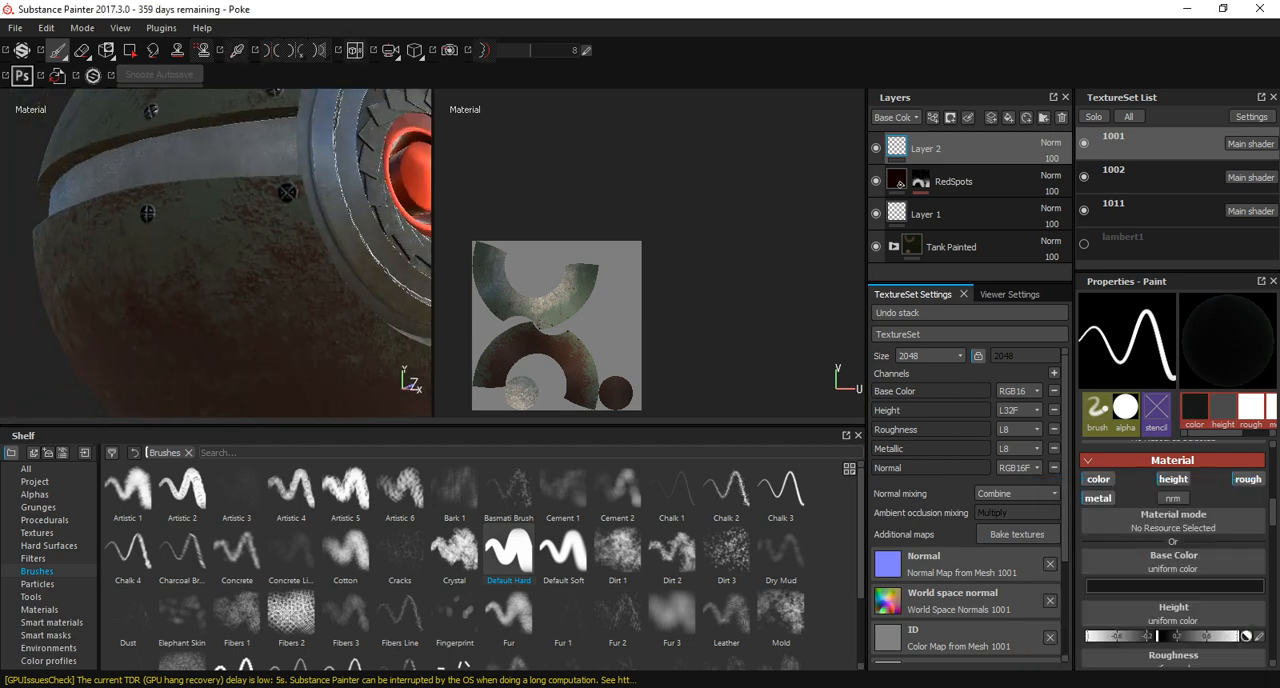
pyautogui.moveTo(239, 252)
pyautogui.keyDown('alt'); pyautogui.mouseDown()
pyautogui.moveTo(290, 235)
pyautogui.moveTo(350, 275)
pyautogui.moveTo(255, 265)
pyautogui.mouseUp(); pyautogui.keyUp('alt')
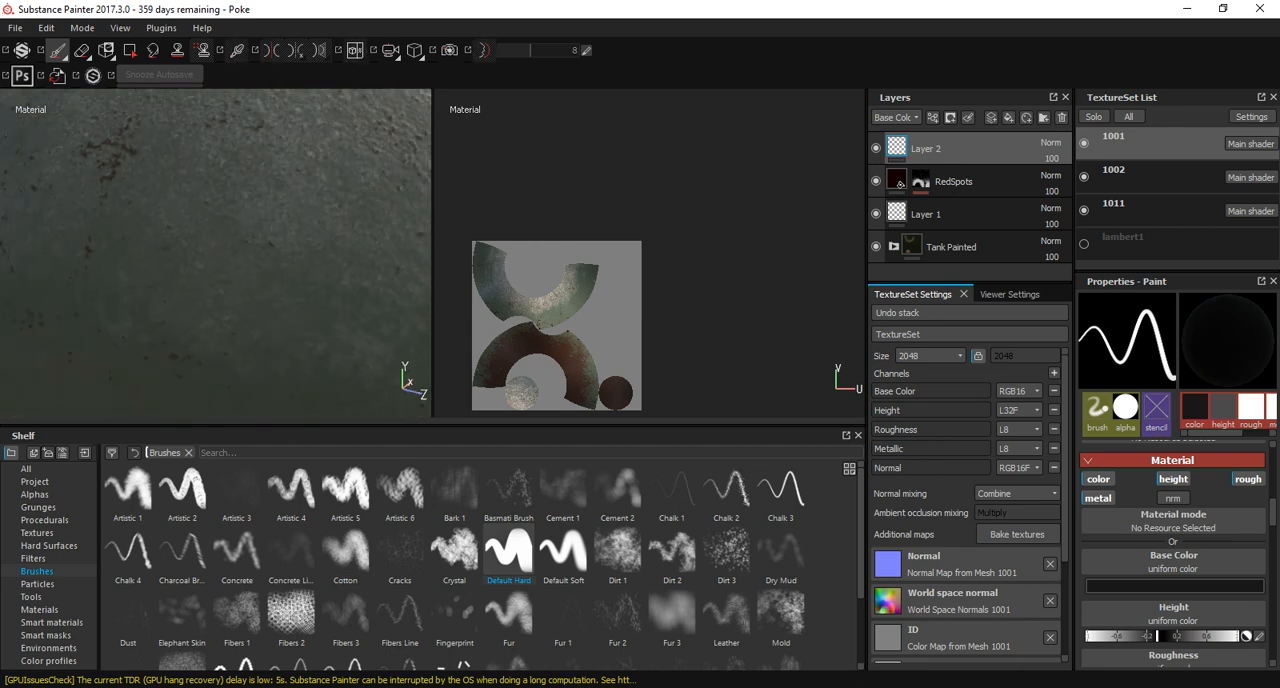
pyautogui.scroll(-3, 175, 270)
pyautogui.keyDown('alt'); pyautogui.moveTo(175, 270); pyautogui.dragTo(200, 180); pyautogui.keyUp('alt')
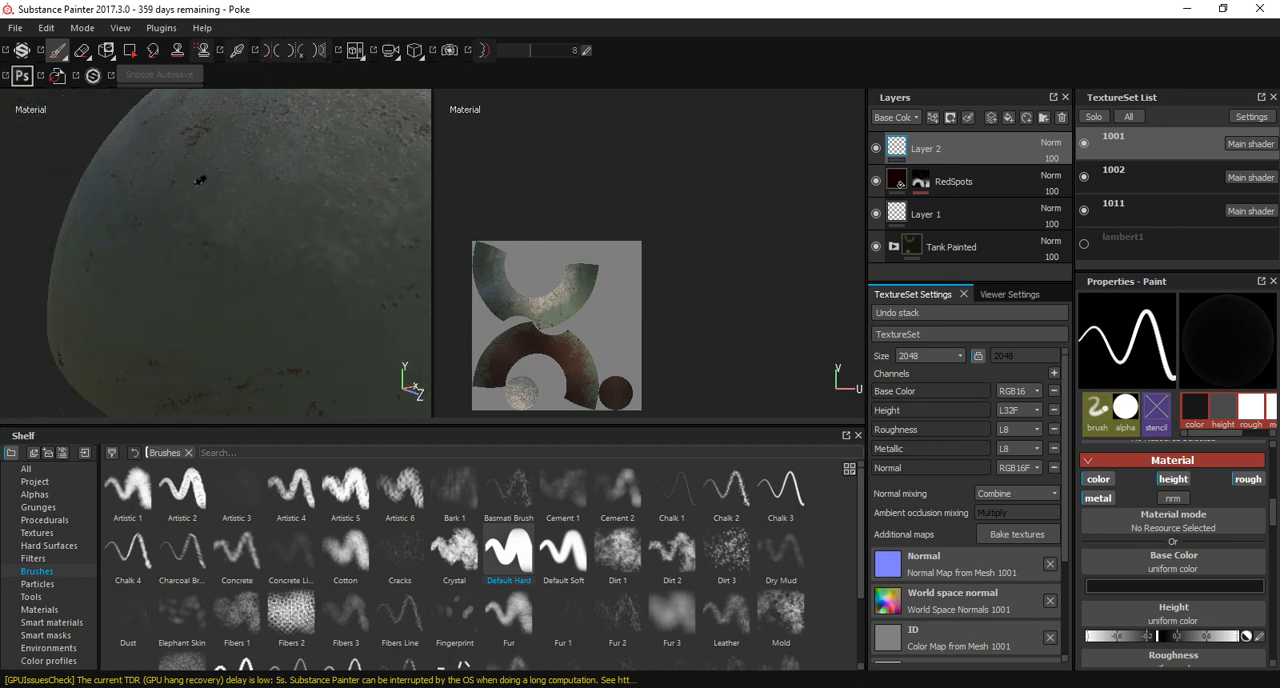
pyautogui.moveTo(165, 303); pyautogui.dragTo(162, 317)
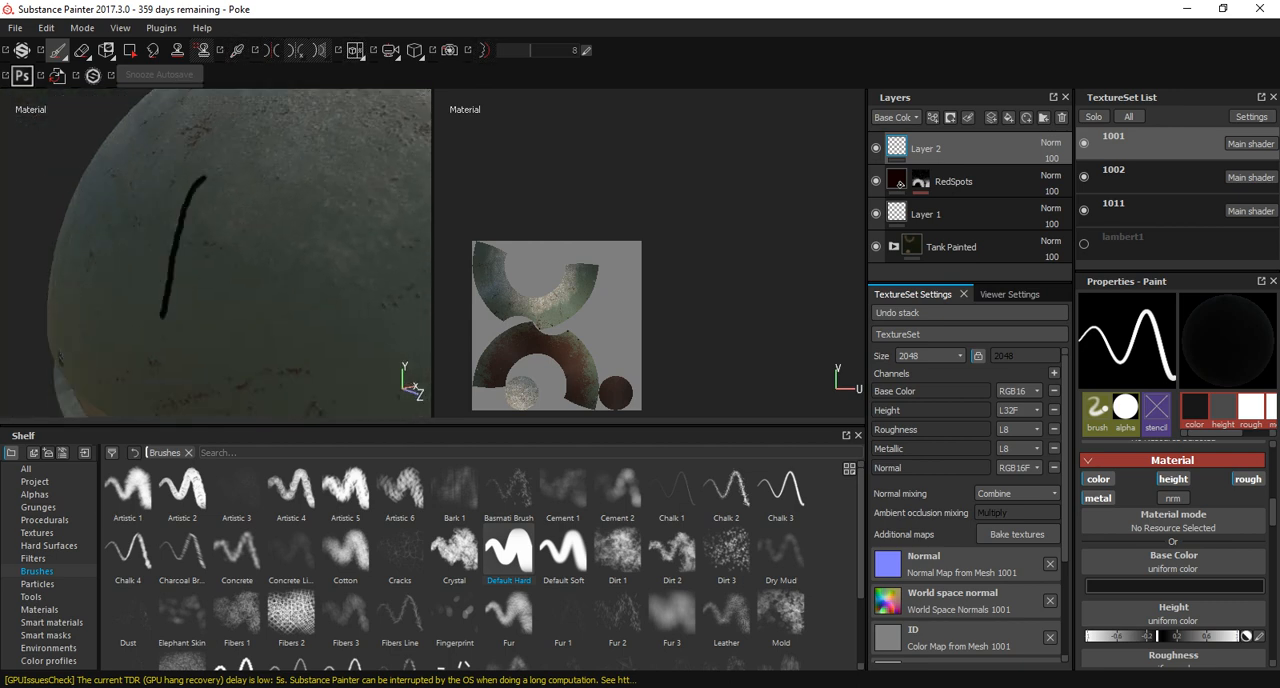
# Set the base color to a muted green with RGB 0.121, 0.175, 0.121 and test it with a short stroke on the shell.
pyautogui.click(1150, 587)
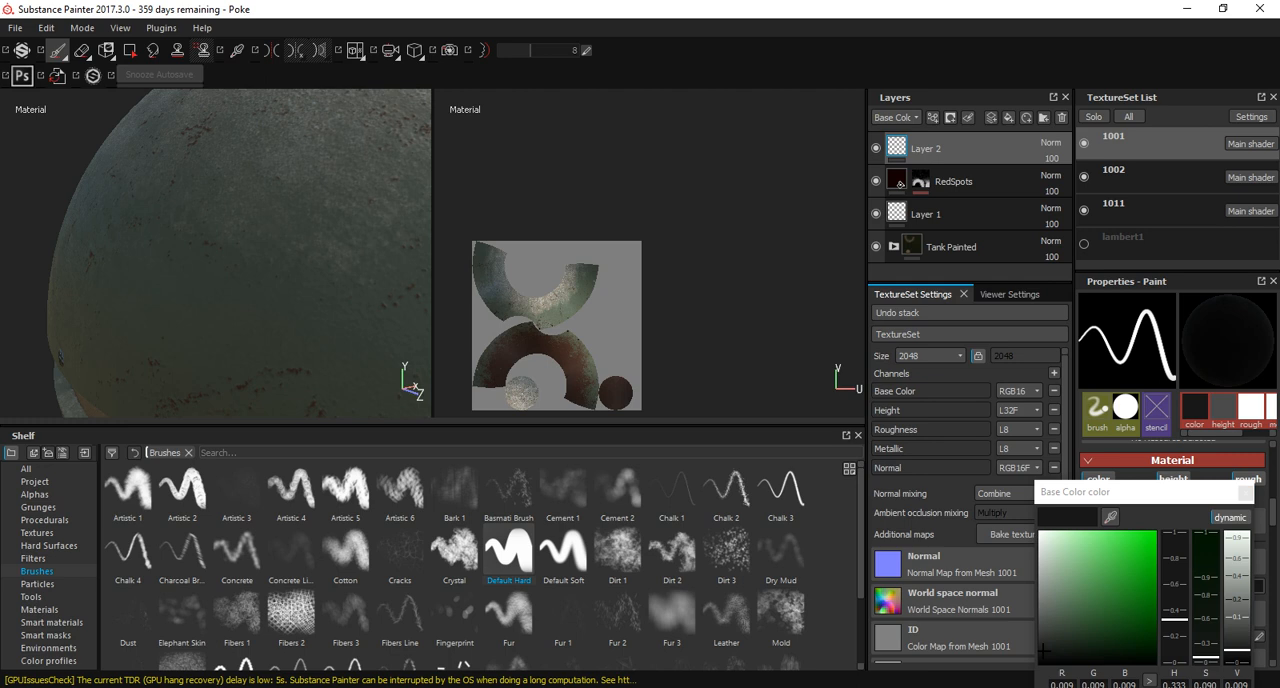
pyautogui.click(1055, 603)
pyautogui.moveTo(230, 194); pyautogui.dragTo(212, 223)
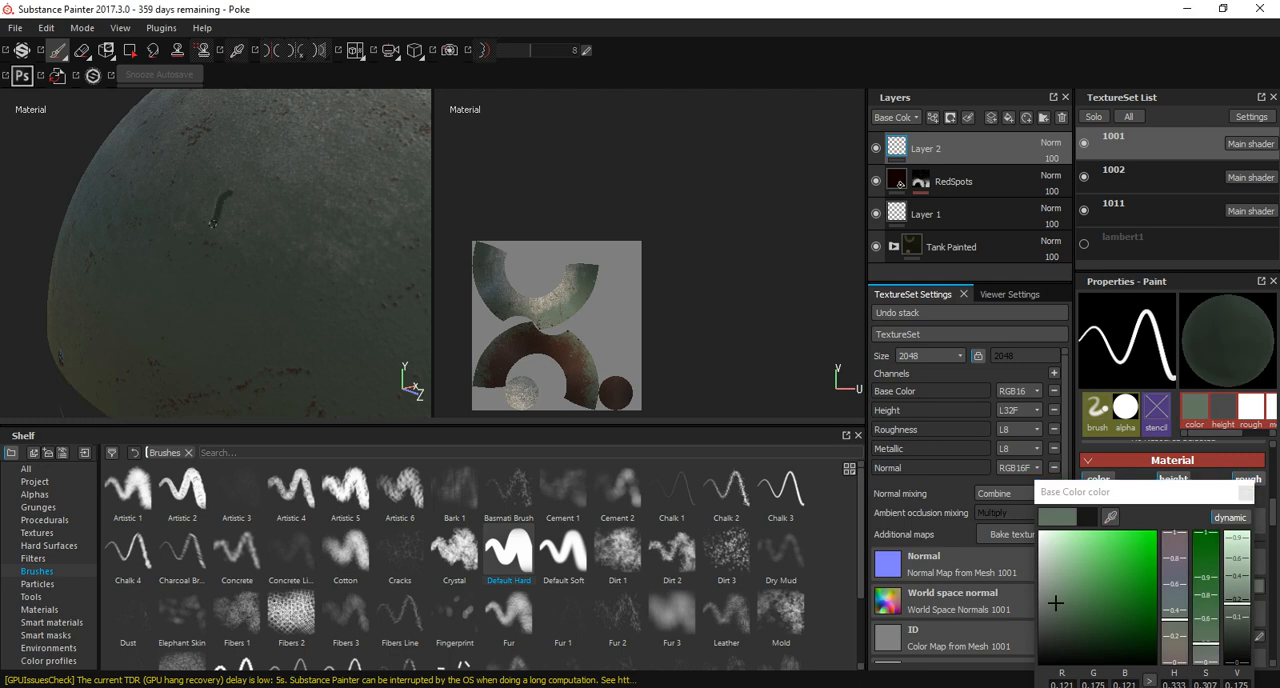
pyautogui.moveTo(171, 301); pyautogui.dragTo(169, 321)
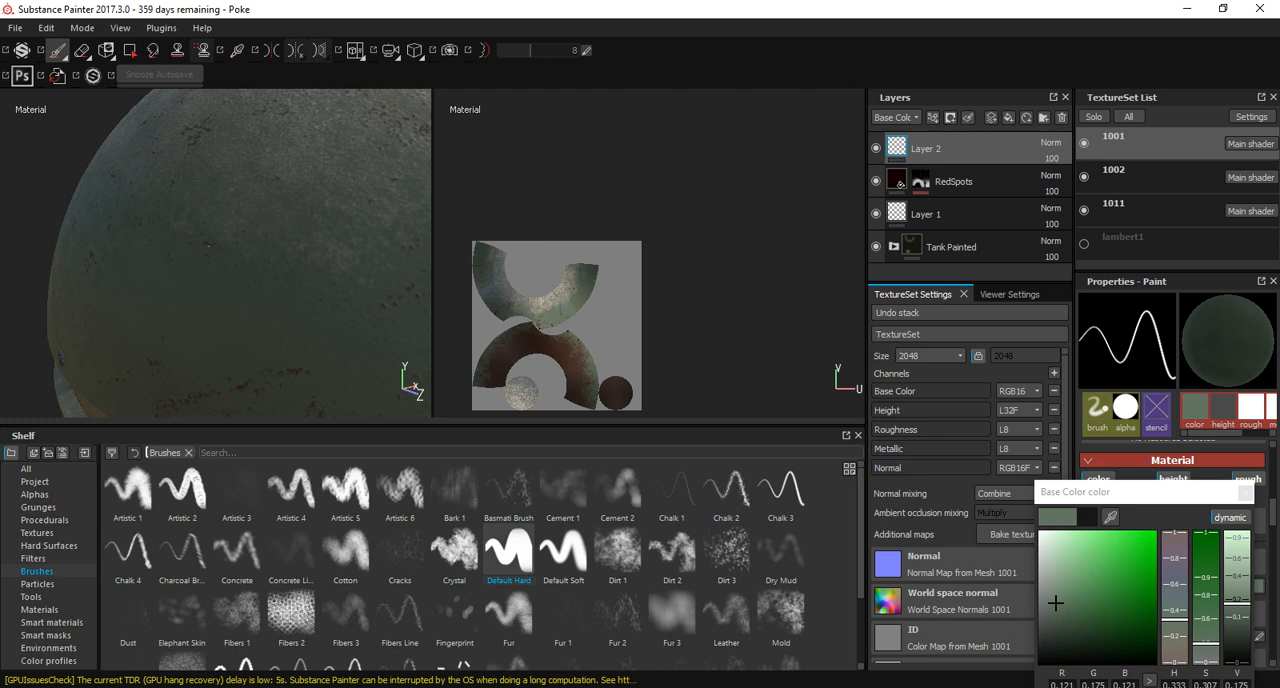
# Engrave a four-sided panel outline with thin straight lines on the upper shell.
pyautogui.keyDown('alt'); pyautogui.moveTo(26, 255); pyautogui.dragTo(177, 205); pyautogui.keyUp('alt')
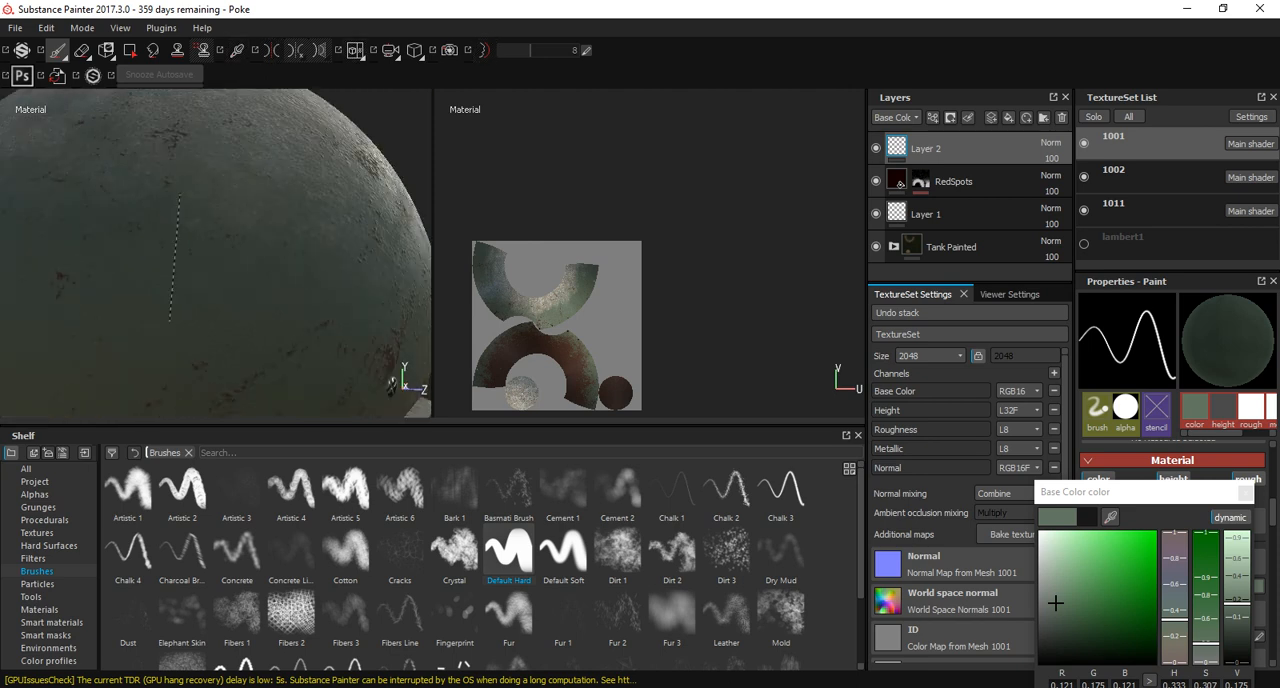
pyautogui.keyDown('shift'); pyautogui.click(162, 200); pyautogui.keyUp('shift')
pyautogui.keyDown('shift'); pyautogui.click(320, 152); pyautogui.keyUp('shift')
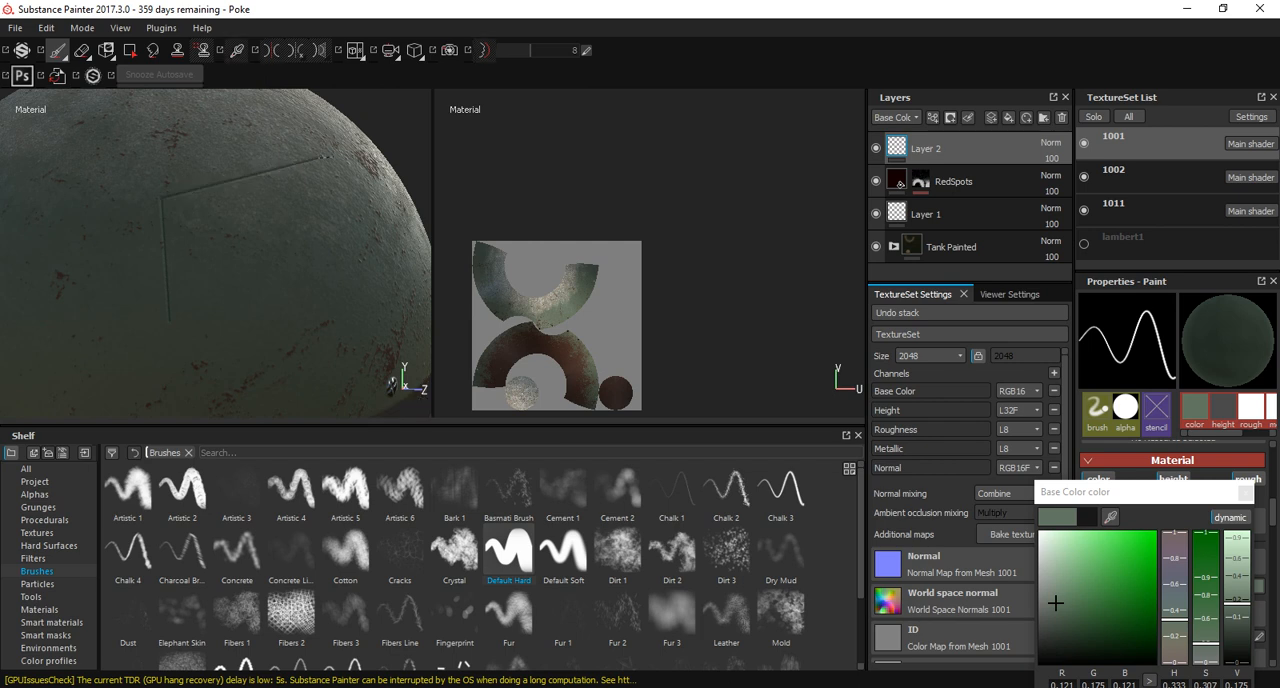
pyautogui.keyDown('shift'); pyautogui.click(390, 277); pyautogui.keyUp('shift')
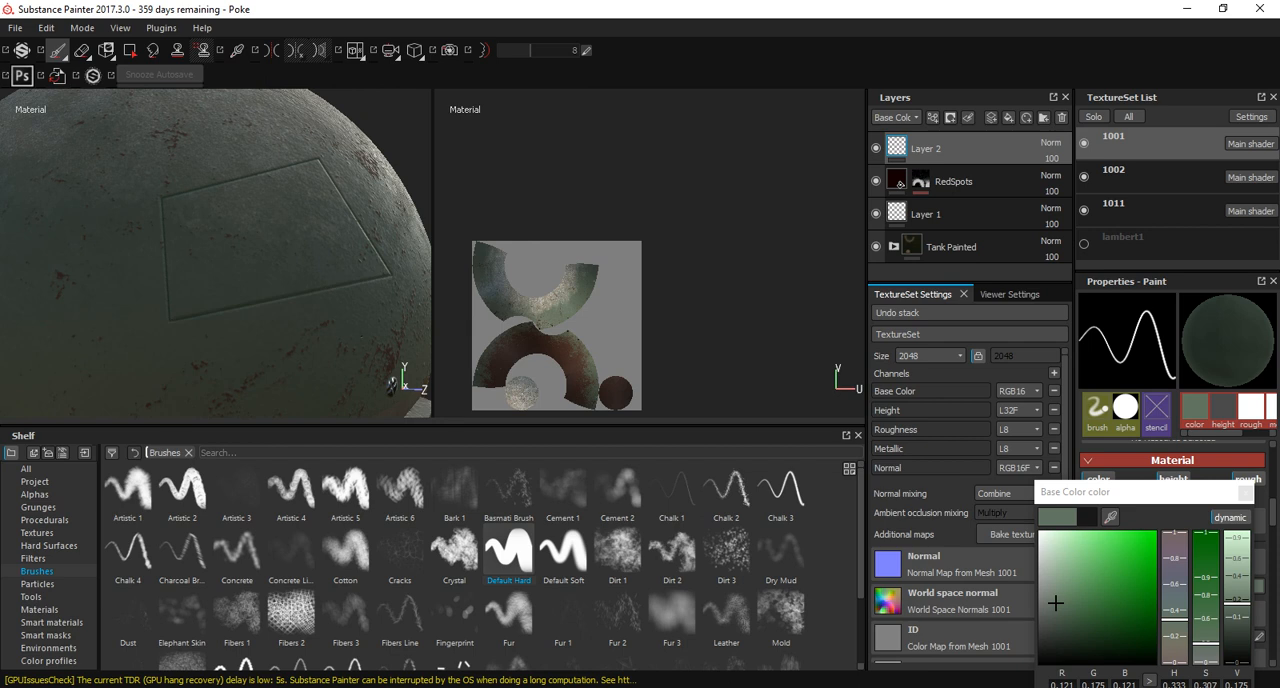
# Load the Metal Stitches tool for painting over the panel outline on the upper shell.
pyautogui.moveTo(392, 383)
pyautogui.keyDown('alt'); pyautogui.mouseDown()
pyautogui.moveTo(242, 377)
pyautogui.moveTo(170, 280)
pyautogui.moveTo(200, 262)
pyautogui.mouseUp(); pyautogui.keyUp('alt')
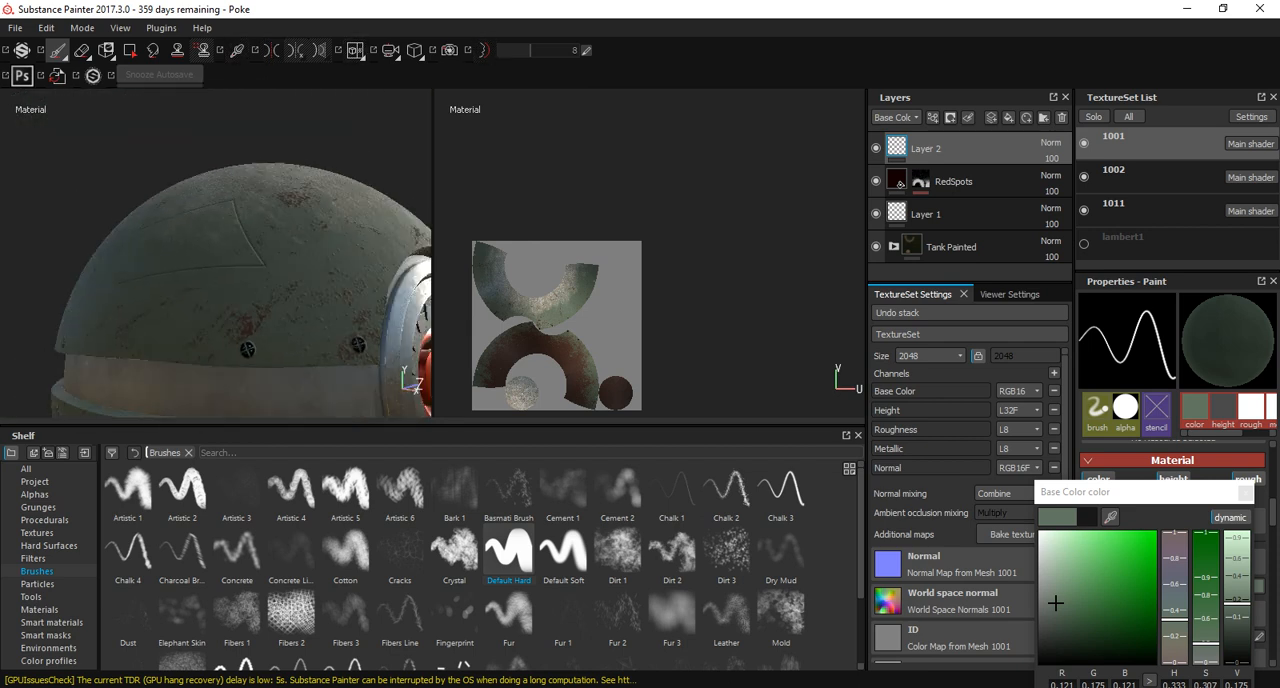
pyautogui.click(38, 584)
pyautogui.click(32, 597)
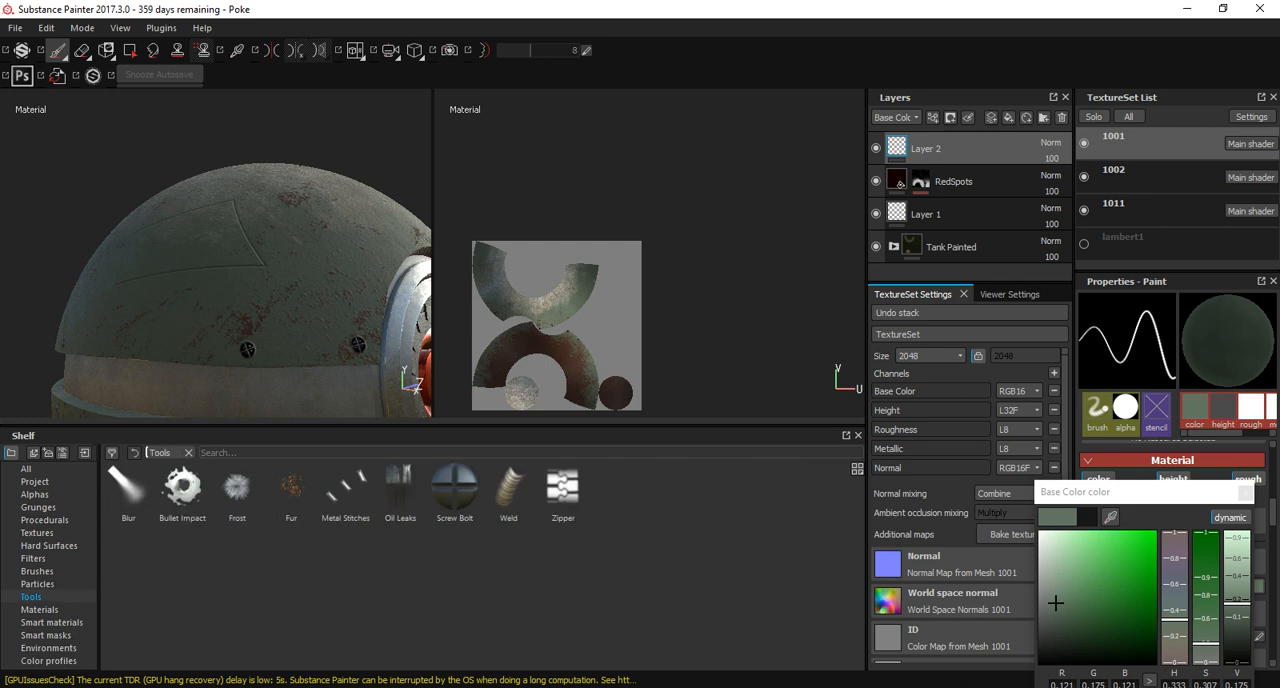
pyautogui.click(345, 488)
pyautogui.keyDown('alt'); pyautogui.moveTo(275, 240); pyautogui.dragTo(250, 310); pyautogui.keyUp('alt')
pyautogui.scroll(2, 250, 310)
pyautogui.scroll(1, 272, 300)
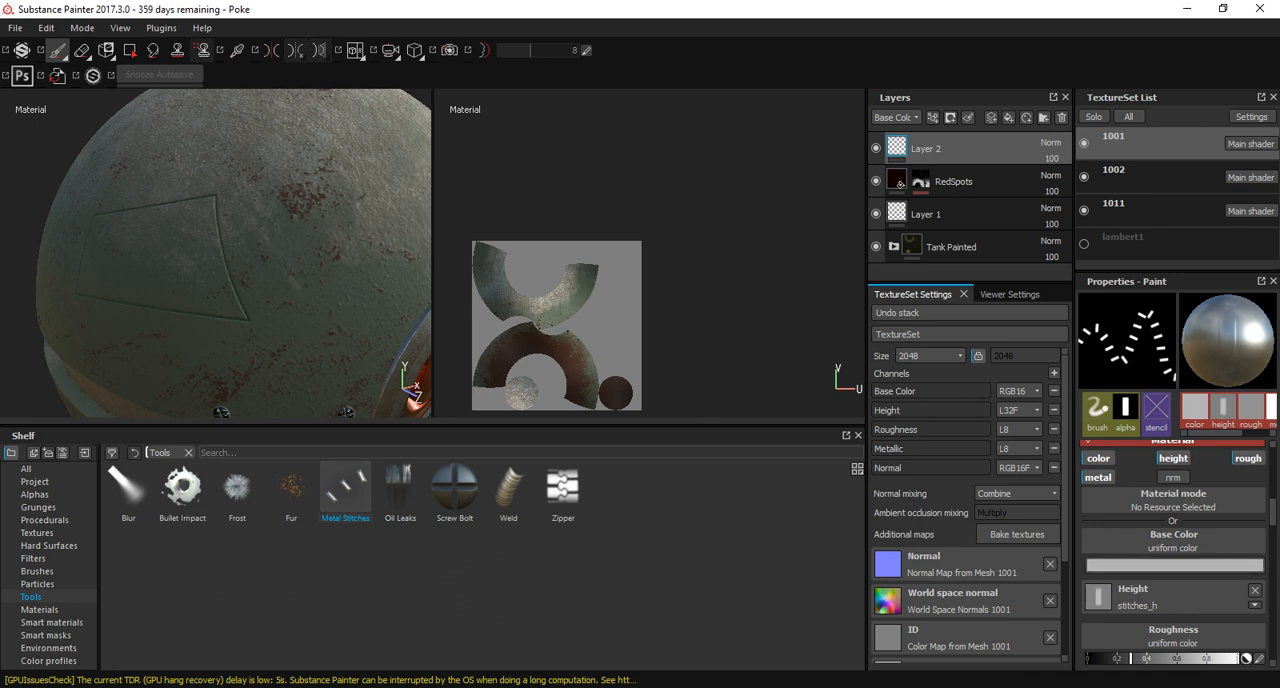
# Set the stitches' base color to a muted green with RGB 0.138, 0.165, 0.136.
pyautogui.click(1116, 566)
pyautogui.moveTo(1035, 570); pyautogui.dragTo(1019, 581)
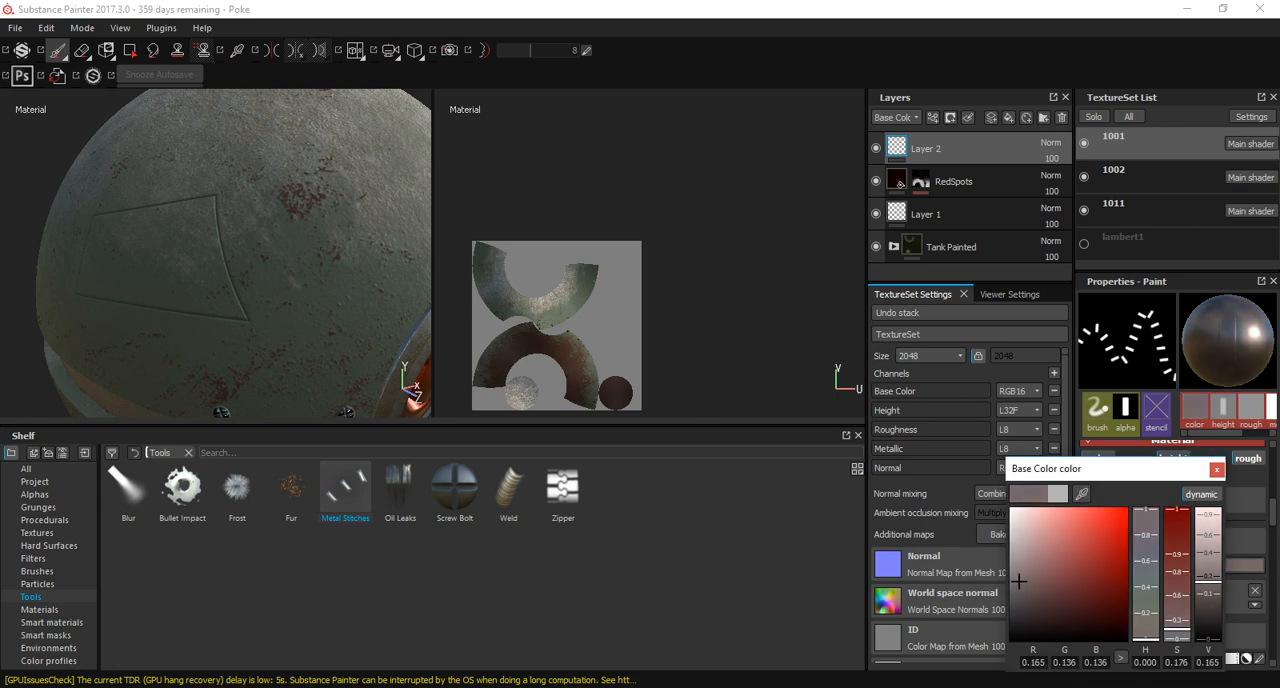
pyautogui.moveTo(1146, 555)
pyautogui.mouseDown()
pyautogui.moveTo(1146, 516)
pyautogui.moveTo(1146, 553)
pyautogui.mouseUp()
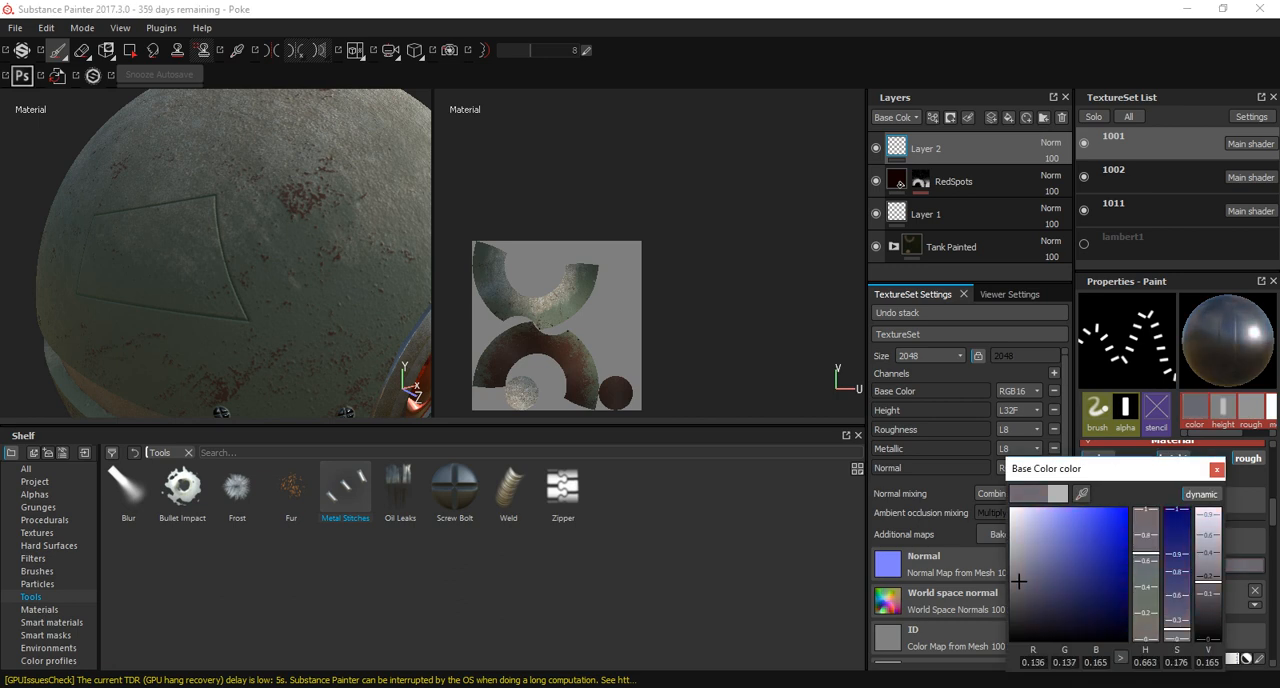
pyautogui.keyDown('alt'); pyautogui.moveTo(230, 245); pyautogui.dragTo(292, 258); pyautogui.keyUp('alt')
pyautogui.keyDown('alt'); pyautogui.moveTo(292, 258); pyautogui.dragTo(315, 266, button='right'); pyautogui.keyUp('alt')
pyautogui.keyDown('alt'); pyautogui.moveTo(270, 250); pyautogui.dragTo(310, 275, button='middle'); pyautogui.keyUp('alt')
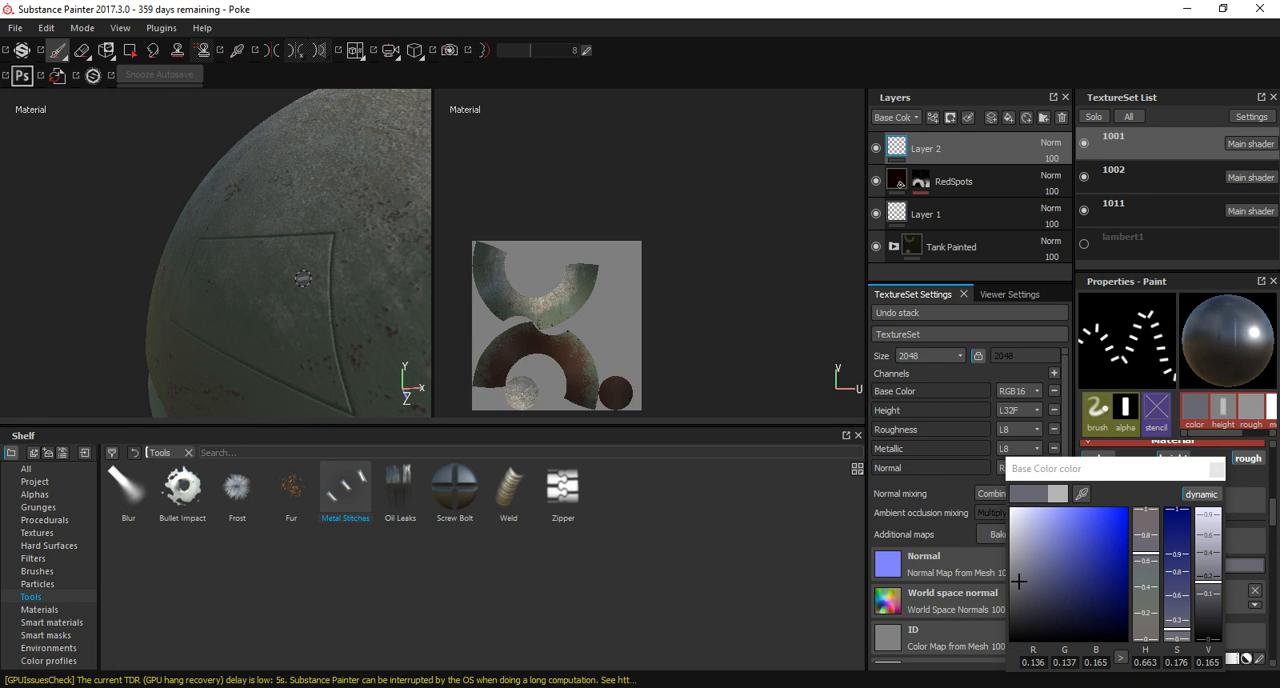
pyautogui.keyDown('alt'); pyautogui.moveTo(303, 277); pyautogui.dragTo(325, 282, button='right'); pyautogui.keyUp('alt')
pyautogui.moveTo(1146, 578); pyautogui.dragTo(1146, 597)
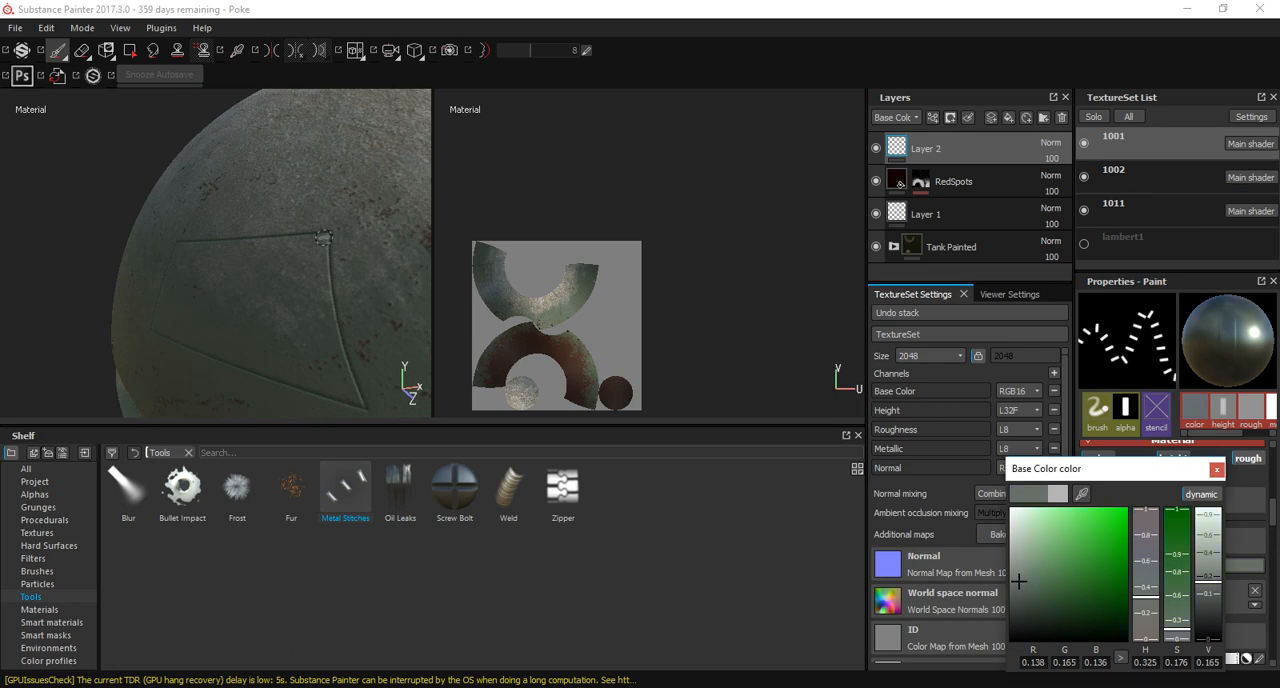
# Paint metal stitches down the two side edges of the four-sided panel outline.
pyautogui.moveTo(330, 236); pyautogui.dragTo(366, 411)
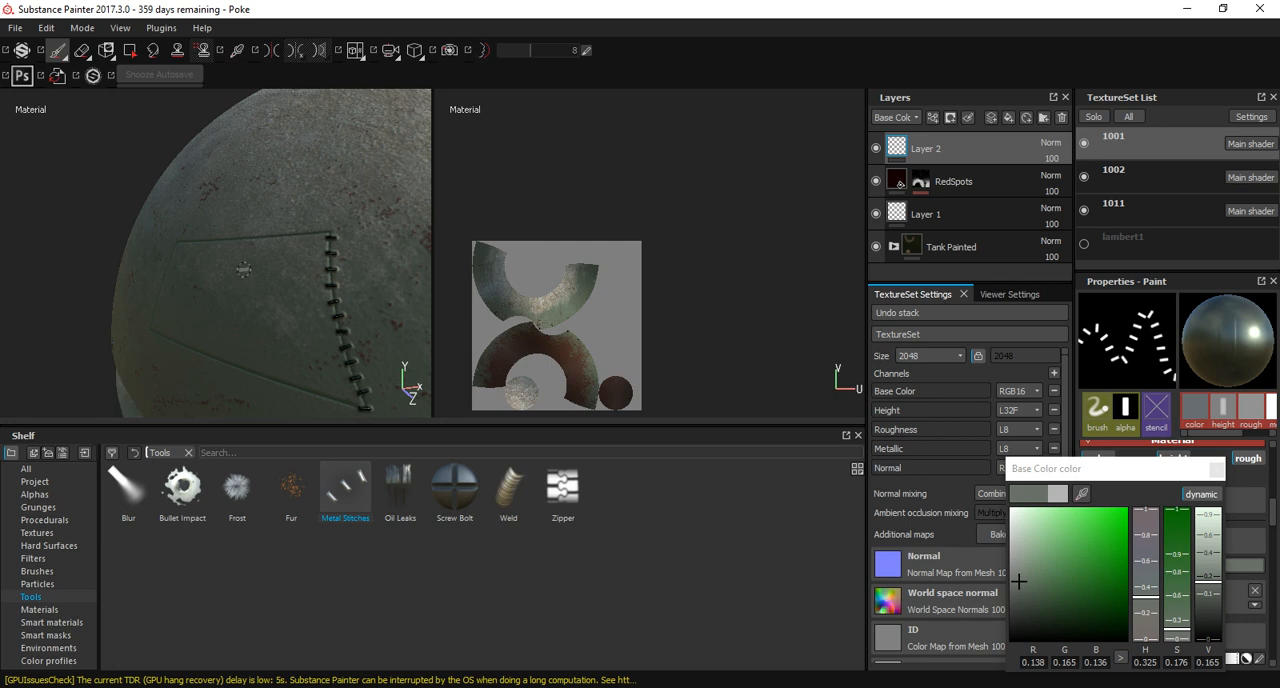
pyautogui.keyDown('alt'); pyautogui.moveTo(242, 270); pyautogui.dragTo(180, 264); pyautogui.keyUp('alt')
pyautogui.keyDown('alt'); pyautogui.moveTo(180, 264); pyautogui.dragTo(228, 259, button='right'); pyautogui.keyUp('alt')
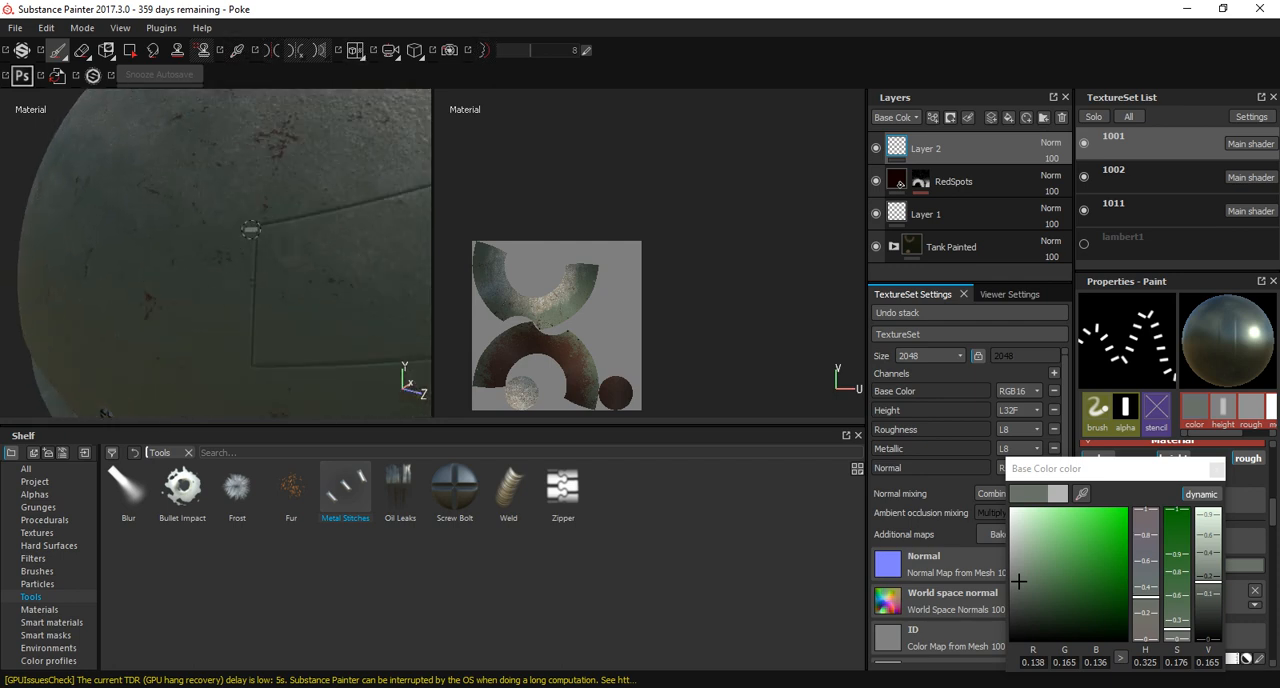
pyautogui.moveTo(258, 228); pyautogui.dragTo(256, 362)
pyautogui.keyDown('alt'); pyautogui.moveTo(347, 332); pyautogui.dragTo(200, 314, button='middle'); pyautogui.keyUp('alt')
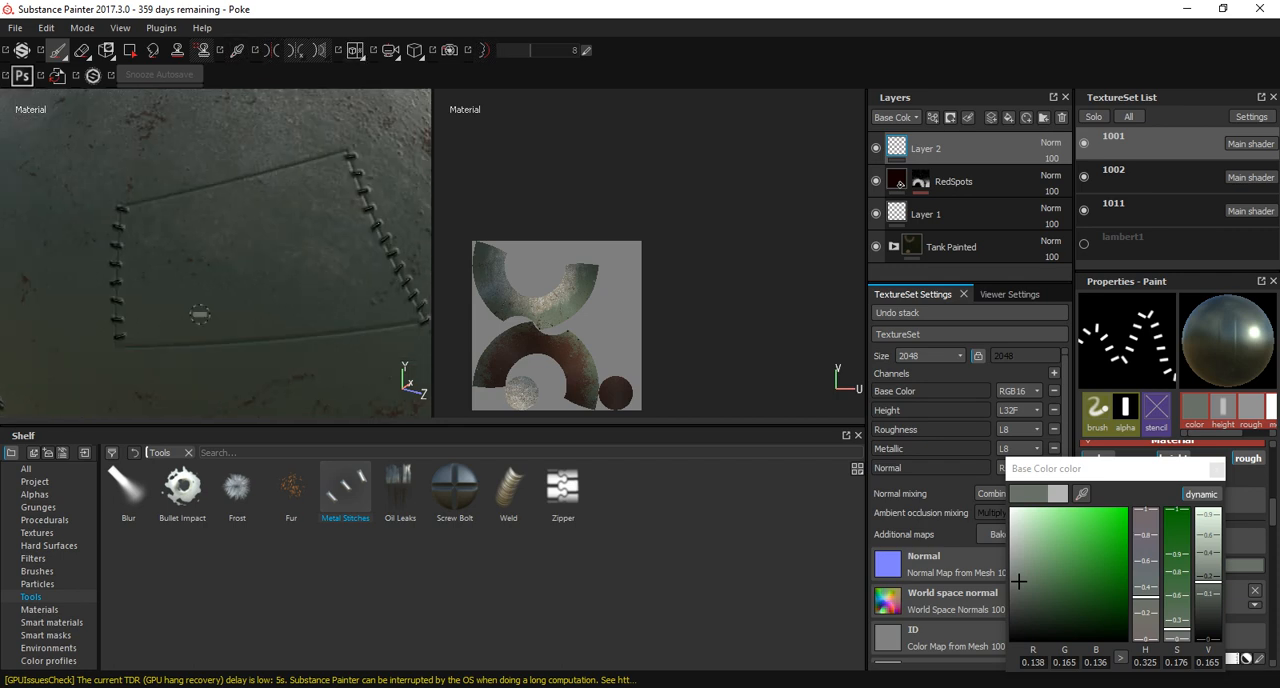
# Try an angle jitter of 107 on the stitches brush and reset it to 0.
pyautogui.scroll(-10, 1170, 560)
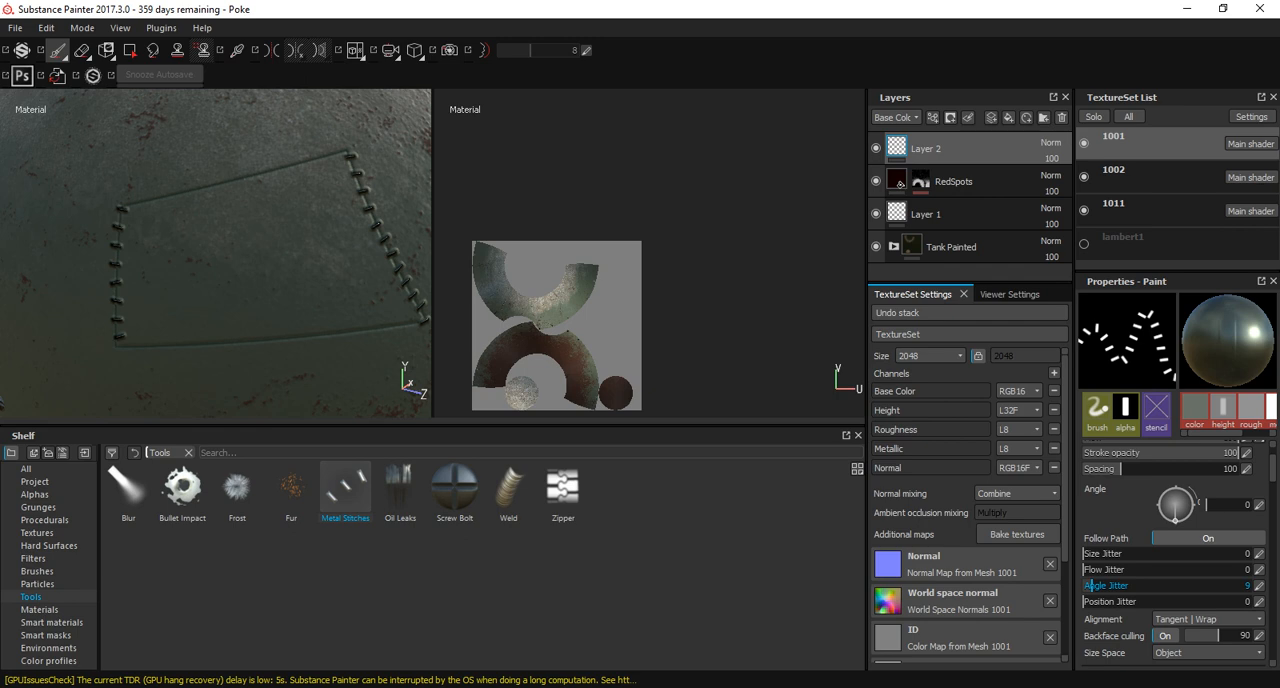
pyautogui.moveTo(1090, 585); pyautogui.dragTo(1190, 585)
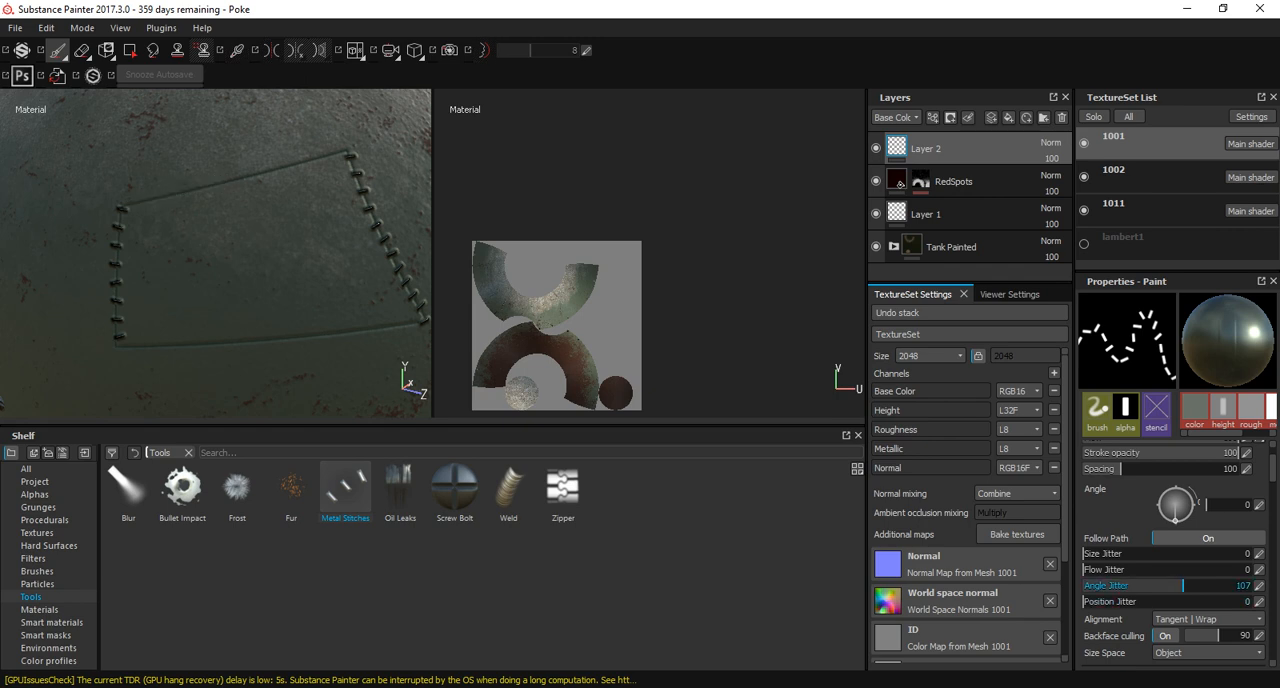
pyautogui.moveTo(1165, 585); pyautogui.dragTo(1080, 585)
# Set the brush angle to 90 and paint metal stitches along the panel's upper and lower edges.
pyautogui.scroll(1, 1120, 600)
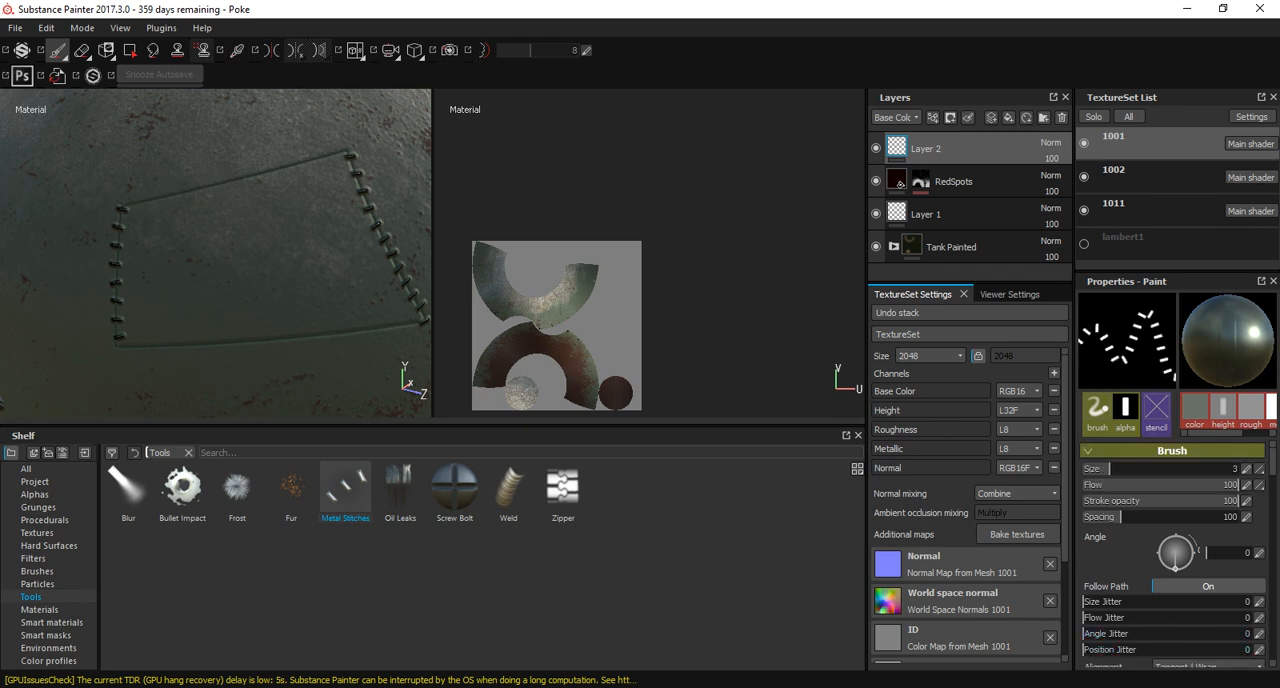
pyautogui.moveTo(1206, 553)
pyautogui.mouseDown()
pyautogui.moveTo(1249, 553)
pyautogui.moveTo(1205, 553)
pyautogui.moveTo(1176, 534)
pyautogui.mouseUp()
pyautogui.moveTo(125, 199); pyautogui.dragTo(325, 158)
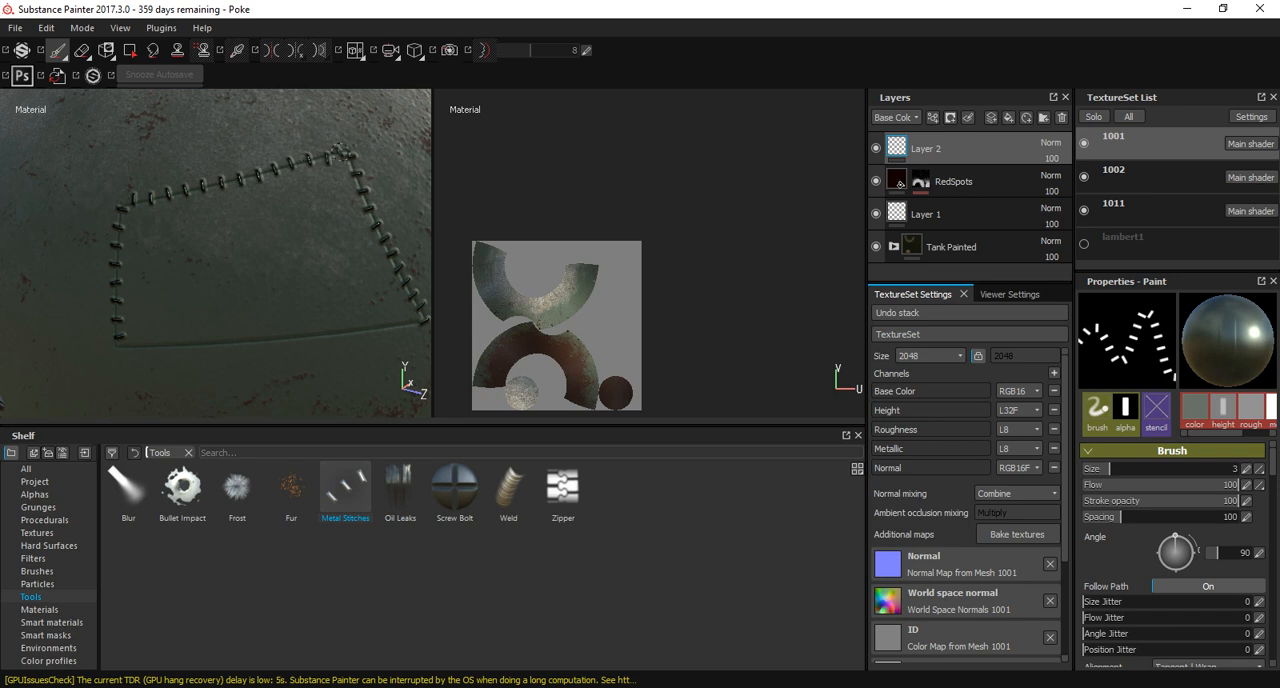
pyautogui.moveTo(408, 326); pyautogui.dragTo(122, 347)
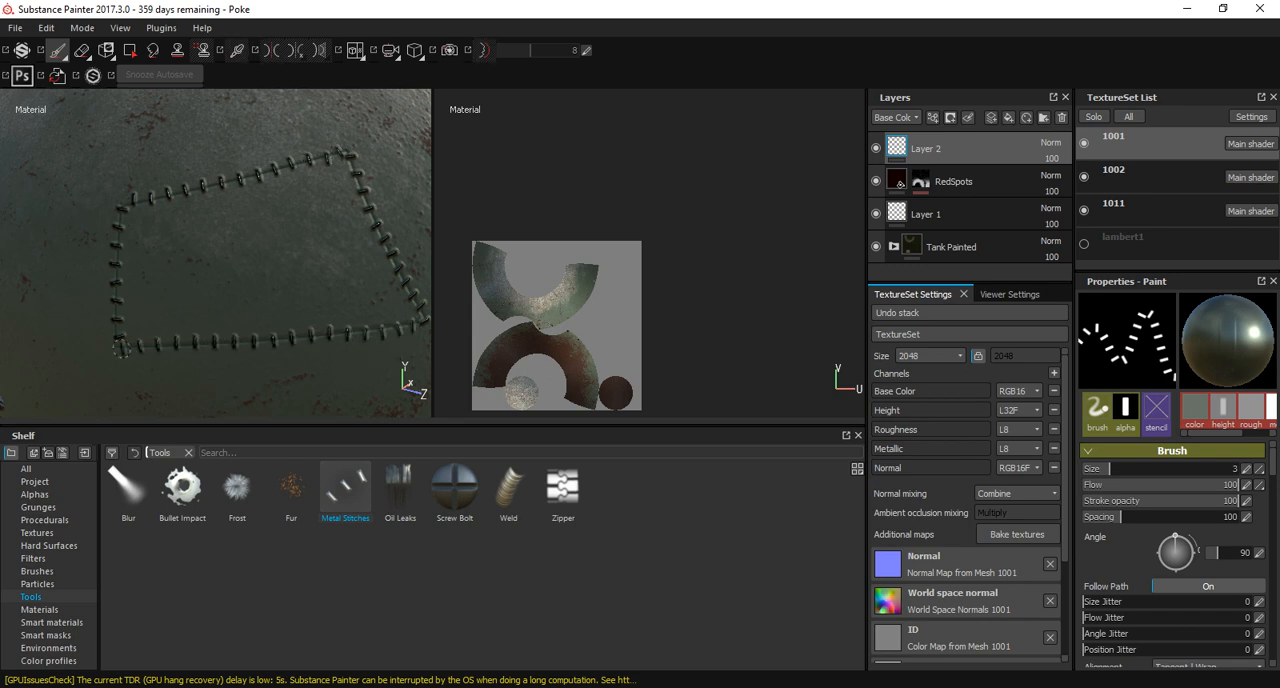
# Examine the stitched panel on the upper shell from several angles.
pyautogui.scroll(-7, 300, 328)
pyautogui.keyDown('alt'); pyautogui.moveTo(330, 310); pyautogui.dragTo(160, 305); pyautogui.keyUp('alt')
pyautogui.keyDown('alt'); pyautogui.moveTo(330, 300); pyautogui.dragTo(190, 302, button='middle'); pyautogui.keyUp('alt')
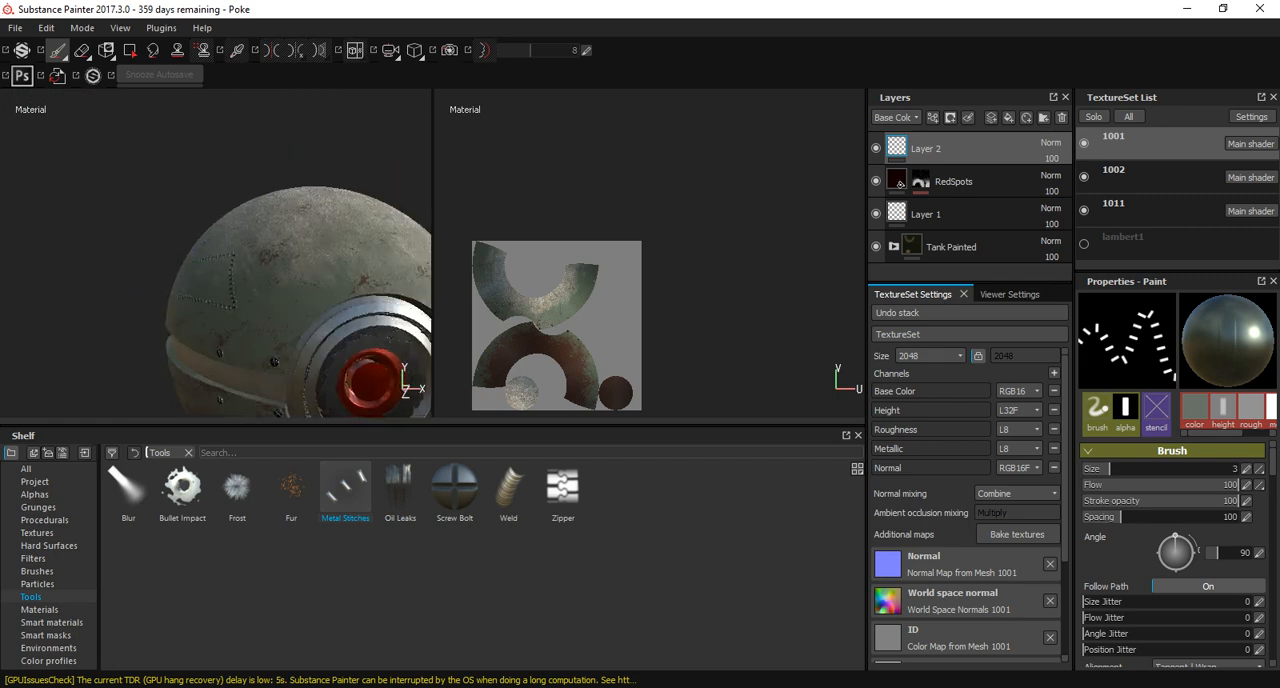
pyautogui.keyDown('alt'); pyautogui.moveTo(190, 302); pyautogui.dragTo(340, 290); pyautogui.keyUp('alt')
pyautogui.keyDown('alt'); pyautogui.moveTo(230, 320); pyautogui.dragTo(310, 260, button='middle'); pyautogui.keyUp('alt')
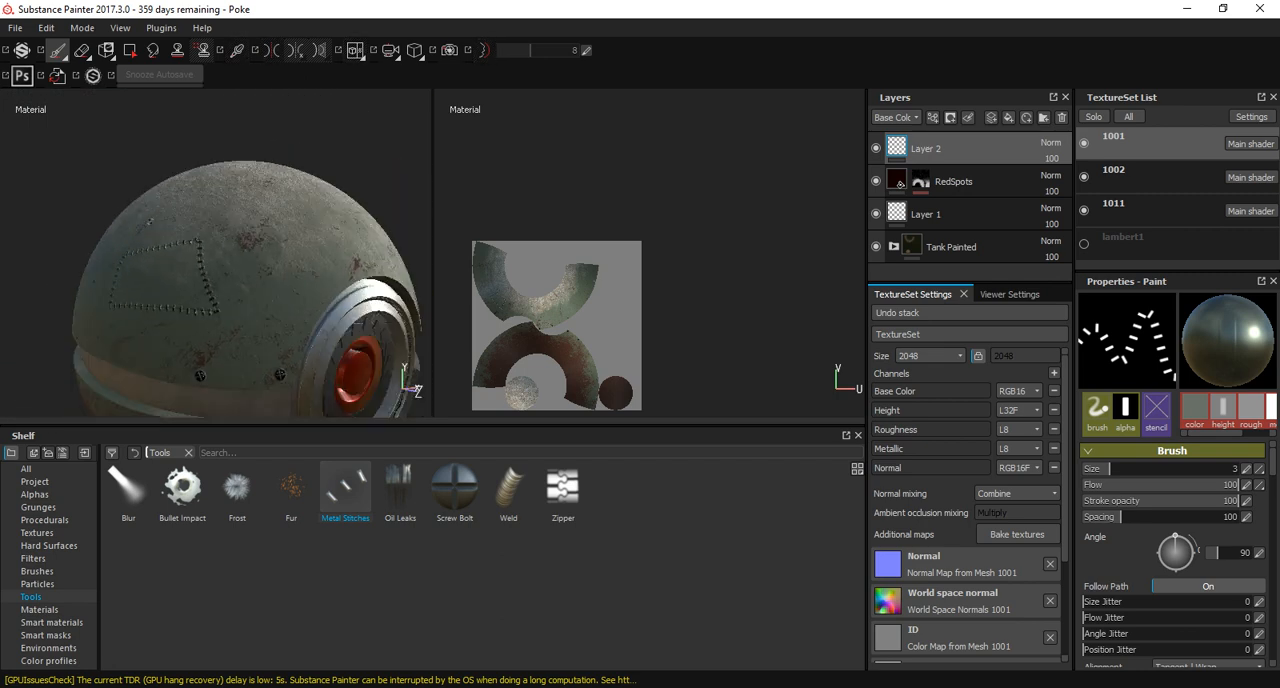
pyautogui.moveTo(275, 283)
pyautogui.keyDown('alt'); pyautogui.mouseDown()
pyautogui.moveTo(274, 246)
pyautogui.moveTo(262, 248)
pyautogui.moveTo(240, 325)
pyautogui.moveTo(250, 284)
pyautogui.mouseUp(); pyautogui.keyUp('alt')
pyautogui.click(248, 302)
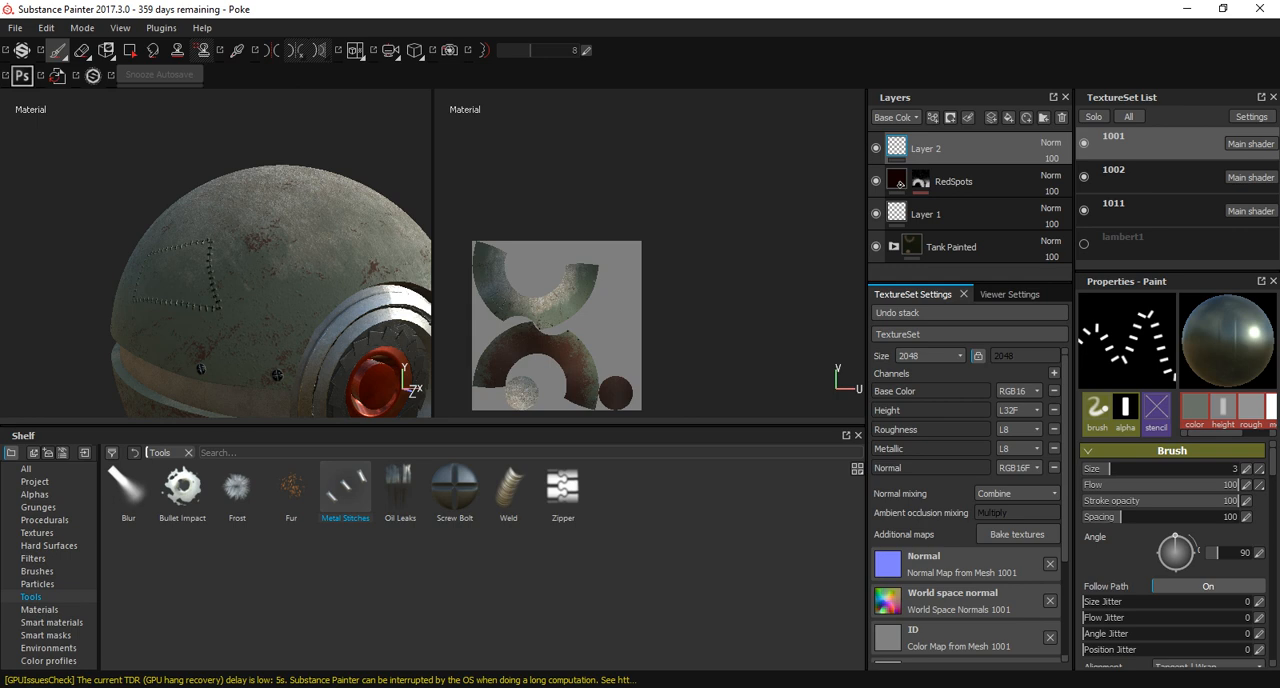
# Browse the hard surface shapes for the round fan vent_40 and check the current brush's material settings.
pyautogui.click(33, 559)
pyautogui.click(48, 546)
pyautogui.scroll(-15, 480, 560)
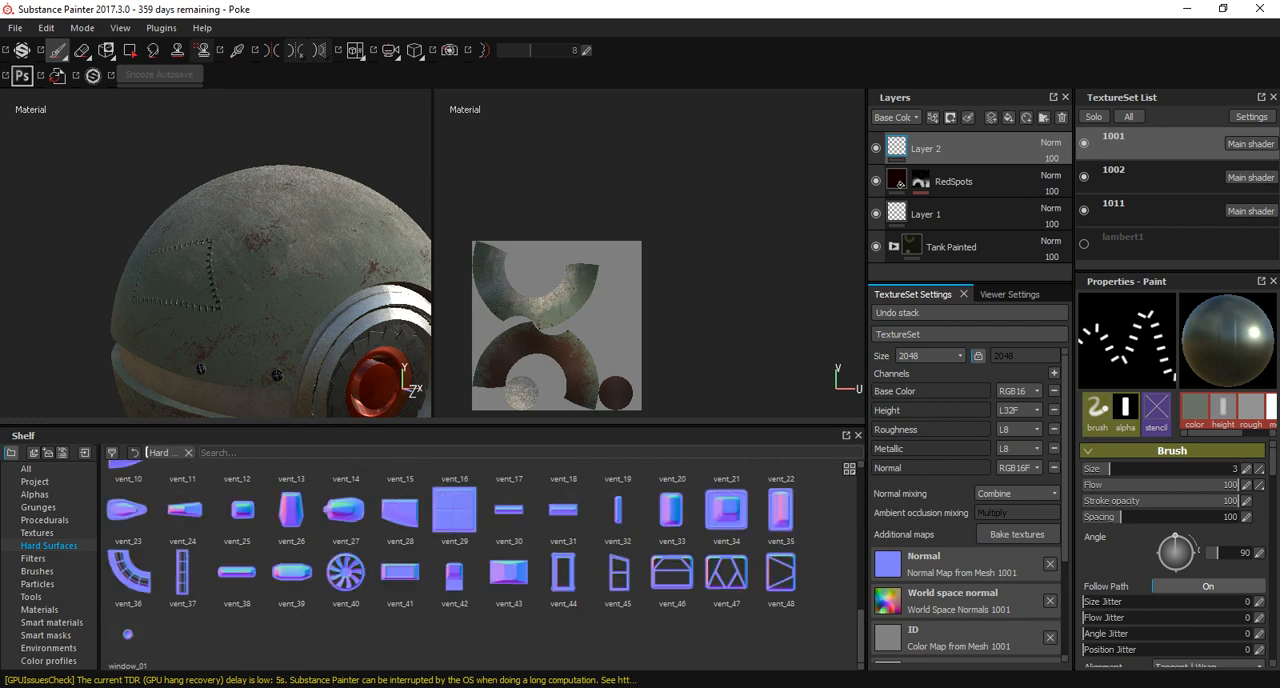
pyautogui.click(345, 572)
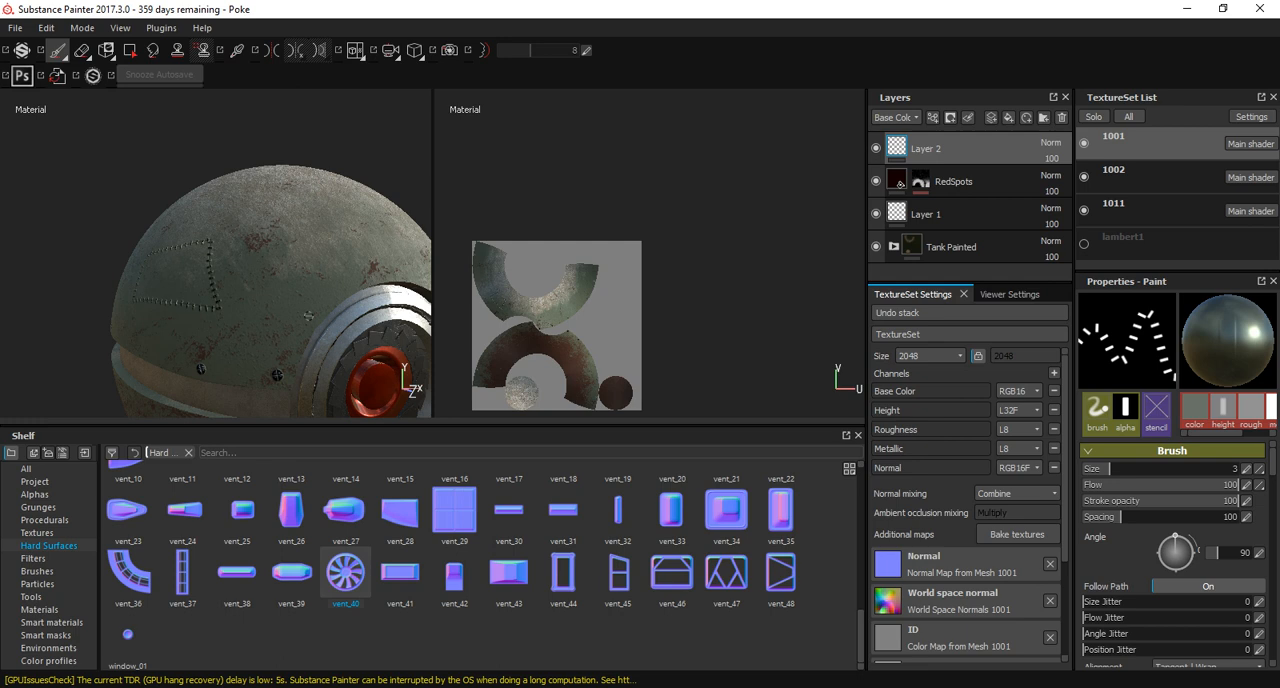
pyautogui.keyDown('alt'); pyautogui.moveTo(325, 235); pyautogui.dragTo(109, 231); pyautogui.keyUp('alt')
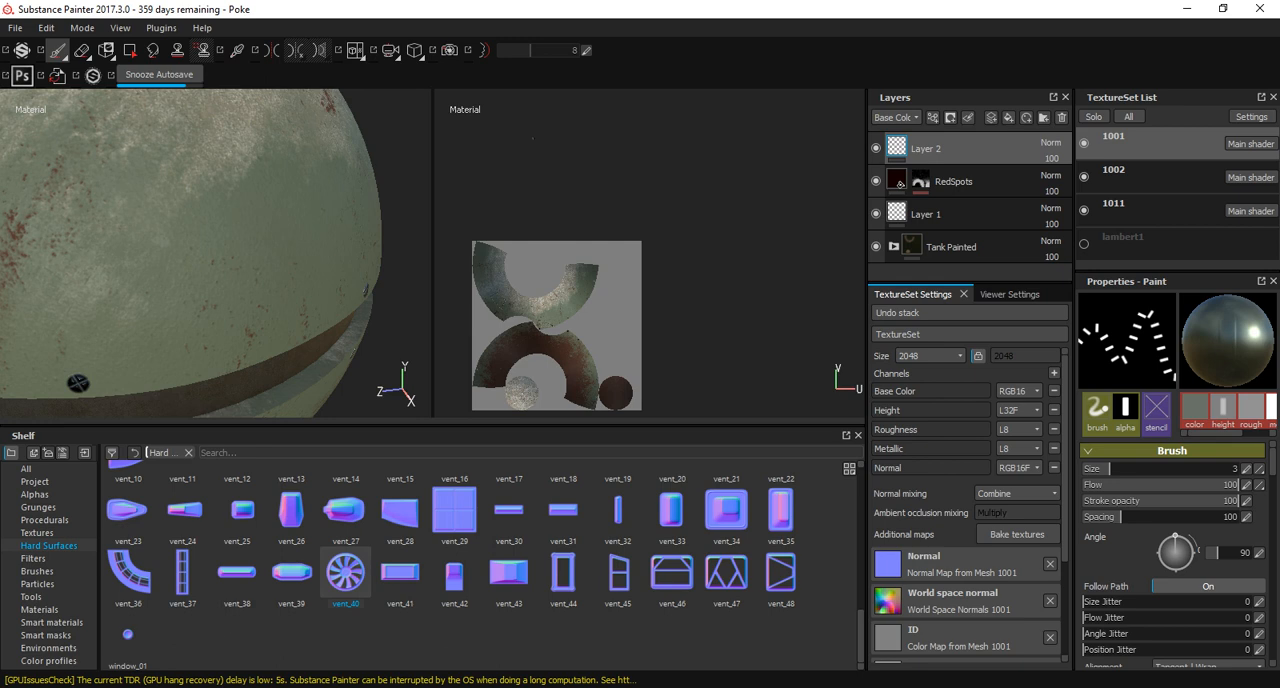
pyautogui.keyDown('alt'); pyautogui.moveTo(140, 213); pyautogui.dragTo(162, 223, button='middle'); pyautogui.keyUp('alt')
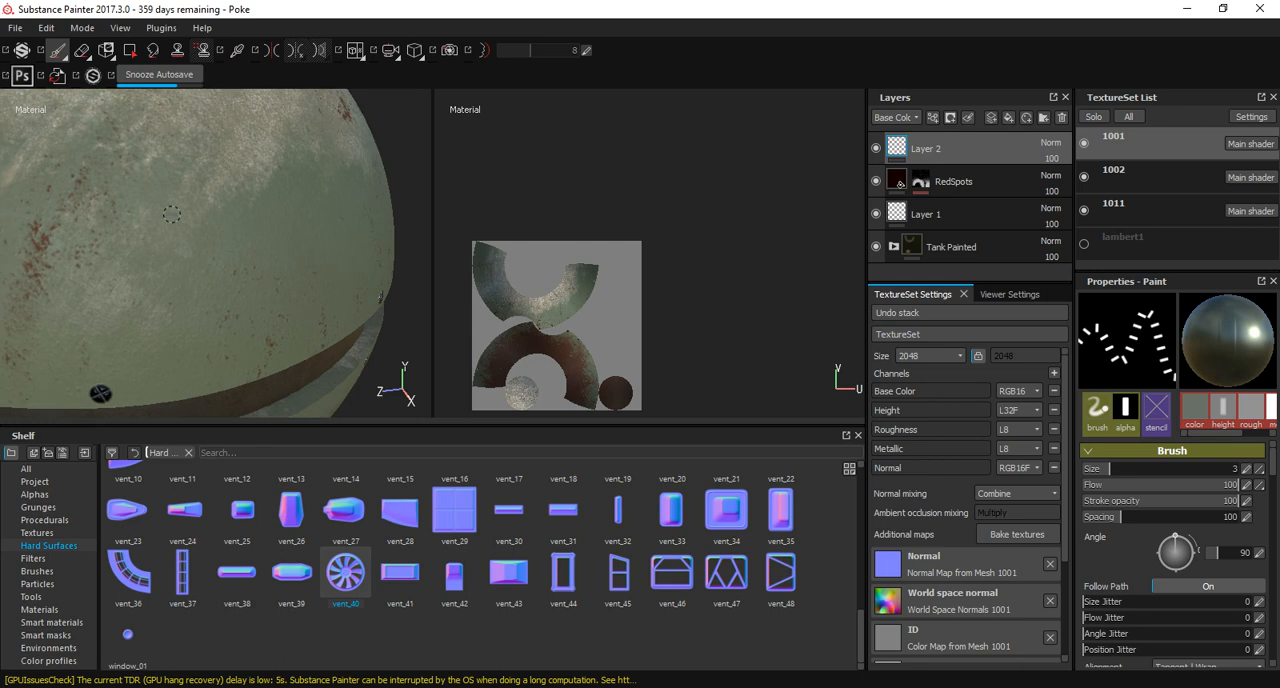
pyautogui.scroll(-5, 1172, 550)
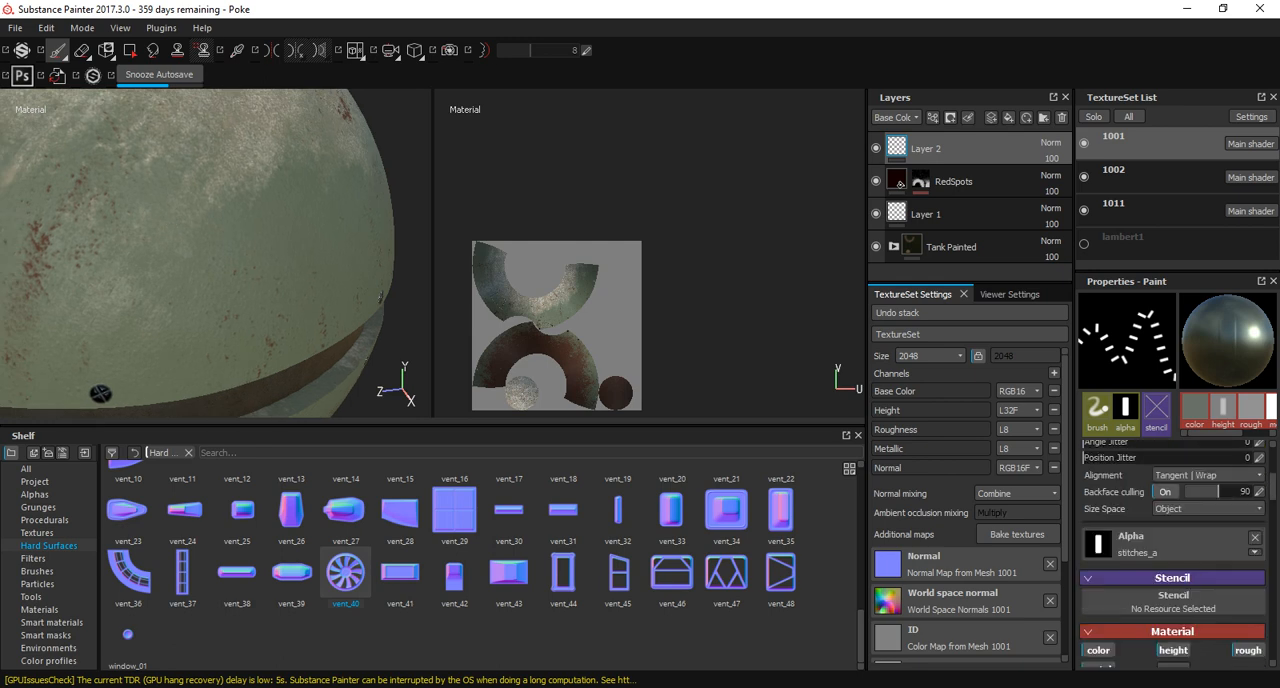
pyautogui.scroll(-4, 1172, 550)
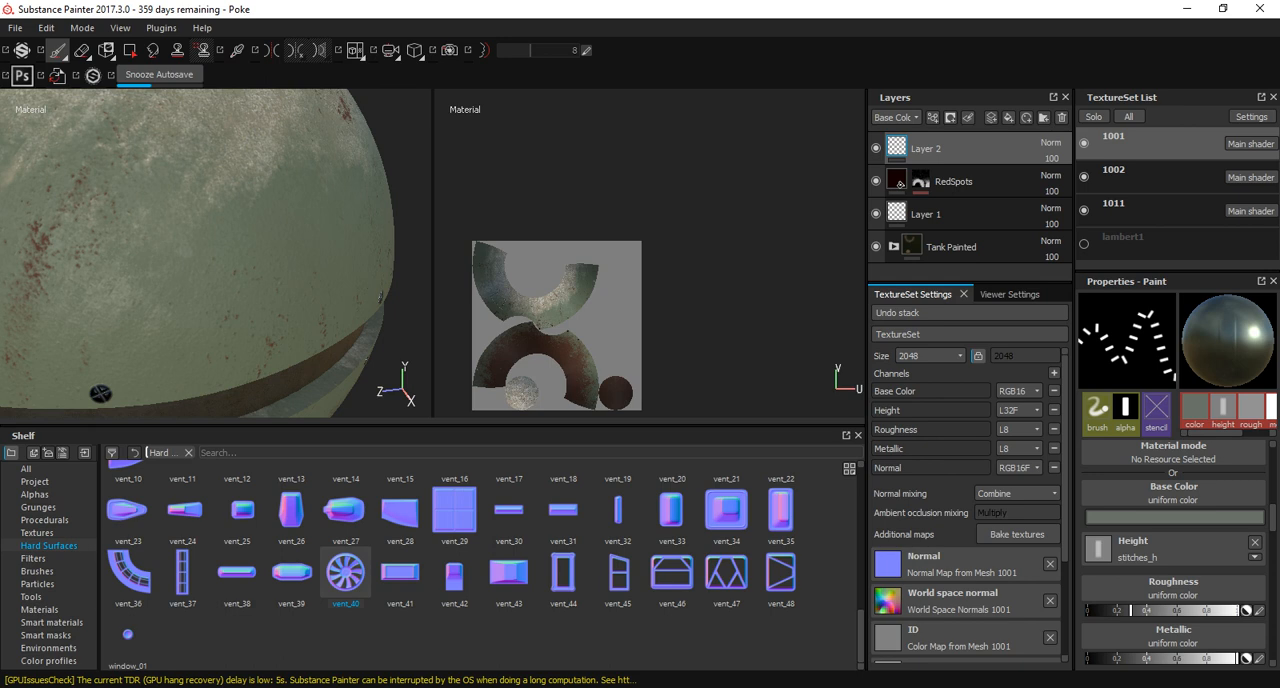
# Switch to the Default Hard brush and remove the stitches_h texture from its height channel.
pyautogui.click(37, 572)
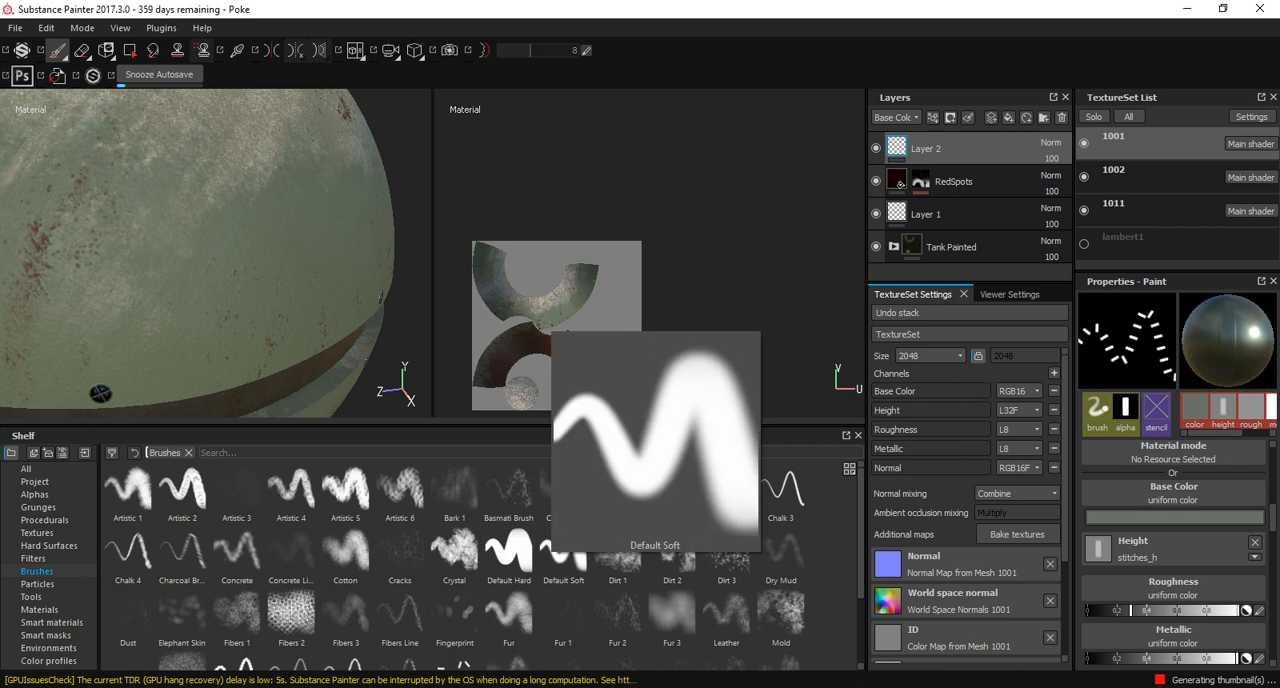
pyautogui.click(508, 550)
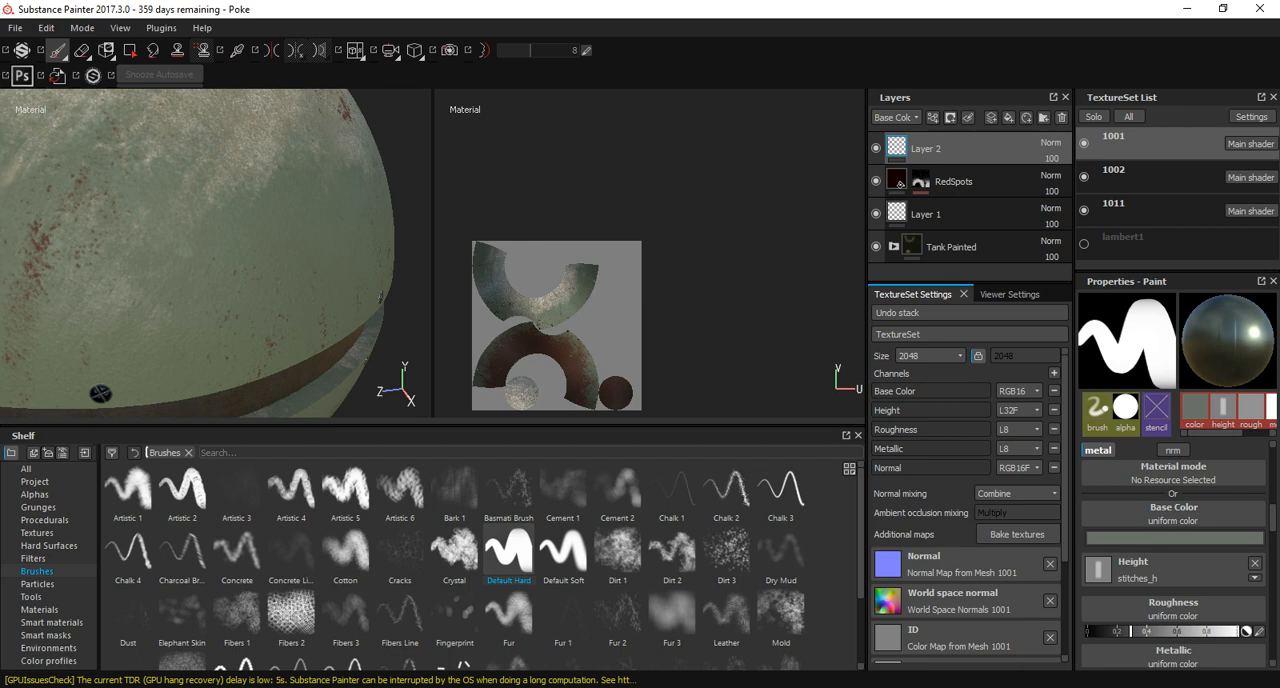
pyautogui.click(1150, 569)
pyautogui.click(1230, 582)
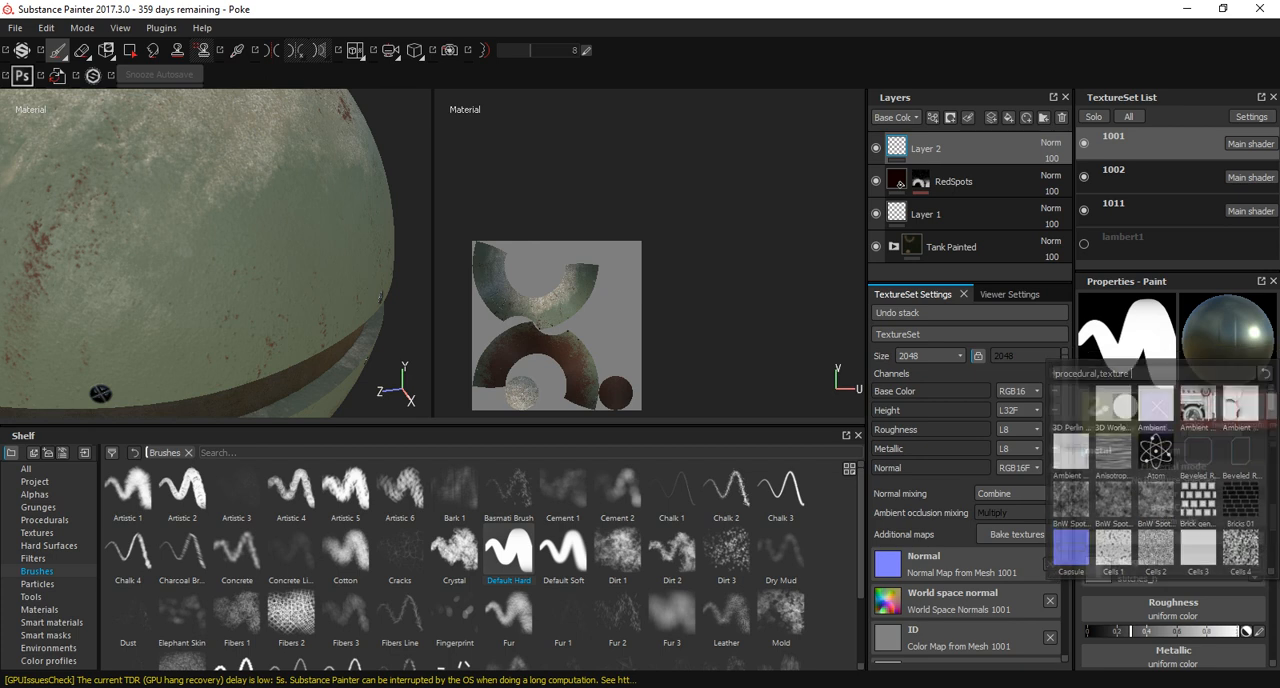
pyautogui.click(1240, 592)
pyautogui.click(1255, 564)
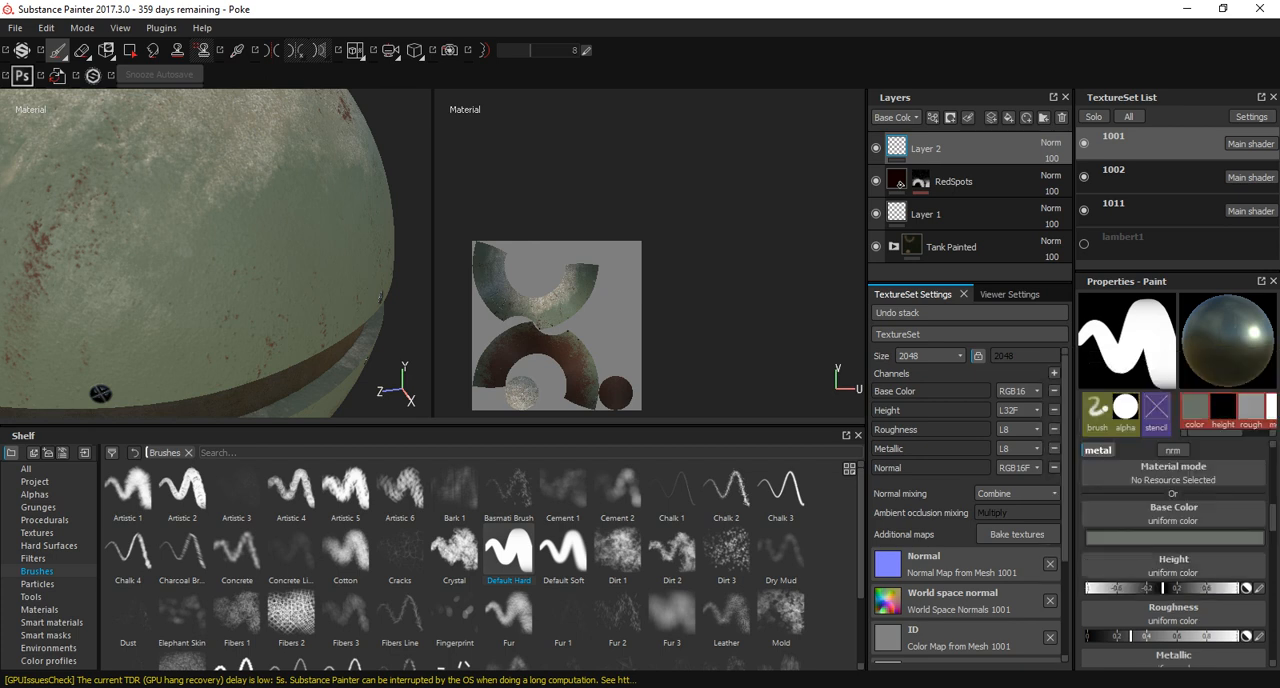
# Assign the vent_40 hard surface shape as the brush's stencil.
pyautogui.scroll(4, 1175, 550)
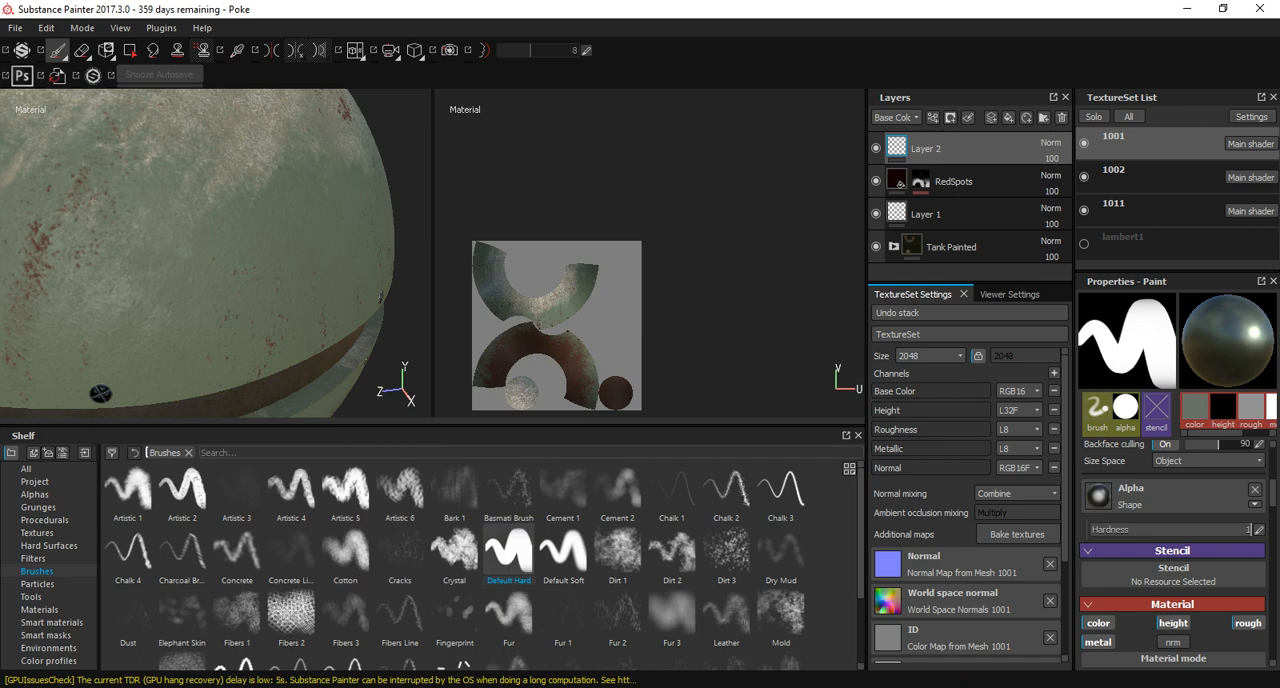
pyautogui.click(45, 520)
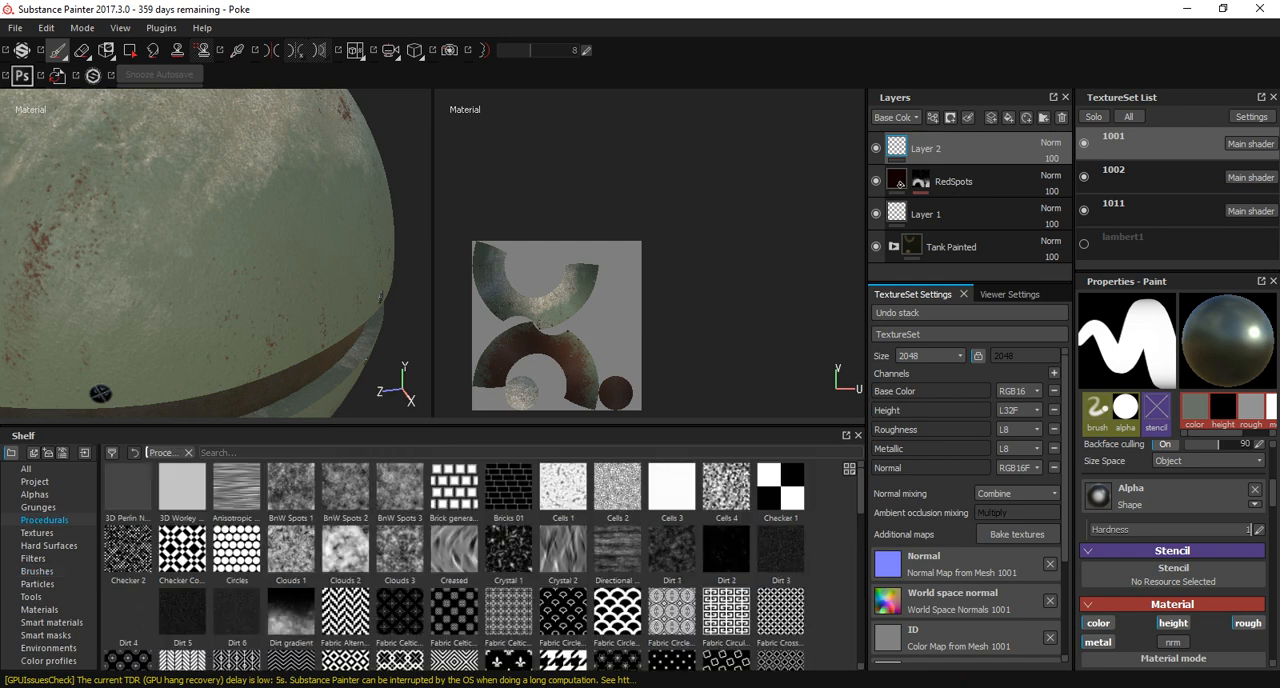
pyautogui.click(48, 546)
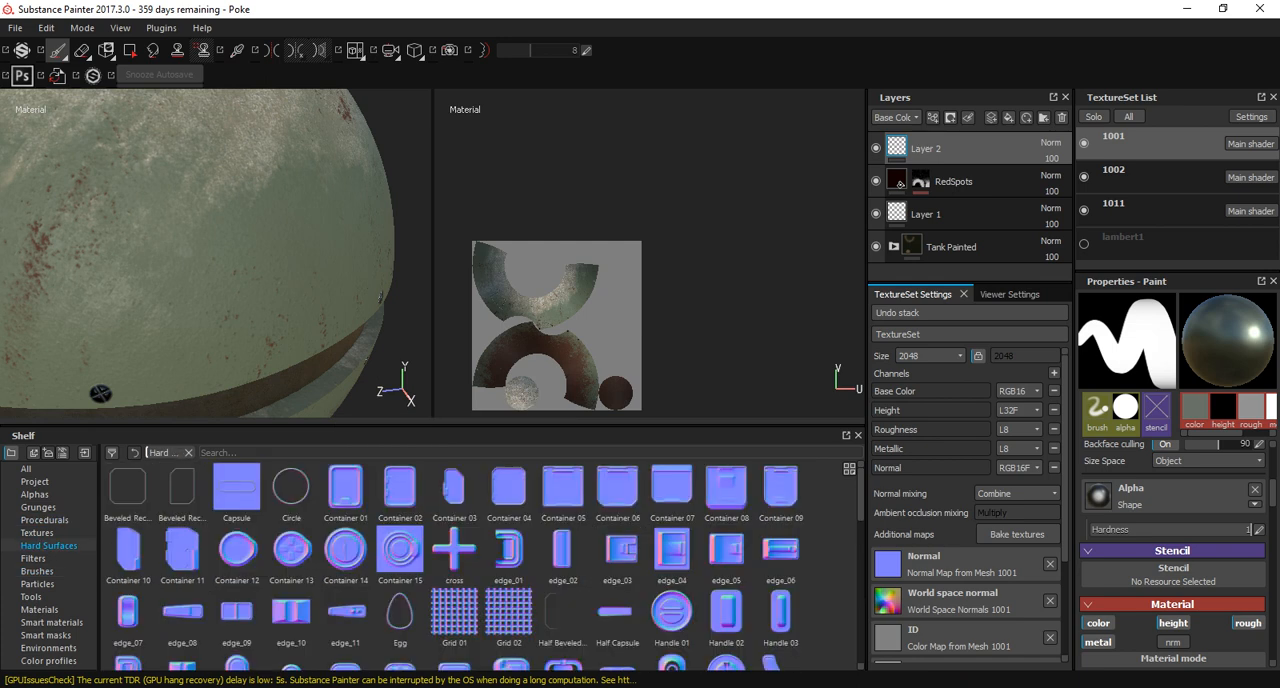
pyautogui.scroll(-4, 1172, 554)
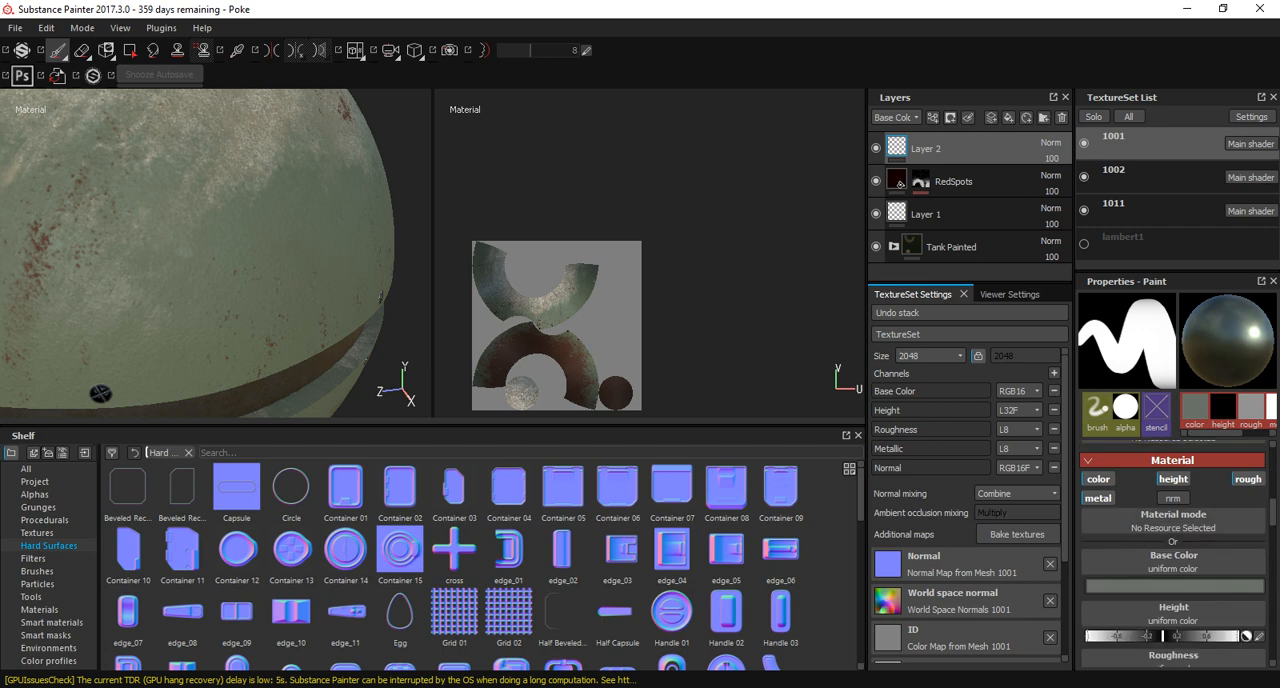
pyautogui.scroll(3, 1172, 554)
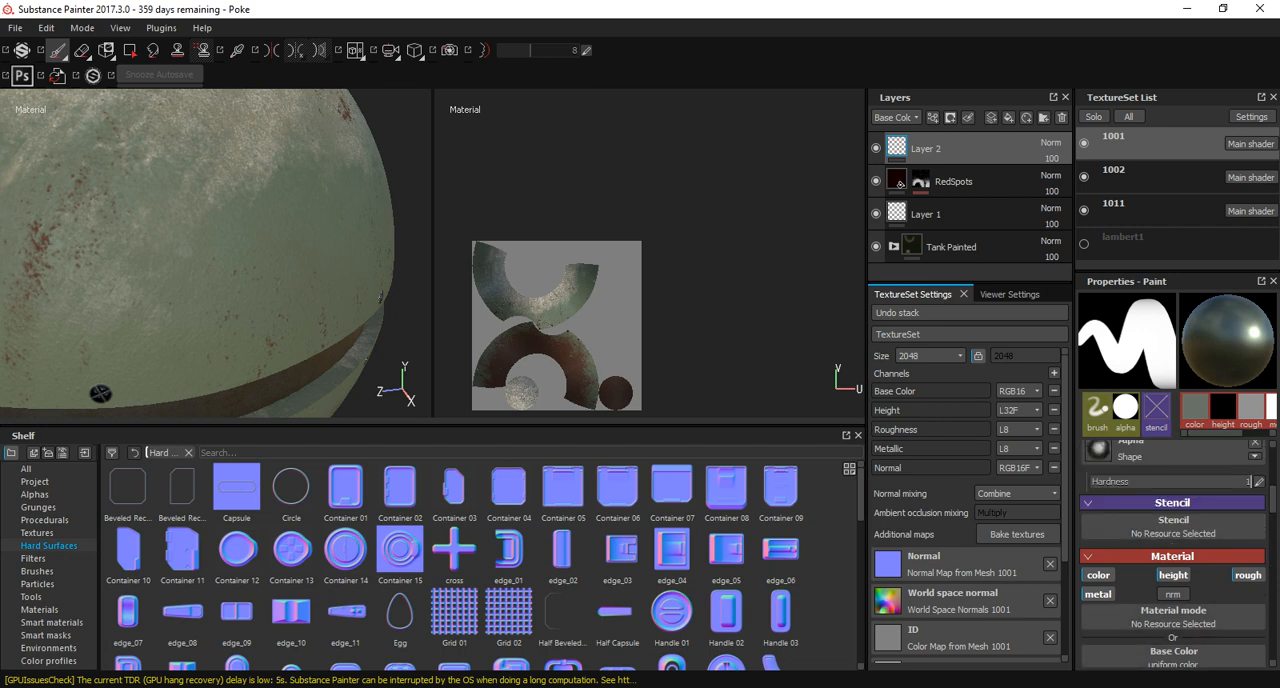
pyautogui.scroll(-10, 480, 560)
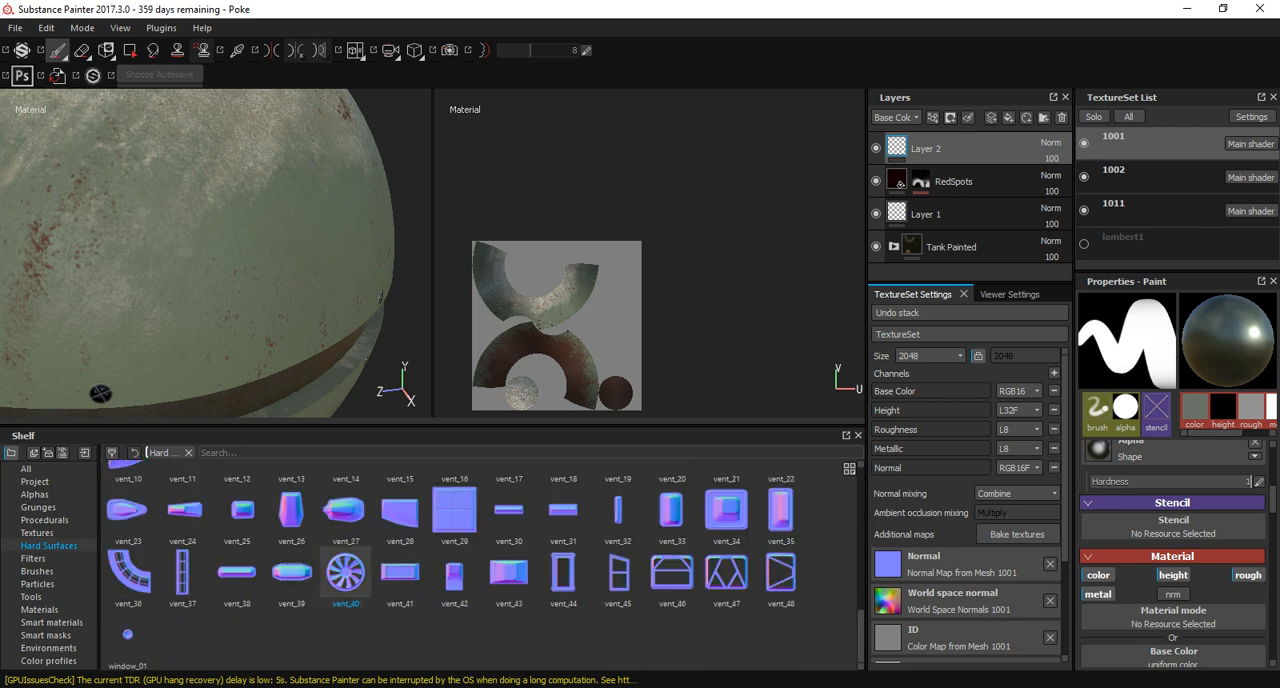
pyautogui.moveTo(345, 573); pyautogui.dragTo(1172, 527)
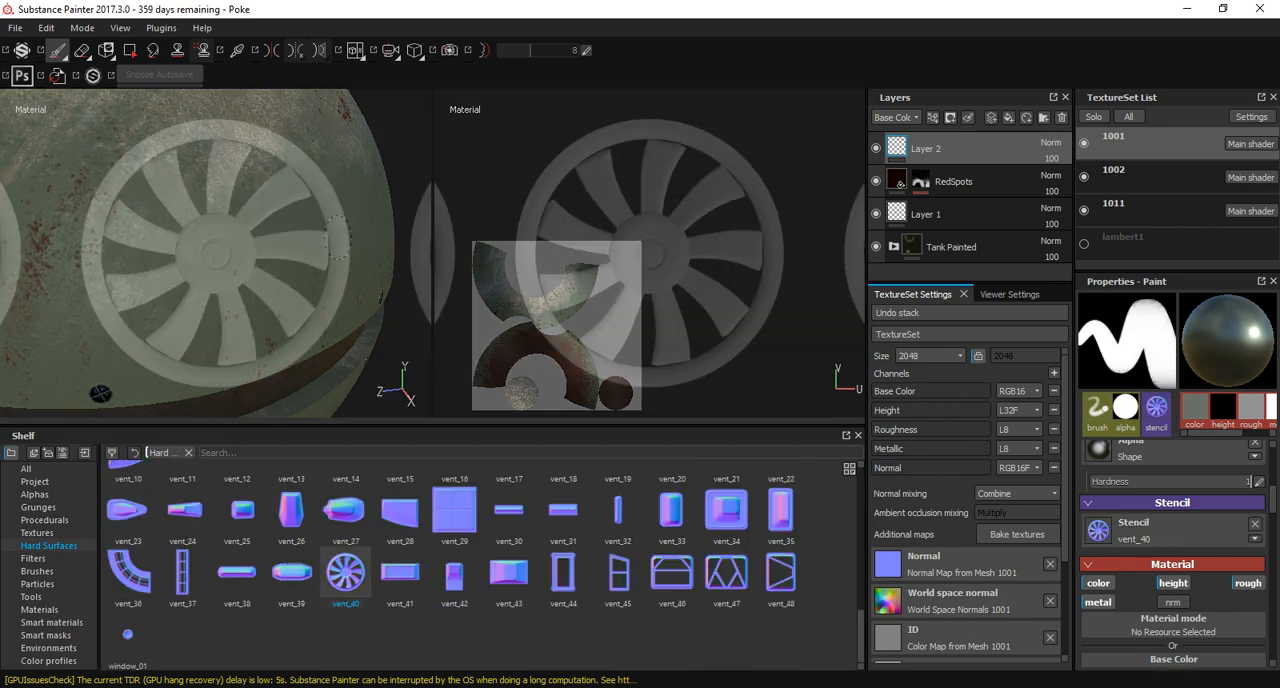
# Scale the vent_40 stencil down to small repeating fans and align one over the shell above the middle band.
pyautogui.keyDown('alt'); pyautogui.moveTo(338, 238); pyautogui.dragTo(300, 290); pyautogui.keyUp('alt')
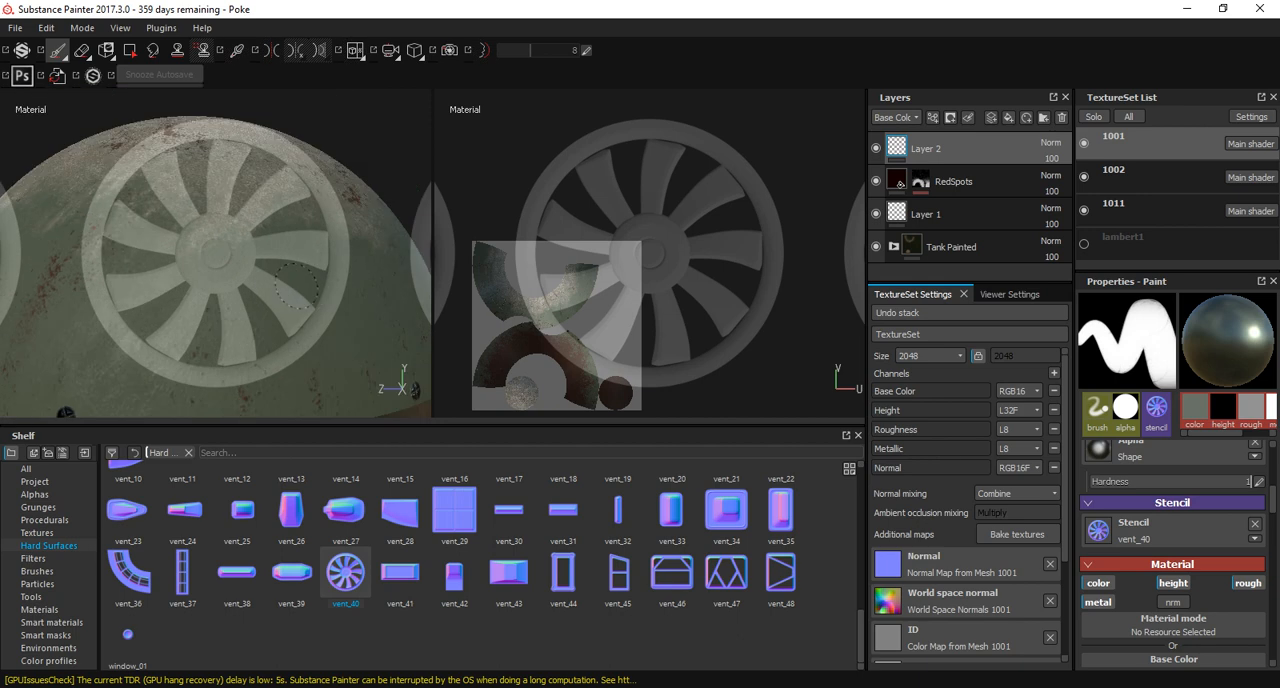
pyautogui.press('s')
pyautogui.moveTo(300, 288); pyautogui.dragTo(309, 307, button='middle')
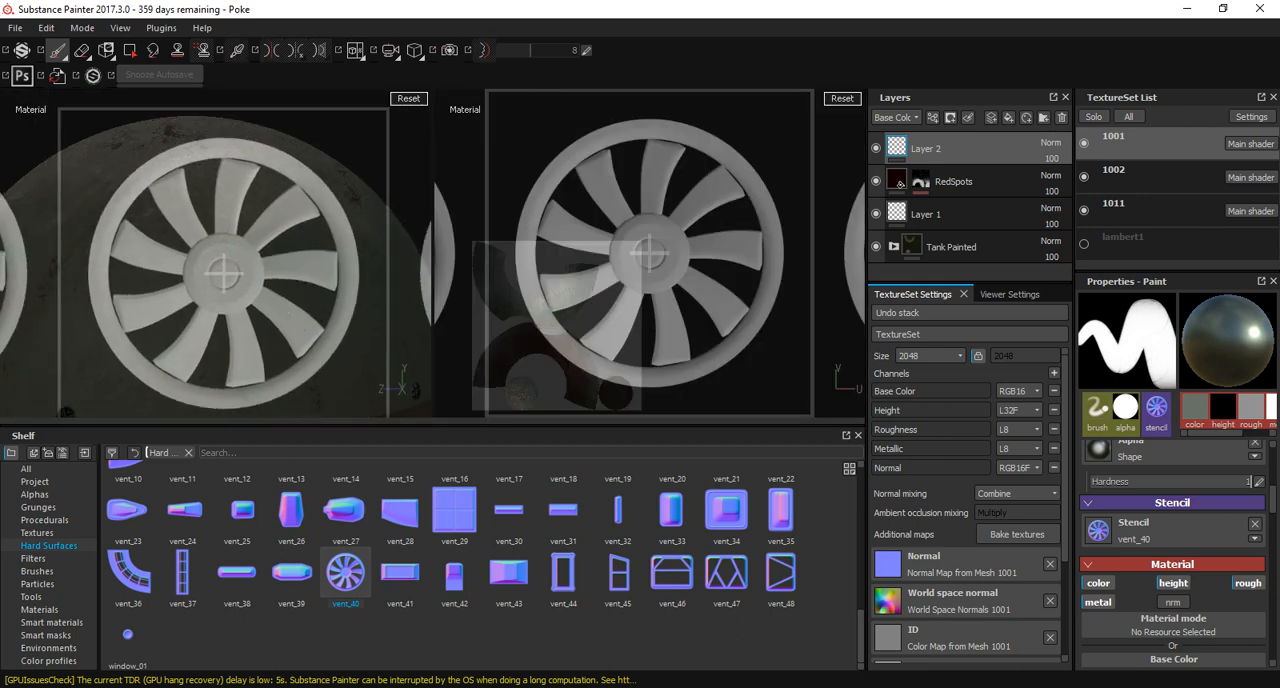
pyautogui.moveTo(309, 307); pyautogui.dragTo(198, 312, button='right')
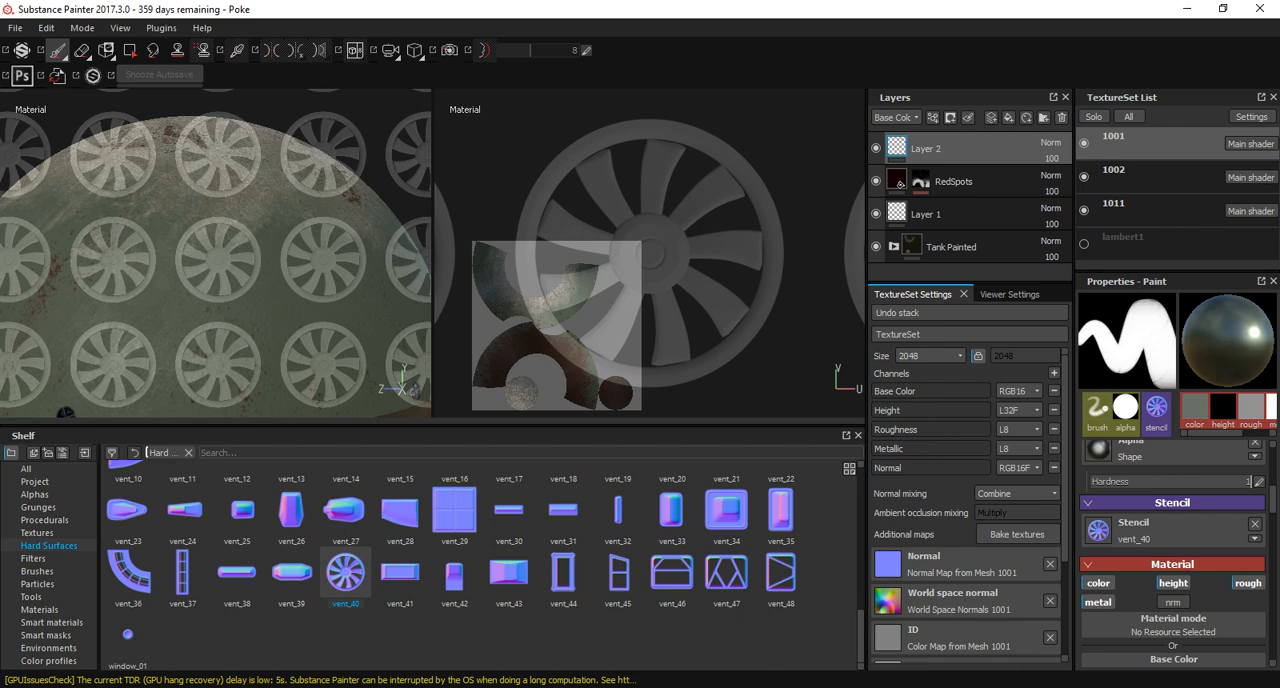
pyautogui.keyDown('alt'); pyautogui.moveTo(248, 286); pyautogui.dragTo(256, 214, button='middle'); pyautogui.keyUp('alt')
pyautogui.keyDown('alt'); pyautogui.moveTo(256, 214); pyautogui.dragTo(312, 225, button='right'); pyautogui.keyUp('alt')
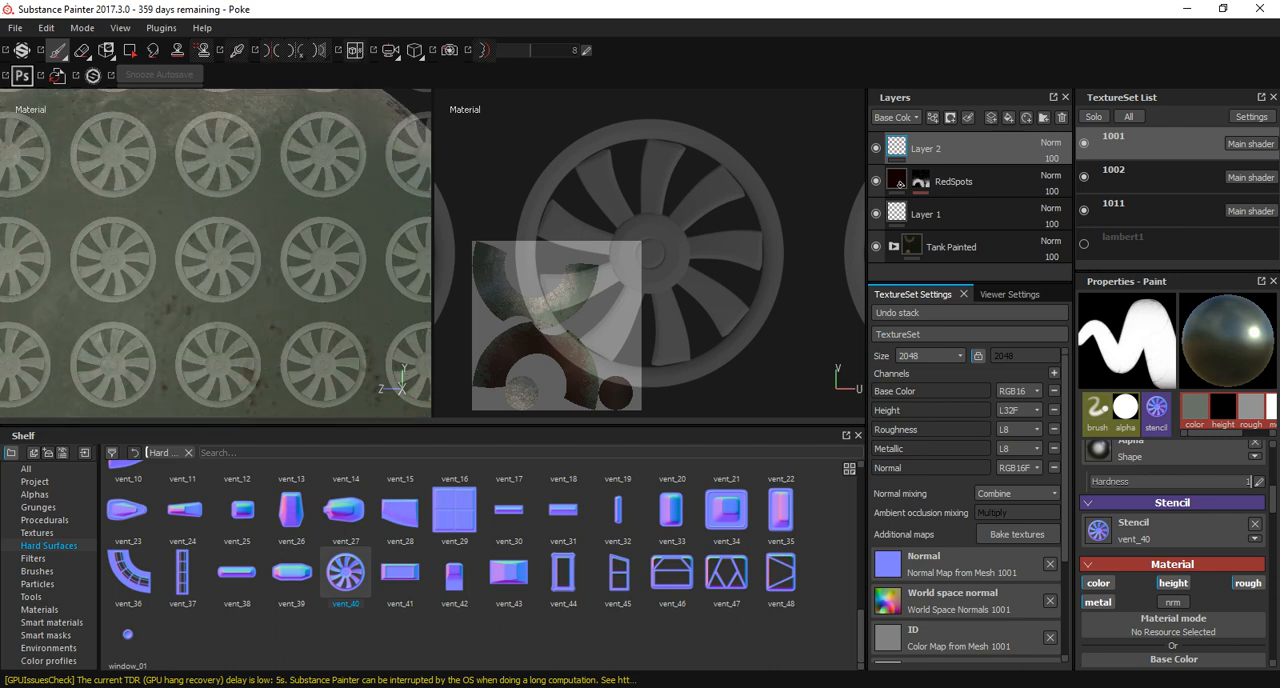
pyautogui.keyDown('alt'); pyautogui.moveTo(312, 225); pyautogui.dragTo(312, 182, button='middle'); pyautogui.keyUp('alt')
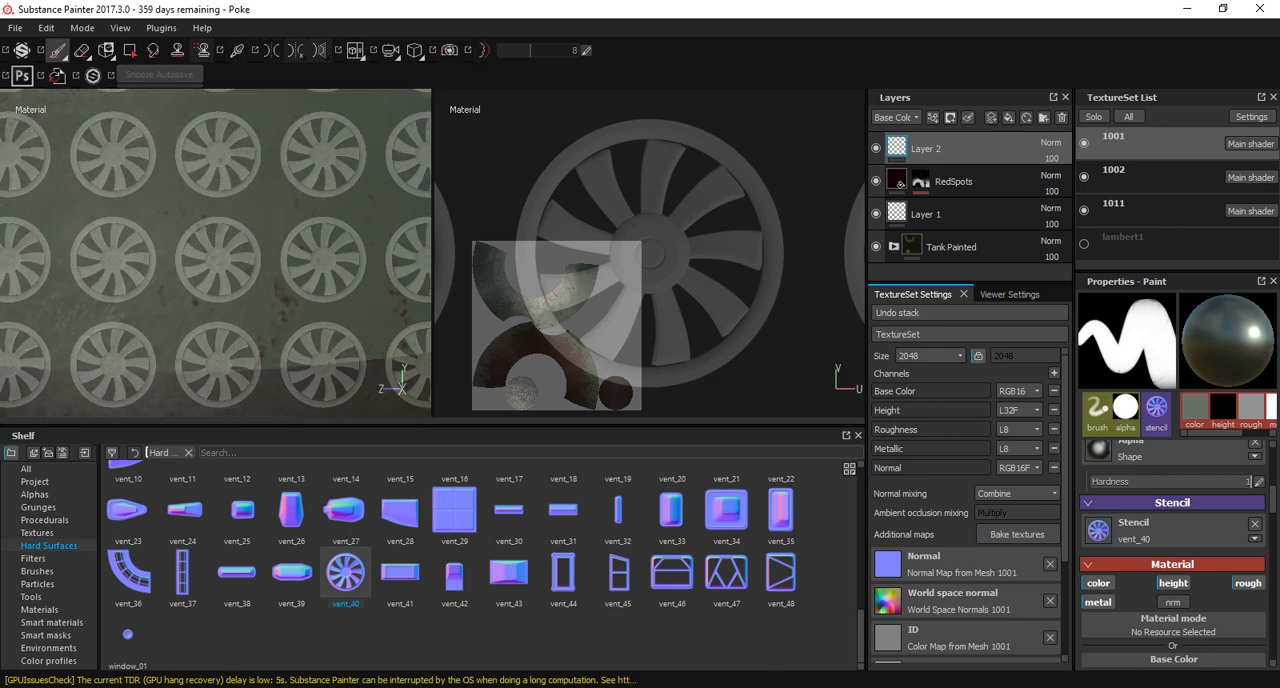
# Set the brush material's base color to black and its height to the lowest negative value.
pyautogui.moveTo(563, 571)
pyautogui.click(1097, 583)
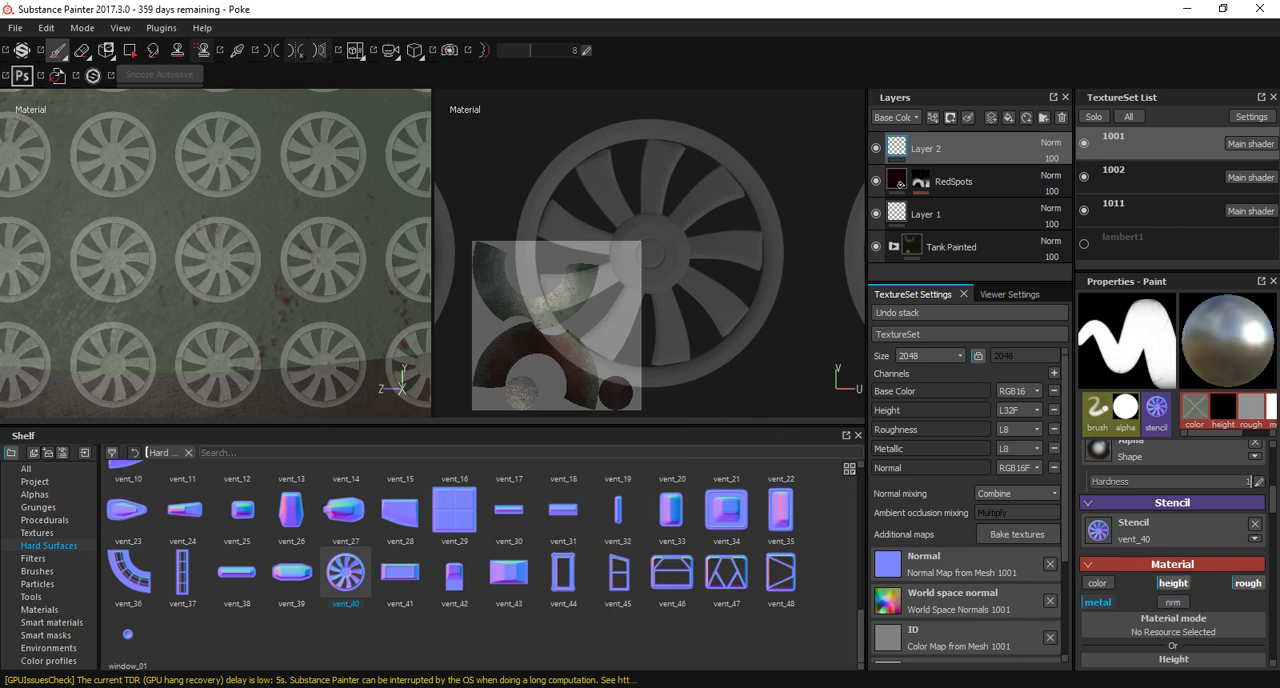
pyautogui.click(1097, 583)
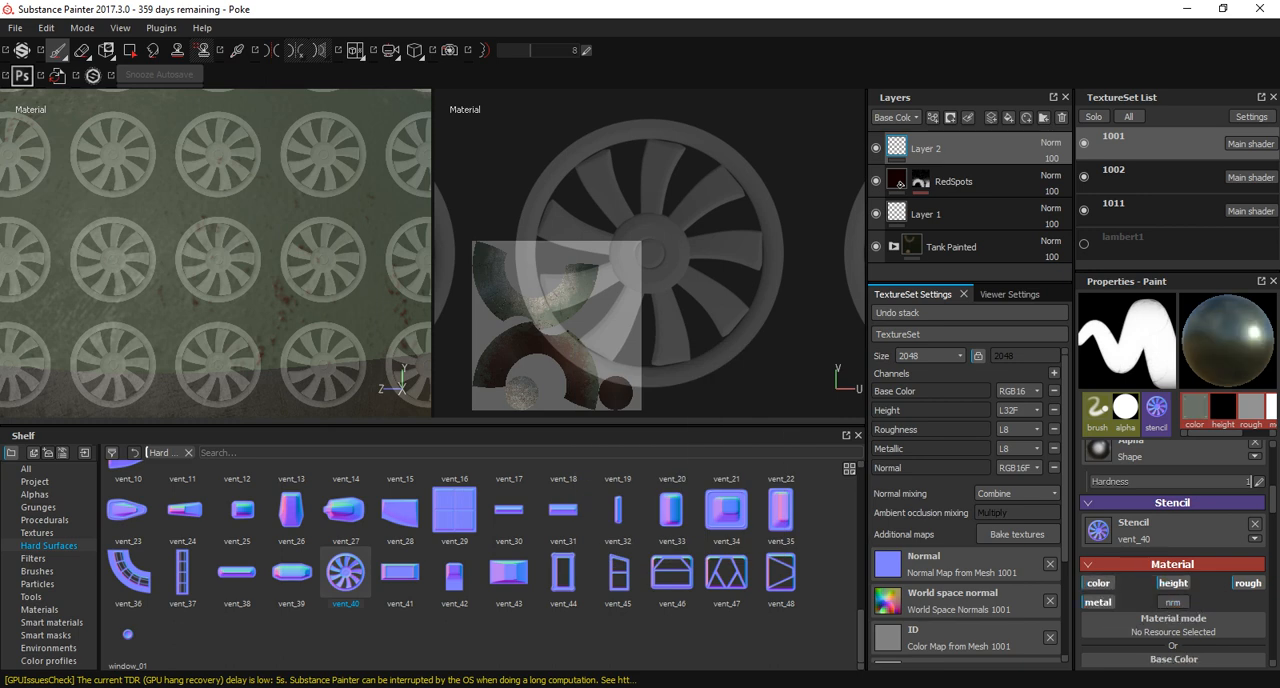
pyautogui.scroll(2, 1104, 582)
pyautogui.scroll(-3, 1140, 585)
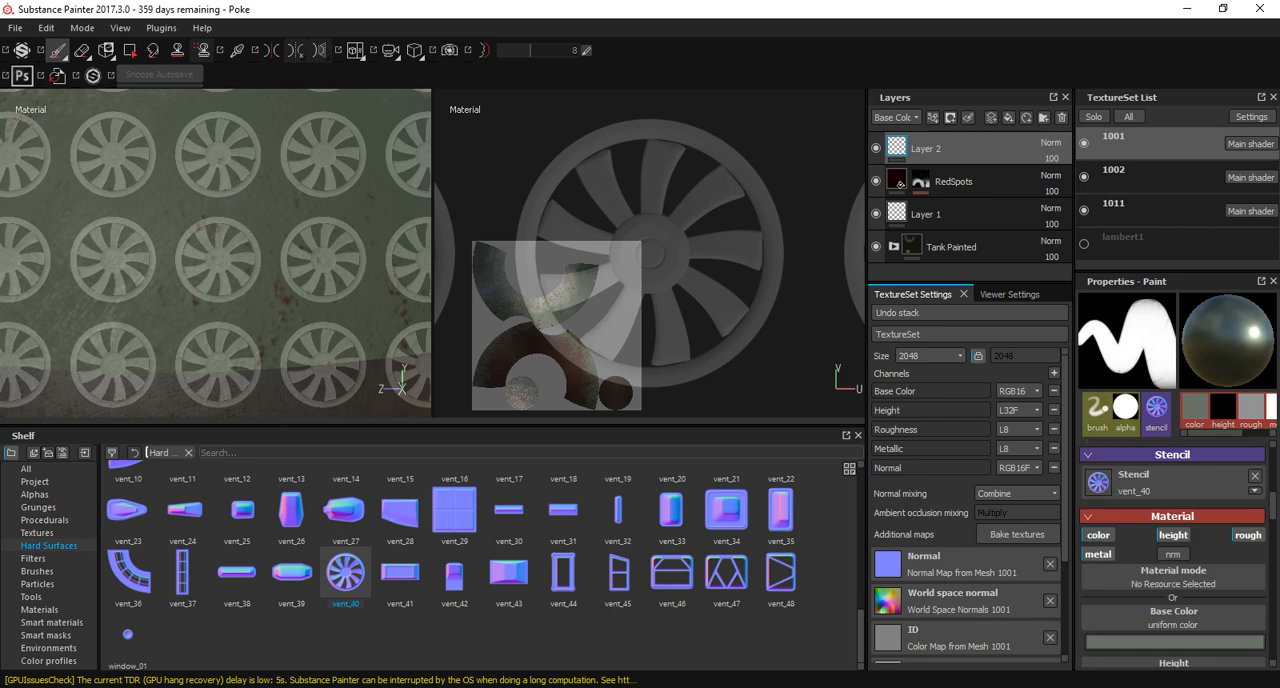
pyautogui.scroll(-1, 1142, 588)
pyautogui.click(1144, 594)
pyautogui.moveTo(1047, 604); pyautogui.dragTo(1038, 668)
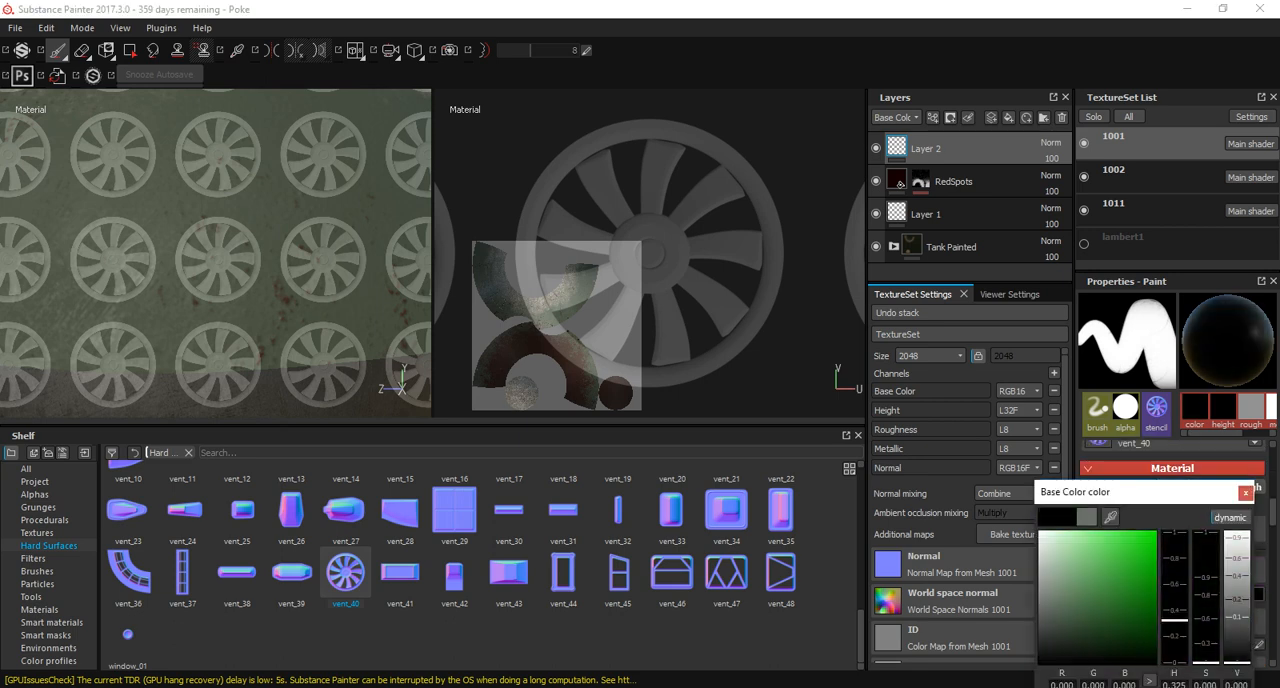
pyautogui.click(1245, 493)
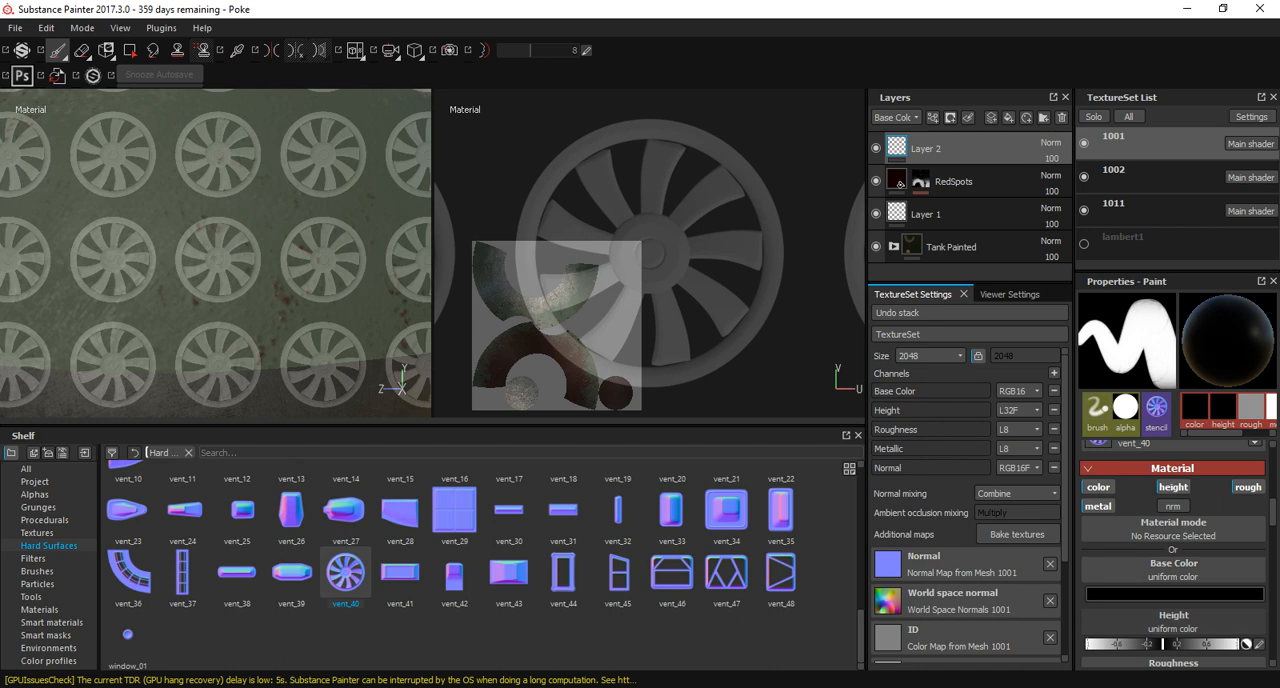
pyautogui.moveTo(1161, 644); pyautogui.dragTo(1078, 642)
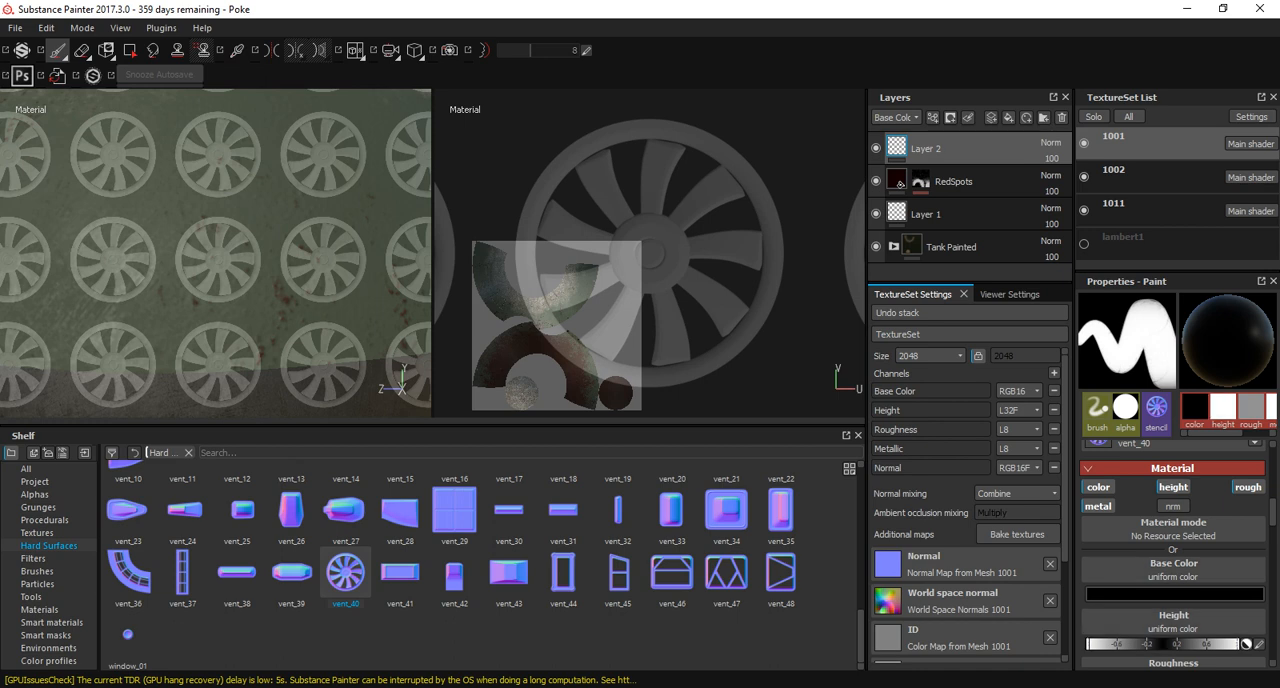
# Add a new layer and stamp a single recessed fan vent through the stencil on the shell above the middle band.
pyautogui.click(991, 117)
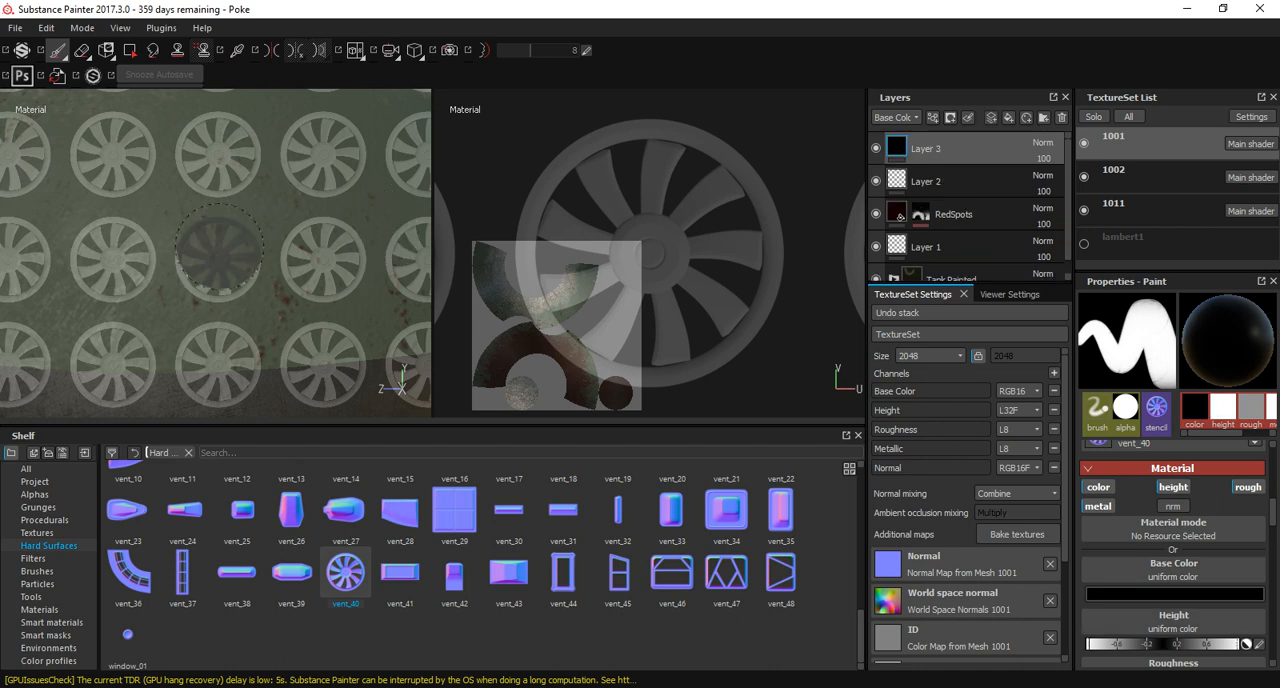
pyautogui.moveTo(217, 260); pyautogui.dragTo(217, 257)
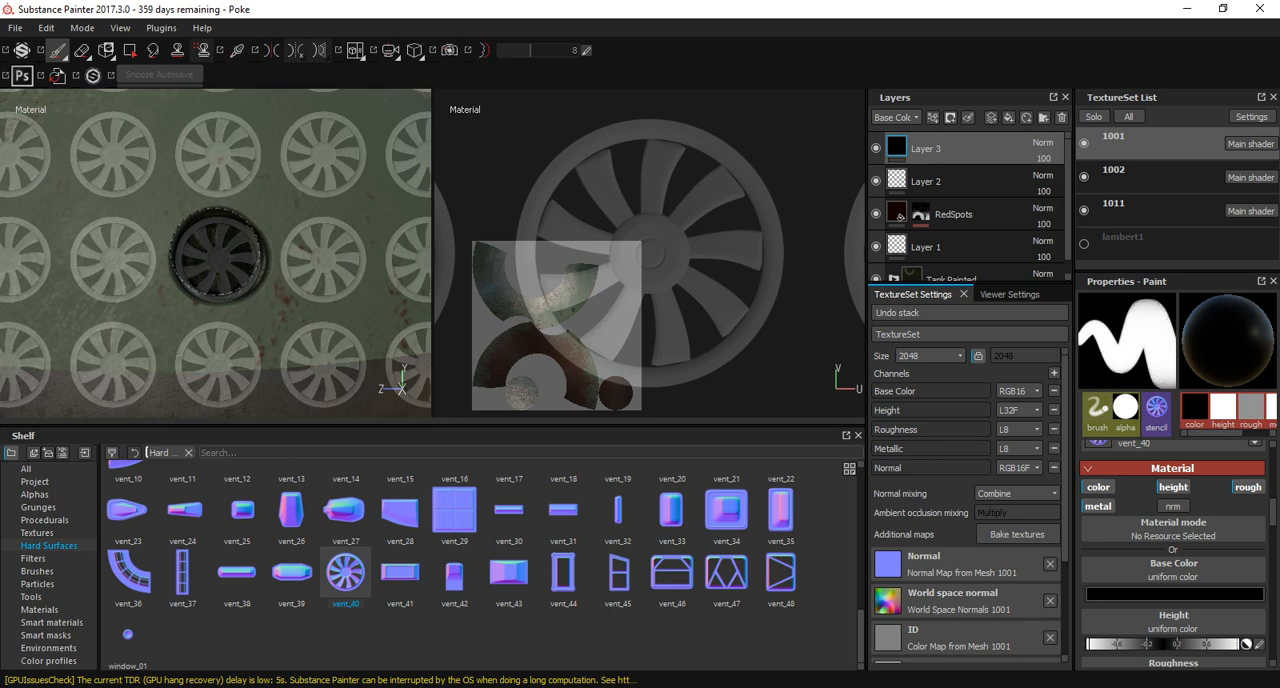
pyautogui.hotkey('ctrl', 'z')
pyautogui.click(216, 259)
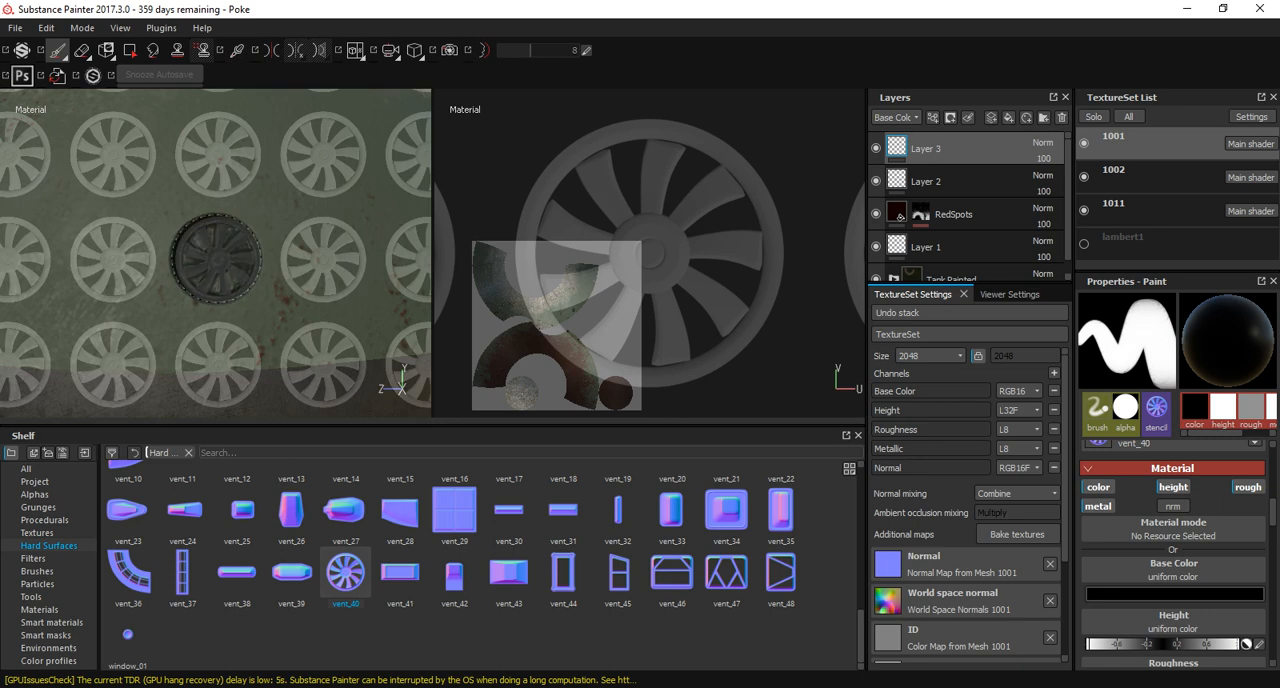
# Remove the vent_40 stencil from the brush.
pyautogui.moveTo(220, 362)
pyautogui.keyDown('alt'); pyautogui.mouseDown()
pyautogui.moveTo(325, 345)
pyautogui.moveTo(228, 355)
pyautogui.mouseUp(); pyautogui.keyUp('alt')
pyautogui.scroll(1, 1174, 569)
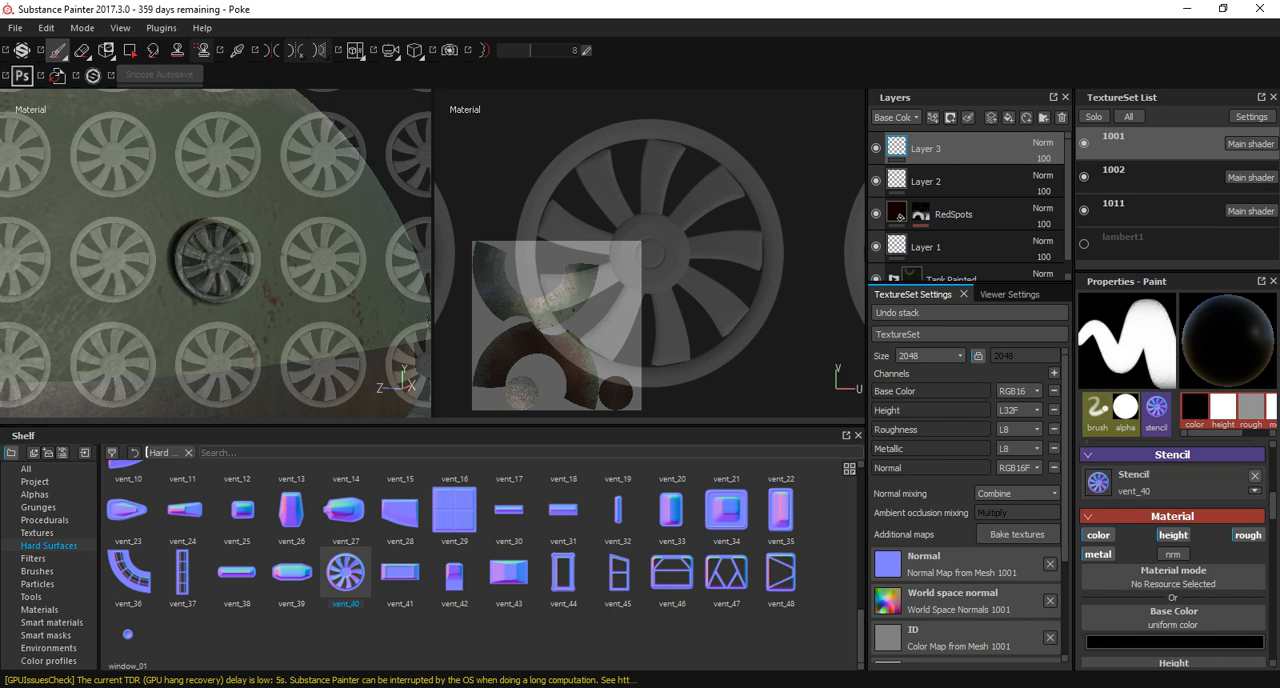
pyautogui.click(1255, 476)
# Examine the stamped fan vent and the whole ball from the side and the front.
pyautogui.moveTo(245, 274)
pyautogui.keyDown('alt'); pyautogui.mouseDown()
pyautogui.moveTo(228, 340)
pyautogui.moveTo(315, 285)
pyautogui.moveTo(280, 305)
pyautogui.moveTo(265, 295)
pyautogui.moveTo(390, 298)
pyautogui.mouseUp(); pyautogui.keyUp('alt')
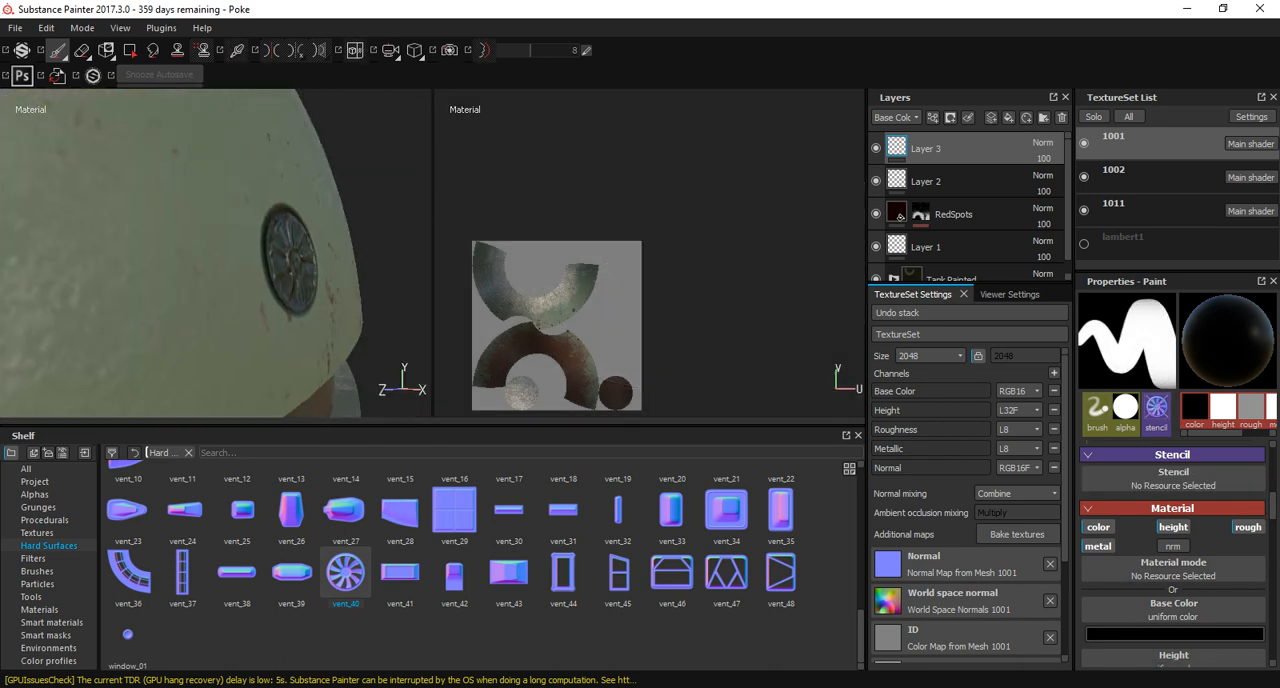
pyautogui.keyDown('alt'); pyautogui.moveTo(390, 298); pyautogui.dragTo(114, 297, button='right'); pyautogui.keyUp('alt')
pyautogui.keyDown('alt'); pyautogui.moveTo(114, 297); pyautogui.dragTo(35, 295); pyautogui.keyUp('alt')
pyautogui.keyDown('alt'); pyautogui.moveTo(35, 295); pyautogui.dragTo(162, 287, button='middle'); pyautogui.keyUp('alt')
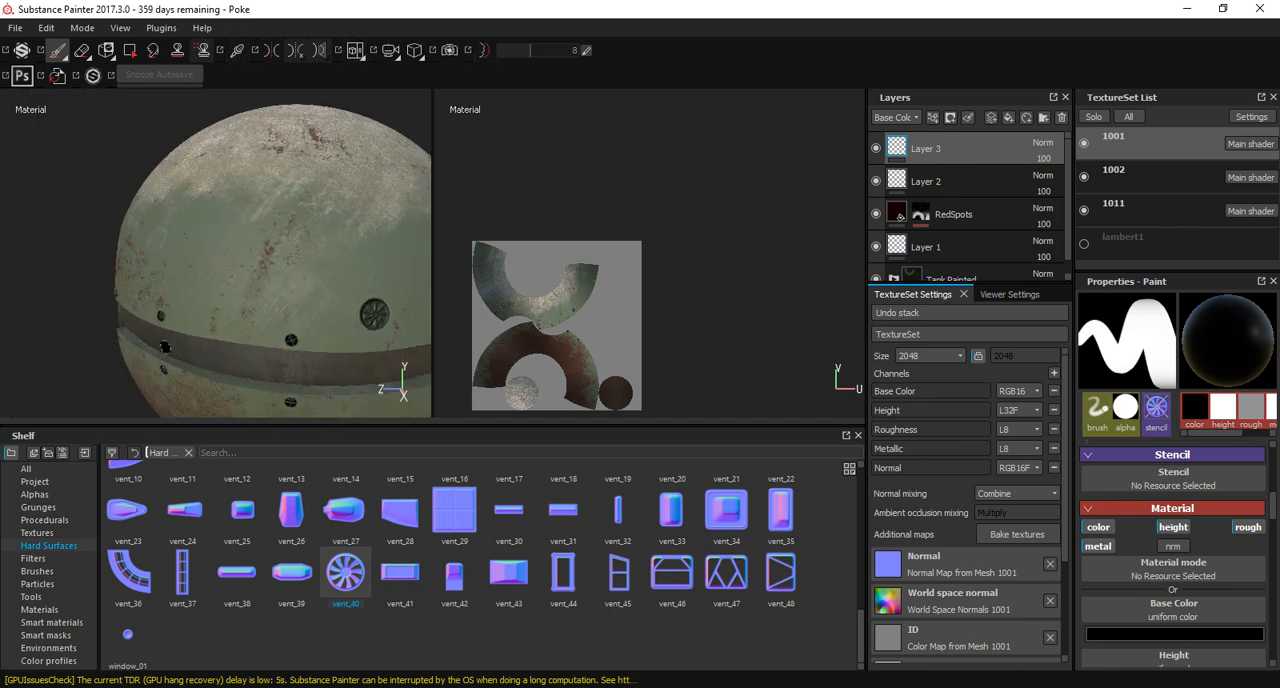
pyautogui.keyDown('alt'); pyautogui.moveTo(214, 338); pyautogui.dragTo(375, 335); pyautogui.keyUp('alt')
pyautogui.keyDown('alt'); pyautogui.moveTo(290, 335); pyautogui.dragTo(195, 335, button='right'); pyautogui.keyUp('alt')
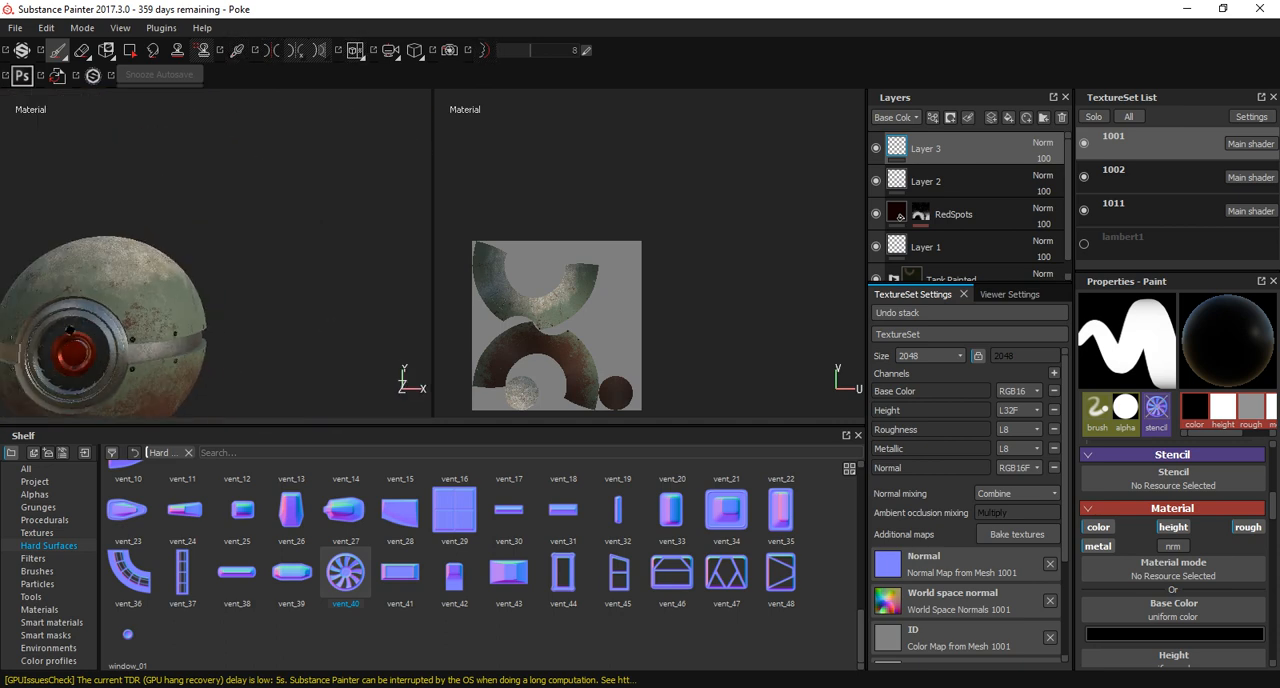
pyautogui.keyDown('alt'); pyautogui.moveTo(195, 335); pyautogui.dragTo(350, 300, button='middle'); pyautogui.keyUp('alt')
pyautogui.moveTo(350, 300)
pyautogui.keyDown('alt'); pyautogui.mouseDown()
pyautogui.moveTo(235, 310)
pyautogui.moveTo(325, 365)
pyautogui.moveTo(240, 315)
pyautogui.moveTo(330, 305)
pyautogui.mouseUp(); pyautogui.keyUp('alt')
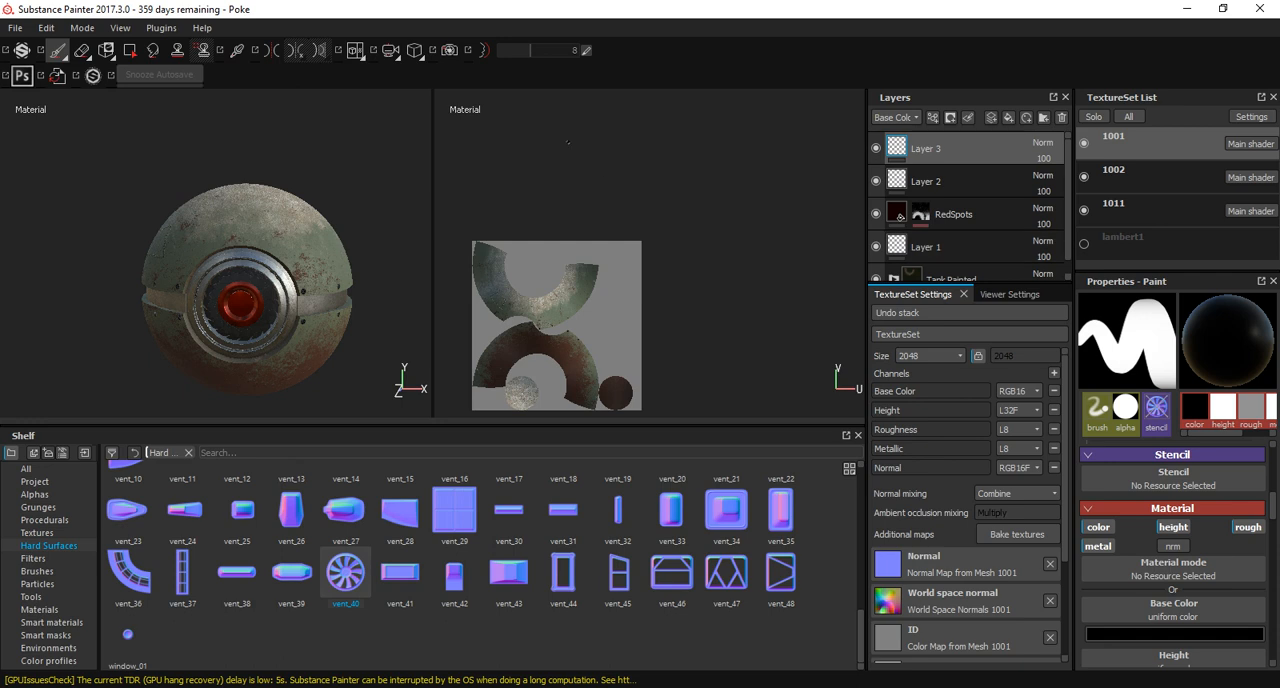
# Open the texture export settings and set texture sets 1001, 1002 and 1011 to 4096x4096.
pyautogui.click(15, 27)
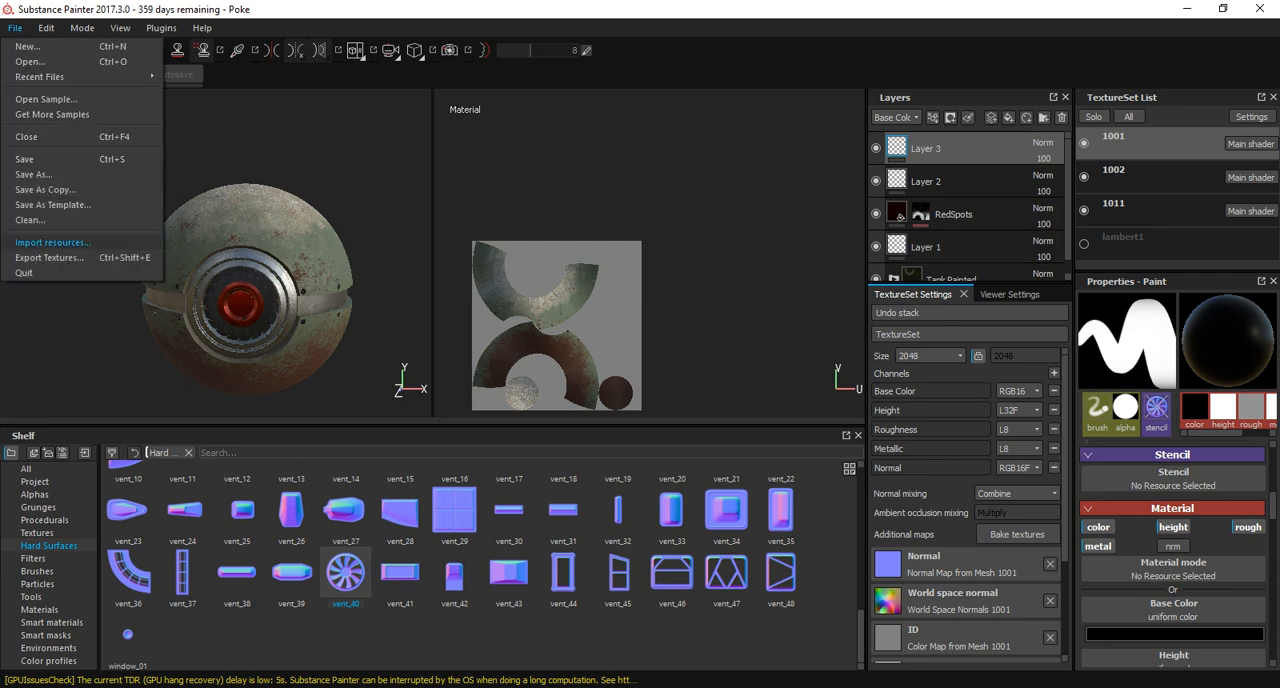
pyautogui.click(60, 257)
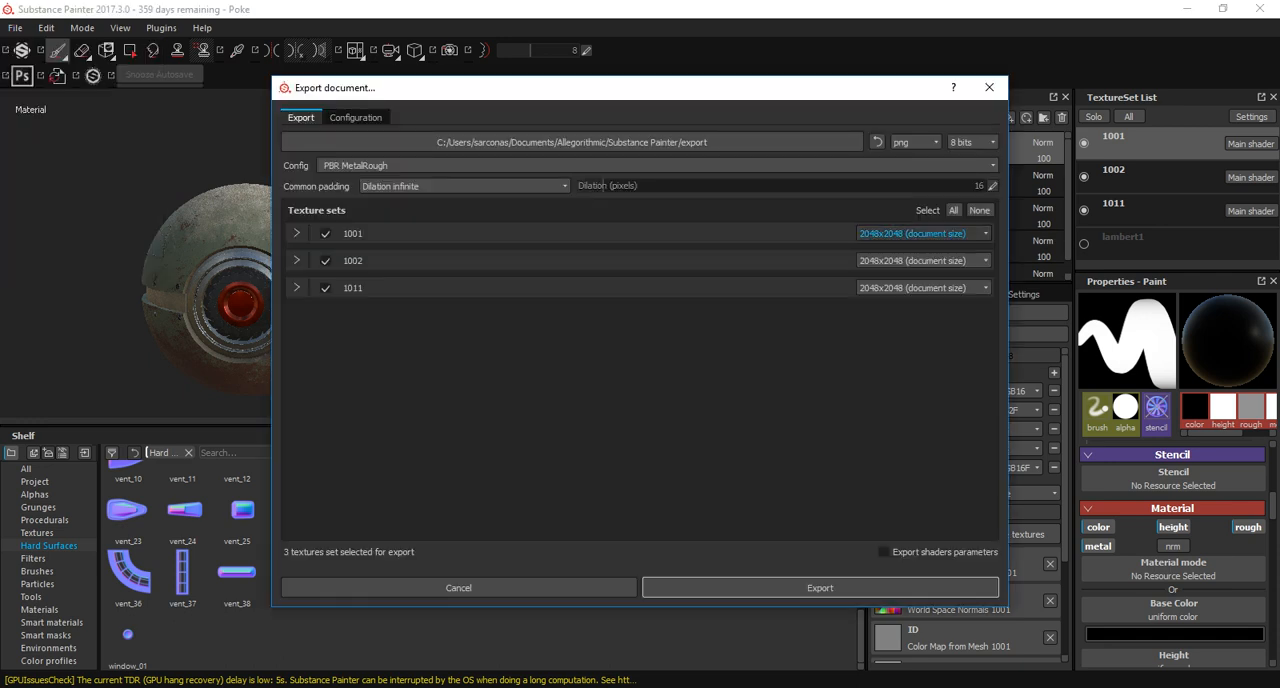
pyautogui.moveTo(760, 89); pyautogui.dragTo(498, 76)
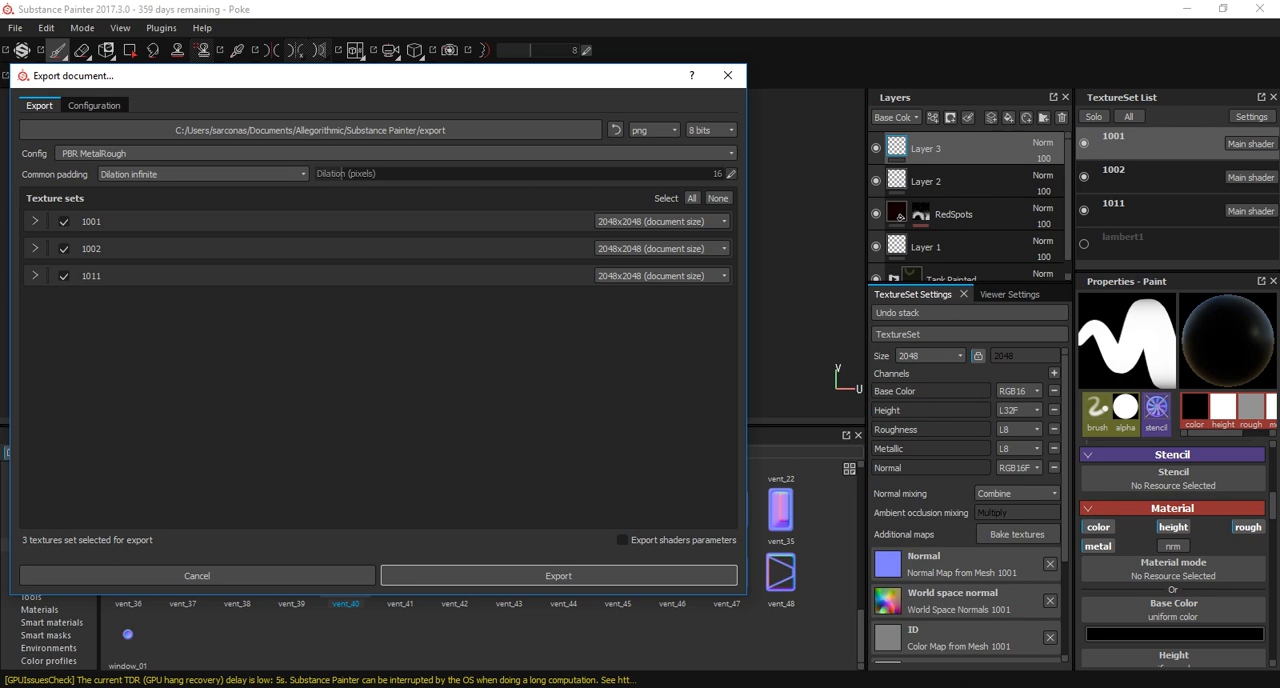
pyautogui.click(660, 221)
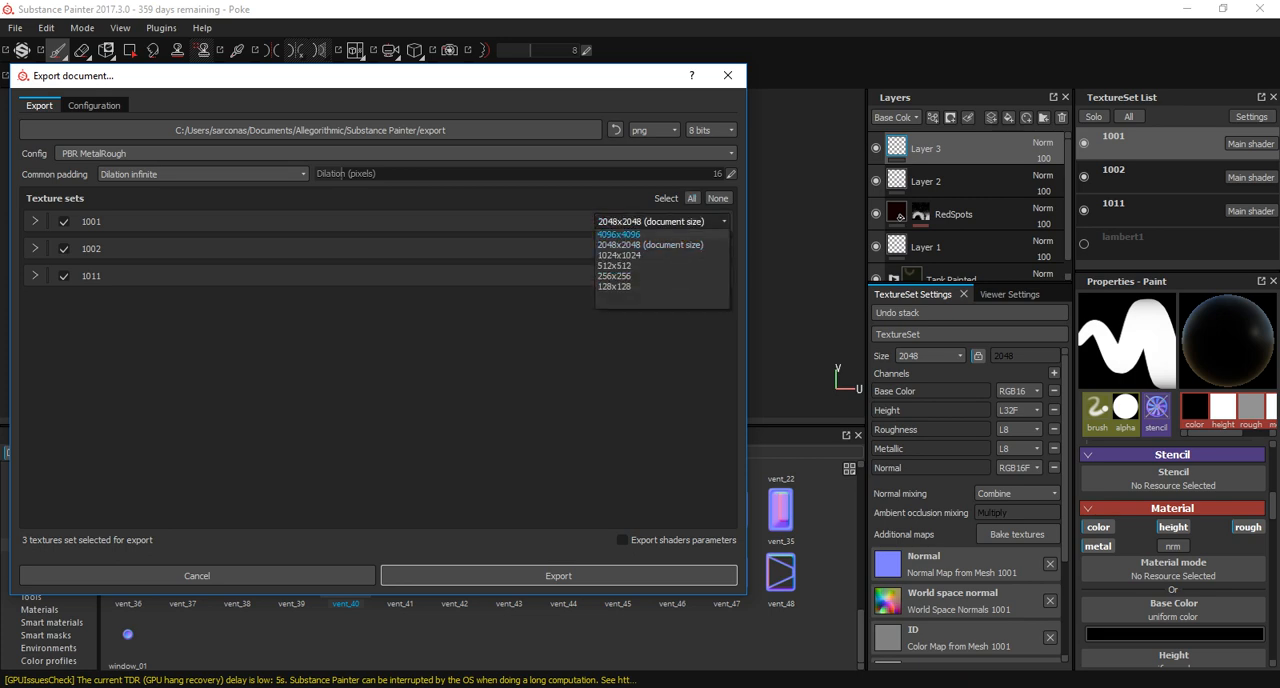
pyautogui.click(619, 234)
pyautogui.click(660, 248)
pyautogui.click(619, 261)
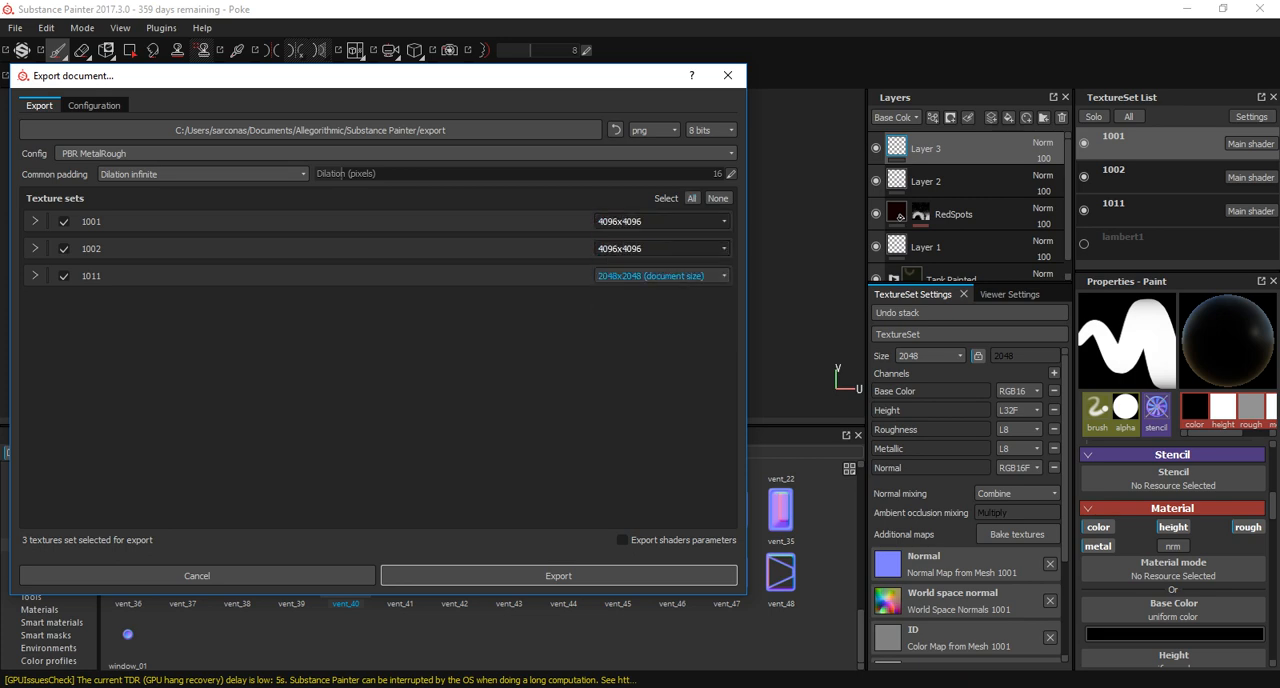
pyautogui.click(660, 275)
pyautogui.click(619, 288)
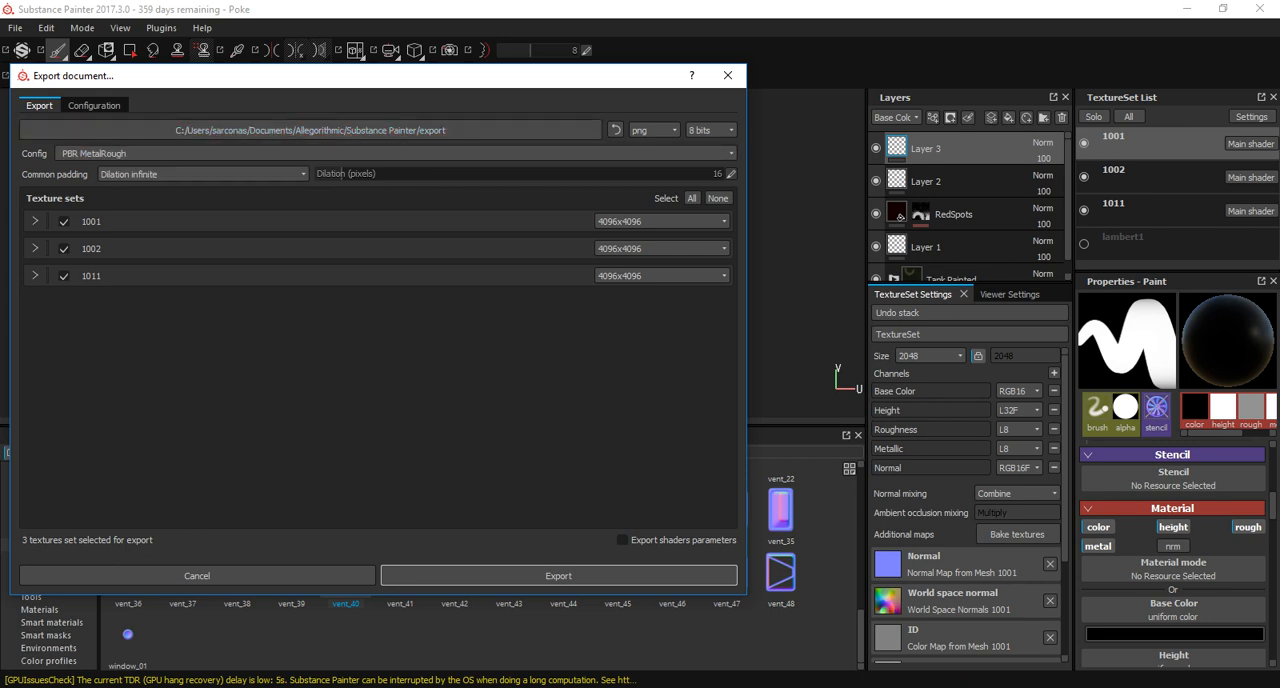
# Choose the Arnold 5 UDIM (AiStandard) export config and the PokeBall project's sourceimages folder inside 2520 as the destination.
pyautogui.click(340, 153)
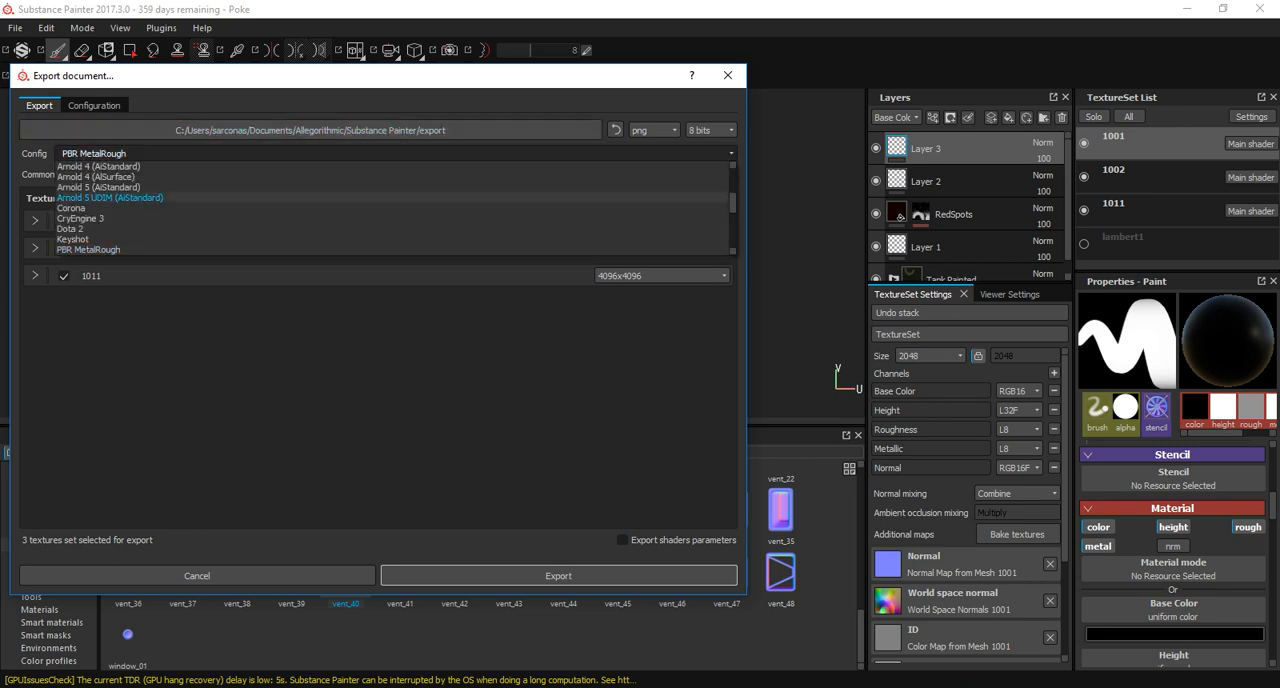
pyautogui.click(110, 197)
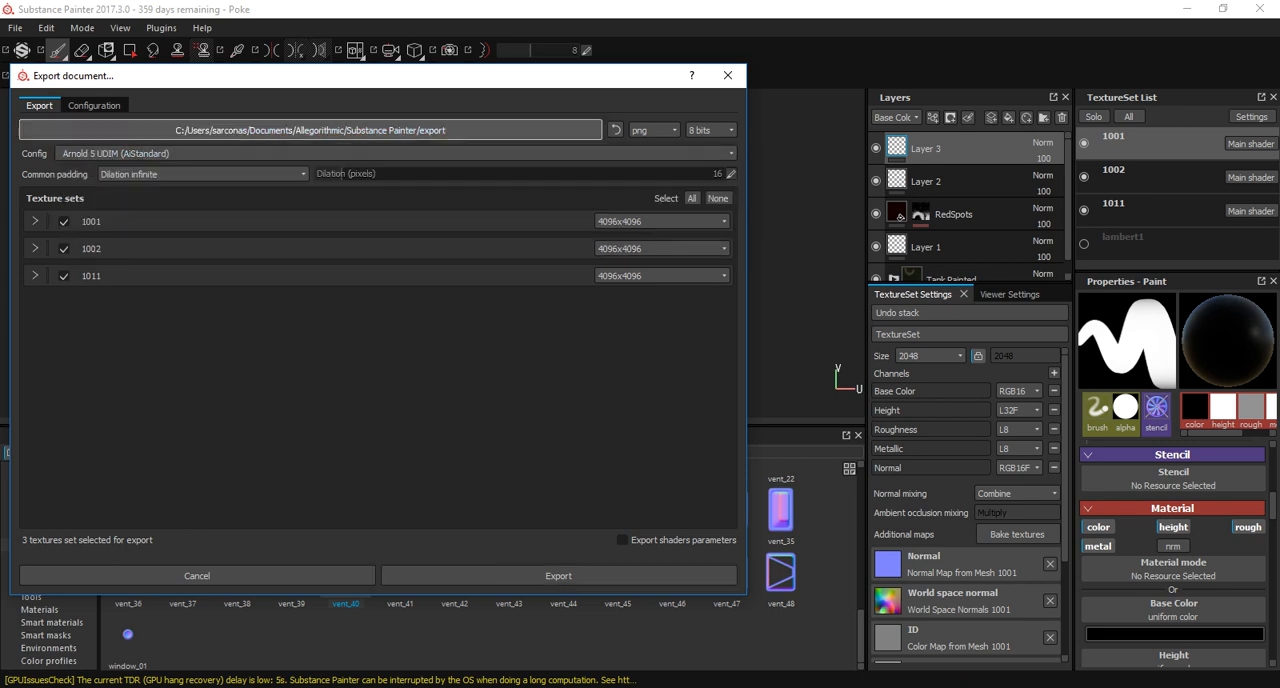
pyautogui.click(310, 130)
pyautogui.click(84, 213)
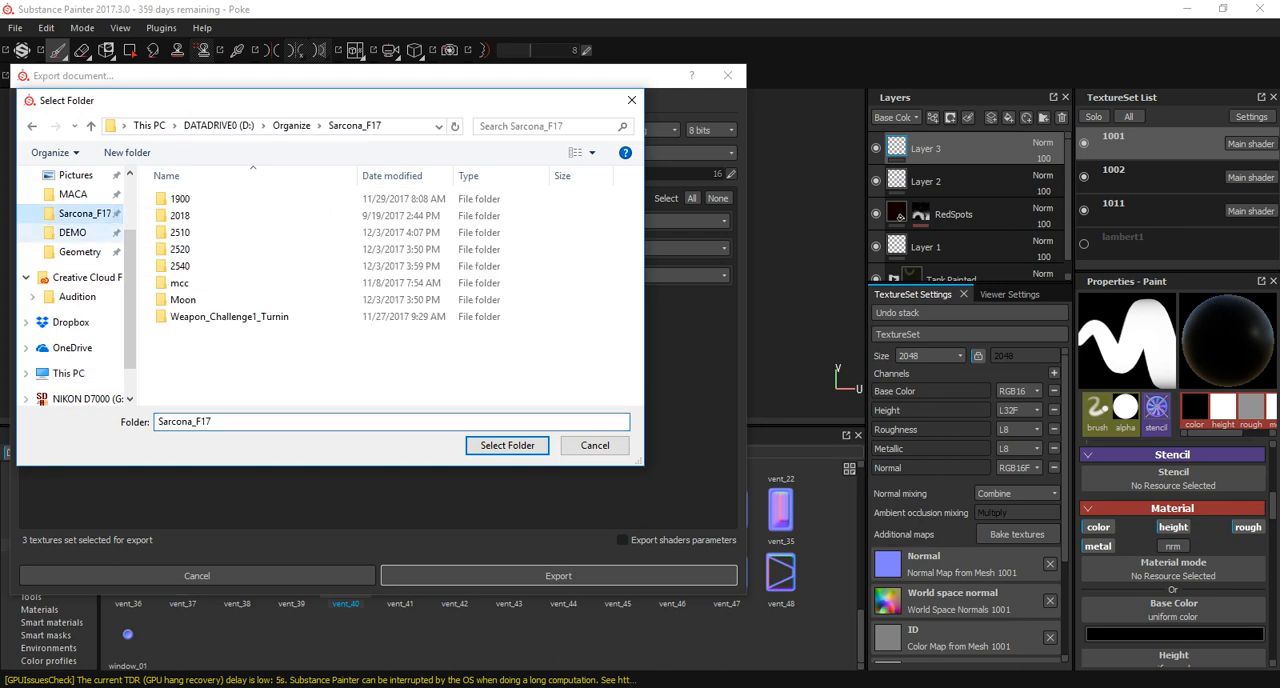
pyautogui.doubleClick(190, 249)
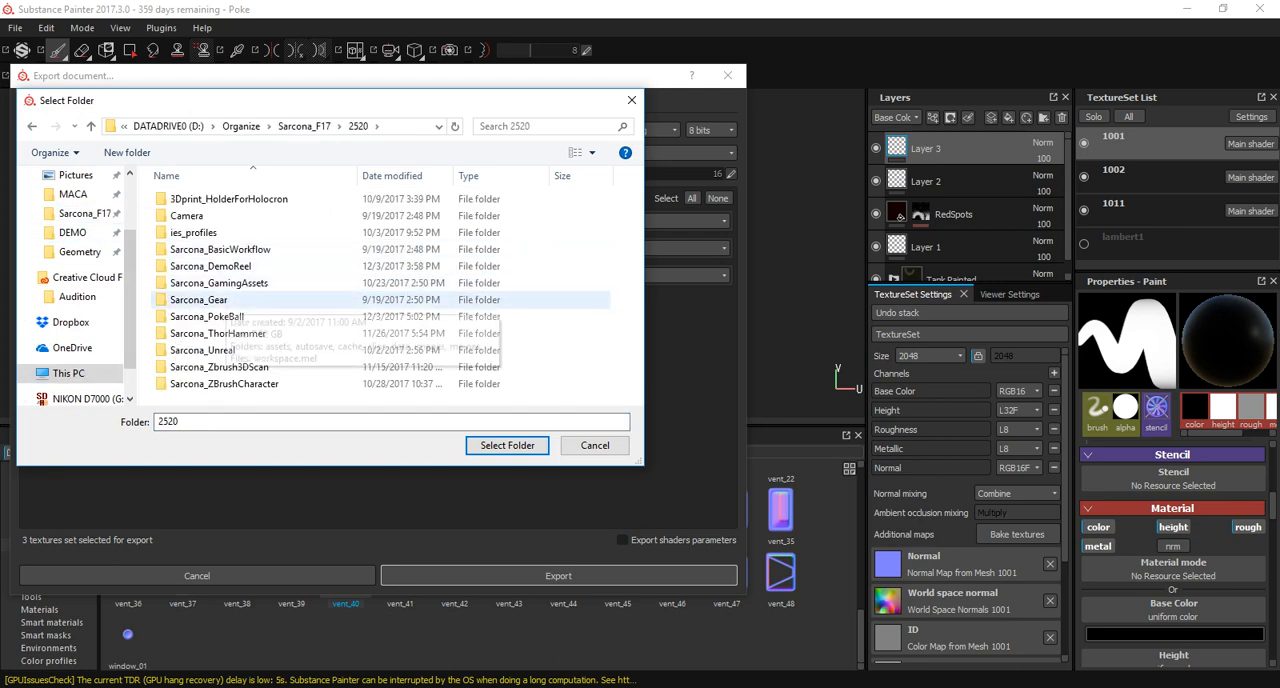
pyautogui.doubleClick(207, 316)
pyautogui.doubleClick(199, 398)
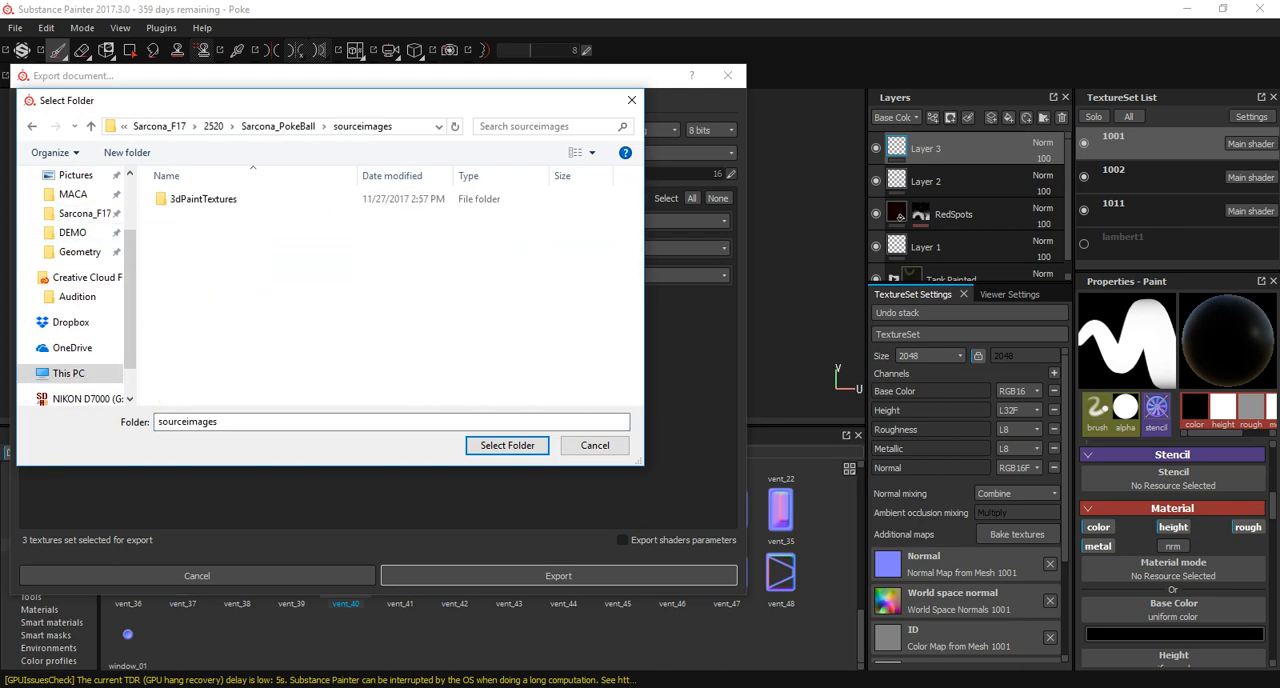
pyautogui.click(507, 445)
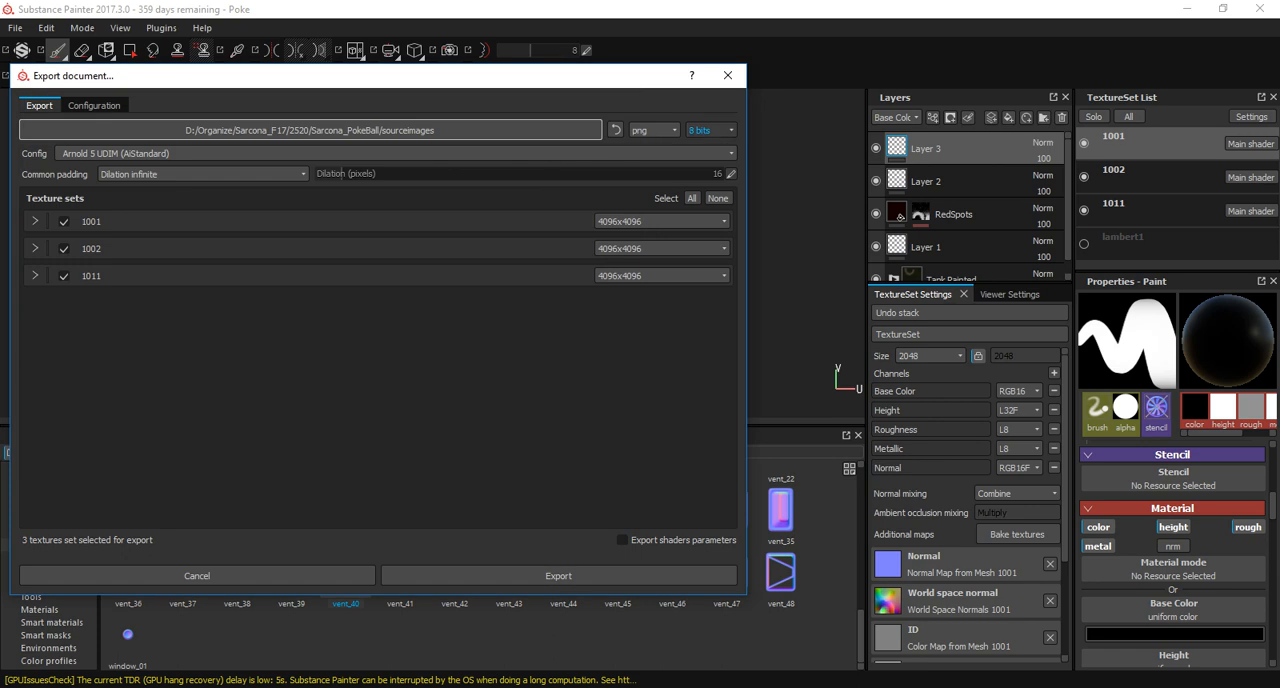
# Set the export file format to tiff and export the three texture sets.
pyautogui.click(711, 130)
pyautogui.click(655, 130)
pyautogui.scroll(-1, 640, 236)
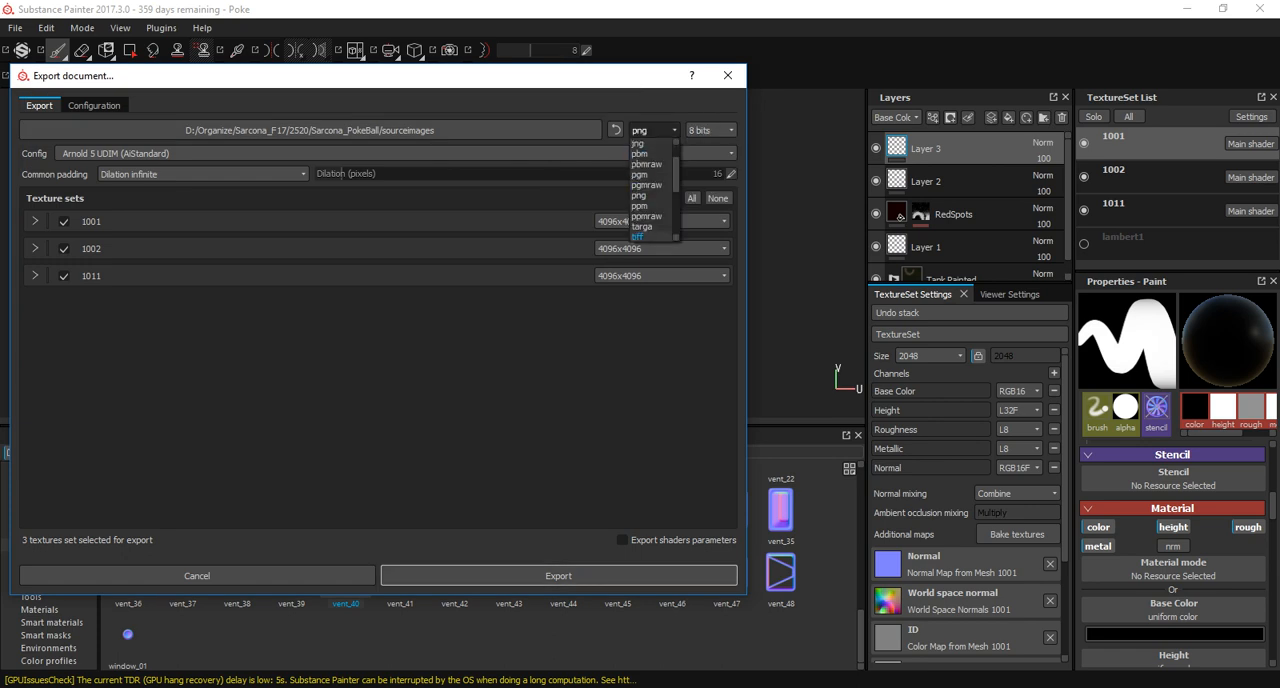
pyautogui.press('Return')
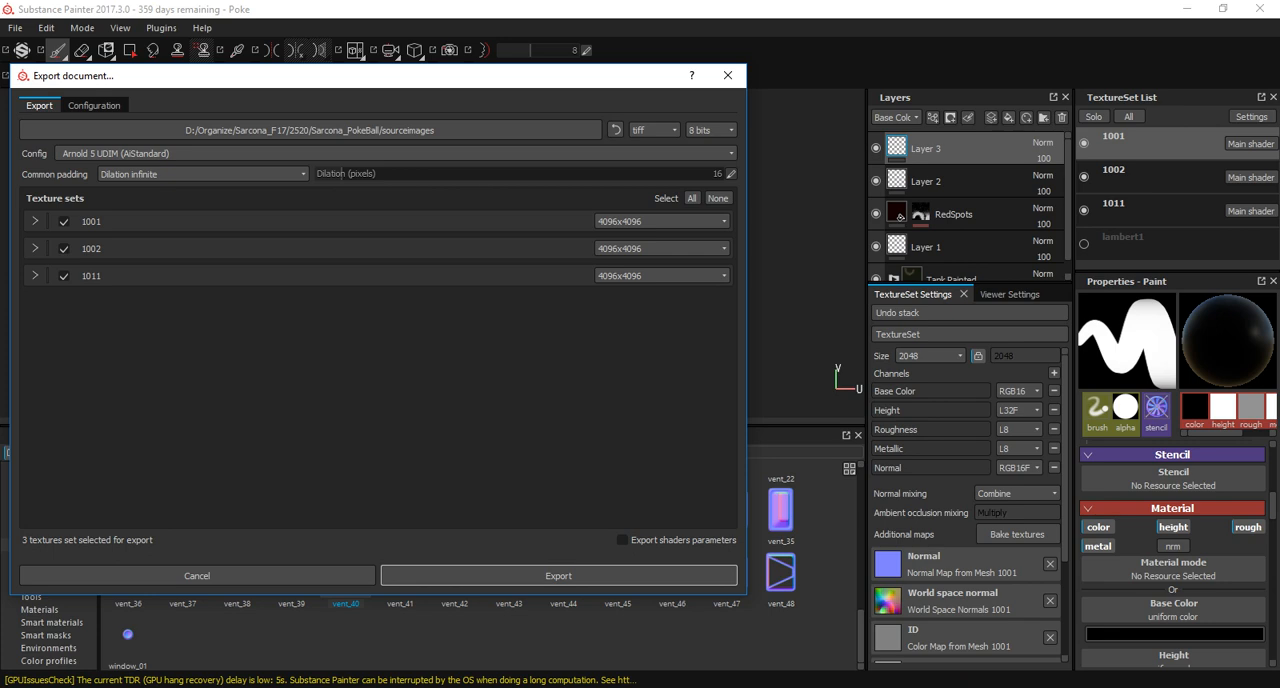
pyautogui.press('Return')
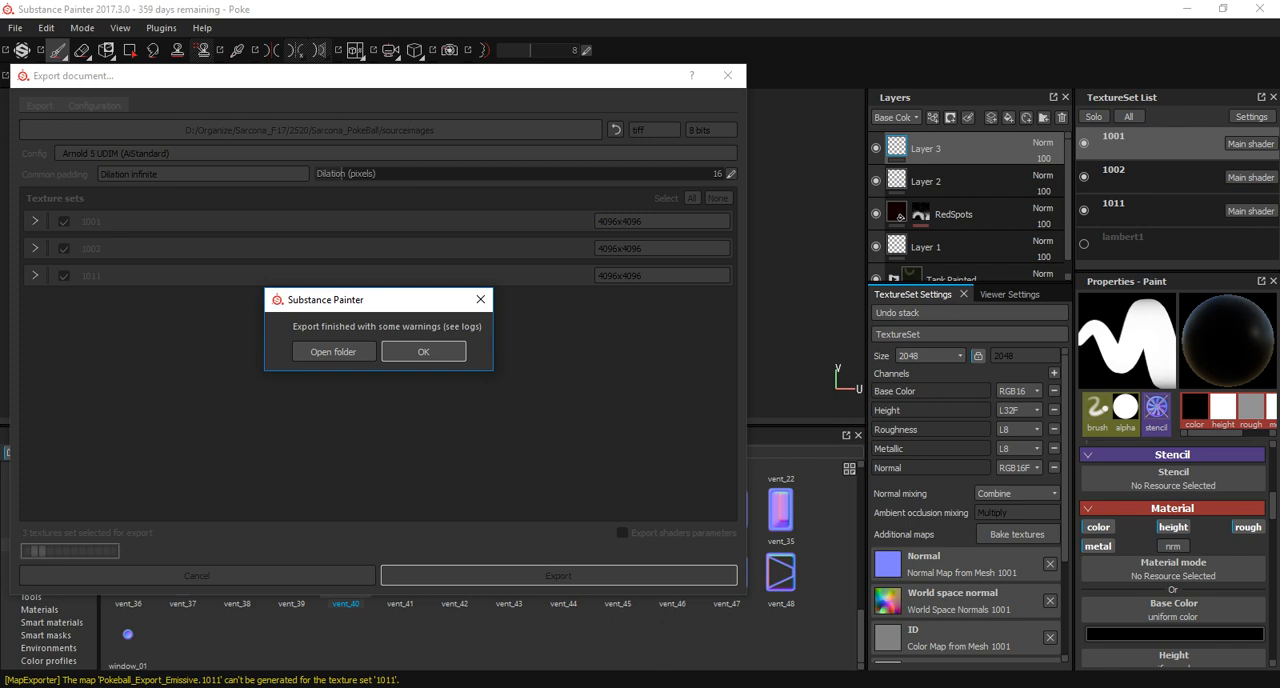
pyautogui.press('Return')
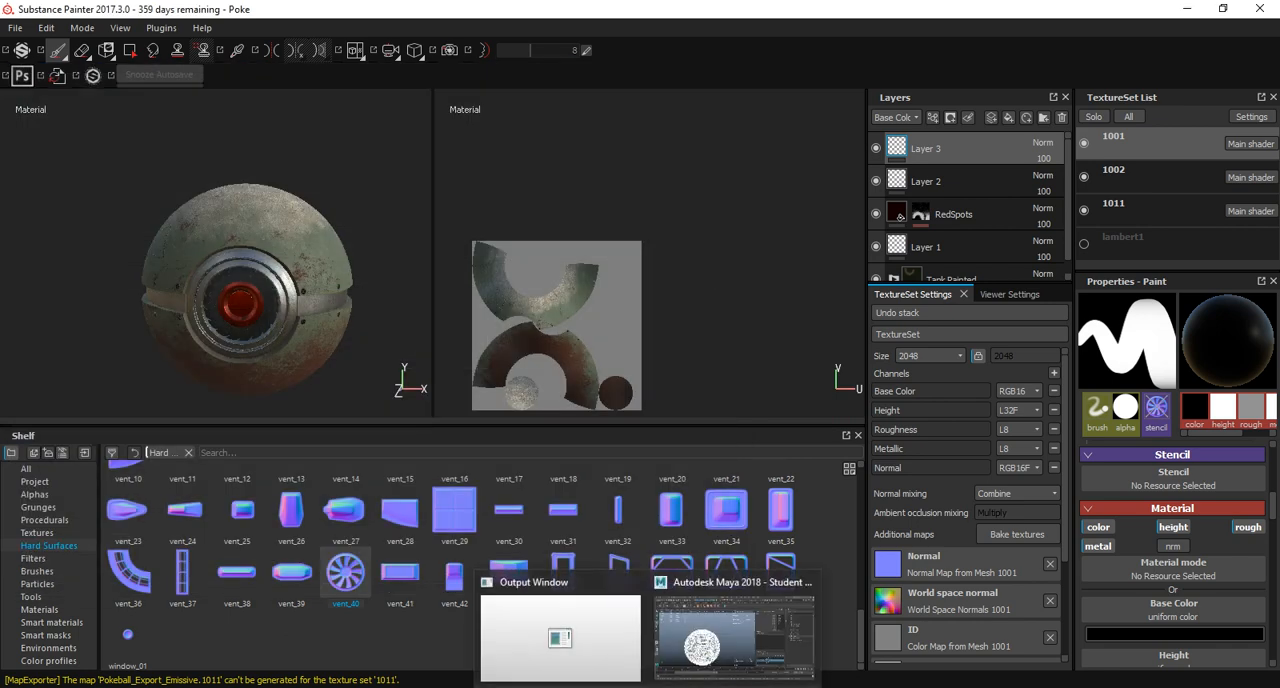
# Switch to Maya and display the Pokeball shaded with texture maps.
pyautogui.moveTo(648, 686)
pyautogui.click(733, 638)
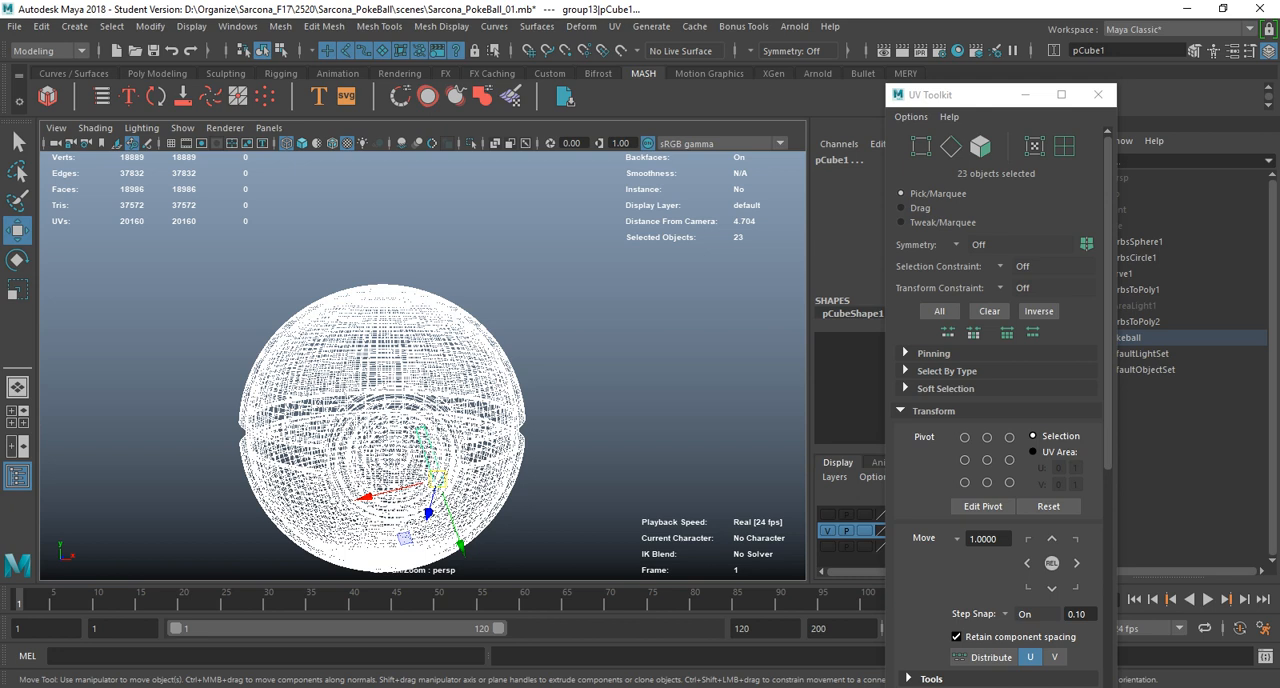
pyautogui.press('5')
pyautogui.press('6')
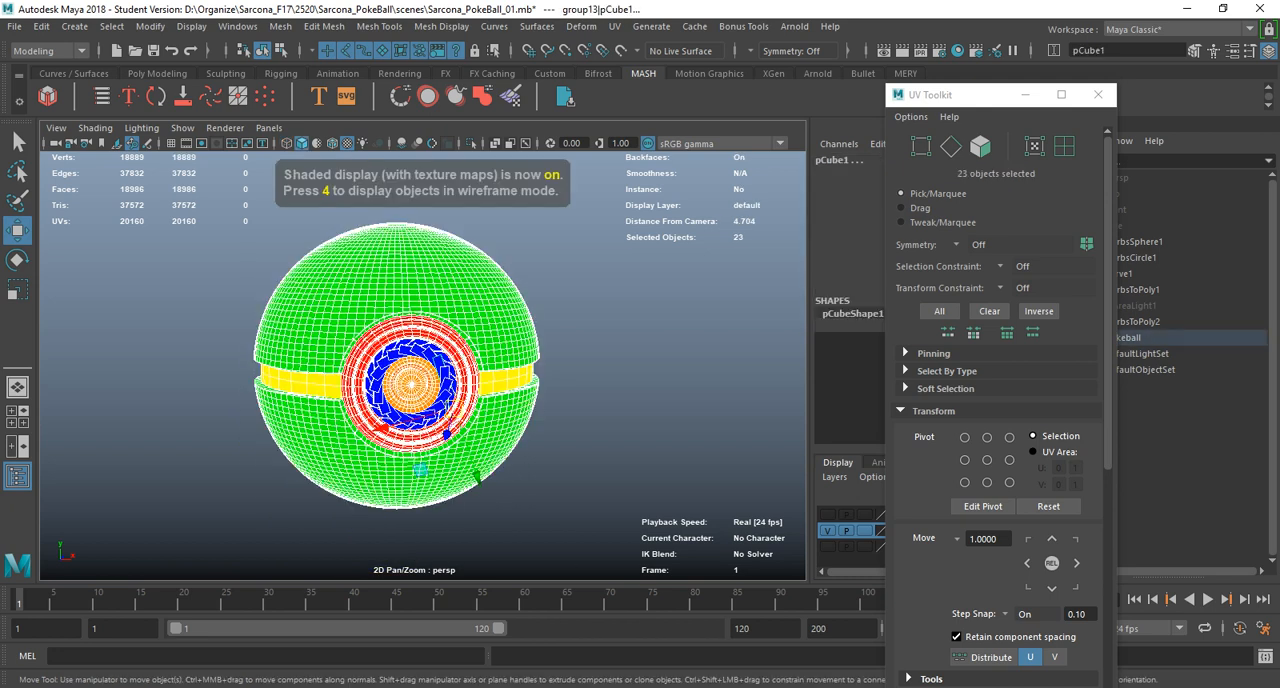
# Assign a new aiStandardSurface material to the selected Pokeball objects.
pyautogui.press('space')
pyautogui.click(424, 363)
pyautogui.click(452, 423)
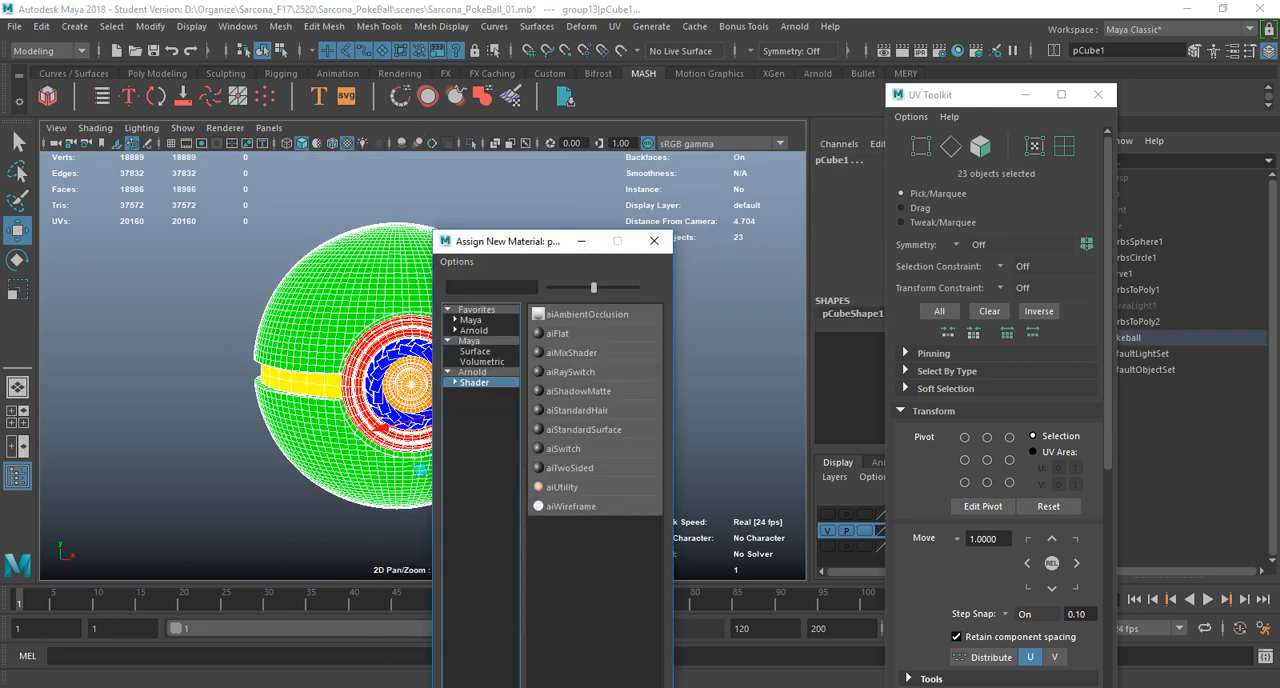
pyautogui.click(583, 429)
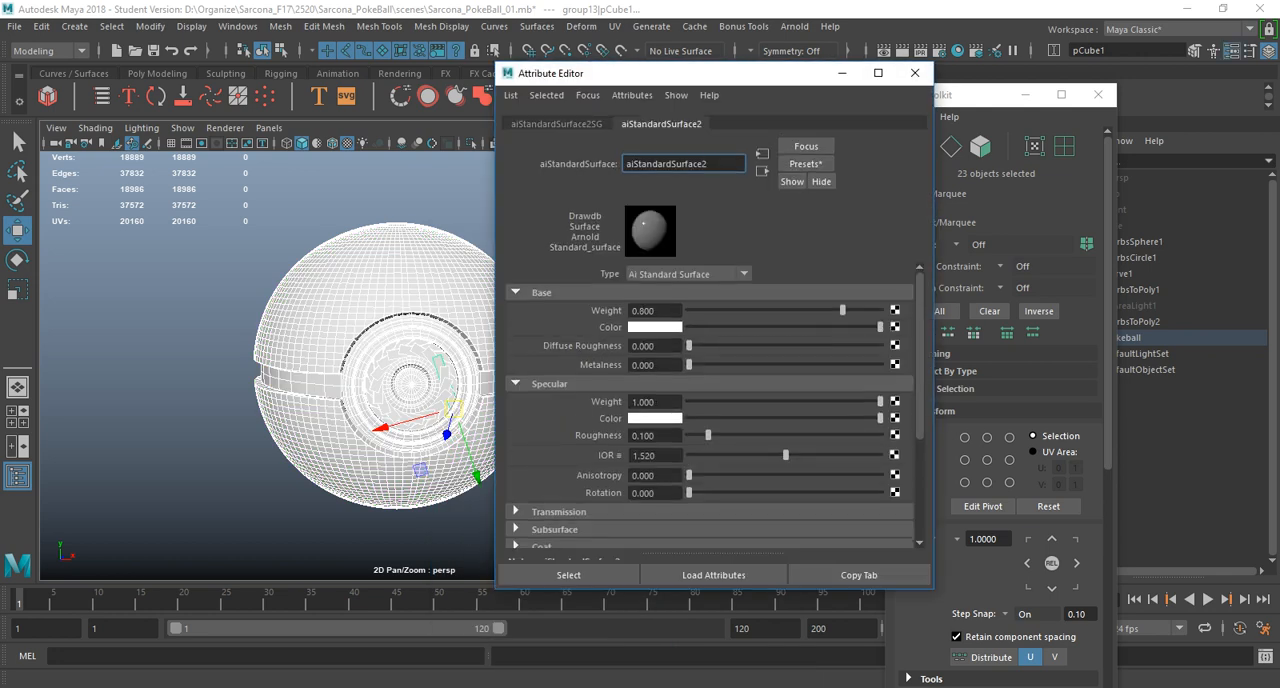
# Connect a file texture node to the material's base color, leaving its image unassigned.
pyautogui.click(895, 327)
pyautogui.click(583, 196)
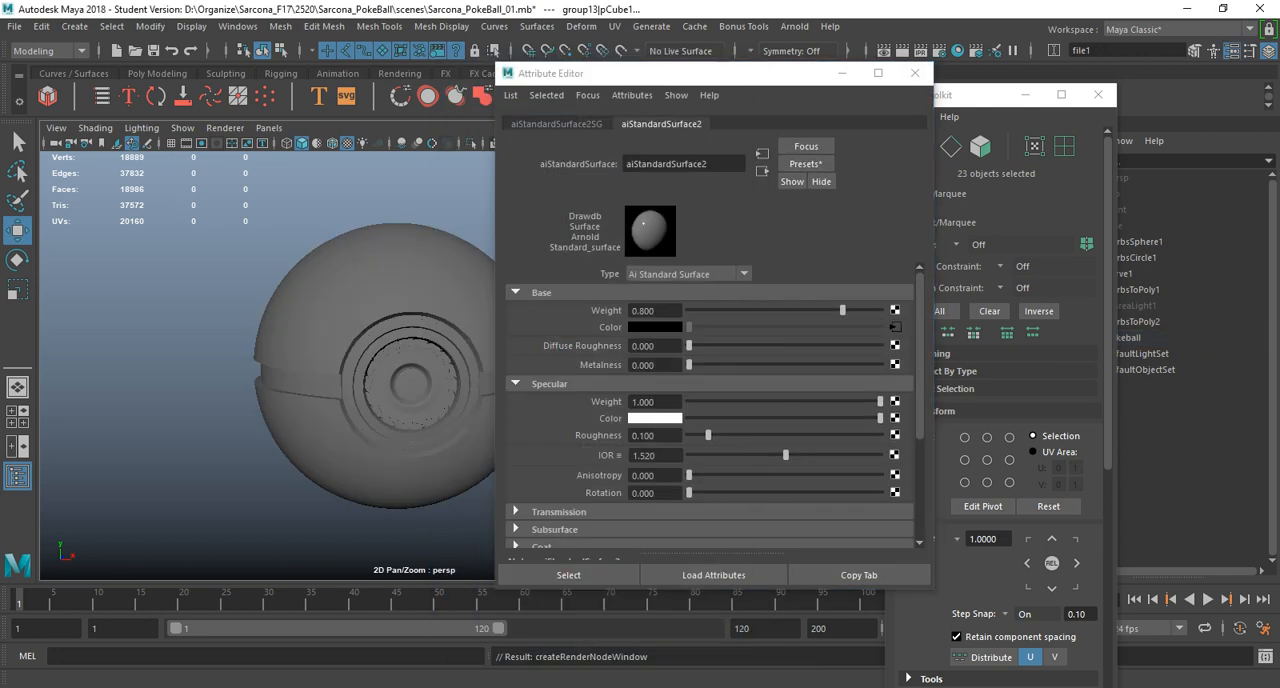
pyautogui.click(899, 341)
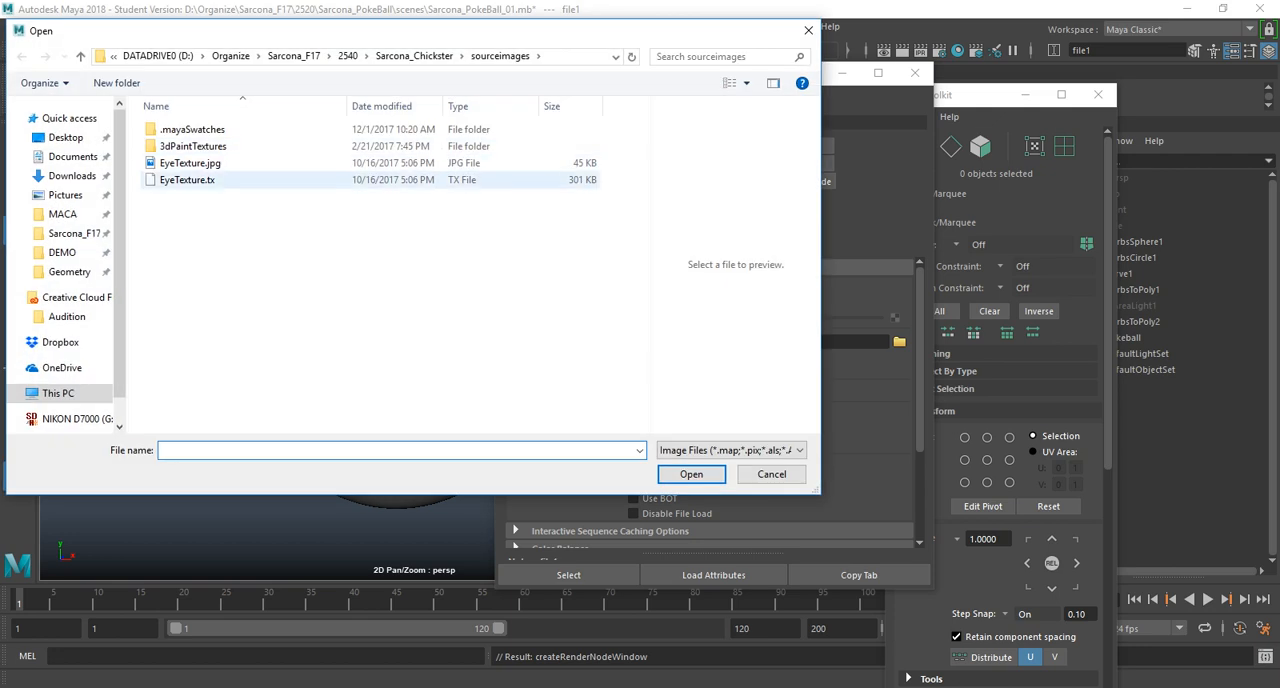
pyautogui.click(808, 31)
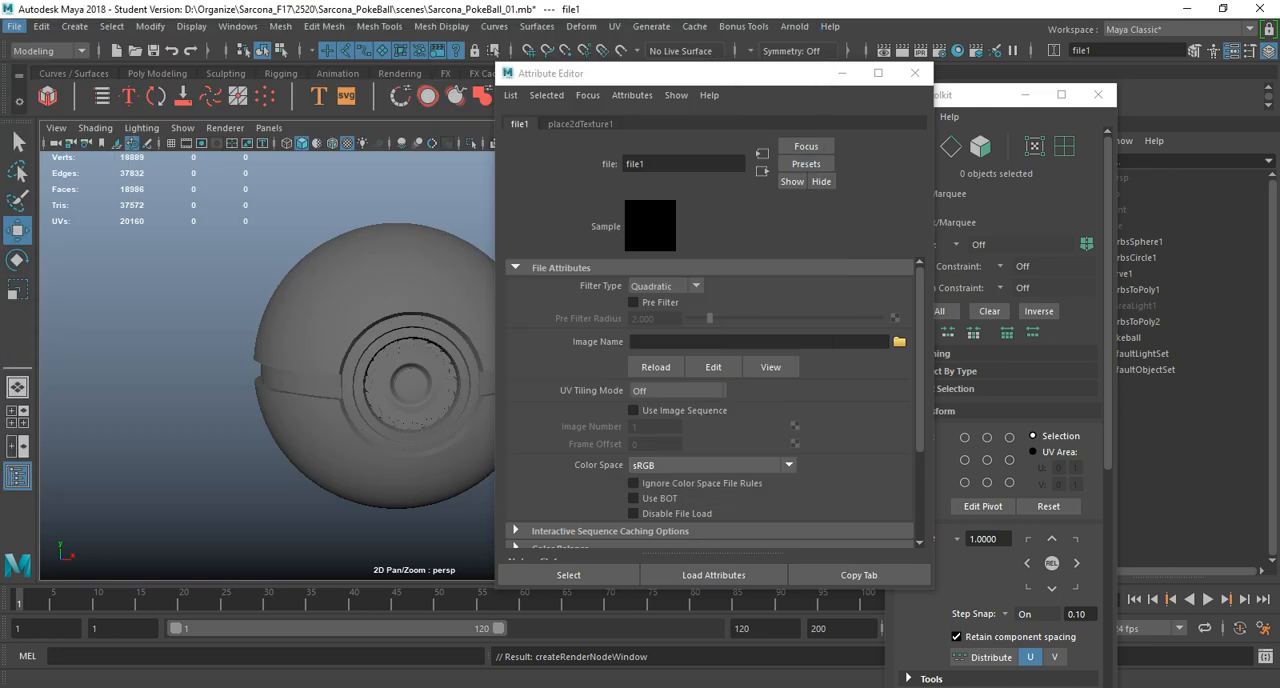
# Set the Maya project to the PokeBall project folder inside 2520.
pyautogui.click(14, 27)
pyautogui.moveTo(62, 595)
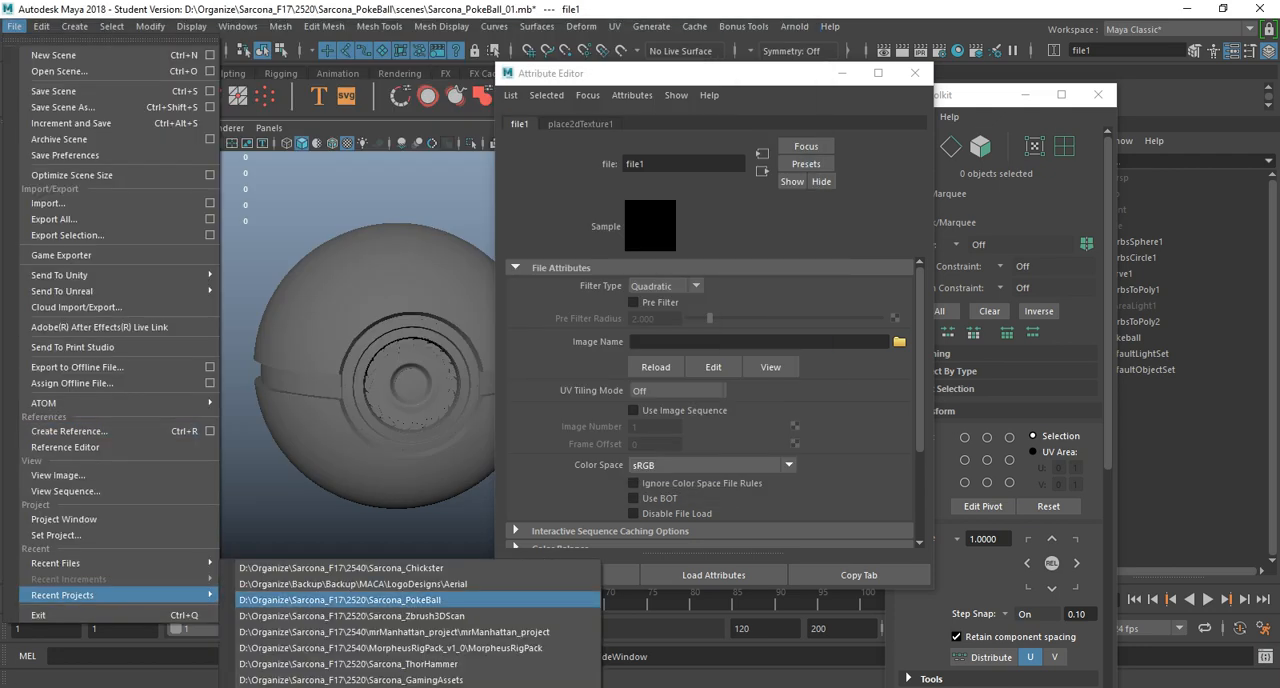
pyautogui.click(56, 535)
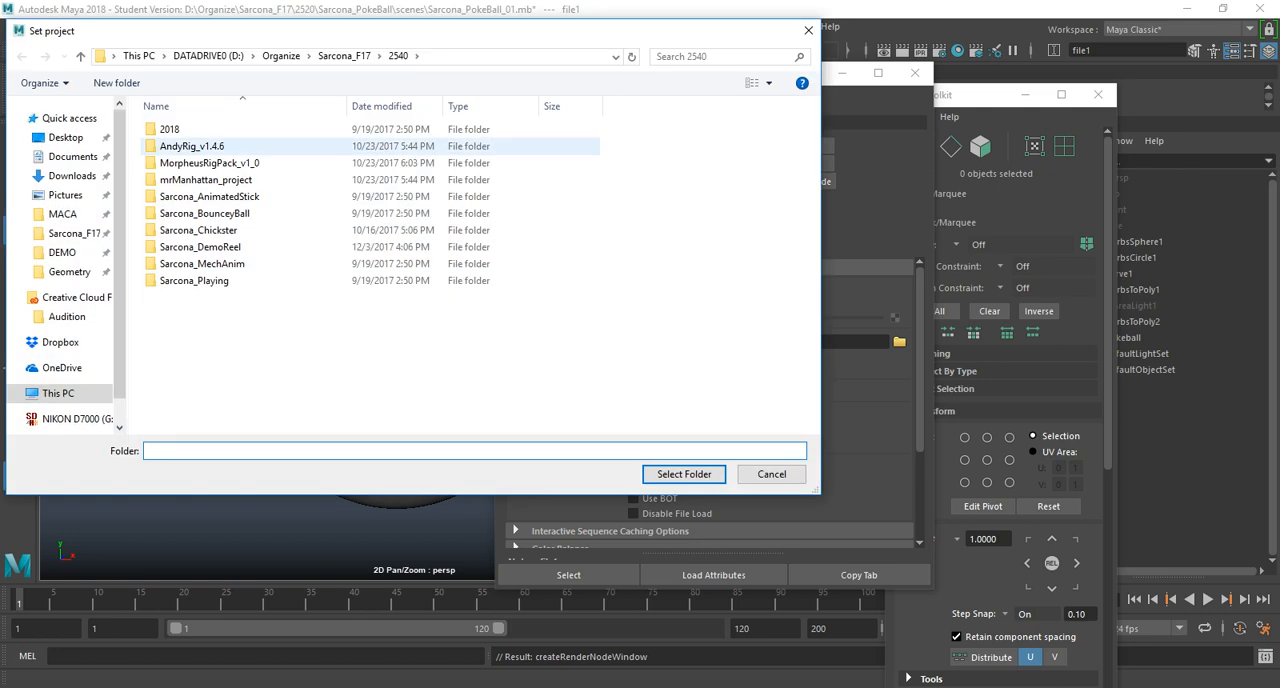
pyautogui.click(344, 56)
pyautogui.doubleClick(200, 179)
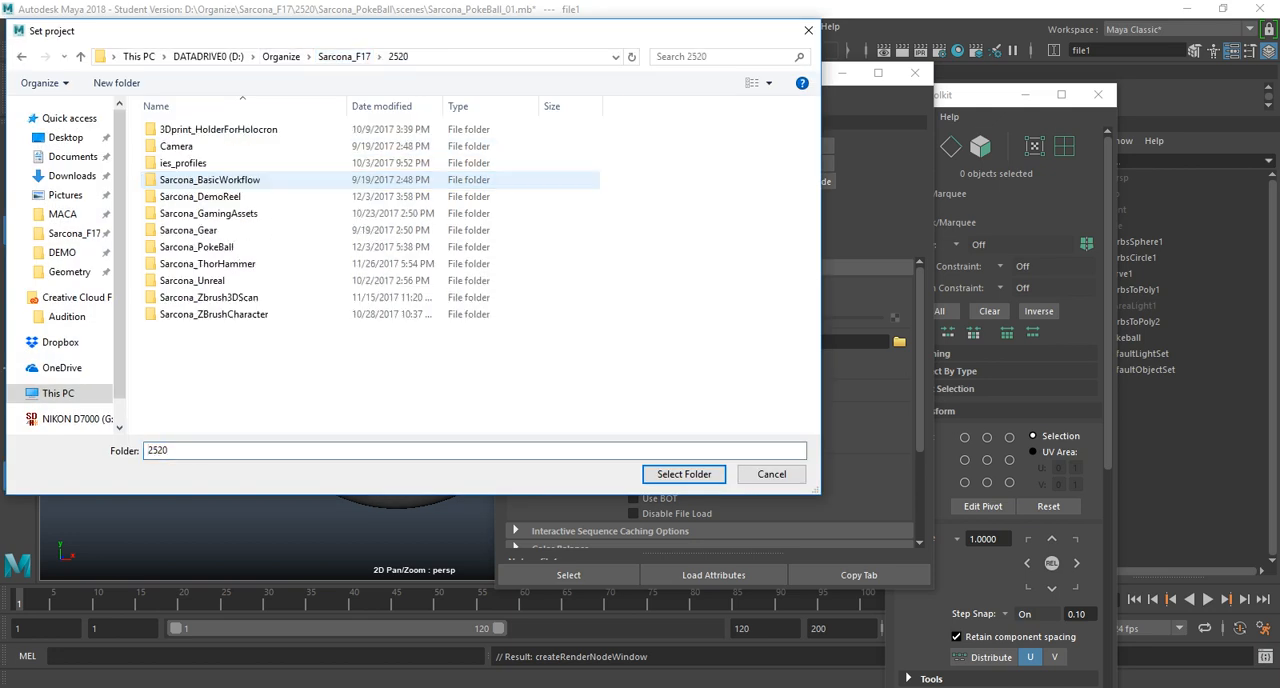
pyautogui.doubleClick(196, 246)
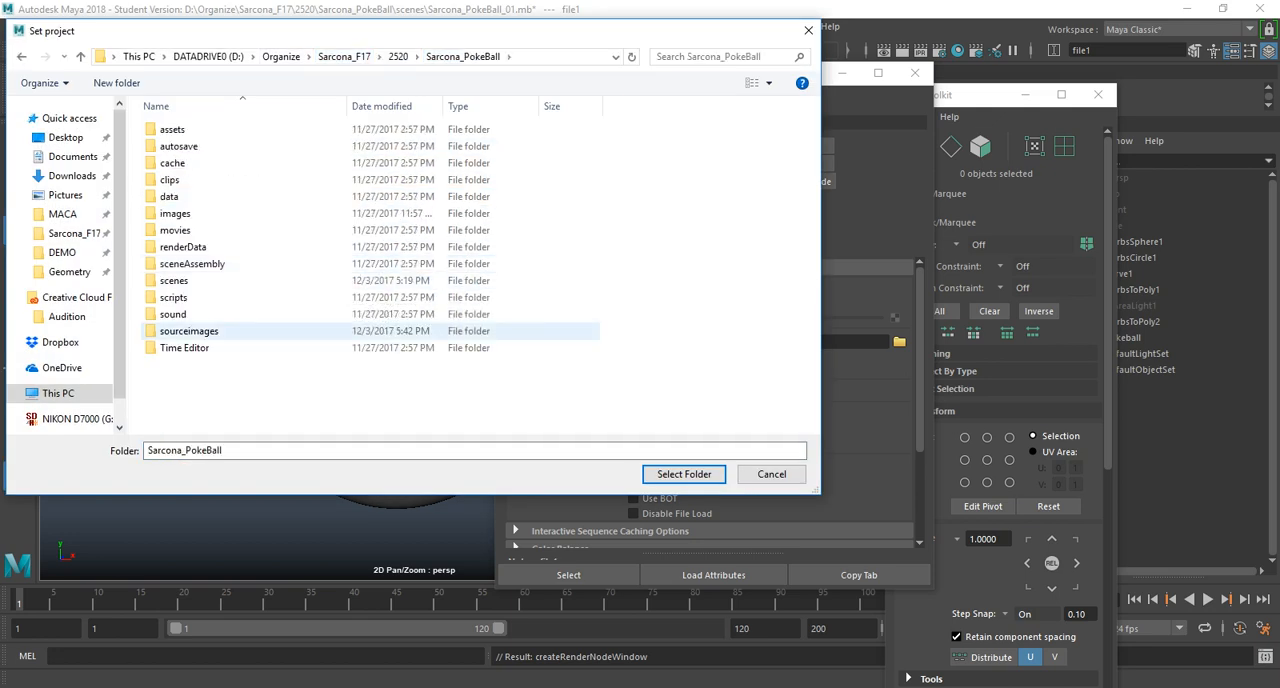
pyautogui.click(684, 474)
# Load Pokeball_Export_BaseColor.1001.tif from the project's sourceimages folder into the base color file node.
pyautogui.click(899, 342)
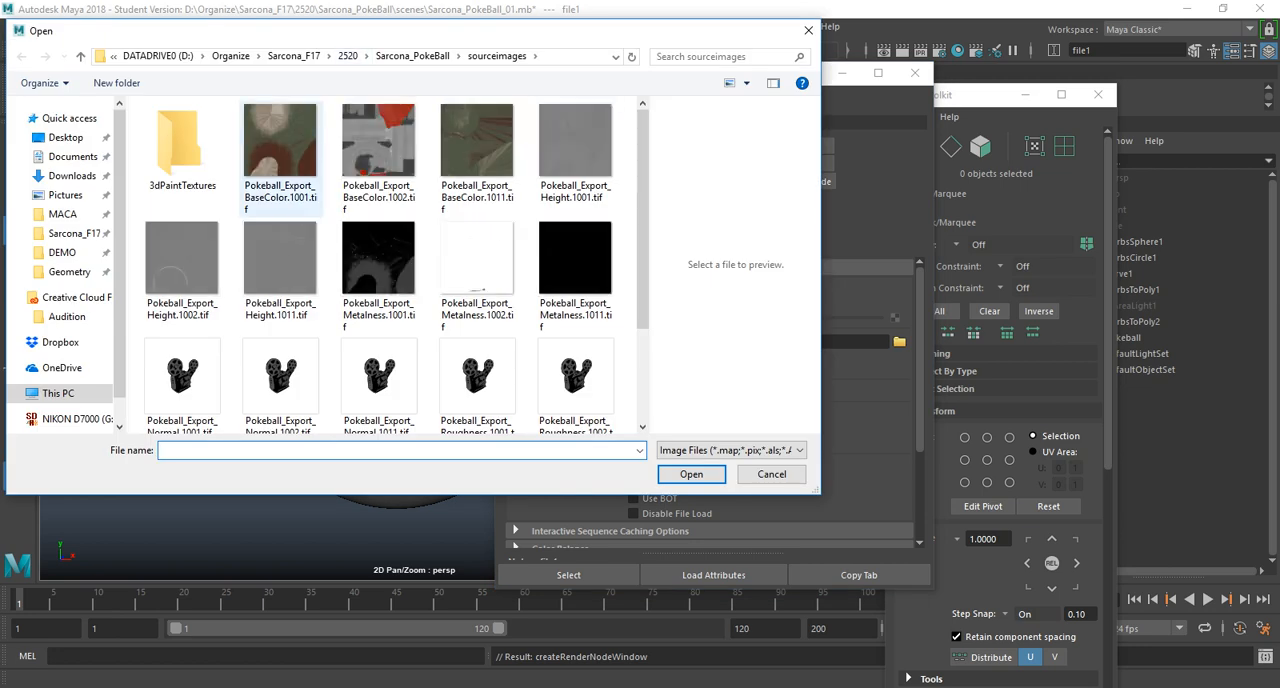
pyautogui.doubleClick(281, 150)
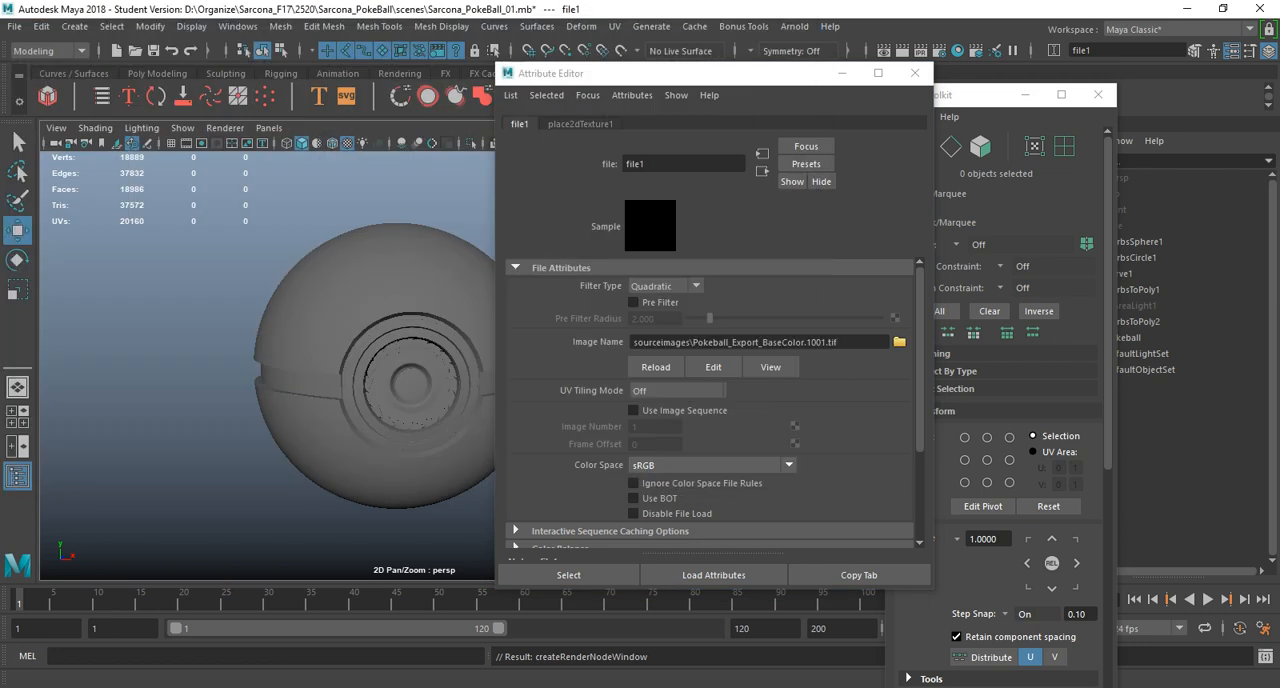
pyautogui.click(715, 465)
pyautogui.click(715, 465)
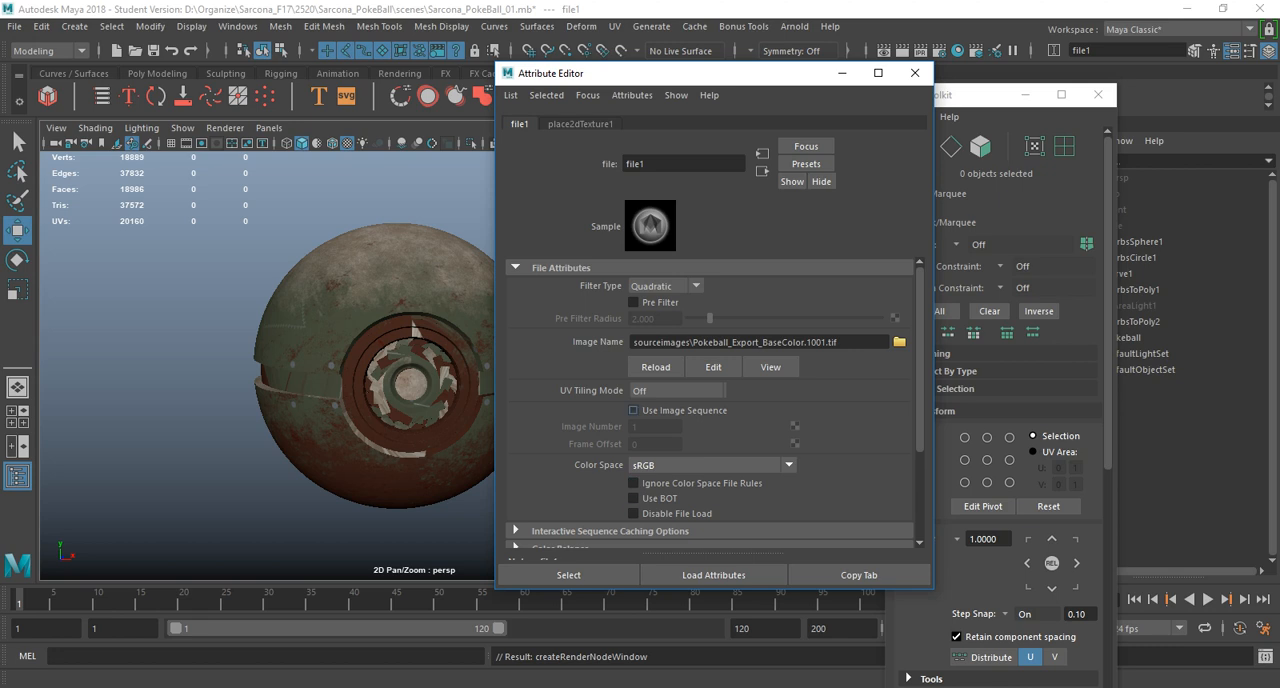
# Set the base color texture's UV tiling mode to UDIM (Mari) and generate its viewport preview.
pyautogui.click(676, 390)
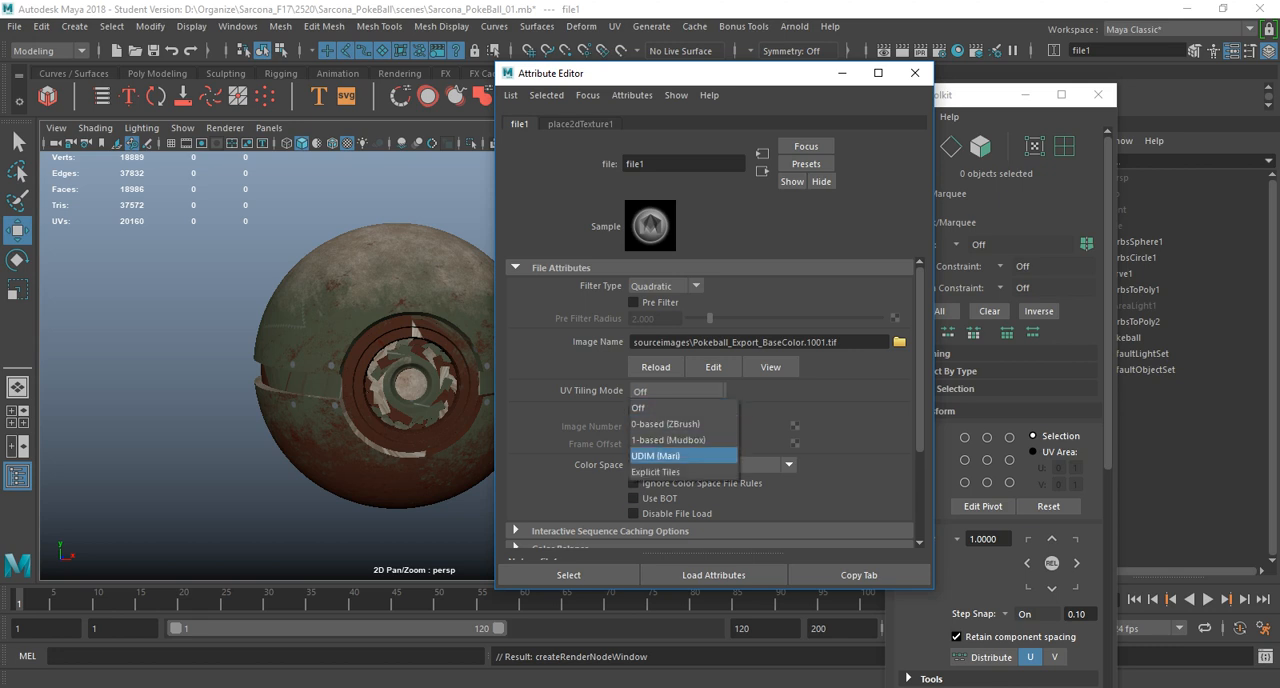
pyautogui.click(668, 455)
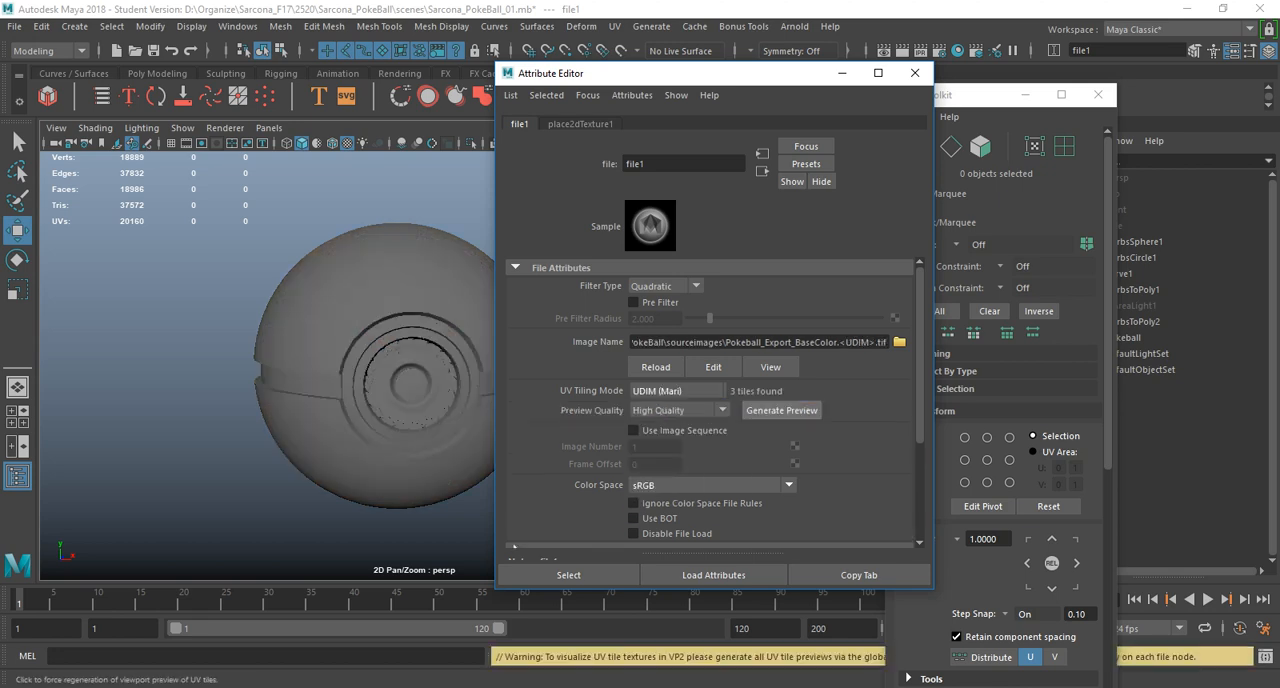
pyautogui.click(783, 410)
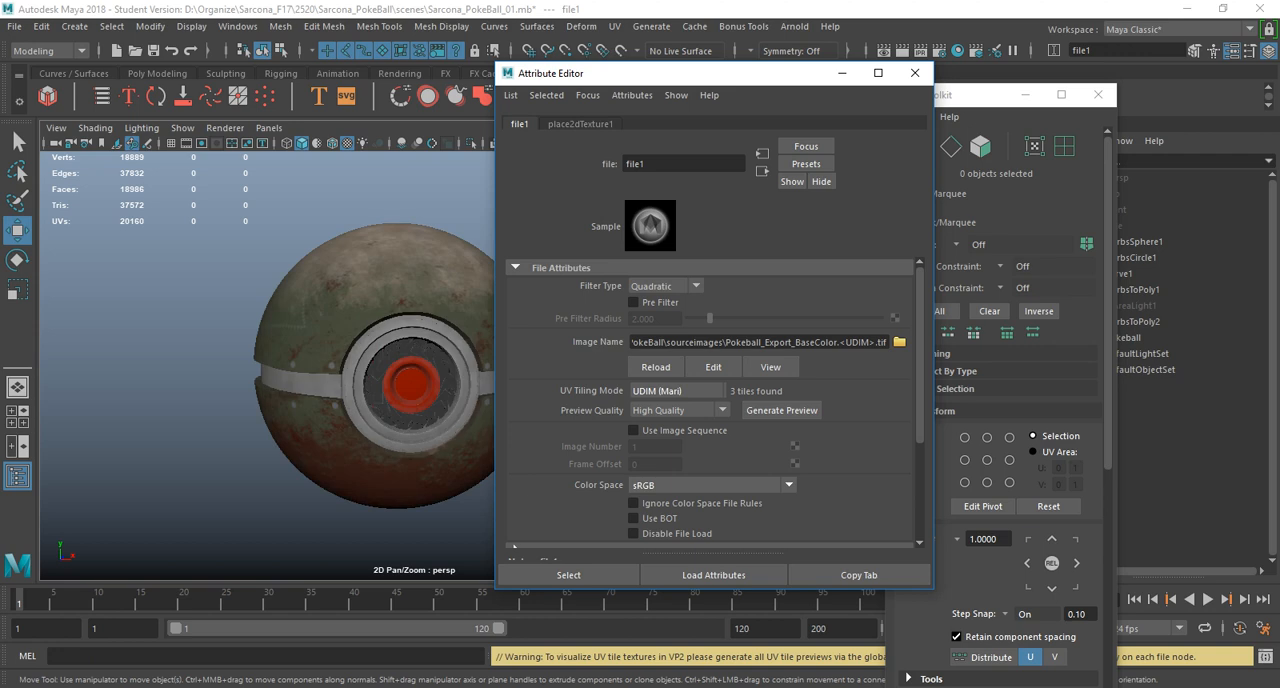
# Inspect the textured ball up close and set the base color texture's filter type to Off.
pyautogui.moveTo(330, 370)
pyautogui.keyDown('alt'); pyautogui.mouseDown()
pyautogui.moveTo(354, 420)
pyautogui.moveTo(333, 357)
pyautogui.mouseUp(); pyautogui.keyUp('alt')
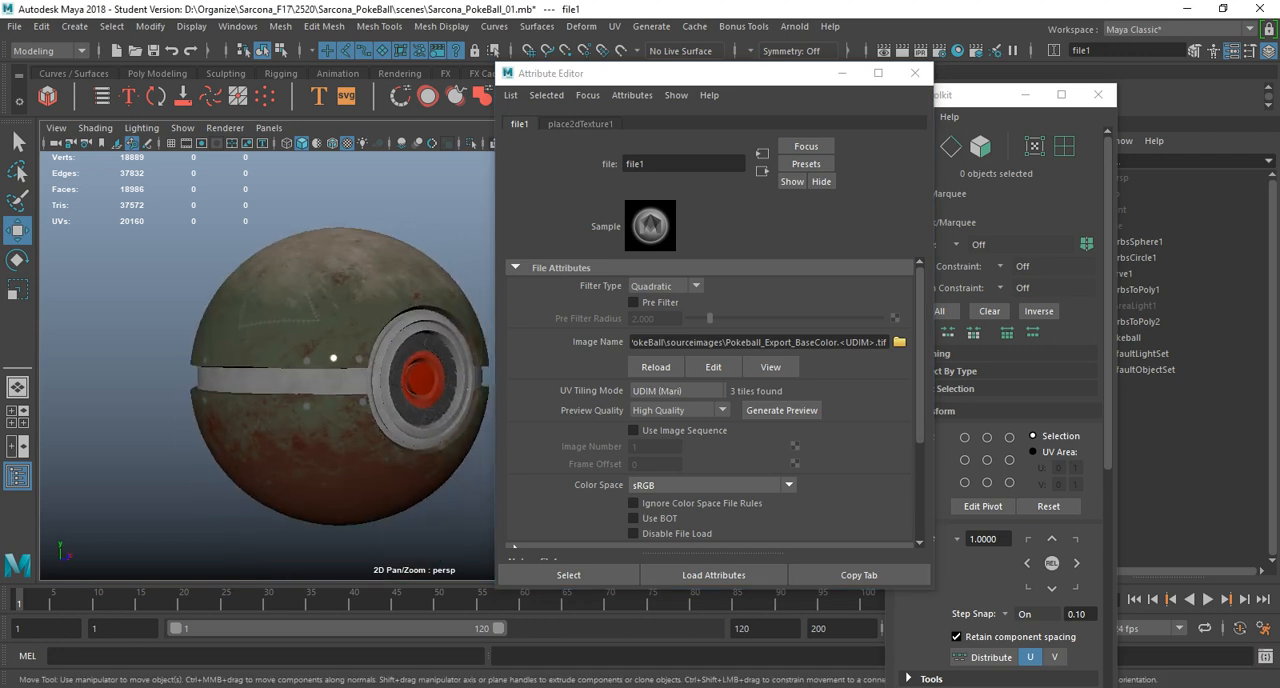
pyautogui.keyDown('alt'); pyautogui.moveTo(333, 357); pyautogui.dragTo(782, 410, button='right'); pyautogui.keyUp('alt')
pyautogui.keyDown('alt'); pyautogui.moveTo(400, 350); pyautogui.dragTo(362, 385); pyautogui.keyUp('alt')
pyautogui.keyDown('alt'); pyautogui.moveTo(362, 385); pyautogui.dragTo(200, 385, button='right'); pyautogui.keyUp('alt')
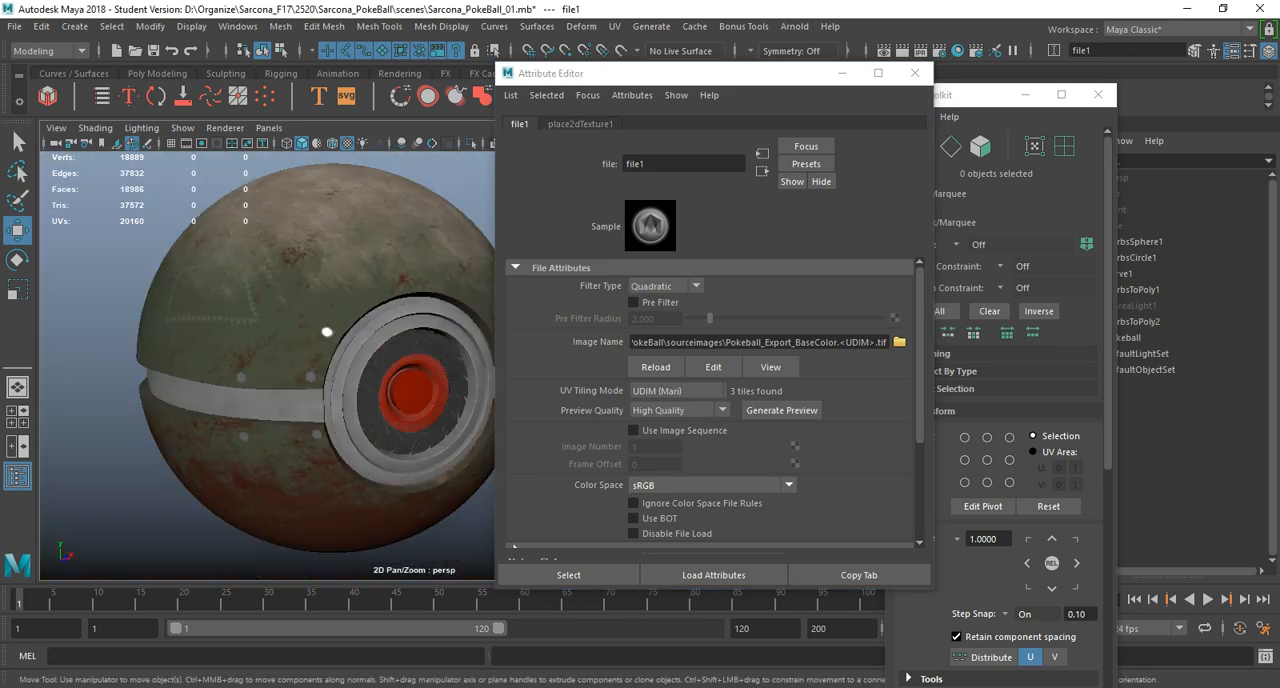
pyautogui.click(663, 285)
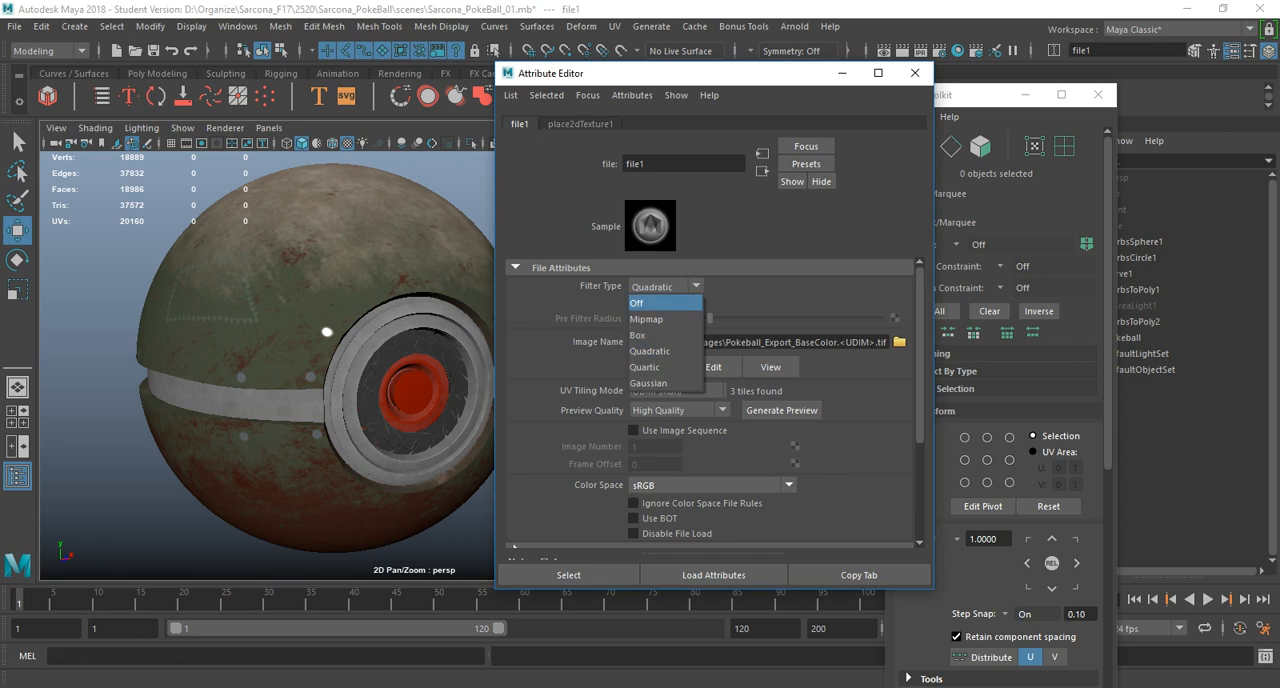
pyautogui.click(655, 302)
# Connect a file texture to the material's Metalness and load Pokeball_Export_Metalness.1001.tif.
pyautogui.click(762, 170)
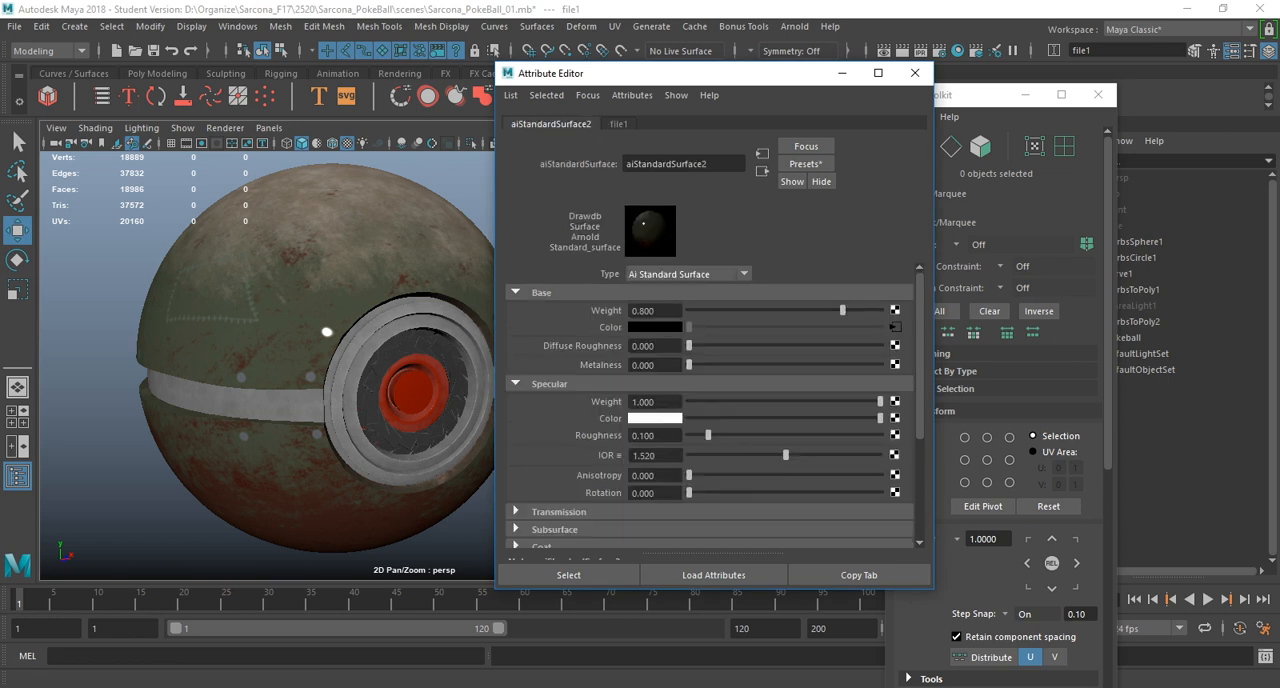
pyautogui.click(895, 364)
pyautogui.click(579, 195)
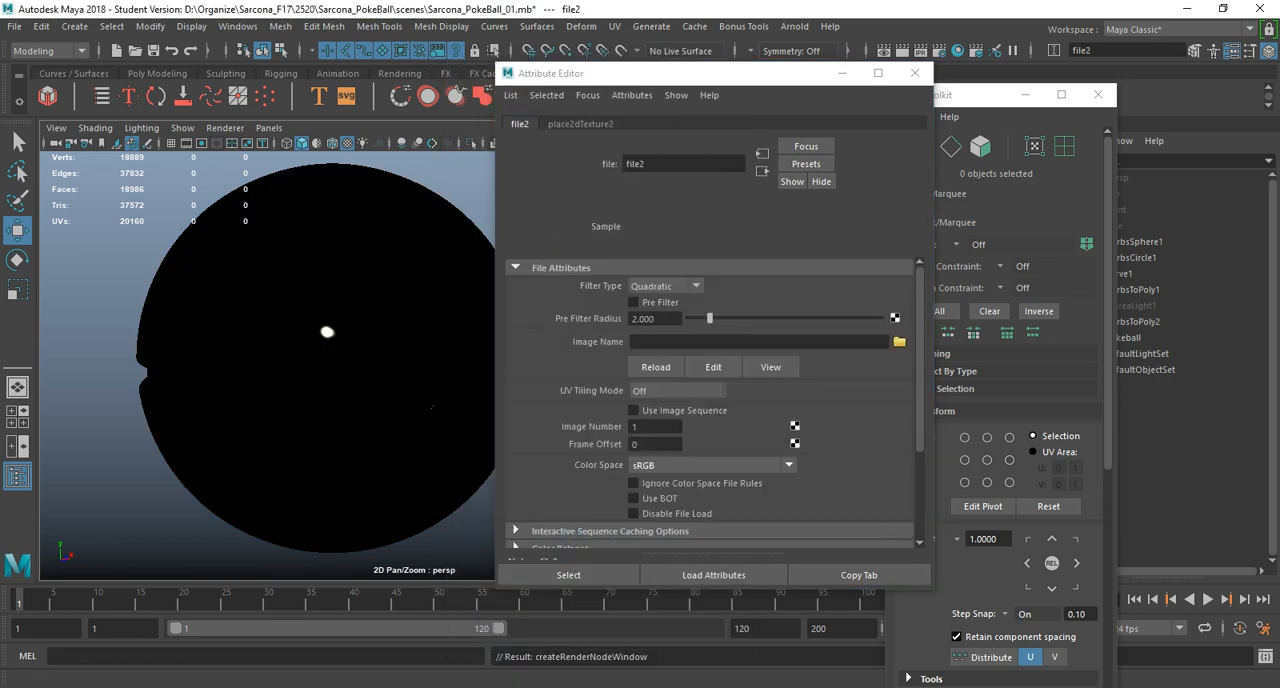
pyautogui.click(898, 341)
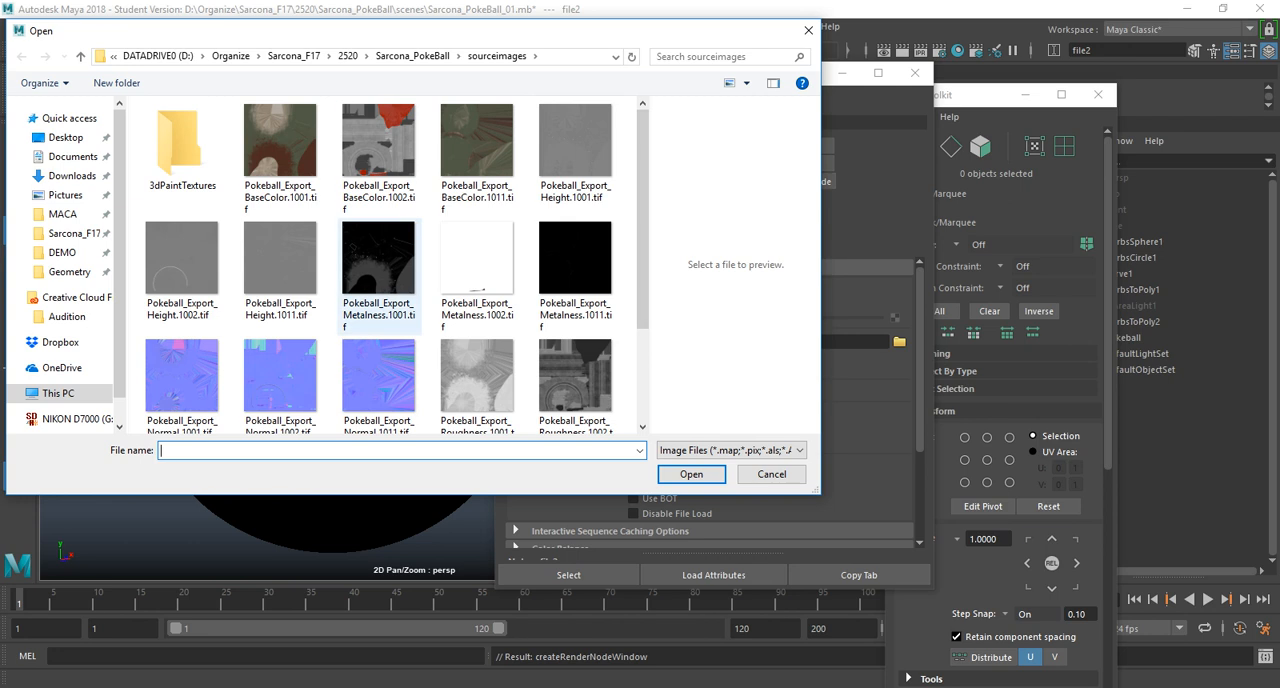
pyautogui.doubleClick(378, 262)
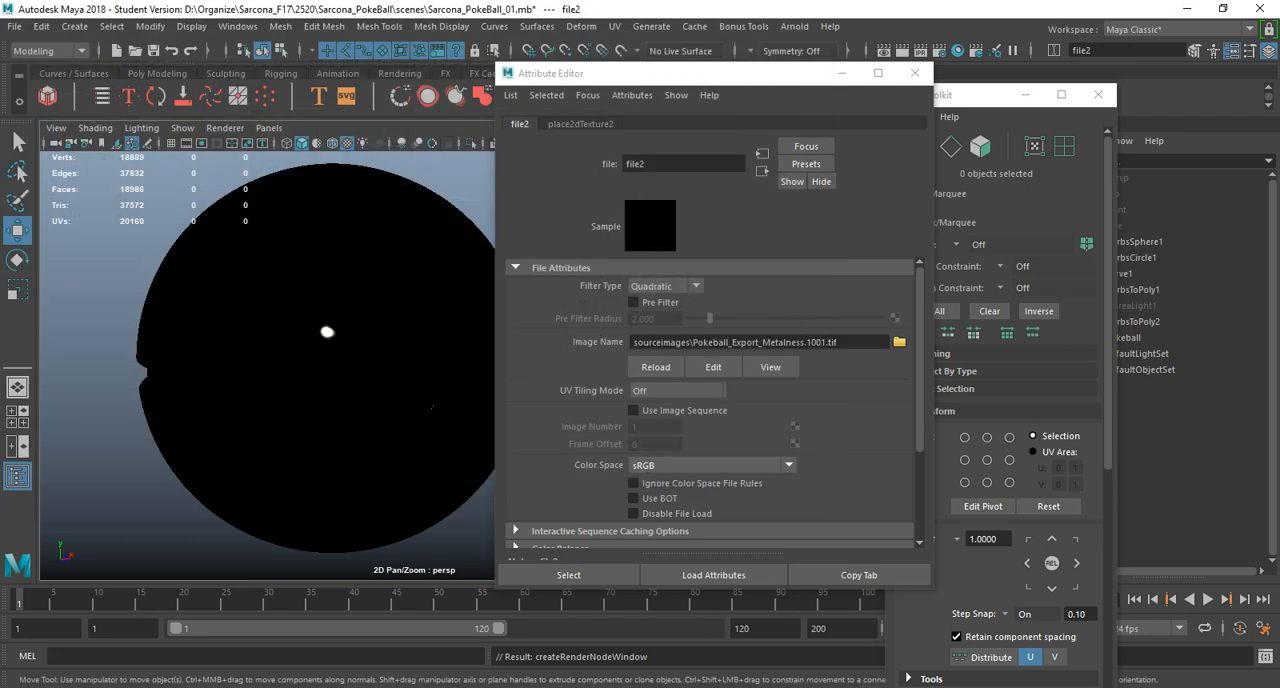
# Set the metalness texture's filter type to Off and enable Alpha Is Luminance in its color balance.
pyautogui.click(665, 286)
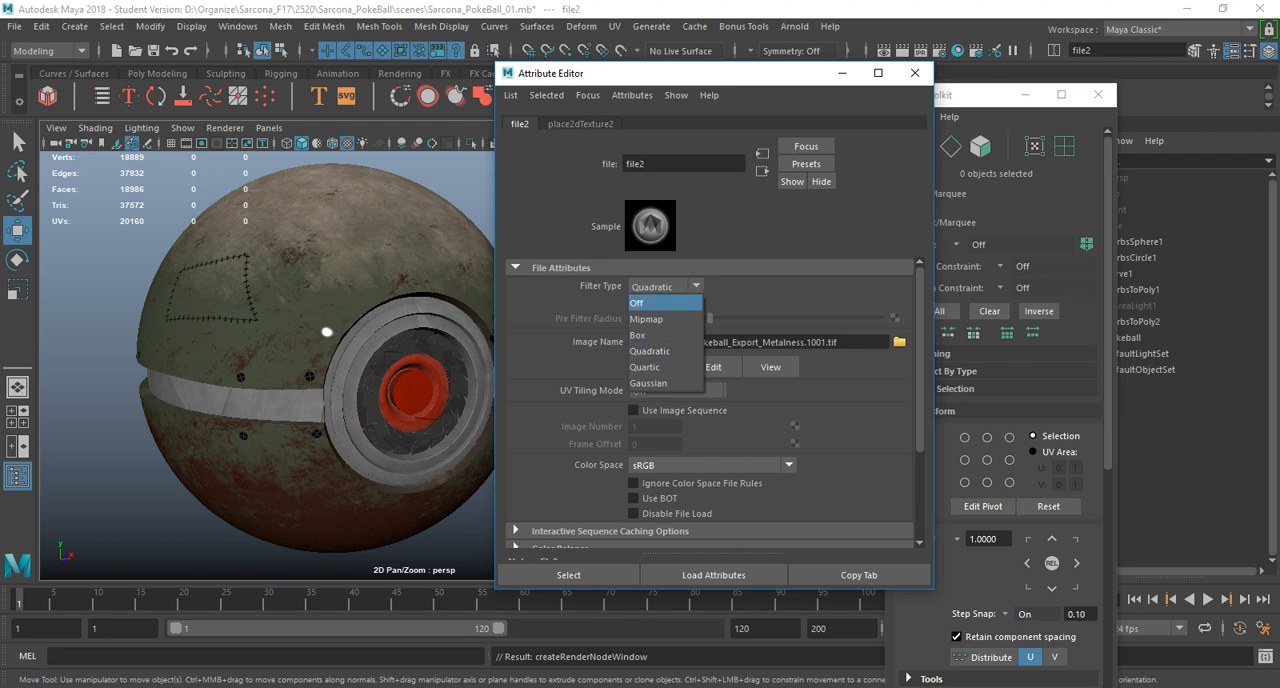
pyautogui.click(650, 303)
pyautogui.scroll(-3, 710, 400)
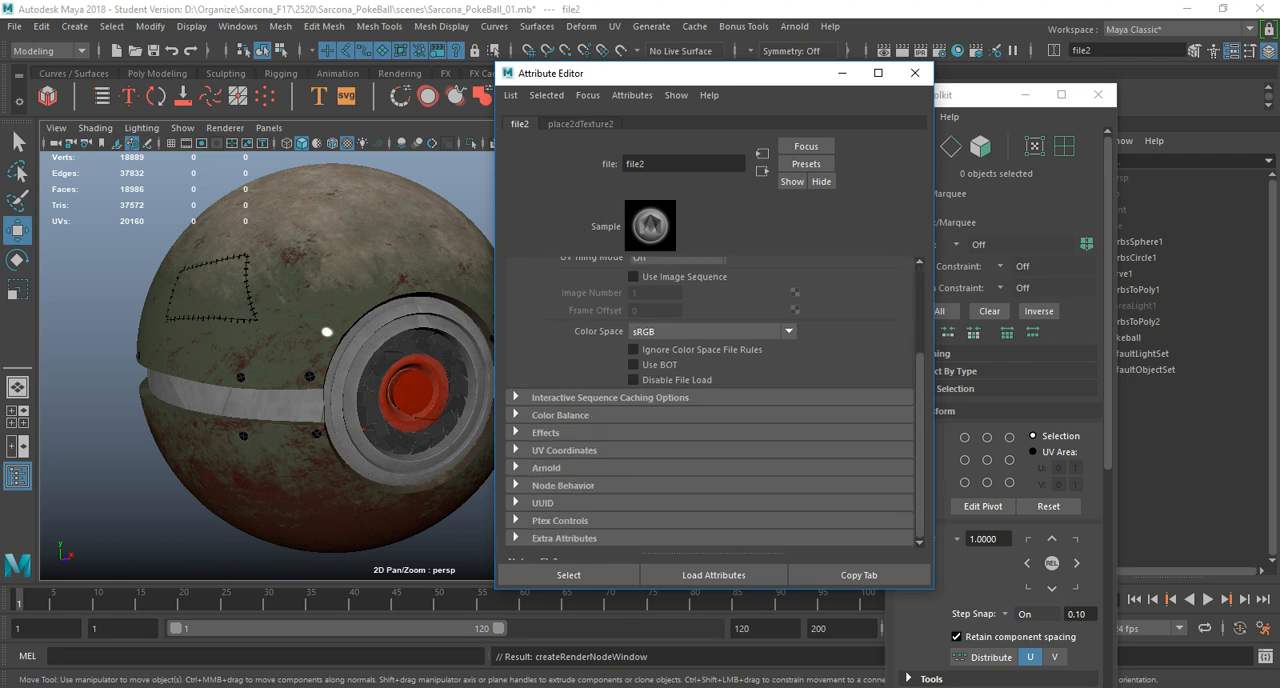
pyautogui.click(560, 415)
pyautogui.click(632, 532)
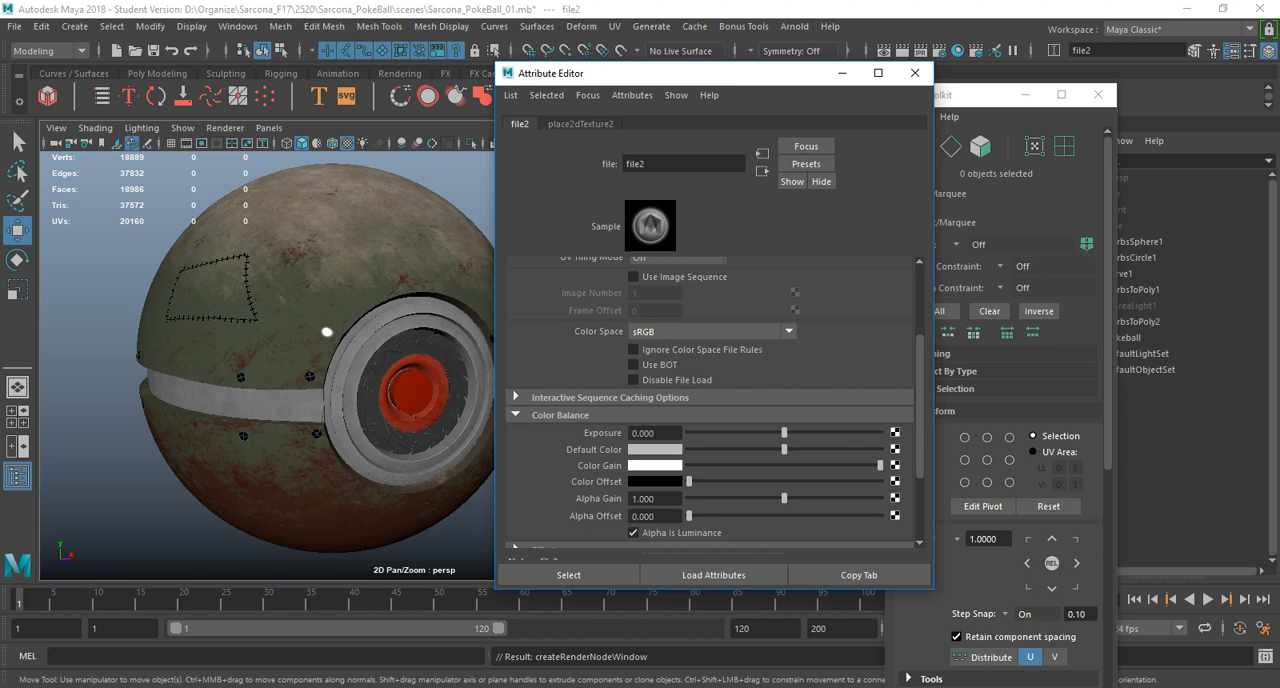
# Connect a file texture to the material's specular Roughness and choose the exported Pokeball roughness map as its image.
pyautogui.click(762, 171)
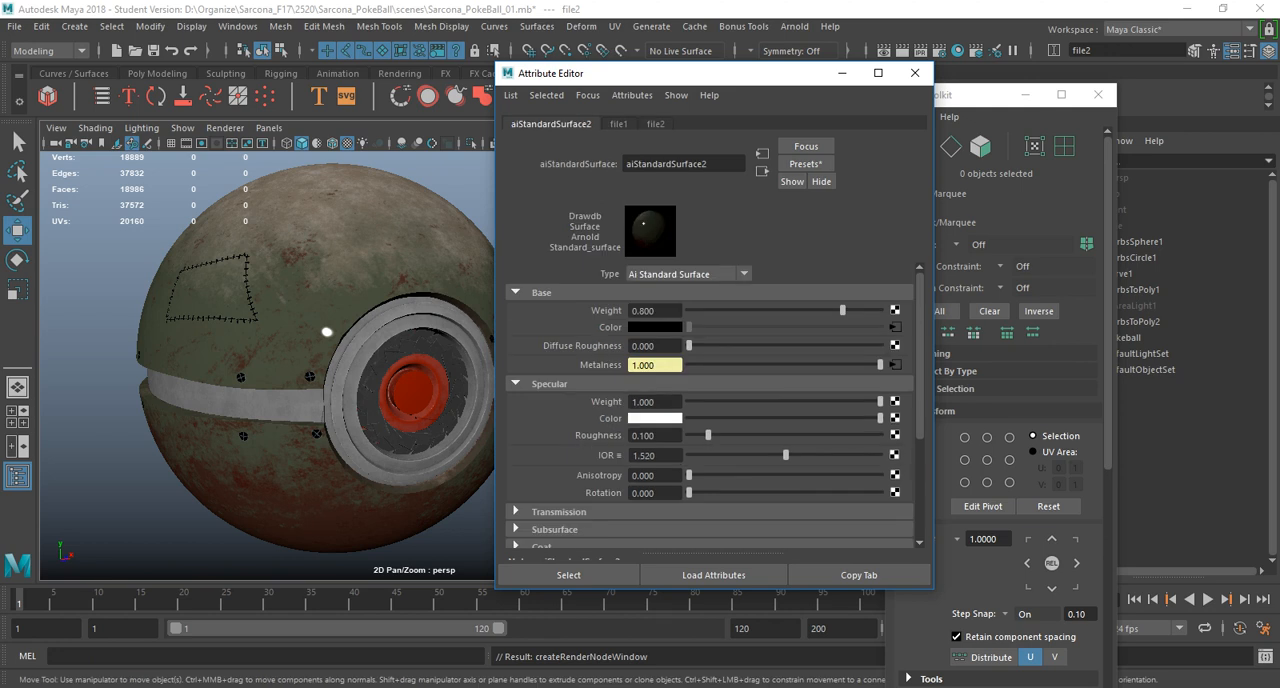
pyautogui.click(895, 435)
pyautogui.click(579, 195)
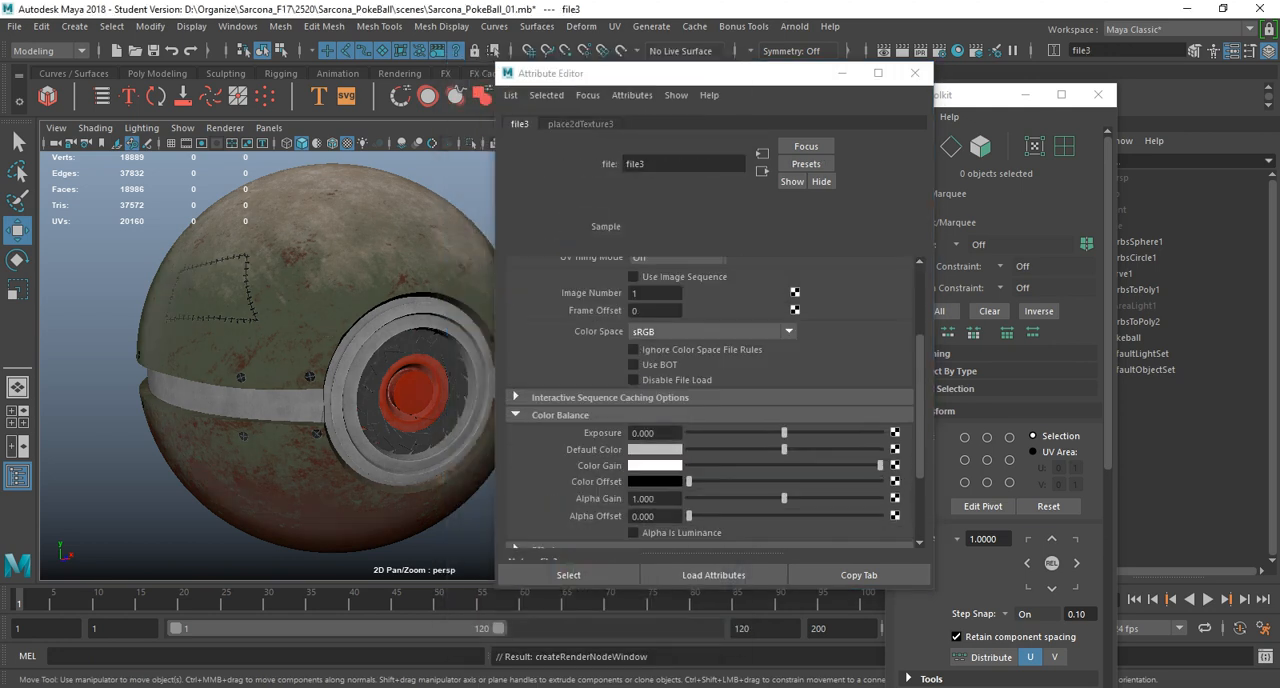
pyautogui.scroll(2, 710, 400)
pyautogui.click(899, 303)
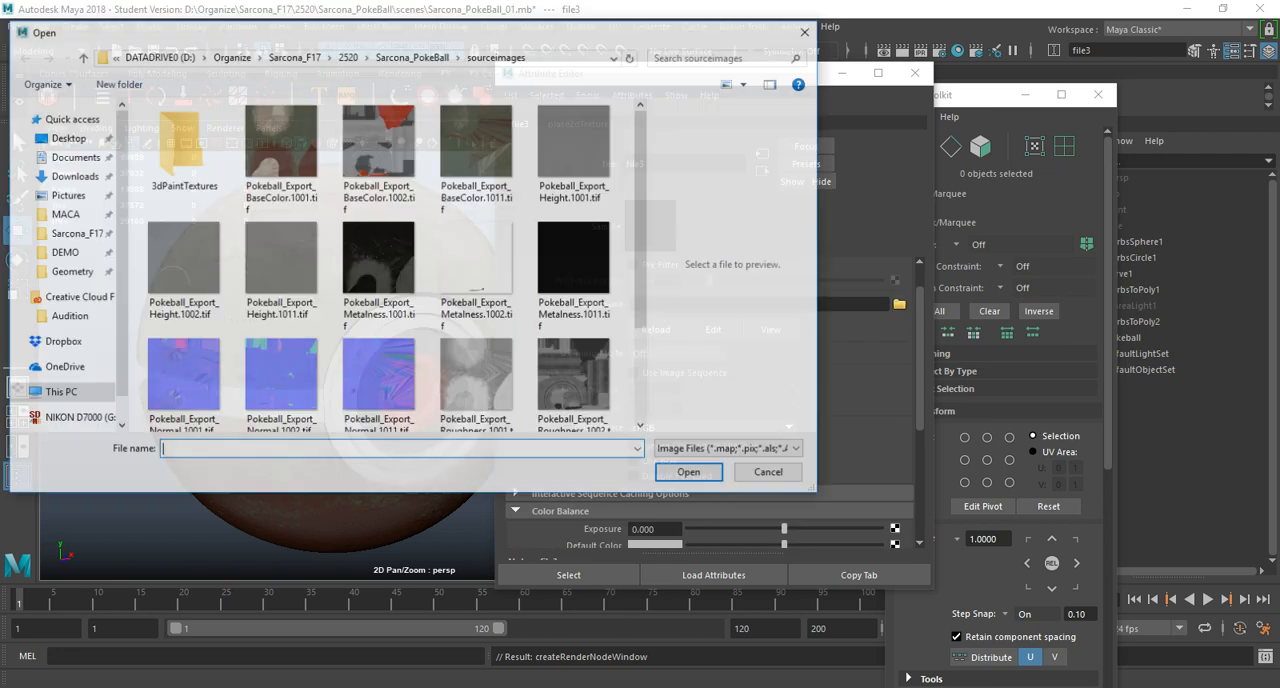
pyautogui.scroll(-3, 470, 292)
pyautogui.doubleClick(470, 260)
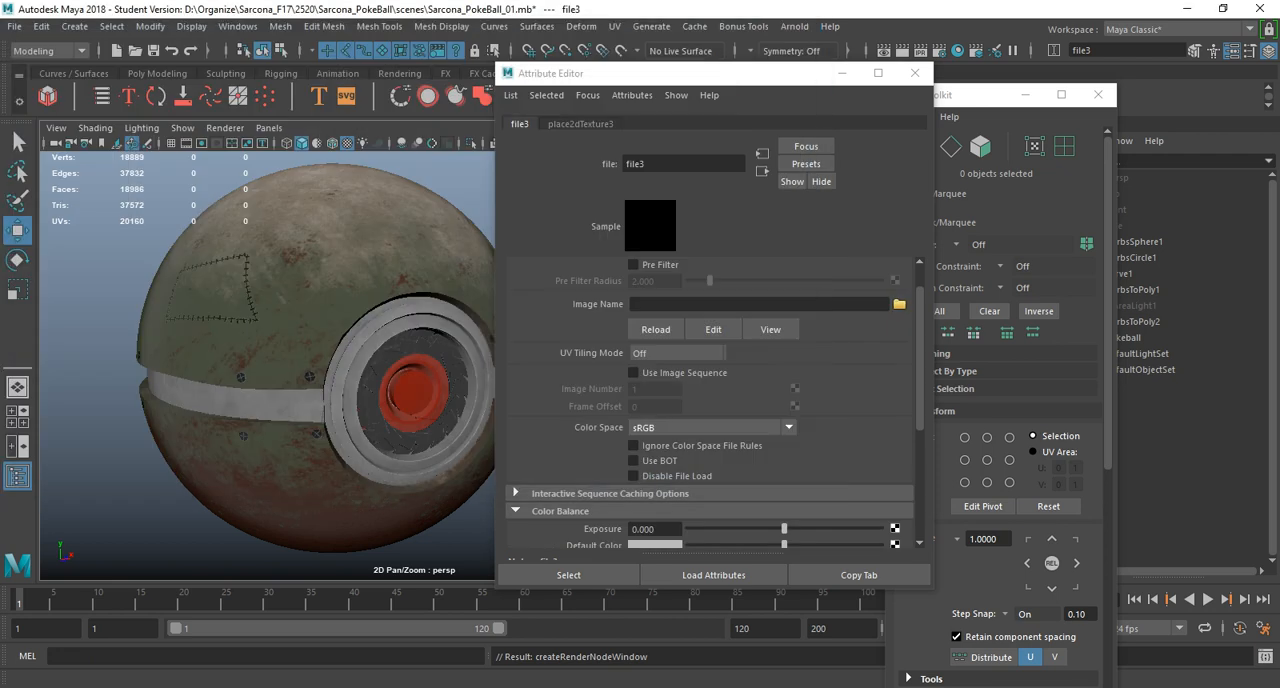
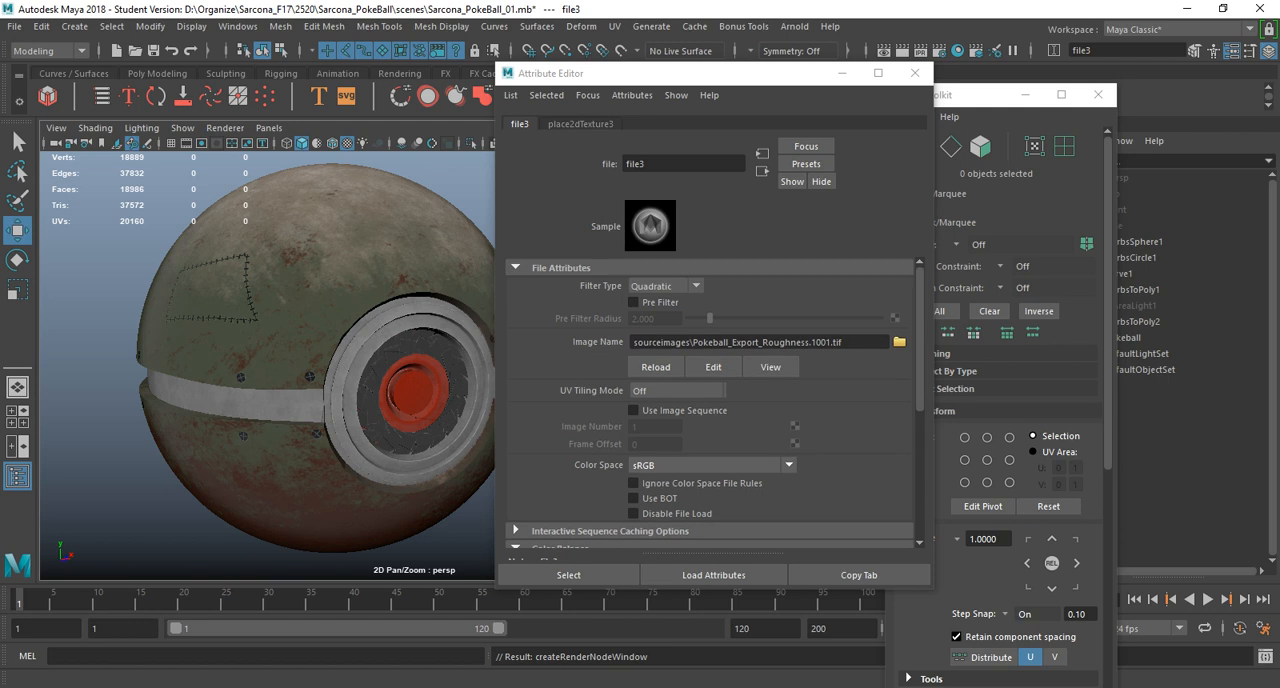
# Set the roughness texture's filter type to Off and make sure Alpha Is Luminance is enabled in its color balance.
pyautogui.click(660, 286)
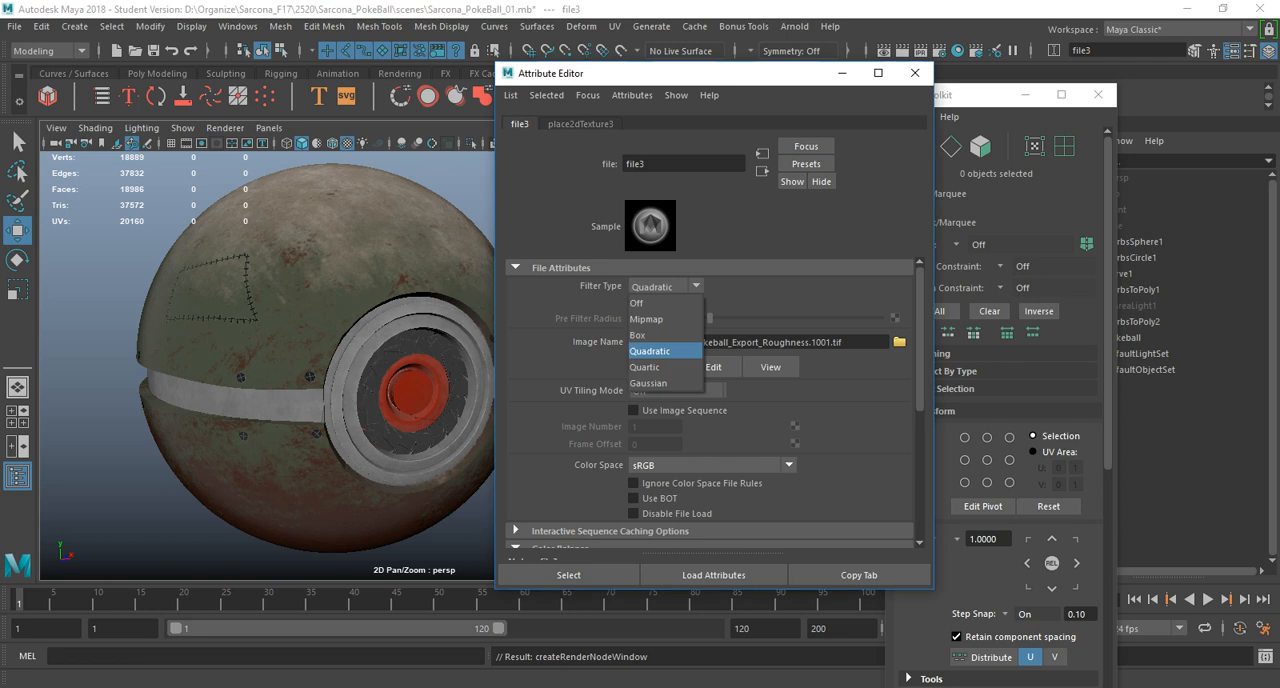
pyautogui.click(660, 303)
pyautogui.scroll(-5, 710, 400)
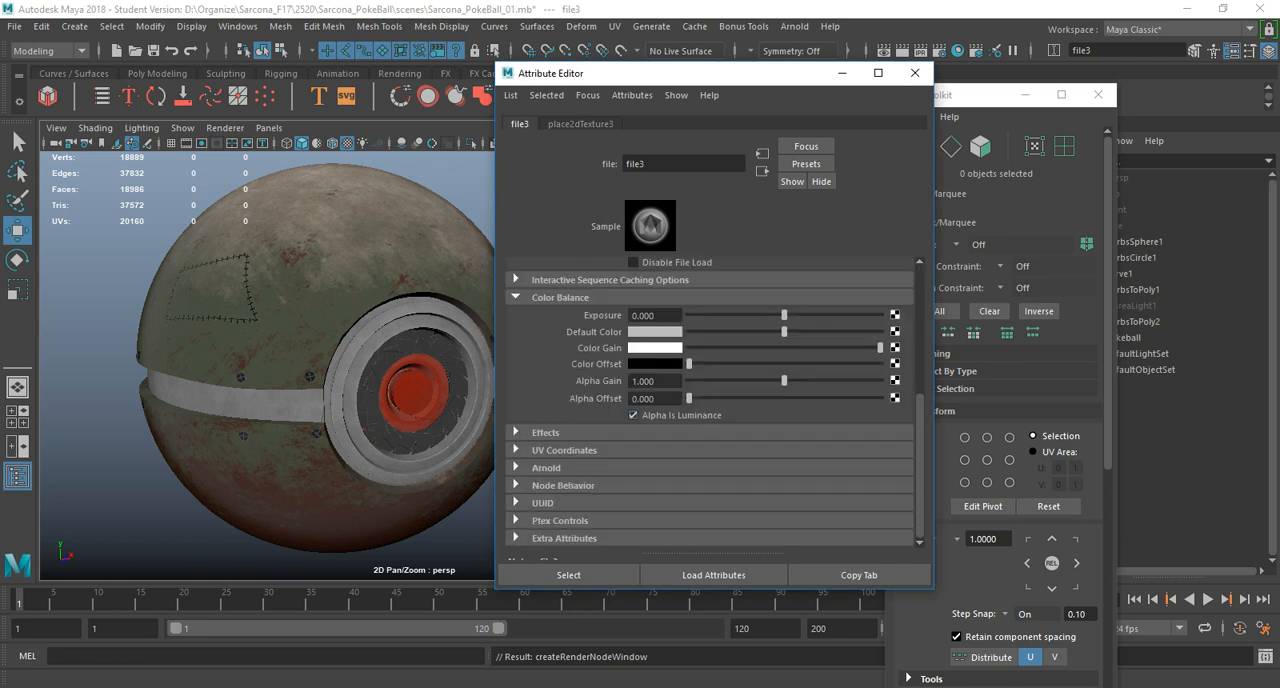
# Connect a file texture to the ball material's Bump Mapping and set the bump to be used as Tangent Space Normals.
pyautogui.moveTo(335, 300); pyautogui.dragTo(372, 332)
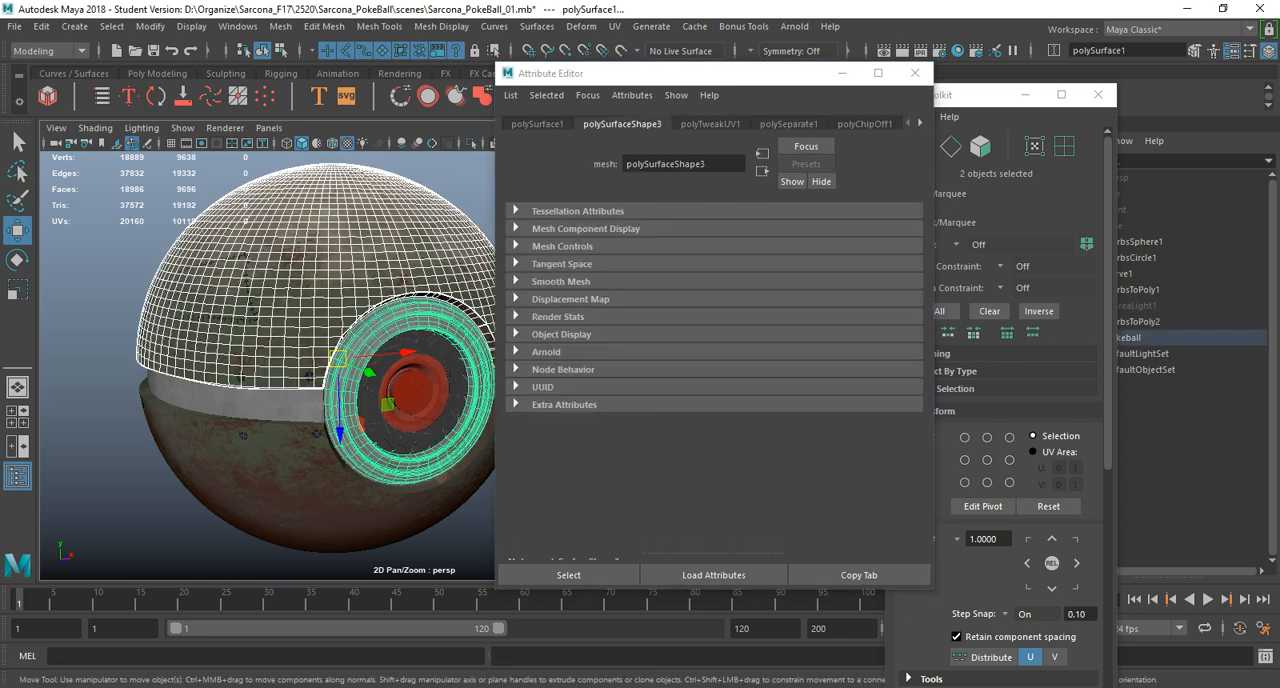
pyautogui.click(920, 123)
pyautogui.click(851, 124)
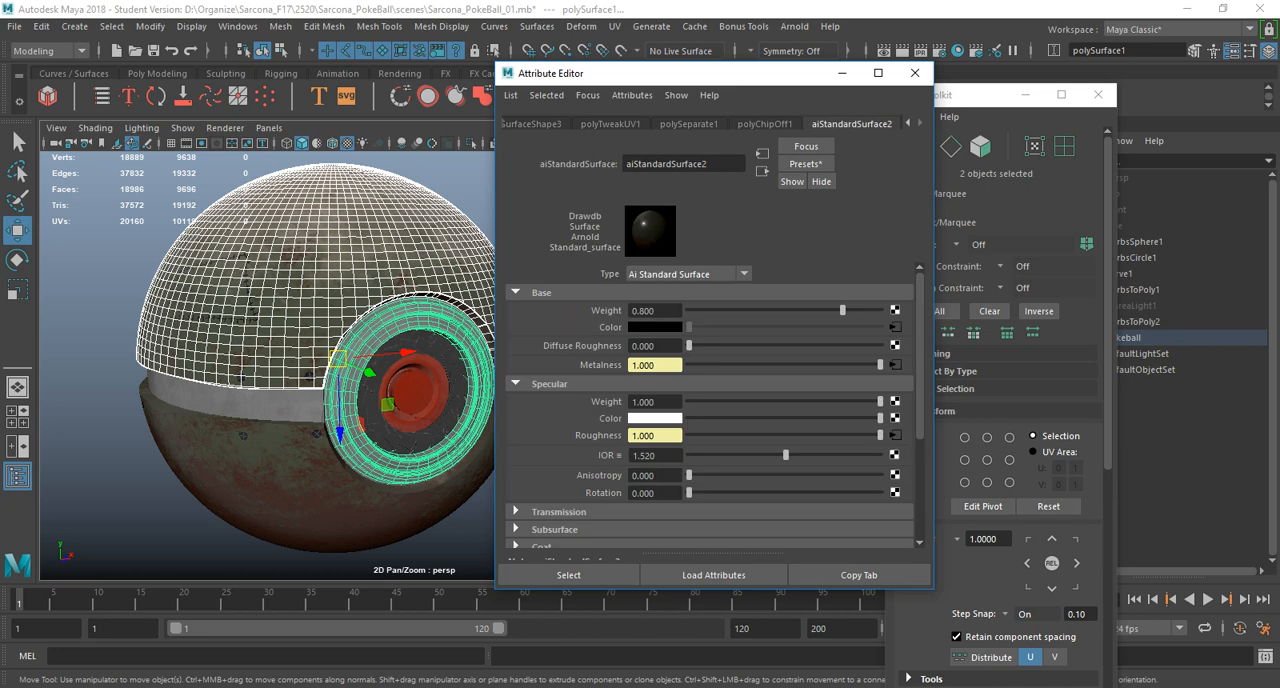
pyautogui.scroll(-4, 710, 400)
pyautogui.click(552, 433)
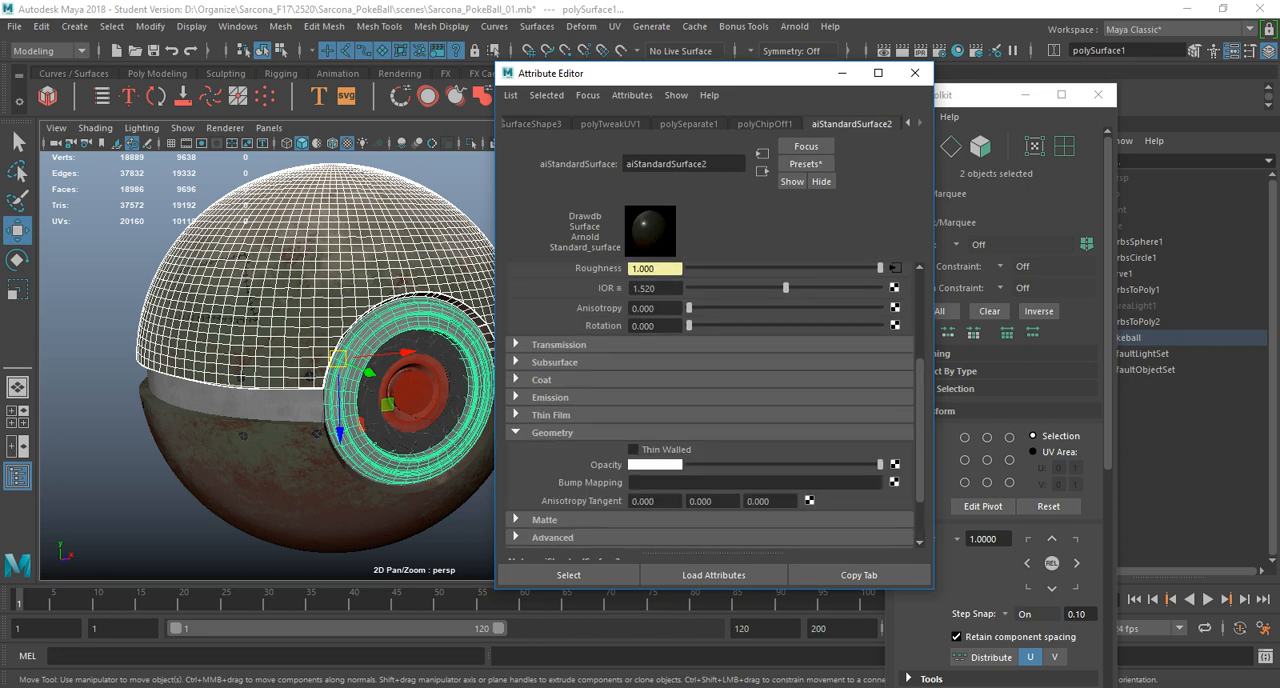
pyautogui.click(894, 482)
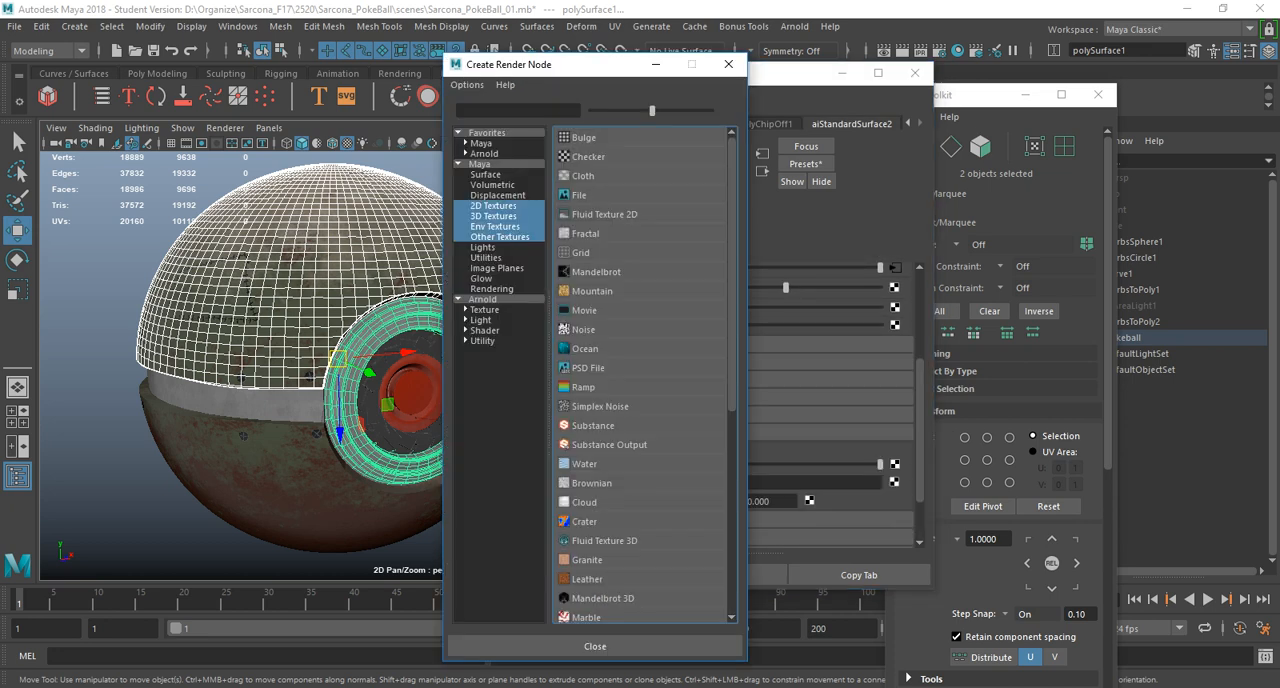
pyautogui.click(579, 195)
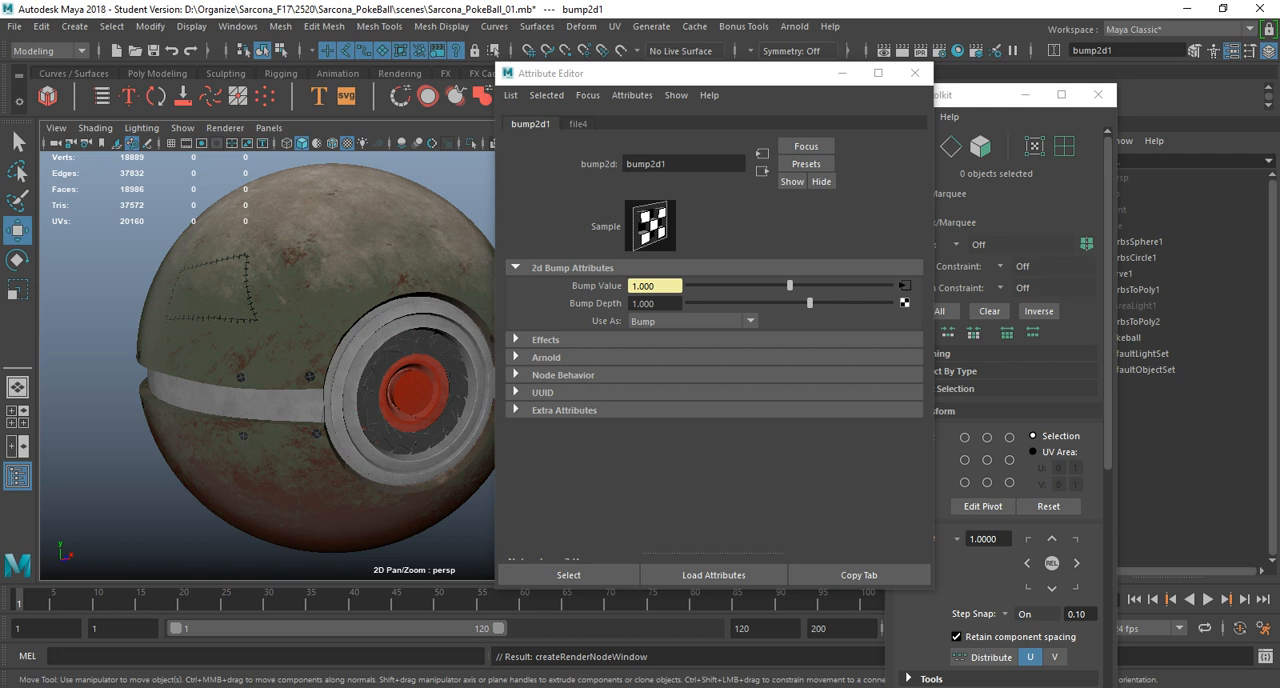
pyautogui.click(693, 321)
pyautogui.click(680, 355)
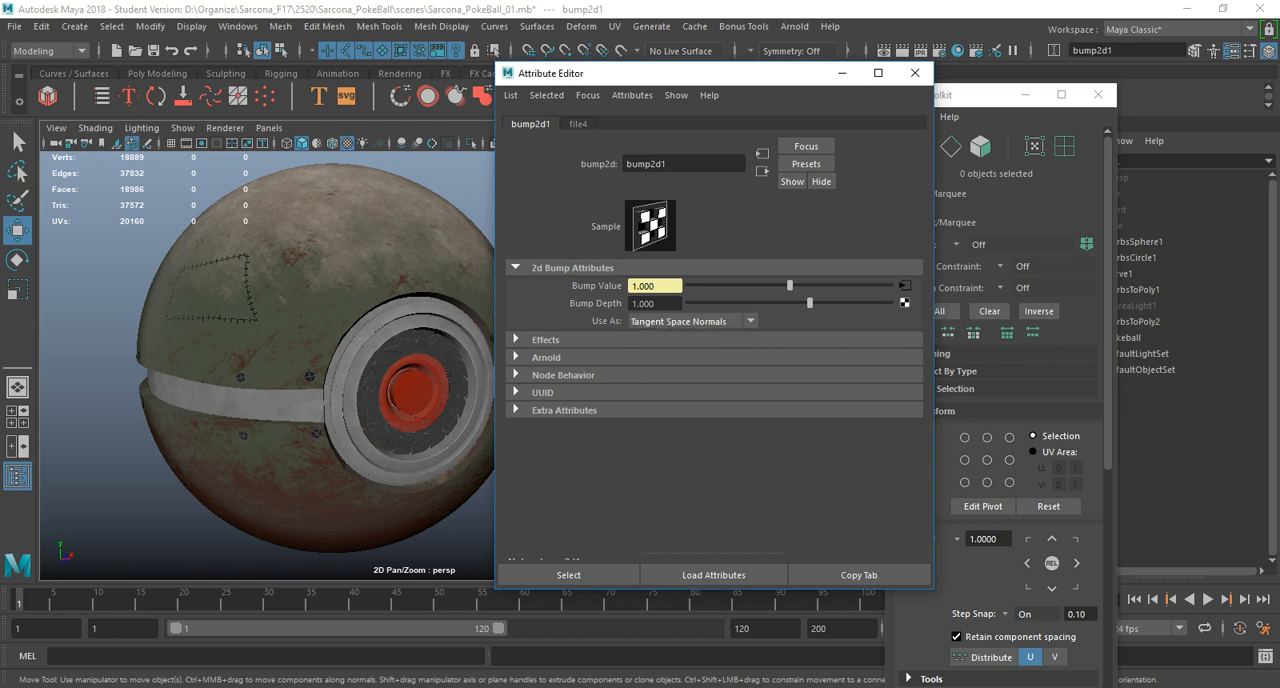
# Load Pokeball_Export_Normal.1002.tif as the image of the bump node's file texture.
pyautogui.click(905, 286)
pyautogui.scroll(4, 890, 320)
pyautogui.click(899, 342)
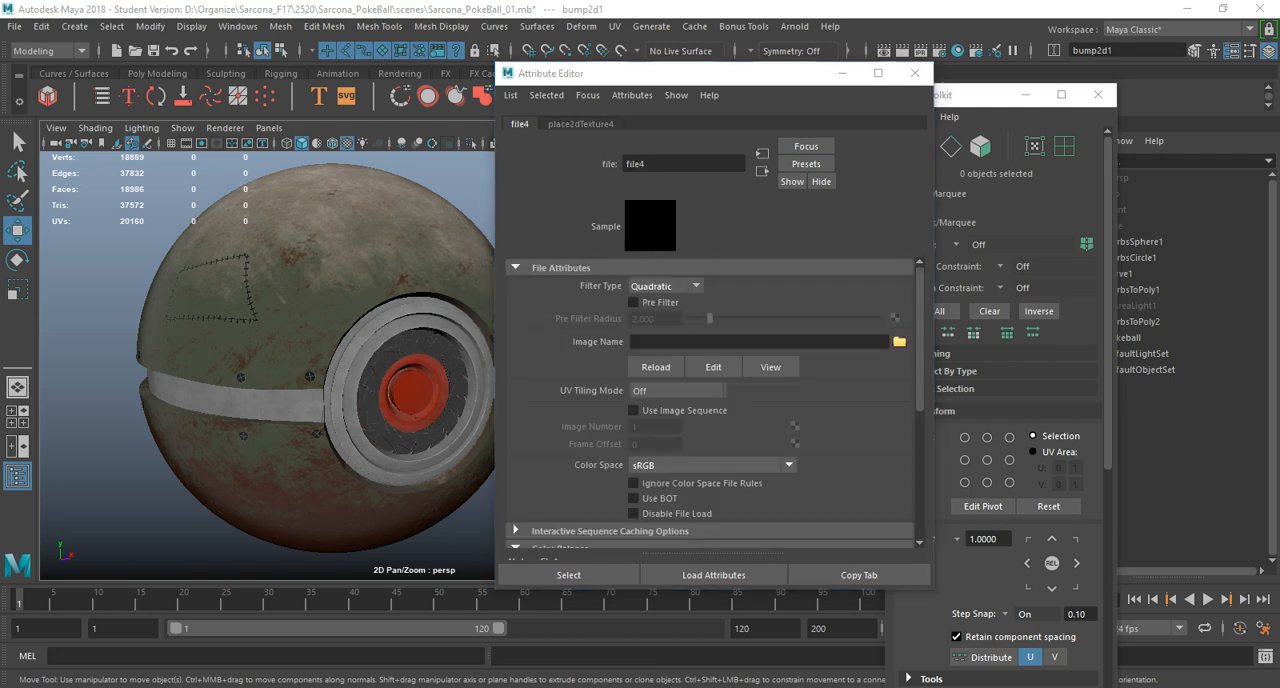
pyautogui.scroll(-1, 470, 260)
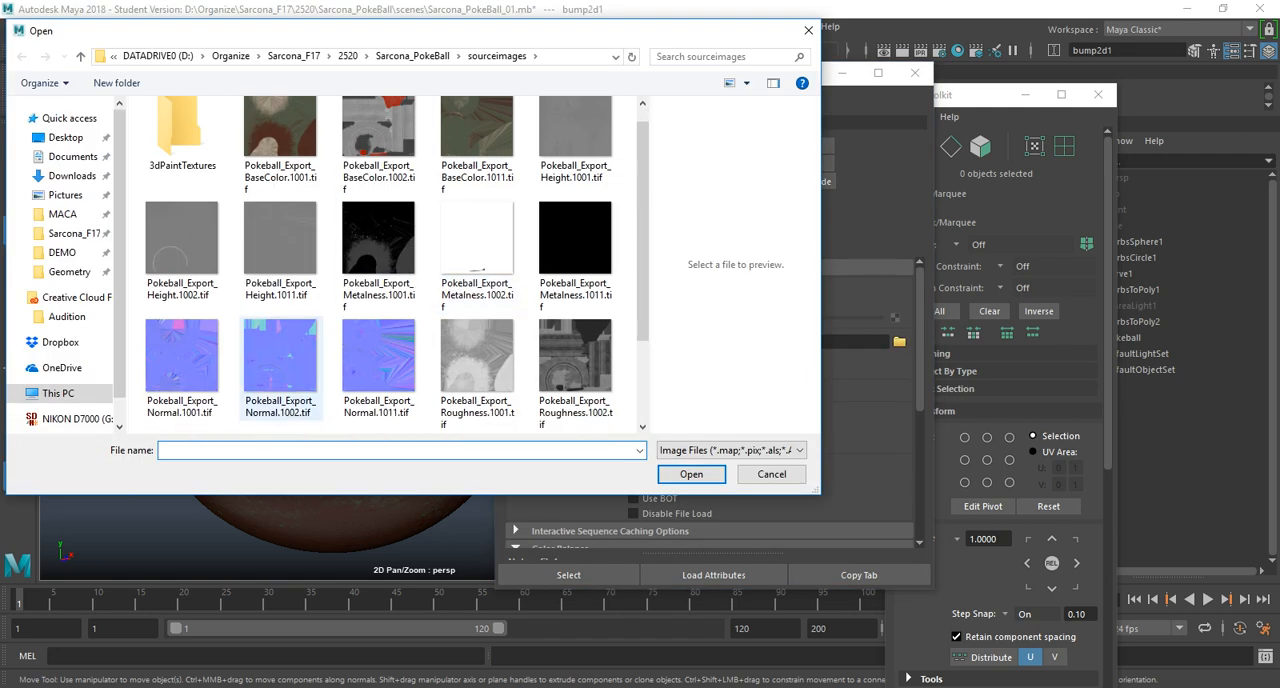
pyautogui.doubleClick(280, 360)
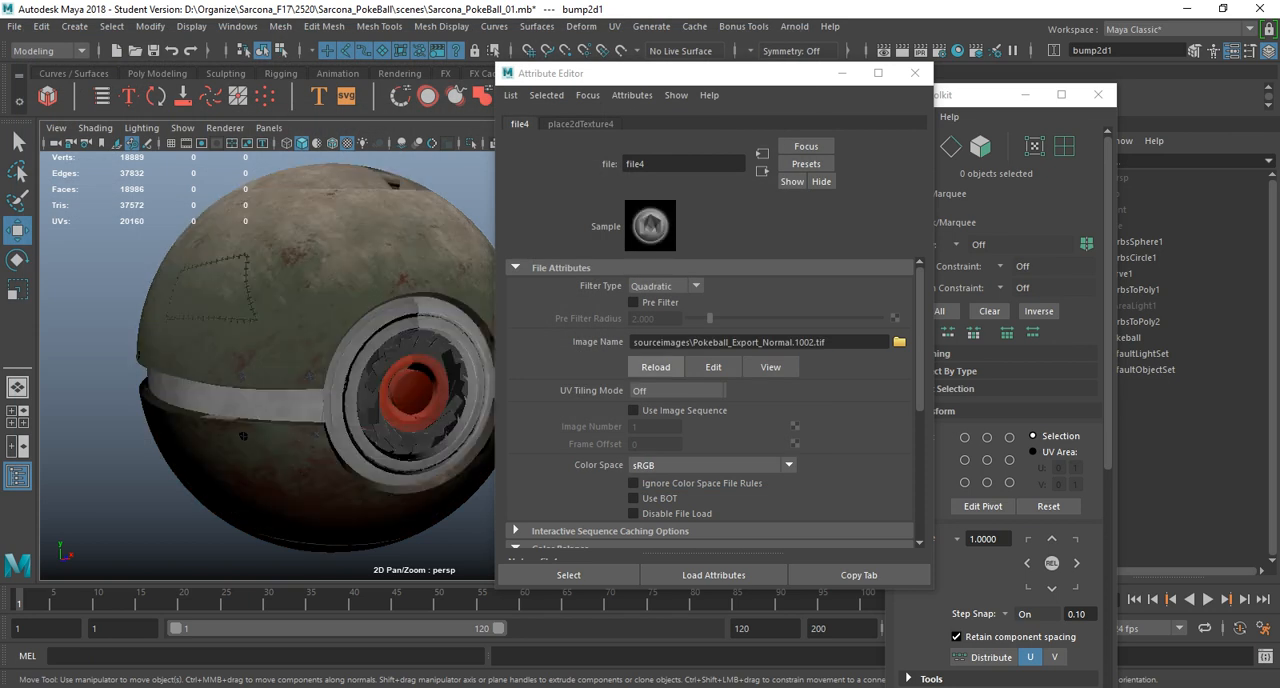
# Set the normal map's UV tiling mode to UDIM (Mari) and generate its tile preview.
pyautogui.click(676, 390)
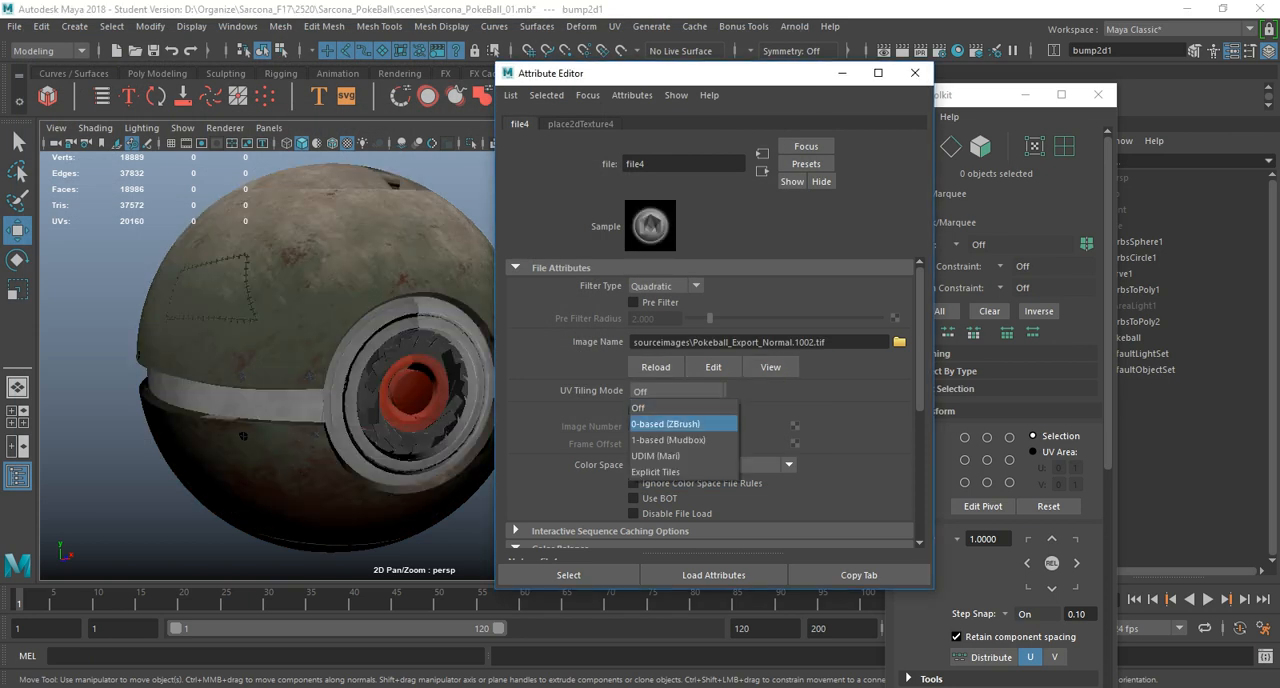
pyautogui.click(668, 456)
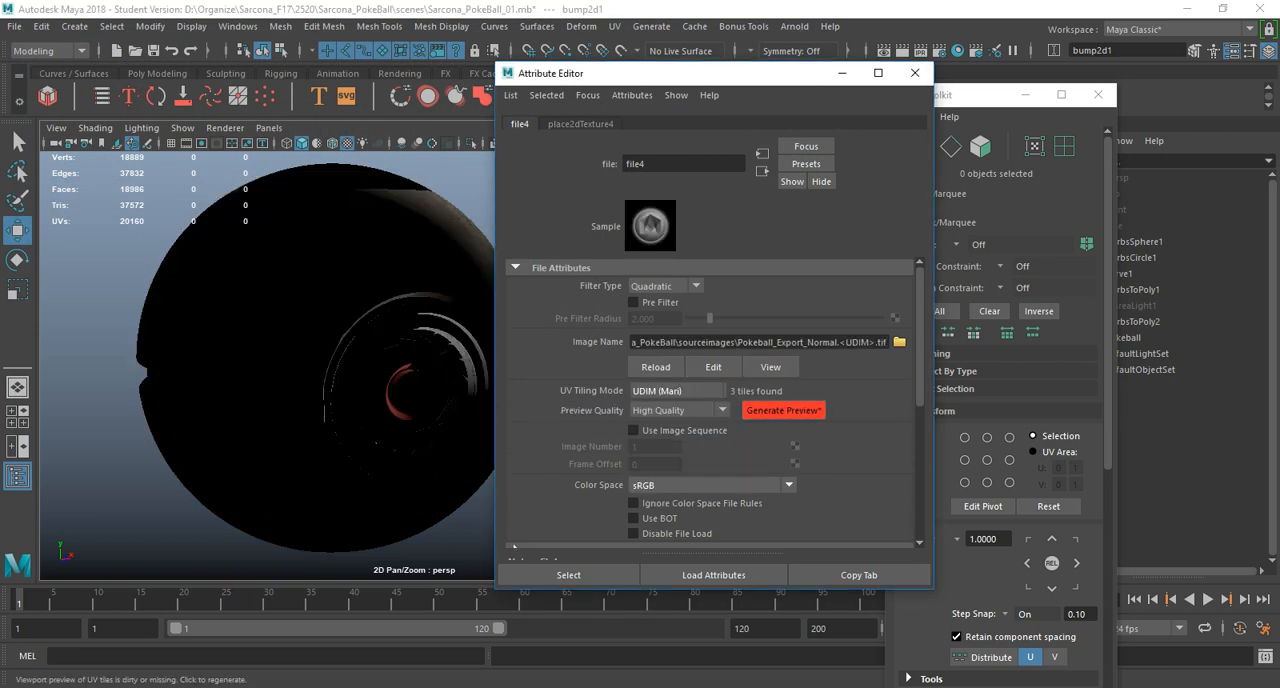
pyautogui.click(782, 410)
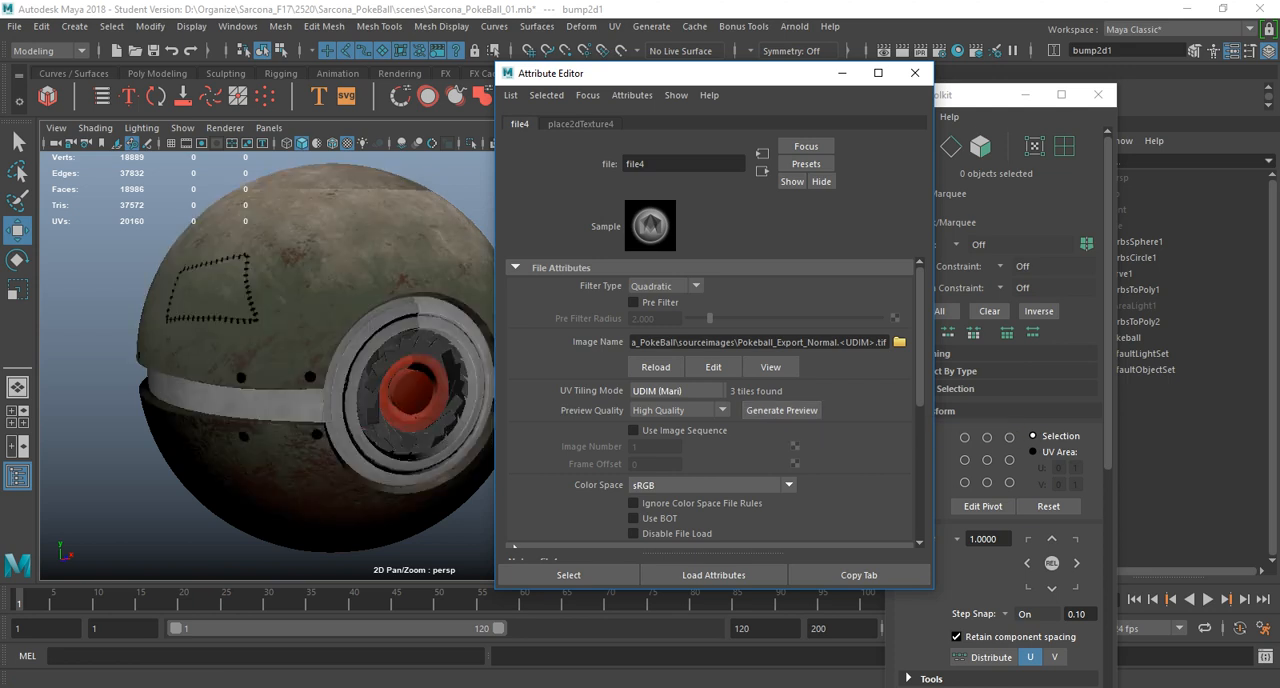
# Set the normal map's color space to Raw.
pyautogui.click(712, 485)
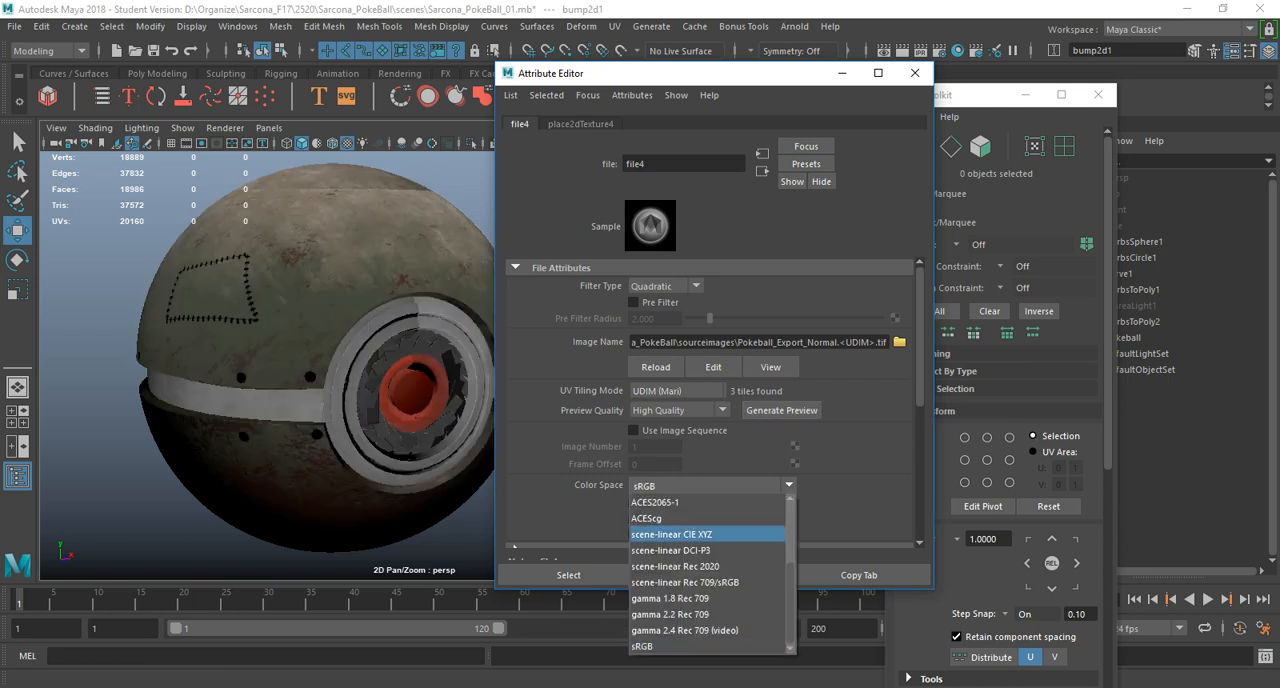
pyautogui.scroll(3, 712, 534)
pyautogui.click(660, 598)
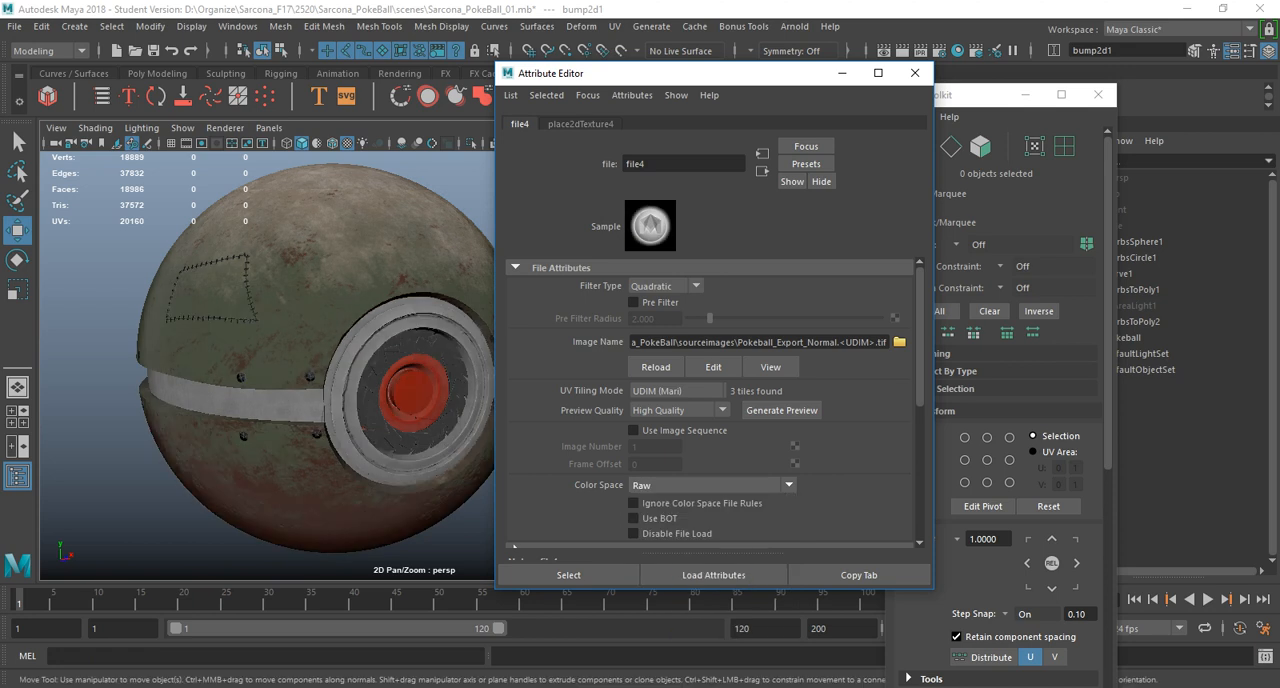
# Set the UV tiling mode of the material's roughness texture to UDIM (Mari).
pyautogui.click(365, 245)
pyautogui.scroll(3, 710, 405)
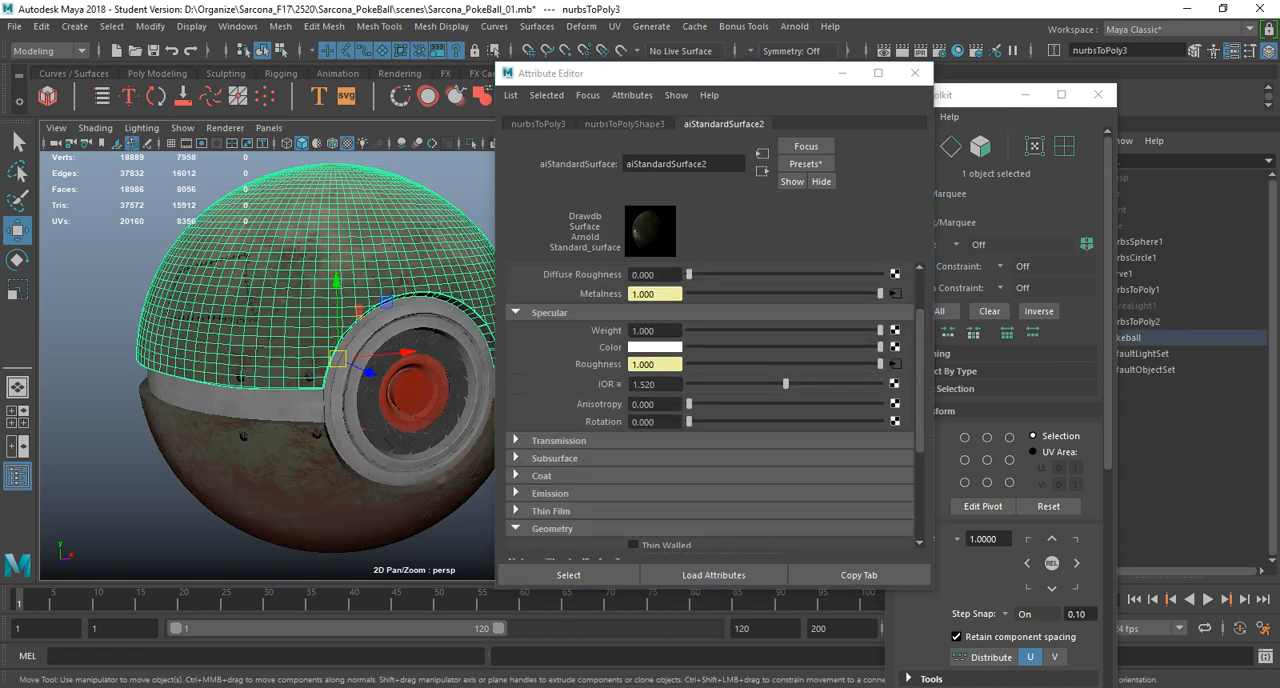
pyautogui.click(893, 364)
pyautogui.click(677, 391)
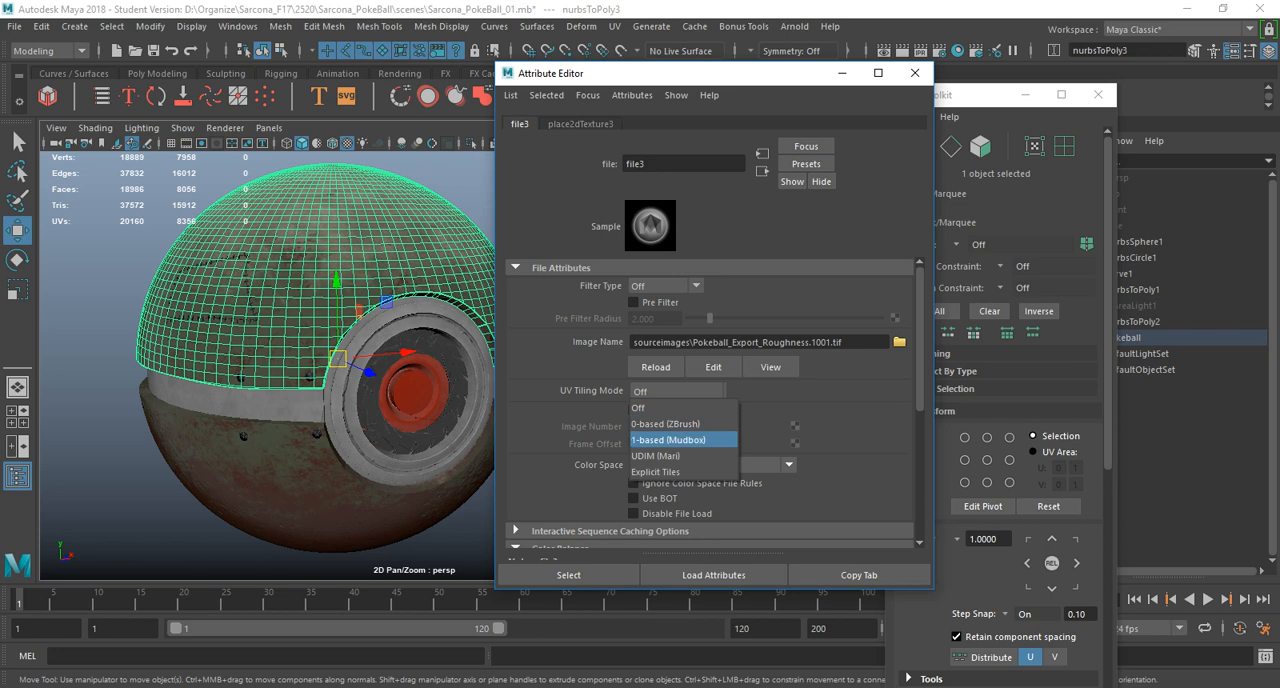
pyautogui.click(666, 456)
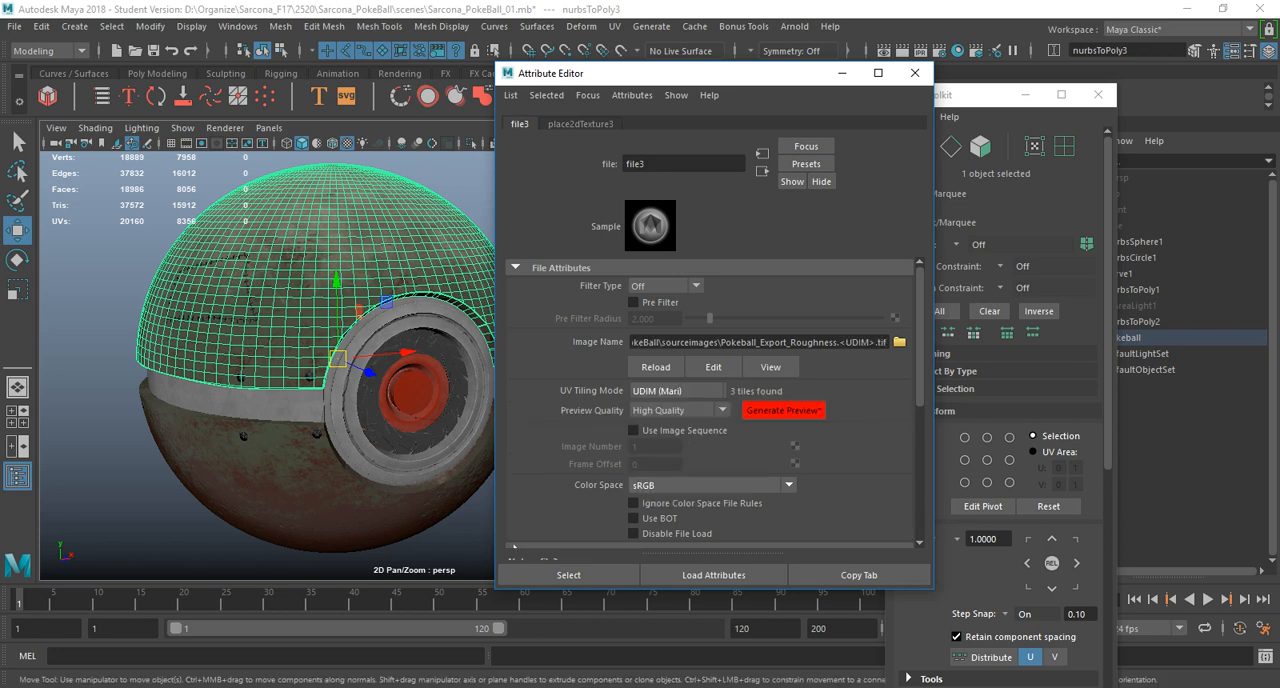
# Set the UV tiling mode of the material's metalness texture to UDIM (Mari).
pyautogui.click(762, 171)
pyautogui.click(894, 293)
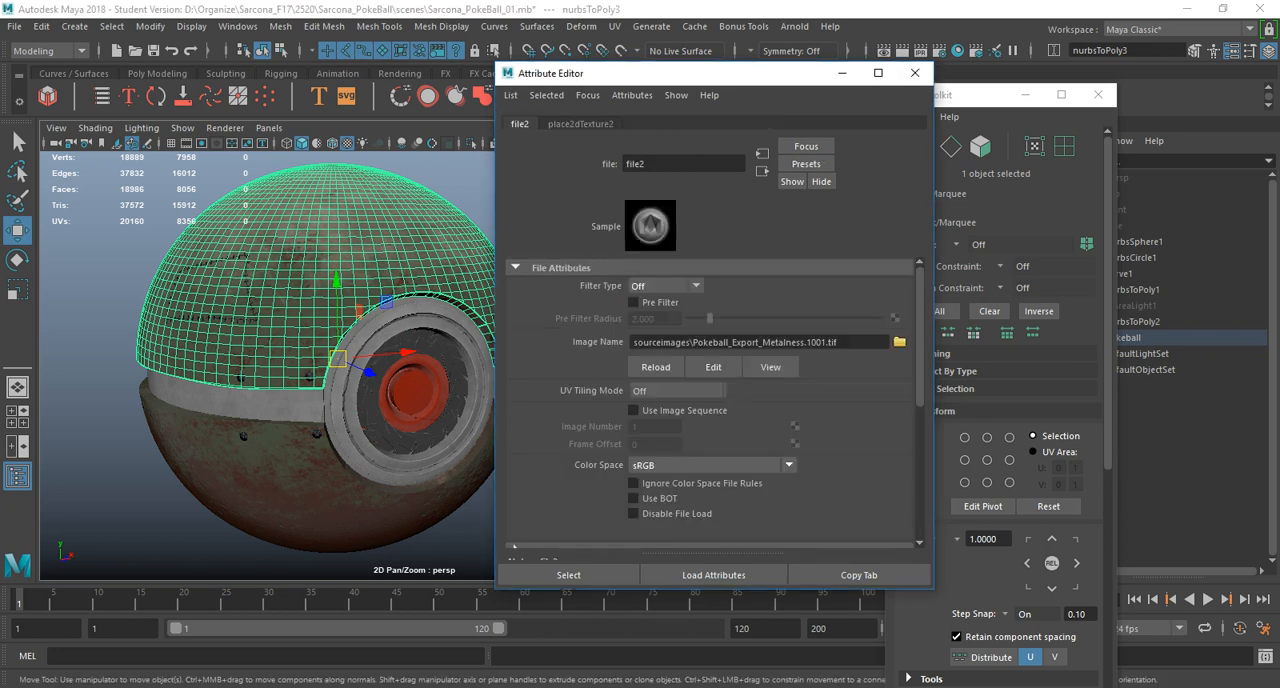
pyautogui.click(677, 391)
pyautogui.click(660, 456)
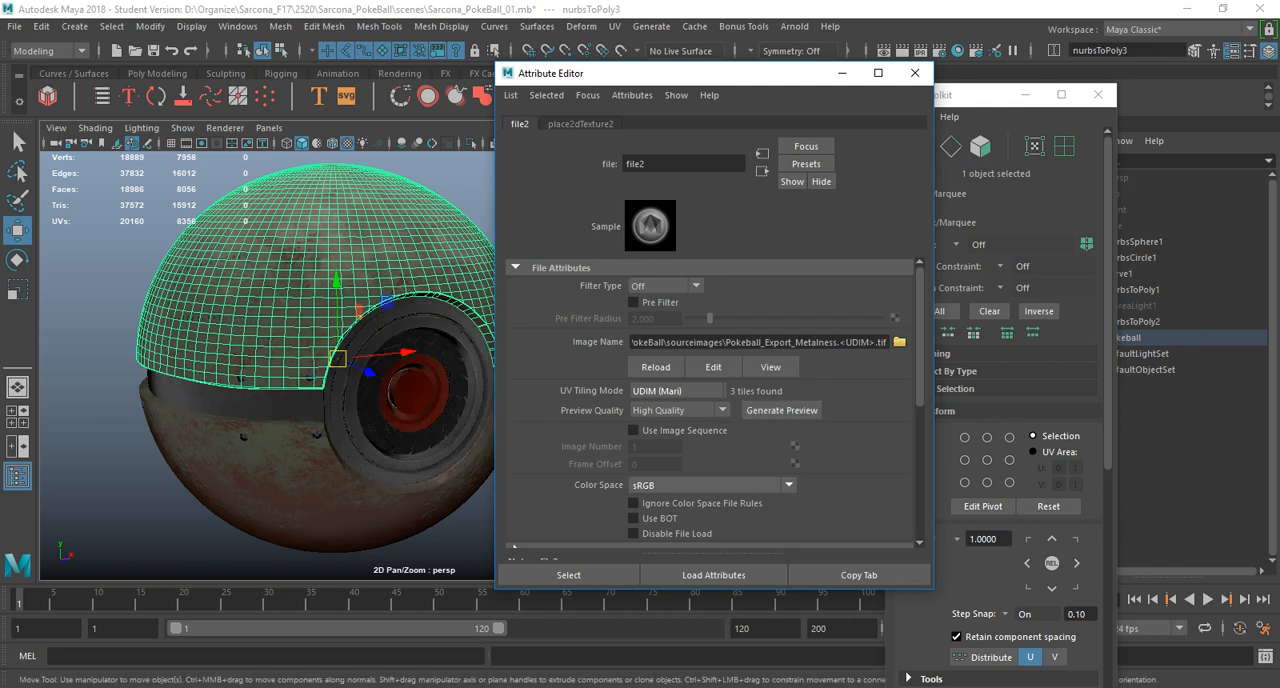
# Close the Attribute Editor and UV Toolkit and examine the textured ball from several angles and distances.
pyautogui.click(915, 73)
pyautogui.click(665, 310)
pyautogui.keyDown('alt'); pyautogui.moveTo(665, 310); pyautogui.dragTo(668, 262); pyautogui.keyUp('alt')
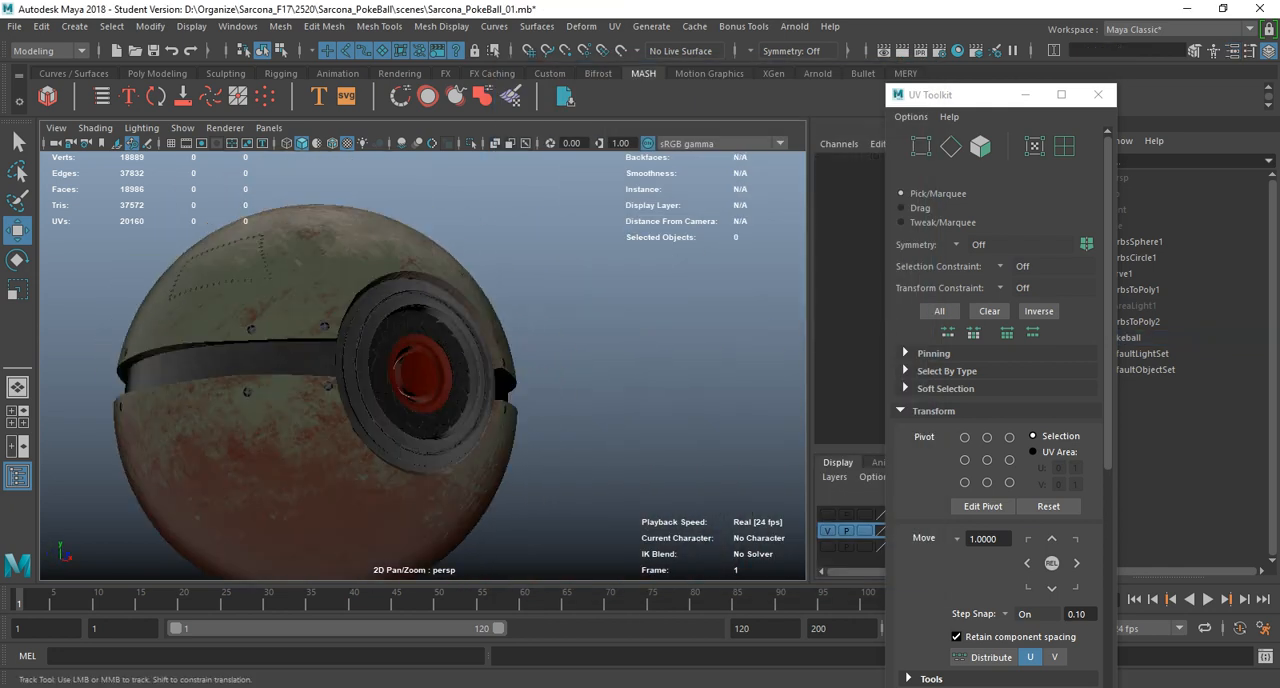
pyautogui.keyDown('alt'); pyautogui.moveTo(668, 262); pyautogui.dragTo(713, 287, button='middle'); pyautogui.keyUp('alt')
pyautogui.scroll(-3, 713, 287)
pyautogui.click(1098, 95)
pyautogui.keyDown('alt'); pyautogui.moveTo(640, 300); pyautogui.dragTo(616, 330); pyautogui.keyUp('alt')
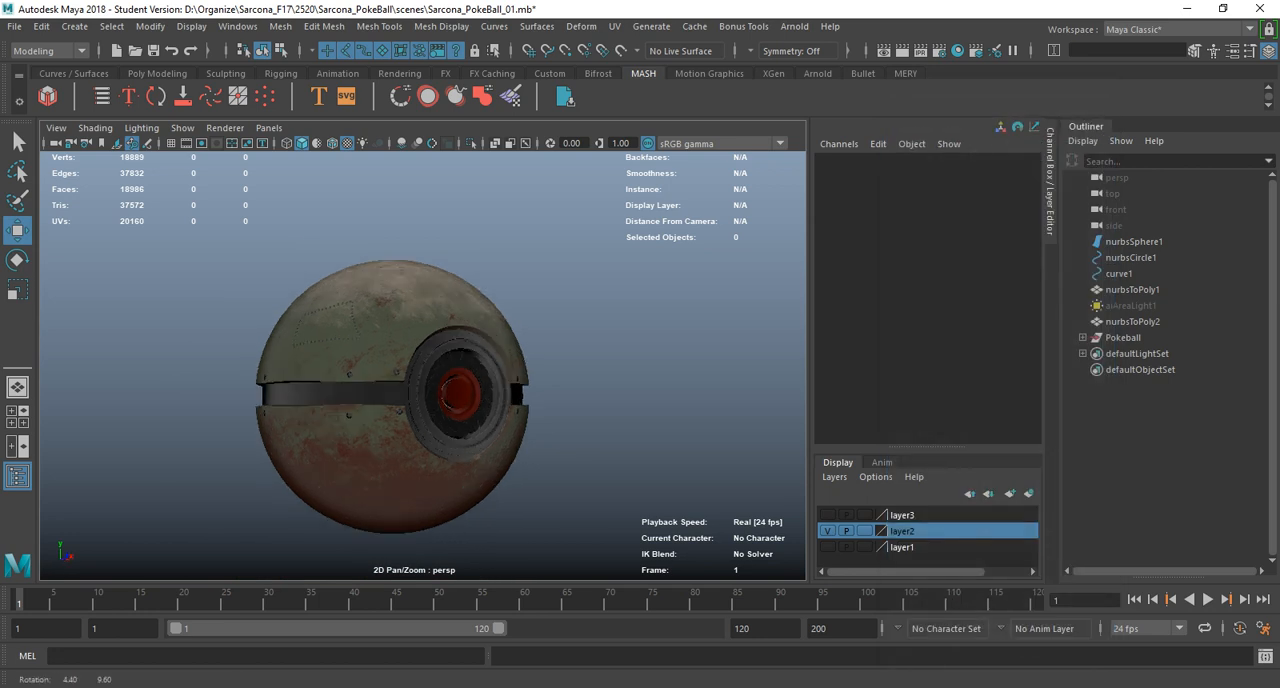
pyautogui.keyDown('alt'); pyautogui.moveTo(616, 330); pyautogui.dragTo(610, 273, button='middle'); pyautogui.keyUp('alt')
pyautogui.scroll(-3, 610, 273)
pyautogui.keyDown('alt'); pyautogui.moveTo(440, 360); pyautogui.dragTo(420, 342, button='middle'); pyautogui.keyUp('alt')
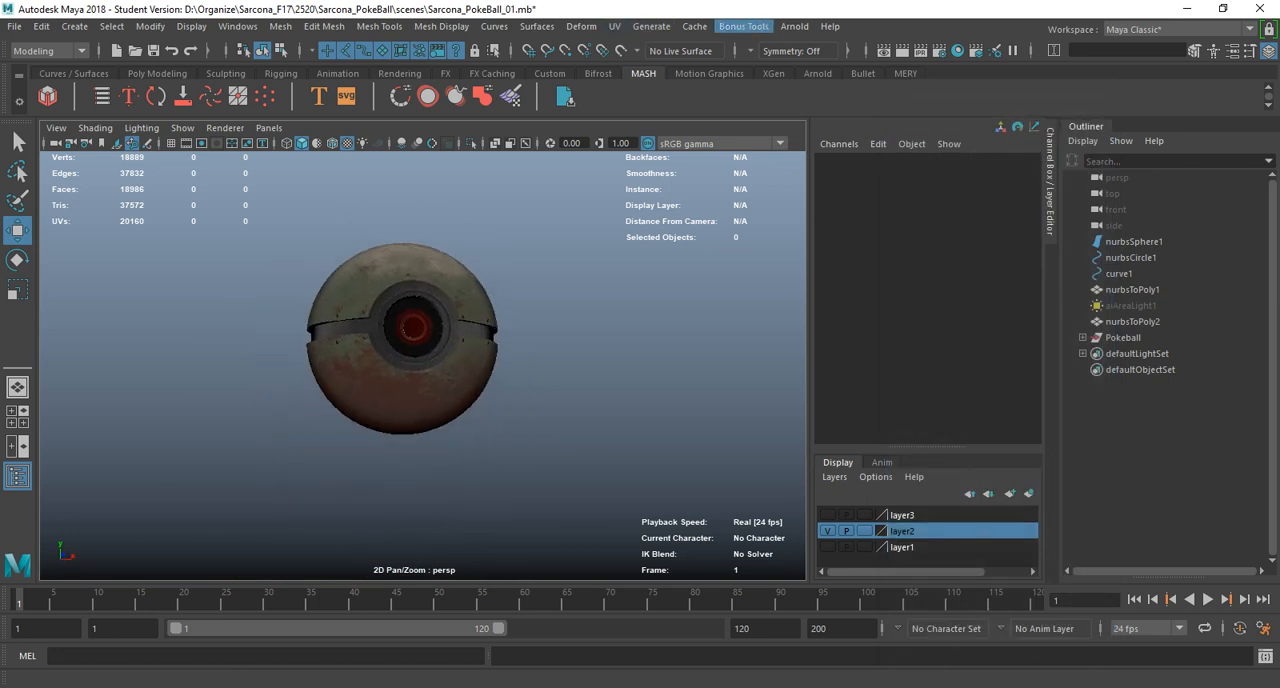
pyautogui.click(74, 26)
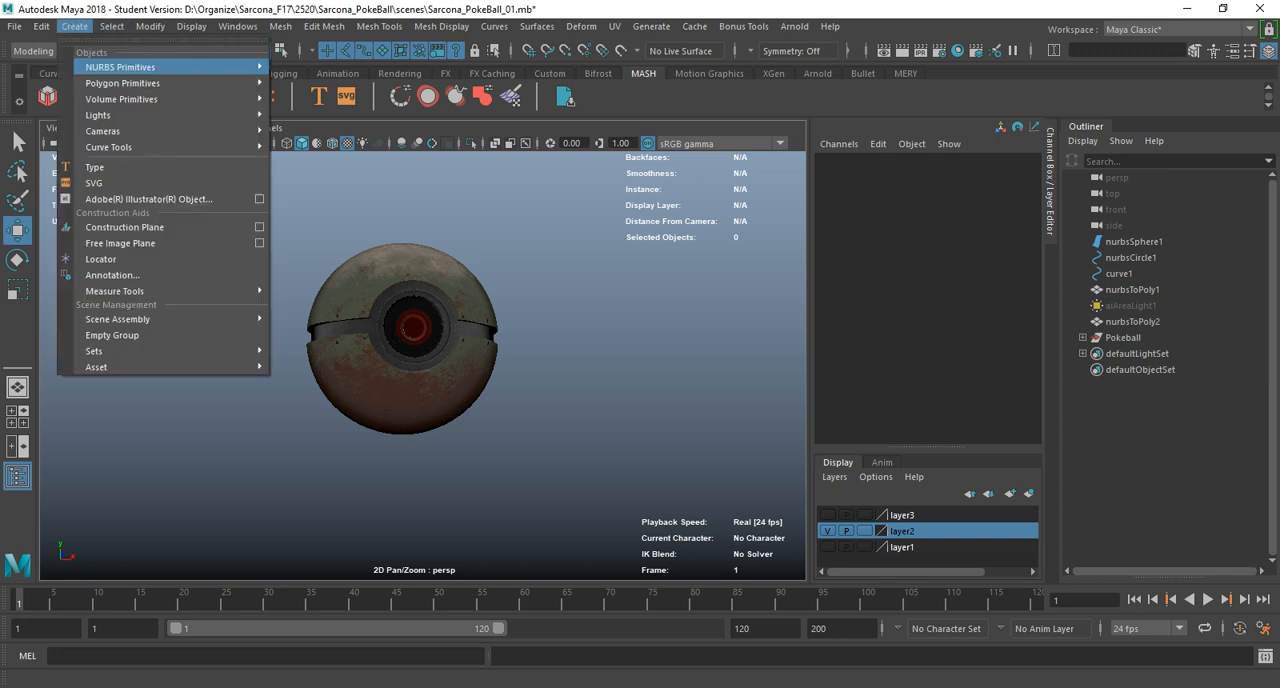
pyautogui.moveTo(122, 83)
pyautogui.click(310, 160)
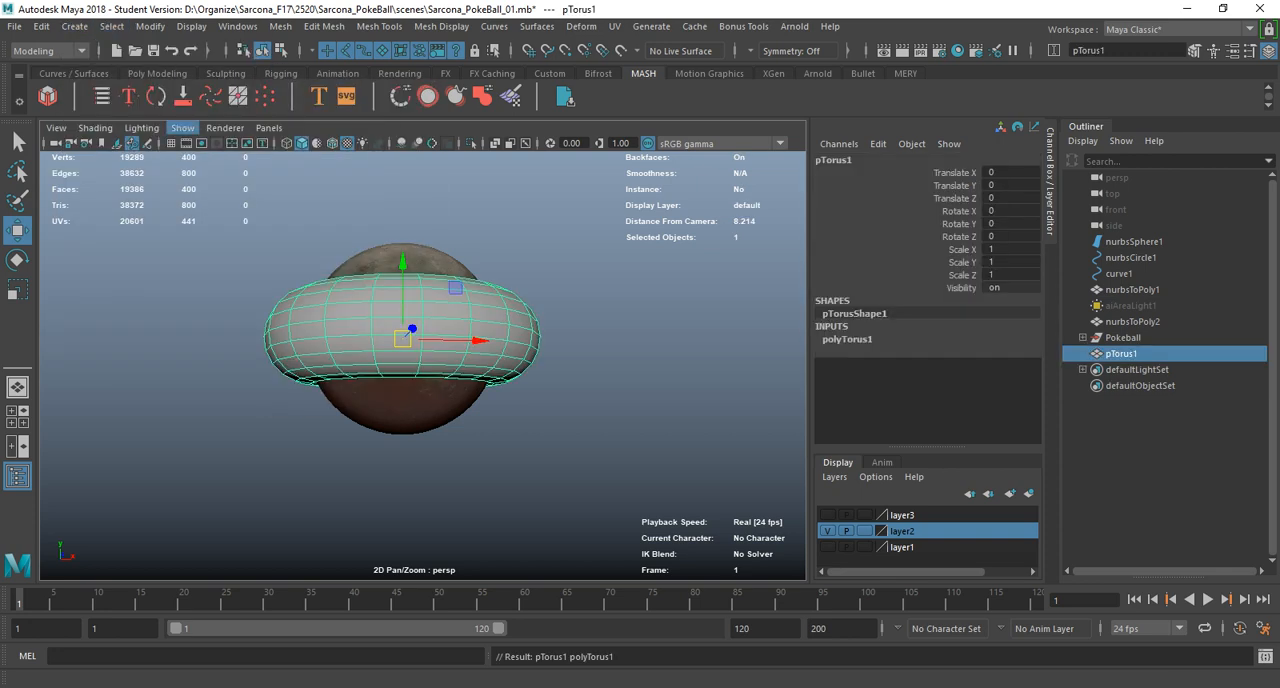
pyautogui.hotkey('ctrl', 'z')
# Create a polygon plane at the origin and scale it uniformly to 20.
pyautogui.click(74, 26)
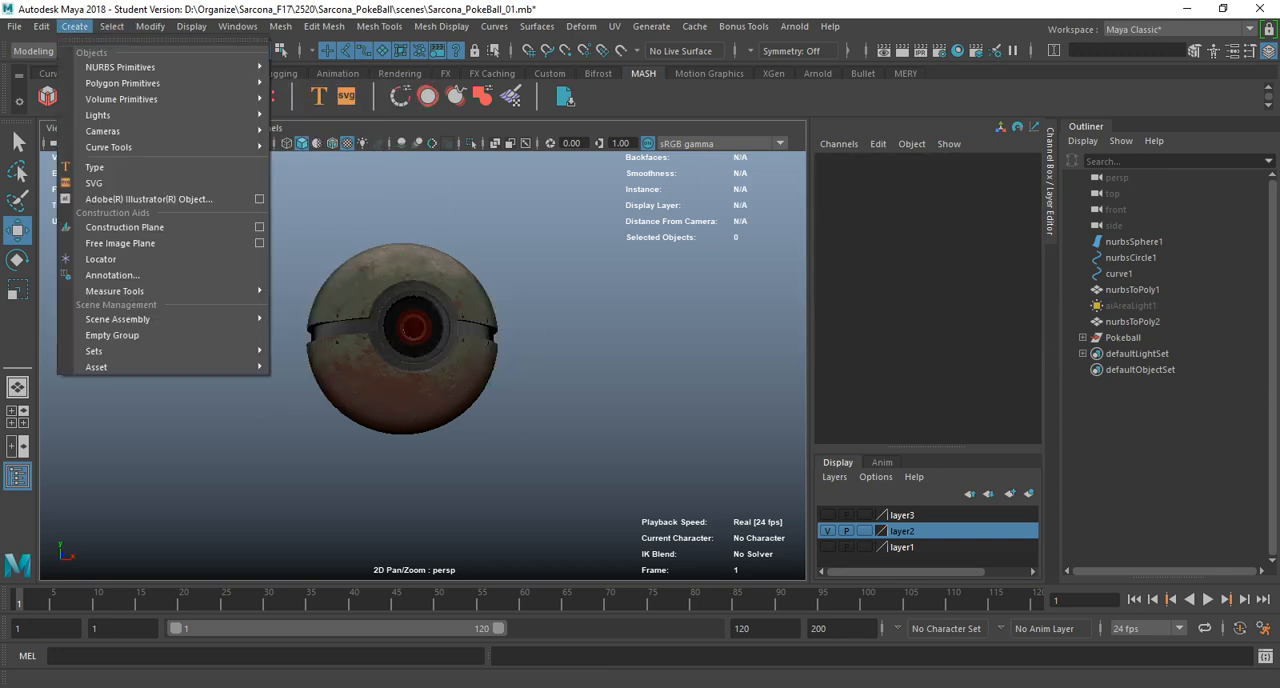
pyautogui.moveTo(122, 83)
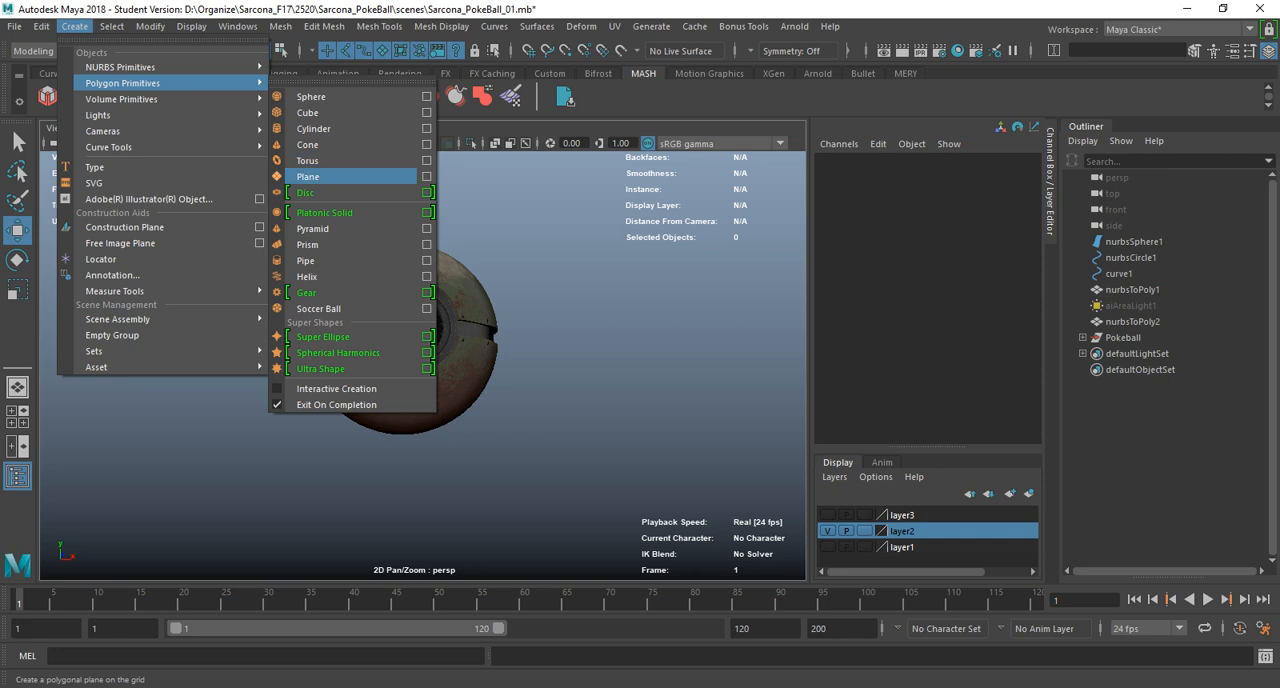
pyautogui.click(308, 176)
pyautogui.press('r')
pyautogui.moveTo(403, 337); pyautogui.dragTo(620, 375)
pyautogui.scroll(-5, 620, 375)
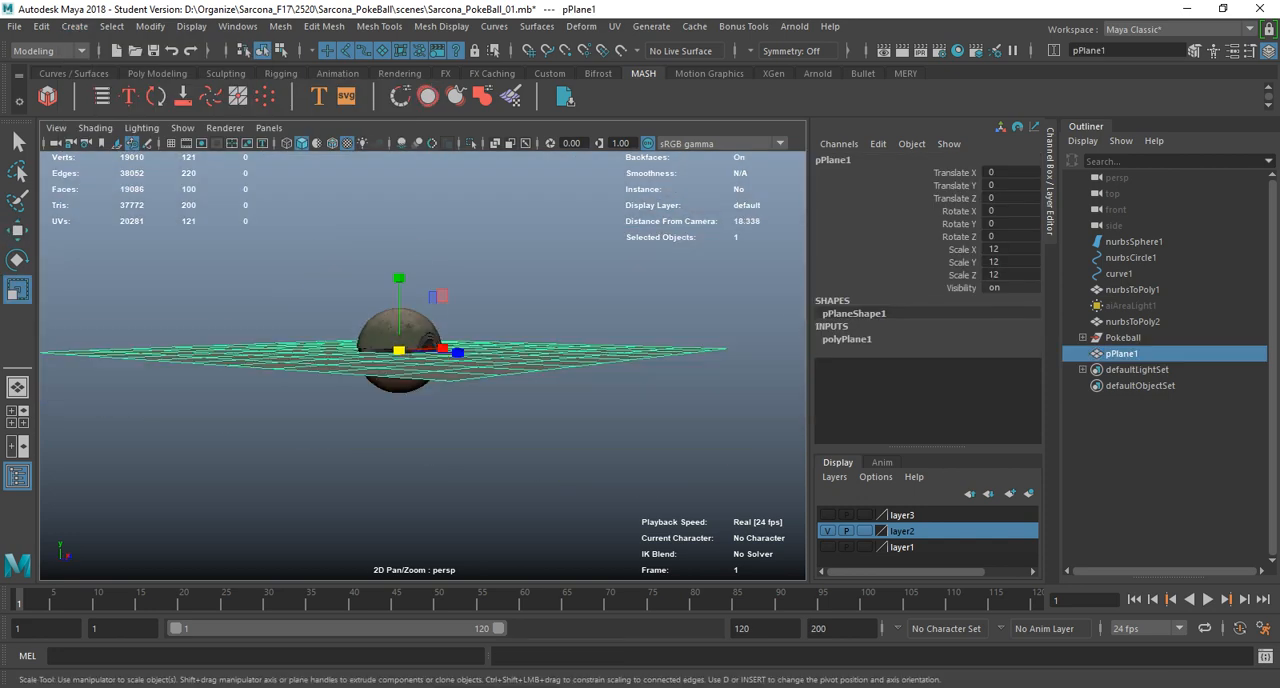
pyautogui.moveTo(399, 350)
pyautogui.mouseDown()
pyautogui.moveTo(455, 350)
pyautogui.moveTo(470, 405)
pyautogui.moveTo(420, 346)
pyautogui.mouseUp()
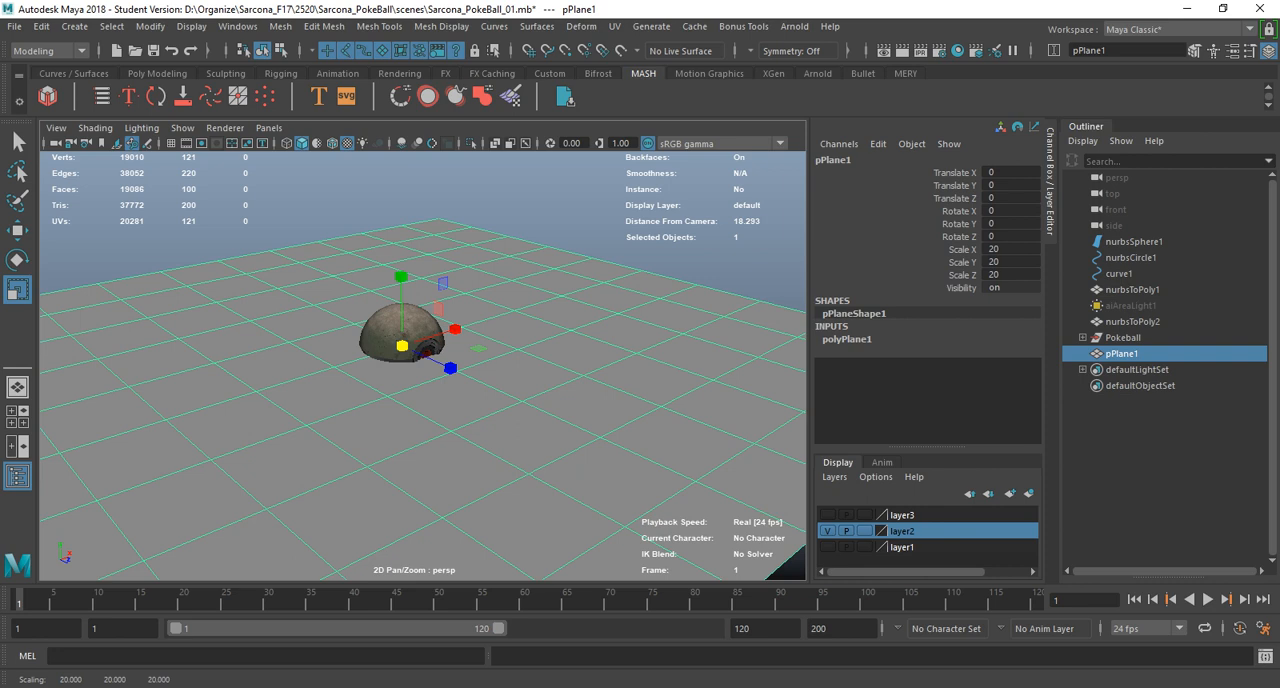
# Lower the plane to about -0.863 in Translate Y and enlarge it to a uniform scale of 27.
pyautogui.press('w')
pyautogui.moveTo(401, 270); pyautogui.dragTo(370, 272)
pyautogui.press('r')
pyautogui.moveTo(406, 380); pyautogui.dragTo(421, 380)
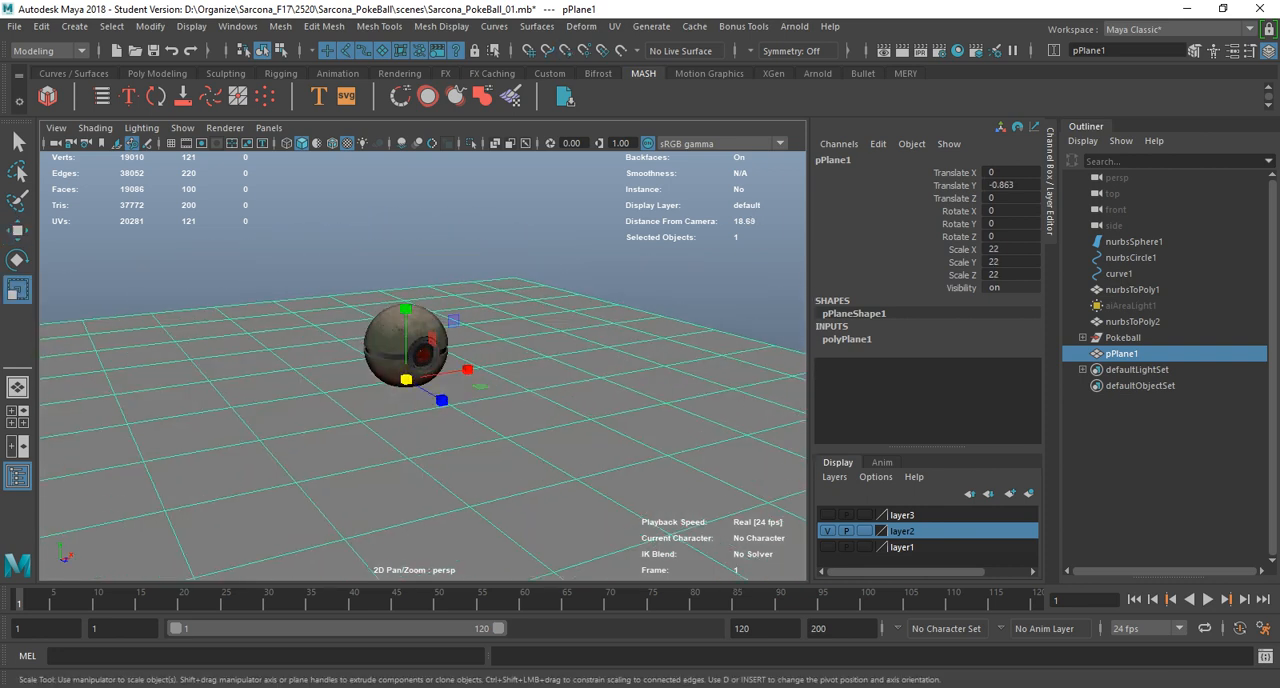
pyautogui.keyDown('alt'); pyautogui.moveTo(450, 380); pyautogui.dragTo(340, 375, button='right'); pyautogui.keyUp('alt')
pyautogui.moveTo(416, 371); pyautogui.dragTo(439, 371)
# Enlarge the ground plane uniformly to a scale of about 182 on all axes.
pyautogui.doubleClick(17, 289)
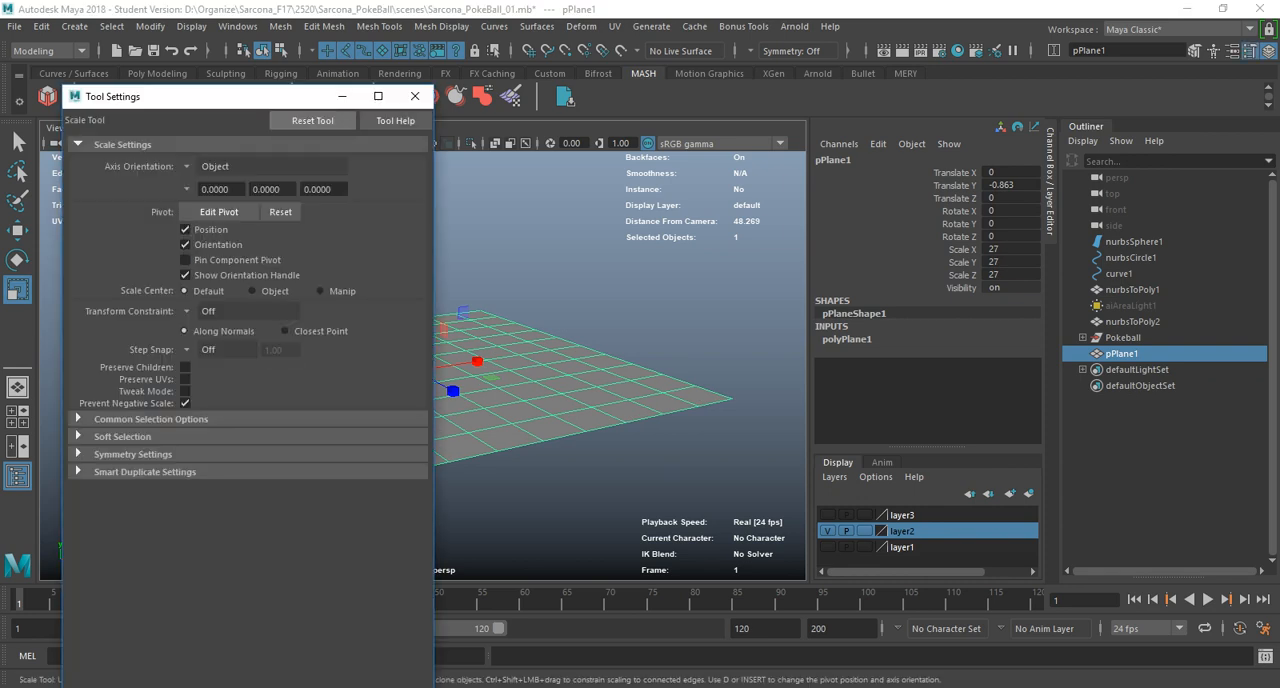
pyautogui.click(415, 96)
pyautogui.moveTo(416, 371); pyautogui.dragTo(408, 310)
pyautogui.scroll(12, 423, 366)
pyautogui.keyDown('alt'); pyautogui.moveTo(448, 390); pyautogui.dragTo(424, 368, button='middle'); pyautogui.keyUp('alt')
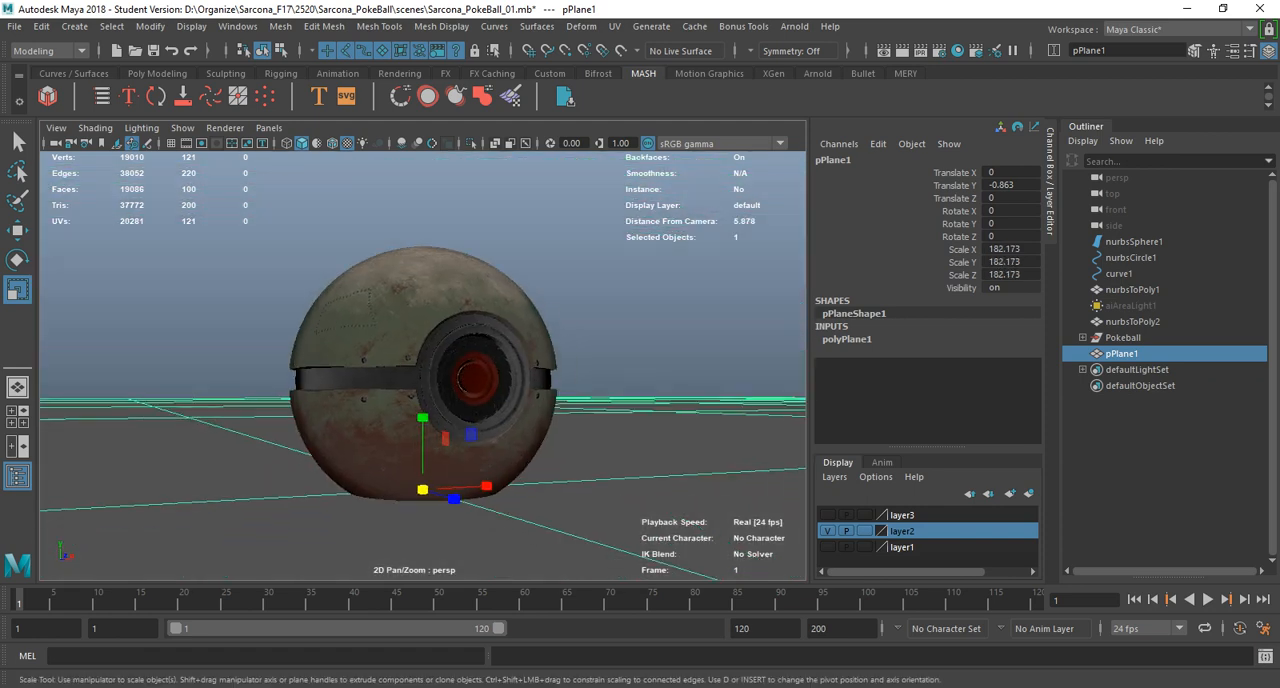
# Snap the ground plane down to Translate Y -1 at the underside of the ball, working in wireframe display.
pyautogui.keyDown('alt'); pyautogui.moveTo(424, 368); pyautogui.dragTo(412, 310); pyautogui.keyUp('alt')
pyautogui.press('w')
pyautogui.press('x')
pyautogui.moveTo(424, 431); pyautogui.dragTo(426, 452)
pyautogui.press('c')
pyautogui.press('4')
pyautogui.keyDown('alt'); pyautogui.moveTo(426, 452); pyautogui.dragTo(422, 275, button='middle'); pyautogui.keyUp('alt')
pyautogui.scroll(9, 411, 376)
pyautogui.press('x')
pyautogui.moveTo(418, 267); pyautogui.dragTo(418, 294)
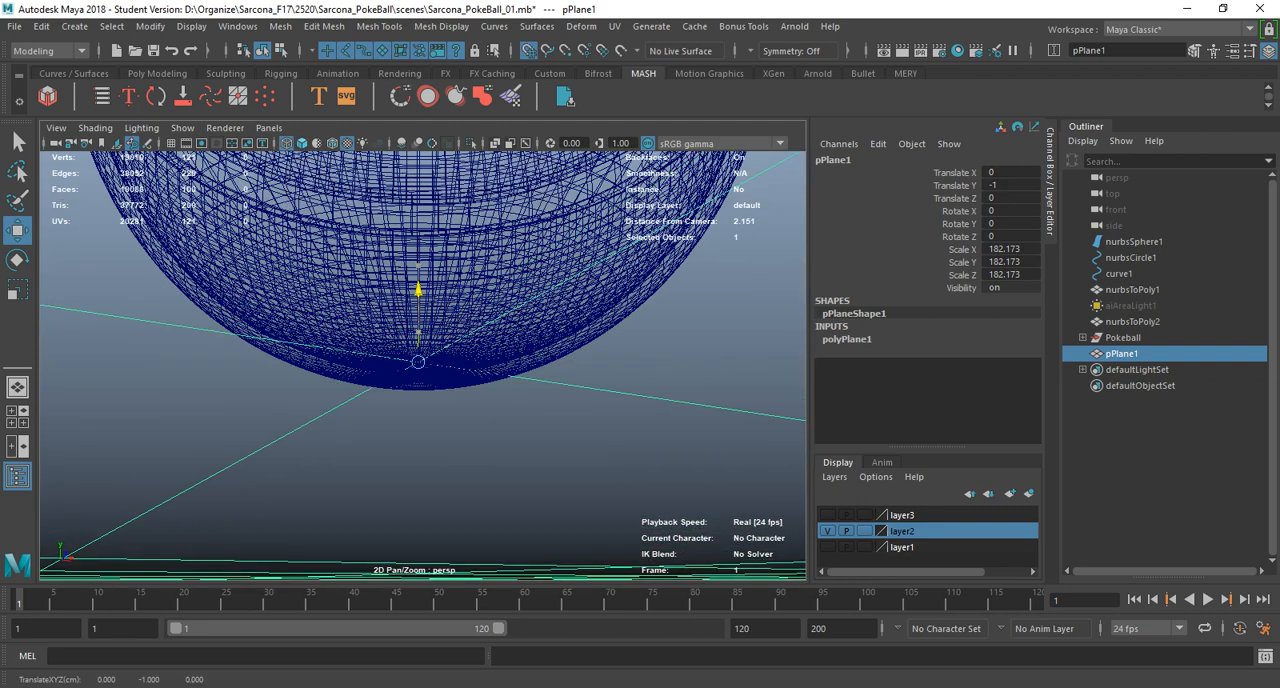
# Return the viewport to shaded display and switch its background to black.
pyautogui.press('5')
pyautogui.hotkey('alt', 'b')
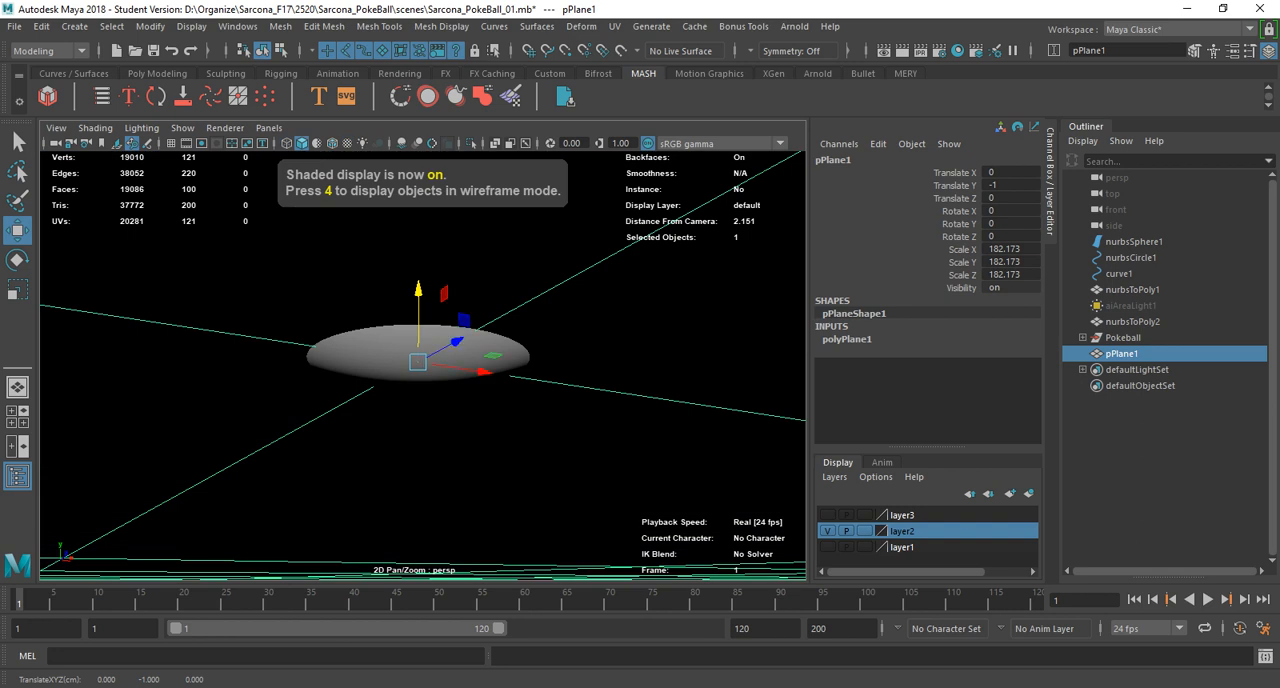
# Reset the Move tool to its defaults and lower the ground plane to about -1.048 in Translate Y, beneath the ball.
pyautogui.doubleClick(17, 230)
pyautogui.click(312, 120)
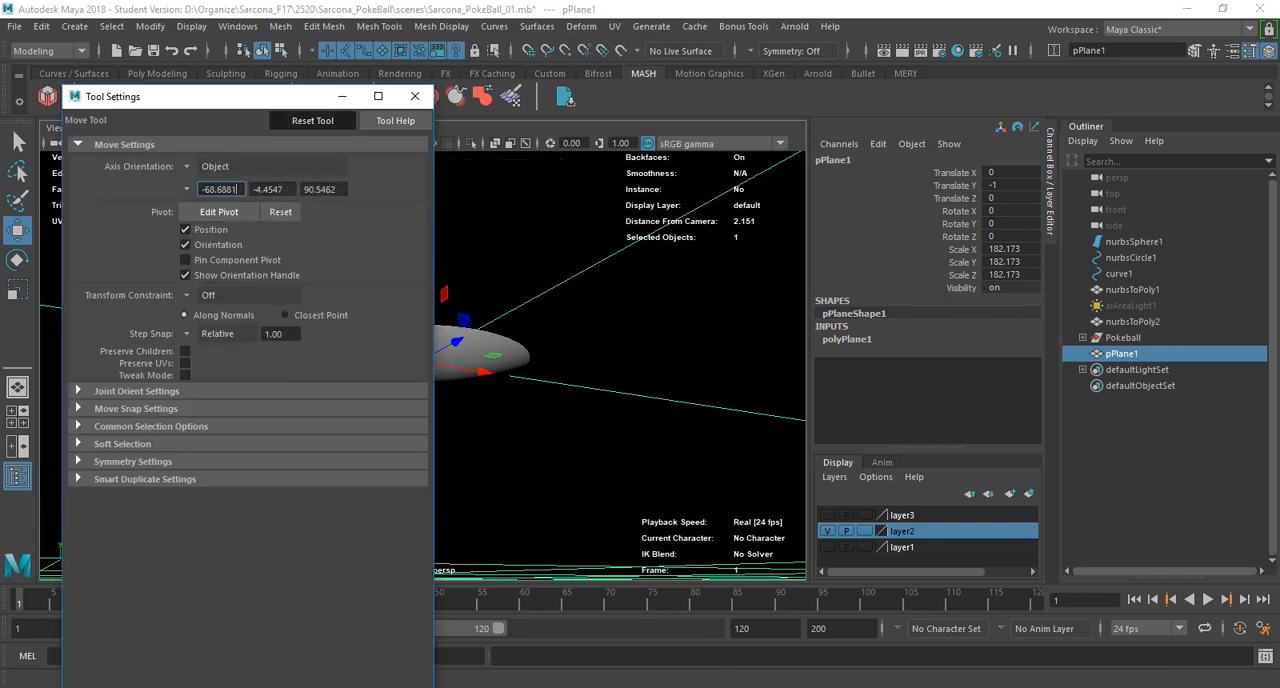
pyautogui.click(414, 96)
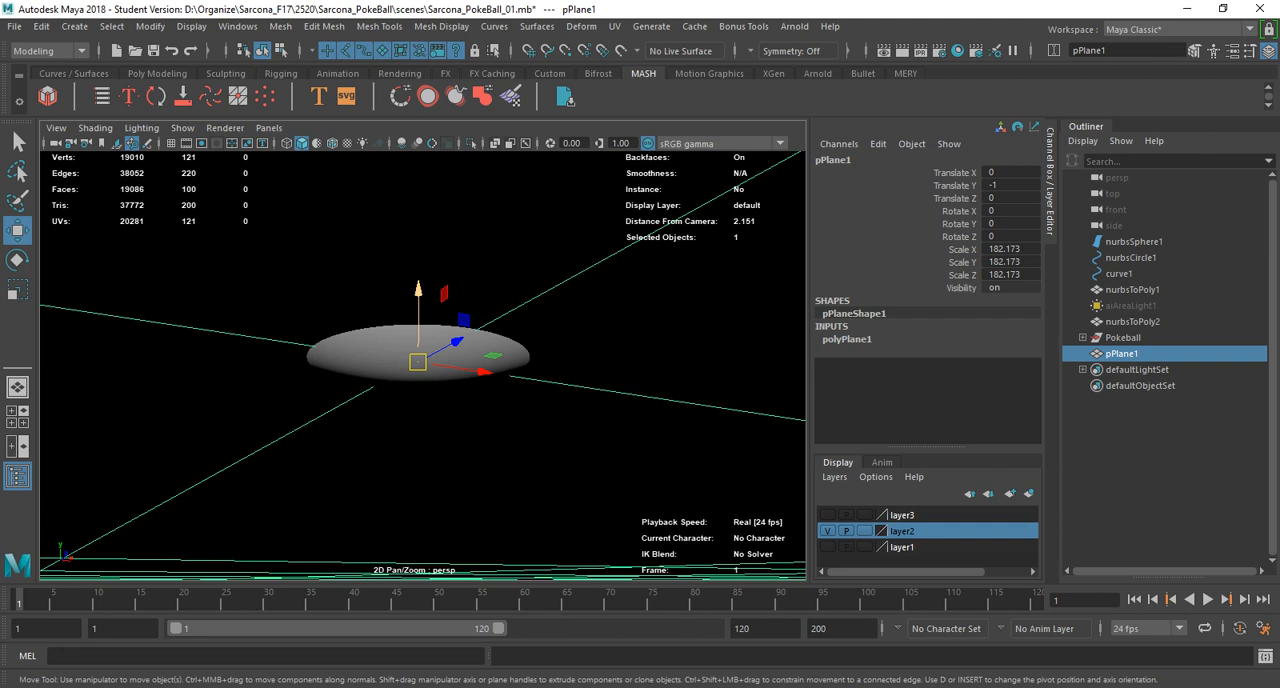
pyautogui.press('x')
pyautogui.moveTo(418, 291); pyautogui.dragTo(418, 350)
pyautogui.scroll(-8, 418, 400)
pyautogui.scroll(2, 418, 350)
pyautogui.keyDown('alt'); pyautogui.moveTo(418, 350); pyautogui.dragTo(417, 360, button='middle'); pyautogui.keyUp('alt')
pyautogui.scroll(-3, 420, 350)
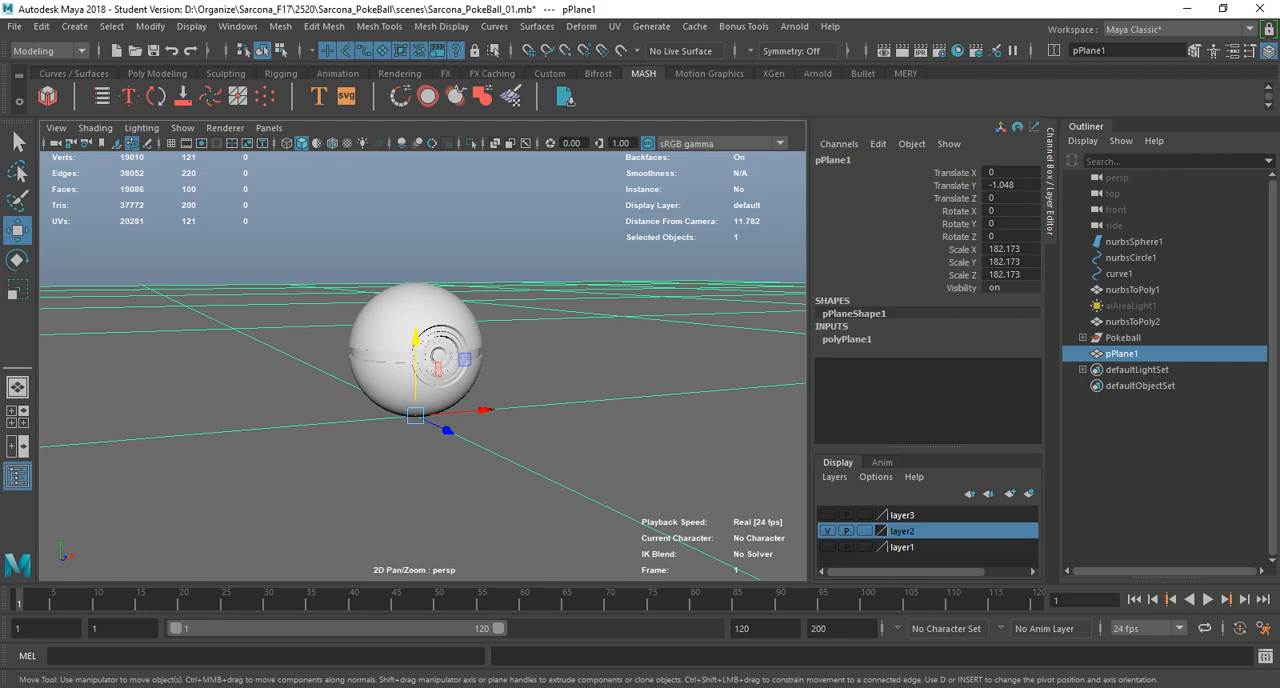
pyautogui.click(794, 26)
pyautogui.moveTo(860, 107)
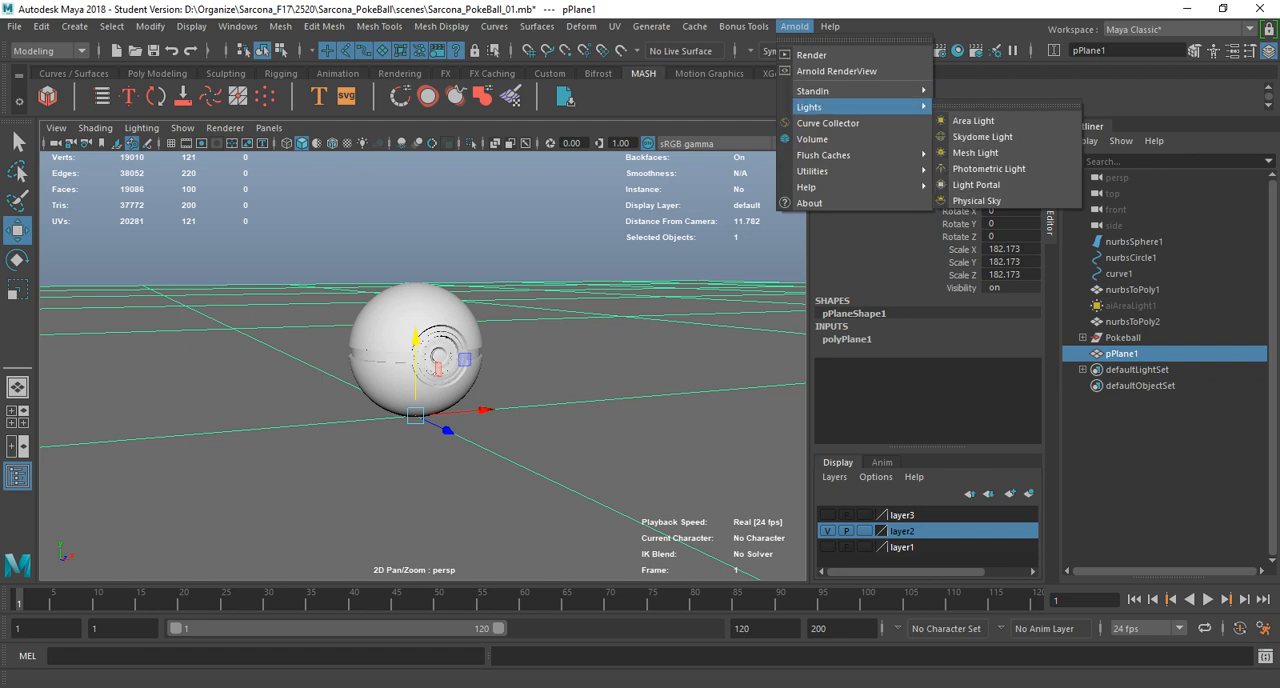
pyautogui.click(982, 136)
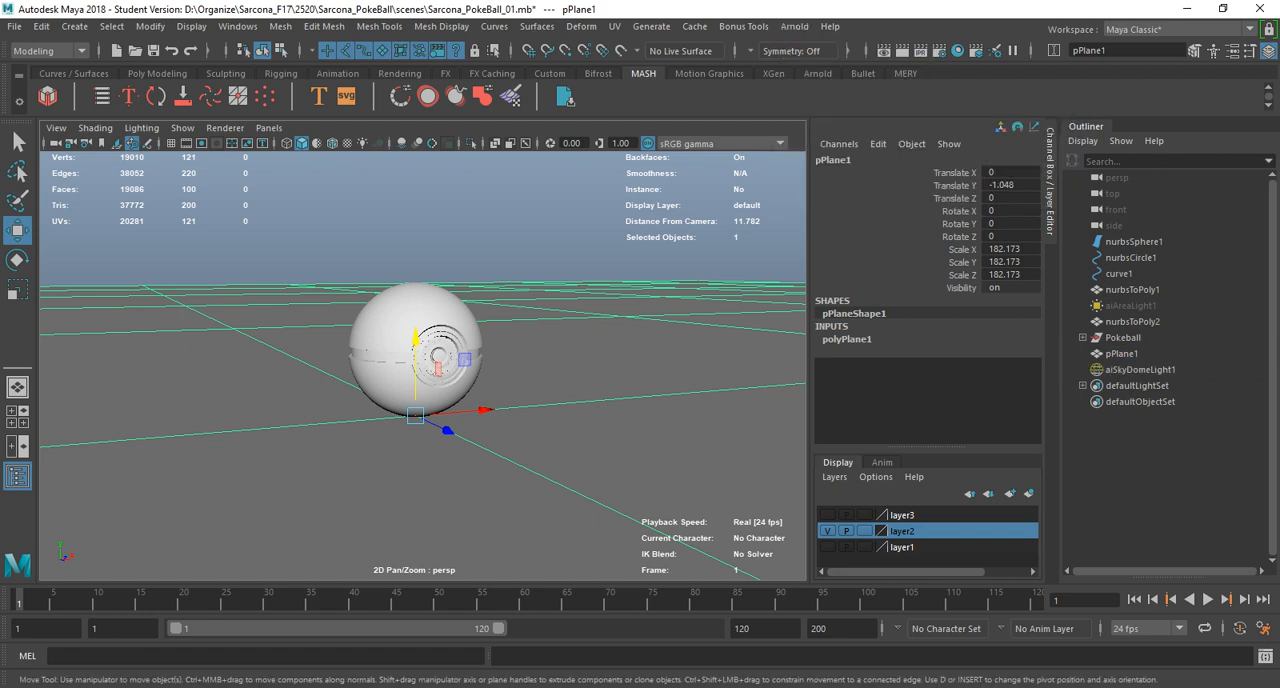
# Add an Arnold area light, move it well away from the Pokeball and enlarge it.
pyautogui.click(794, 26)
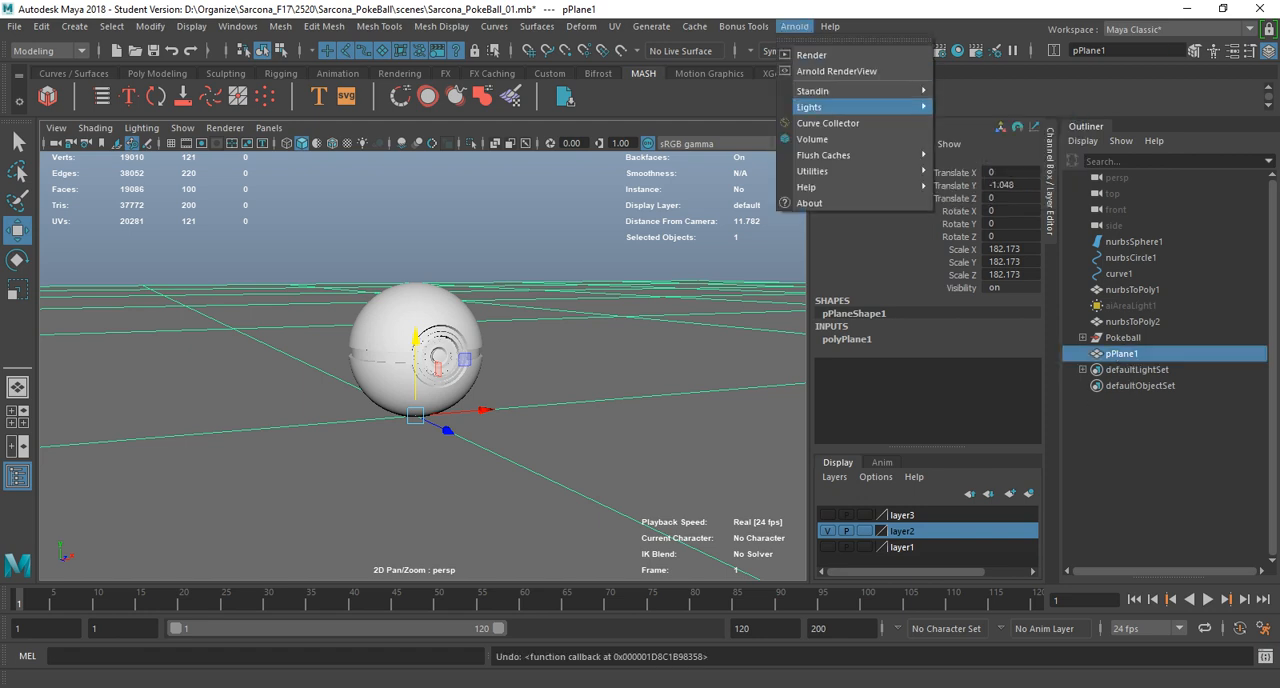
pyautogui.moveTo(860, 107)
pyautogui.click(972, 120)
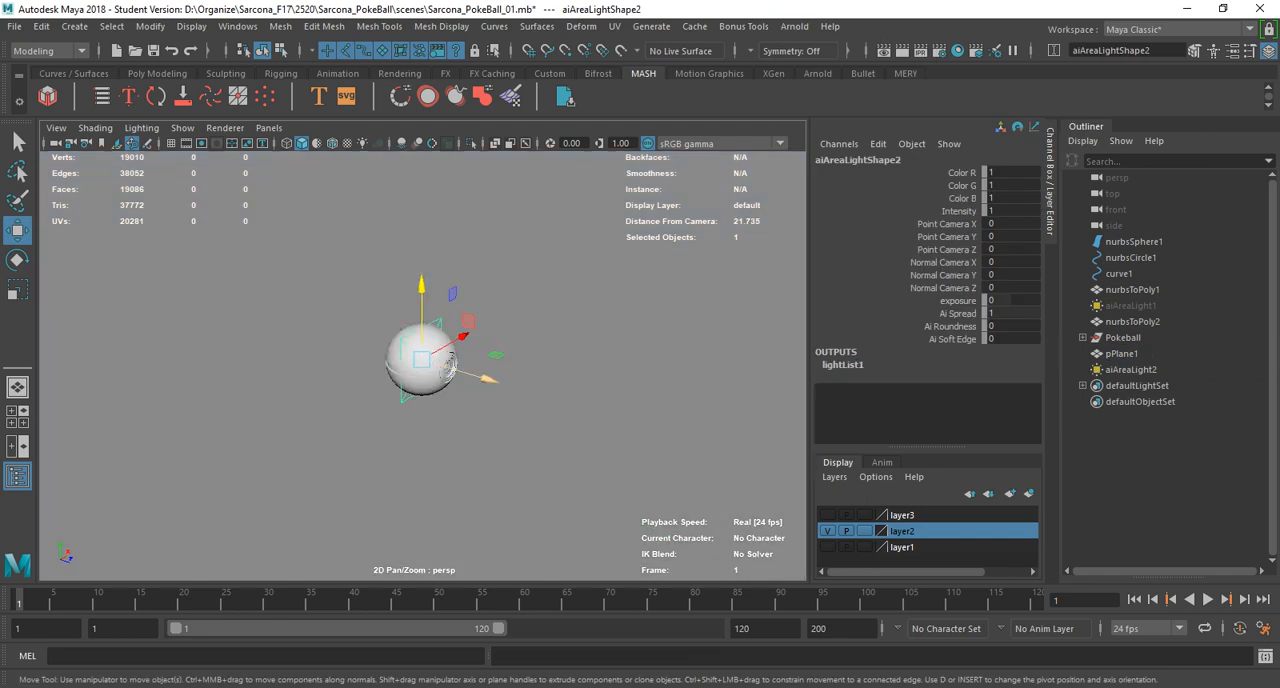
pyautogui.moveTo(769, 463); pyautogui.dragTo(810, 475)
pyautogui.press('r')
pyautogui.moveTo(728, 451); pyautogui.dragTo(910, 451)
pyautogui.press('w')
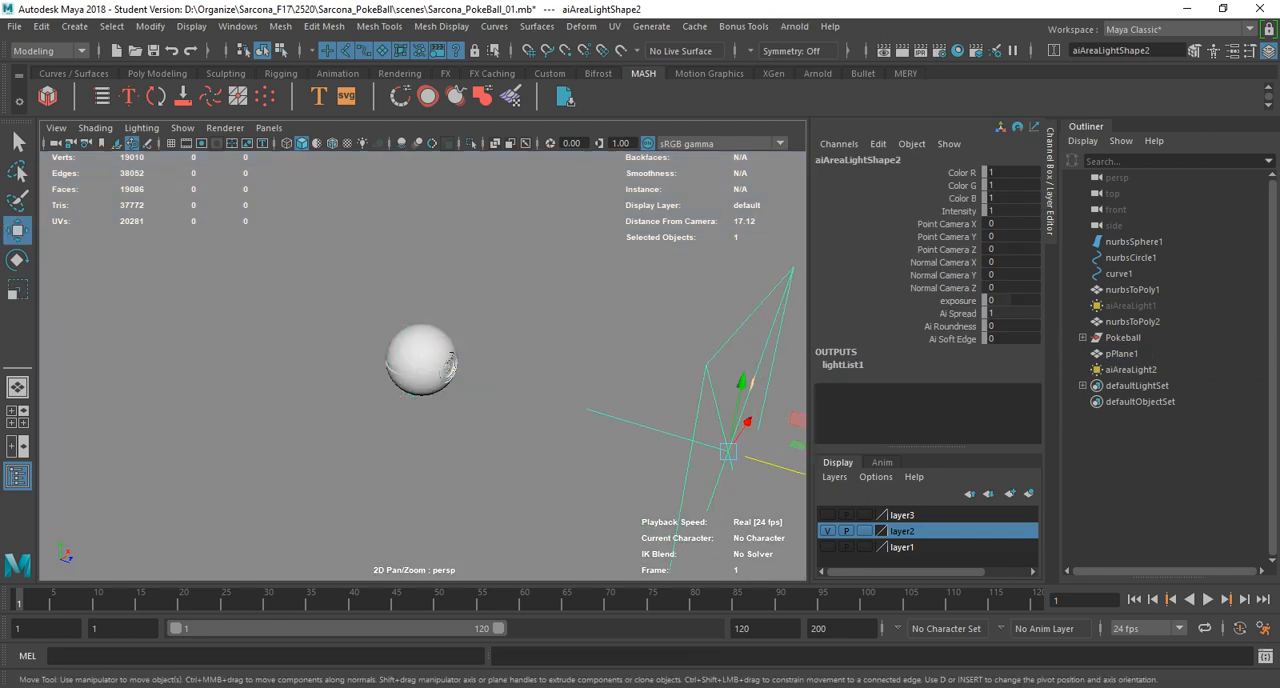
# Raise the area light above the ground plane and tilt it about 30 degrees downward.
pyautogui.moveTo(743, 378); pyautogui.dragTo(781, 185)
pyautogui.press('e')
pyautogui.keyDown('alt'); pyautogui.moveTo(781, 190); pyautogui.dragTo(712, 240, button='middle'); pyautogui.keyUp('alt')
pyautogui.moveTo(747, 269); pyautogui.dragTo(717, 244)
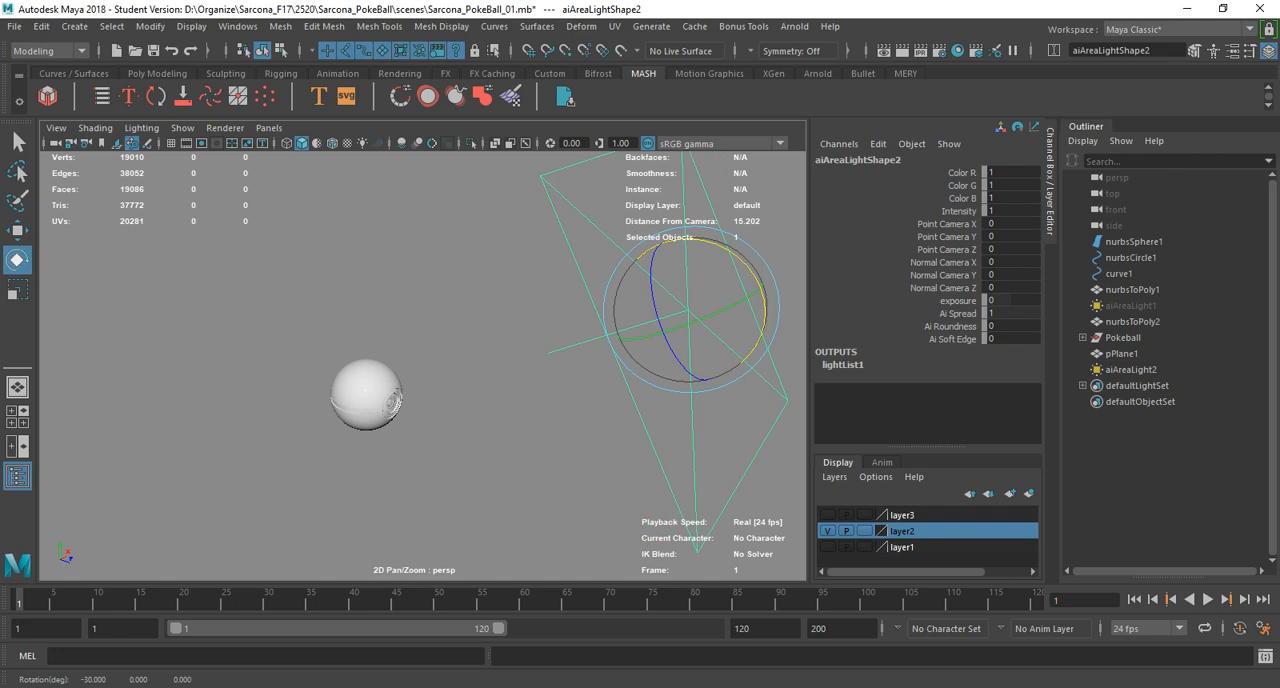
# Reset the Rotate tool to its defaults and rotate the raised area light so it faces the Pokeball.
pyautogui.doubleClick(17, 260)
pyautogui.click(313, 121)
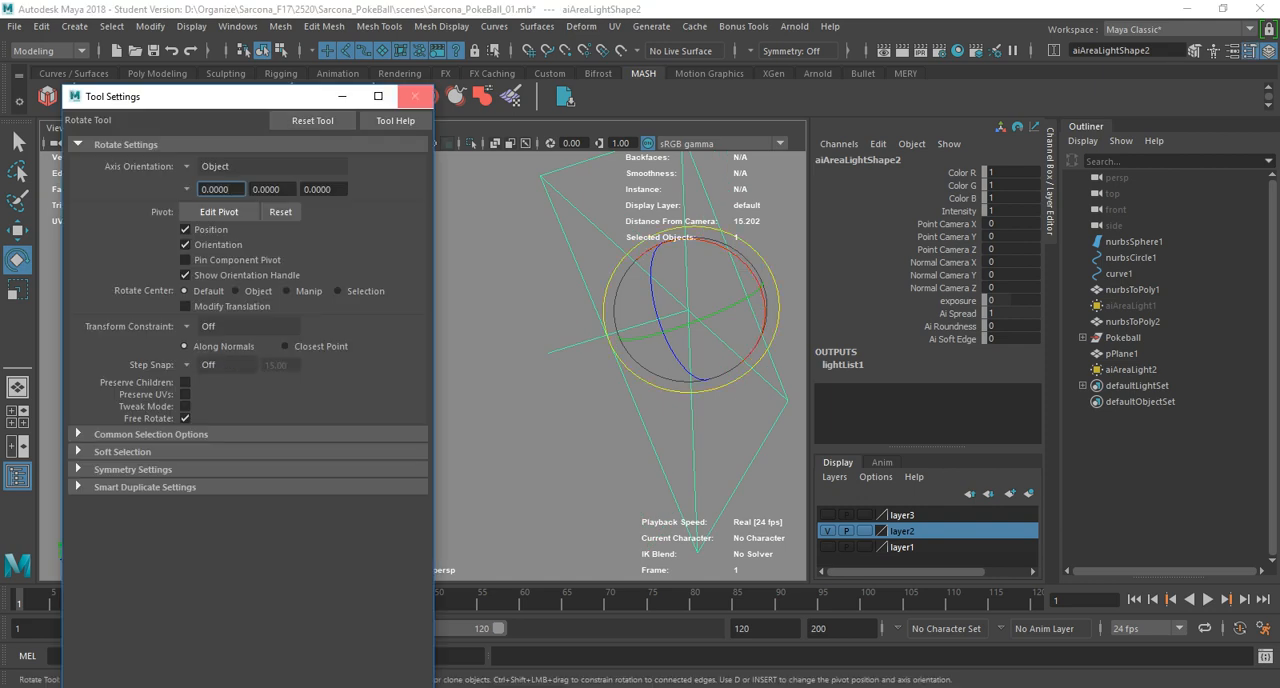
pyautogui.click(415, 96)
pyautogui.keyDown('alt'); pyautogui.moveTo(520, 325); pyautogui.dragTo(110, 246); pyautogui.keyUp('alt')
pyautogui.press('w')
pyautogui.press('e')
pyautogui.keyDown('alt'); pyautogui.moveTo(115, 250); pyautogui.dragTo(235, 280, button='middle'); pyautogui.keyUp('alt')
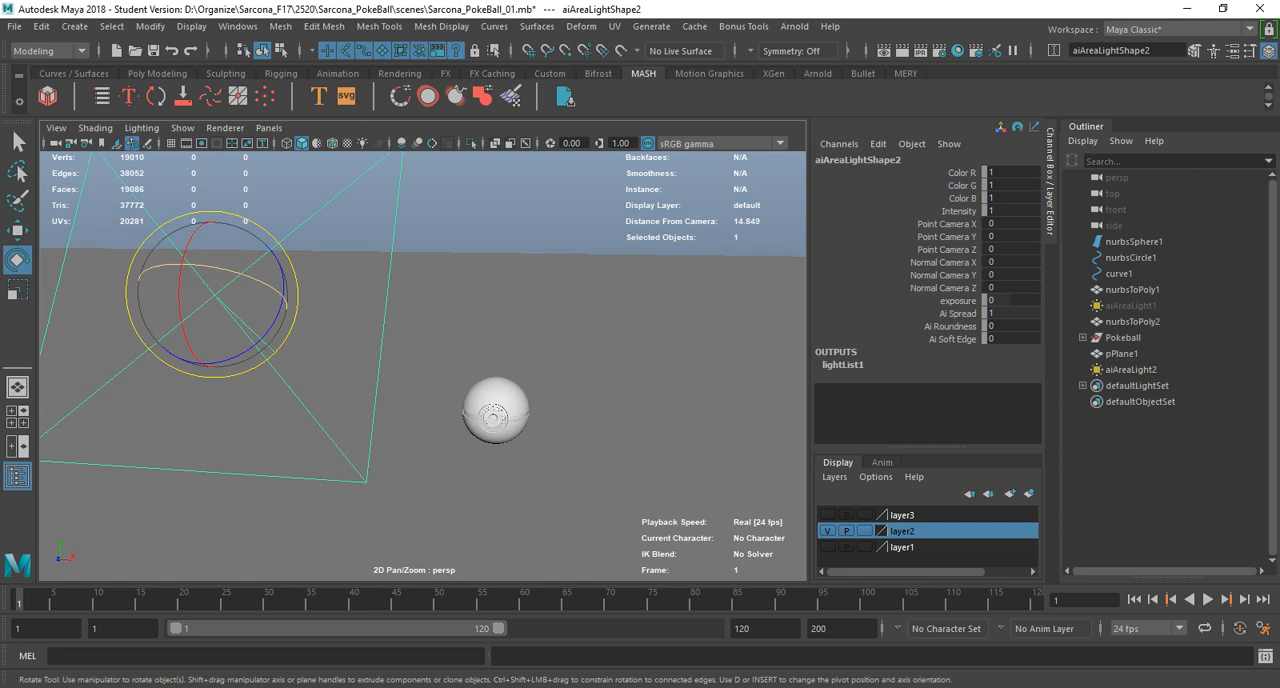
pyautogui.moveTo(267, 285); pyautogui.dragTo(250, 326)
pyautogui.keyDown('alt'); pyautogui.moveTo(262, 325); pyautogui.dragTo(145, 315); pyautogui.keyUp('alt')
# Frame the Pokeball close up at a three-quarter angle and start rendering it in the Arnold RenderView.
pyautogui.scroll(-5, 300, 330)
pyautogui.scroll(2, 300, 330)
pyautogui.keyDown('alt'); pyautogui.moveTo(250, 330); pyautogui.dragTo(400, 340, button='right'); pyautogui.keyUp('alt')
pyautogui.keyDown('alt'); pyautogui.moveTo(400, 340); pyautogui.dragTo(254, 275, button='middle'); pyautogui.keyUp('alt')
pyautogui.keyDown('alt'); pyautogui.moveTo(254, 275); pyautogui.dragTo(335, 285, button='right'); pyautogui.keyUp('alt')
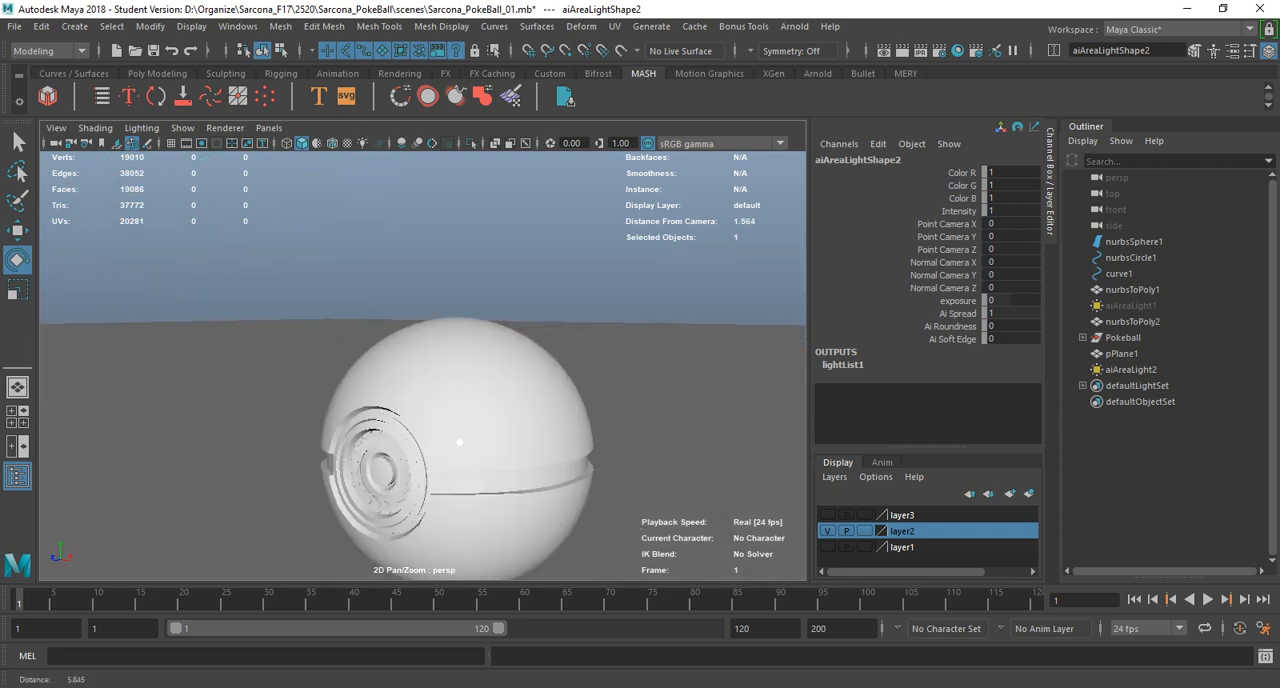
pyautogui.keyDown('alt'); pyautogui.moveTo(335, 285); pyautogui.dragTo(318, 235, button='middle'); pyautogui.keyUp('alt')
pyautogui.keyDown('alt'); pyautogui.moveTo(438, 408); pyautogui.dragTo(433, 367, button='middle'); pyautogui.keyUp('alt')
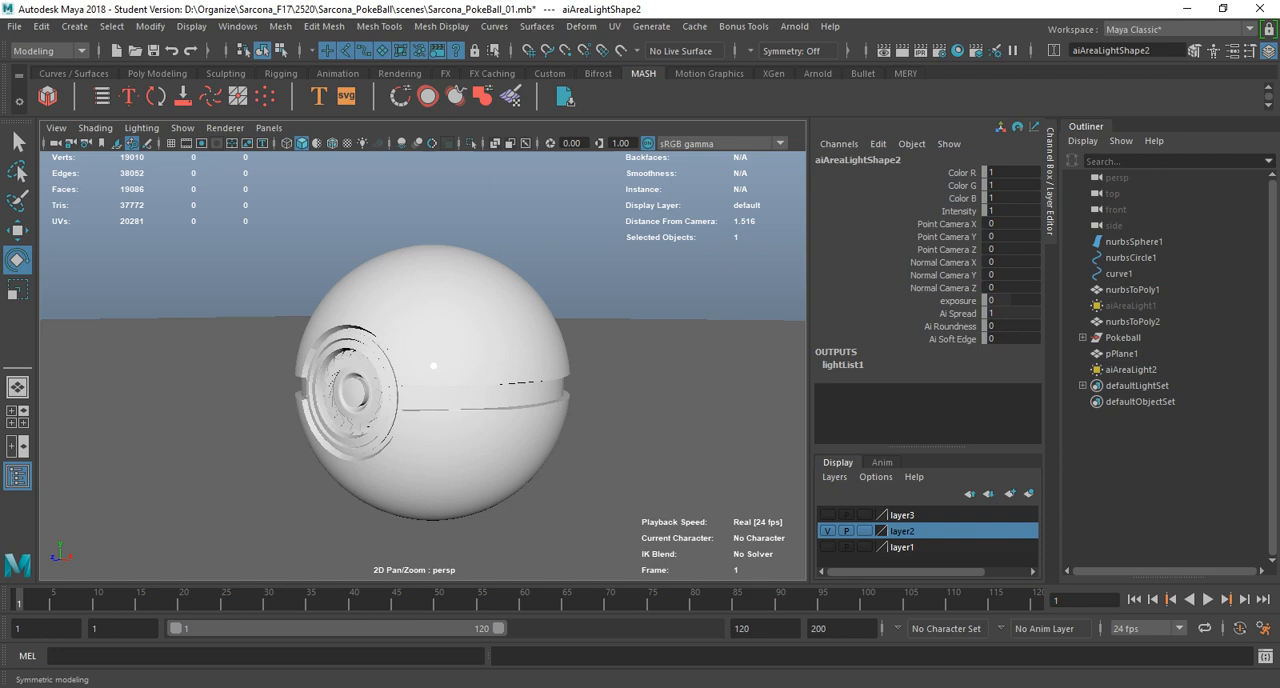
pyautogui.click(794, 26)
pyautogui.click(830, 66)
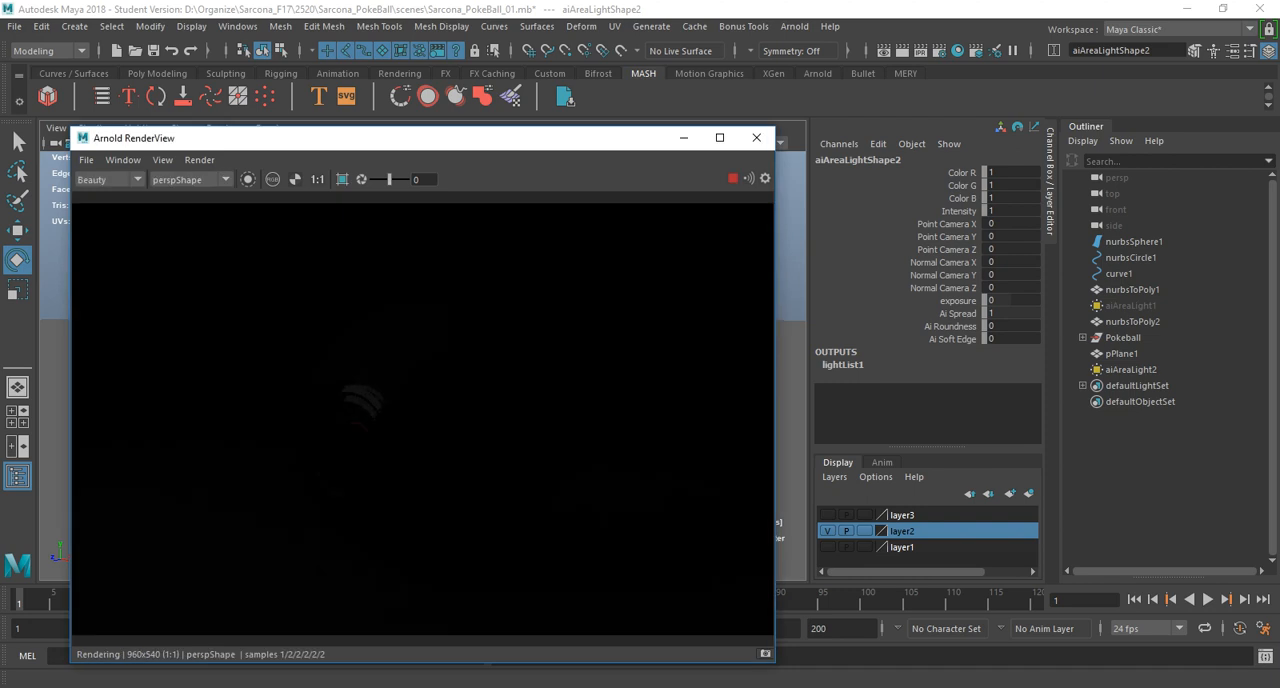
# Set the area light's Intensity to 10 and its Exposure to 6.
pyautogui.hotkey('ctrl', 'a')
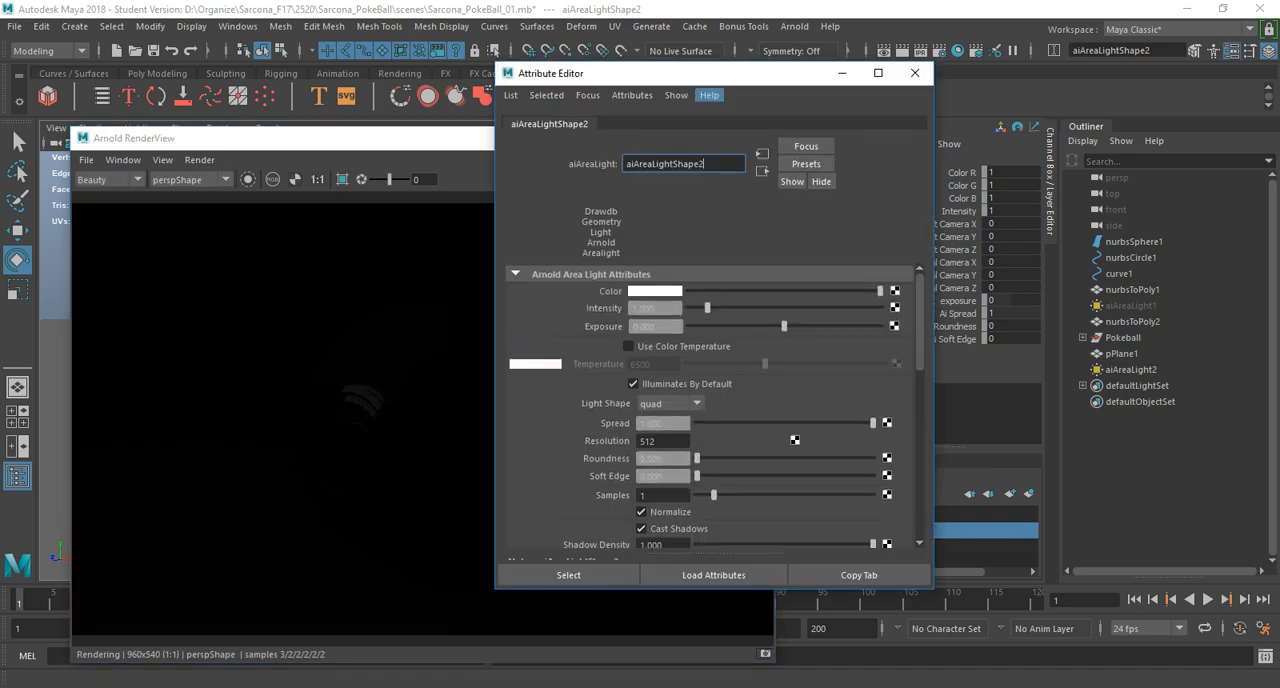
pyautogui.moveTo(853, 301); pyautogui.dragTo(1006, 301)
pyautogui.moveTo(930, 319); pyautogui.dragTo(1025, 319)
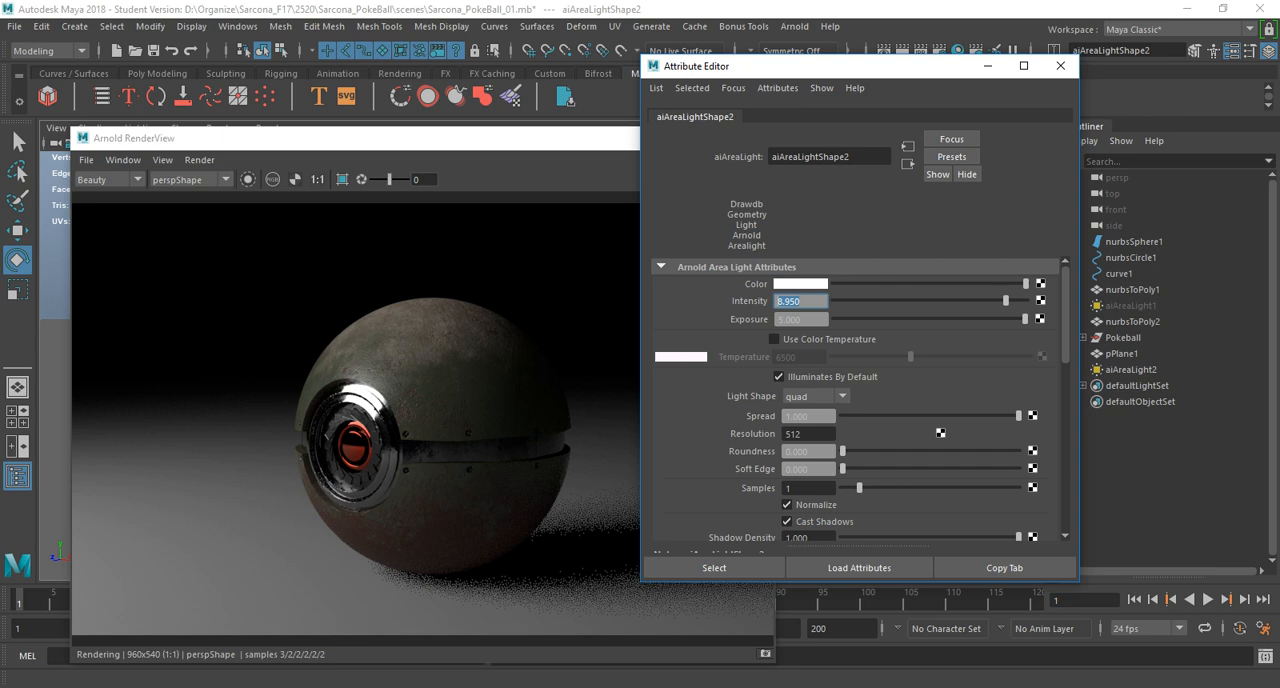
pyautogui.write('10')
pyautogui.press('Tab')
pyautogui.write('6')
pyautogui.press('Return')
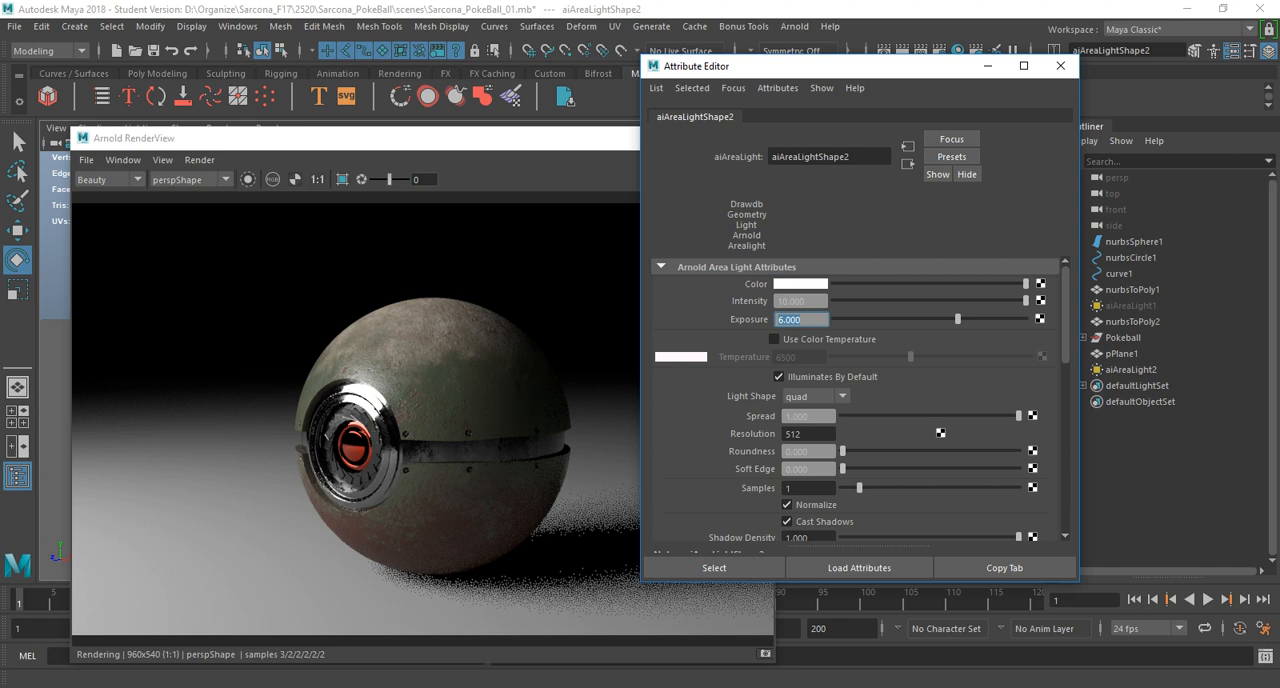
# Close the light's attributes, examine the Pokeball render full screen and place the render window beside the viewport.
pyautogui.click(1060, 65)
pyautogui.moveTo(430, 138); pyautogui.dragTo(776, 130)
pyautogui.moveTo(200, 400)
pyautogui.keyDown('alt'); pyautogui.mouseDown()
pyautogui.moveTo(398, 392)
pyautogui.moveTo(171, 387)
pyautogui.moveTo(180, 402)
pyautogui.mouseUp(); pyautogui.keyUp('alt')
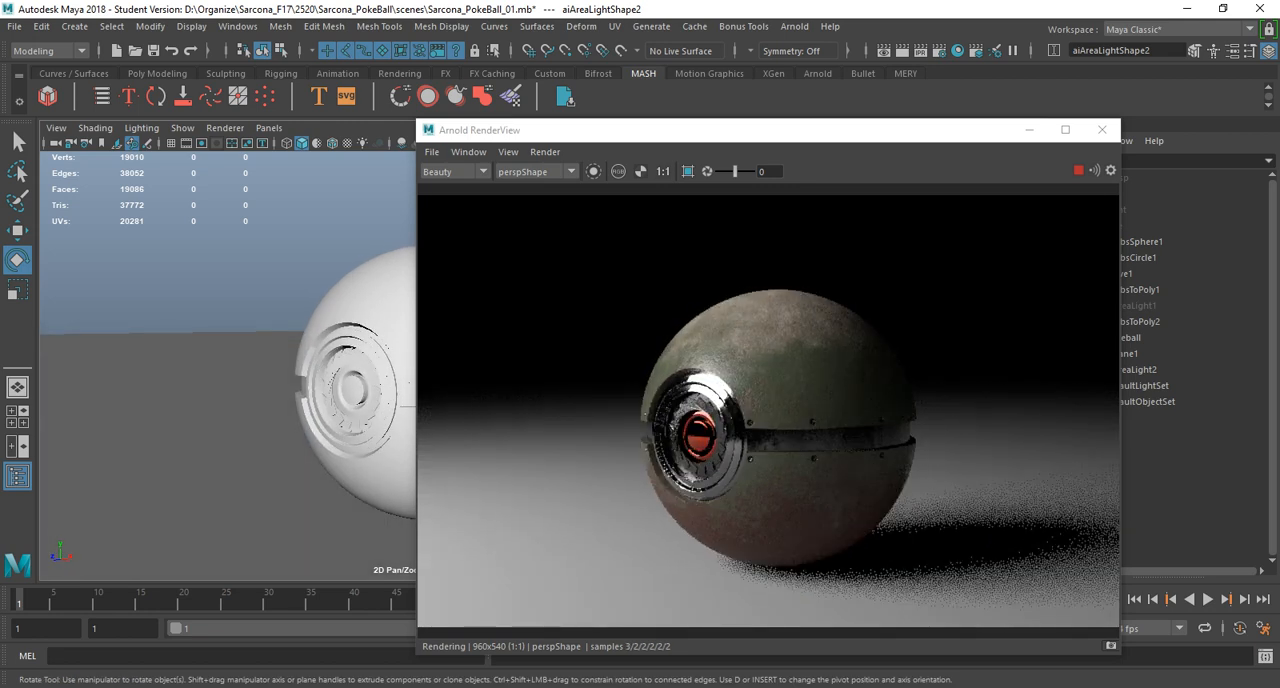
pyautogui.click(1065, 130)
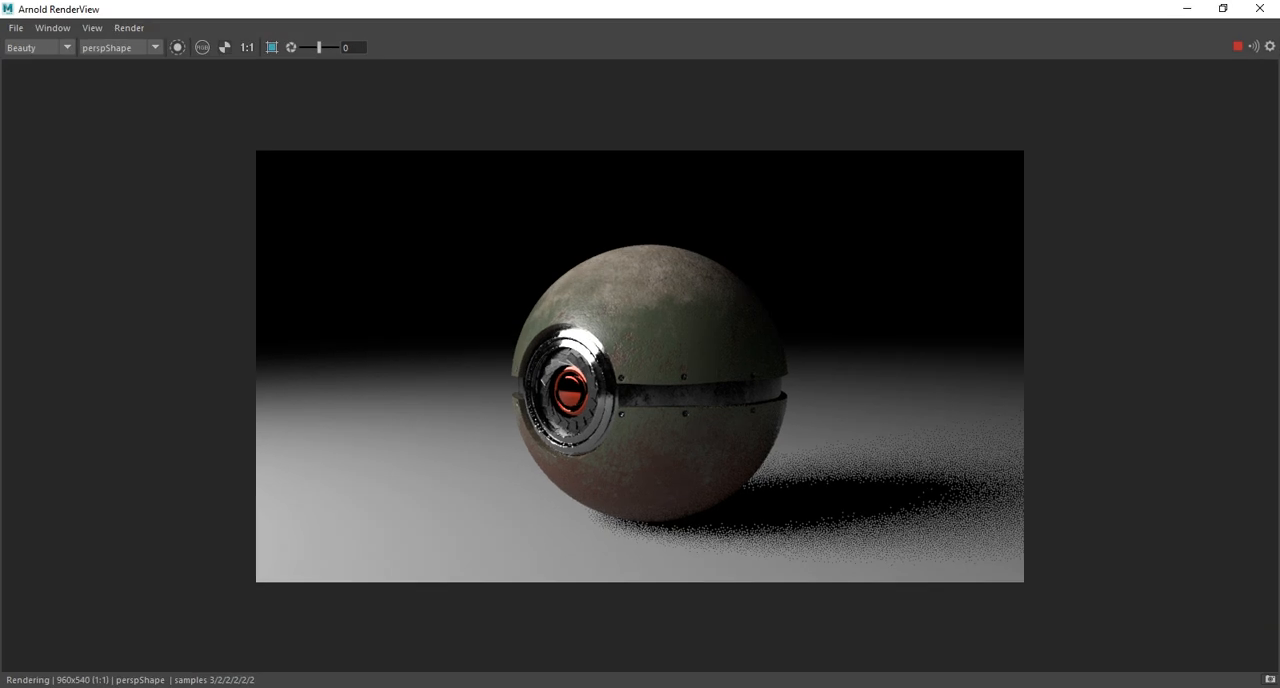
pyautogui.moveTo(655, 9); pyautogui.dragTo(926, 169)
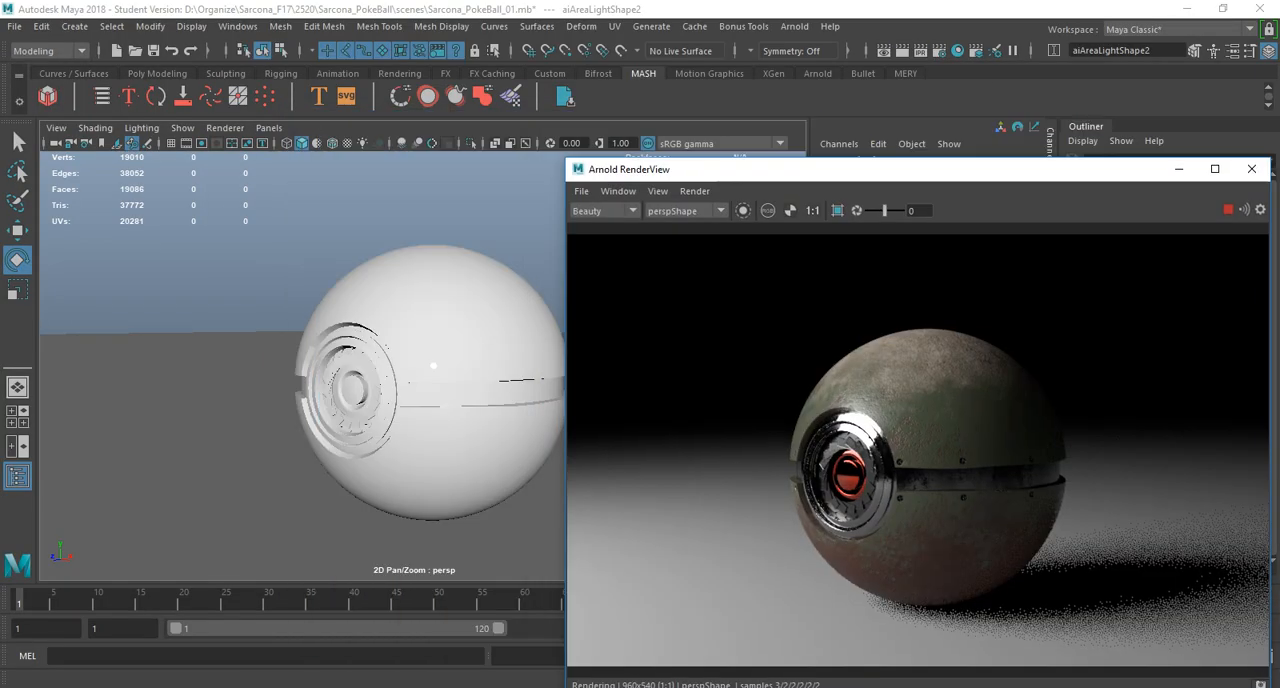
# Duplicate the area light and move the copy to the opposite side of the Pokeball.
pyautogui.scroll(-12, 433, 366)
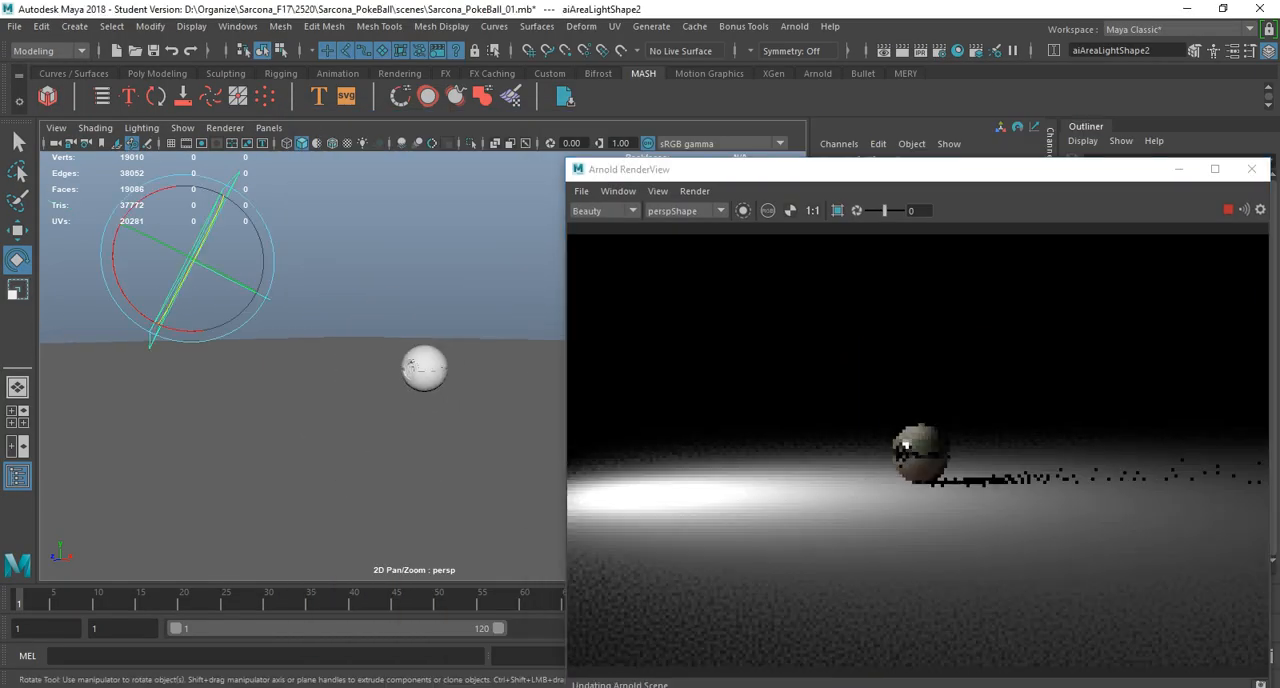
pyautogui.hotkey('ctrl', 'd')
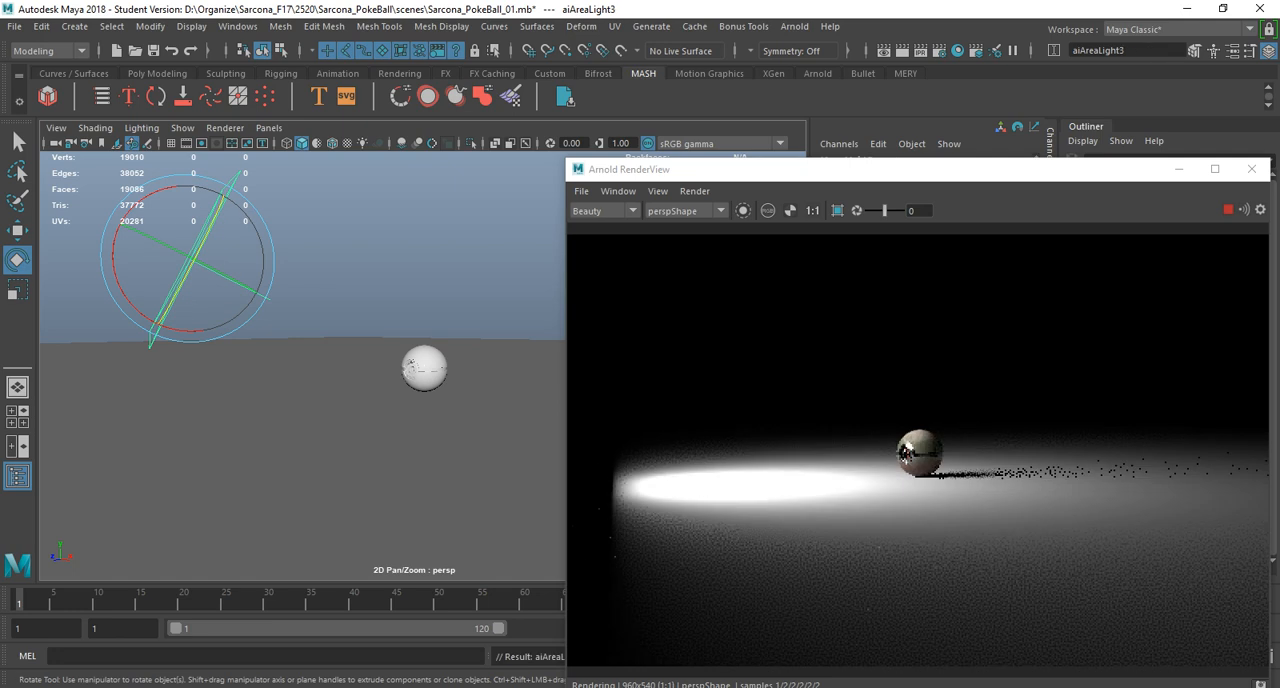
pyautogui.press('w')
pyautogui.keyDown('alt'); pyautogui.moveTo(433, 366); pyautogui.dragTo(435, 392); pyautogui.keyUp('alt')
pyautogui.moveTo(233, 274); pyautogui.dragTo(680, 305)
pyautogui.keyDown('alt'); pyautogui.moveTo(433, 366); pyautogui.dragTo(285, 372, button='middle'); pyautogui.keyUp('alt')
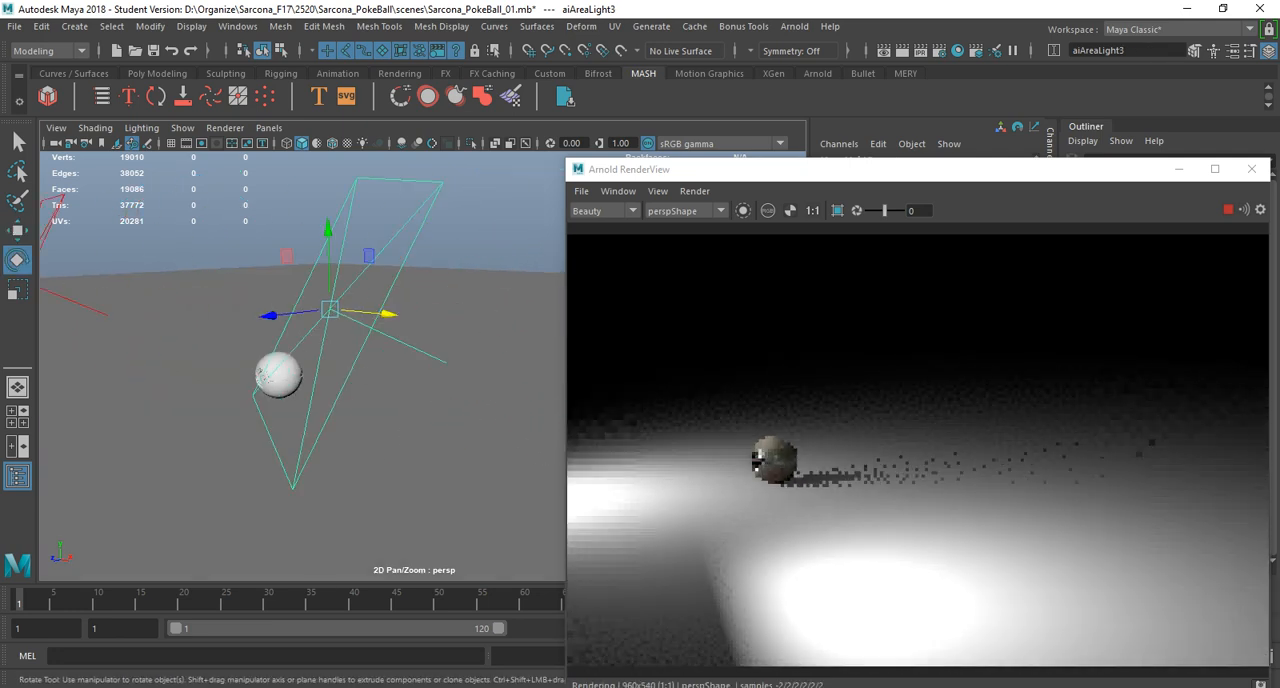
# Rotate the duplicated area light toward the Pokeball, to about -30.3, 64.3 and -0.7 degrees.
pyautogui.press('e')
pyautogui.moveTo(288, 253); pyautogui.dragTo(260, 287)
pyautogui.moveTo(275, 322); pyautogui.dragTo(387, 316)
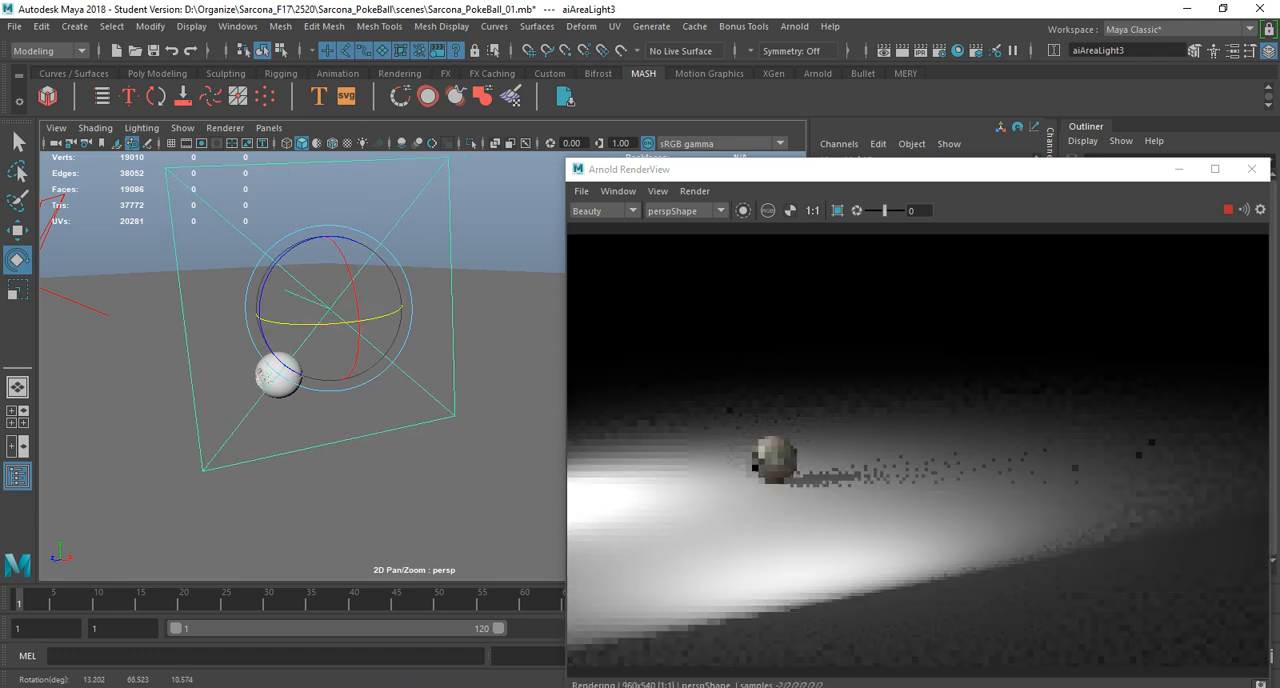
pyautogui.moveTo(335, 243); pyautogui.dragTo(351, 275)
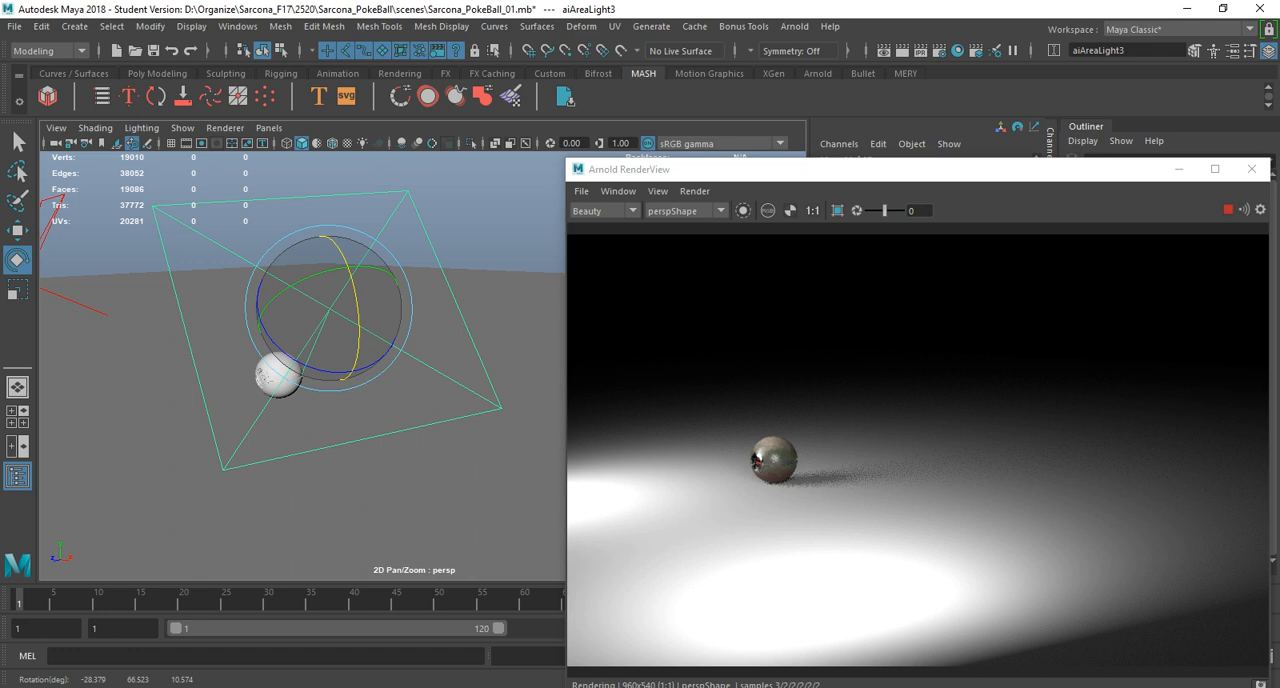
pyautogui.moveTo(378, 358); pyautogui.dragTo(364, 367)
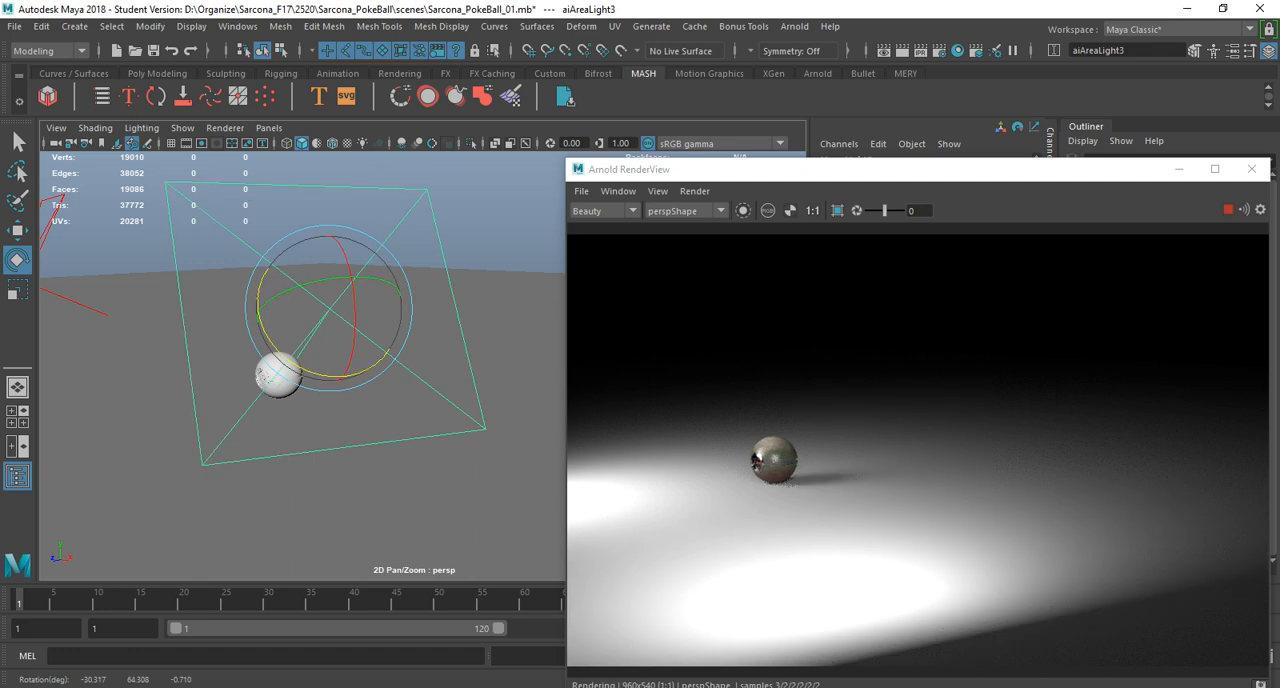
# Enable Use Color Temperature on both the duplicated and the original area light.
pyautogui.hotkey('ctrl', 'a')
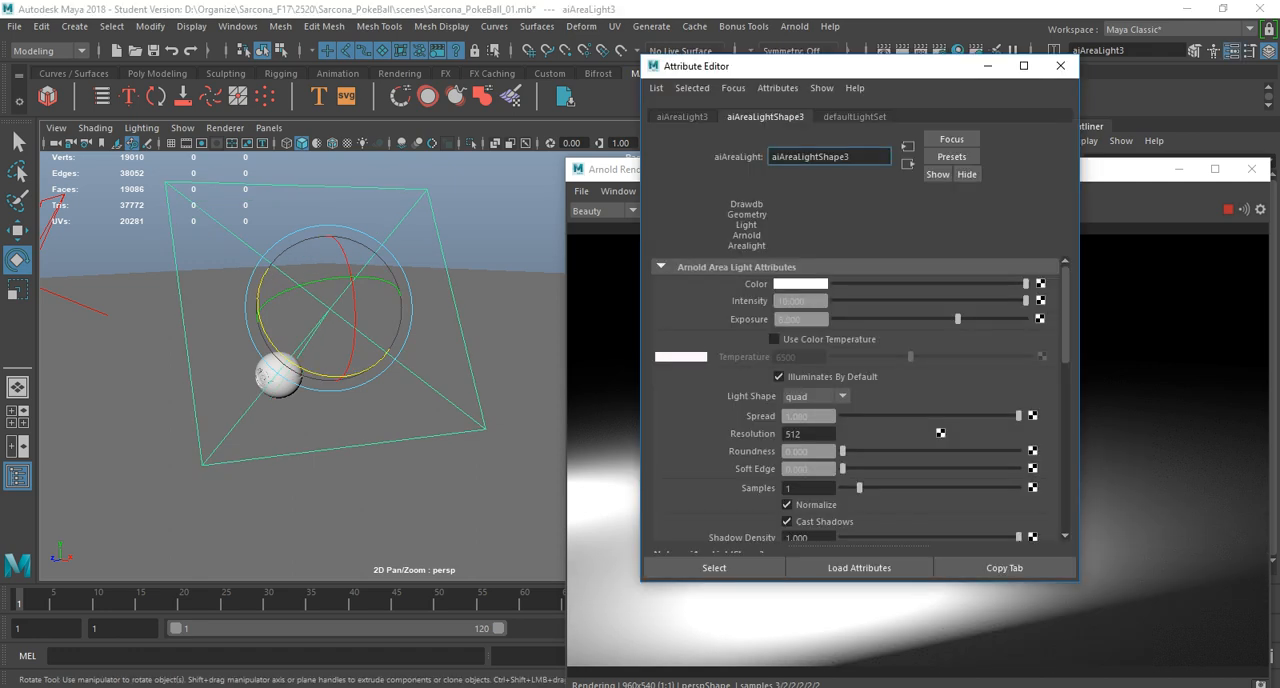
pyautogui.click(774, 339)
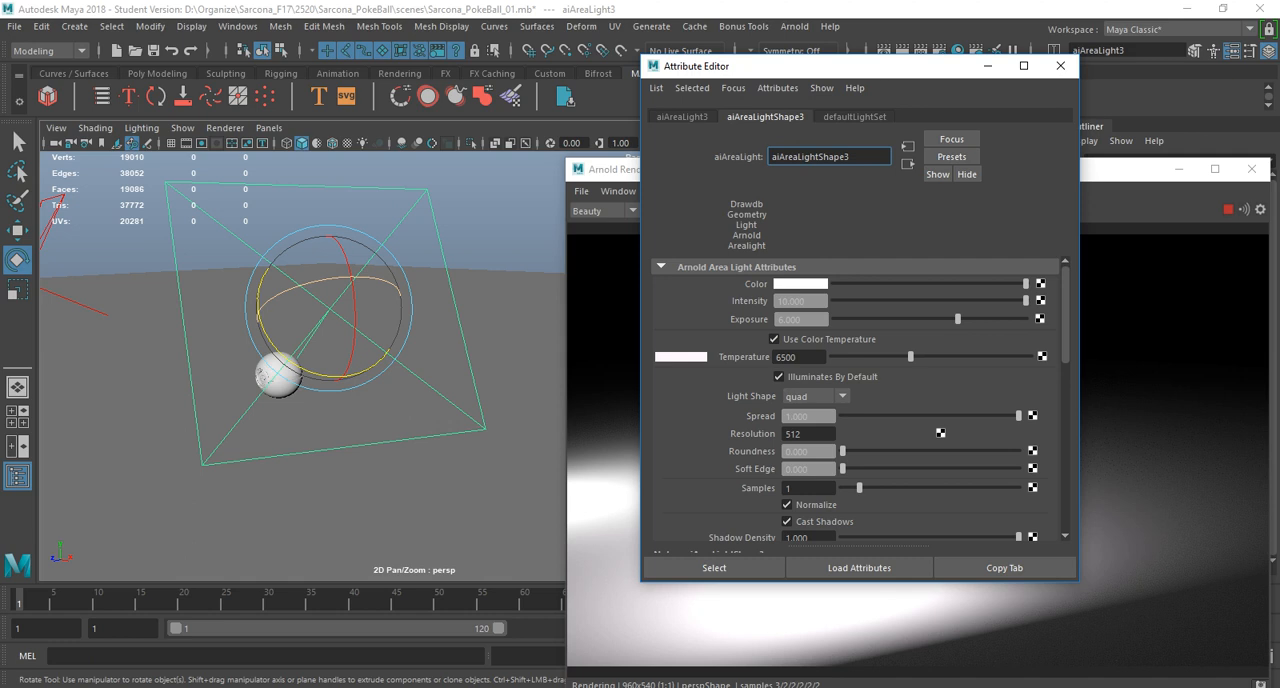
pyautogui.click(80, 304)
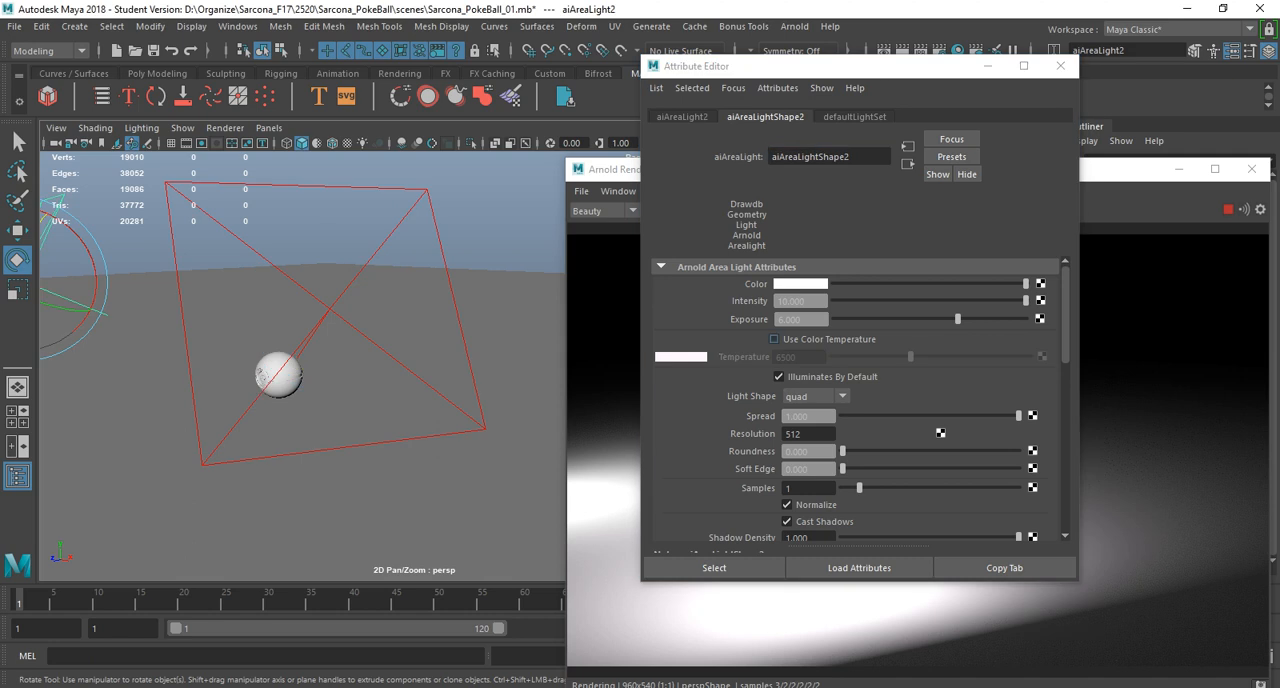
pyautogui.click(774, 339)
# Close the Arnold RenderView and start a fresh Arnold render of the scene.
pyautogui.click(1179, 169)
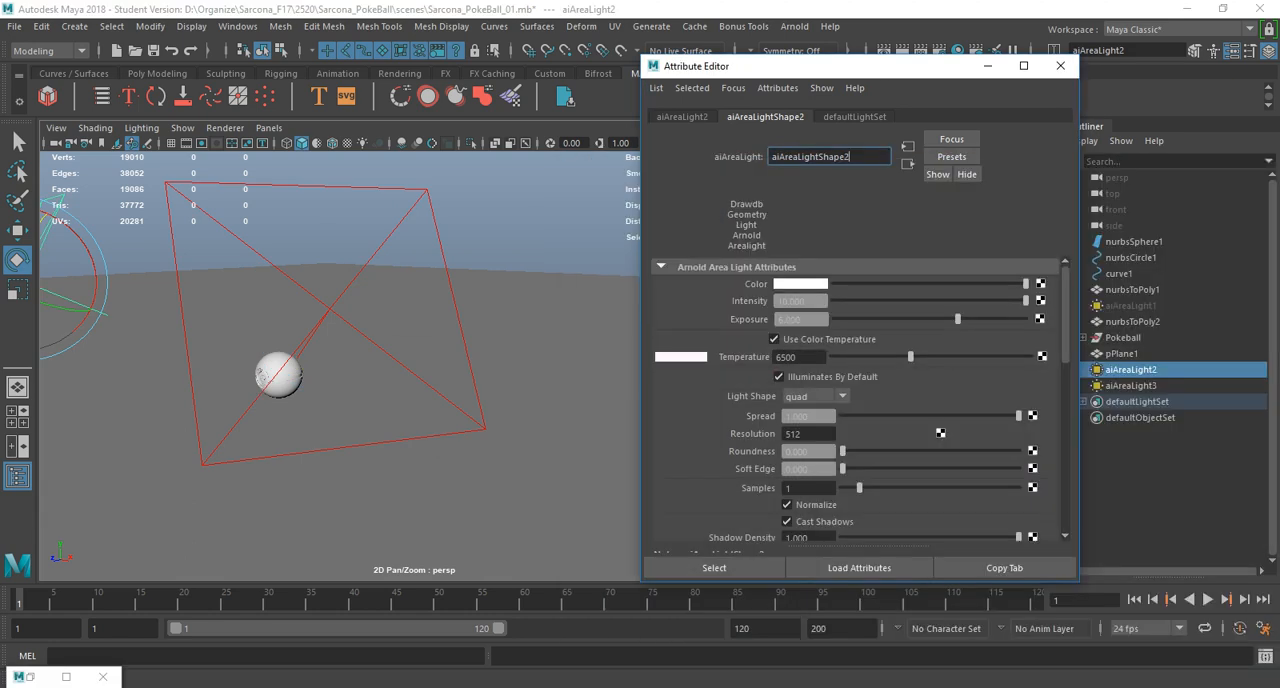
pyautogui.click(30, 677)
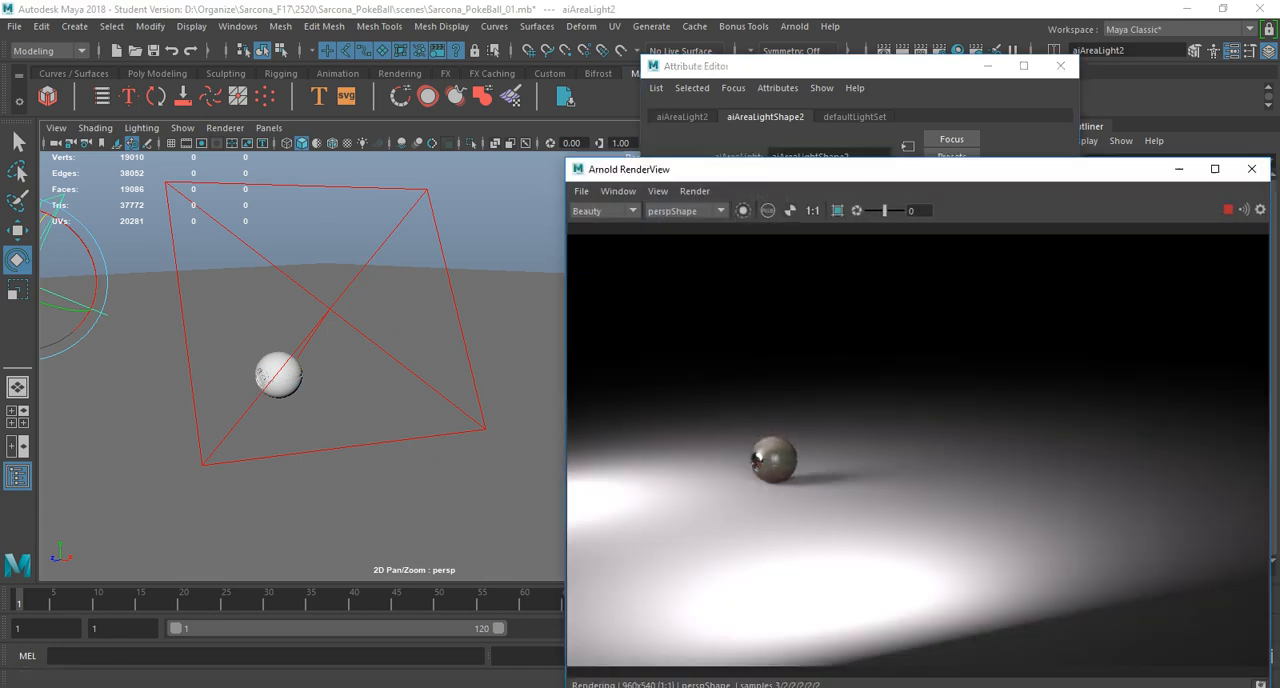
pyautogui.click(1252, 169)
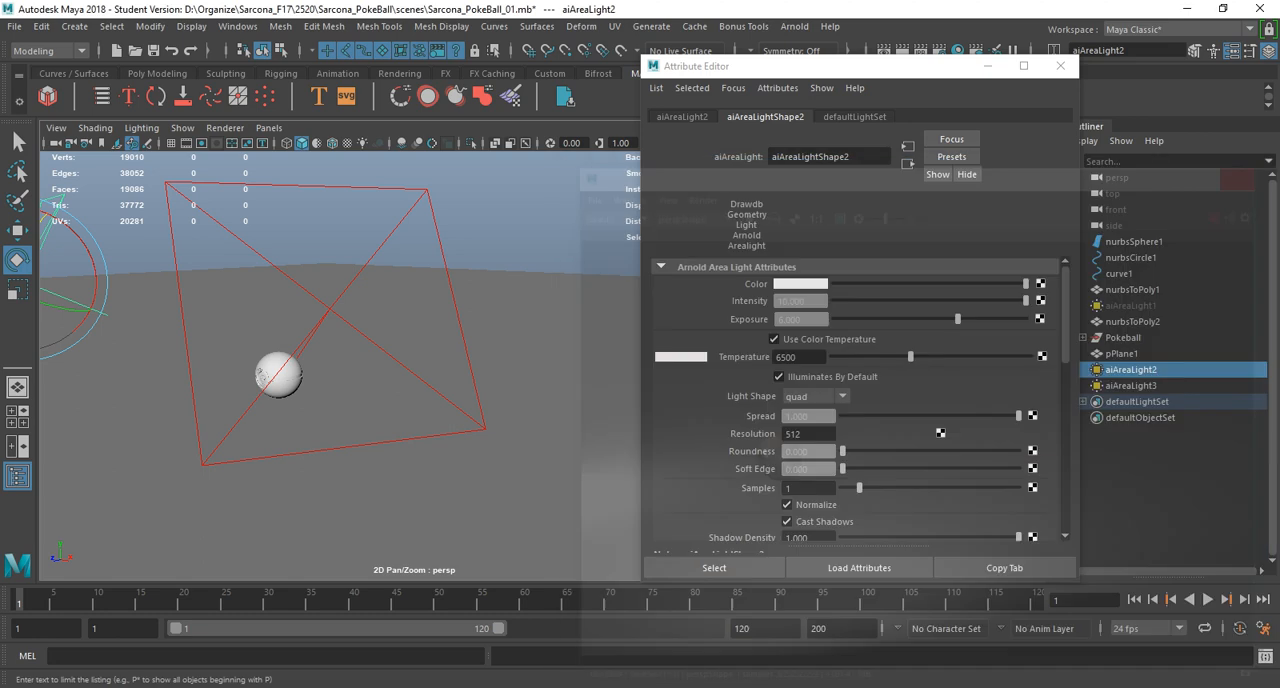
pyautogui.click(794, 27)
pyautogui.click(808, 55)
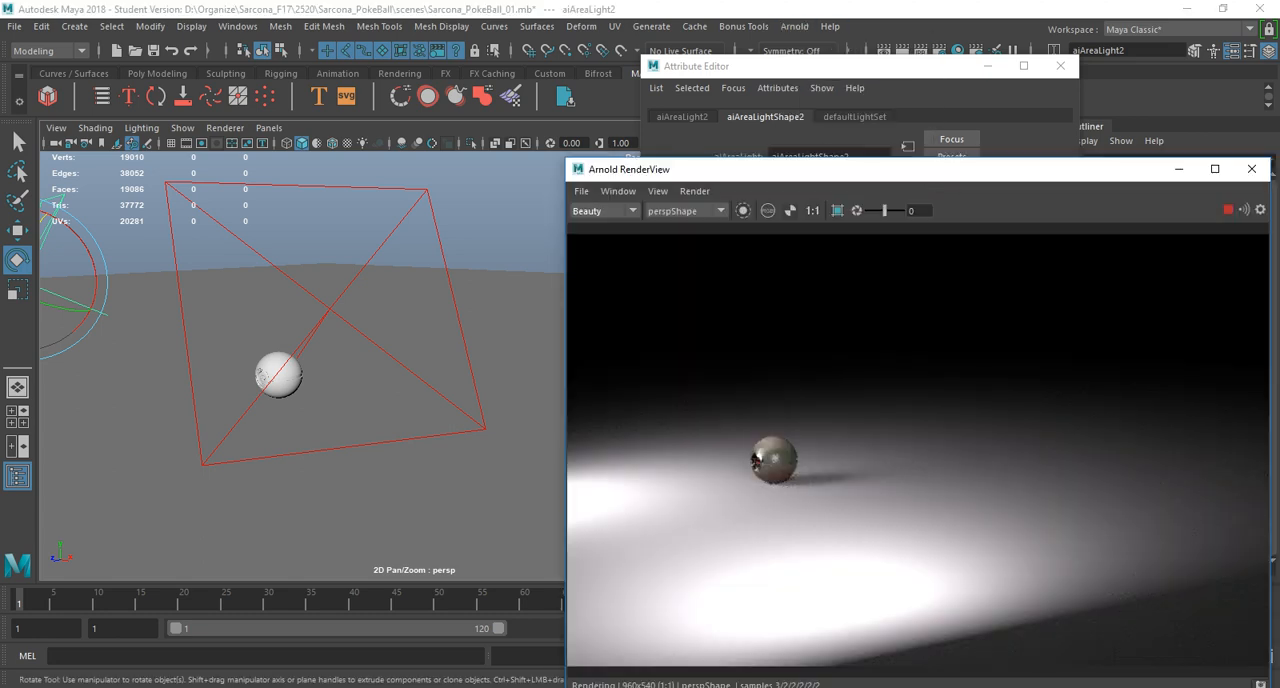
# Warm the duplicated area light by setting its color Temperature to 3114.
pyautogui.moveTo(376, 197); pyautogui.dragTo(437, 212)
pyautogui.hotkey('ctrl', 'd')
pyautogui.hotkey('ctrl', 'a')
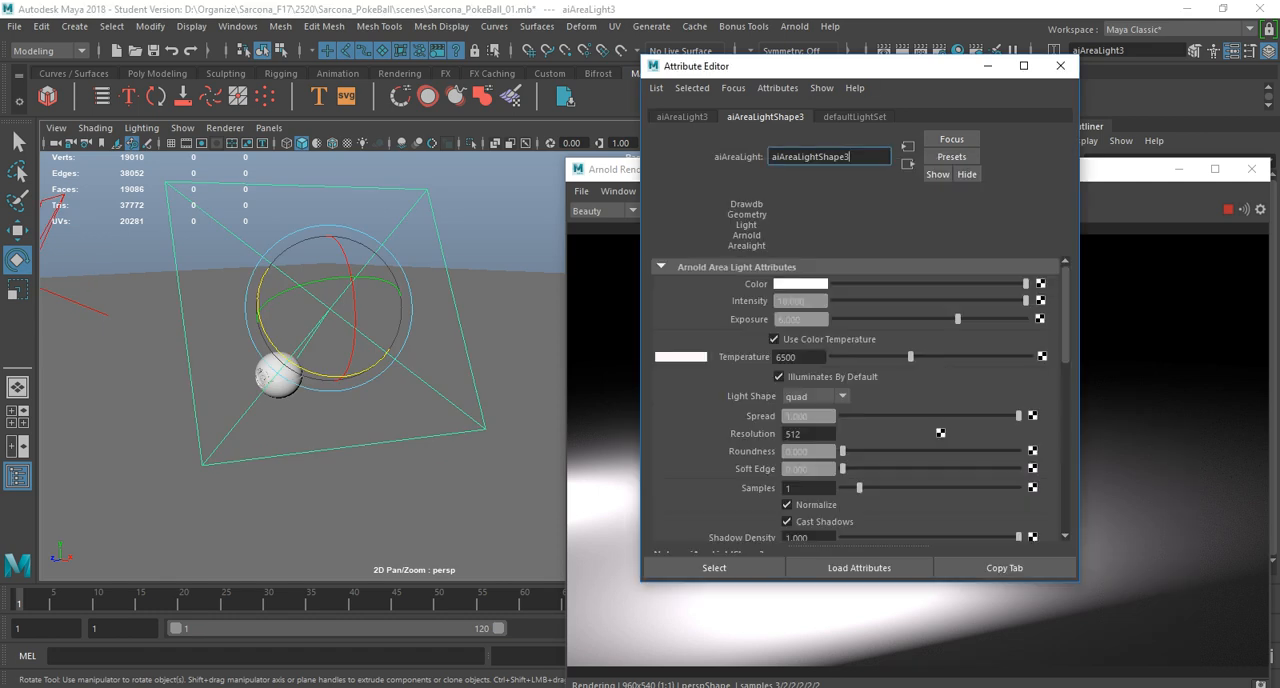
pyautogui.moveTo(910, 357); pyautogui.dragTo(863, 357)
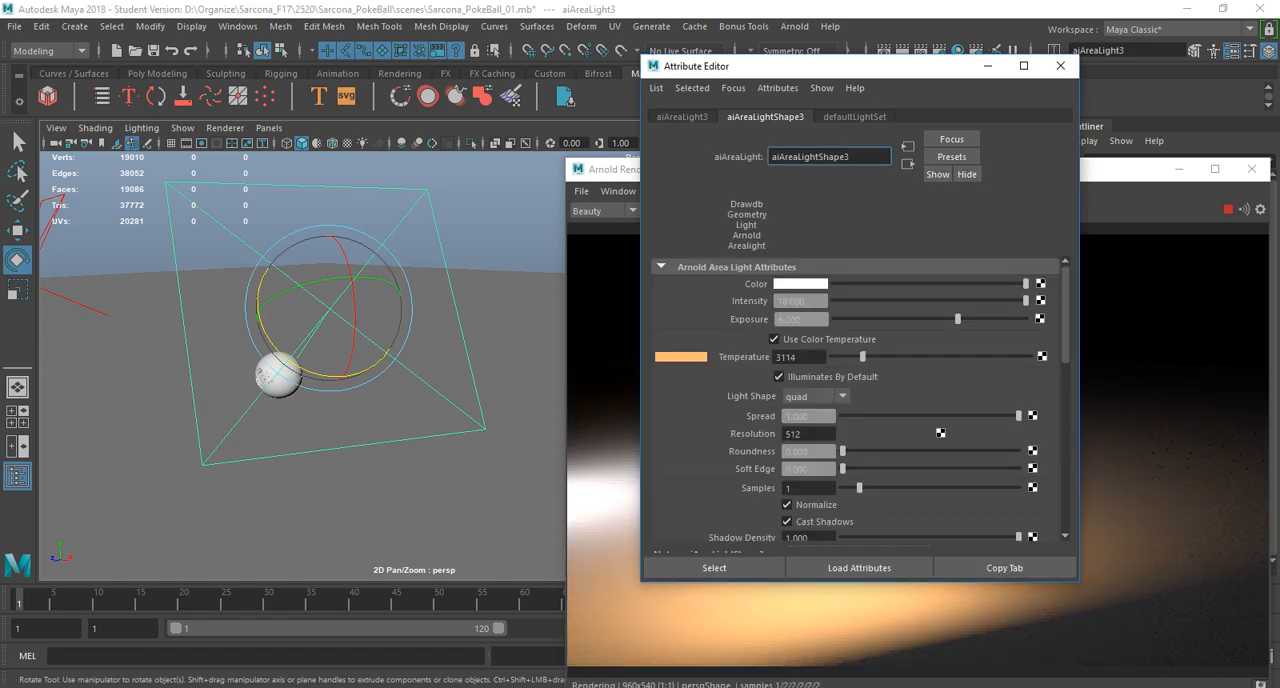
# Cool the original area light by setting its color Temperature to 11343.
pyautogui.click(76, 302)
pyautogui.moveTo(910, 357); pyautogui.dragTo(969, 357)
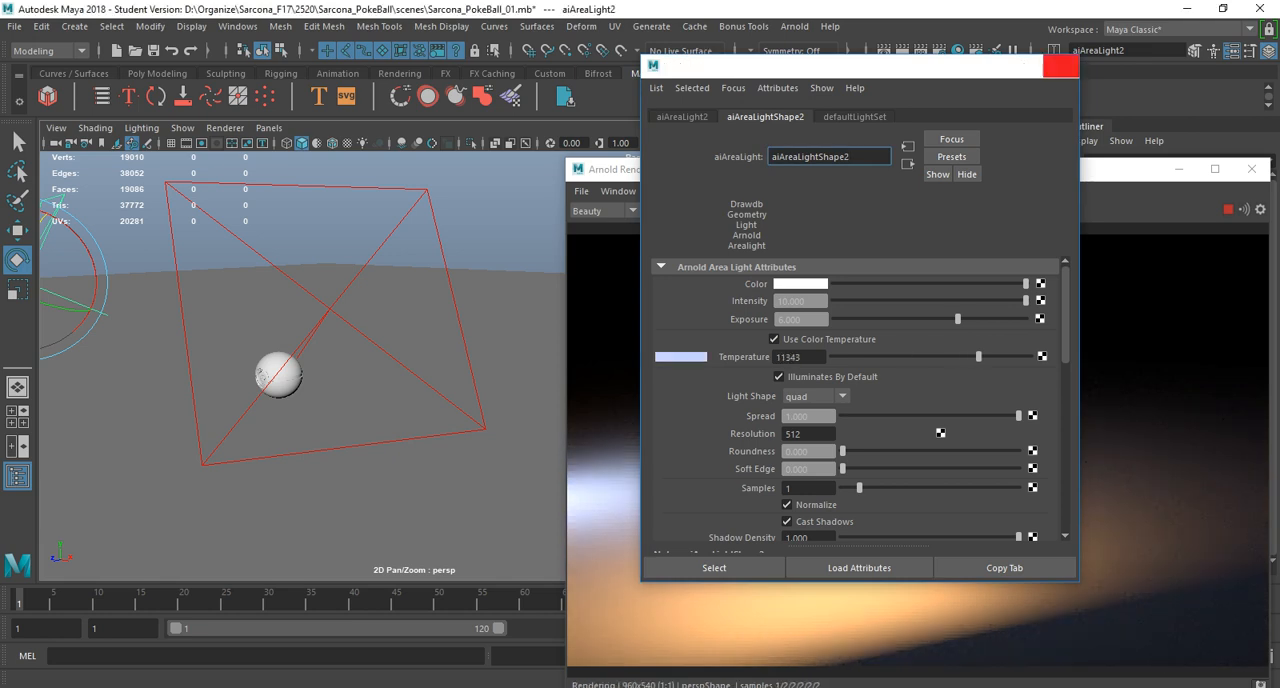
pyautogui.click(1060, 65)
# Increase the Exposure of the warm area light to brighten its pool of light.
pyautogui.click(281, 370)
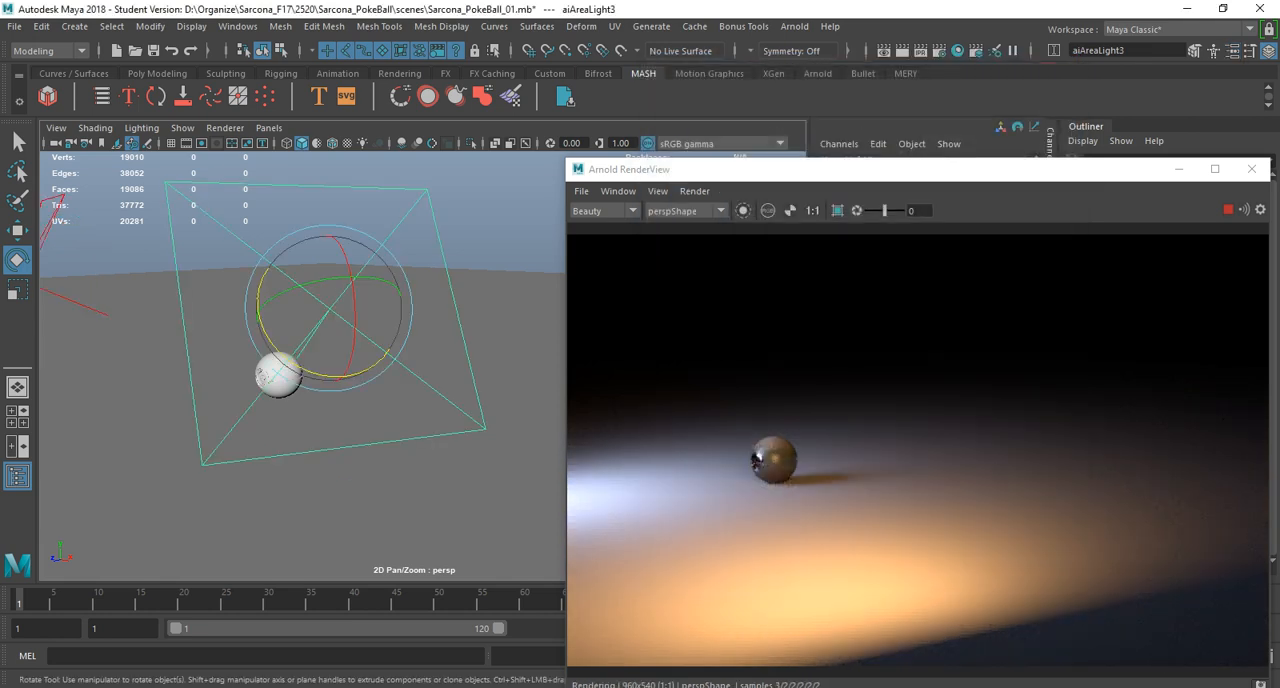
pyautogui.hotkey('ctrl', 'a')
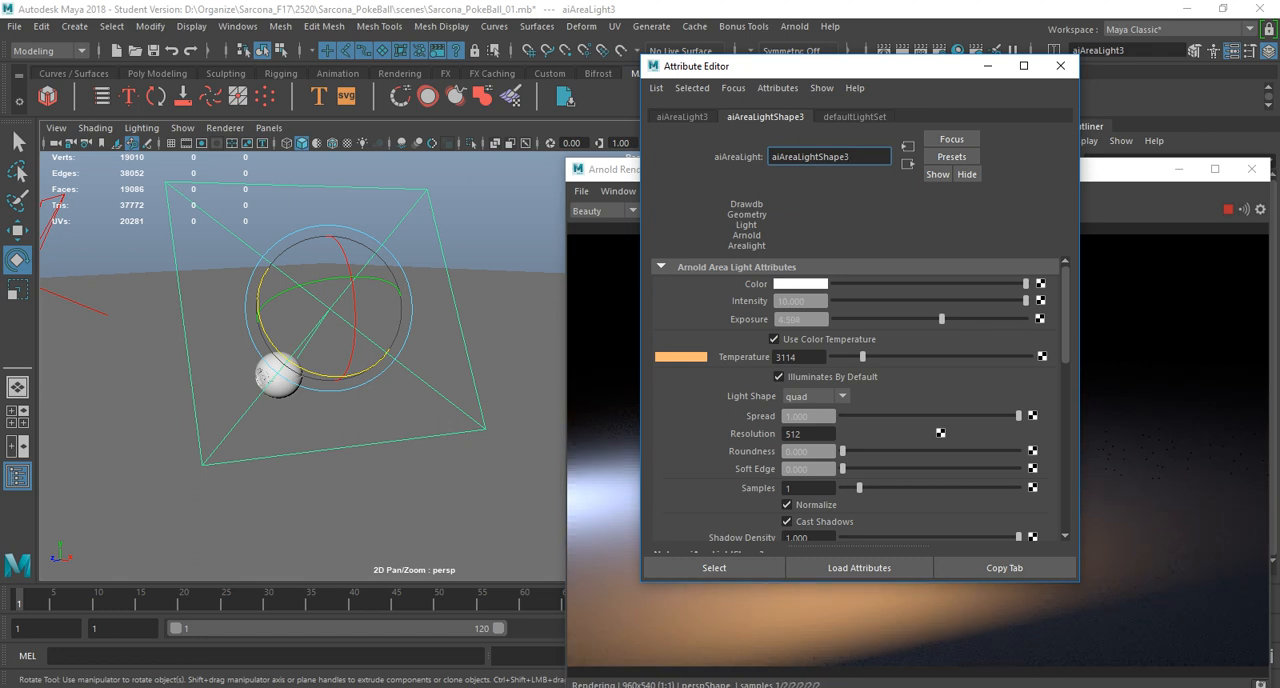
pyautogui.moveTo(941, 319); pyautogui.dragTo(965, 319)
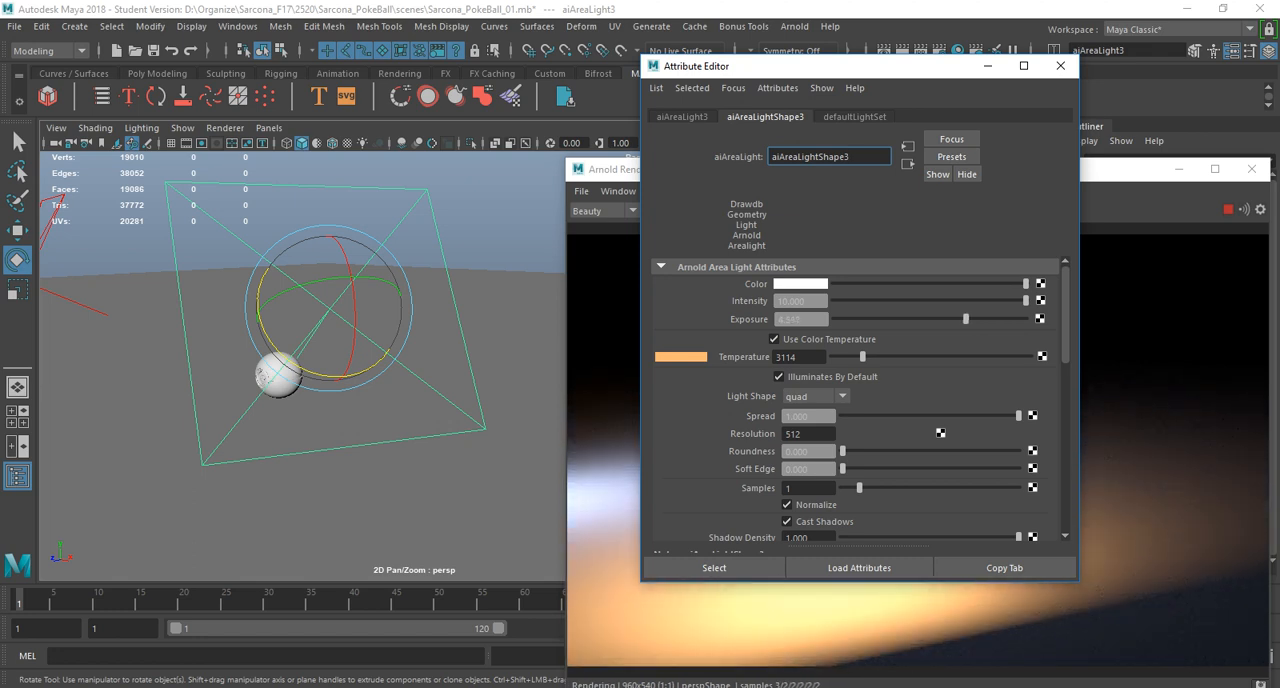
# Set the Exposure of the cool area light to 4.237.
pyautogui.click(78, 303)
pyautogui.moveTo(958, 319); pyautogui.dragTo(917, 319)
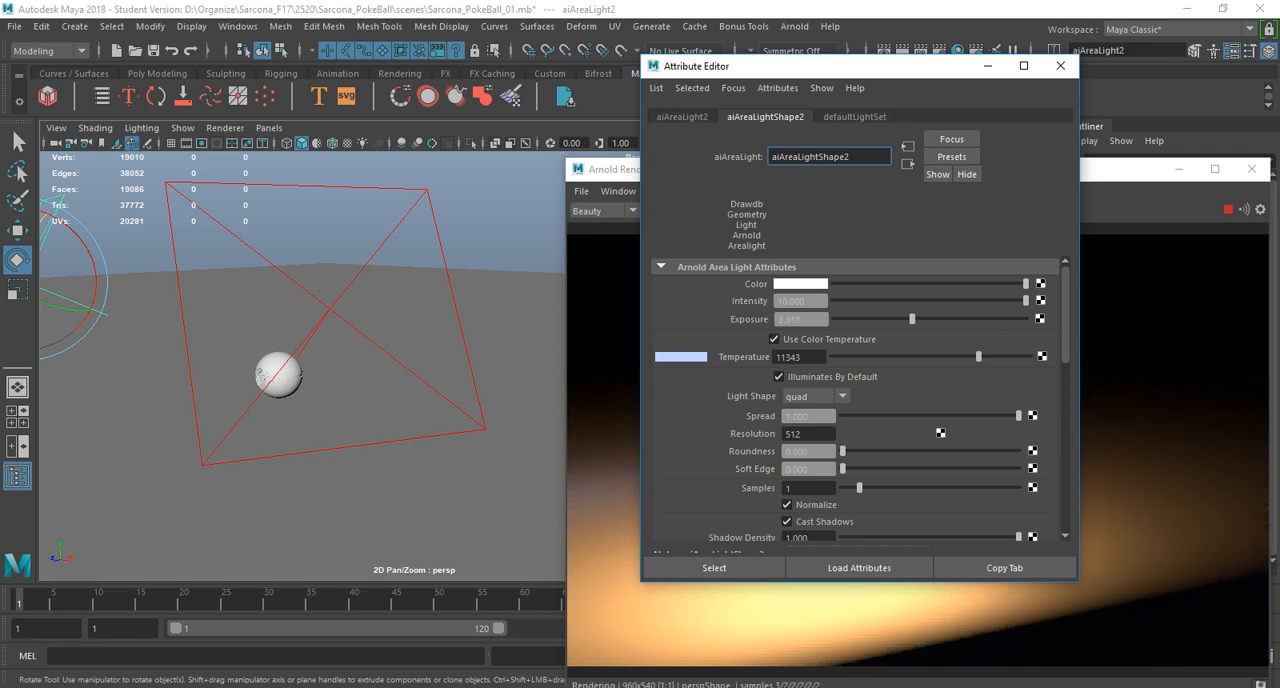
pyautogui.click(1060, 65)
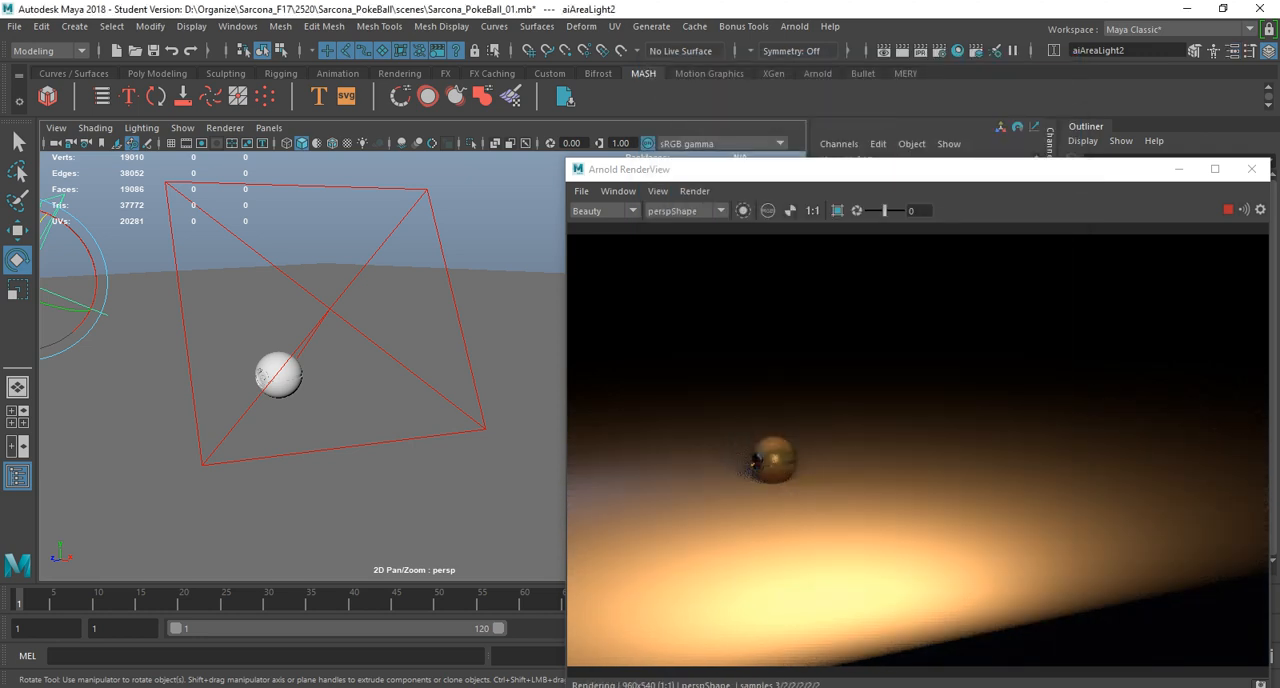
pyautogui.hotkey('ctrl', 'a')
pyautogui.moveTo(840, 66); pyautogui.dragTo(442, 69)
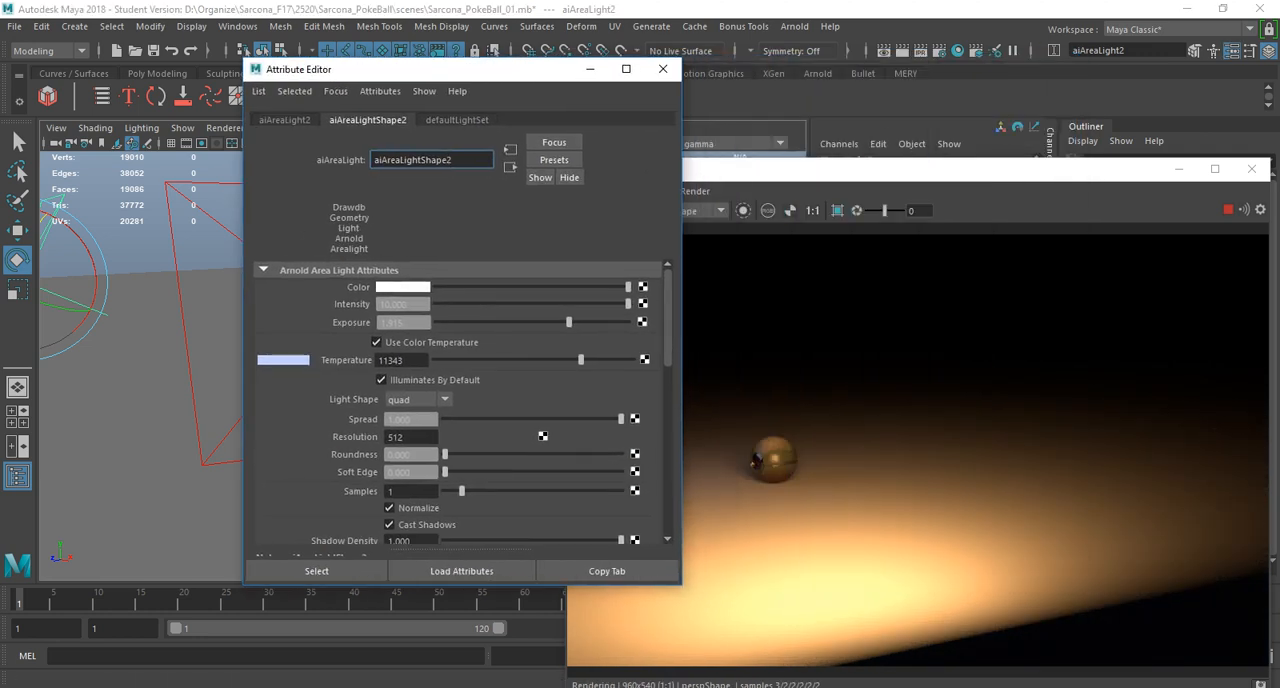
pyautogui.moveTo(568, 322); pyautogui.dragTo(612, 322)
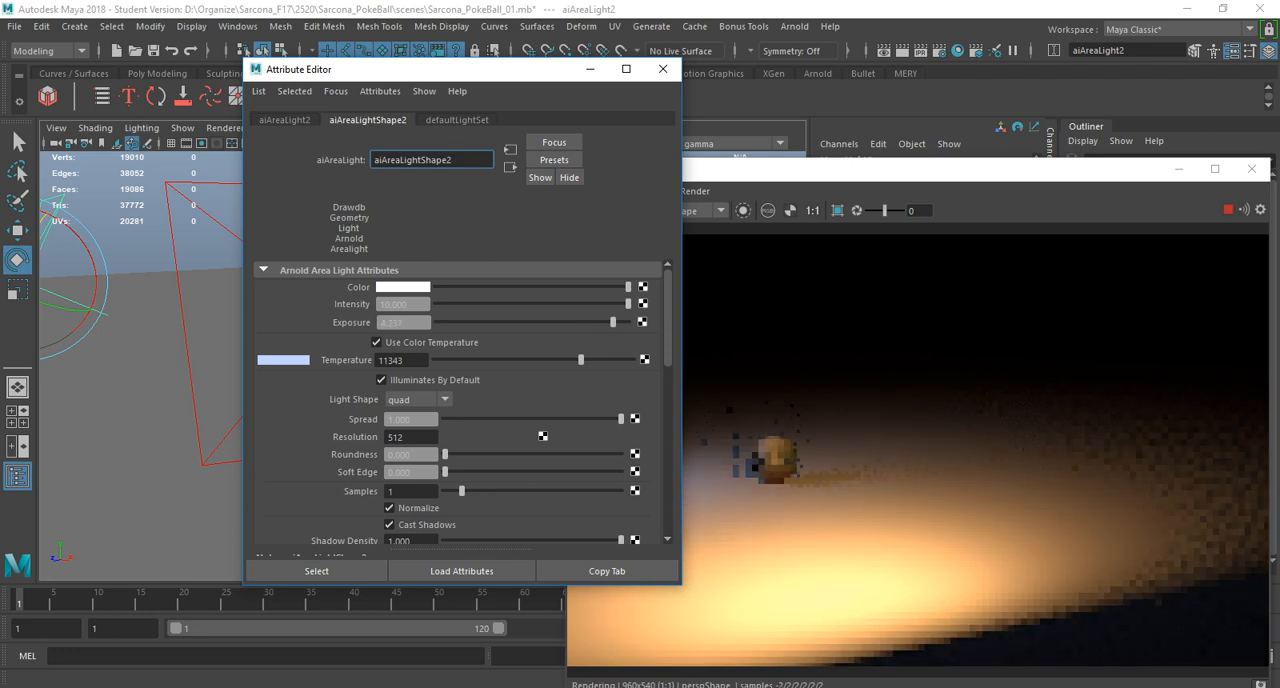
pyautogui.click(663, 69)
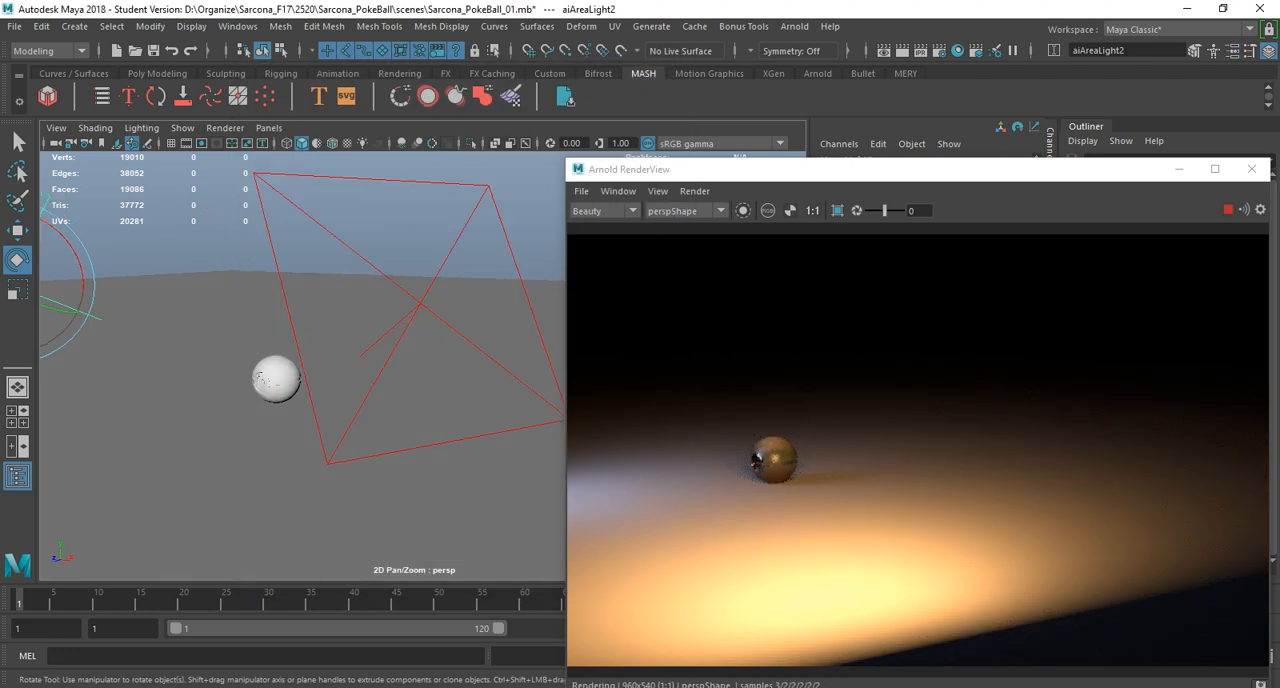
# Examine the rendered Pokeball up close under the warm and cool area lights.
pyautogui.keyDown('alt'); pyautogui.moveTo(300, 390); pyautogui.dragTo(350, 395, button='right'); pyautogui.keyUp('alt')
pyautogui.keyDown('alt'); pyautogui.moveTo(310, 400); pyautogui.dragTo(325, 378); pyautogui.keyUp('alt')
pyautogui.keyDown('alt'); pyautogui.moveTo(325, 378); pyautogui.dragTo(378, 382, button='right'); pyautogui.keyUp('alt')
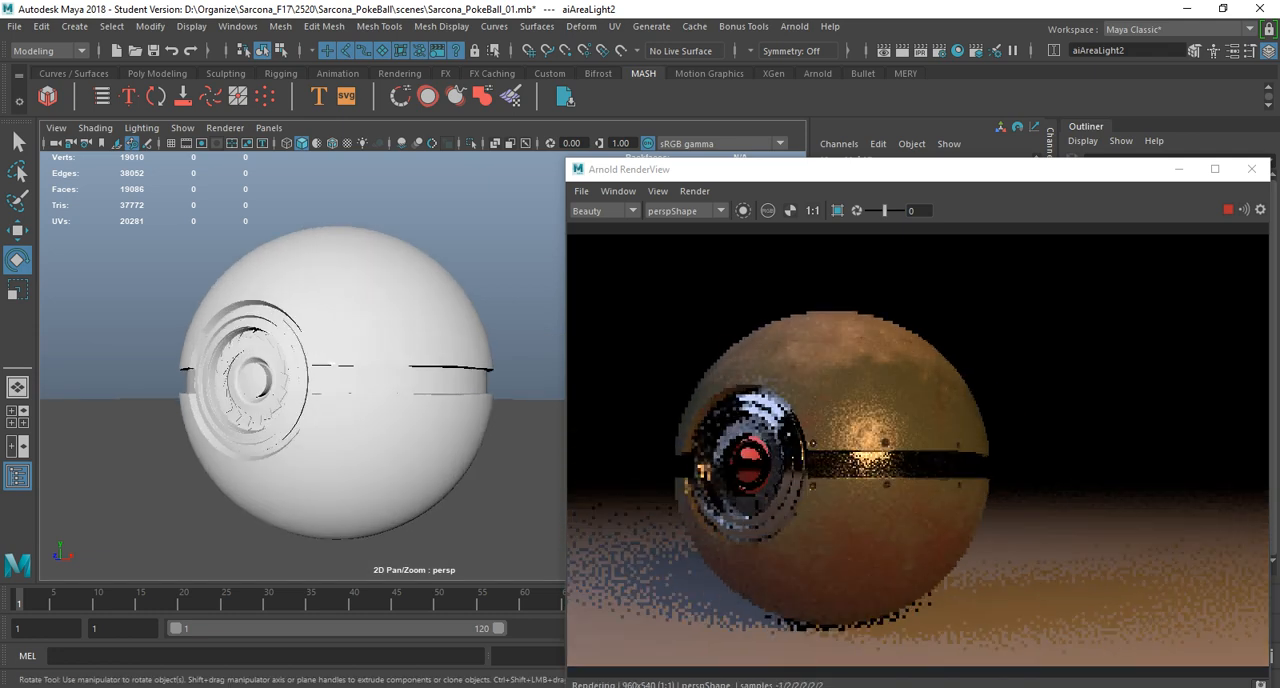
pyautogui.keyDown('alt'); pyautogui.moveTo(378, 382); pyautogui.dragTo(396, 364, button='middle'); pyautogui.keyUp('alt')
pyautogui.keyDown('alt'); pyautogui.moveTo(396, 364); pyautogui.dragTo(416, 372); pyautogui.keyUp('alt')
pyautogui.keyDown('alt'); pyautogui.moveTo(412, 356); pyautogui.dragTo(413, 374, button='middle'); pyautogui.keyUp('alt')
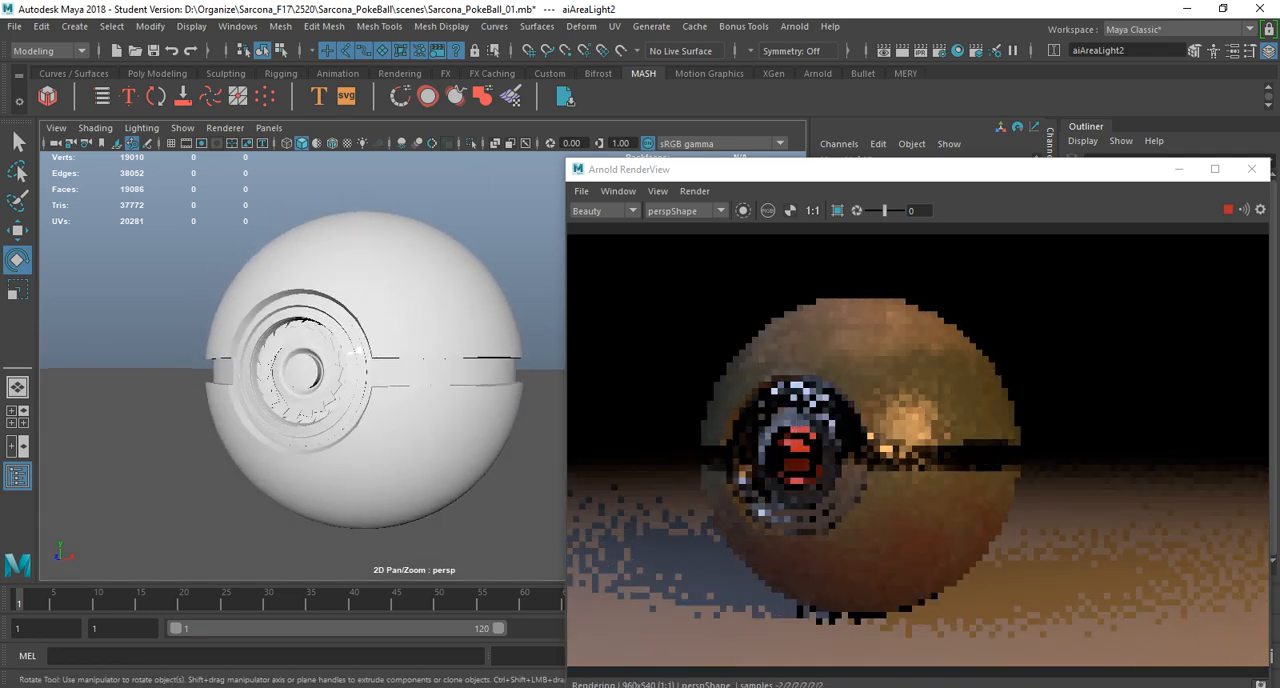
pyautogui.keyDown('alt'); pyautogui.moveTo(406, 368); pyautogui.dragTo(366, 353, button='right'); pyautogui.keyUp('alt')
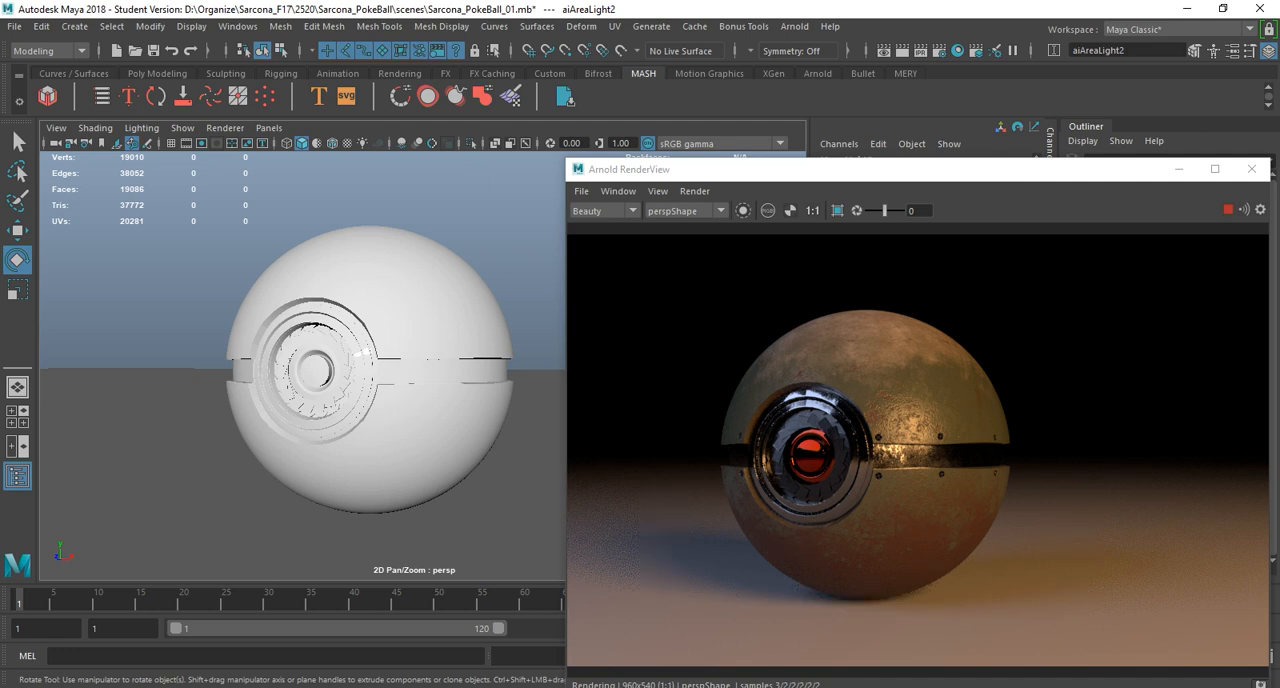
# Turn off Cast Shadows on the cool area light.
pyautogui.keyDown('alt'); pyautogui.moveTo(430, 400); pyautogui.dragTo(290, 400, button='right'); pyautogui.keyUp('alt')
pyautogui.keyDown('alt'); pyautogui.moveTo(290, 400); pyautogui.dragTo(298, 490); pyautogui.keyUp('alt')
pyautogui.keyDown('alt'); pyautogui.moveTo(298, 490); pyautogui.dragTo(206, 443, button='middle'); pyautogui.keyUp('alt')
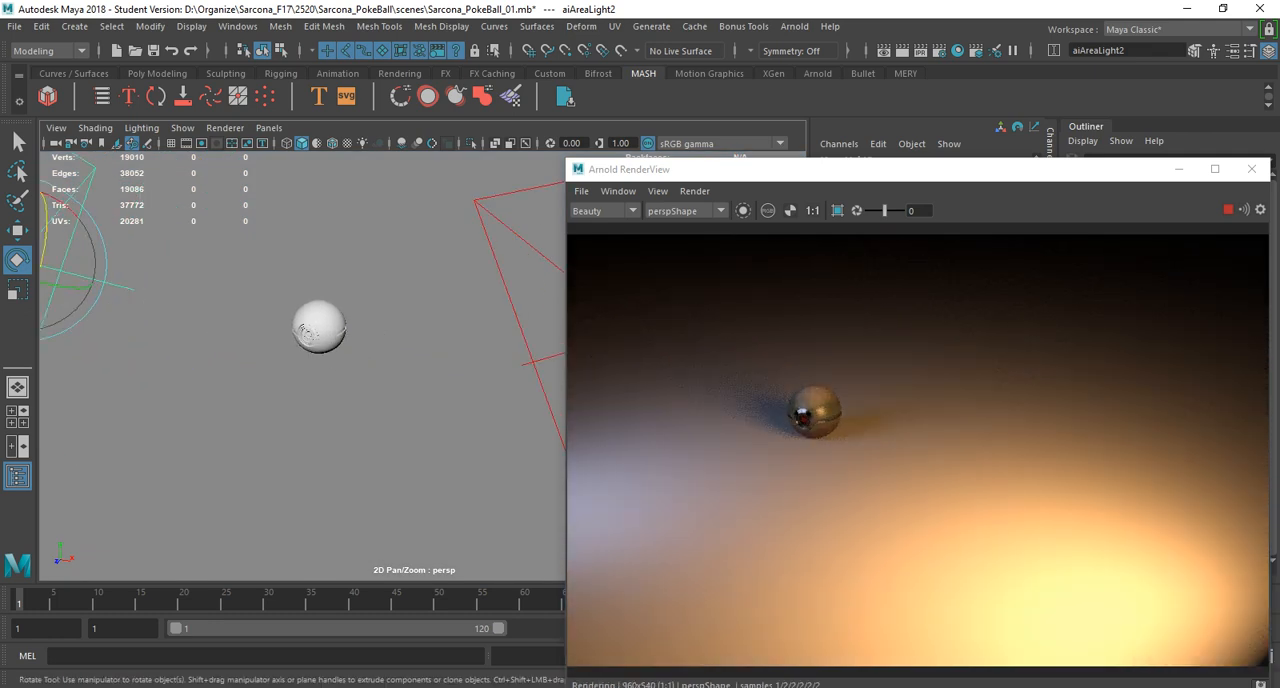
pyautogui.hotkey('ctrl', 'a')
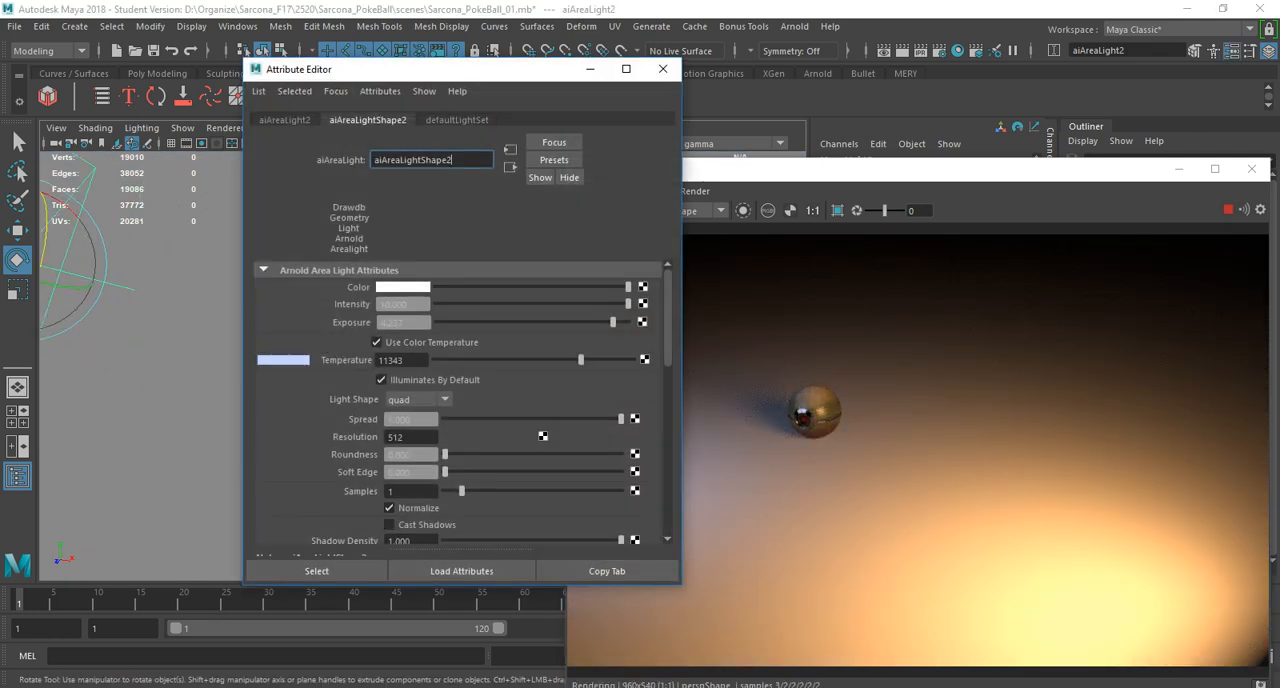
pyautogui.click(663, 69)
# Duplicate the cool area light, move the copy behind the Pokeball and rotate it toward the ball.
pyautogui.scroll(-3, 400, 330)
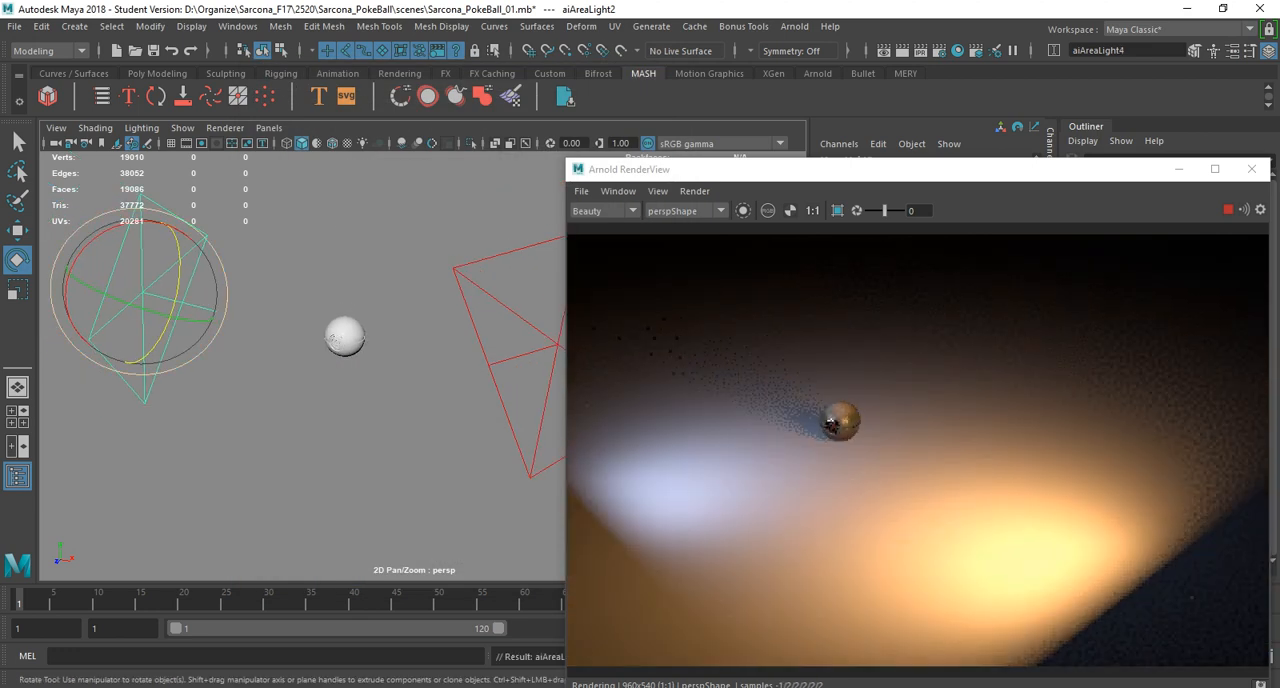
pyautogui.press('w')
pyautogui.moveTo(86, 317); pyautogui.dragTo(327, 172)
pyautogui.press('e')
pyautogui.moveTo(408, 174); pyautogui.dragTo(413, 191)
pyautogui.moveTo(372, 247); pyautogui.dragTo(251, 180)
# Refine the position and rotation of the duplicated light behind the Pokeball.
pyautogui.press('w')
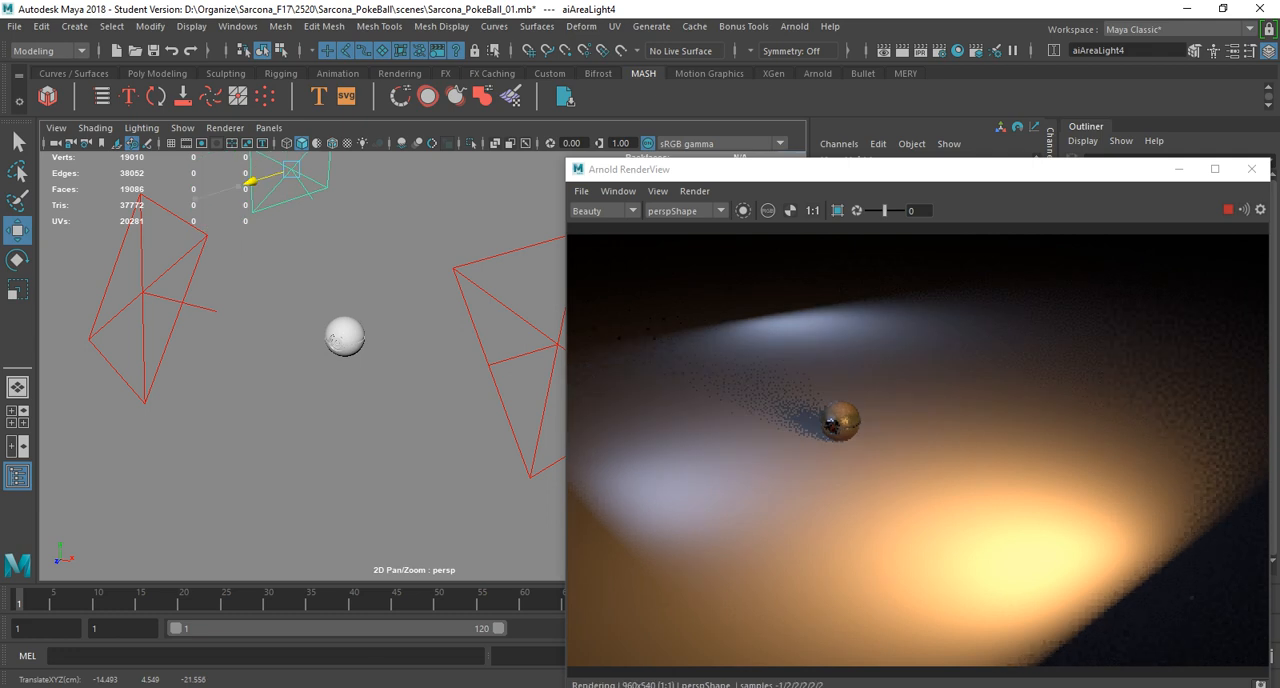
pyautogui.press('e')
pyautogui.moveTo(312, 222); pyautogui.dragTo(286, 223)
pyautogui.press('w')
pyautogui.moveTo(363, 173)
pyautogui.mouseDown()
pyautogui.moveTo(411, 176)
pyautogui.moveTo(340, 182)
pyautogui.mouseUp()
# Shift the rear area light sideways to the Pokeball's left and raise it above the ball.
pyautogui.keyDown('alt'); pyautogui.moveTo(345, 300); pyautogui.dragTo(330, 216); pyautogui.keyUp('alt')
pyautogui.keyDown('alt'); pyautogui.moveTo(330, 216); pyautogui.dragTo(415, 237, button='middle'); pyautogui.keyUp('alt')
pyautogui.keyDown('alt'); pyautogui.moveTo(415, 237); pyautogui.dragTo(520, 247, button='right'); pyautogui.keyUp('alt')
pyautogui.keyDown('alt'); pyautogui.moveTo(417, 284); pyautogui.dragTo(447, 352, button='middle'); pyautogui.keyUp('alt')
pyautogui.keyDown('alt'); pyautogui.moveTo(447, 352); pyautogui.dragTo(400, 333); pyautogui.keyUp('alt')
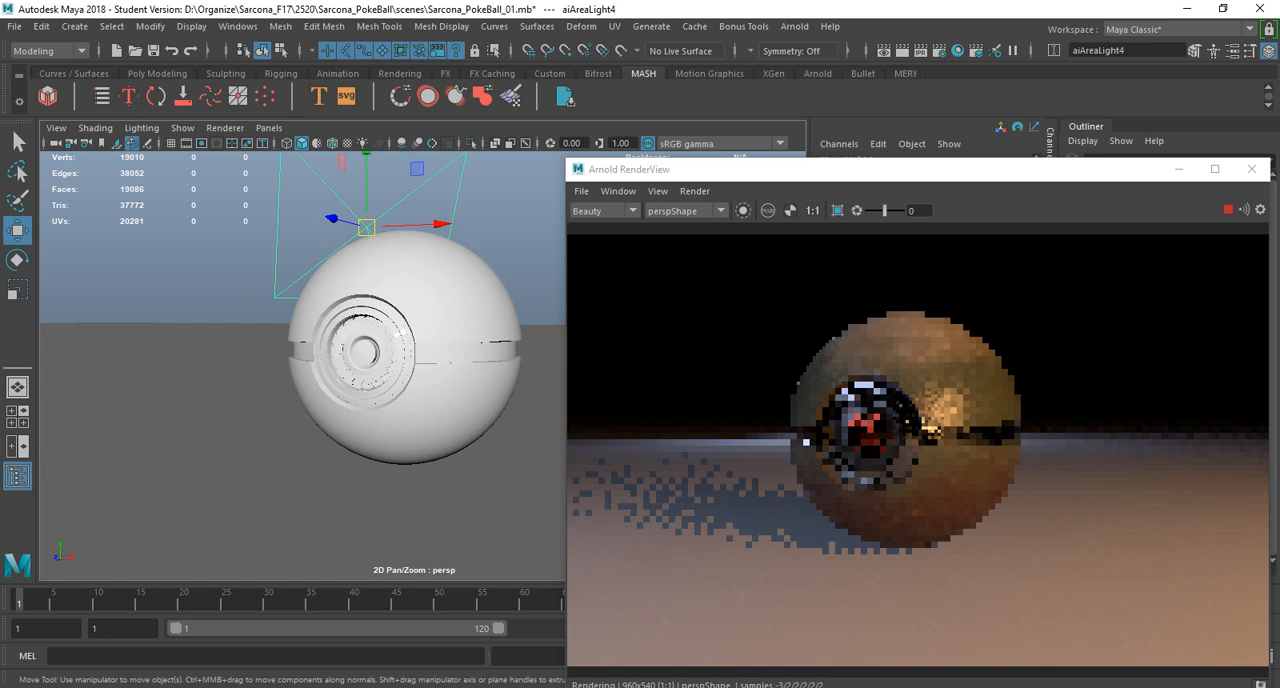
pyautogui.keyDown('alt'); pyautogui.moveTo(400, 333); pyautogui.dragTo(421, 341, button='middle'); pyautogui.keyUp('alt')
pyautogui.moveTo(336, 220); pyautogui.dragTo(280, 206)
pyautogui.moveTo(389, 212); pyautogui.dragTo(160, 222)
pyautogui.keyDown('alt'); pyautogui.moveTo(158, 224); pyautogui.dragTo(211, 261, button='middle'); pyautogui.keyUp('alt')
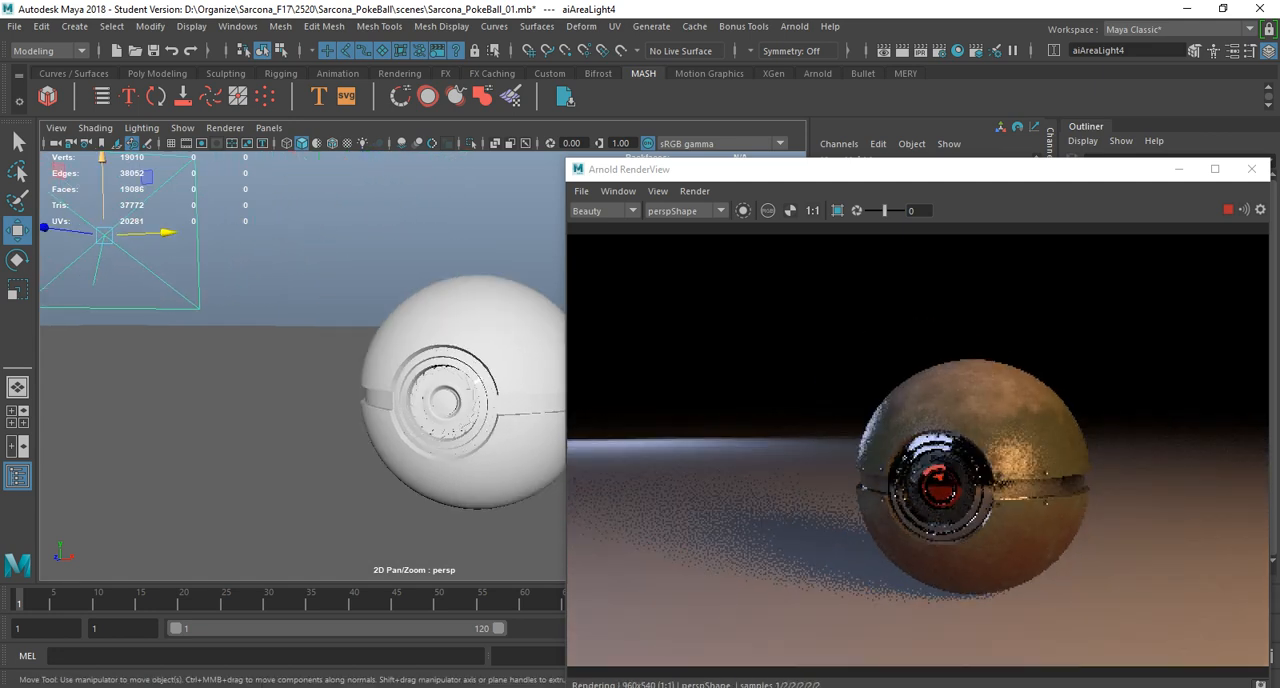
pyautogui.moveTo(101, 164); pyautogui.dragTo(101, 14)
# Scale up the rear area light and raise it higher above the Pokeball.
pyautogui.press('e')
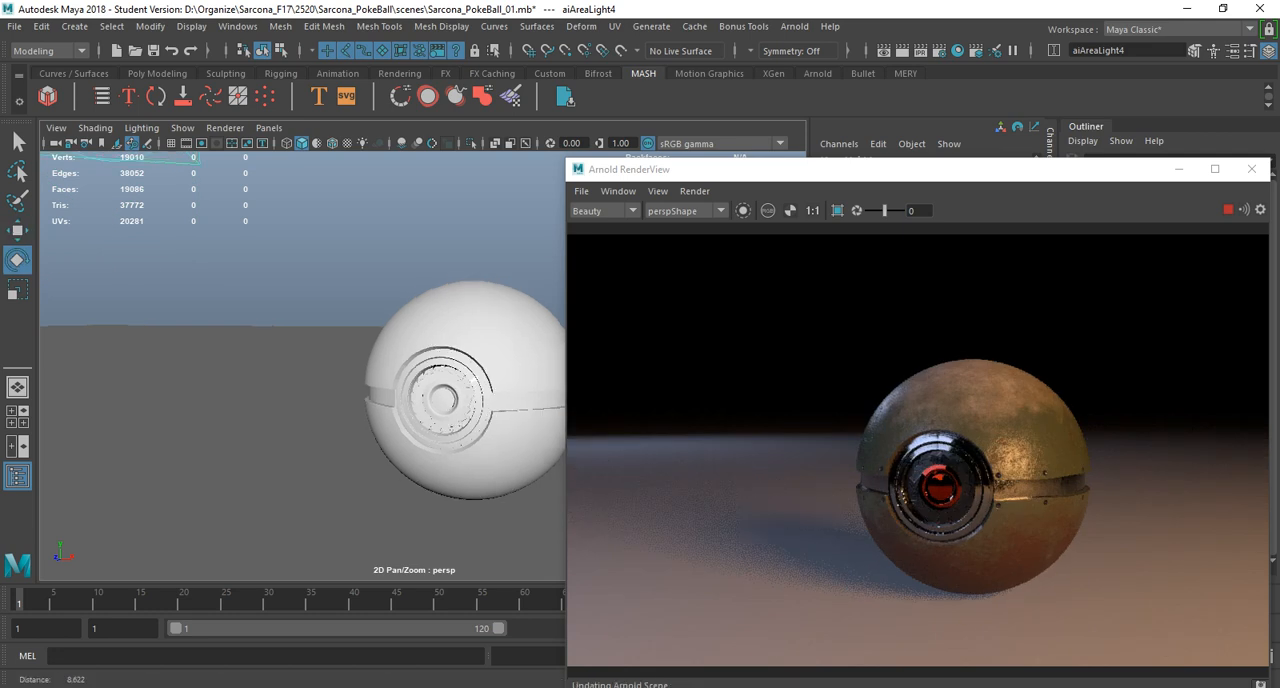
pyautogui.keyDown('alt'); pyautogui.moveTo(330, 250); pyautogui.dragTo(210, 250, button='right'); pyautogui.keyUp('alt')
pyautogui.keyDown('alt'); pyautogui.moveTo(210, 250); pyautogui.dragTo(196, 420, button='middle'); pyautogui.keyUp('alt')
pyautogui.press('r')
pyautogui.moveTo(185, 173); pyautogui.dragTo(185, 64)
pyautogui.moveTo(110, 236); pyautogui.dragTo(172, 238)
pyautogui.press('w')
pyautogui.moveTo(186, 167); pyautogui.dragTo(184, 8)
# Set the Exposure of the rear area light to 7.
pyautogui.keyDown('alt'); pyautogui.moveTo(300, 480); pyautogui.dragTo(257, 369, button='middle'); pyautogui.keyUp('alt')
pyautogui.keyDown('alt'); pyautogui.moveTo(257, 369); pyautogui.dragTo(360, 400, button='right'); pyautogui.keyUp('alt')
pyautogui.keyDown('alt'); pyautogui.moveTo(360, 400); pyautogui.dragTo(393, 209, button='middle'); pyautogui.keyUp('alt')
pyautogui.hotkey('ctrl', 'a')
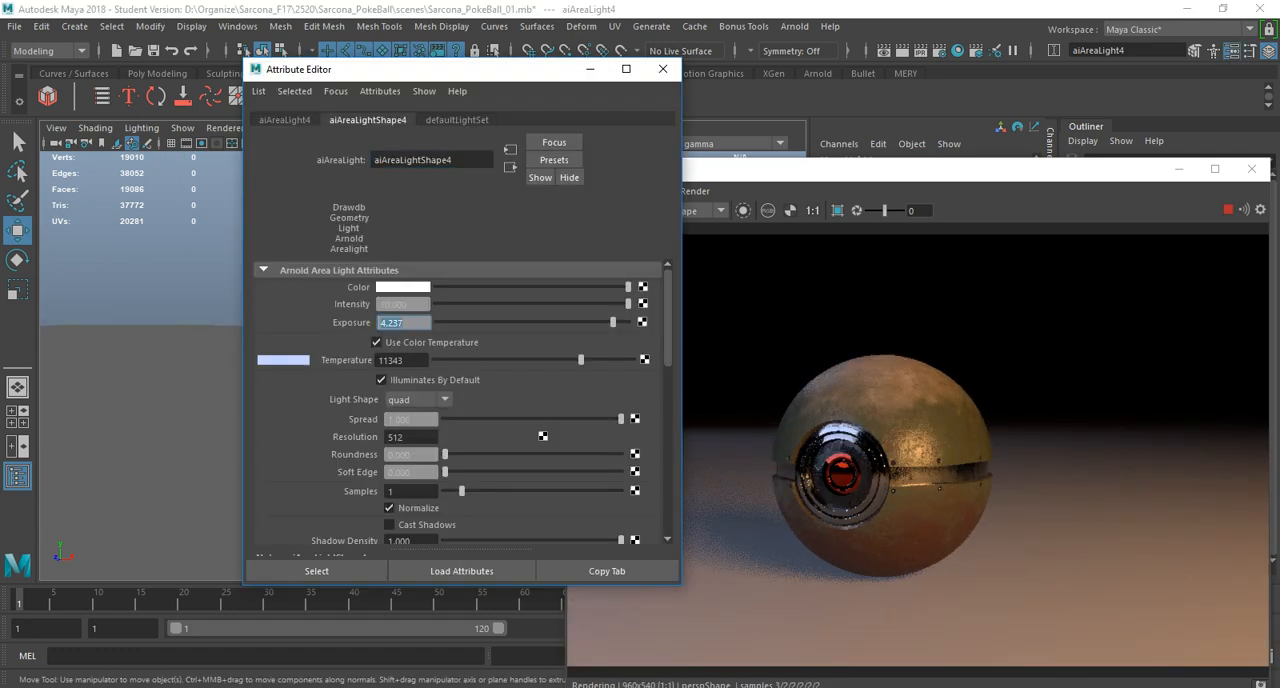
pyautogui.press('Tab')
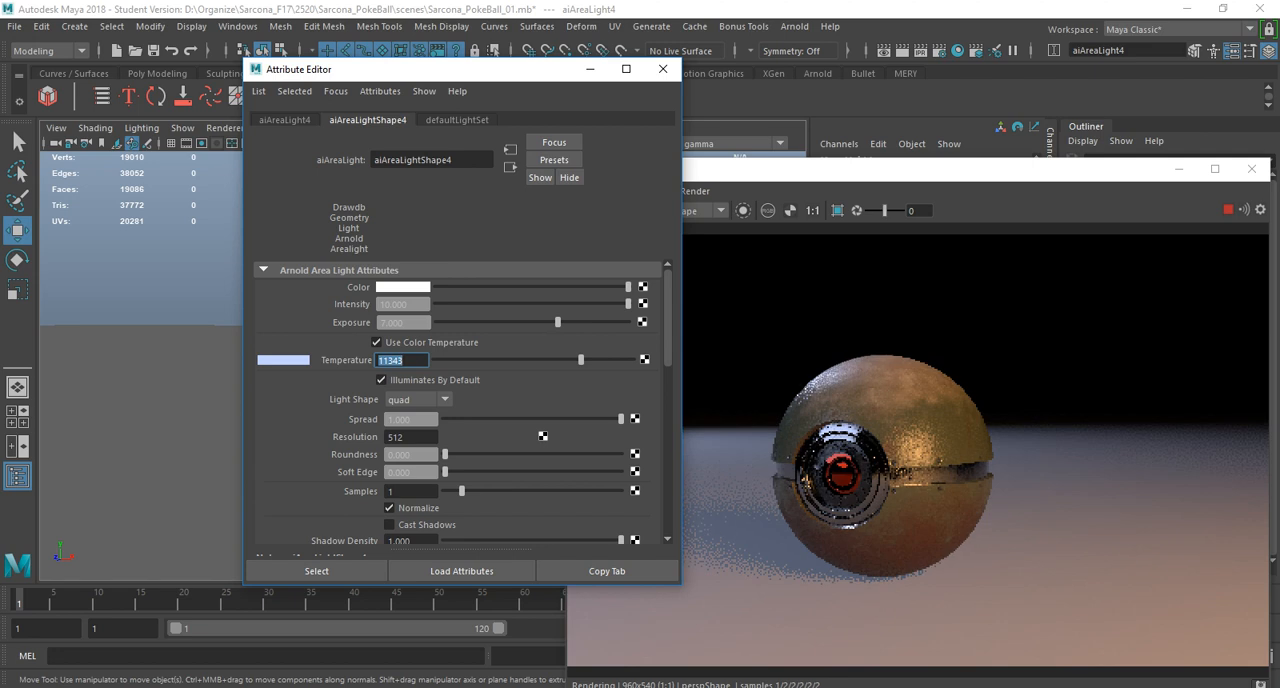
pyautogui.click(663, 69)
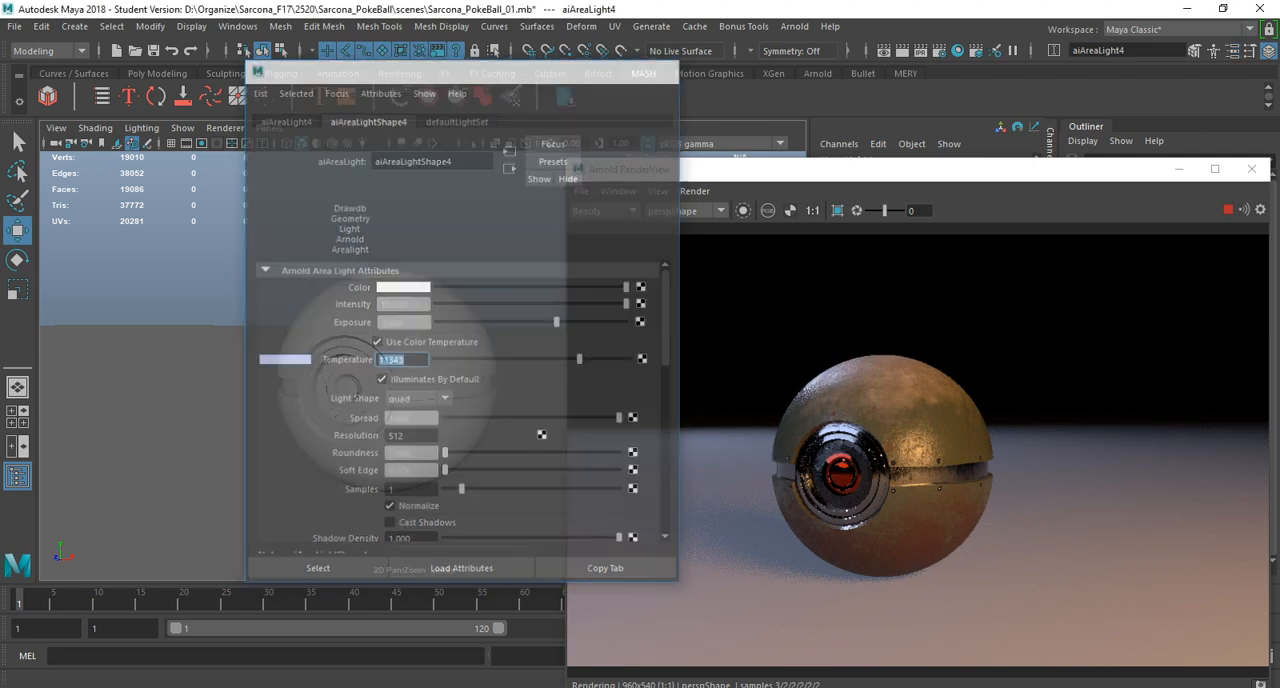
# Reframe the Pokeball and examine how the three area lights shape its metal surfaces in the render.
pyautogui.keyDown('alt'); pyautogui.moveTo(387, 378); pyautogui.dragTo(390, 340, button='middle'); pyautogui.keyUp('alt')
pyautogui.keyDown('alt'); pyautogui.moveTo(390, 340); pyautogui.dragTo(412, 340, button='right'); pyautogui.keyUp('alt')
pyautogui.keyDown('alt'); pyautogui.moveTo(412, 340); pyautogui.dragTo(415, 359, button='middle'); pyautogui.keyUp('alt')
pyautogui.moveTo(415, 359)
pyautogui.keyDown('alt'); pyautogui.mouseDown()
pyautogui.moveTo(451, 354)
pyautogui.moveTo(413, 353)
pyautogui.mouseUp(); pyautogui.keyUp('alt')
pyautogui.keyDown('alt'); pyautogui.moveTo(413, 353); pyautogui.dragTo(438, 351, button='middle'); pyautogui.keyUp('alt')
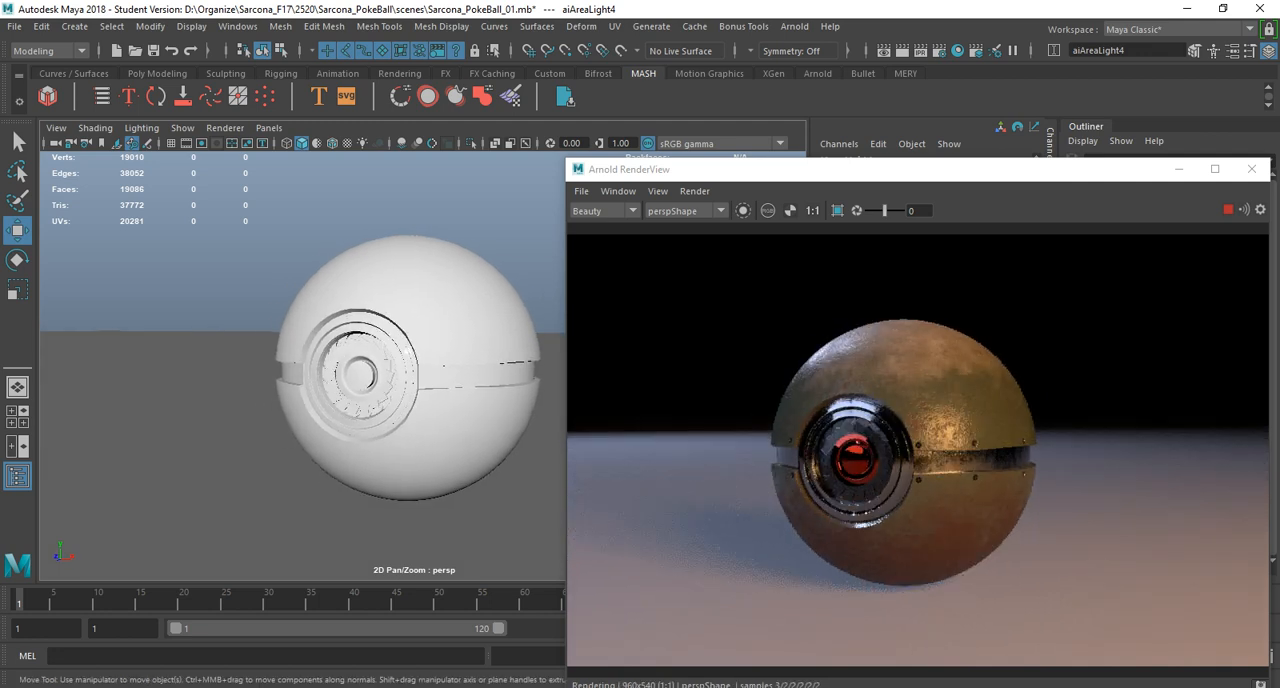
pyautogui.click(405, 348)
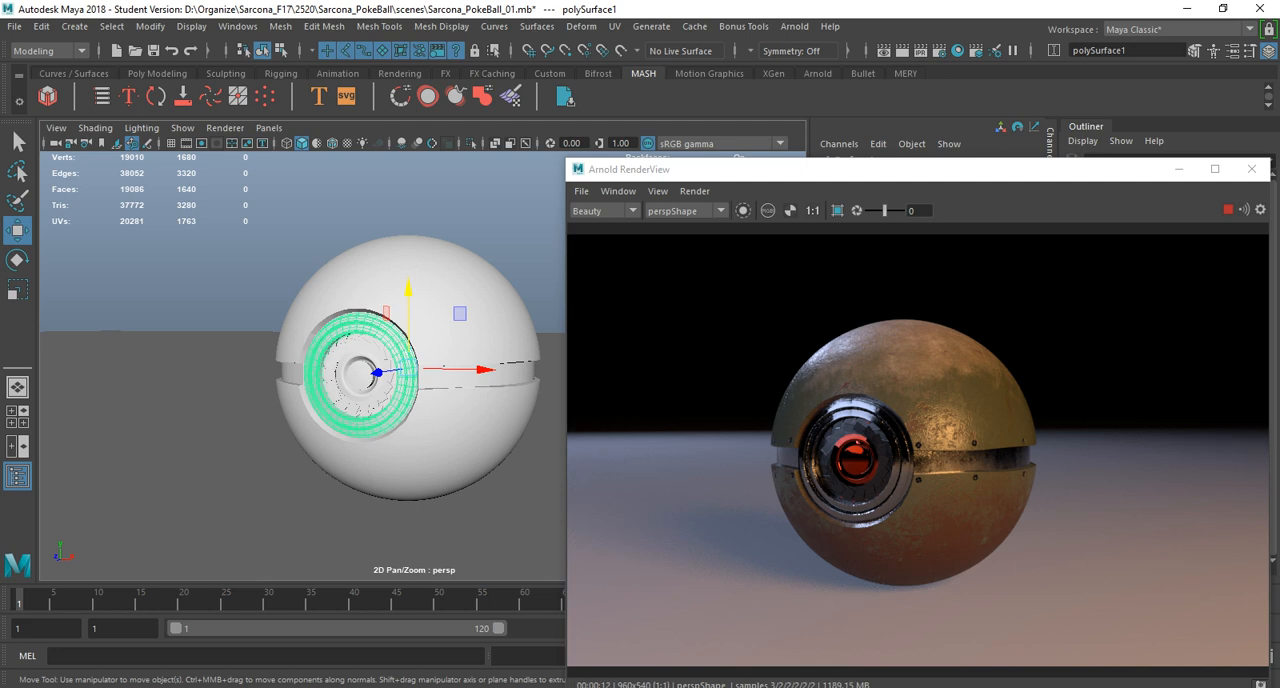
pyautogui.scroll(3, 918, 450)
pyautogui.scroll(-1, 918, 450)
# Select the Pokeball's upper shell and open its aiStandardSurface2 material attributes.
pyautogui.click(940, 330)
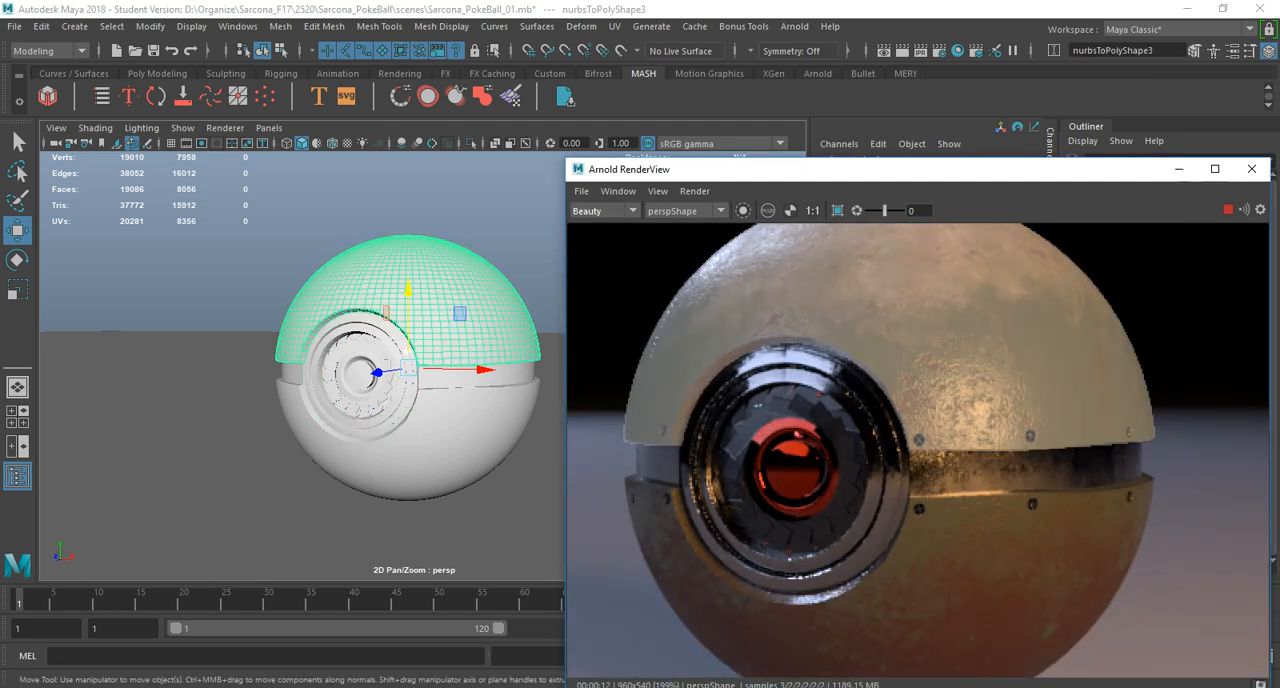
pyautogui.moveTo(940, 330); pyautogui.dragTo(1031, 422, button='middle')
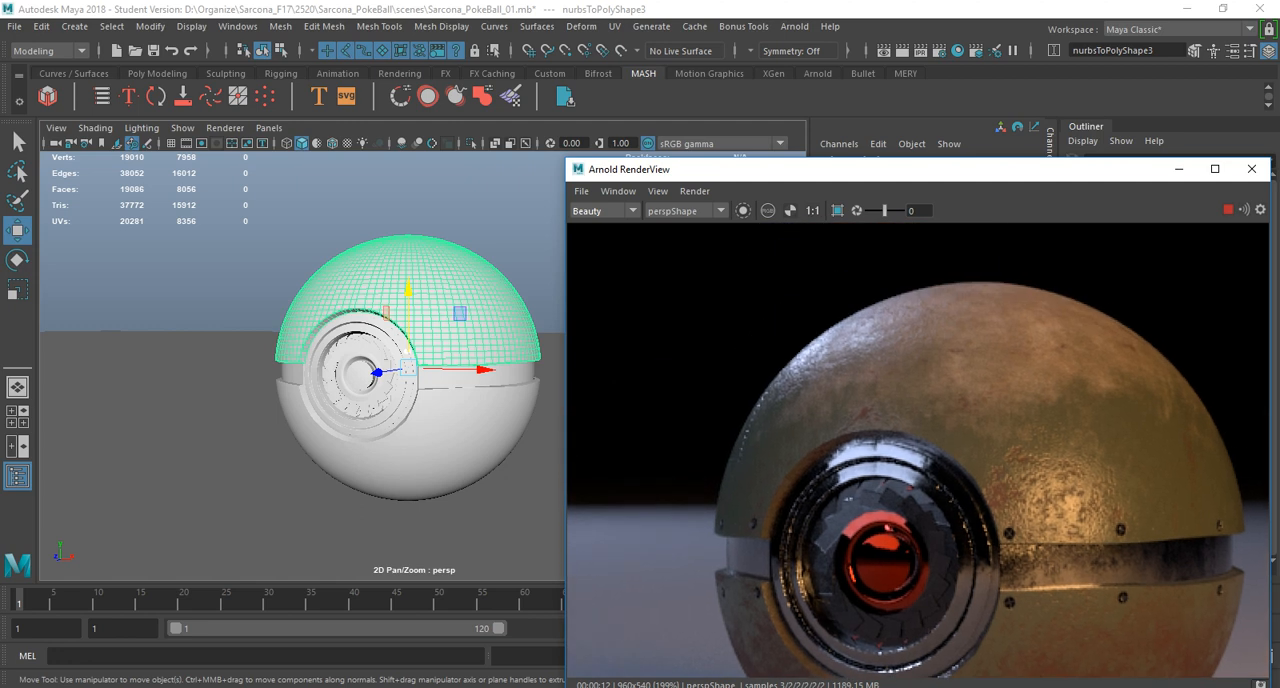
pyautogui.hotkey('ctrl', 'a')
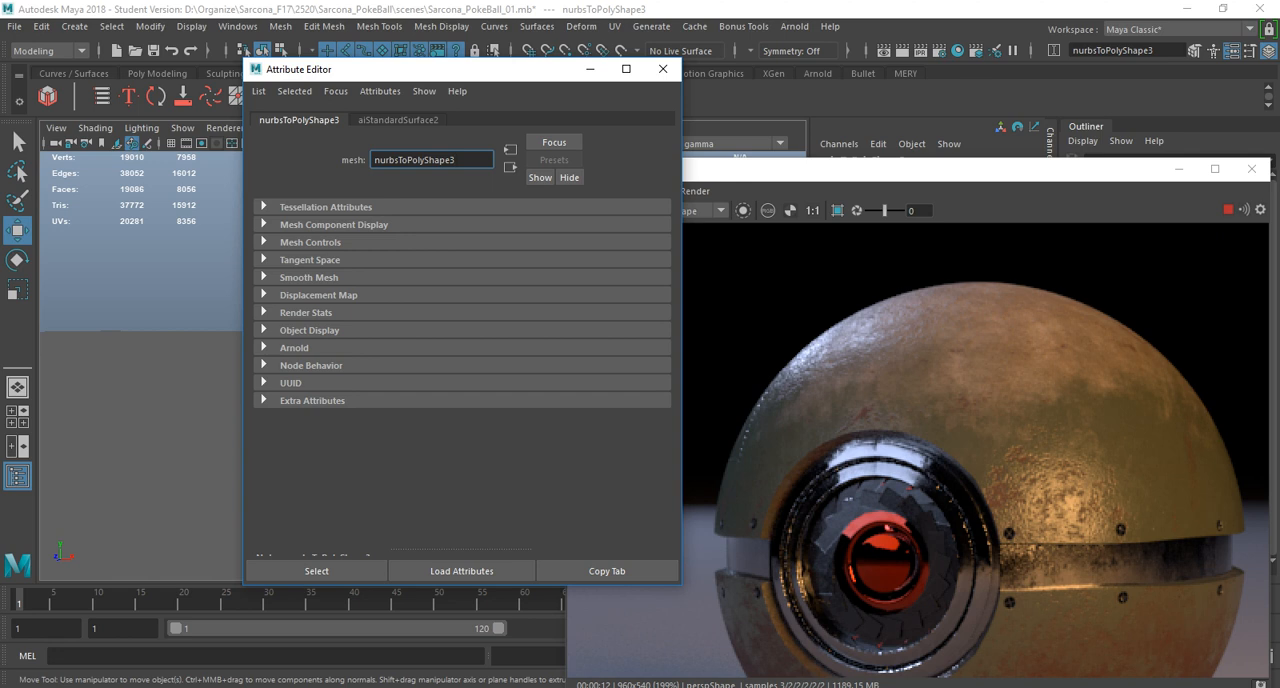
pyautogui.click(398, 120)
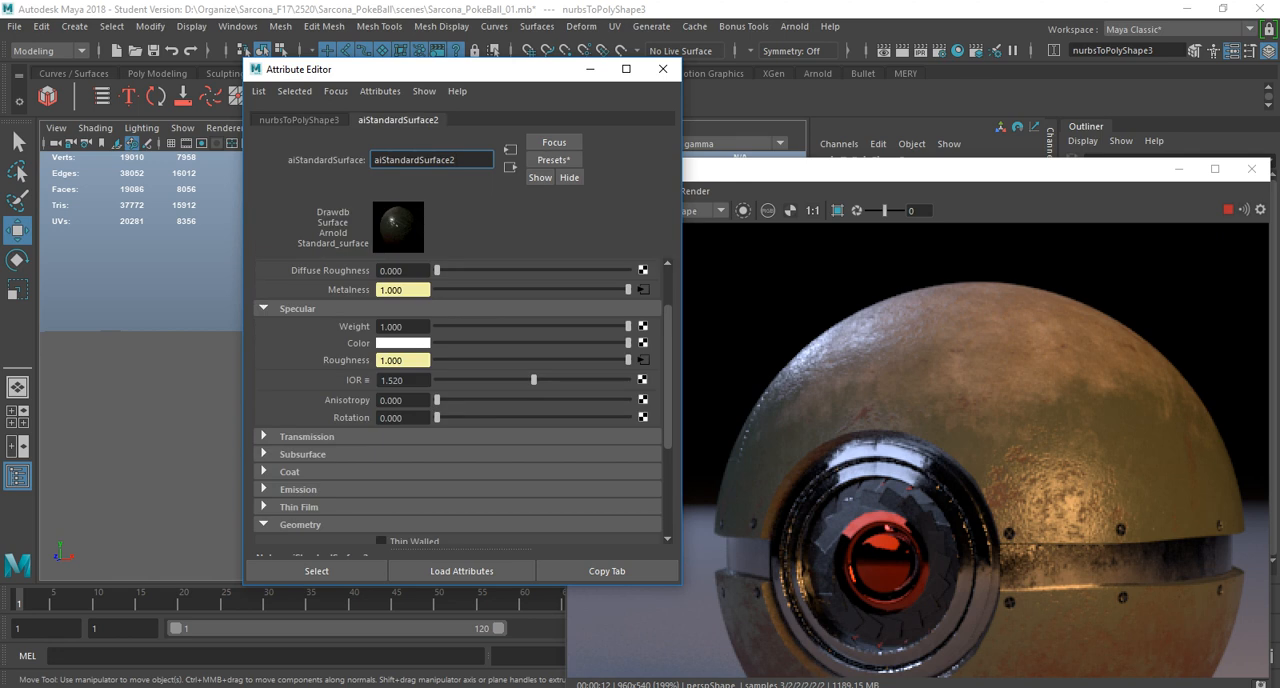
# Try a Specular Anisotropy of 1 with a Rotation of 0.282 on the upper shell's material, and undo both changes.
pyautogui.moveTo(437, 400); pyautogui.dragTo(629, 400)
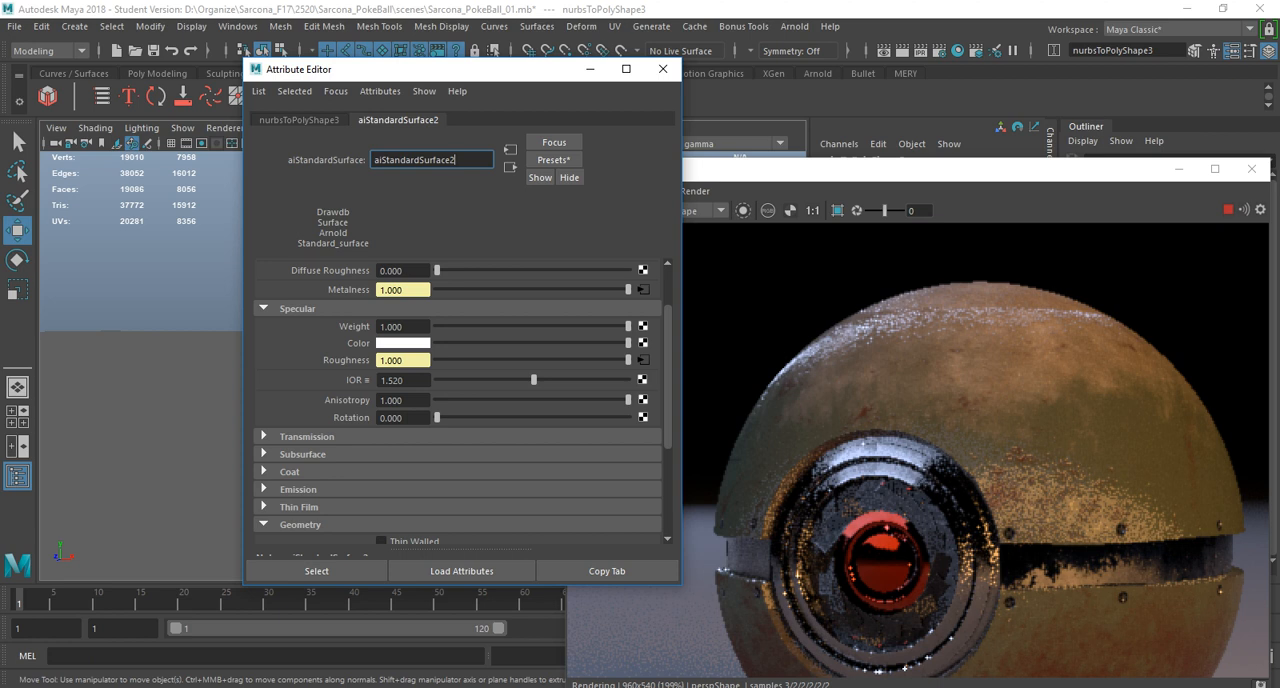
pyautogui.moveTo(628, 400); pyautogui.dragTo(437, 400)
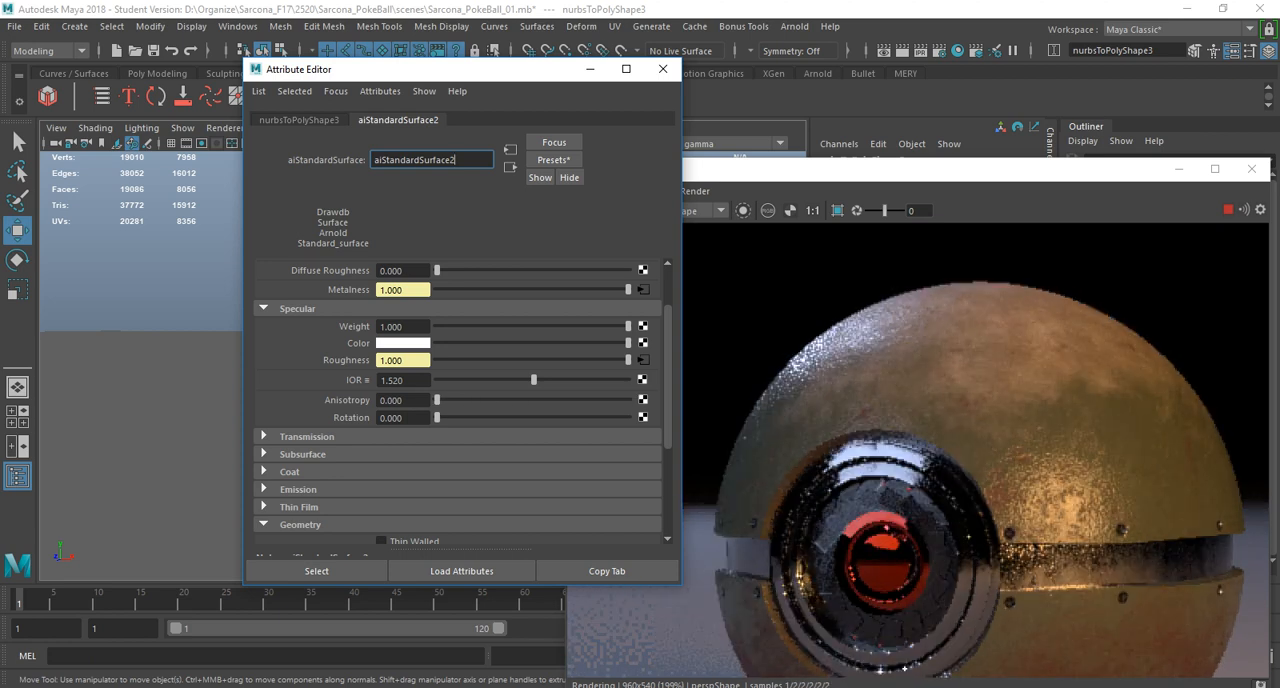
pyautogui.moveTo(437, 400); pyautogui.dragTo(628, 400)
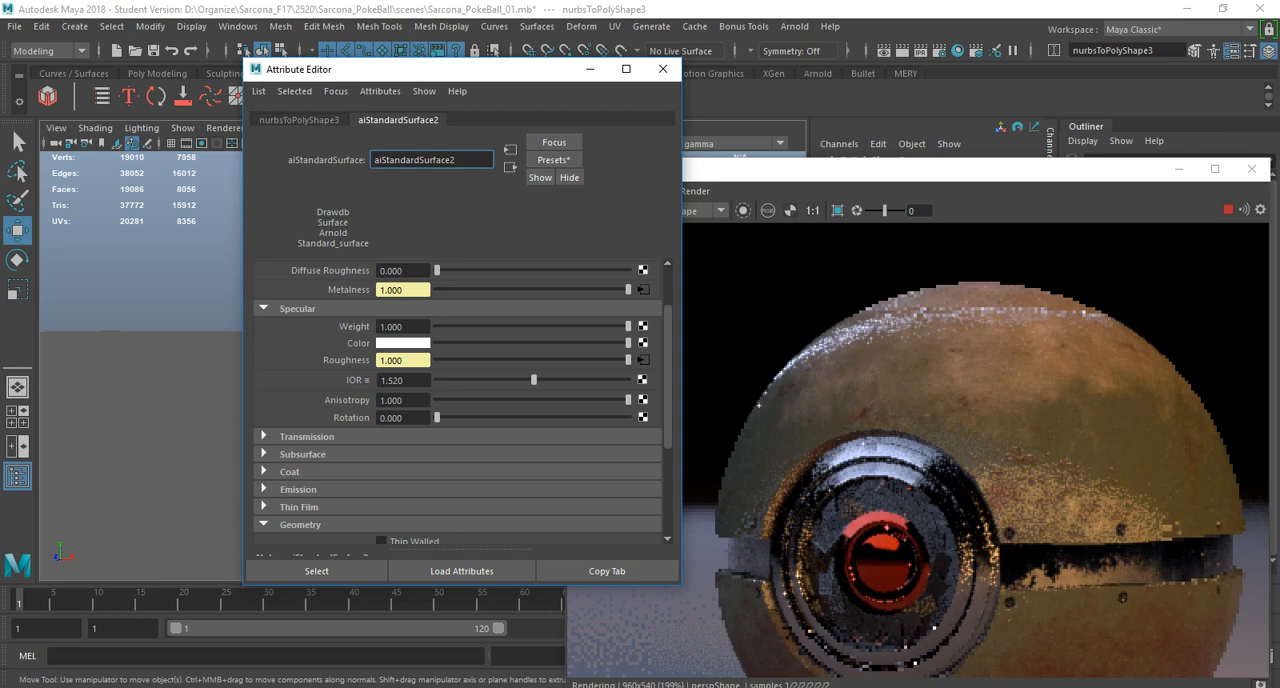
pyautogui.moveTo(437, 417); pyautogui.dragTo(490, 417)
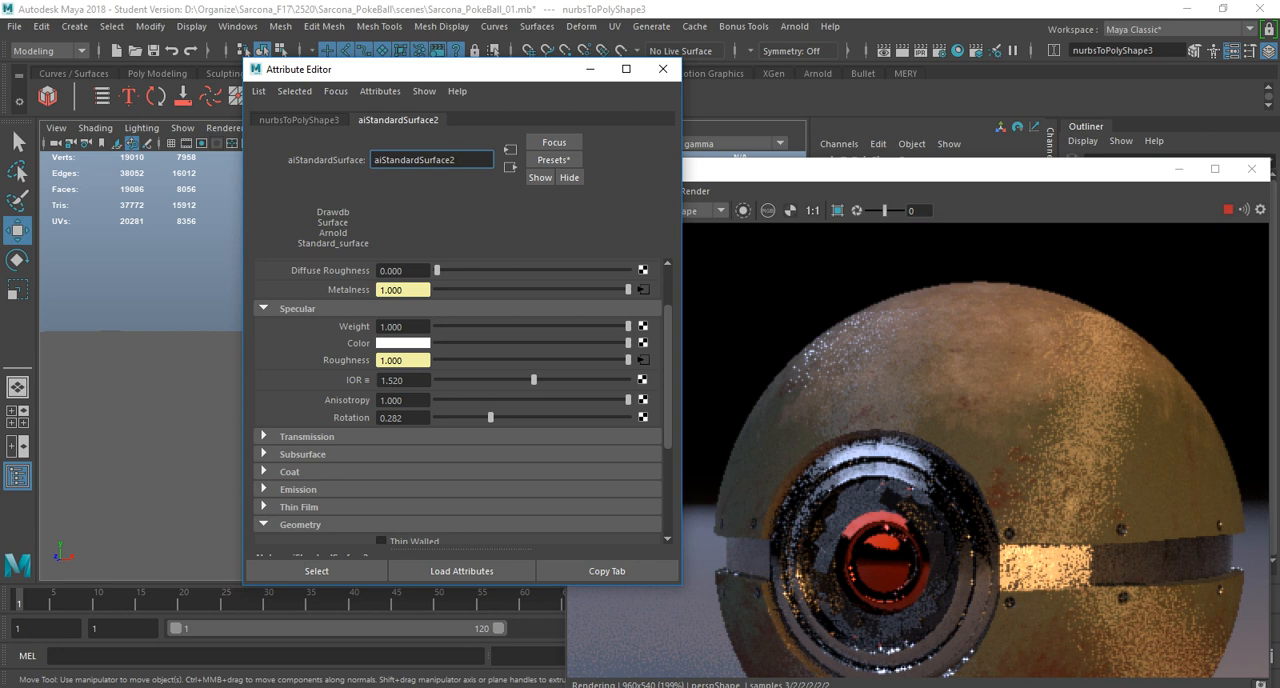
pyautogui.hotkey('ctrl', 'z')
pyautogui.hotkey('ctrl', 'z')
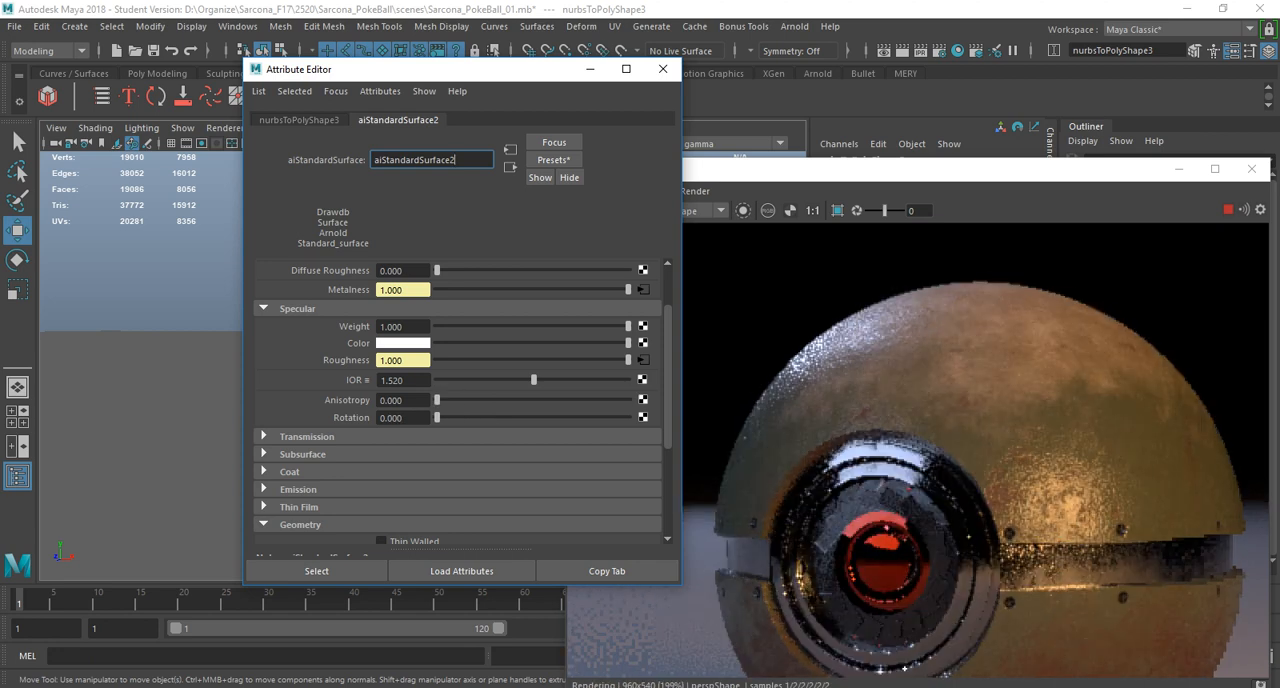
# Set the upper shell material's Specular IOR to 1.665 and its Base Weight to 1.
pyautogui.hotkey('ctrl', 'z')
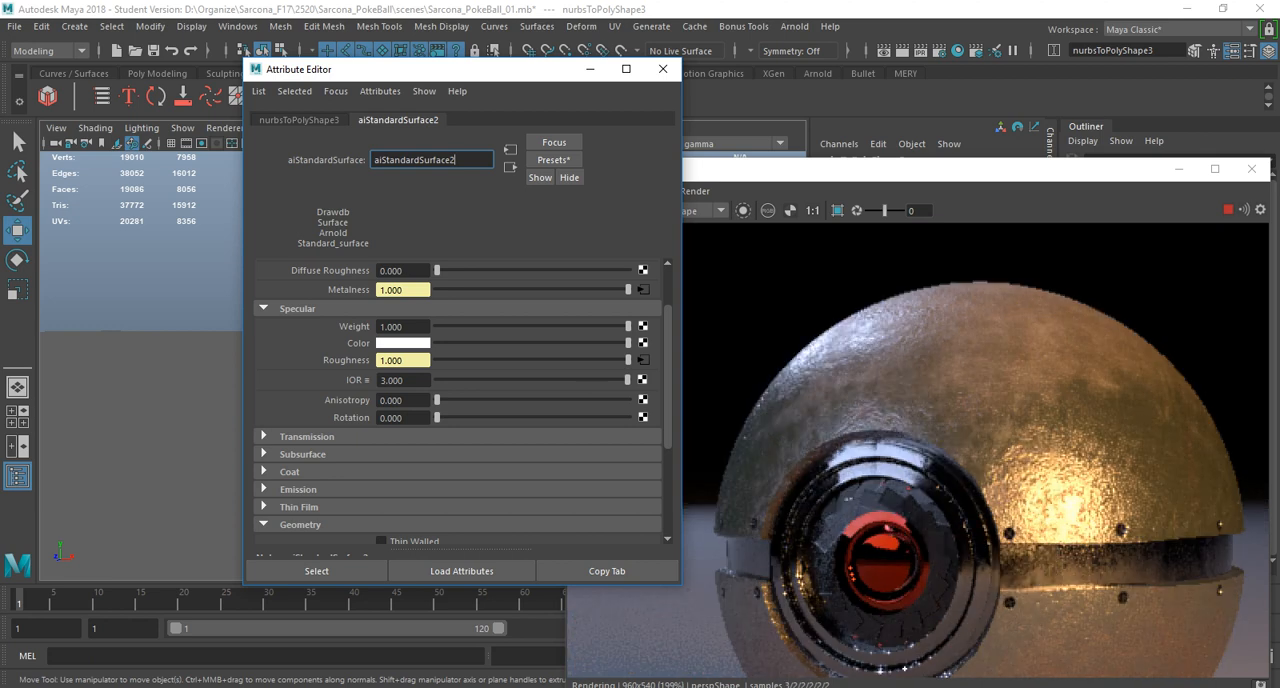
pyautogui.moveTo(490, 380); pyautogui.dragTo(455, 380)
pyautogui.hotkey('ctrl', 'z')
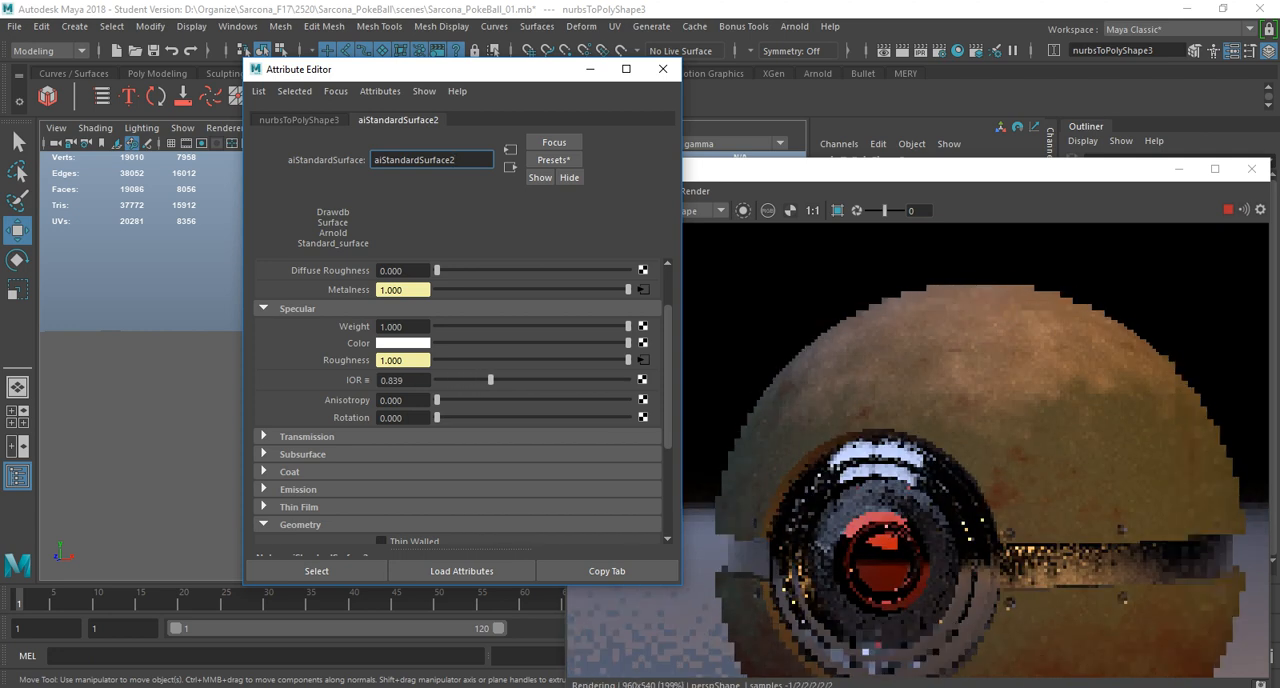
pyautogui.moveTo(490, 380); pyautogui.dragTo(543, 380)
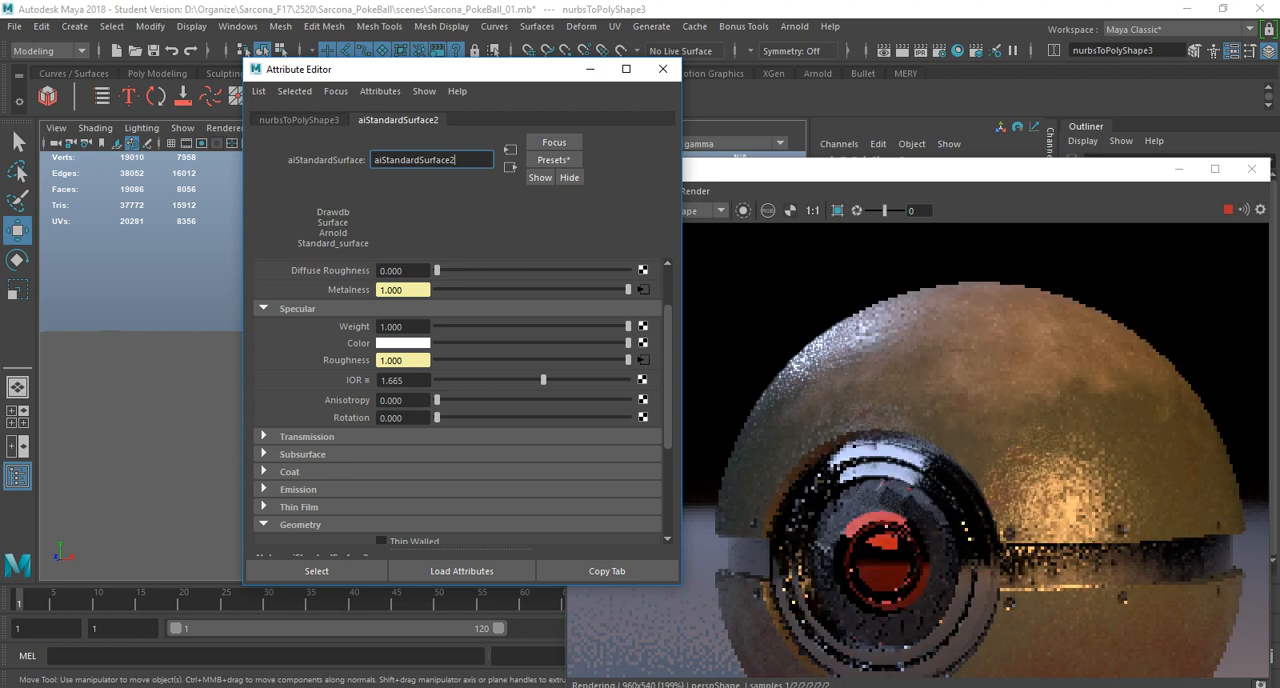
pyautogui.scroll(3, 458, 400)
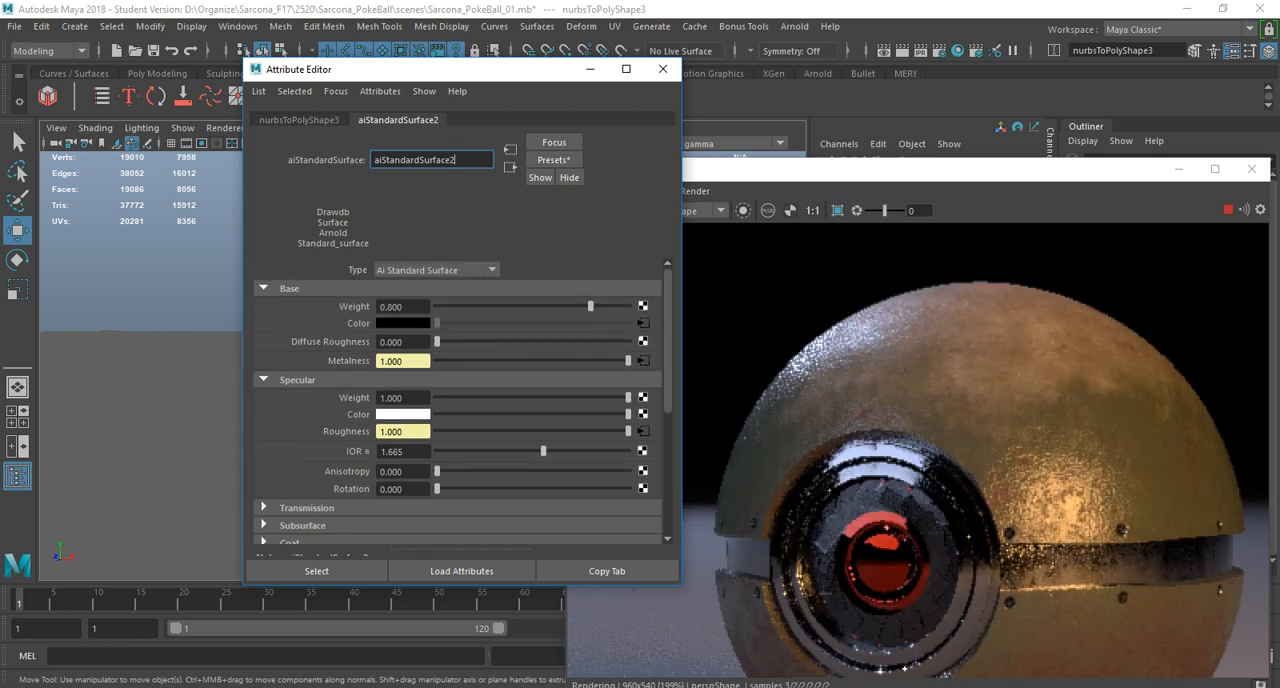
pyautogui.moveTo(591, 306); pyautogui.dragTo(629, 306)
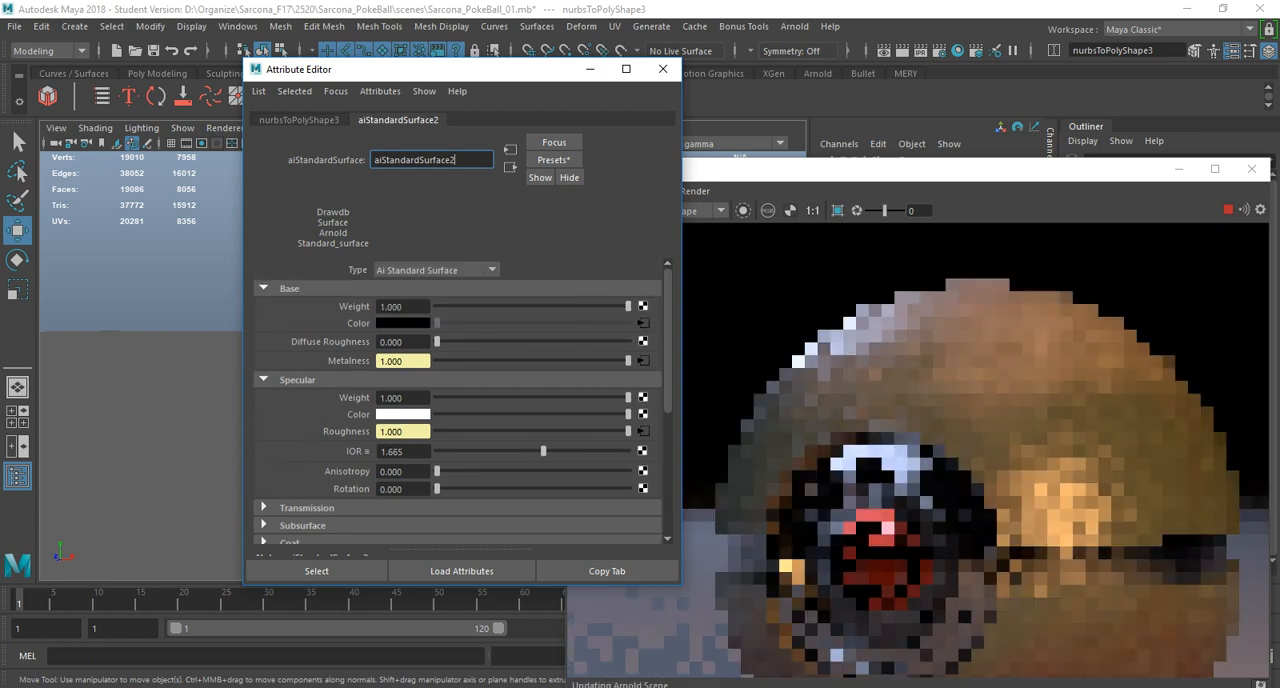
# Check the Transmission and Subsurface settings of the shell material, and close its attributes.
pyautogui.scroll(-4, 458, 400)
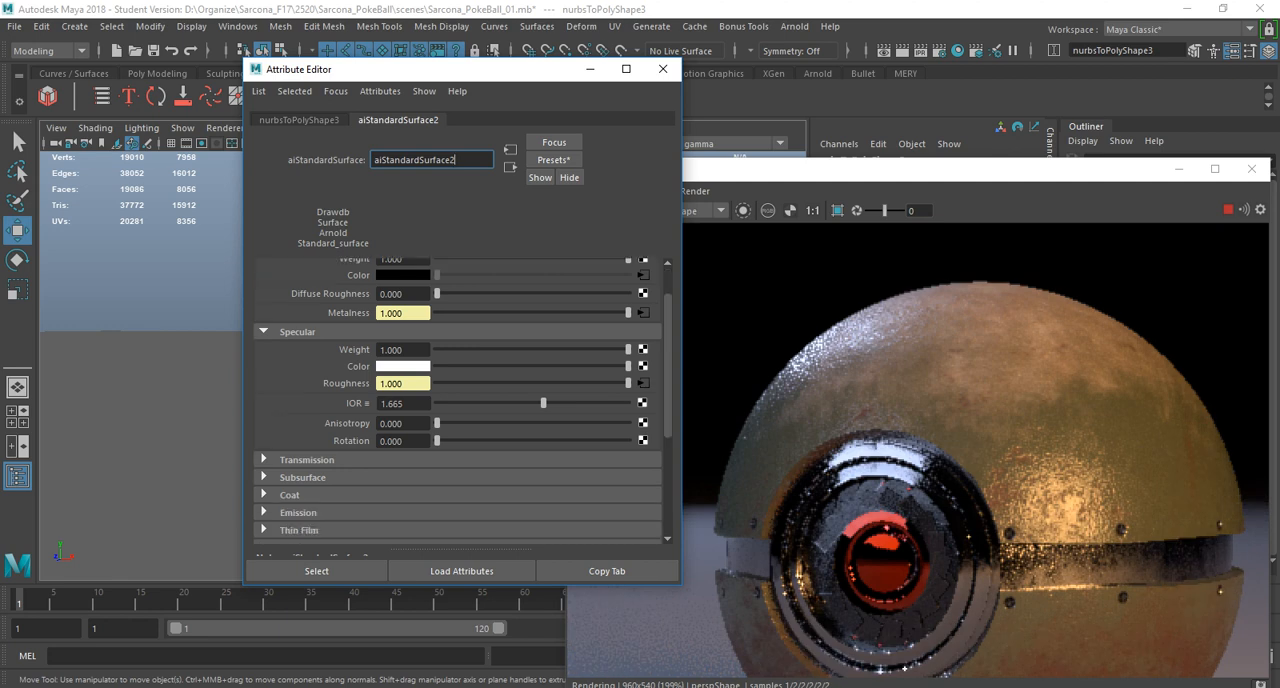
pyautogui.click(265, 411)
pyautogui.click(265, 411)
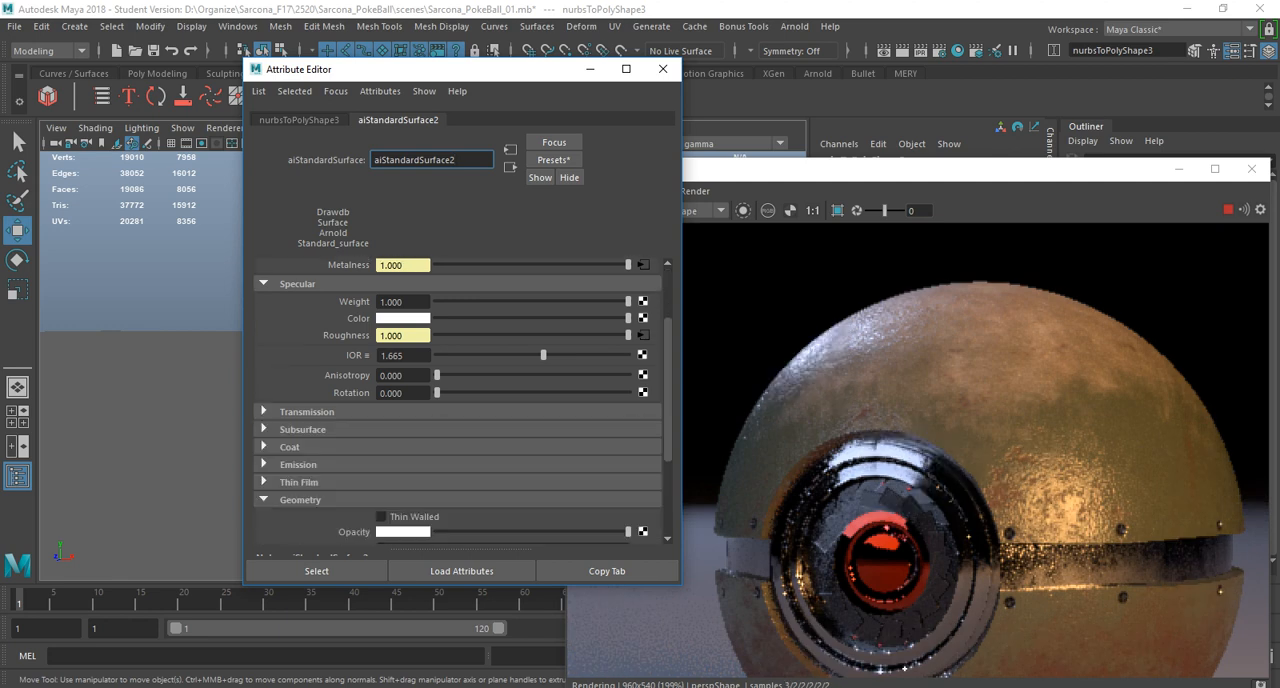
pyautogui.click(265, 429)
pyautogui.click(265, 429)
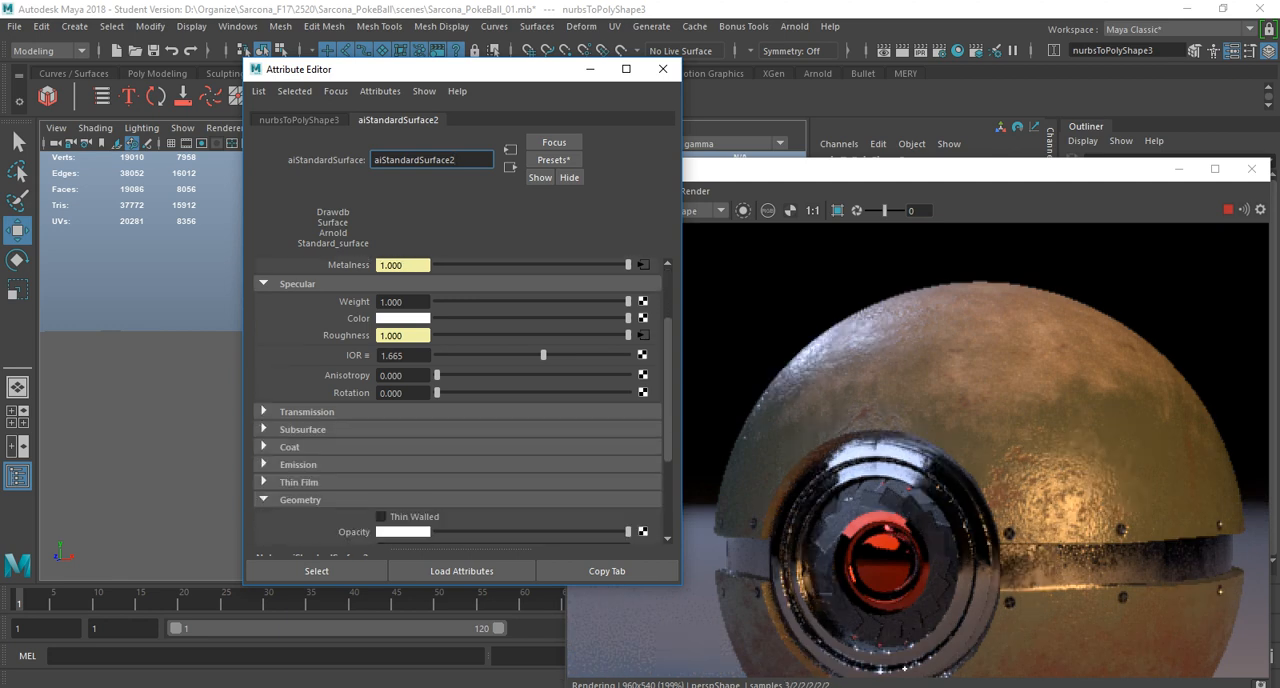
pyautogui.click(662, 69)
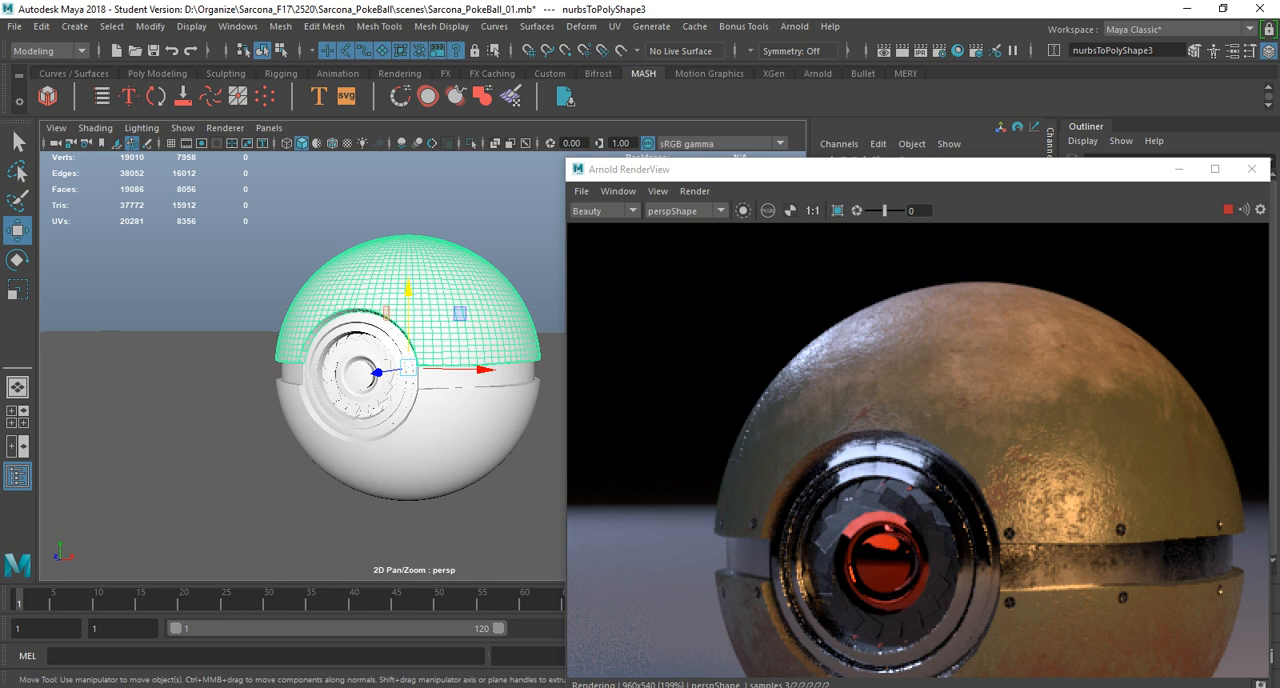
# Create a polygon torus and scale it down uniformly to about 0.101 in front of the Pokeball's centre button.
pyautogui.click(358, 375)
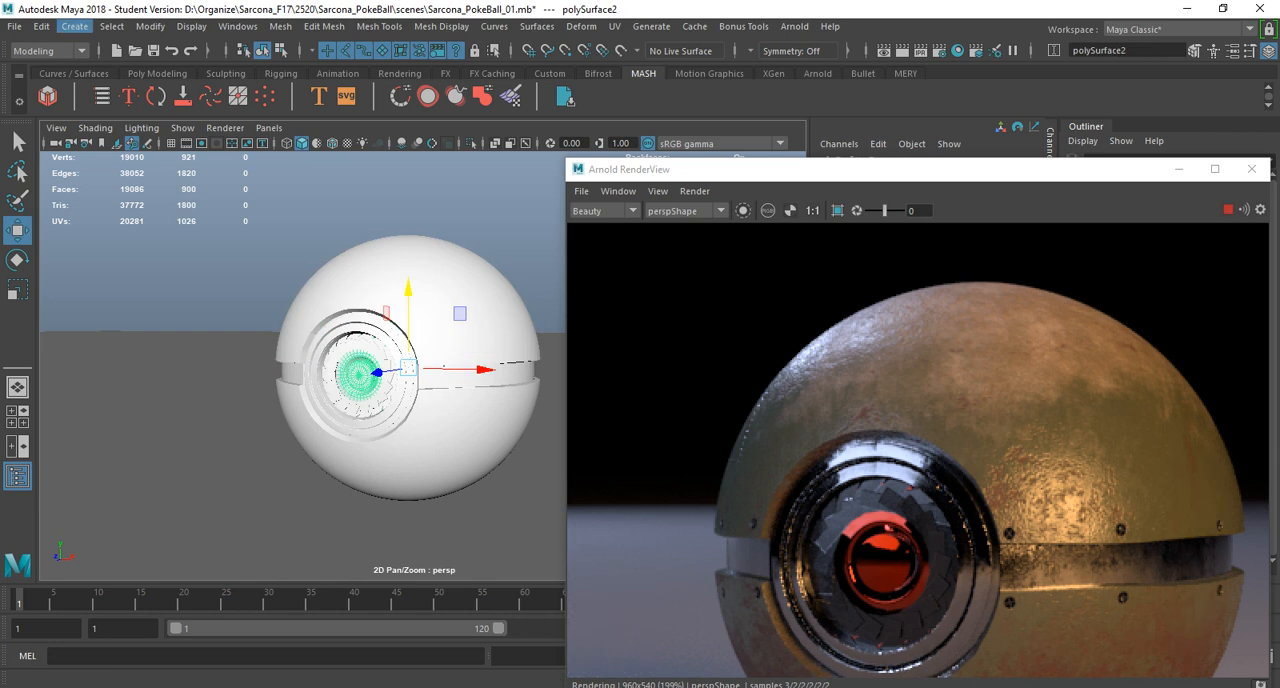
pyautogui.click(74, 26)
pyautogui.moveTo(122, 83)
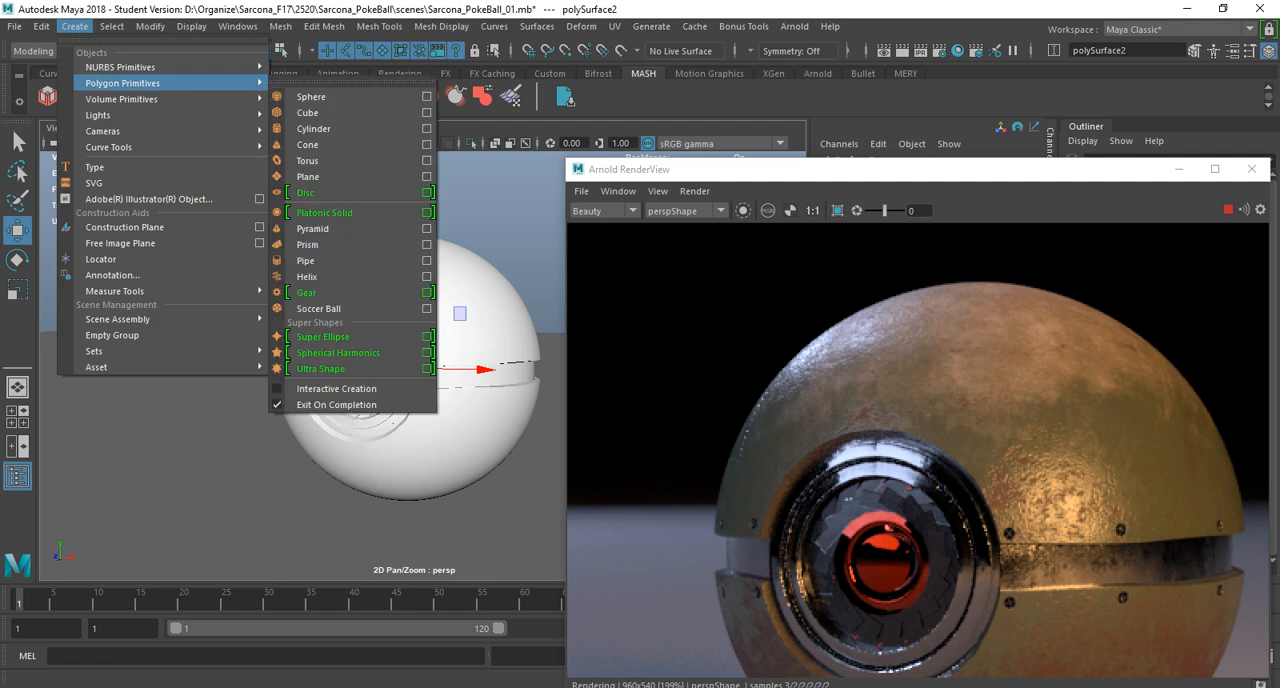
pyautogui.click(307, 160)
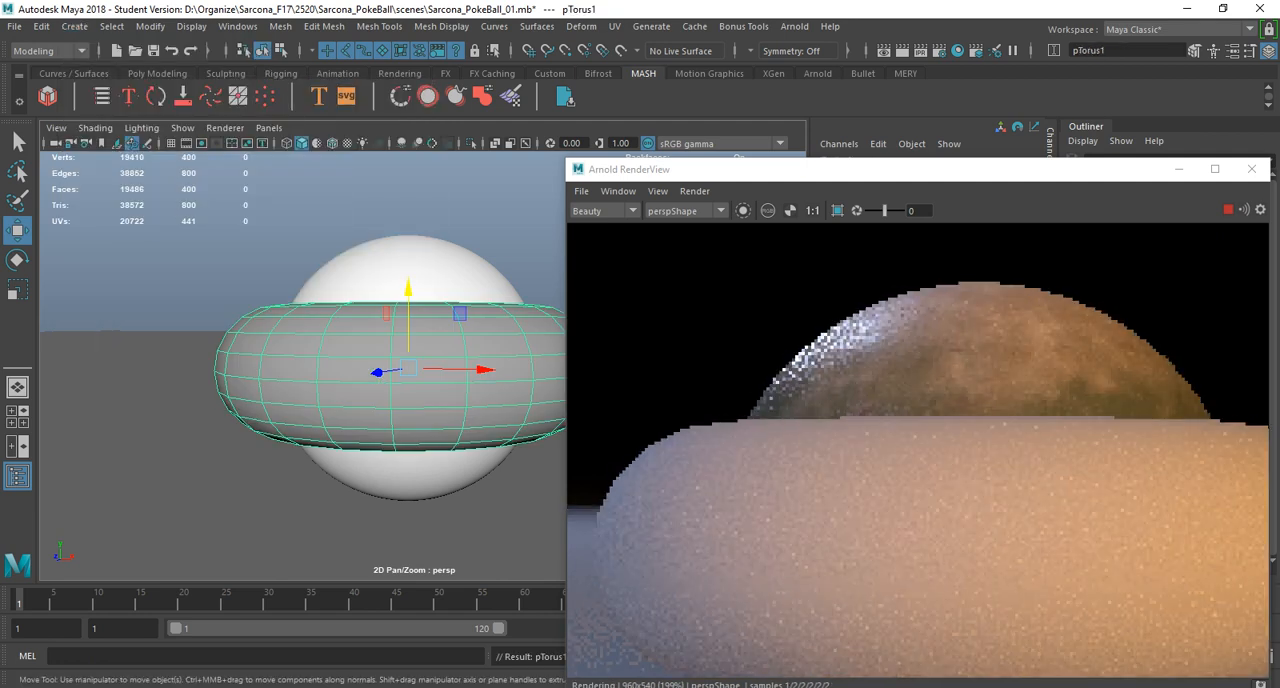
pyautogui.moveTo(331, 379); pyautogui.dragTo(315, 382)
pyautogui.press('r')
pyautogui.moveTo(417, 377); pyautogui.dragTo(254, 377)
pyautogui.hotkey('ctrl', 'z')
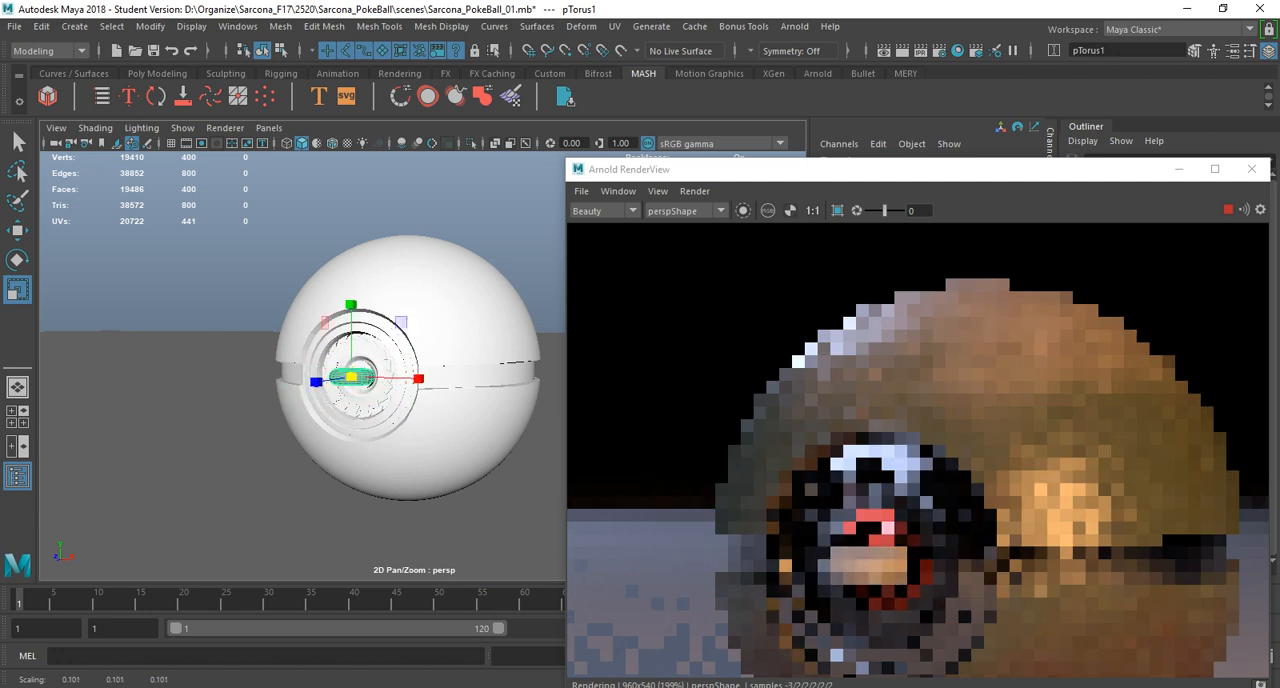
# Rotate the small torus 90 degrees about X and move it into place around the centre button.
pyautogui.press('e')
pyautogui.moveTo(327, 323); pyautogui.dragTo(331, 438)
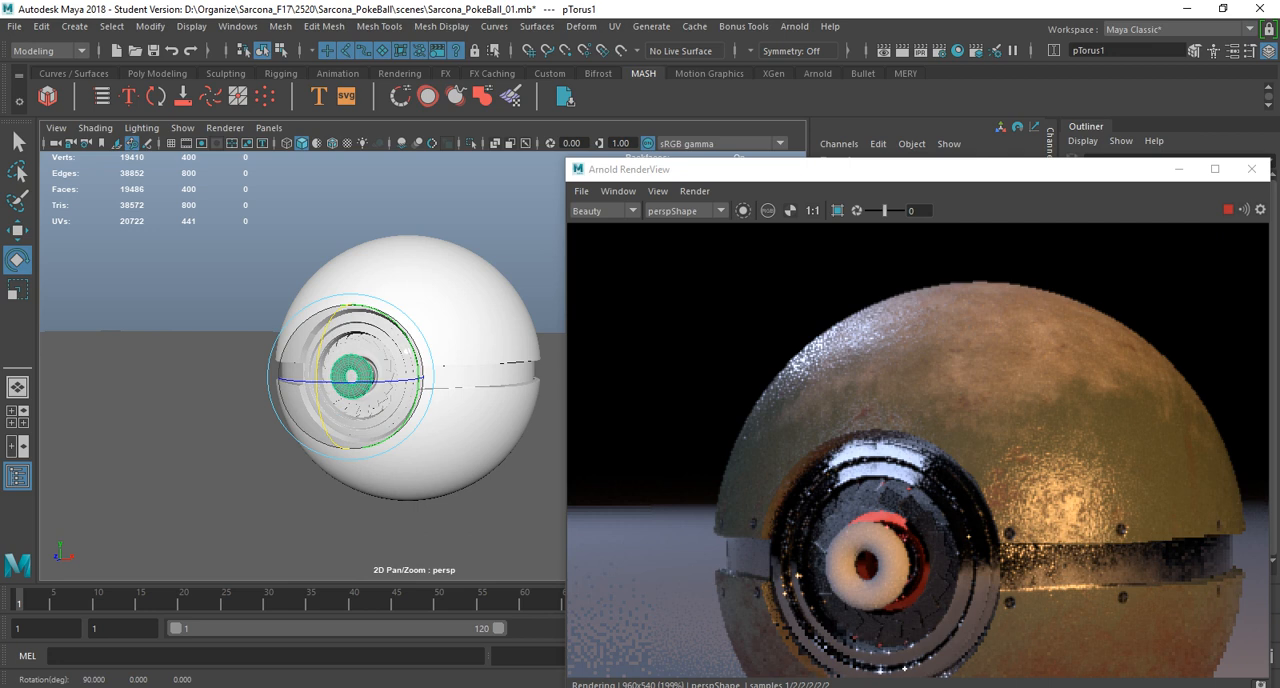
pyautogui.press('w')
pyautogui.moveTo(316, 381); pyautogui.dragTo(326, 380)
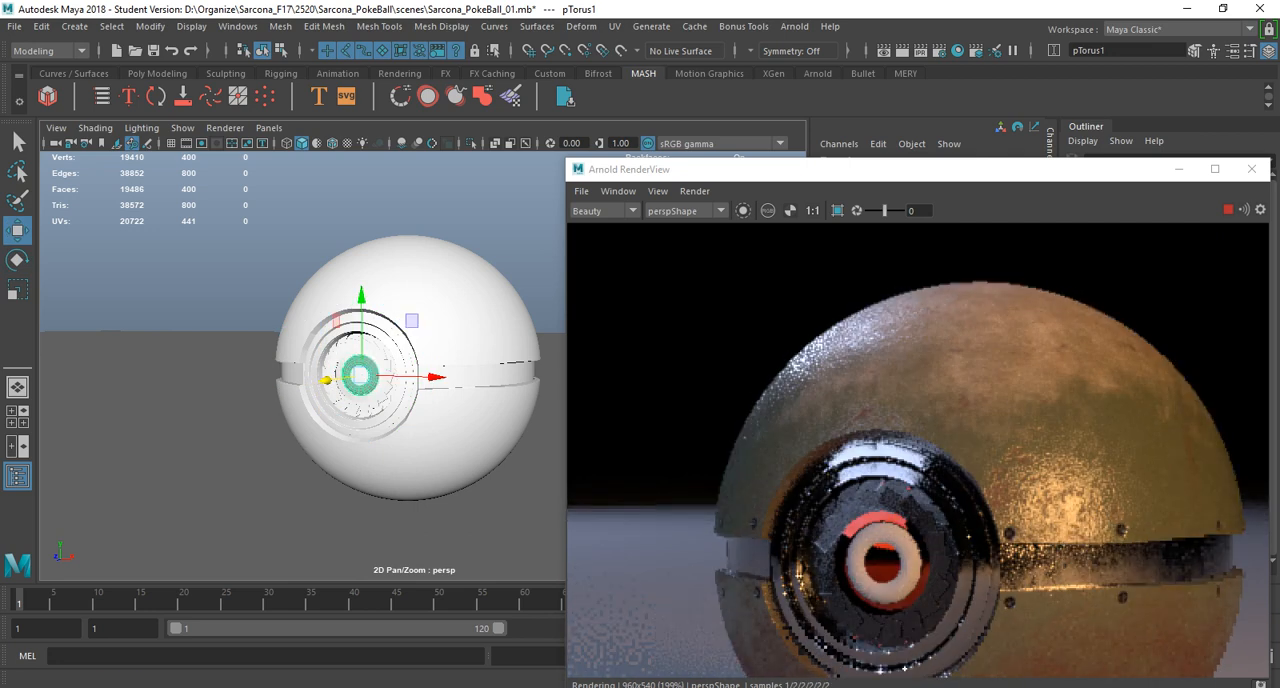
# Frame the torus and set the Section Radius in its polyTorus1 attributes to 0.1.
pyautogui.moveTo(900, 169); pyautogui.dragTo(934, 138)
pyautogui.keyDown('alt'); pyautogui.moveTo(420, 400); pyautogui.dragTo(352, 374); pyautogui.keyUp('alt')
pyautogui.press('f')
pyautogui.hotkey('ctrl', 'a')
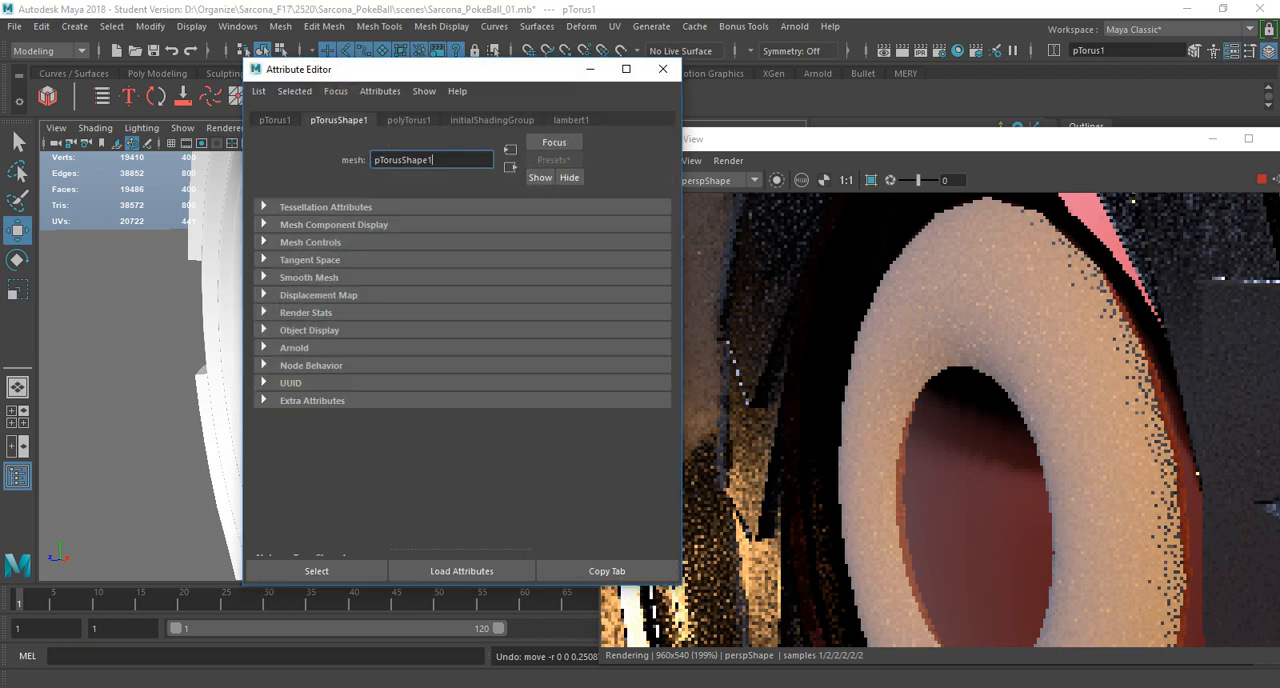
pyautogui.click(409, 120)
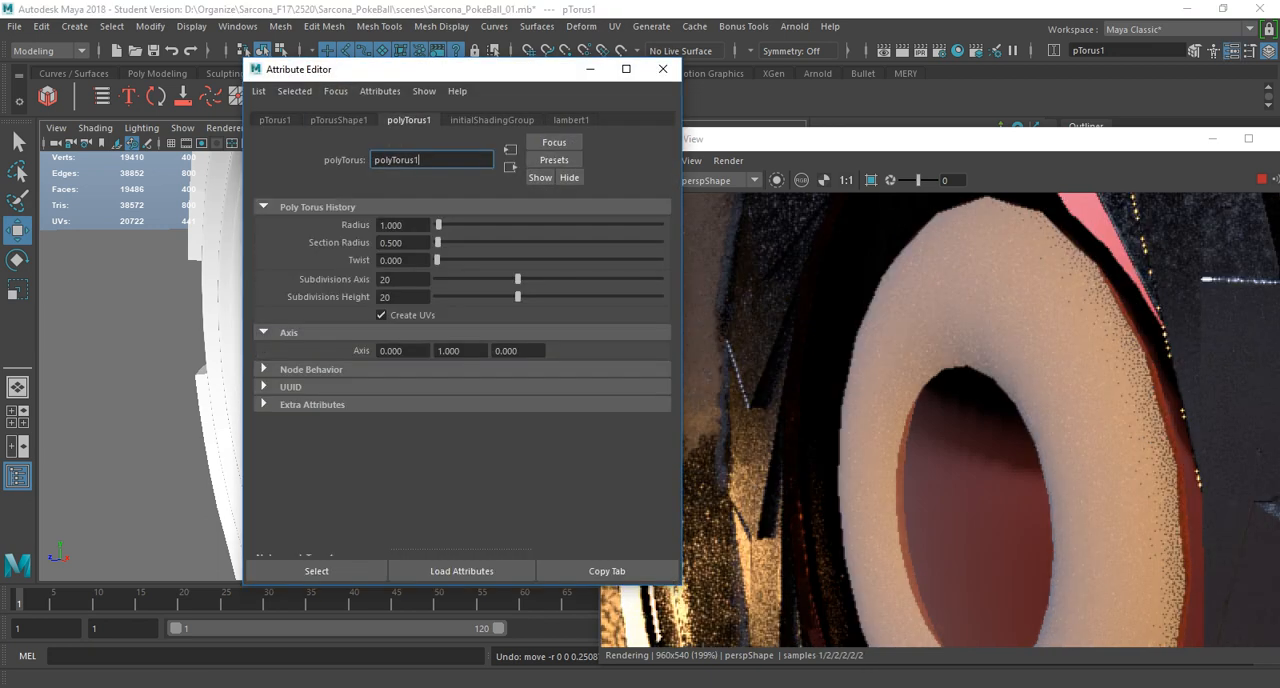
pyautogui.write('0.1')
pyautogui.press('Return')
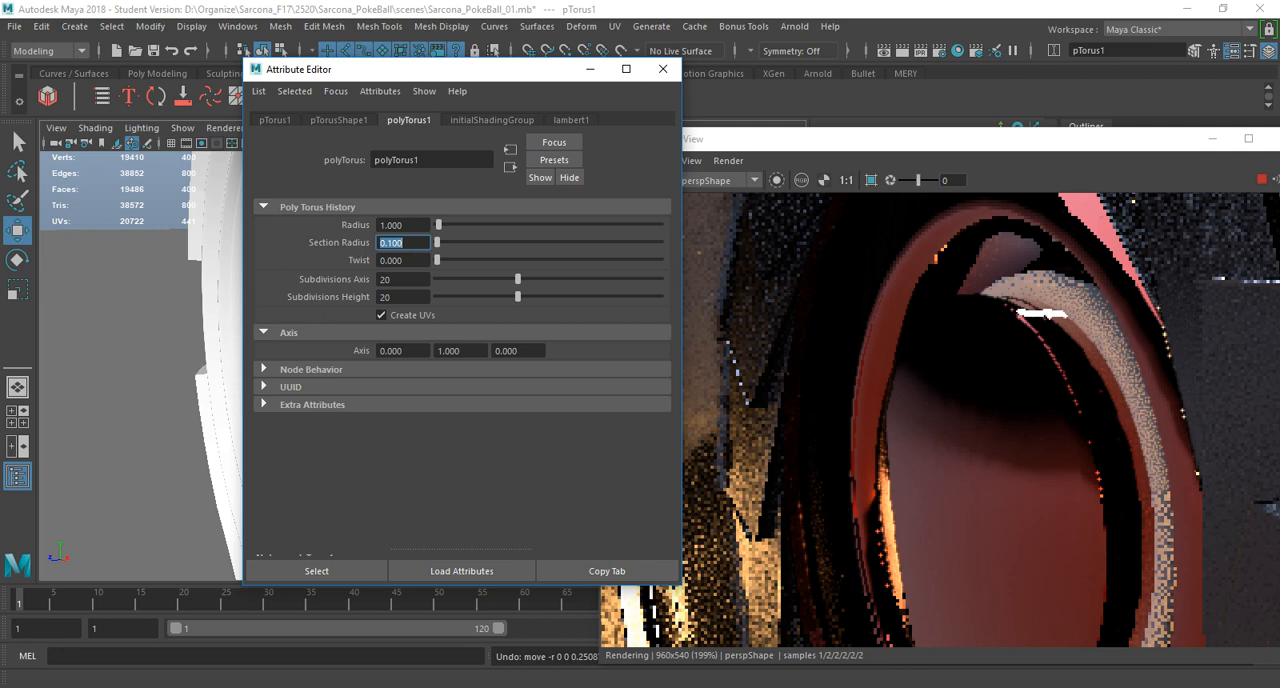
# Scale the torus up slightly to fit the recess around the button and turn on its smooth mesh preview.
pyautogui.moveTo(450, 69); pyautogui.dragTo(735, 72)
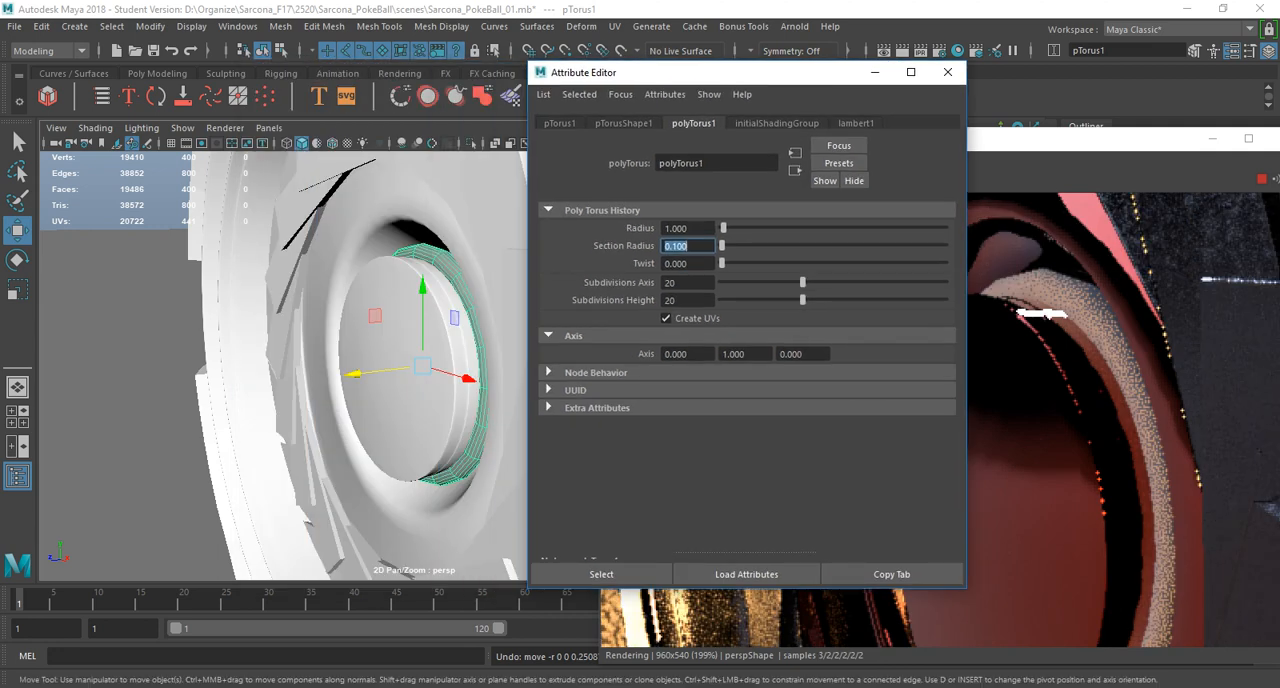
pyautogui.keyDown('alt'); pyautogui.moveTo(410, 400); pyautogui.dragTo(445, 400); pyautogui.keyUp('alt')
pyautogui.press('r')
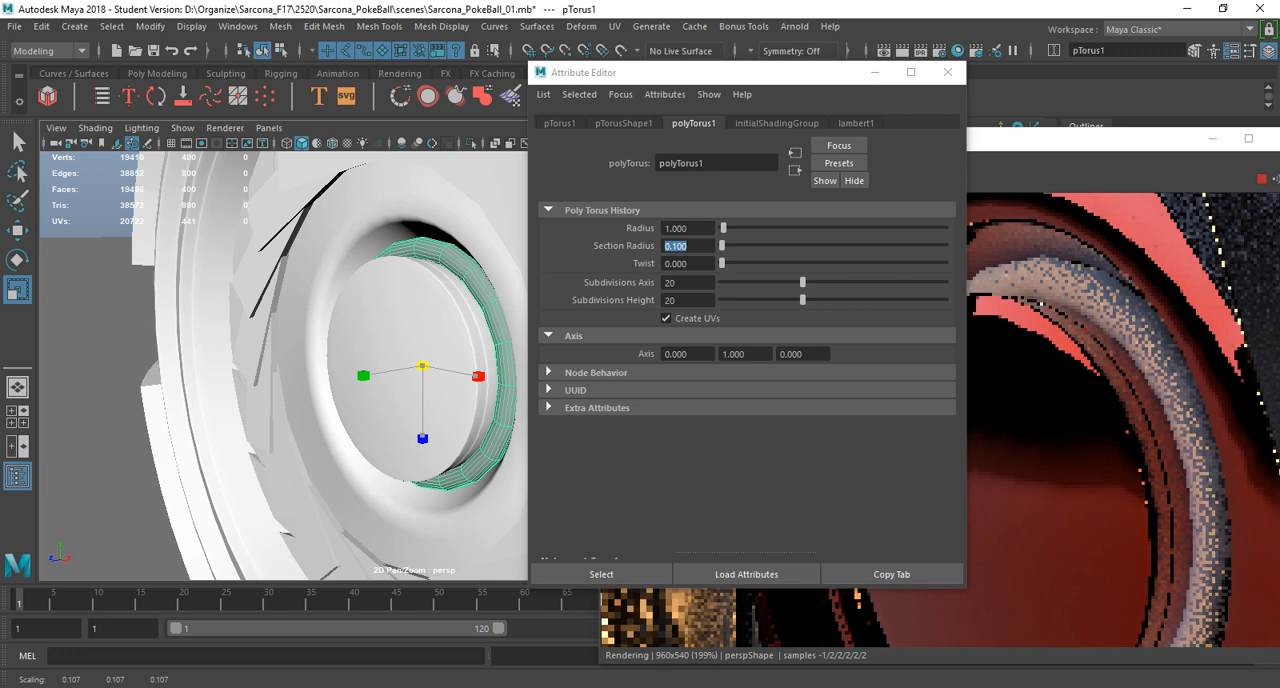
pyautogui.press('3')
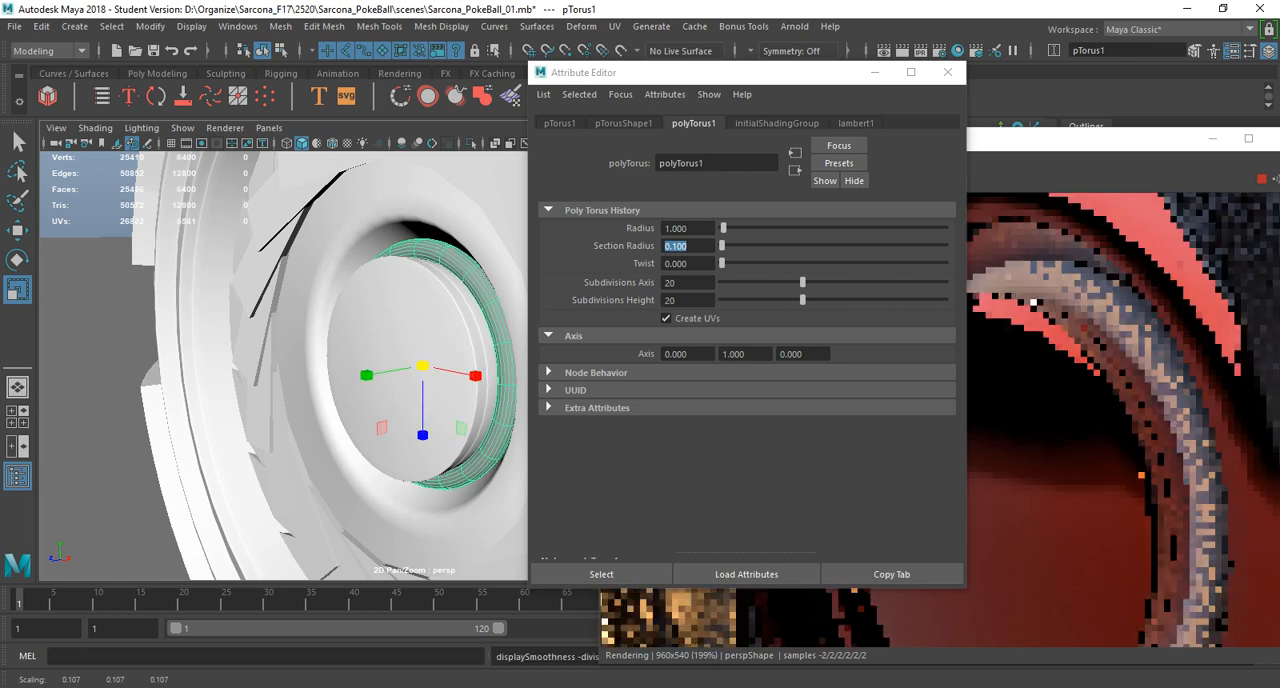
pyautogui.moveTo(423, 366); pyautogui.dragTo(432, 366)
# Convert the torus into an Arnold mesh light and set the light's Color to a saturated red.
pyautogui.click(794, 26)
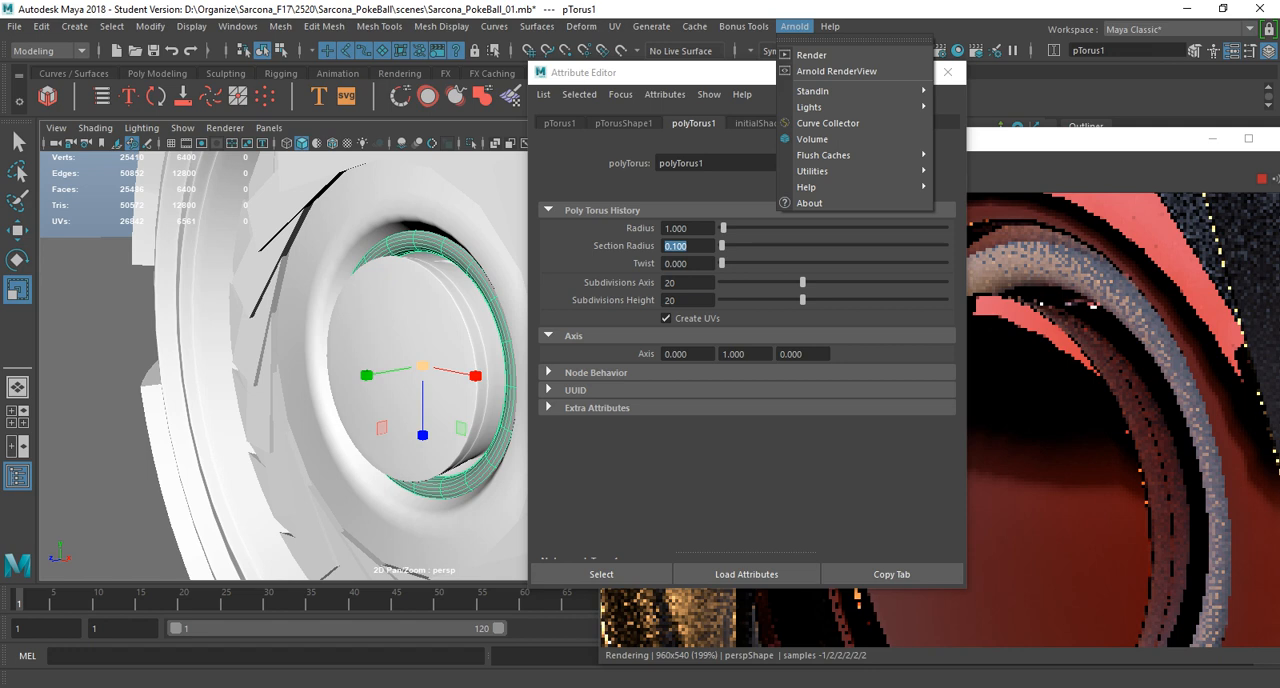
pyautogui.moveTo(860, 107)
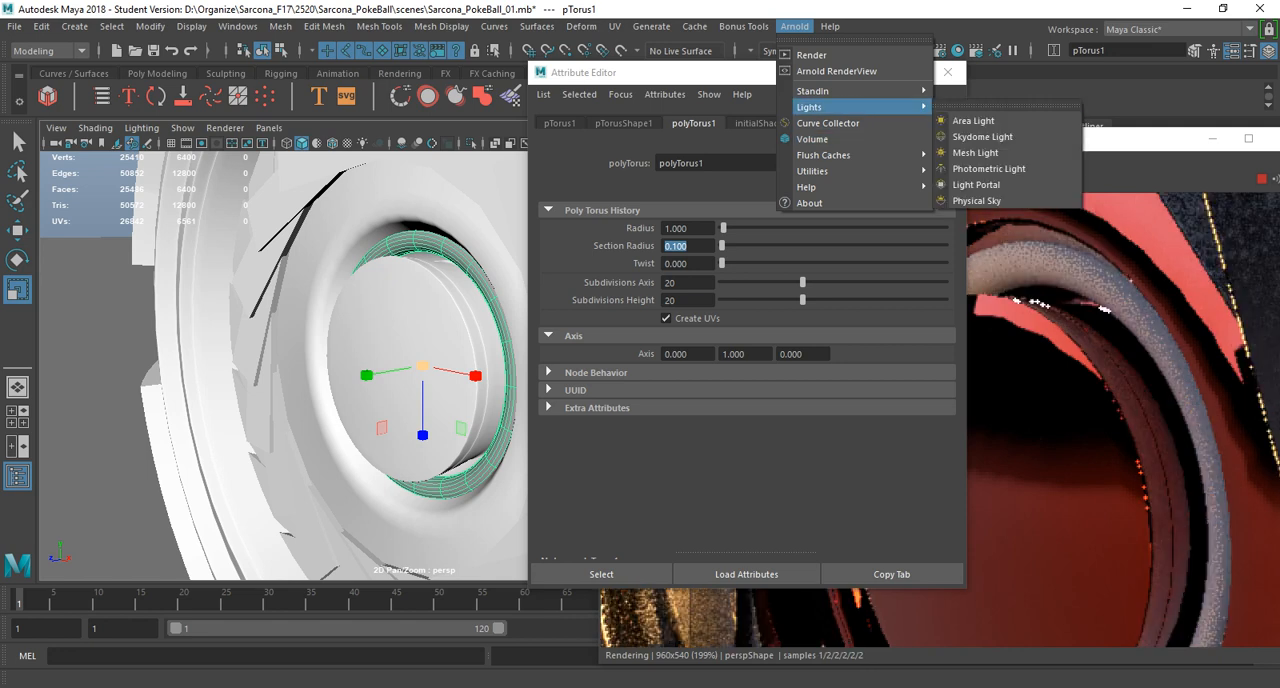
pyautogui.click(975, 152)
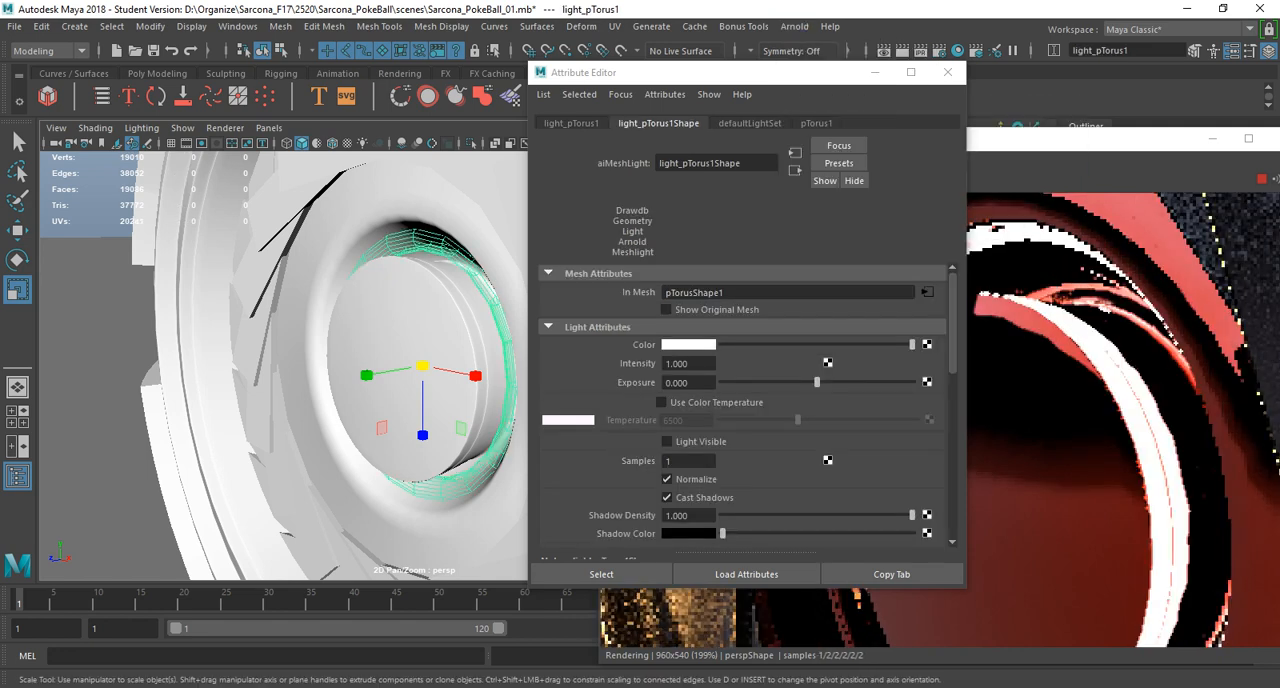
pyautogui.click(688, 344)
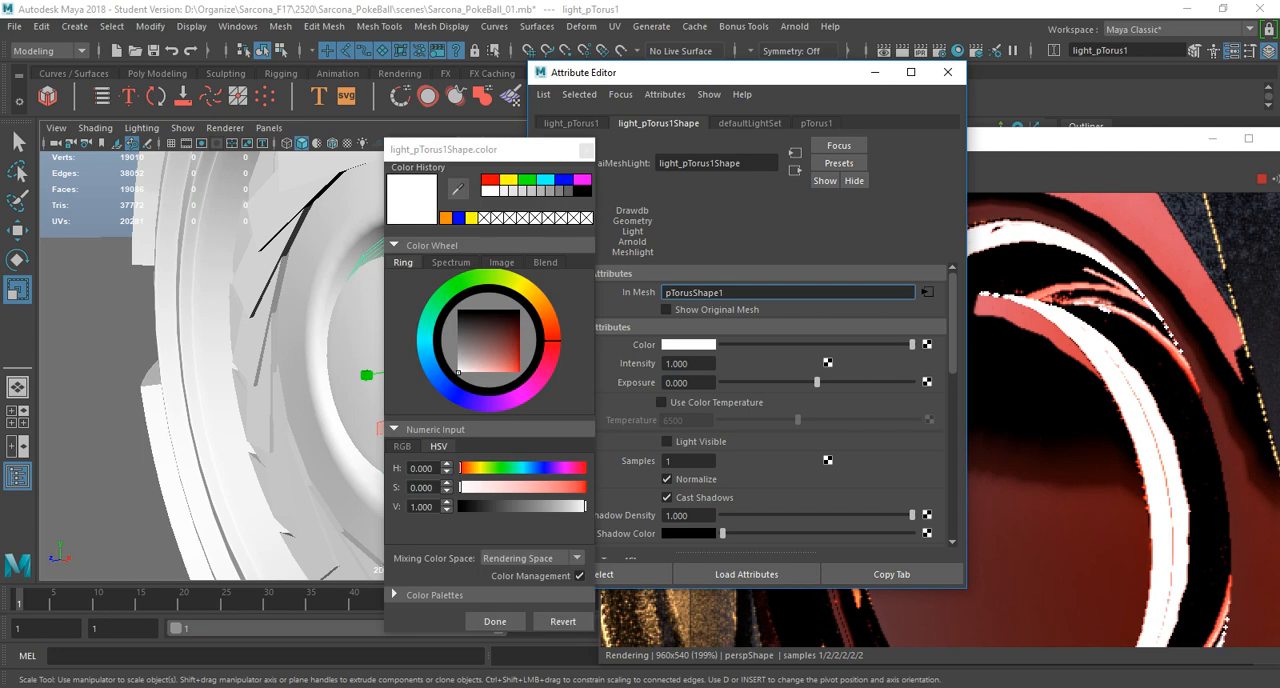
pyautogui.click(472, 279)
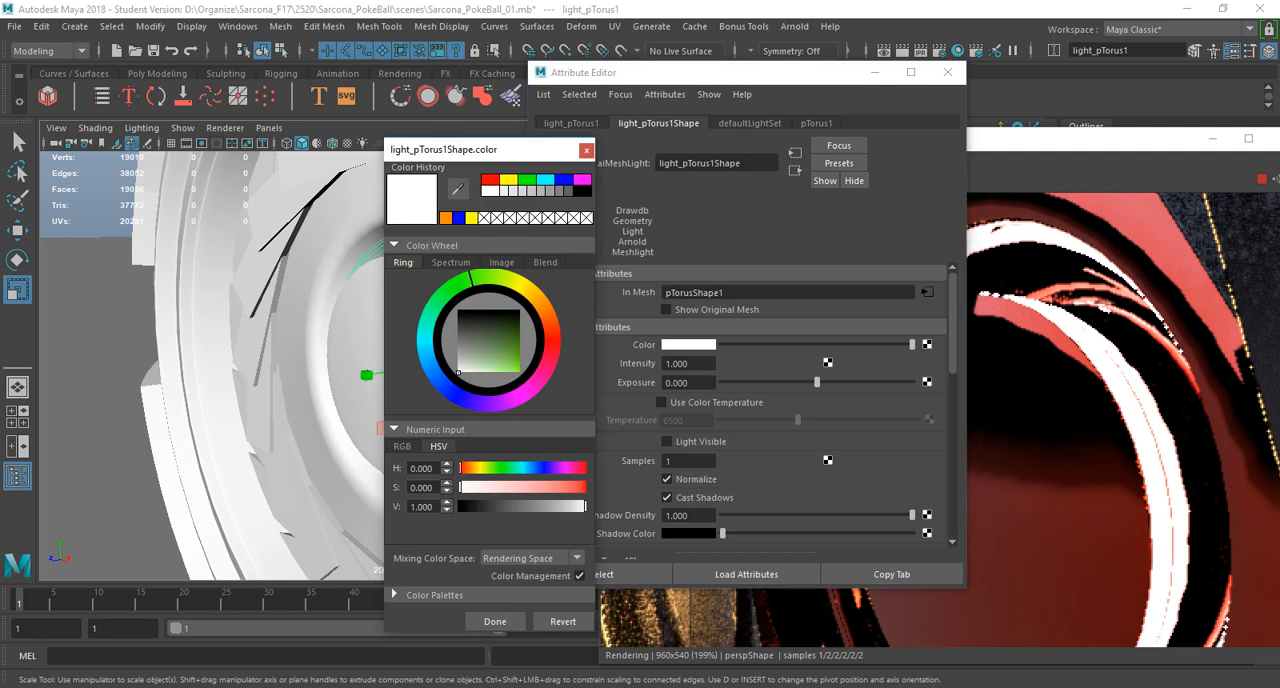
pyautogui.moveTo(458, 372)
pyautogui.mouseDown()
pyautogui.moveTo(520, 372)
pyautogui.moveTo(553, 340)
pyautogui.mouseUp()
pyautogui.click(495, 621)
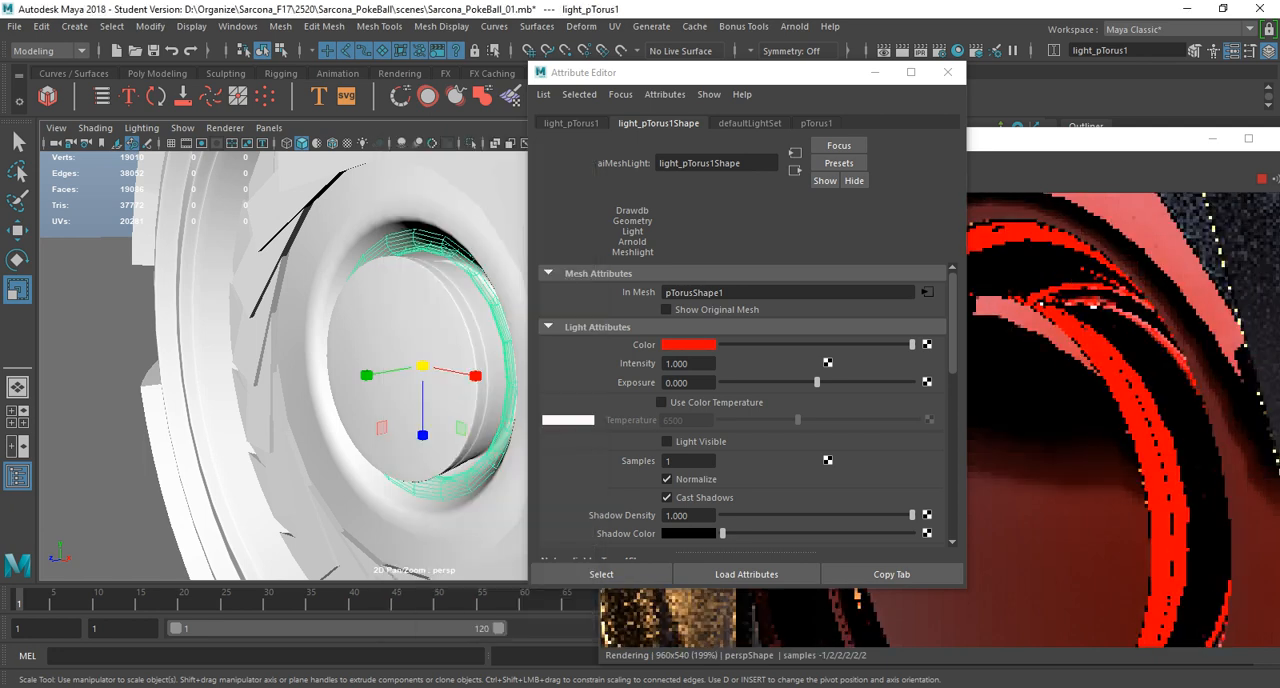
# Reframe the whole Pokeball and examine the red ring light's effect around the centre button in the render.
pyautogui.scroll(-10, 414, 366)
pyautogui.keyDown('alt'); pyautogui.moveTo(414, 366); pyautogui.dragTo(290, 352, button='middle'); pyautogui.keyUp('alt')
pyautogui.keyDown('alt'); pyautogui.moveTo(290, 352); pyautogui.dragTo(286, 346); pyautogui.keyUp('alt')
pyautogui.keyDown('alt'); pyautogui.moveTo(286, 346); pyautogui.dragTo(385, 384, button='middle'); pyautogui.keyUp('alt')
pyautogui.scroll(-4, 385, 384)
pyautogui.keyDown('alt'); pyautogui.moveTo(385, 384); pyautogui.dragTo(386, 342); pyautogui.keyUp('alt')
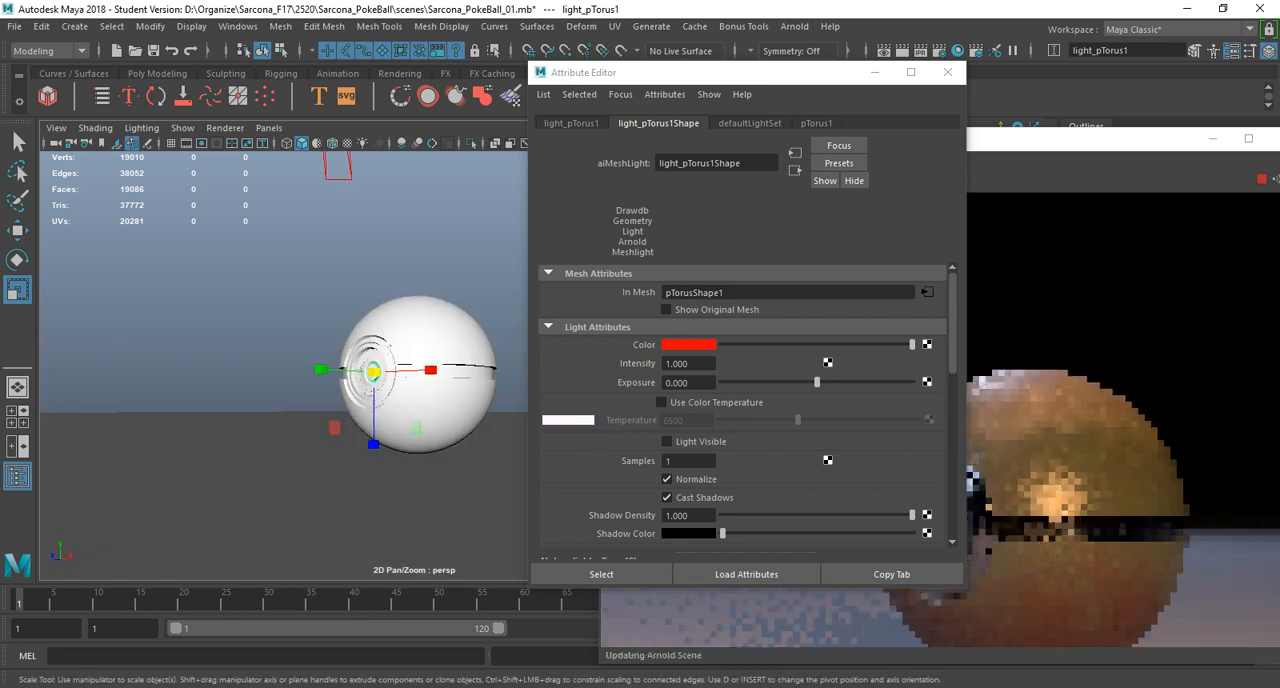
pyautogui.moveTo(1064, 139); pyautogui.dragTo(1060, 142)
pyautogui.scroll(-2, 1054, 538)
pyautogui.moveTo(1054, 538); pyautogui.dragTo(979, 424, button='middle')
pyautogui.moveTo(378, 366)
pyautogui.keyDown('alt'); pyautogui.mouseDown()
pyautogui.moveTo(377, 417)
pyautogui.moveTo(388, 370)
pyautogui.mouseUp(); pyautogui.keyUp('alt')
pyautogui.scroll(2, 377, 417)
pyautogui.scroll(2, 377, 417)
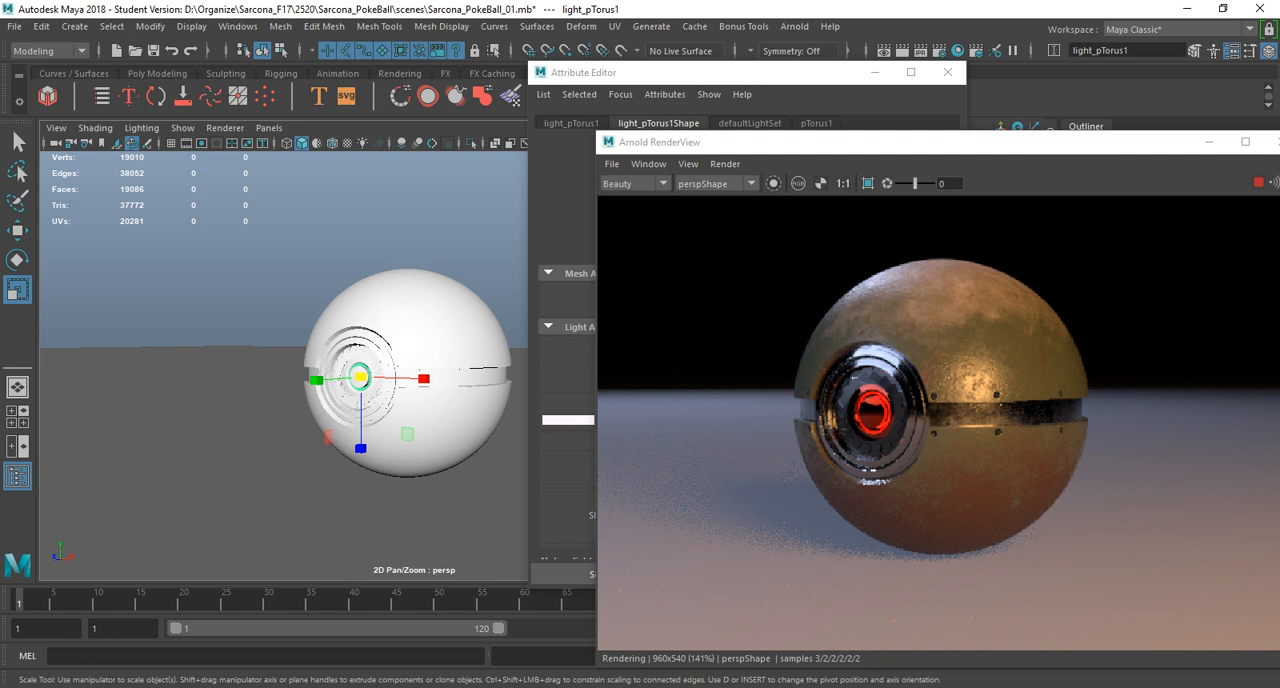
# Create a polygon cube, scale it down and position it in front of the Pokeball's centre button.
pyautogui.click(74, 26)
pyautogui.moveTo(150, 83)
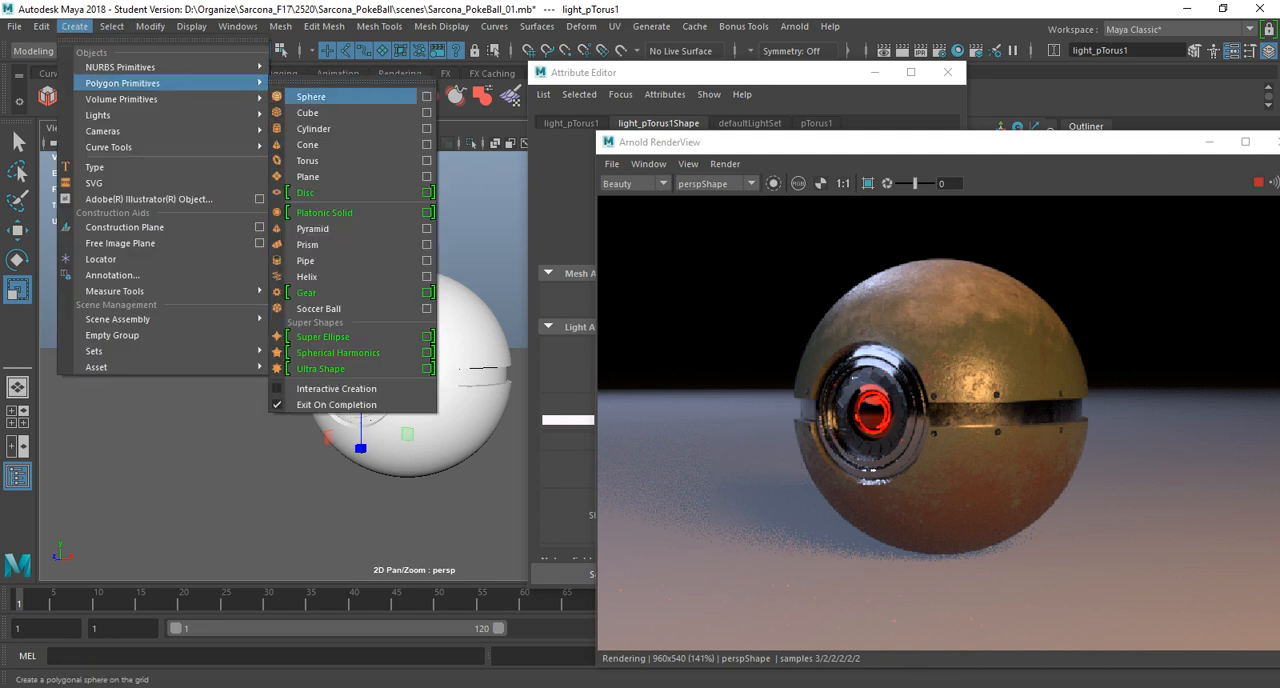
pyautogui.click(307, 112)
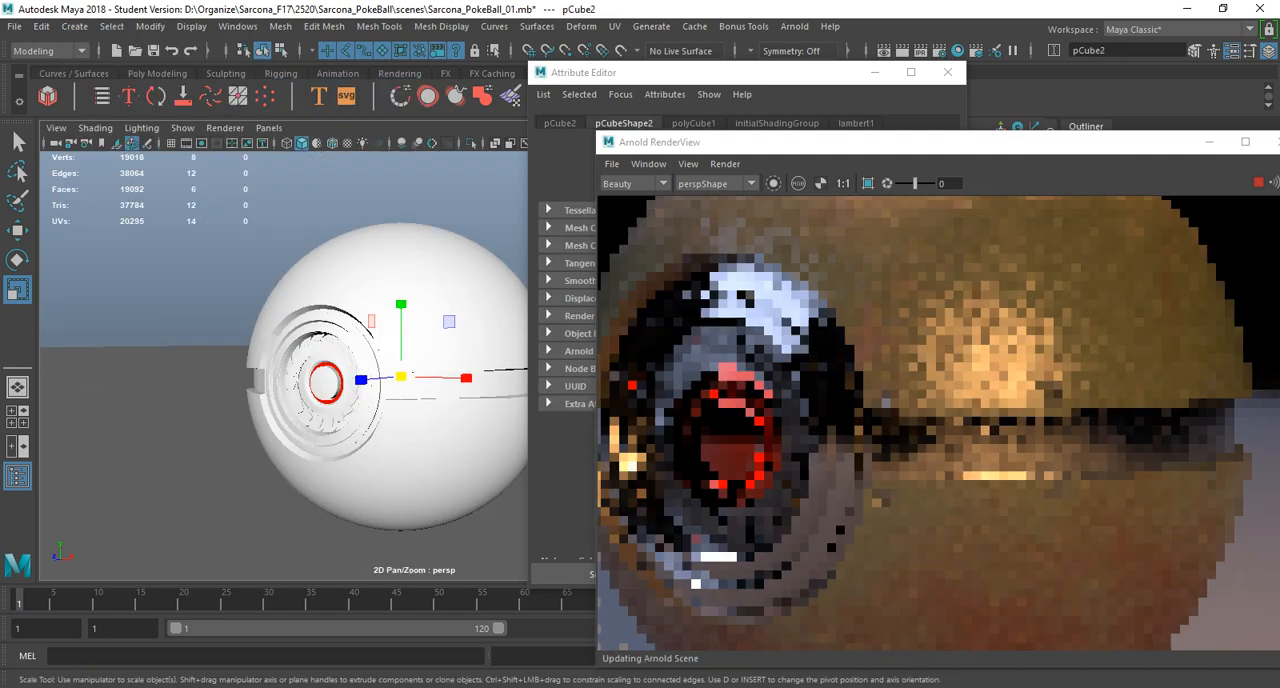
pyautogui.press('w')
pyautogui.moveTo(356, 380); pyautogui.dragTo(280, 384)
pyautogui.press('r')
pyautogui.press('w')
pyautogui.press('r')
pyautogui.press('w')
pyautogui.press('f')
pyautogui.scroll(-12, 345, 382)
pyautogui.scroll(5, 280, 384)
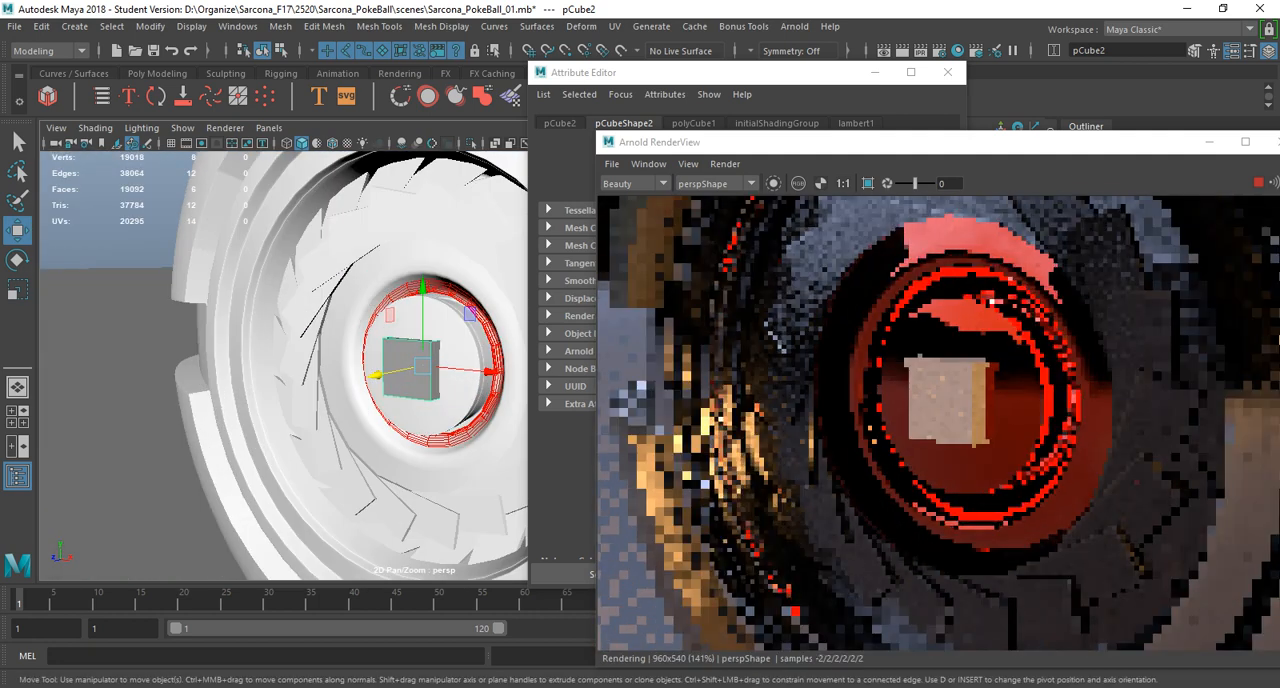
# Scale the cube down to a small block and move it up onto the top of the red ring light.
pyautogui.press('r')
pyautogui.moveTo(490, 369); pyautogui.dragTo(387, 372)
pyautogui.press('w')
pyautogui.moveTo(432, 282); pyautogui.dragTo(432, 210)
# Move the small block's pivot to the centre of the ring, using wireframe display and point snapping.
pyautogui.moveTo(386, 294); pyautogui.dragTo(417, 367)
pyautogui.press('4')
pyautogui.press('d')
pyautogui.press('v')
pyautogui.press('d')
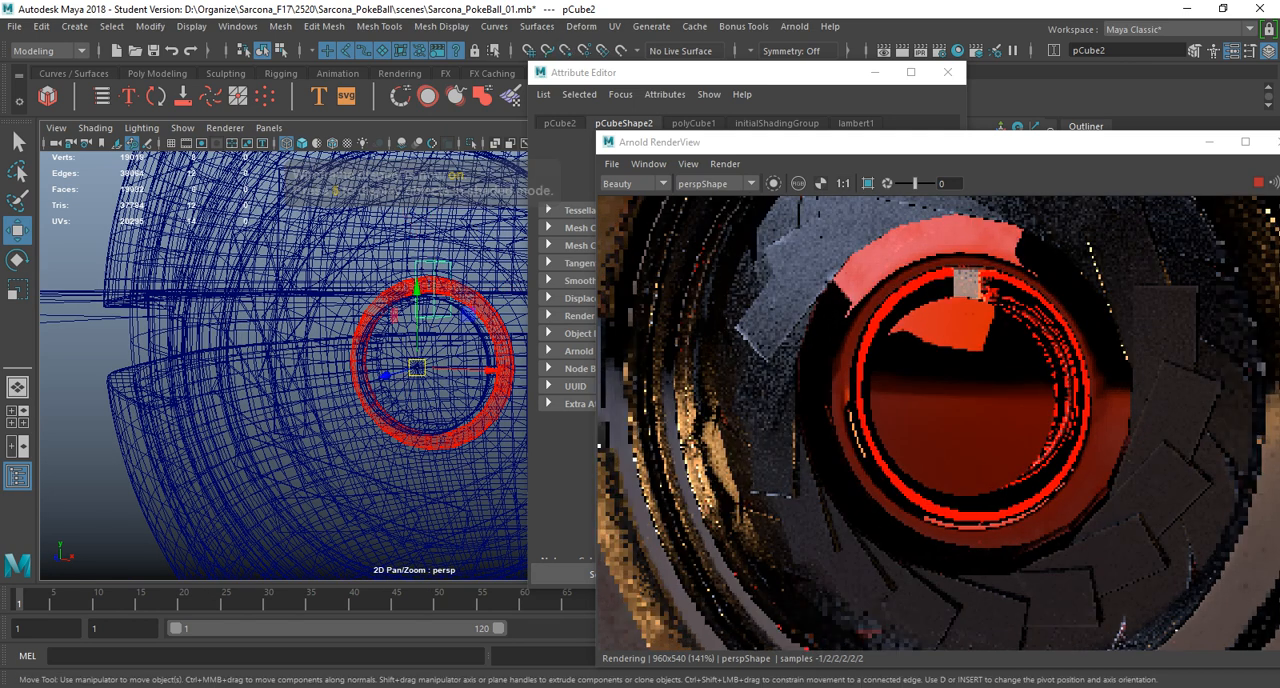
# Duplicate the block and rotate the copy around the ring's centre to sit beside the original.
pyautogui.hotkey('ctrl', 'd')
pyautogui.press('4')
pyautogui.press('5')
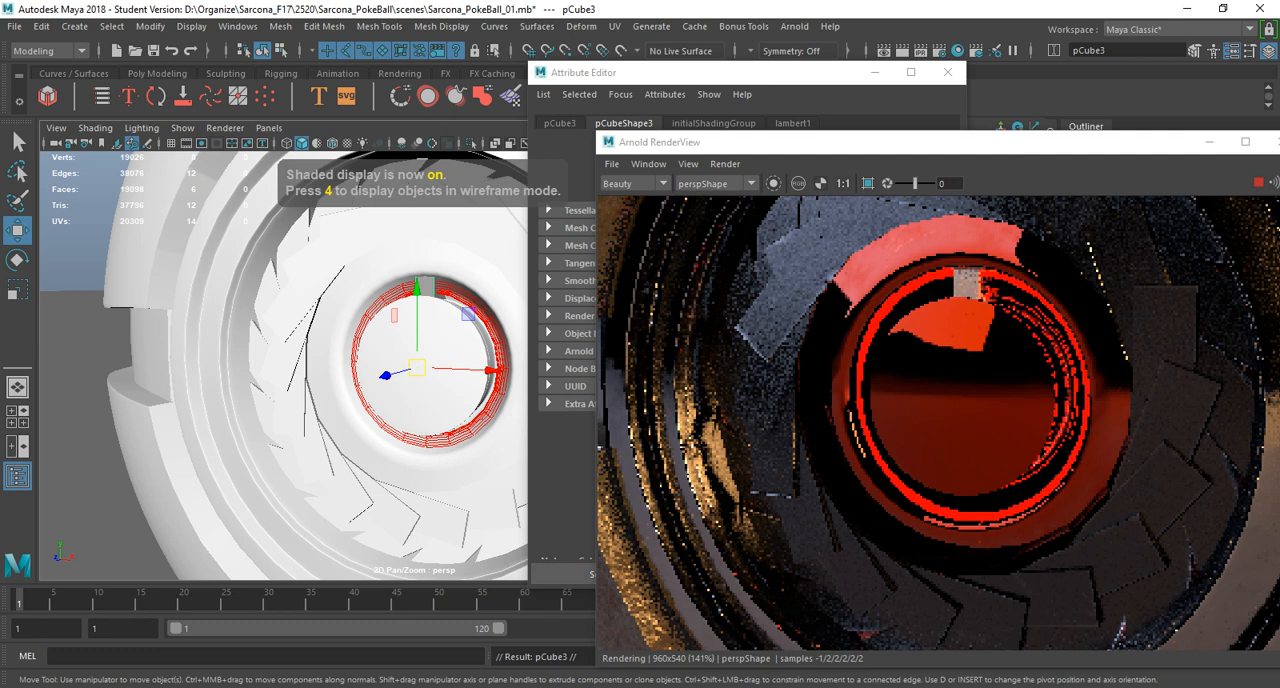
pyautogui.press('e')
pyautogui.moveTo(465, 317); pyautogui.dragTo(484, 355)
pyautogui.moveTo(692, 72); pyautogui.dragTo(687, 72)
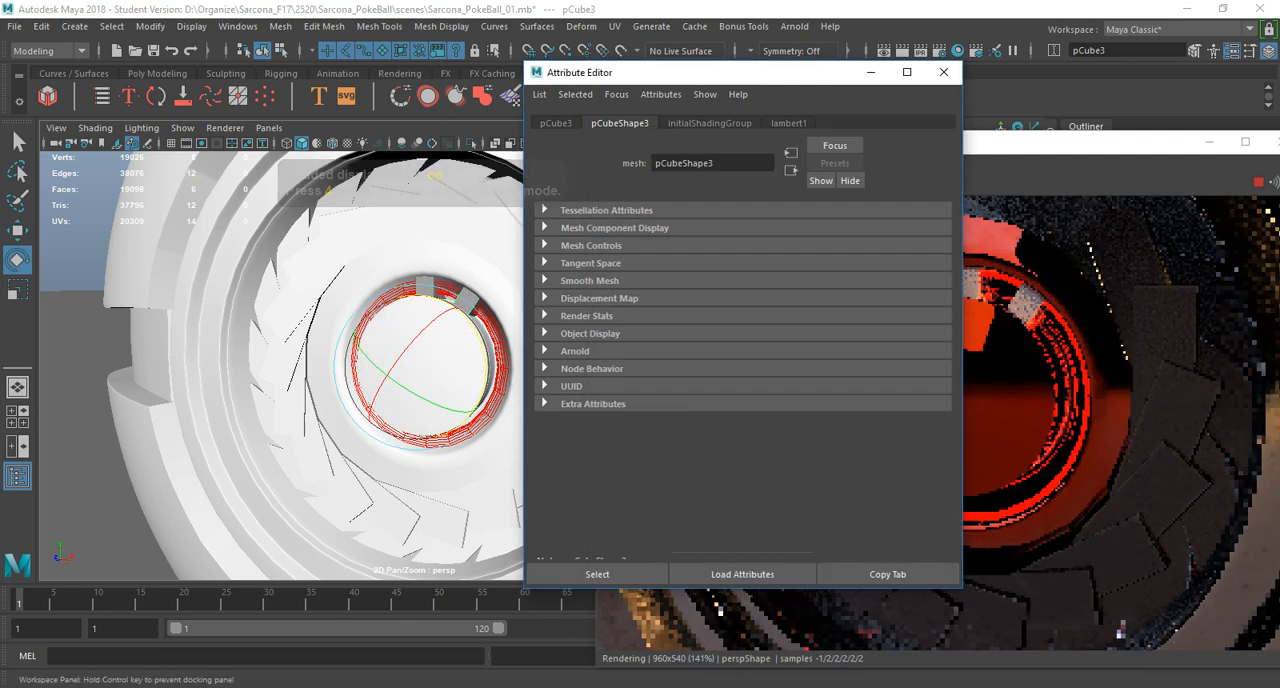
# Set the copied block's Z rotation to -30 degrees.
pyautogui.click(555, 123)
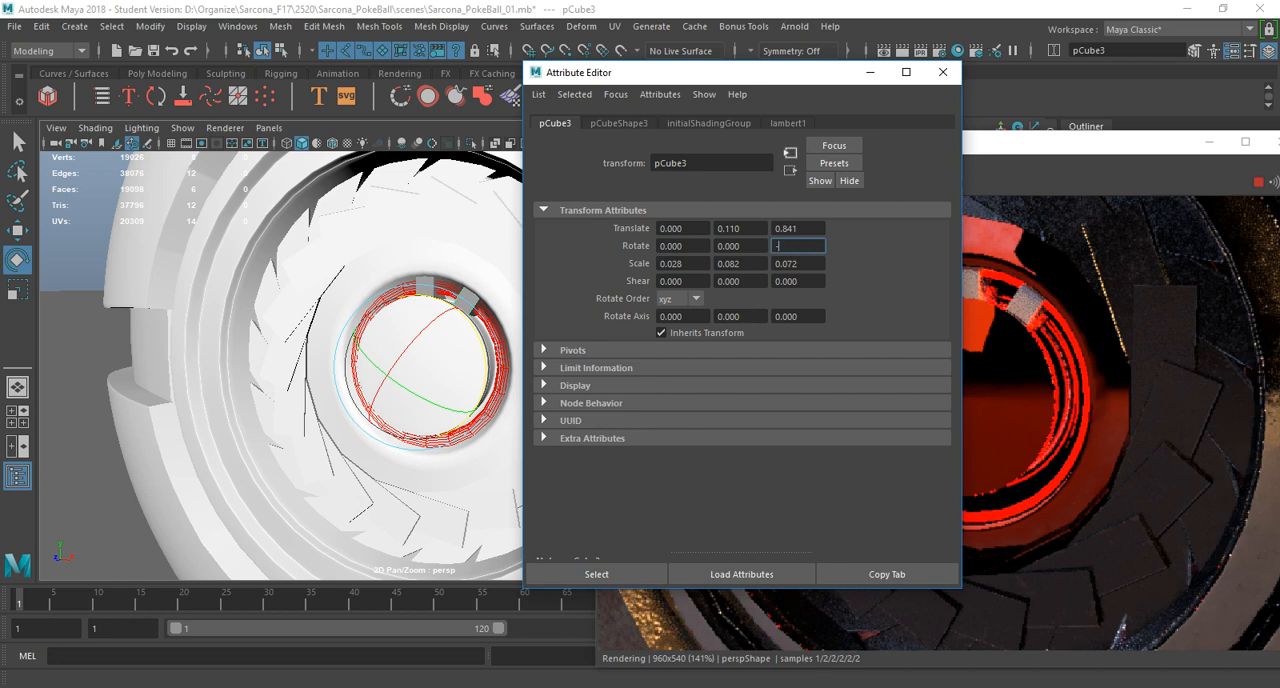
pyautogui.write('-30')
pyautogui.press('Return')
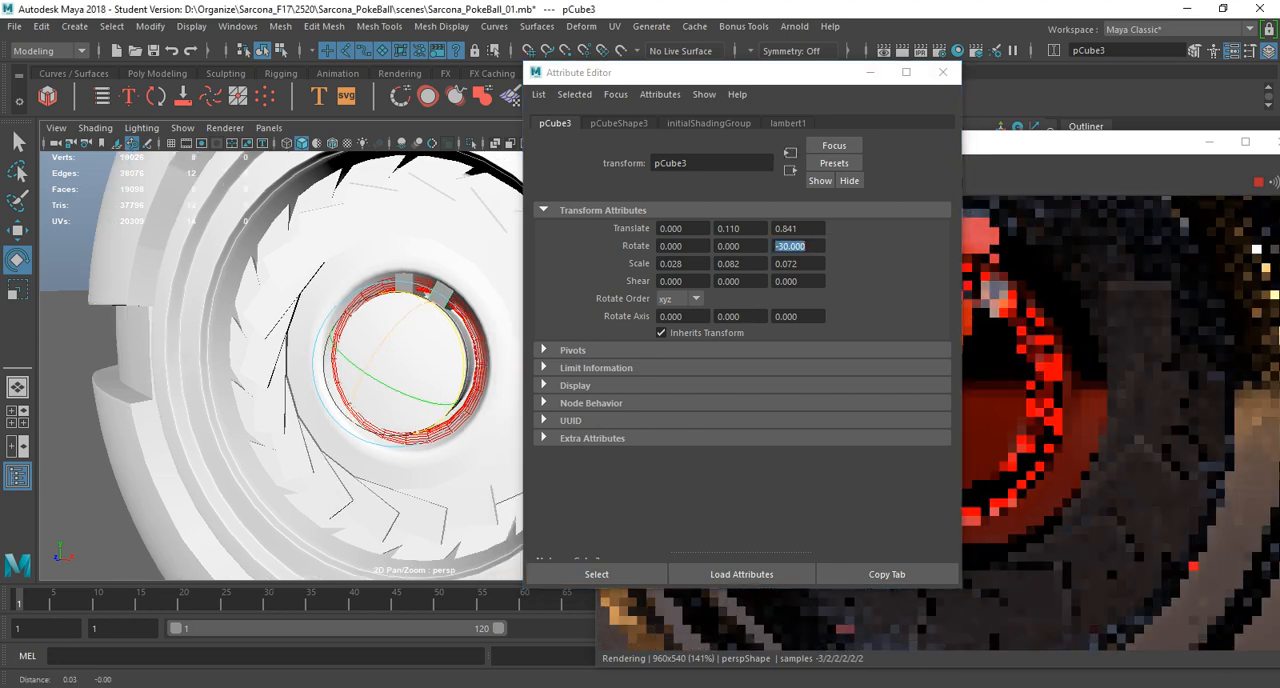
# Repeat the transformed duplication at 30-degree increments until twelve blocks encircle the red ring light.
pyautogui.hotkey('shift', 'd')
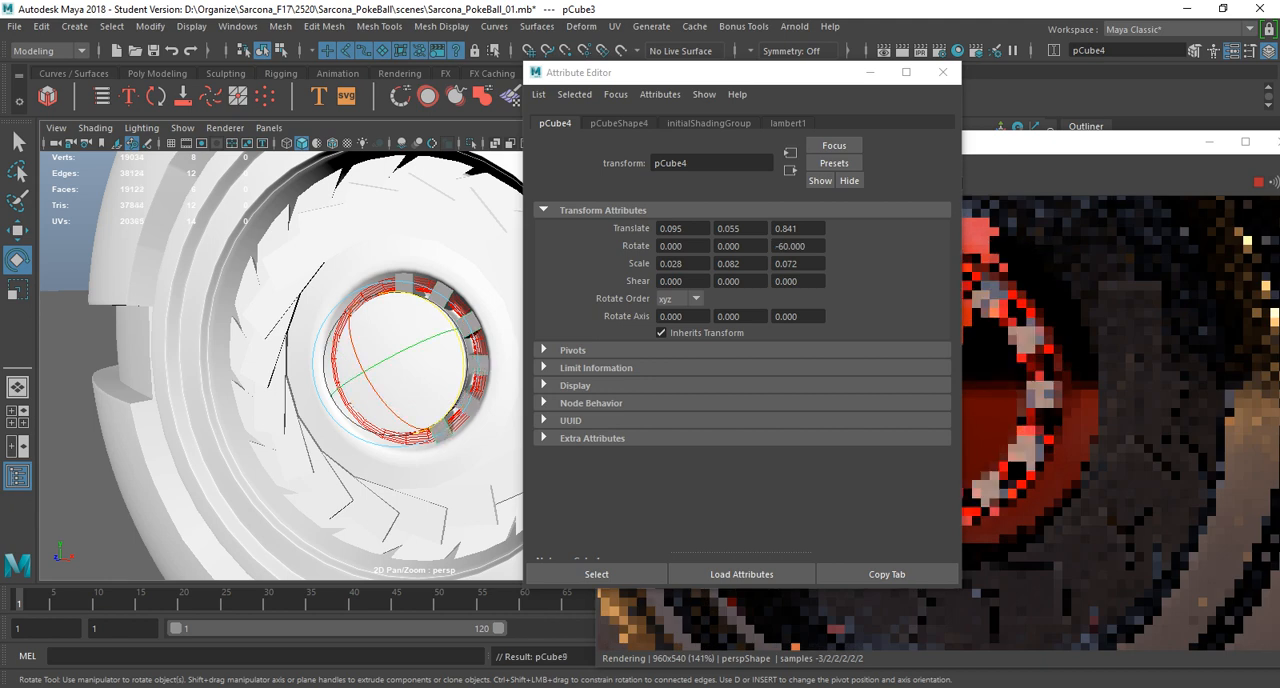
pyautogui.hotkey('shift', 'd')
pyautogui.hotkey('shift', 'd')
pyautogui.hotkey('shift', 'd')
pyautogui.hotkey('shift', 'd')
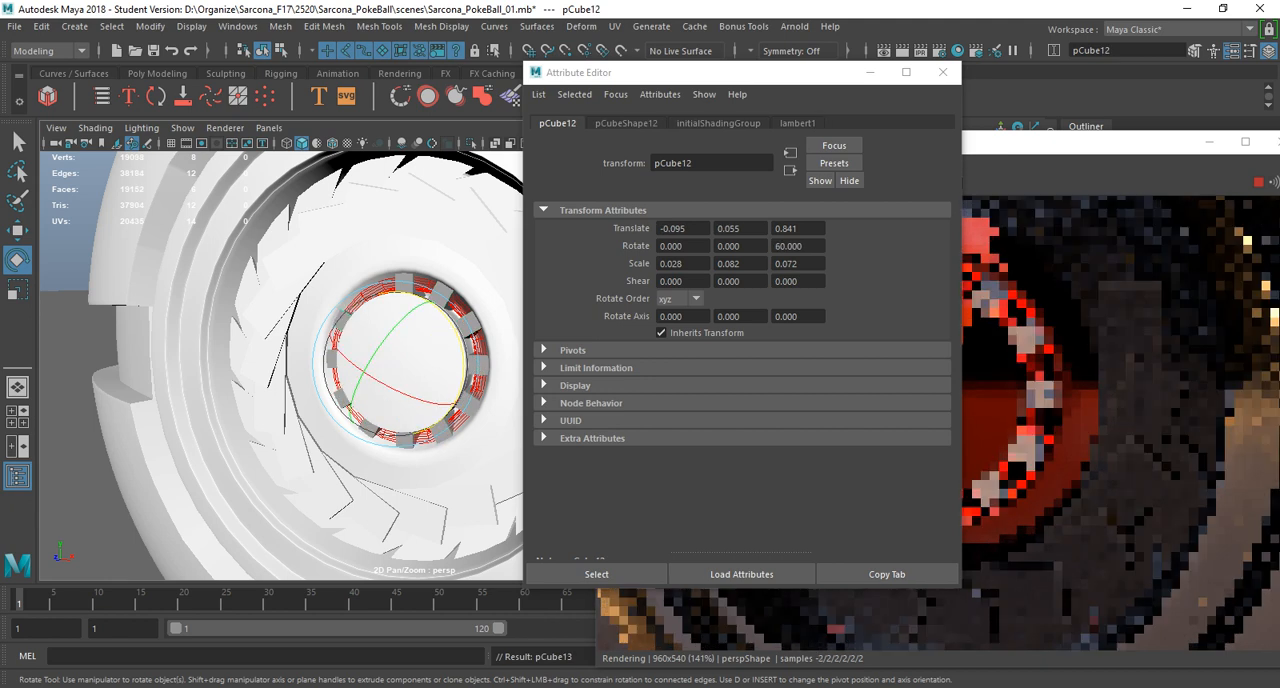
# Select all twelve ring blocks, pCube2 through pCube13, and assign them a new aiStandardSurface material.
pyautogui.click(238, 26)
pyautogui.moveTo(320, 163)
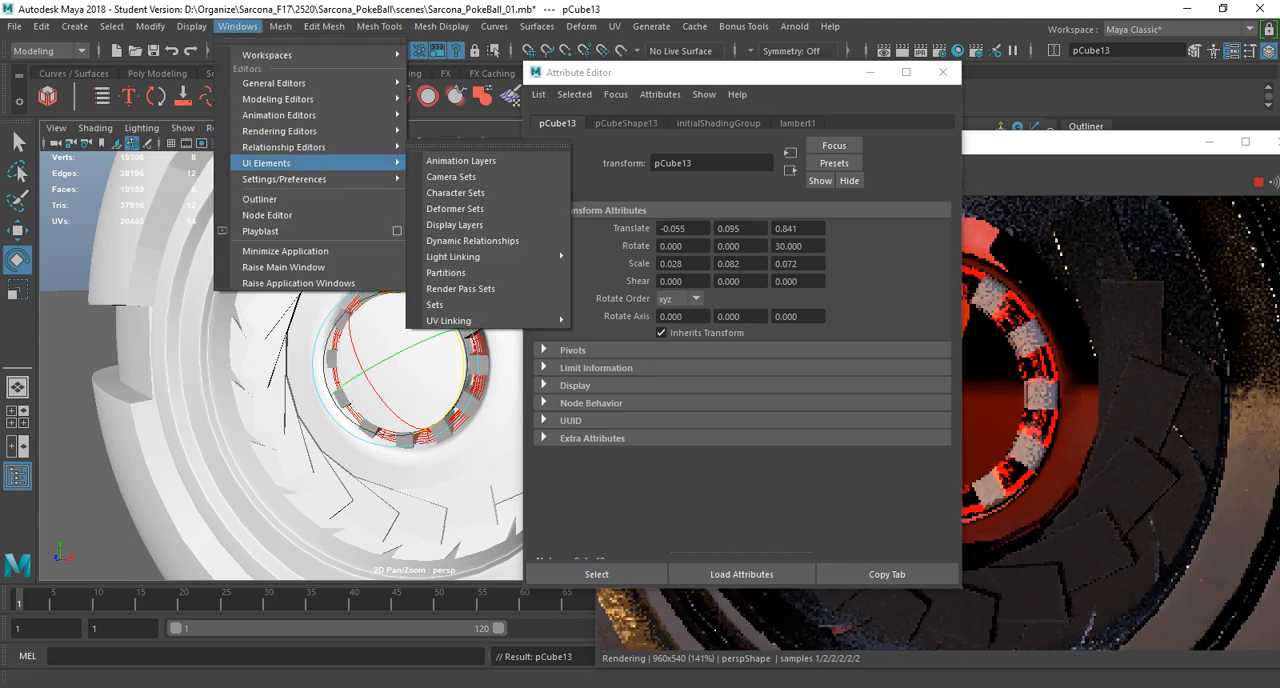
pyautogui.click(262, 199)
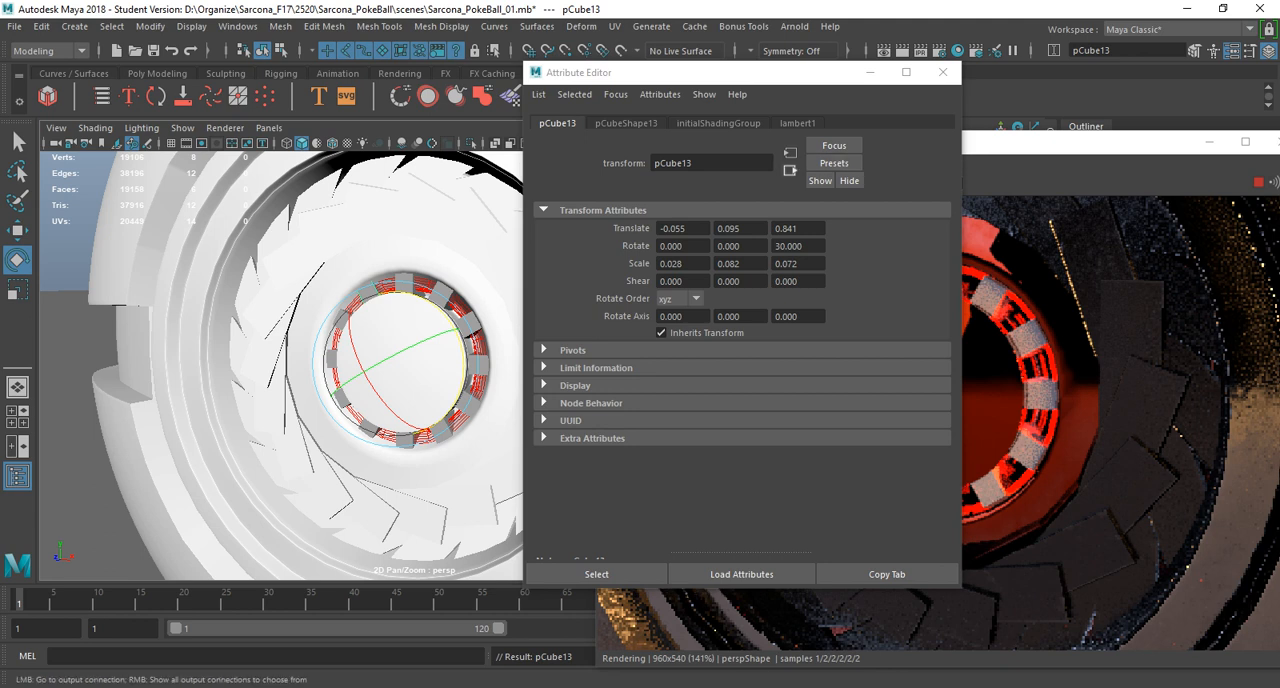
pyautogui.moveTo(1010, 142); pyautogui.dragTo(608, 122)
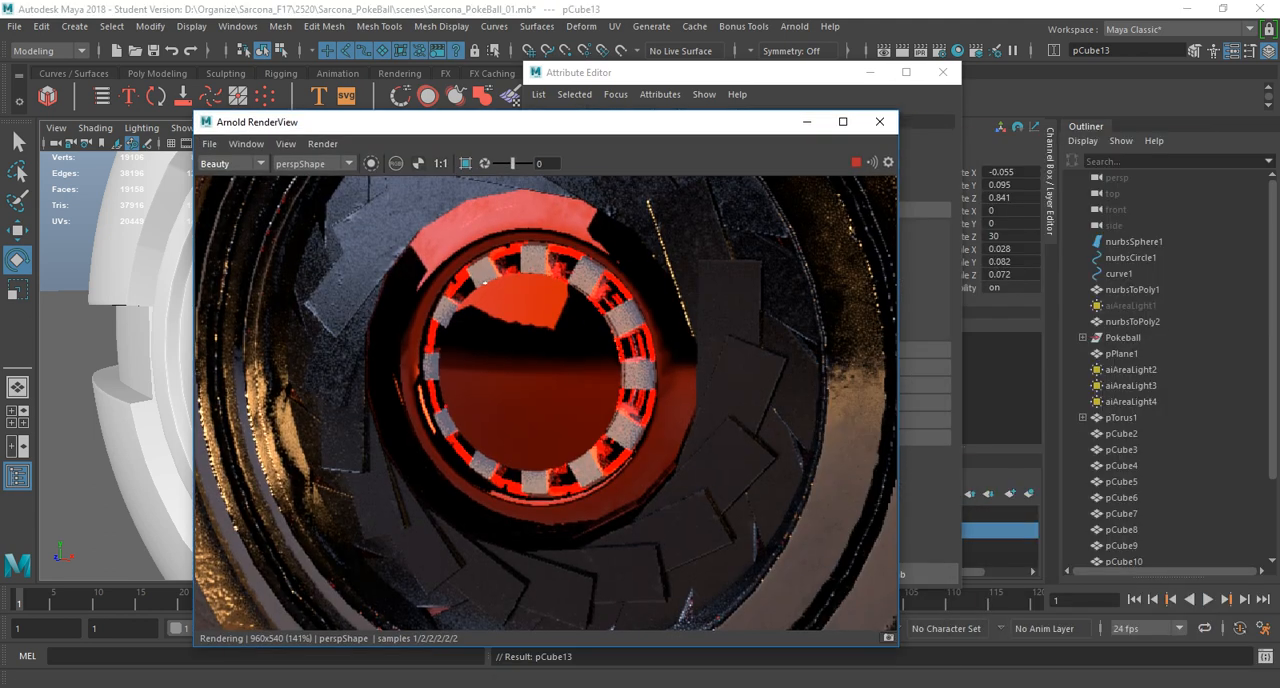
pyautogui.scroll(-2, 1165, 370)
pyautogui.keyDown('shift'); pyautogui.click(1121, 338); pyautogui.keyUp('shift')
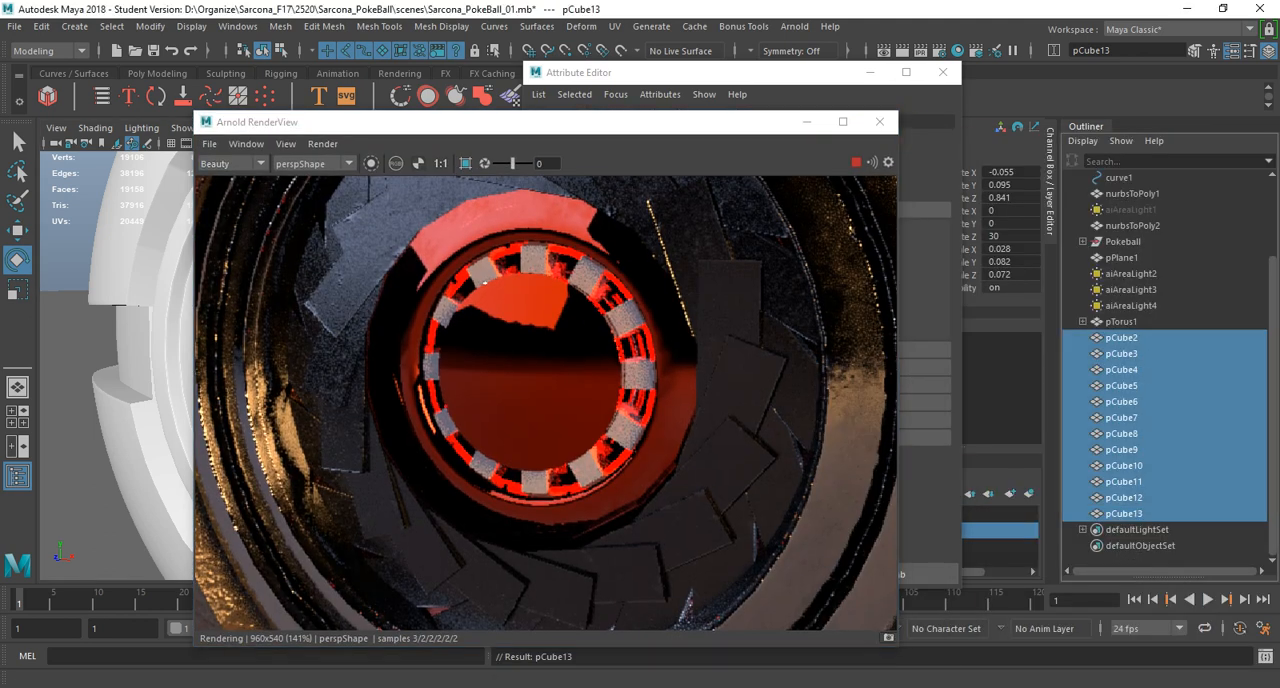
pyautogui.press('space')
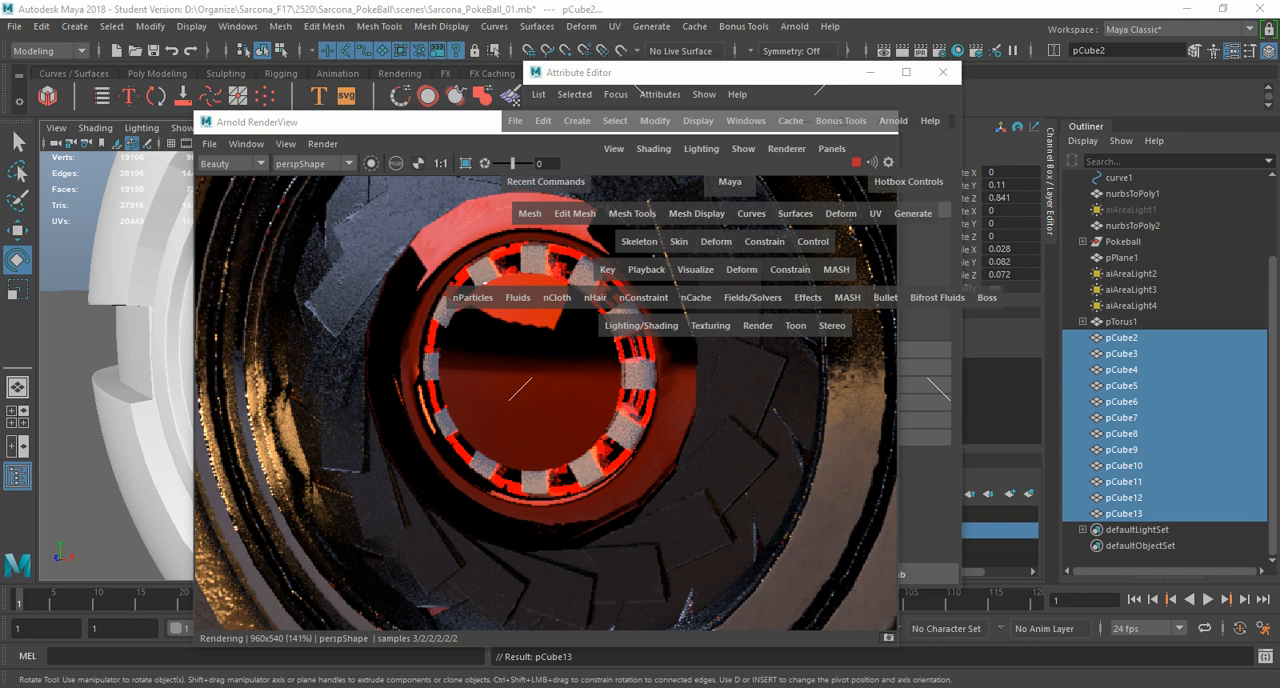
pyautogui.click(641, 325)
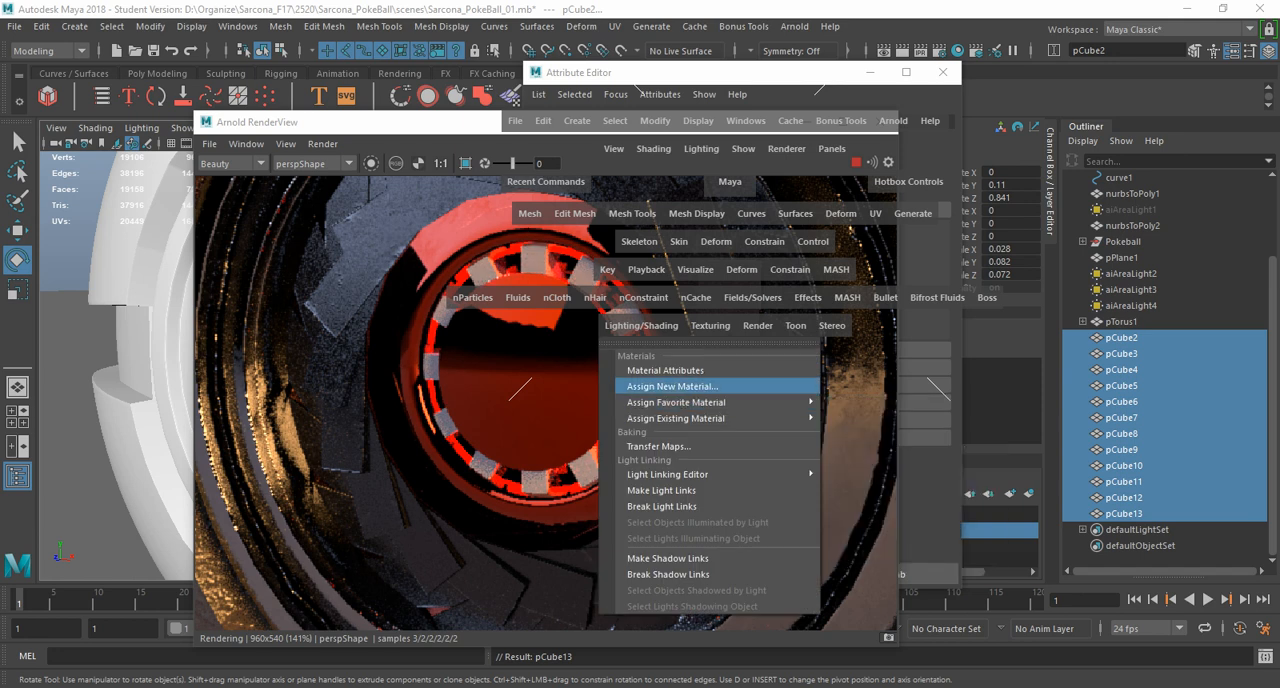
pyautogui.click(880, 539)
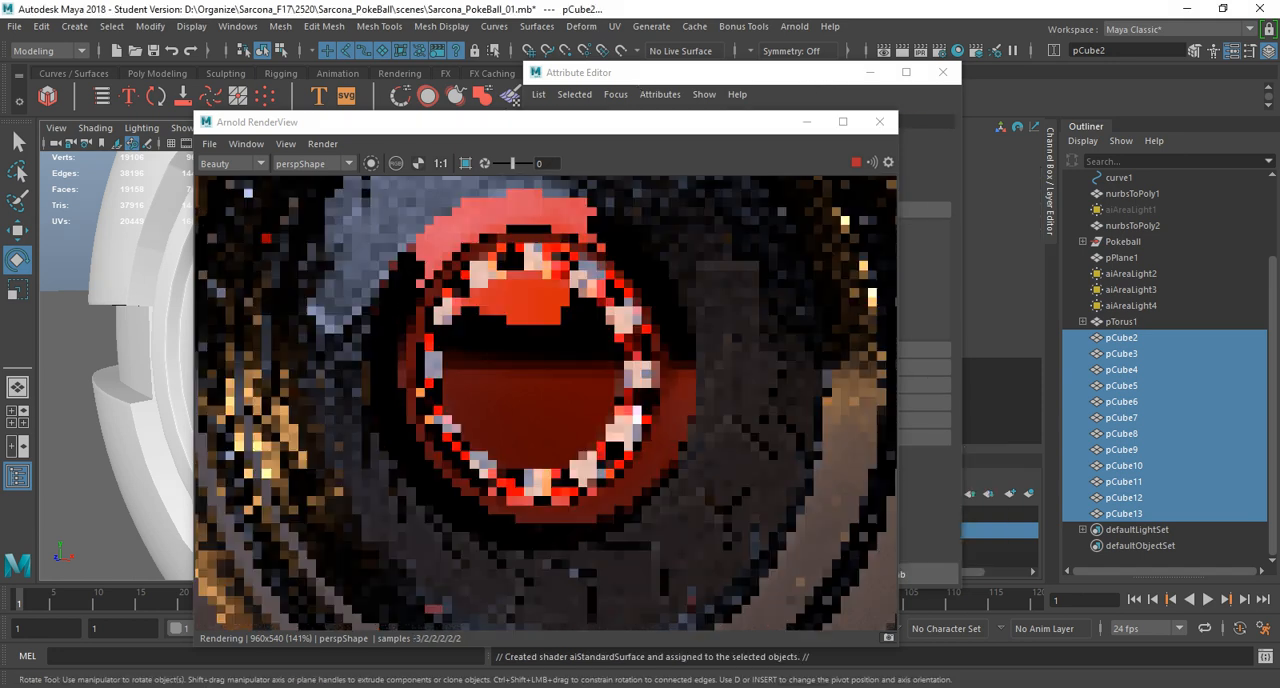
# Make the blocks' material fully black, with black base and specular colors, specular roughness 0 and specular weight 0.
pyautogui.scroll(1, 740, 400)
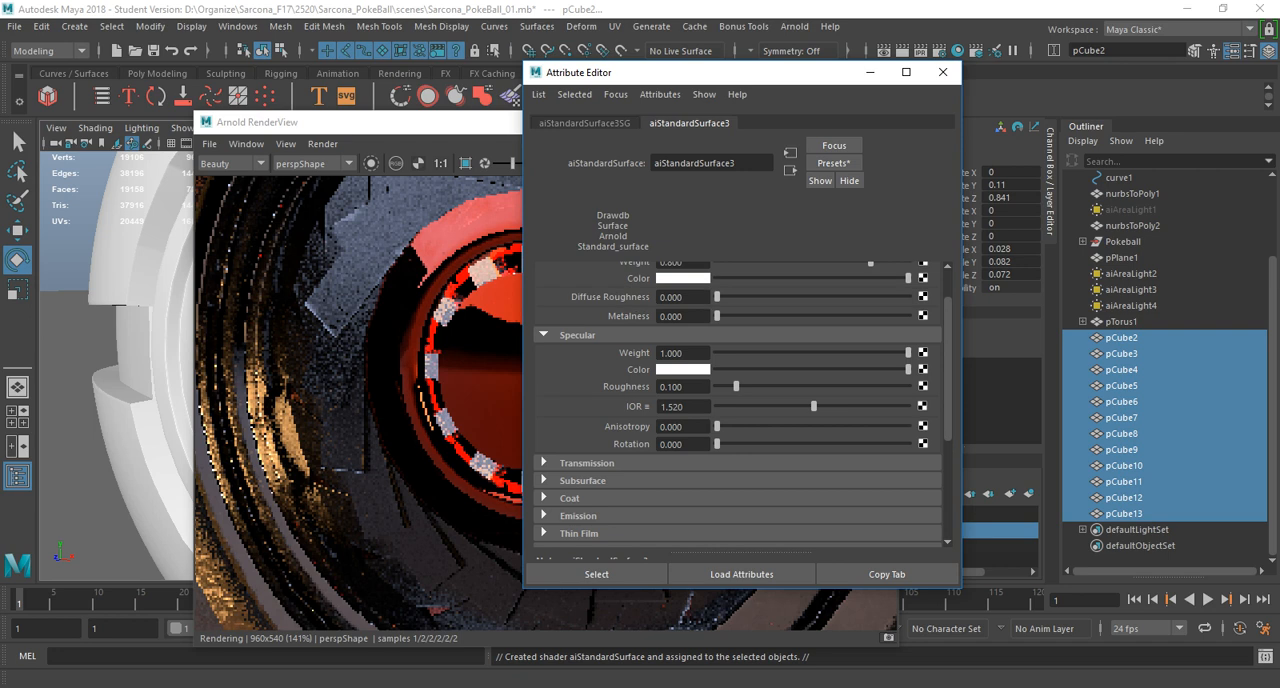
pyautogui.scroll(1, 740, 400)
pyautogui.moveTo(908, 326); pyautogui.dragTo(716, 326)
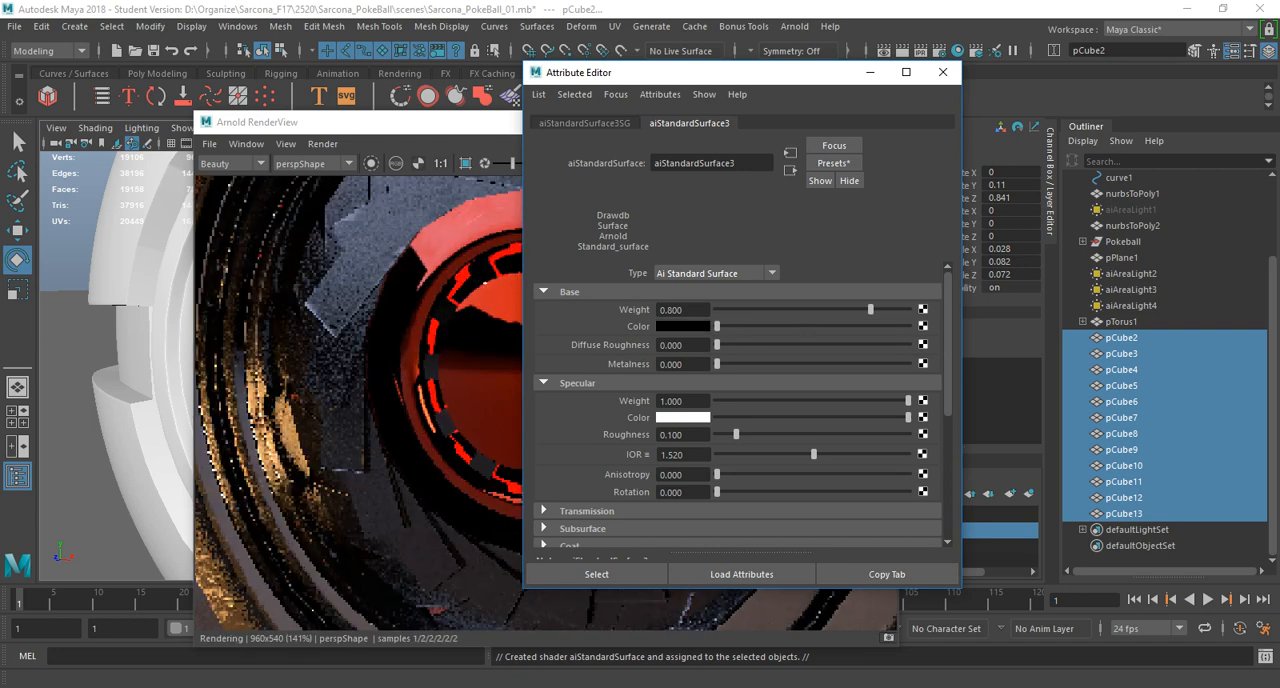
pyautogui.moveTo(736, 435); pyautogui.dragTo(716, 435)
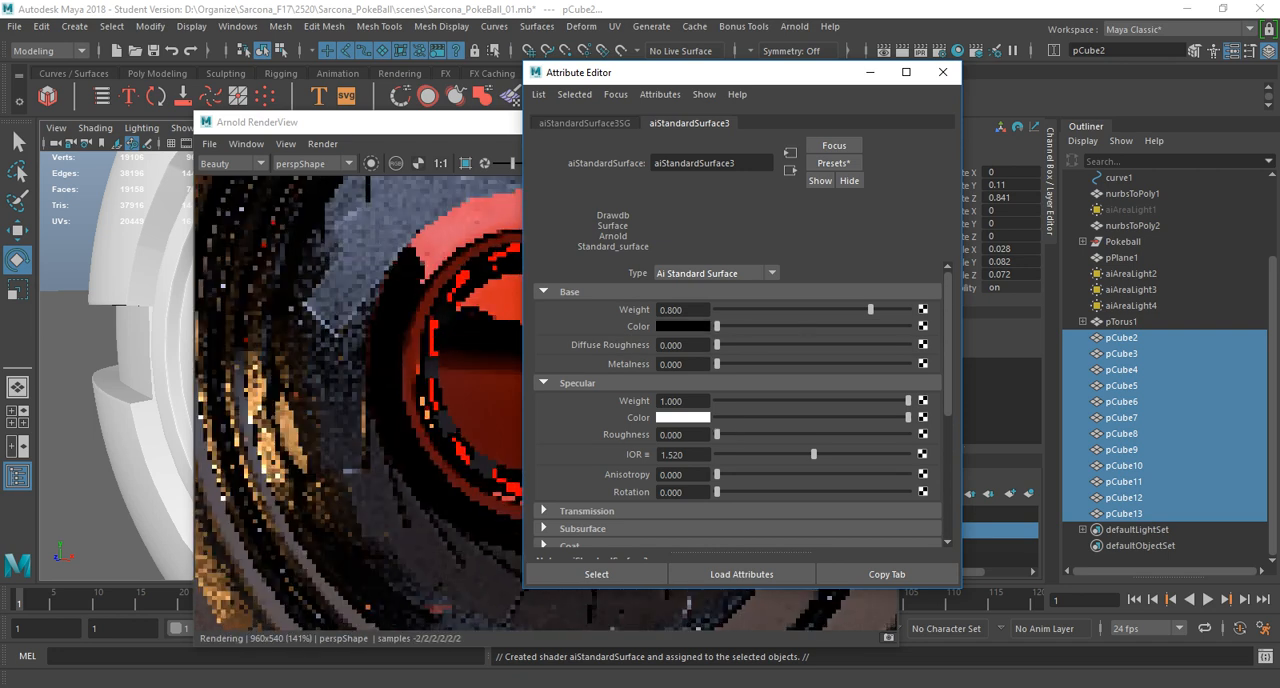
pyautogui.moveTo(908, 418); pyautogui.dragTo(767, 401)
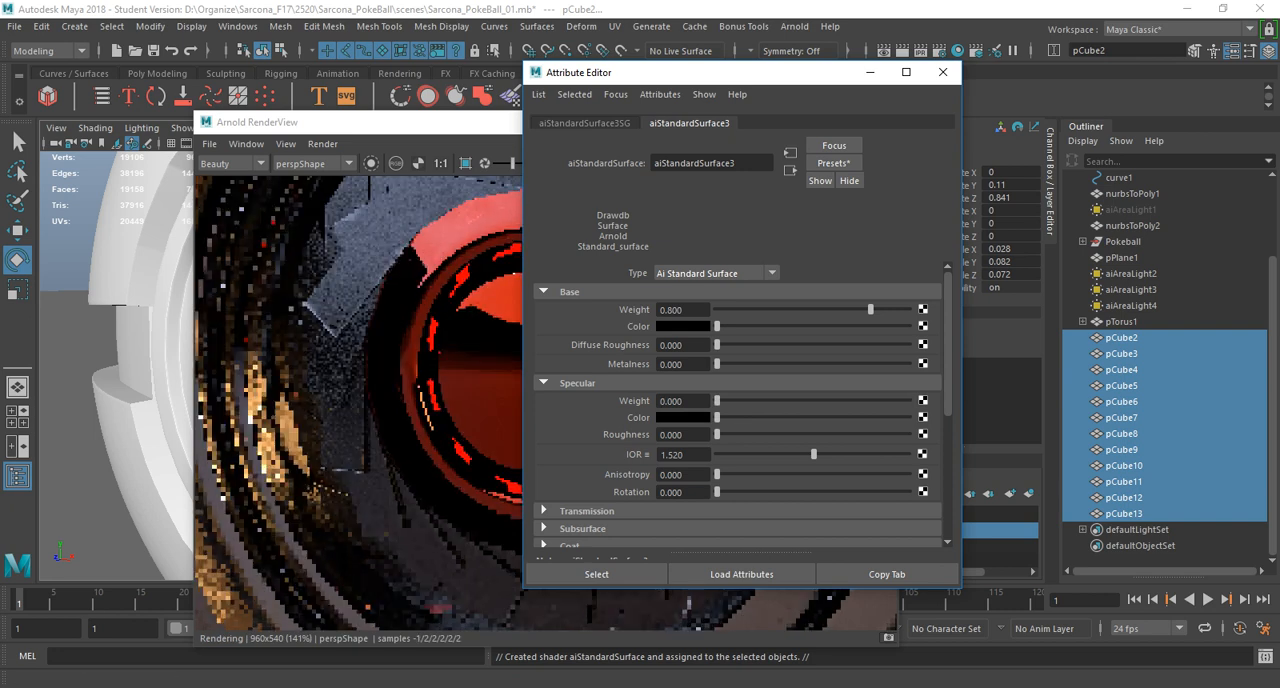
pyautogui.click(942, 72)
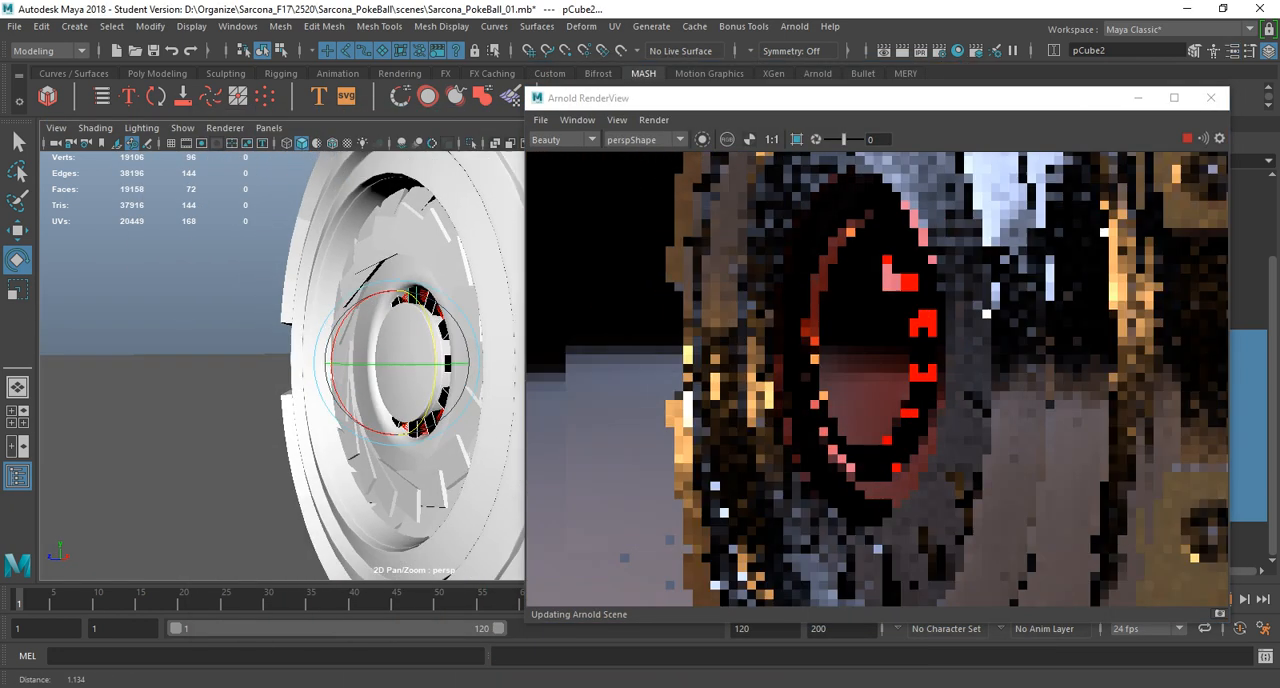
# Create a polygon sphere at the Pokeball's centre and scale it uniformly to about 1.041.
pyautogui.scroll(-5, 282, 365)
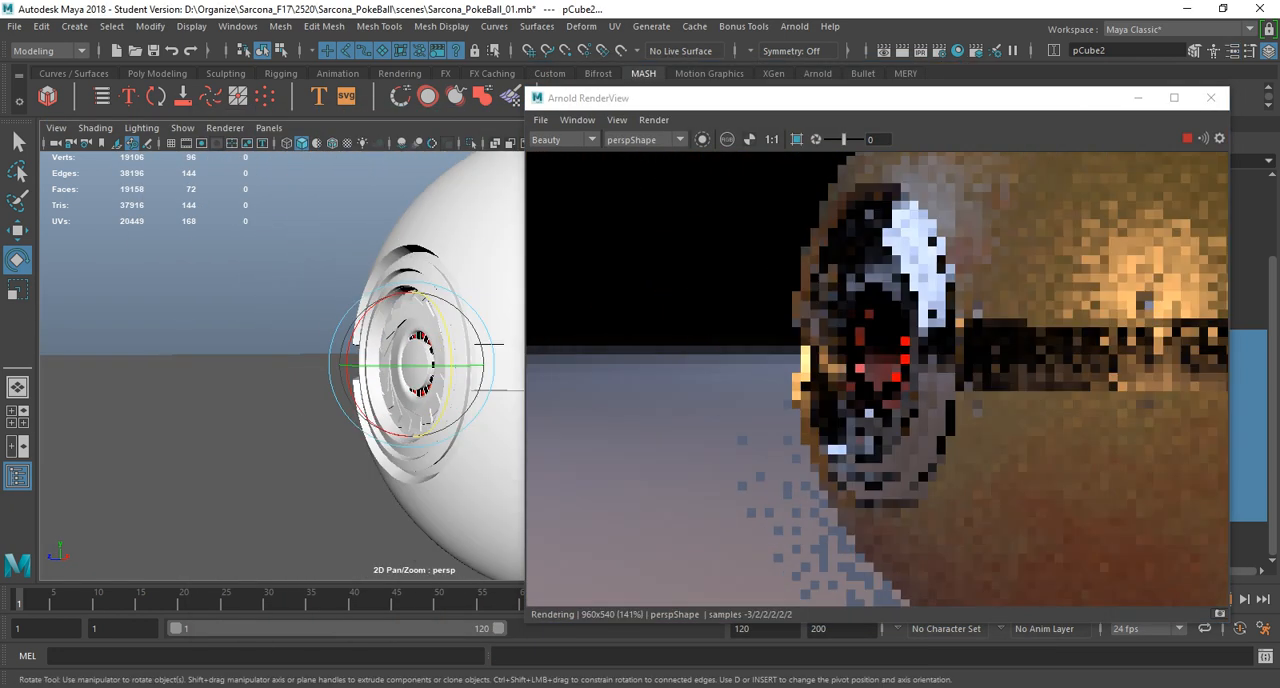
pyautogui.keyDown('alt'); pyautogui.moveTo(240, 340); pyautogui.dragTo(332, 358); pyautogui.keyUp('alt')
pyautogui.scroll(-4, 330, 380)
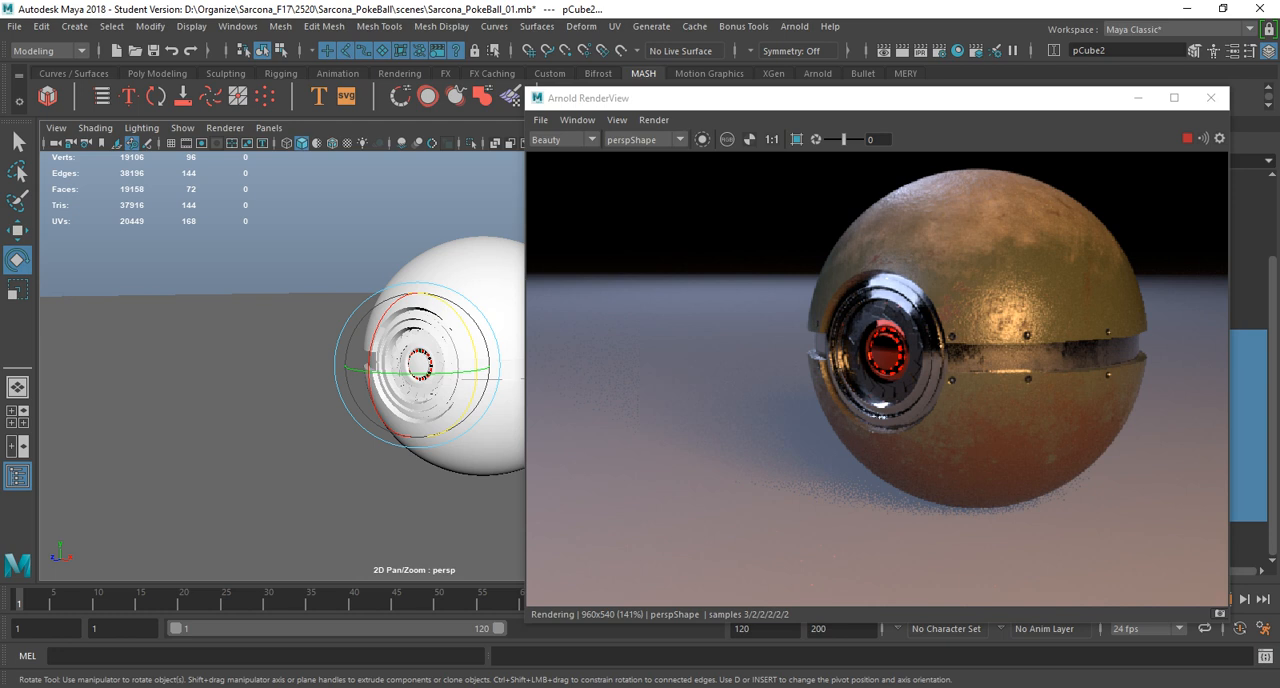
pyautogui.moveTo(704, 98); pyautogui.dragTo(572, 76)
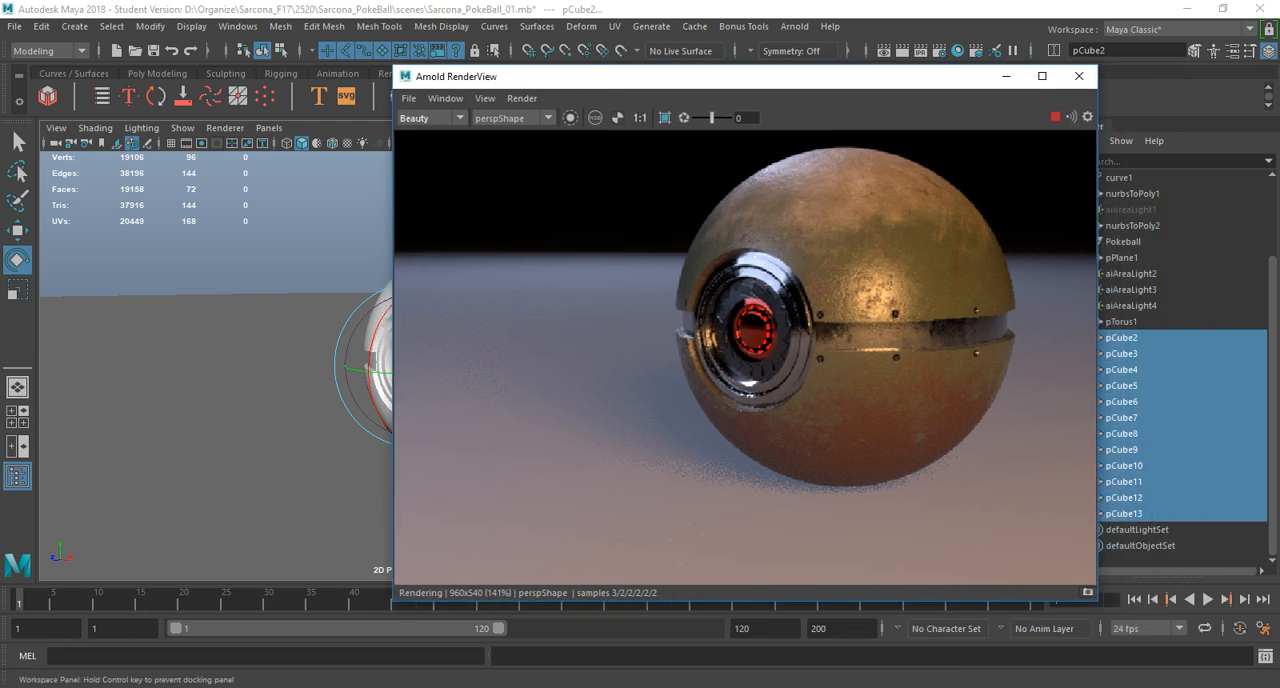
pyautogui.click(74, 26)
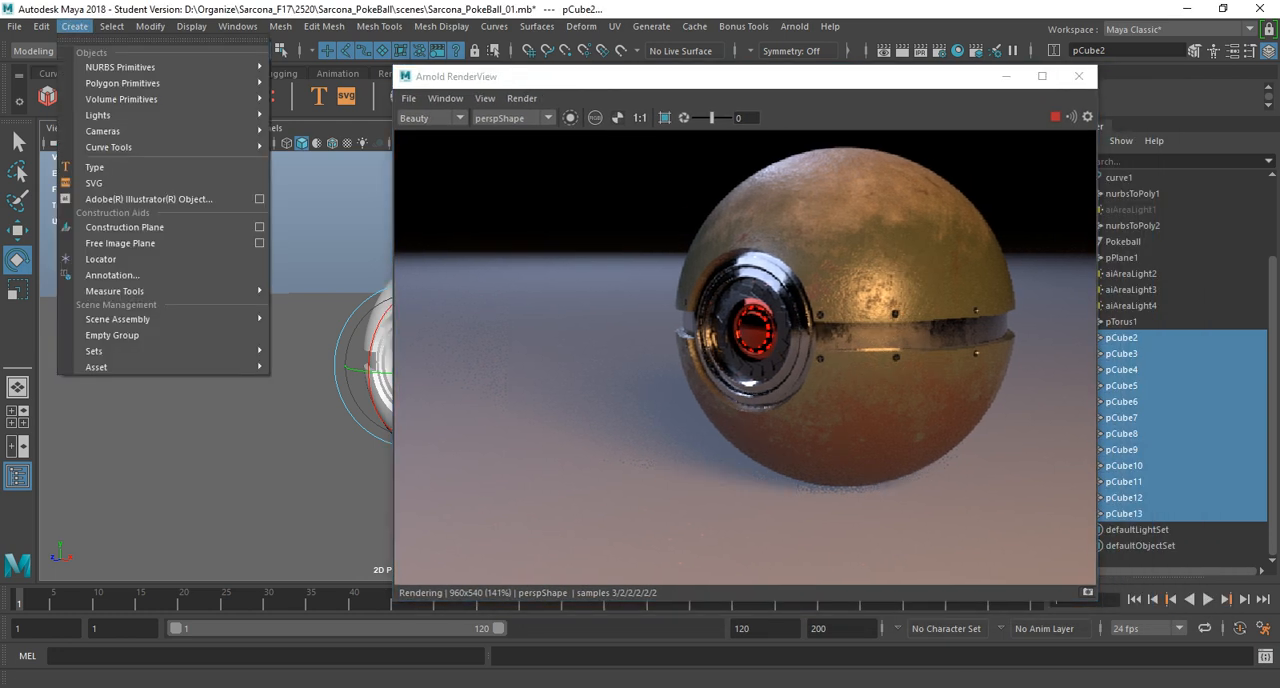
pyautogui.moveTo(122, 83)
pyautogui.click(310, 96)
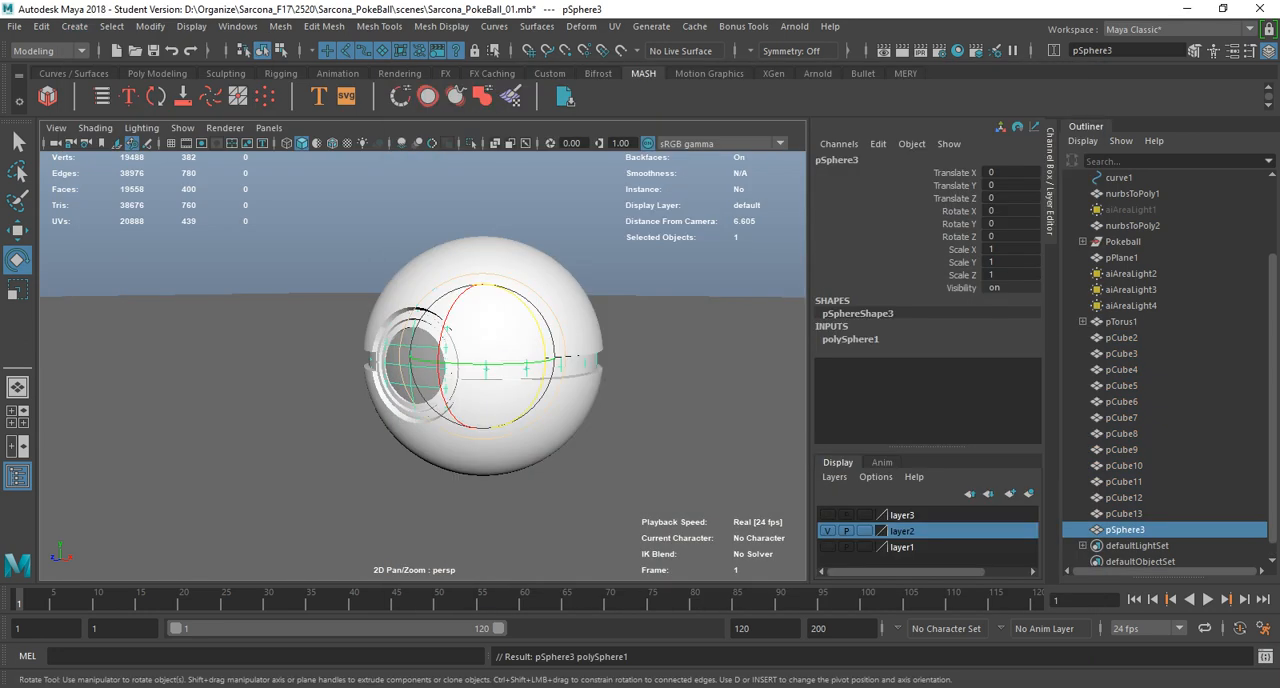
pyautogui.press('r')
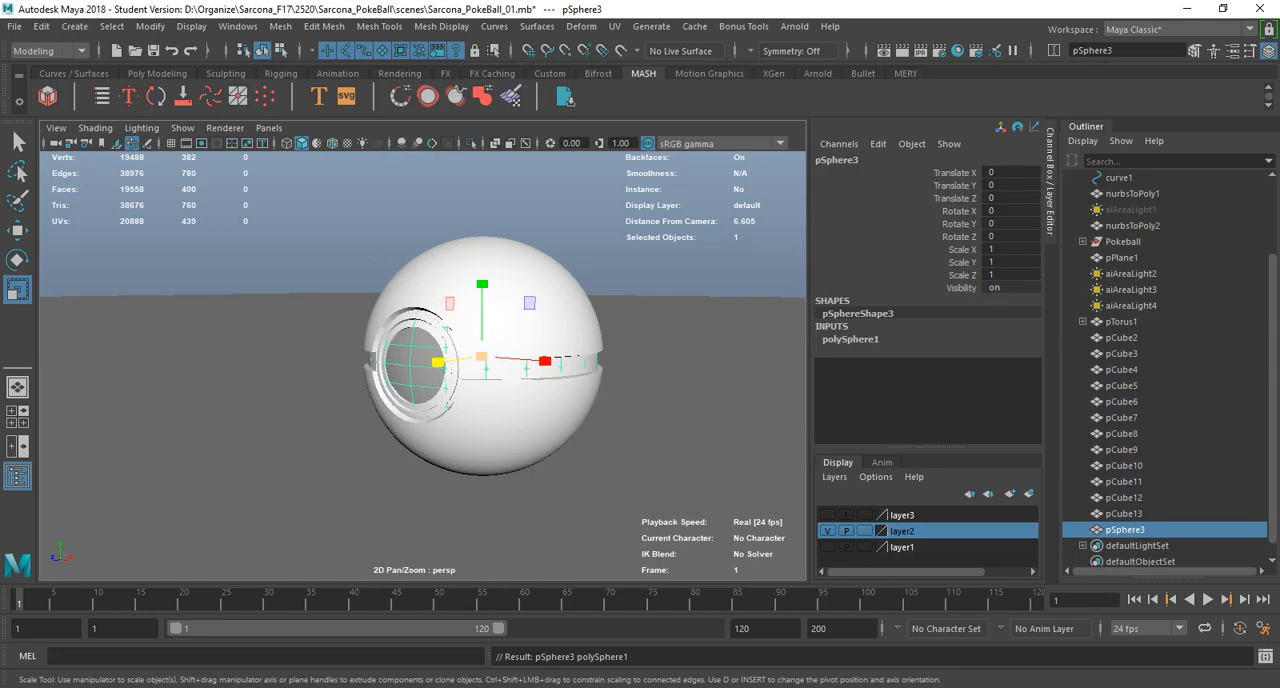
pyautogui.moveTo(481, 357); pyautogui.dragTo(485, 357)
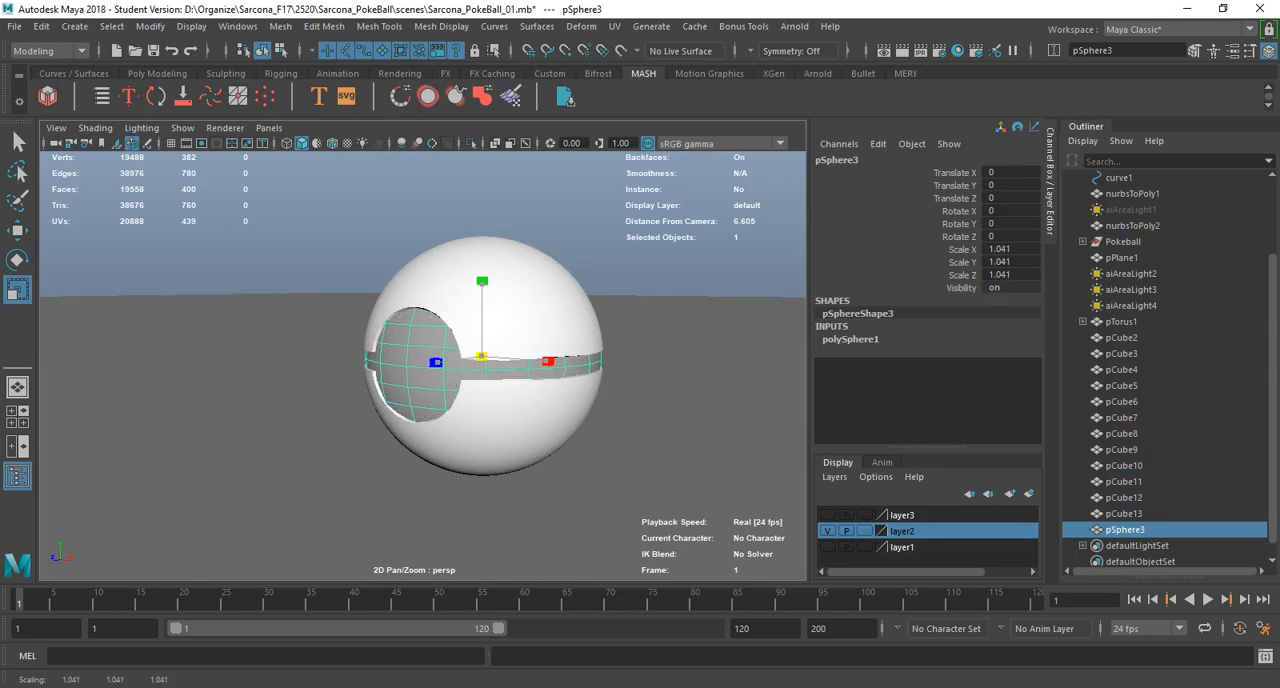
# Rotate the new sphere 90 degrees about X so its pole faces out through the Pokeball's button opening.
pyautogui.press('e')
pyautogui.moveTo(484, 345); pyautogui.dragTo(486, 383)
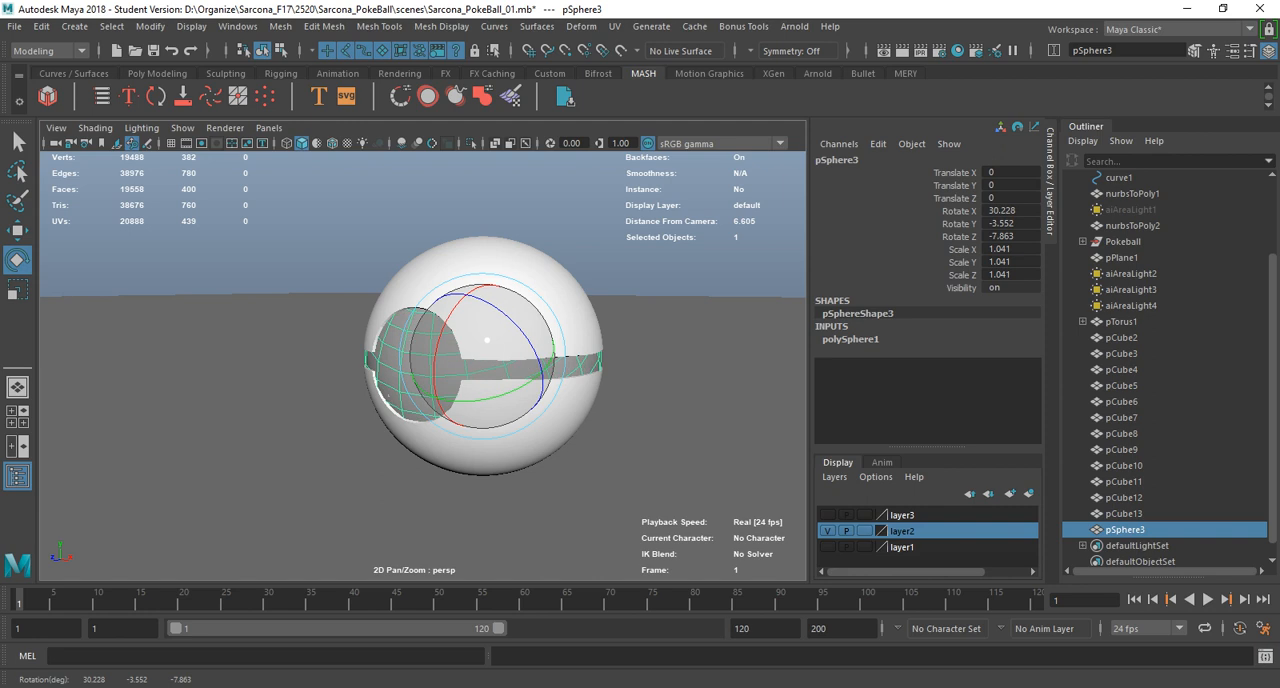
pyautogui.hotkey('ctrl', 'z')
pyautogui.moveTo(453, 303); pyautogui.dragTo(455, 403)
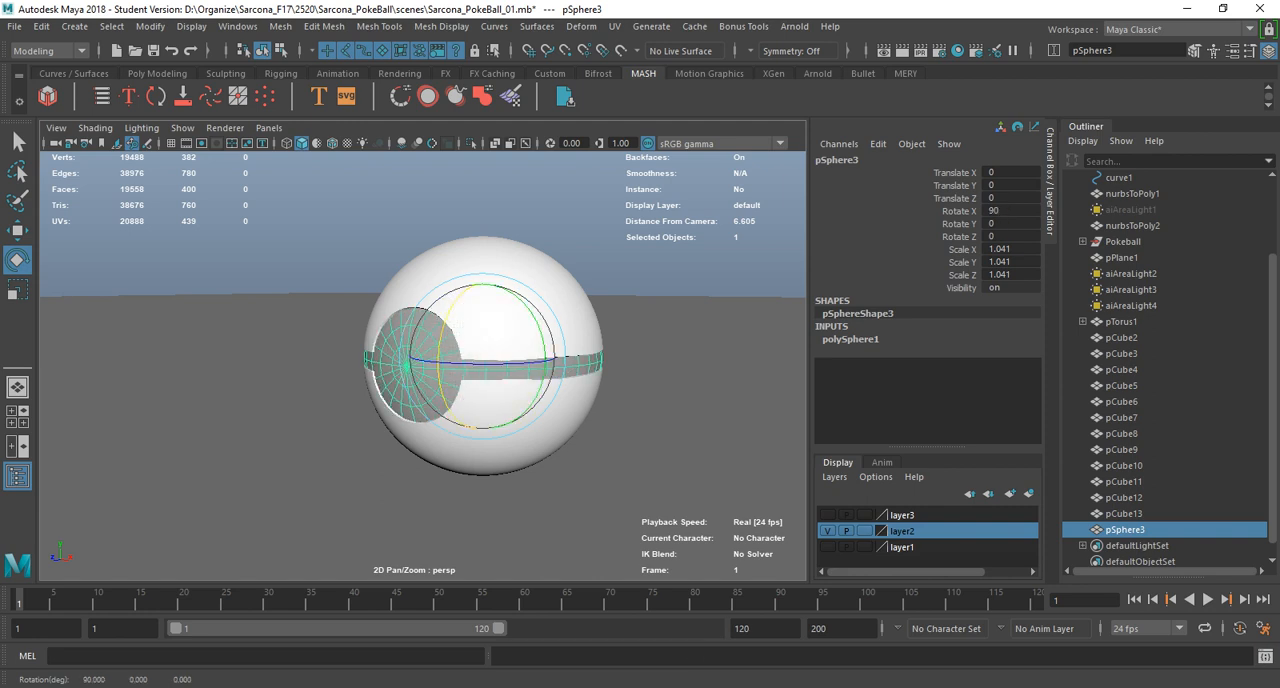
# Select the sphere's faces covering the button opening, invert the selection and delete all the other faces.
pyautogui.moveTo(392, 266); pyautogui.dragTo(392, 291, button='right')
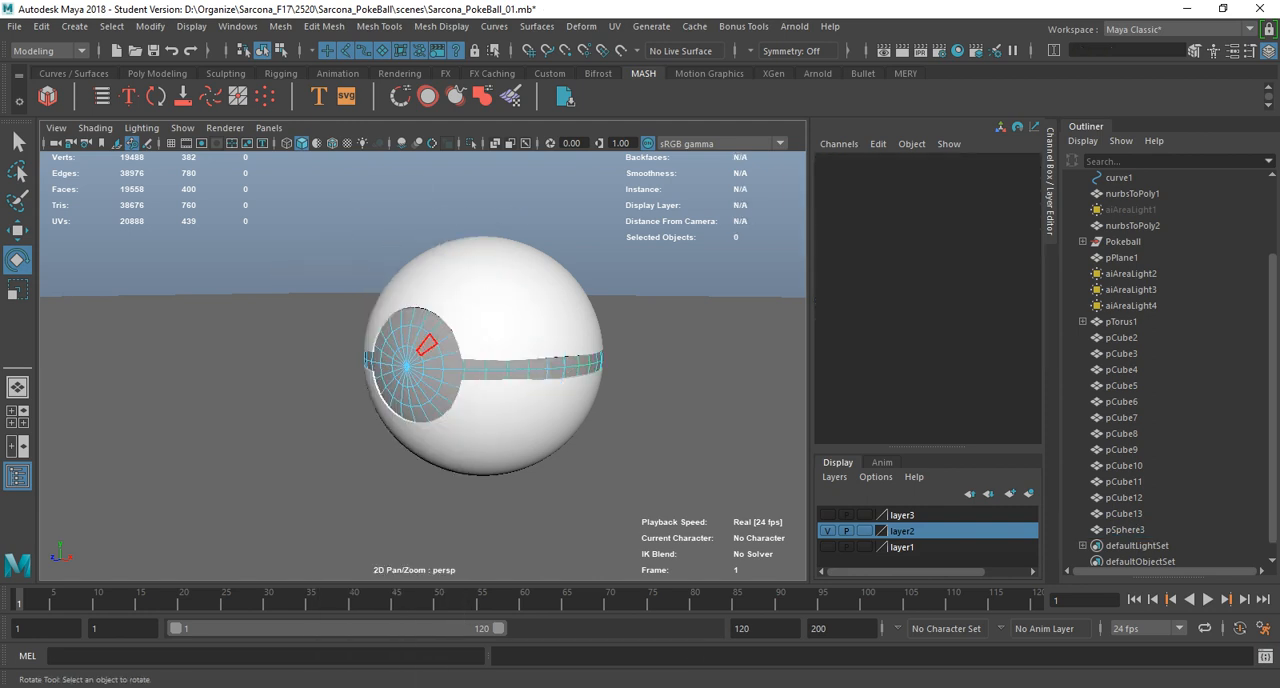
pyautogui.click(426, 344)
pyautogui.press('q')
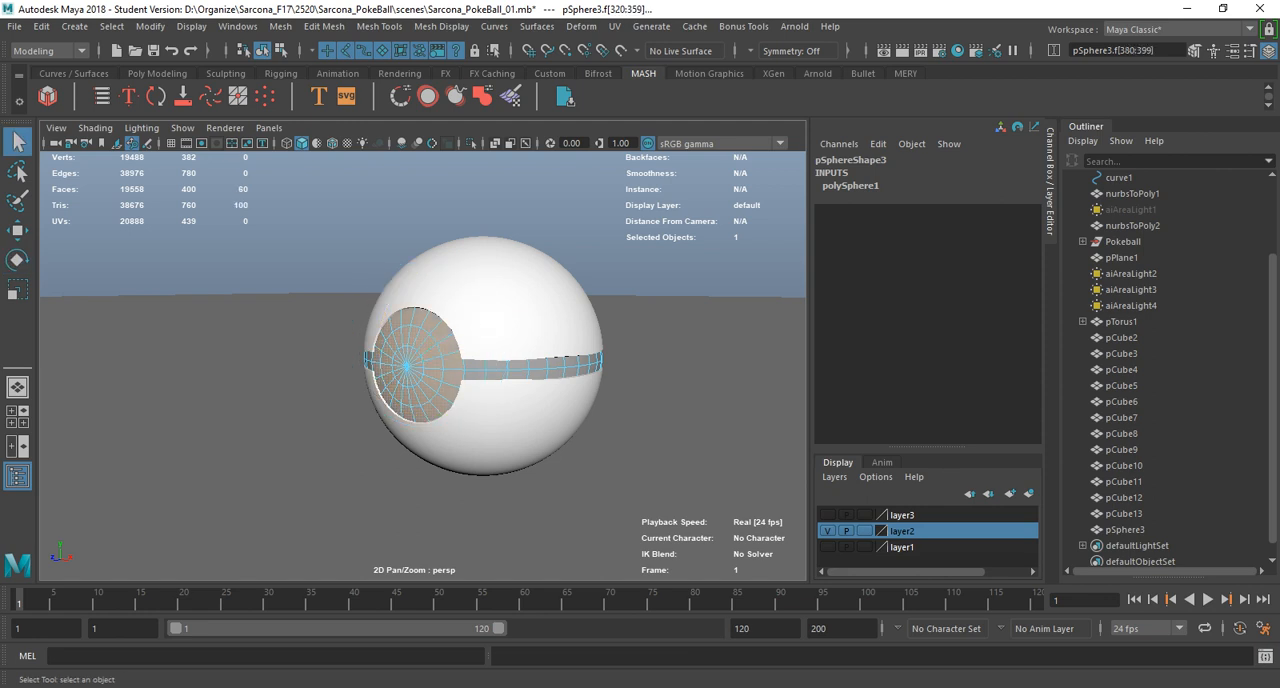
pyautogui.hotkey('ctrl', 'shift', 'i')
pyautogui.press('Delete')
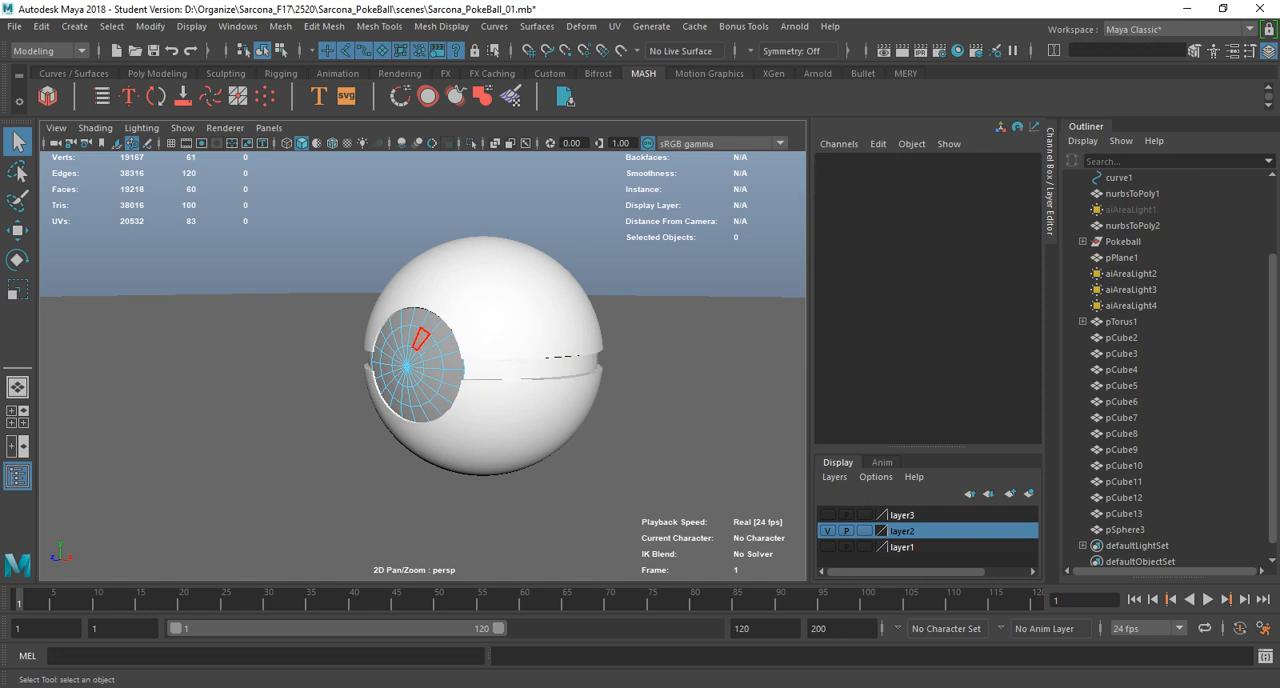
# Return to object mode and scale the remaining sphere cap uniformly to about 1.035.
pyautogui.press('F8')
pyautogui.press('r')
pyautogui.moveTo(481, 356); pyautogui.dragTo(471, 357)
# Assign a new aiStandardSurface material to the sphere cap over the button.
pyautogui.press('space')
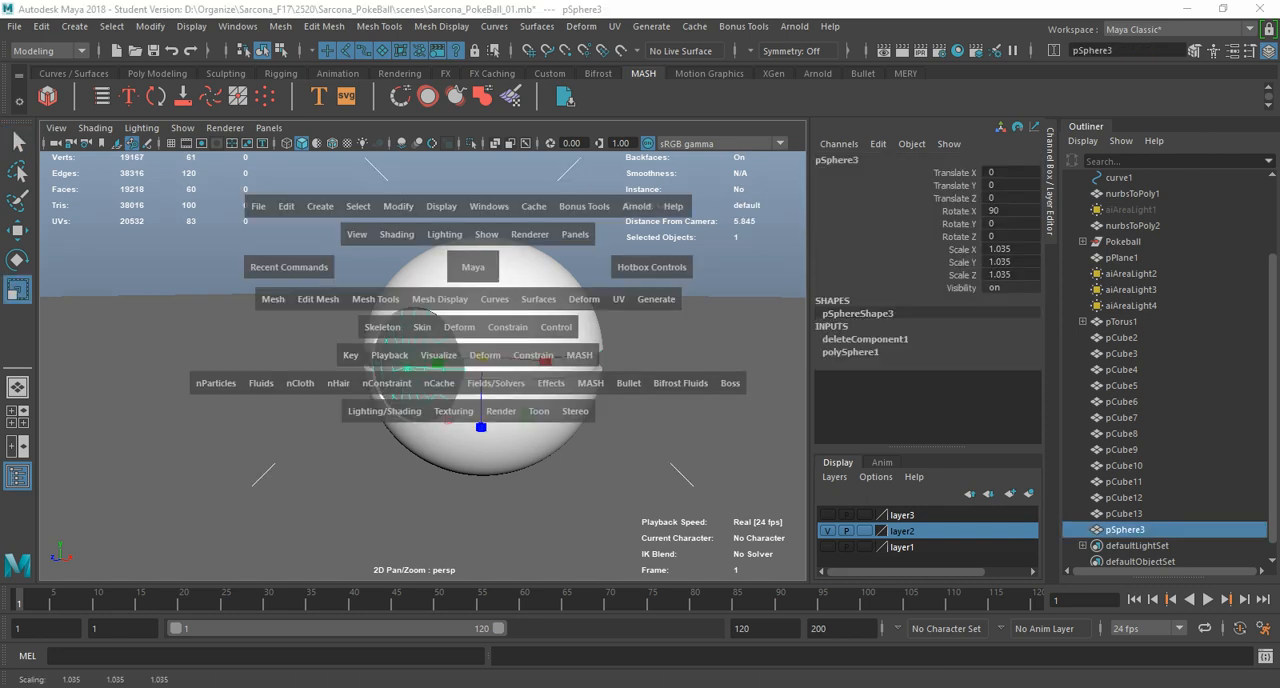
pyautogui.click(384, 411)
pyautogui.moveTo(460, 186)
pyautogui.click(650, 323)
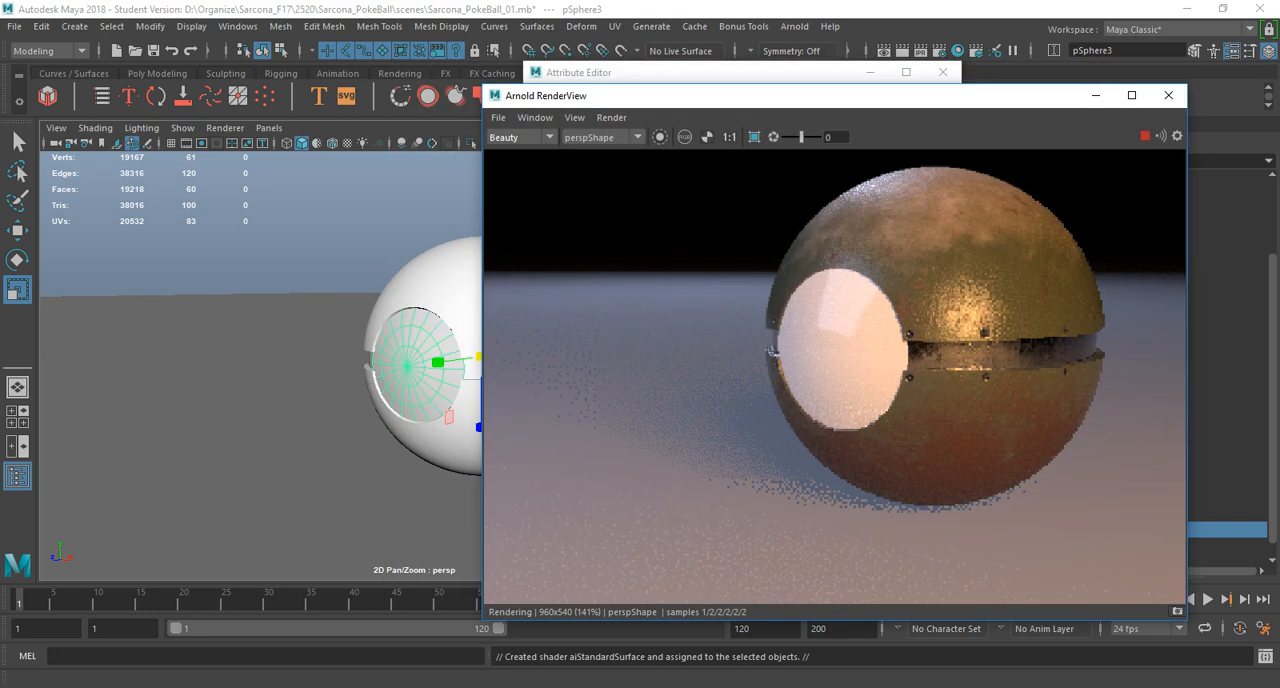
# Replace the cap material's settings with the Frosted_Glass preset.
pyautogui.moveTo(700, 73); pyautogui.dragTo(293, 90)
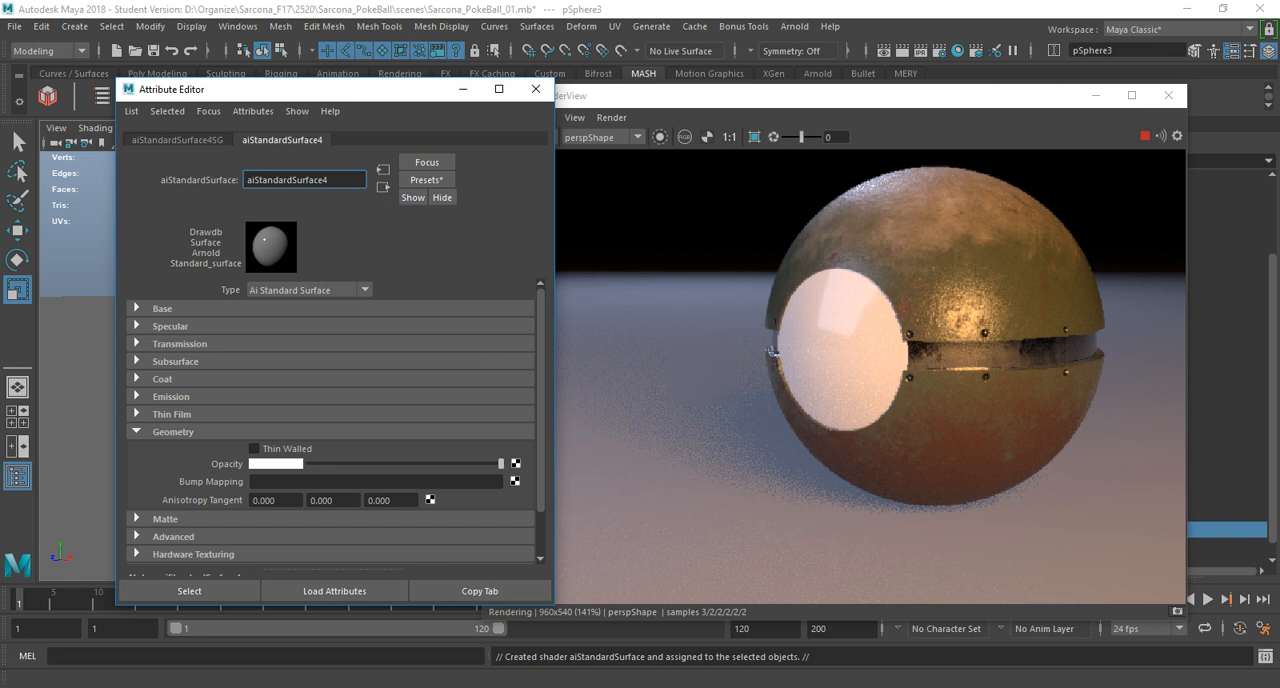
pyautogui.click(426, 180)
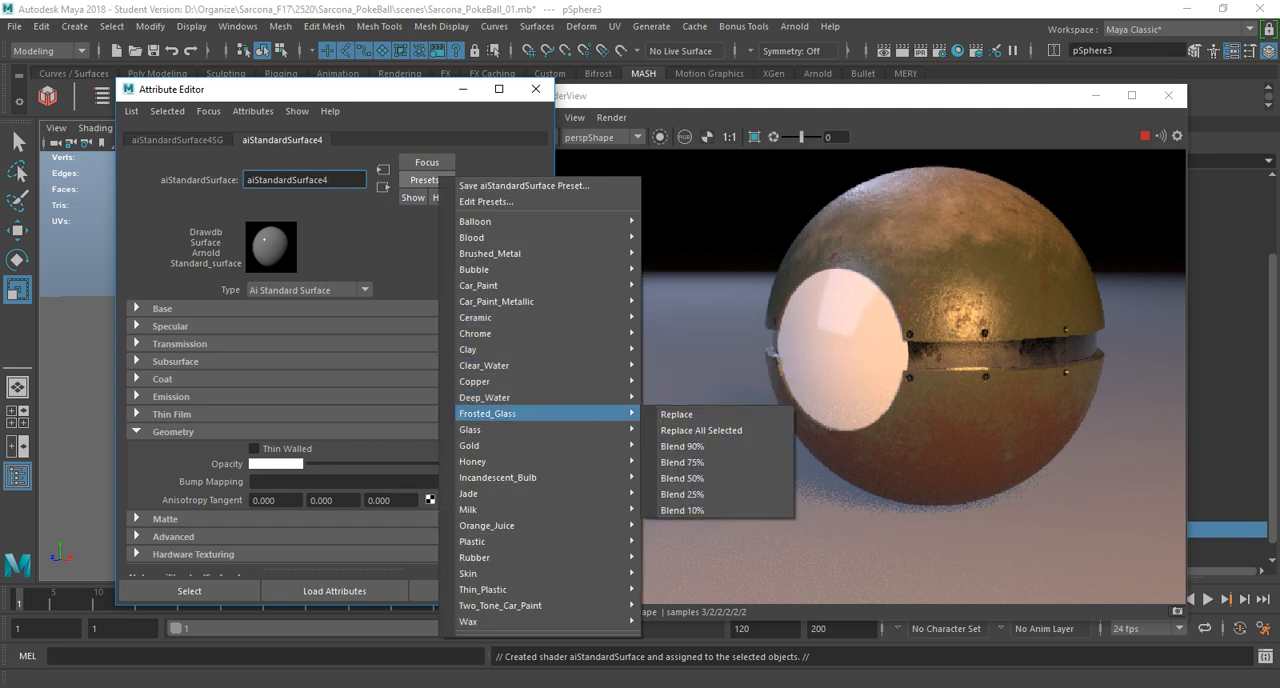
pyautogui.moveTo(500, 413)
pyautogui.click(680, 414)
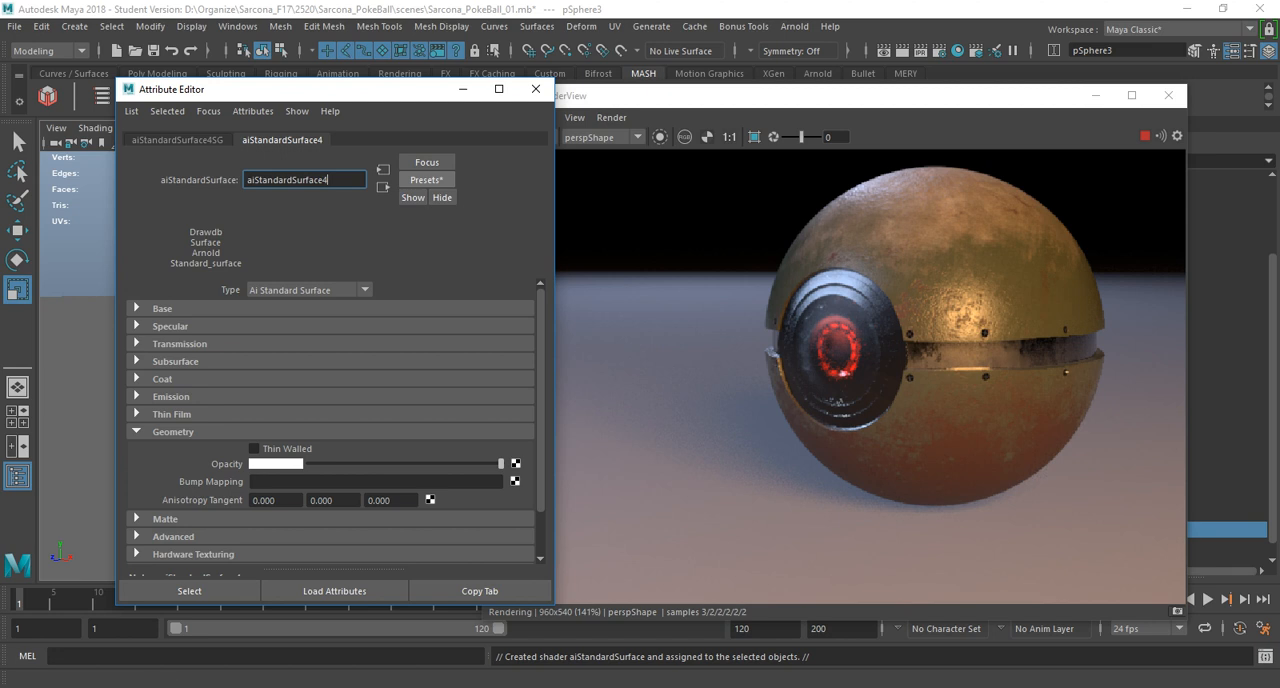
# Replace the button cap material's settings with the Glass preset.
pyautogui.click(426, 179)
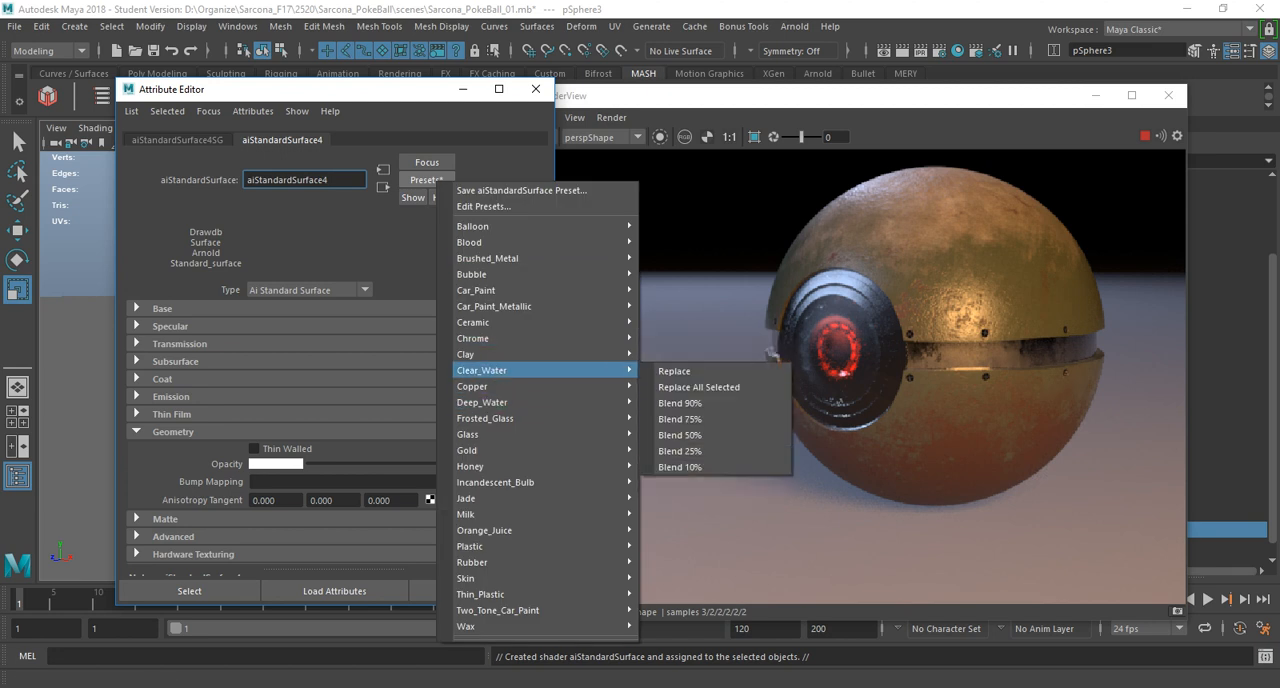
pyautogui.moveTo(530, 386)
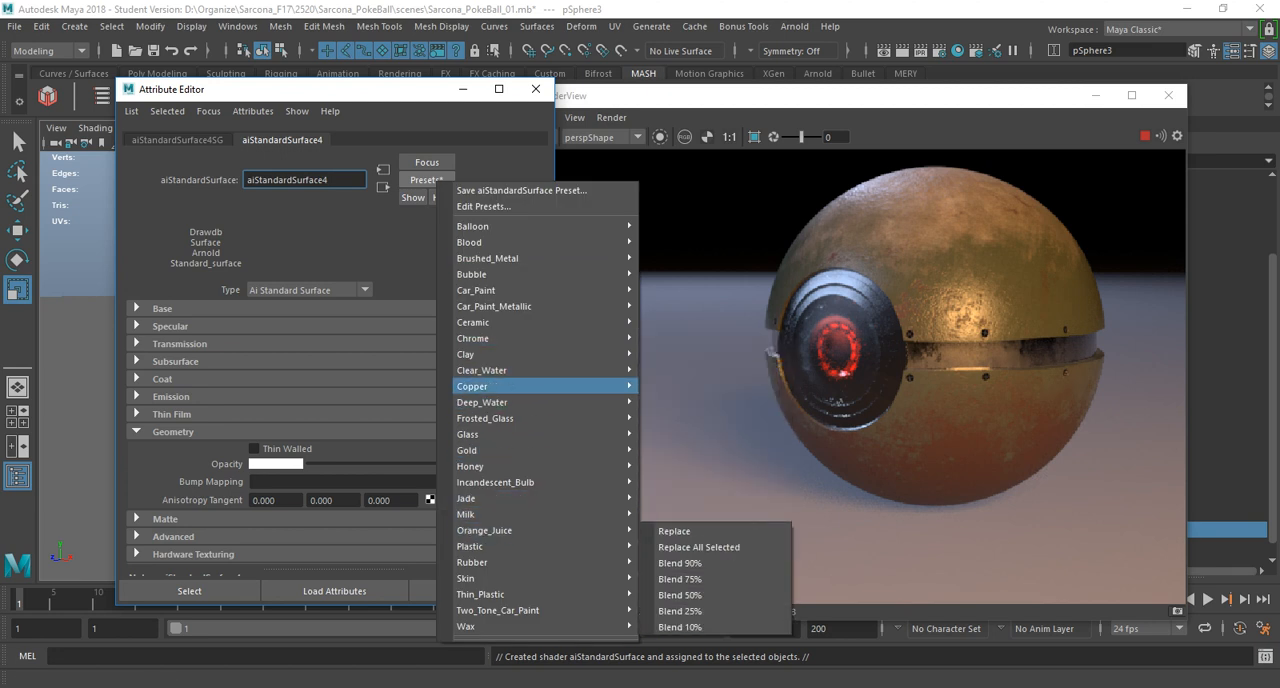
pyautogui.moveTo(530, 418)
pyautogui.click(675, 434)
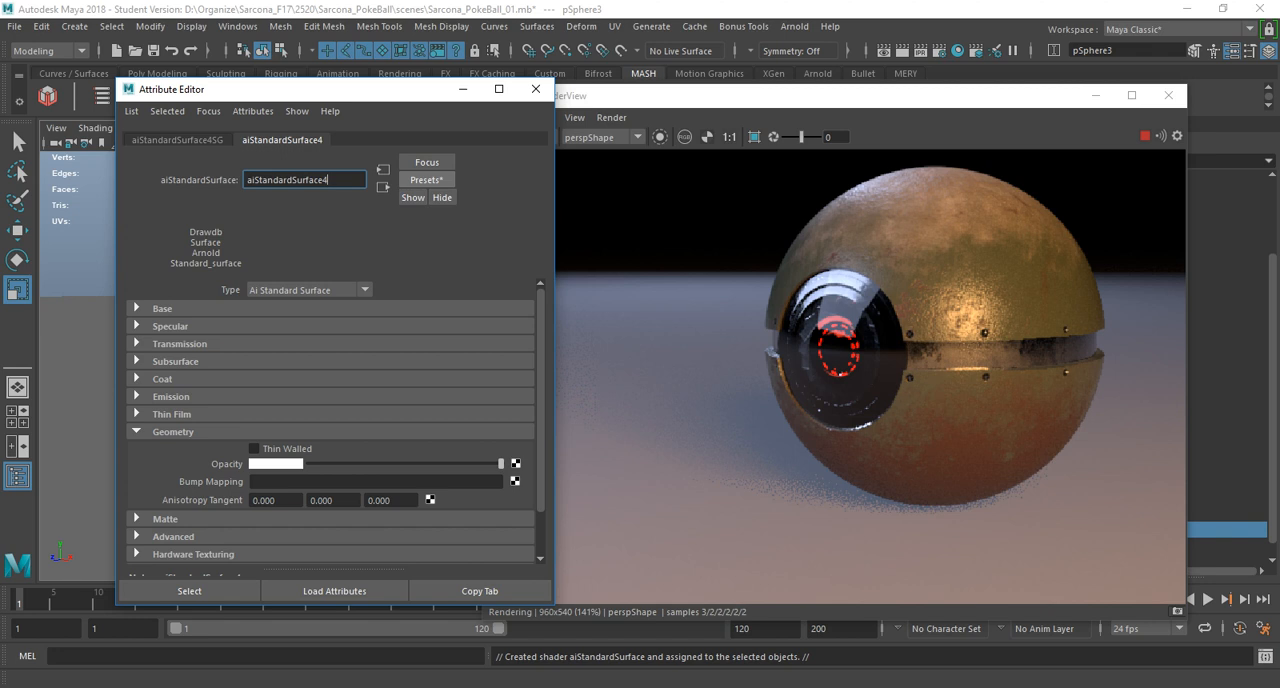
# Raise the glass material's transmission Extra Roughness to 1.
pyautogui.click(175, 361)
pyautogui.click(179, 344)
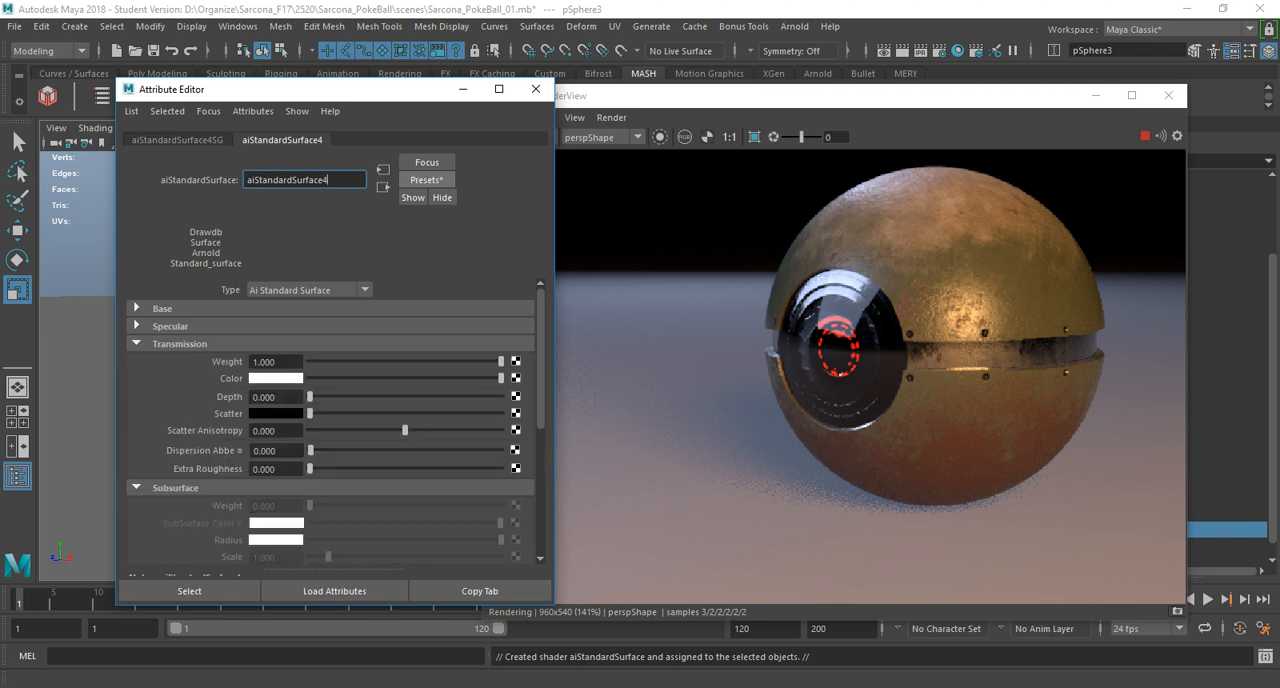
pyautogui.moveTo(310, 469); pyautogui.dragTo(501, 469)
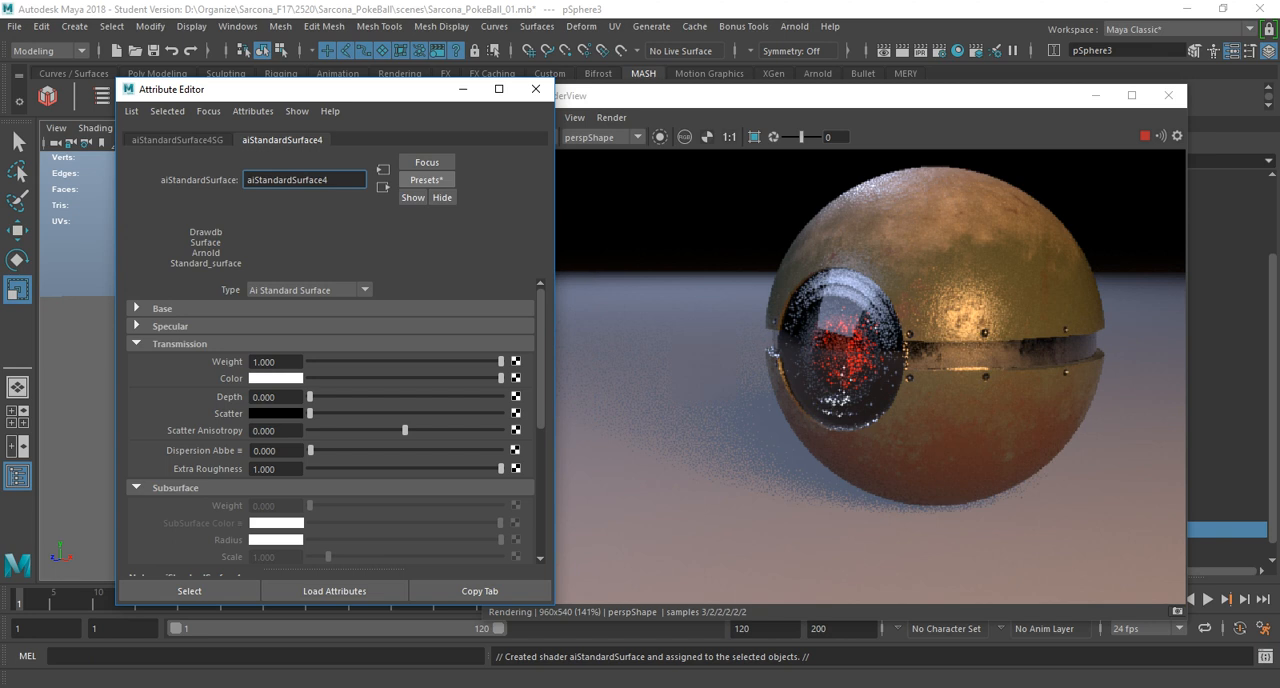
# Set the glass material's specular Roughness to about 0.029 and its transmission Extra Roughness to 0.34.
pyautogui.click(168, 326)
pyautogui.moveTo(310, 378); pyautogui.dragTo(429, 378)
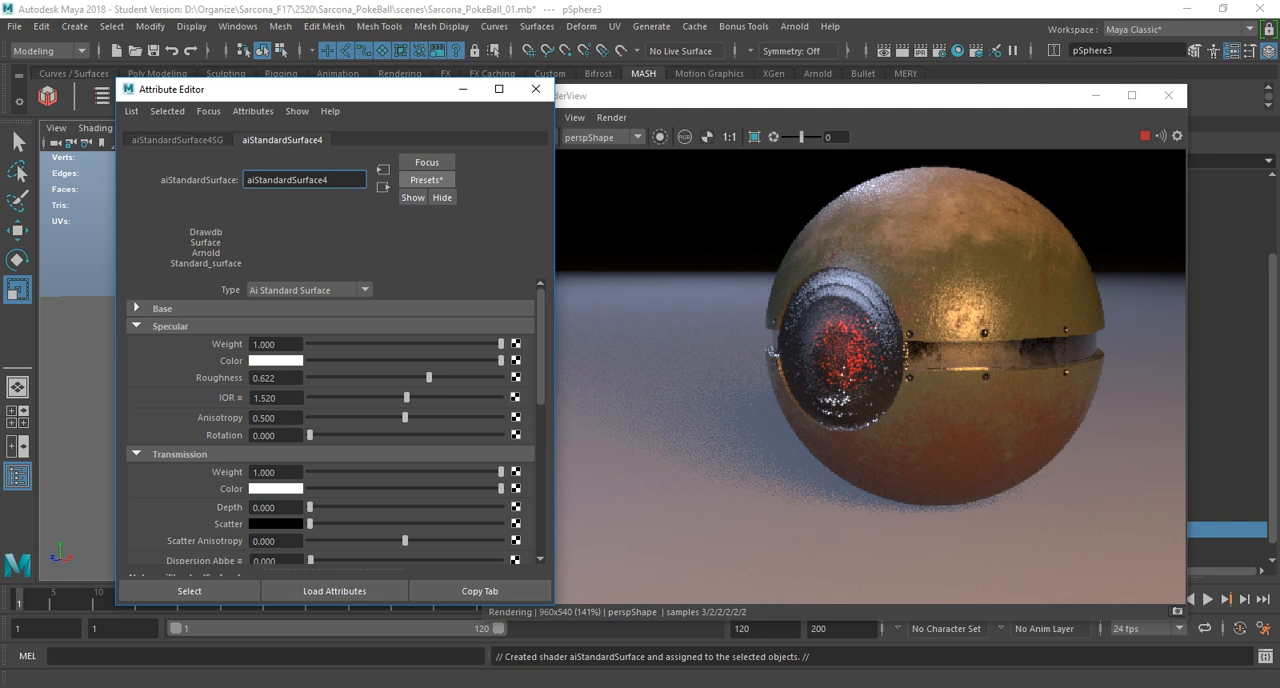
pyautogui.moveTo(429, 378); pyautogui.dragTo(315, 378)
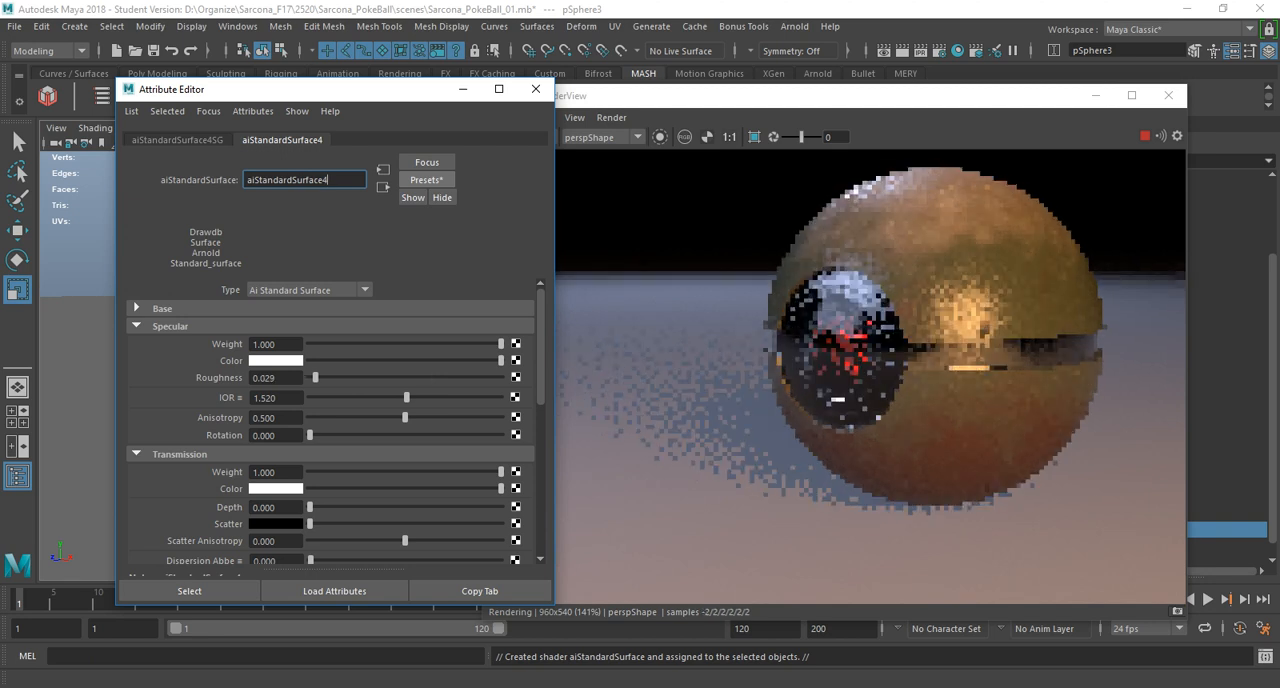
pyautogui.scroll(-3, 330, 420)
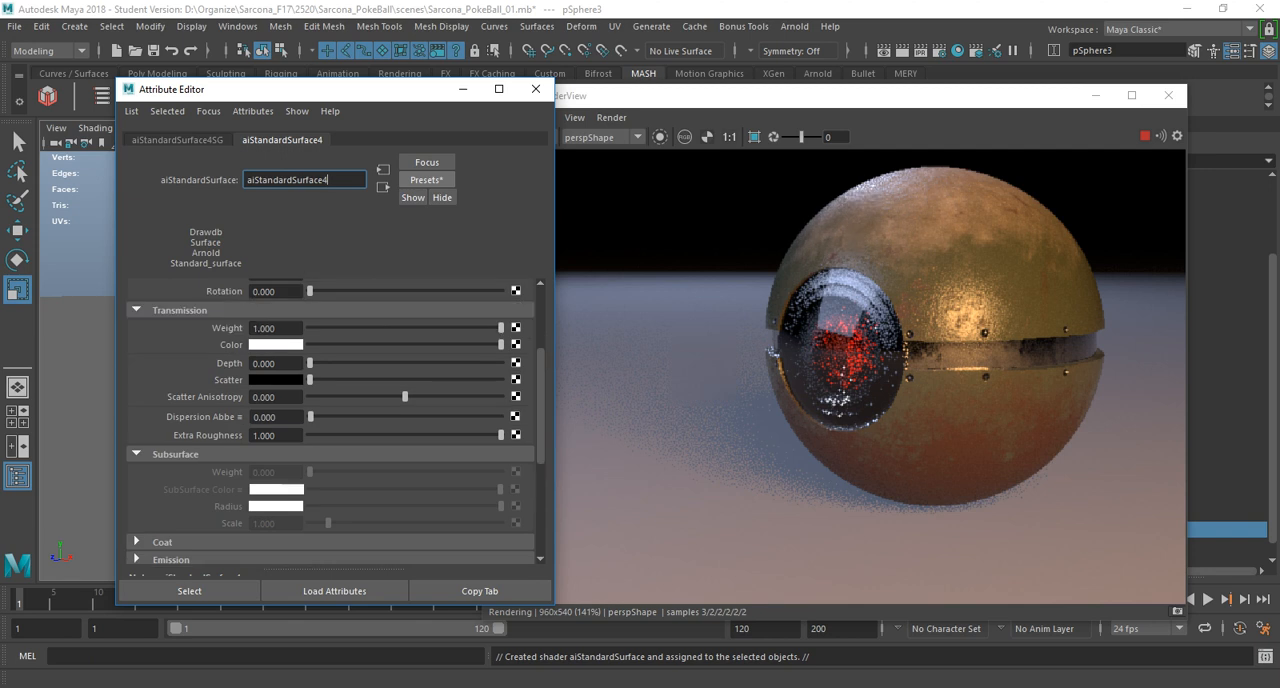
pyautogui.moveTo(501, 435); pyautogui.dragTo(374, 435)
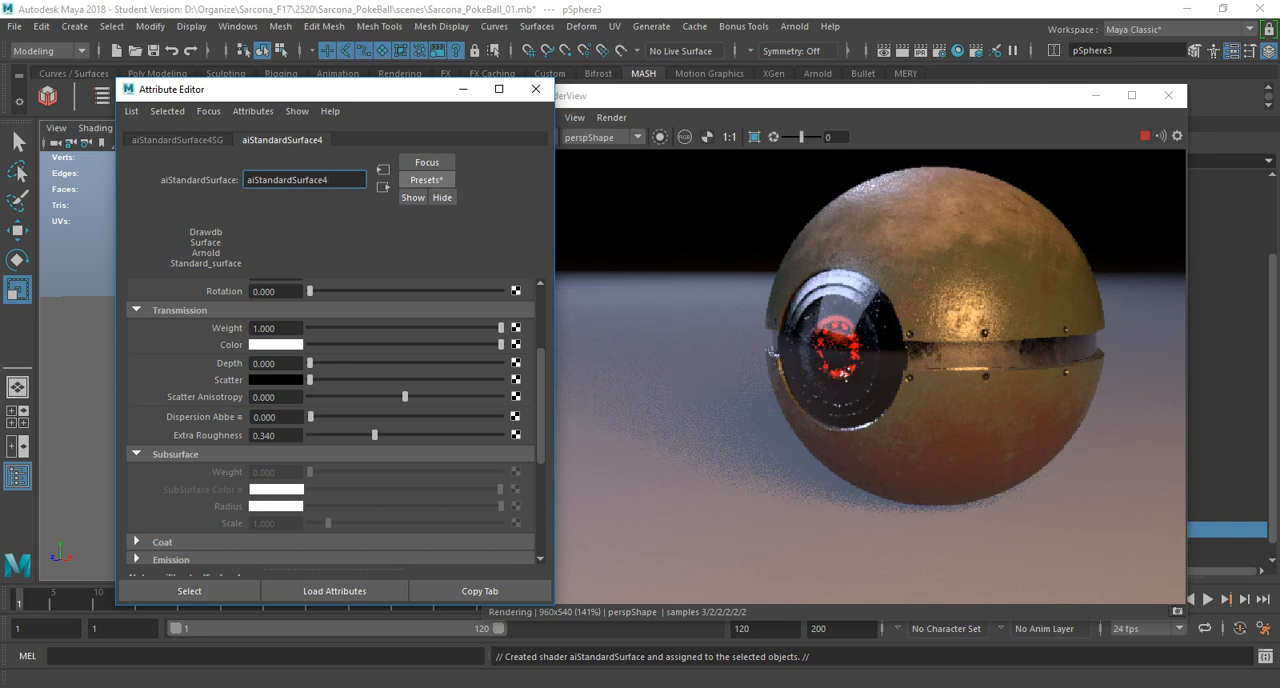
# Try a specular IOR of about 1.246 on the glass and bring it back up to about 1.513.
pyautogui.scroll(3, 330, 420)
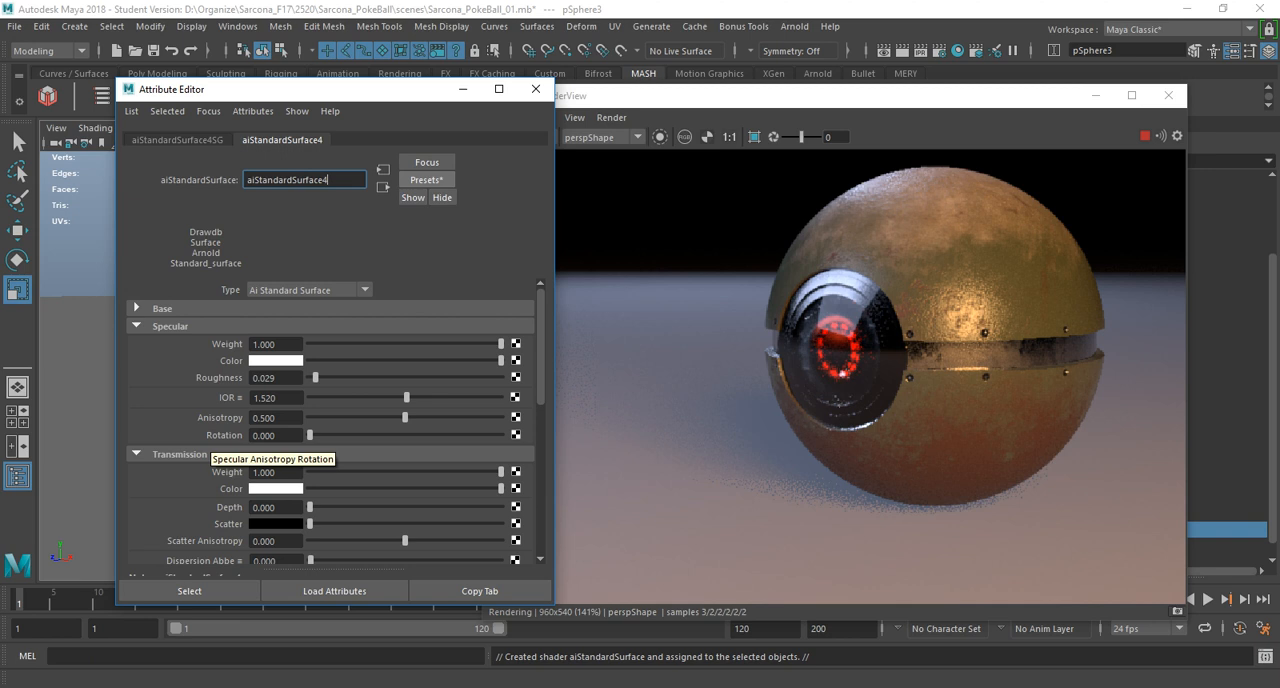
pyautogui.moveTo(406, 398)
pyautogui.mouseDown()
pyautogui.moveTo(502, 398)
pyautogui.moveTo(332, 398)
pyautogui.moveTo(389, 398)
pyautogui.mouseUp()
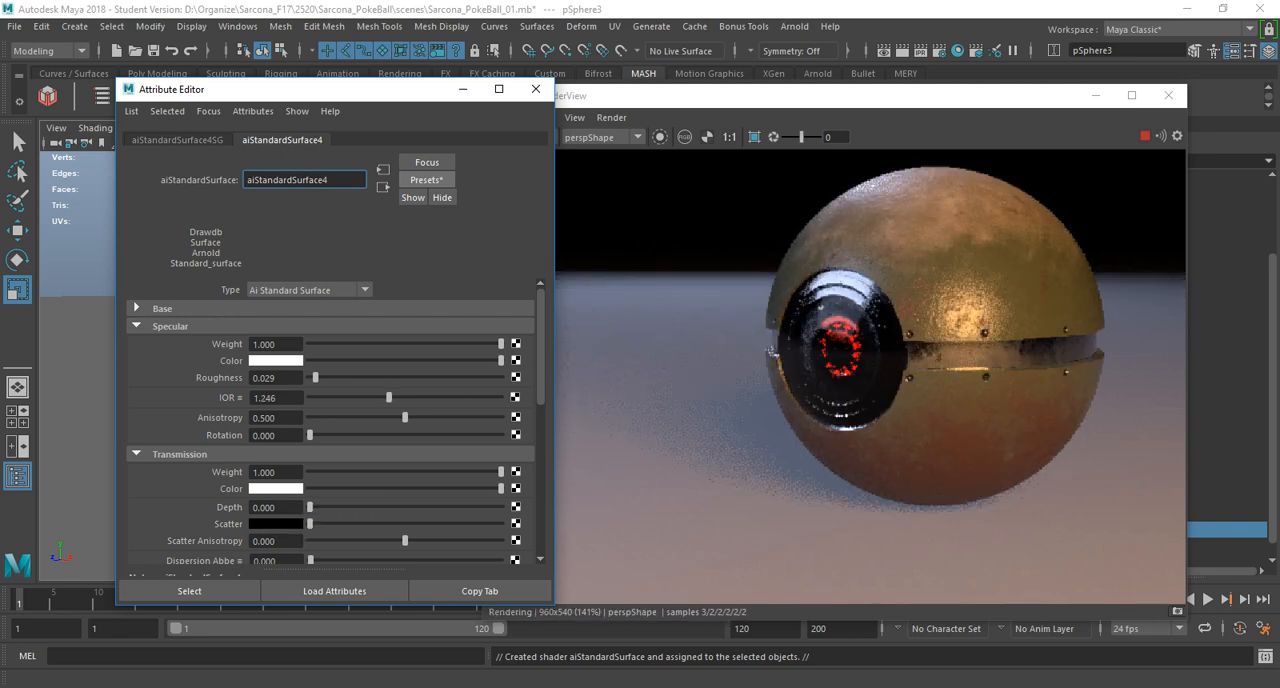
pyautogui.moveTo(389, 398); pyautogui.dragTo(406, 398)
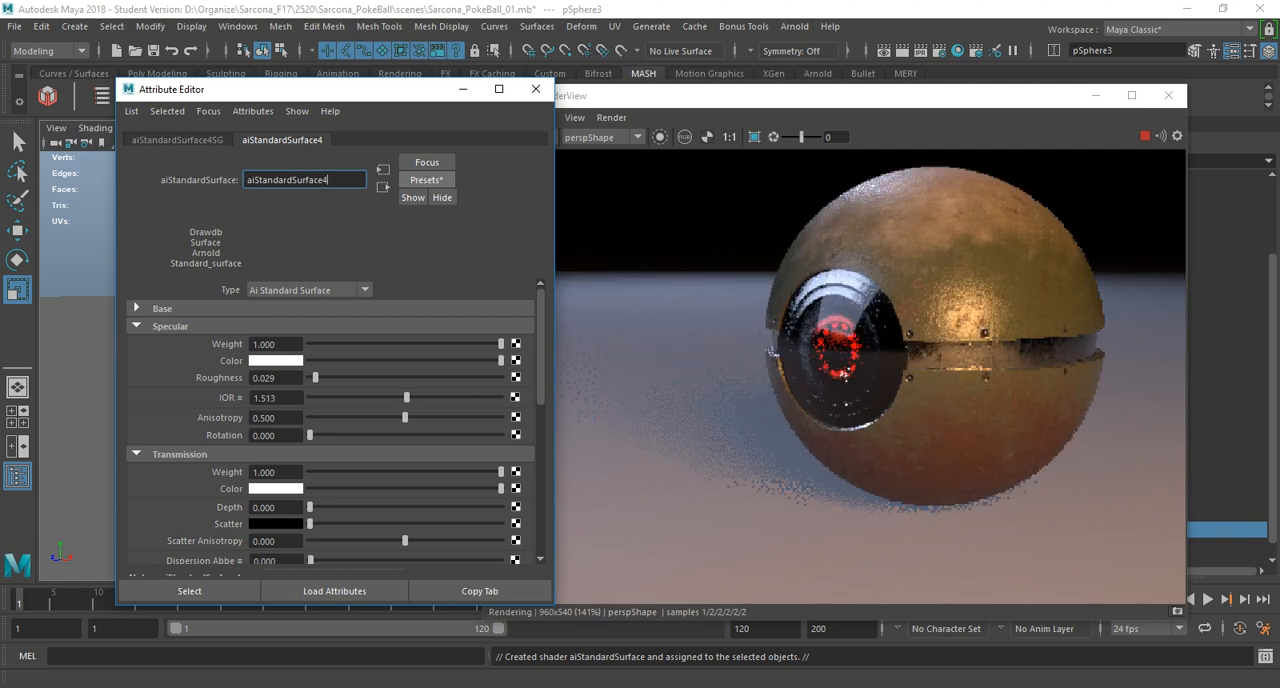
# Lower the glass material's specular Weight to about 0.353 and darken its specular Color to light grey.
pyautogui.moveTo(501, 344); pyautogui.dragTo(415, 344)
pyautogui.click(137, 308)
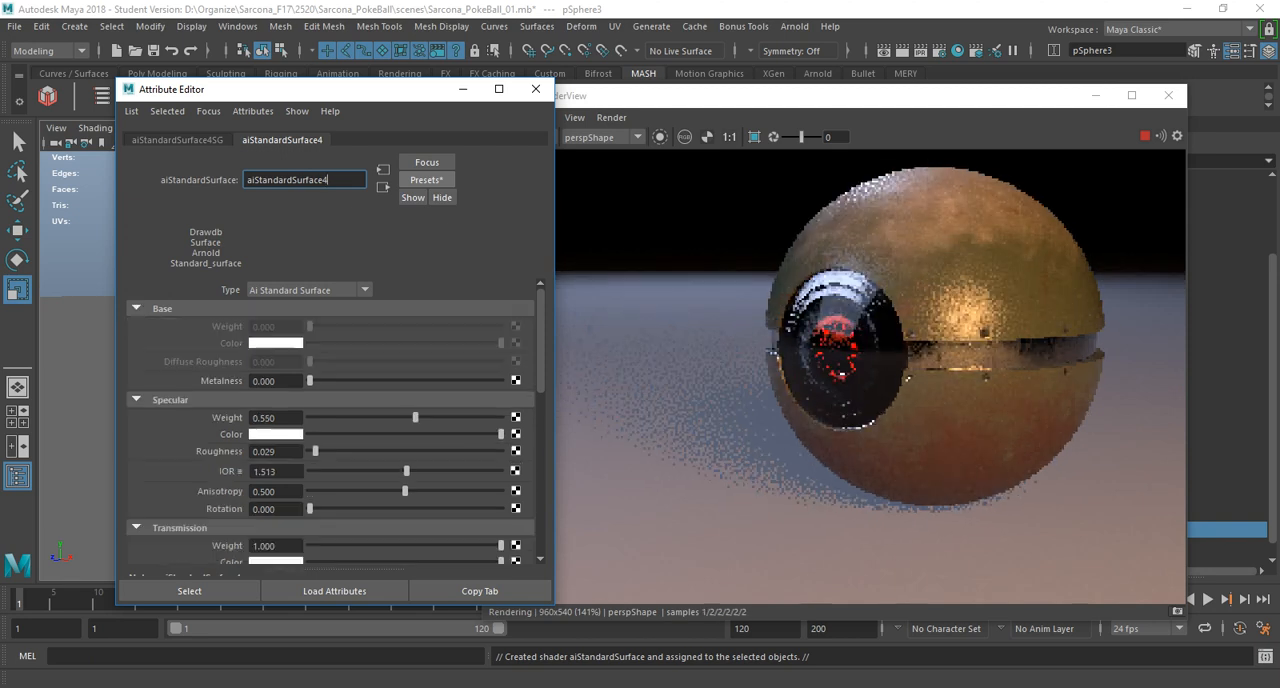
pyautogui.moveTo(415, 418); pyautogui.dragTo(377, 418)
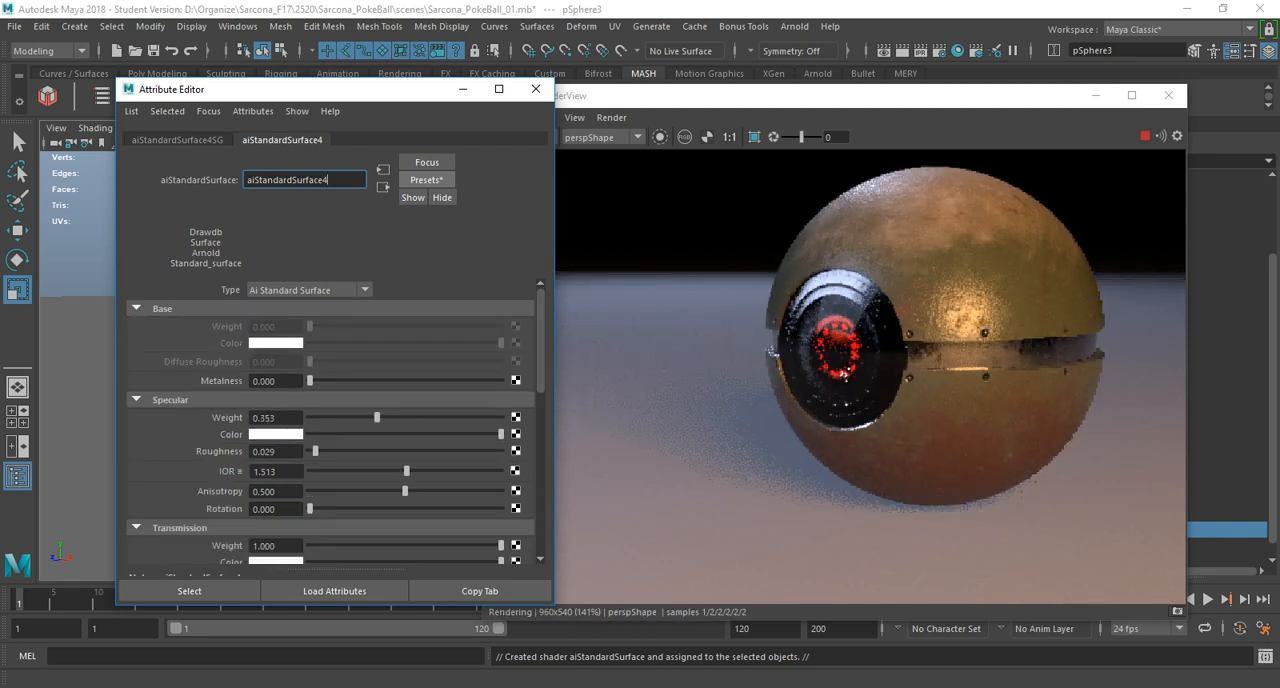
pyautogui.moveTo(500, 434); pyautogui.dragTo(395, 434)
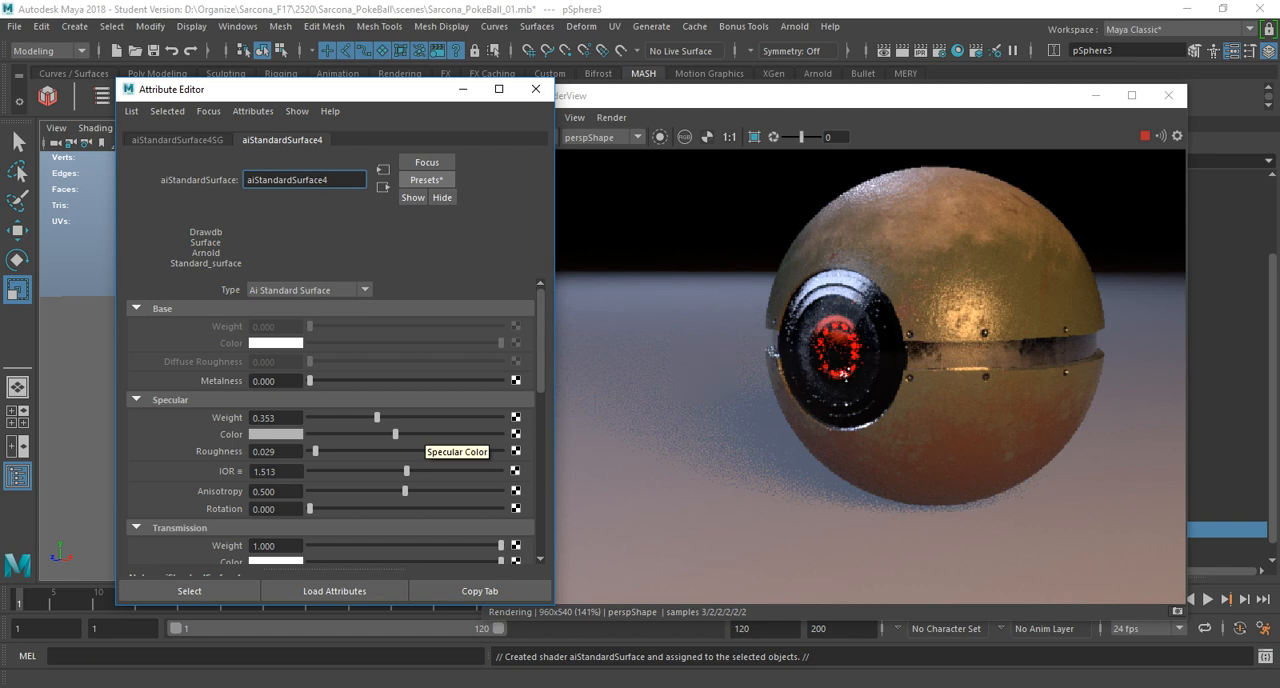
pyautogui.click(535, 89)
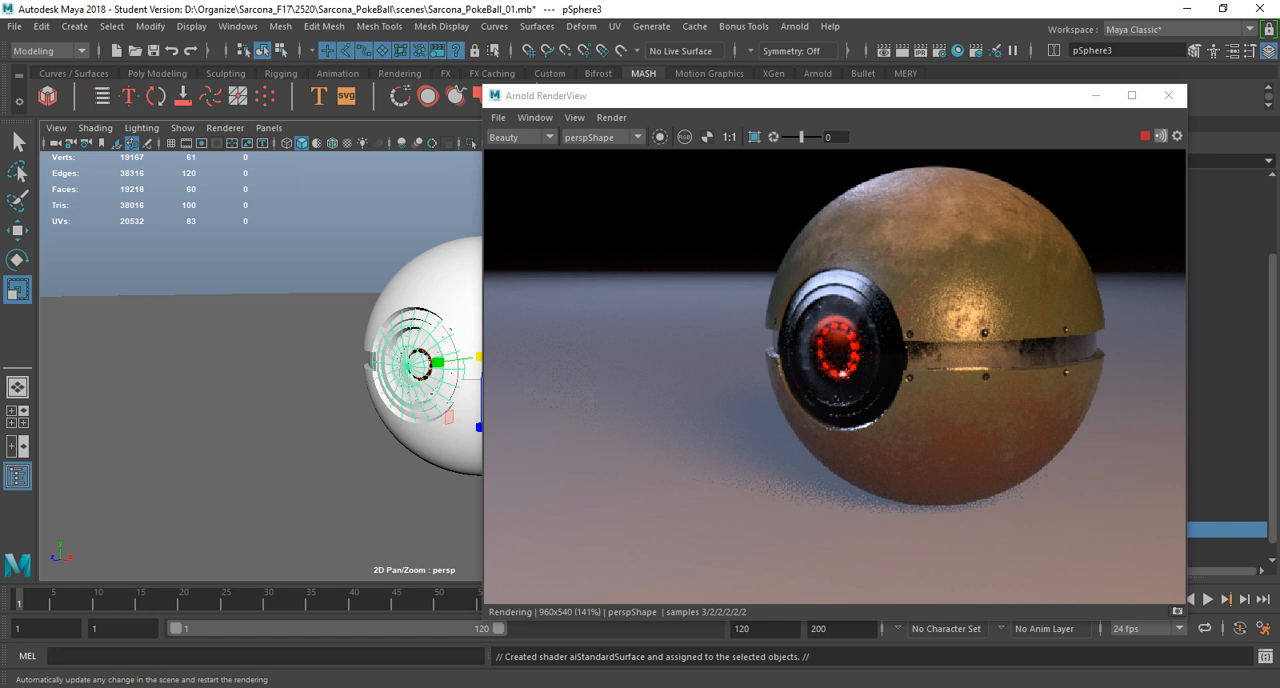
pyautogui.click(1168, 95)
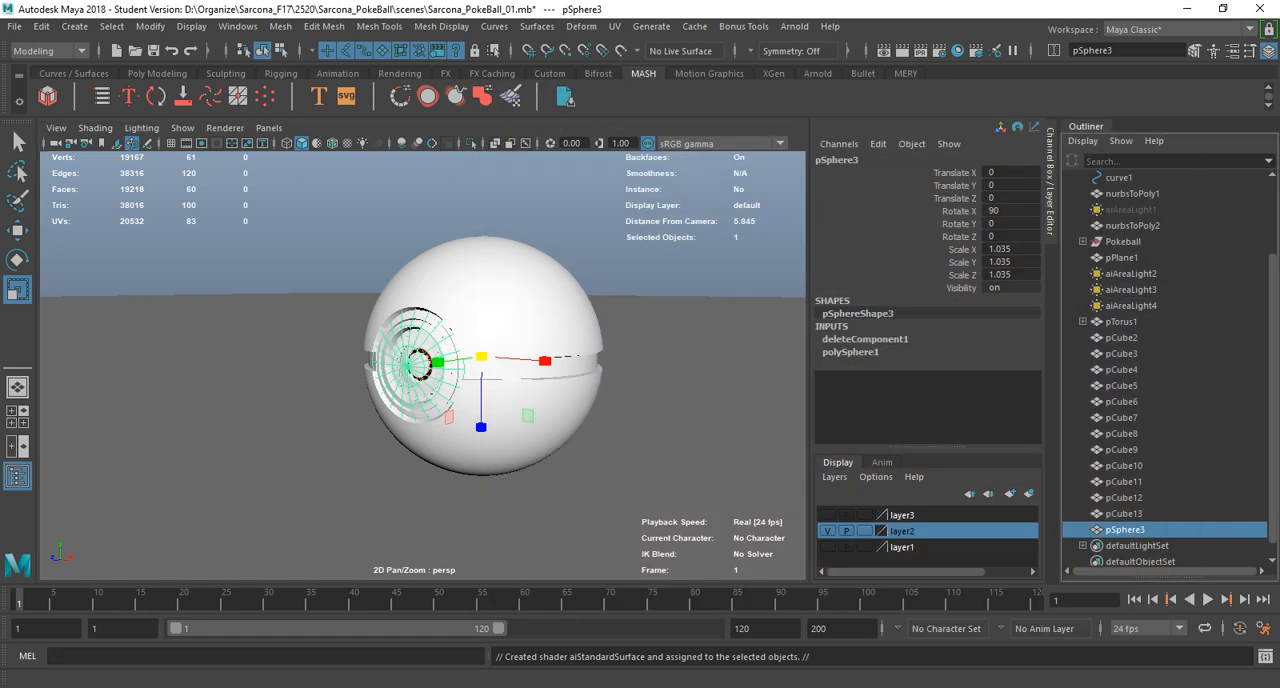
# Group the torus, block cubes and sphere cap together with the Pokeball group and name the new group PokeballStuff.
pyautogui.keyDown('shift'); pyautogui.click(1121, 321); pyautogui.keyUp('shift')
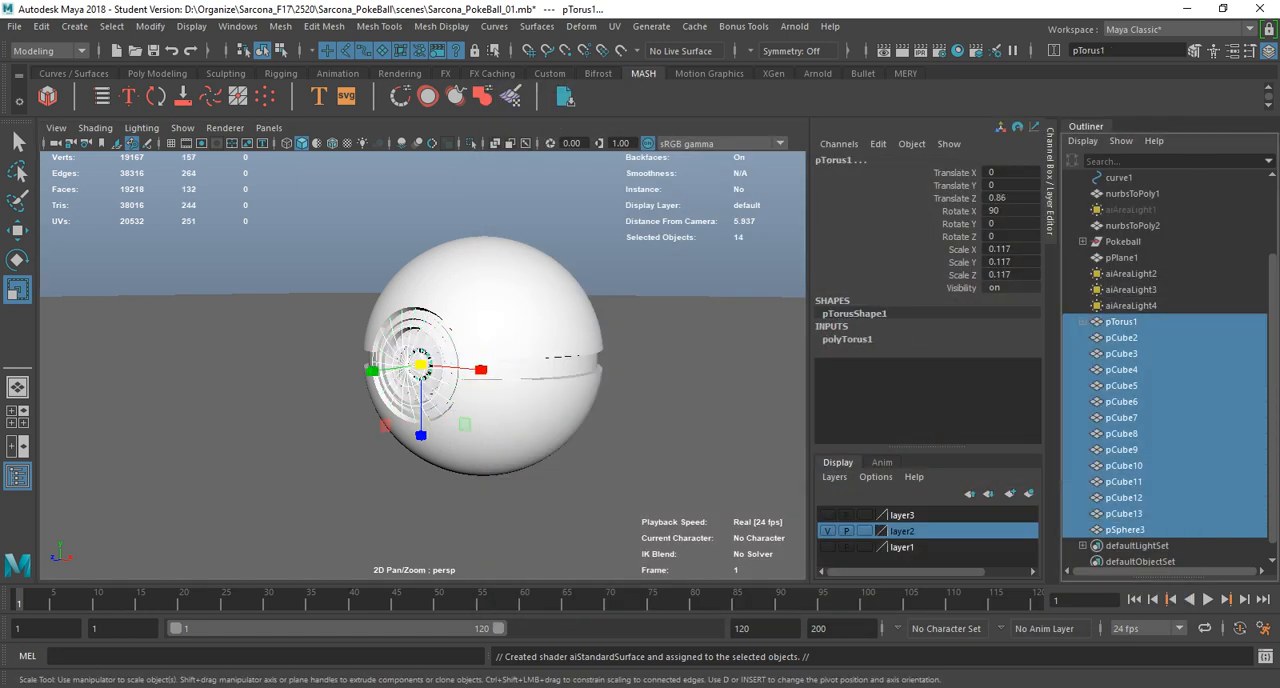
pyautogui.keyDown('ctrl'); pyautogui.click(1123, 242); pyautogui.keyUp('ctrl')
pyautogui.hotkey('ctrl', 'g')
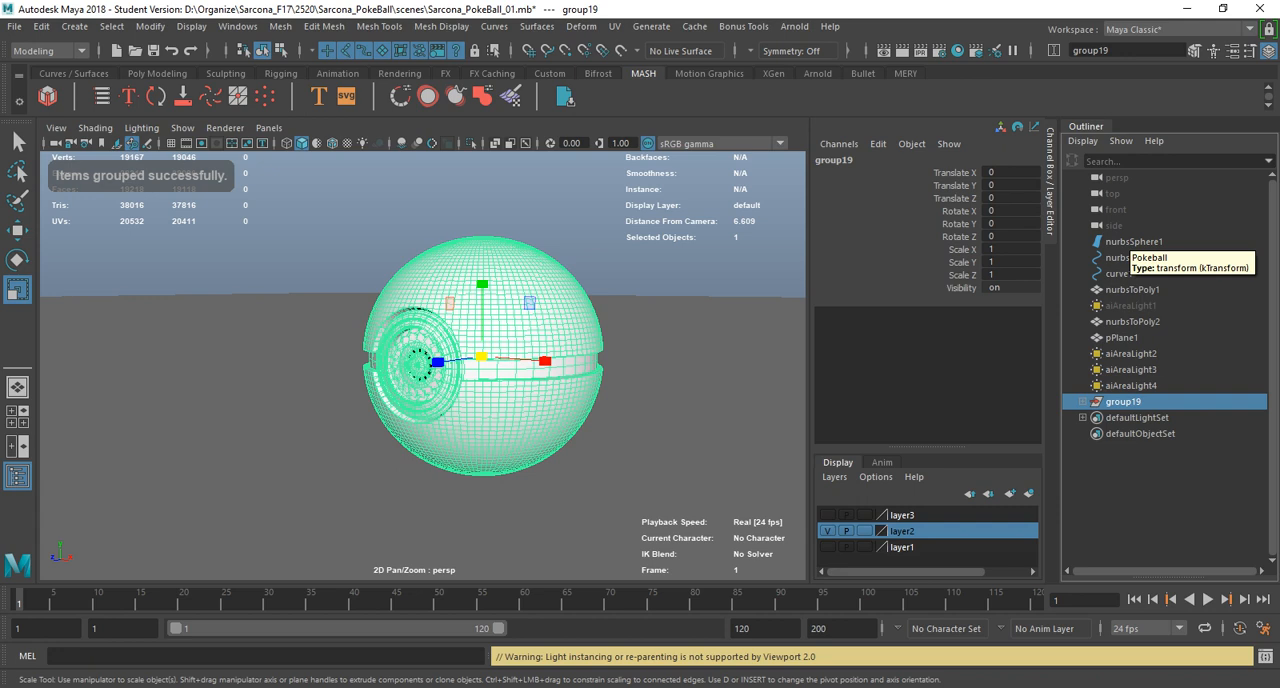
pyautogui.doubleClick(1125, 402)
pyautogui.write('P')
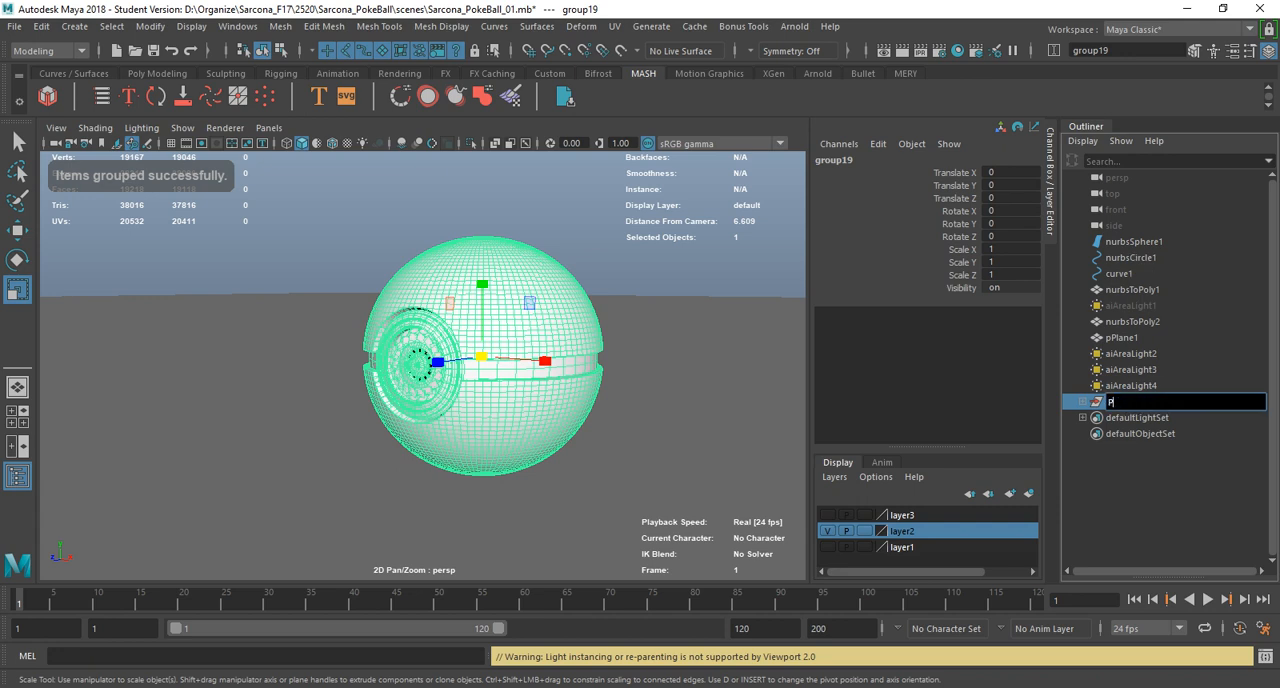
pyautogui.write('okeballStuff')
pyautogui.press('Return')
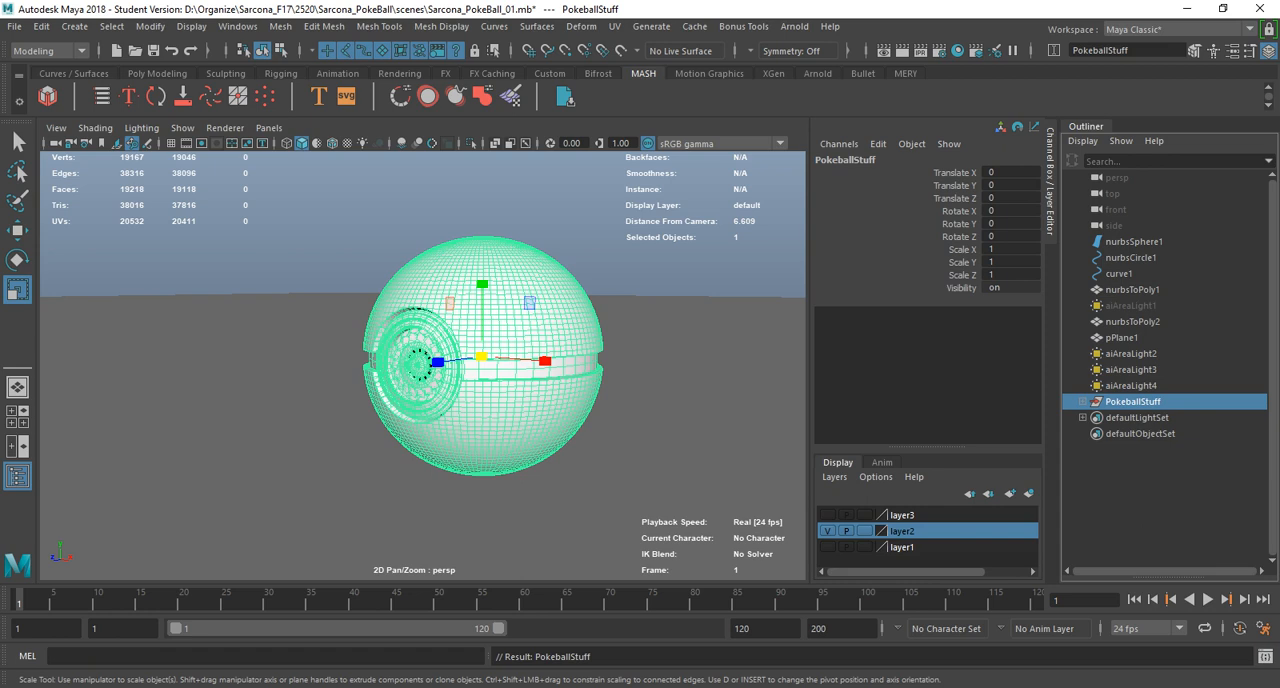
# Set the playback end and the animation end to frame 160.
pyautogui.press('e')
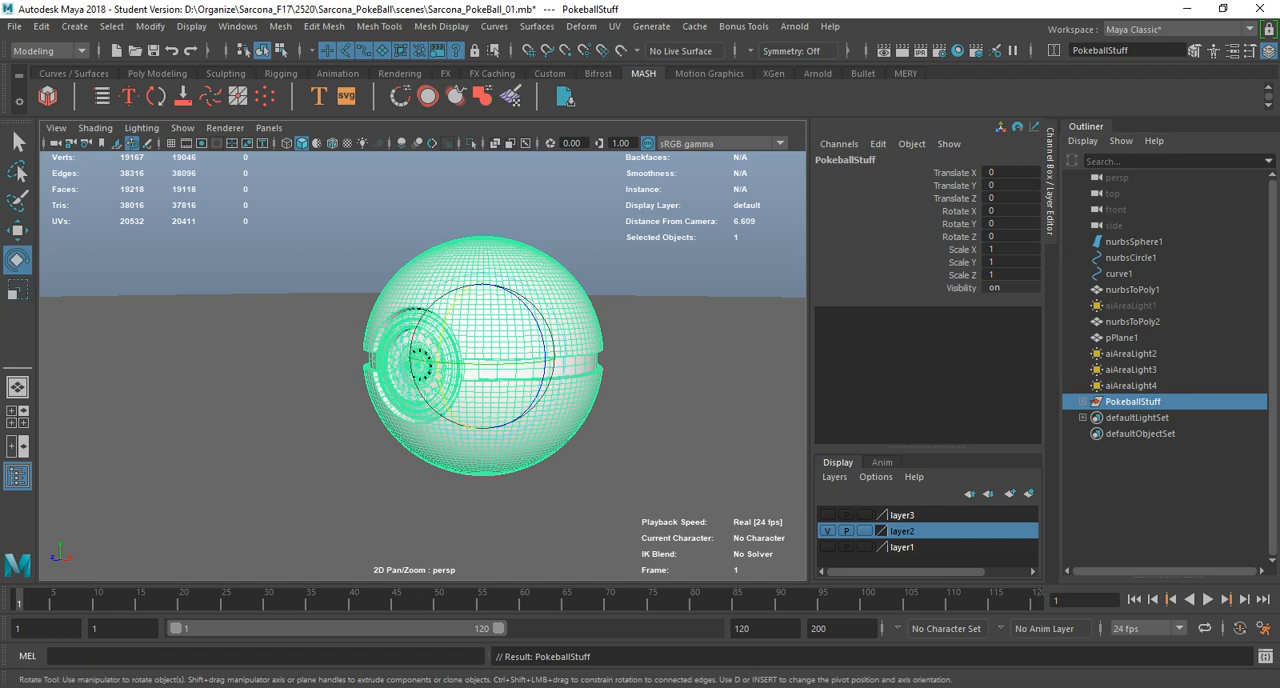
pyautogui.doubleClick(743, 628)
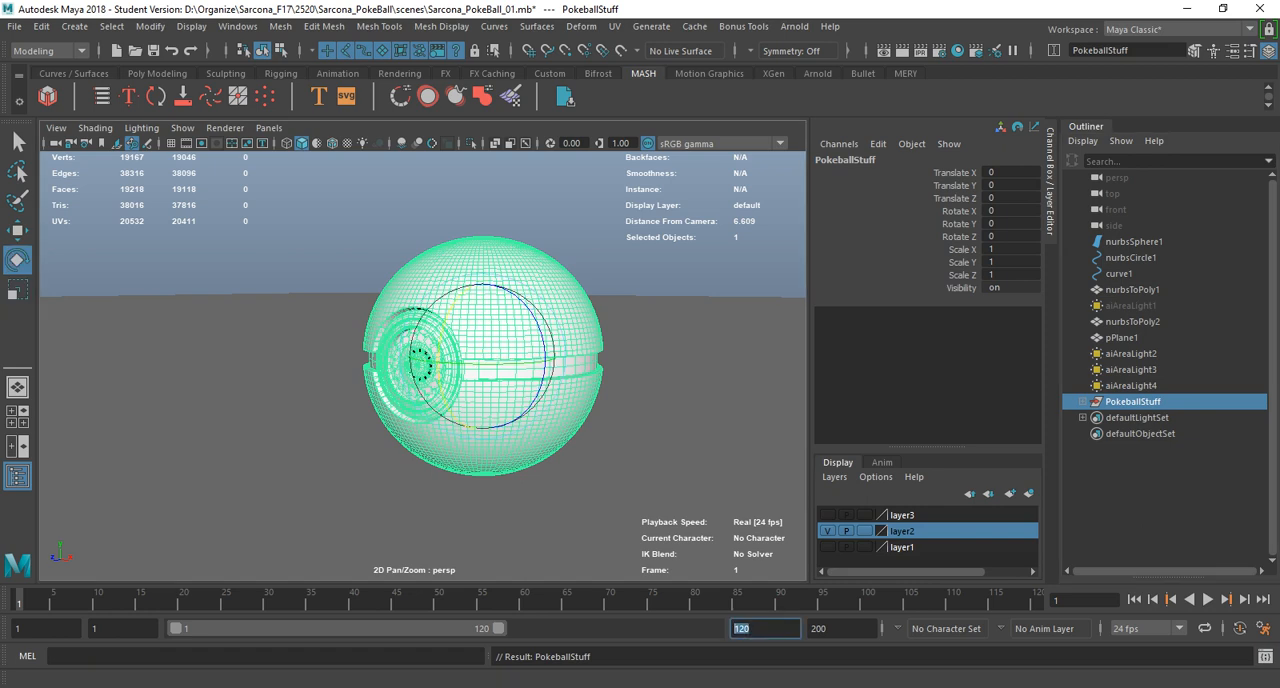
pyautogui.write('160')
pyautogui.press('Return')
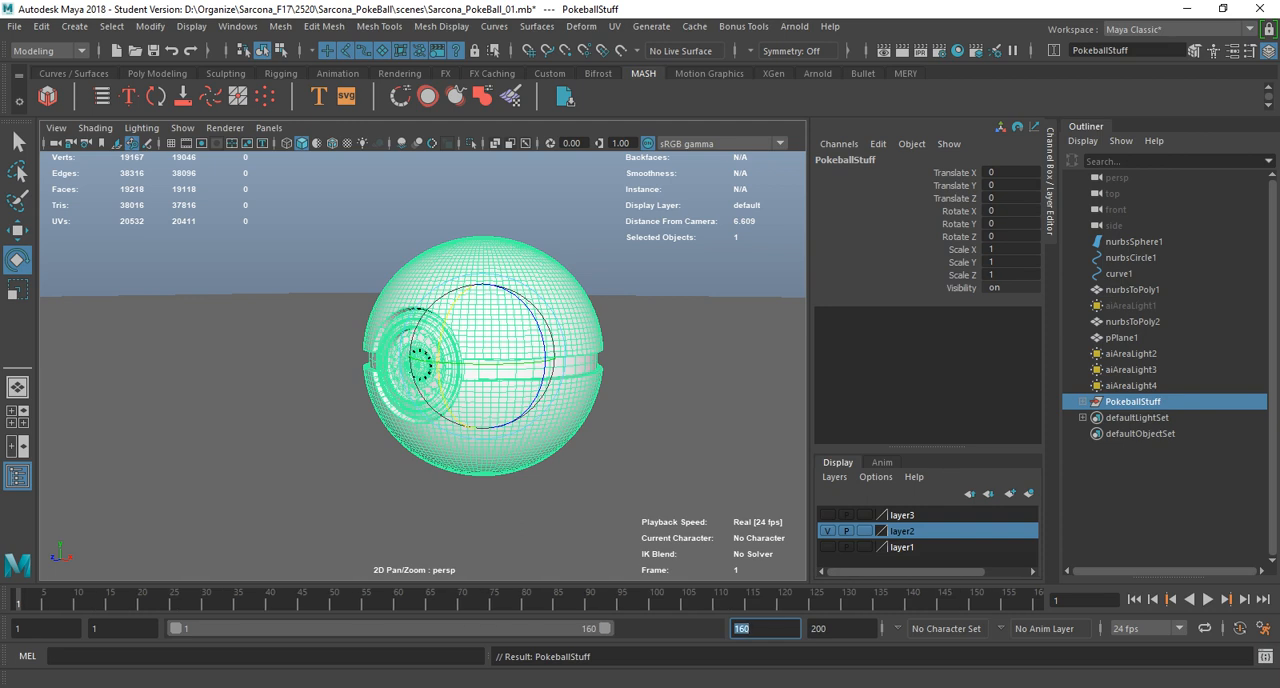
pyautogui.press('Tab')
pyautogui.write('16')
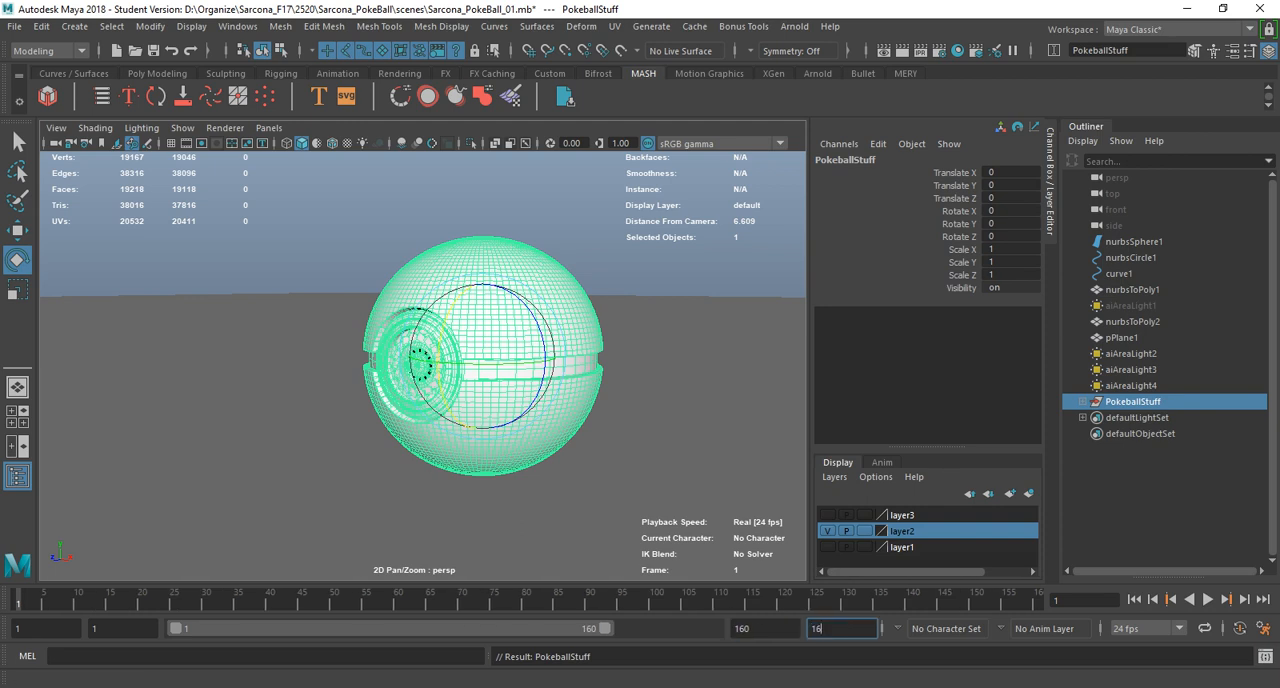
pyautogui.write('0')
pyautogui.press('Return')
# Set the playback end and the animation end to frame 180.
pyautogui.doubleClick(743, 629)
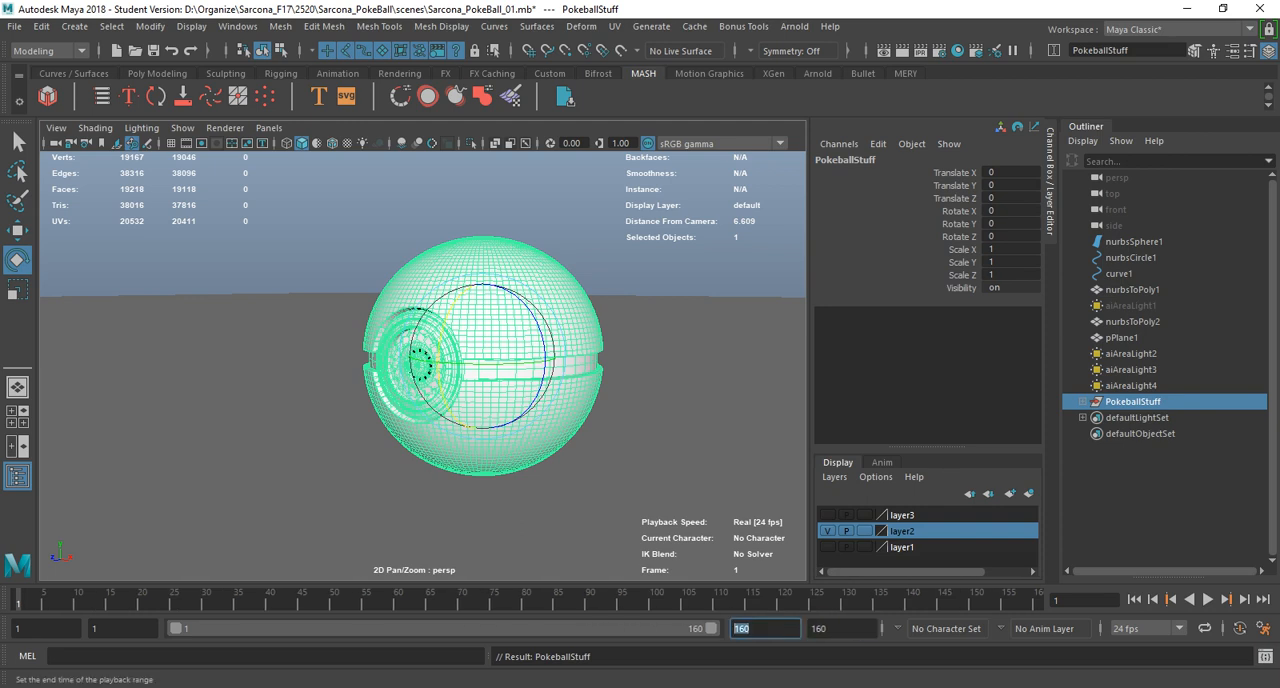
pyautogui.write('1880')
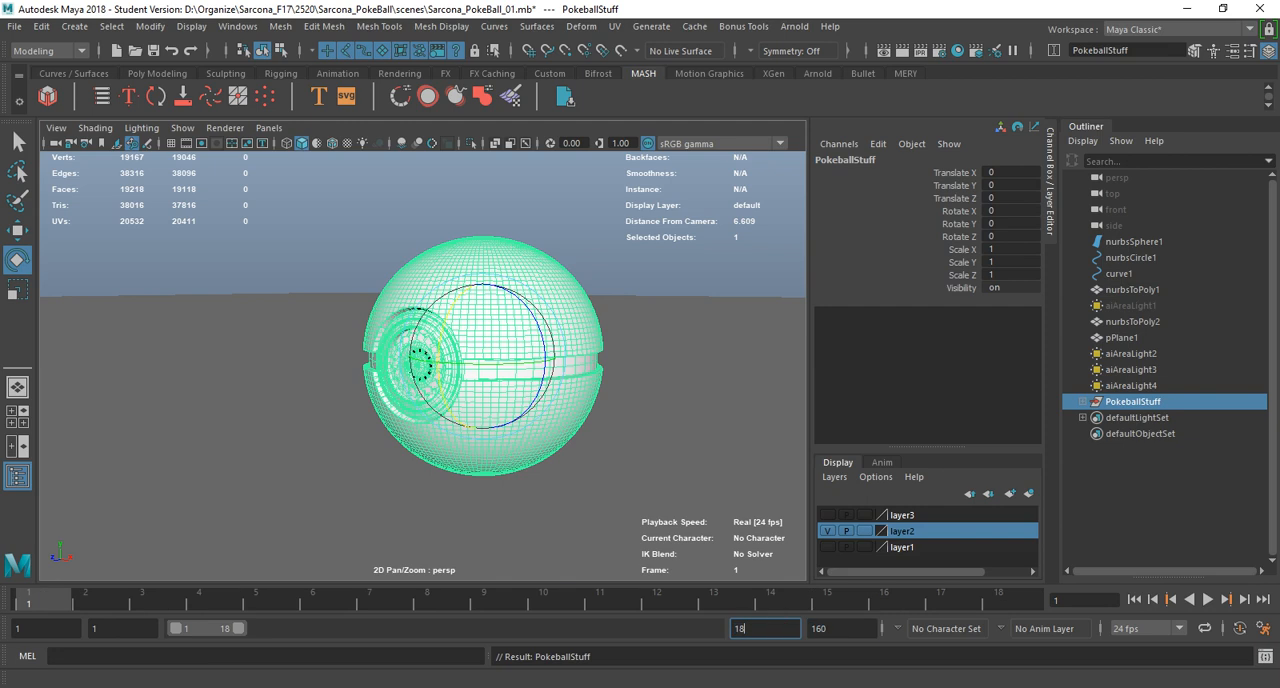
pyautogui.press('Return')
pyautogui.press('Tab')
pyautogui.write('180')
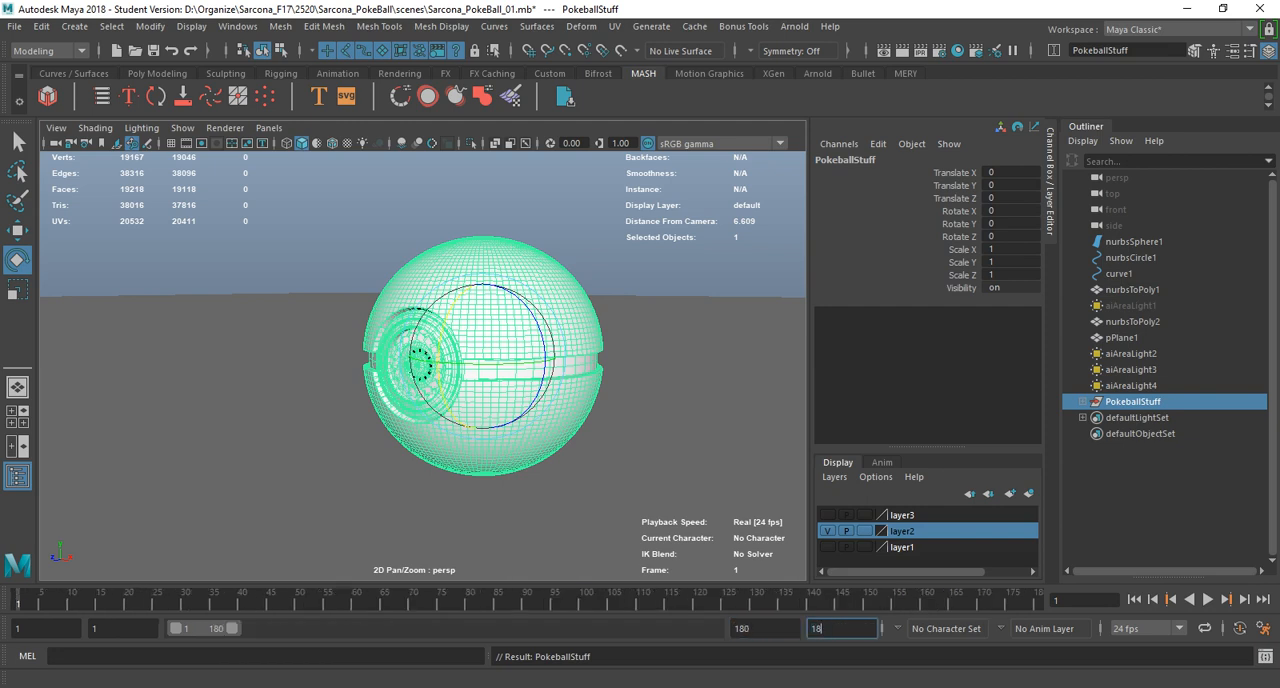
pyautogui.press('Return')
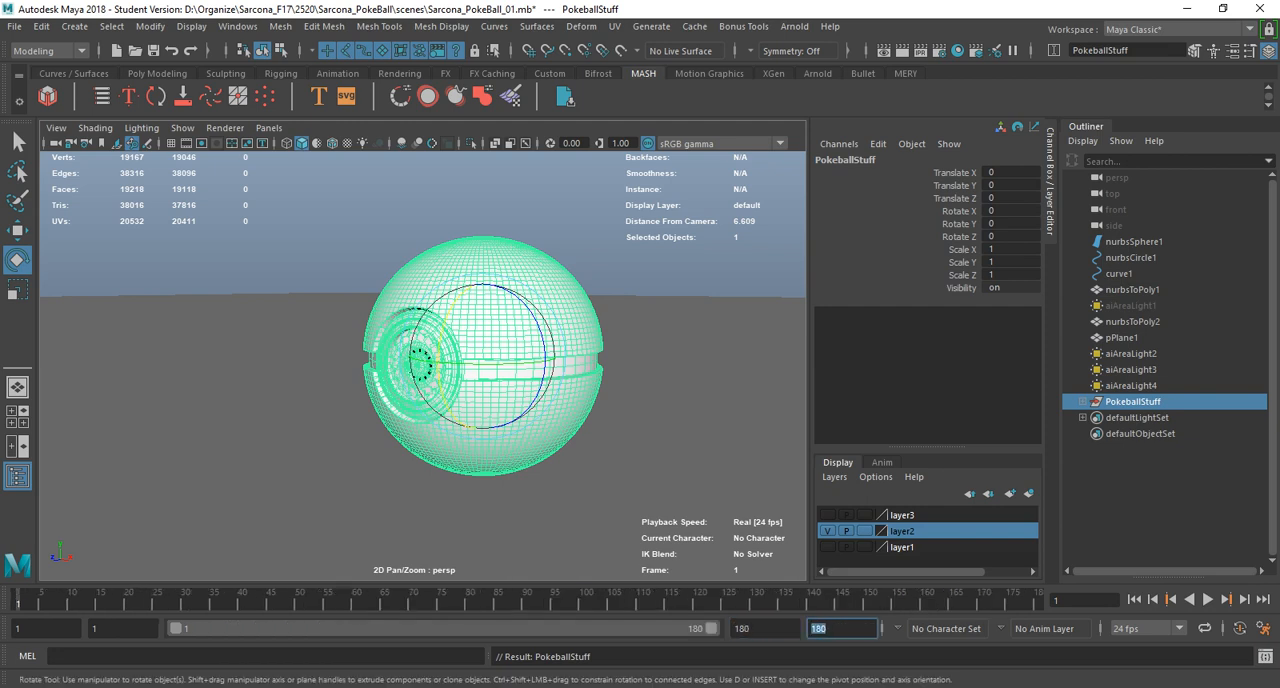
# Center the PokeballStuff group's pivot and check it with a trial rotation about the vertical axis, undoing that rotation.
pyautogui.keyDown('alt'); pyautogui.moveTo(483, 357); pyautogui.dragTo(441, 358, button='middle'); pyautogui.keyUp('alt')
pyautogui.keyDown('alt'); pyautogui.moveTo(441, 358); pyautogui.dragTo(441, 338); pyautogui.keyUp('alt')
pyautogui.keyDown('alt'); pyautogui.moveTo(441, 338); pyautogui.dragTo(414, 337, button='middle'); pyautogui.keyUp('alt')
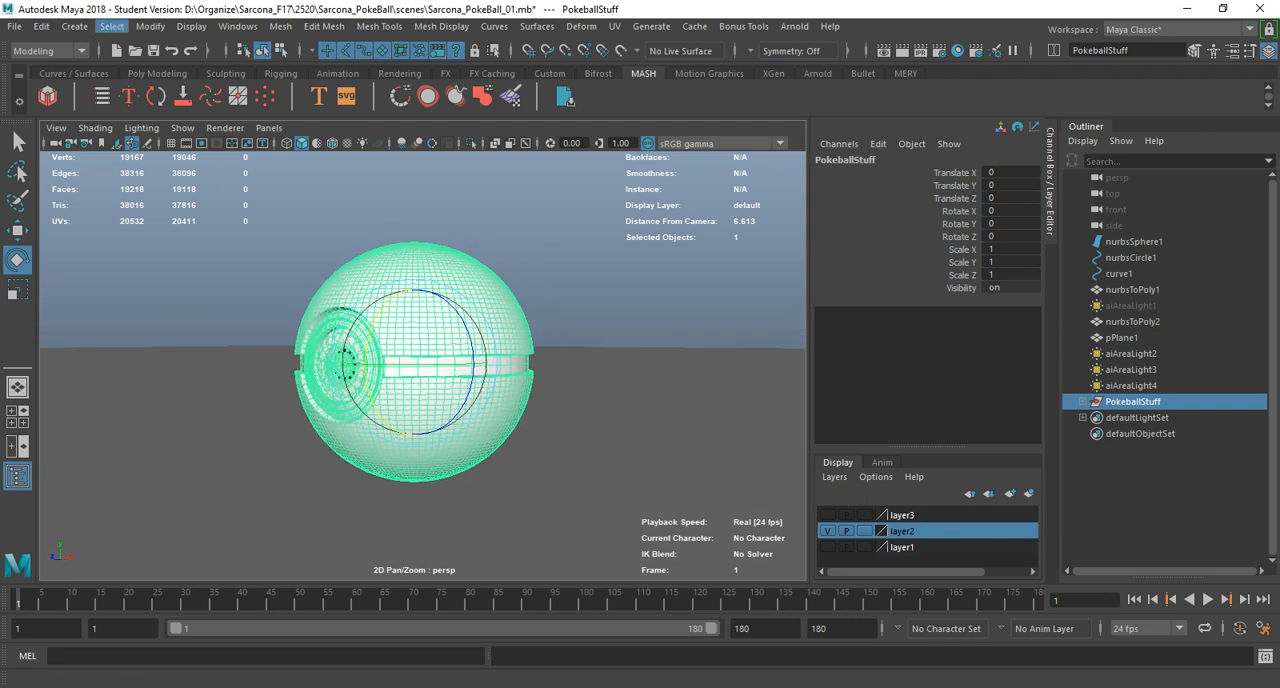
pyautogui.click(150, 26)
pyautogui.click(200, 143)
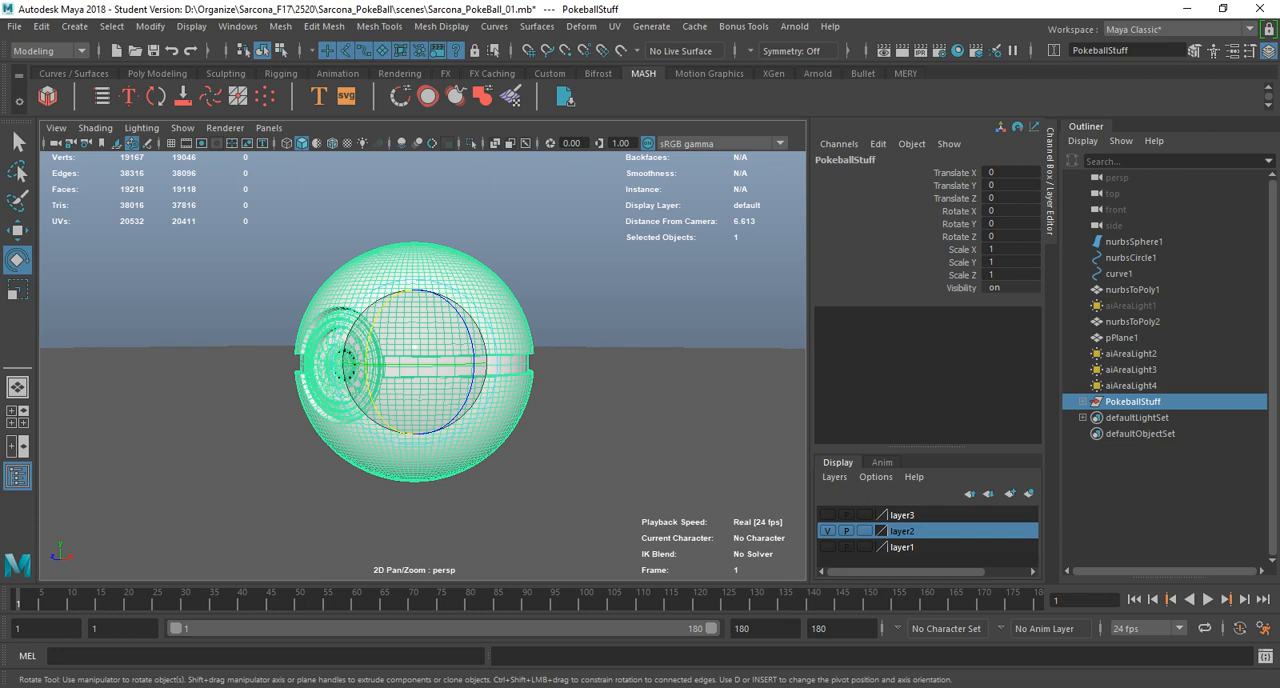
pyautogui.moveTo(403, 364); pyautogui.dragTo(431, 364)
pyautogui.hotkey('ctrl', 'z')
# In a wireframe top view, move the PokeballStuff group's pivot along Z onto the ball's central pole.
pyautogui.press('space')
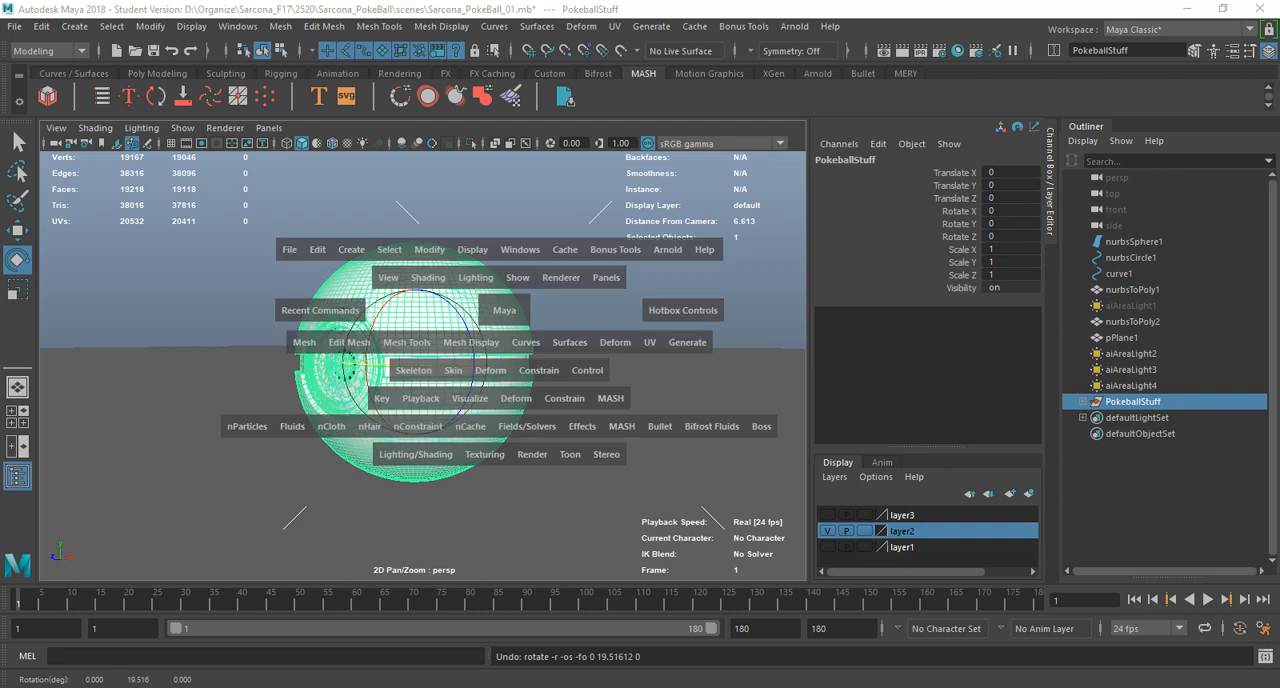
pyautogui.moveTo(503, 308); pyautogui.dragTo(467, 404)
pyautogui.press('4')
pyautogui.keyDown('ctrl'); pyautogui.keyDown('alt'); pyautogui.moveTo(356, 286); pyautogui.dragTo(412, 386); pyautogui.keyUp('alt'); pyautogui.keyUp('ctrl')
pyautogui.keyDown('ctrl'); pyautogui.keyDown('alt'); pyautogui.moveTo(378, 260); pyautogui.dragTo(496, 371); pyautogui.keyUp('alt'); pyautogui.keyUp('ctrl')
pyautogui.keyDown('alt'); pyautogui.moveTo(487, 375); pyautogui.dragTo(496, 288, button='middle'); pyautogui.keyUp('alt')
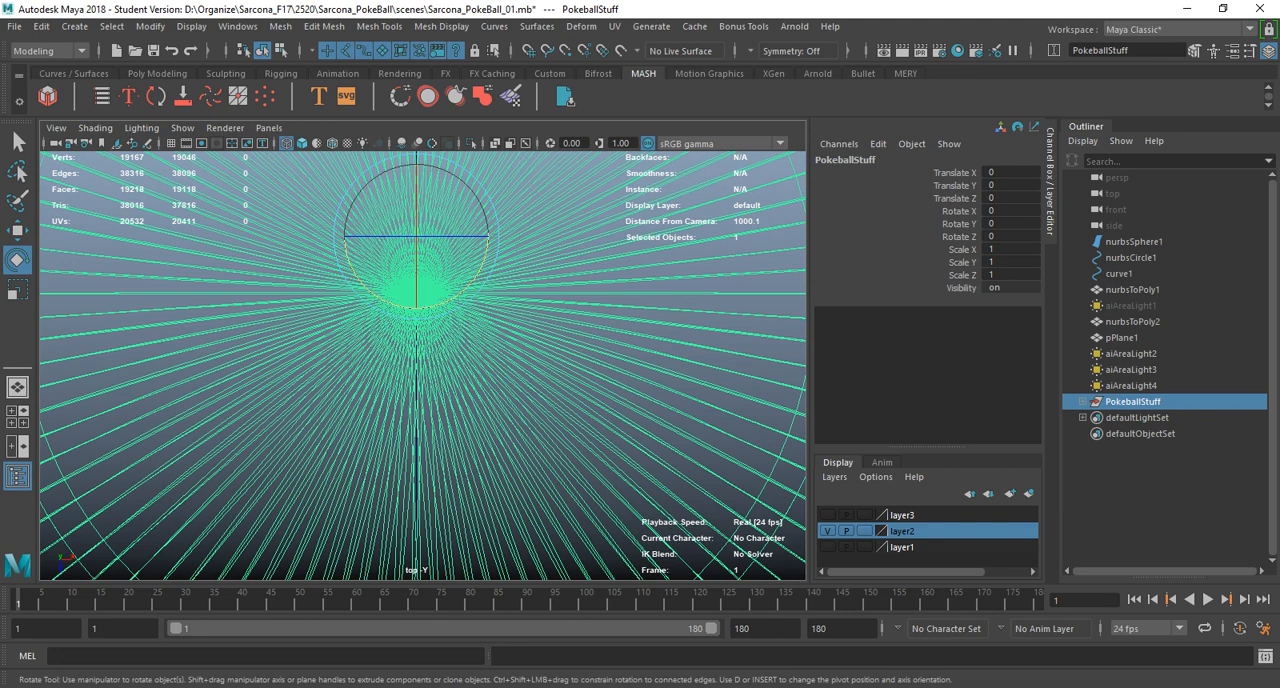
pyautogui.press('w')
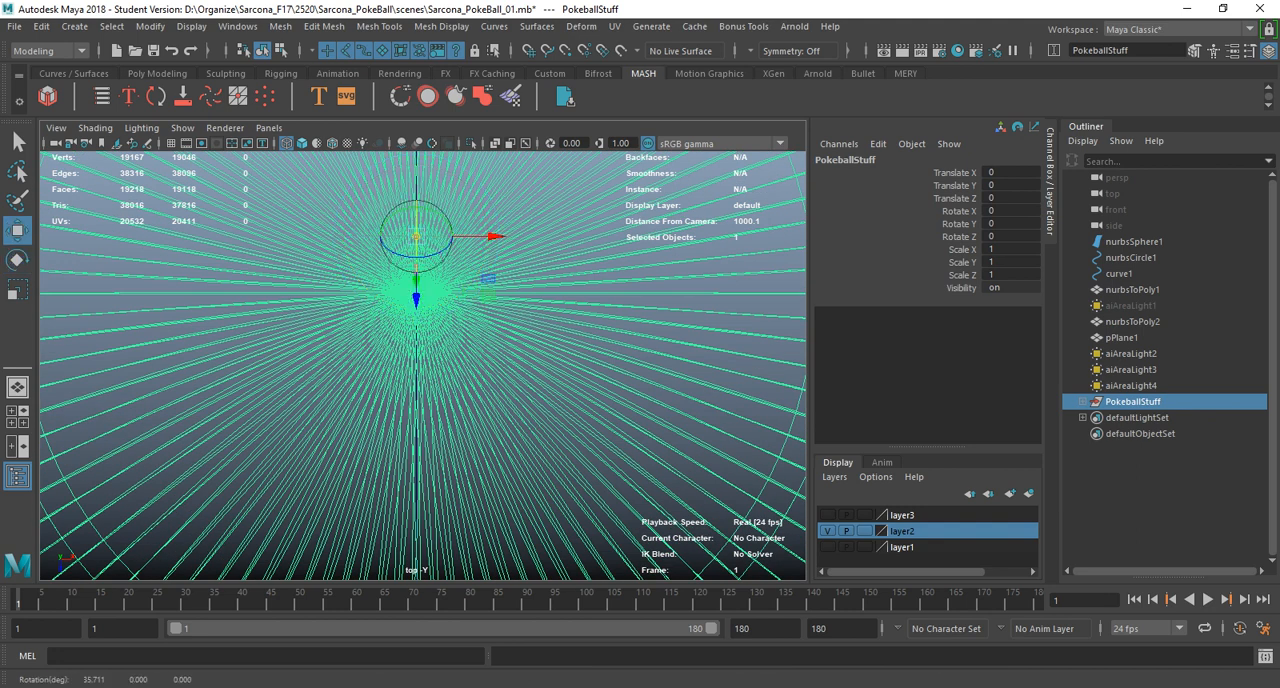
pyautogui.moveTo(416, 298); pyautogui.dragTo(416, 320)
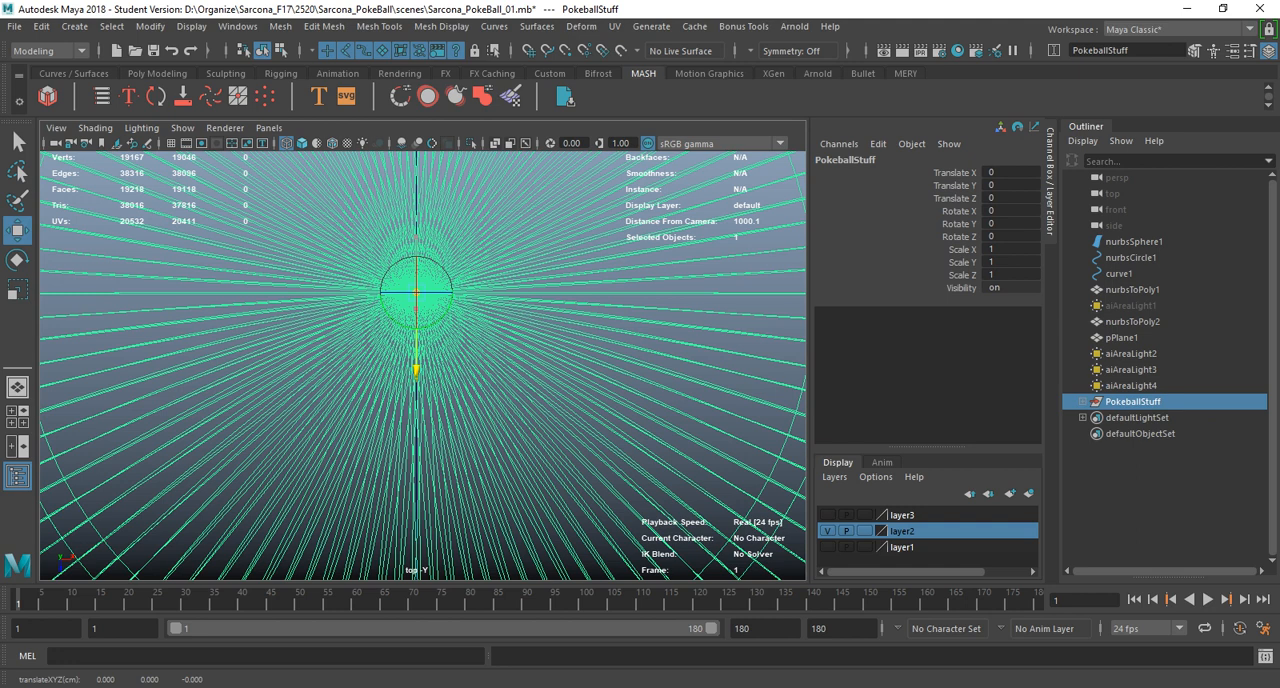
# Test the PokeballStuff group's pivot with a trial rotation about the vertical axis in the top view, and undo that rotation.
pyautogui.keyDown('alt'); pyautogui.moveTo(480, 370); pyautogui.dragTo(420, 370, button='right'); pyautogui.keyUp('alt')
pyautogui.press('e')
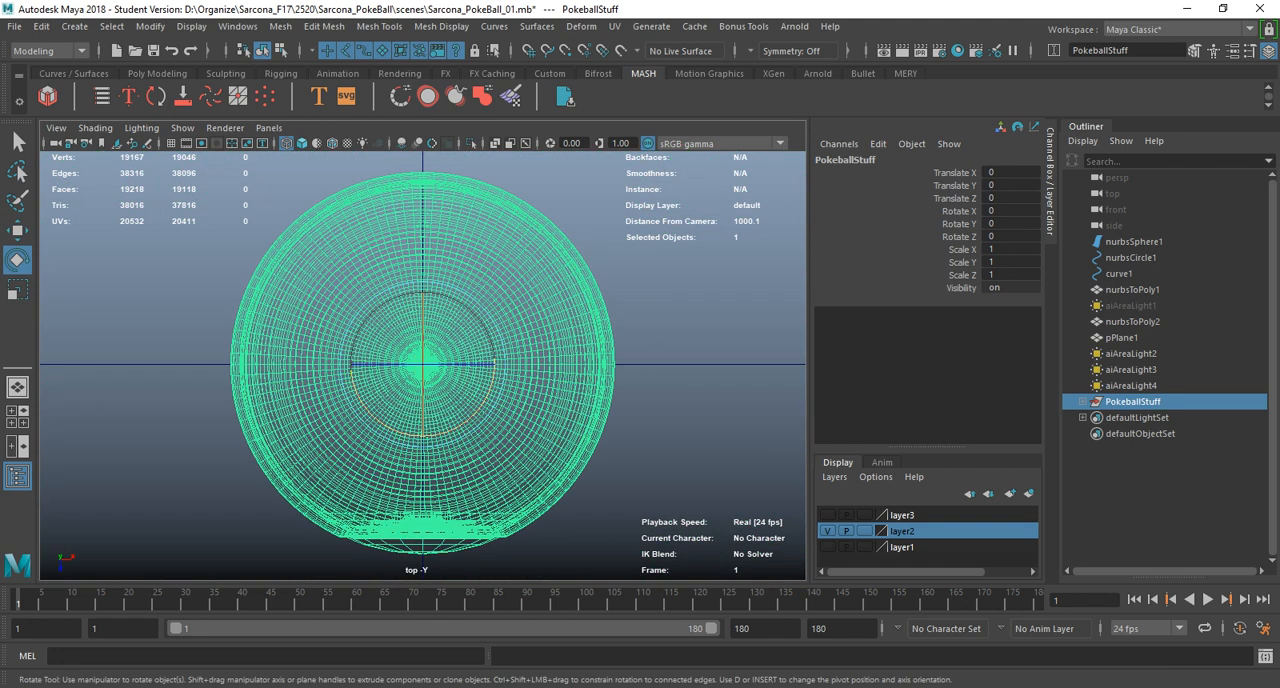
pyautogui.moveTo(493, 378); pyautogui.dragTo(472, 416)
pyautogui.hotkey('ctrl', 'z')
# Return to the perspective view with textured shading and frame the PokeballStuff group closely.
pyautogui.press('space')
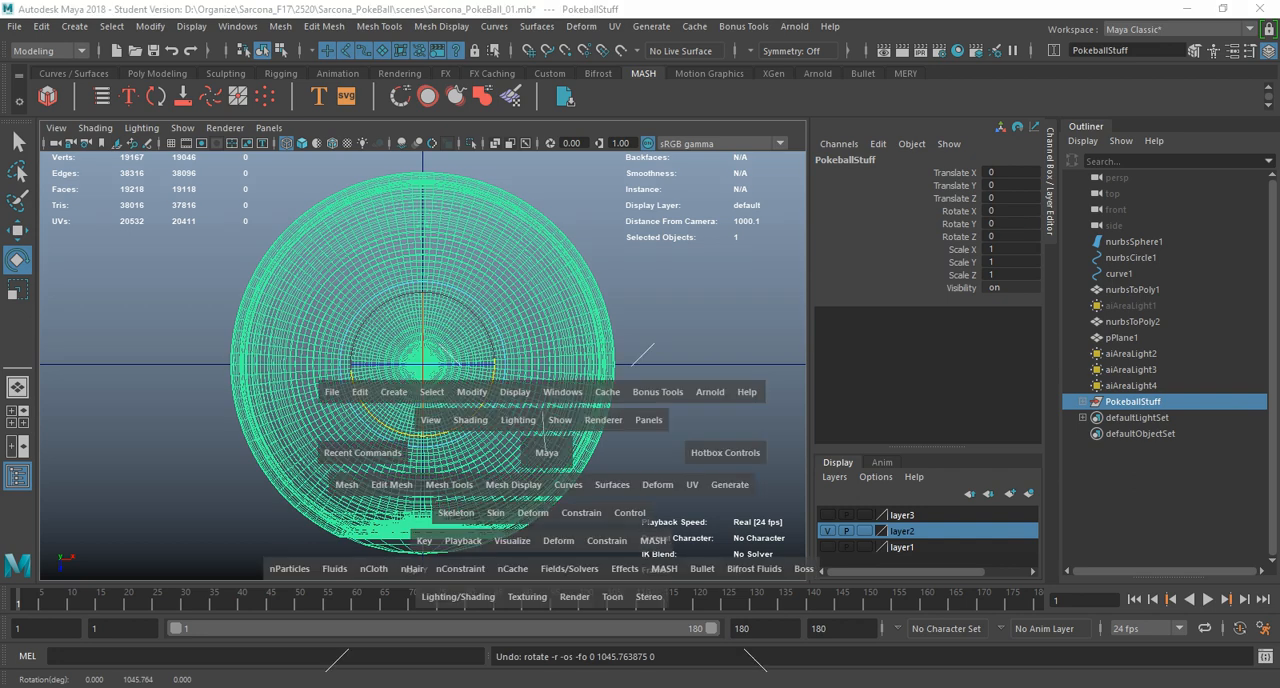
pyautogui.press('f')
pyautogui.press('5')
pyautogui.press('6')
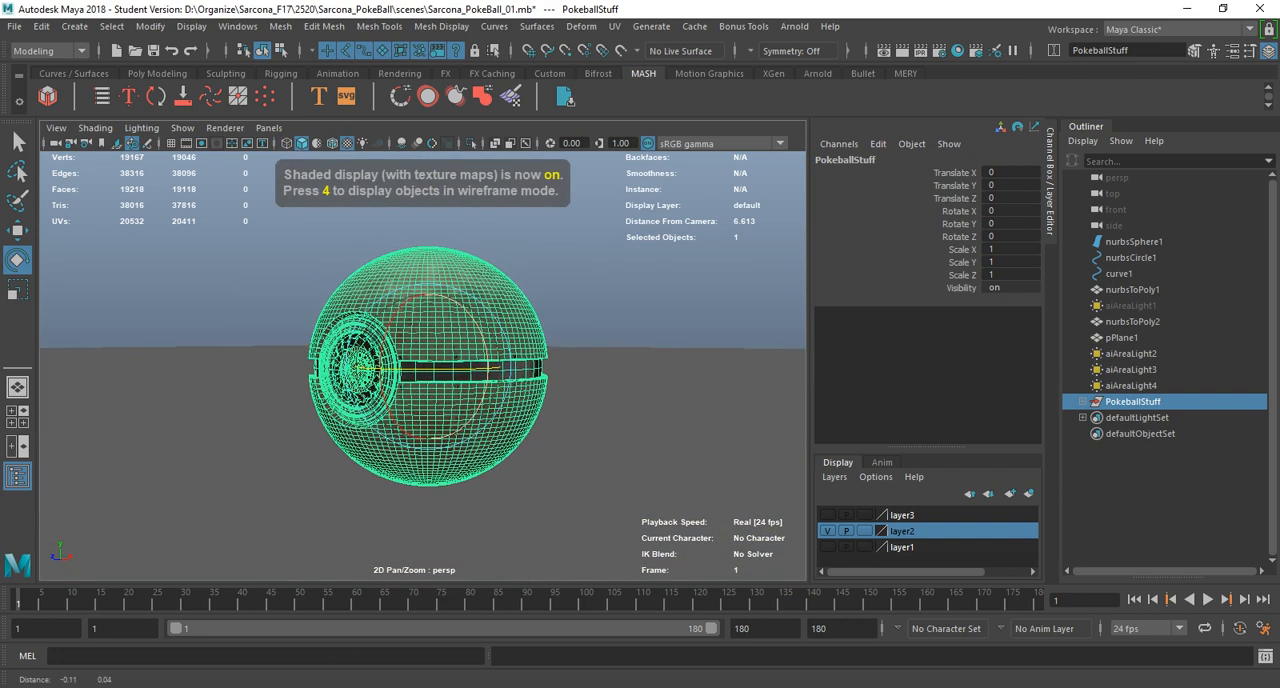
pyautogui.keyDown('alt'); pyautogui.moveTo(547, 452); pyautogui.dragTo(552, 456, button='middle'); pyautogui.keyUp('alt')
pyautogui.scroll(2, 552, 456)
pyautogui.keyDown('alt'); pyautogui.moveTo(552, 456); pyautogui.dragTo(551, 438); pyautogui.keyUp('alt')
pyautogui.scroll(3, 551, 438)
pyautogui.keyDown('alt'); pyautogui.moveTo(551, 438); pyautogui.dragTo(527, 433, button='middle'); pyautogui.keyUp('alt')
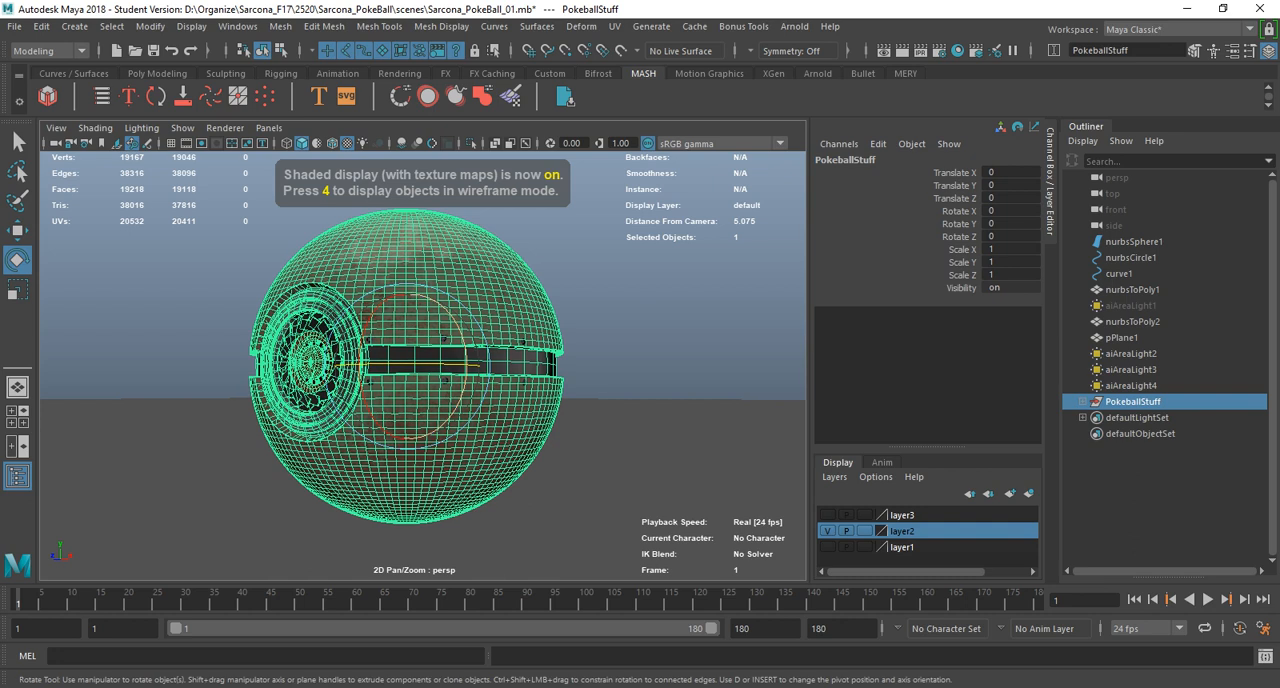
# Show the resolution gate in the perspective view and frame the ball large within the 960 x 540 area.
pyautogui.click(201, 143)
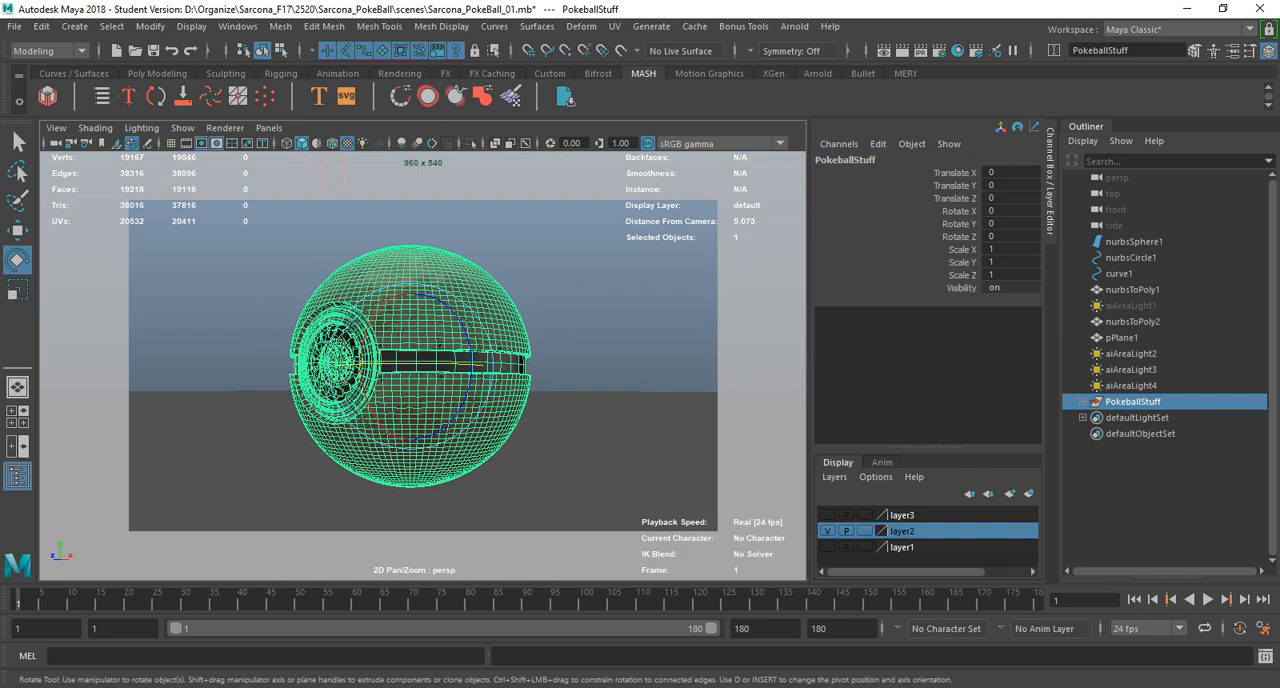
pyautogui.keyDown('alt'); pyautogui.moveTo(430, 400); pyautogui.dragTo(468, 400, button='right'); pyautogui.keyUp('alt')
pyautogui.keyDown('alt'); pyautogui.moveTo(468, 400); pyautogui.dragTo(480, 401, button='middle'); pyautogui.keyUp('alt')
pyautogui.keyDown('alt'); pyautogui.moveTo(480, 401); pyautogui.dragTo(469, 401, button='right'); pyautogui.keyUp('alt')
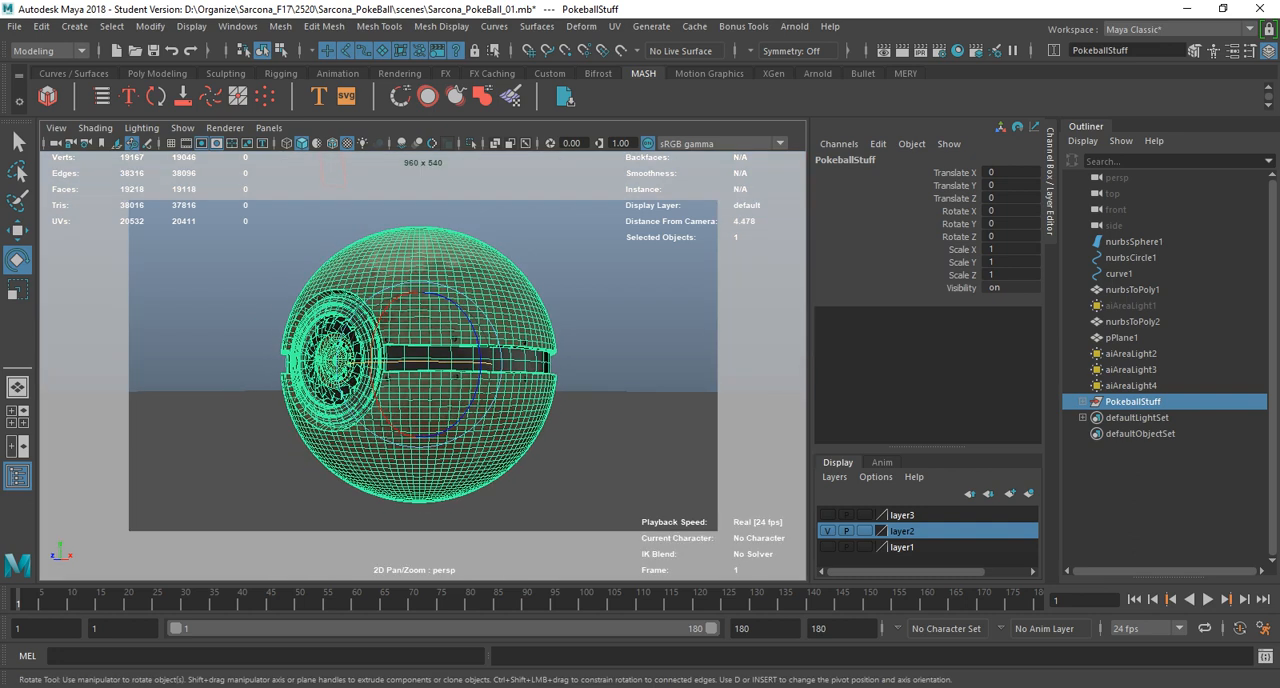
# Render the perspective camera in the Arnold RenderView to check the ball's framing, and close the render window.
pyautogui.click(795, 26)
pyautogui.click(812, 55)
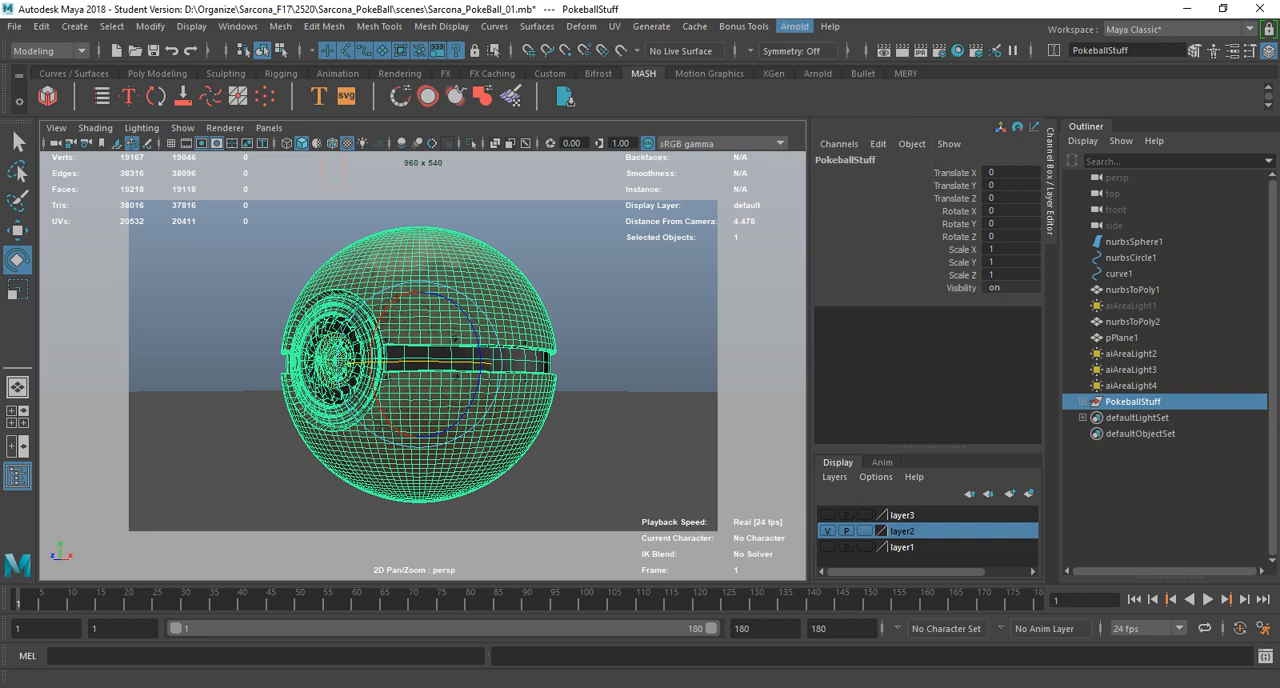
pyautogui.scroll(-2, 848, 352)
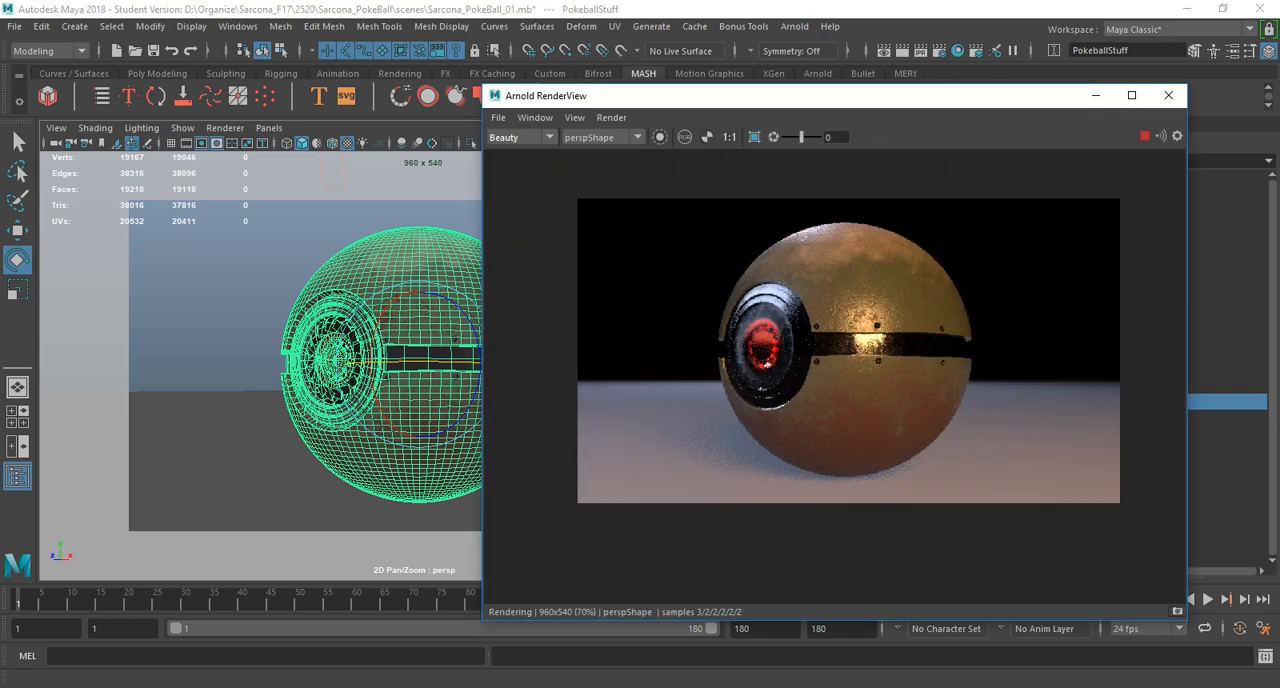
pyautogui.click(1168, 95)
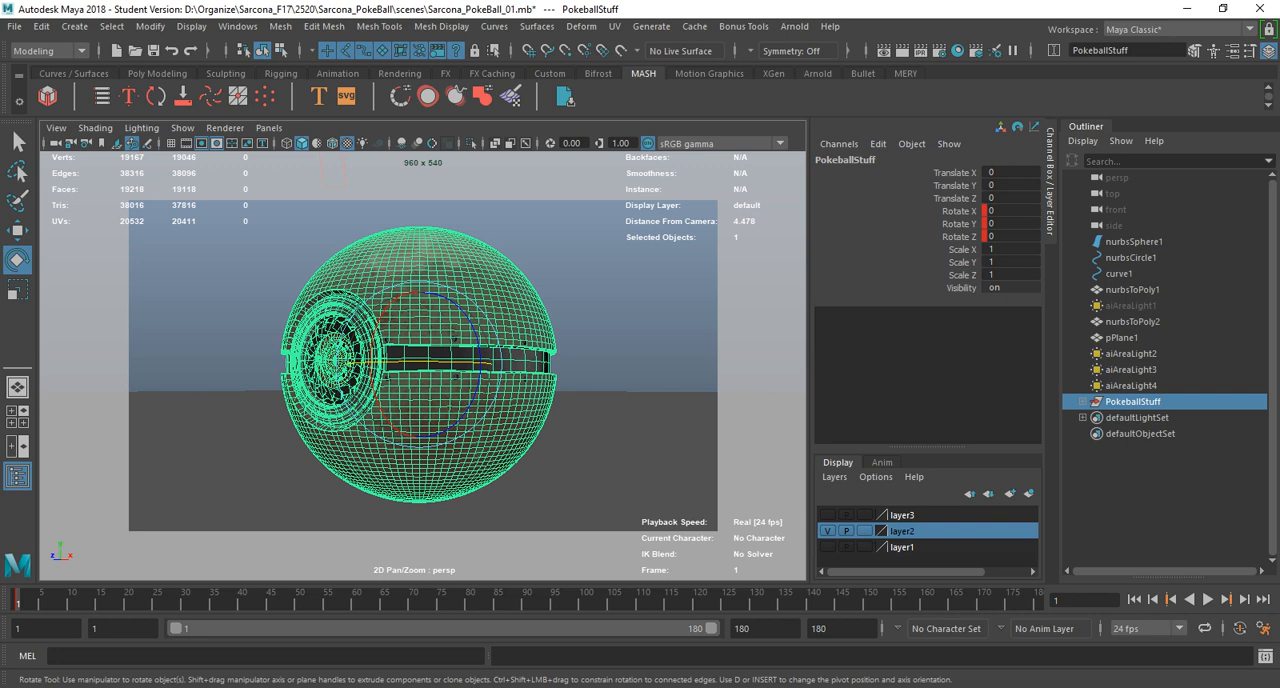
# At frame 180, set the PokeballStuff group's Rotate Y to 360 and key it.
pyautogui.click(1037, 600)
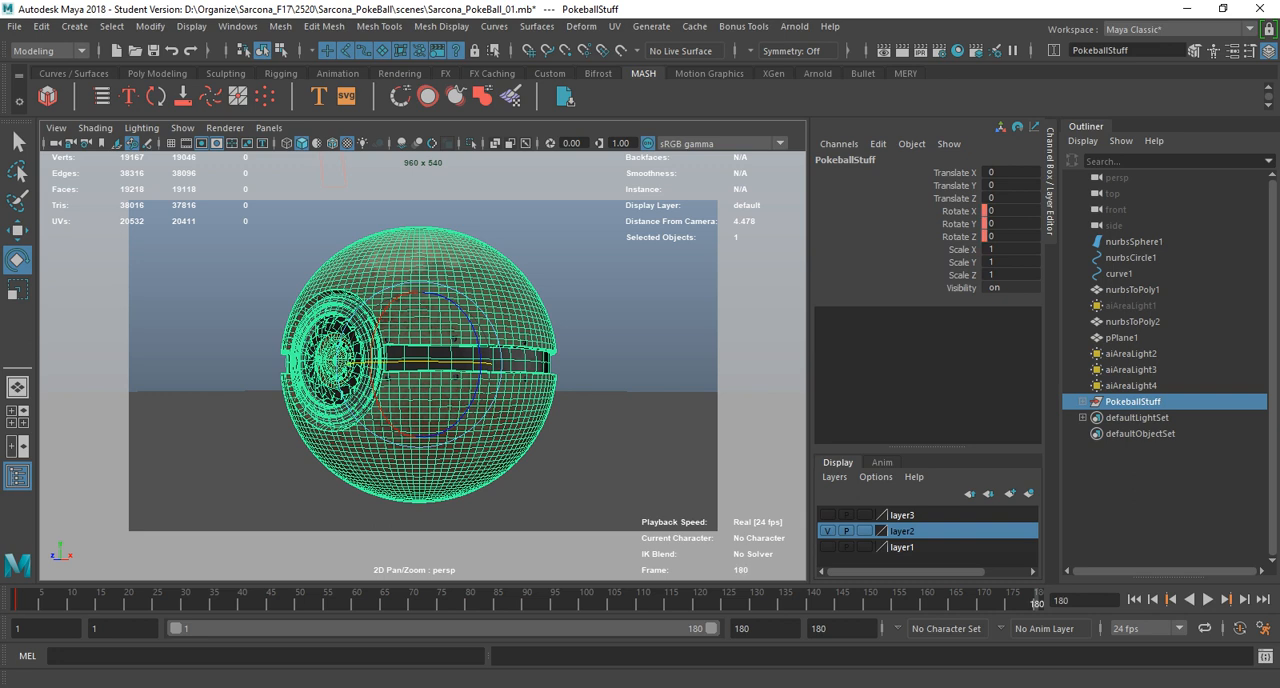
pyautogui.click(1010, 224)
pyautogui.click(948, 224)
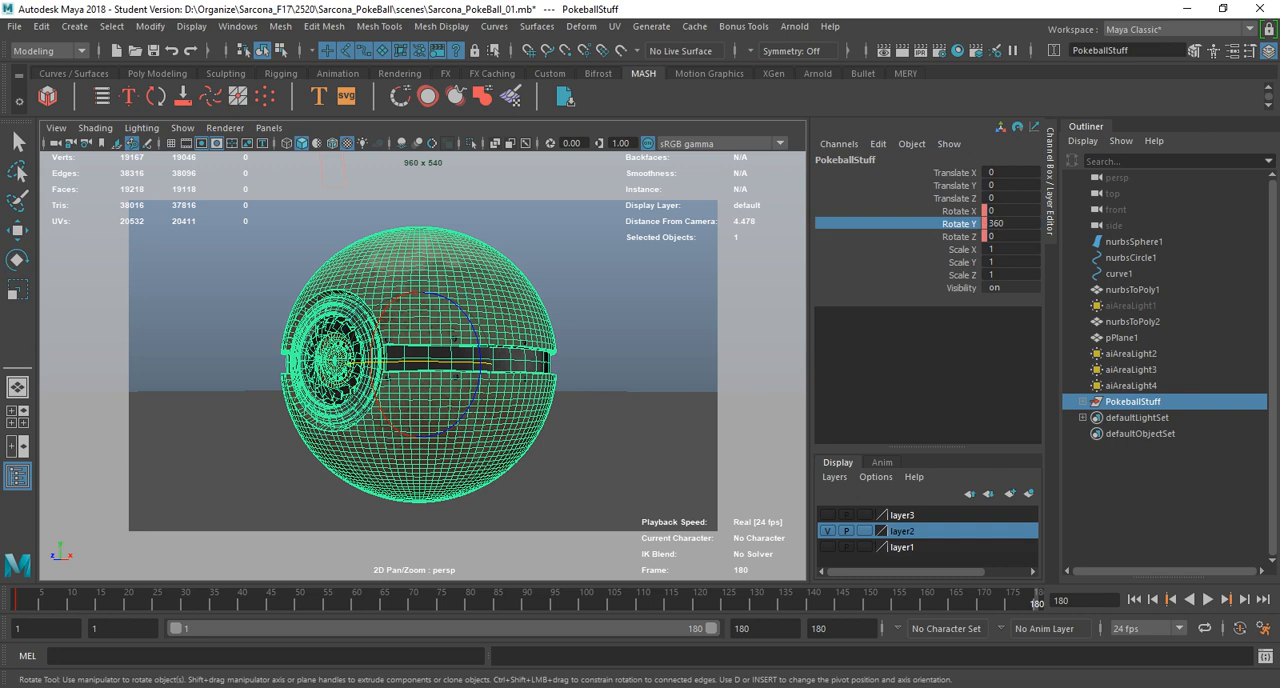
pyautogui.rightClick(946, 222)
pyautogui.click(990, 253)
# Give the PokeballStuff group's rotation keys linear tangents in the Graph Editor, close the editor and play the animation.
pyautogui.click(238, 26)
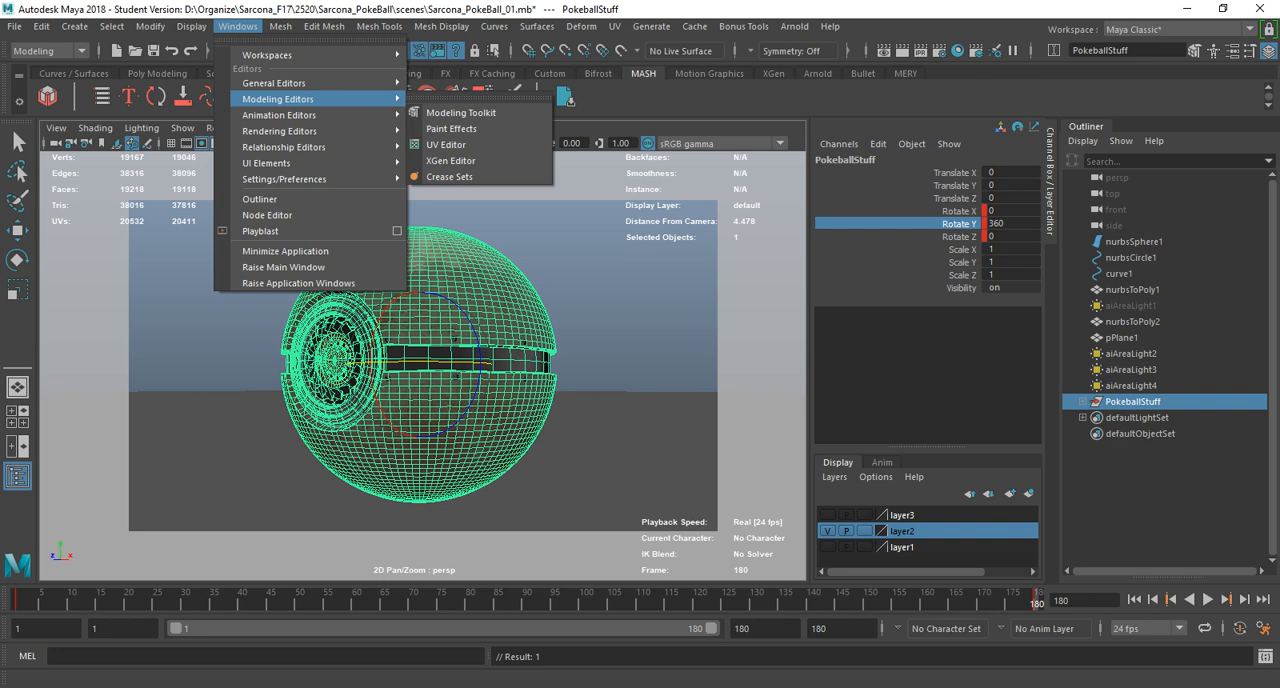
pyautogui.moveTo(285, 115)
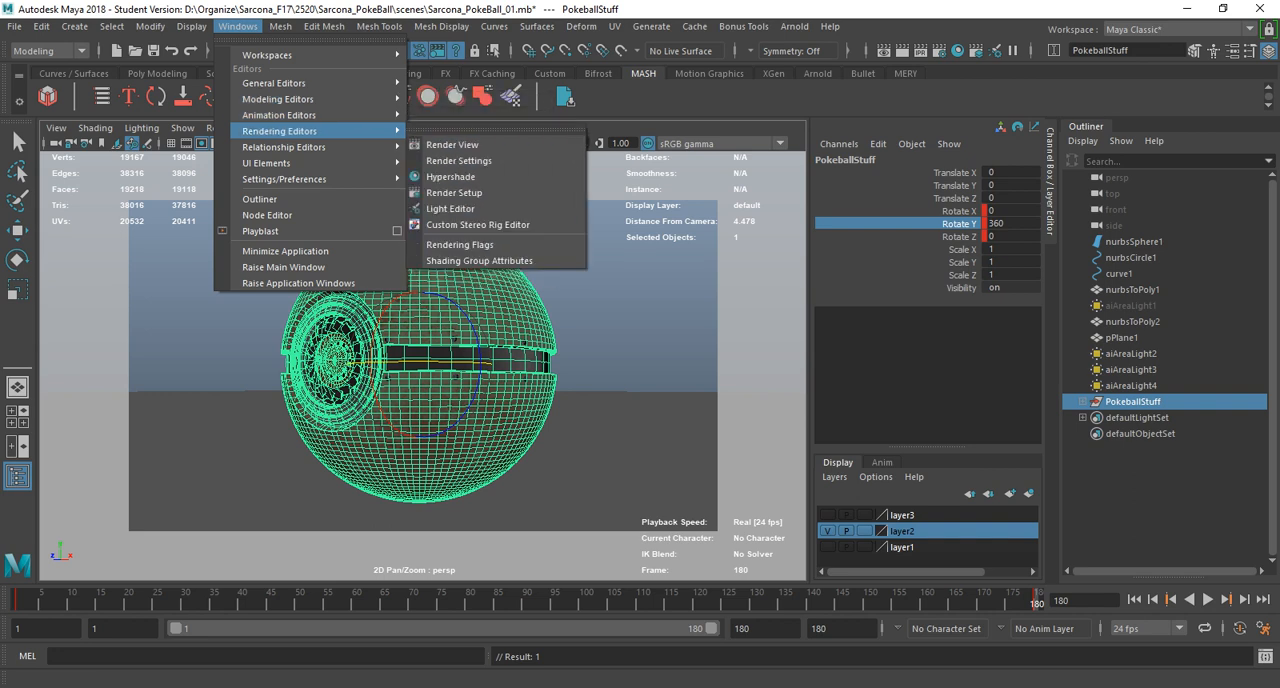
pyautogui.click(450, 113)
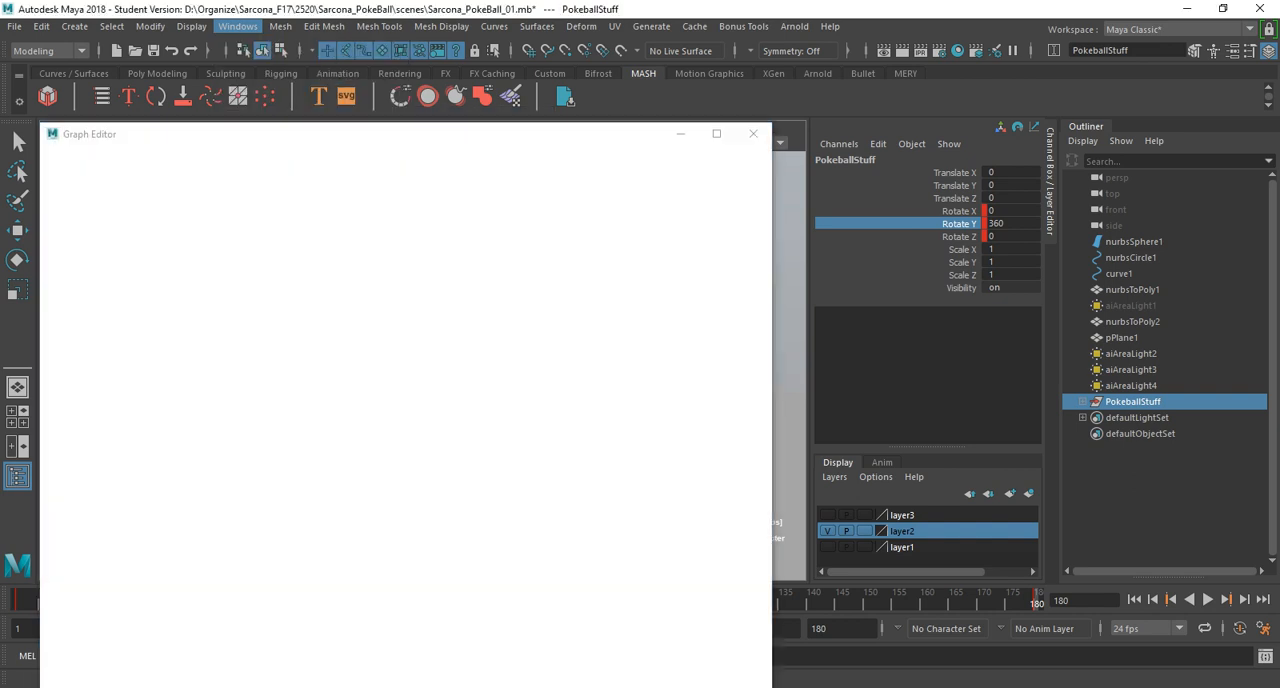
pyautogui.moveTo(471, 366); pyautogui.dragTo(596, 510)
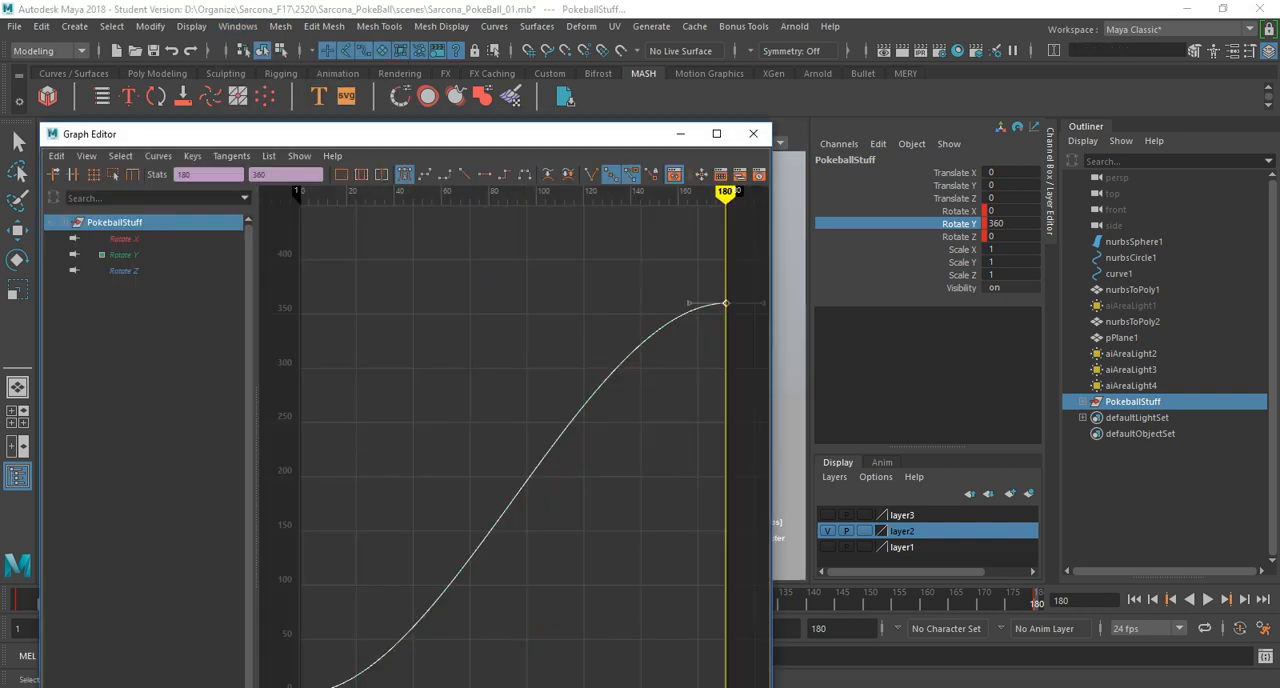
pyautogui.click(464, 174)
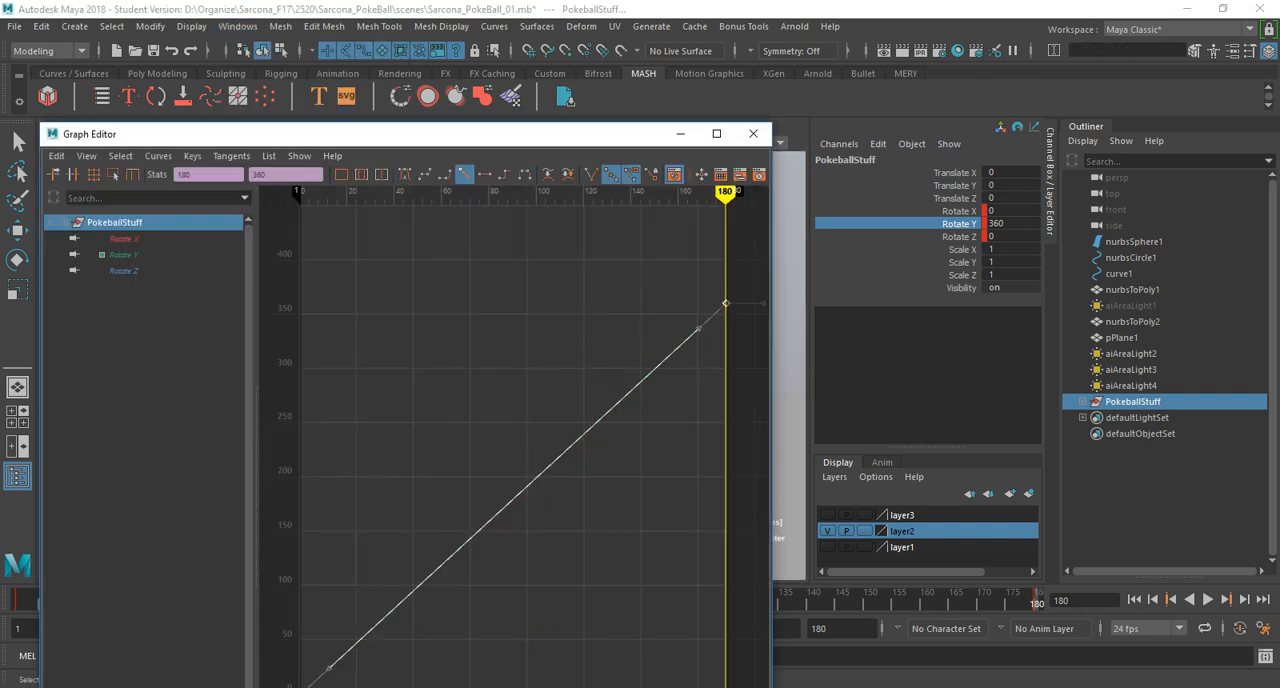
pyautogui.click(754, 134)
pyautogui.hotkey('alt', 'v')
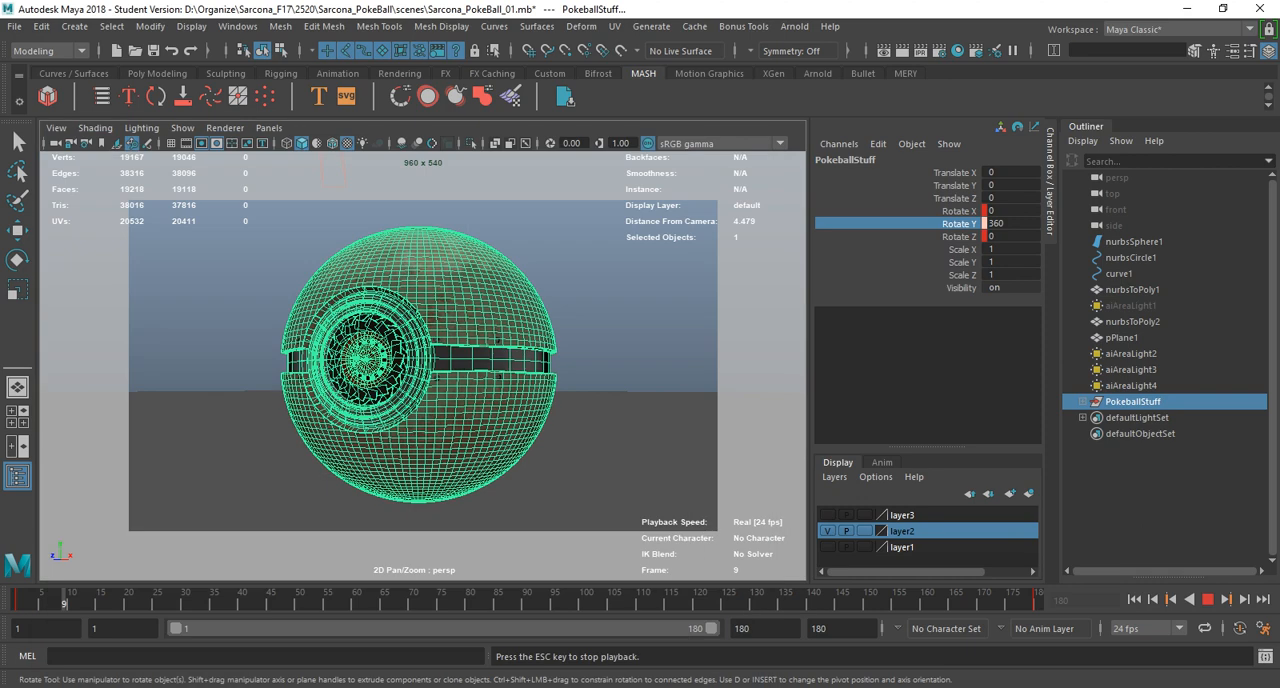
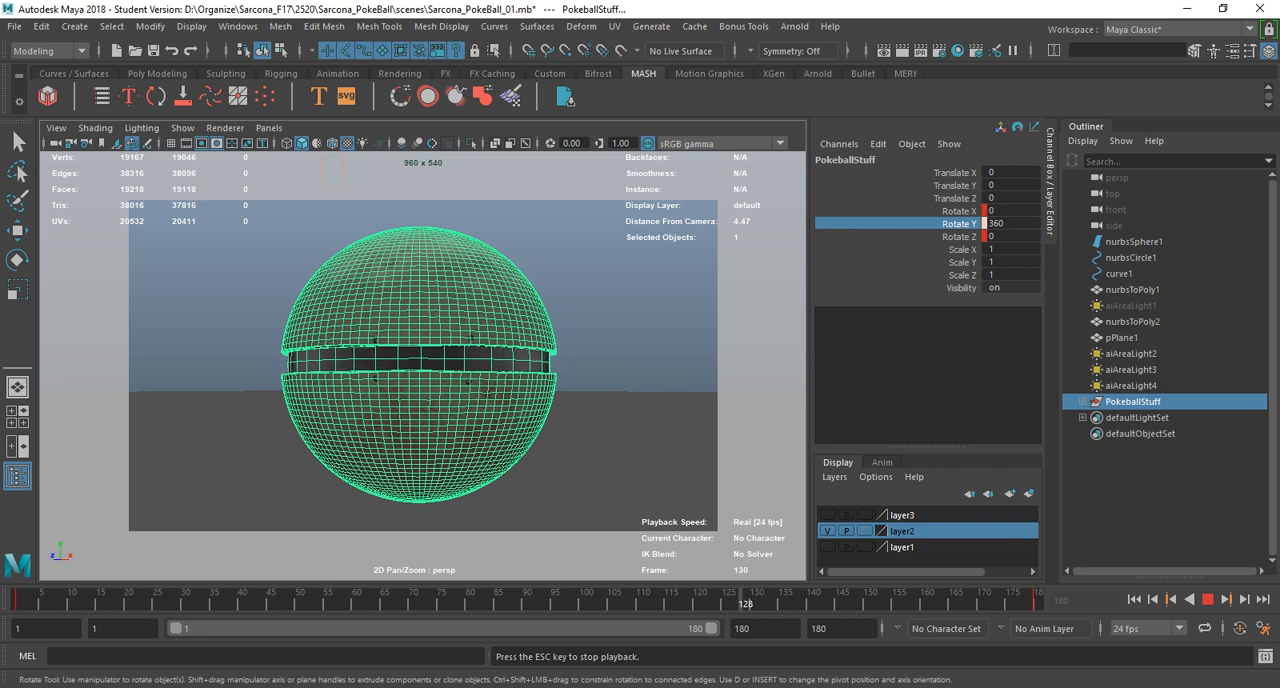
# Try flat tangents on the PokeballStuff rotation keys in the Graph Editor and play the animation from the first frame.
pyautogui.click(237, 26)
pyautogui.moveTo(279, 115)
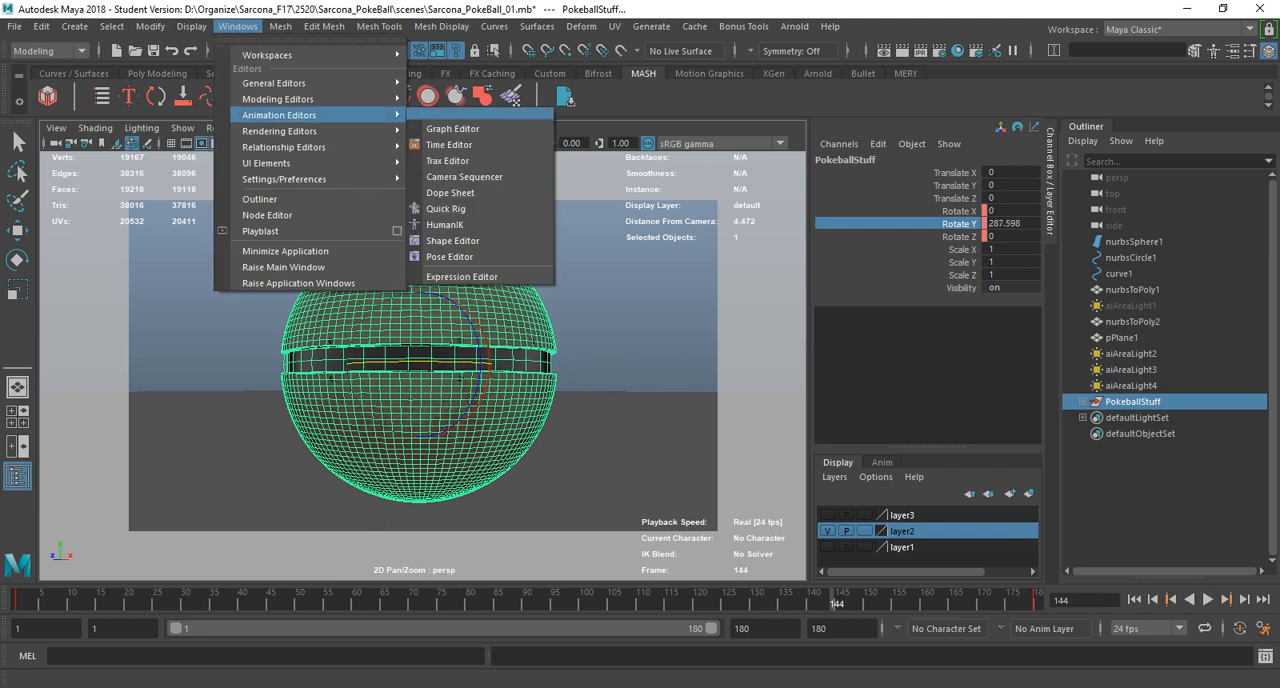
pyautogui.click(450, 125)
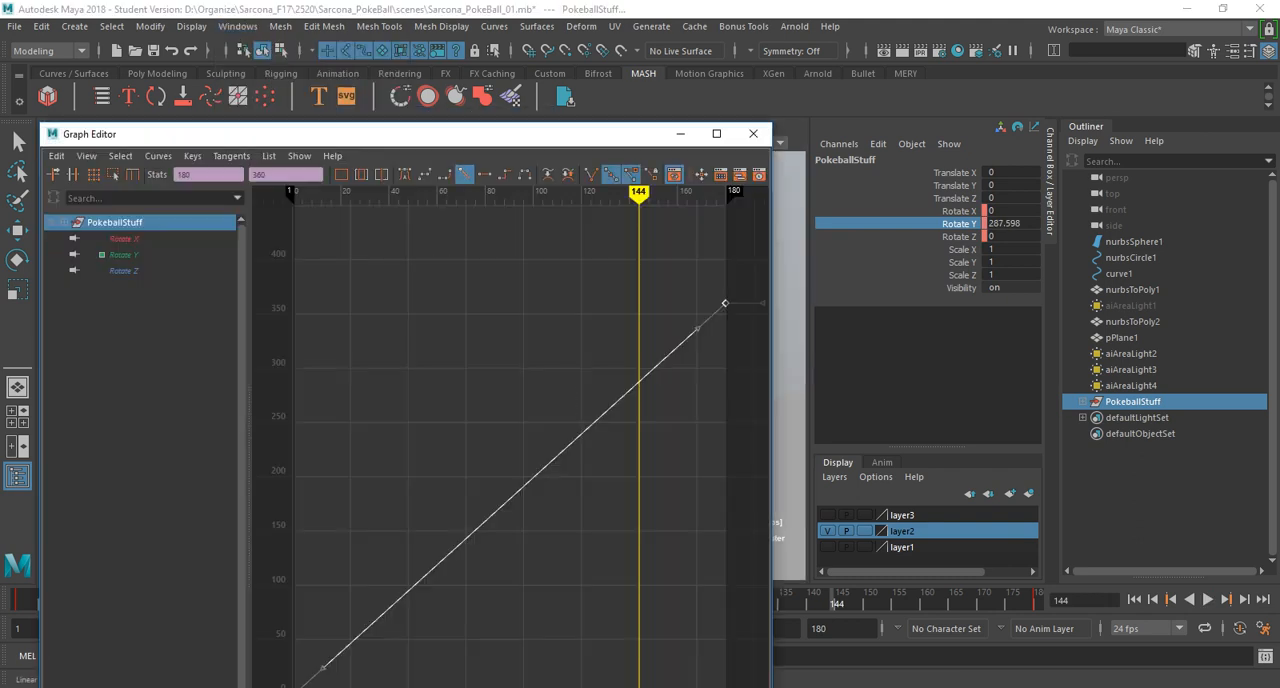
pyautogui.click(484, 174)
pyautogui.click(753, 133)
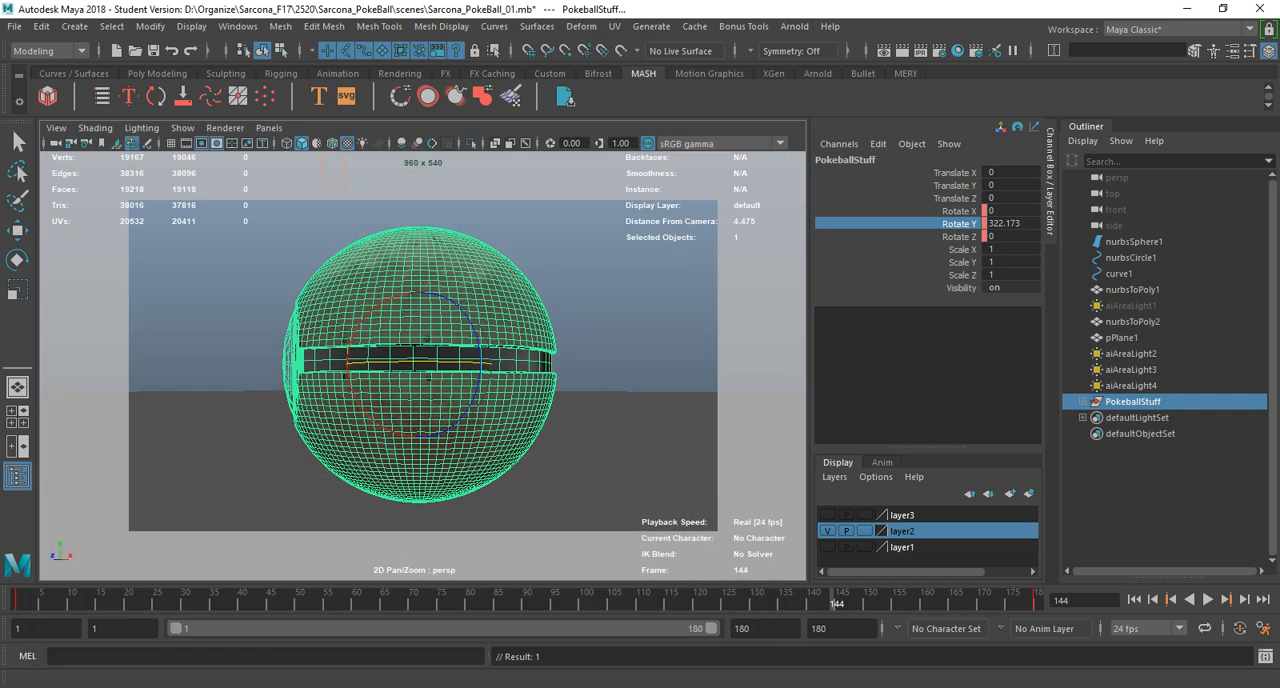
pyautogui.click(1134, 600)
pyautogui.hotkey('alt', 'v')
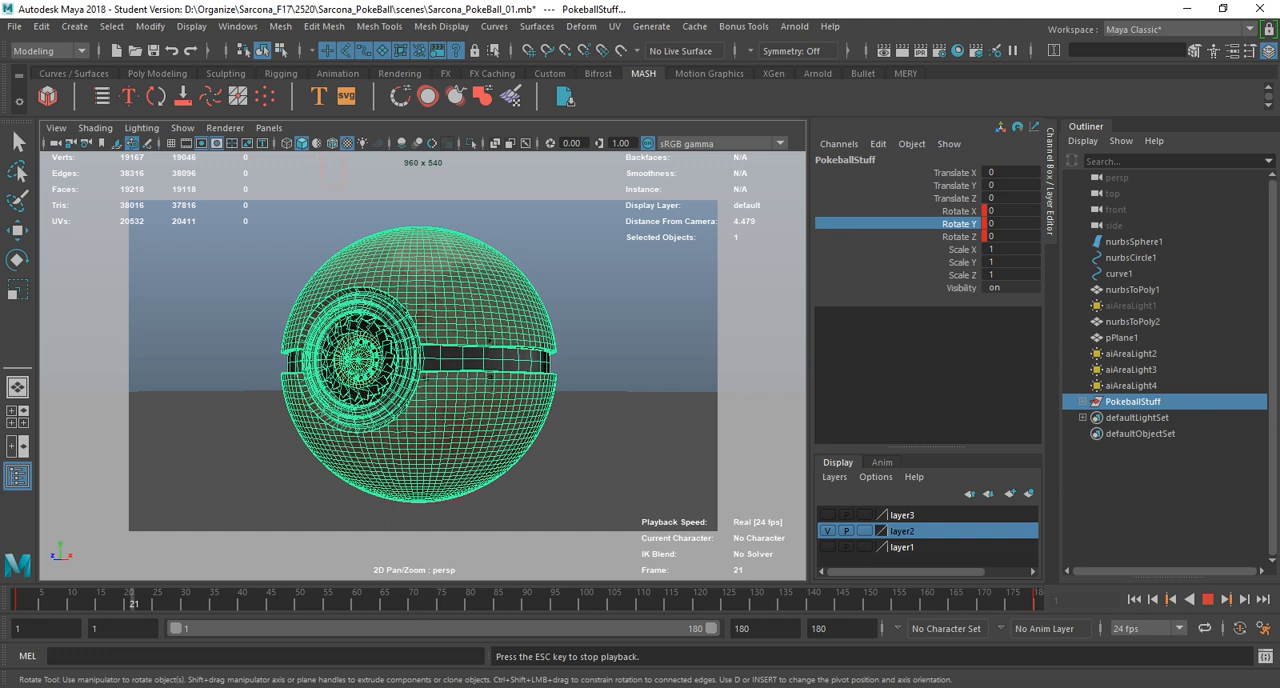
# Set the PokeballStuff rotation curve to linear tangents in the Graph Editor, check the spin, and stop playback.
pyautogui.click(238, 26)
pyautogui.moveTo(300, 115)
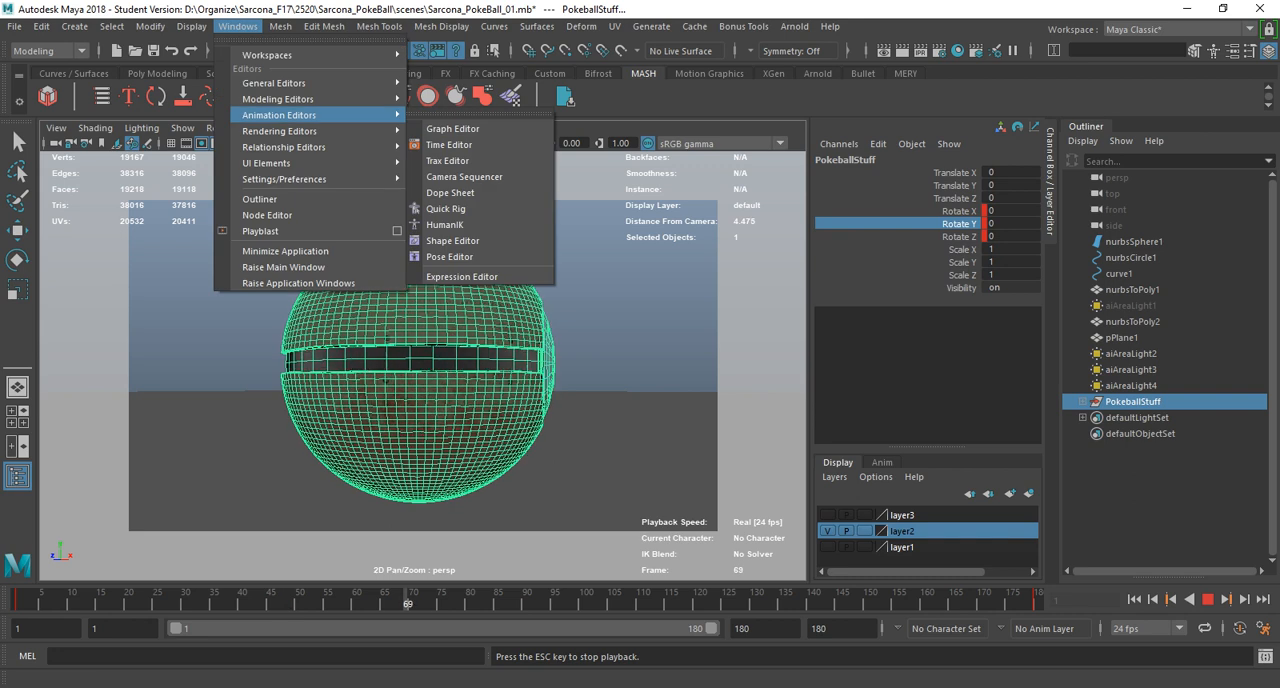
pyautogui.click(460, 128)
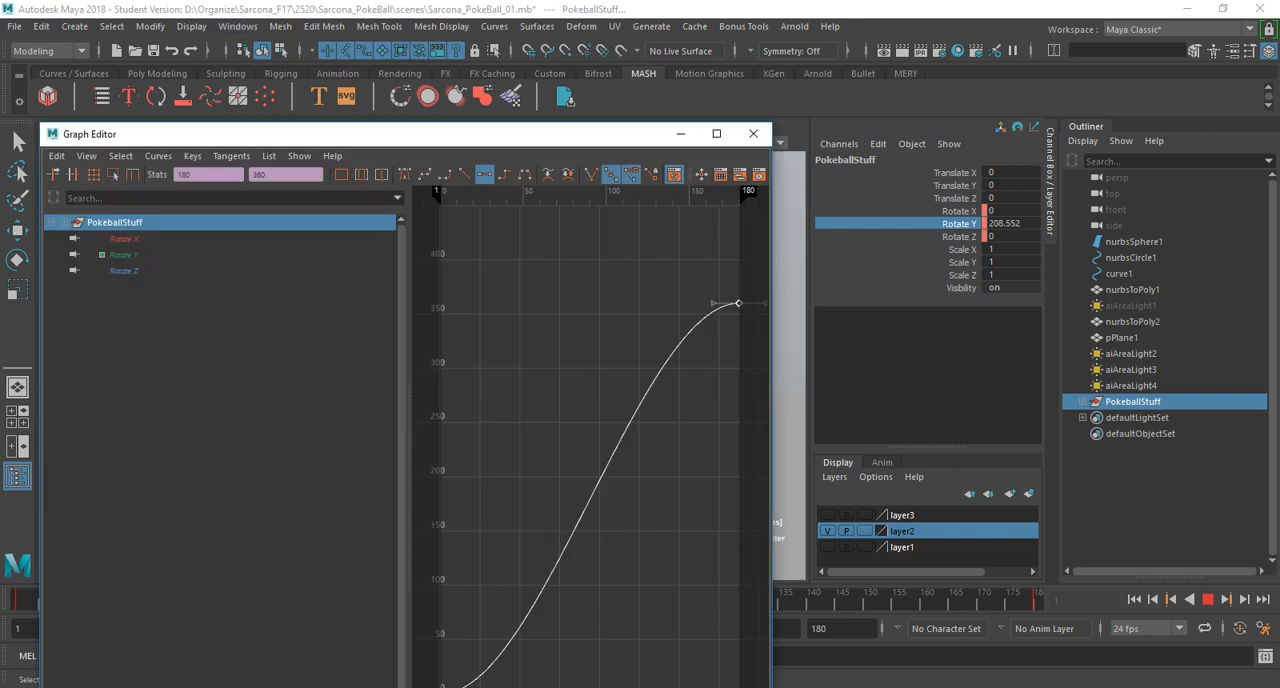
pyautogui.click(465, 174)
pyautogui.click(754, 134)
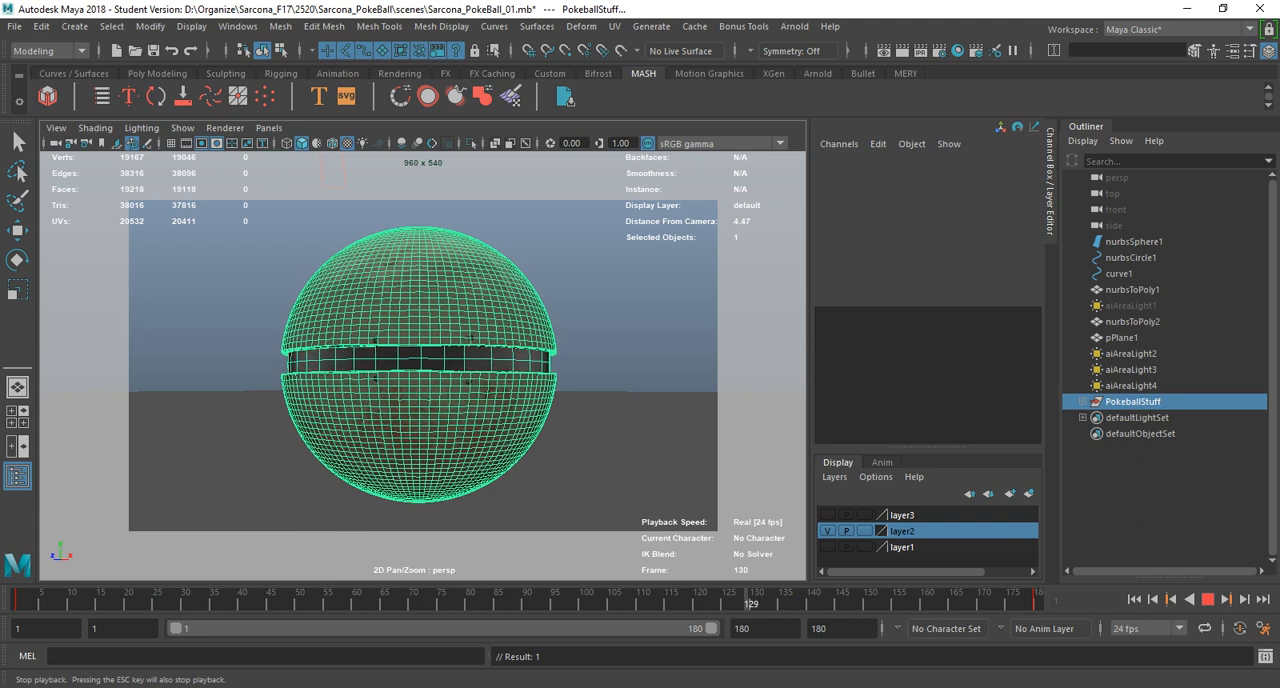
pyautogui.press('Escape')
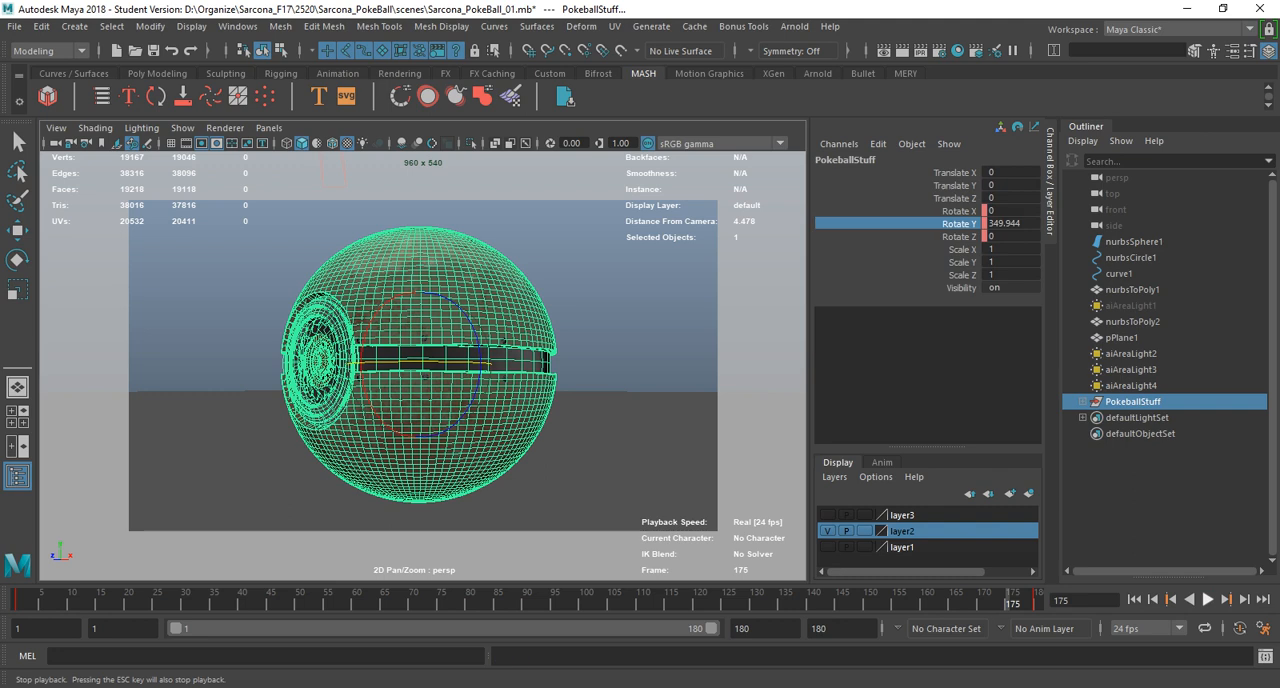
# Open the Arnold RenderView for the current frame and position it clear of the timeline.
pyautogui.press('e')
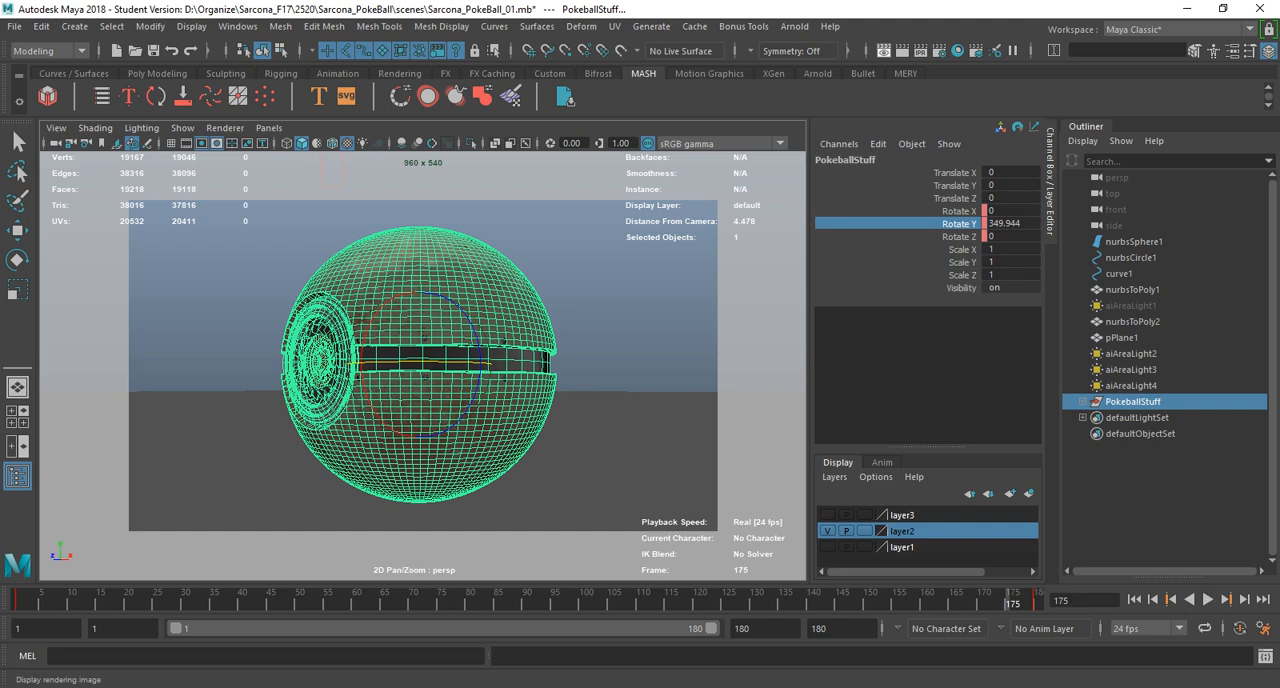
pyautogui.click(1223, 8)
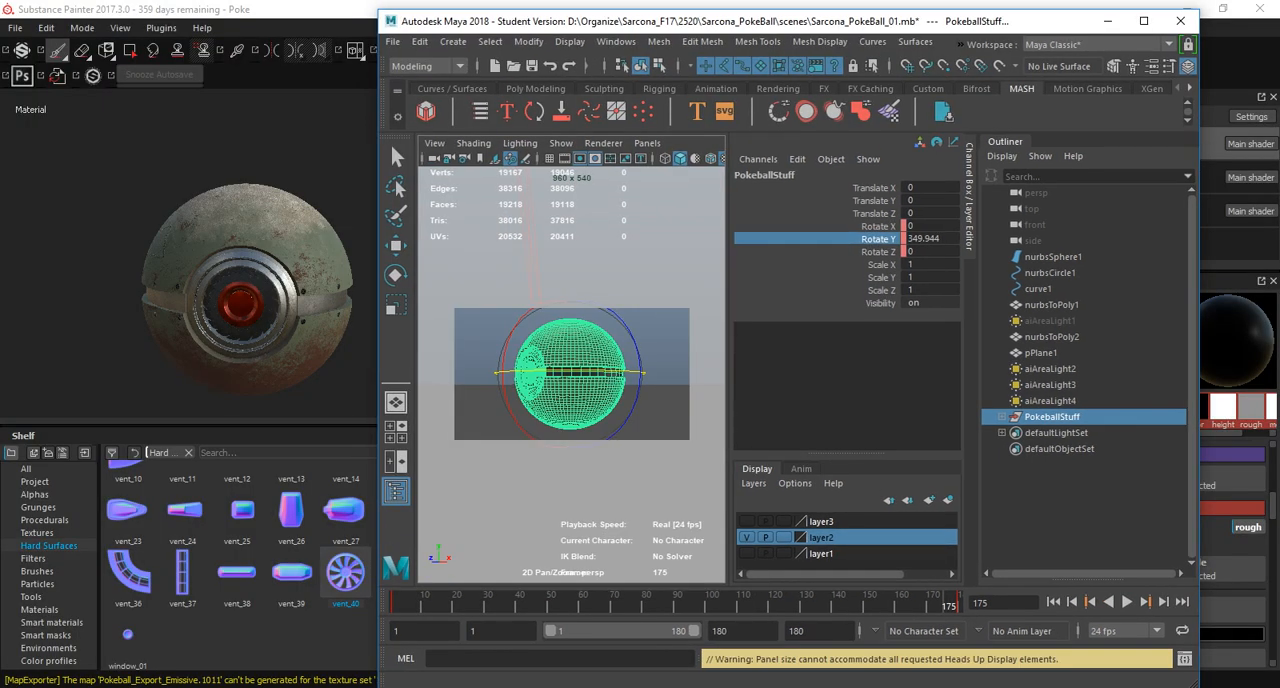
pyautogui.click(1144, 21)
pyautogui.click(794, 27)
pyautogui.click(806, 55)
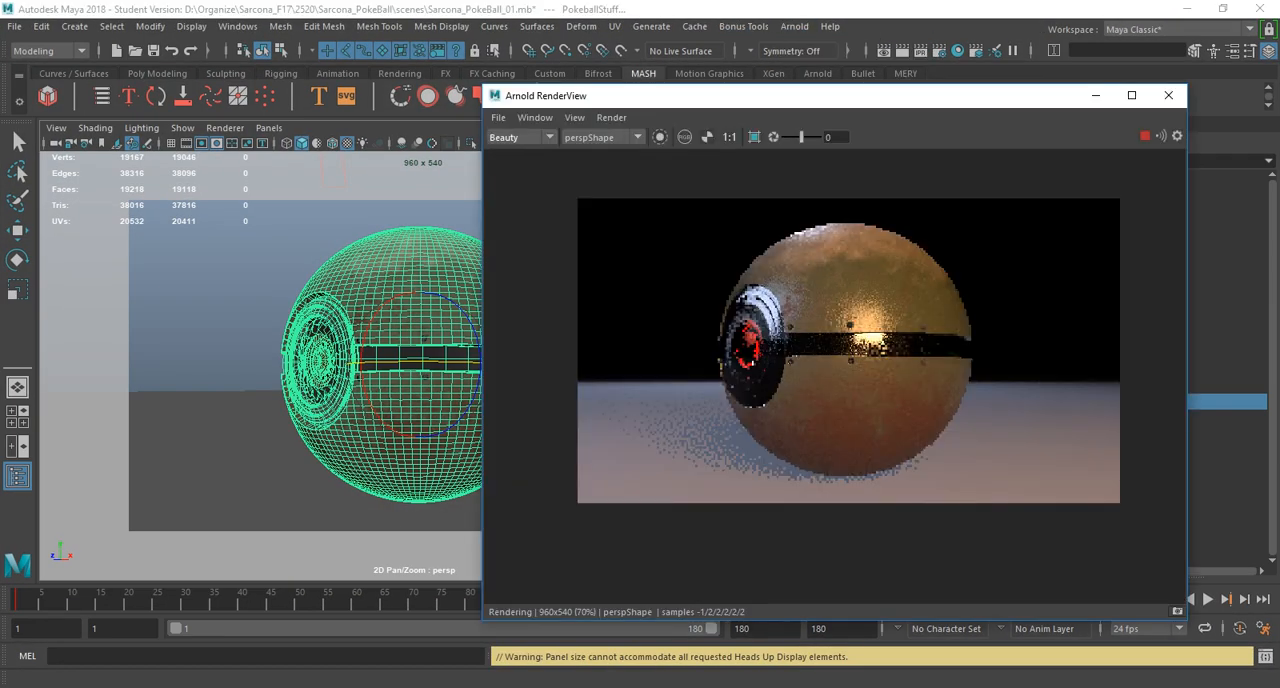
pyautogui.moveTo(796, 95); pyautogui.dragTo(589, 40)
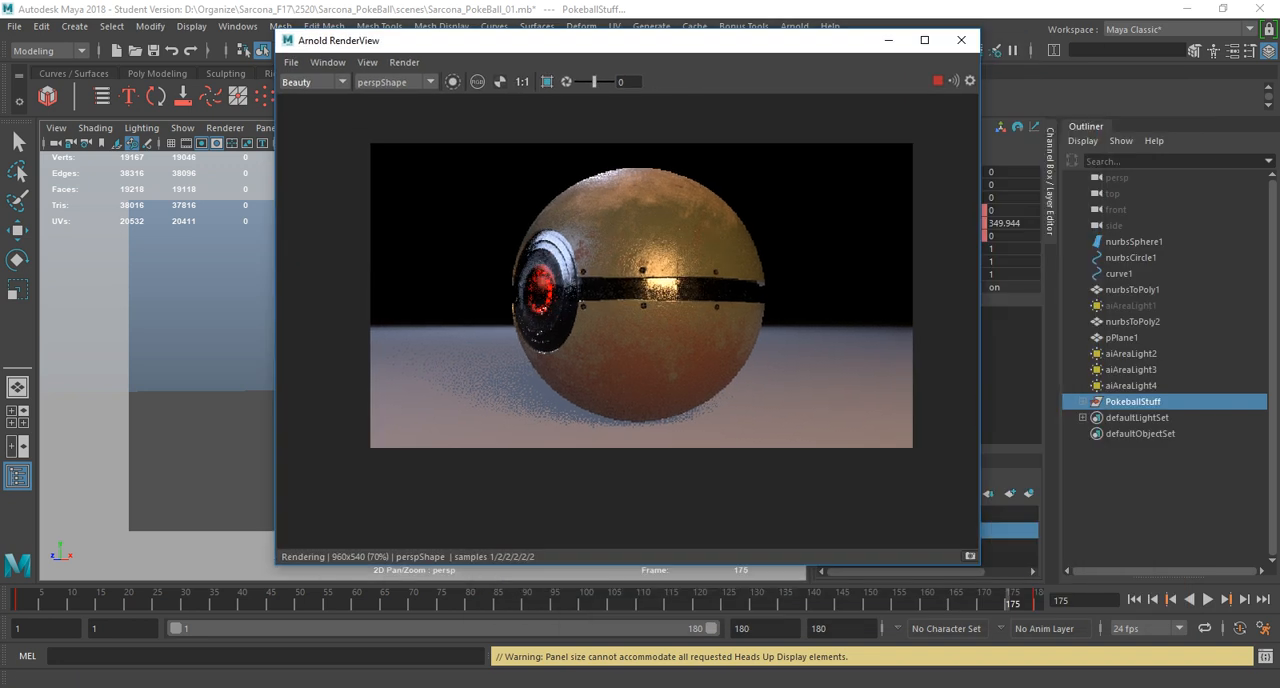
# Preview the render at several frames, including 48, 109, 165, 175 and 180, and close the RenderView.
pyautogui.click(288, 600)
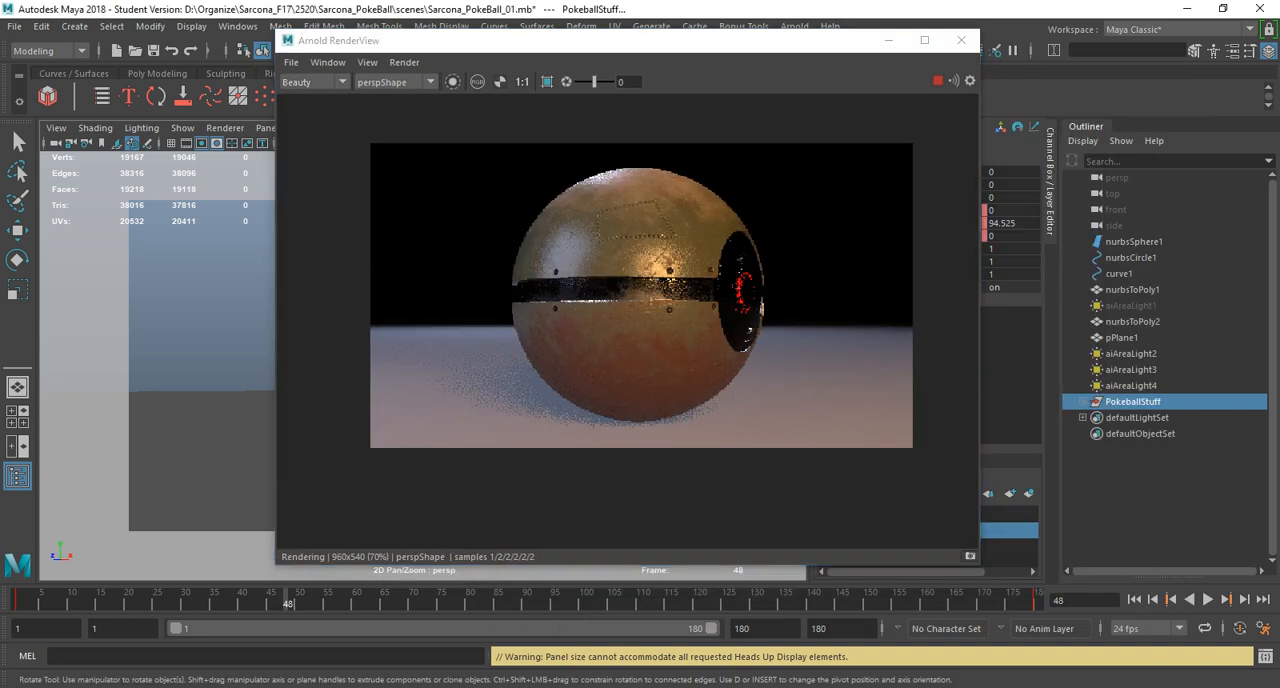
pyautogui.click(431, 600)
pyautogui.click(637, 600)
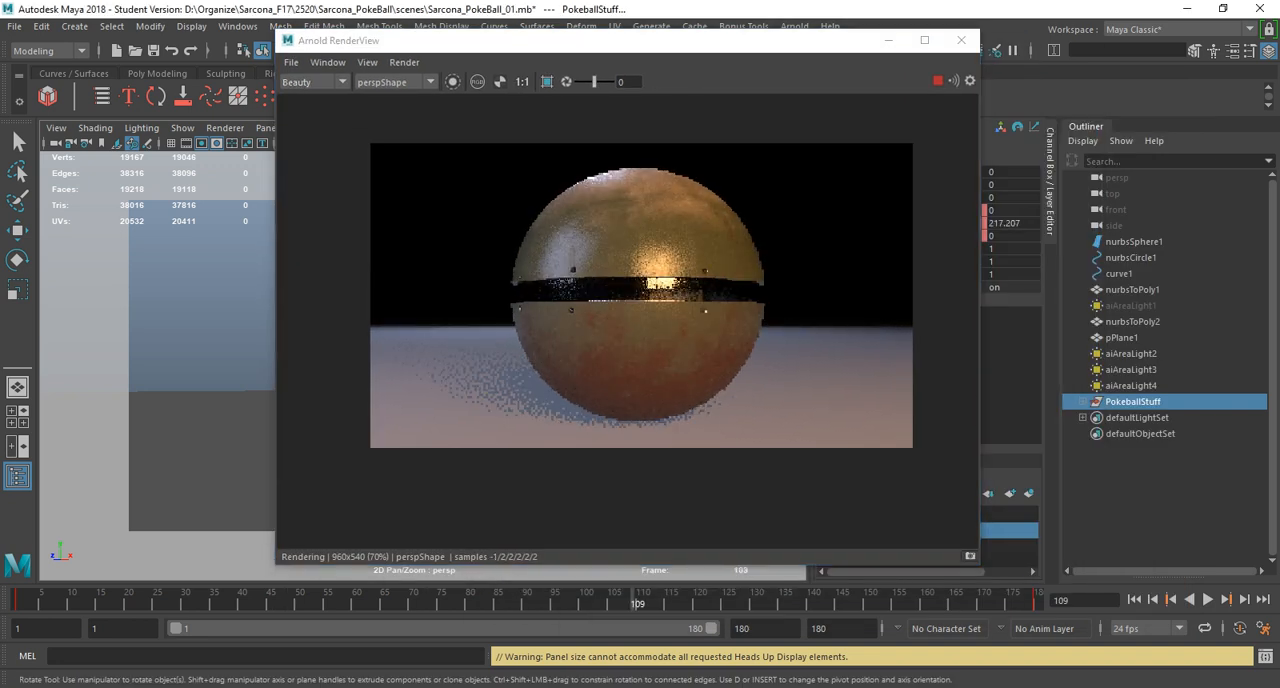
pyautogui.click(955, 600)
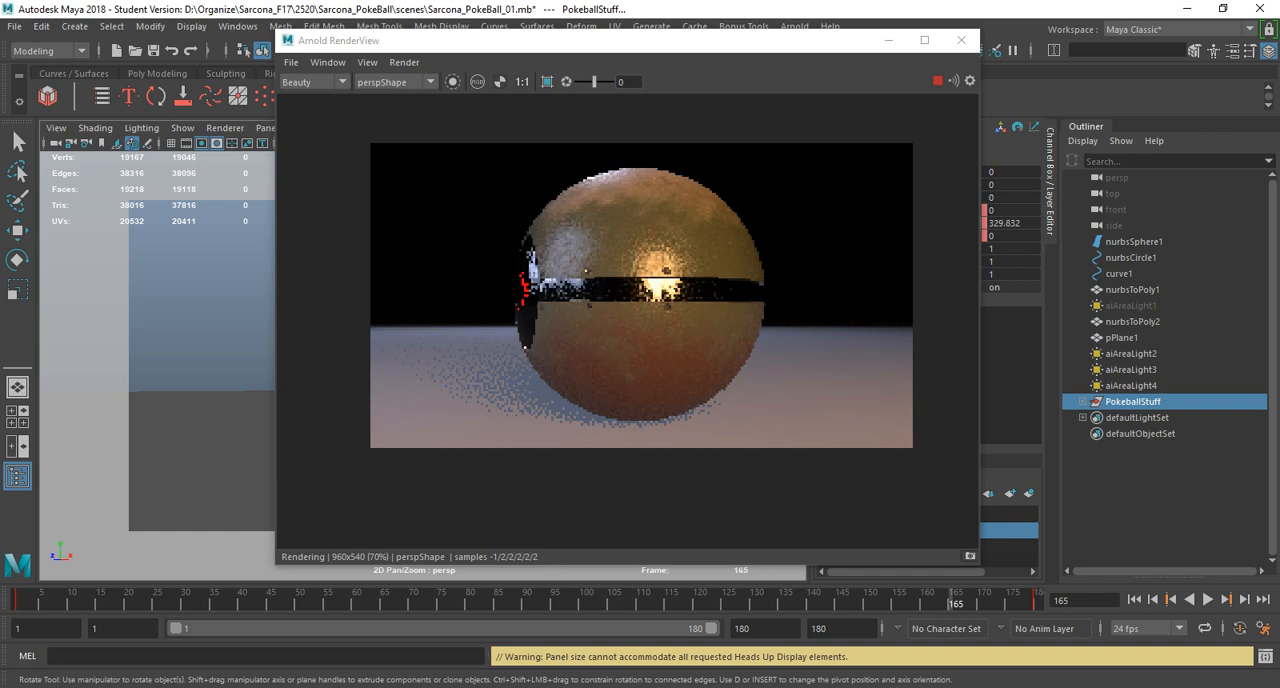
pyautogui.click(1004, 600)
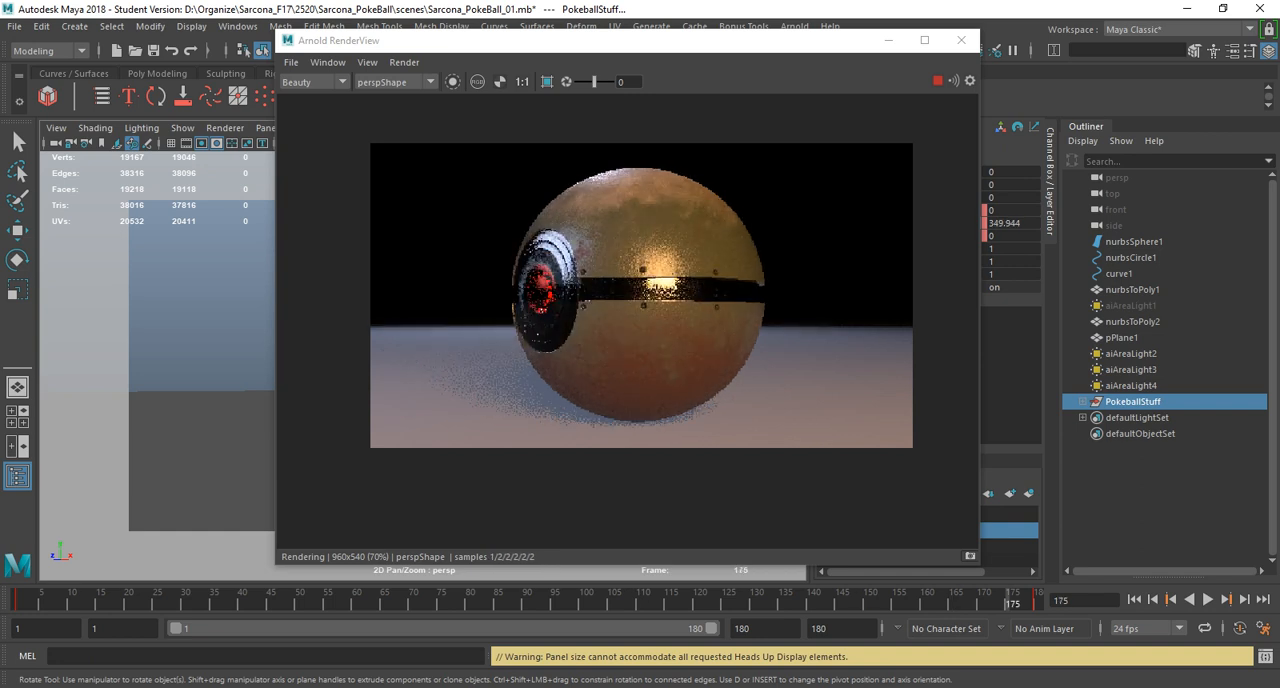
pyautogui.click(1036, 600)
pyautogui.click(961, 40)
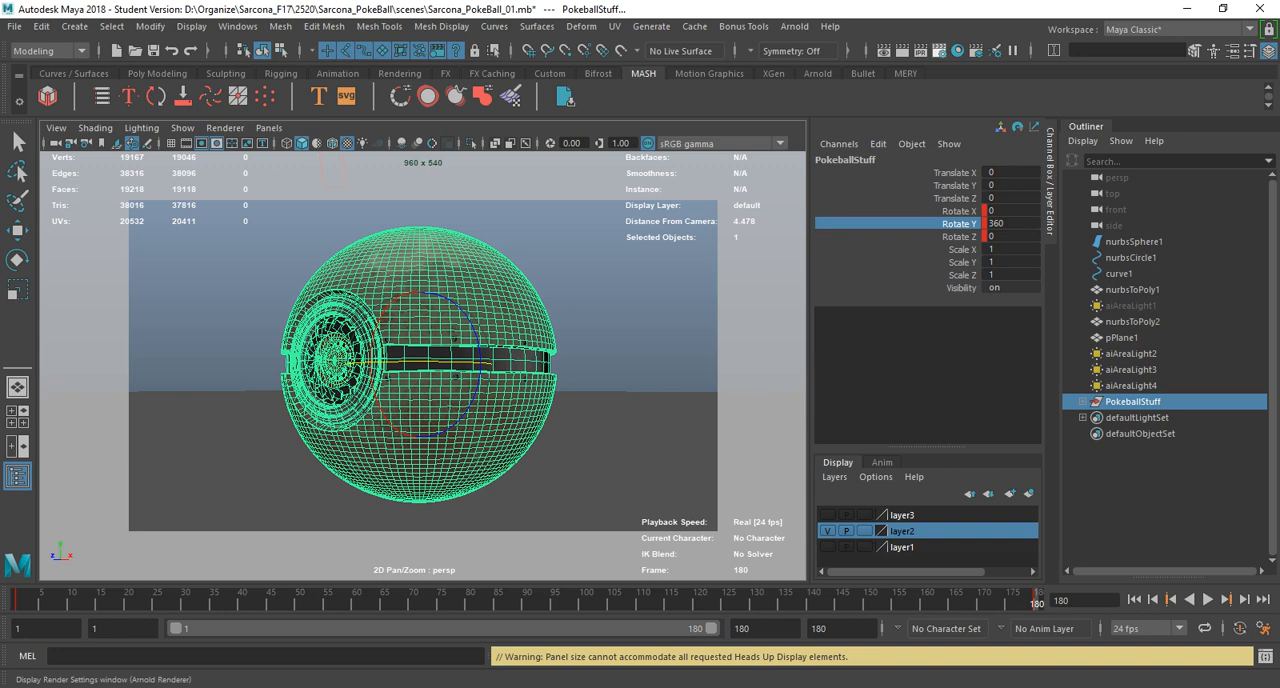
# Configure the render output as a name.#.ext frame sequence with an end frame of 180.
pyautogui.click(937, 50)
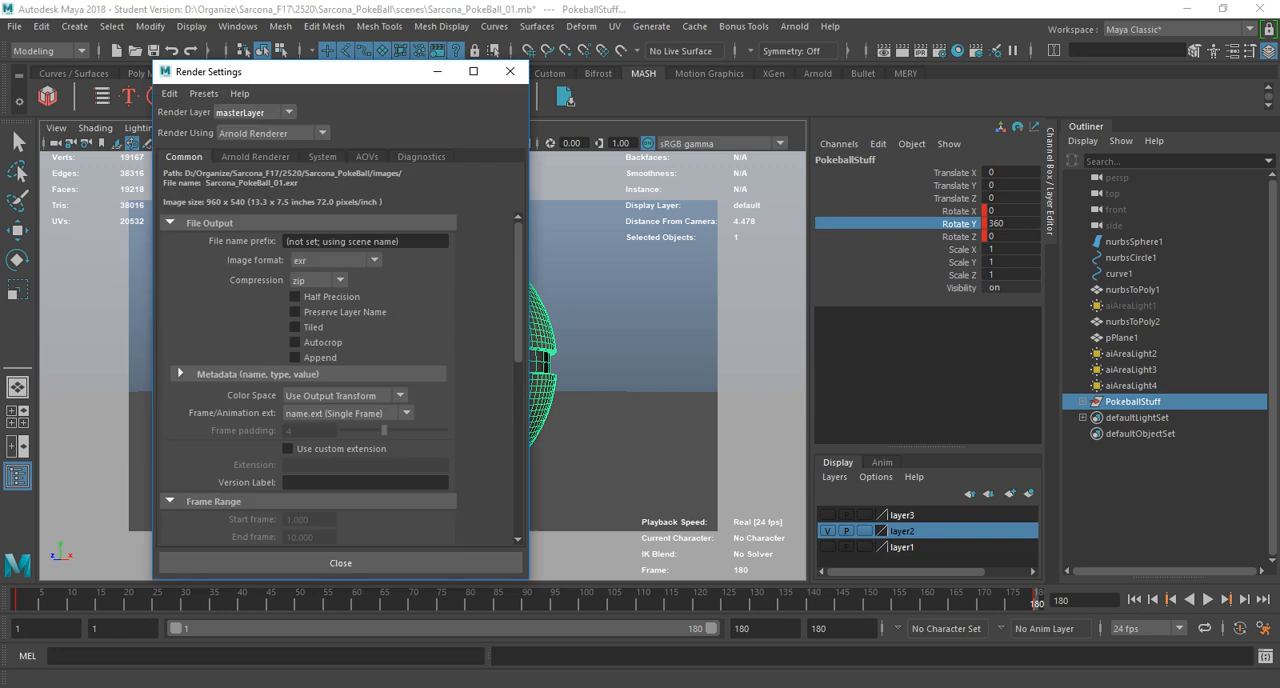
pyautogui.click(349, 413)
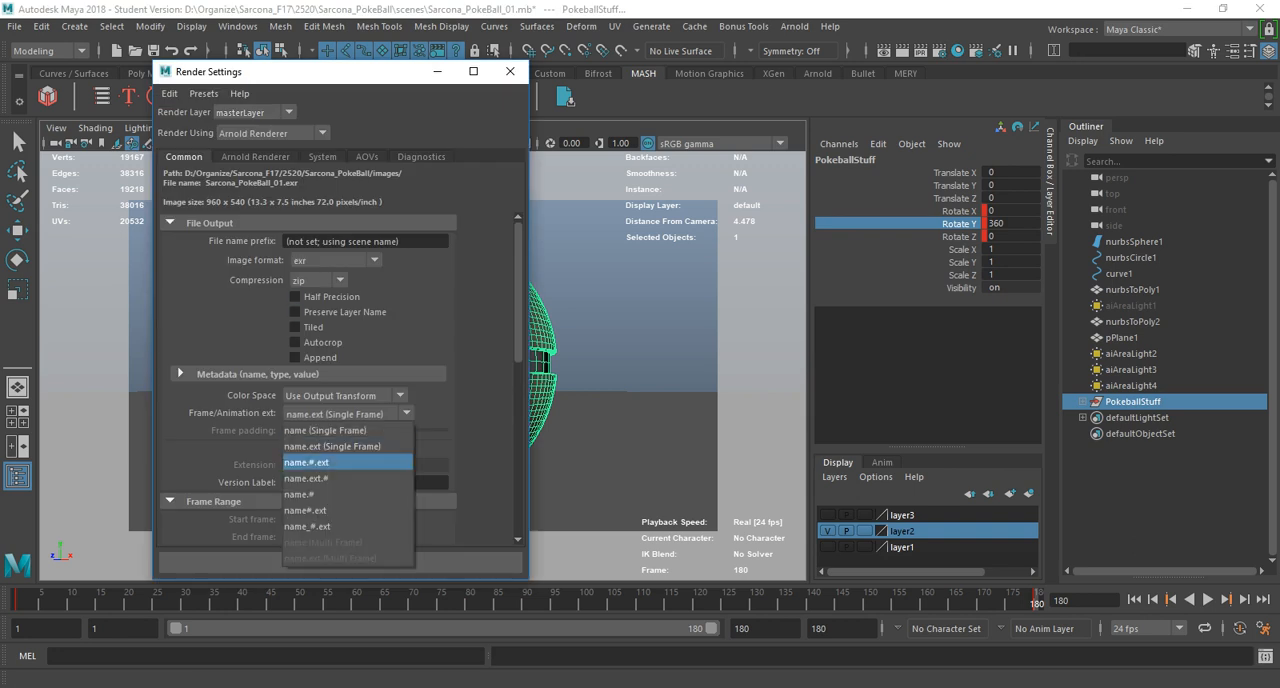
pyautogui.click(322, 462)
pyautogui.scroll(-2, 322, 456)
pyautogui.doubleClick(304, 441)
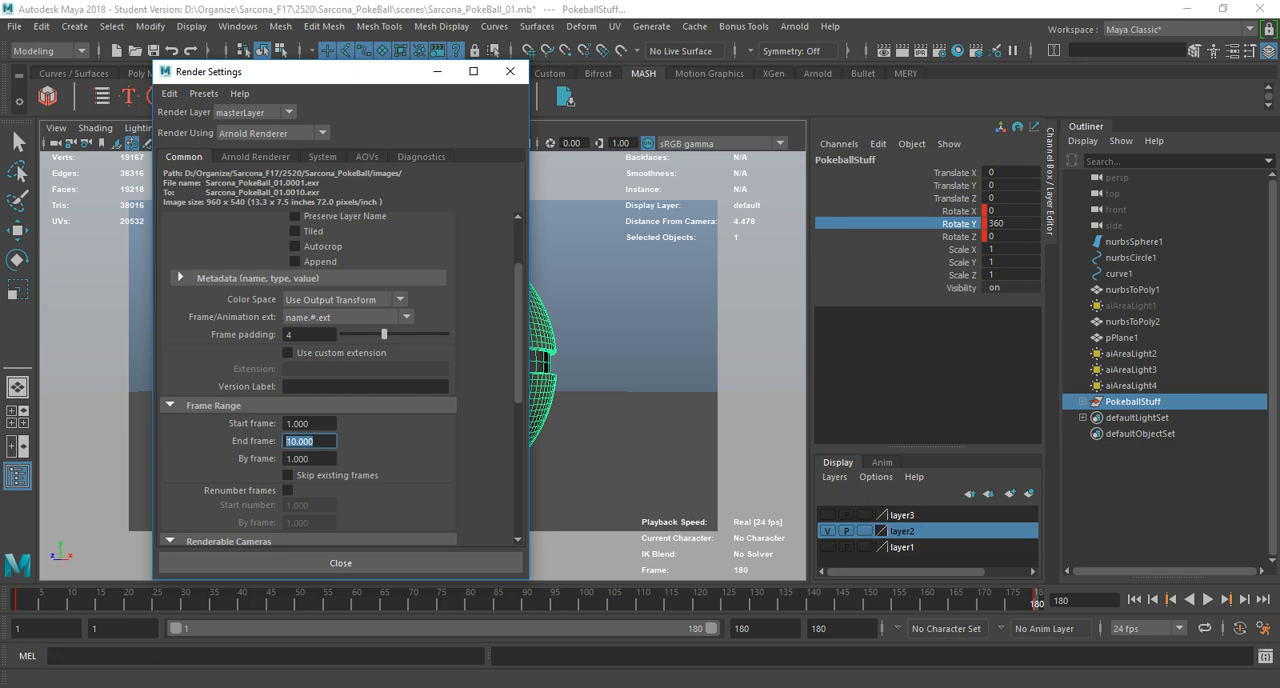
pyautogui.write('180')
pyautogui.press('Return')
# Review the camera and image size settings and set the file name prefix to the artist's surname followed by Pokeball_Rendering.
pyautogui.scroll(-2, 338, 376)
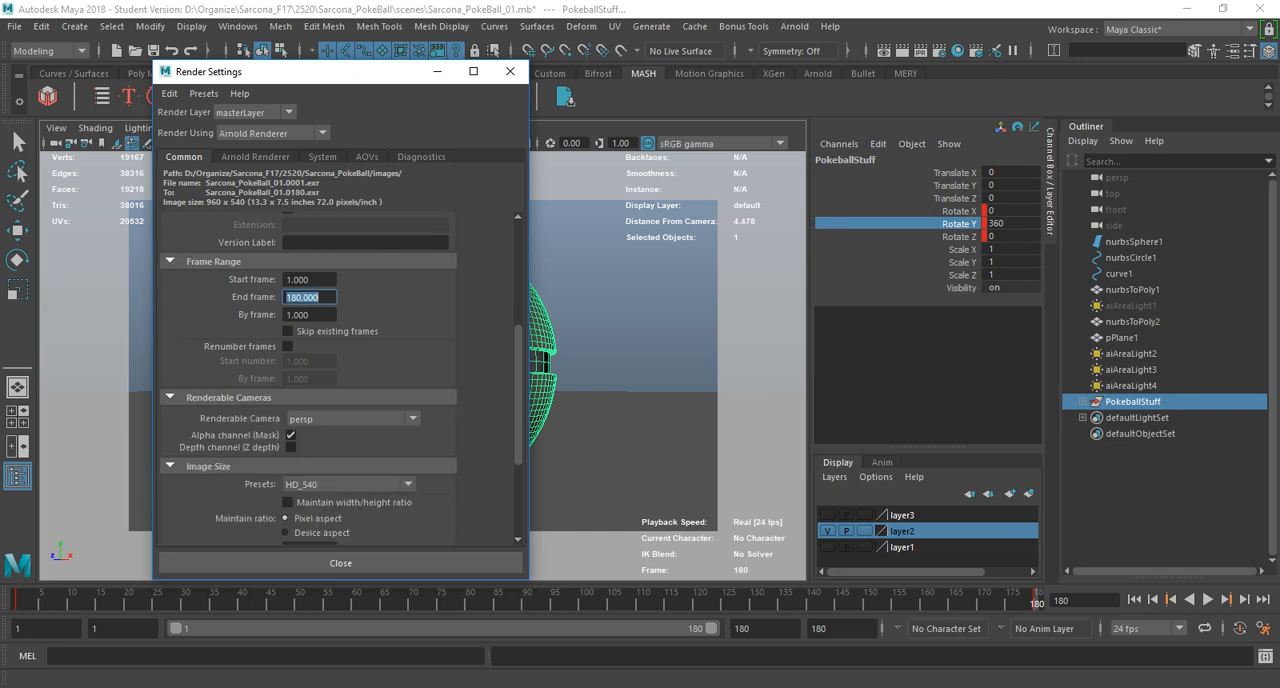
pyautogui.scroll(-2, 338, 376)
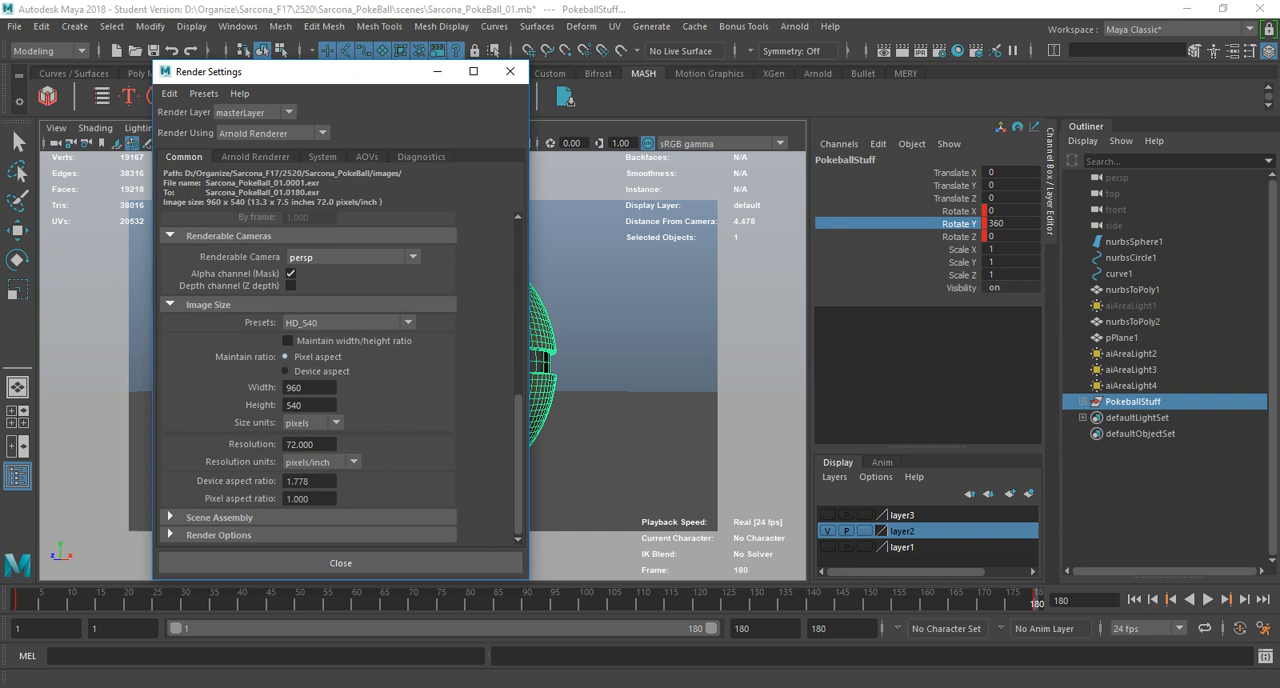
pyautogui.scroll(4, 338, 376)
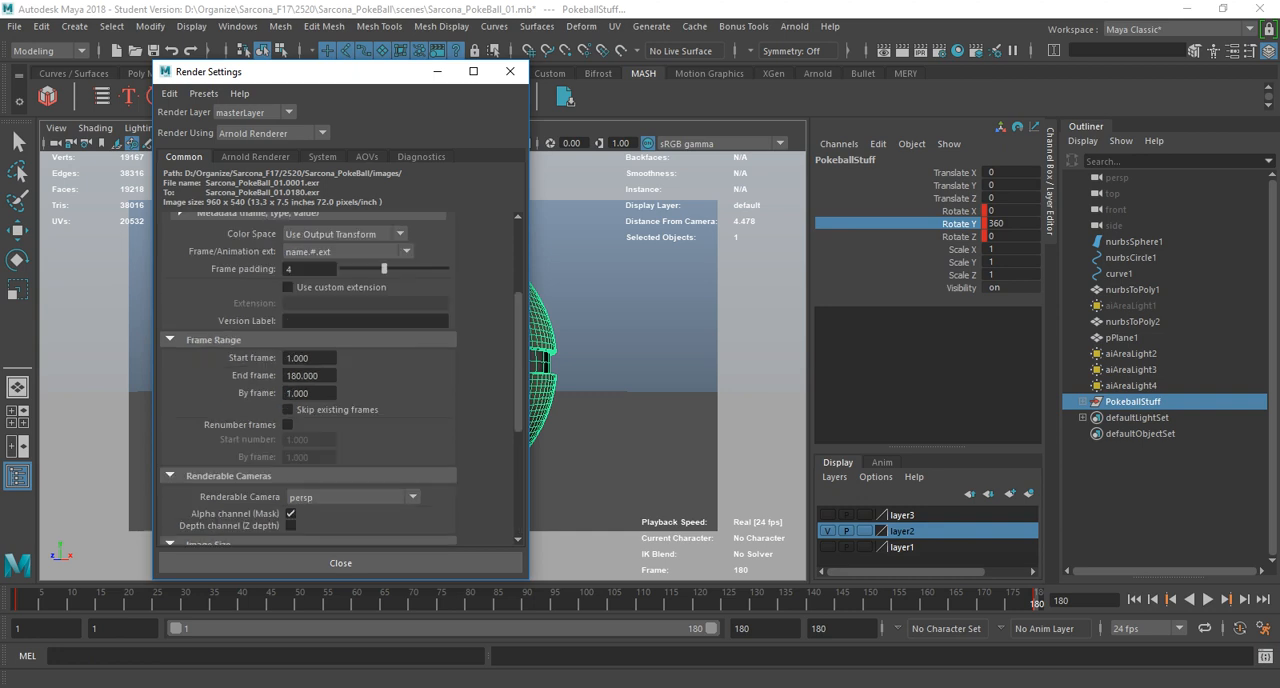
pyautogui.moveTo(412, 241); pyautogui.dragTo(276, 241)
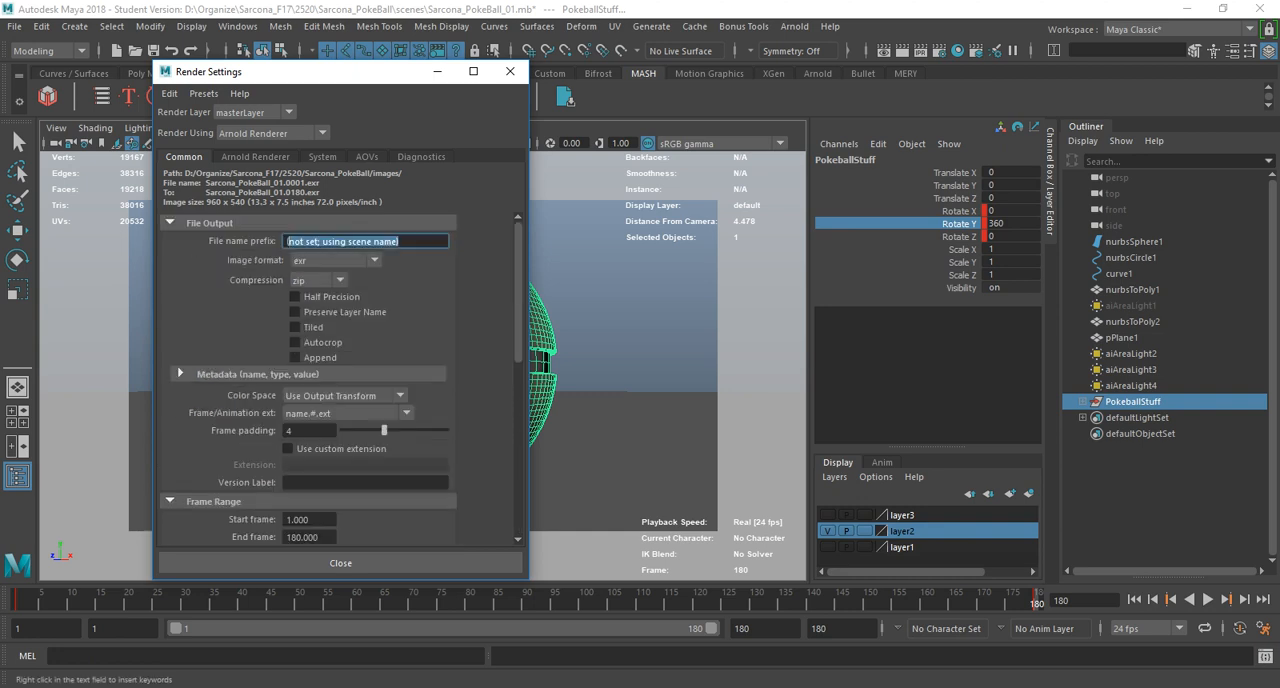
pyautogui.write('Po')
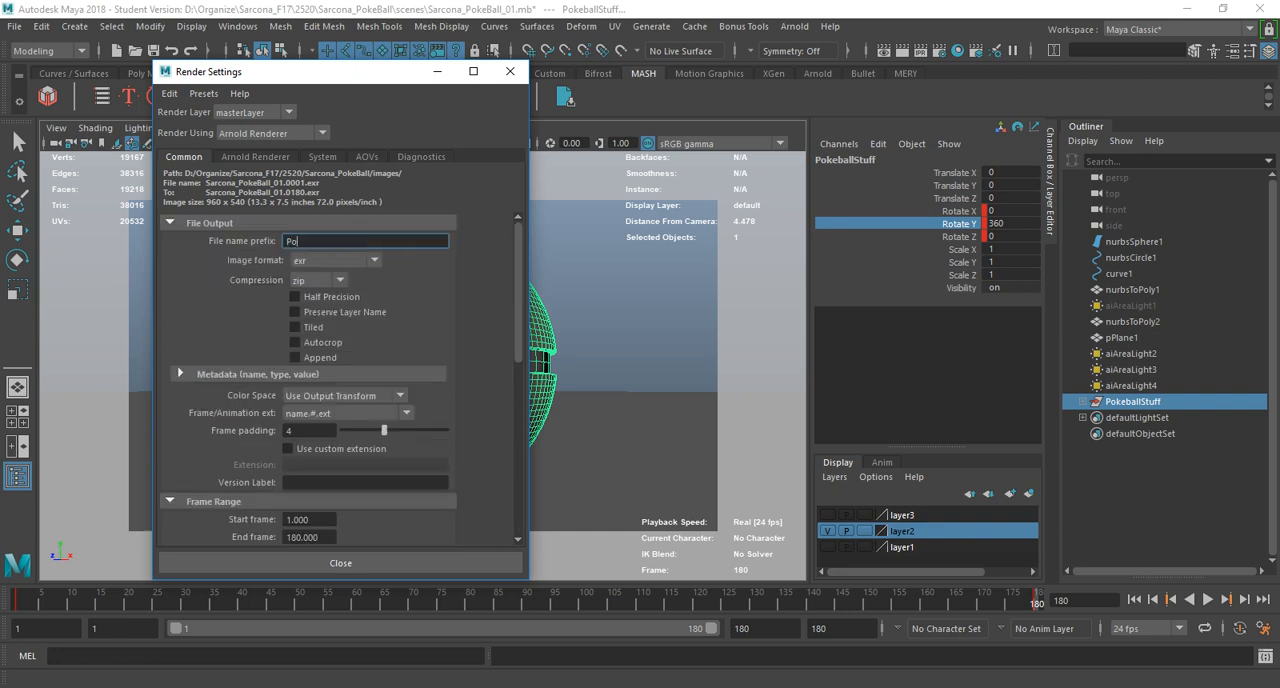
pyautogui.write('keball_Rendering')
pyautogui.press('Home')
pyautogui.write('Sarcona')
pyautogui.press('Return')
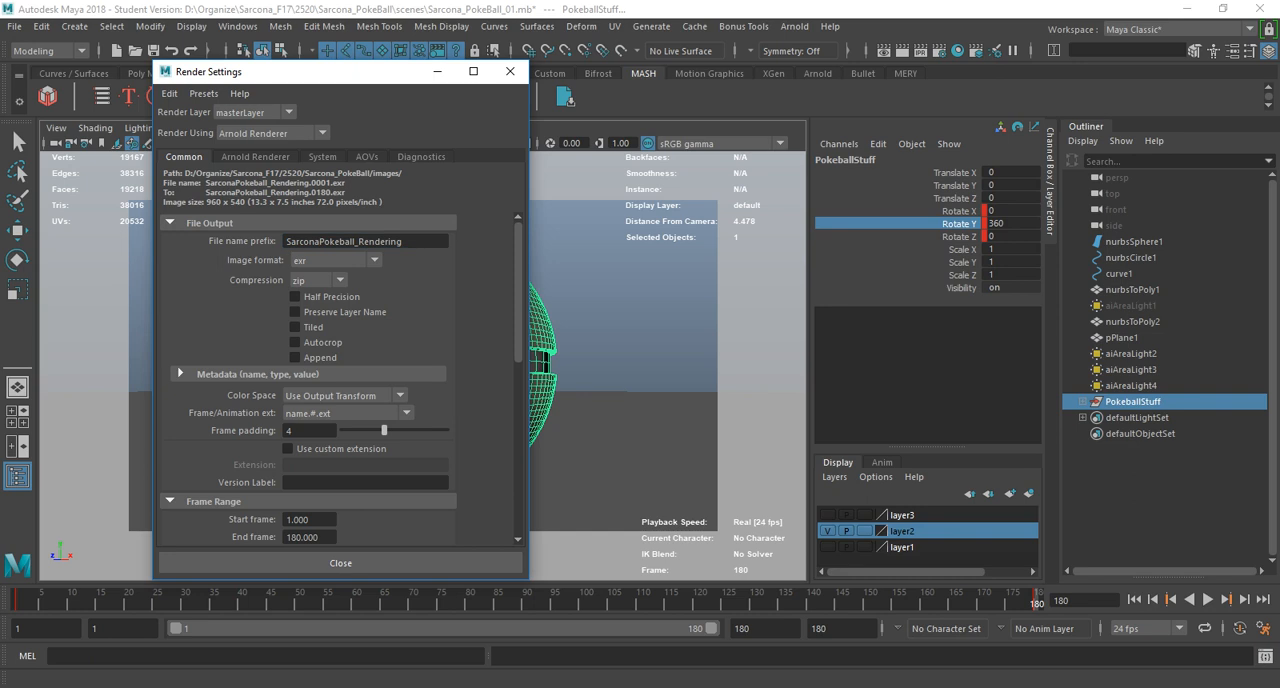
# Raise the Arnold sampling to Camera (AA) 4 and Diffuse 3.
pyautogui.click(255, 157)
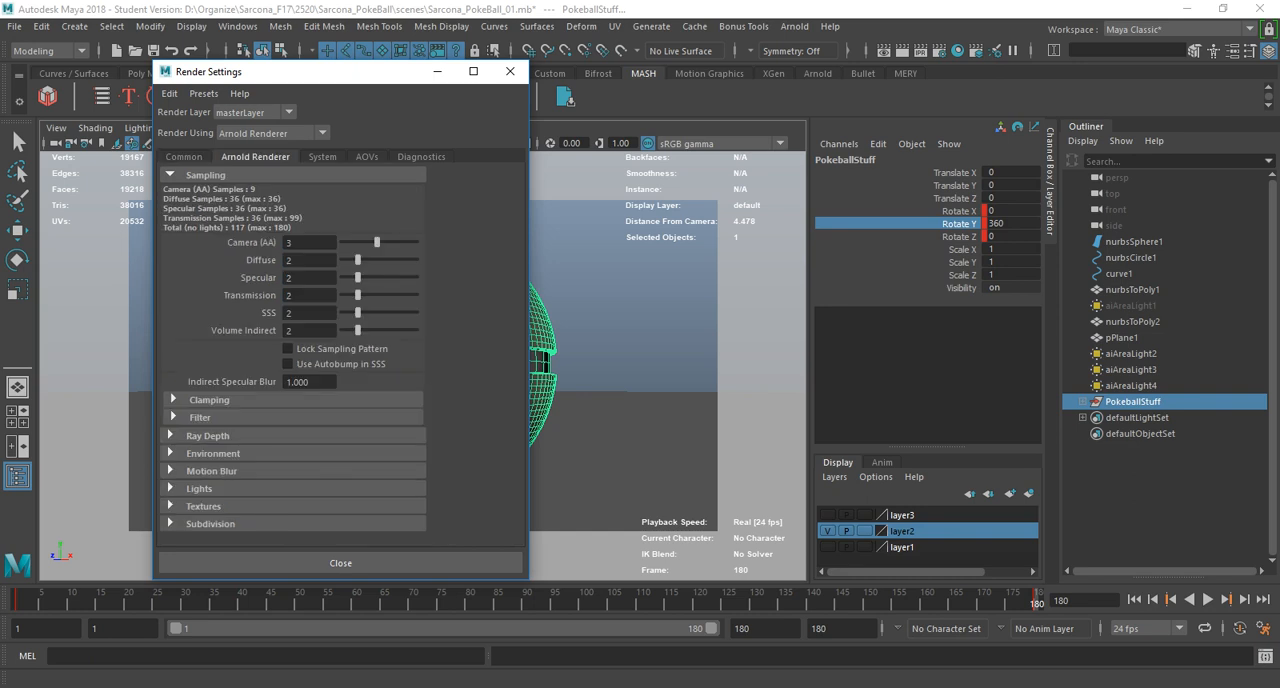
pyautogui.moveTo(377, 242); pyautogui.dragTo(383, 242)
pyautogui.moveTo(358, 260); pyautogui.dragTo(365, 260)
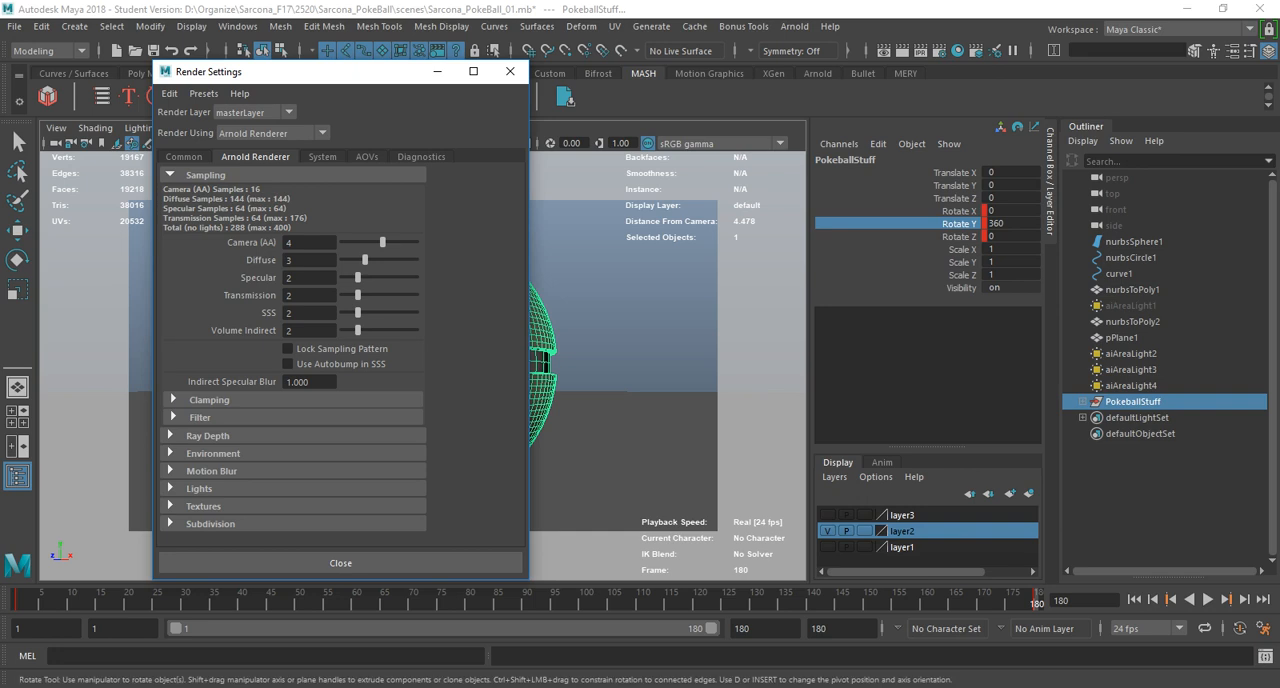
# Examine Arnold's Motion Blur and Environment settings and the custom AOV option without adding an AOV.
pyautogui.click(211, 471)
pyautogui.click(211, 471)
pyautogui.click(213, 453)
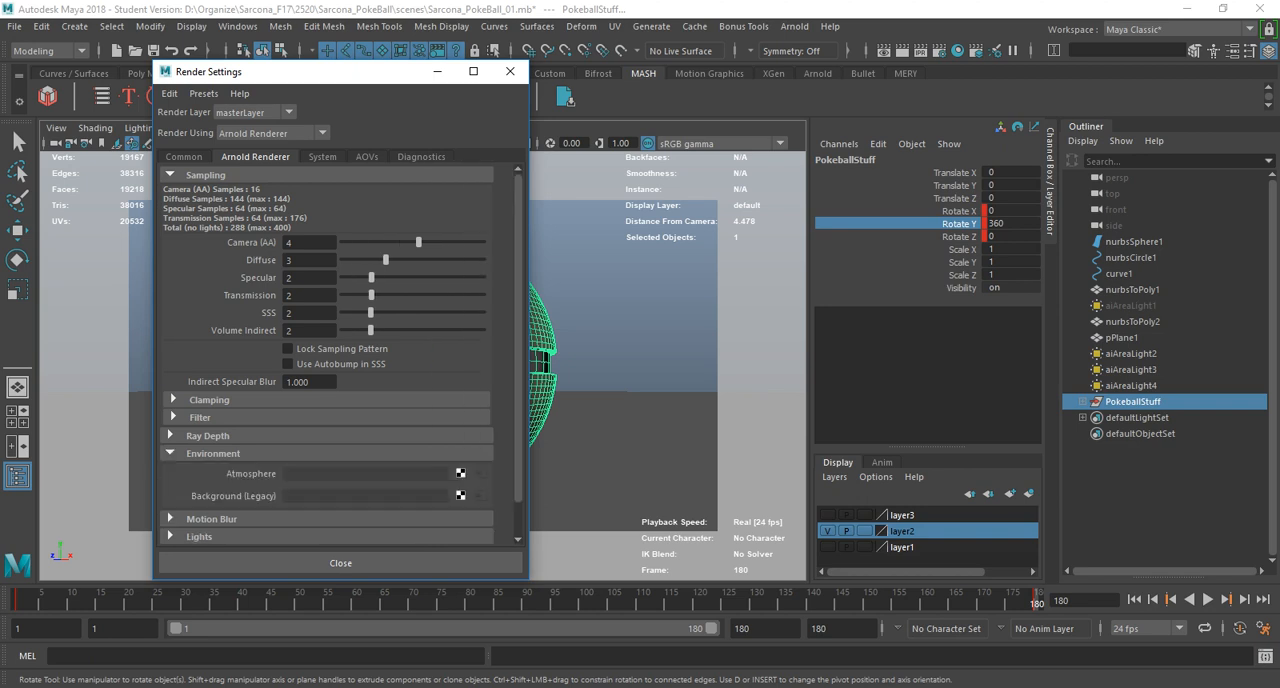
pyautogui.click(213, 453)
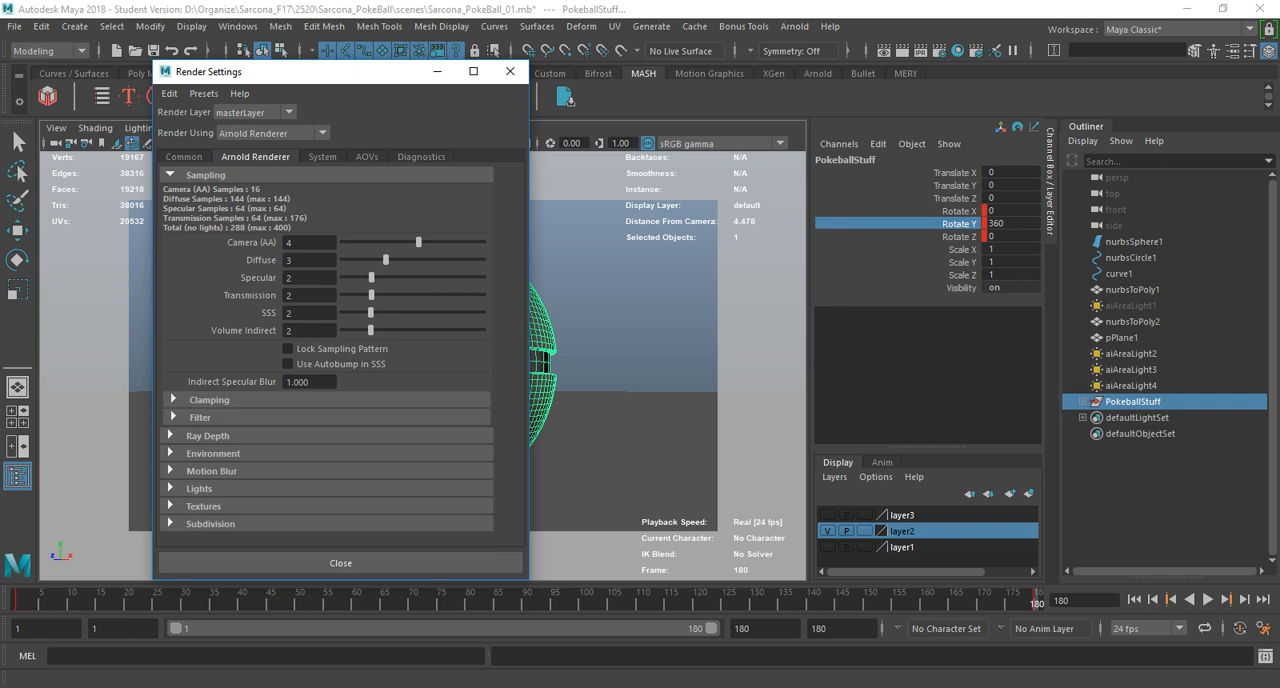
pyautogui.click(367, 157)
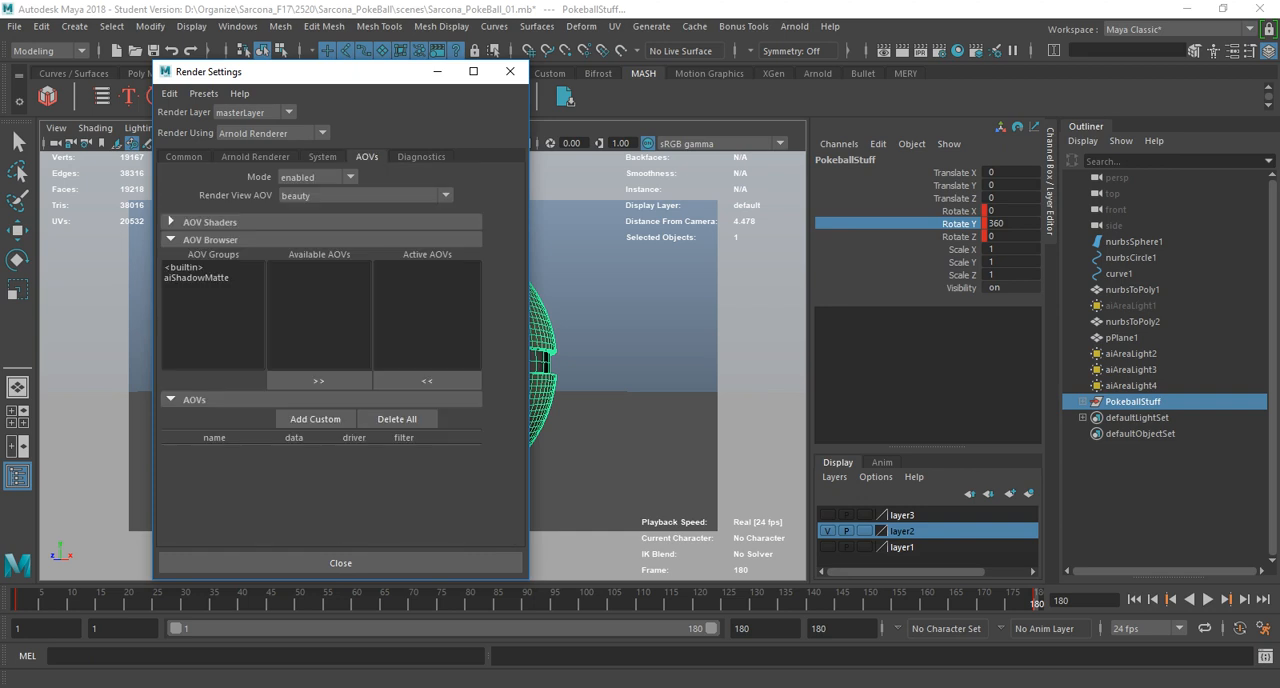
pyautogui.click(315, 419)
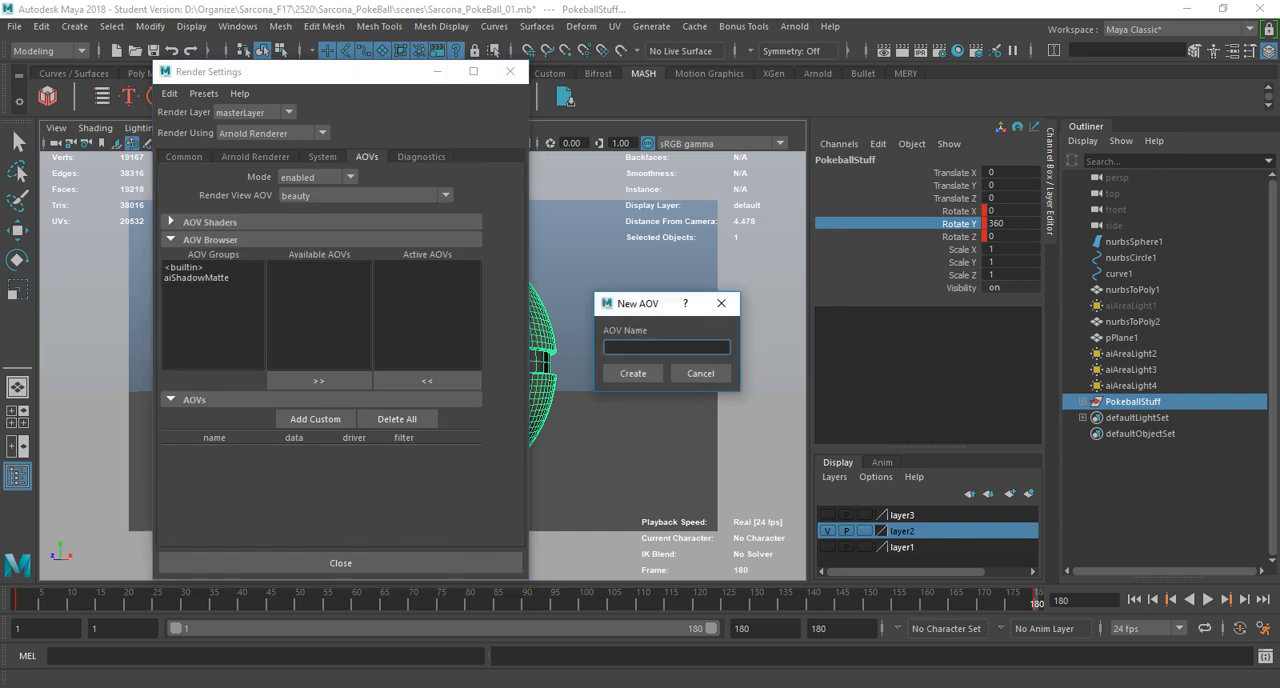
pyautogui.click(721, 303)
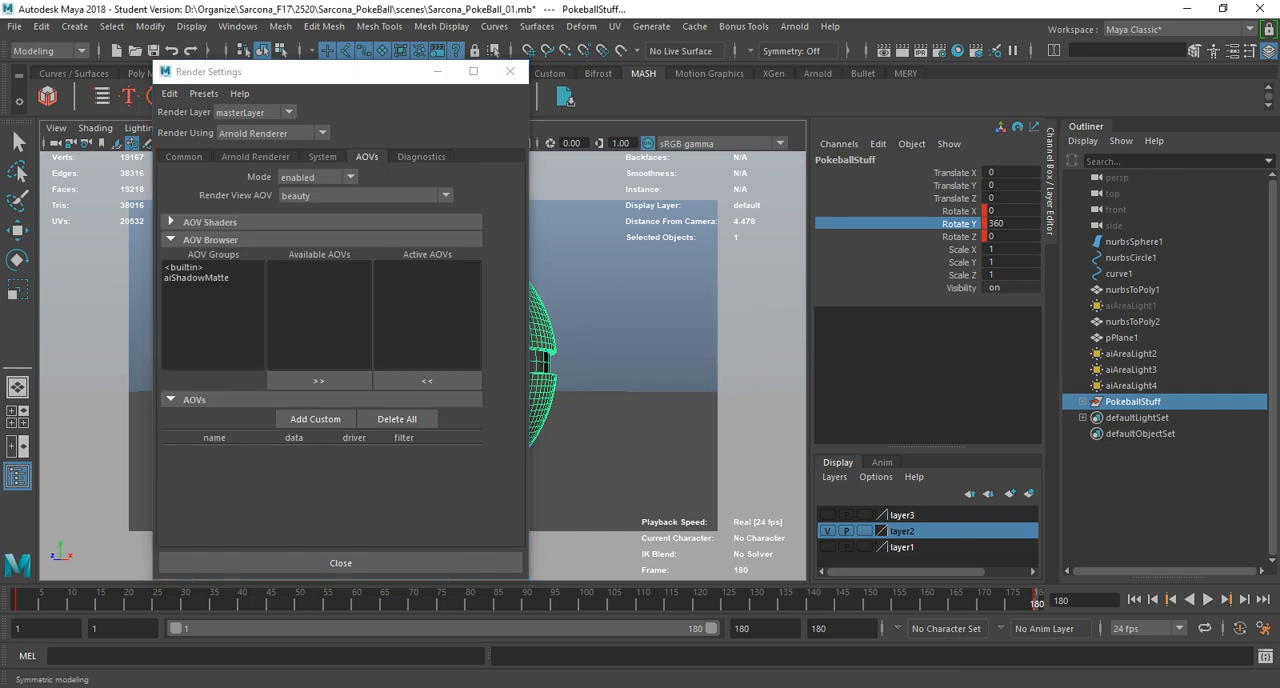
# Preview frame 180 in the Arnold RenderView with the new sampling settings and close the preview.
pyautogui.click(795, 27)
pyautogui.click(812, 55)
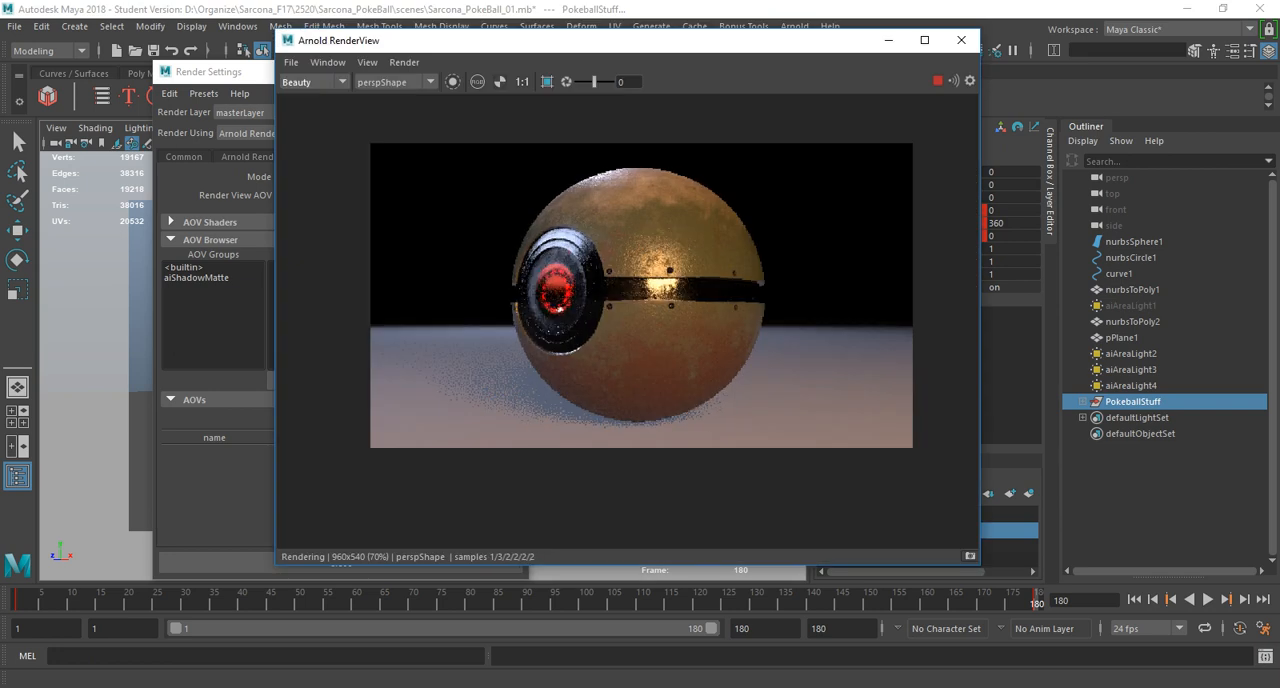
pyautogui.click(961, 40)
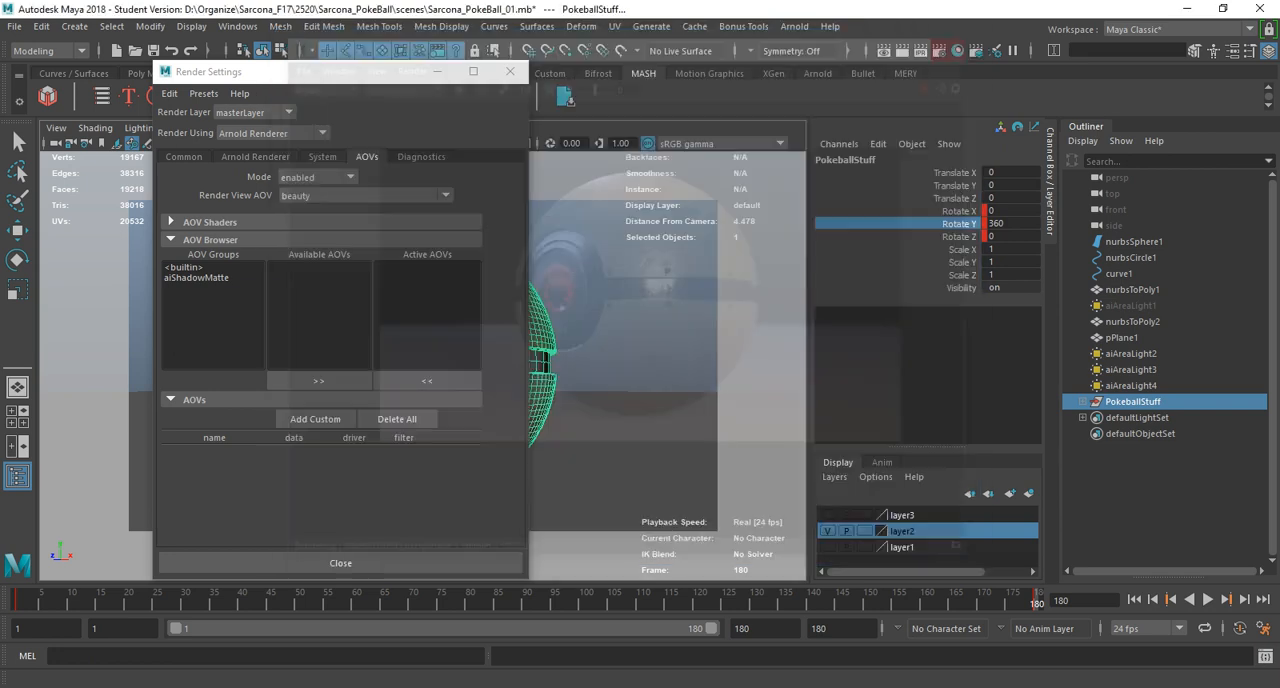
# Add a custom AOV named AmbOcc and open its attributes for editing.
pyautogui.click(315, 419)
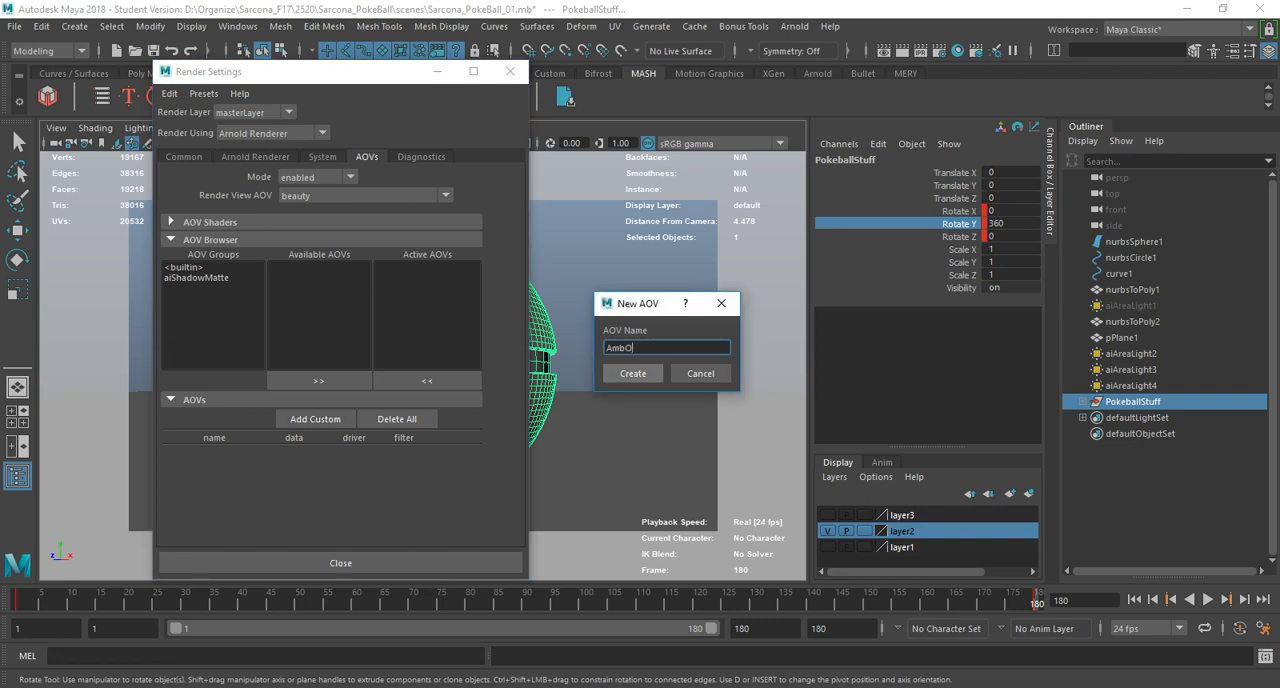
pyautogui.click(632, 373)
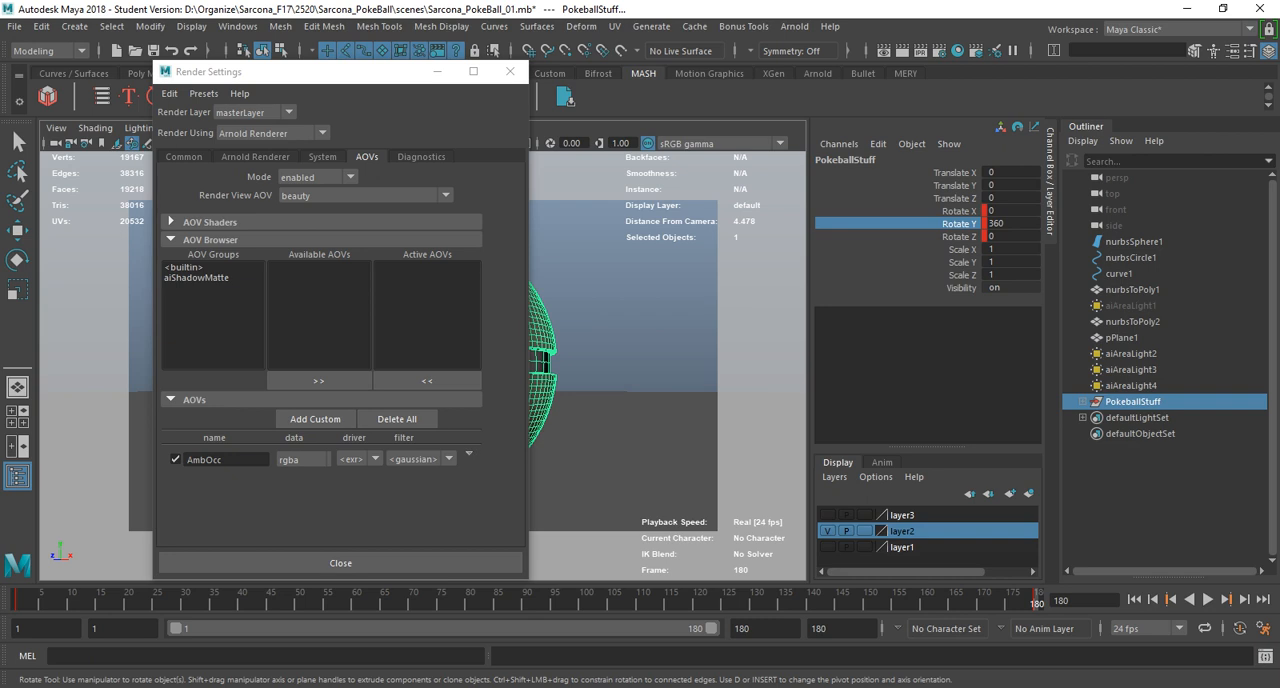
pyautogui.rightClick(486, 456)
pyautogui.click(528, 462)
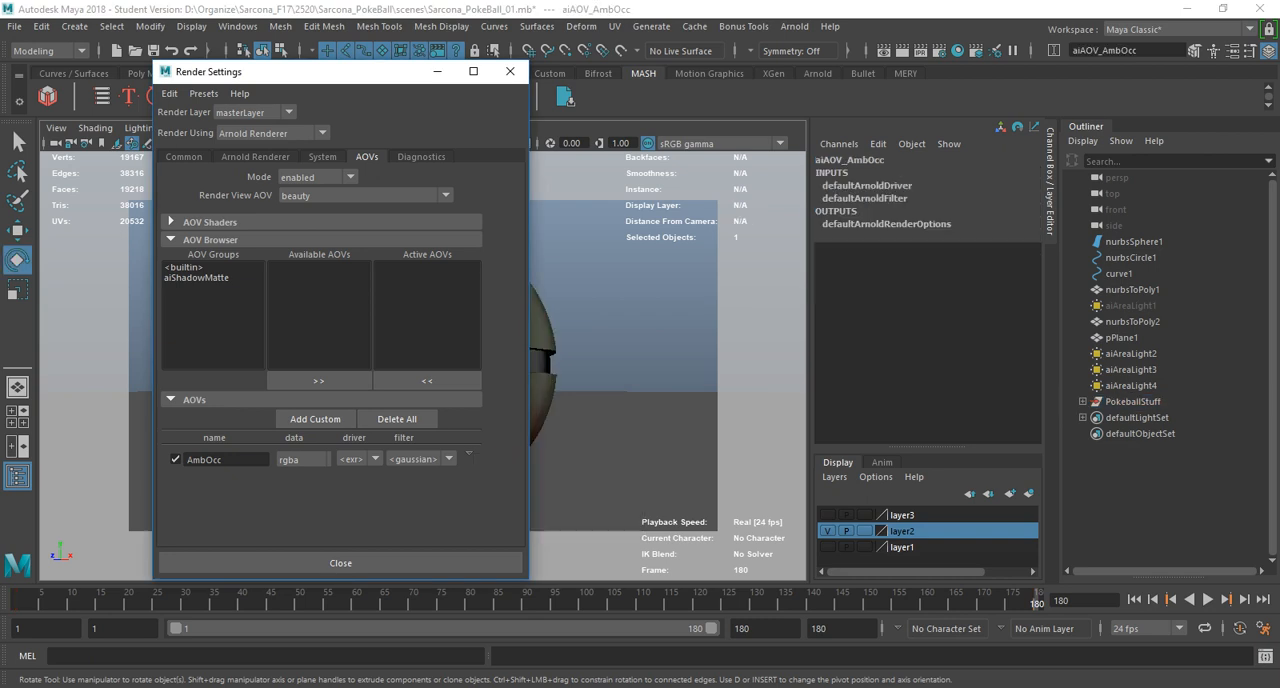
pyautogui.hotkey('ctrl', 'a')
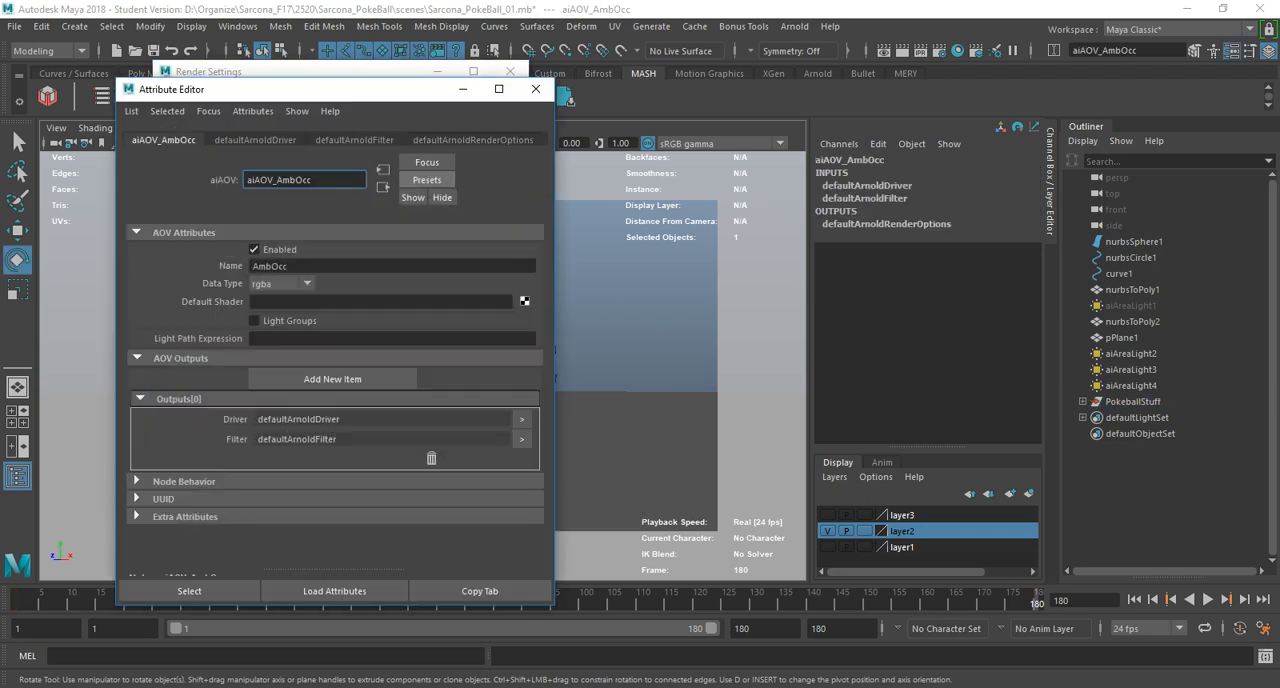
# Assign a new aiAmbientOcclusion shader as the default shader of the AmbOcc AOV.
pyautogui.click(524, 300)
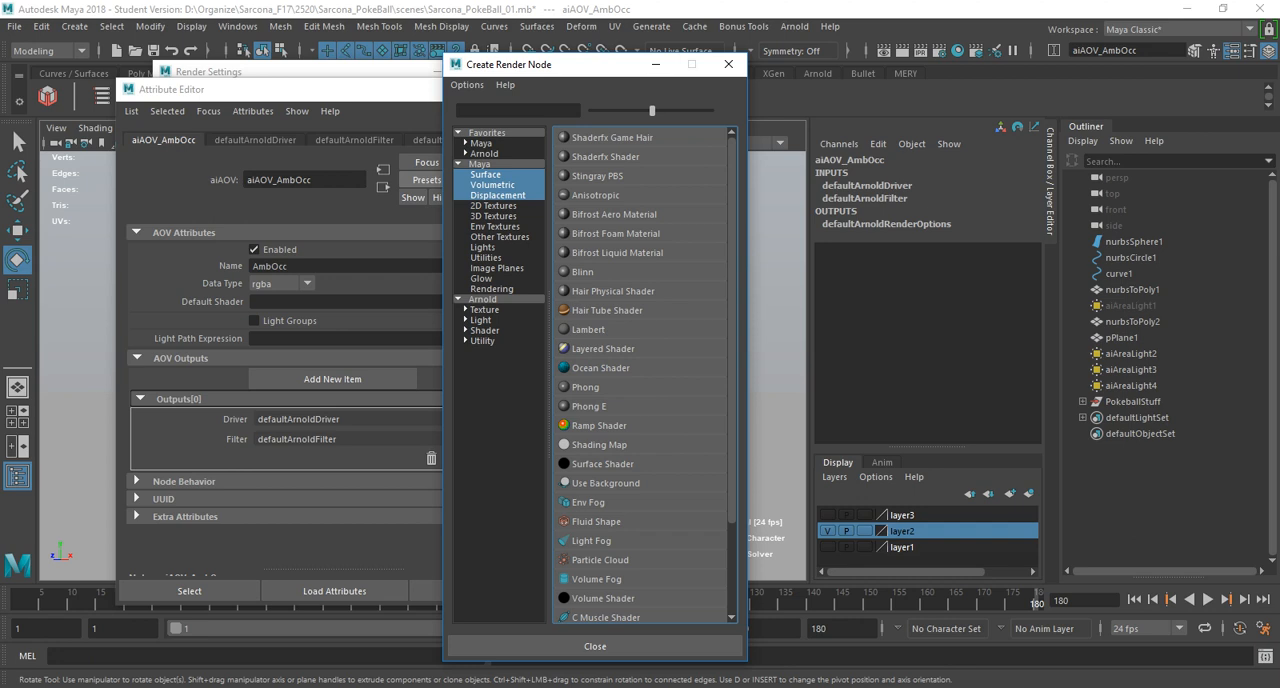
pyautogui.click(483, 341)
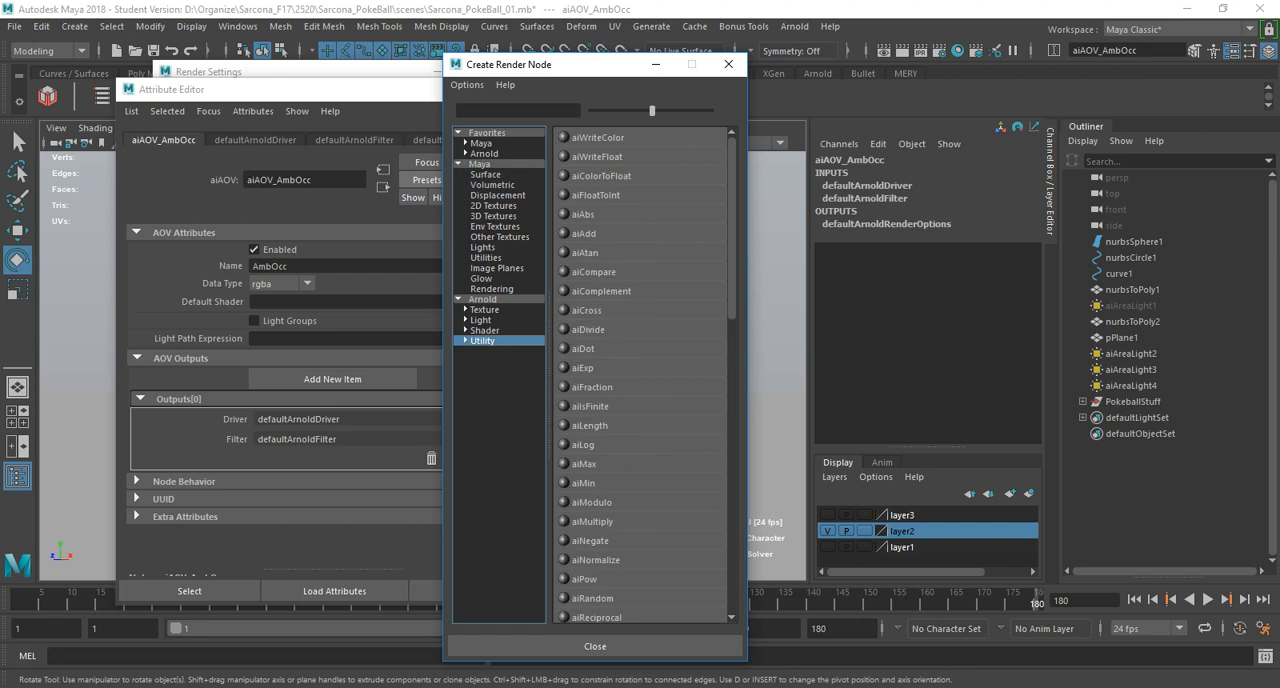
pyautogui.click(517, 111)
pyautogui.write('am')
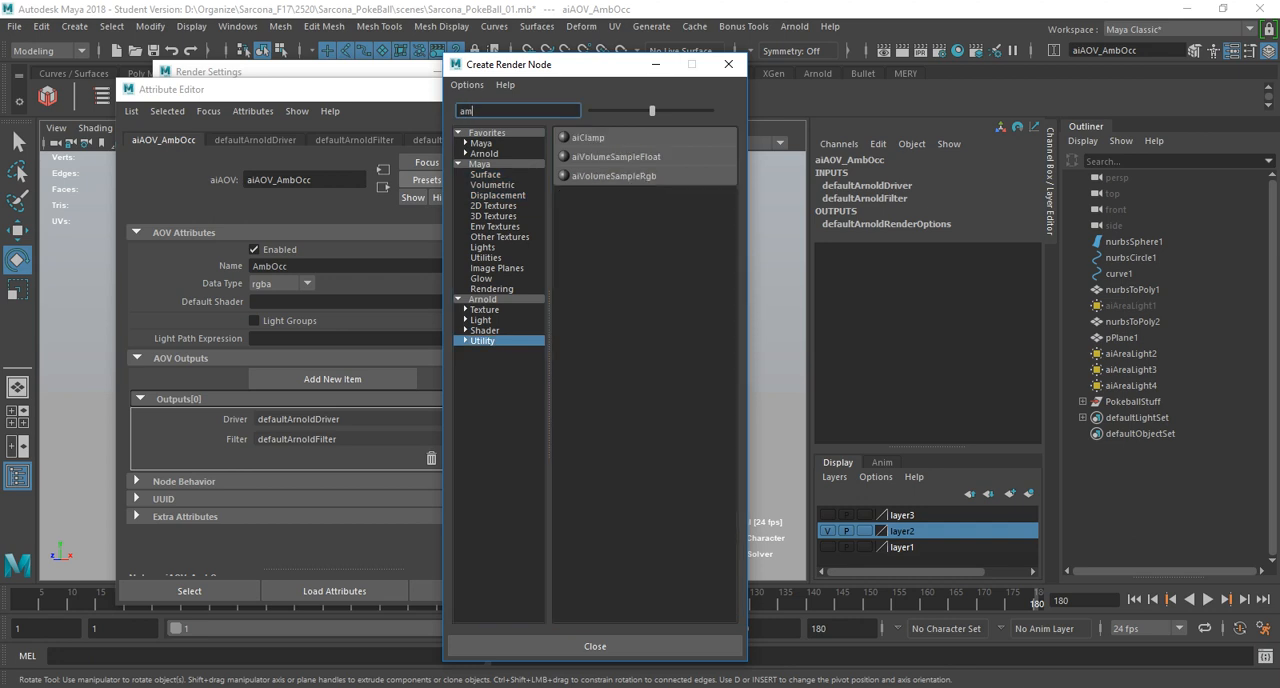
pyautogui.click(485, 331)
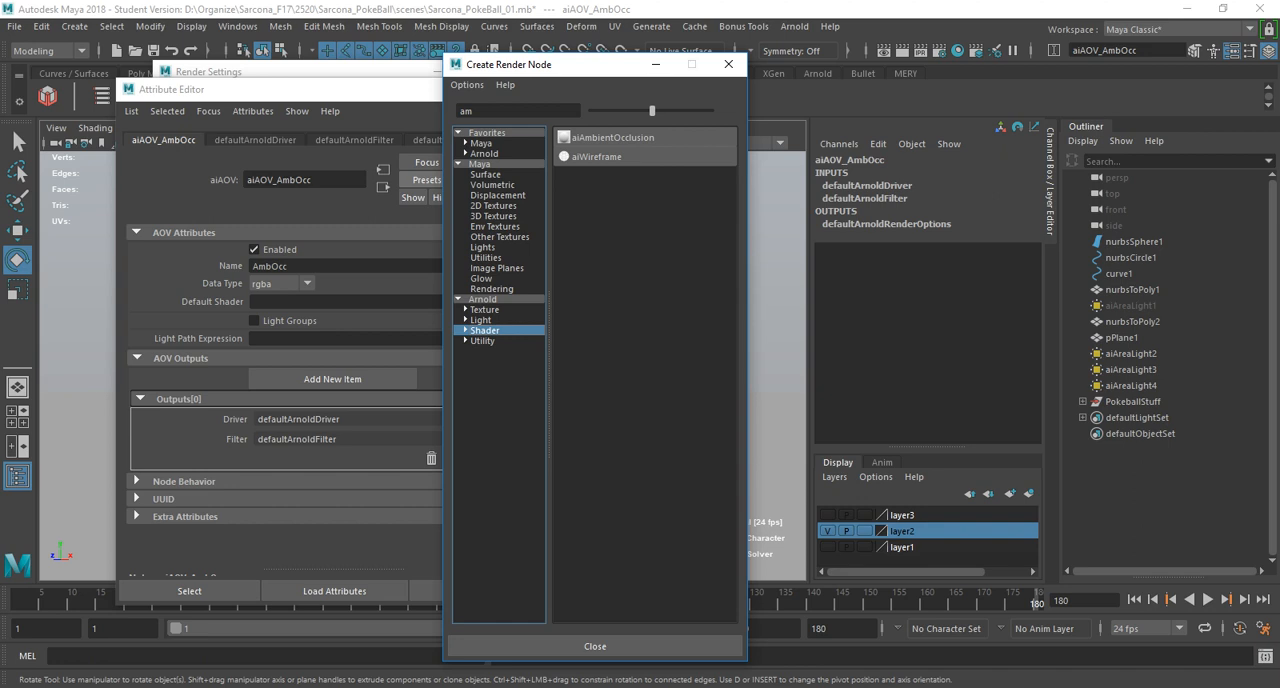
pyautogui.click(612, 137)
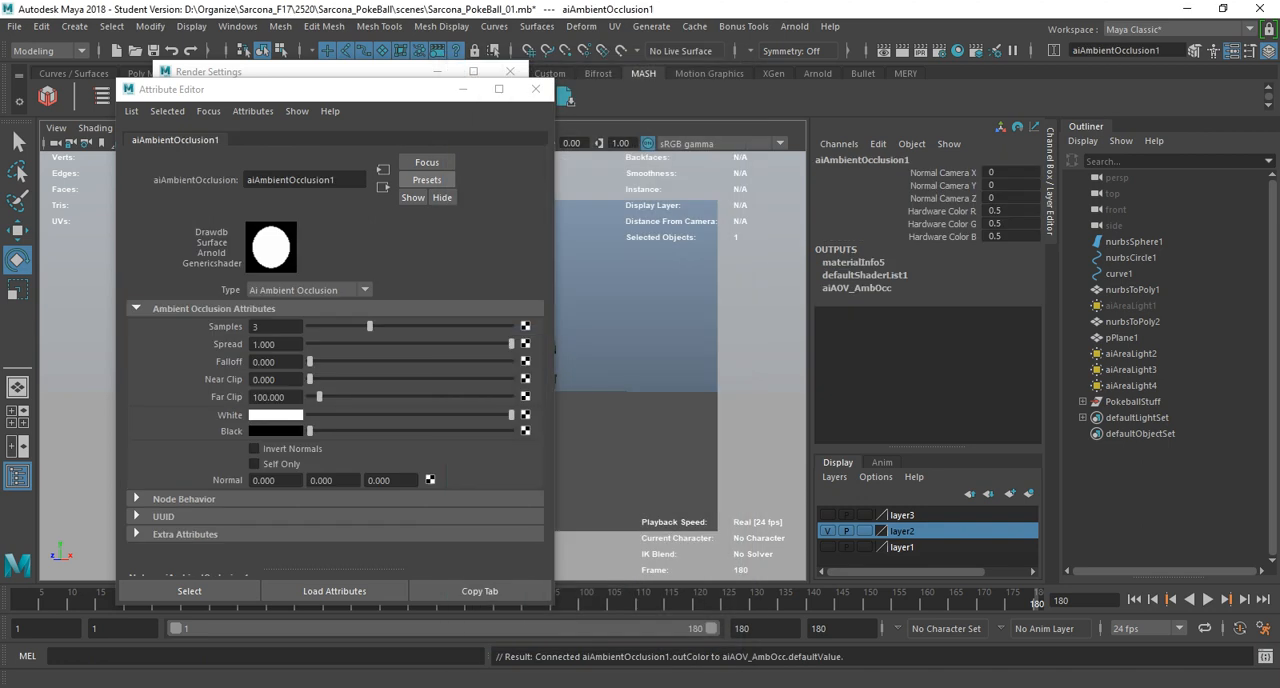
# Render the scene in the Arnold RenderView and display the AmbOcc pass beside the occlusion shader's attributes.
pyautogui.click(795, 26)
pyautogui.click(812, 54)
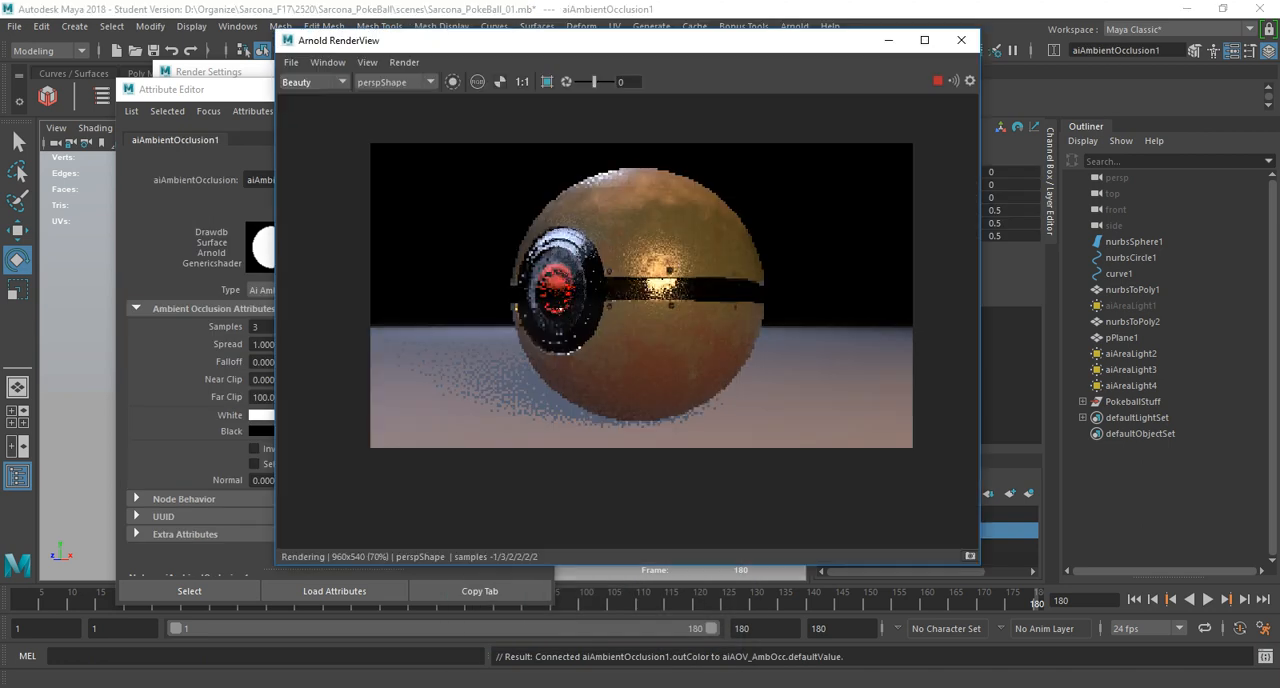
pyautogui.click(314, 82)
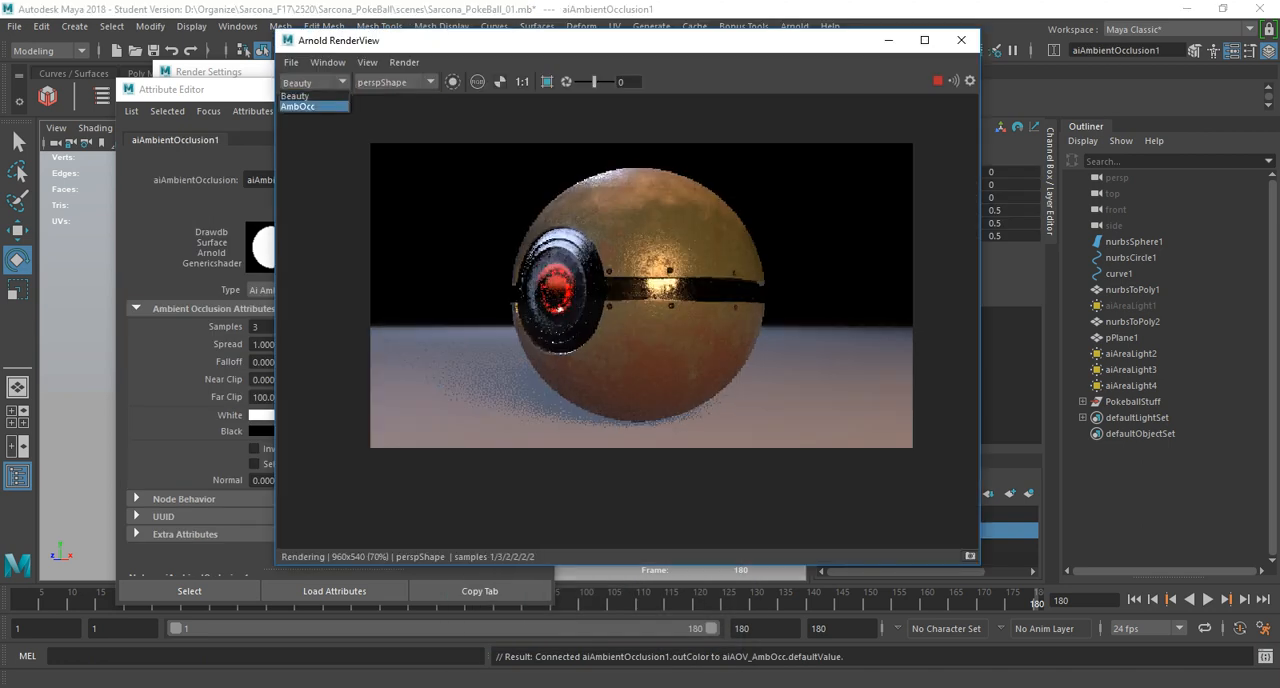
pyautogui.click(299, 106)
pyautogui.click(200, 90)
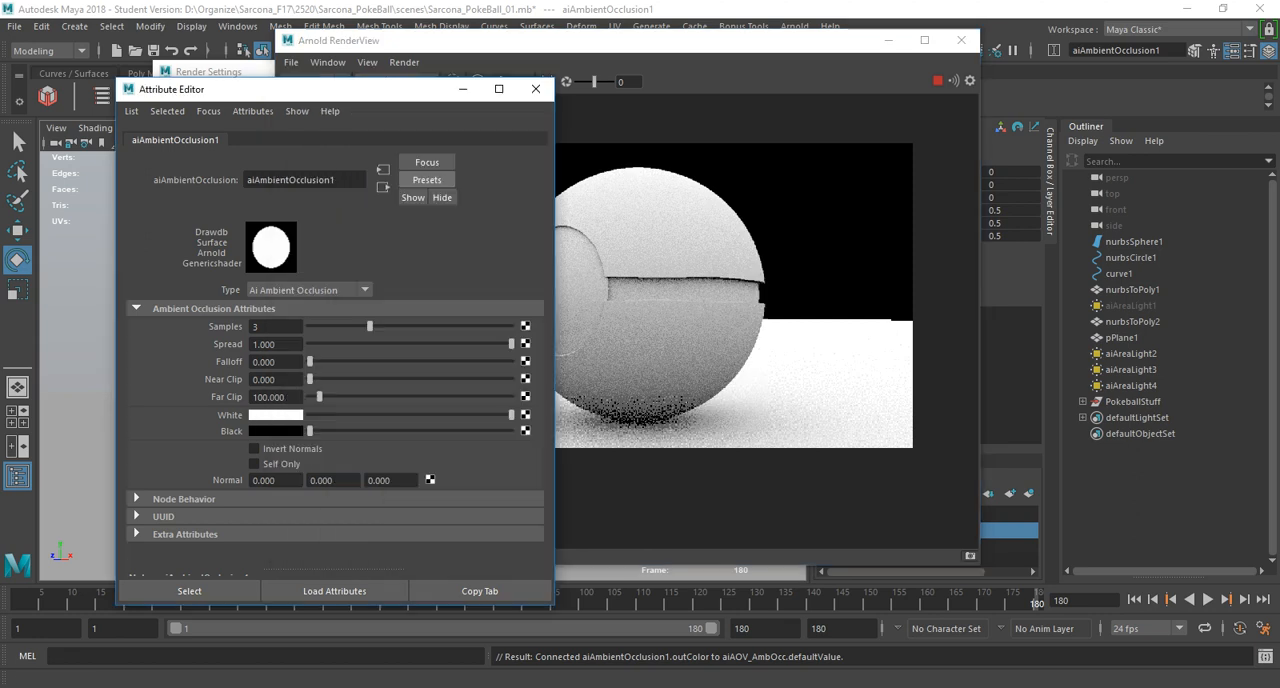
pyautogui.moveTo(200, 90); pyautogui.dragTo(142, 102)
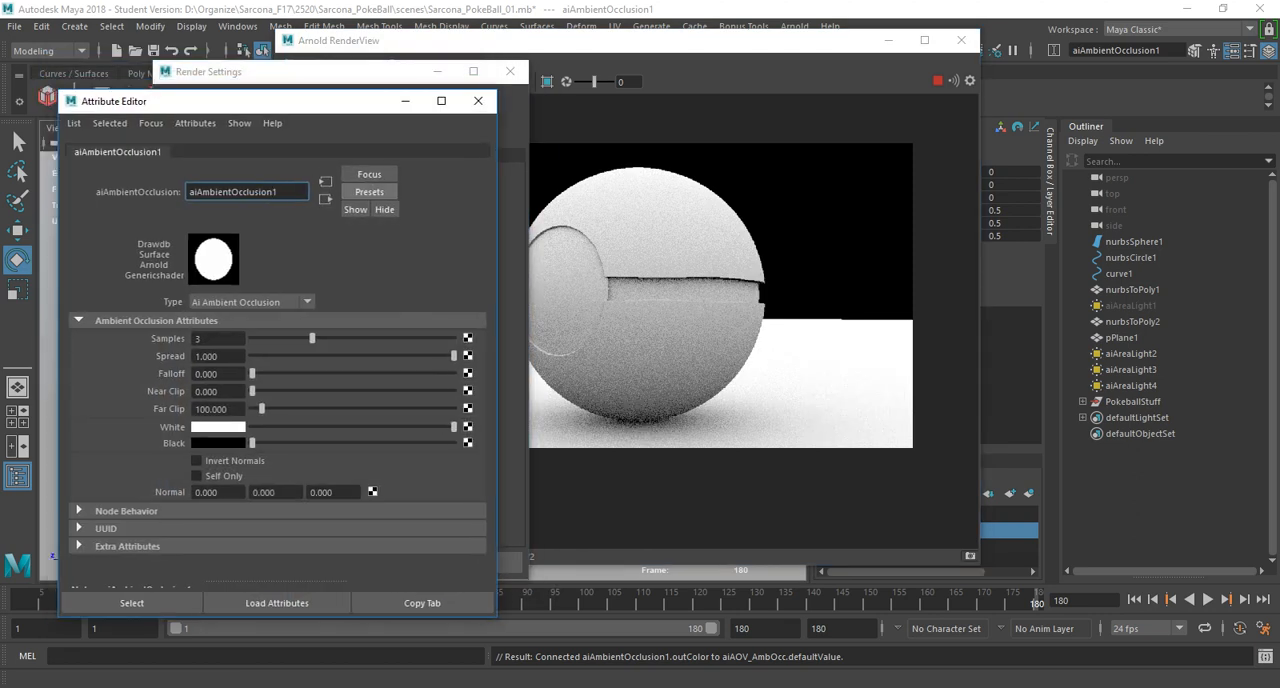
# Try a Far Clip of 24 on the ambient occlusion shader and restore it to 100.
pyautogui.moveTo(262, 408)
pyautogui.mouseDown()
pyautogui.moveTo(454, 408)
pyautogui.moveTo(255, 408)
pyautogui.mouseUp()
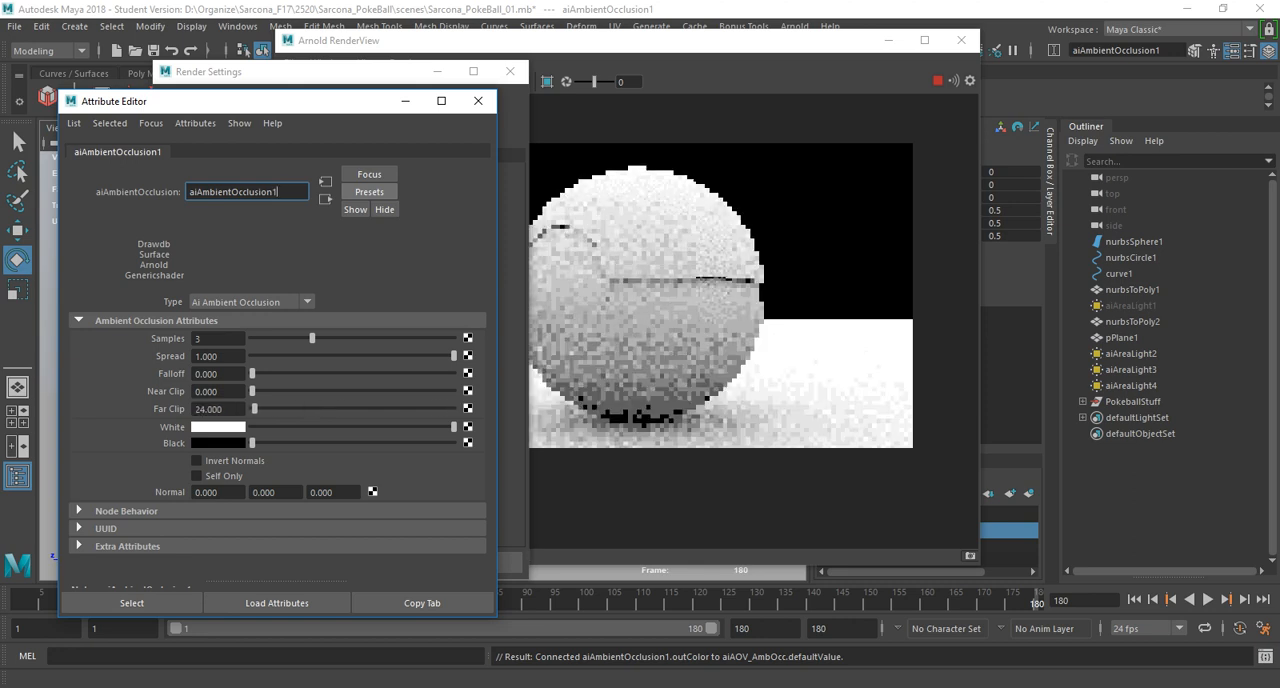
pyautogui.moveTo(255, 408); pyautogui.dragTo(259, 408)
pyautogui.doubleClick(208, 409)
pyautogui.write('100')
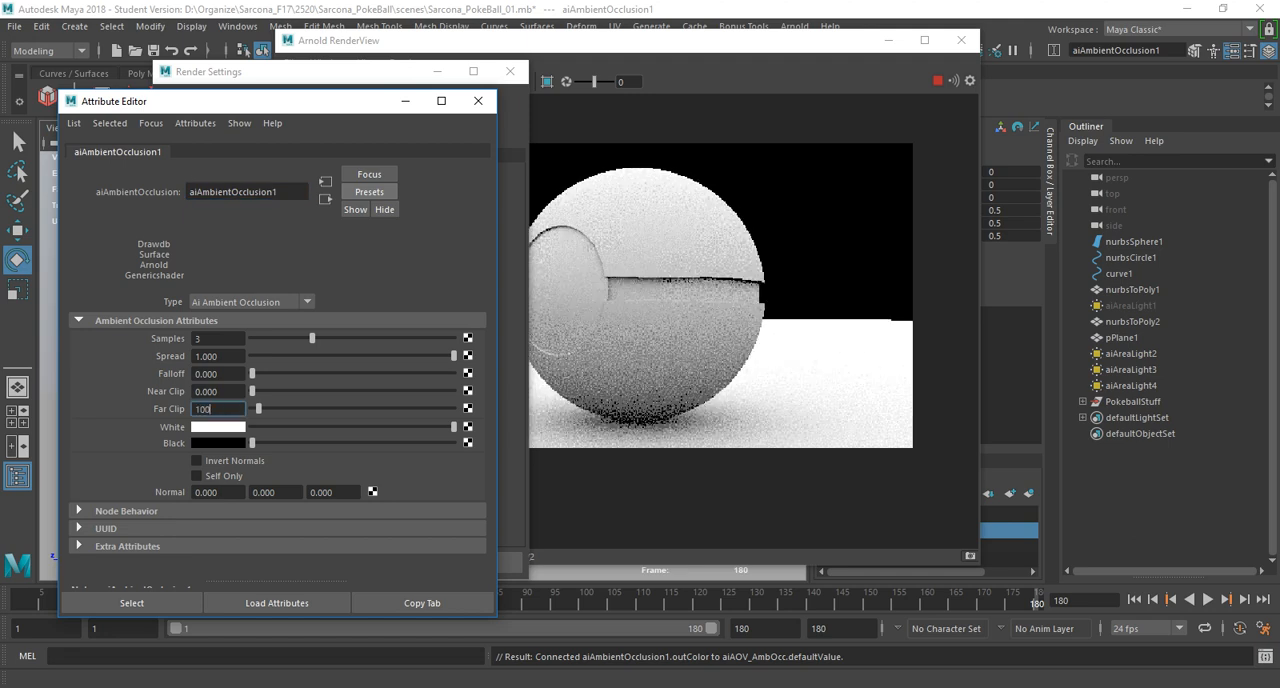
pyautogui.press('Return')
# Raise the ambient occlusion shader's Samples to 5, keeping Spread at 1.
pyautogui.moveTo(453, 356)
pyautogui.mouseDown()
pyautogui.moveTo(323, 356)
pyautogui.moveTo(454, 356)
pyautogui.mouseUp()
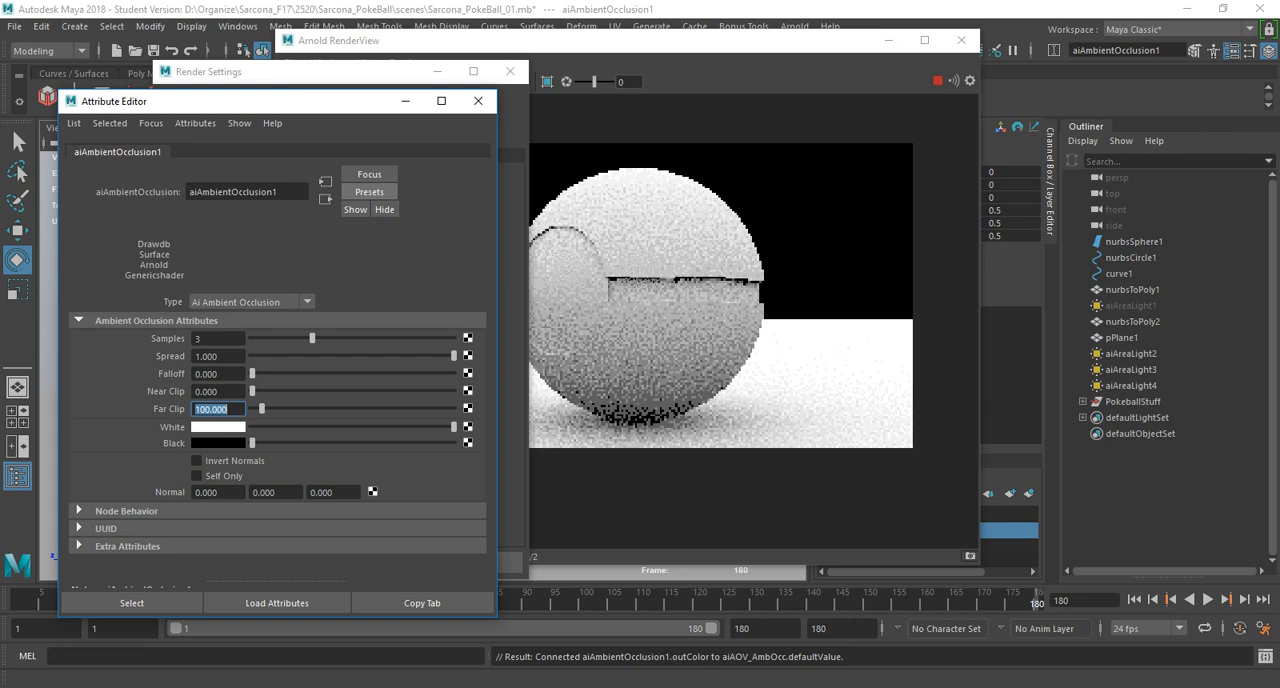
pyautogui.moveTo(312, 338); pyautogui.dragTo(352, 338)
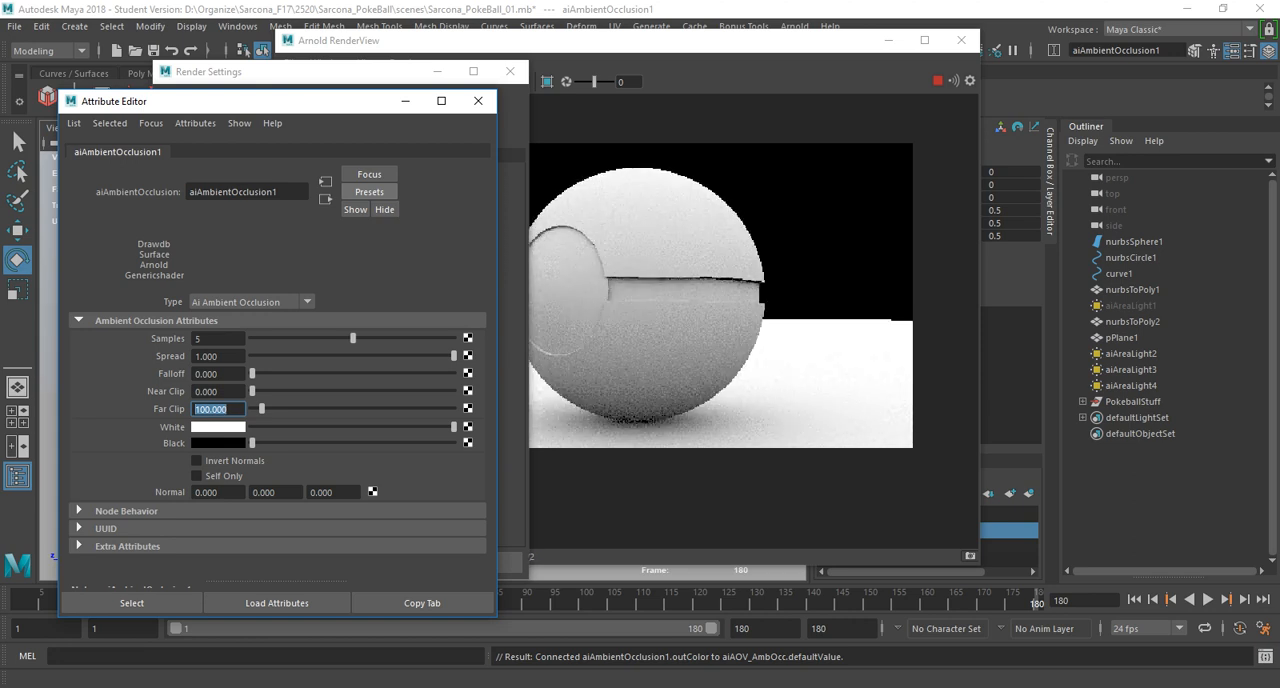
# Test Far Clip values of 20, 10, 5 and 2 on the ambient occlusion shader and return it to 100.
pyautogui.write('20')
pyautogui.press('Return')
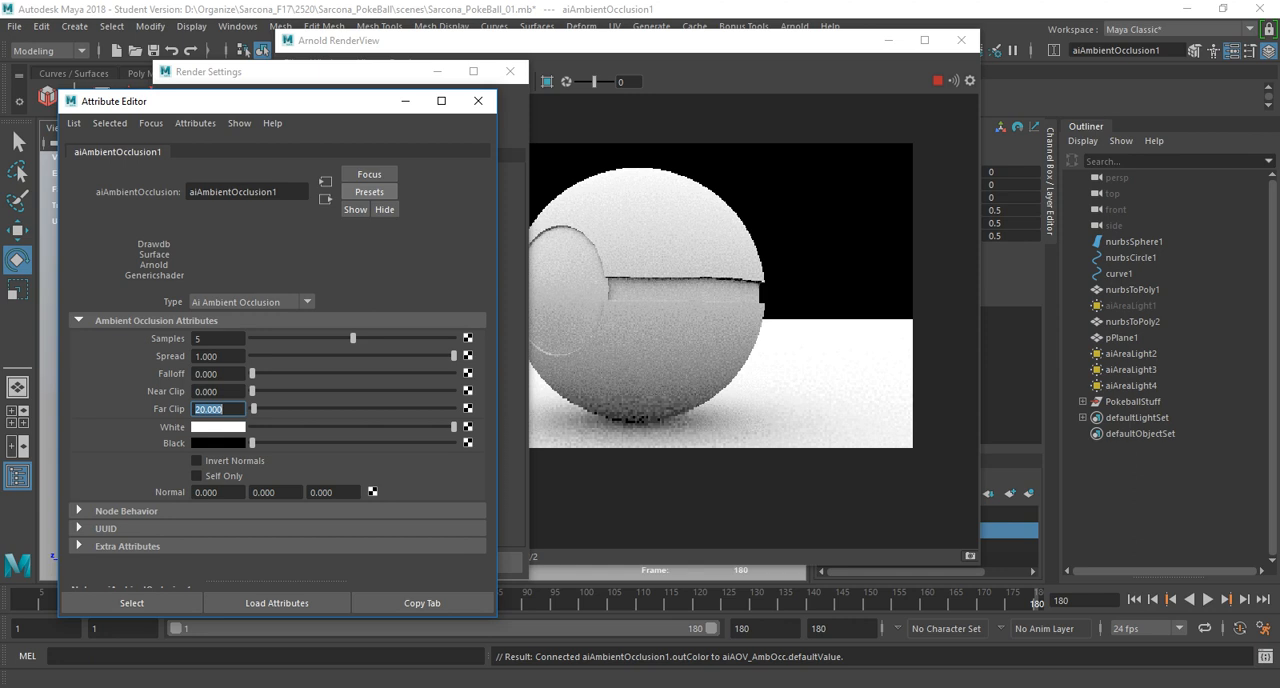
pyautogui.write('40')
pyautogui.press('Return')
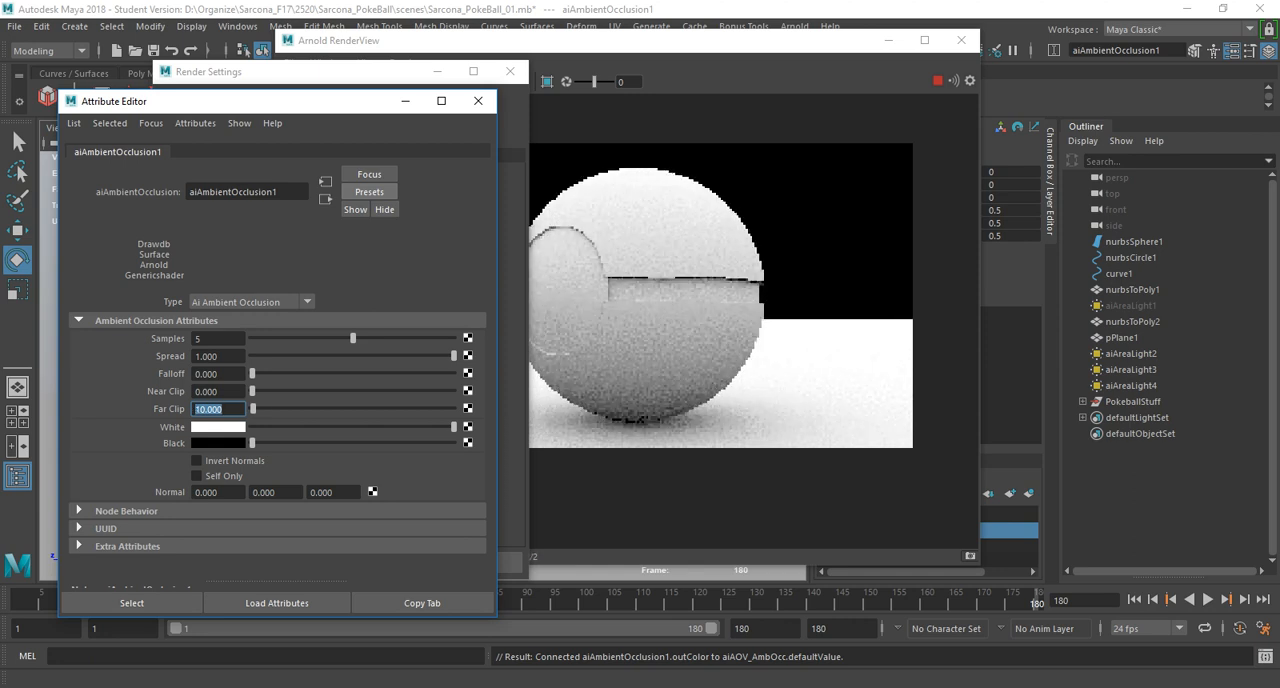
pyautogui.write('5')
pyautogui.press('Return')
pyautogui.write('2')
pyautogui.press('Return')
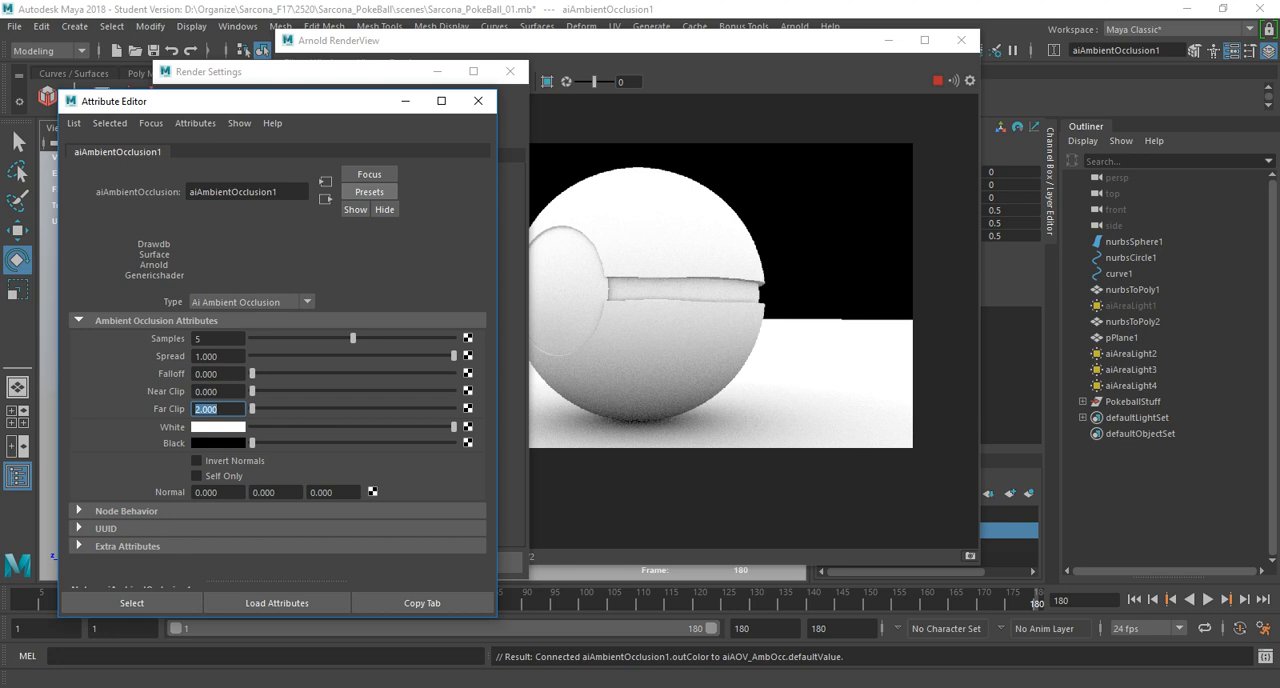
pyautogui.write('100')
pyautogui.press('Return')
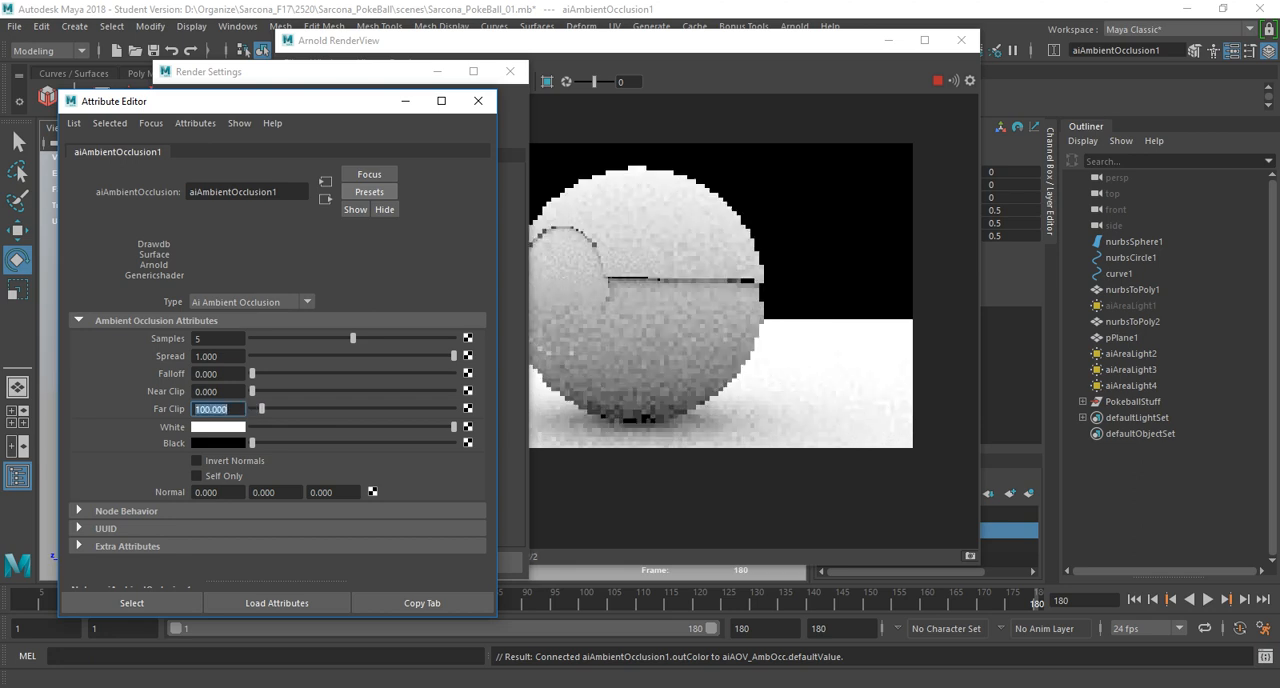
# Set the ambient occlusion shader's Falloff to 1.2 and clear the Render Settings away from the preview.
pyautogui.moveTo(252, 374)
pyautogui.mouseDown()
pyautogui.moveTo(377, 374)
pyautogui.moveTo(255, 374)
pyautogui.mouseUp()
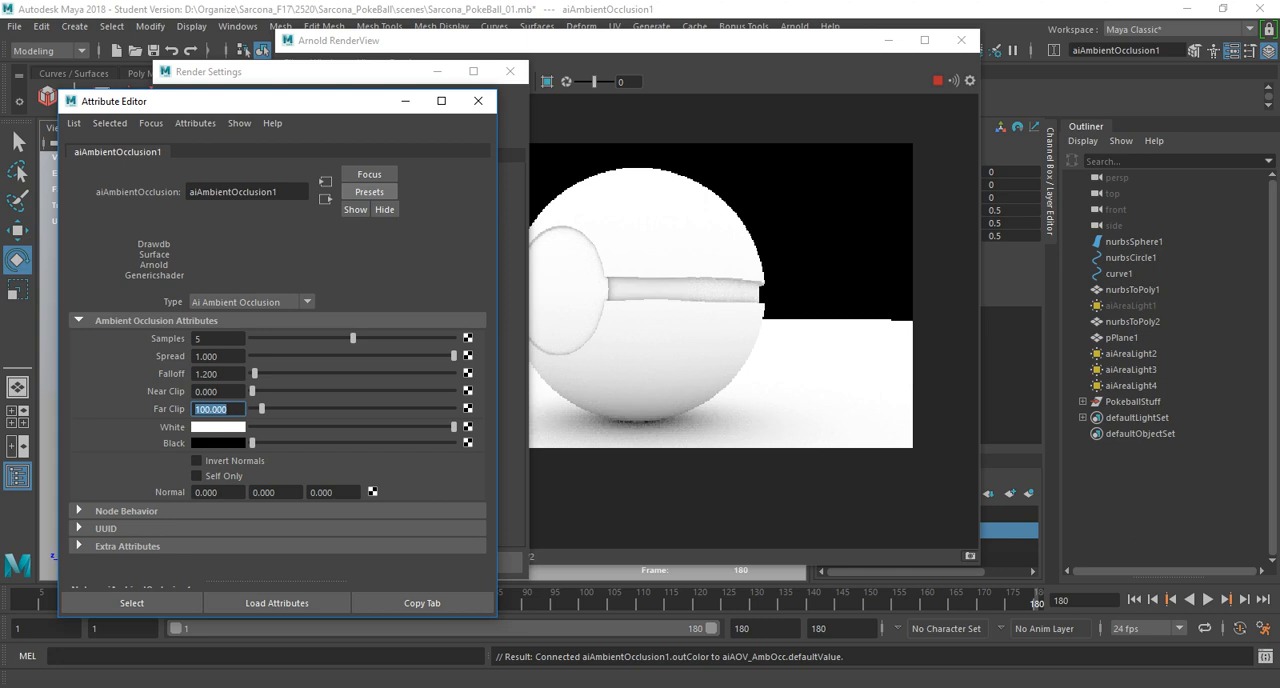
pyautogui.click(510, 72)
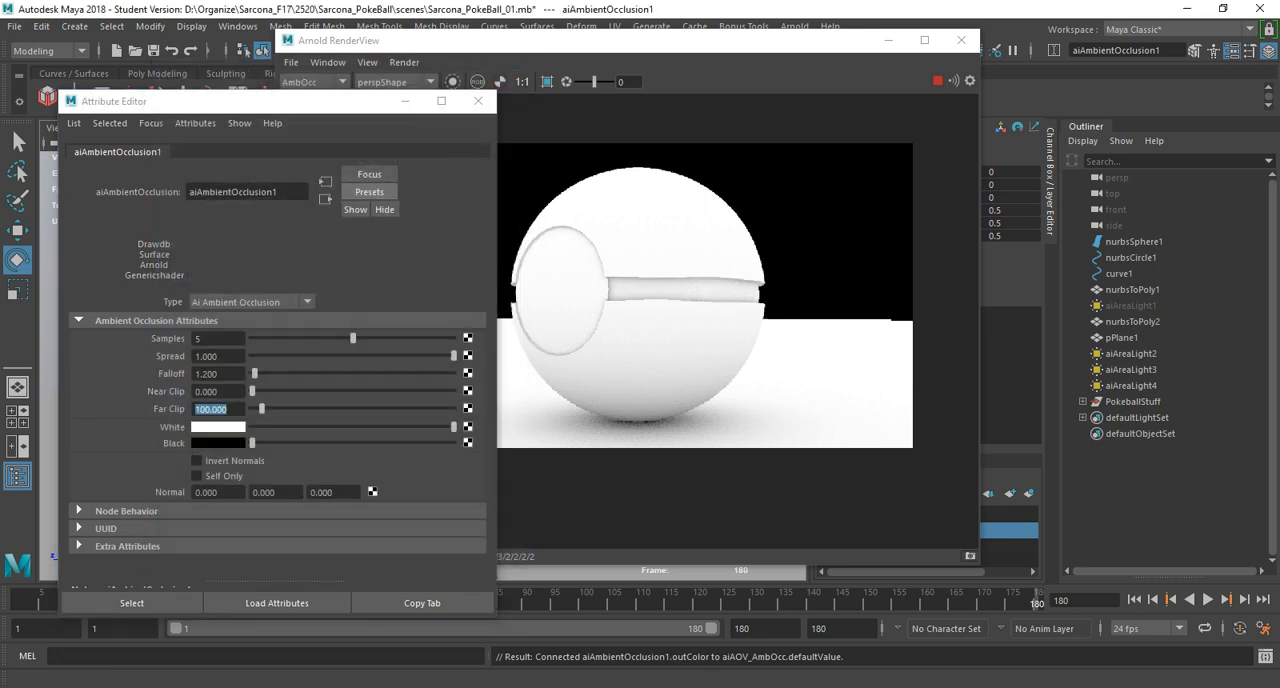
pyautogui.moveTo(342, 101); pyautogui.dragTo(292, 94)
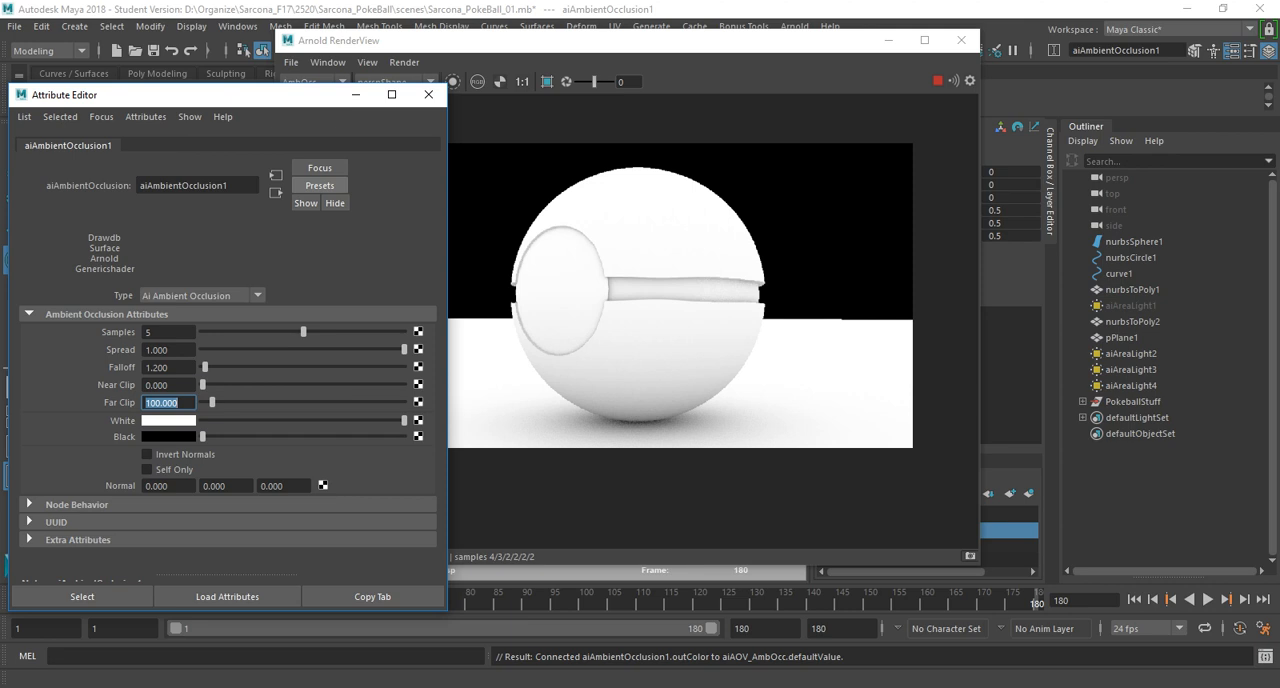
# Examine the Pokeball's AmbOcc render up close and close the shader attributes and the preview.
pyautogui.scroll(-1, 641, 297)
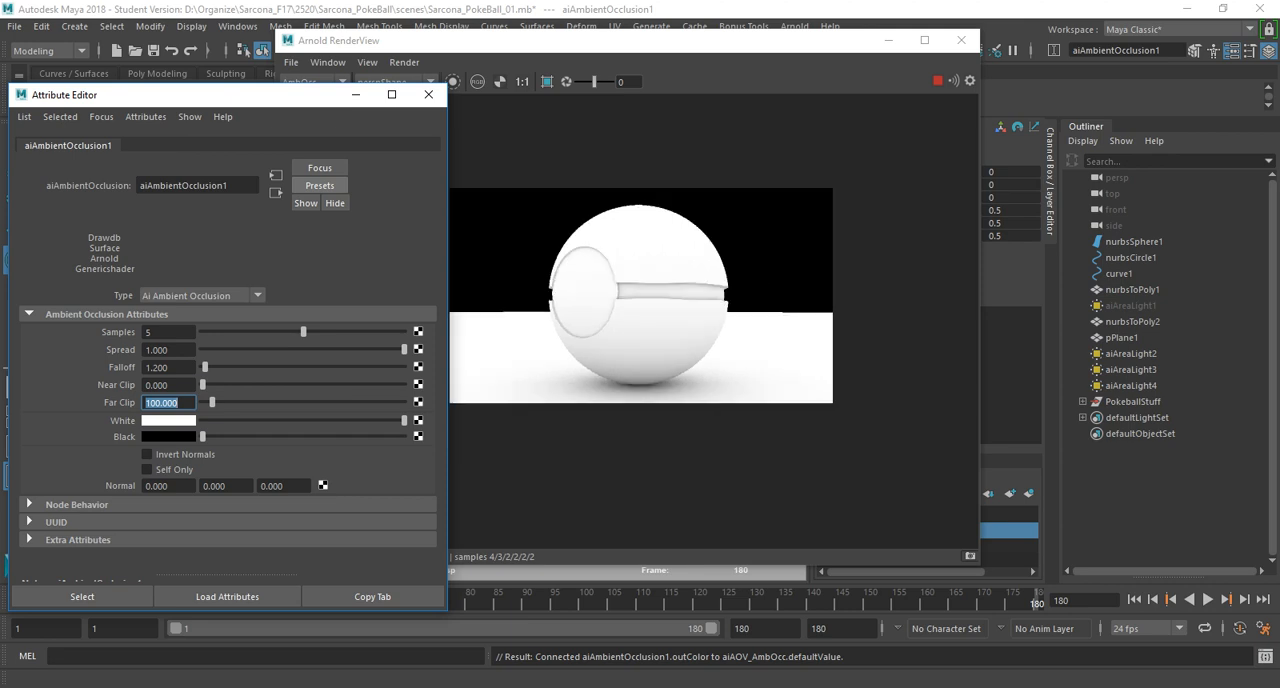
pyautogui.scroll(2, 641, 297)
pyautogui.click(428, 94)
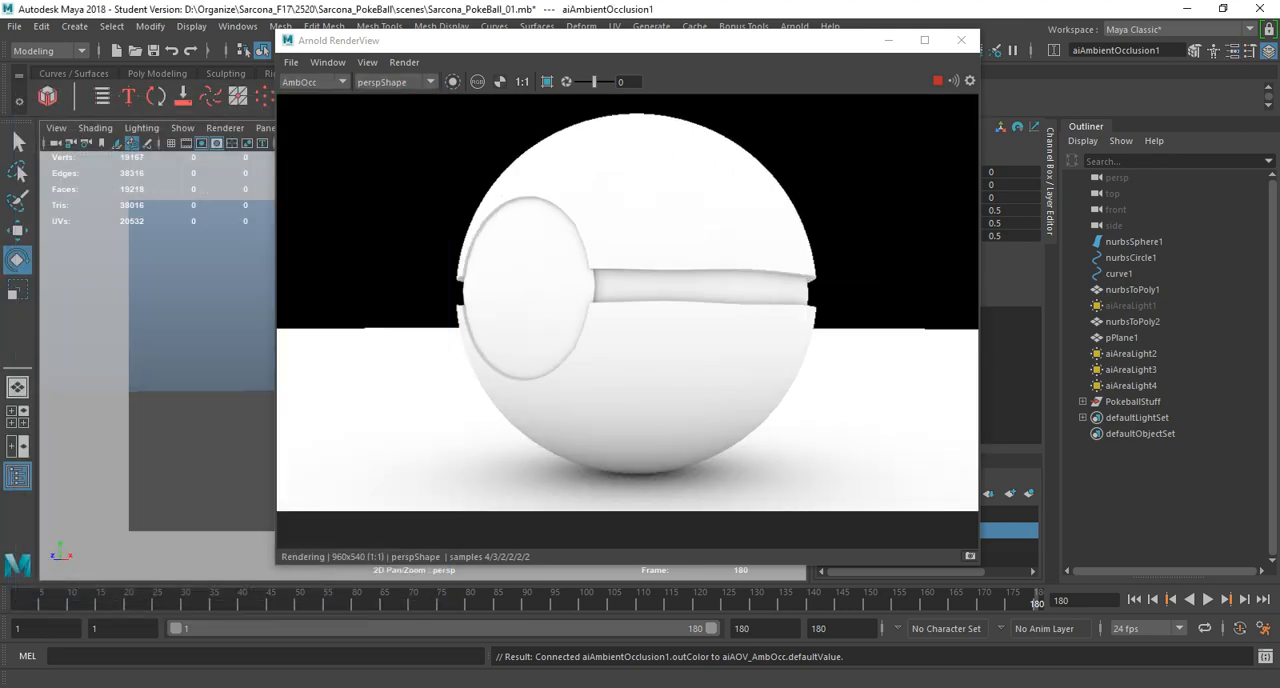
pyautogui.click(961, 40)
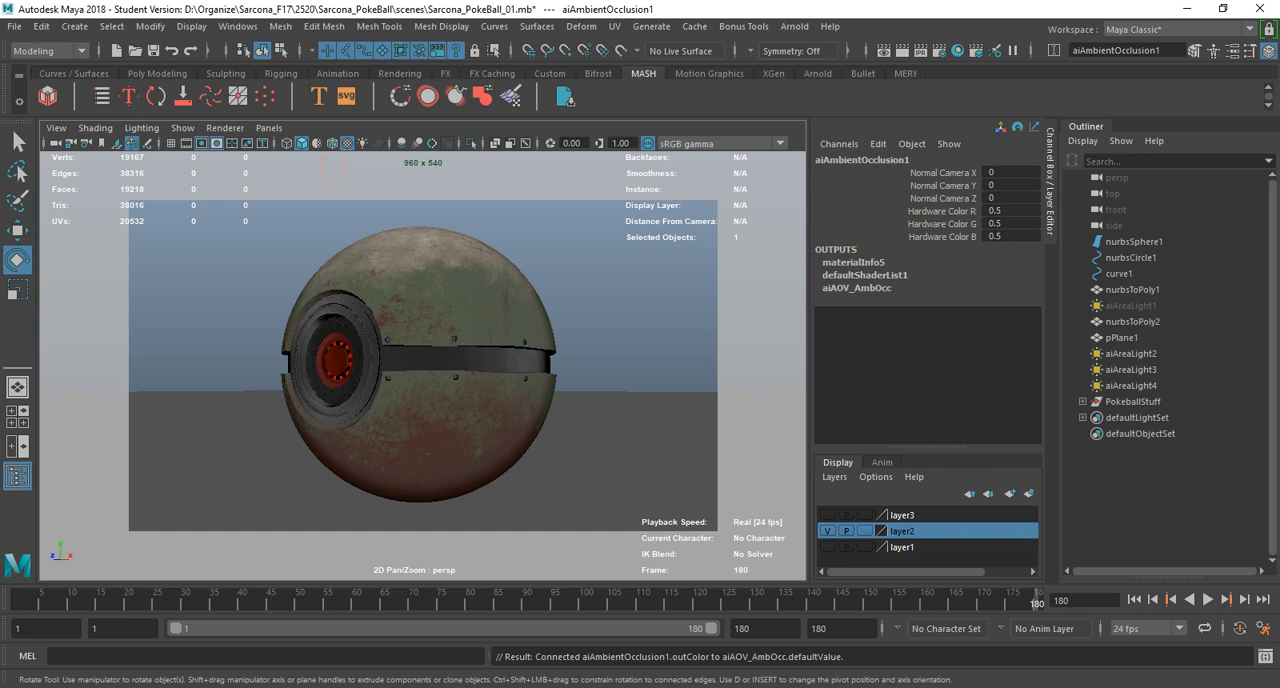
# Enable Merge AOVs on the default Arnold driver used by the AmbOcc AOV, keeping the exr format.
pyautogui.click(939, 51)
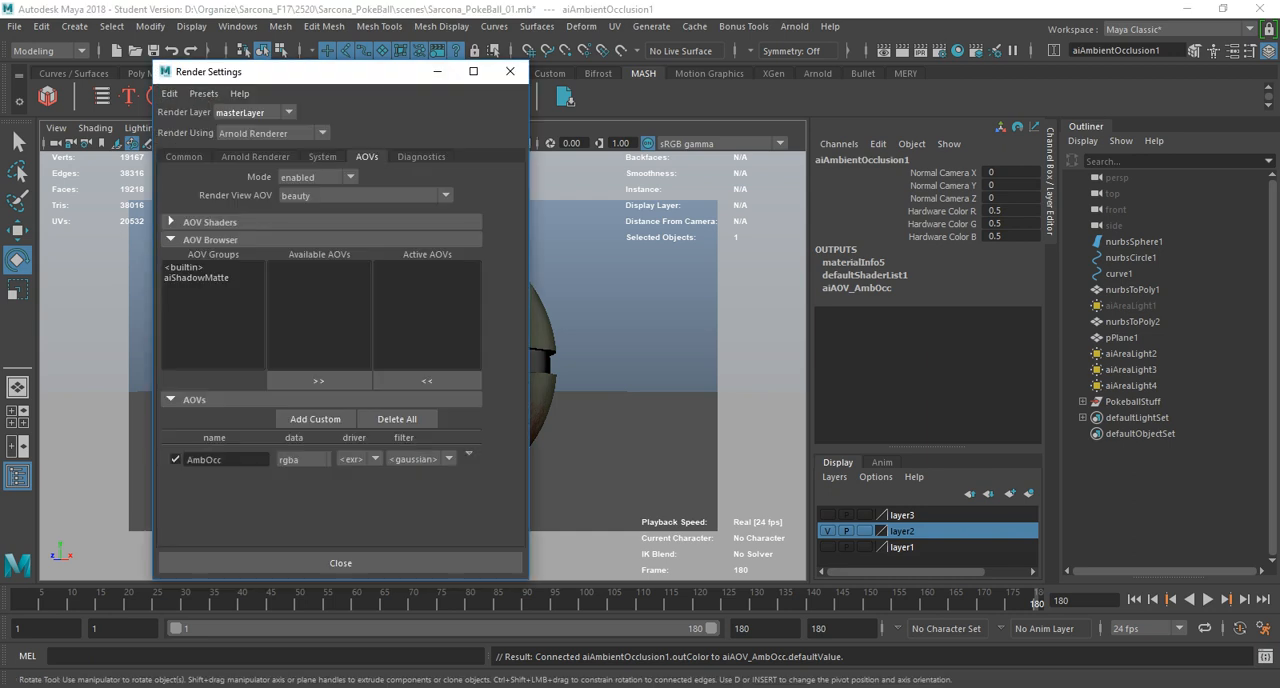
pyautogui.click(468, 454)
pyautogui.click(527, 464)
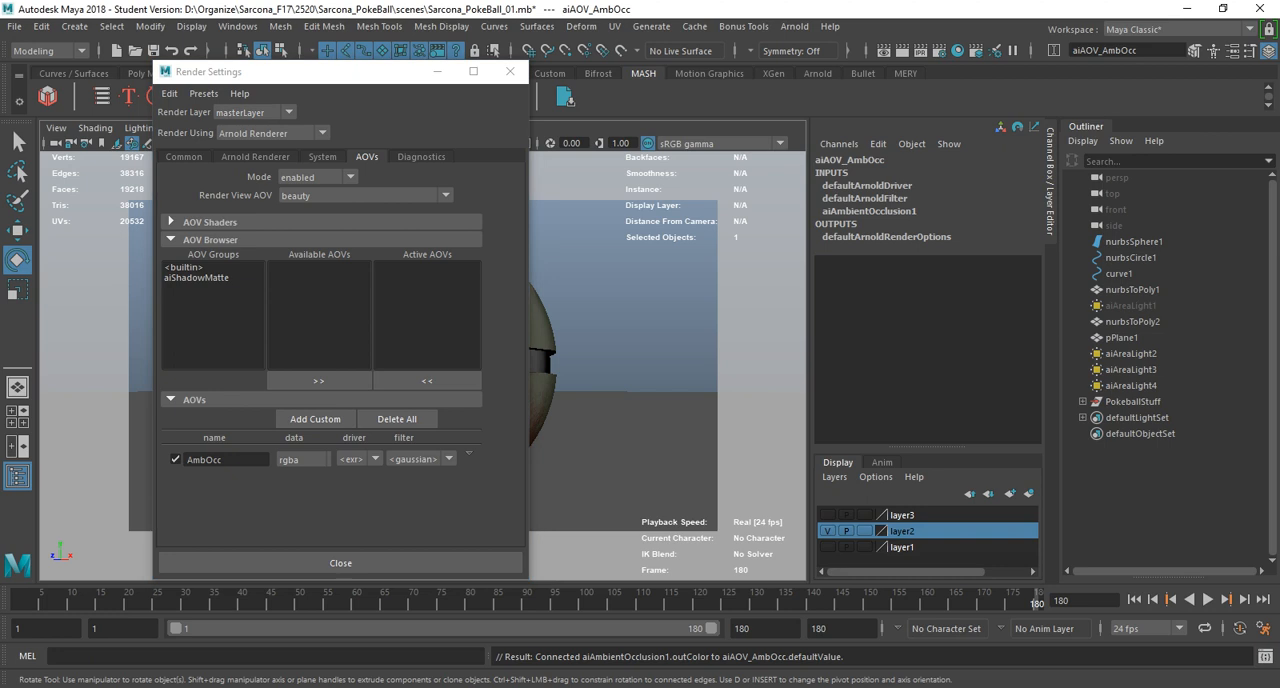
pyautogui.hotkey('ctrl', 'a')
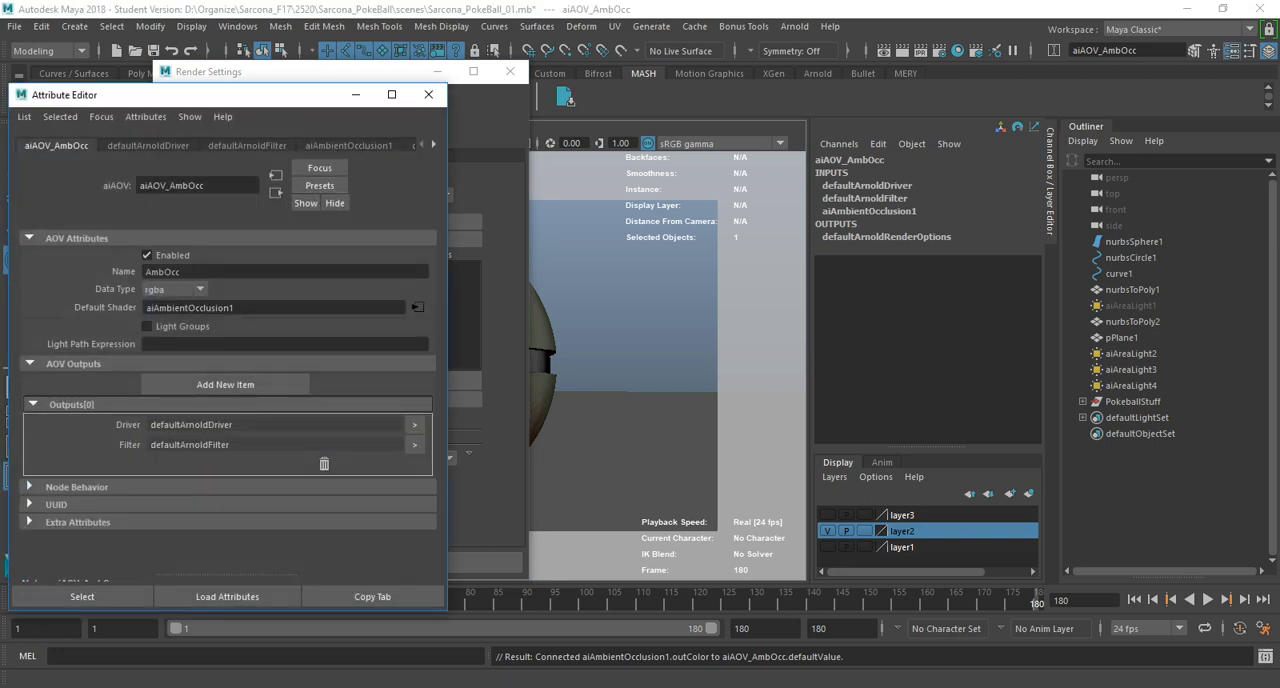
pyautogui.moveTo(290, 97); pyautogui.dragTo(549, 97)
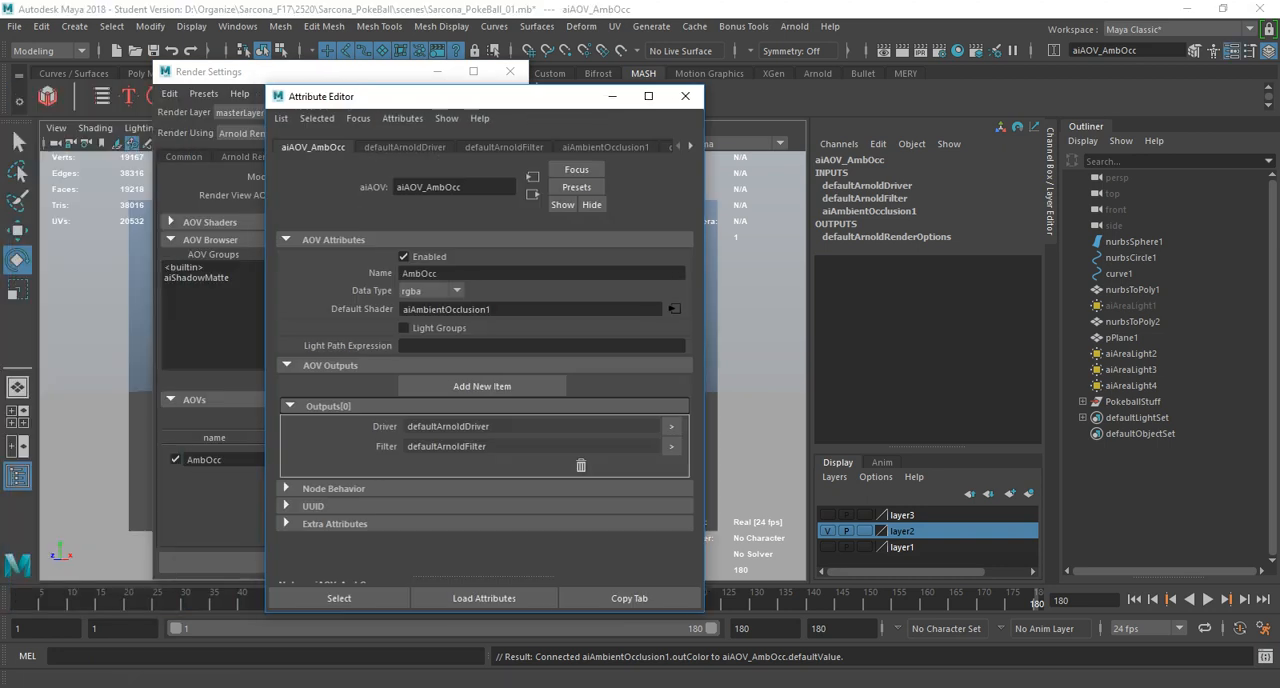
pyautogui.click(405, 147)
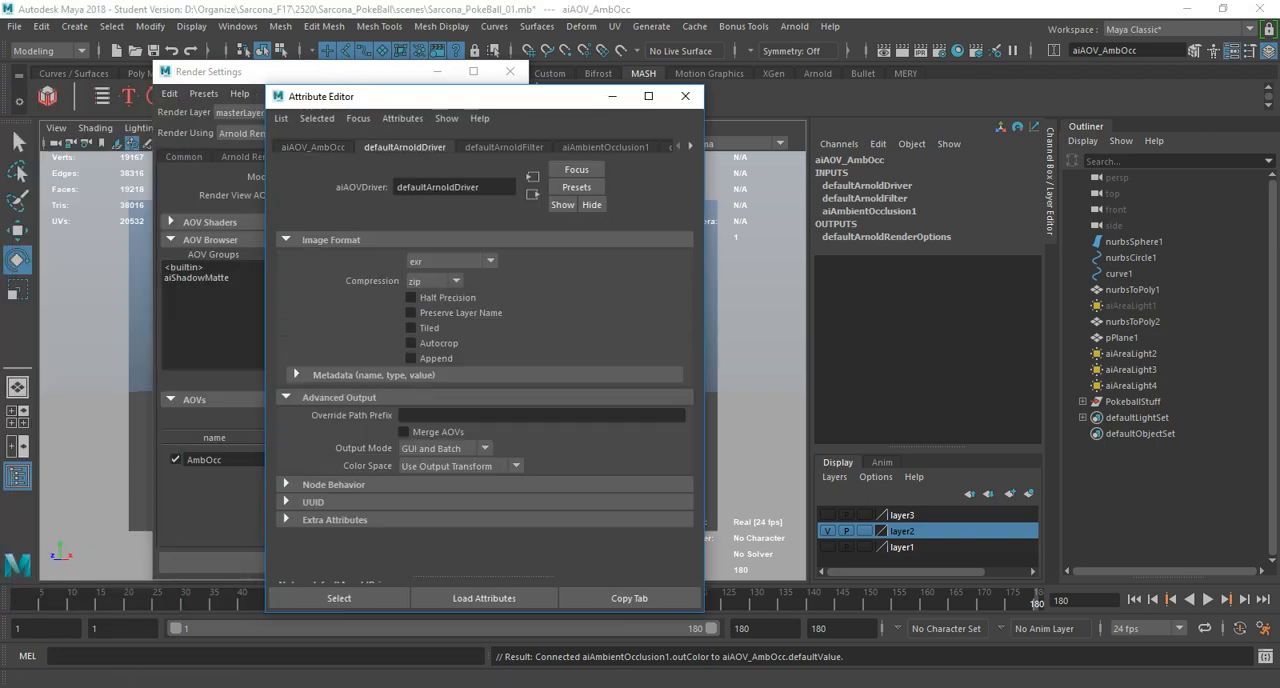
pyautogui.click(403, 431)
pyautogui.click(685, 96)
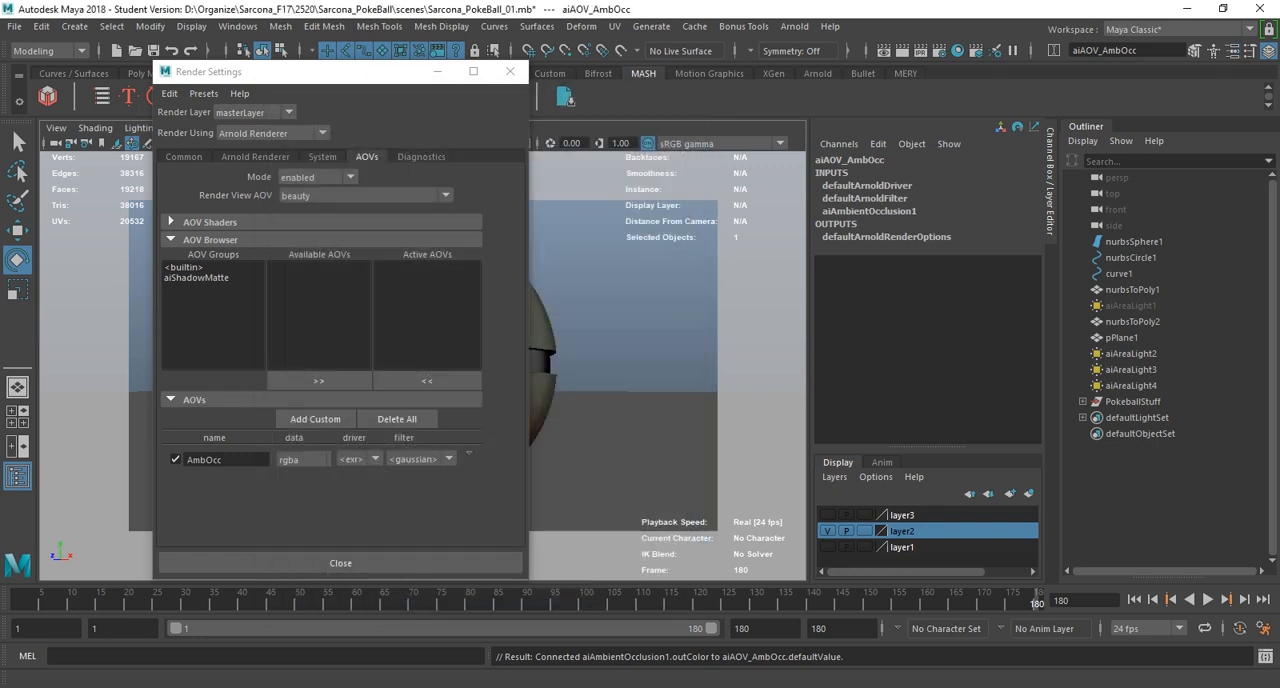
# Close the Render Settings and save the scene under its current name.
pyautogui.click(510, 71)
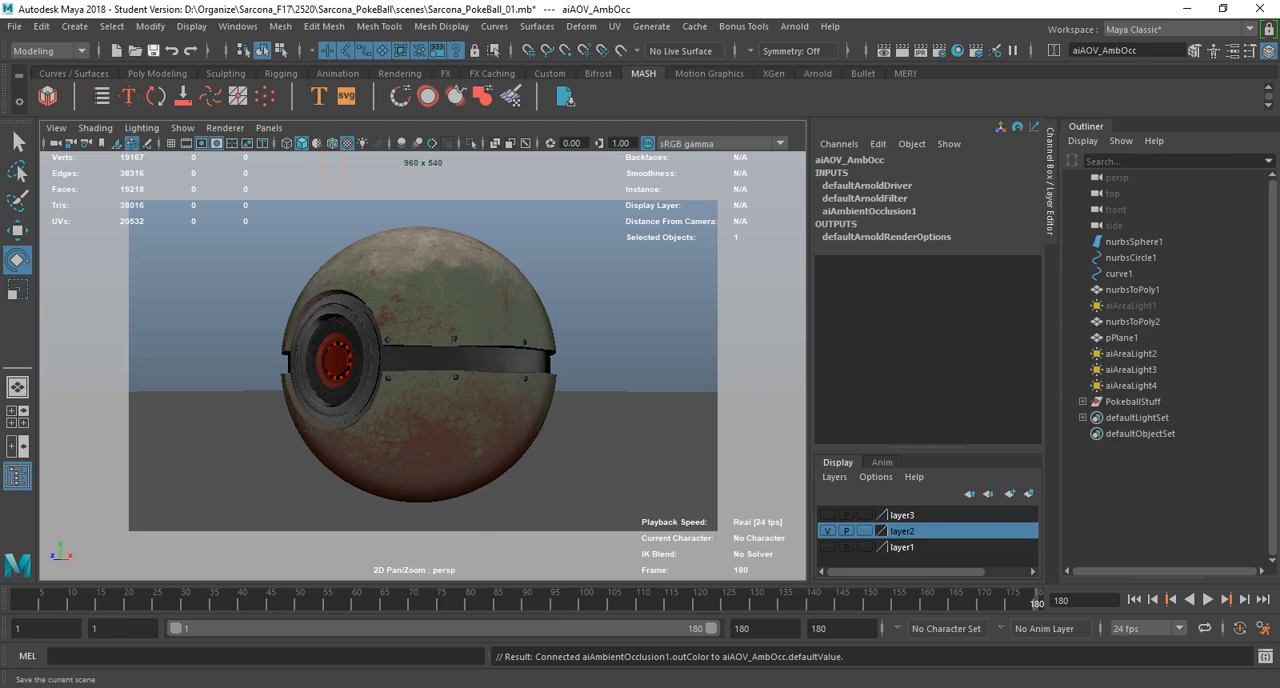
pyautogui.click(153, 50)
pyautogui.press('Return')
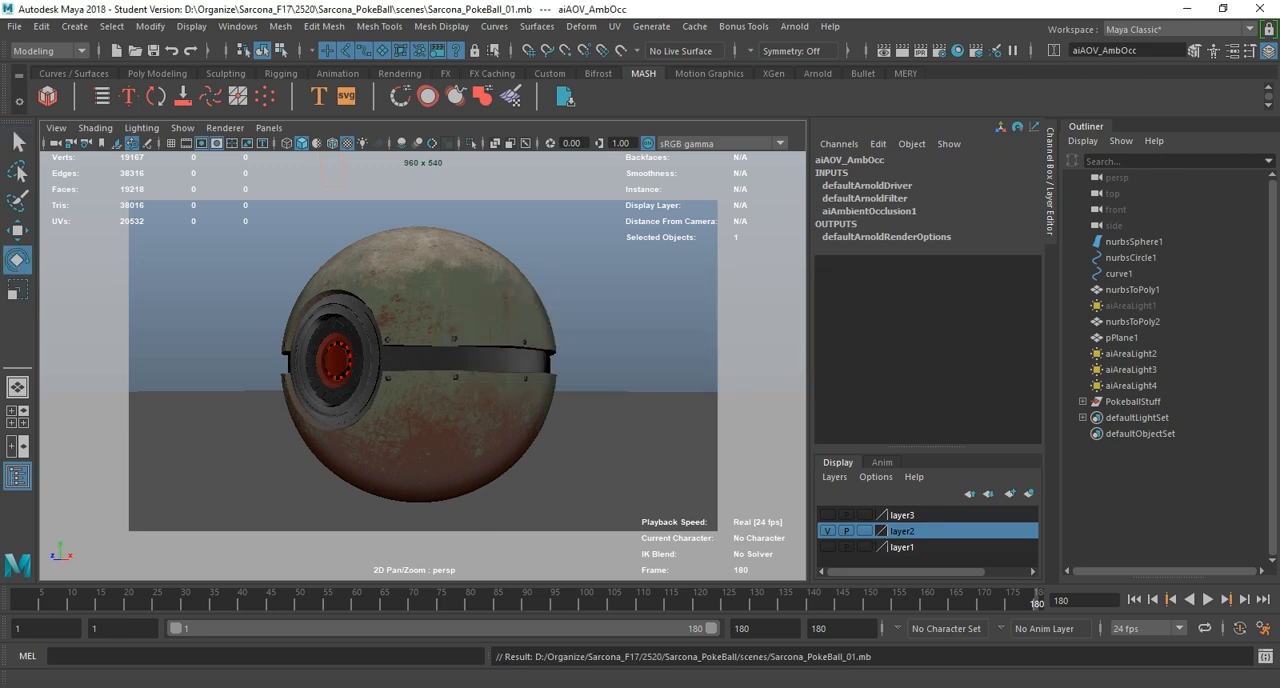
# Switch to the Rendering menu set and start a sequence render of frames 1-180 from the persp camera, closing its options.
pyautogui.click(48, 51)
pyautogui.click(33, 132)
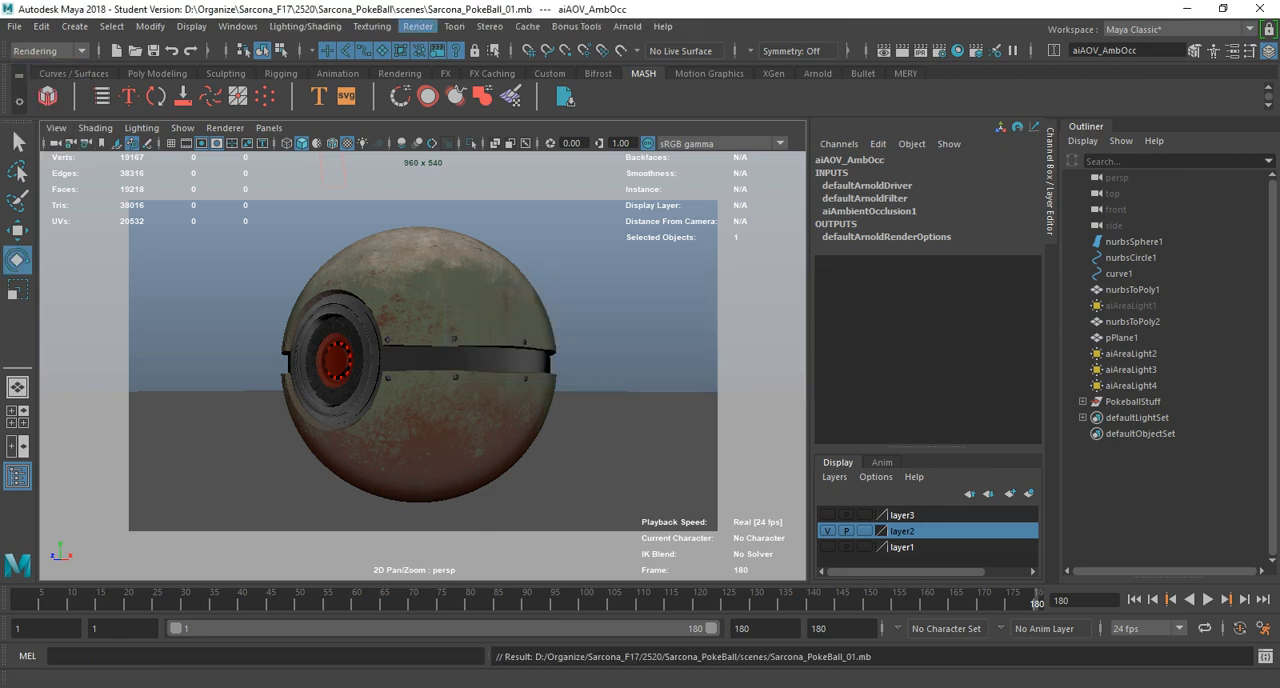
pyautogui.click(418, 26)
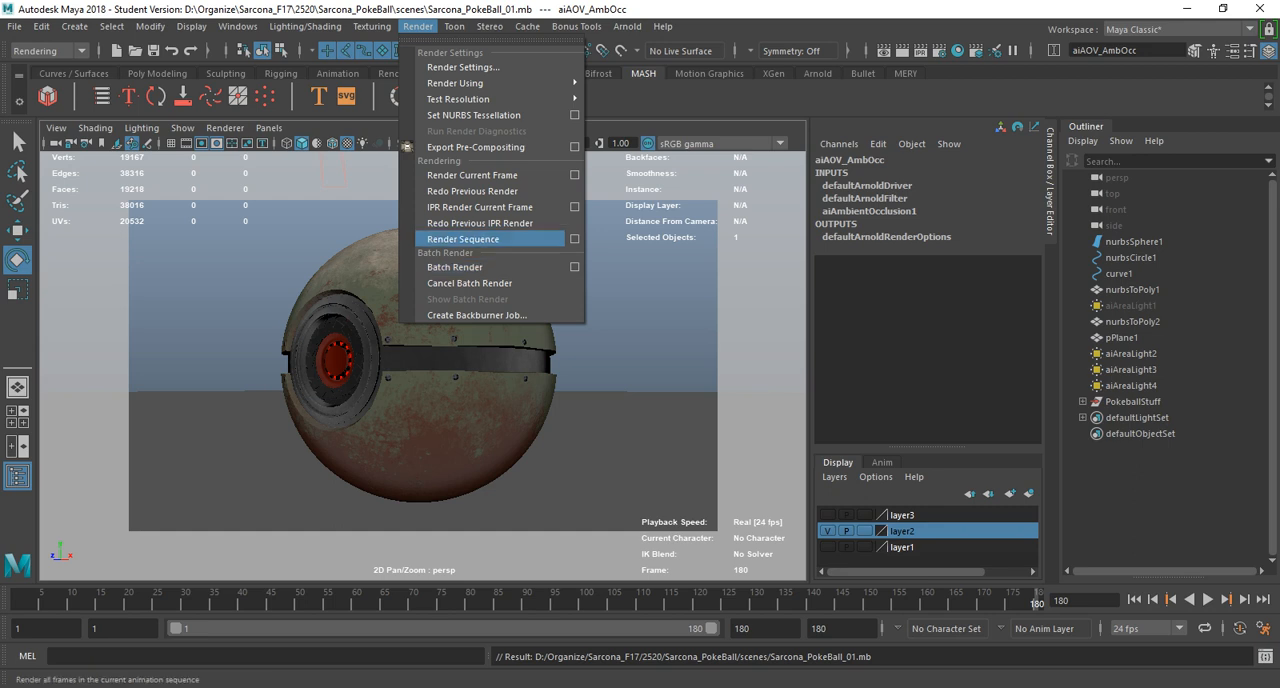
pyautogui.click(575, 239)
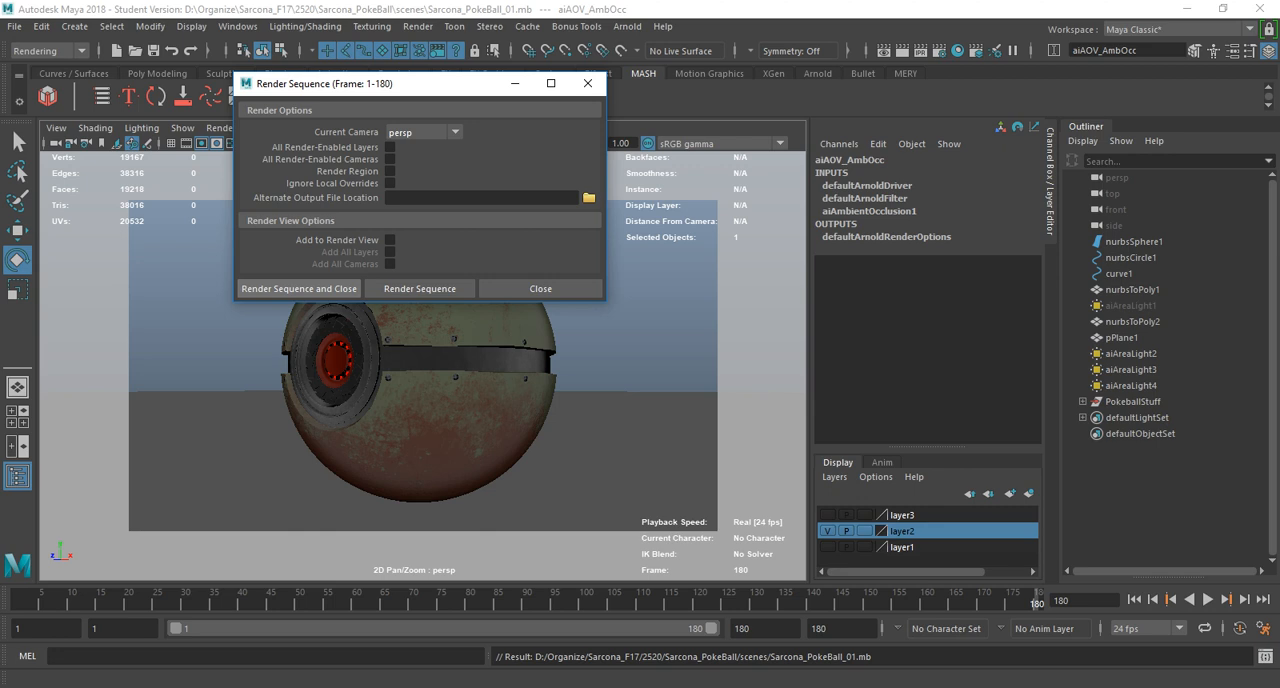
pyautogui.click(299, 288)
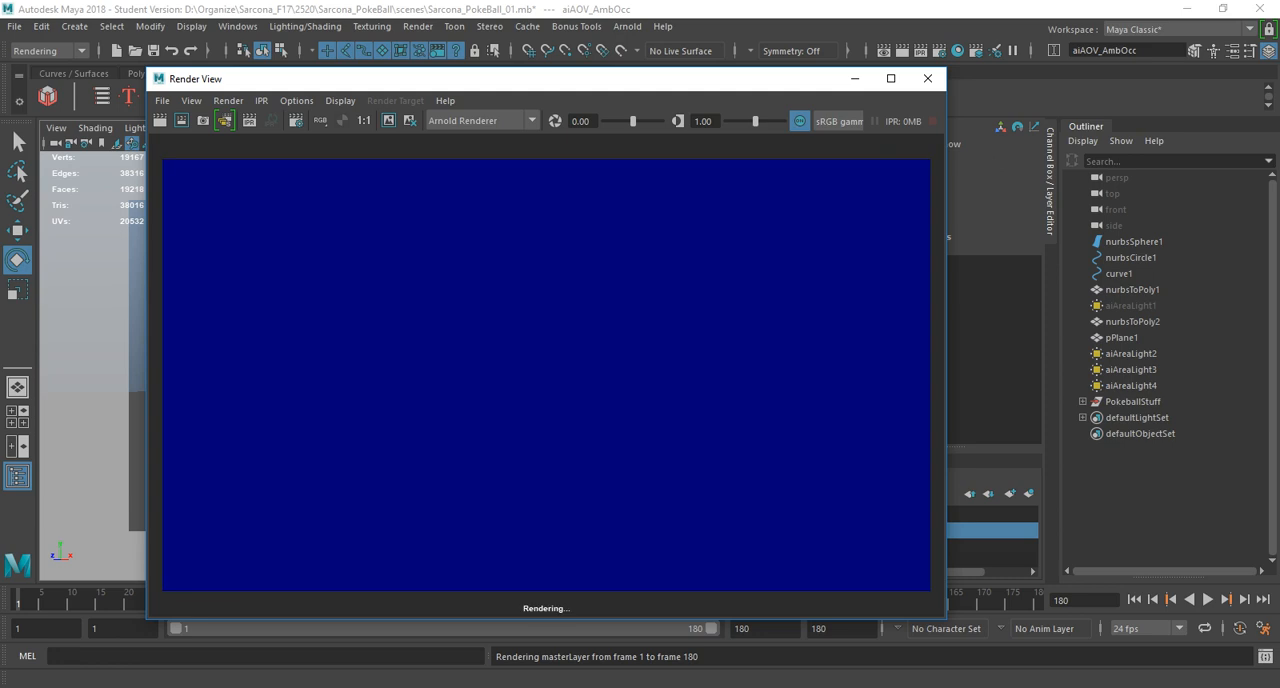
# Launch Adobe After Effects CC 2017 while the sequence renders.
pyautogui.press('super')
pyautogui.write('after')
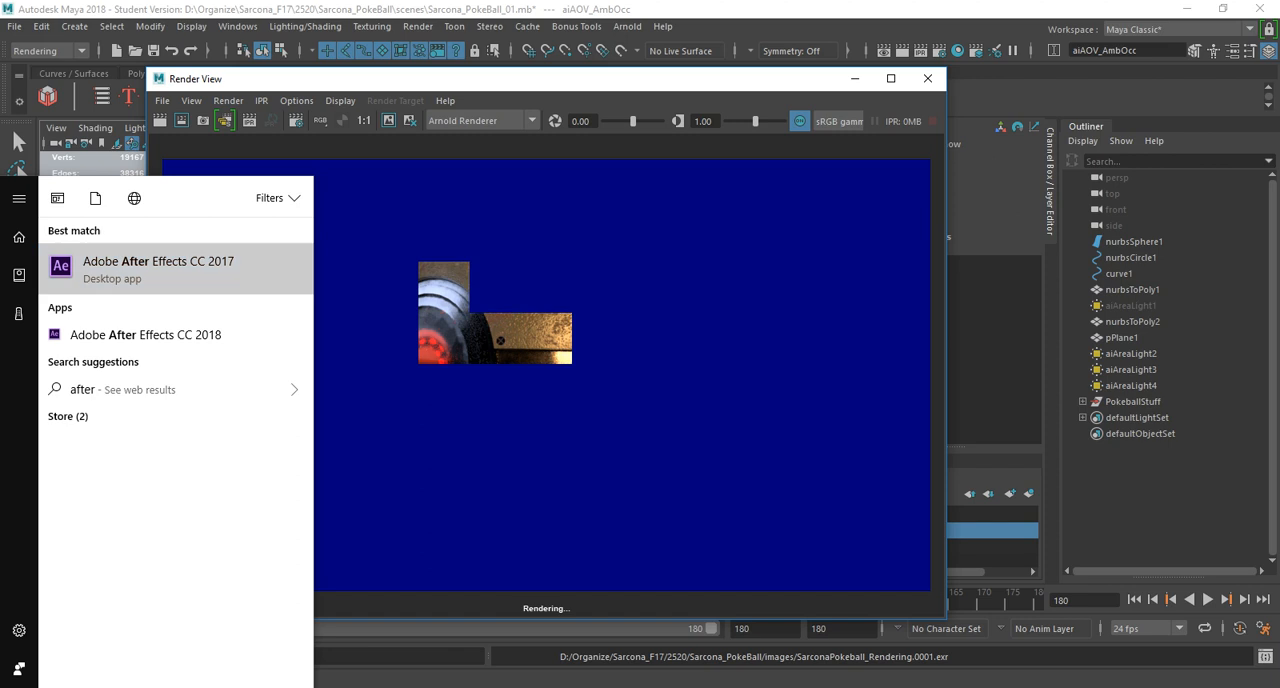
pyautogui.press('Return')
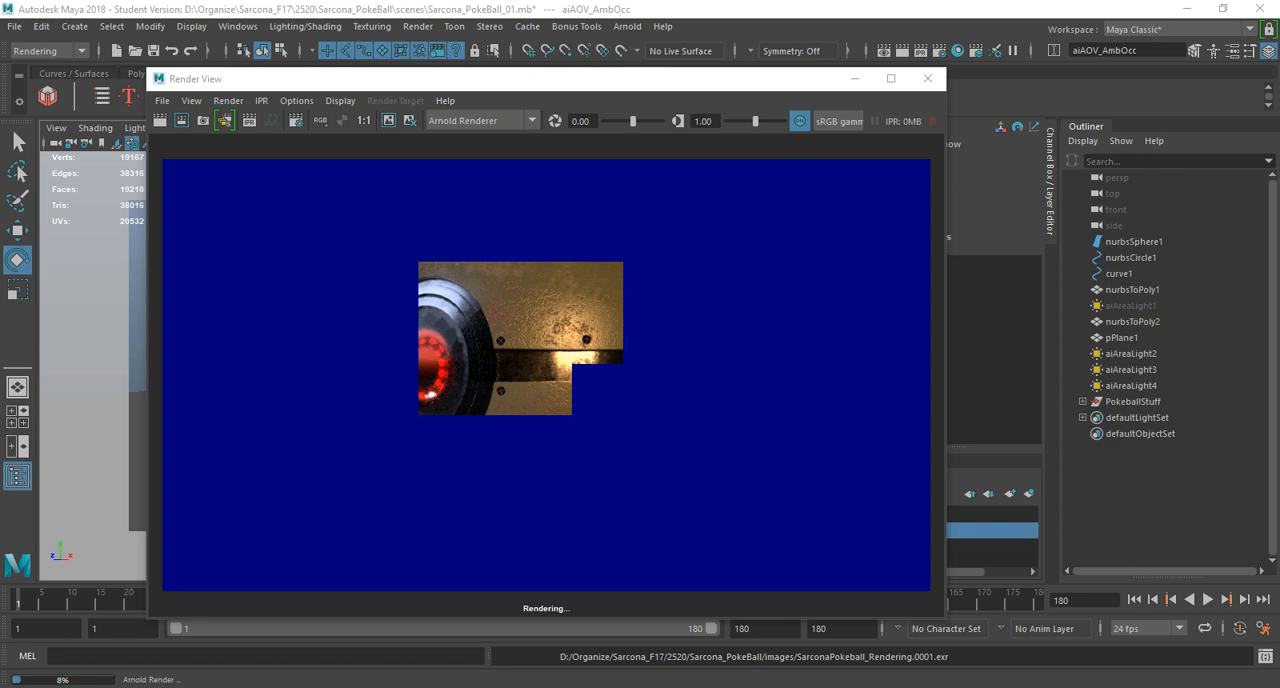
# In Task Manager, restrict the processor affinity of maya.exe to CPU 5, CPU 6 and CPU 7.
pyautogui.rightClick(810, 687)
pyautogui.click(864, 640)
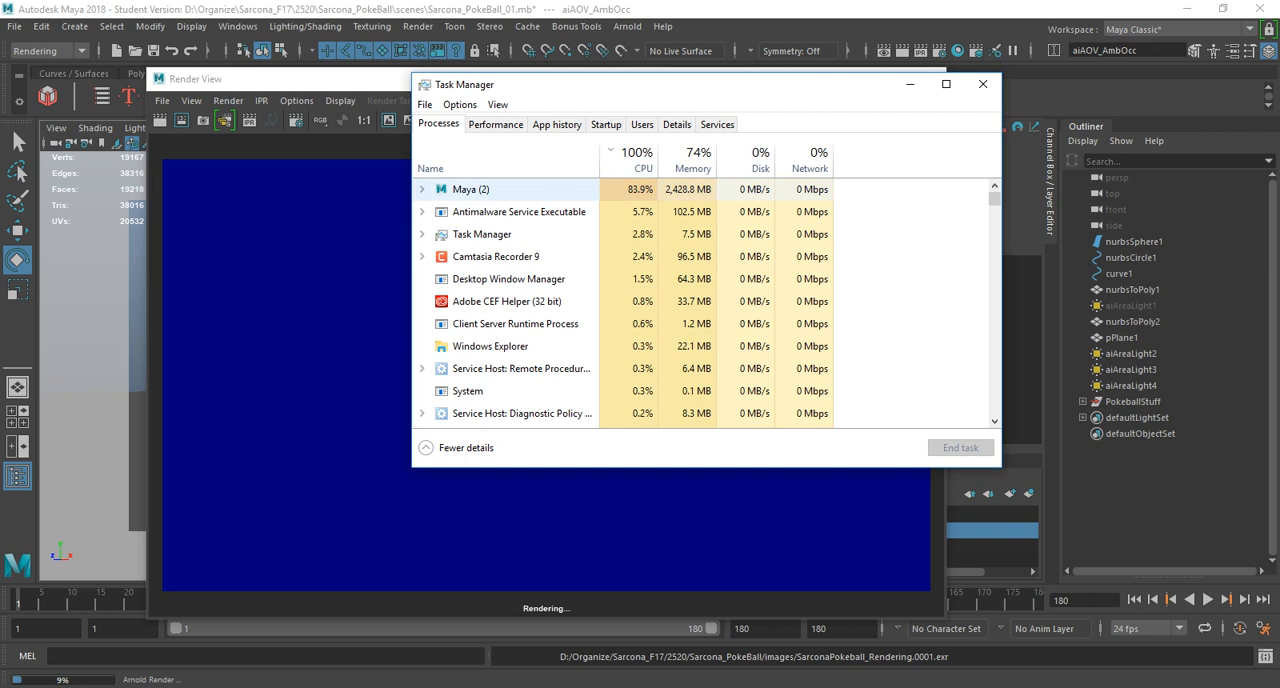
pyautogui.click(677, 124)
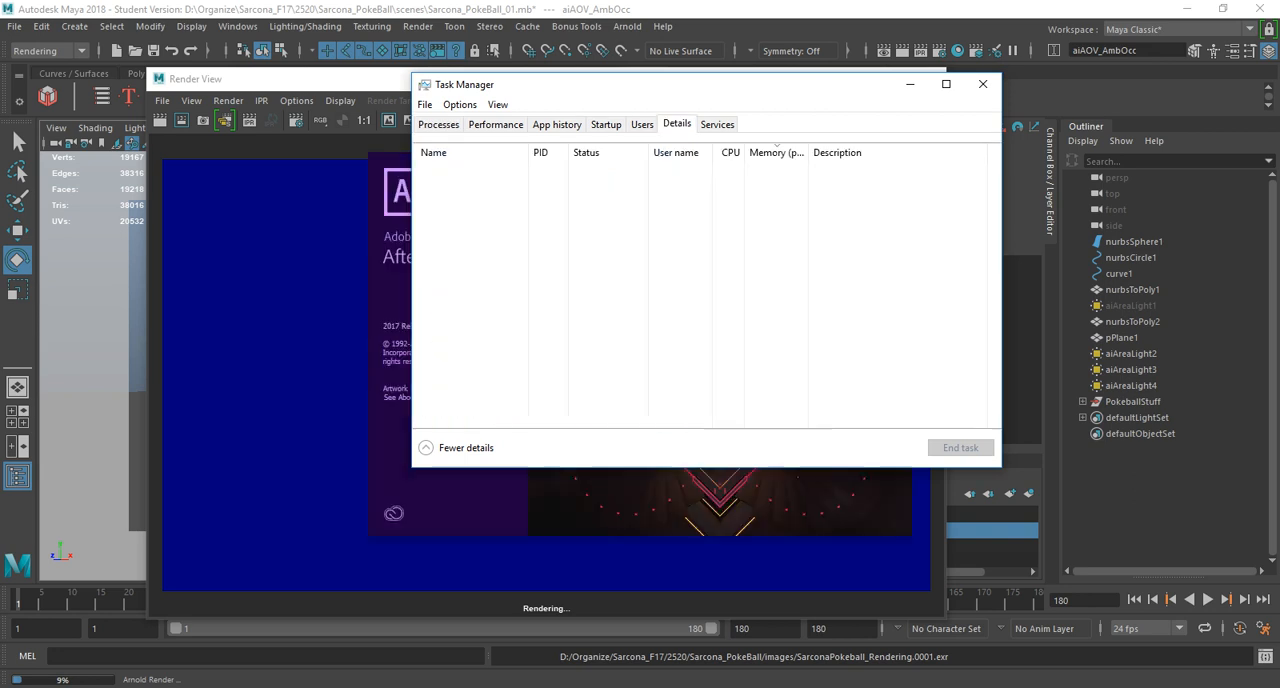
pyautogui.rightClick(488, 190)
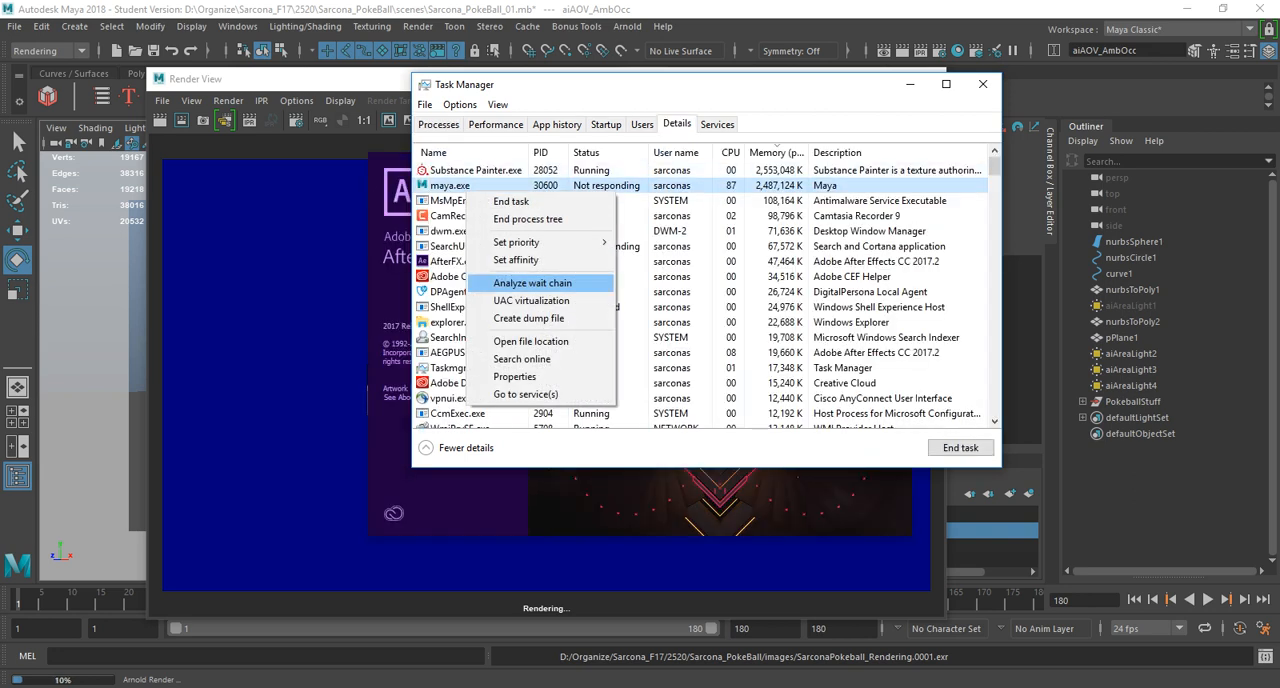
pyautogui.click(516, 259)
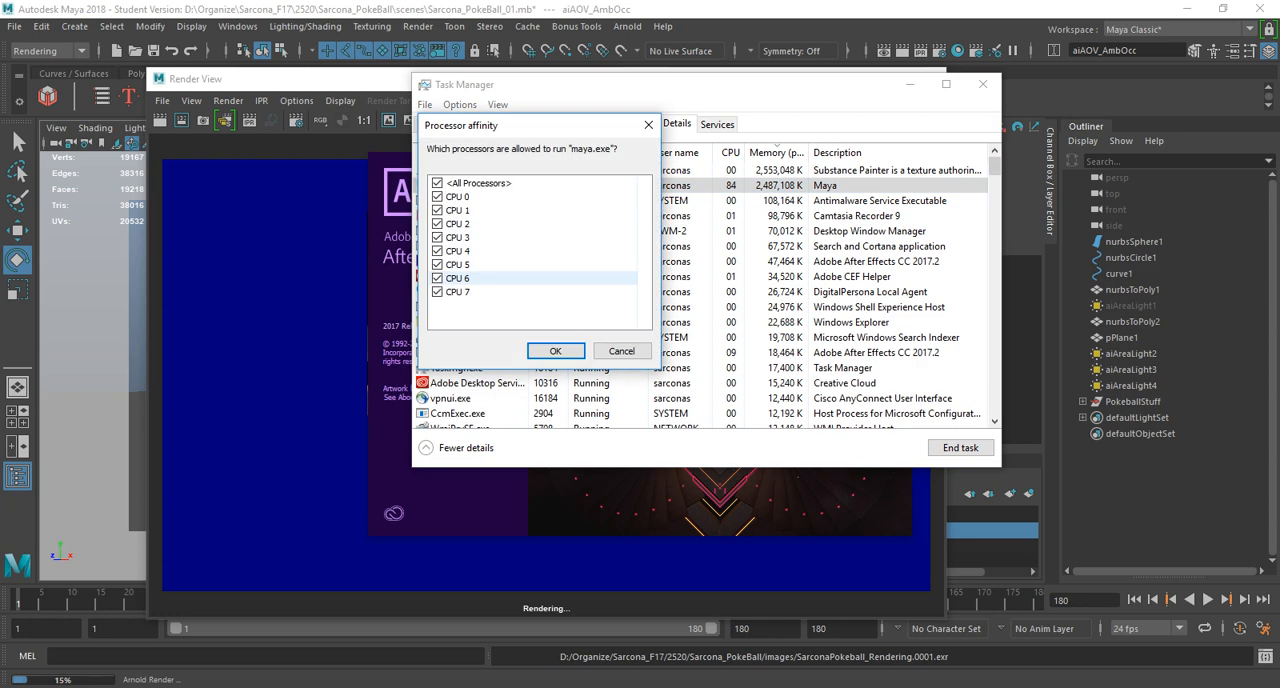
pyautogui.click(437, 251)
pyautogui.click(437, 238)
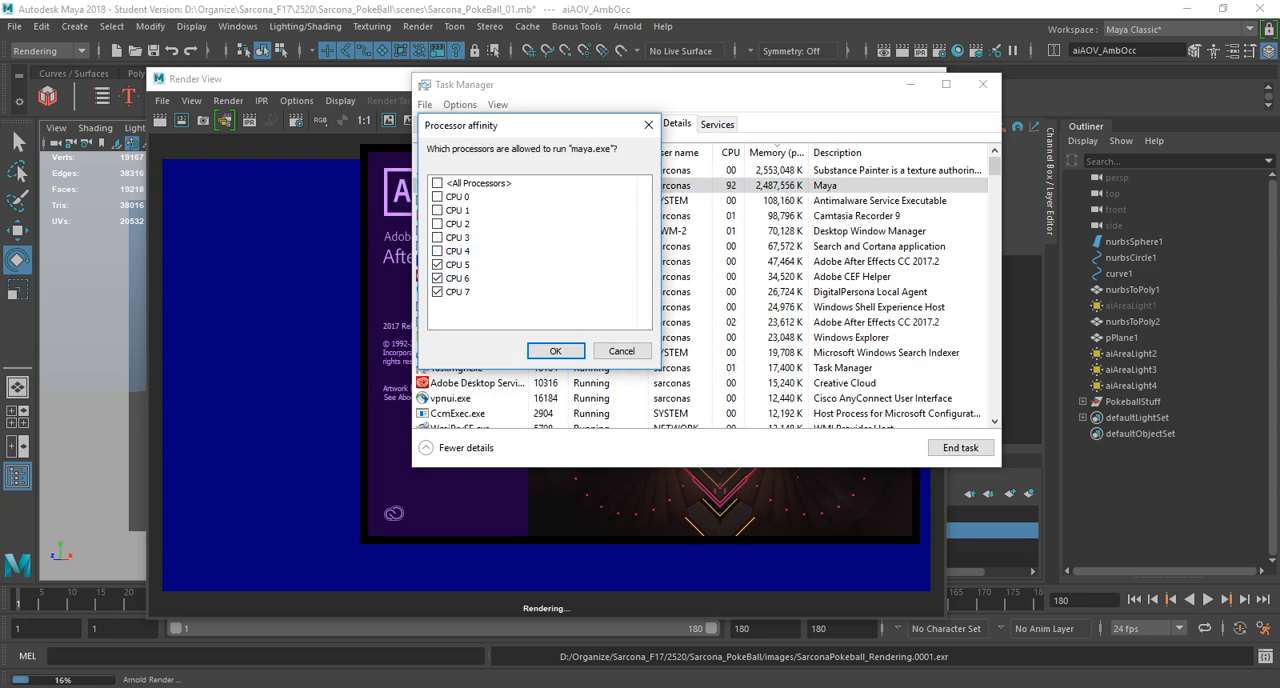
pyautogui.click(555, 350)
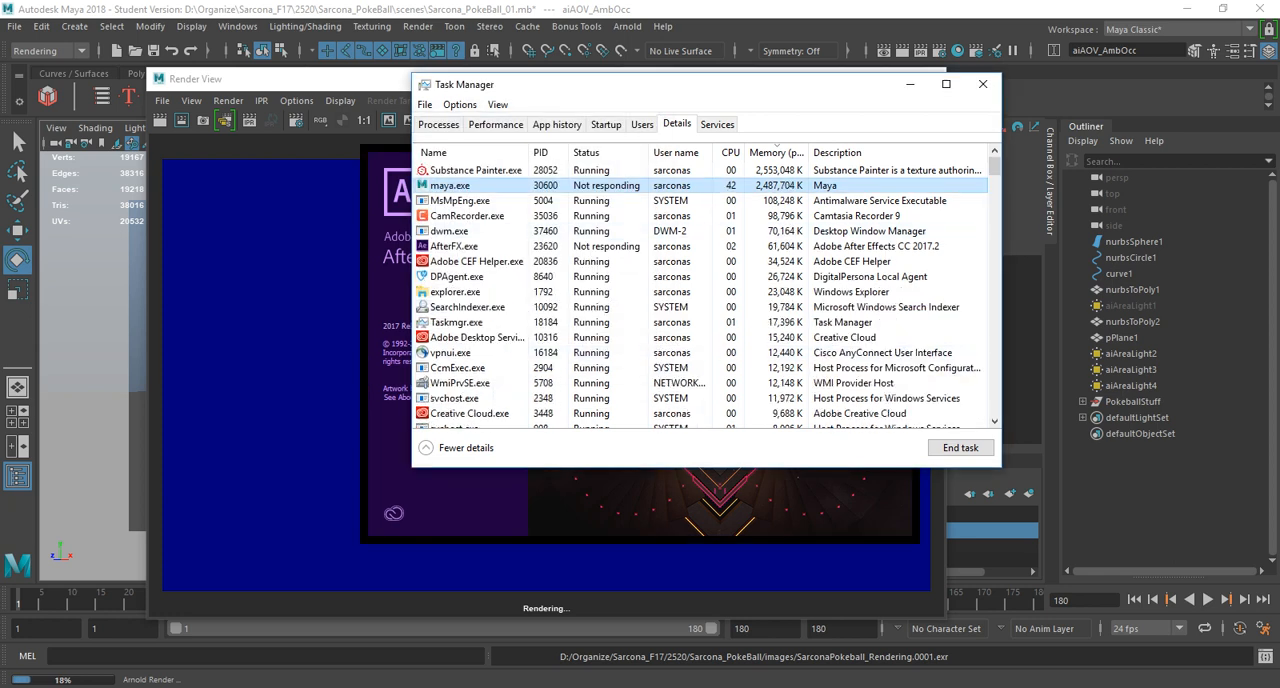
# Set the priority of maya.exe to Below normal and close Task Manager.
pyautogui.rightClick(463, 186)
pyautogui.moveTo(530, 239)
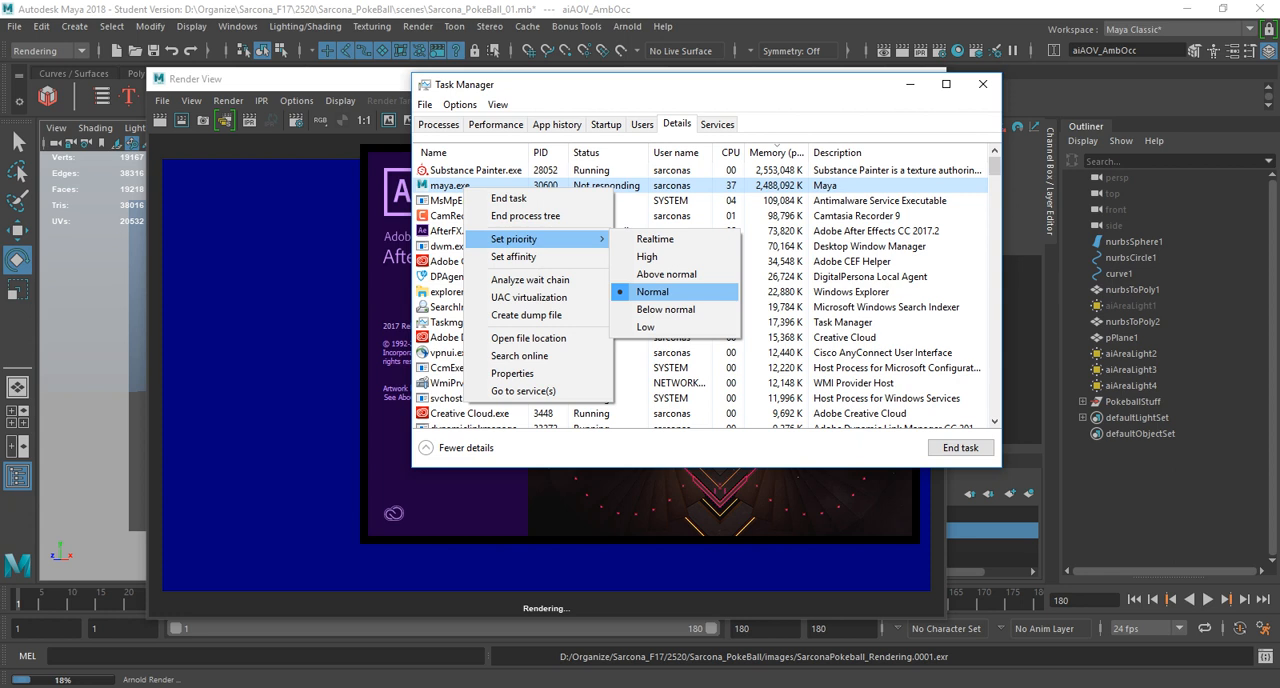
pyautogui.click(666, 309)
pyautogui.click(655, 373)
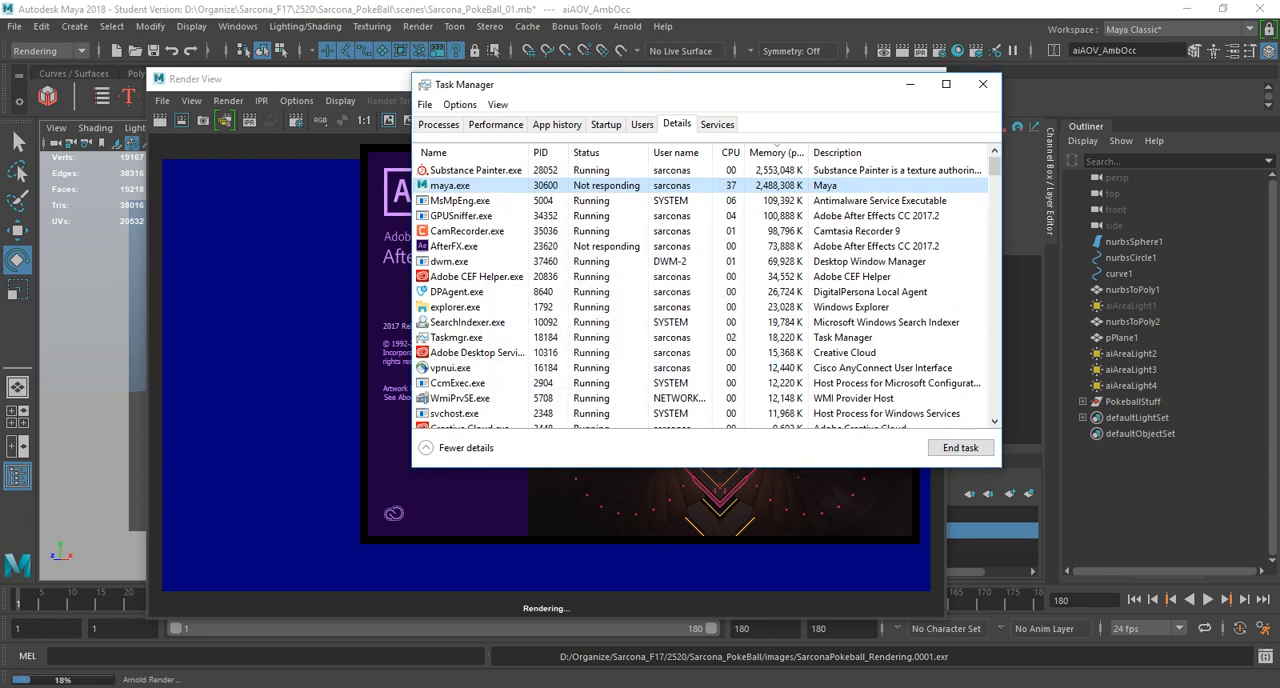
pyautogui.click(983, 84)
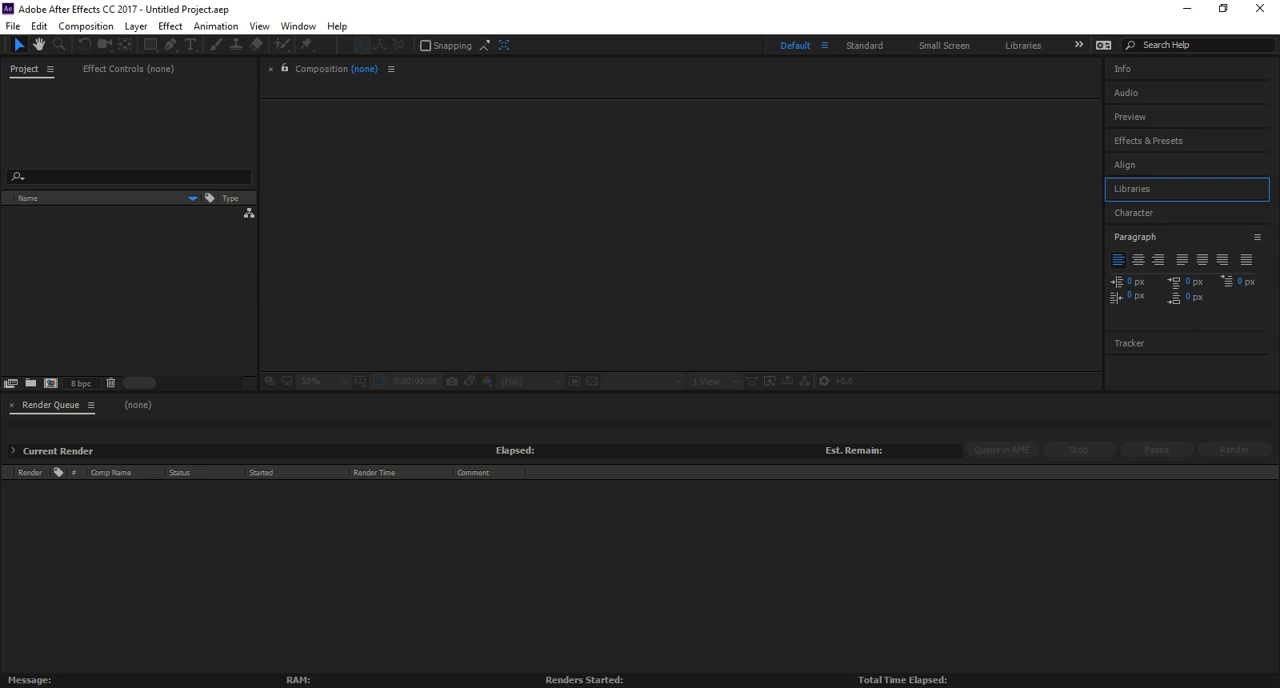
# In After Effects, start a file import and browse to the images folder of the ThorHammer project under 2520.
pyautogui.hotkey('ctrl', 'i')
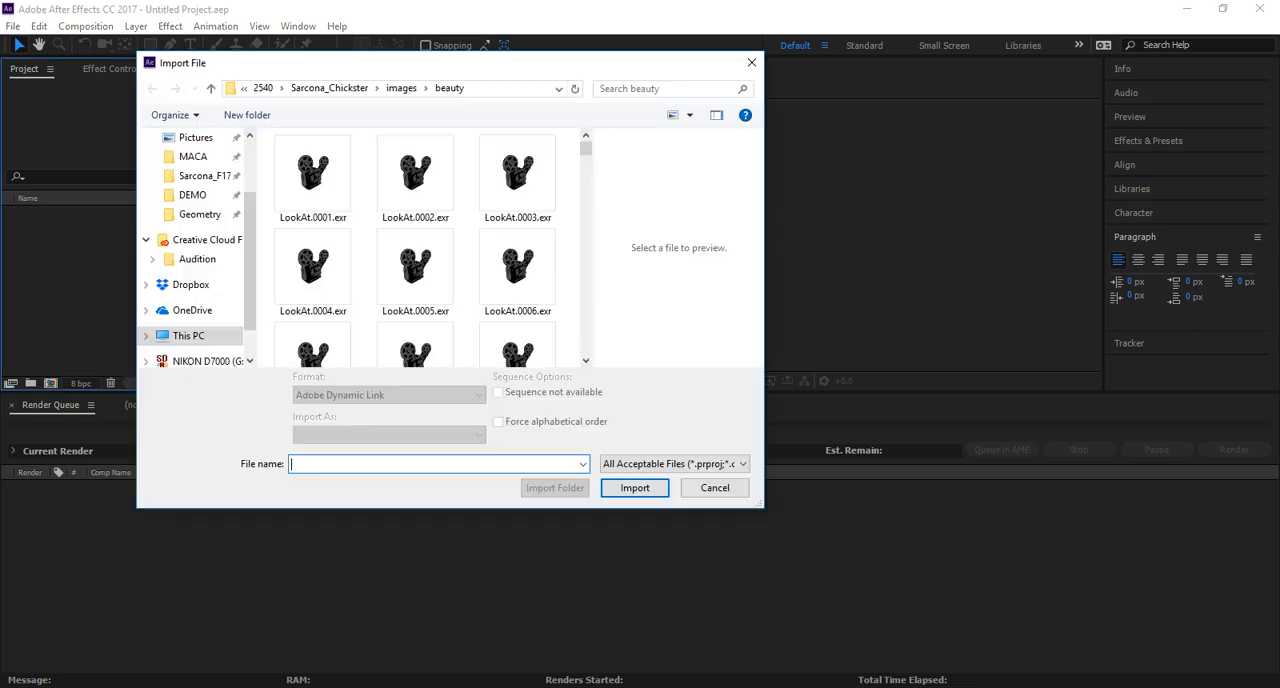
pyautogui.moveTo(415, 63); pyautogui.dragTo(498, 70)
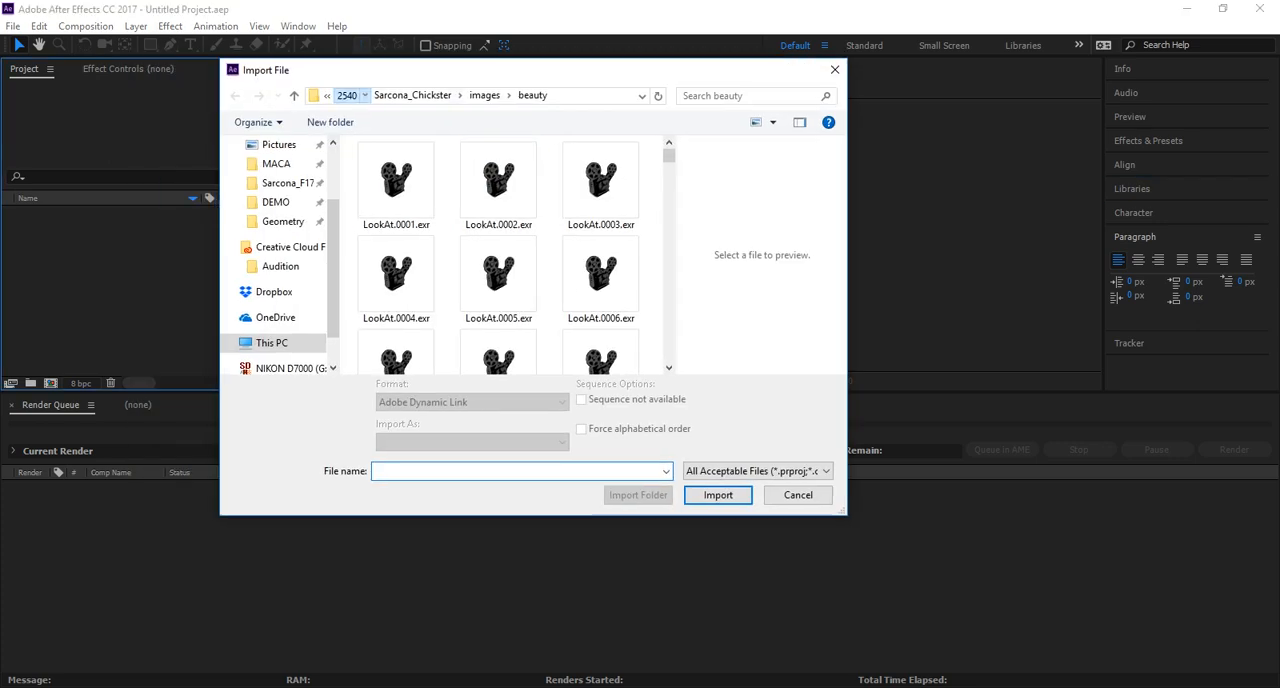
pyautogui.click(346, 96)
pyautogui.click(507, 96)
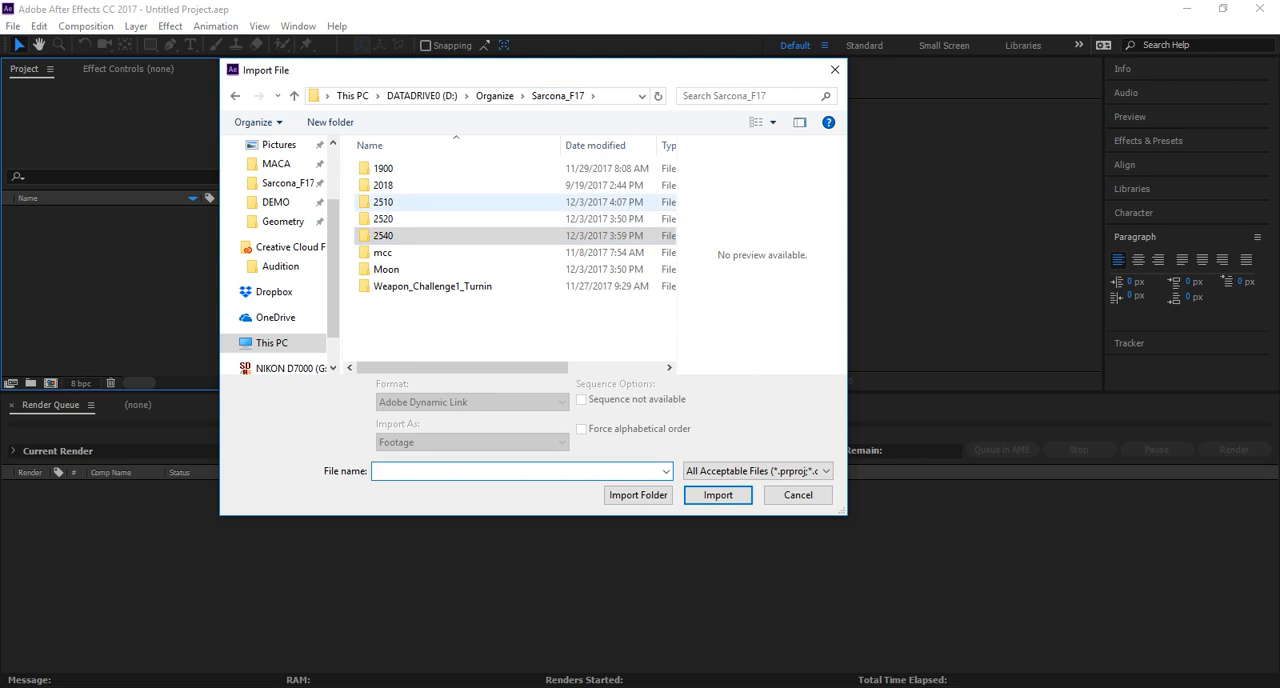
pyautogui.doubleClick(386, 219)
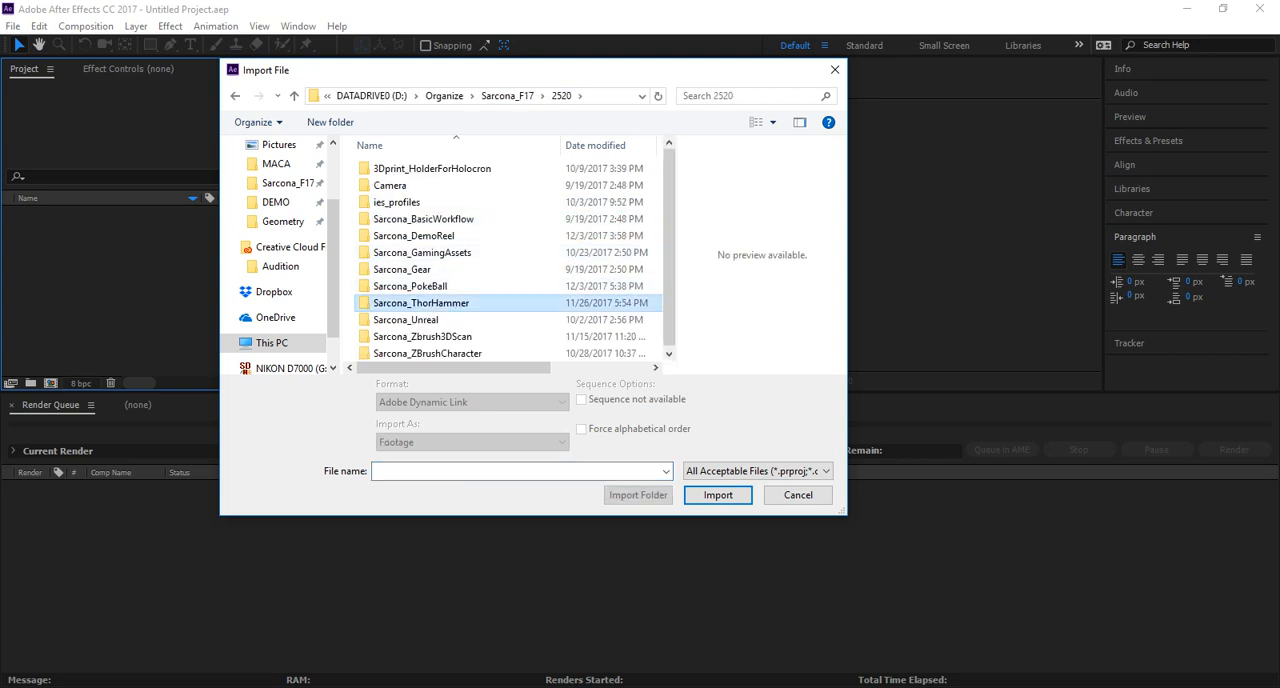
pyautogui.doubleClick(421, 303)
pyautogui.scroll(-1, 390, 269)
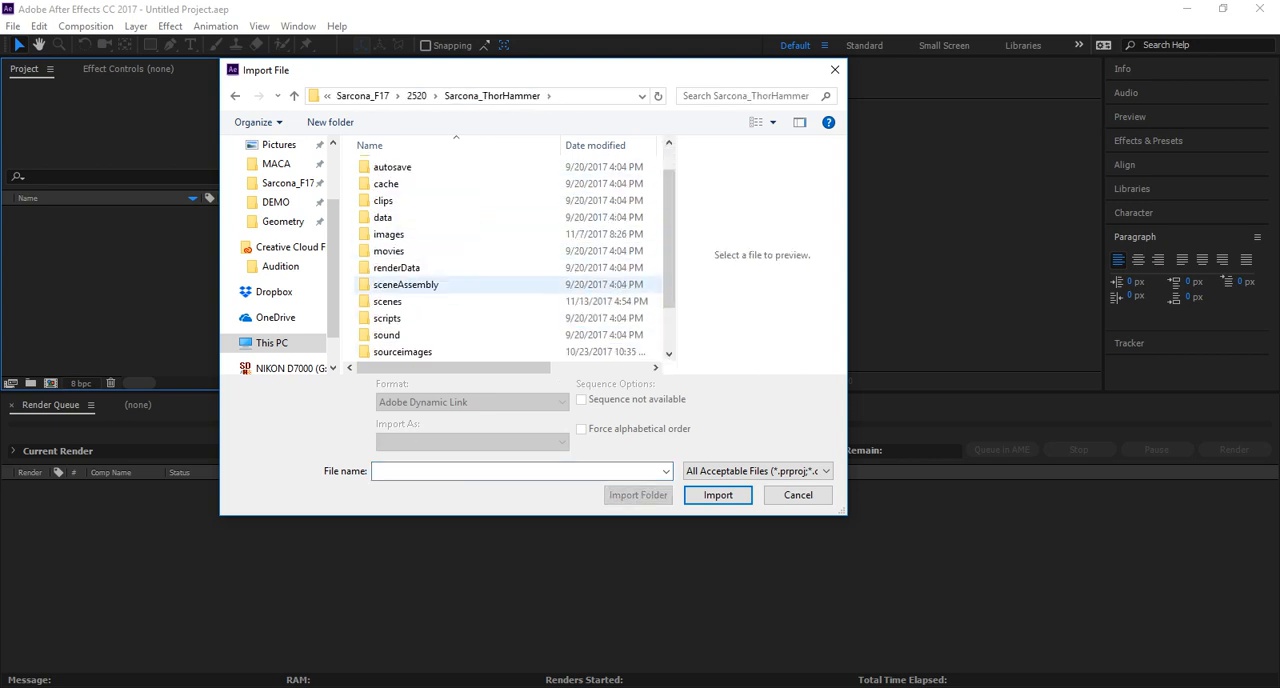
pyautogui.doubleClick(388, 301)
pyautogui.click(492, 96)
pyautogui.doubleClick(390, 269)
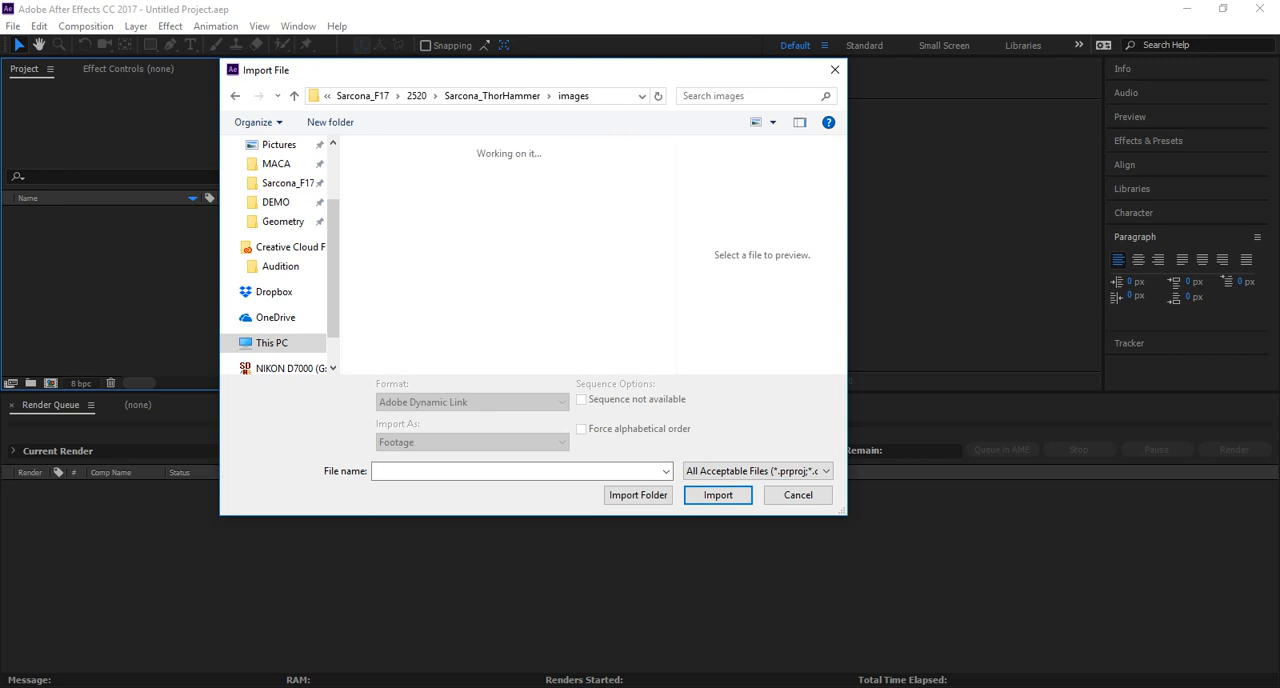
# Import ThorHammer_headOn.0054.exr as footage with the OpenEXR Sequence option enabled.
pyautogui.scroll(-10, 500, 150)
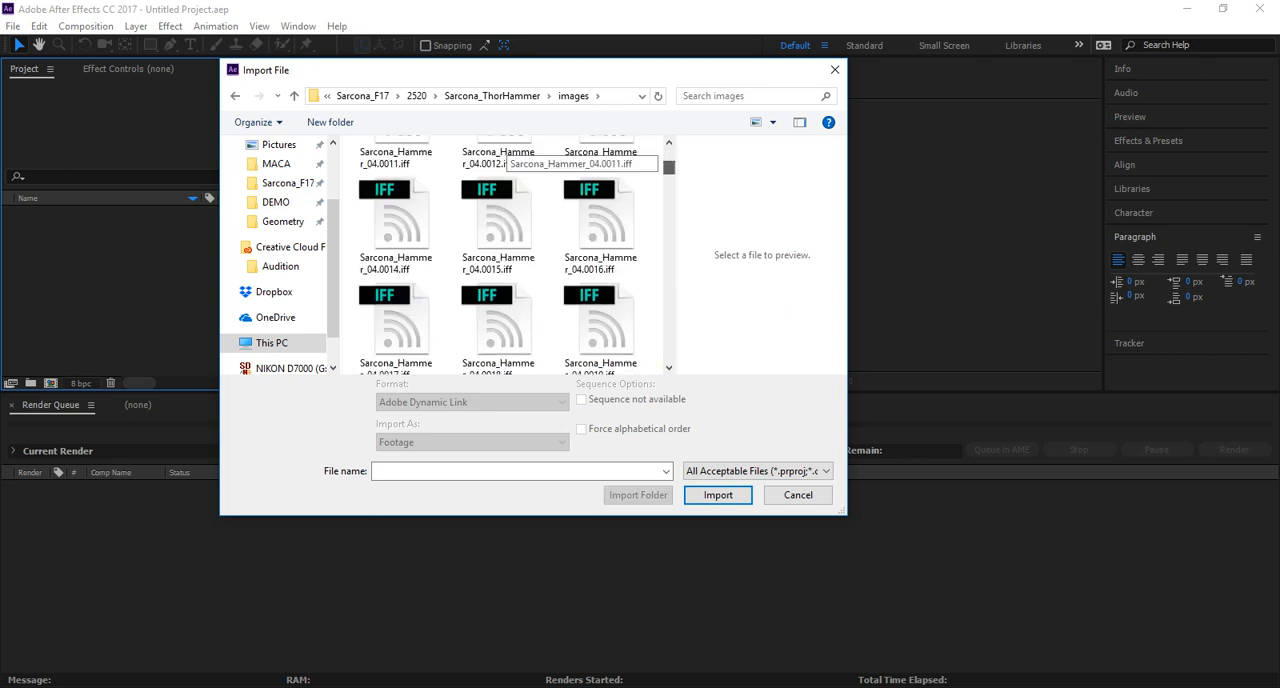
pyautogui.scroll(-5, 500, 150)
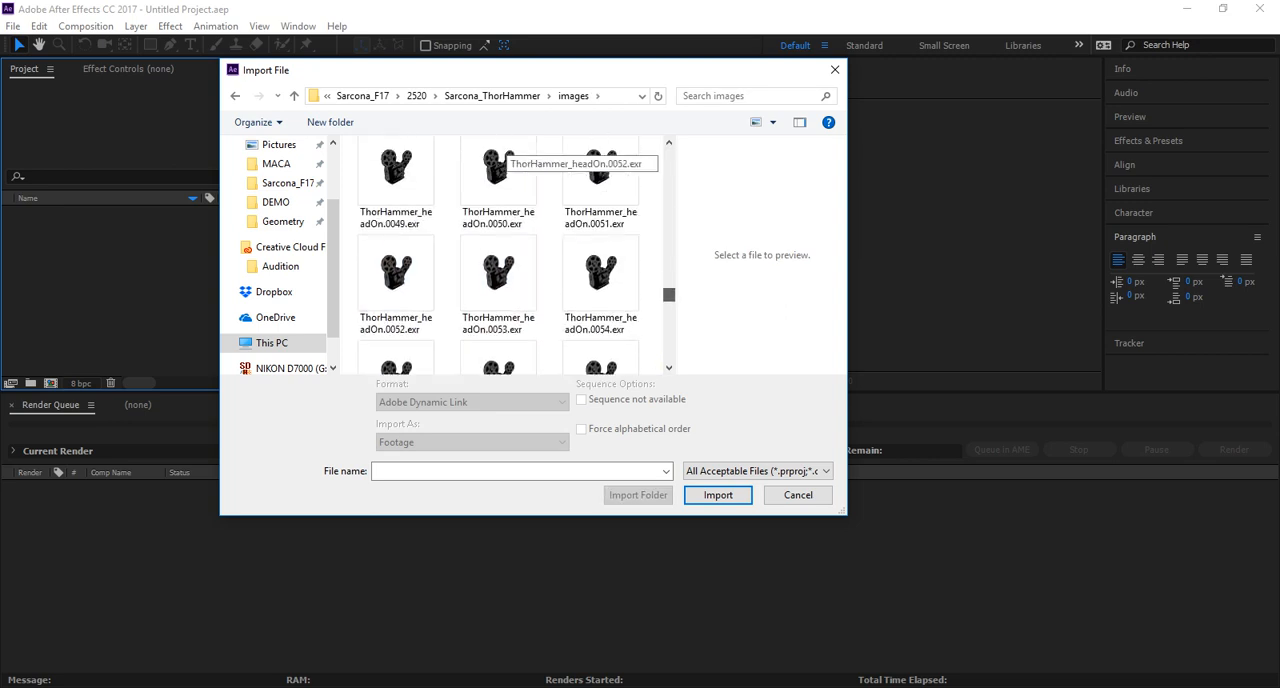
pyautogui.click(600, 284)
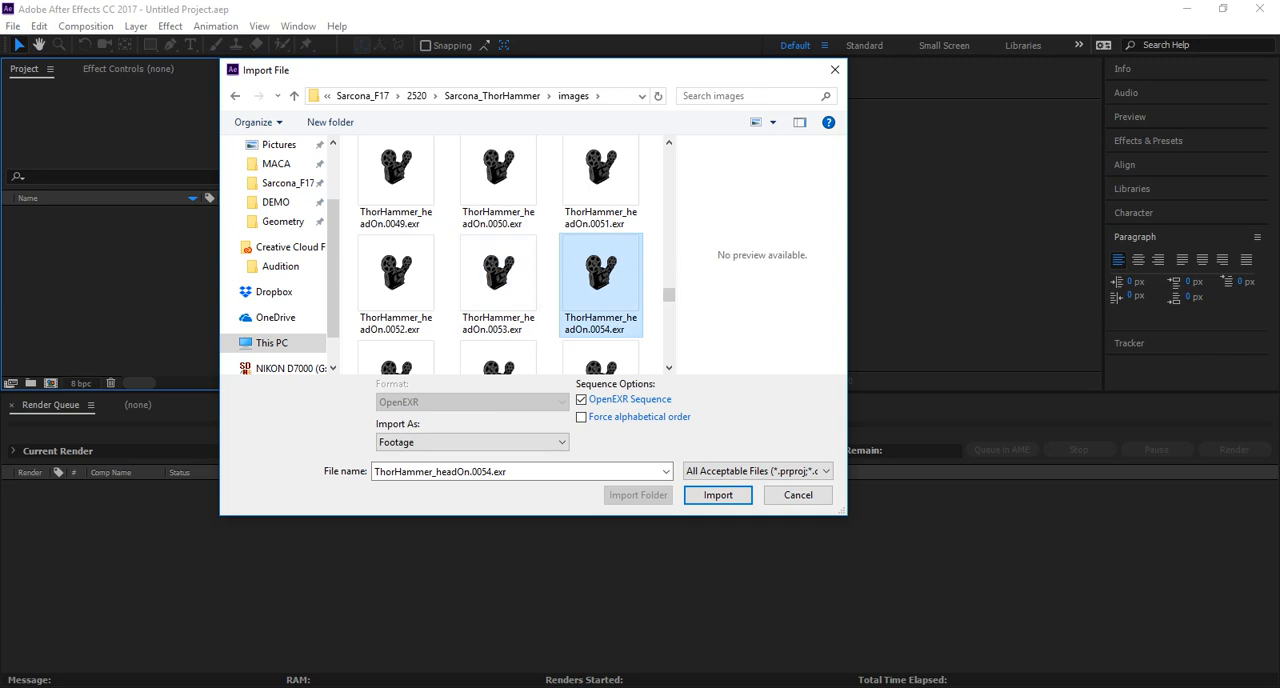
pyautogui.press('Return')
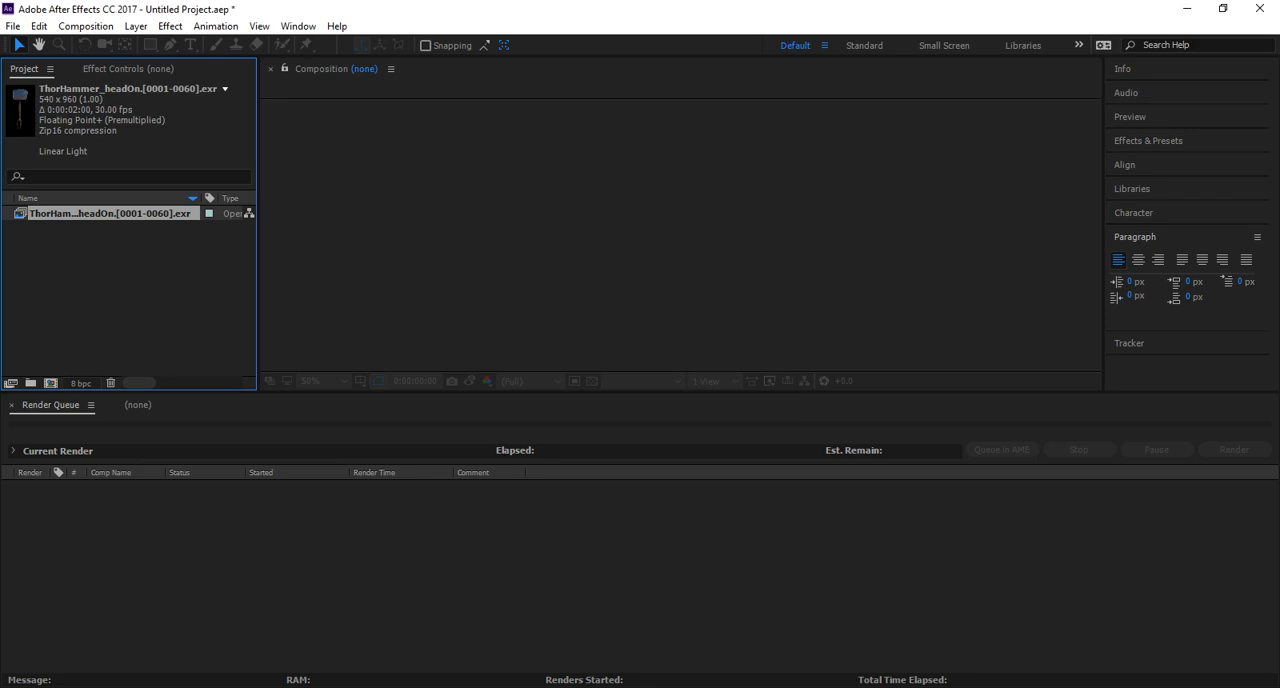
# Create a composition from the ThorHammer_headOn EXR sequence and play it with the whole hammer in view.
pyautogui.moveTo(57, 220); pyautogui.dragTo(51, 383)
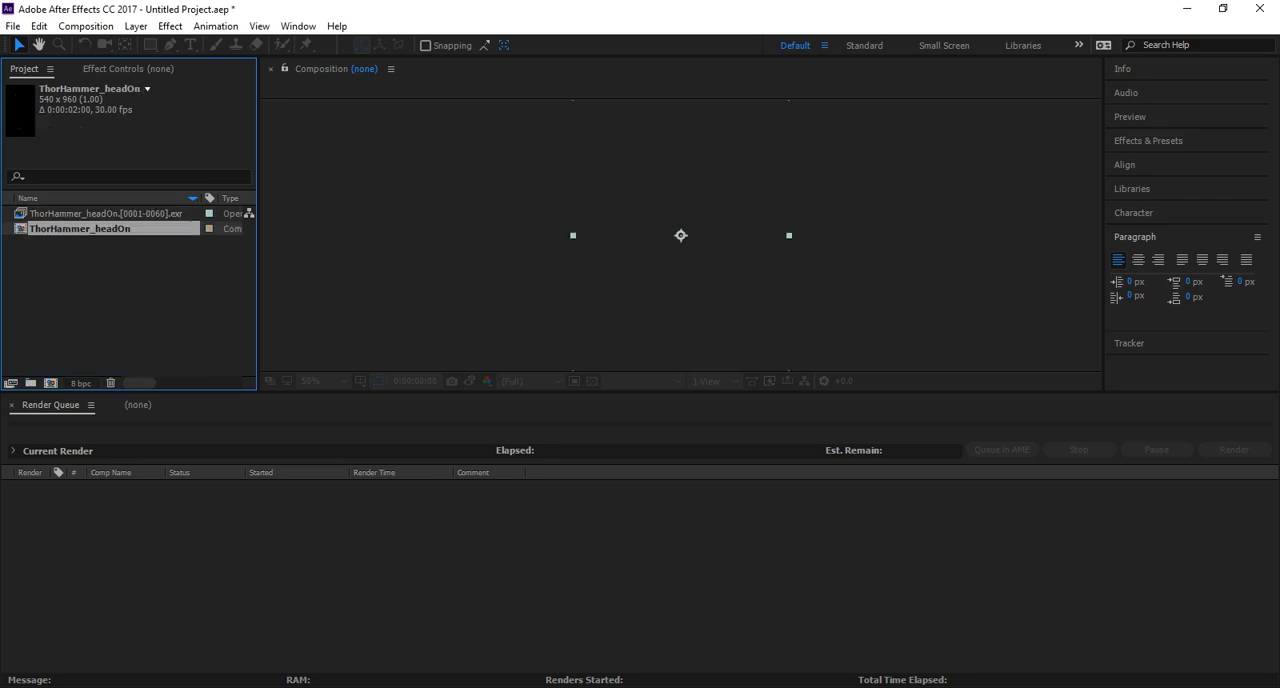
pyautogui.press(',')
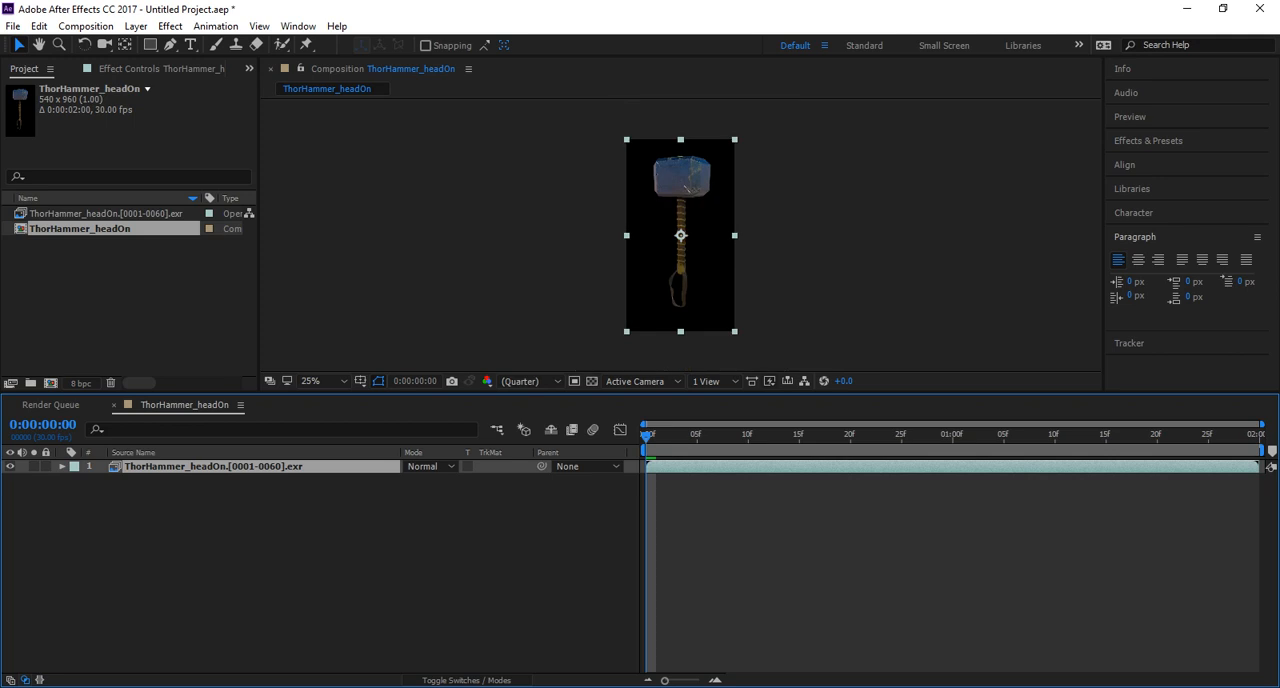
pyautogui.press('space')
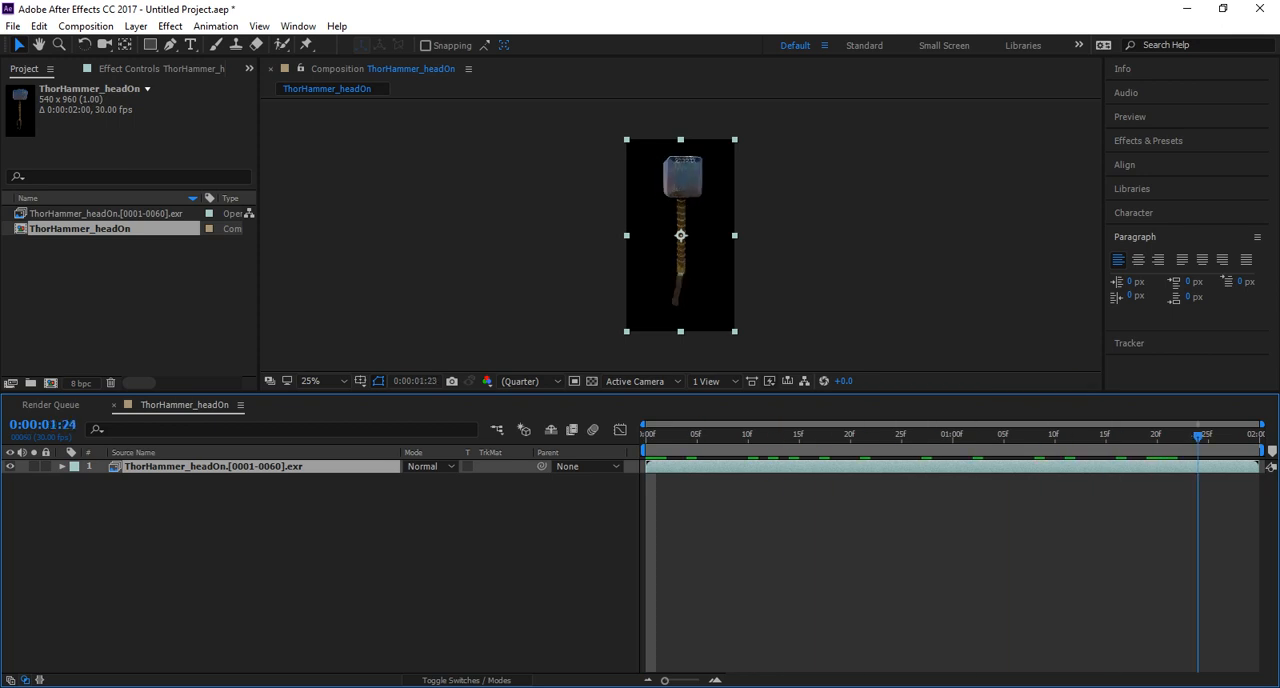
pyautogui.press('space')
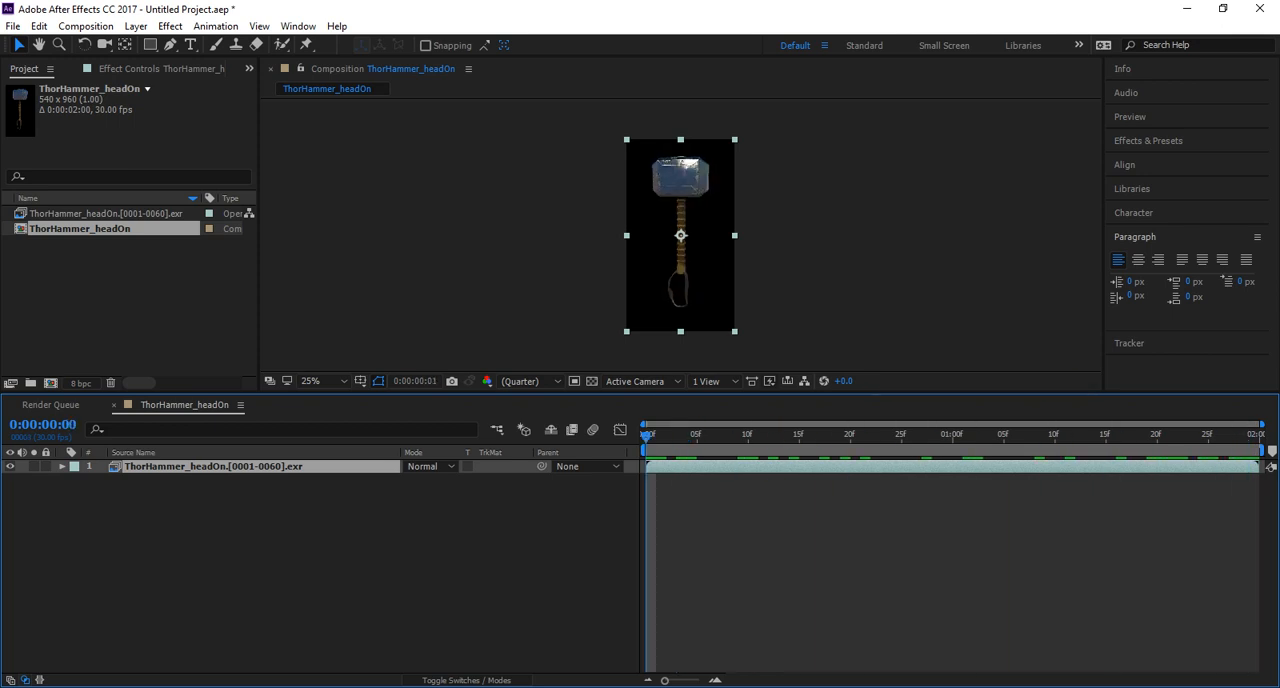
# Examine the hammer head up close at 100% while playing the turntable.
pyautogui.scroll(2, 680, 235)
pyautogui.scroll(1, 680, 235)
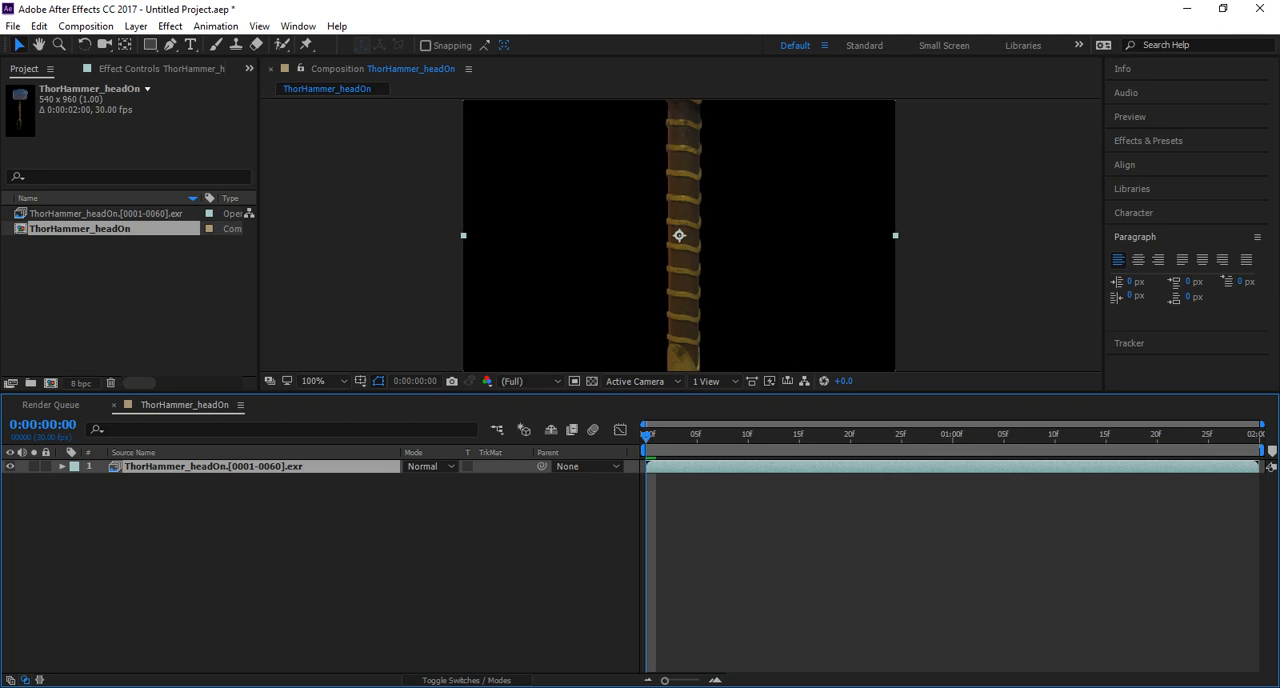
pyautogui.moveTo(690, 125); pyautogui.dragTo(646, 479, button='middle')
pyautogui.press('space')
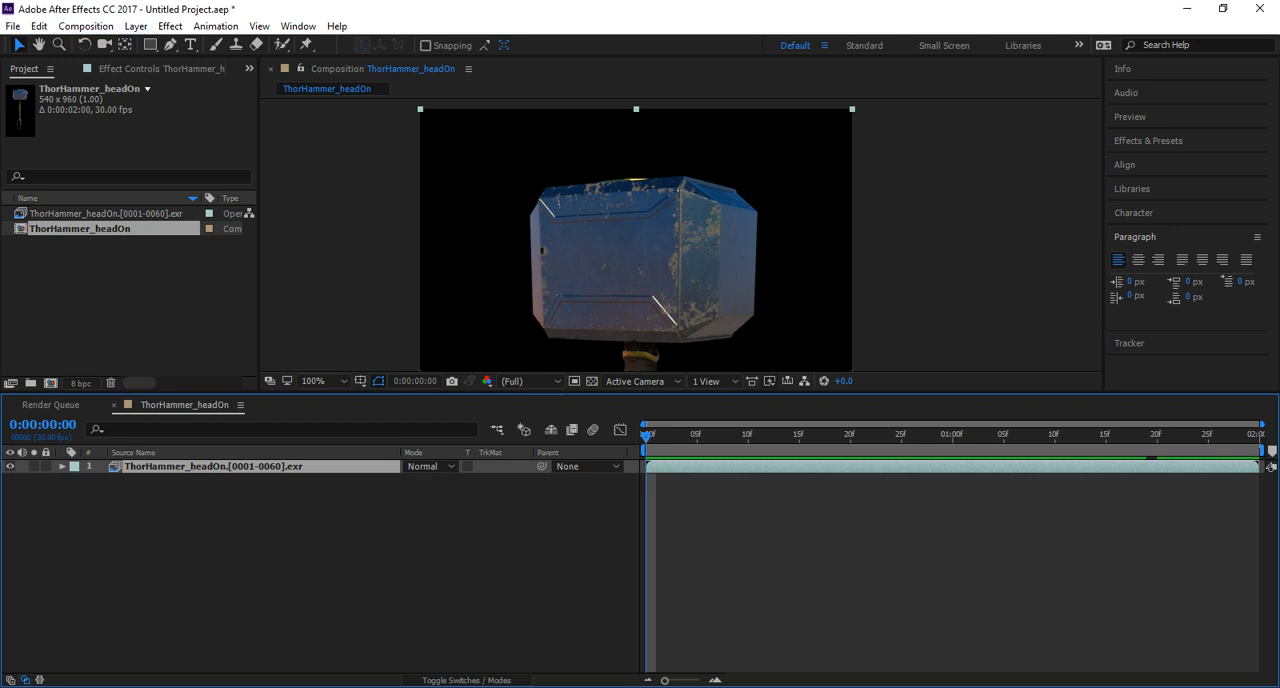
# Apply the EXtractoR 3D Channel effect to the ThorHammer_headOn EXR layer.
pyautogui.click(170, 26)
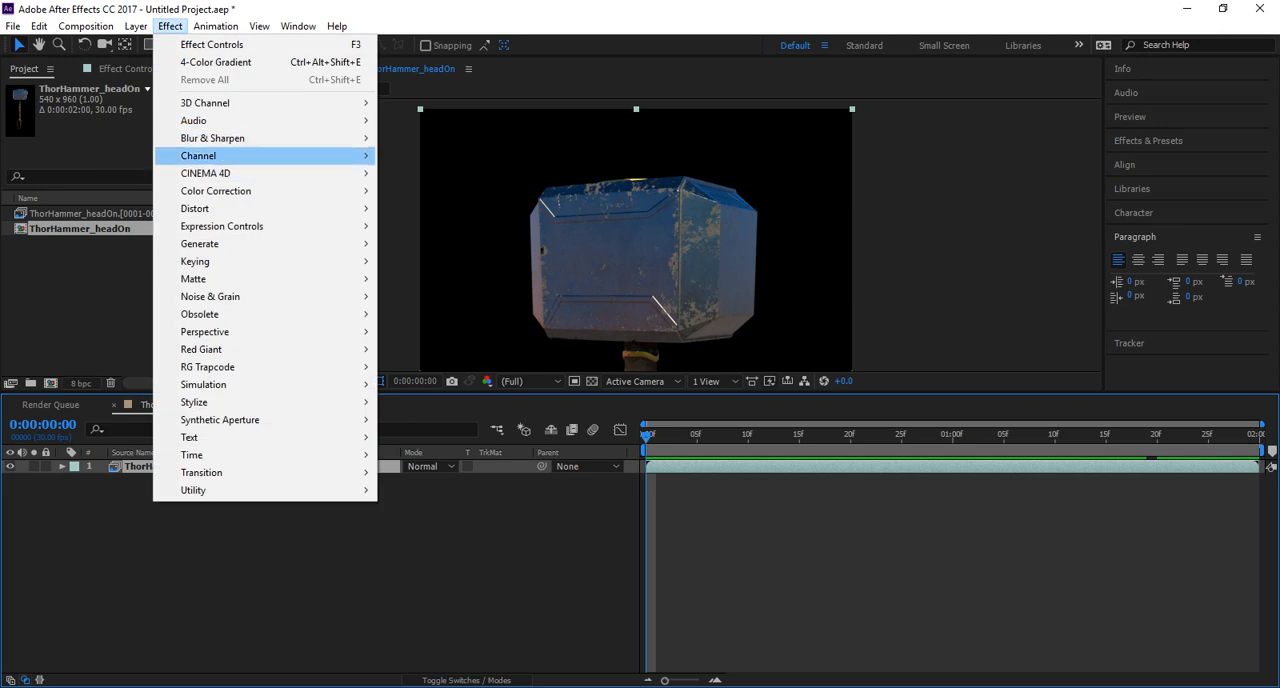
pyautogui.moveTo(212, 138)
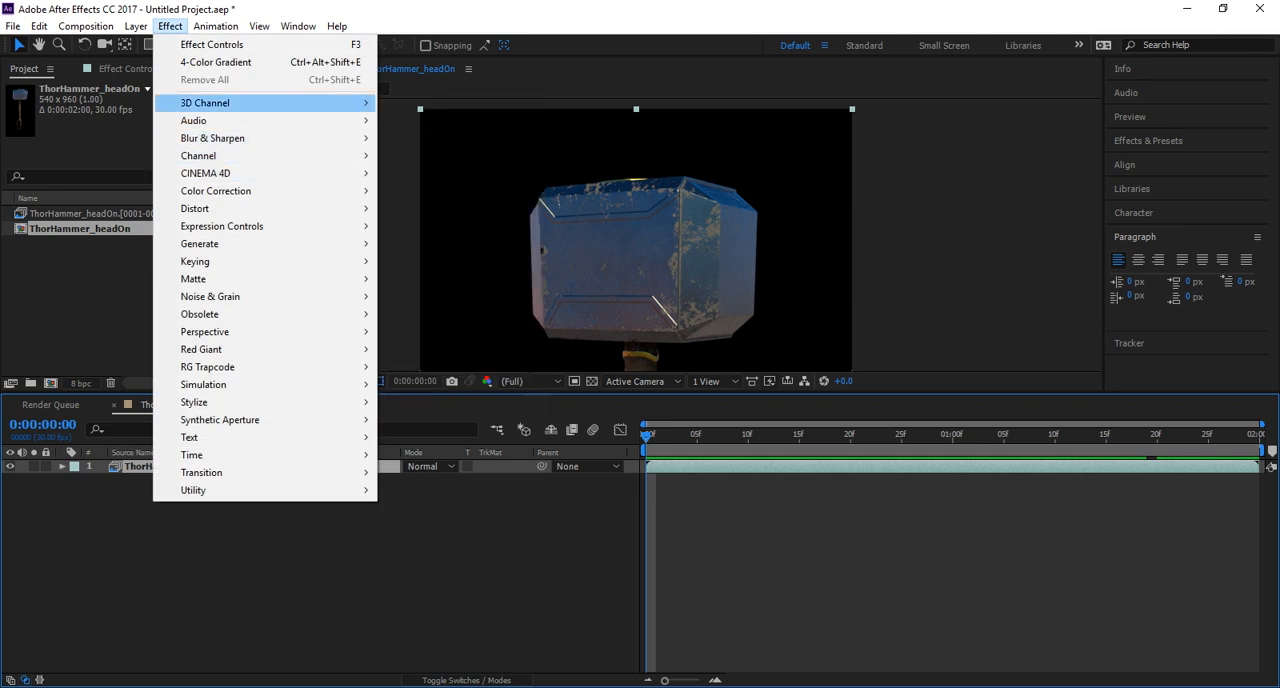
pyautogui.moveTo(205, 103)
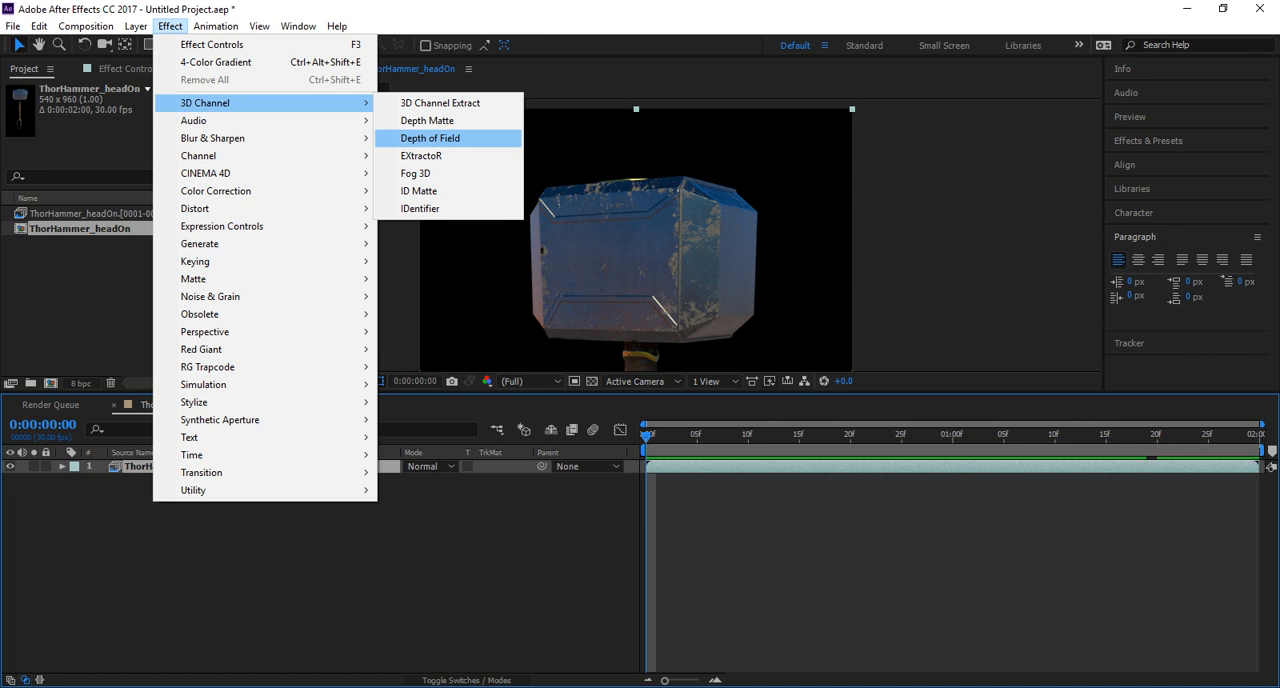
pyautogui.click(421, 155)
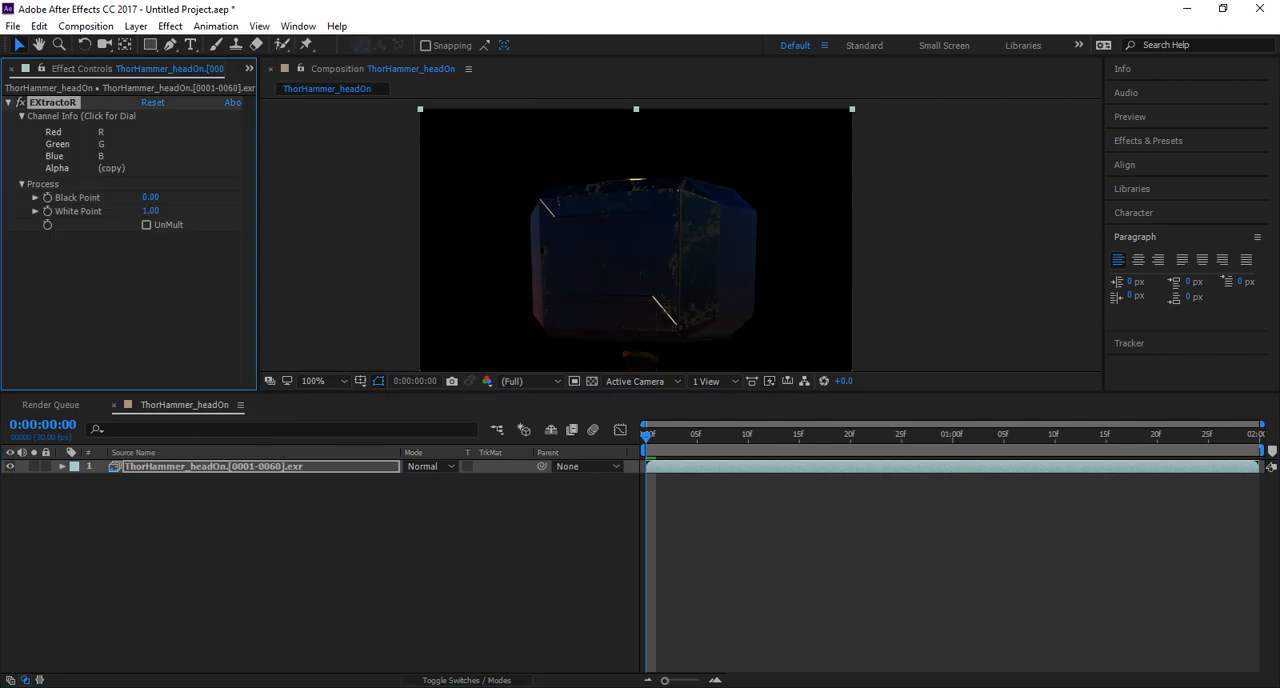
# Set the EXtractoR channels of the hammer layer to the AmbOcc pass.
pyautogui.click(102, 144)
pyautogui.click(650, 309)
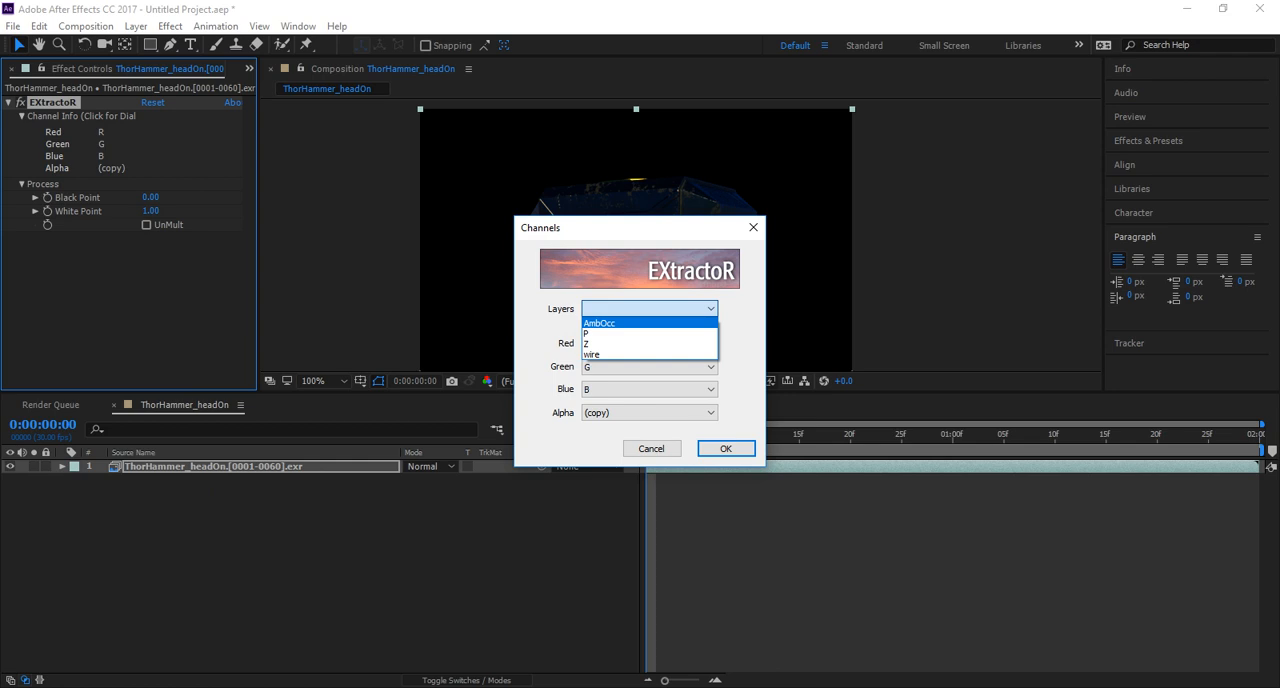
pyautogui.click(600, 323)
pyautogui.click(726, 449)
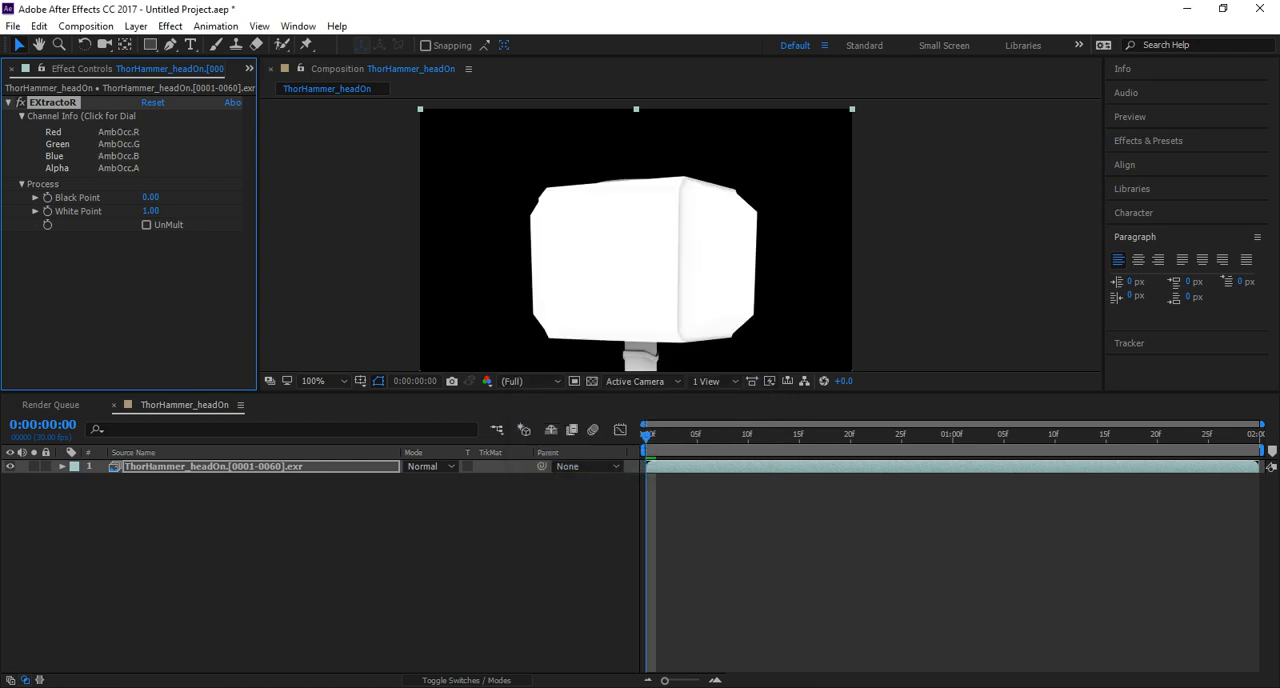
pyautogui.scroll(-1, 665, 290)
pyautogui.moveTo(665, 290); pyautogui.dragTo(639, 219, button='middle')
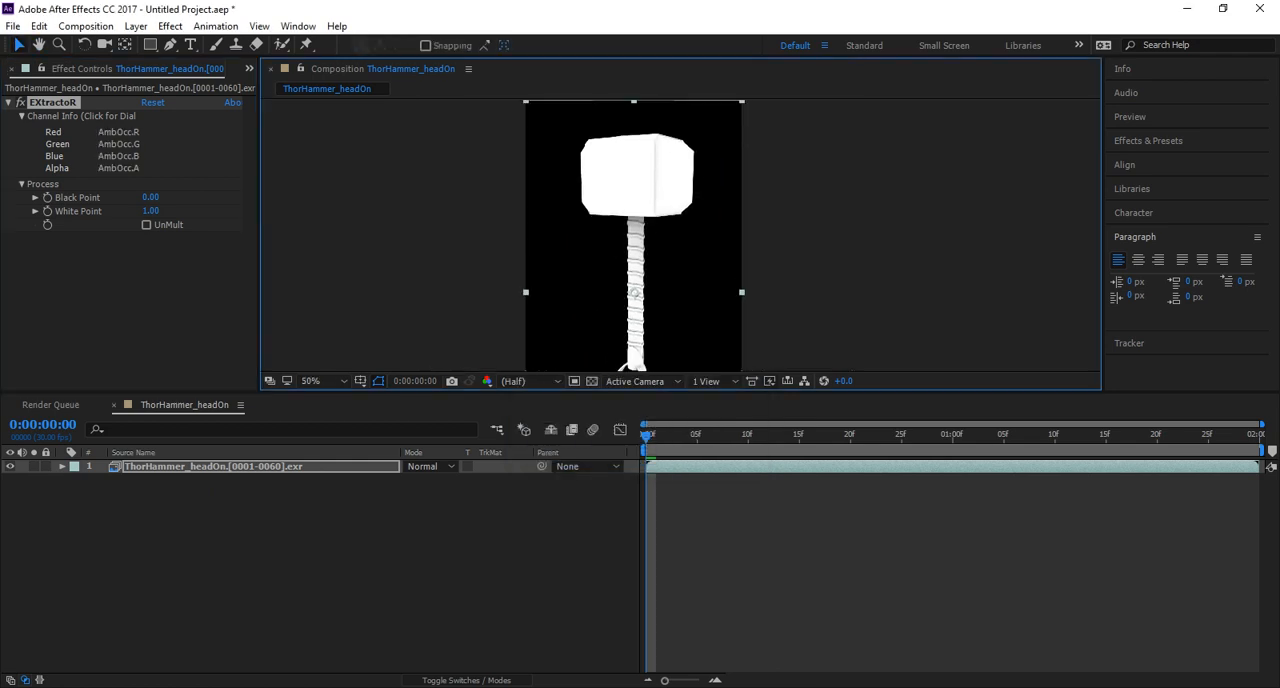
# Duplicate the AmbOcc hammer layer and try to extract the Z pass on the copy.
pyautogui.click(213, 467)
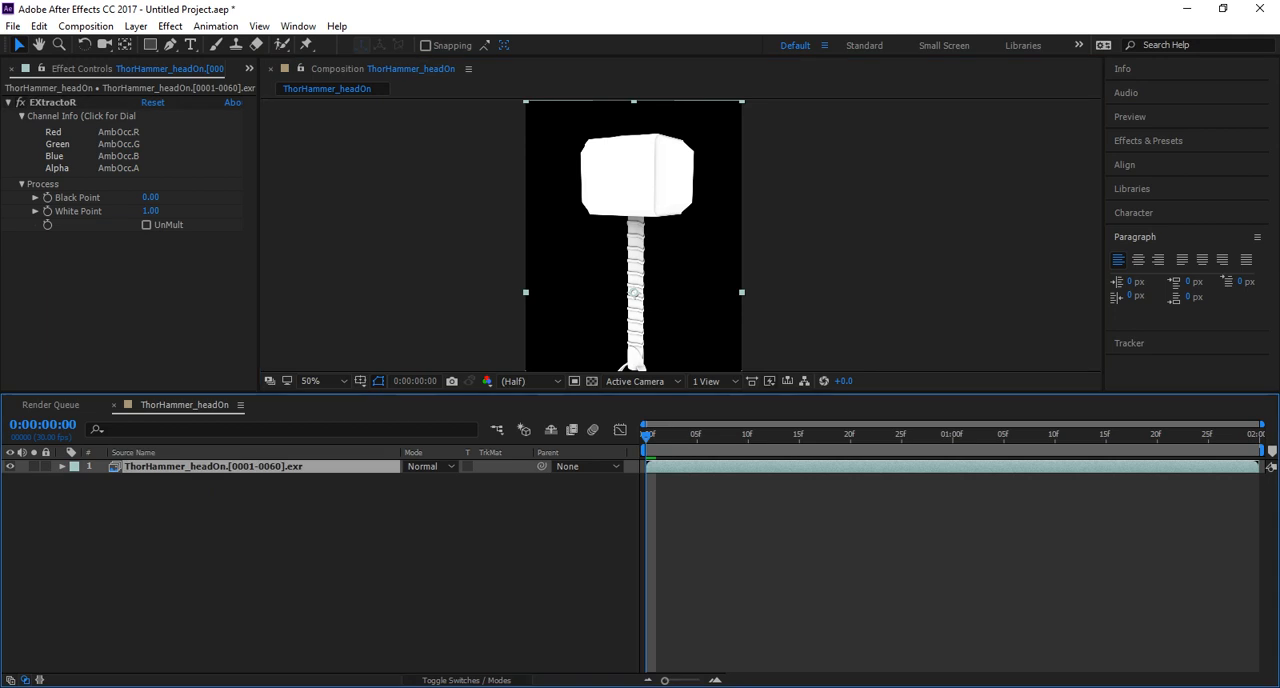
pyautogui.hotkey('ctrl', 'd')
pyautogui.click(118, 144)
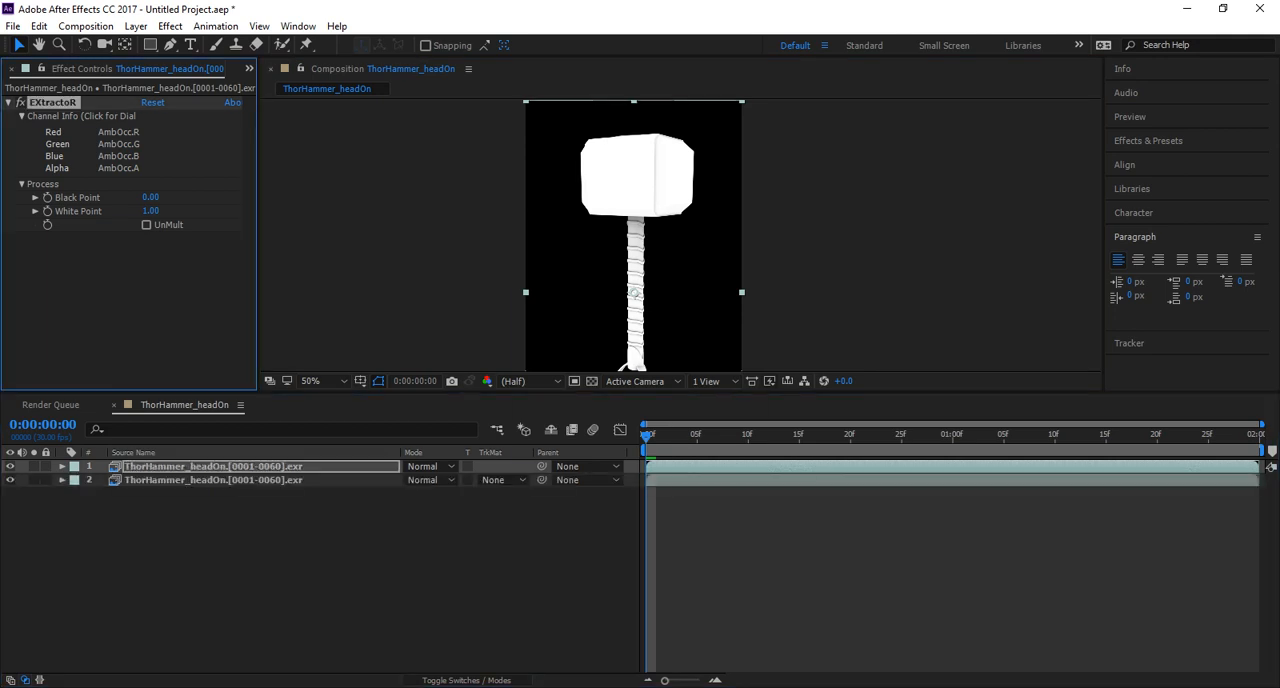
pyautogui.click(650, 309)
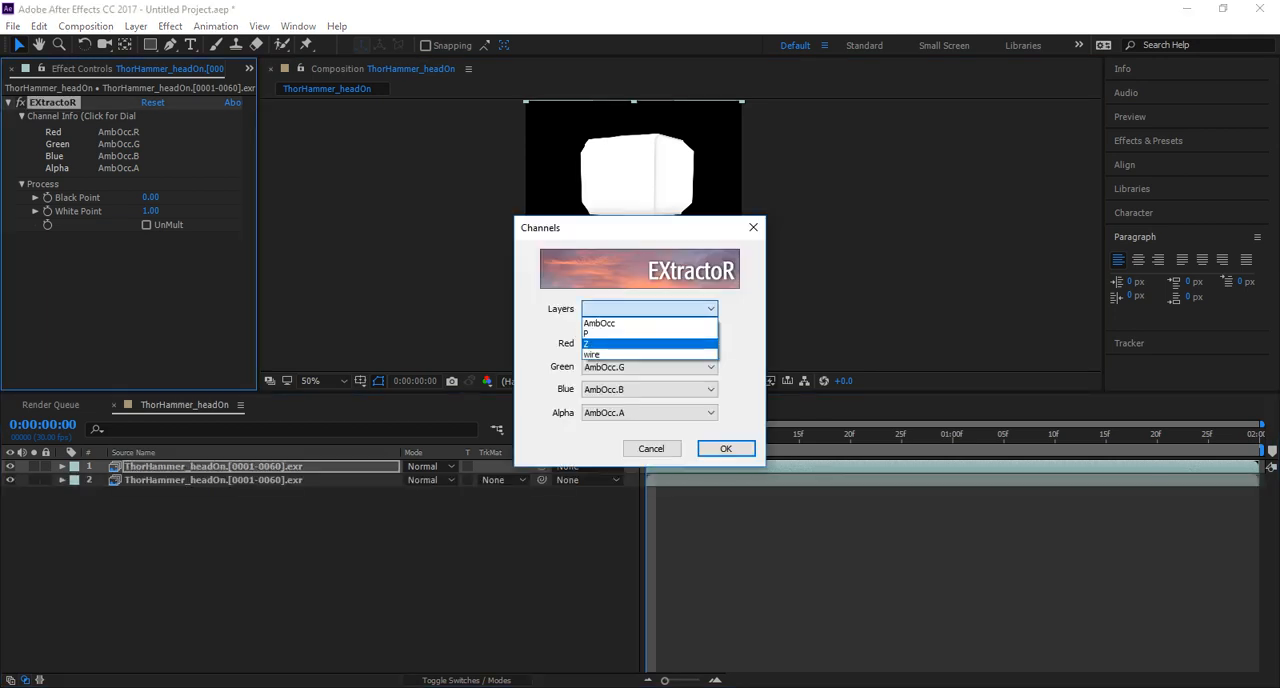
pyautogui.click(640, 344)
pyautogui.click(728, 449)
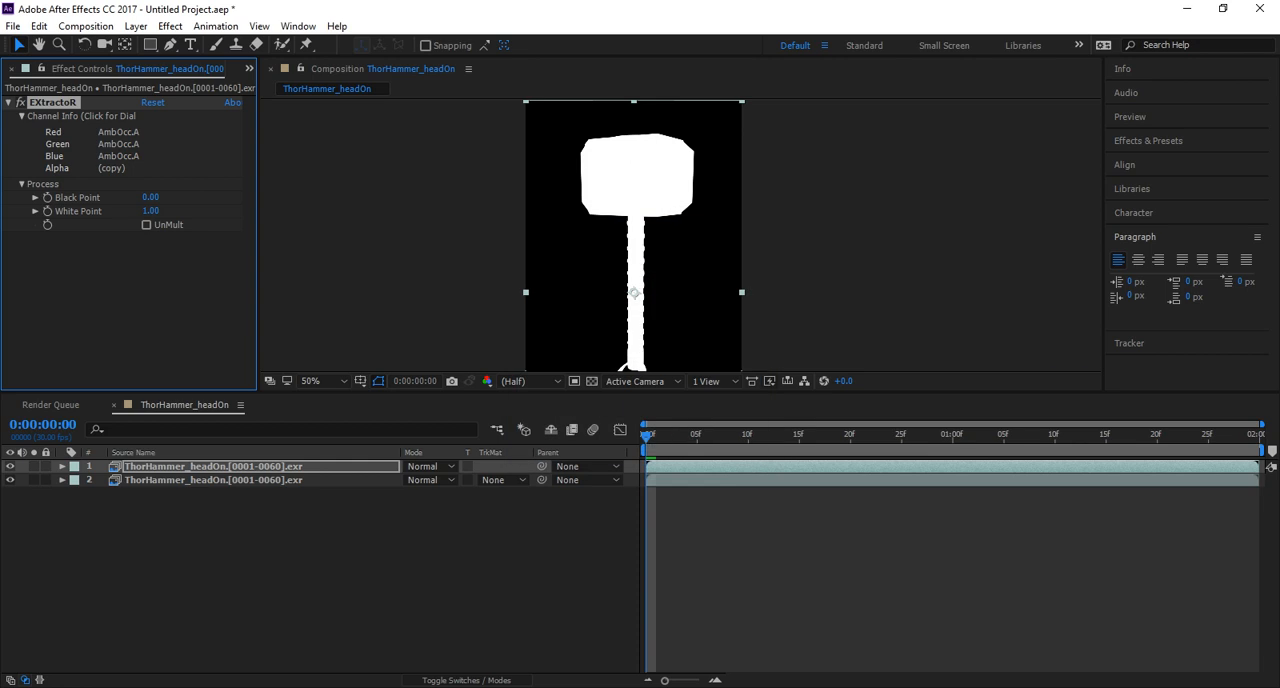
# Switch the top copy's EXtractoR channels to the wire pass and inspect the wireframe.
pyautogui.click(118, 144)
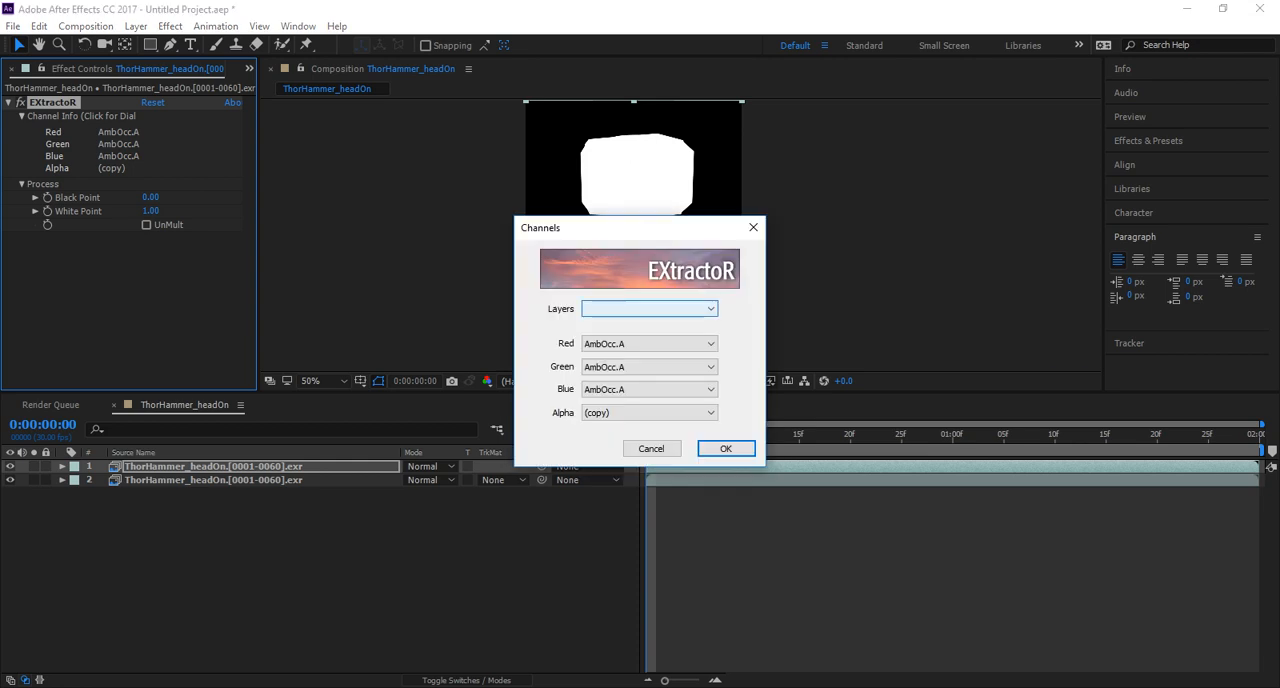
pyautogui.click(650, 309)
pyautogui.click(600, 355)
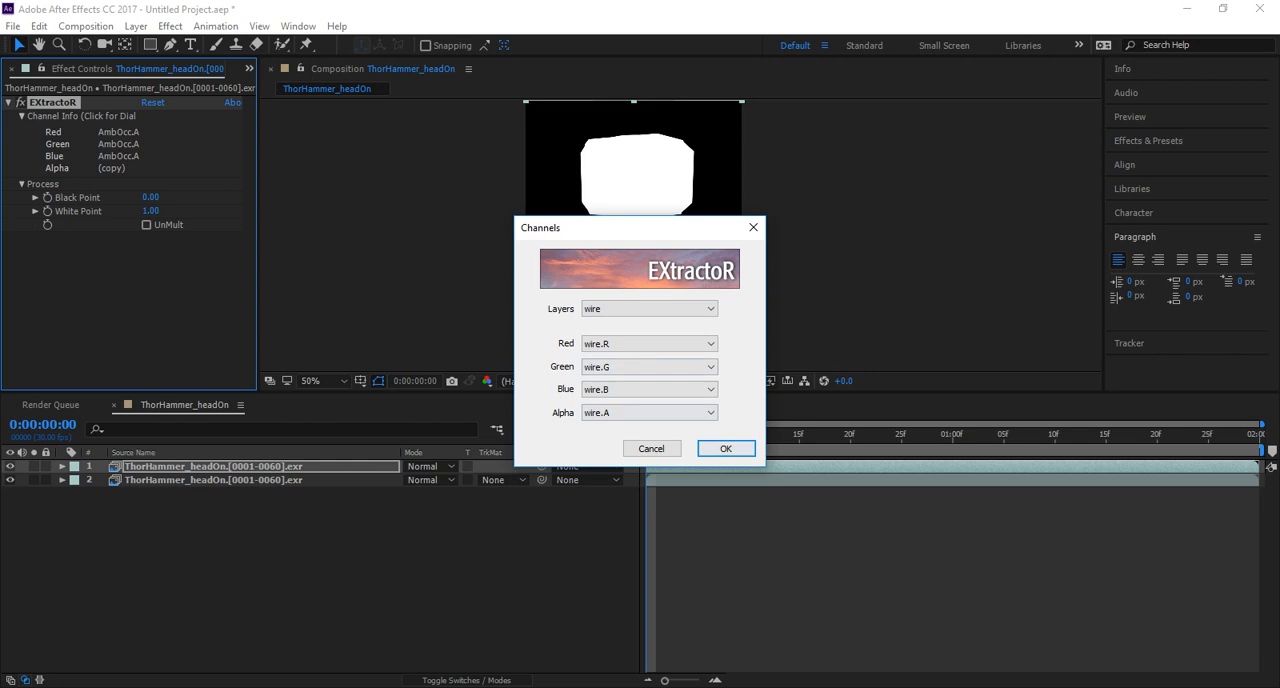
pyautogui.click(726, 448)
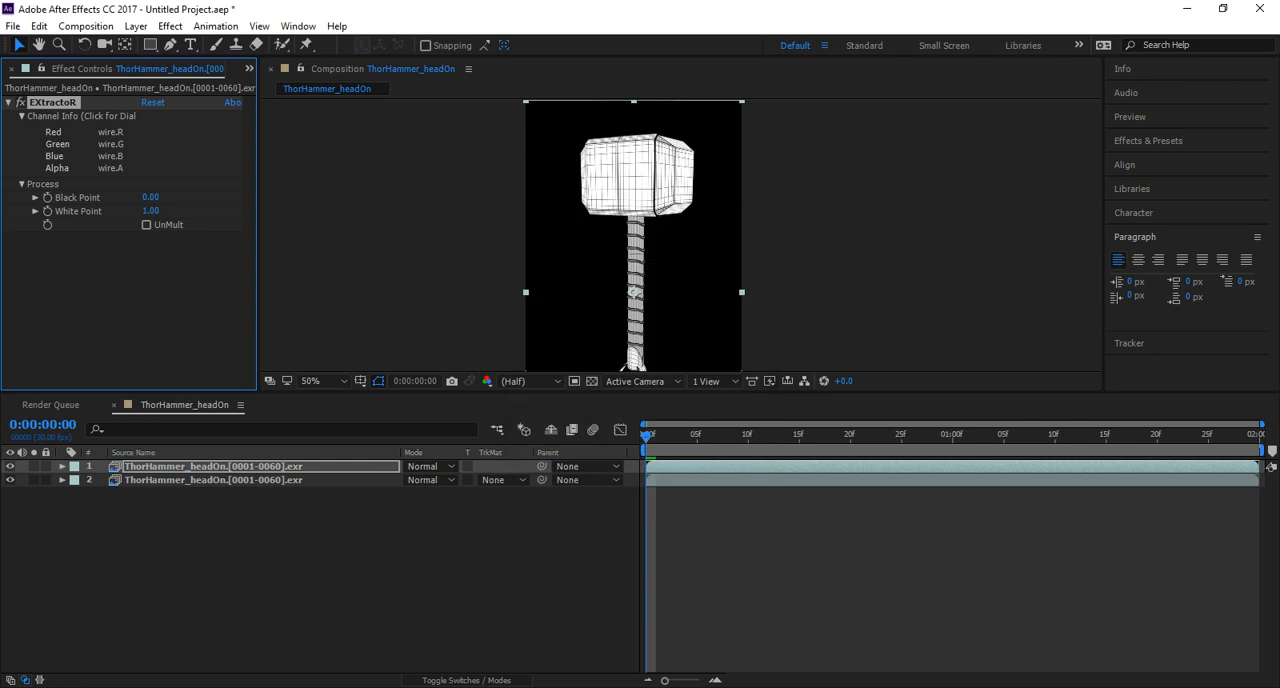
pyautogui.scroll(2, 681, 236)
pyautogui.scroll(-2, 681, 236)
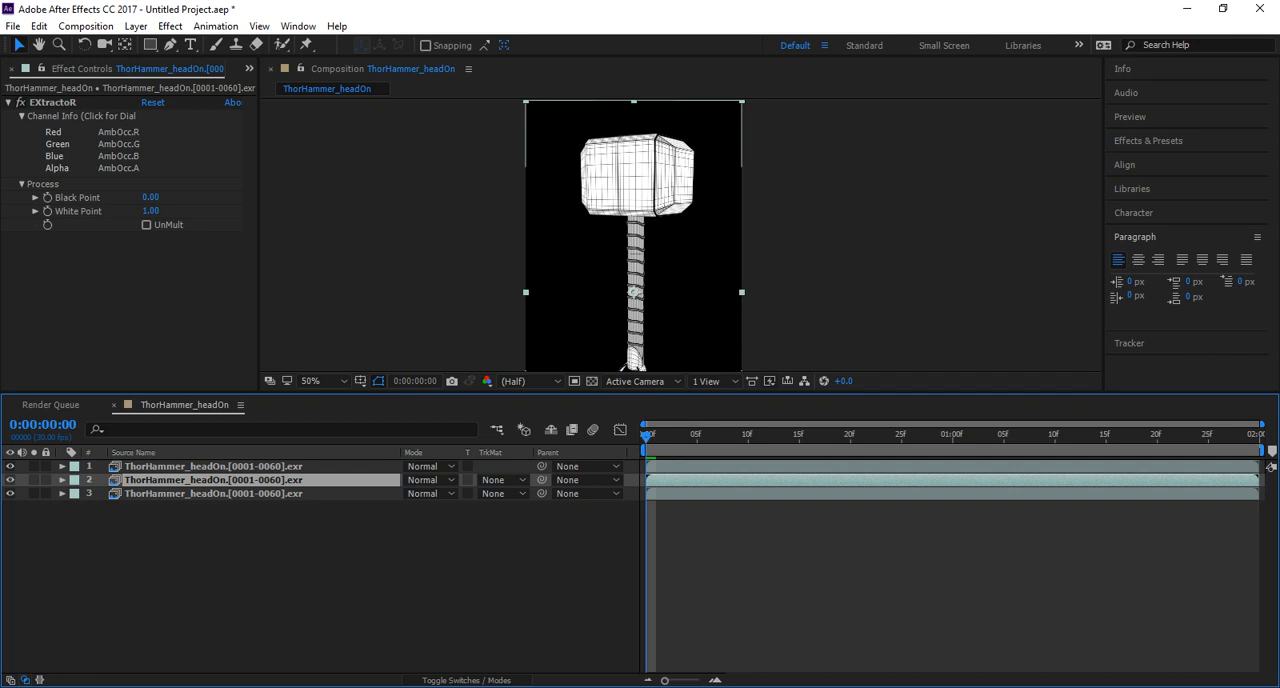
# Hide all three layers, preview the wire layer on its own, and leave only the bottom layer shown.
pyautogui.click(213, 494)
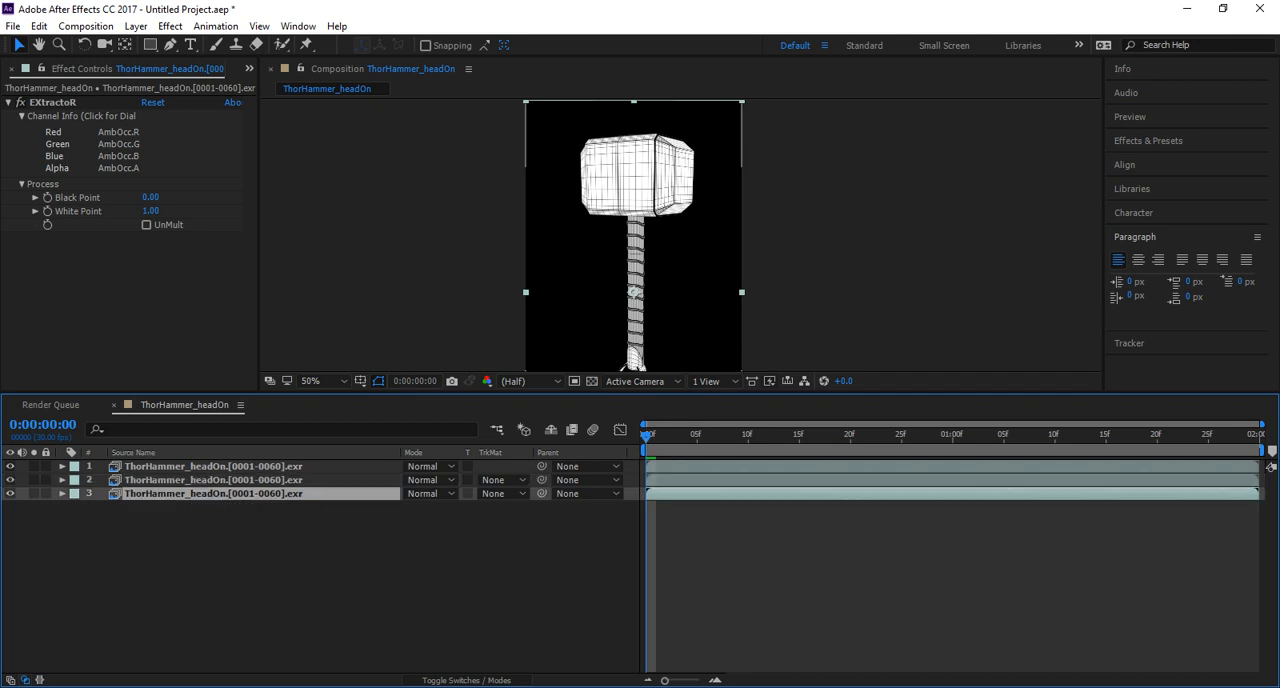
pyautogui.moveTo(10, 467); pyautogui.dragTo(10, 494)
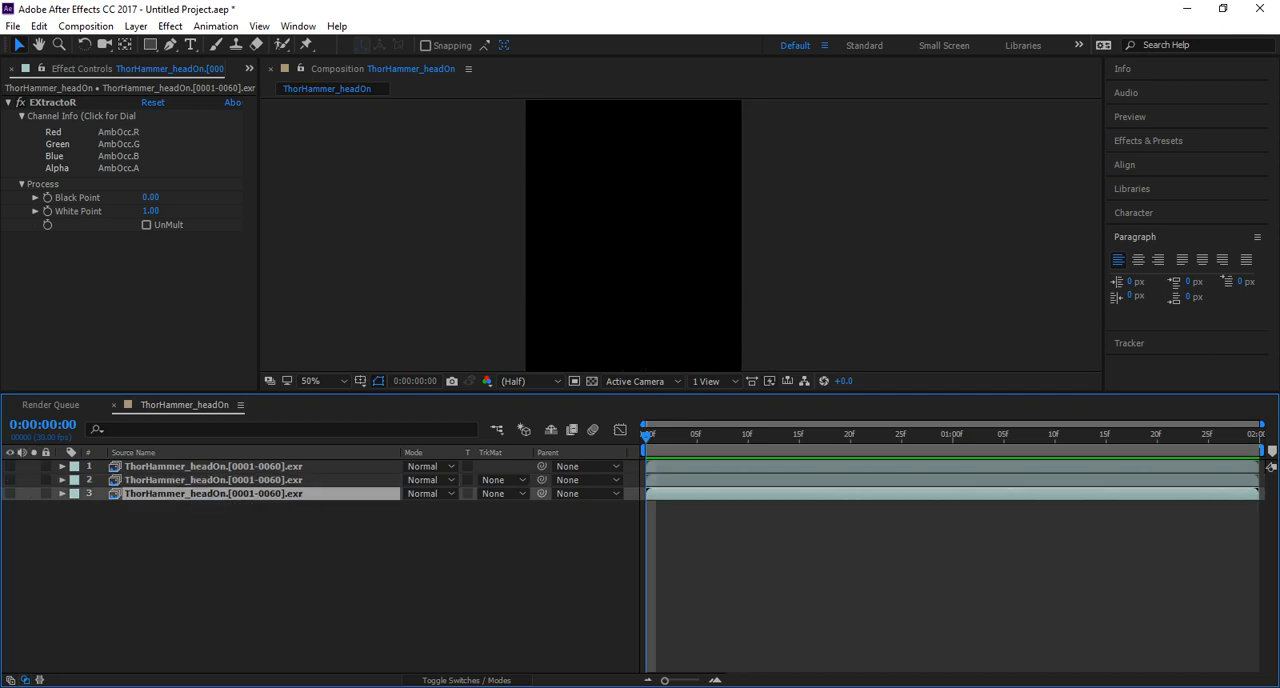
pyautogui.click(213, 467)
pyautogui.click(10, 466)
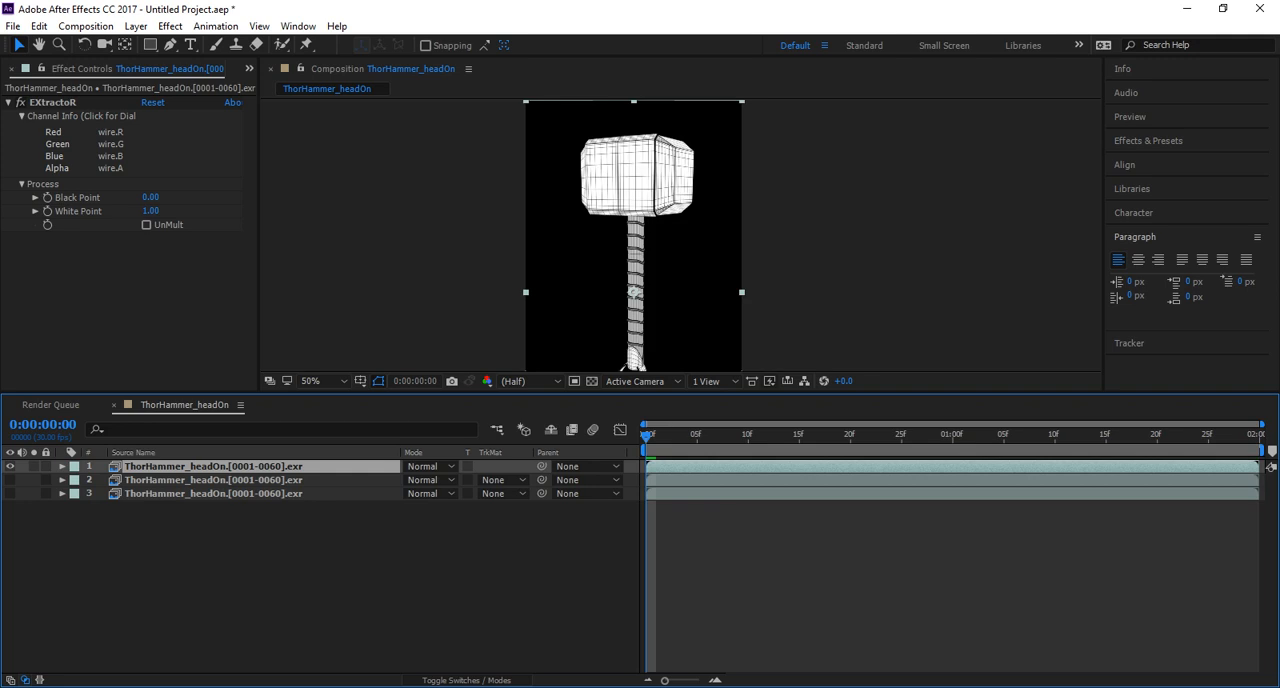
pyautogui.click(10, 466)
pyautogui.click(10, 494)
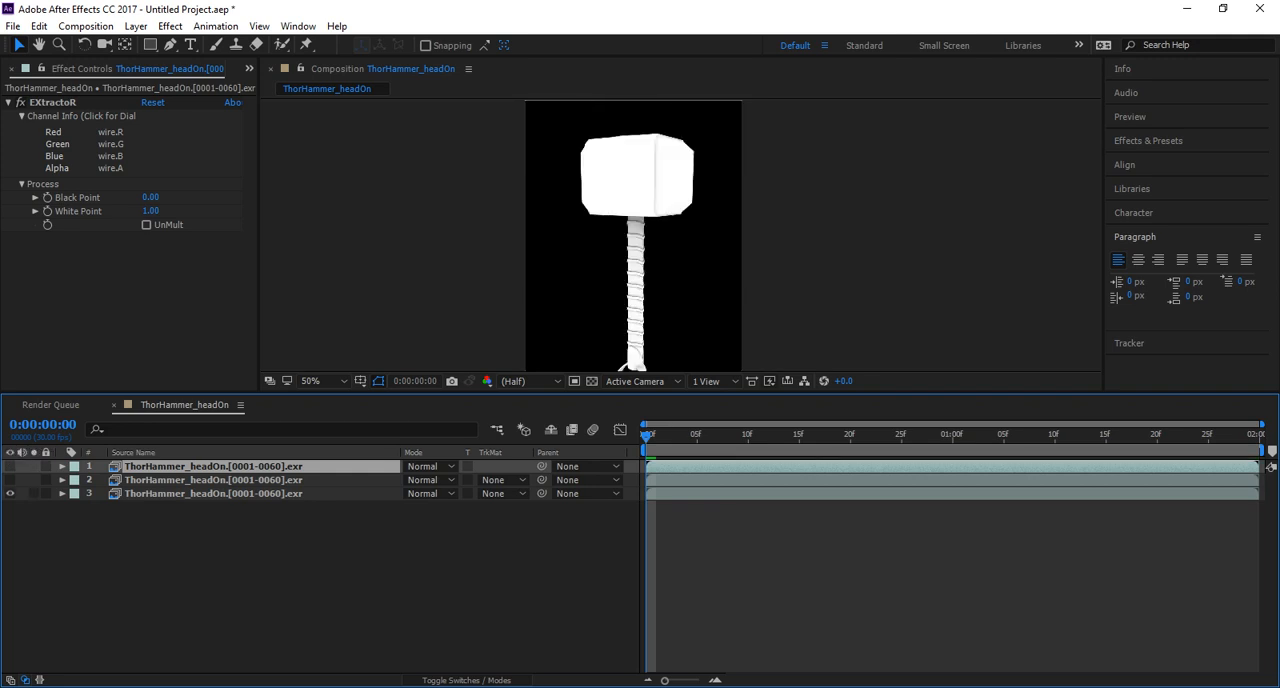
# Remove the EXtractoR effect from the bottom hammer layer to restore its beauty render.
pyautogui.click(213, 494)
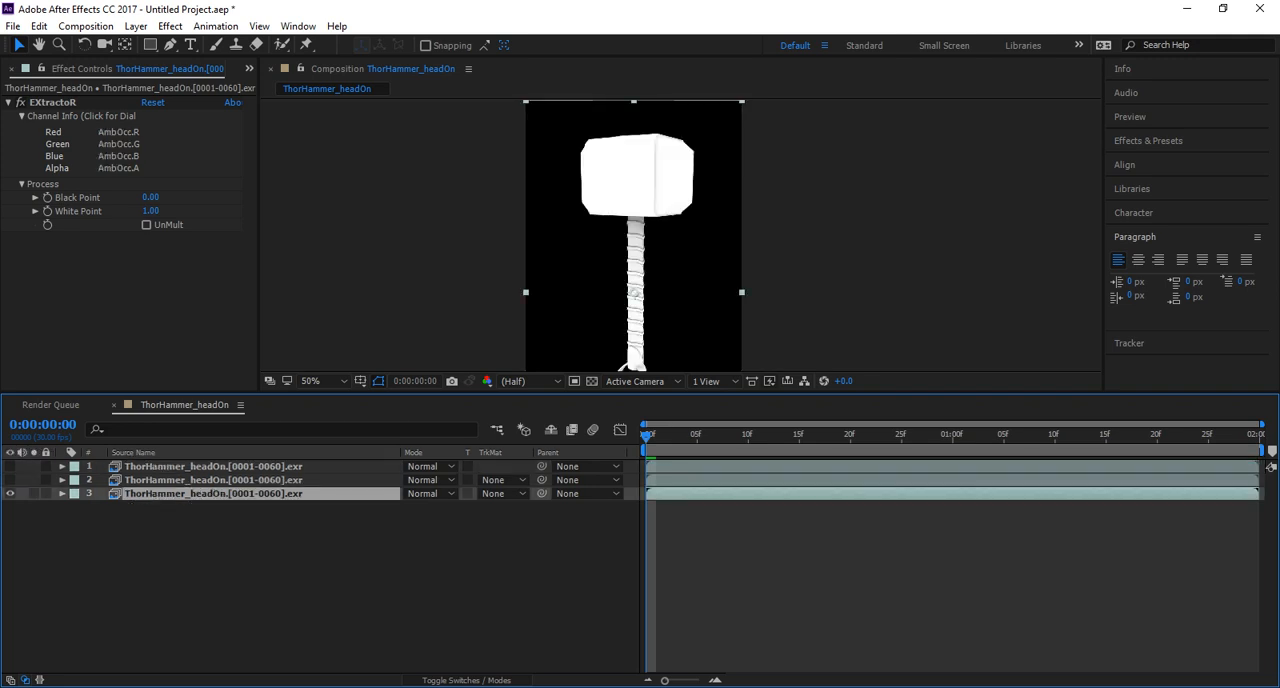
pyautogui.click(53, 103)
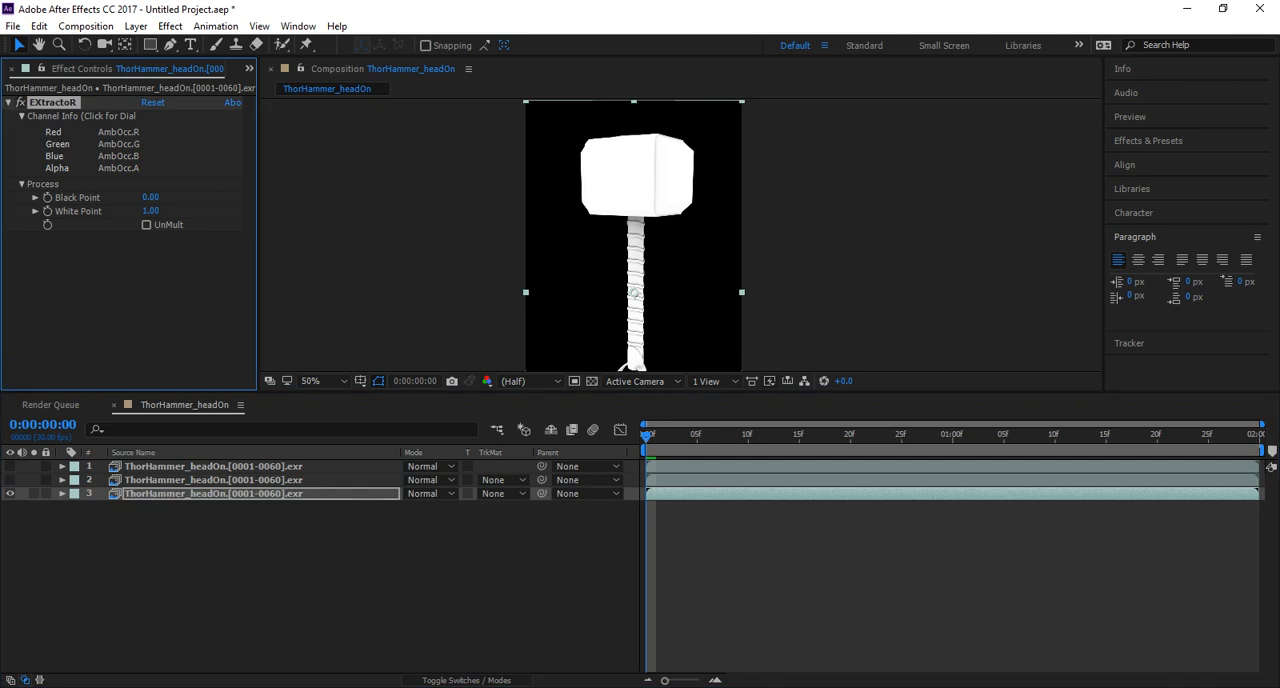
pyautogui.press('Delete')
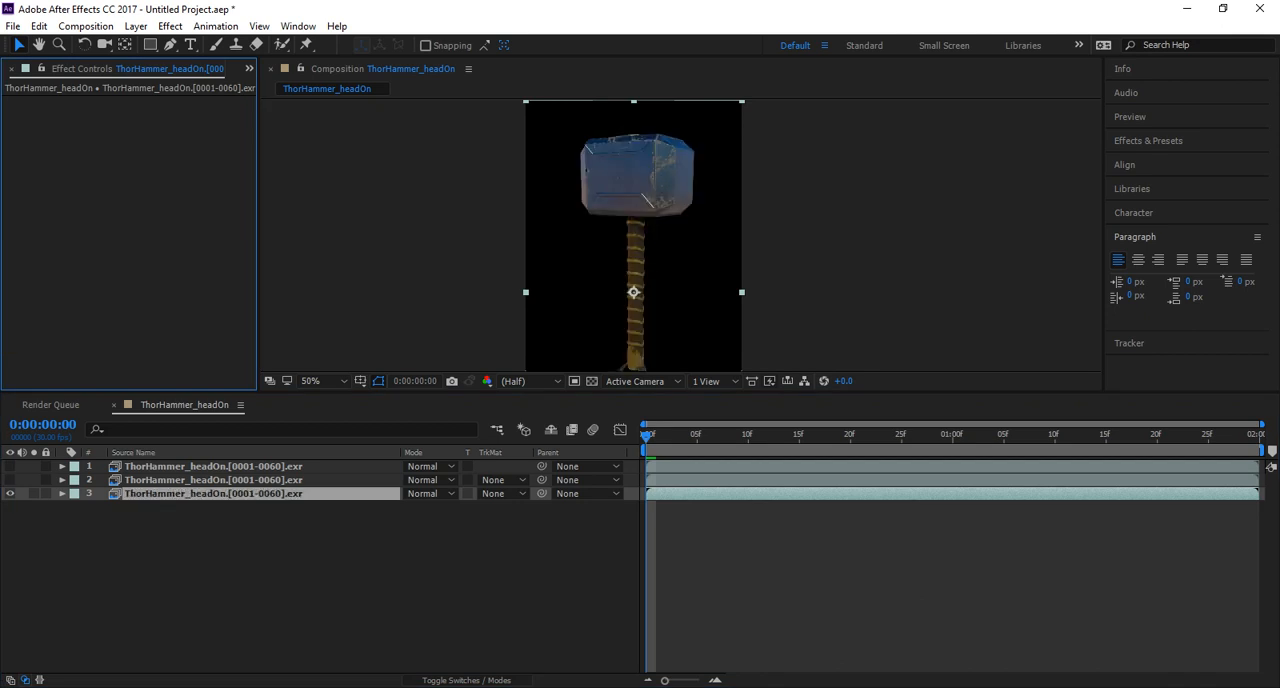
# Show the middle AmbOcc layer and set its blending mode to Multiply over the beauty layer.
pyautogui.click(213, 480)
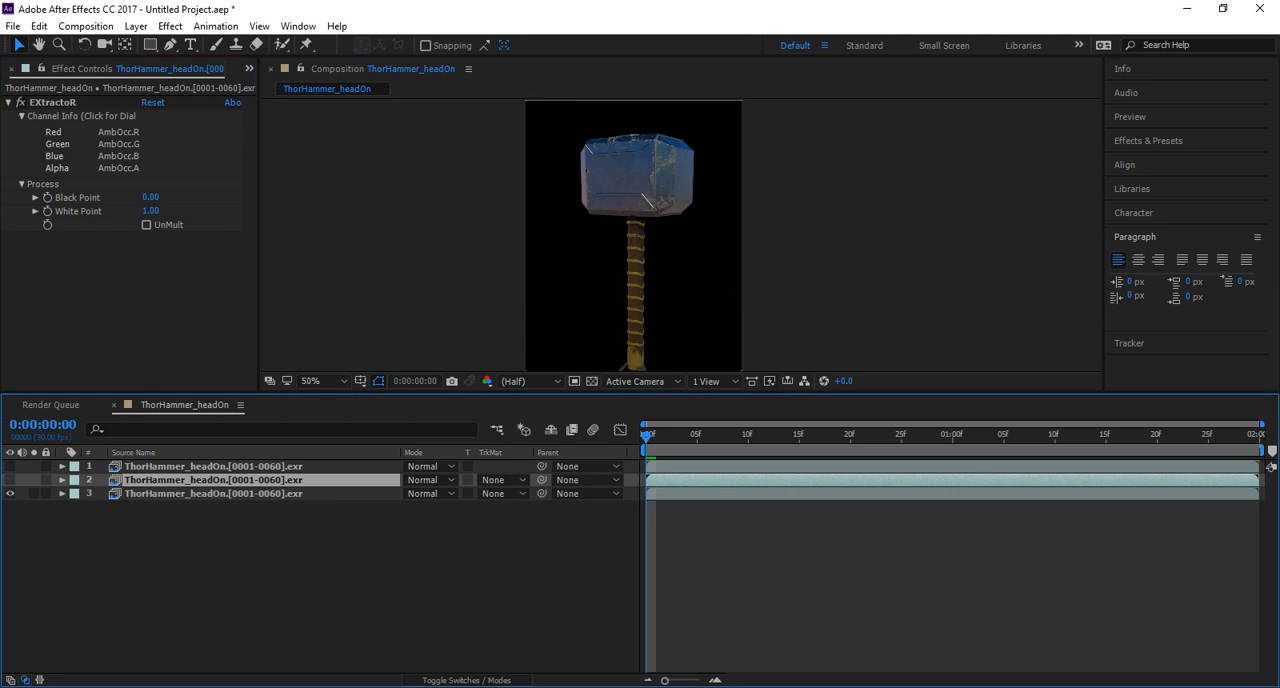
pyautogui.click(10, 480)
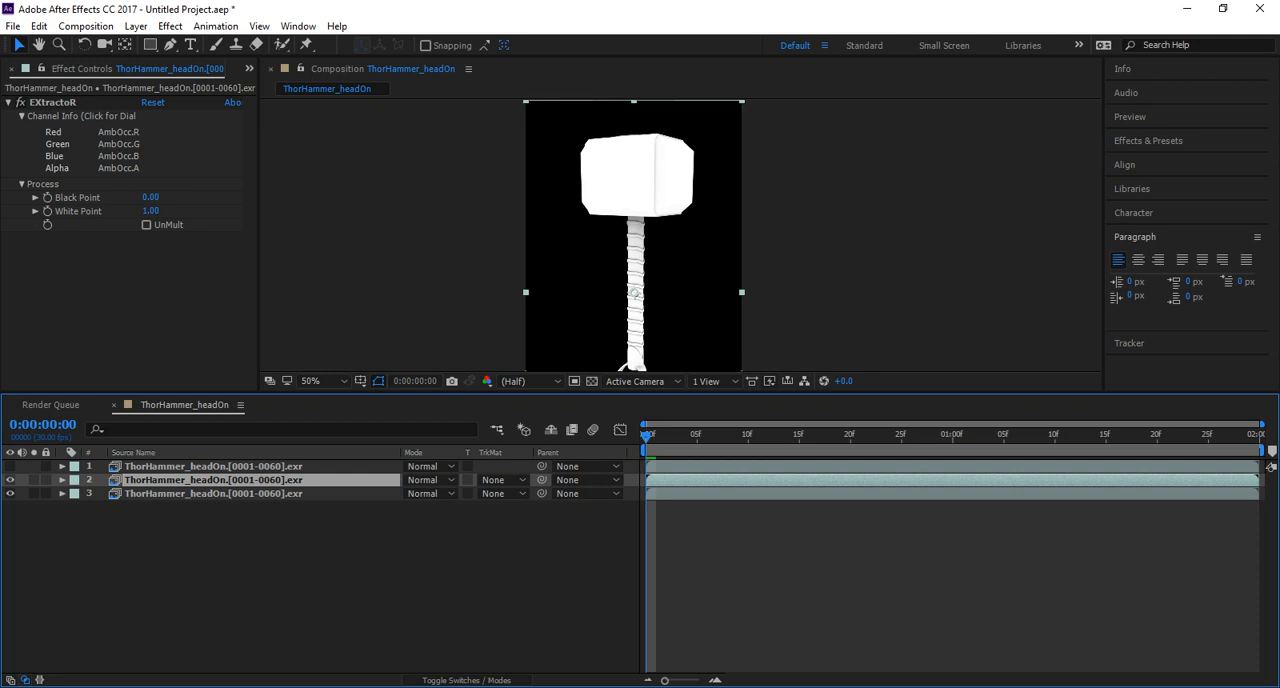
pyautogui.click(466, 666)
pyautogui.click(466, 680)
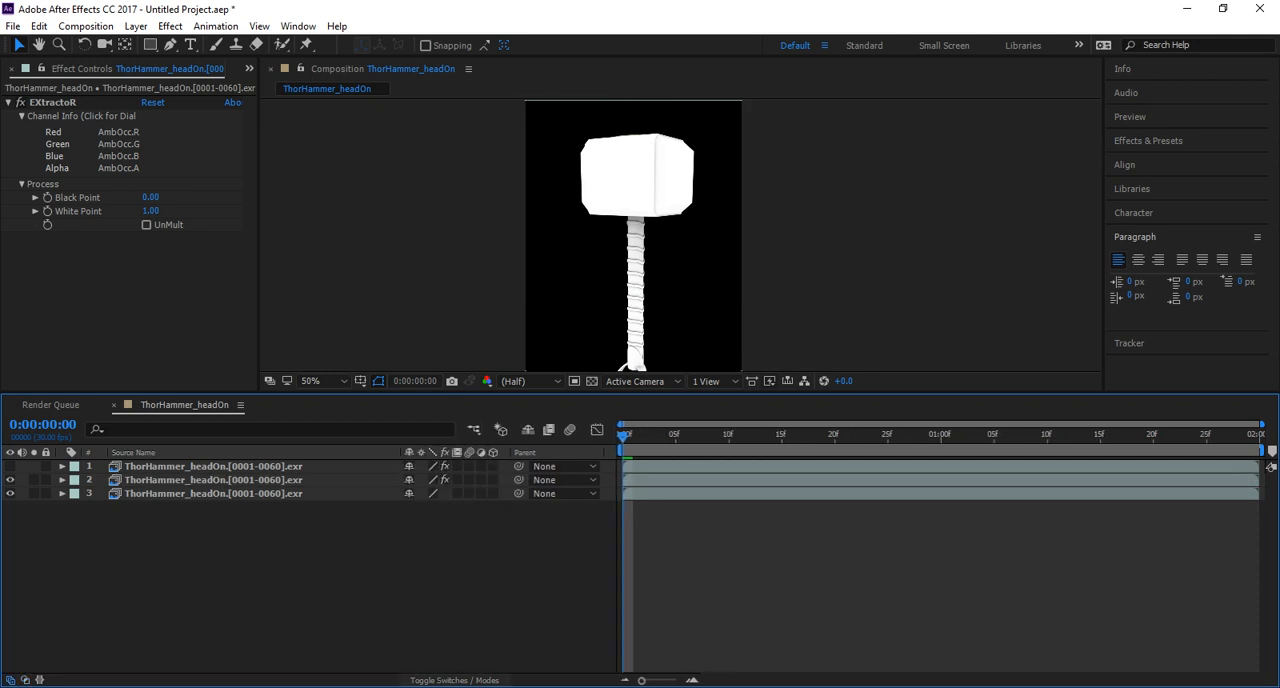
pyautogui.click(453, 680)
pyautogui.click(430, 480)
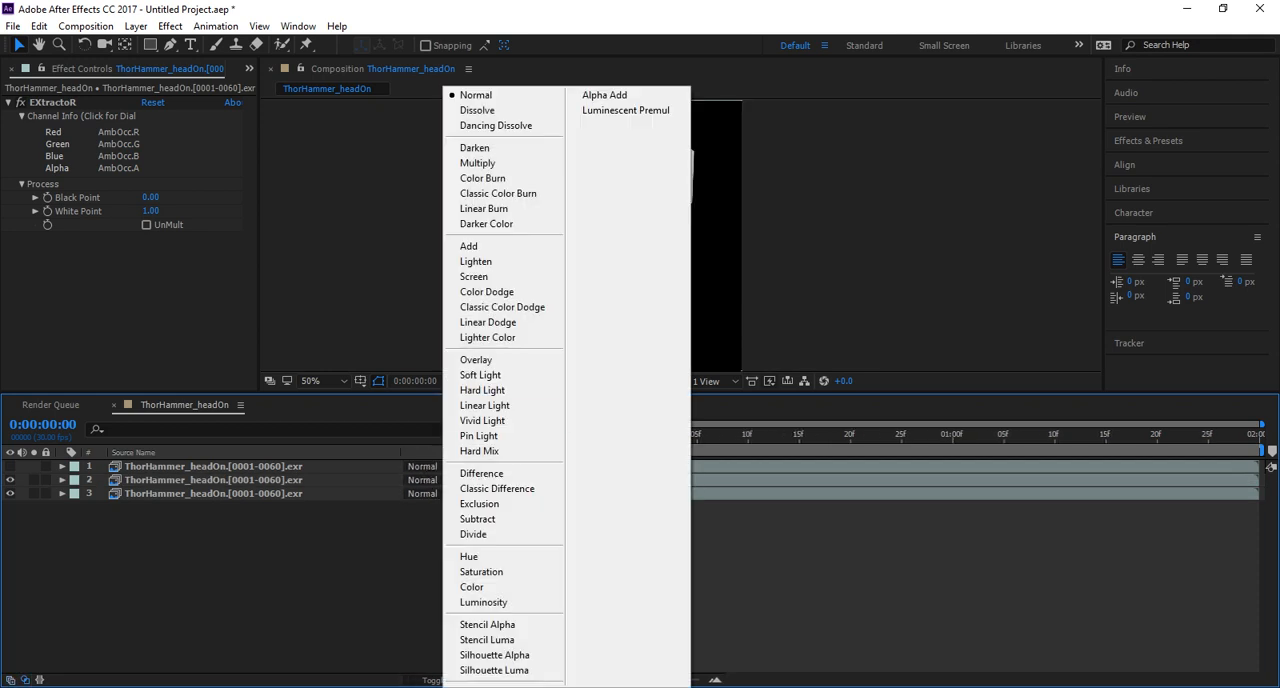
pyautogui.click(468, 160)
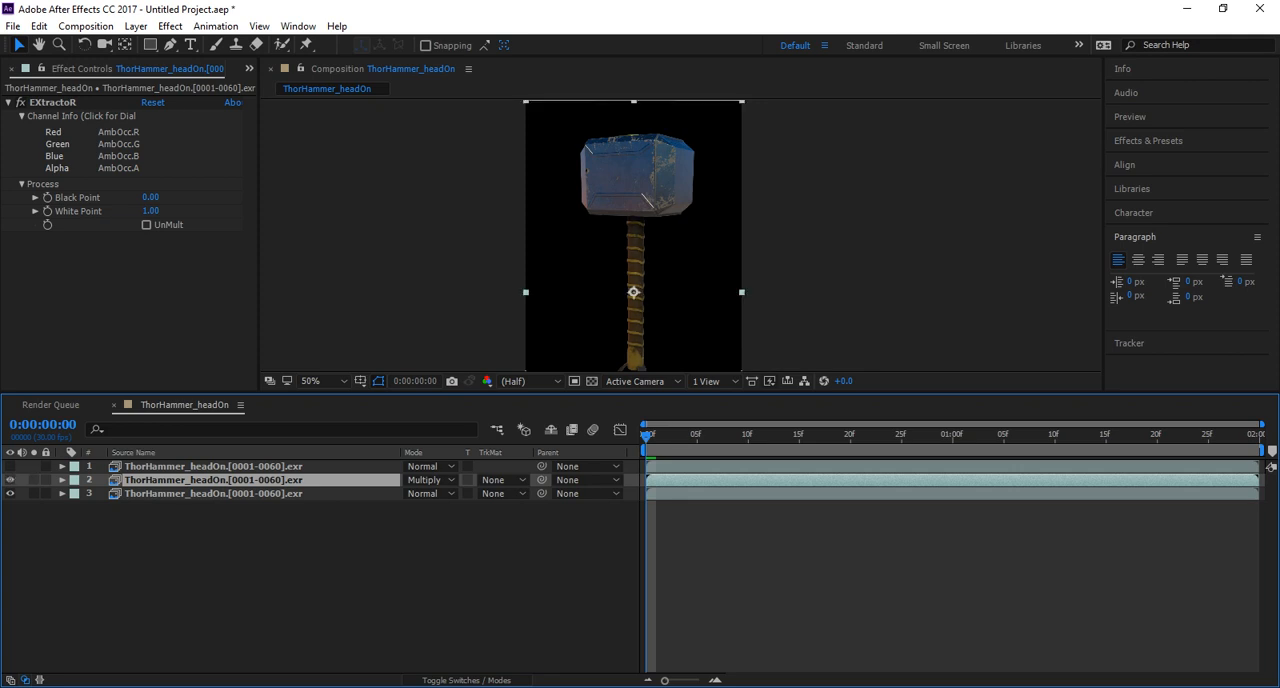
pyautogui.scroll(2, 681, 235)
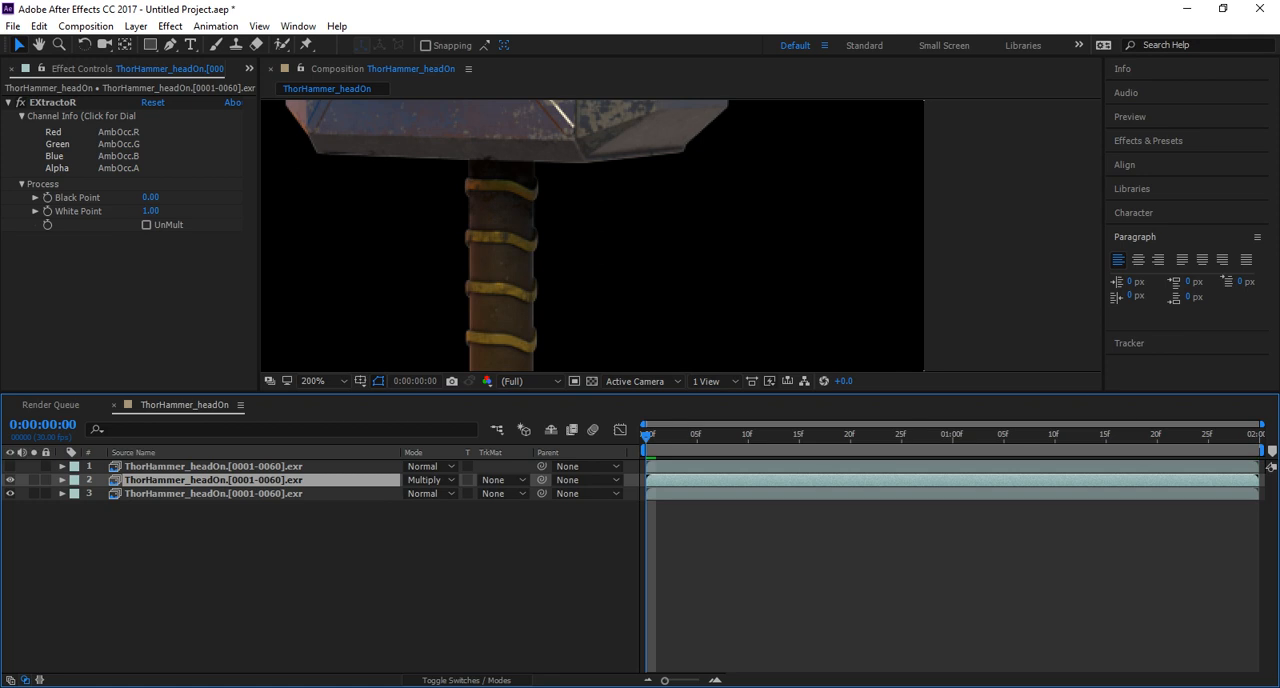
pyautogui.scroll(-2, 681, 235)
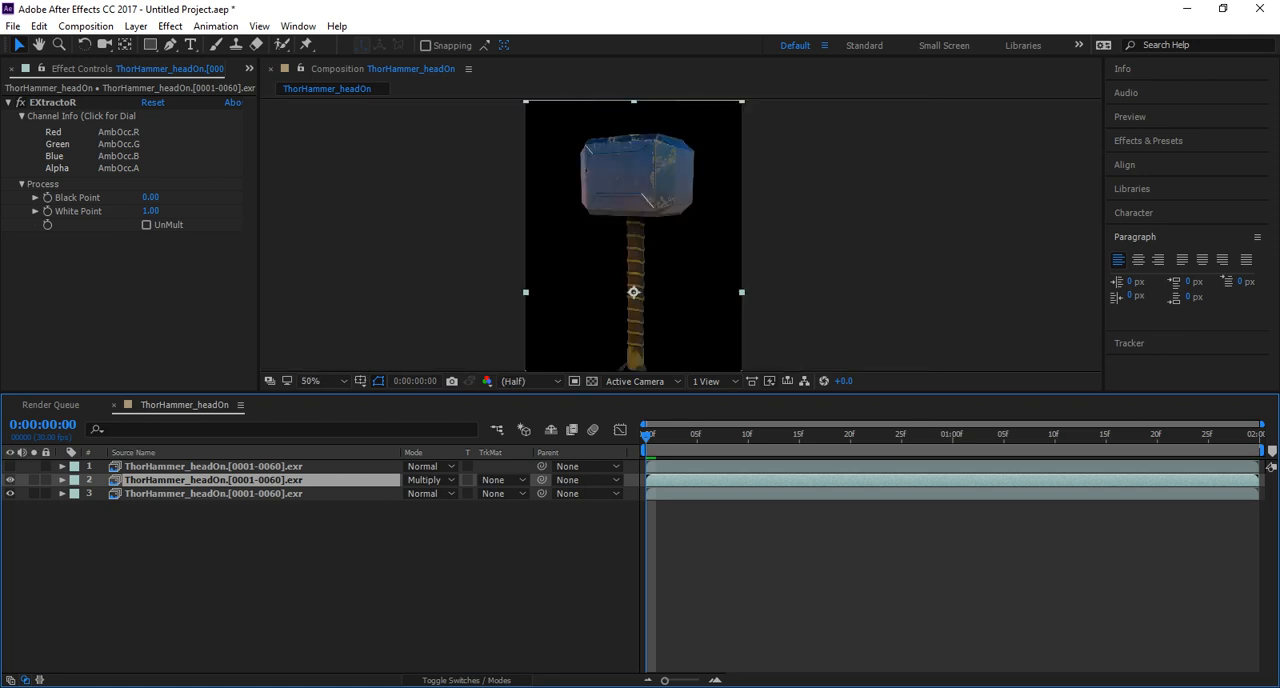
# Show the top wire layer, set its blending mode to Multiply, and enlarge the composition viewer.
pyautogui.click(213, 467)
pyautogui.click(10, 467)
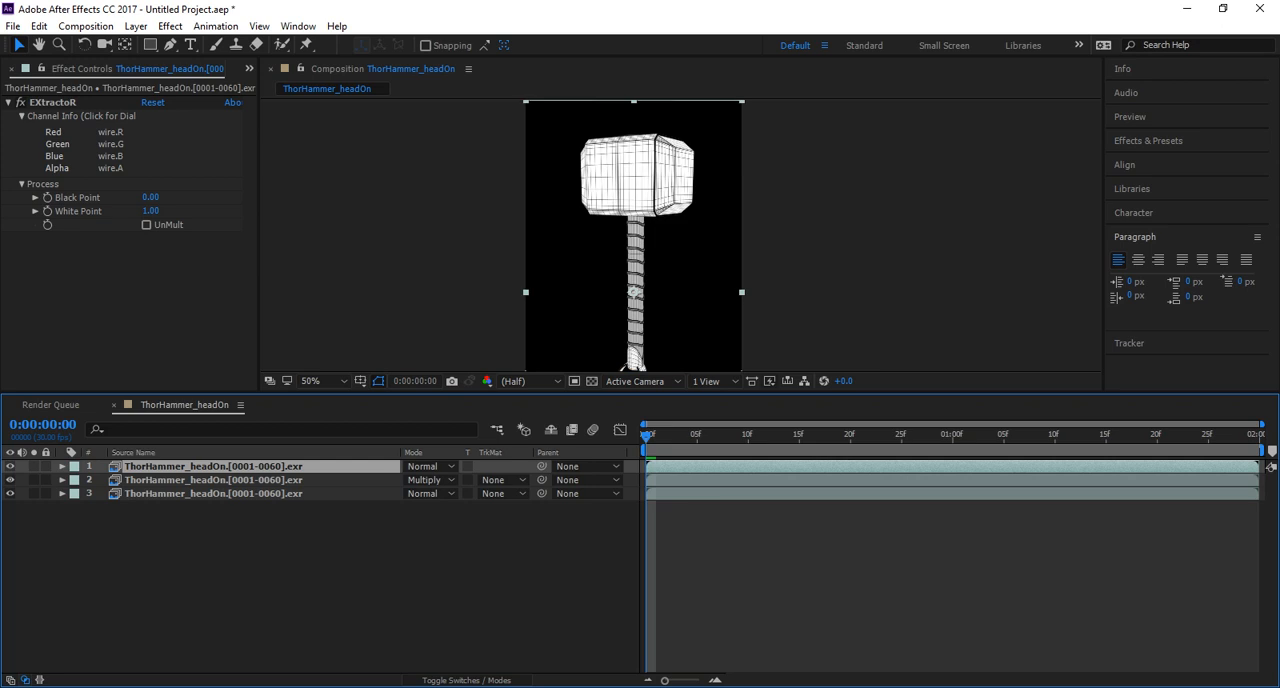
pyautogui.click(430, 466)
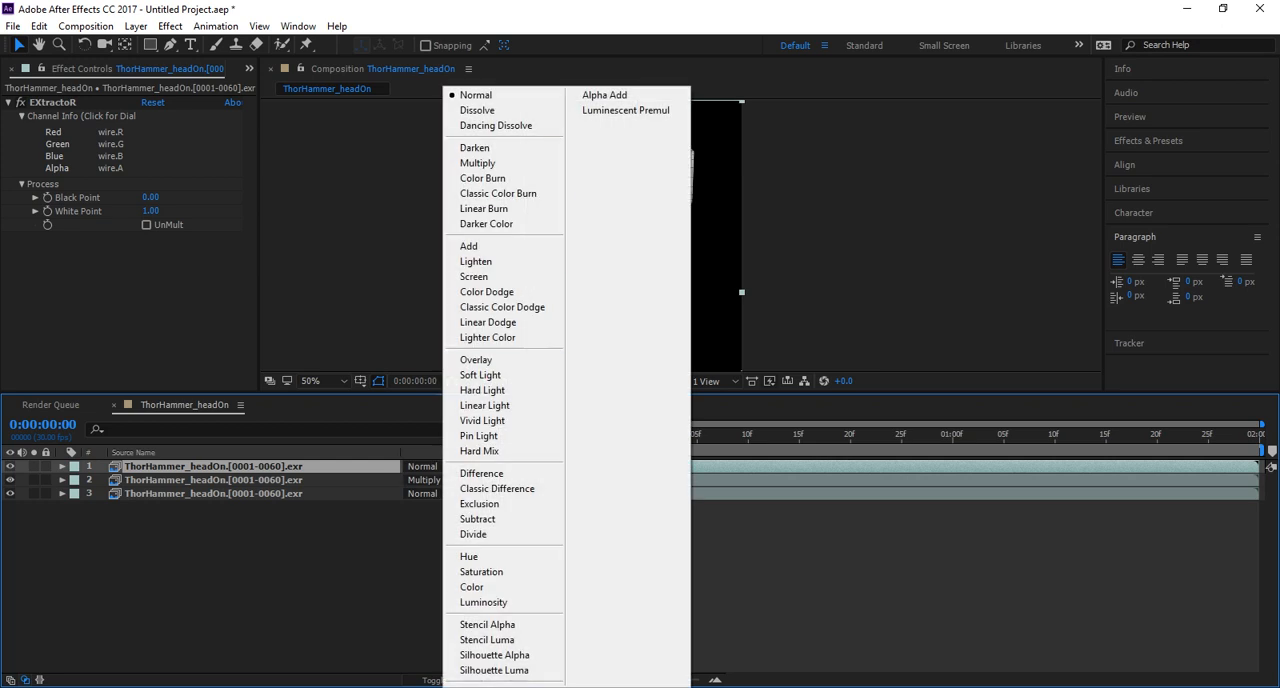
pyautogui.click(478, 163)
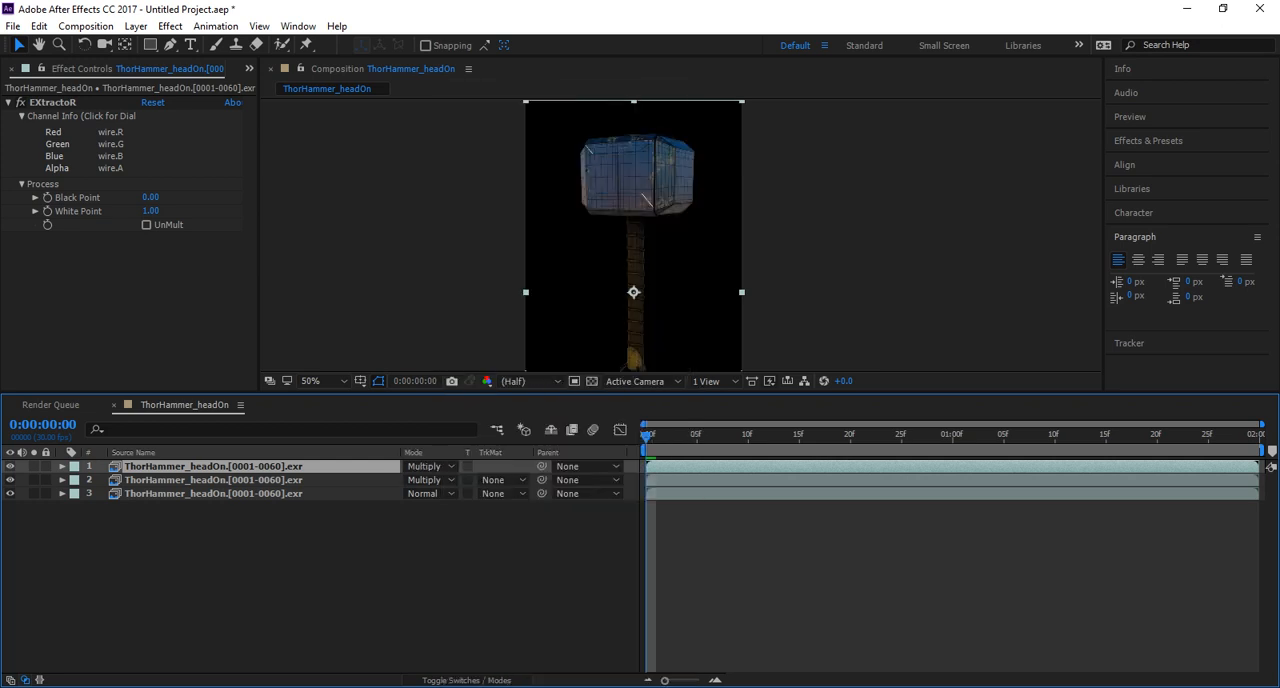
pyautogui.scroll(4, 677, 235)
pyautogui.moveTo(600, 170); pyautogui.dragTo(691, 354, button='middle')
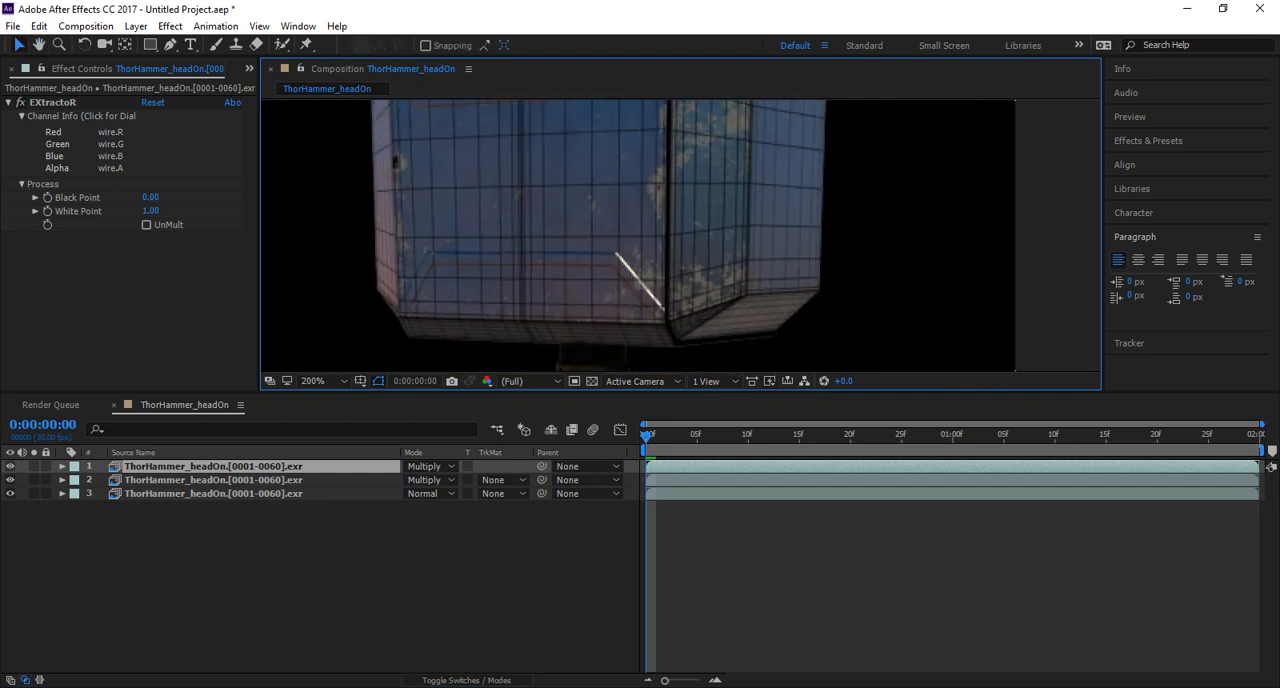
pyautogui.moveTo(670, 392); pyautogui.dragTo(670, 538)
pyautogui.scroll(-1, 670, 330)
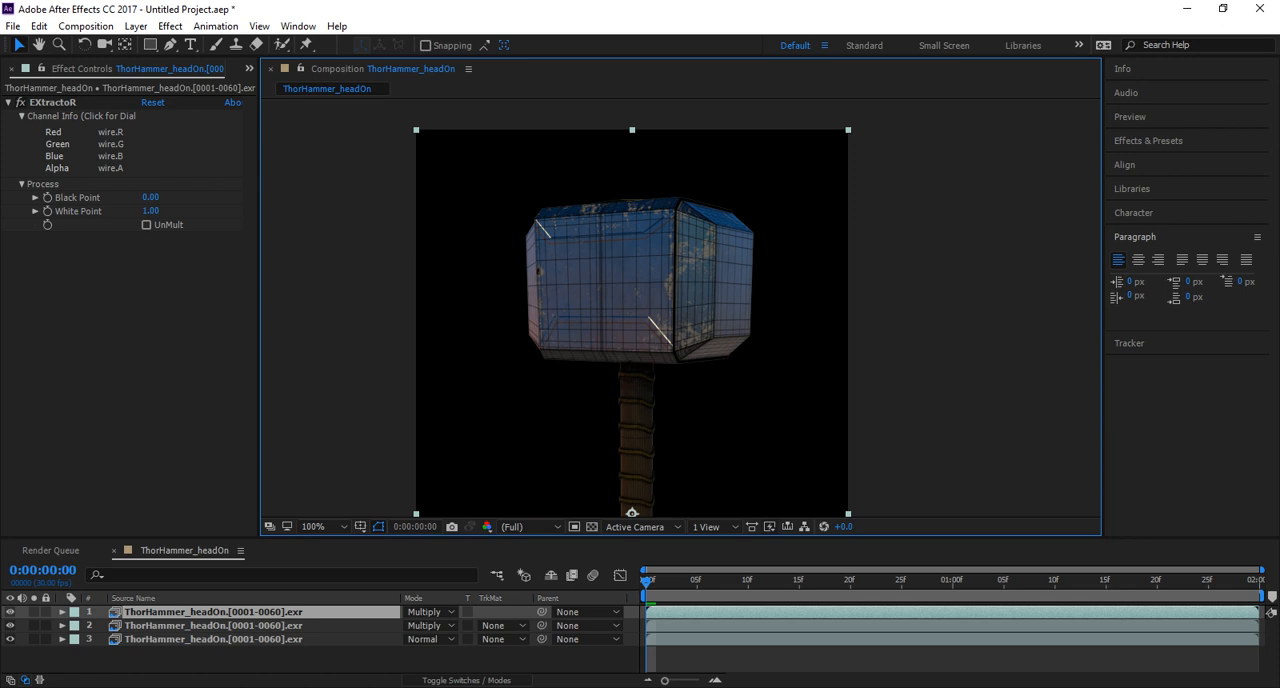
# Try the Overlay blending mode on the wire layer and compare the hammer with the layer shown and hidden.
pyautogui.click(430, 611)
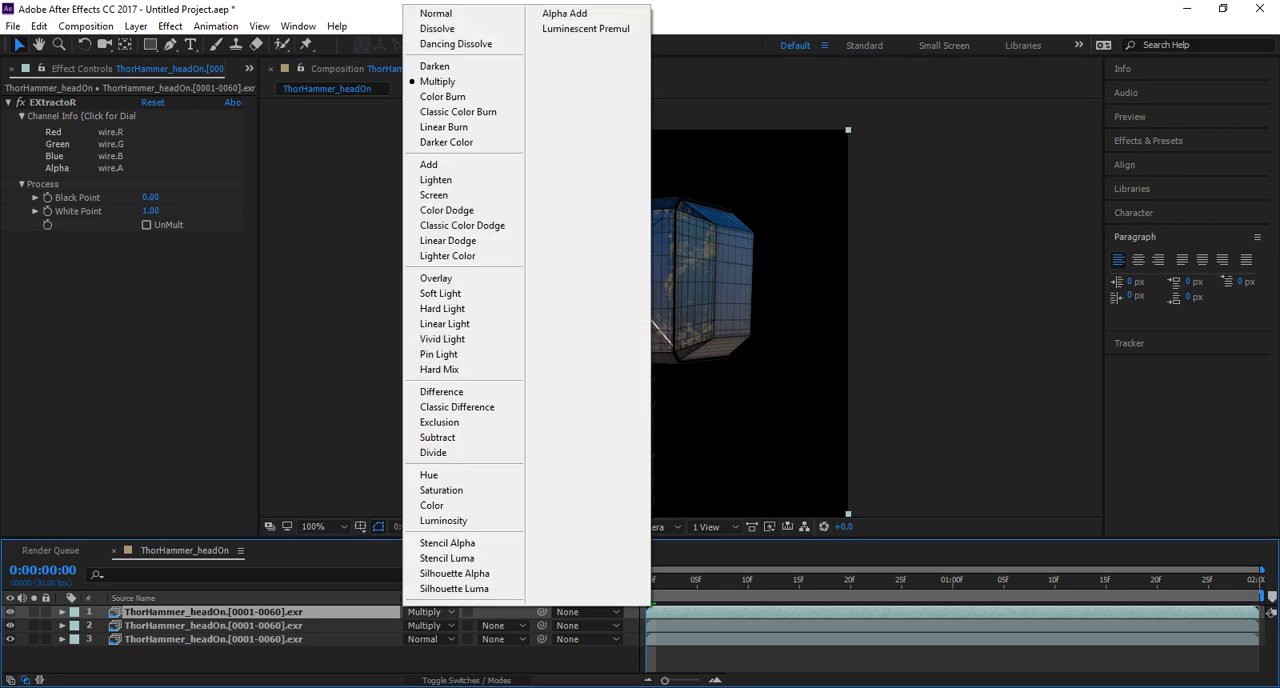
pyautogui.click(436, 278)
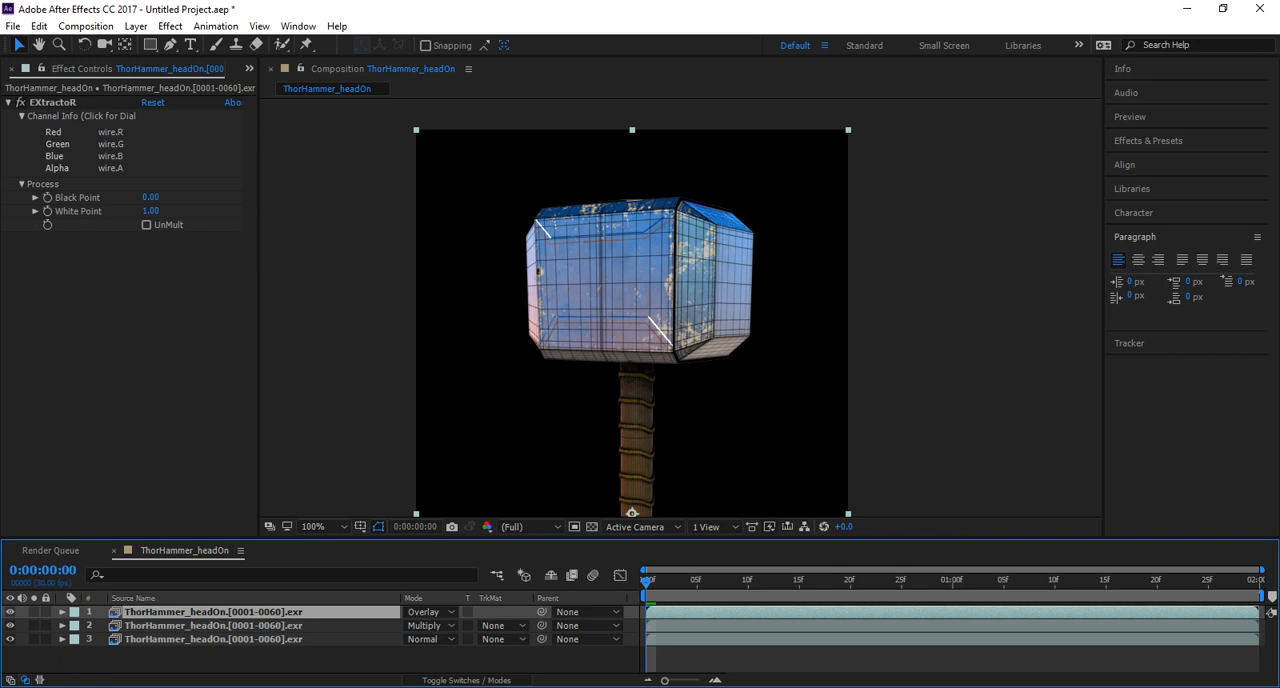
pyautogui.click(10, 611)
pyautogui.click(10, 611)
pyautogui.click(10, 611)
pyautogui.click(10, 611)
pyautogui.click(10, 611)
pyautogui.click(10, 611)
# Try the Add blending mode on the wire layer, followed by Silhouette Luma.
pyautogui.click(428, 611)
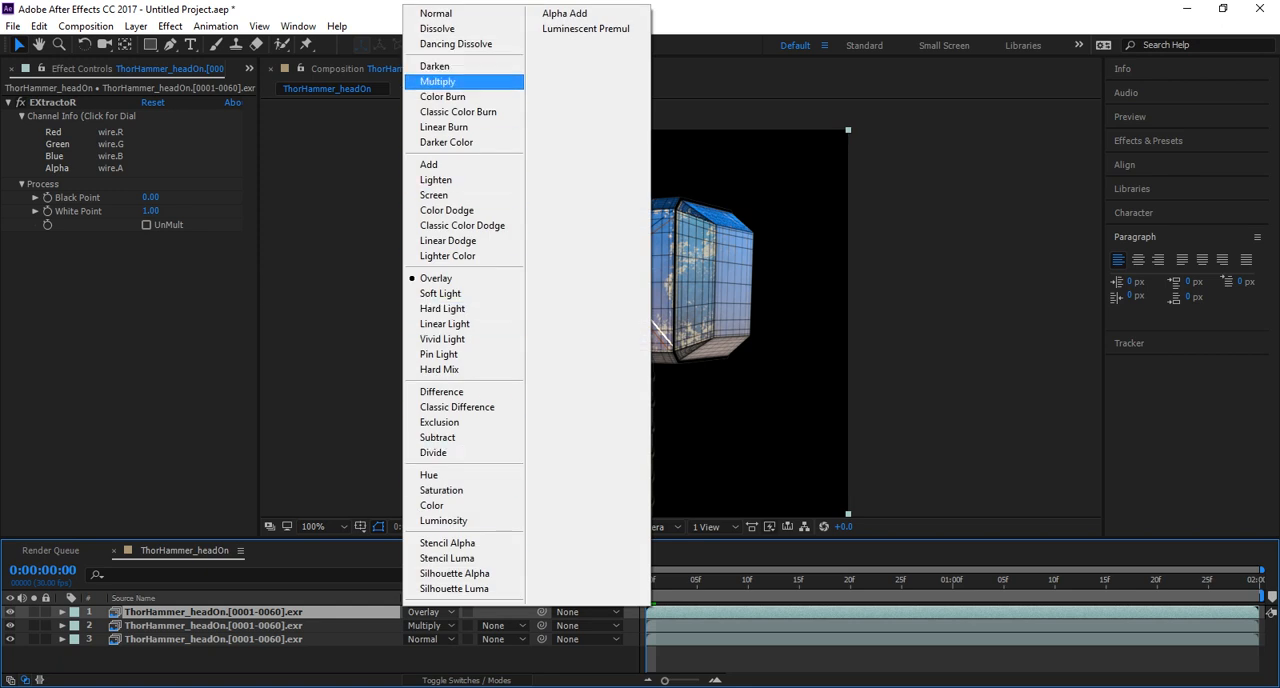
pyautogui.click(430, 164)
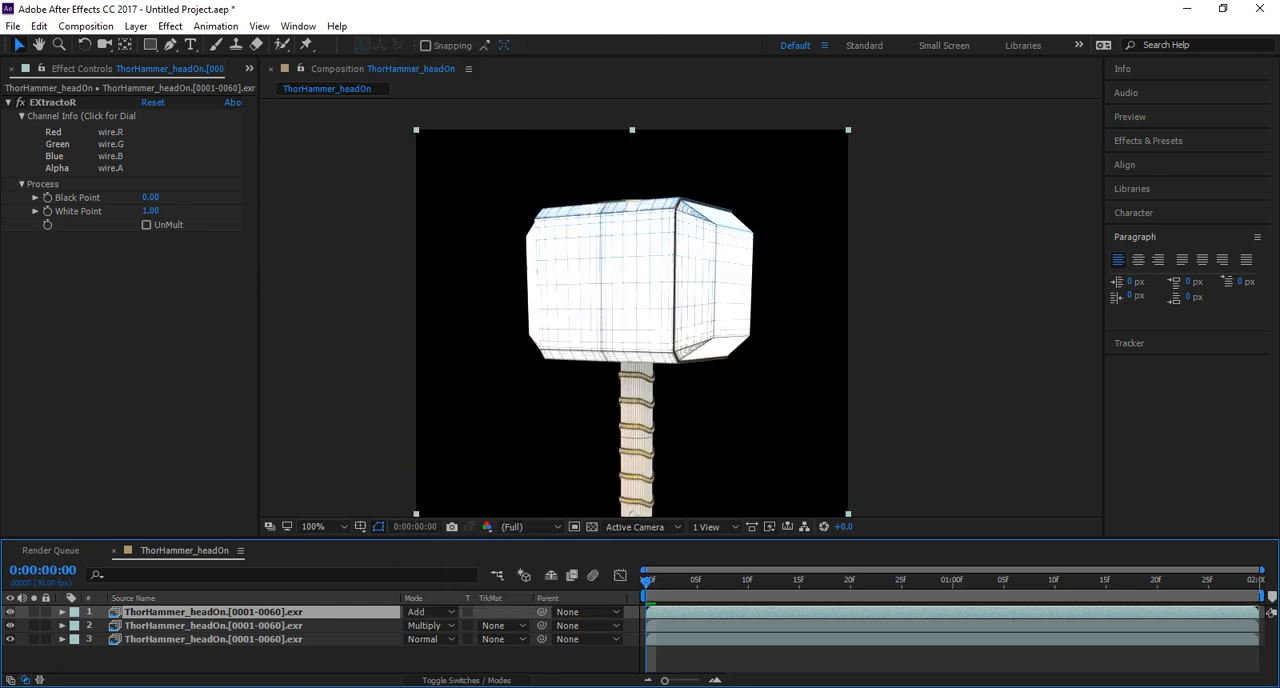
pyautogui.click(428, 611)
pyautogui.click(454, 588)
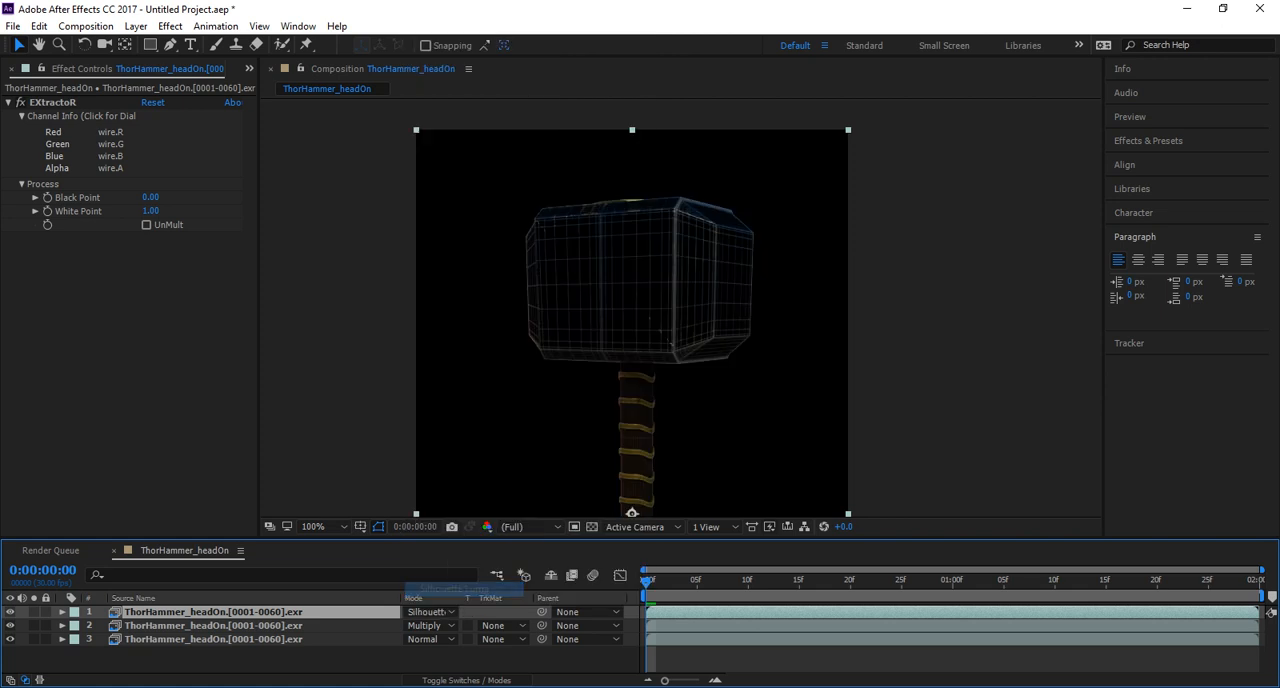
# Try the Hue blending mode on the top wire layer, followed by Pin Light.
pyautogui.click(428, 611)
pyautogui.click(430, 474)
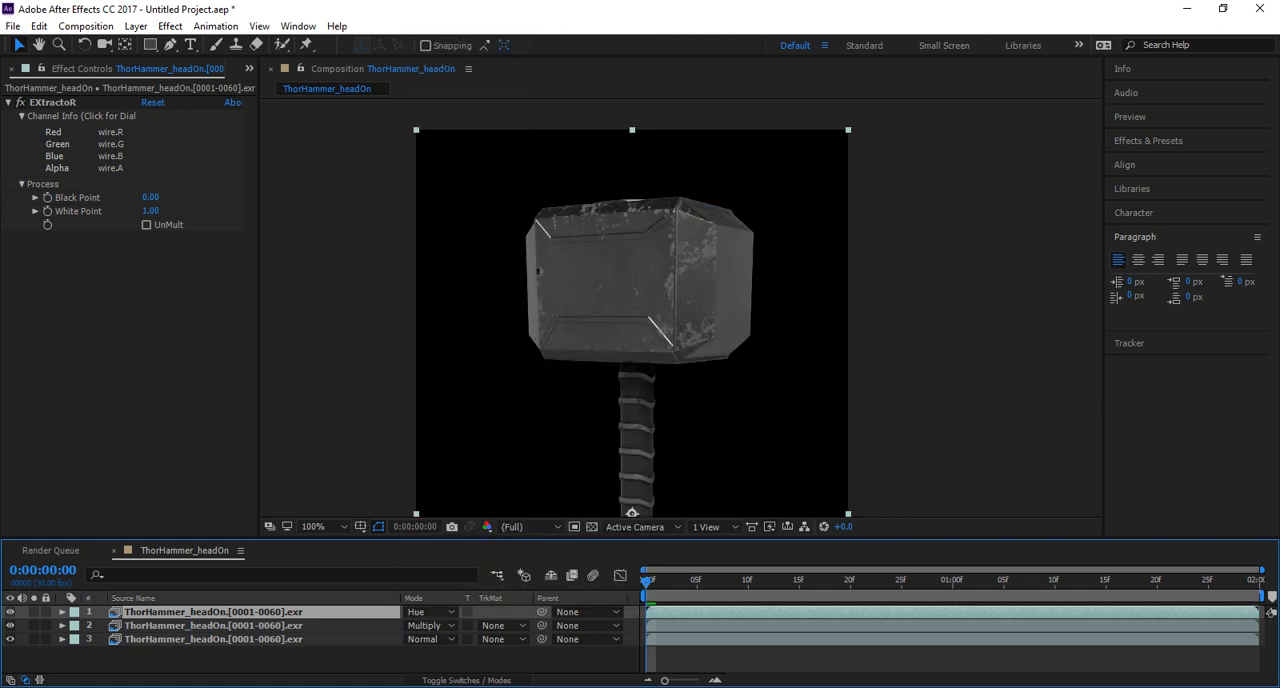
pyautogui.click(428, 611)
pyautogui.click(450, 355)
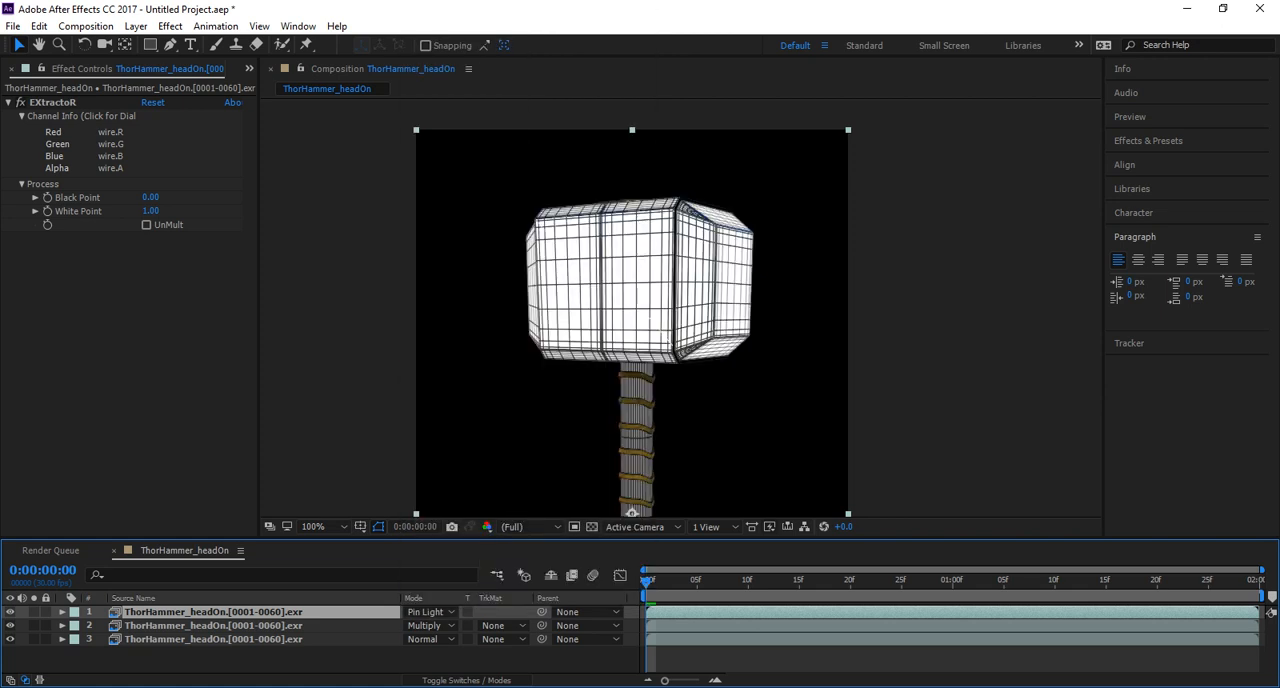
pyautogui.click(428, 625)
pyautogui.click(428, 625)
# Try the Lighter Color, Add and Darker Color blending modes in turn on the wire layer.
pyautogui.click(428, 611)
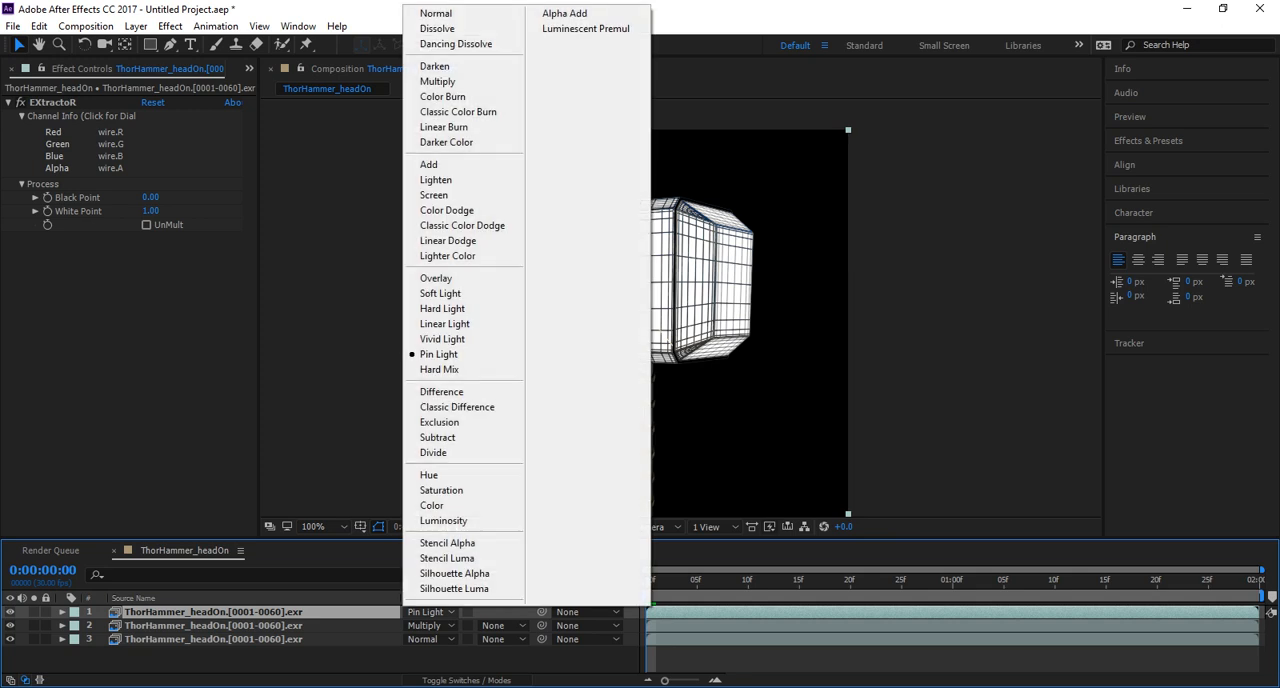
pyautogui.click(448, 256)
pyautogui.click(428, 611)
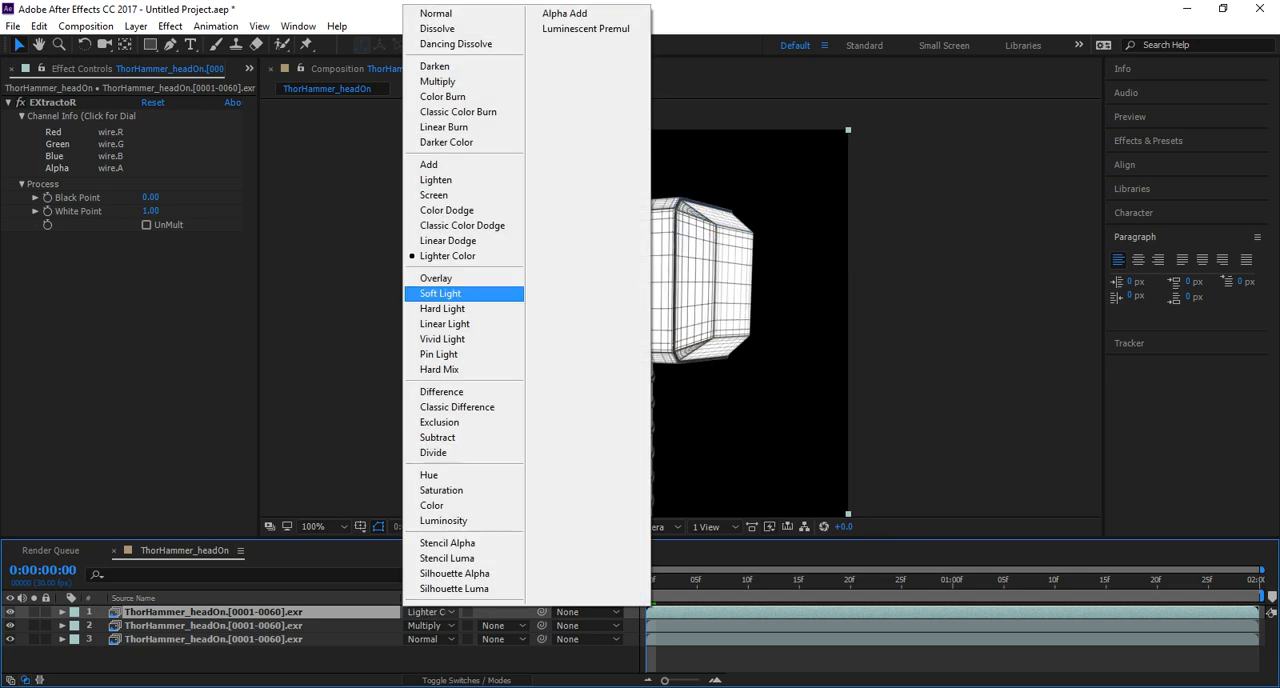
pyautogui.click(430, 164)
pyautogui.click(428, 611)
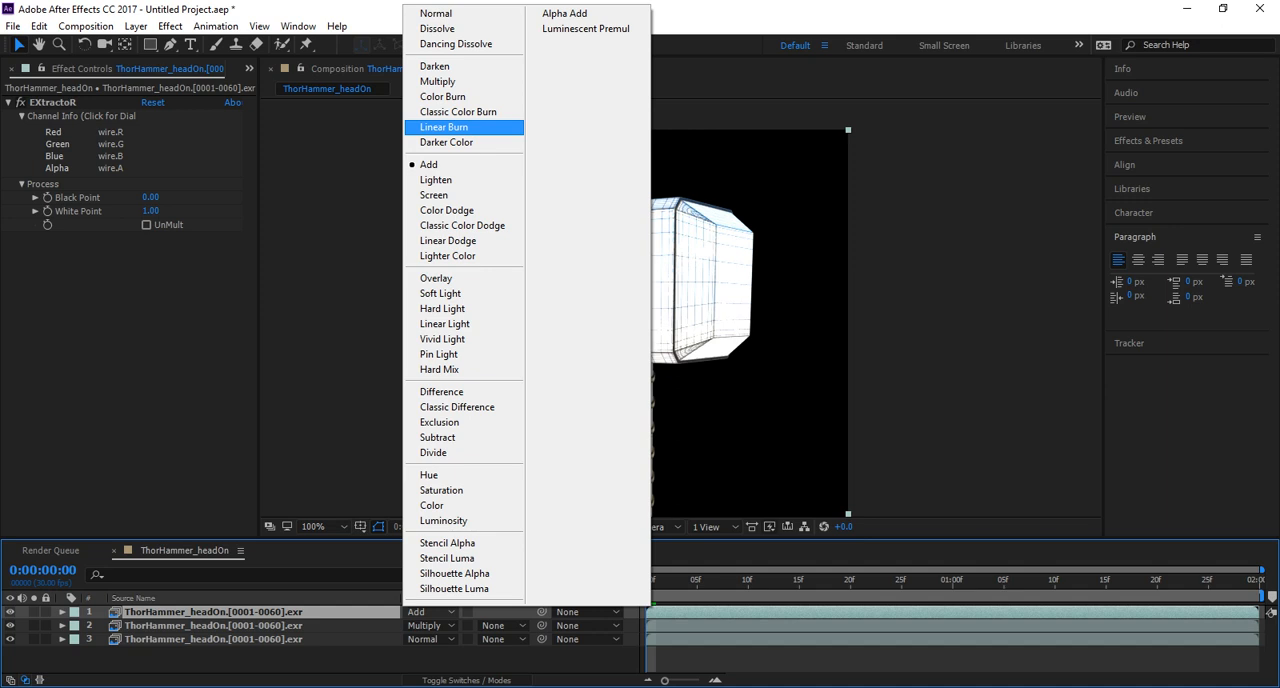
pyautogui.click(446, 142)
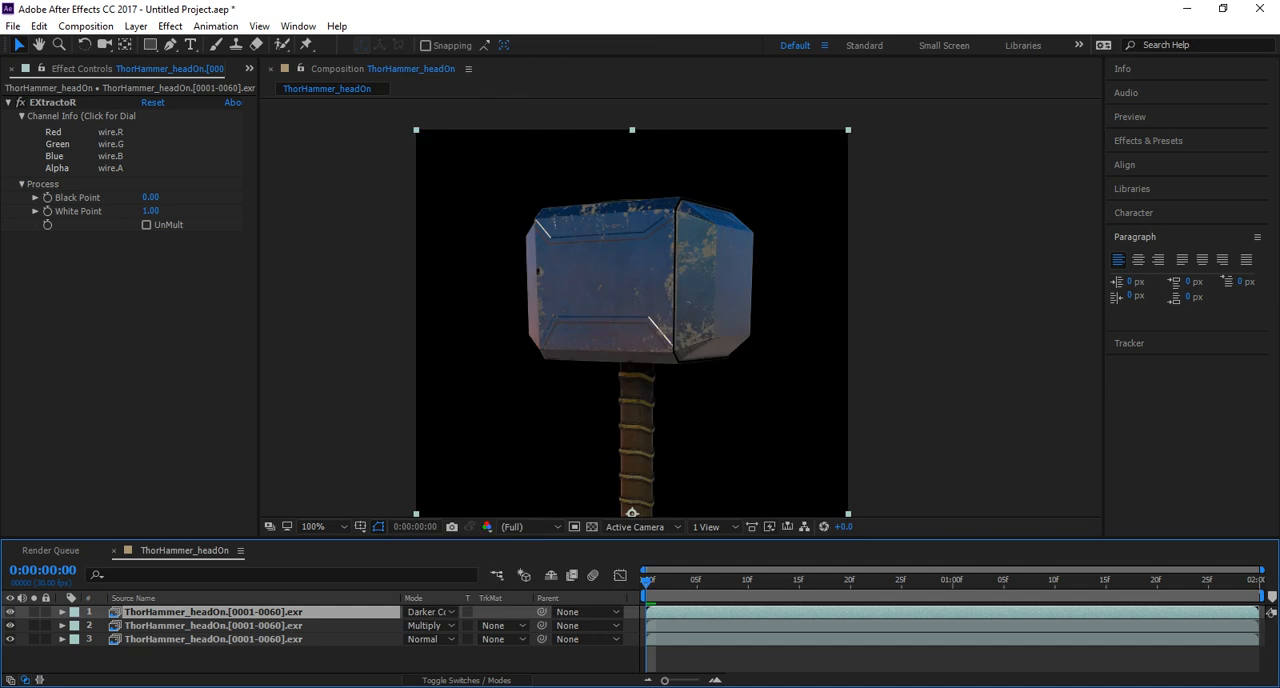
# Set the wire layer's blending mode to Multiply and compare the hammer with that layer shown and hidden.
pyautogui.click(428, 611)
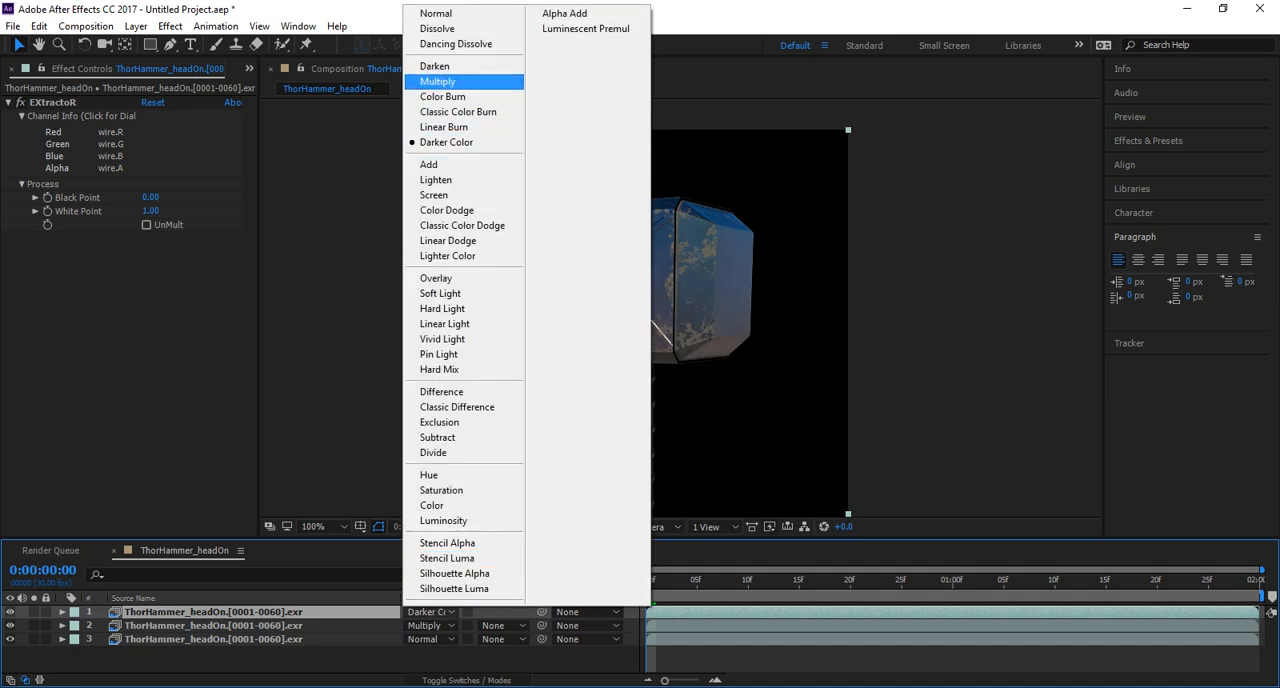
pyautogui.click(438, 81)
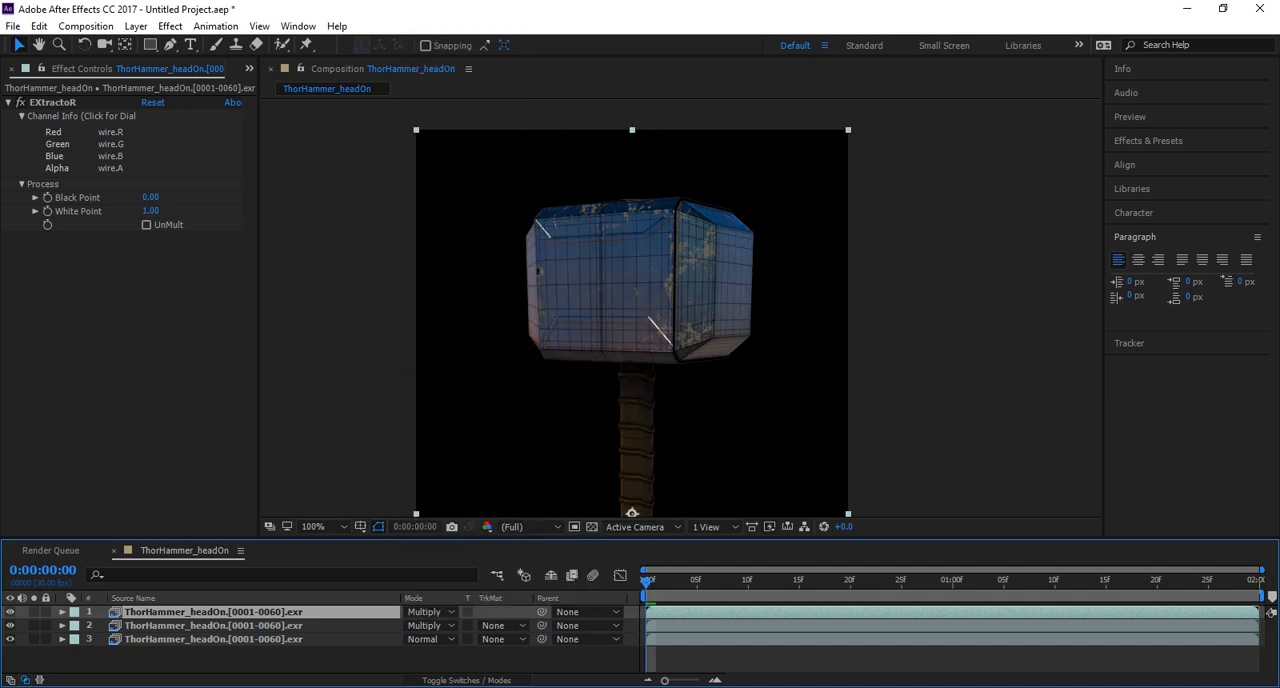
pyautogui.click(10, 612)
pyautogui.click(10, 612)
pyautogui.click(10, 612)
pyautogui.click(10, 612)
pyautogui.click(10, 612)
pyautogui.click(10, 612)
pyautogui.click(10, 612)
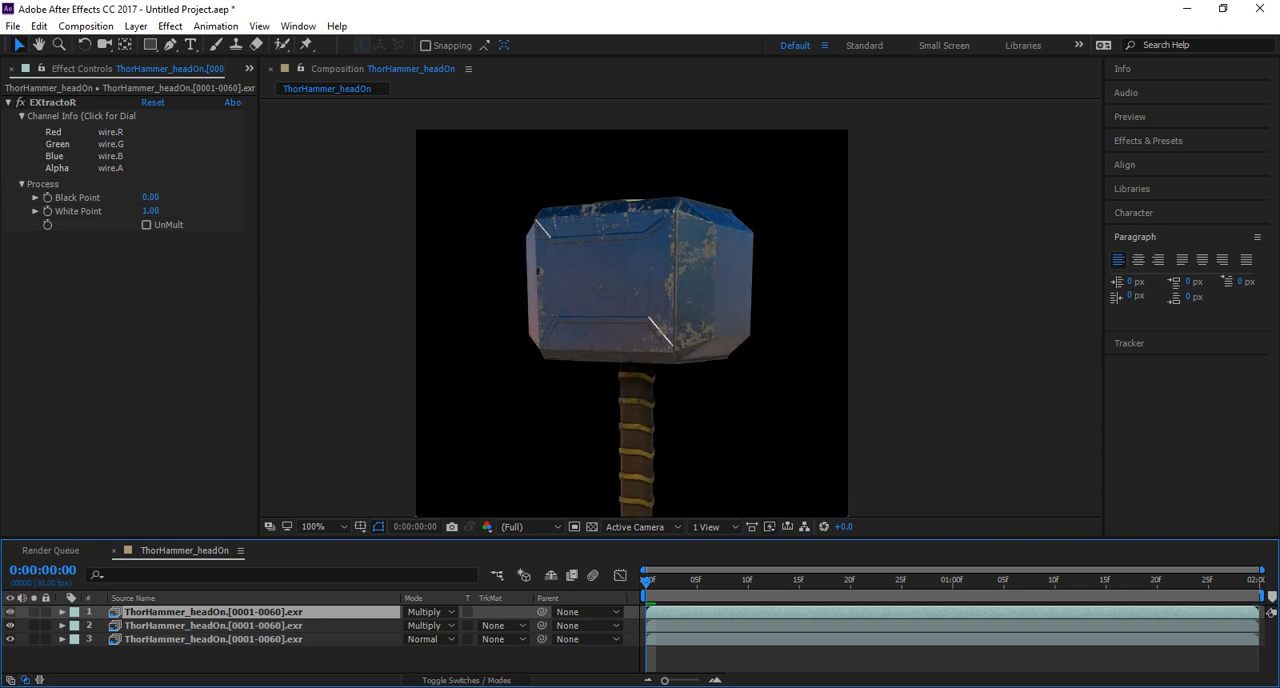
pyautogui.click(10, 612)
pyautogui.click(10, 612)
# Bring the whole hammer into view, play a preview of the blended turntable, and stop playback.
pyautogui.scroll(-1, 632, 322)
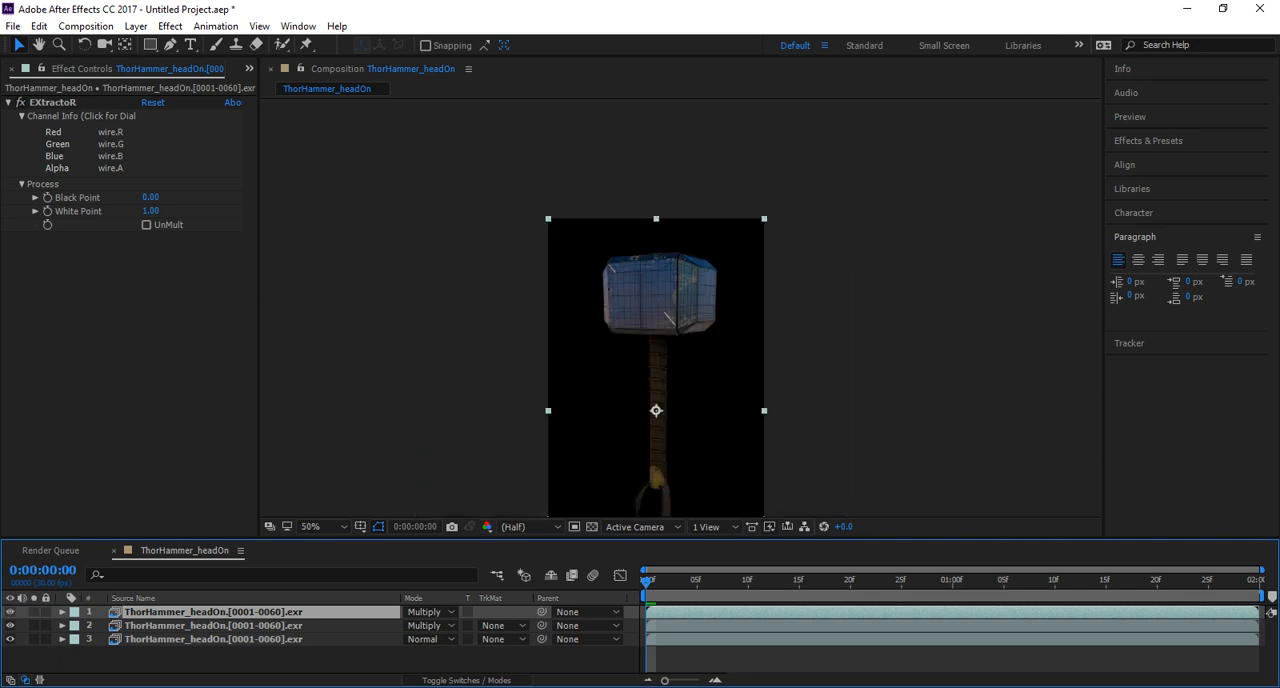
pyautogui.scroll(-1, 666, 340)
pyautogui.moveTo(666, 340); pyautogui.dragTo(653, 316, button='middle')
pyautogui.scroll(1, 653, 316)
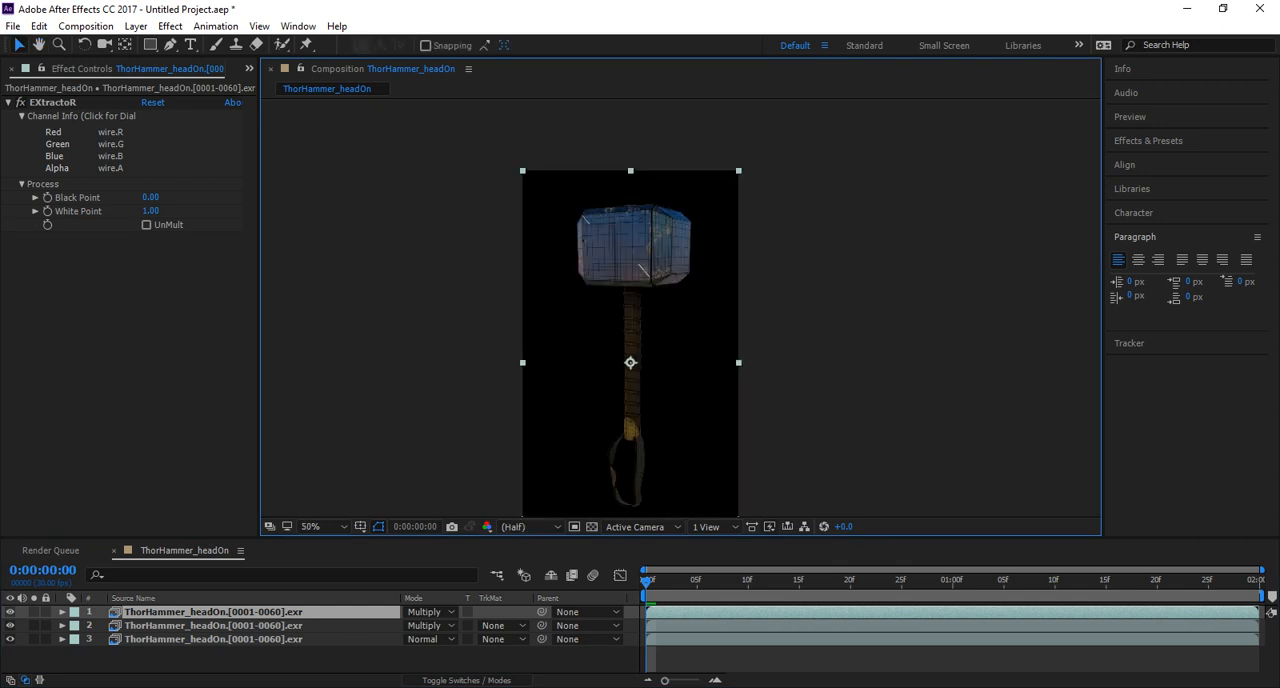
pyautogui.click(12, 27)
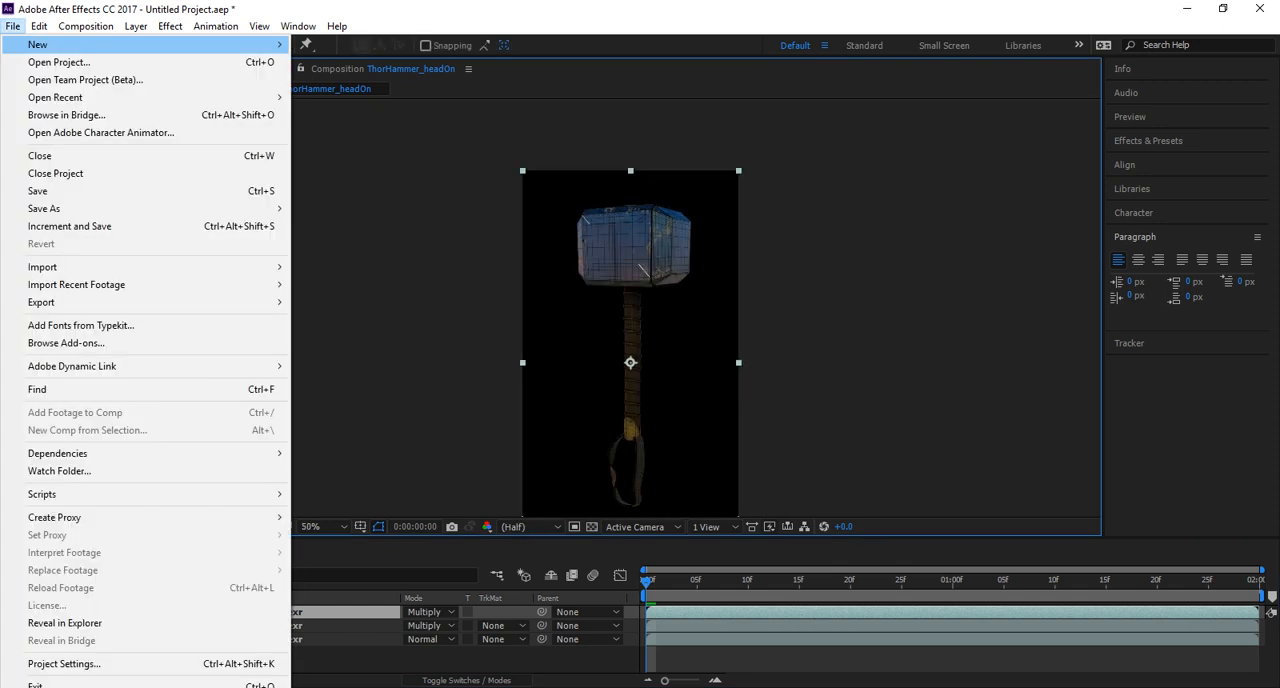
pyautogui.click(12, 27)
pyautogui.press('space')
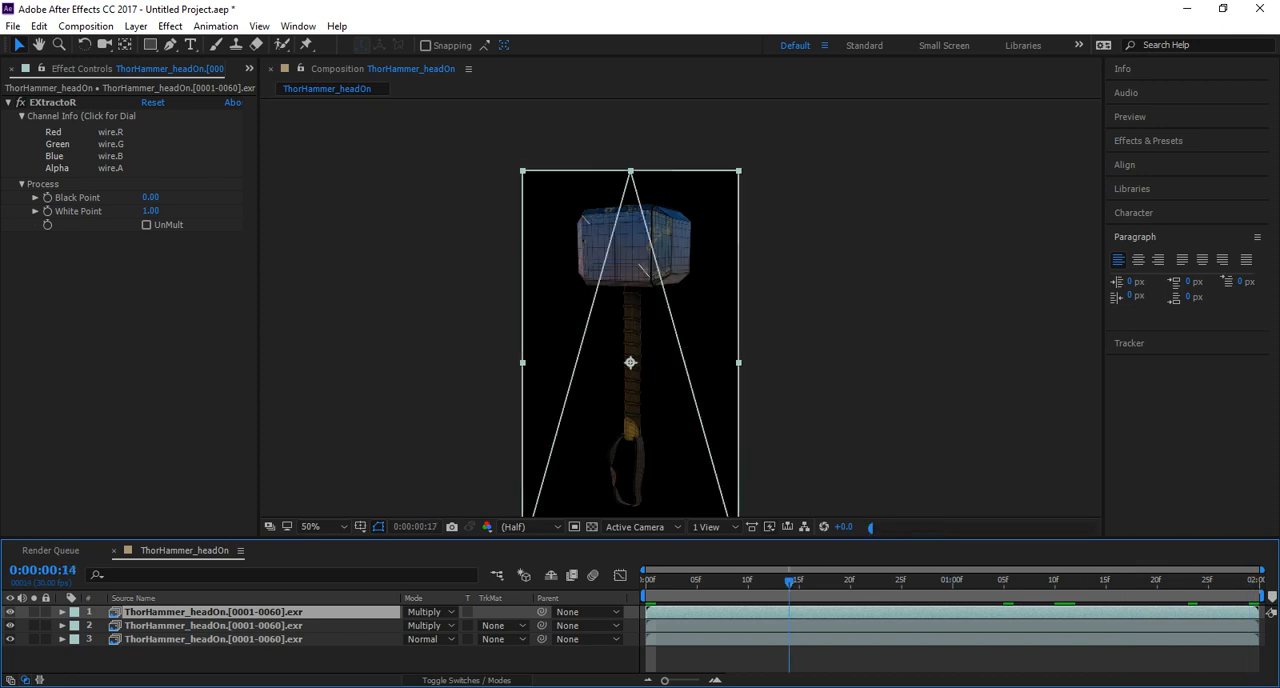
pyautogui.press('space')
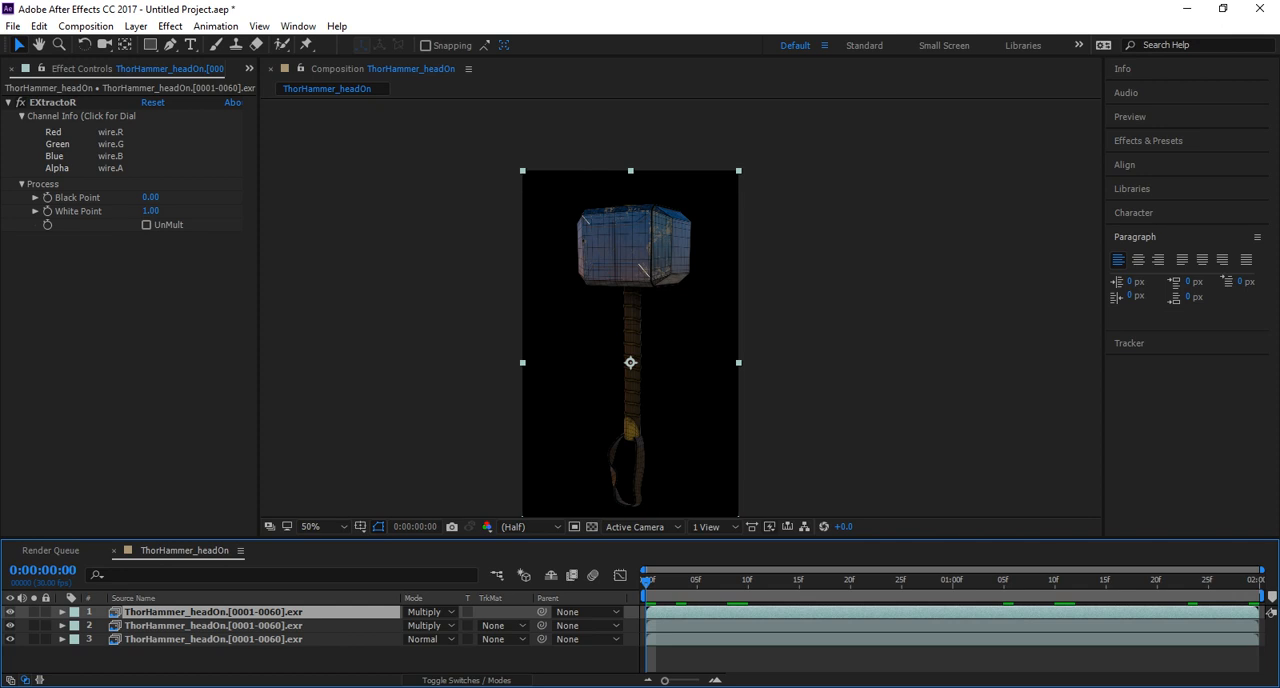
# Apply the Levels color correction effect to the middle AmbOcc layer and raise its Input Black to 122.
pyautogui.click(212, 626)
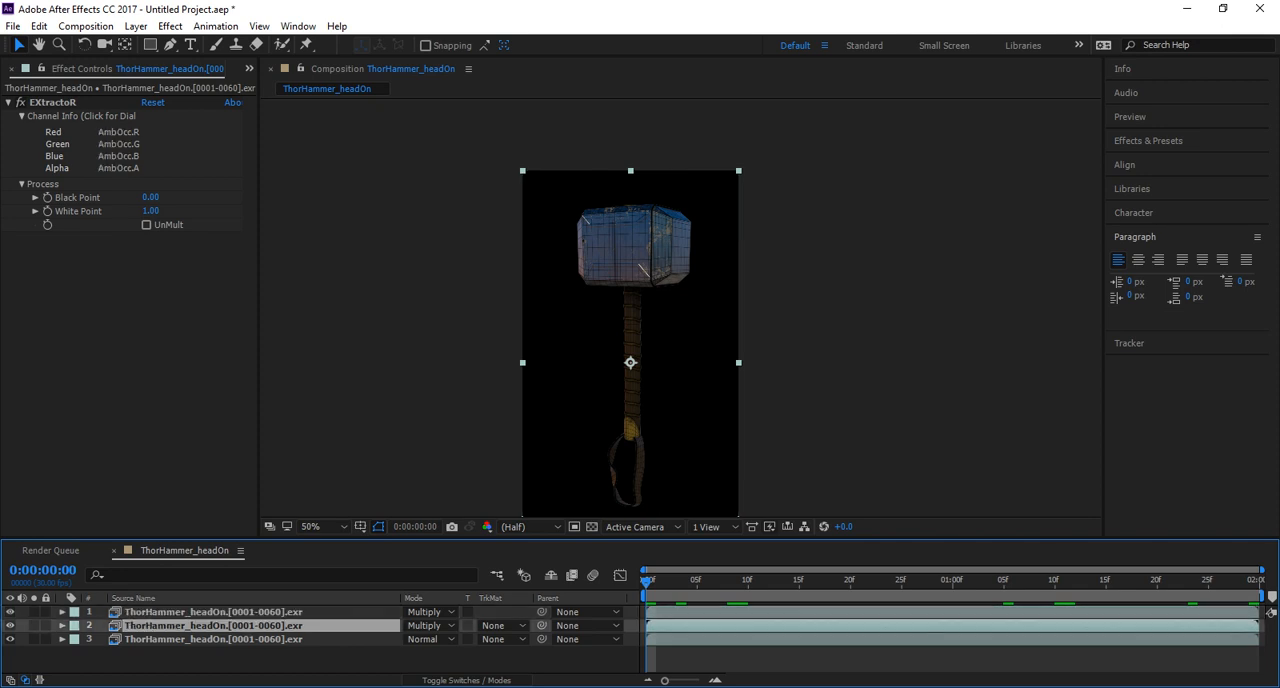
pyautogui.click(170, 26)
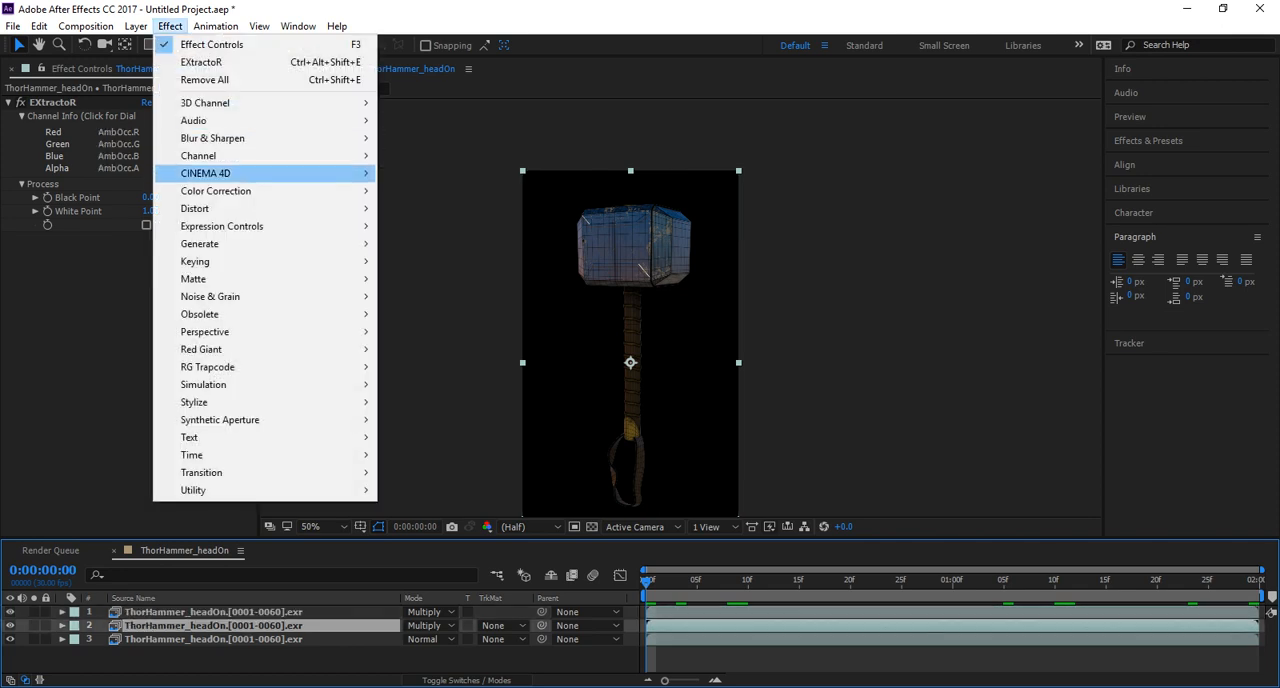
pyautogui.moveTo(216, 191)
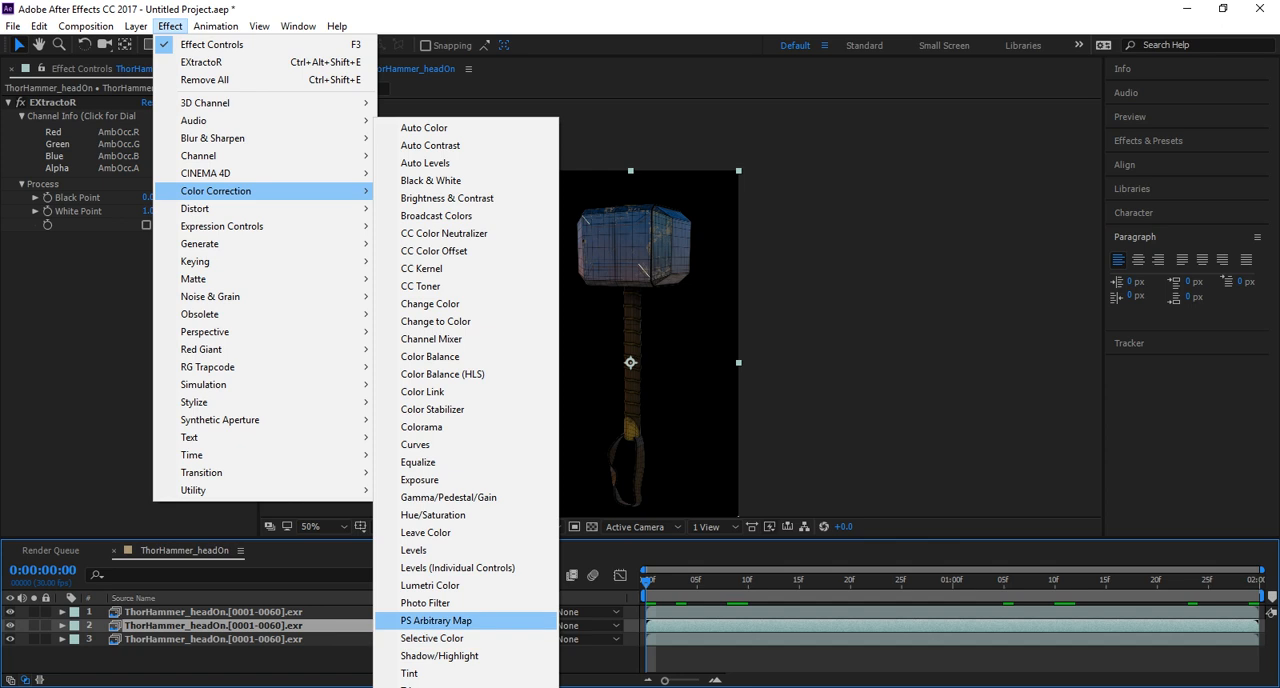
pyautogui.click(430, 550)
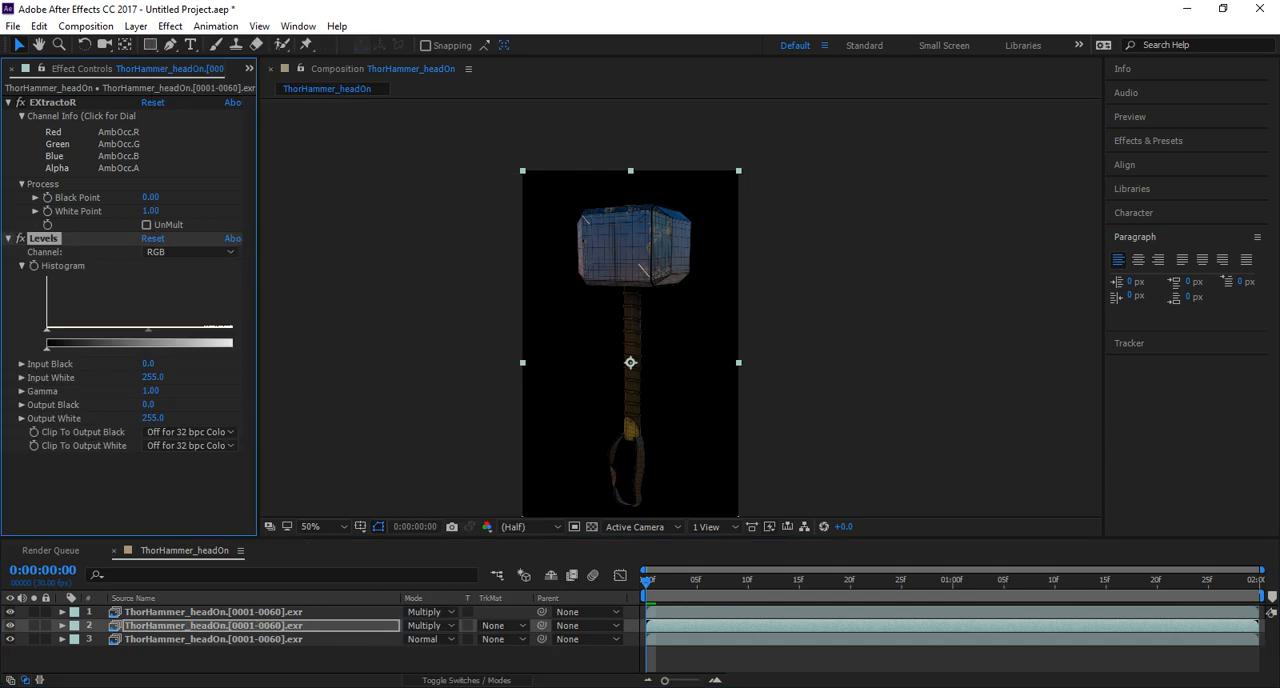
pyautogui.moveTo(259, 300); pyautogui.dragTo(392, 300)
pyautogui.moveTo(47, 330); pyautogui.dragTo(156, 330)
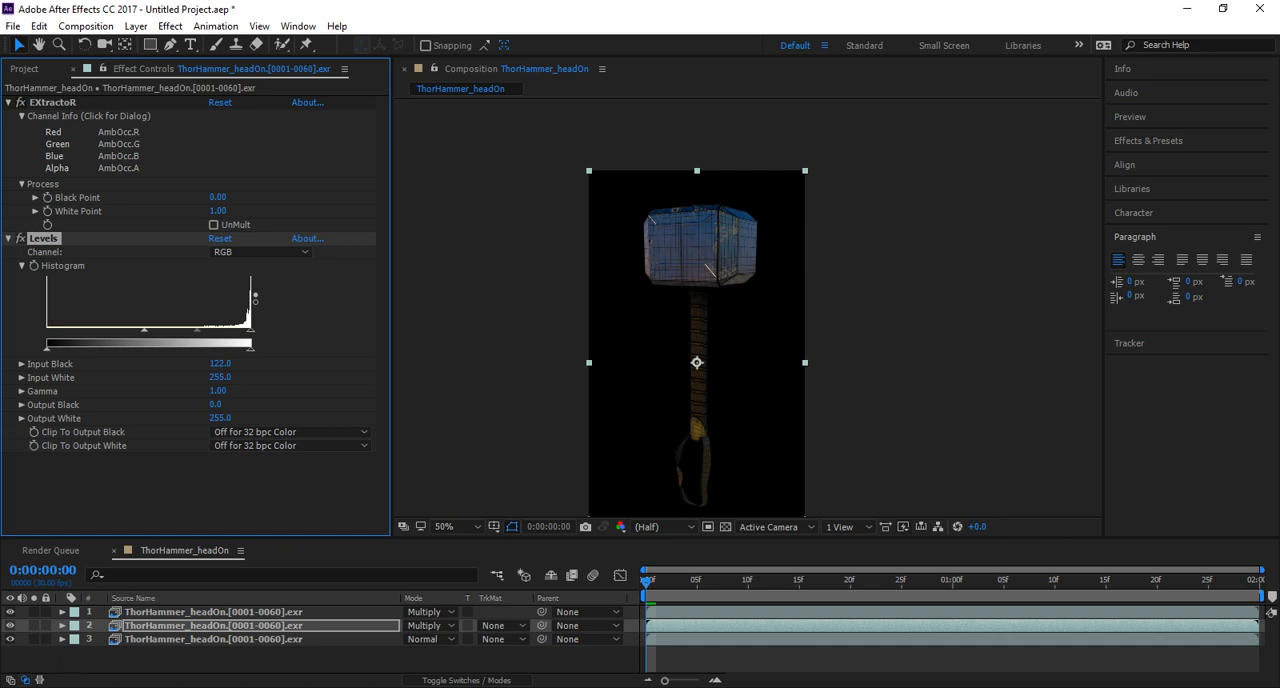
# Isolate the AmbOcc layer by hiding the wire and beauty layers, try Normal blending on it, and return it to Multiply.
pyautogui.click(10, 612)
pyautogui.click(10, 639)
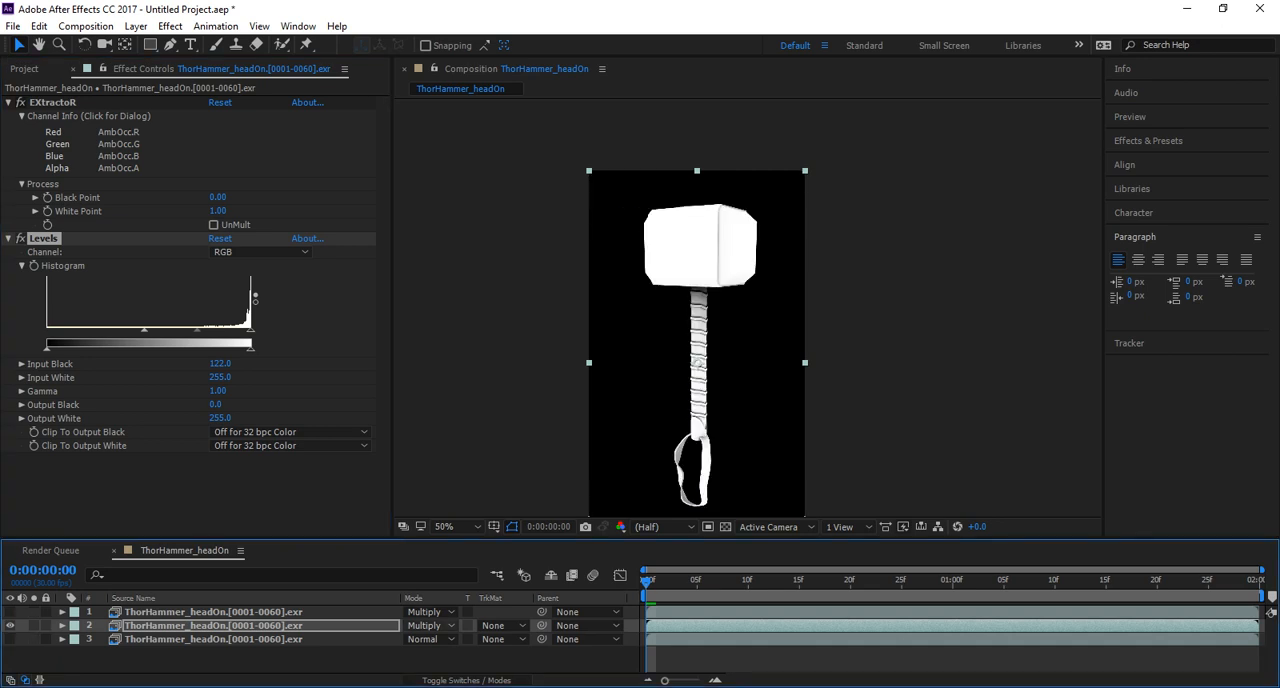
pyautogui.click(430, 625)
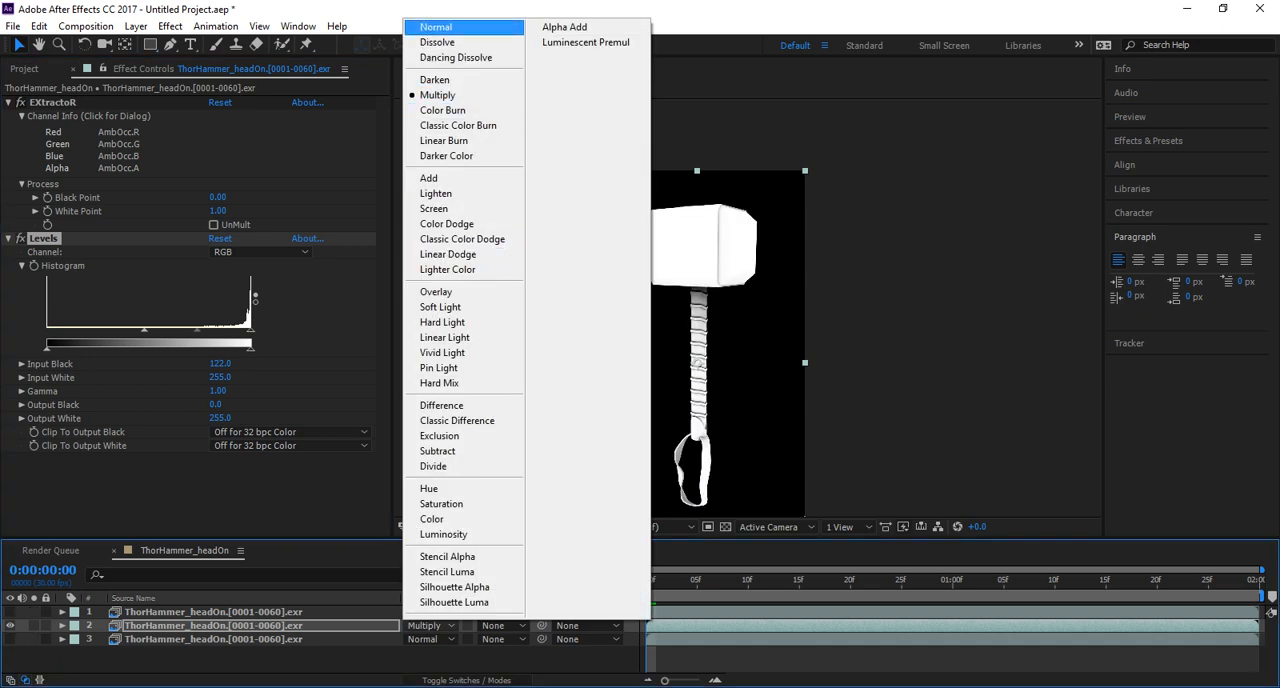
pyautogui.click(440, 27)
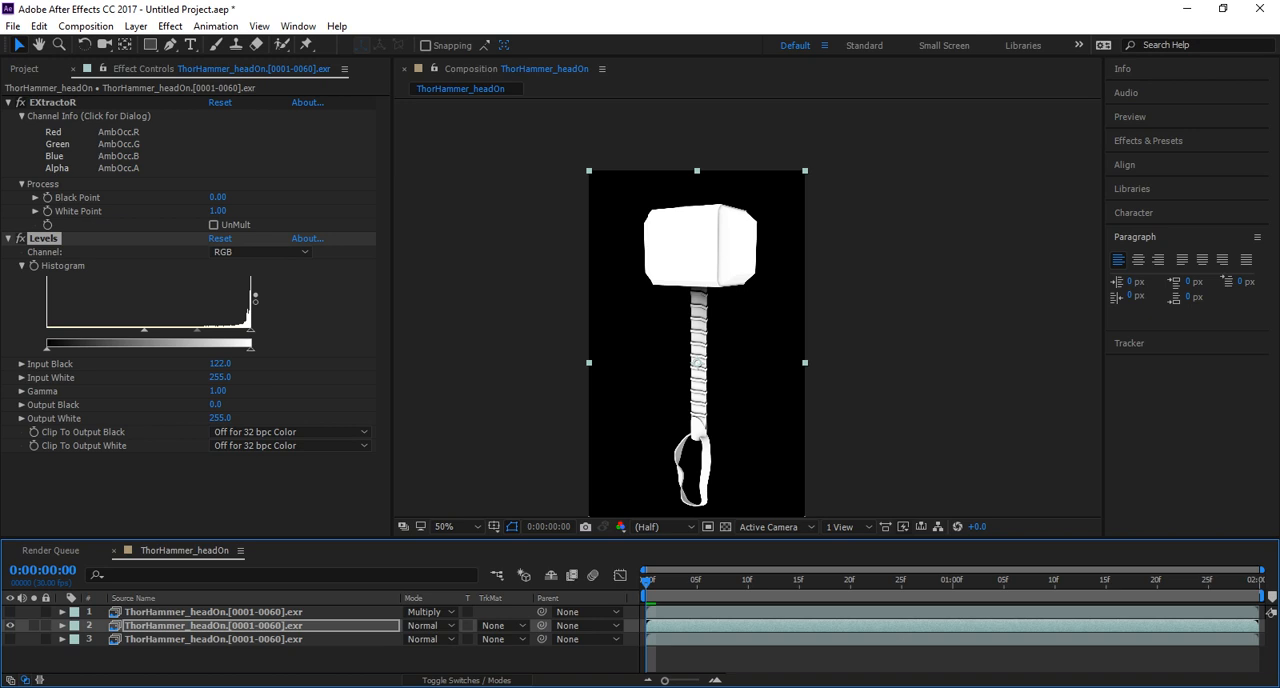
pyautogui.click(430, 625)
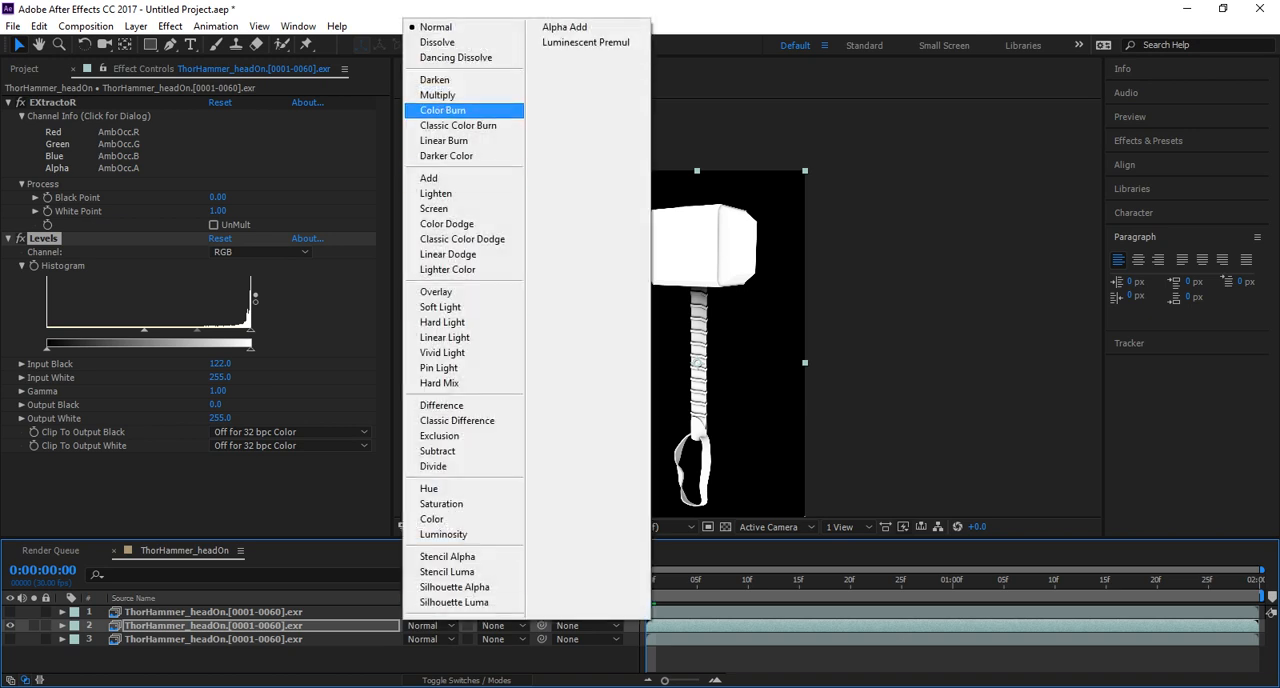
pyautogui.click(437, 92)
pyautogui.hotkey('ctrl', 's')
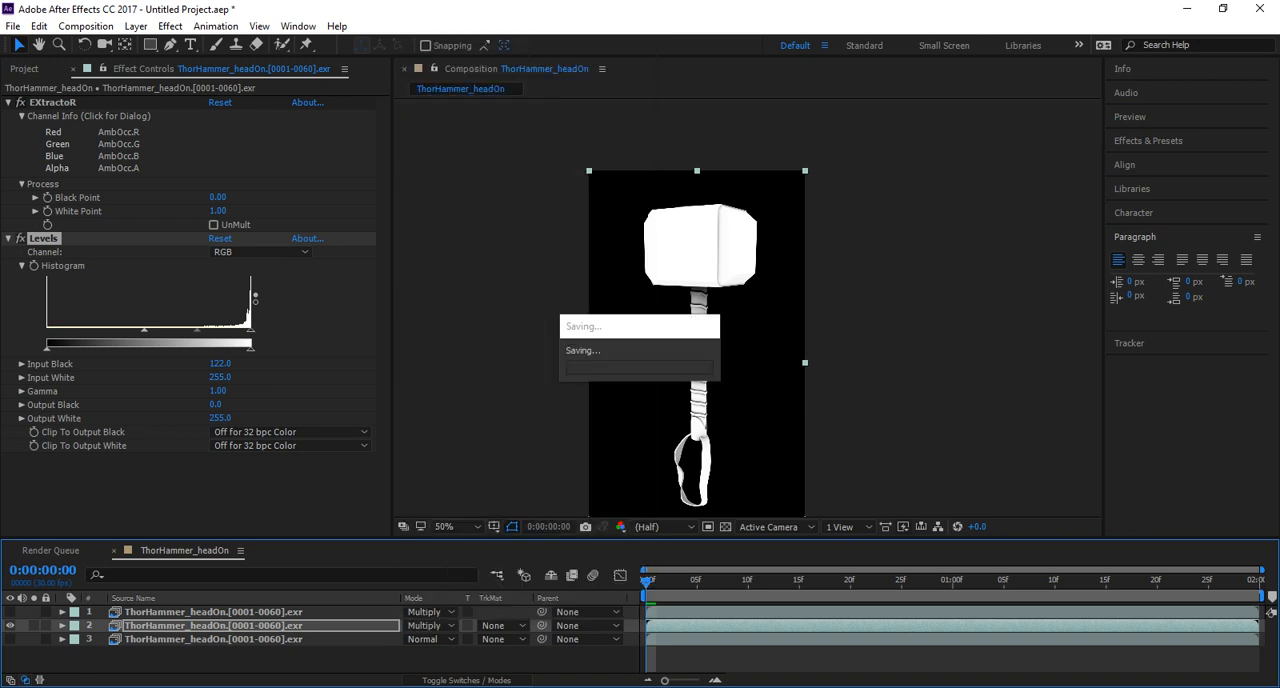
# Set the AmbOcc layer's Levels to Input Black 0.0 and Gamma 0.58, and show the beauty and wire layers again.
pyautogui.moveTo(144, 330); pyautogui.dragTo(47, 330)
pyautogui.moveTo(250, 330)
pyautogui.mouseDown()
pyautogui.moveTo(116, 330)
pyautogui.moveTo(250, 330)
pyautogui.mouseUp()
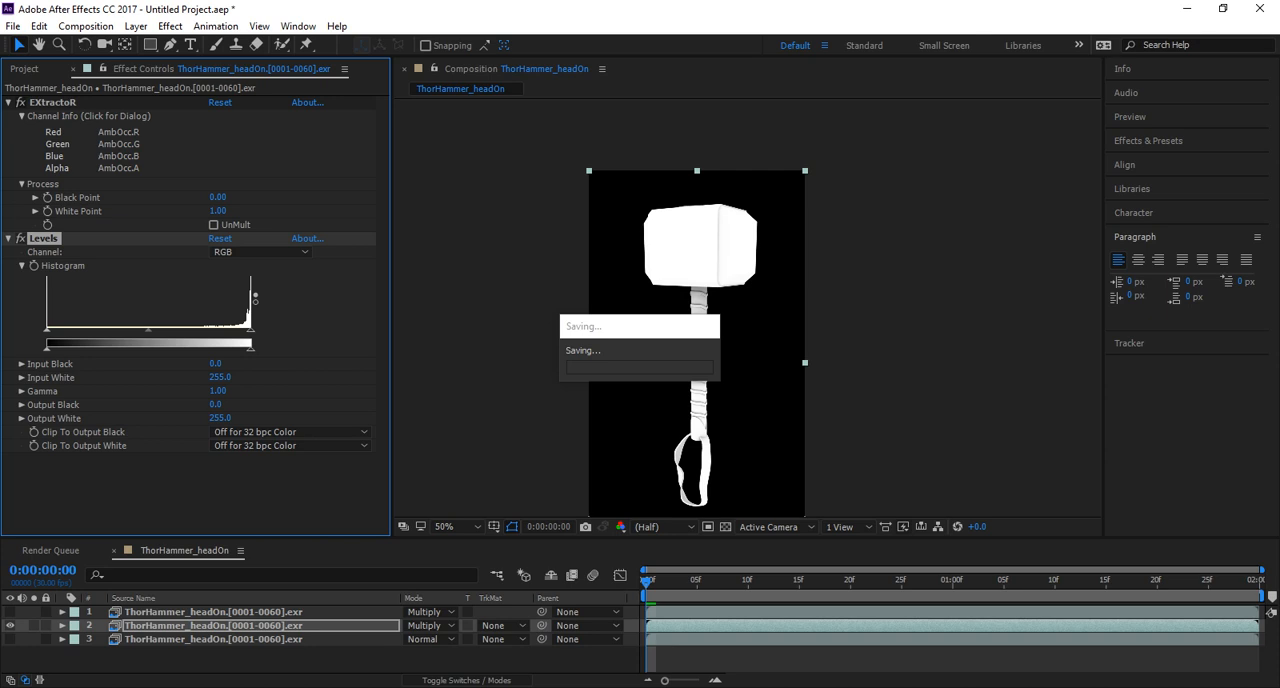
pyautogui.moveTo(148, 330)
pyautogui.mouseDown()
pyautogui.moveTo(90, 330)
pyautogui.moveTo(216, 330)
pyautogui.moveTo(122, 330)
pyautogui.moveTo(183, 330)
pyautogui.mouseUp()
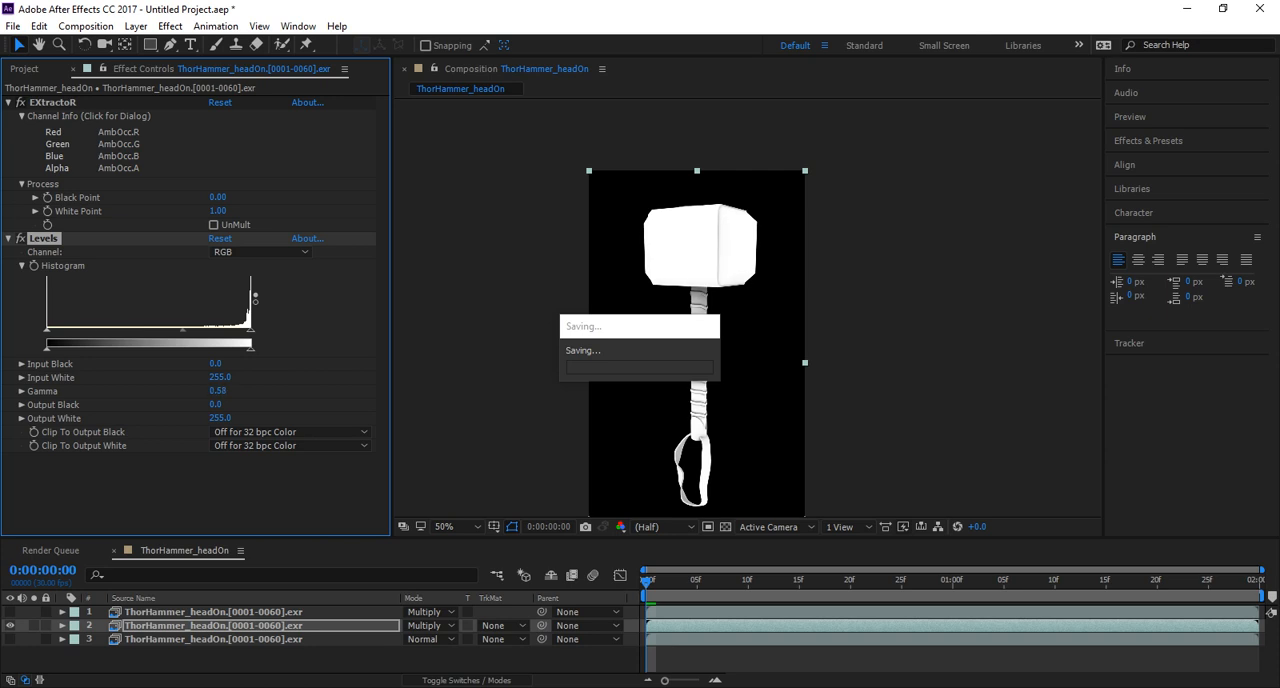
pyautogui.click(10, 639)
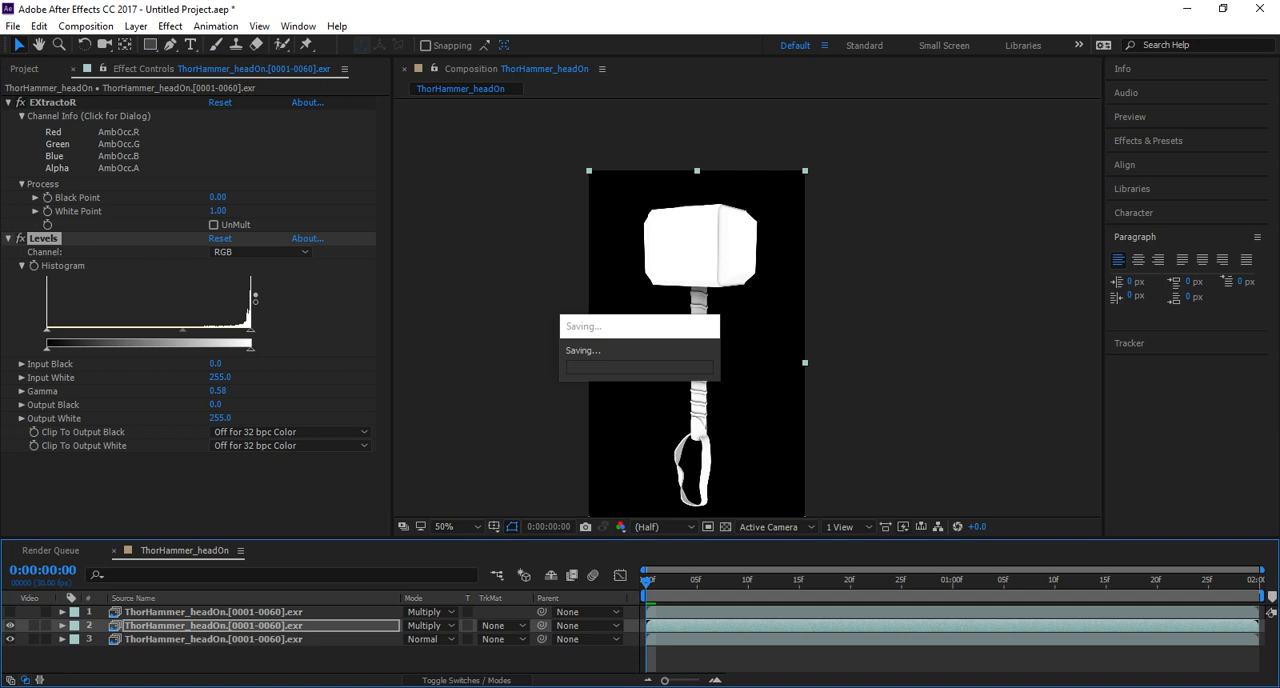
pyautogui.click(10, 612)
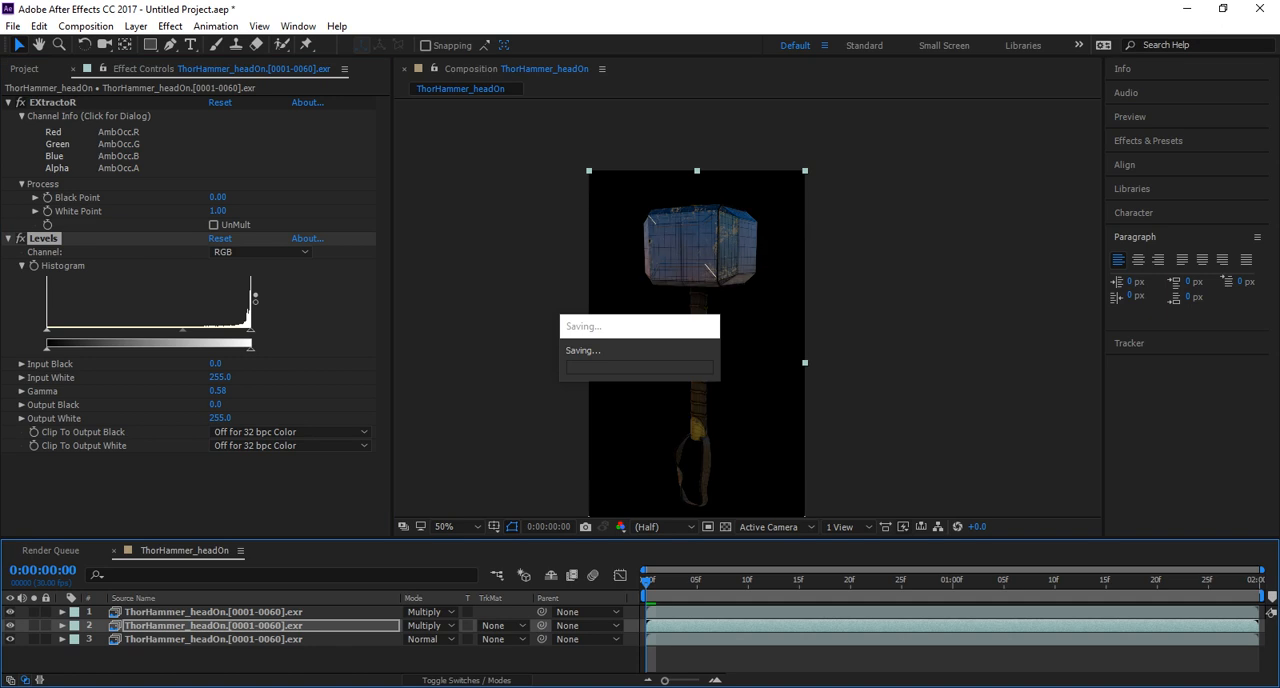
# Deselect the AmbOcc layer and add the ThorHammer_headOn composition to the render queue.
pyautogui.click(930, 330)
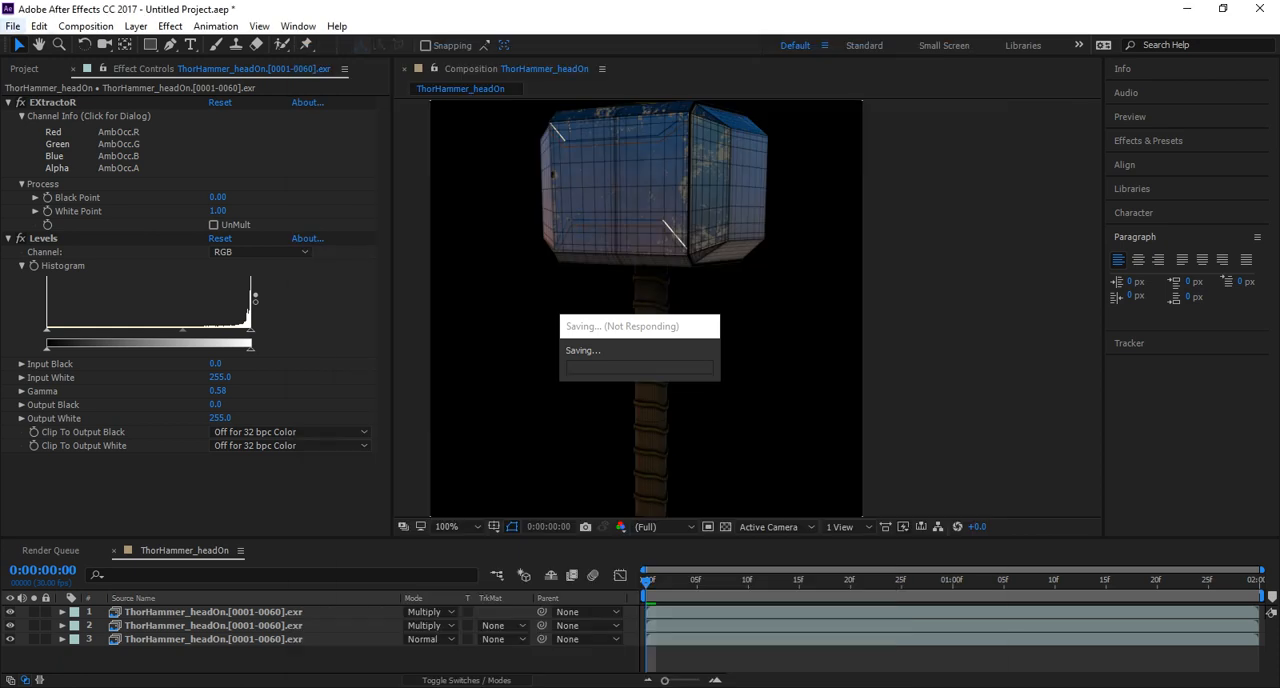
pyautogui.click(13, 27)
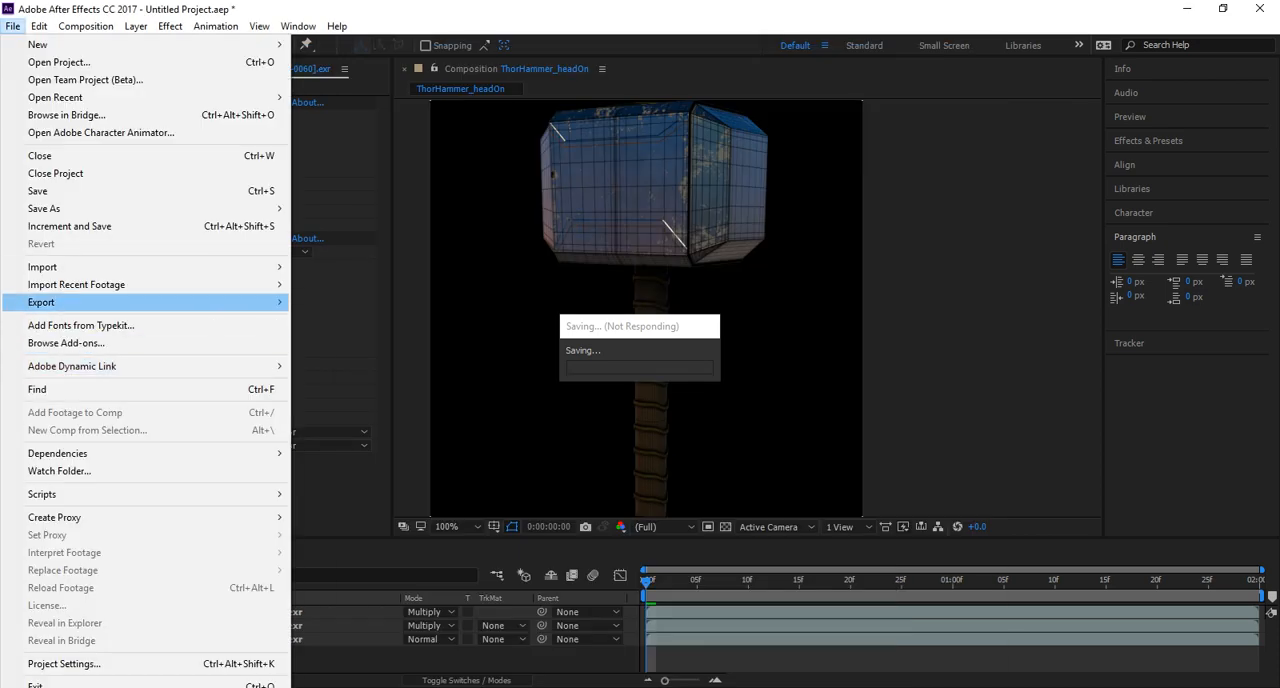
pyautogui.moveTo(150, 302)
pyautogui.click(345, 320)
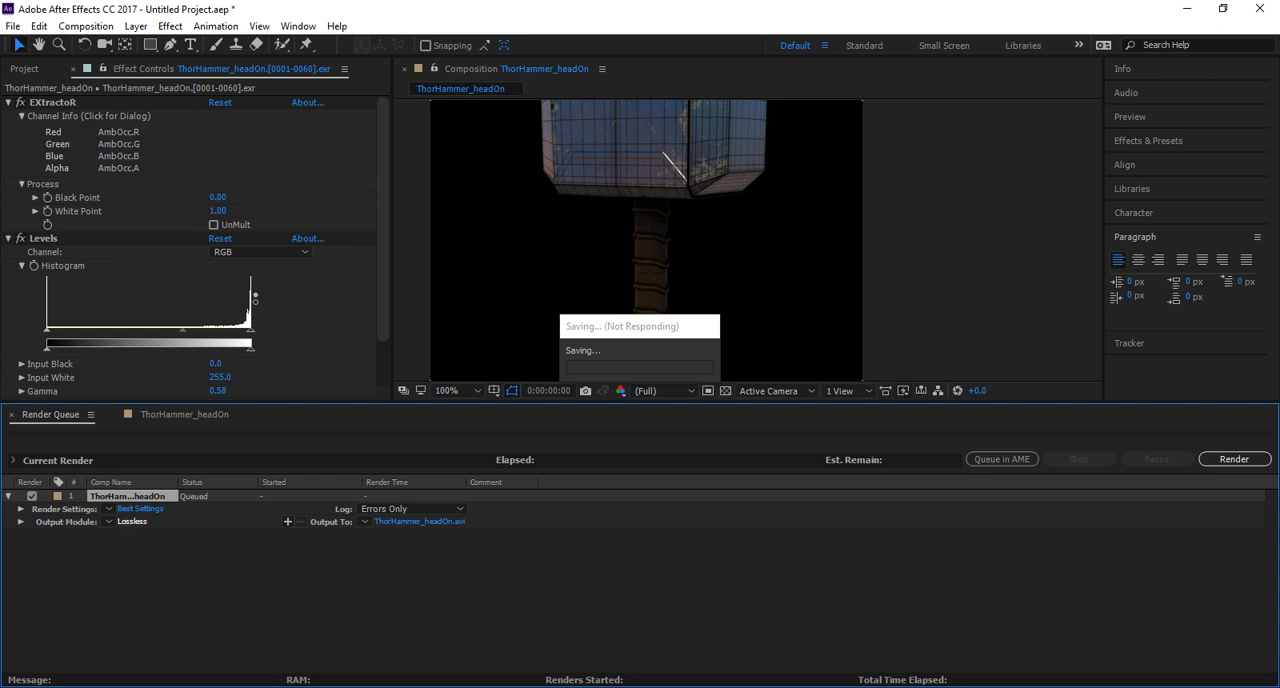
# Set the queued render's output module to QuickTime format with the H.264 video codec.
pyautogui.click(132, 521)
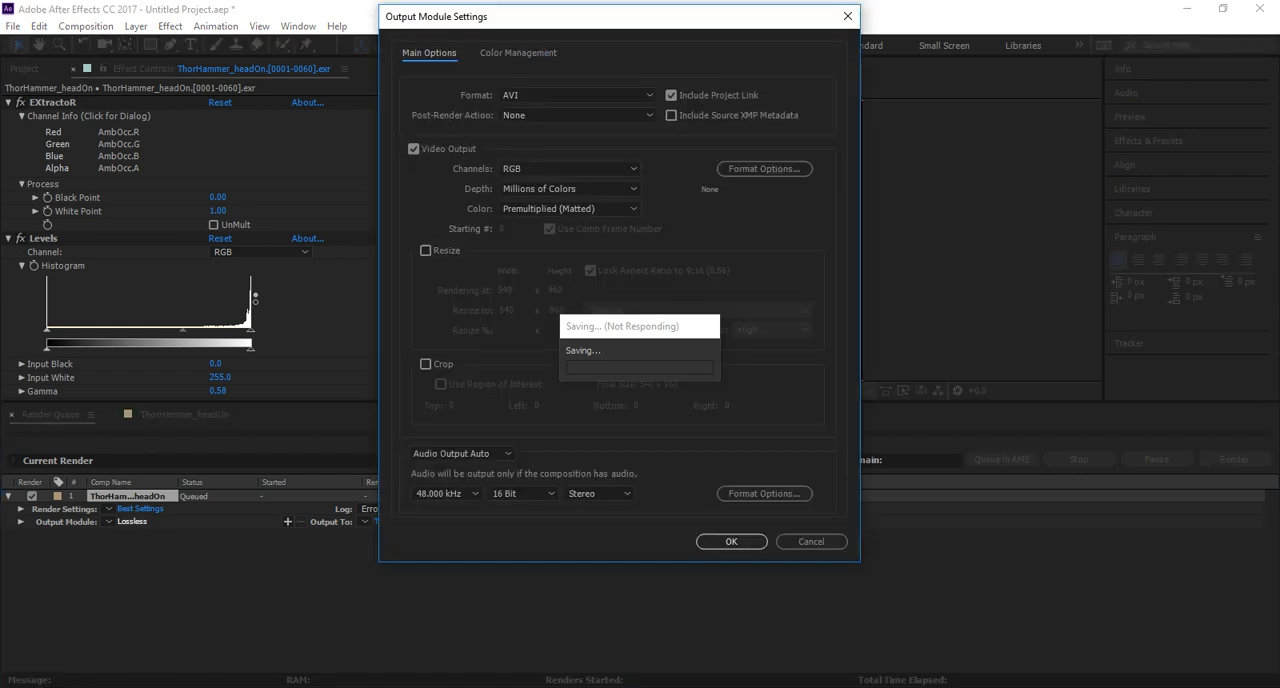
pyautogui.click(577, 95)
pyautogui.click(549, 272)
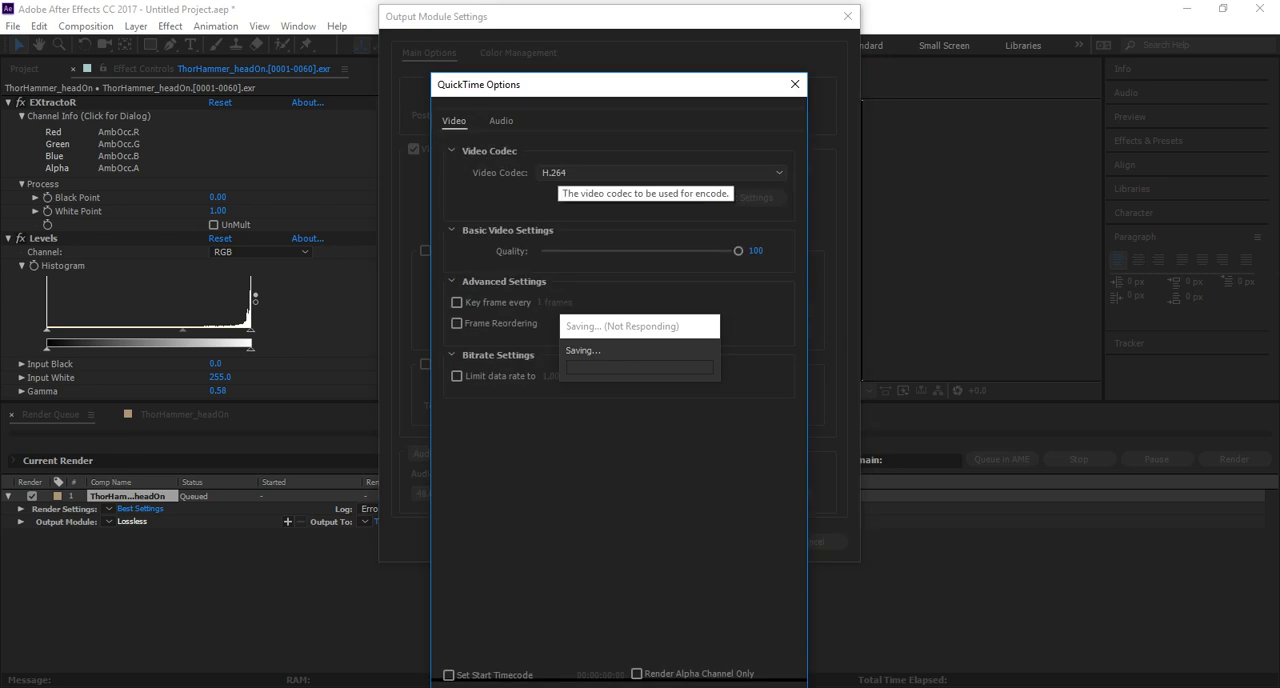
pyautogui.press('Return')
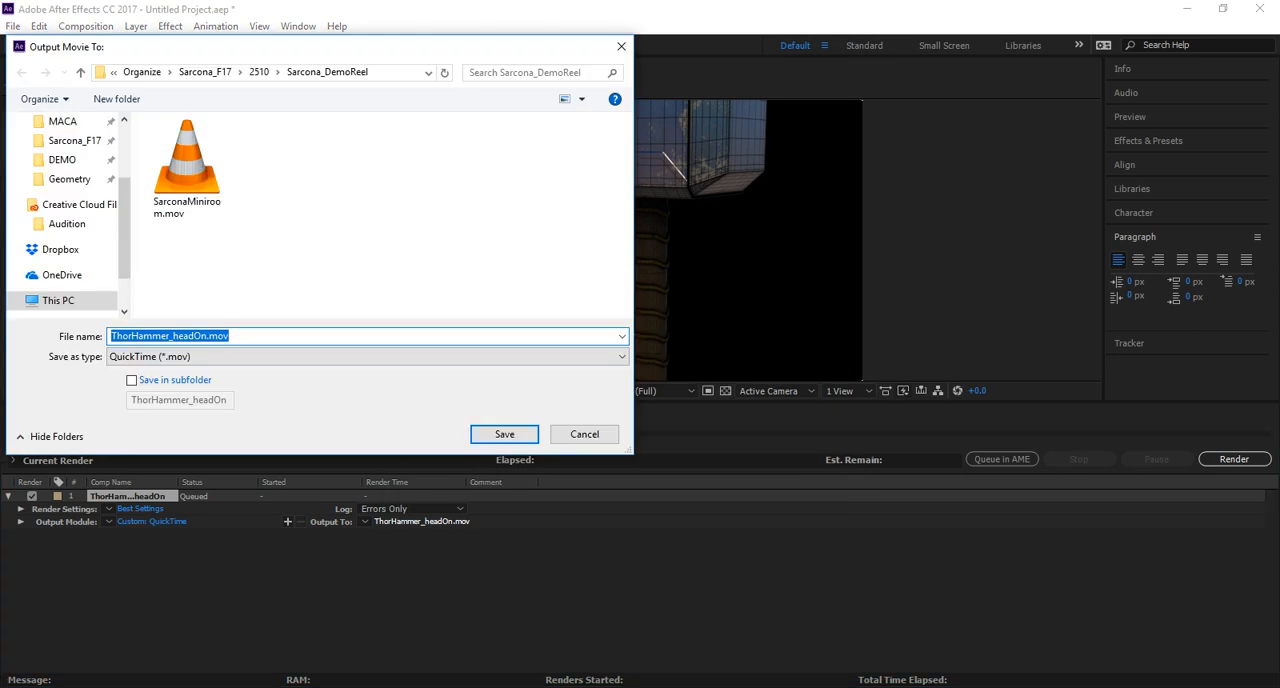
# Set the render's output file to Sarcona_Pokeball in the movies folder of the 2520 Sarcona_PokeBall project.
pyautogui.click(205, 73)
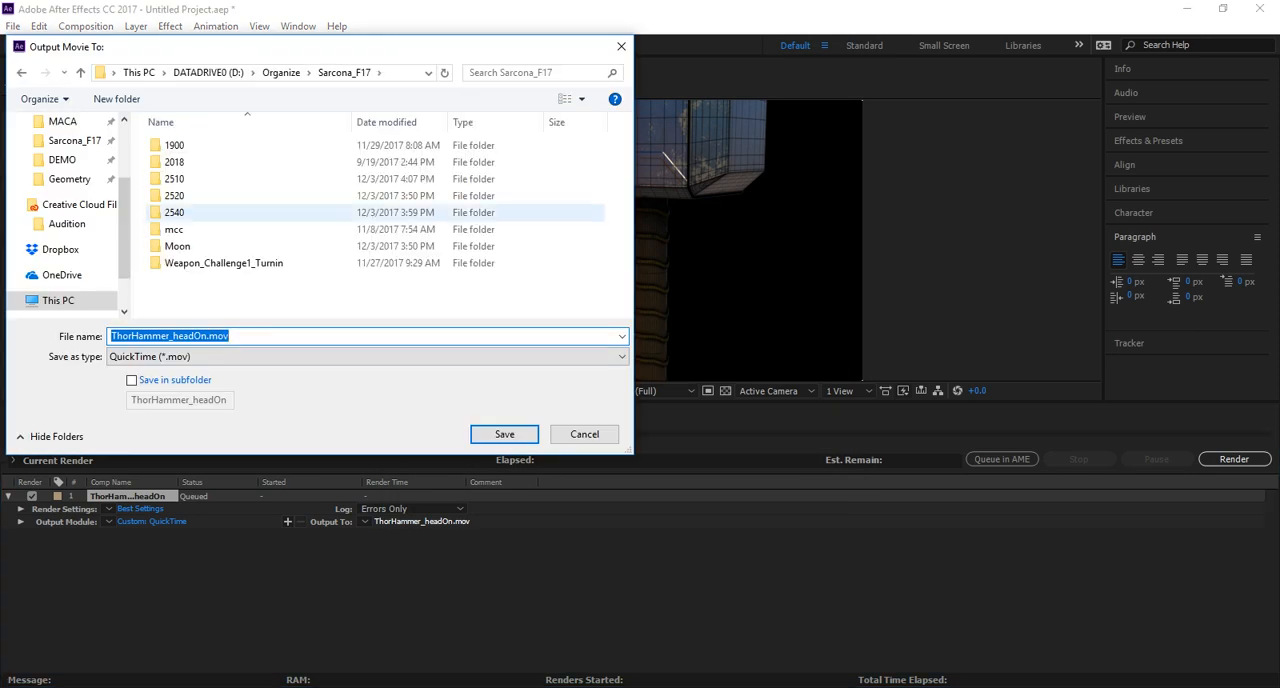
pyautogui.doubleClick(190, 213)
pyautogui.hotkey('alt', 'Left')
pyautogui.doubleClick(190, 196)
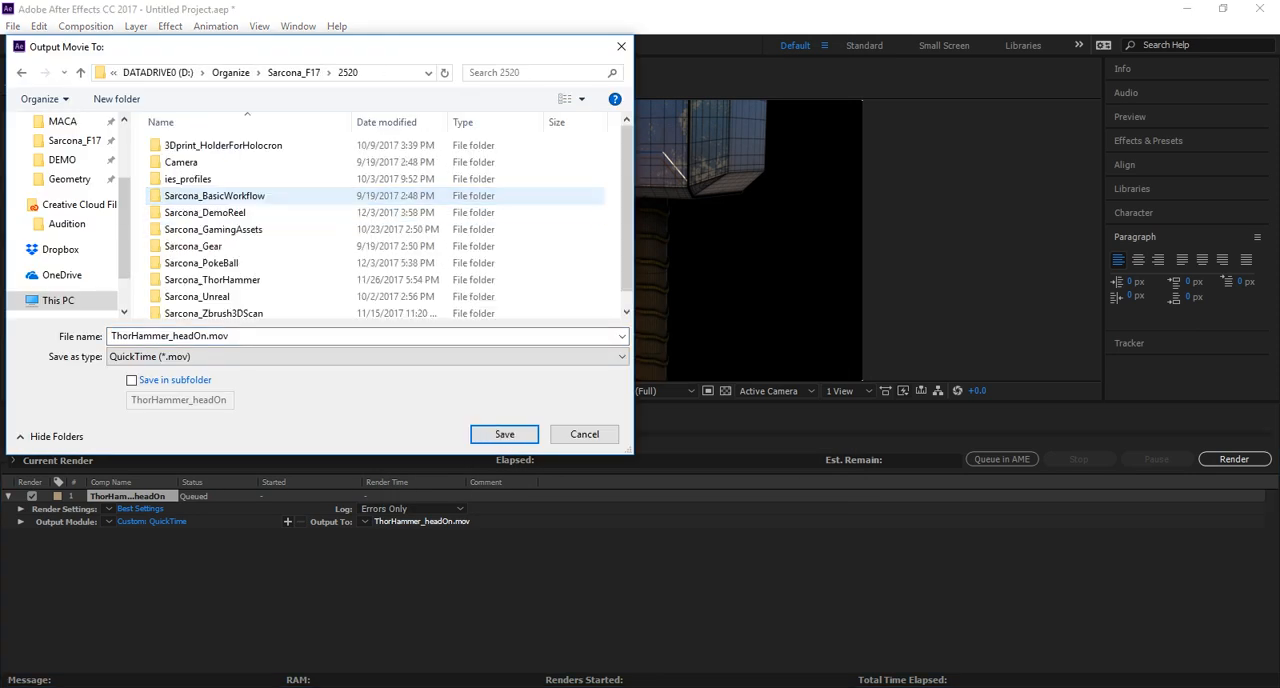
pyautogui.doubleClick(190, 263)
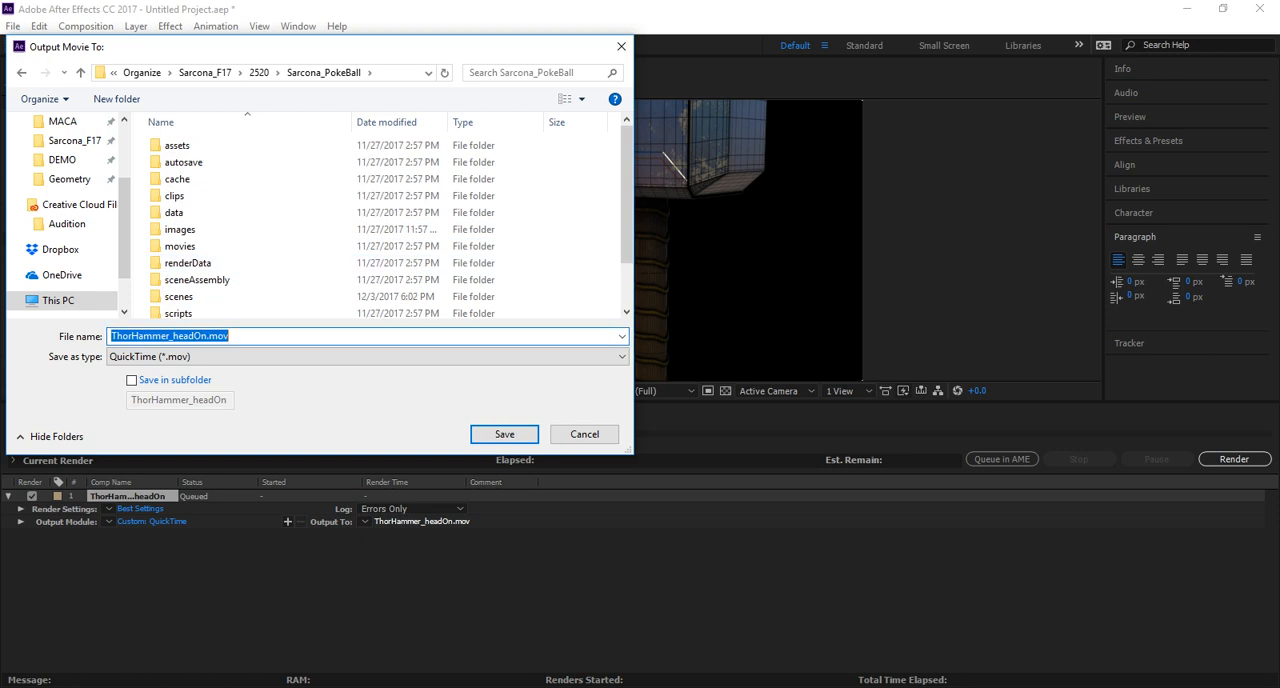
pyautogui.doubleClick(180, 246)
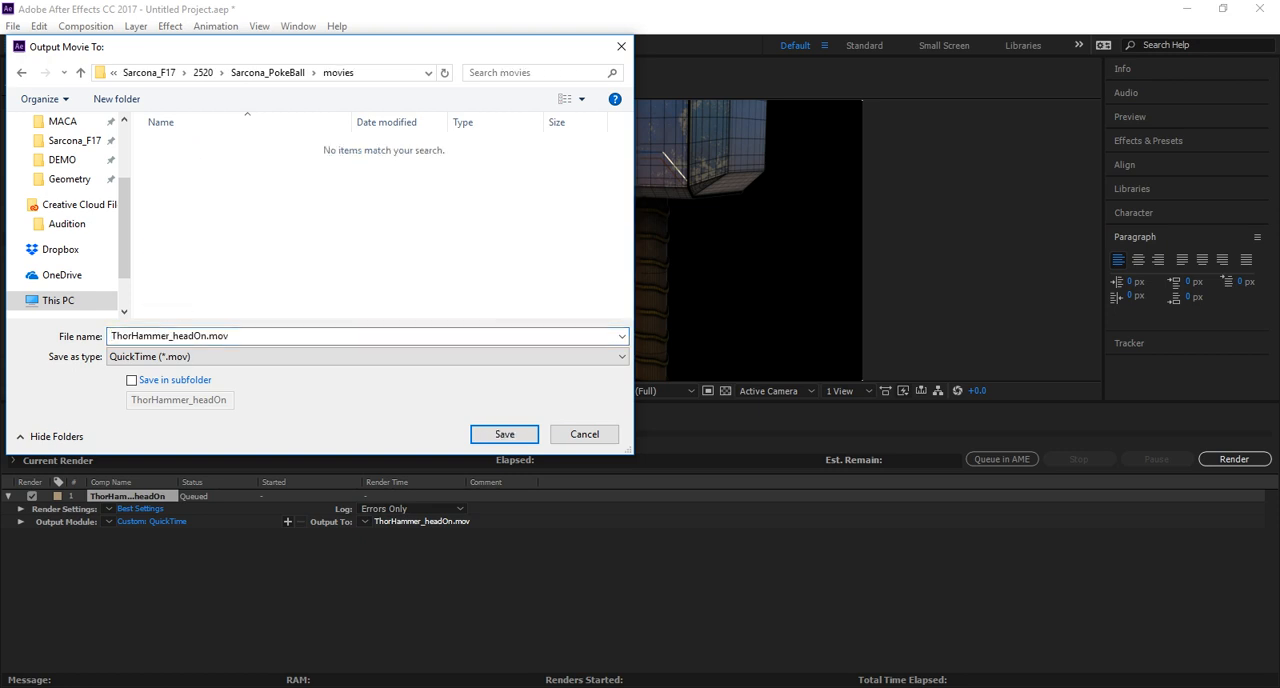
pyautogui.write('Sar')
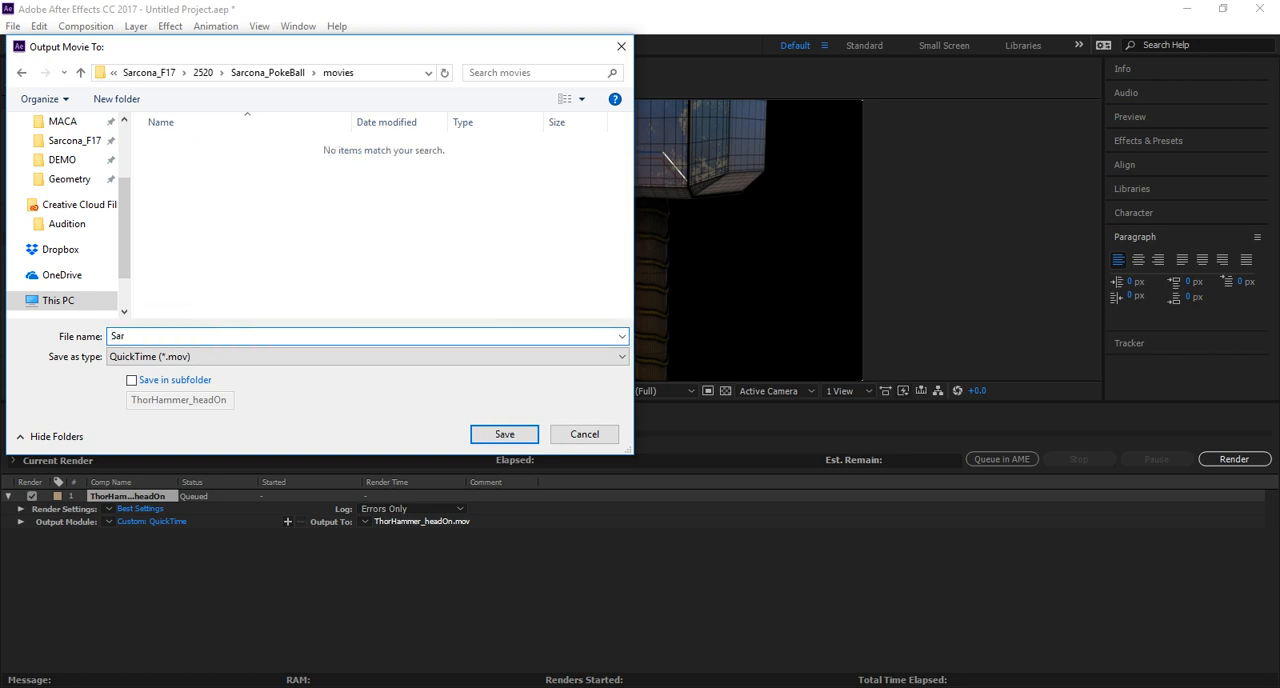
pyautogui.write('cona_Pokeball')
pyautogui.press('Return')
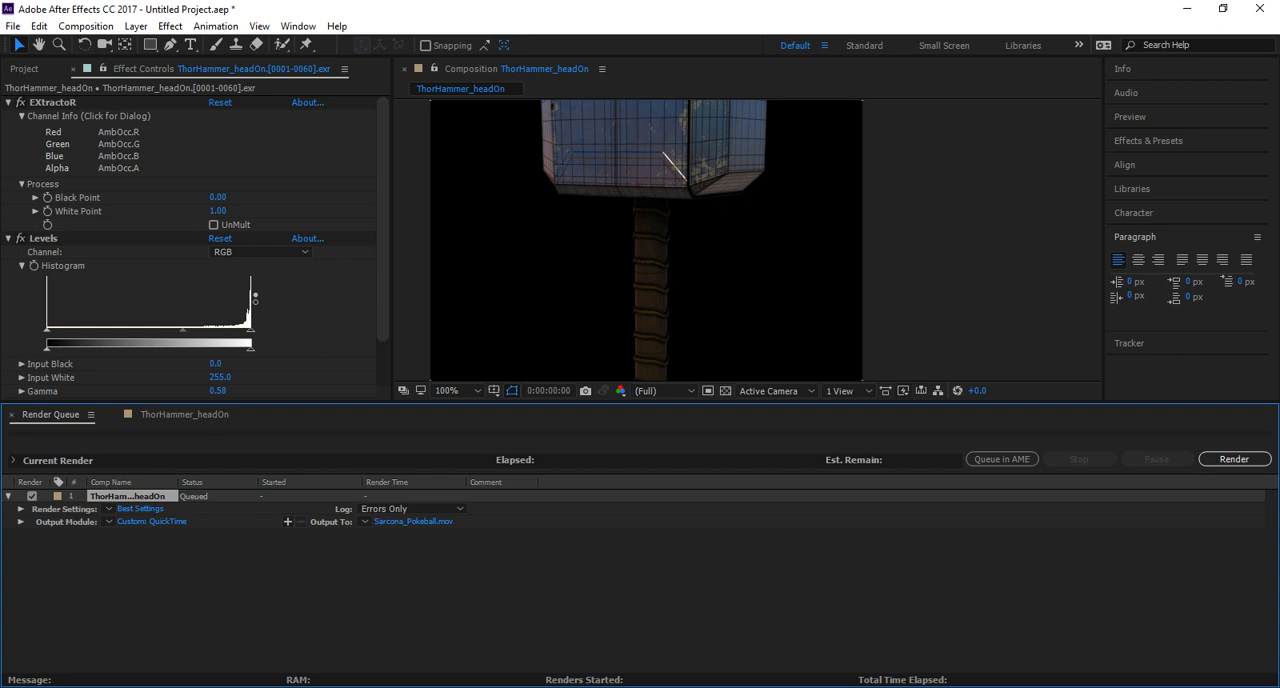
# View the whole hammer in the composition at 50% and switch to Maya to check the Pokeball render in progress.
pyautogui.click(13, 26)
pyautogui.click(640, 598)
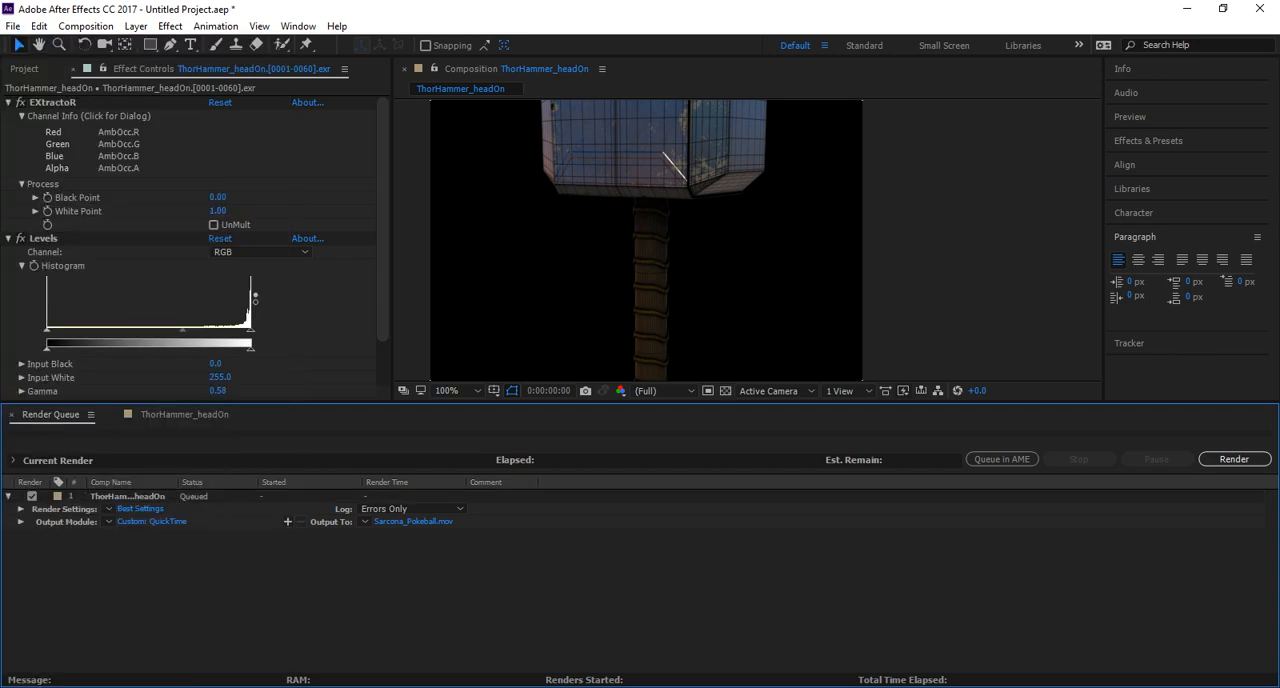
pyautogui.scroll(-1, 700, 240)
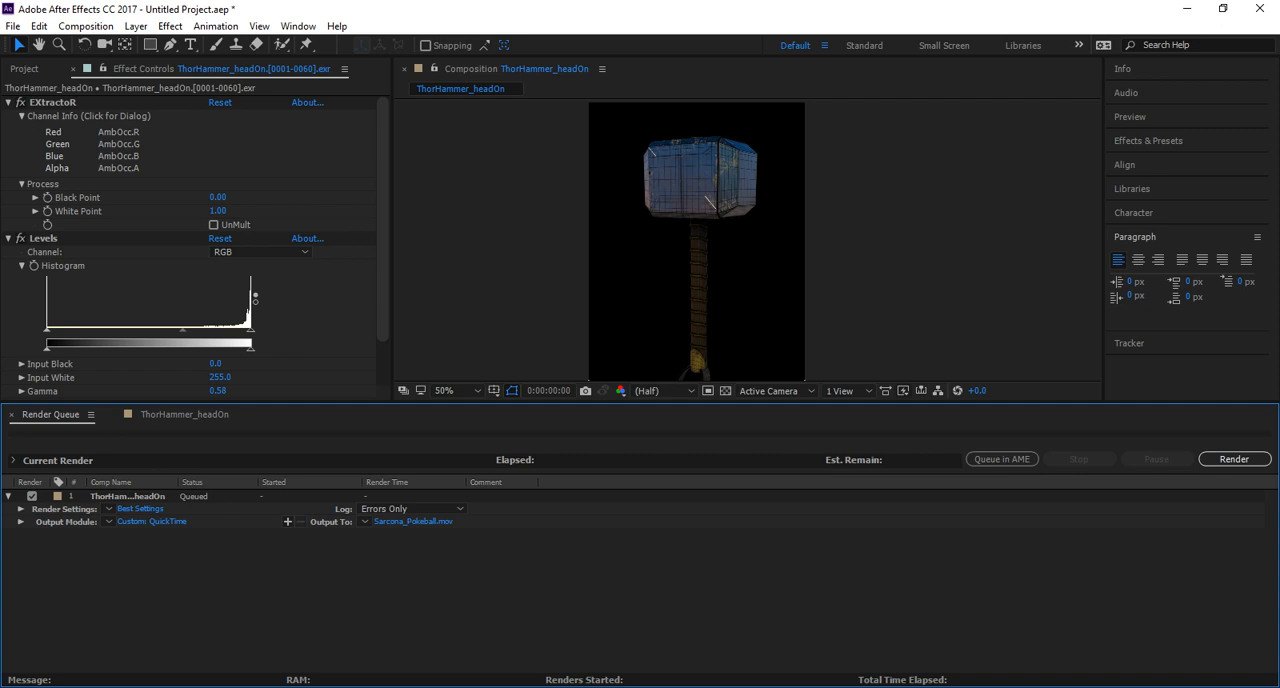
pyautogui.click(734, 630)
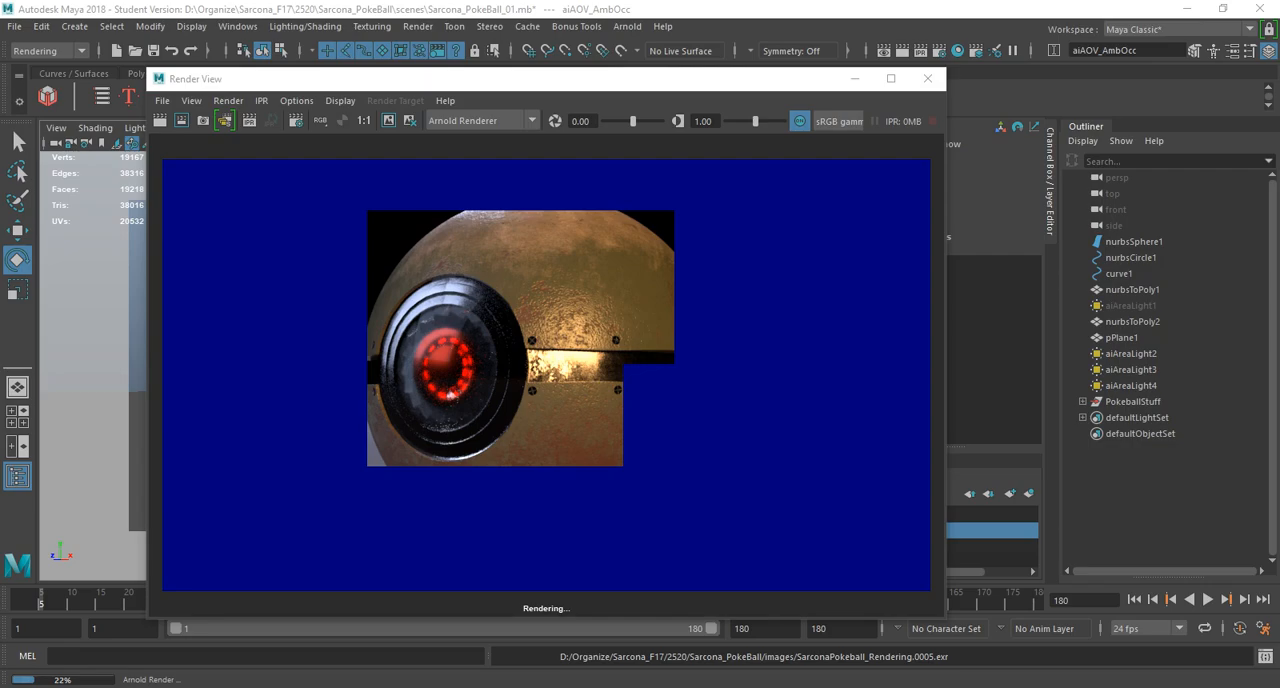